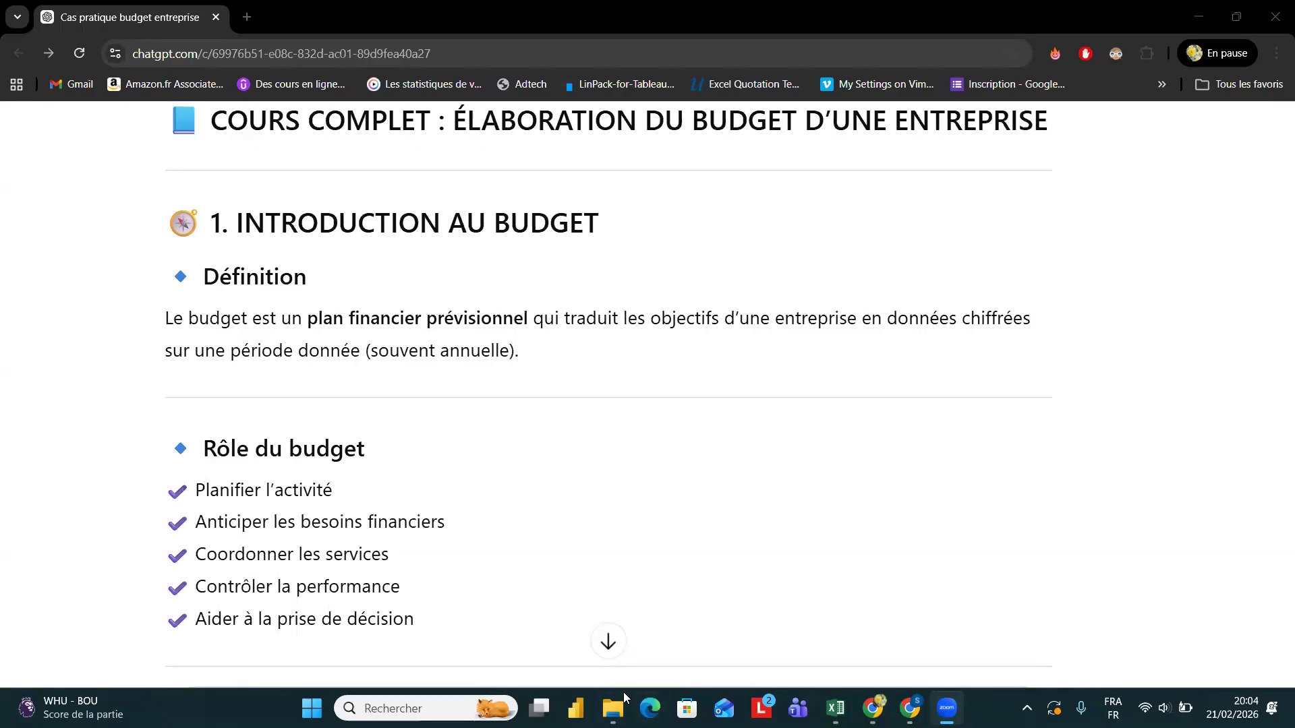
# - Switch to the A51 Elaboration du budget workbook in Excel and review the sales budget, final stock and purchasing budget corrections
pyautogui.click(872, 708)
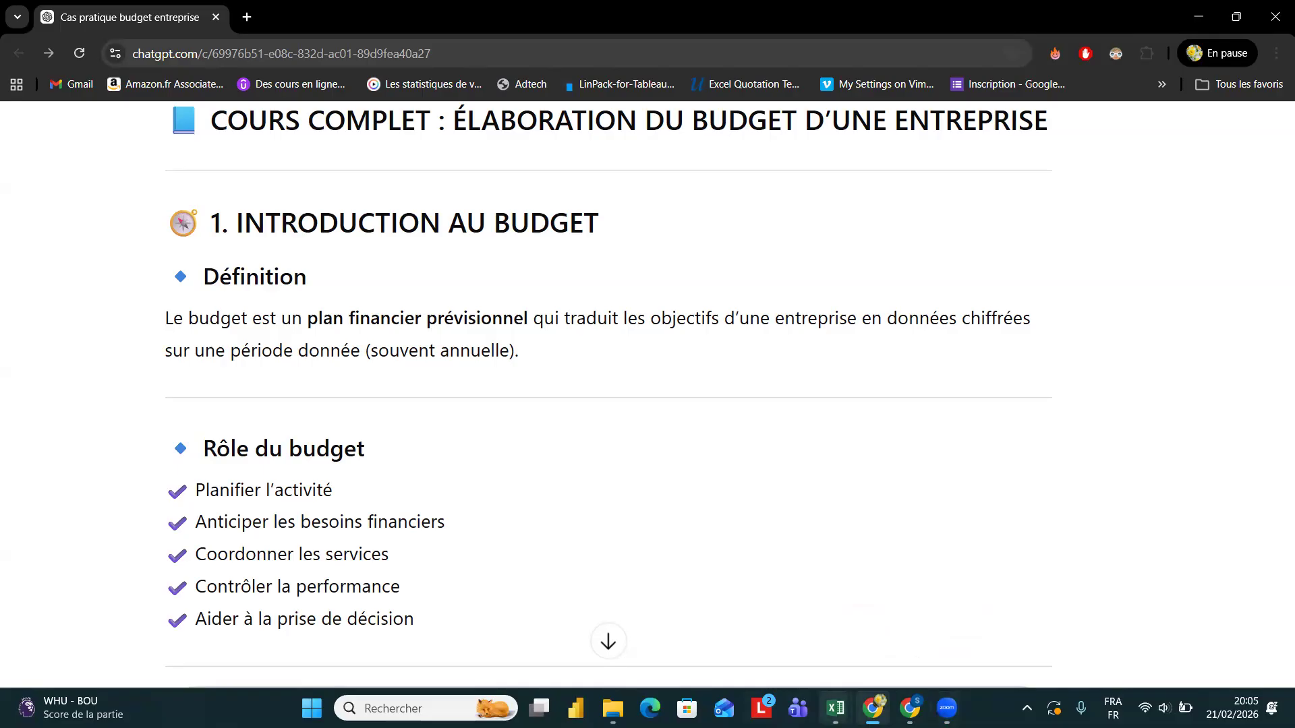
pyautogui.moveTo(835, 708)
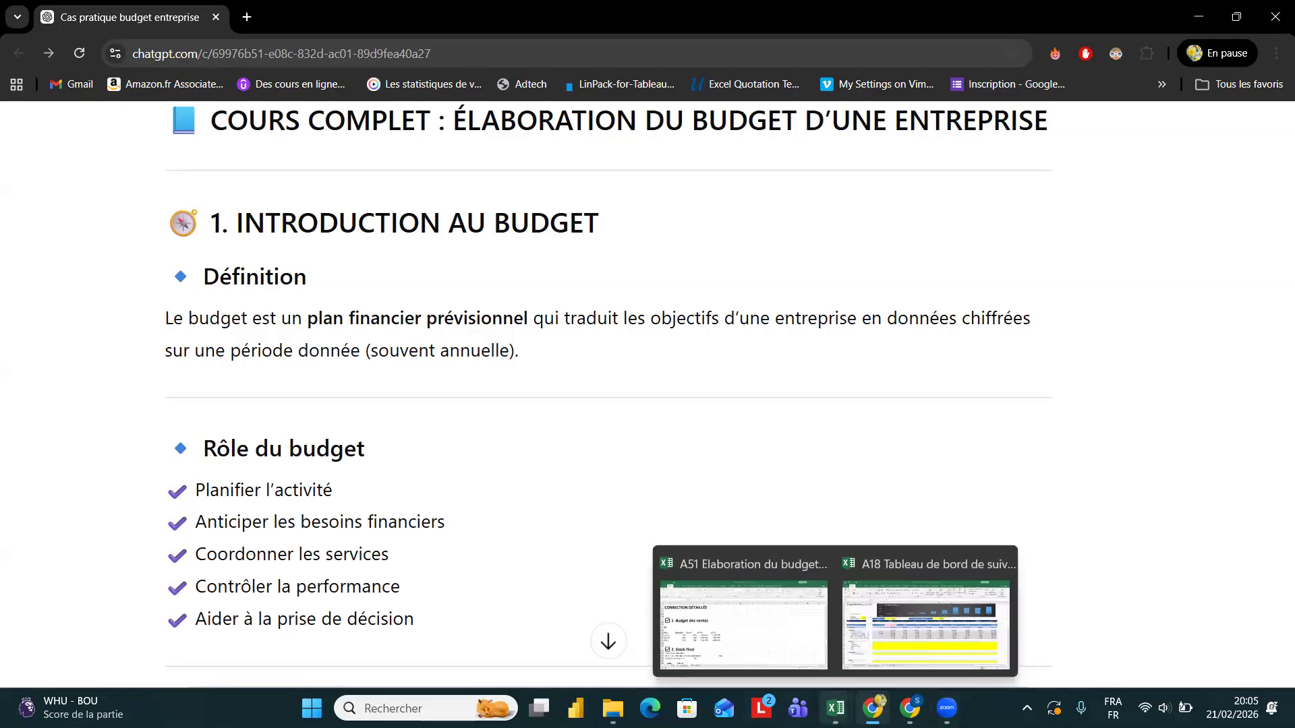
pyautogui.click(834, 704)
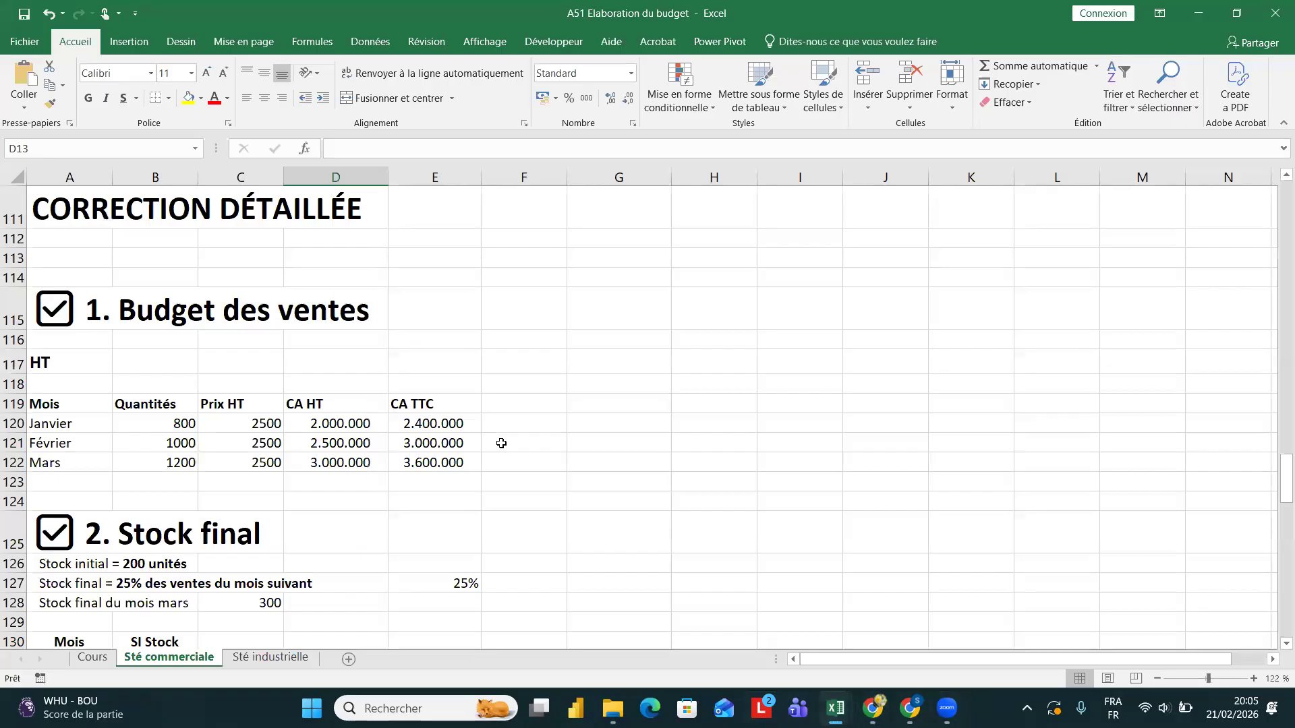
pyautogui.scroll(-4, 501, 443)
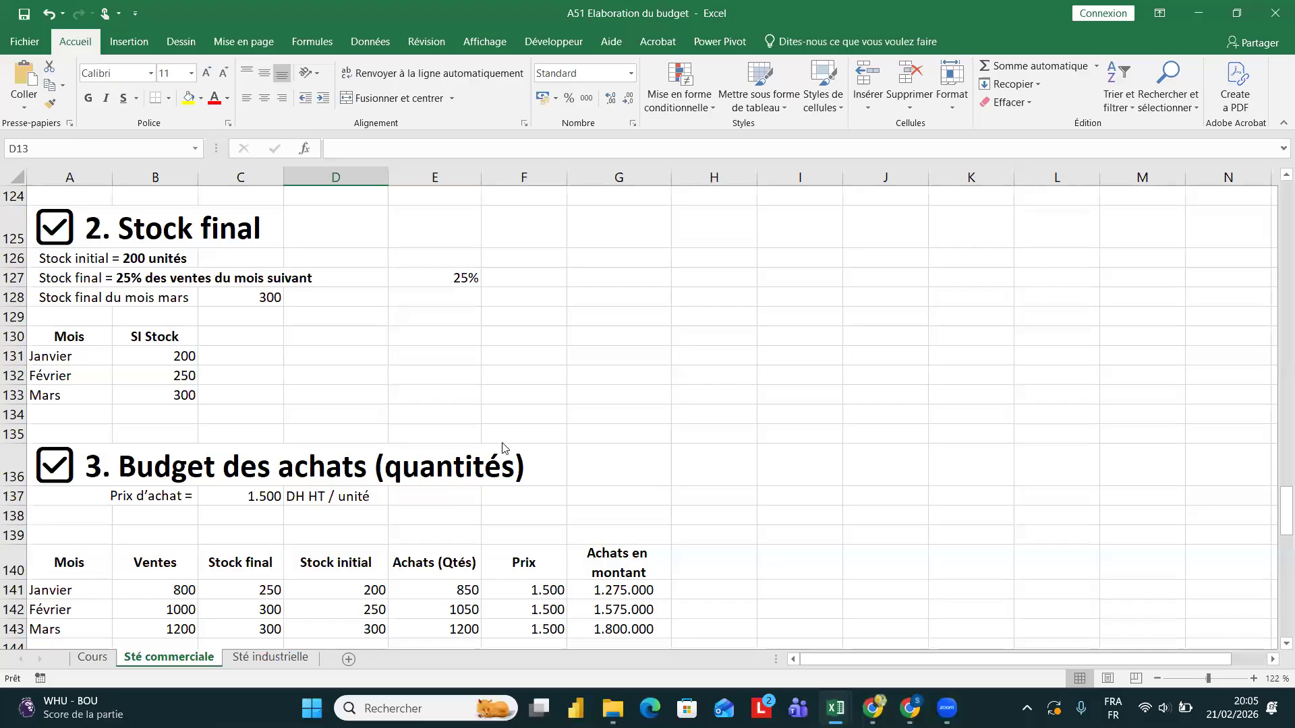
# - Switch to the A18 Tableau de bord de suivi budgétaire workbook and examine the GL entries and the February product sales formula in Suivi budgétaire
pyautogui.press('super+8')
pyautogui.press('super+8')
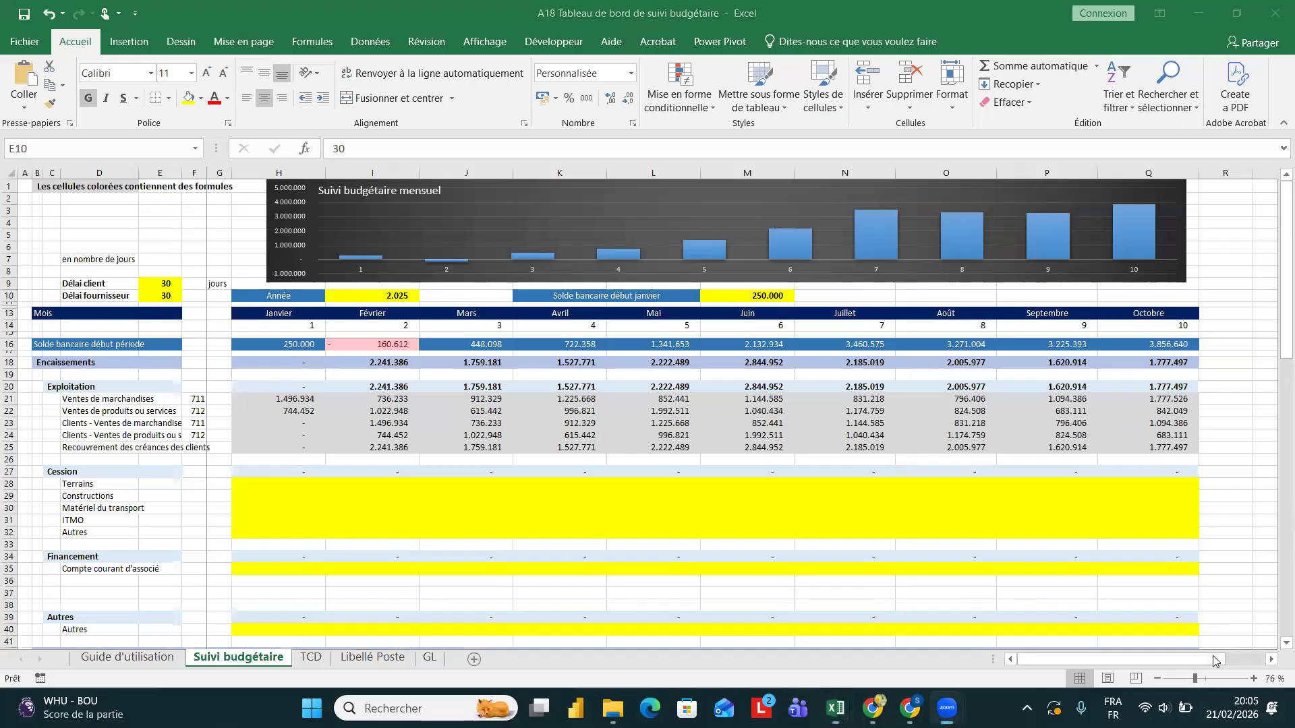
pyautogui.click(427, 658)
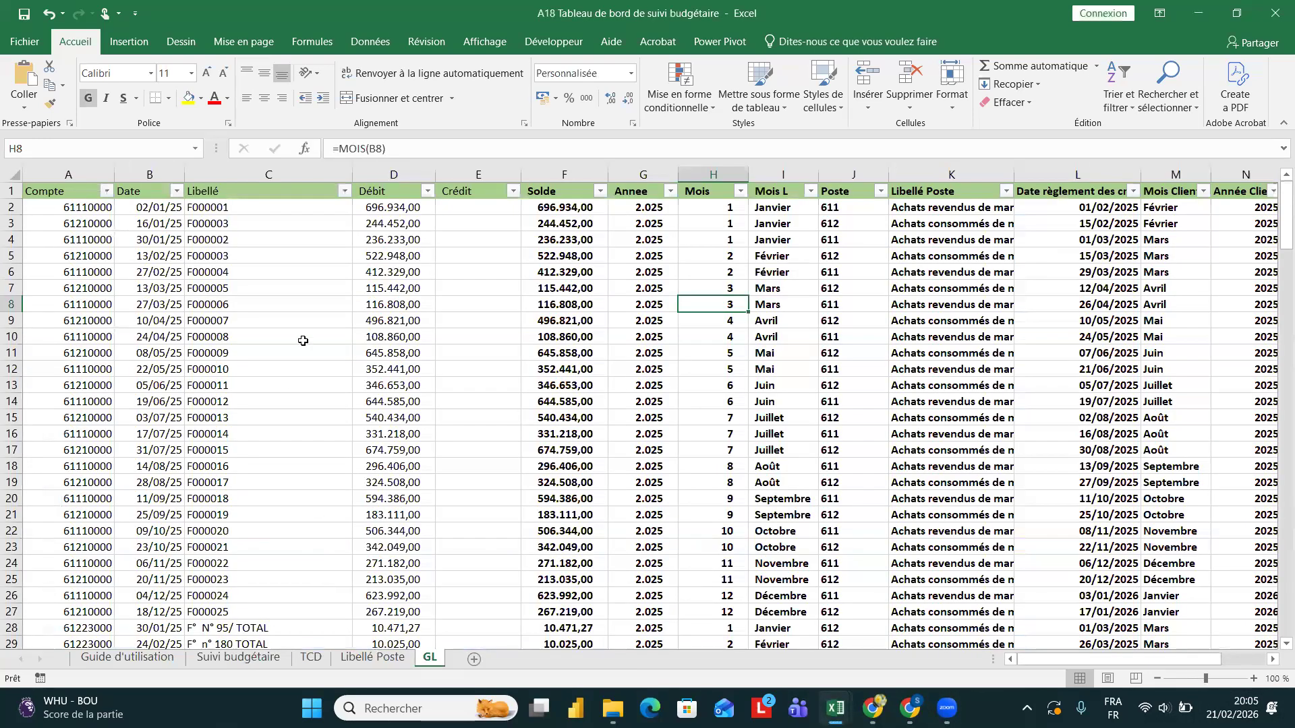
pyautogui.click(303, 341)
pyautogui.hscroll(-1, 303, 342)
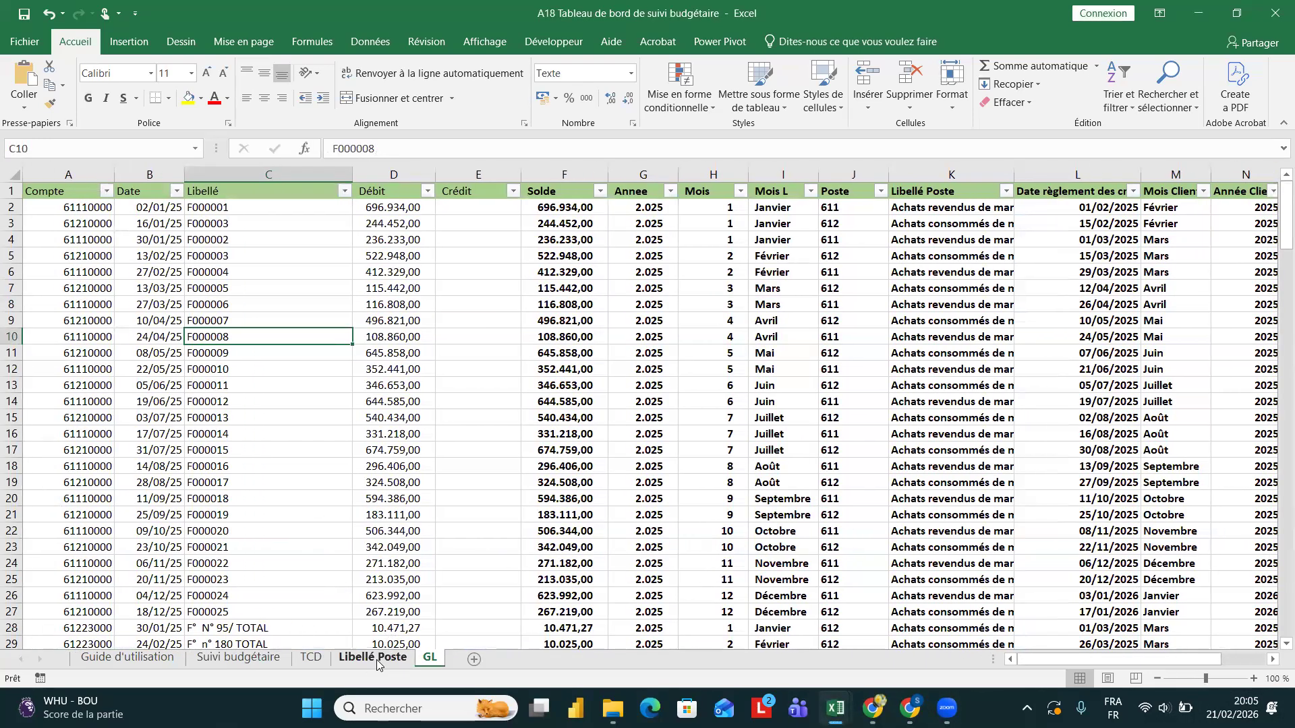
pyautogui.click(237, 659)
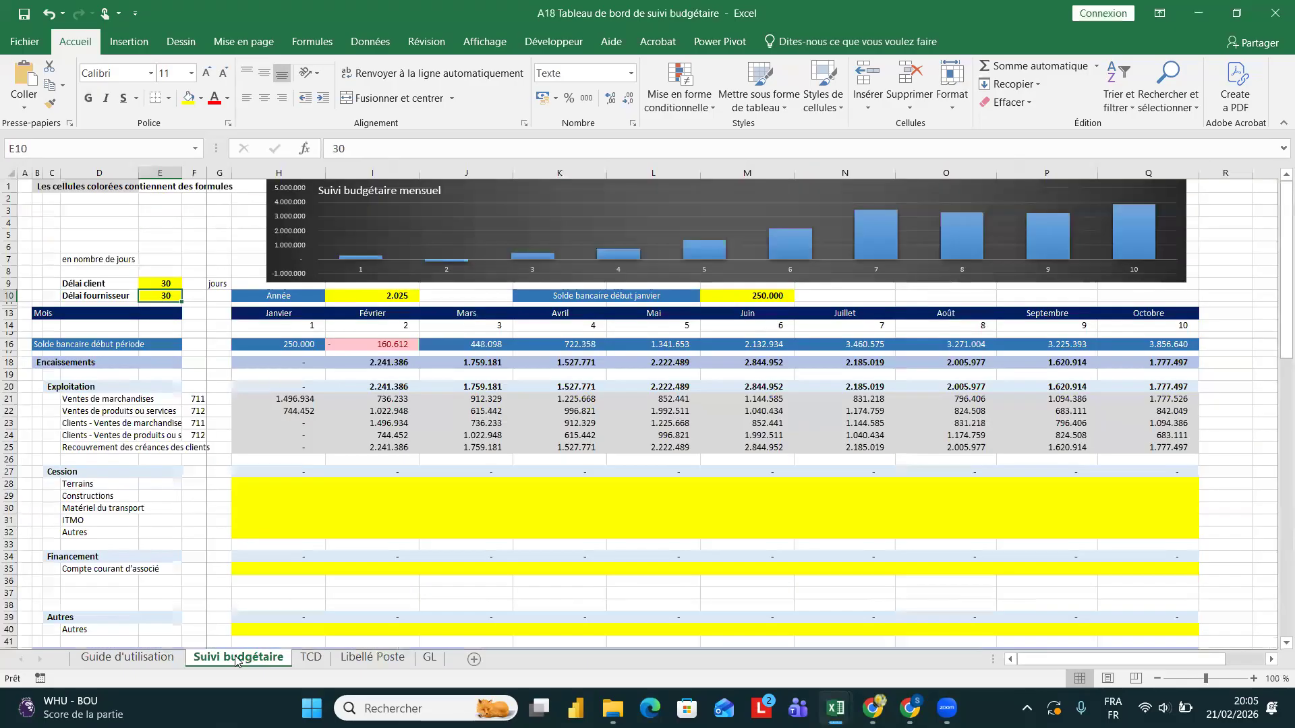
pyautogui.click(339, 413)
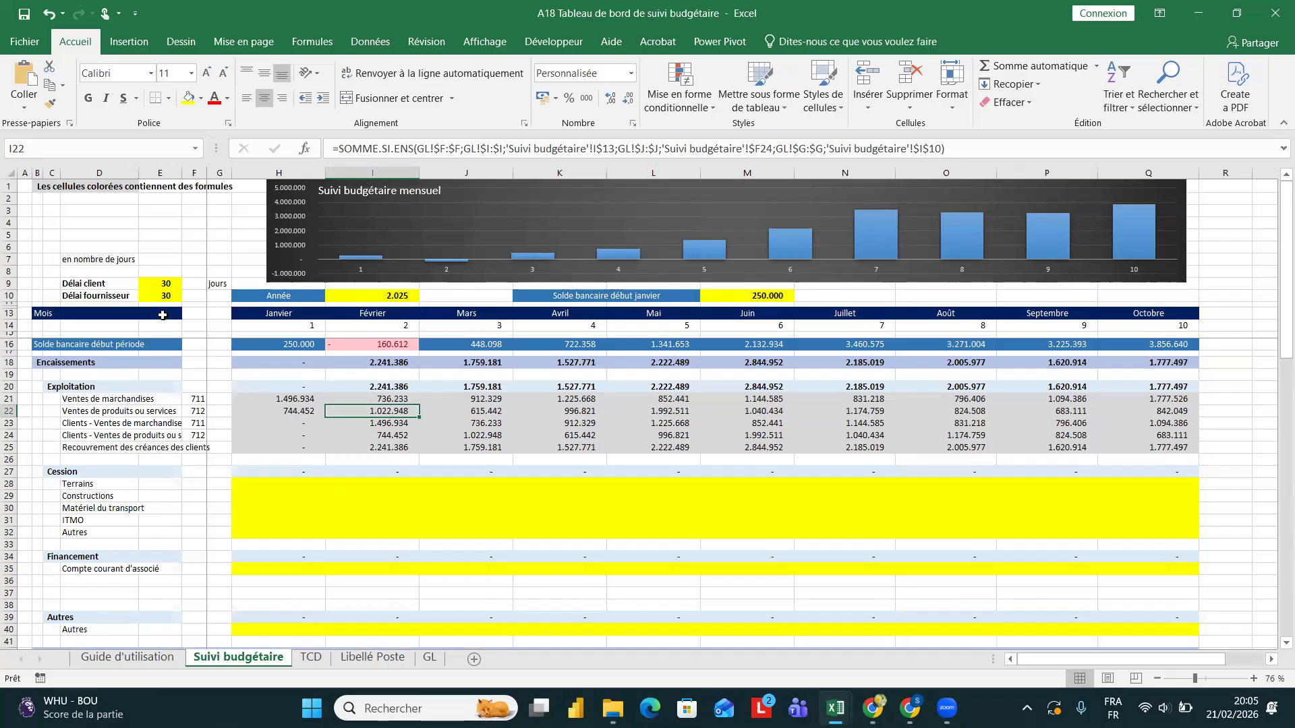
# - Set the Délai client to 45 days and check the March opening bank balance
pyautogui.click(161, 284)
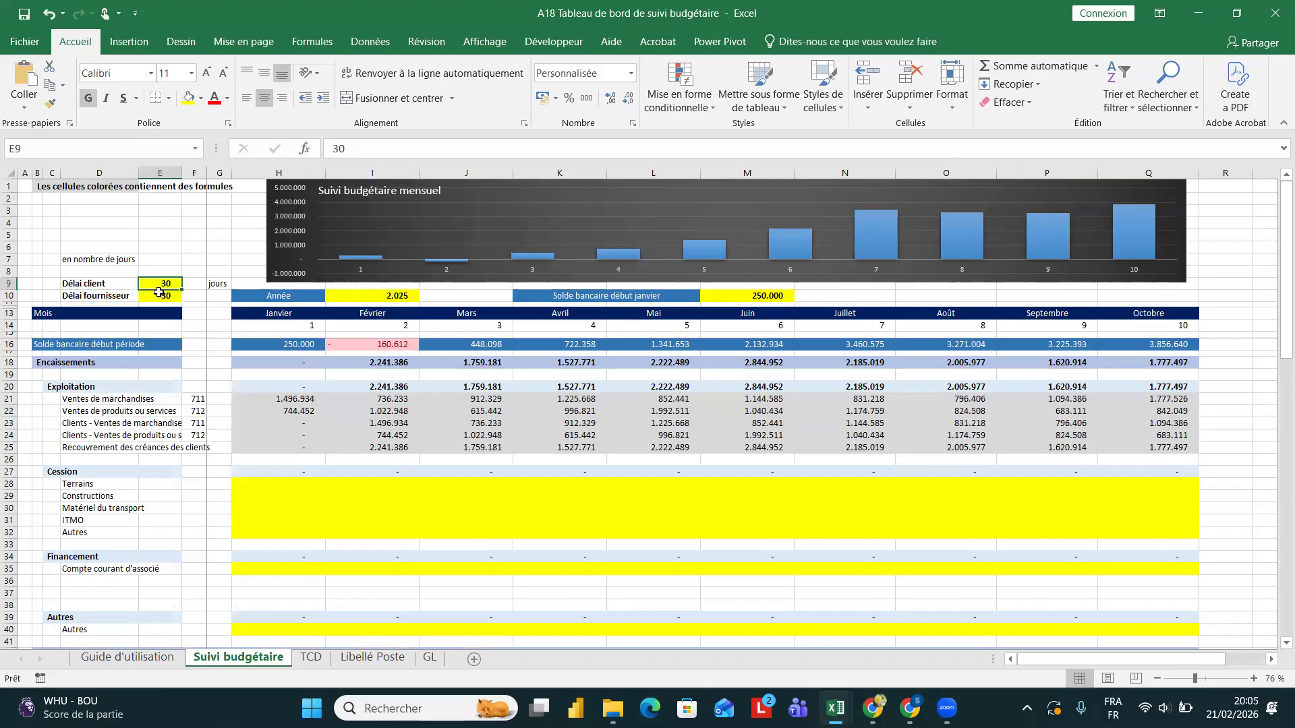
pyautogui.write('45')
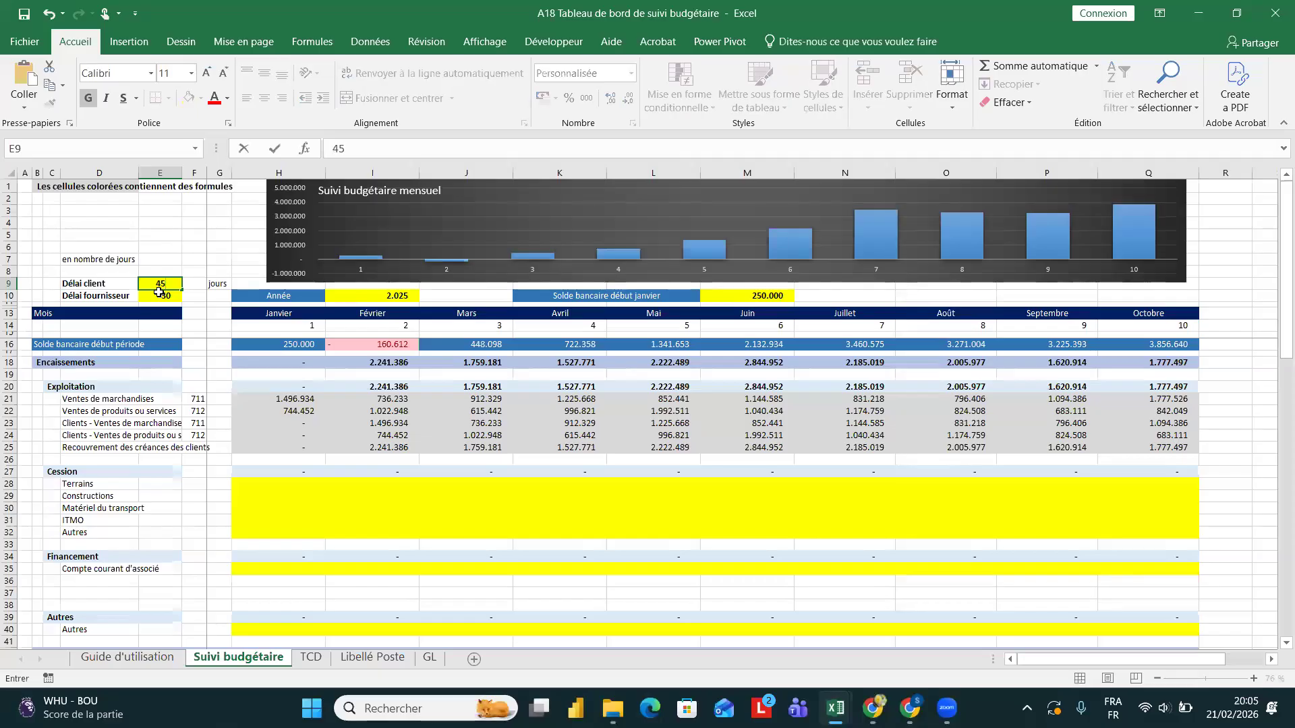
pyautogui.press('Return')
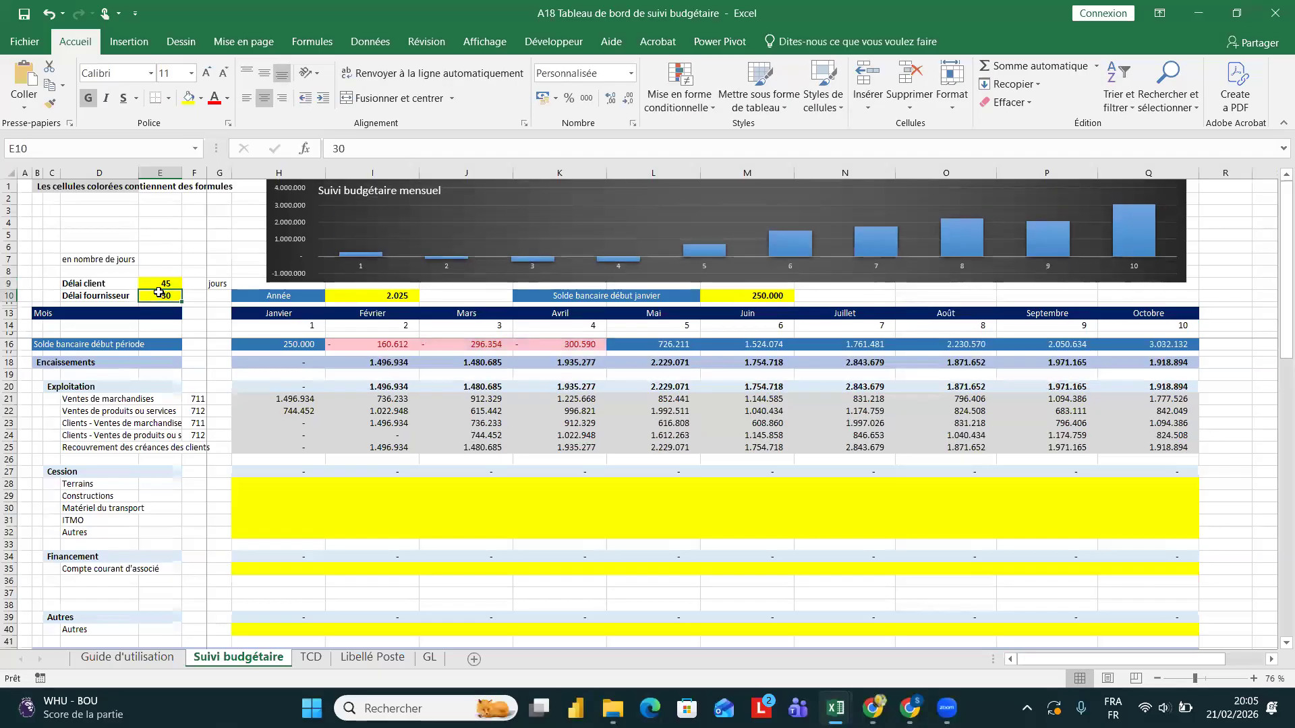
pyautogui.click(464, 343)
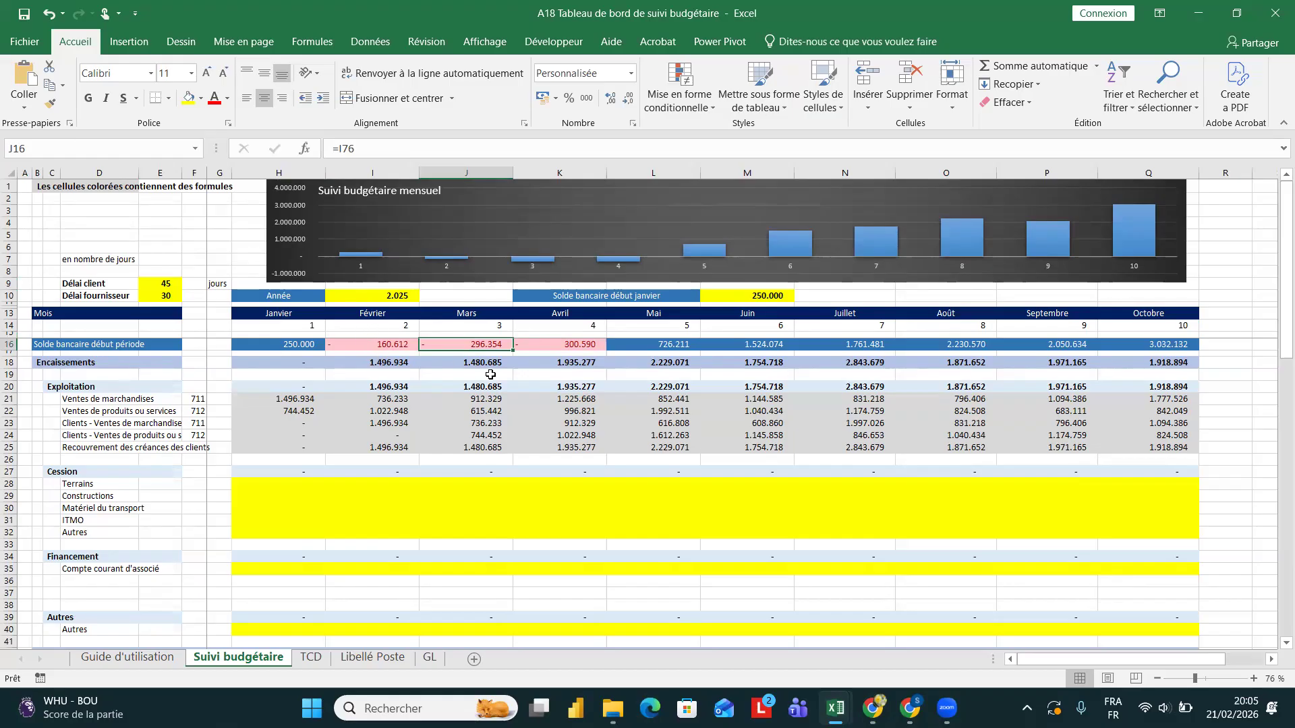
# - Set the Délai fournisseur to 45 days and check the February opening bank balance
pyautogui.click(168, 297)
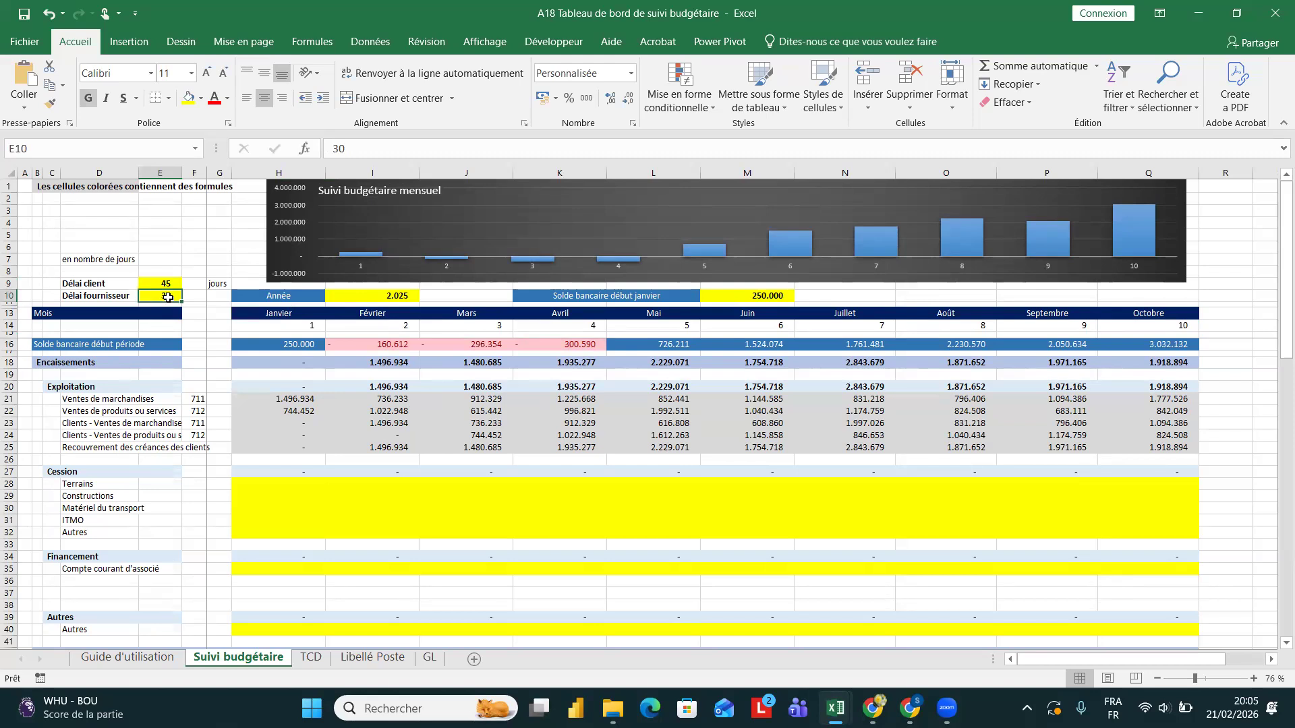
pyautogui.write('60')
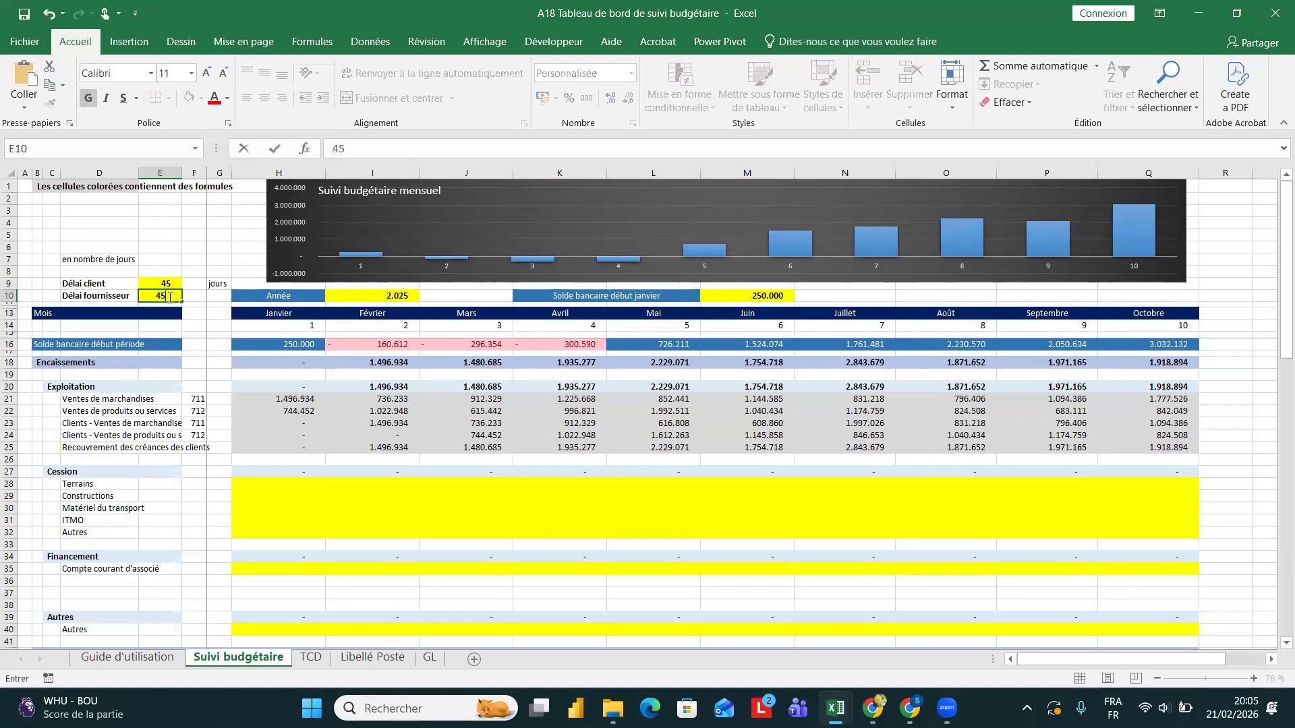
pyautogui.press('Return')
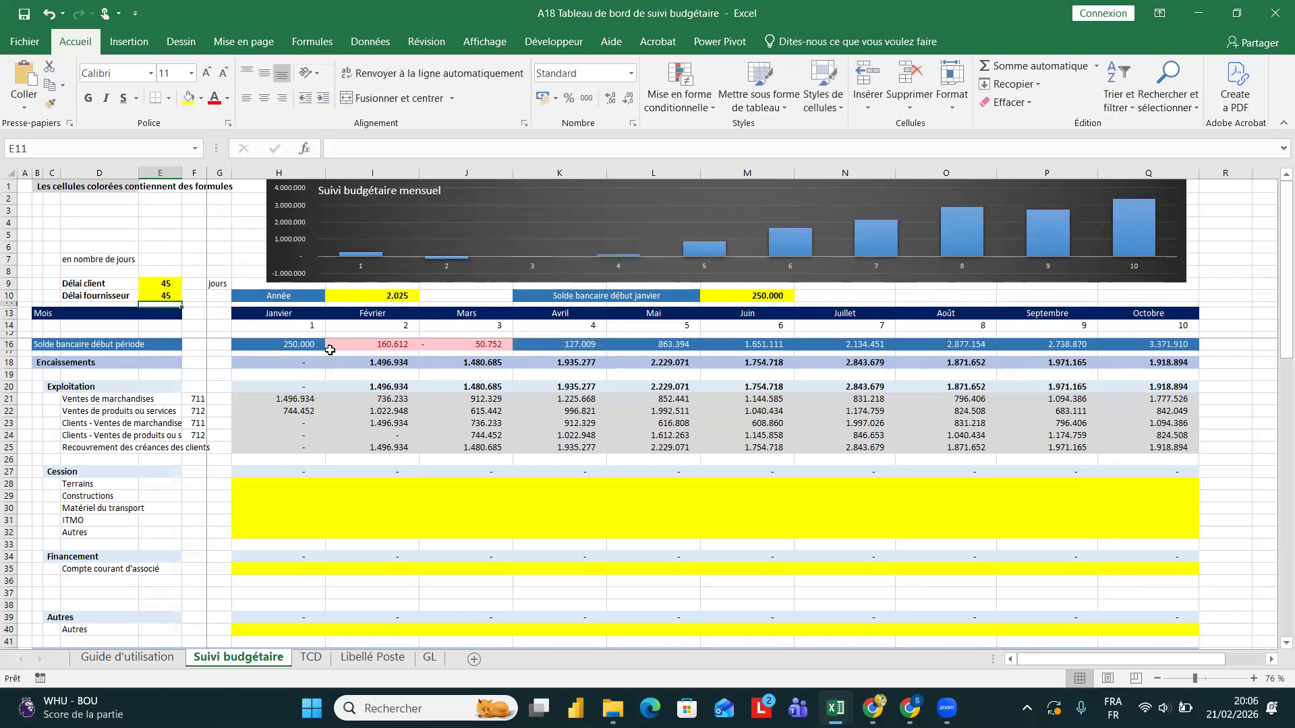
pyautogui.click(348, 348)
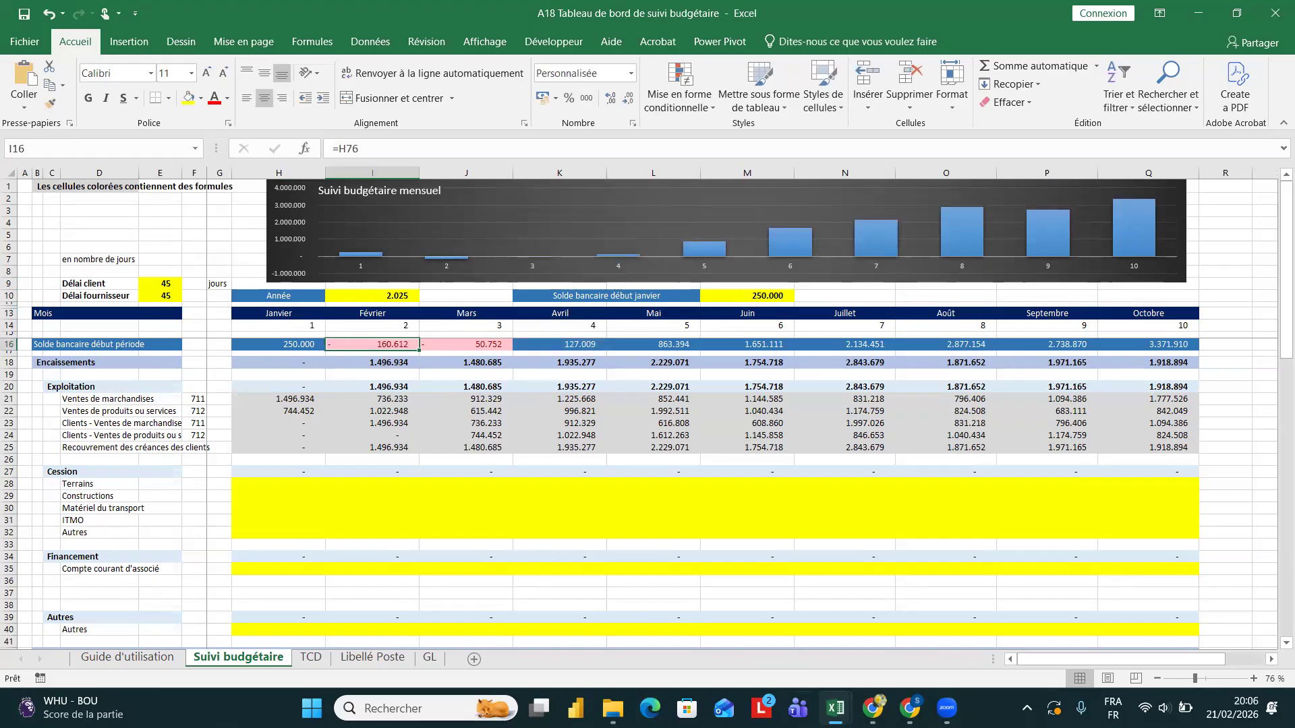
# - Return to the A51 workbook, switch to the ChatGPT budget course in Chrome, and read its introduction on definition, role and company types
pyautogui.click(836, 709)
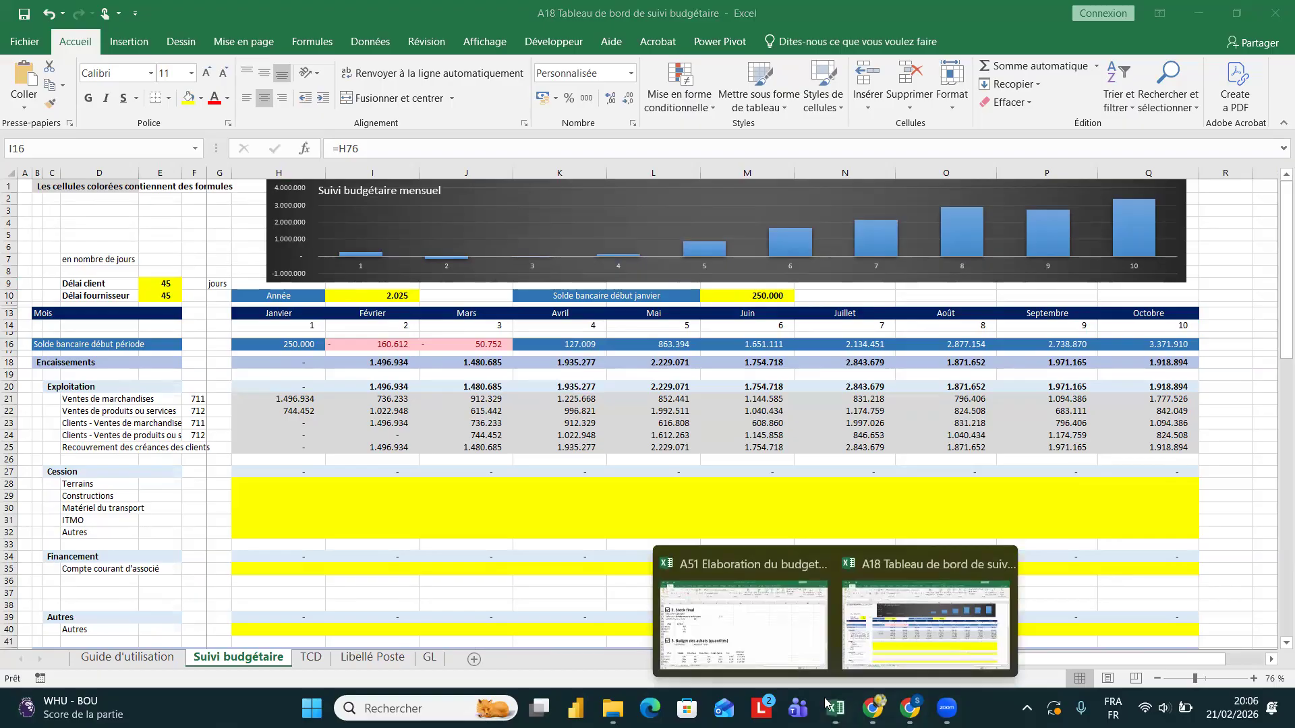
pyautogui.click(762, 642)
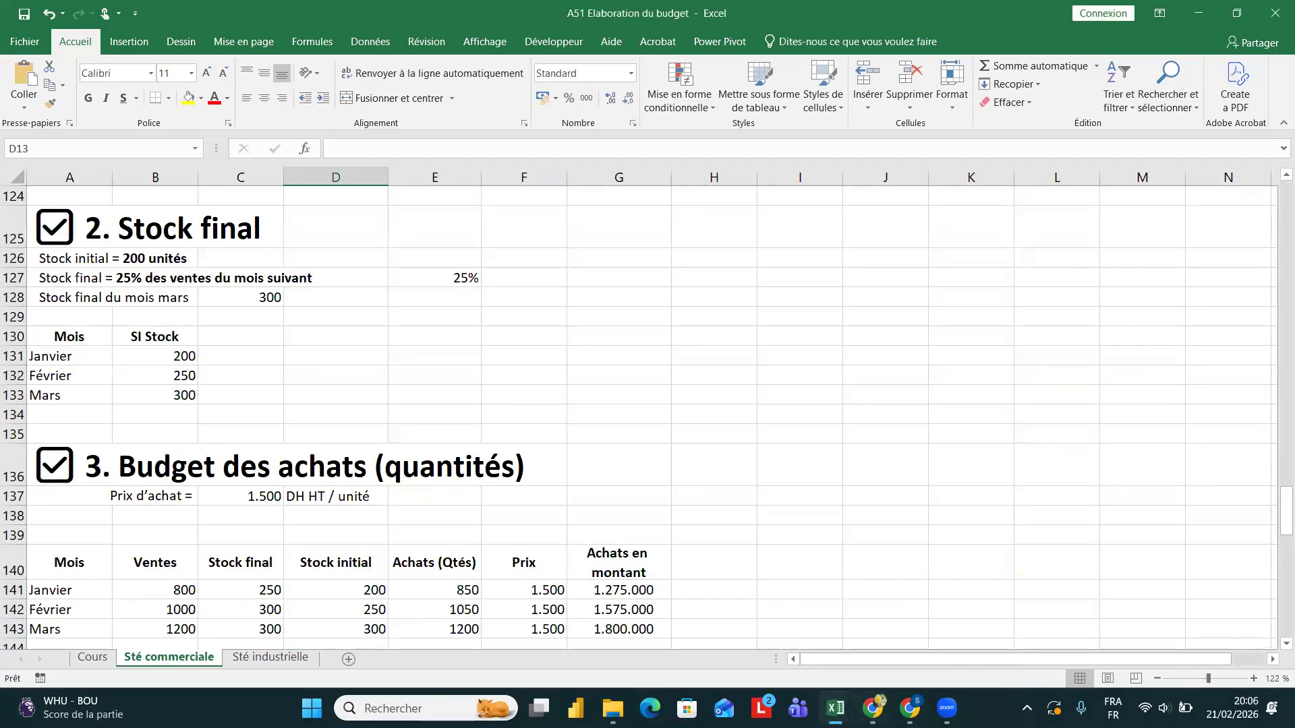
pyautogui.click(873, 709)
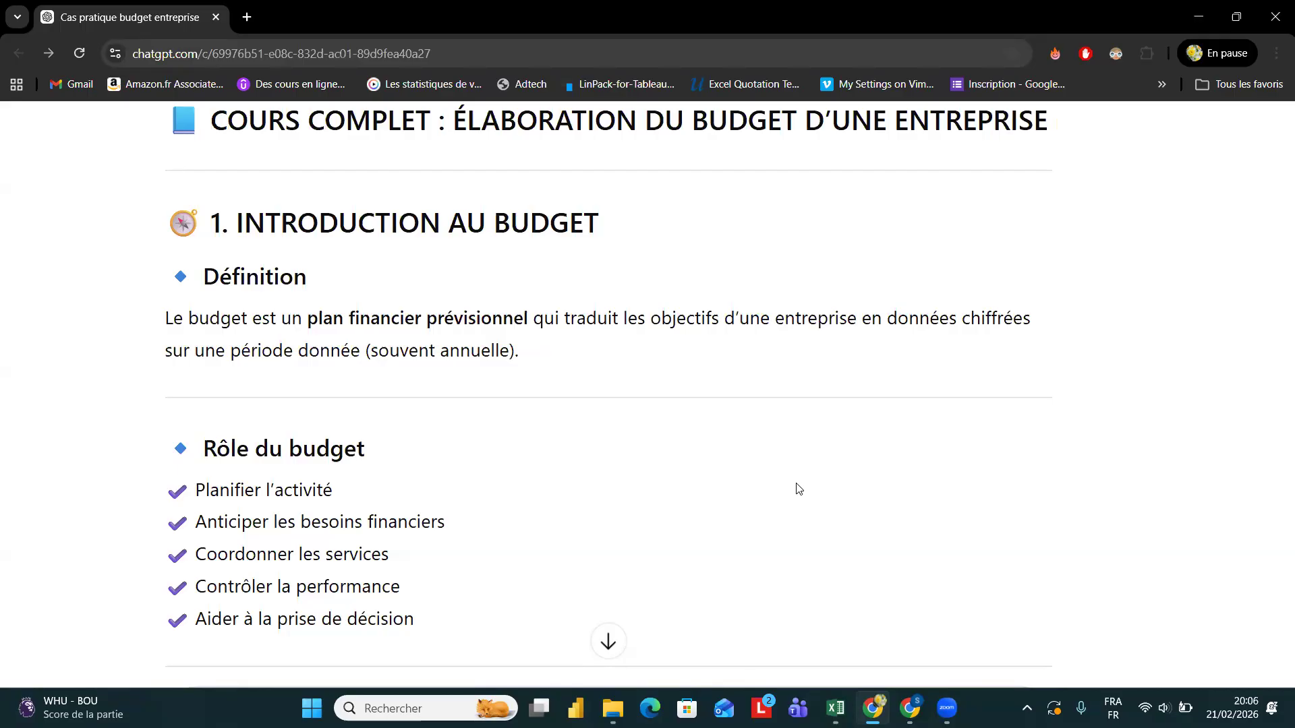
pyautogui.scroll(2, 797, 487)
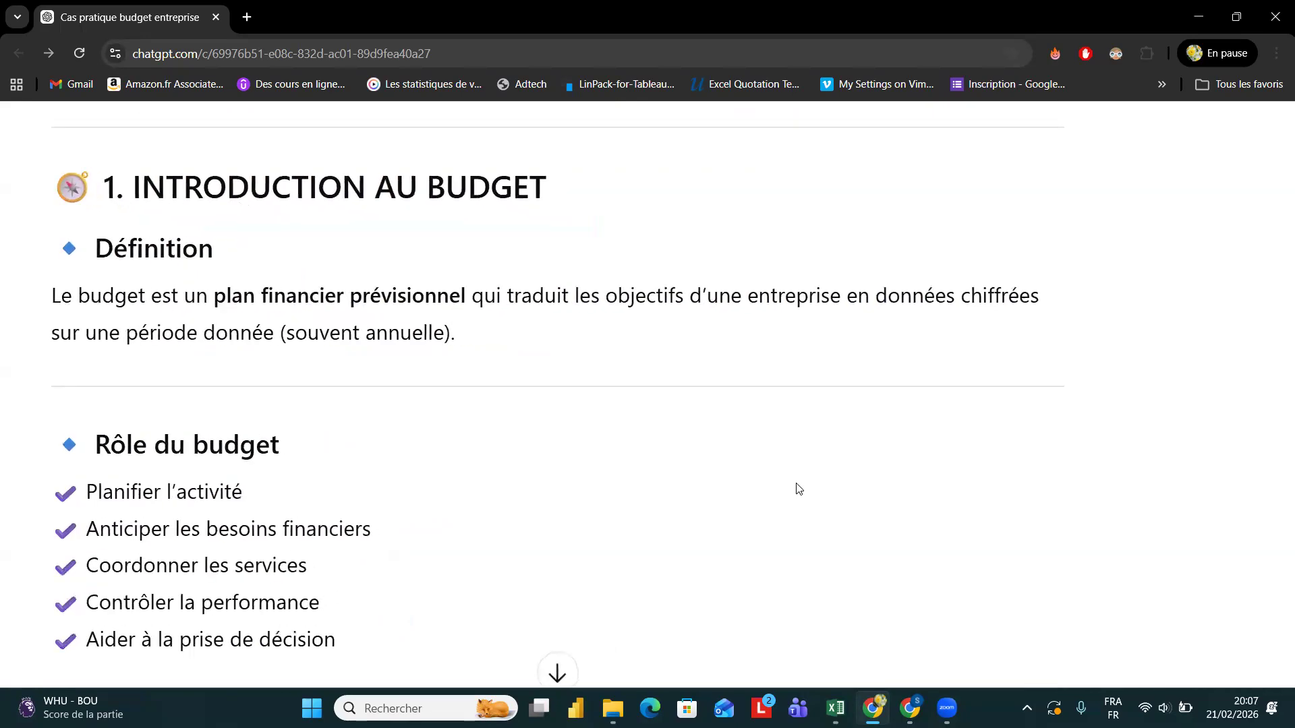
pyautogui.scroll(-2, 798, 488)
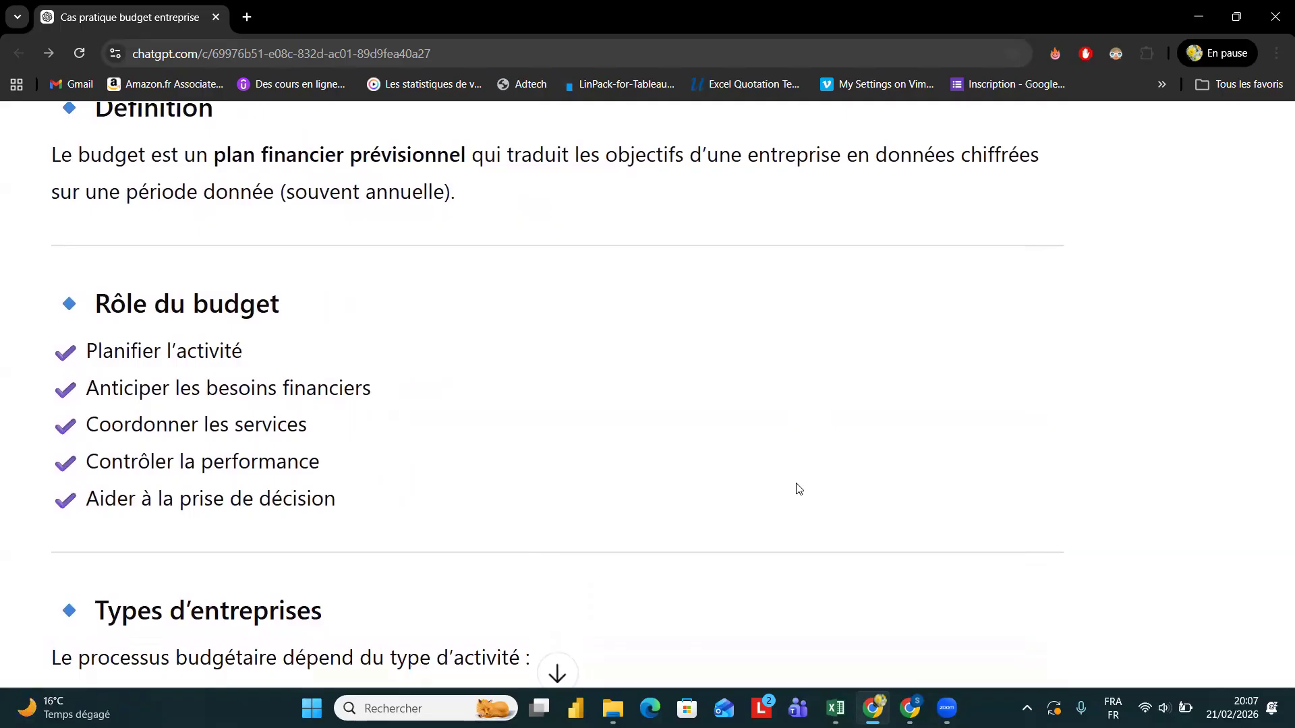
pyautogui.scroll(-1, 798, 488)
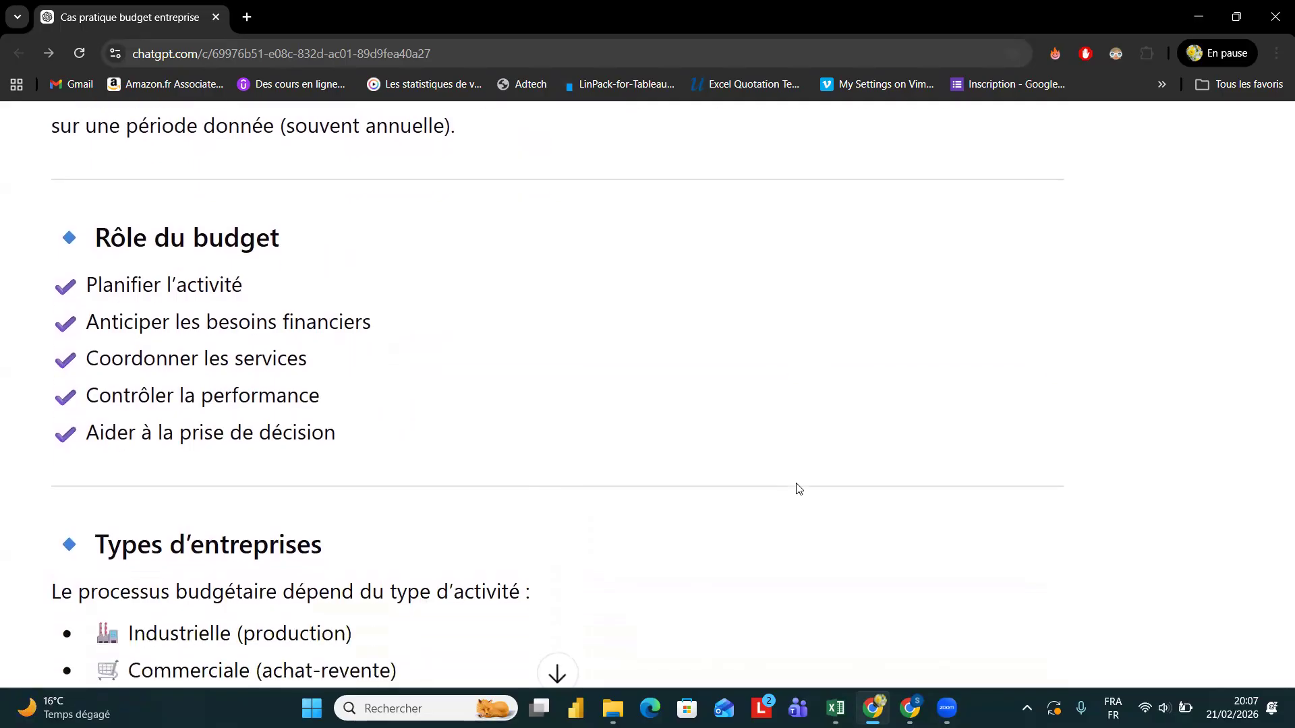
pyautogui.scroll(-2, 798, 488)
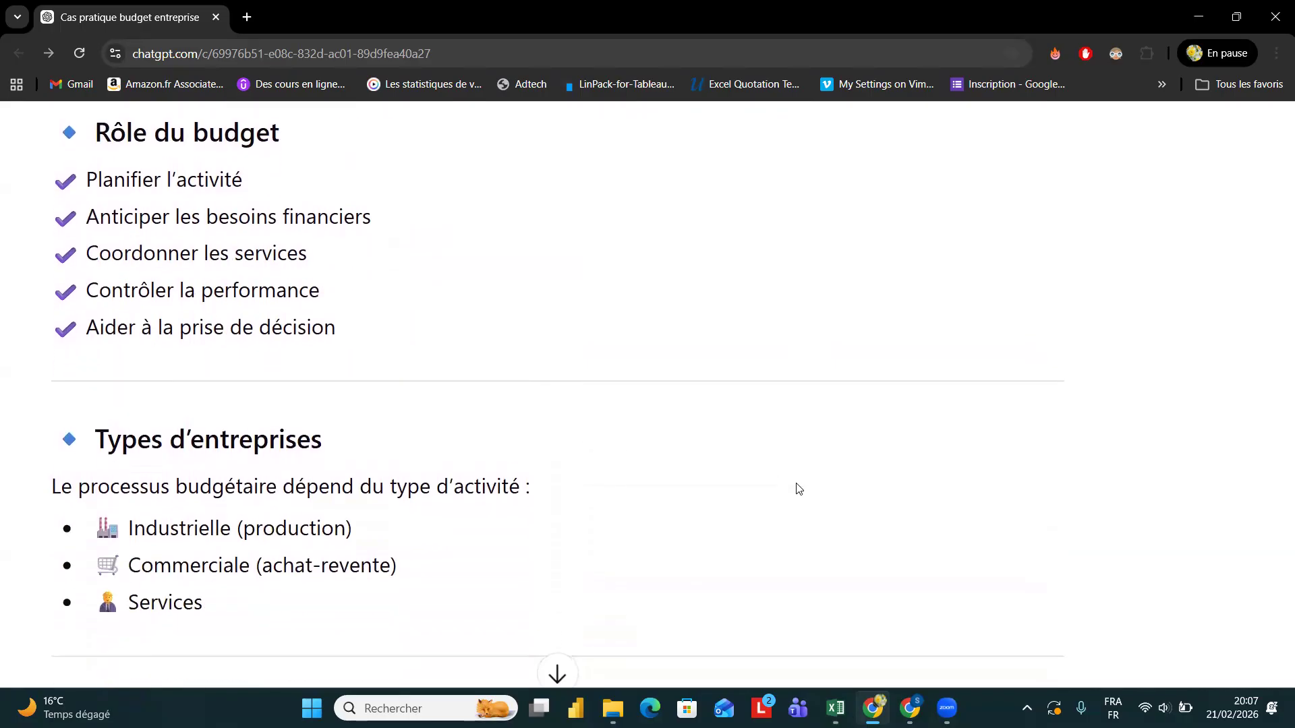
pyautogui.scroll(-3, 797, 487)
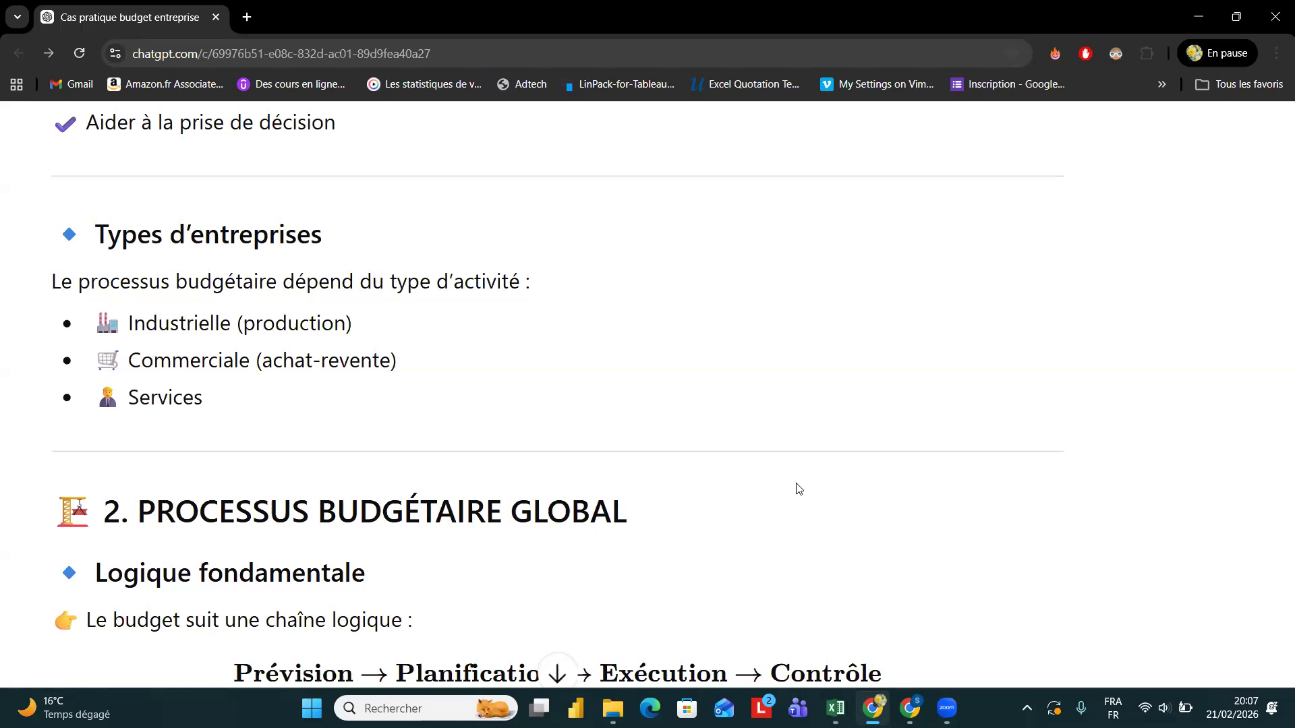
# - Read the course sections on the global budgeting process, the chain of budgets and the sales budget with its forecasting methods and formula
pyautogui.scroll(-4, 798, 488)
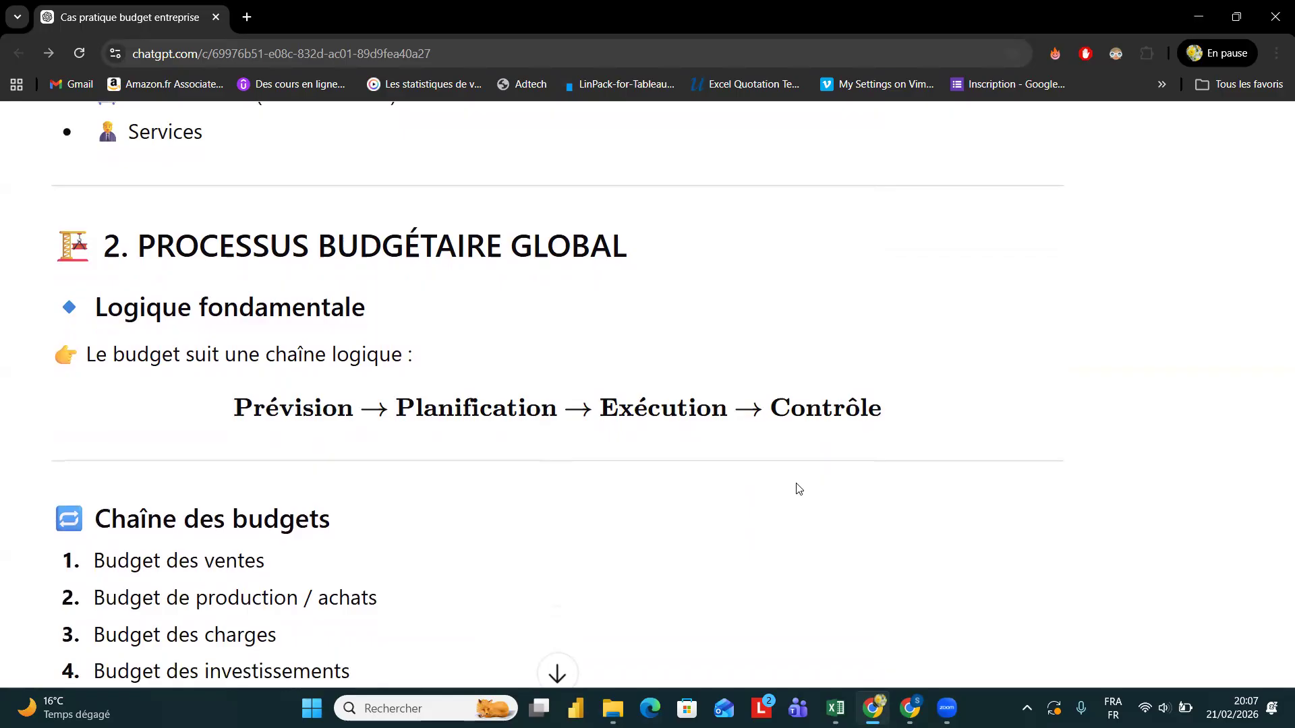
pyautogui.scroll(-3, 799, 488)
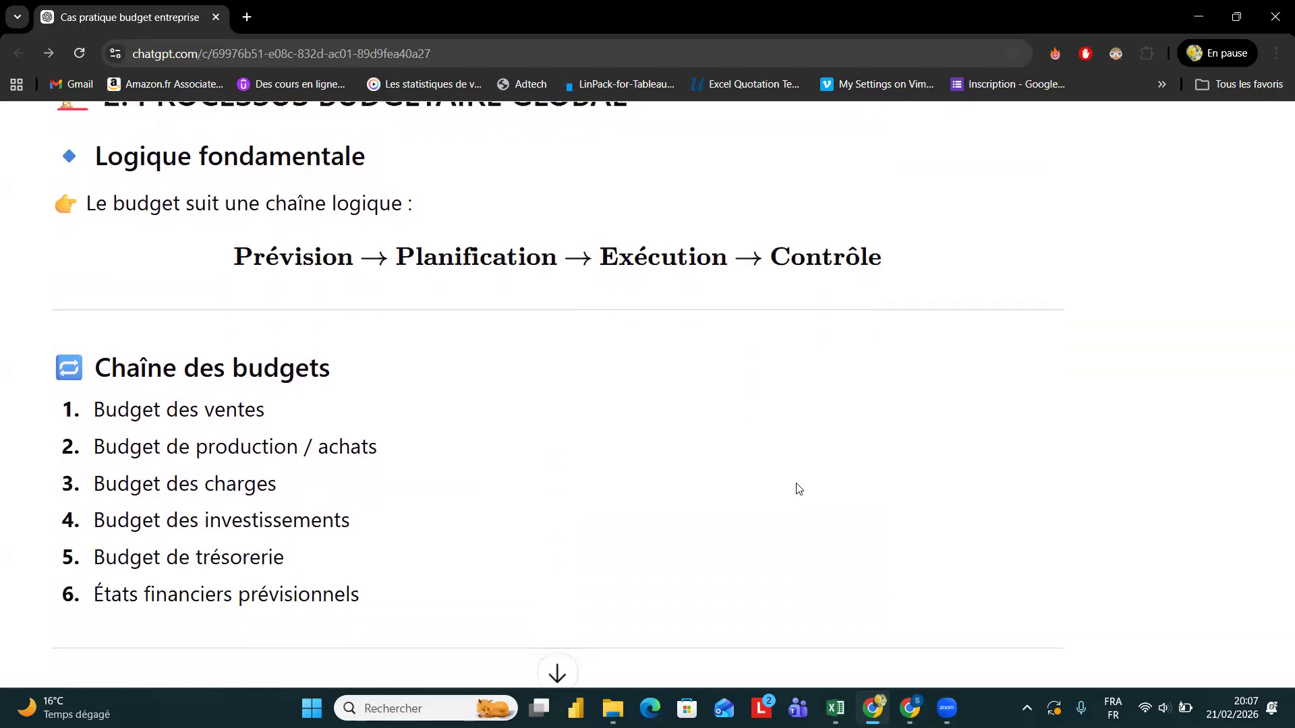
pyautogui.scroll(-2, 799, 488)
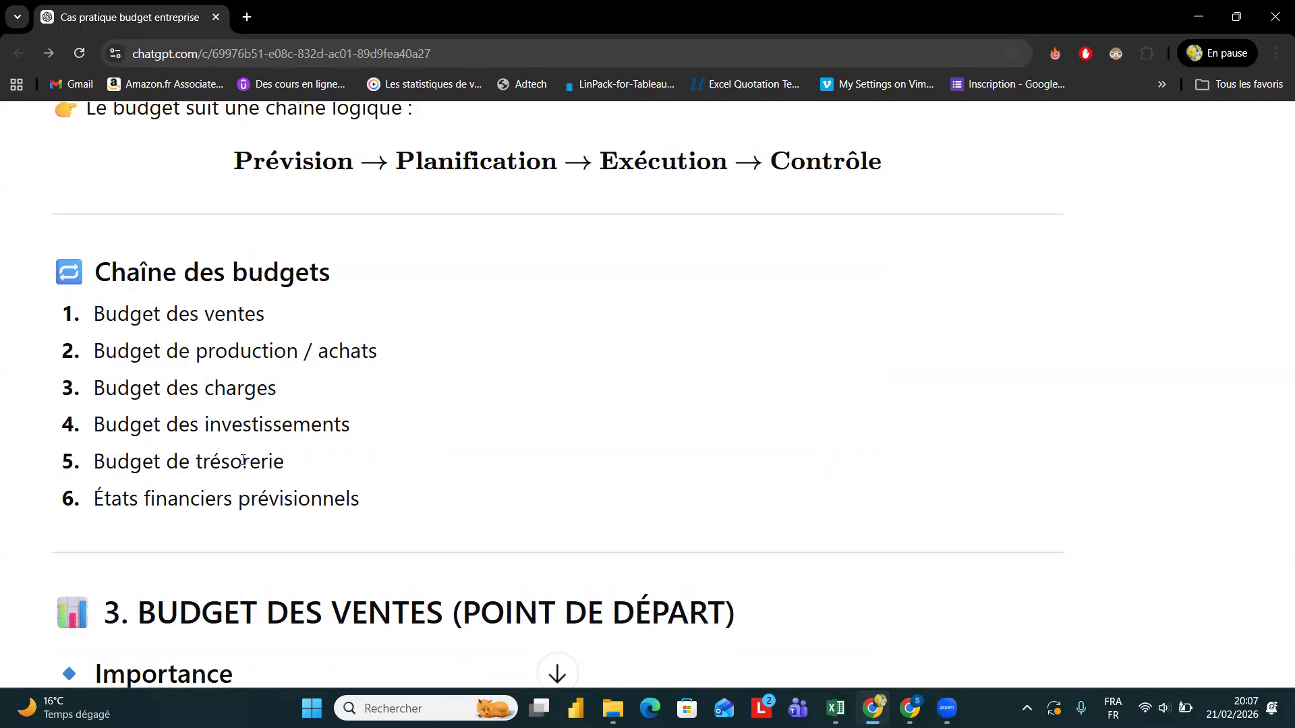
pyautogui.scroll(-5, 242, 461)
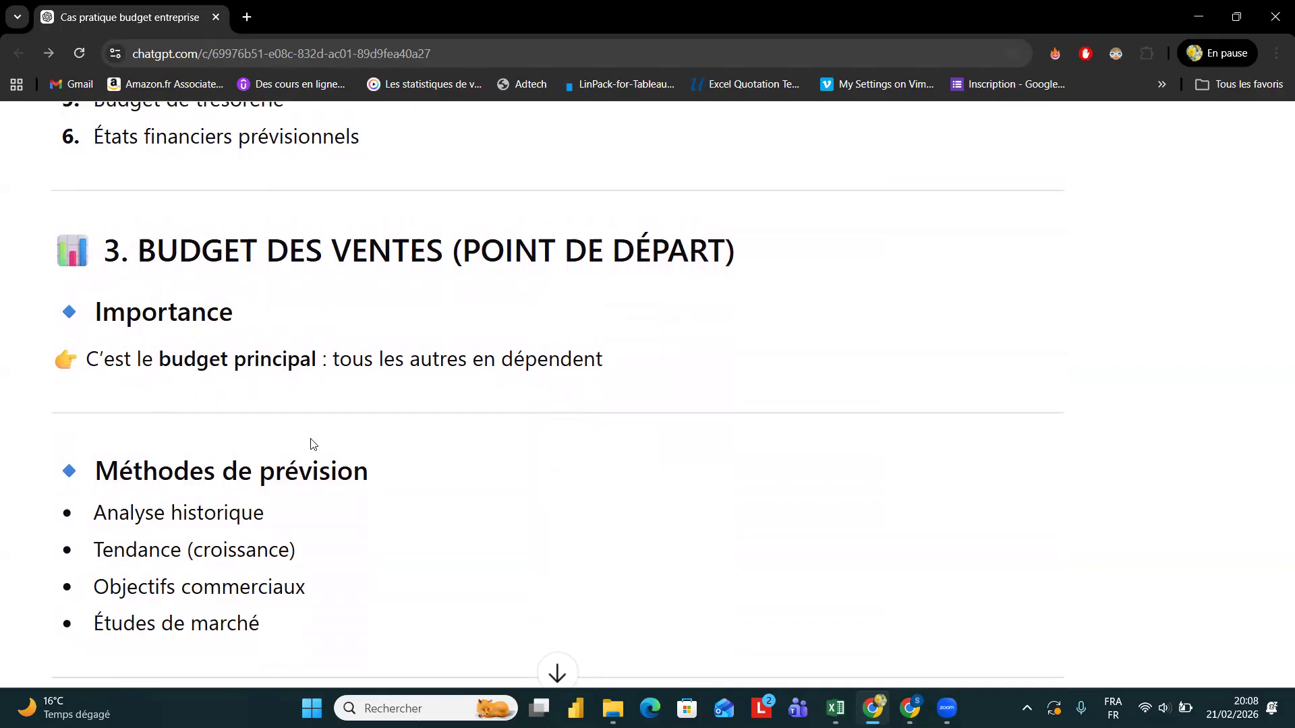
pyautogui.scroll(-2, 312, 444)
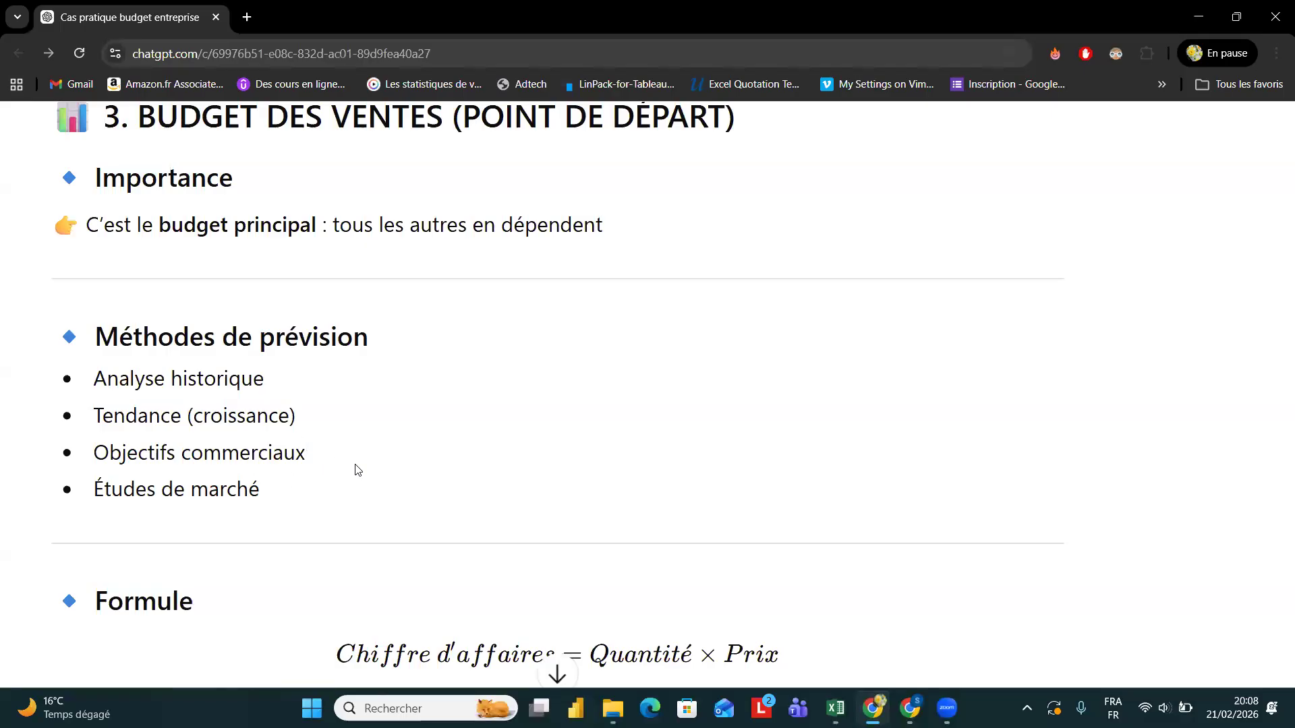
pyautogui.scroll(-4, 358, 470)
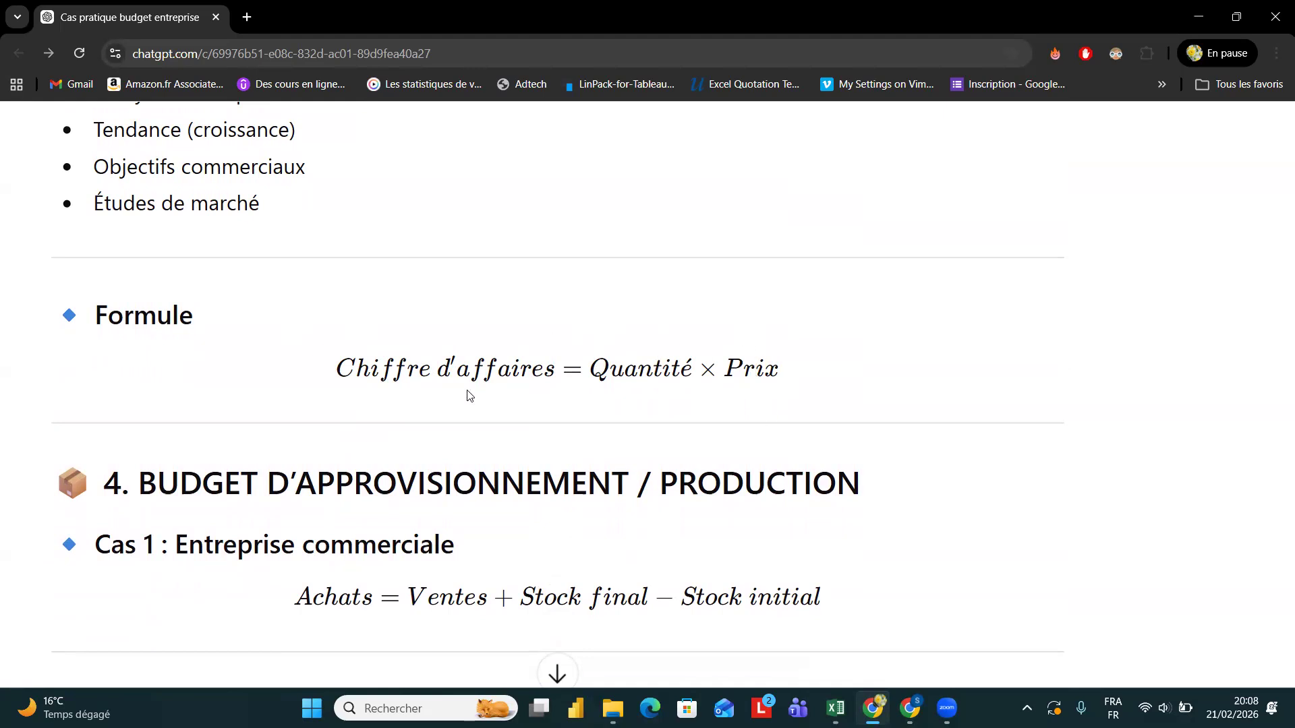
# - Read section 4 on the procurement and production budget, covering the commercial and industrial company formulas and the objective
pyautogui.scroll(-3, 473, 398)
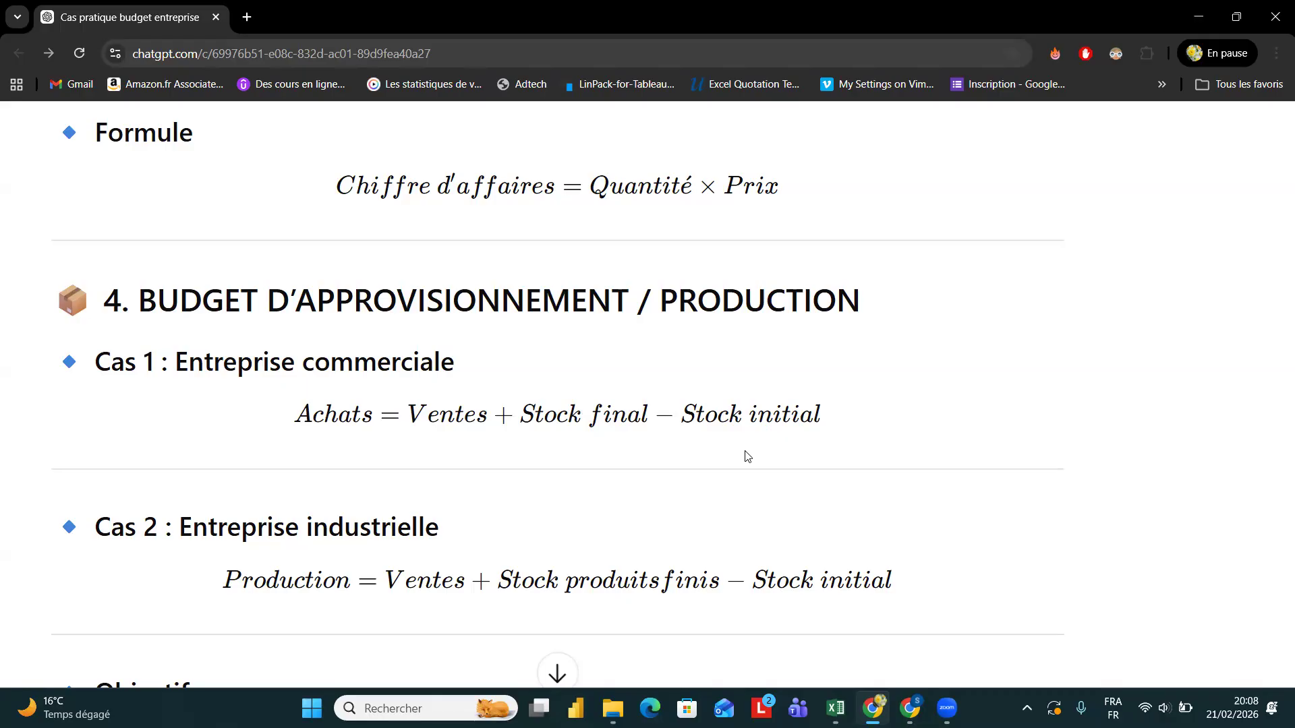
pyautogui.scroll(-1, 666, 462)
pyautogui.scroll(1, 666, 462)
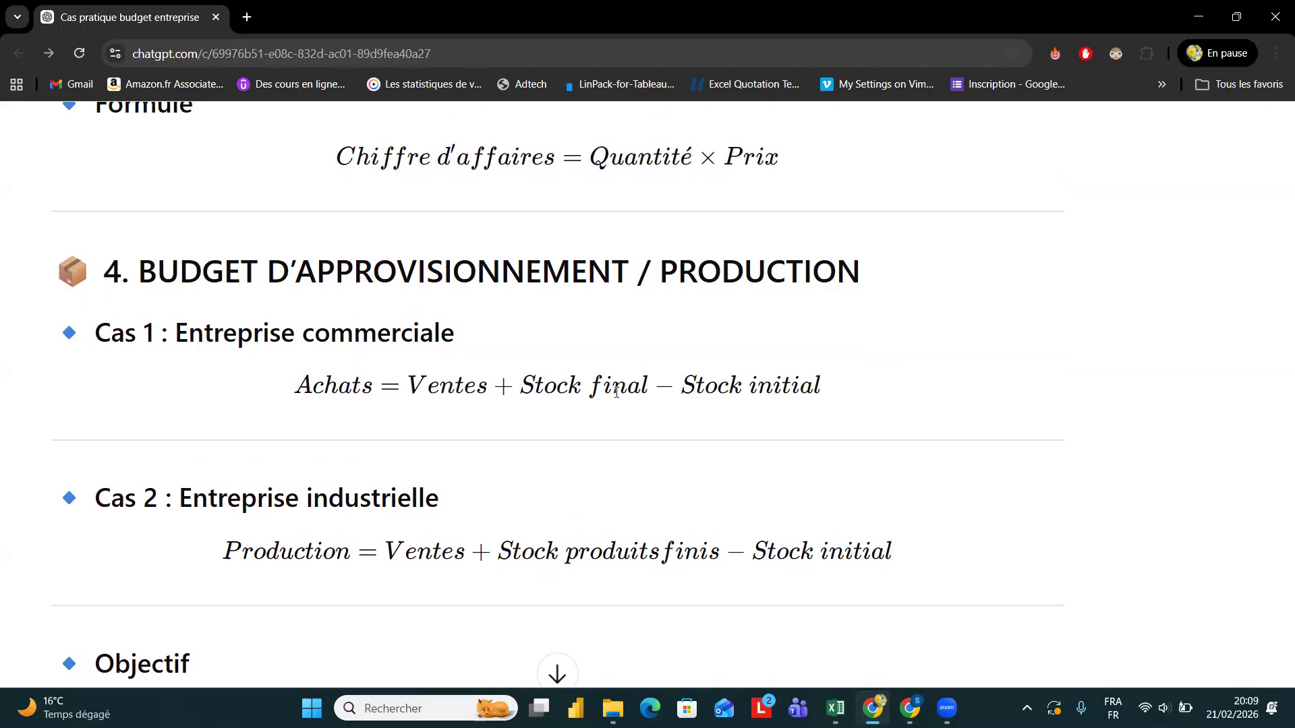
pyautogui.scroll(-2, 615, 391)
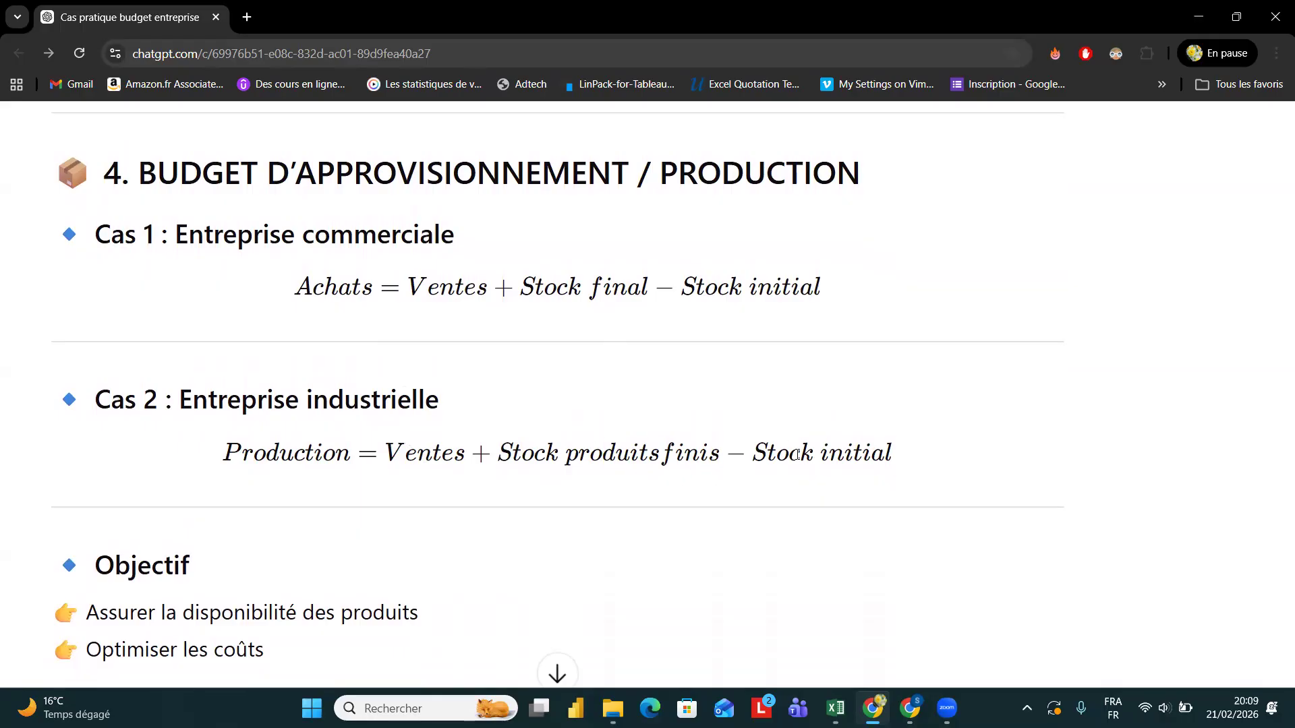
pyautogui.scroll(-4, 796, 454)
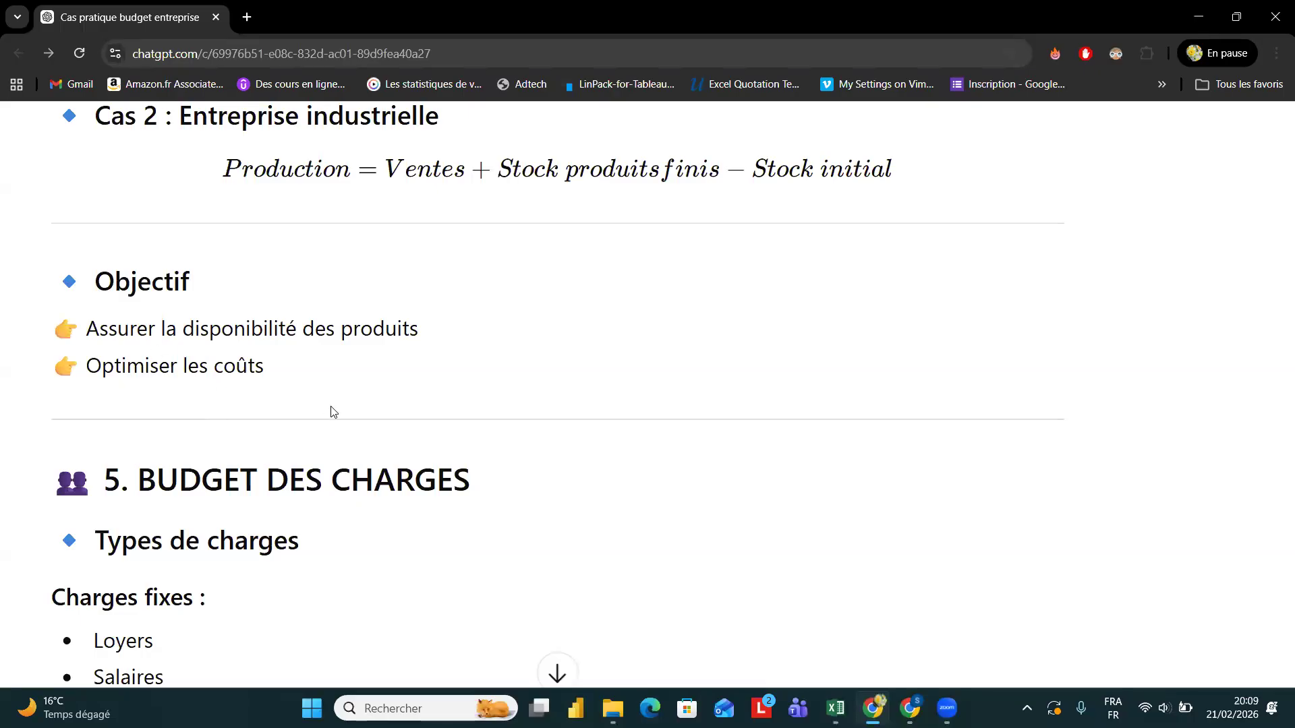
# - Read section 5 on the budget of fixed and variable charges and section 6 on the investment budget's definition and objective
pyautogui.scroll(-2, 331, 409)
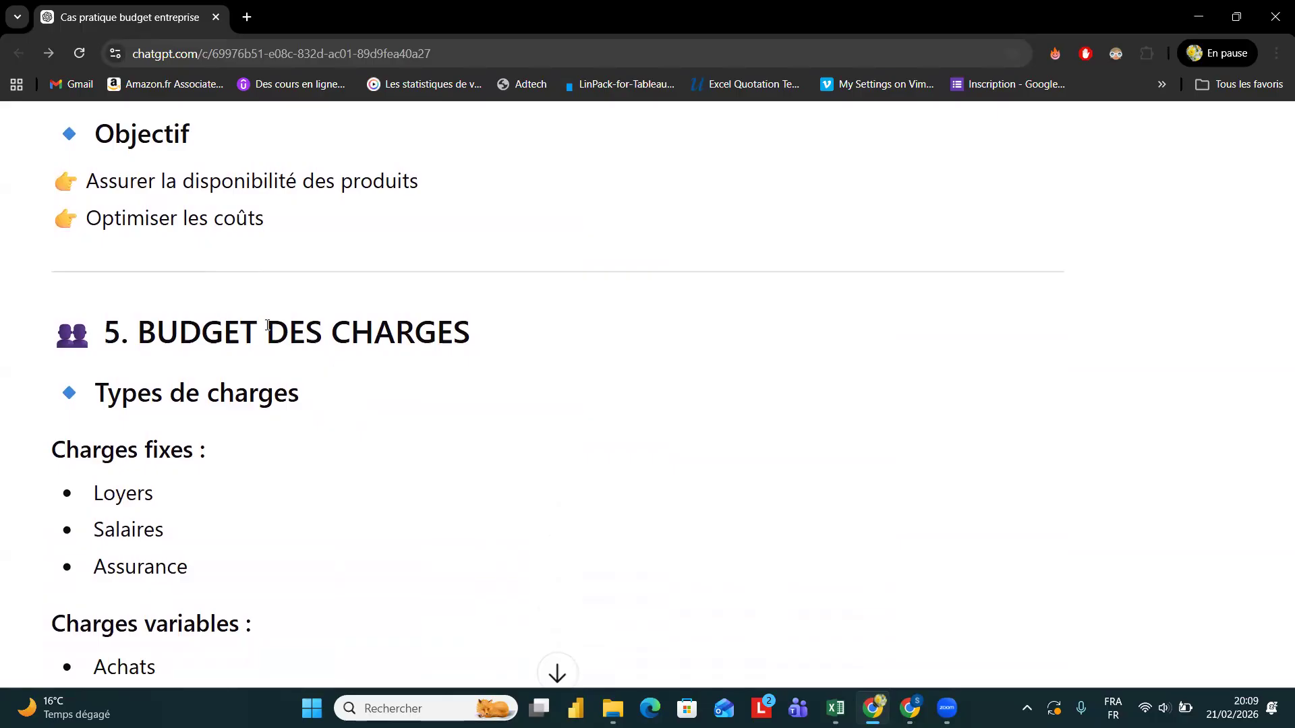
pyautogui.scroll(-2, 268, 330)
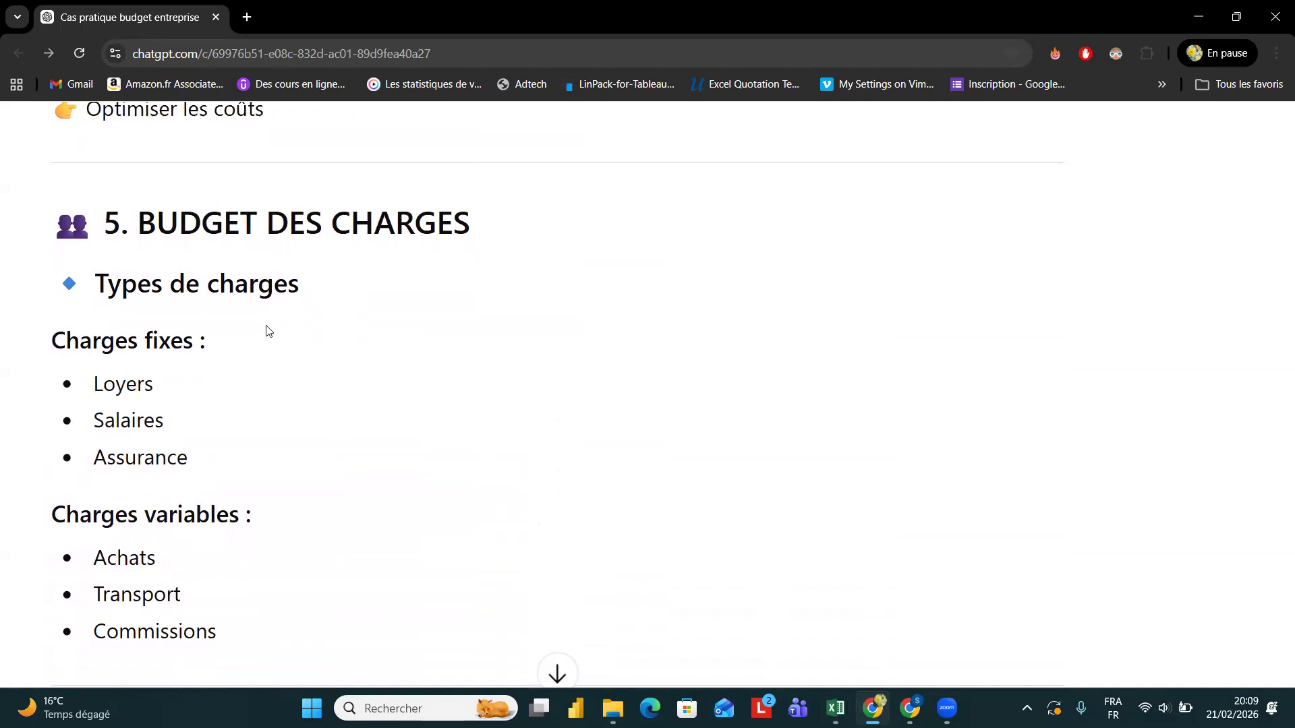
pyautogui.scroll(-1, 268, 331)
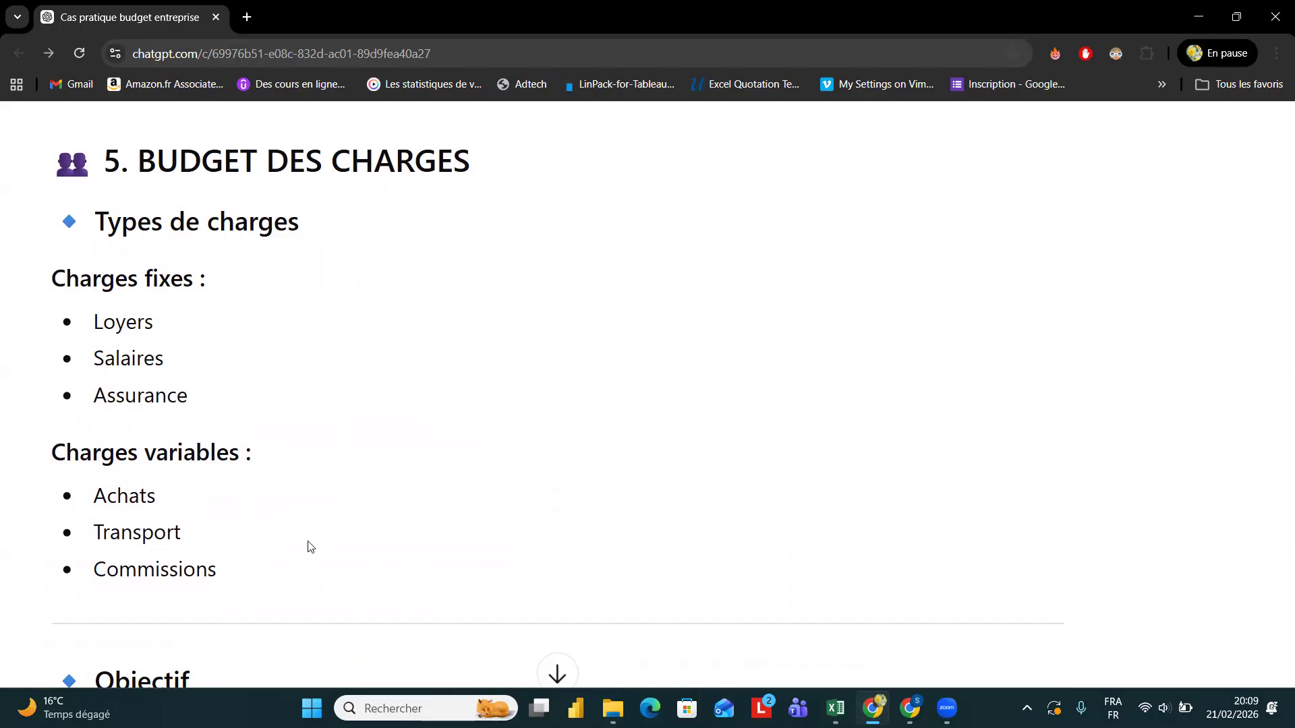
pyautogui.scroll(-1, 310, 546)
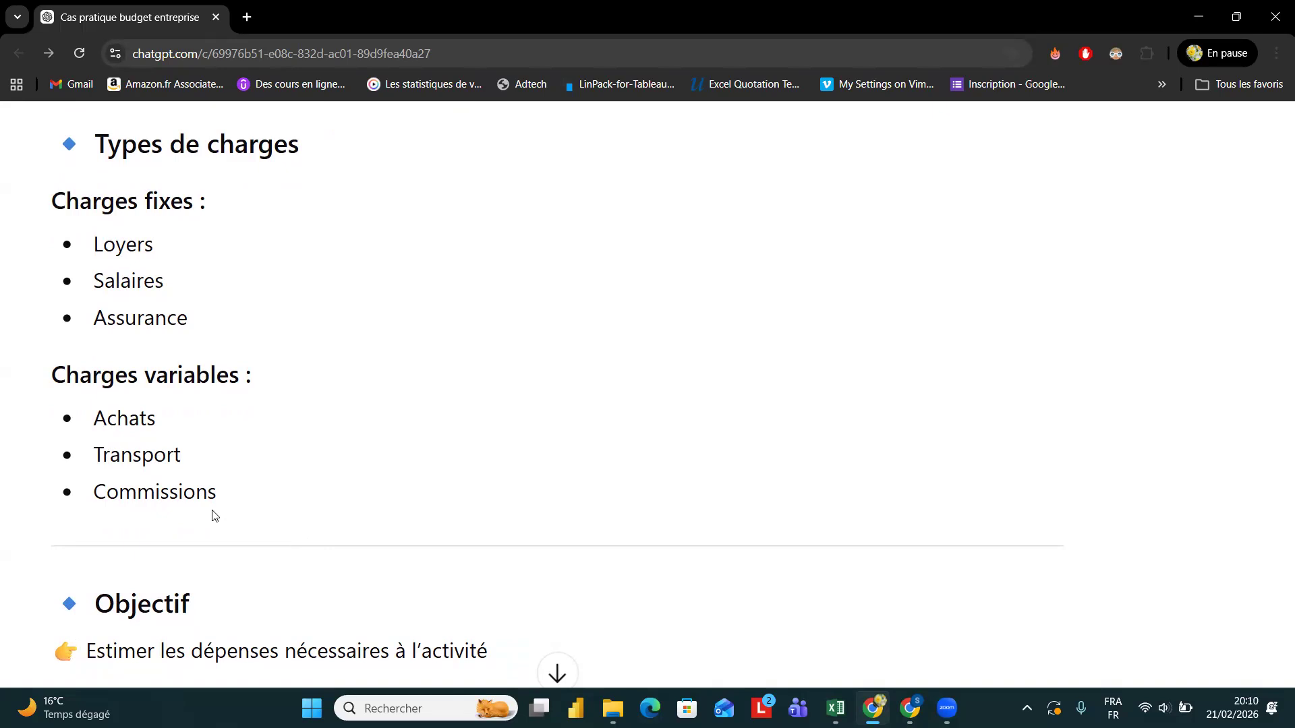
pyautogui.scroll(-3, 215, 516)
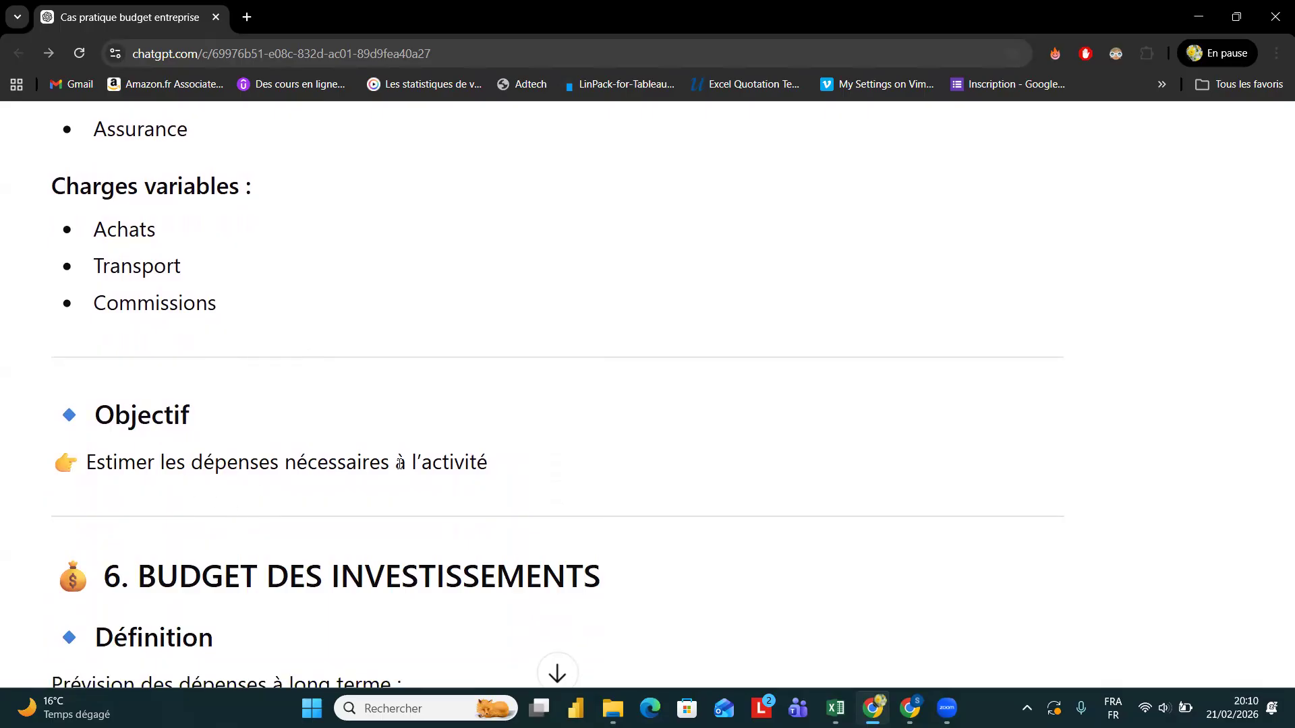
pyautogui.scroll(-3, 400, 464)
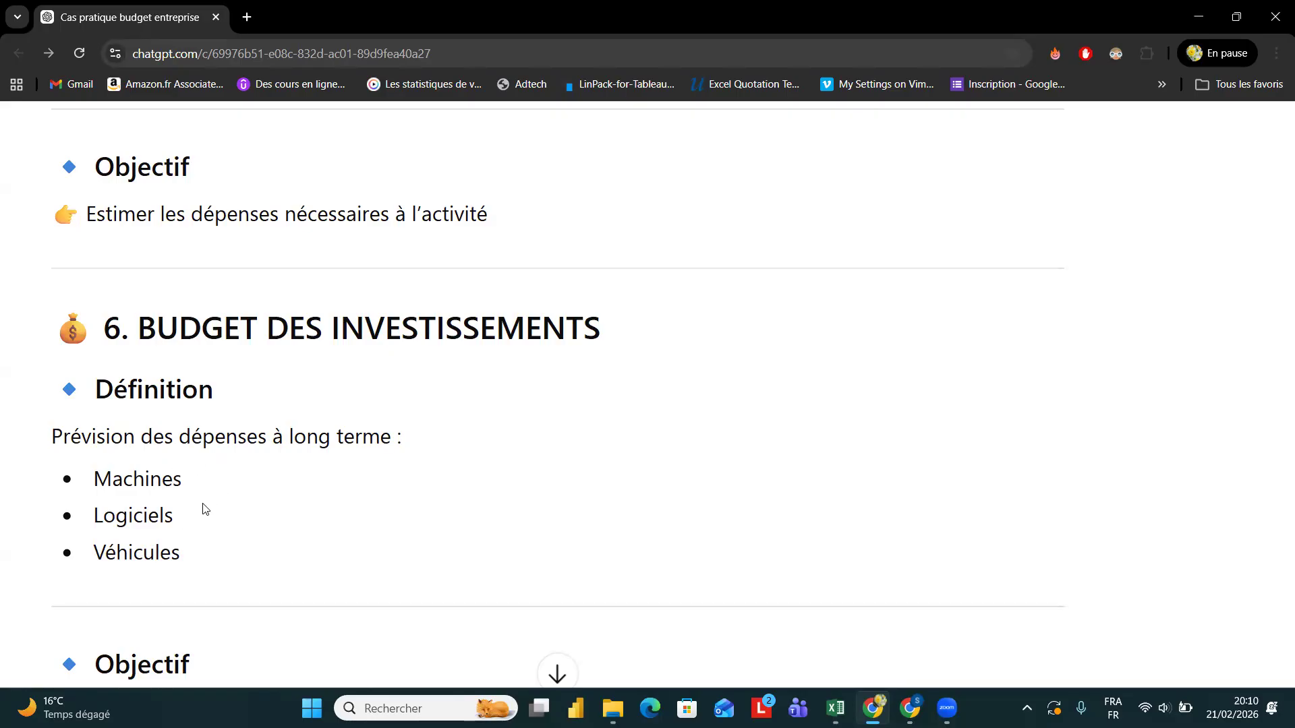
pyautogui.scroll(-2, 301, 485)
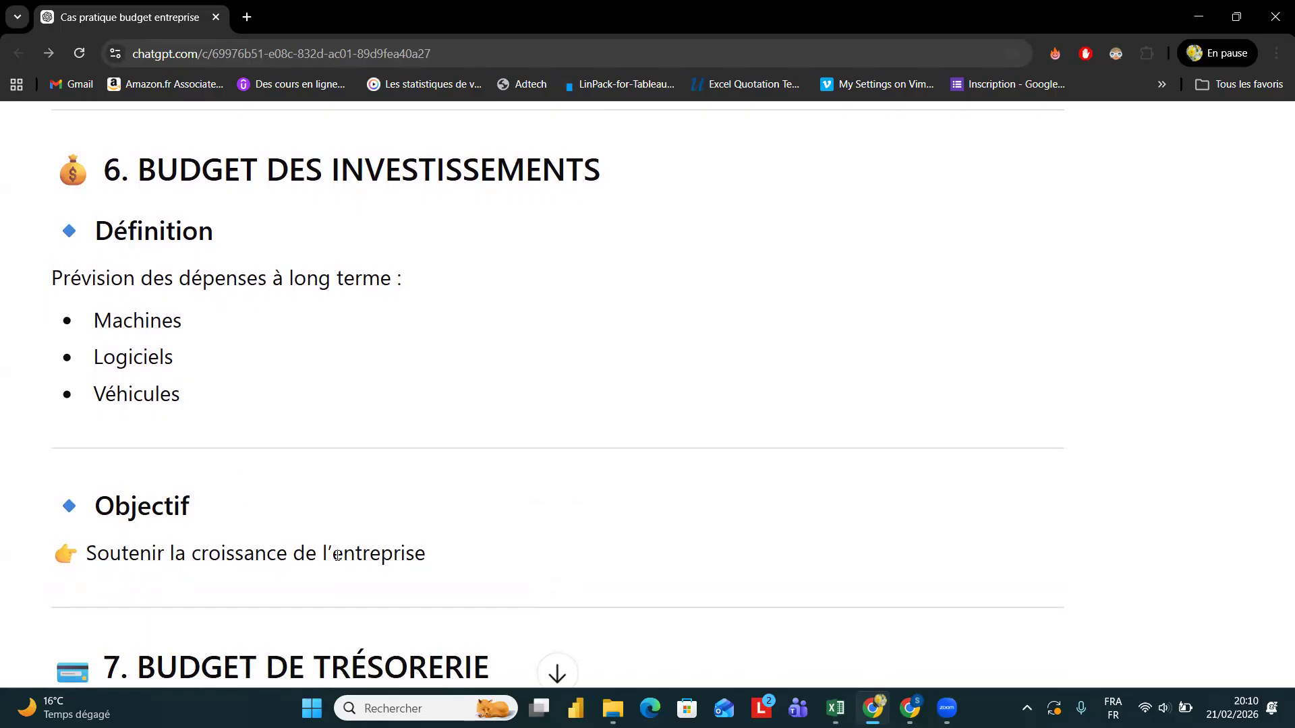
# - Read section 7 on the cash budget, covering its definition, balance formula, receipts, disbursements and key point
pyautogui.scroll(-2, 337, 558)
pyautogui.scroll(-2, 338, 561)
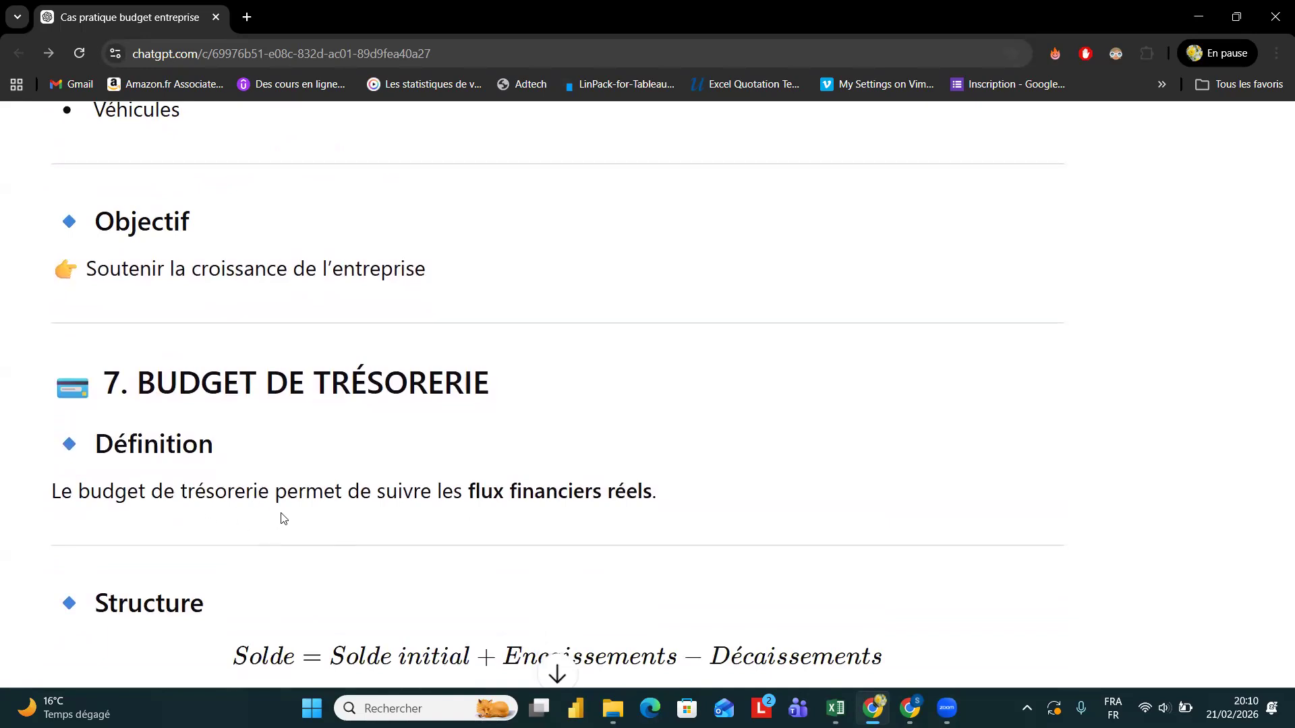
pyautogui.scroll(-3, 418, 493)
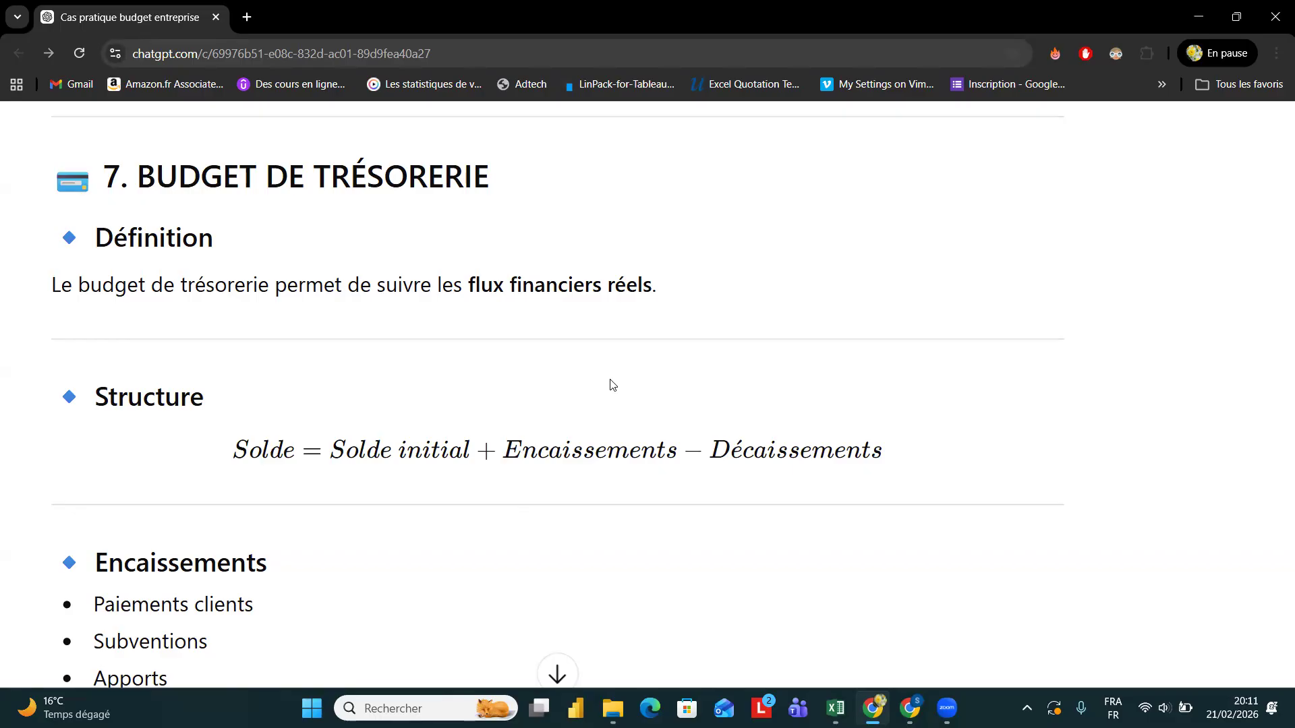
pyautogui.scroll(-3, 618, 419)
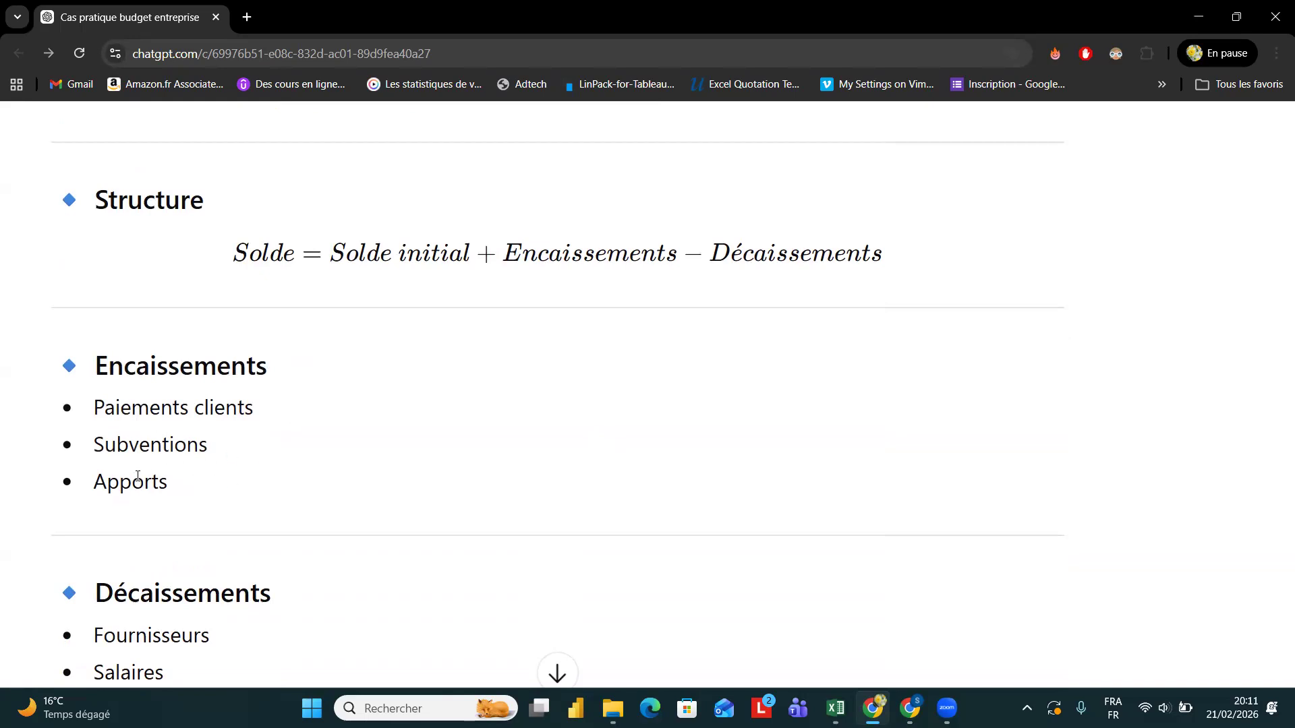
pyautogui.scroll(-2, 273, 492)
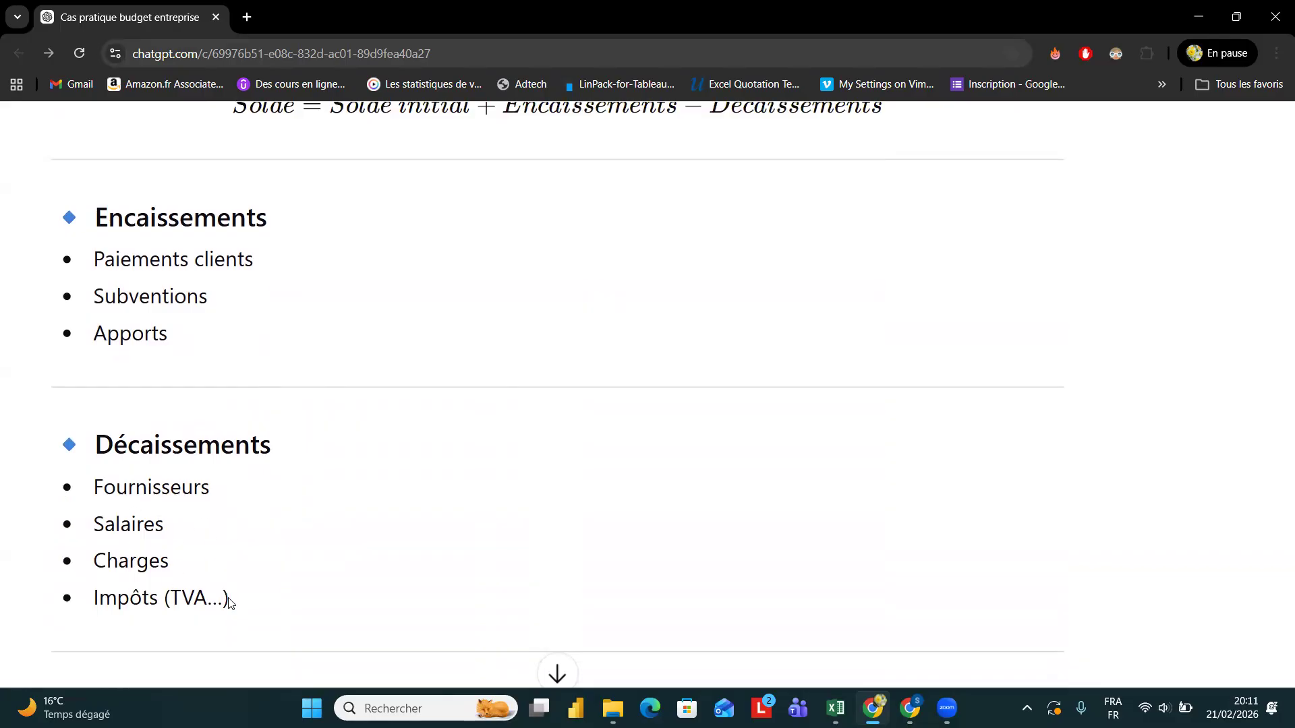
pyautogui.scroll(-3, 272, 546)
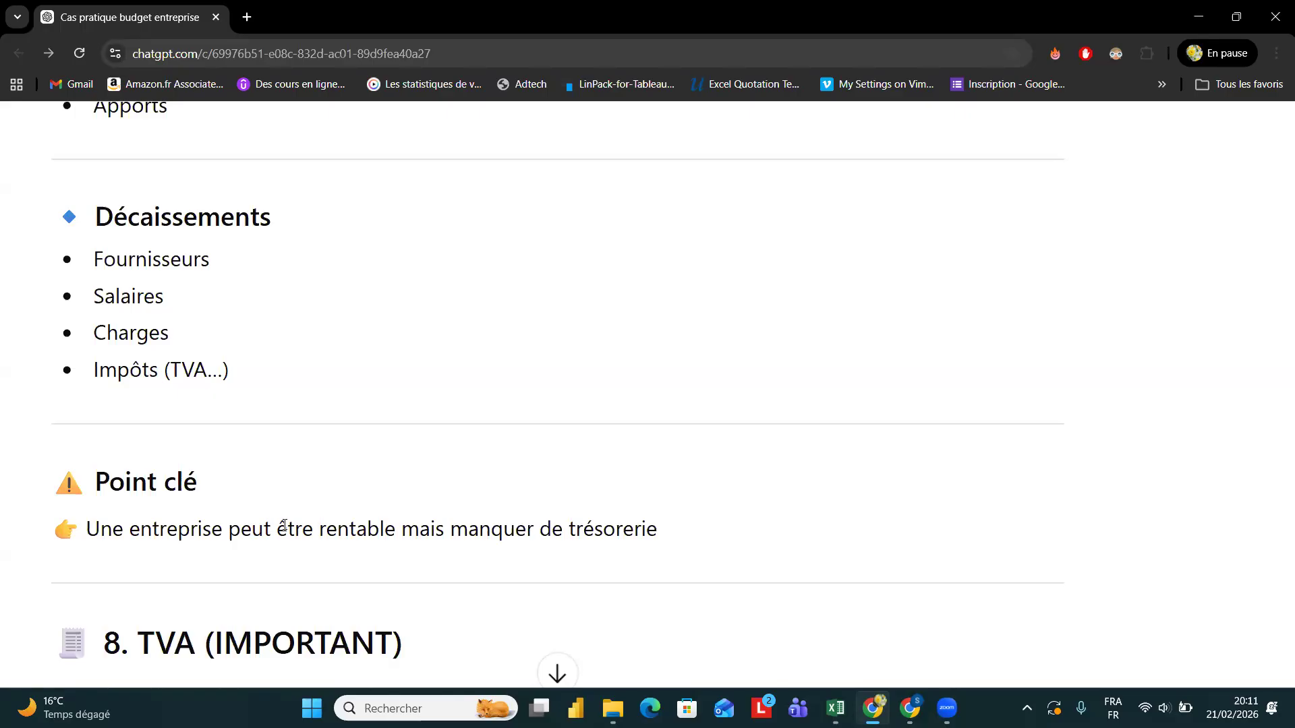
# - Read section 8 on TVA, covering collected and deductible TVA, the TVA payable formula and the TVA credit
pyautogui.scroll(-2, 284, 525)
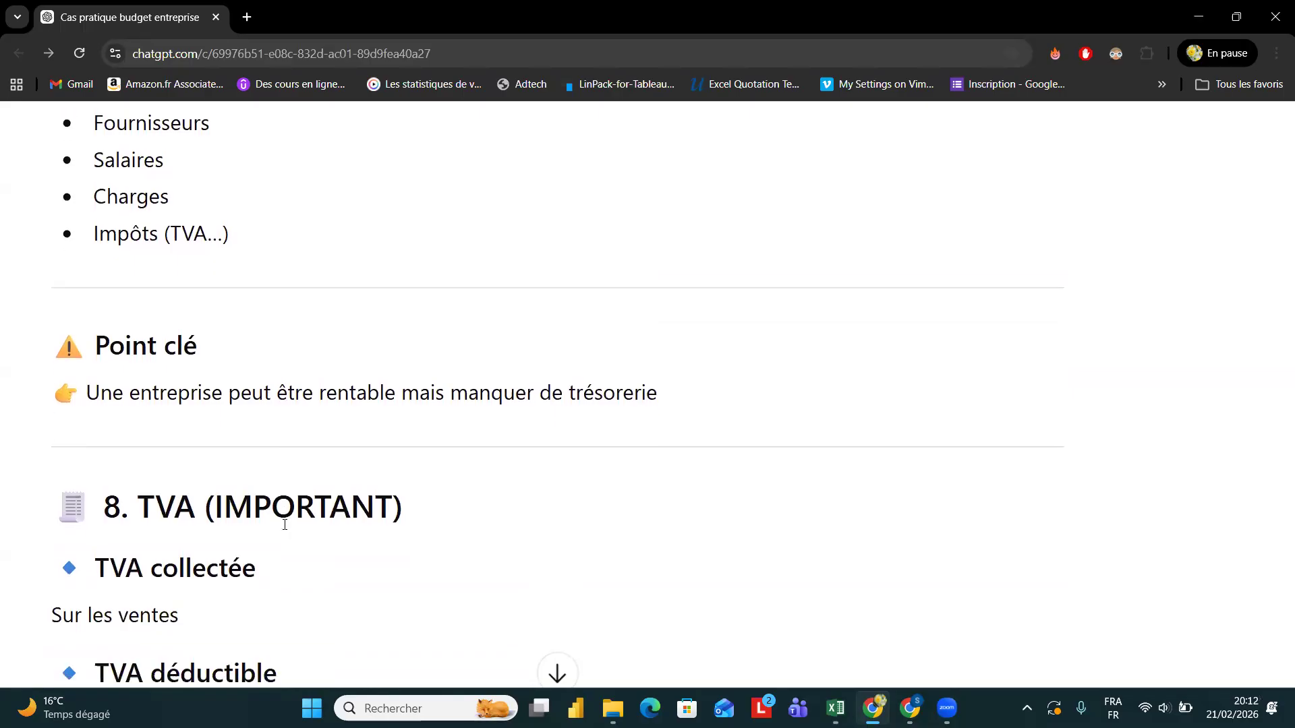
pyautogui.scroll(-2, 284, 525)
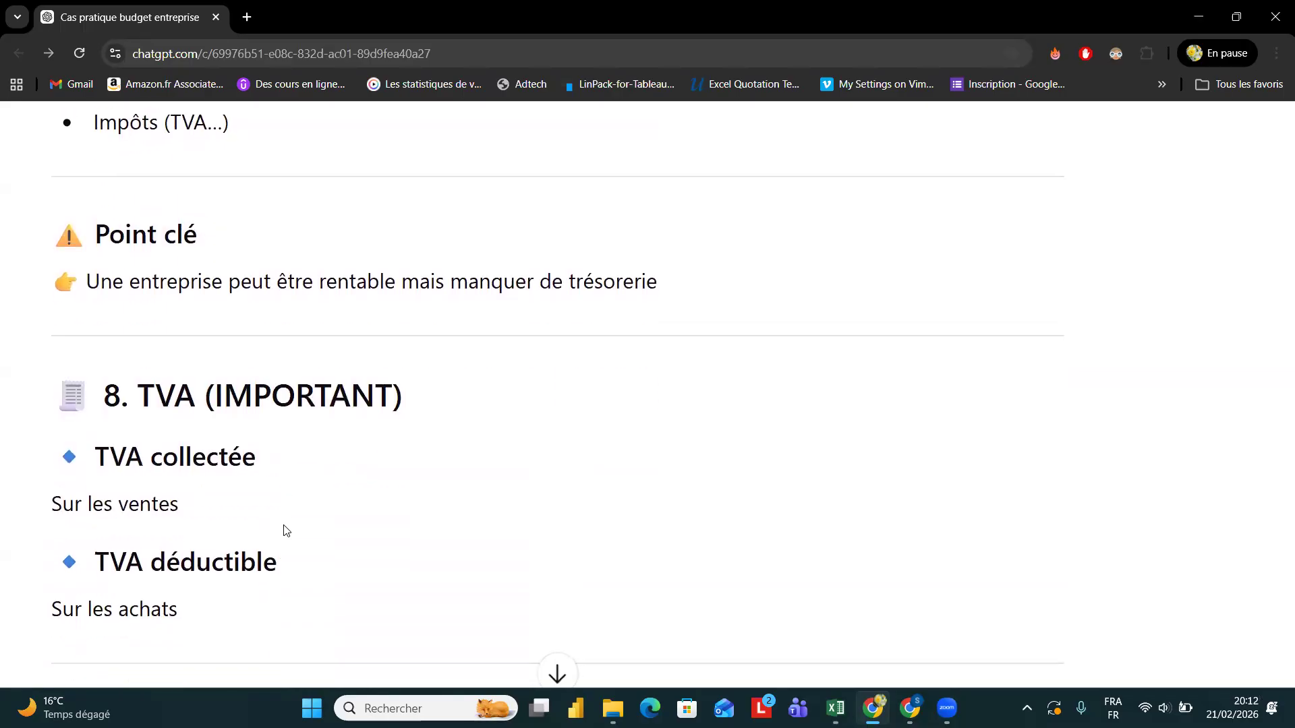
pyautogui.scroll(-2, 284, 531)
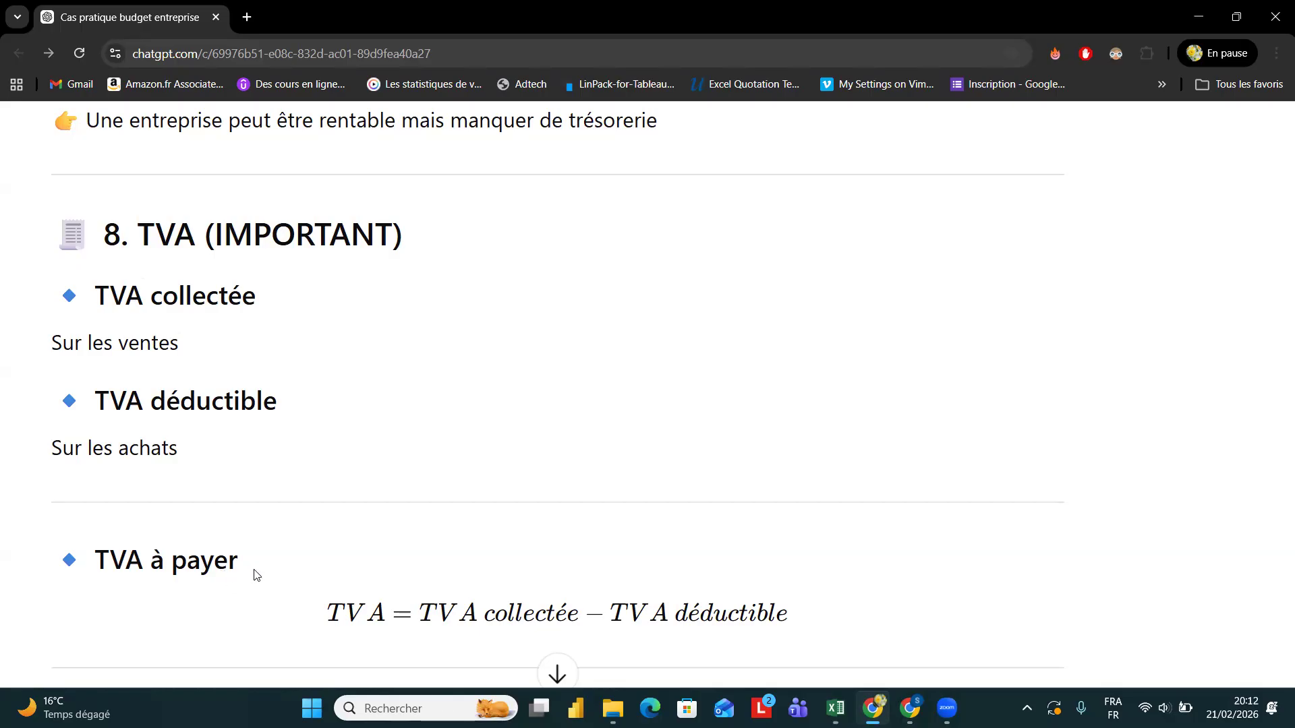
pyautogui.scroll(-1, 256, 574)
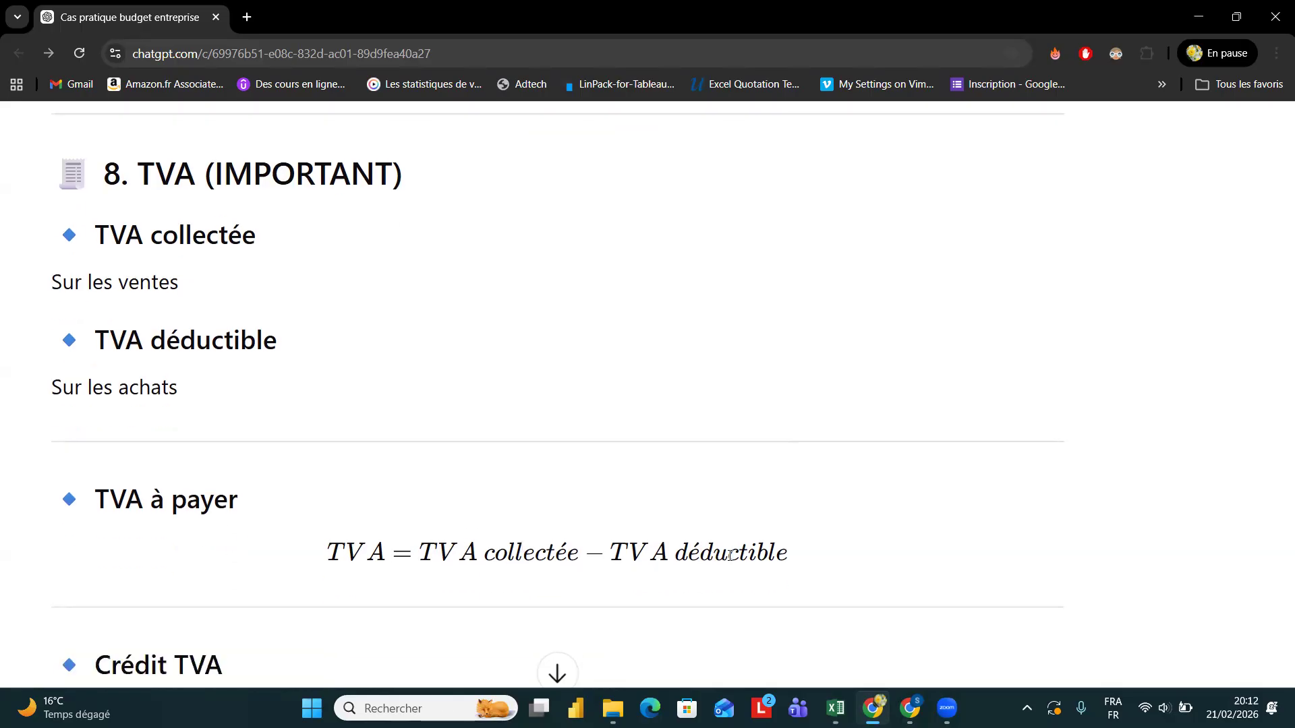
pyautogui.scroll(-1, 540, 520)
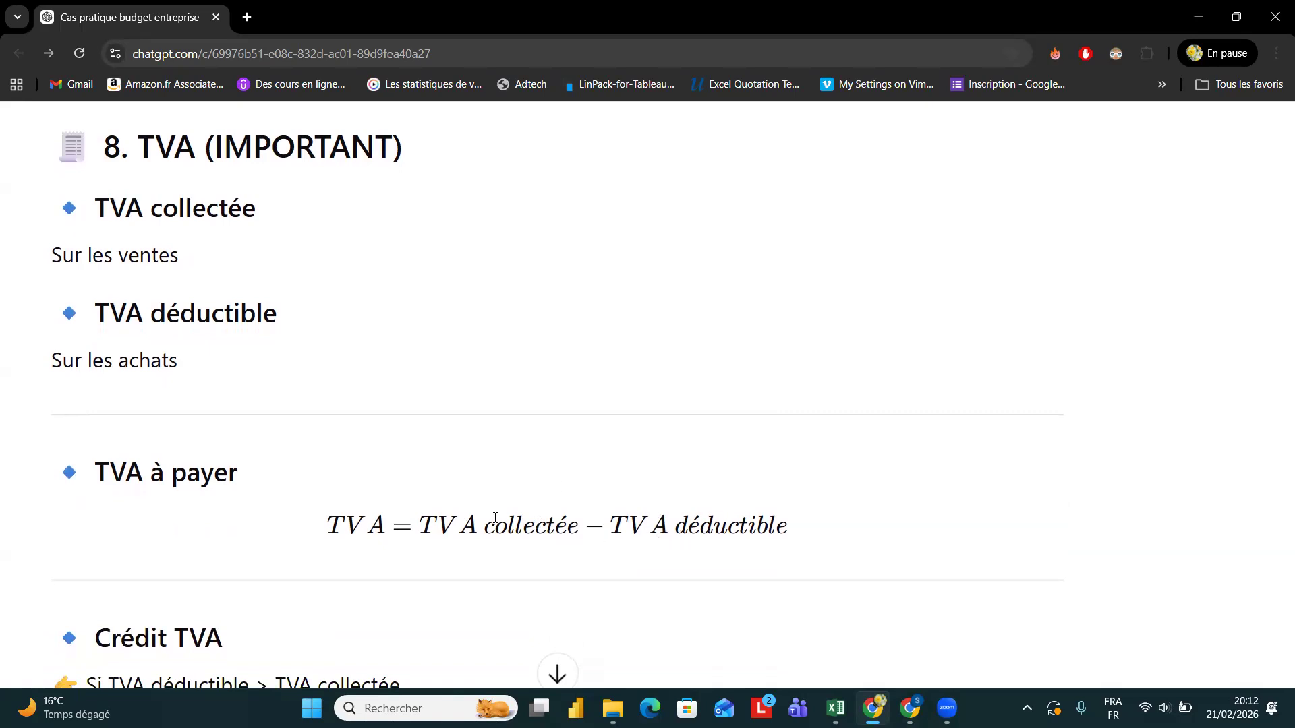
pyautogui.scroll(-1, 214, 516)
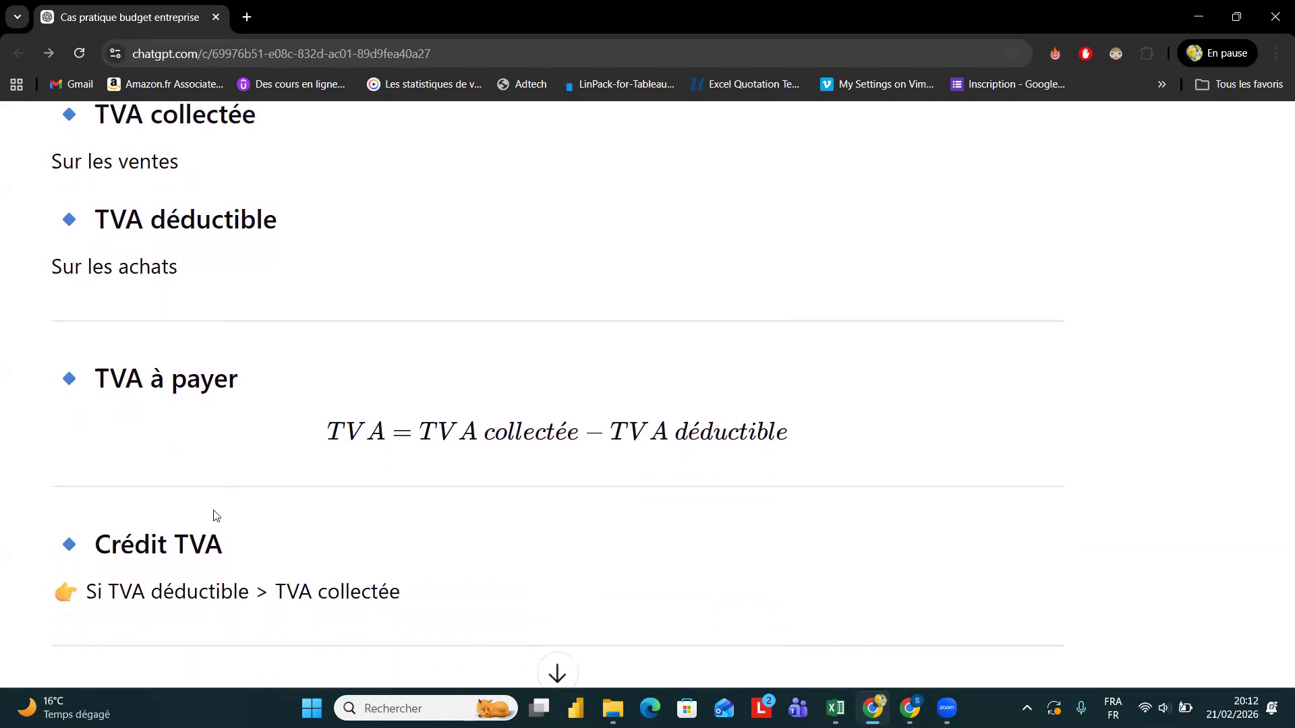
pyautogui.scroll(-1, 211, 515)
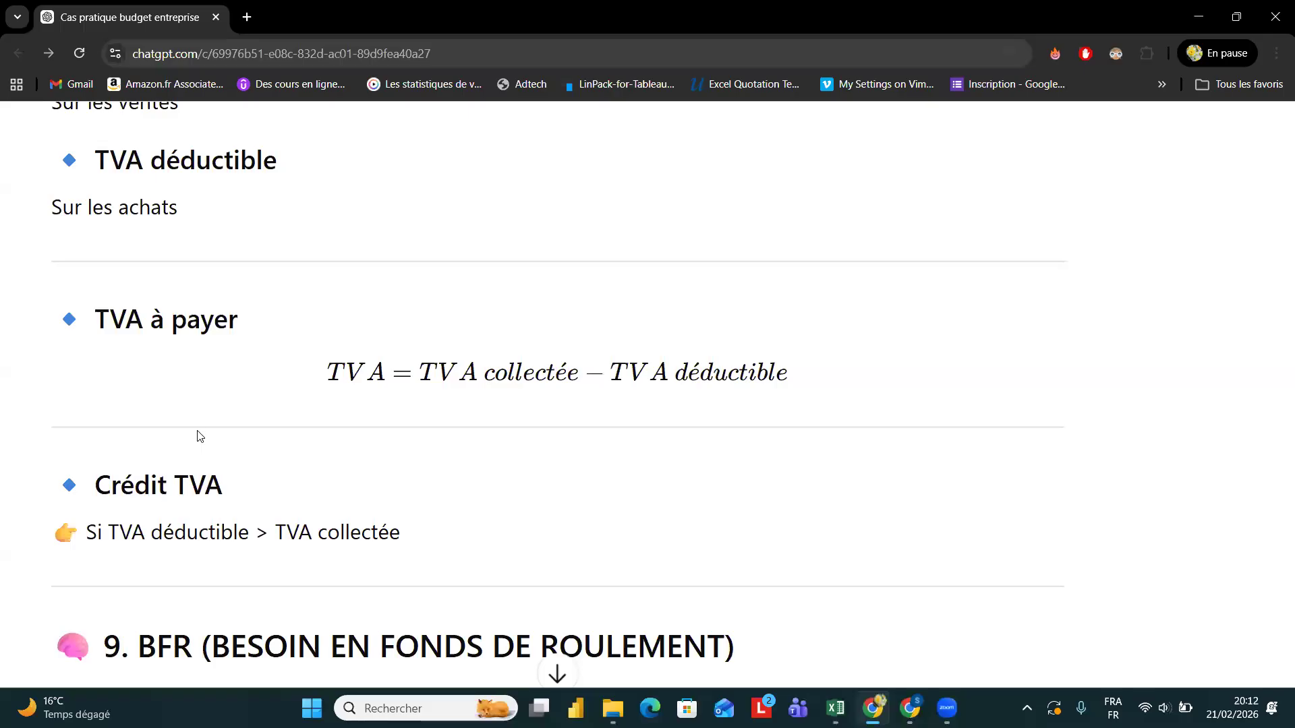
# - Read section 9 on the BFR (working capital requirement), covering its definition, formula and interpretation
pyautogui.scroll(-3, 318, 497)
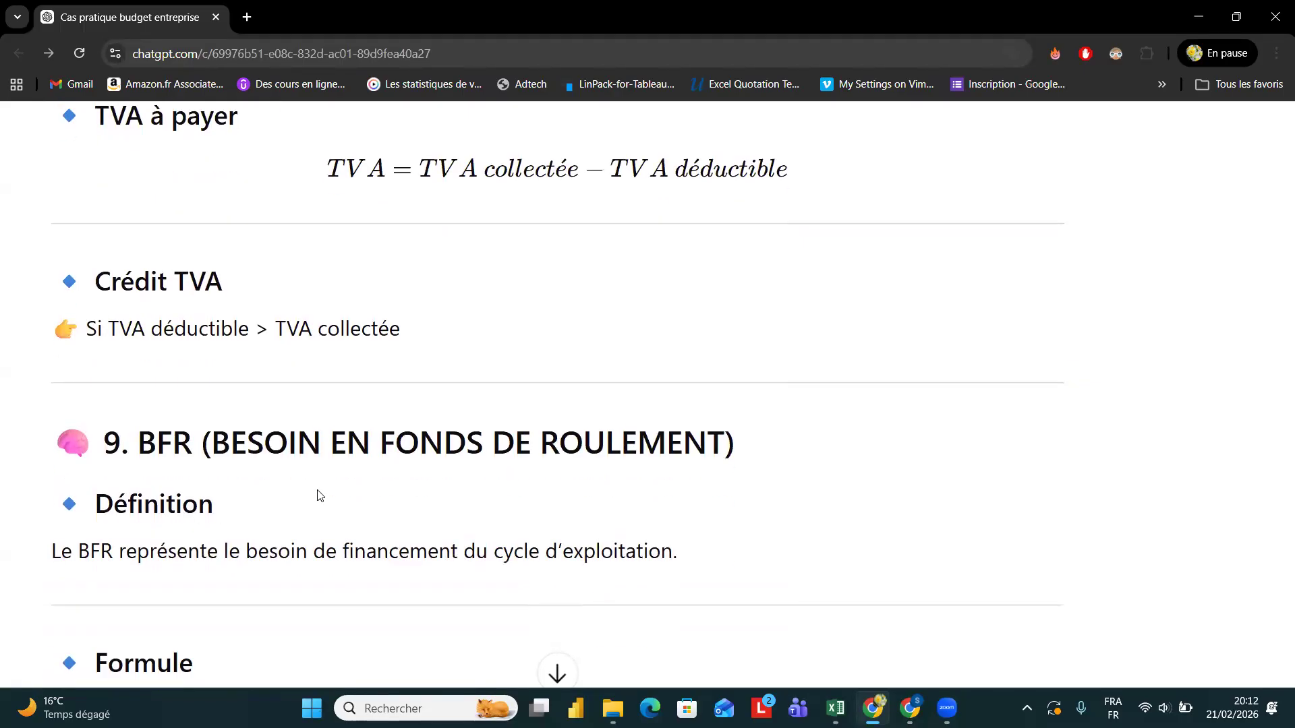
pyautogui.scroll(-2, 320, 496)
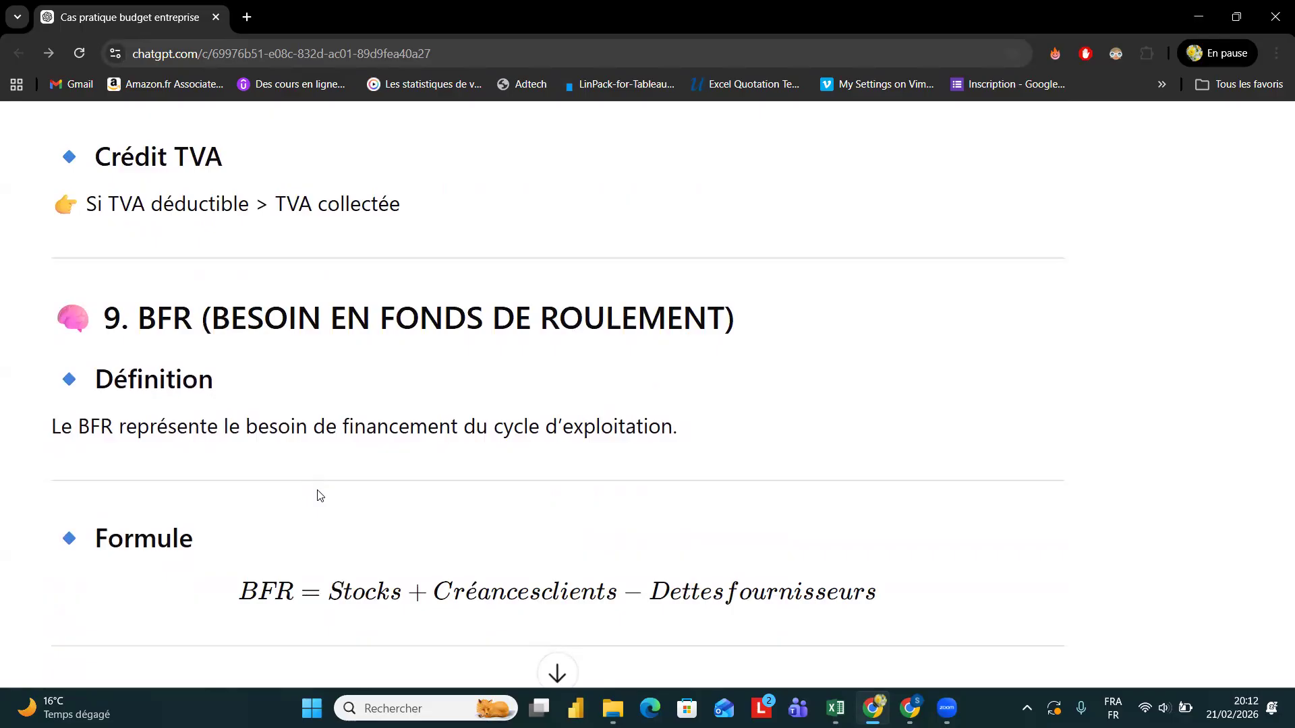
pyautogui.scroll(-2, 320, 496)
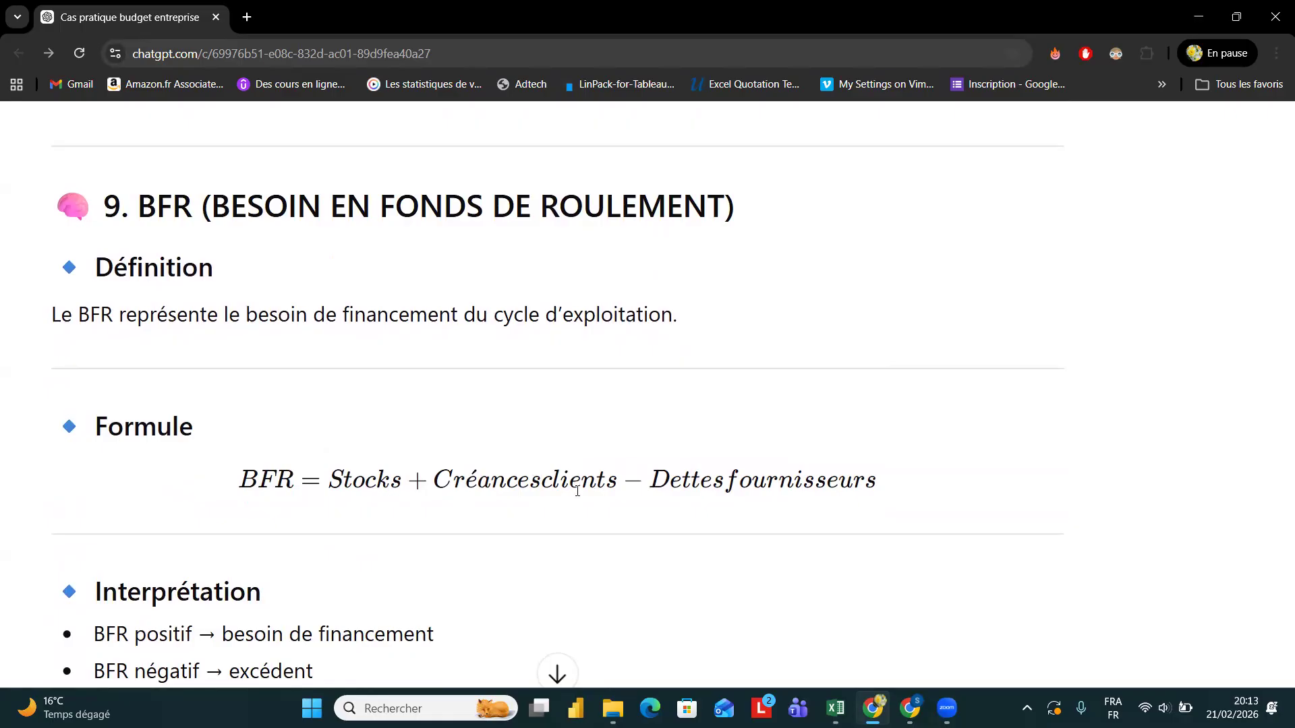
pyautogui.scroll(-2, 587, 491)
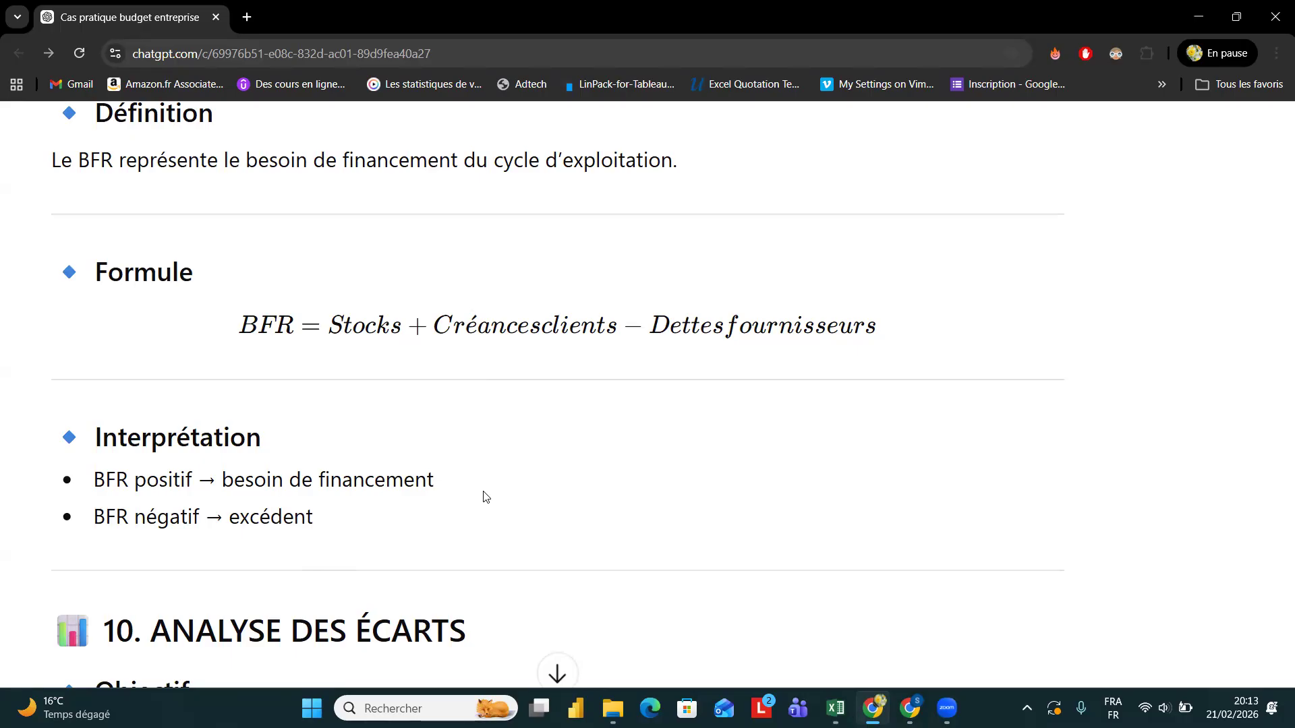
pyautogui.scroll(-1, 486, 497)
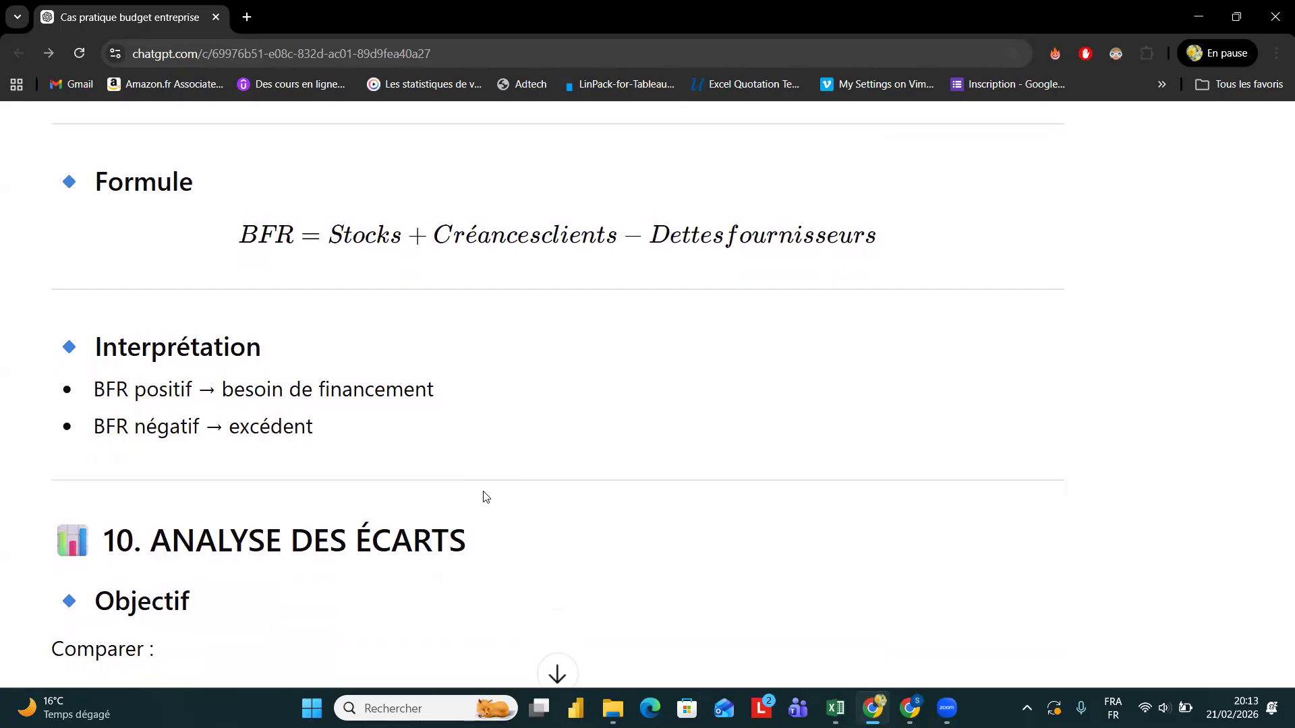
# - Read section 10 on variance analysis, with its objective, variance types and usefulness, and the KPI examples in section 11
pyautogui.scroll(-3, 485, 497)
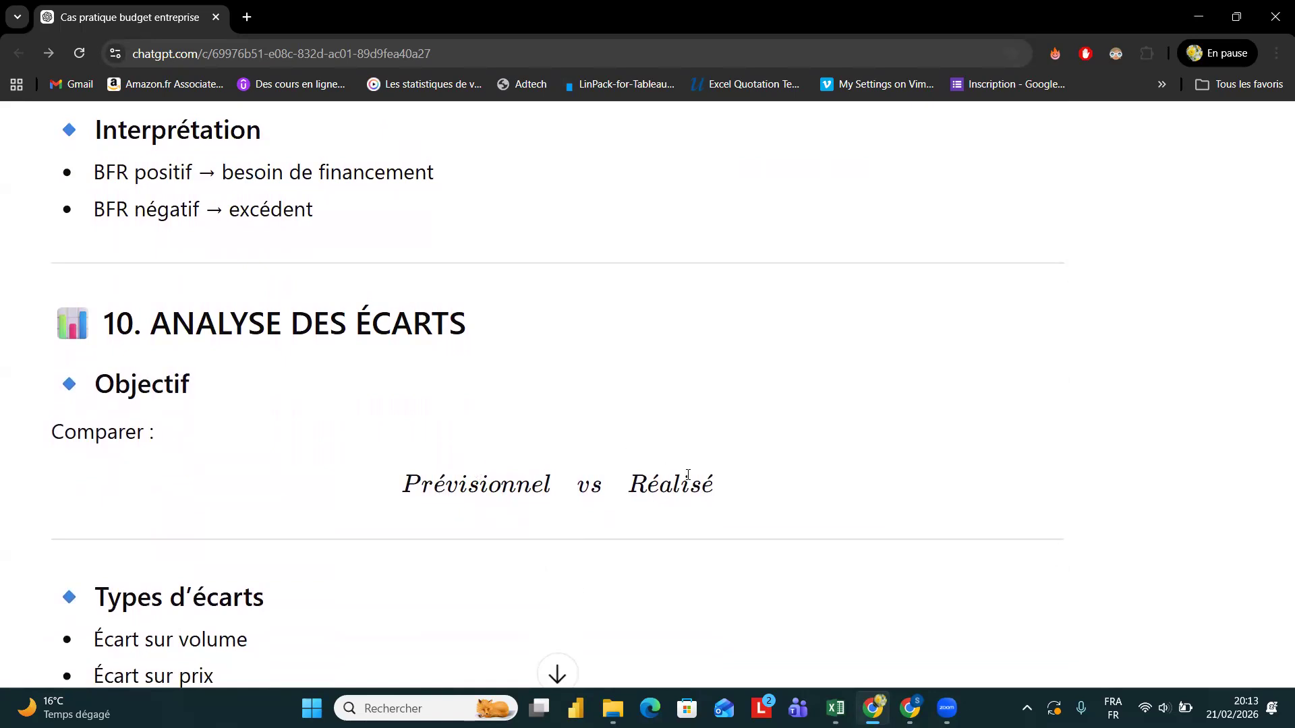
pyautogui.scroll(-2, 688, 474)
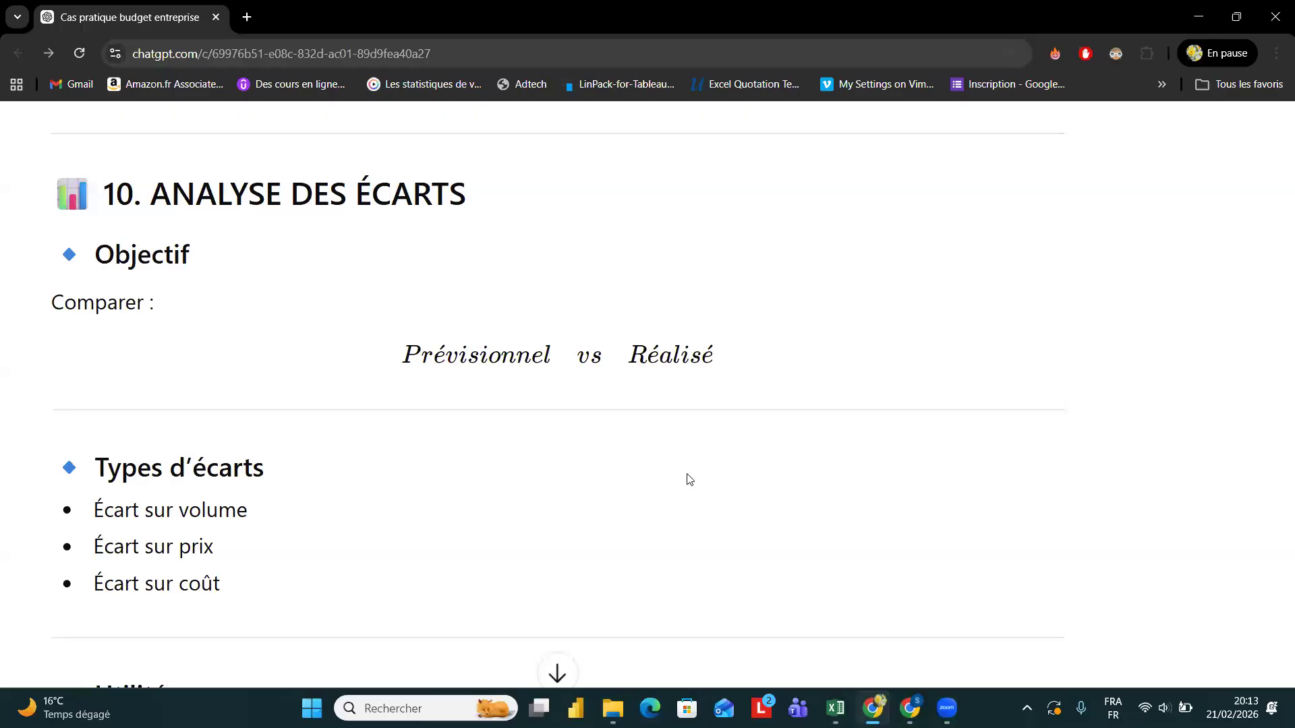
pyautogui.scroll(-3, 689, 479)
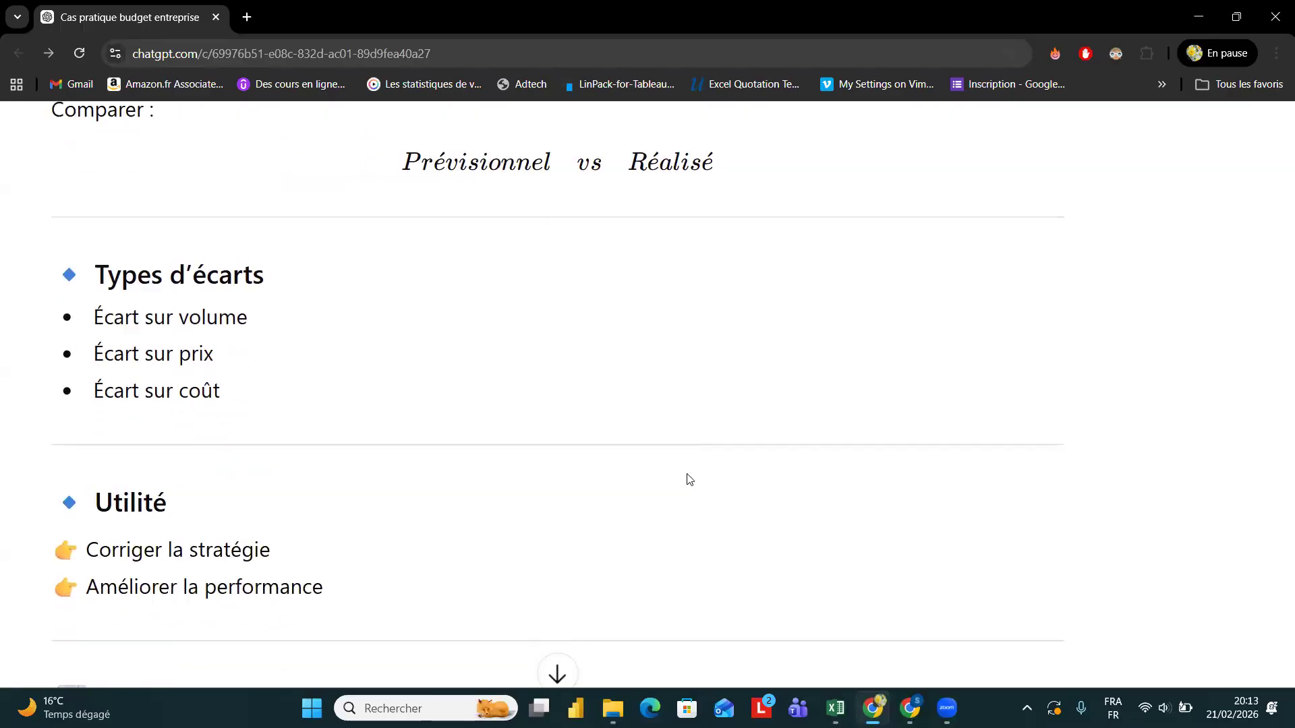
pyautogui.scroll(-2, 688, 479)
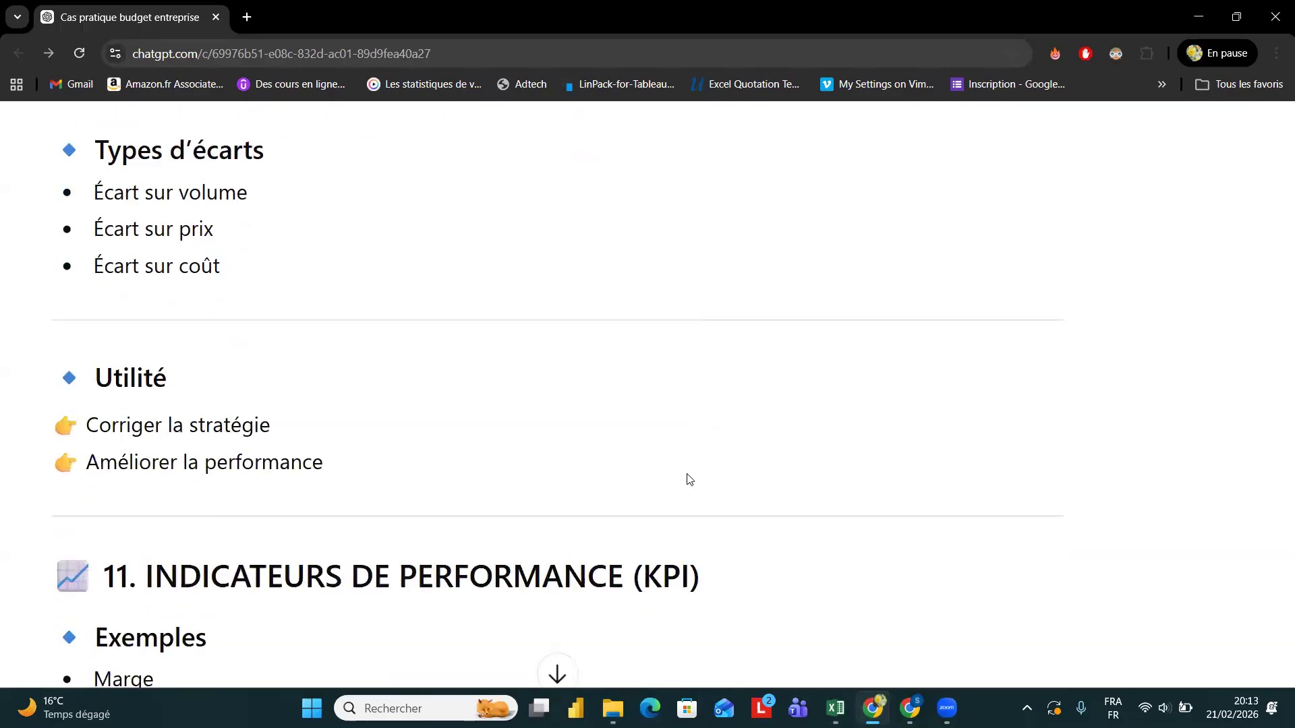
pyautogui.scroll(-1, 689, 475)
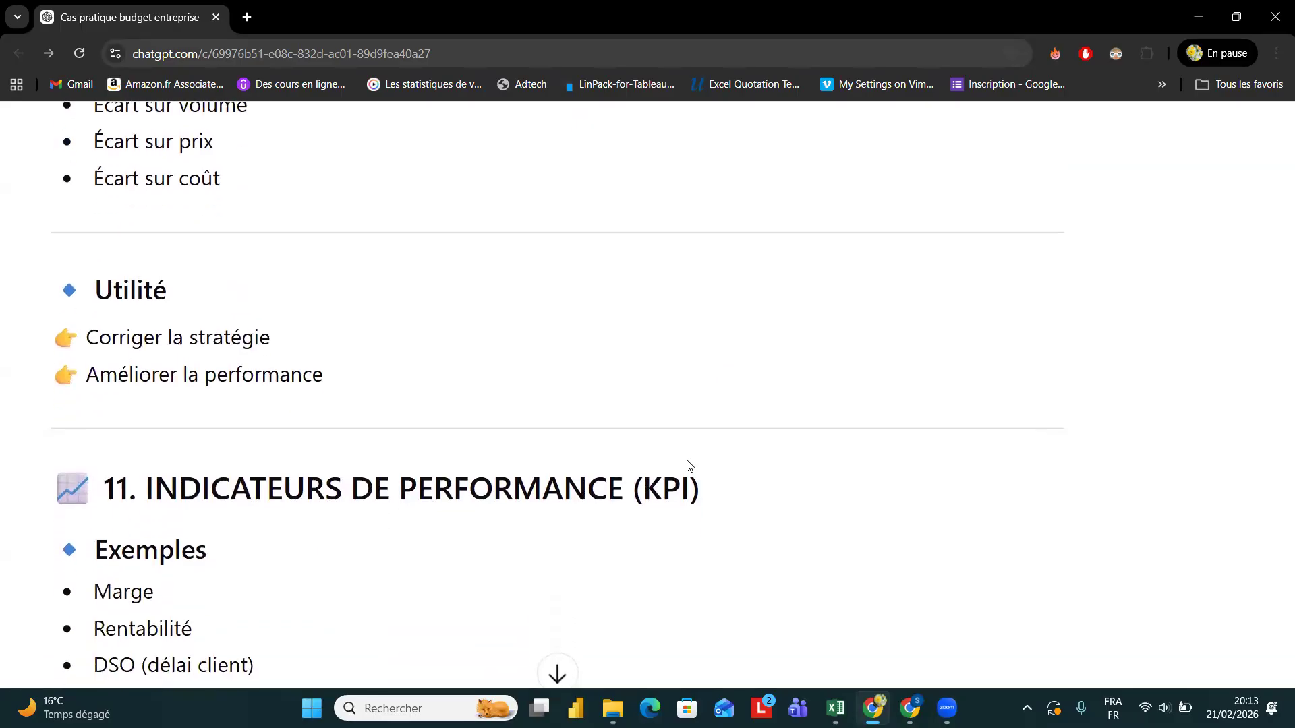
pyautogui.scroll(-1, 689, 466)
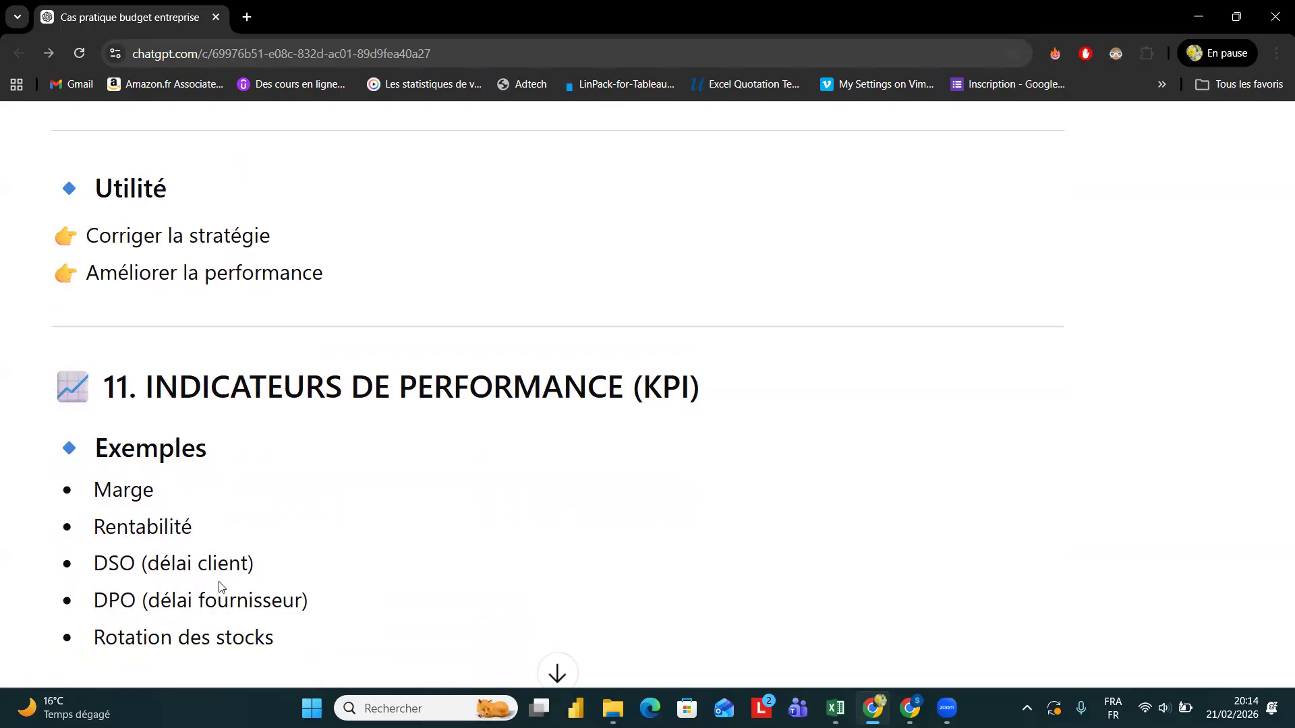
pyautogui.scroll(-2, 273, 594)
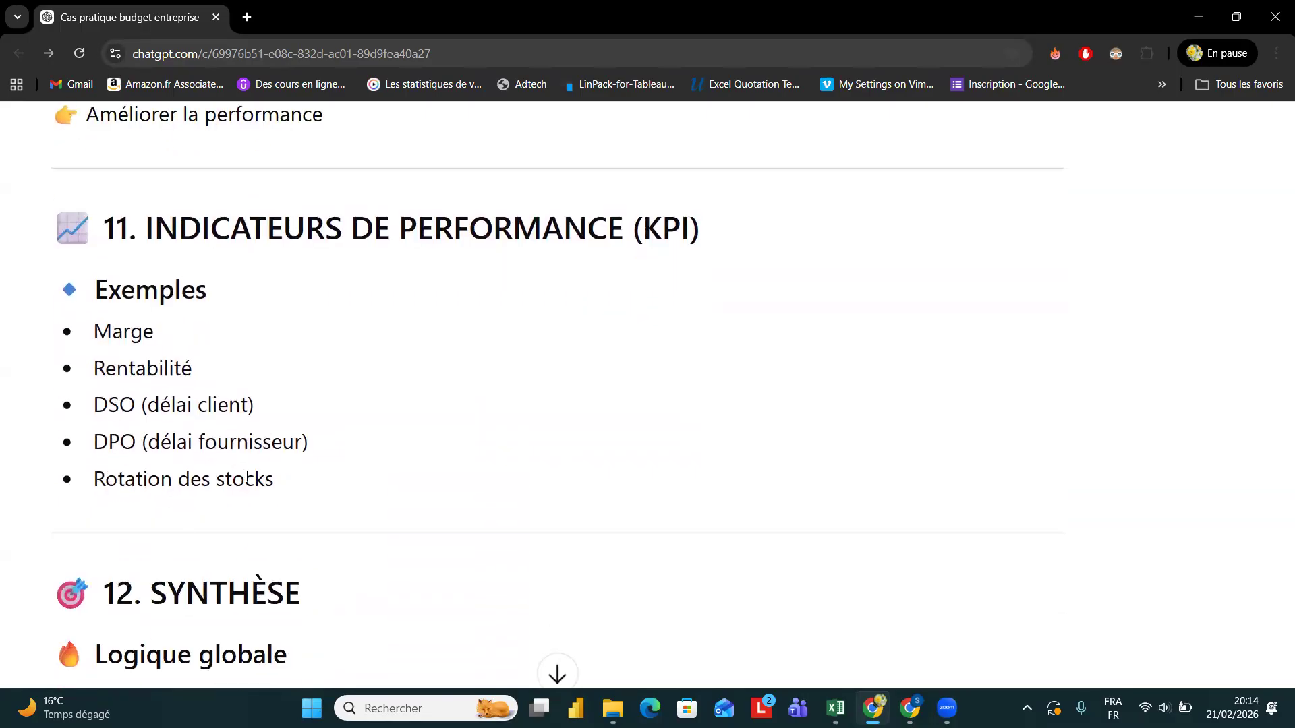
# - Read the section 12 synthesis, covering the global budgeting logic and the golden rules, up to the section 13 methodology
pyautogui.scroll(-2, 245, 499)
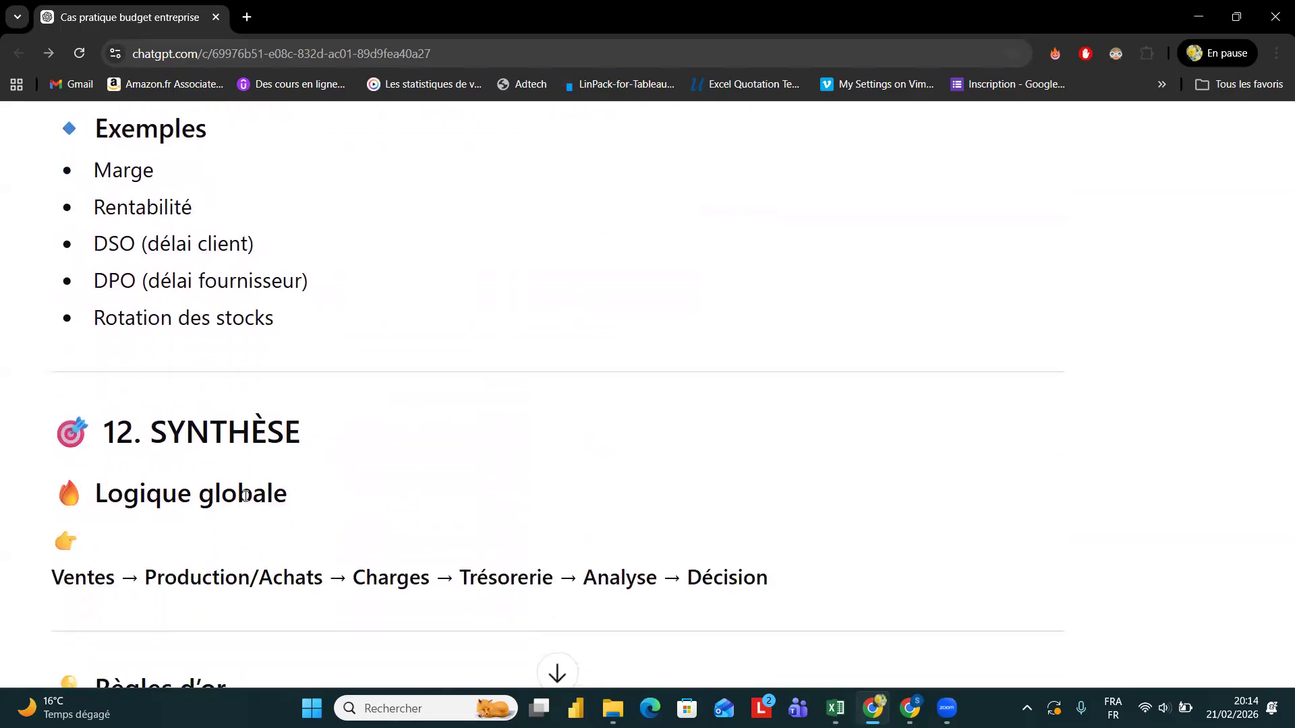
pyautogui.scroll(-2, 245, 495)
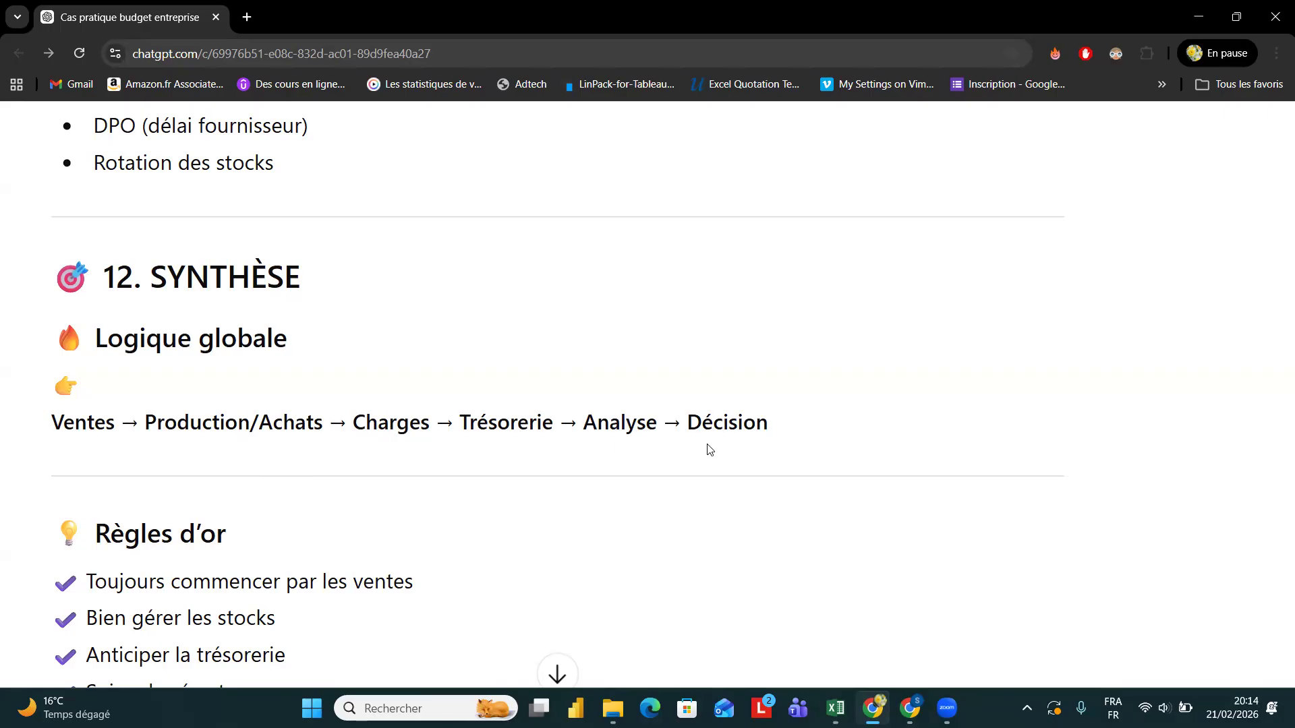
pyautogui.scroll(-2, 710, 450)
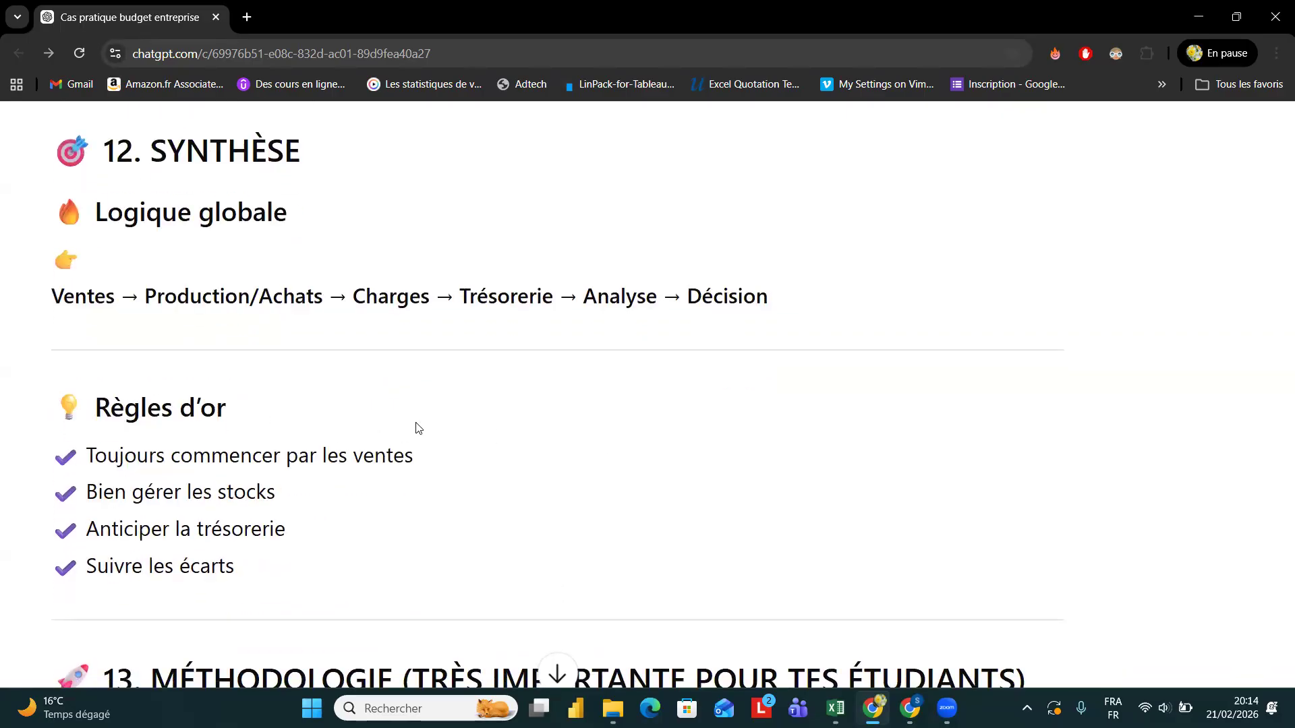
pyautogui.scroll(-2, 419, 428)
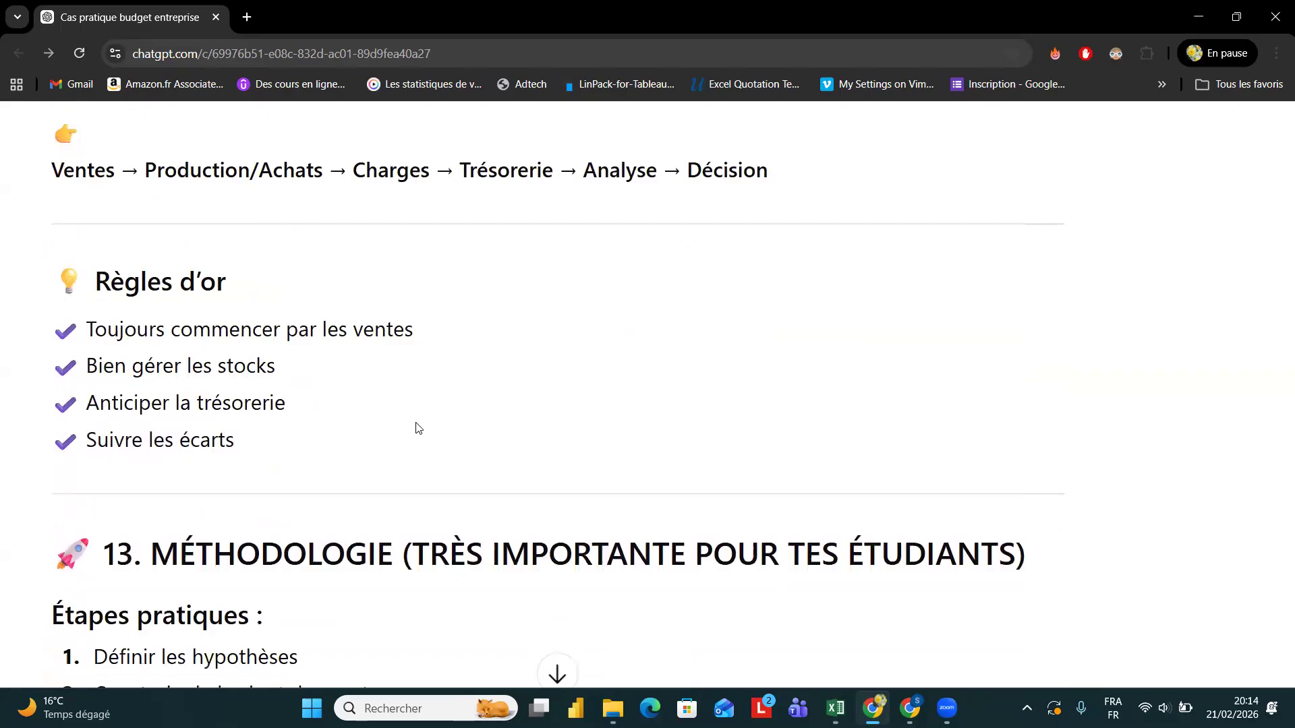
# - Read the section 13 methodology with its practical budgeting steps, then the teaching tip on combining theory, practical case and Excel
pyautogui.scroll(-1, 419, 427)
pyautogui.scroll(-1, 417, 424)
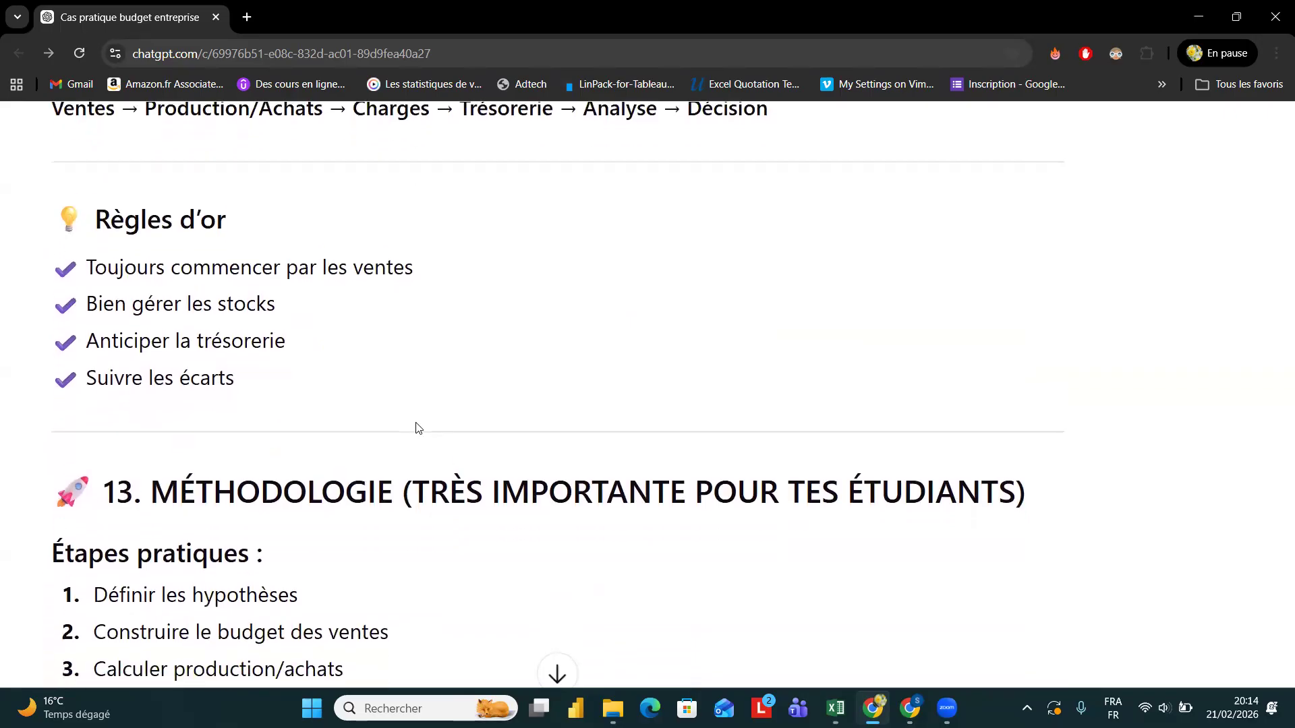
pyautogui.scroll(-2, 416, 423)
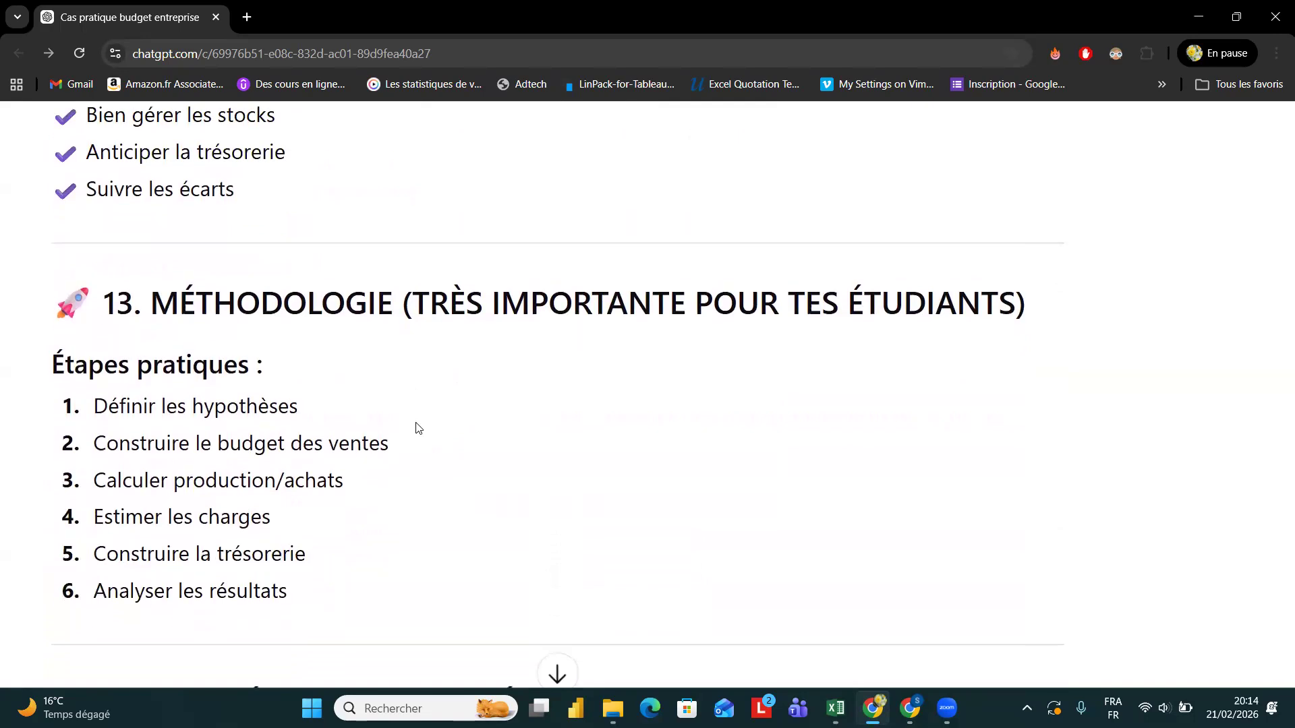
pyautogui.scroll(-2, 417, 427)
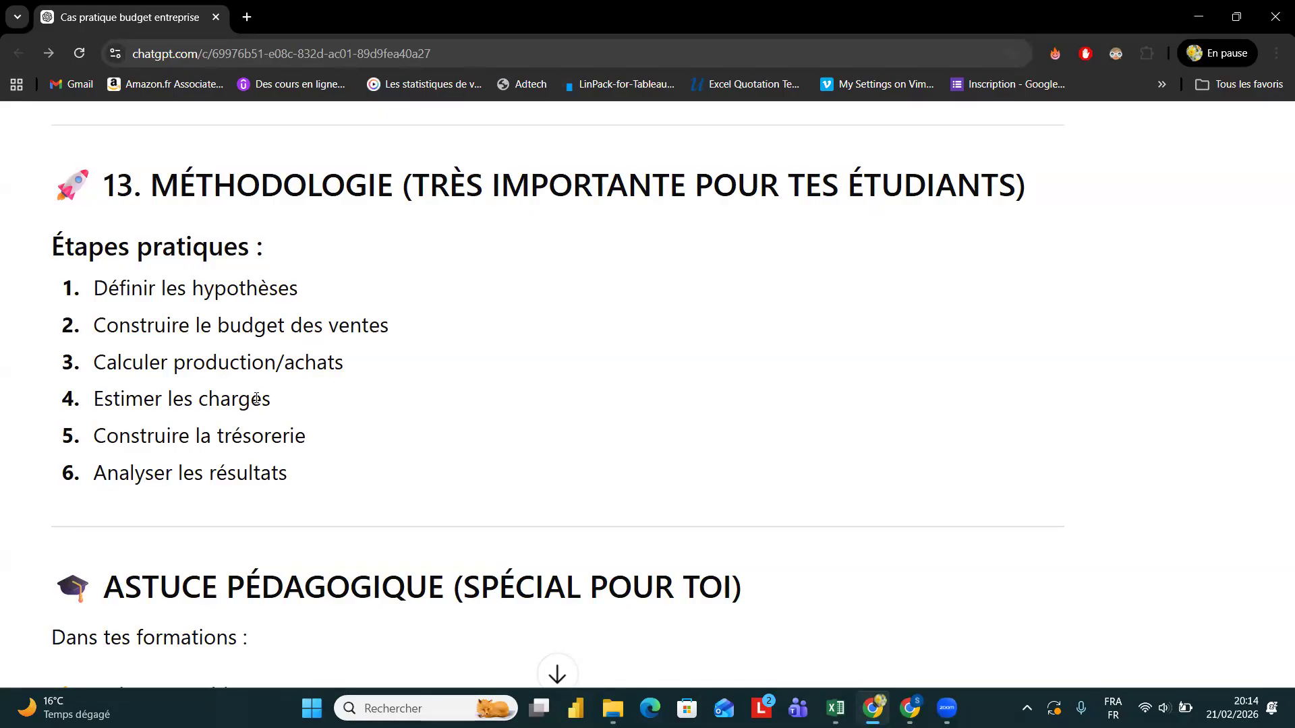
pyautogui.scroll(-5, 309, 421)
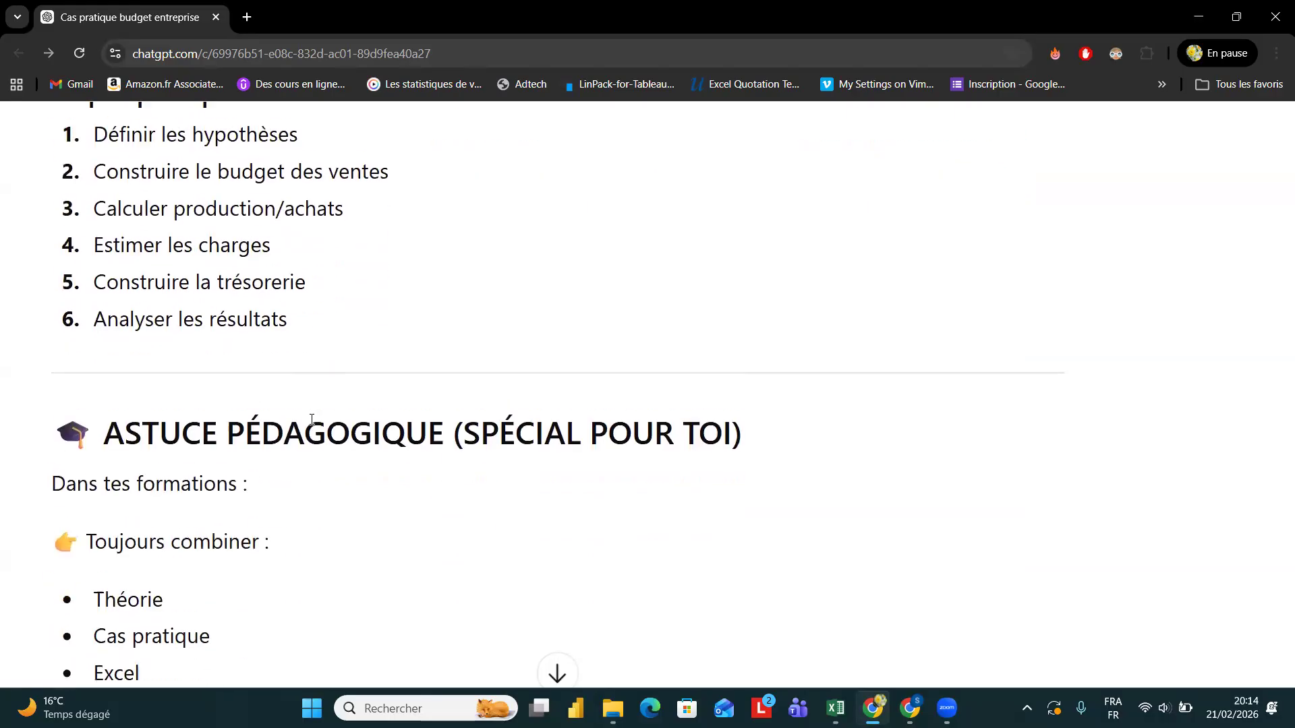
pyautogui.scroll(12, 311, 420)
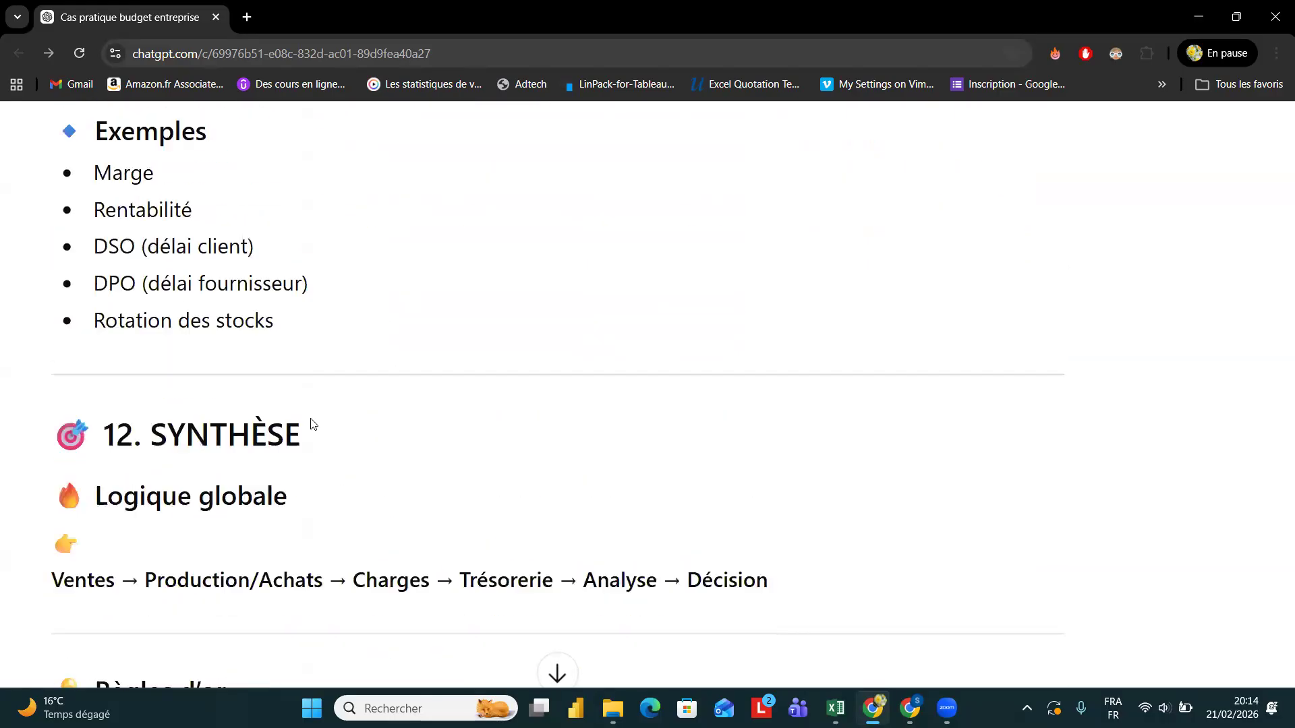
# - Switch to the Excel workbook and show the start of the Sté commerciale practical case, enlarged for reading
pyautogui.click(1197, 16)
pyautogui.click(598, 431)
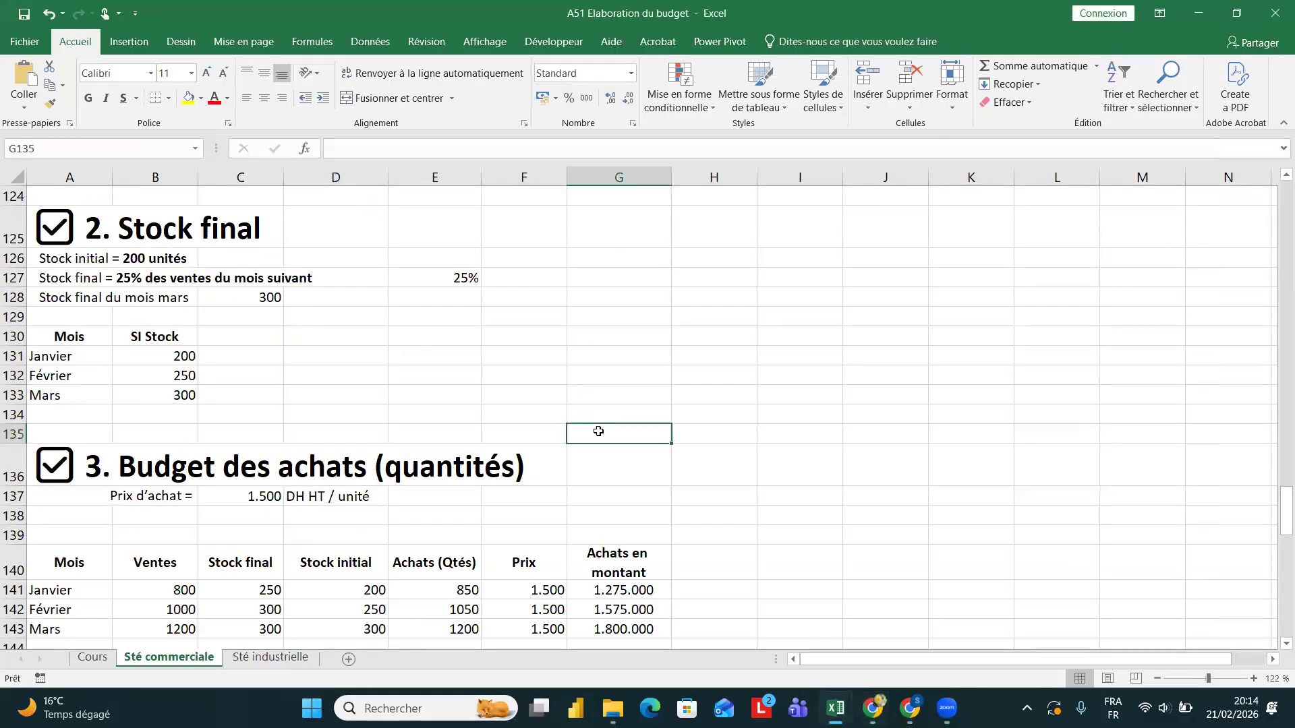
pyautogui.scroll(4, 447, 425)
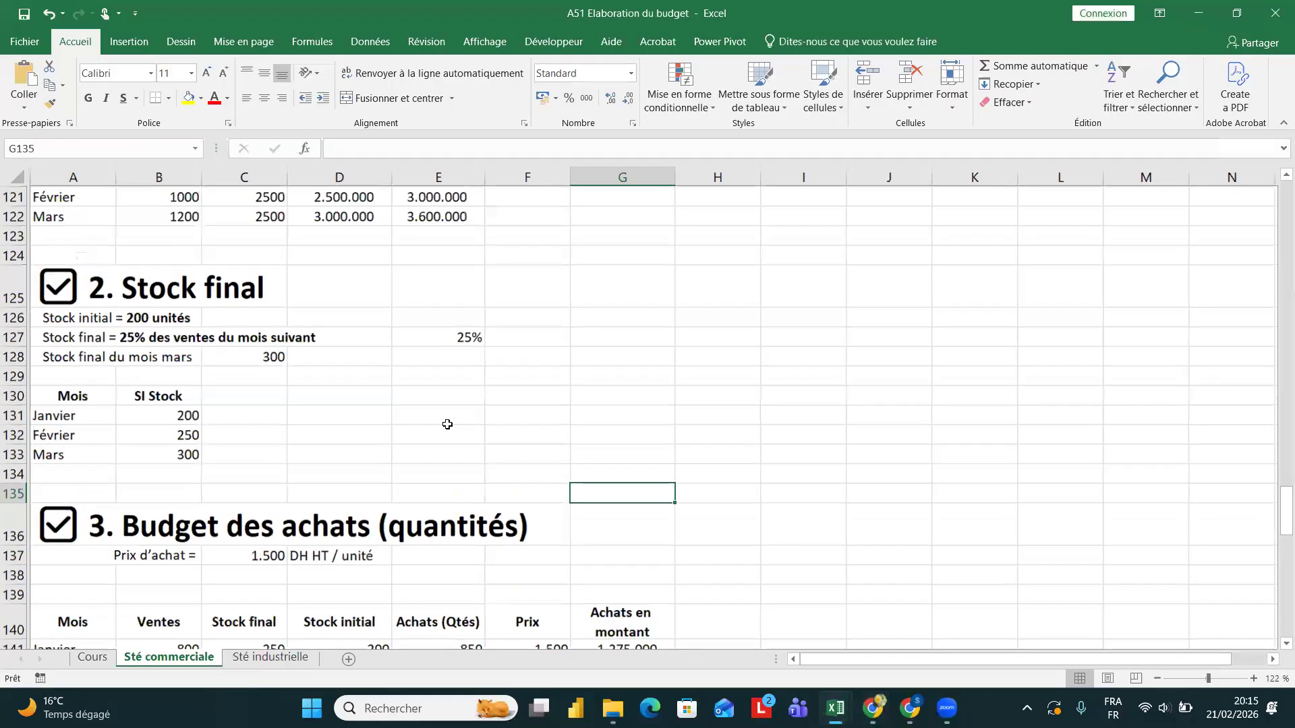
pyautogui.scroll(20, 448, 425)
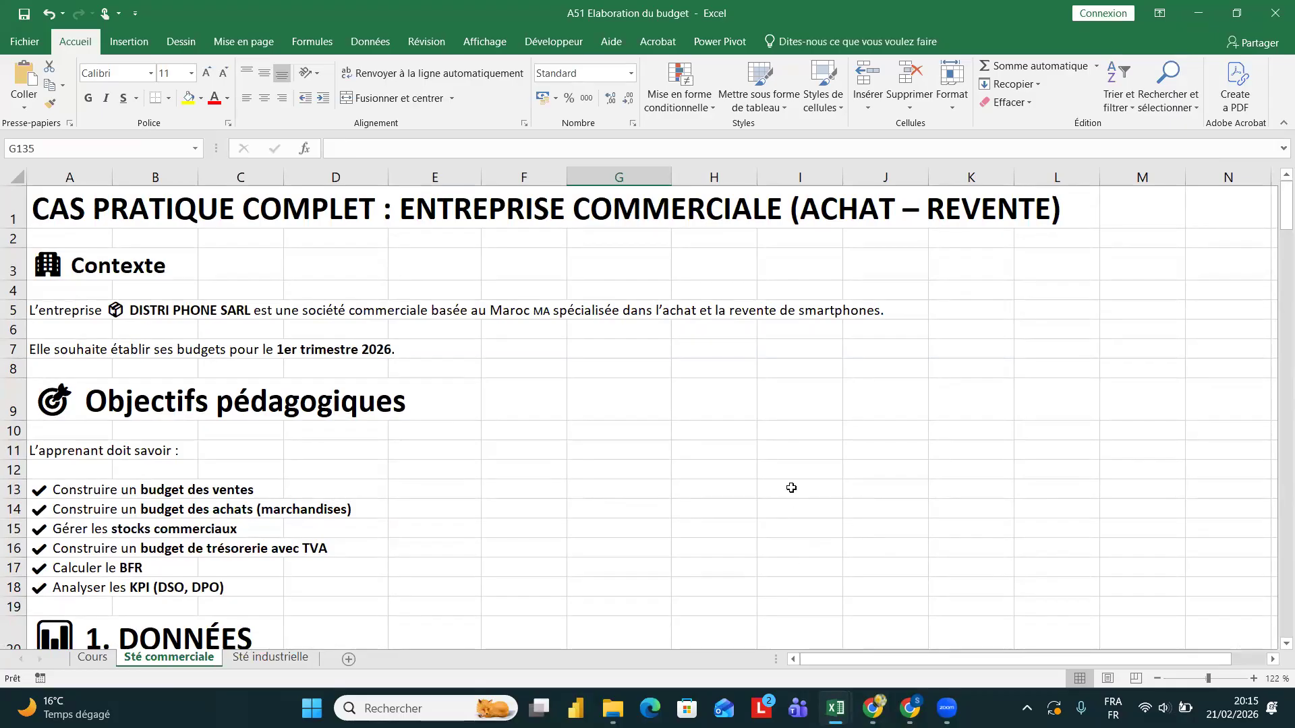
pyautogui.keyDown('ctrl'); pyautogui.scroll(3, 791, 487); pyautogui.keyUp('ctrl')
pyautogui.keyDown('ctrl'); pyautogui.scroll(3, 792, 494); pyautogui.keyUp('ctrl')
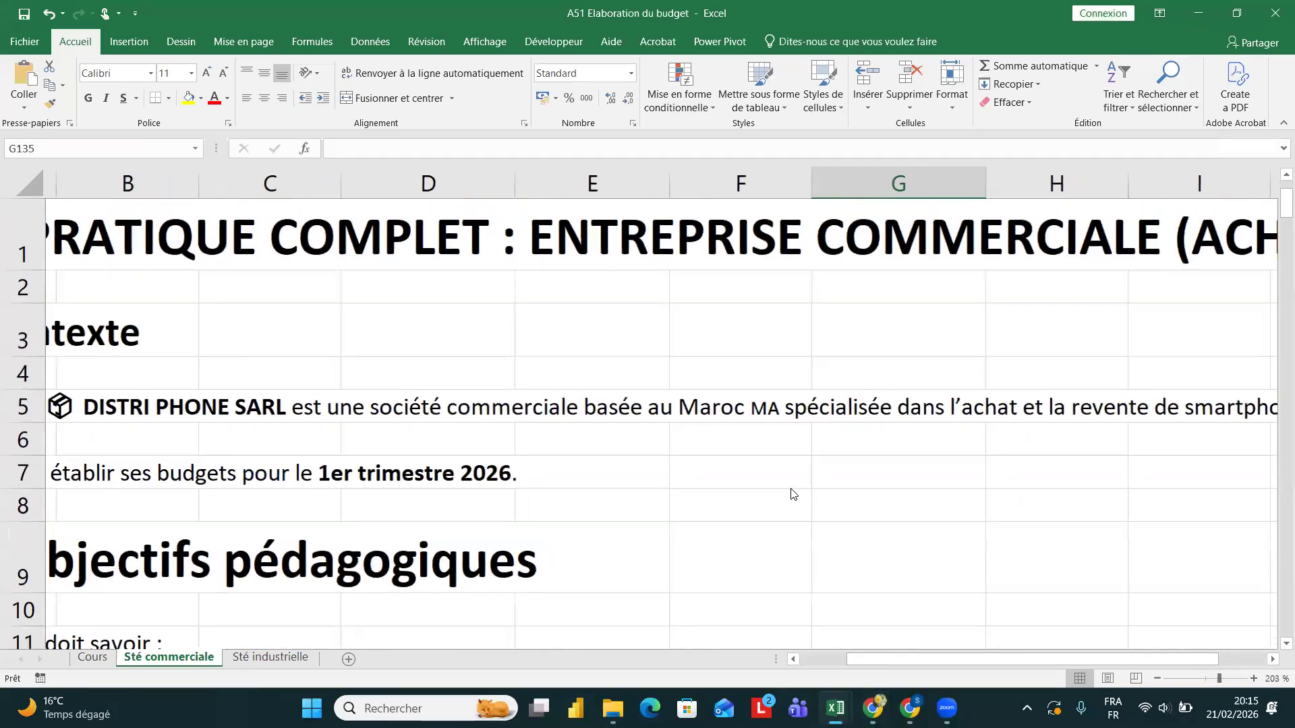
# - Read the case title and the Contexte section presenting DISTRI PHONE SARL and its budgeting period
pyautogui.hscroll(-1, 793, 494)
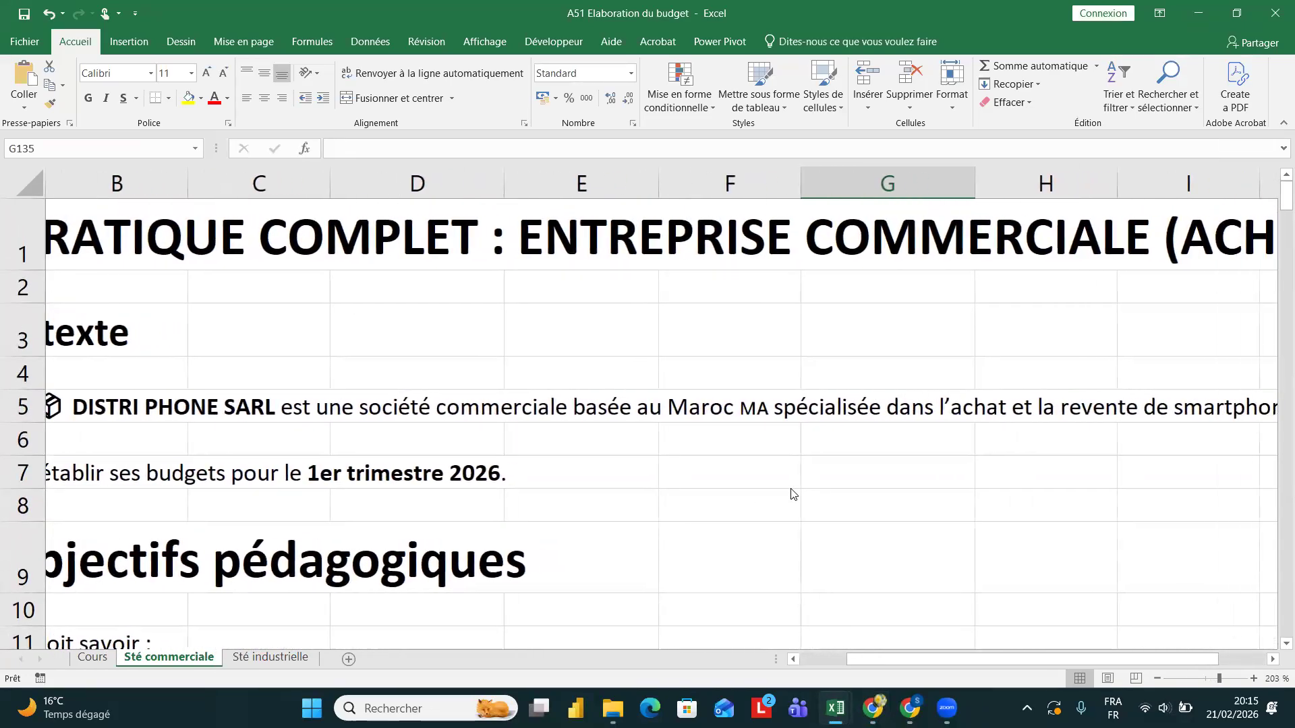
pyautogui.hscroll(-1, 793, 494)
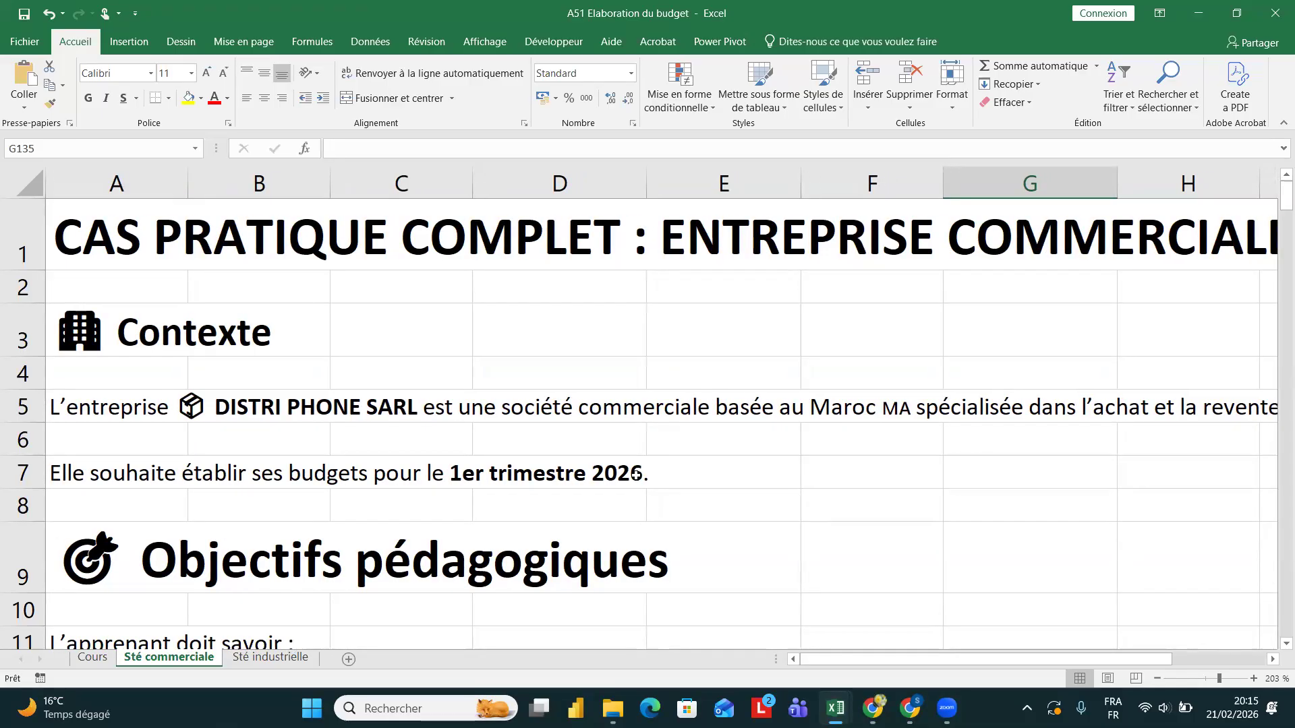
pyautogui.hscroll(5, 776, 502)
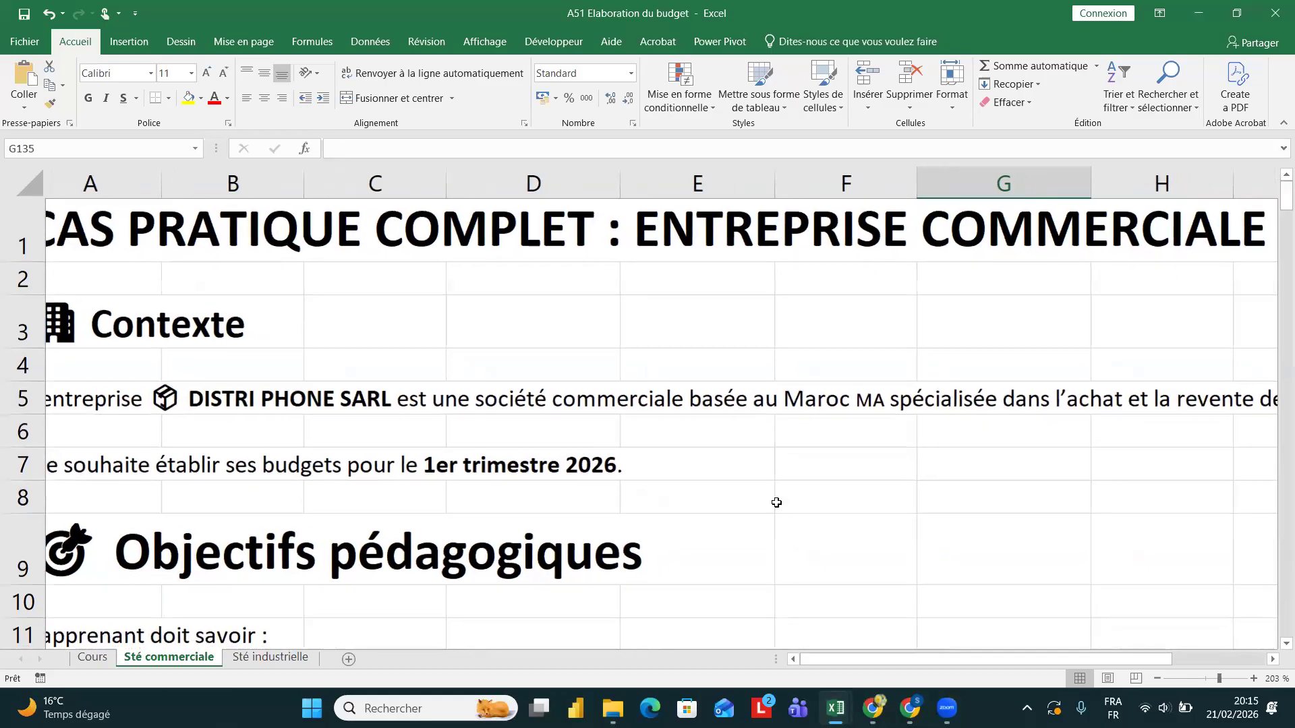
pyautogui.hscroll(2, 776, 503)
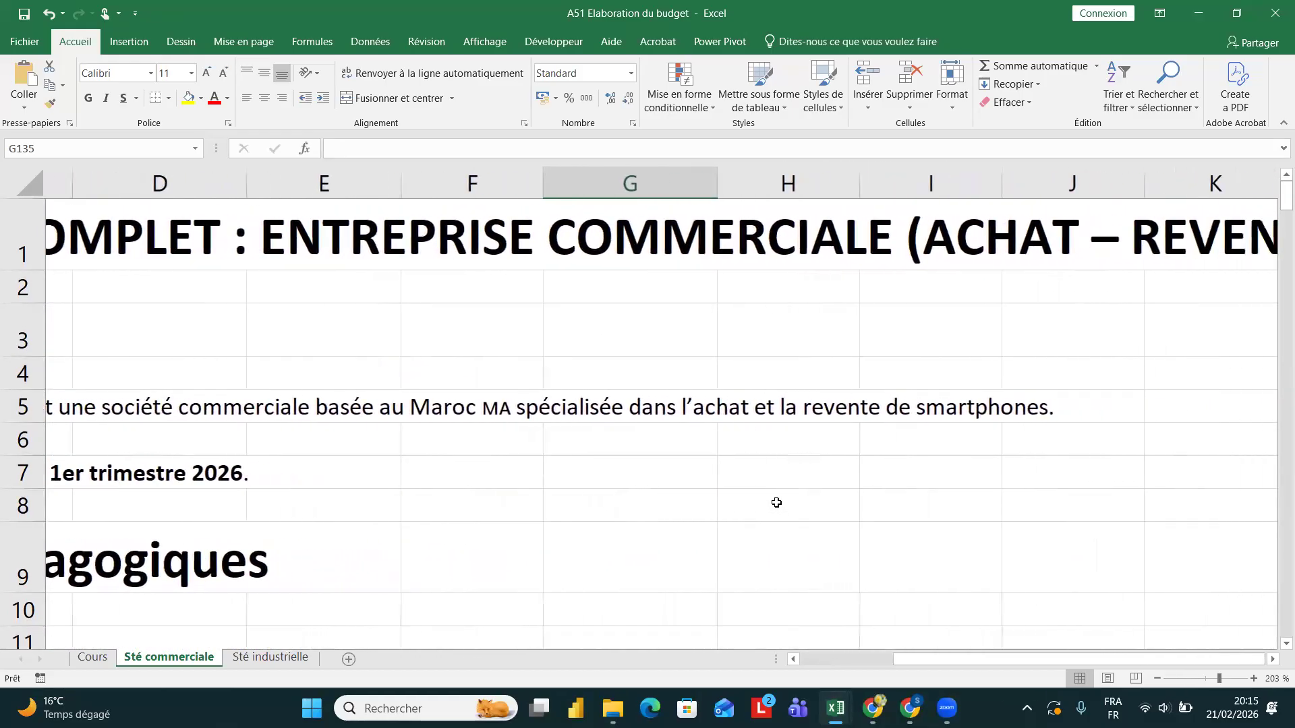
pyautogui.hscroll(-5, 776, 503)
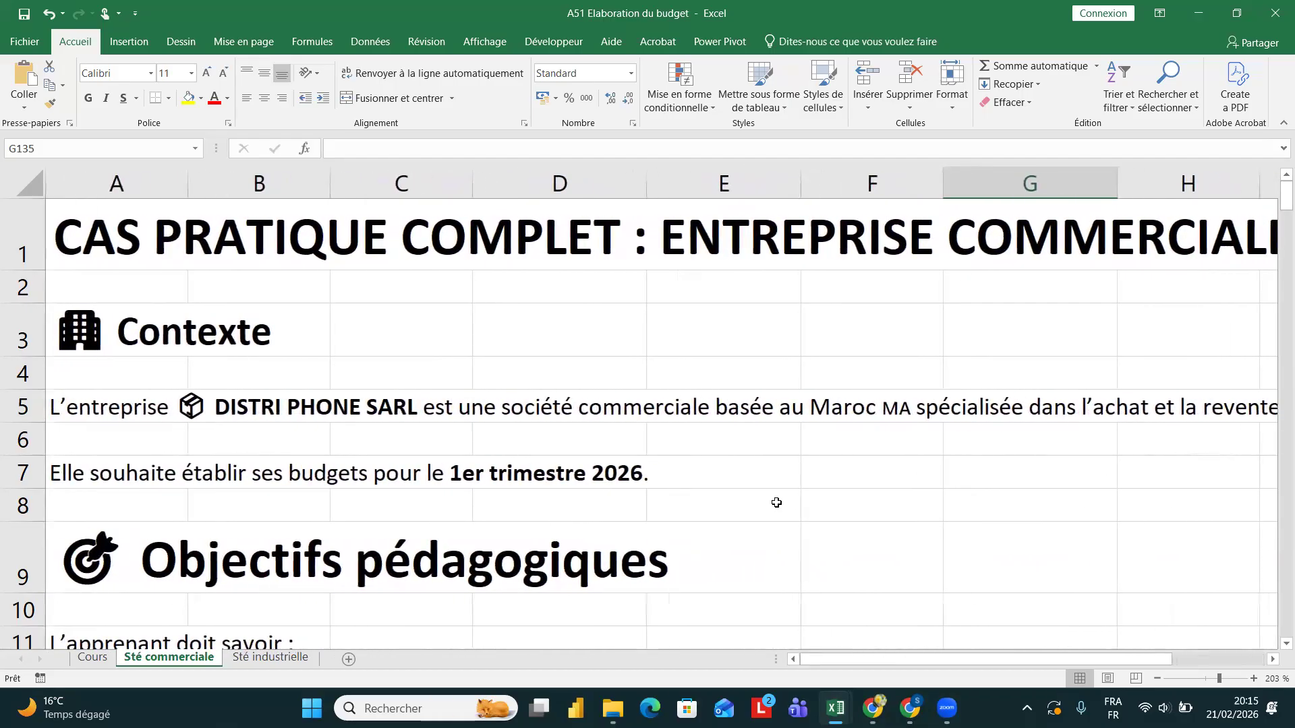
# - Read the Objectifs pédagogiques list, pointing out the commercial stock, cash budget with TVA and BFR objectives
pyautogui.scroll(-2, 776, 503)
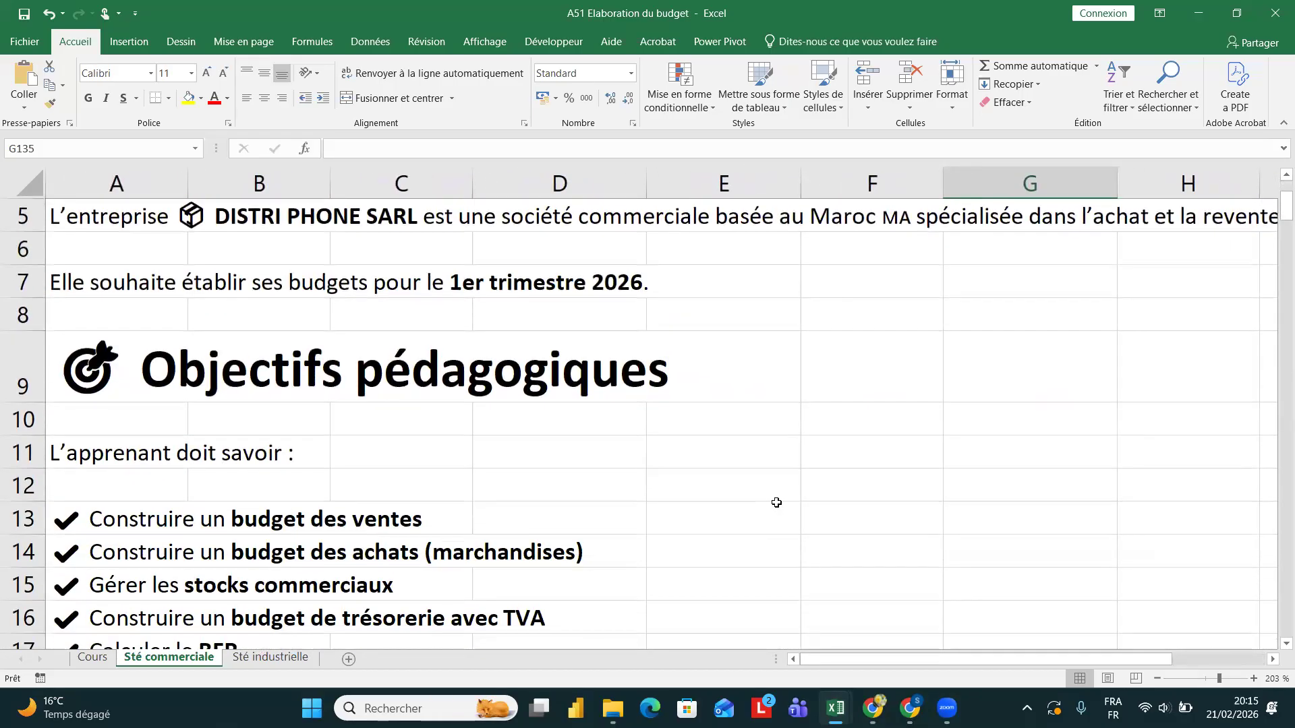
pyautogui.scroll(-2, 776, 502)
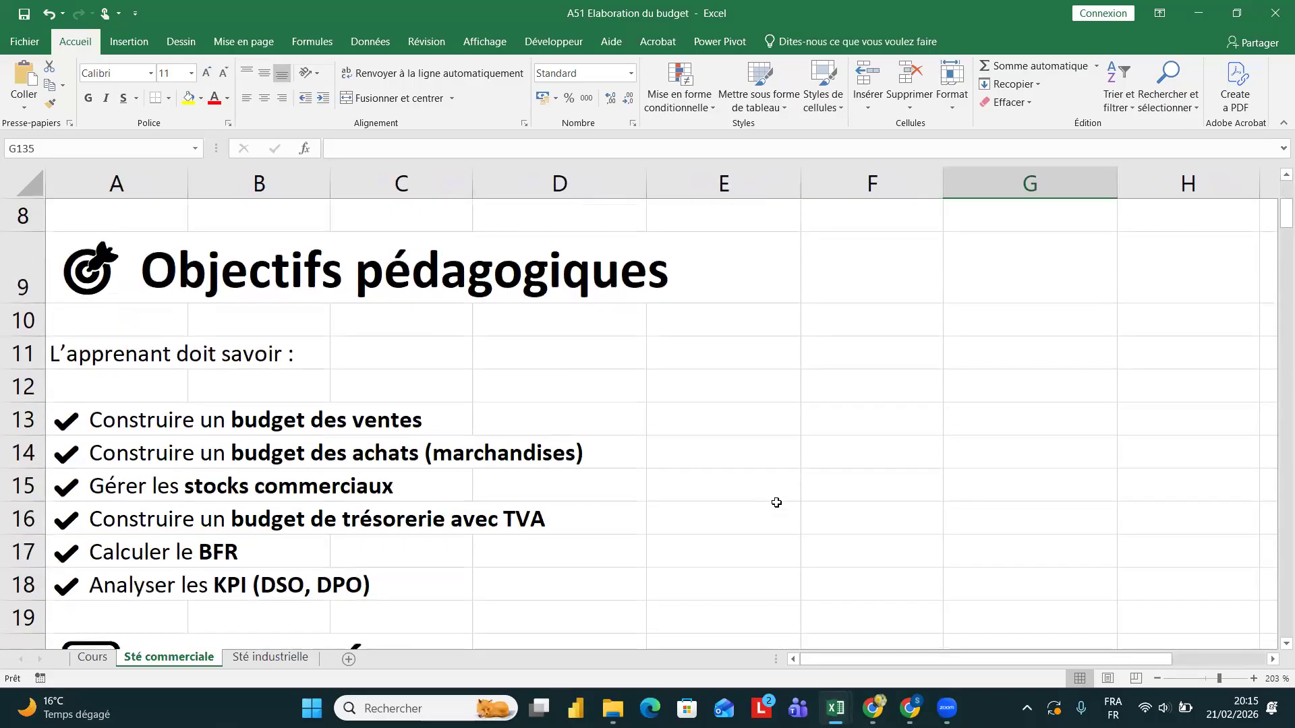
pyautogui.scroll(-1, 777, 502)
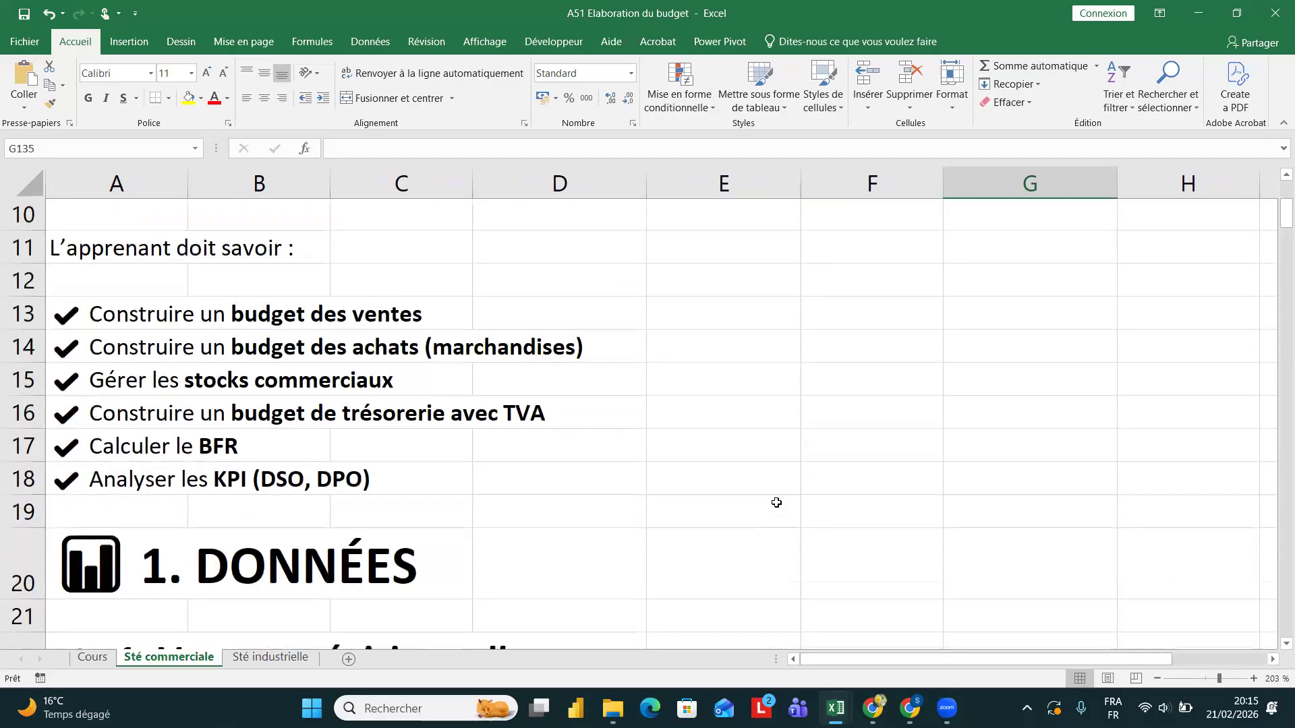
pyautogui.scroll(-1, 776, 502)
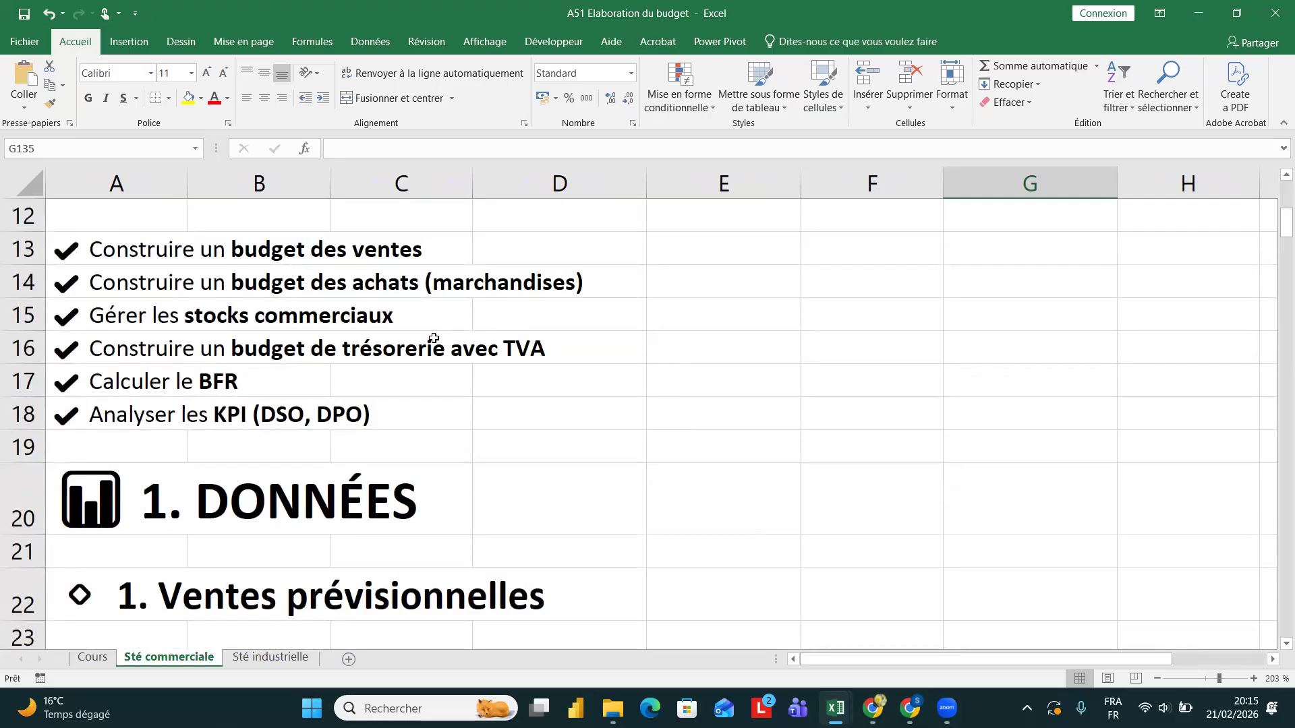
pyautogui.click(411, 322)
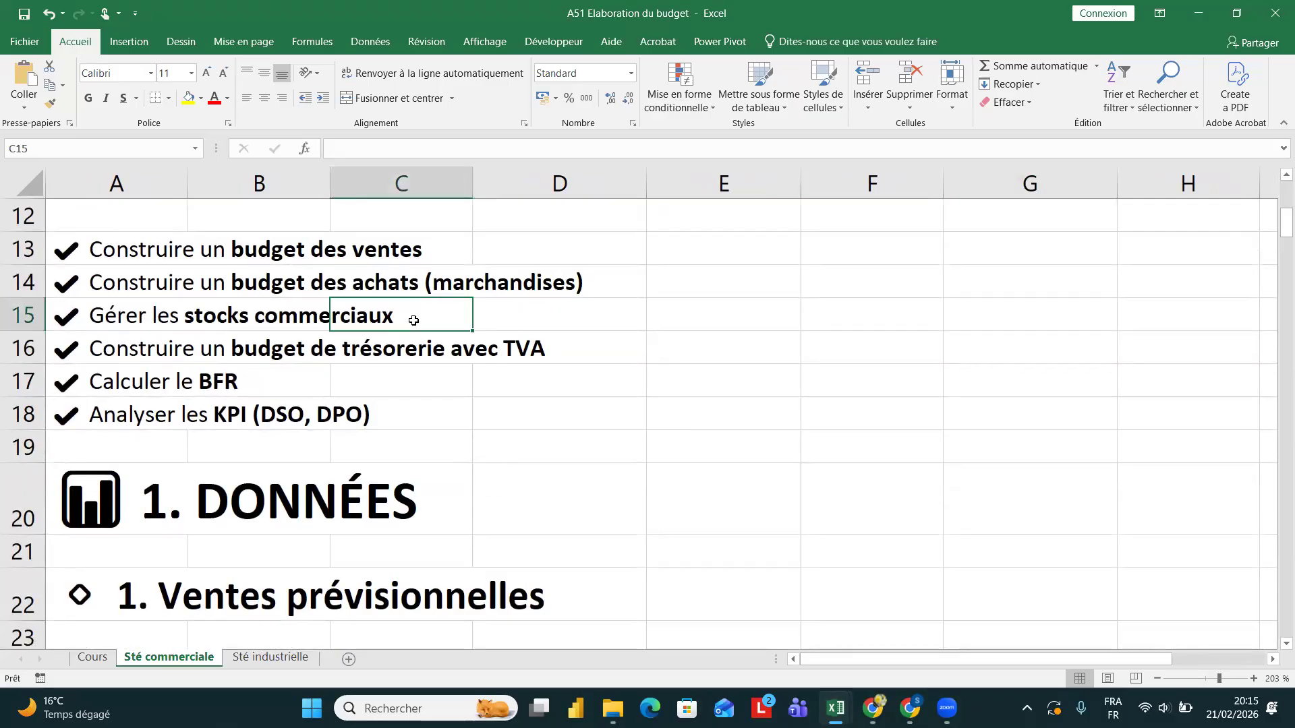
pyautogui.click(258, 342)
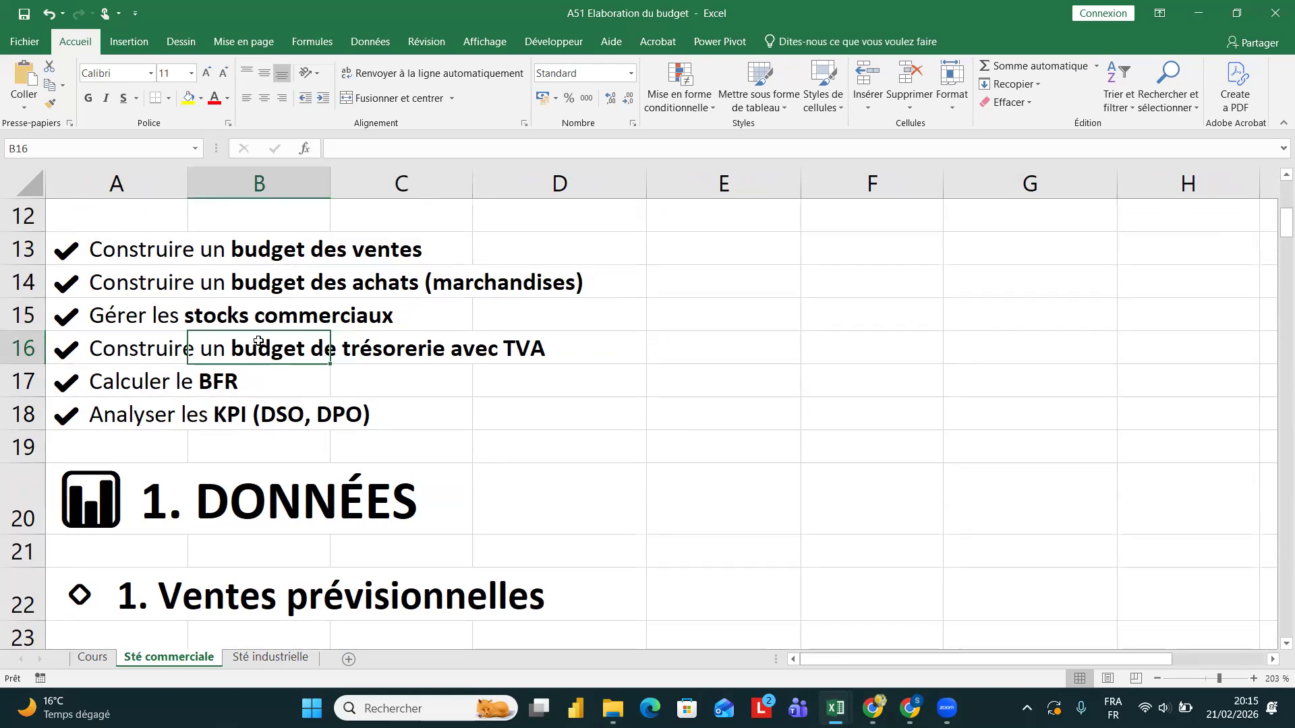
pyautogui.click(207, 384)
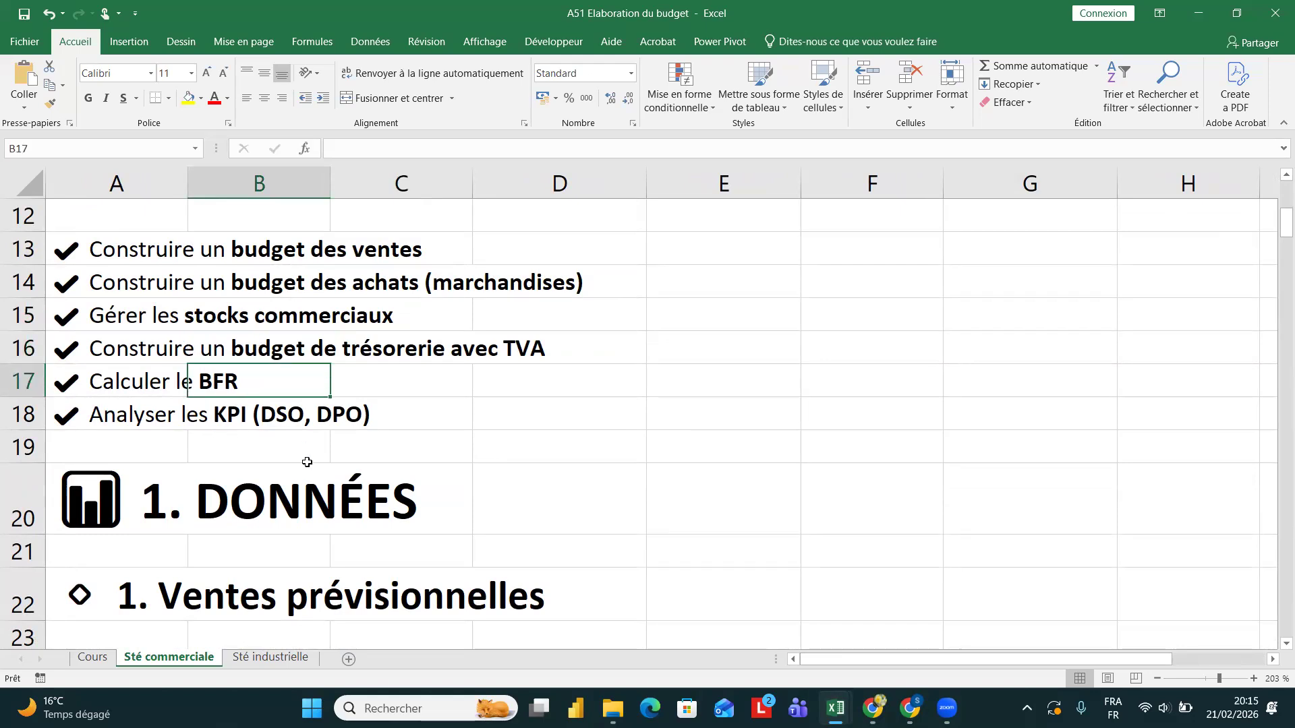
# - Skim the case from the DONNÉES section through the TRAVAIL DEMANDÉ tasks, and return to the Ventes prévisionnelles table
pyautogui.scroll(-4, 307, 462)
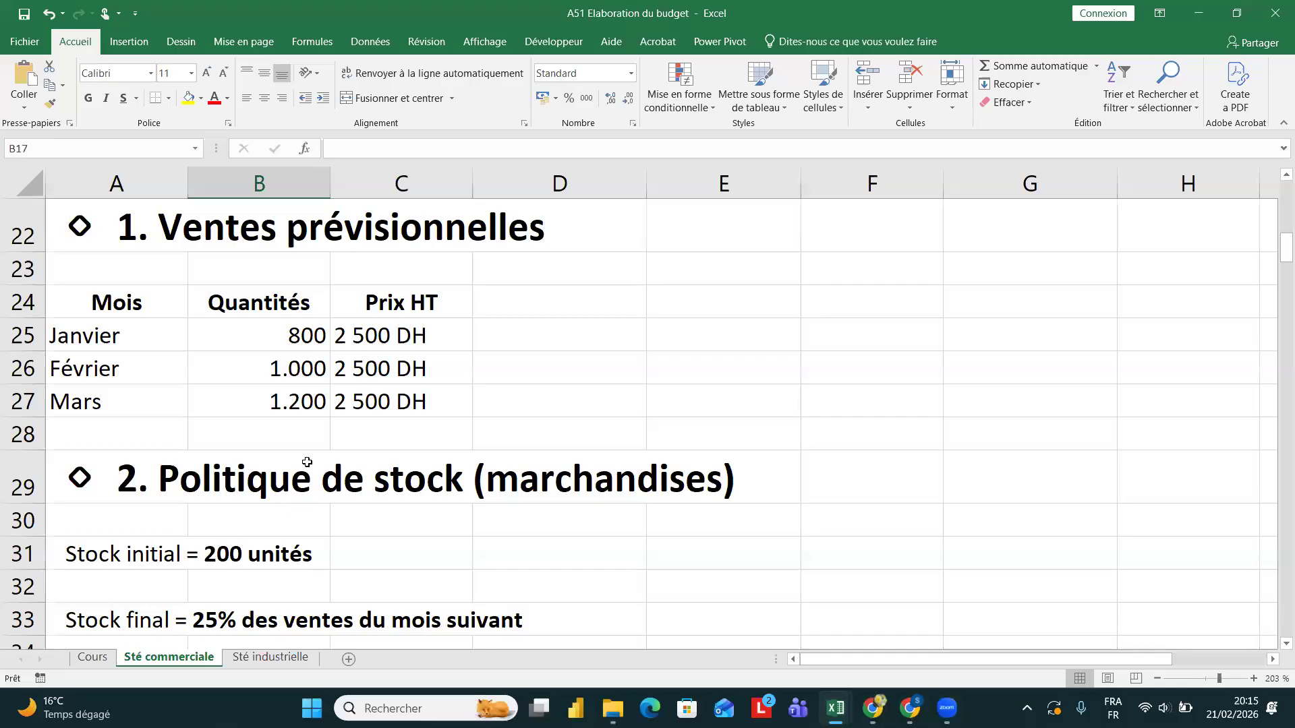
pyautogui.scroll(1, 307, 462)
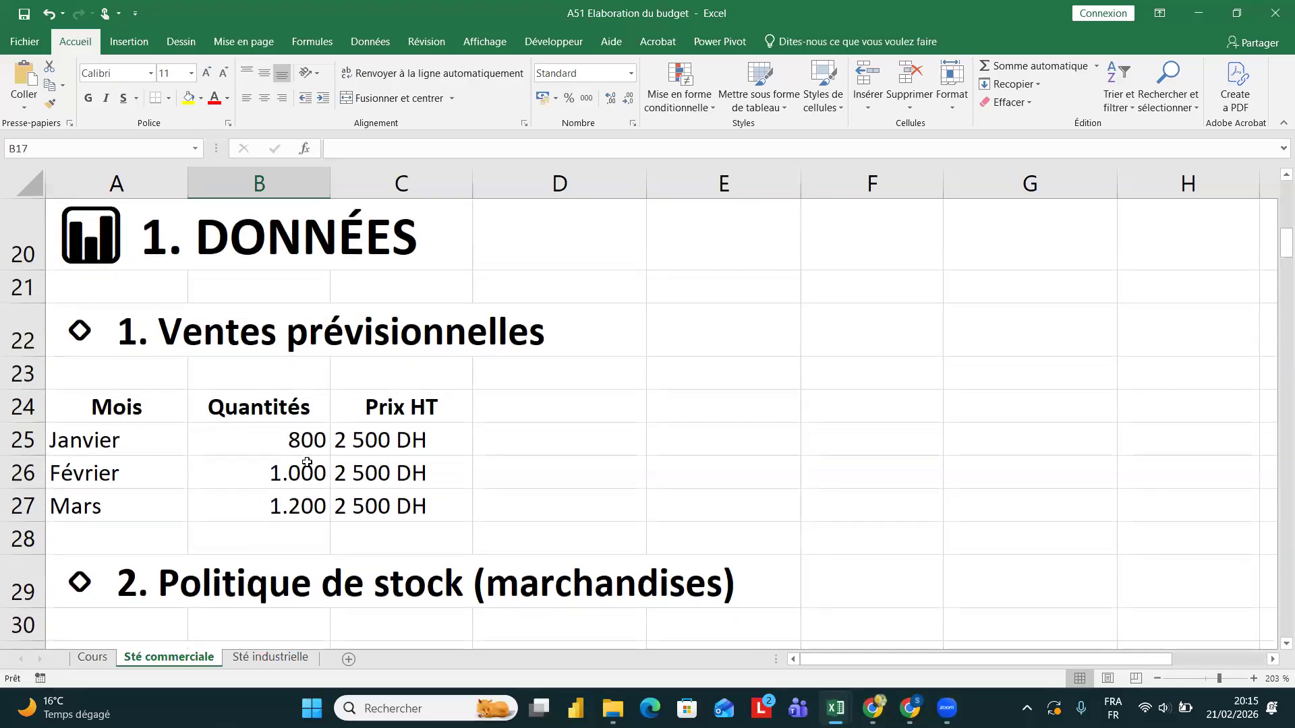
pyautogui.scroll(-18, 307, 462)
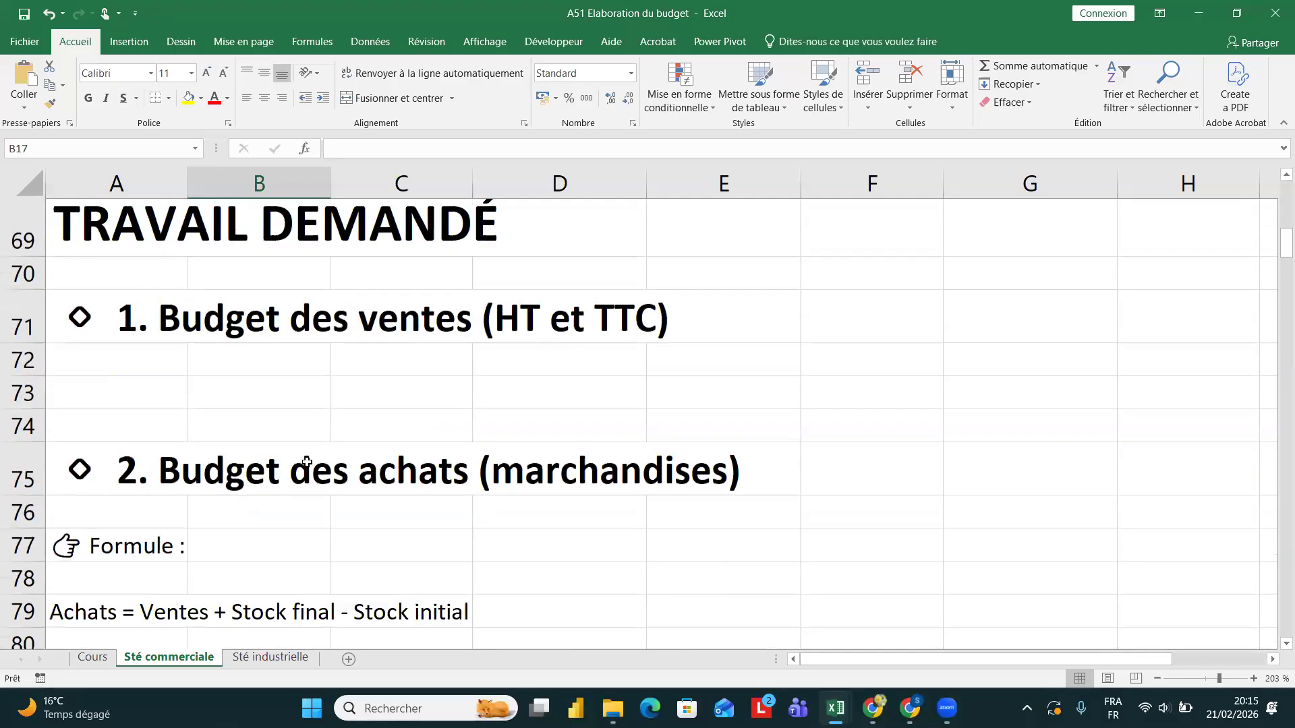
pyautogui.scroll(2, 307, 462)
pyautogui.scroll(-9, 306, 462)
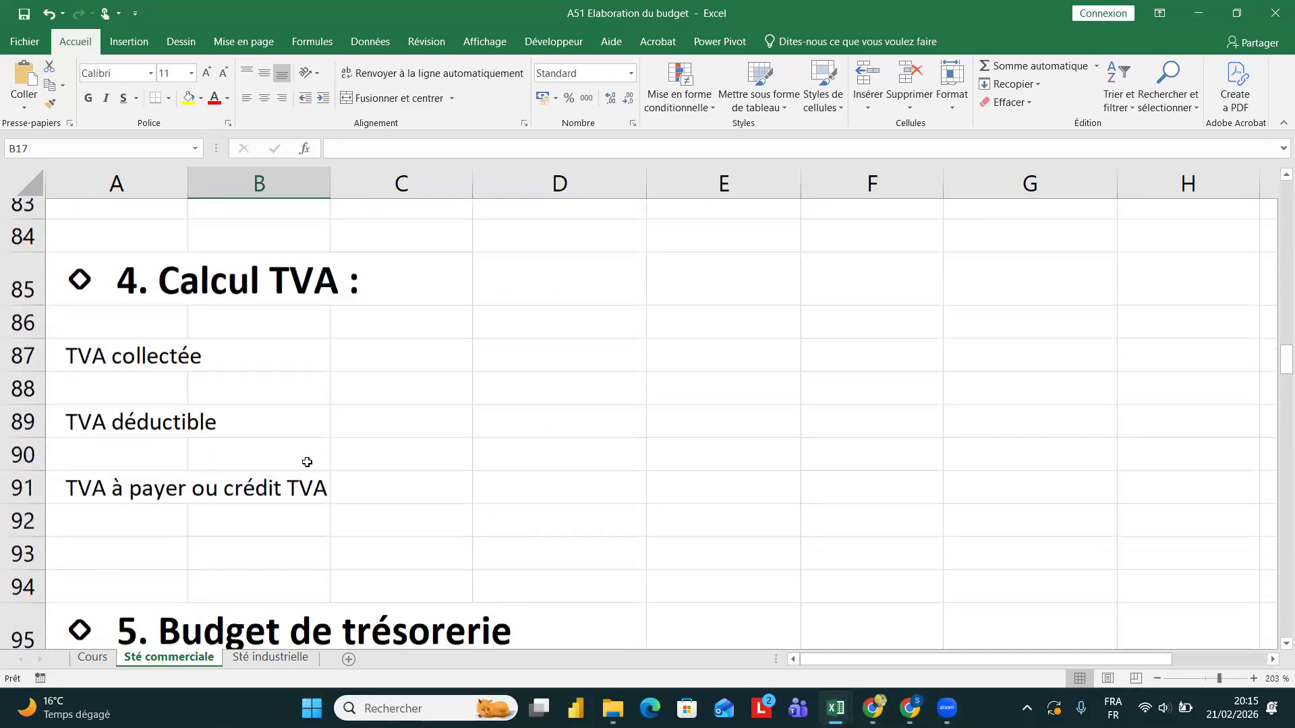
pyautogui.scroll(-3, 306, 462)
pyautogui.scroll(18, 307, 462)
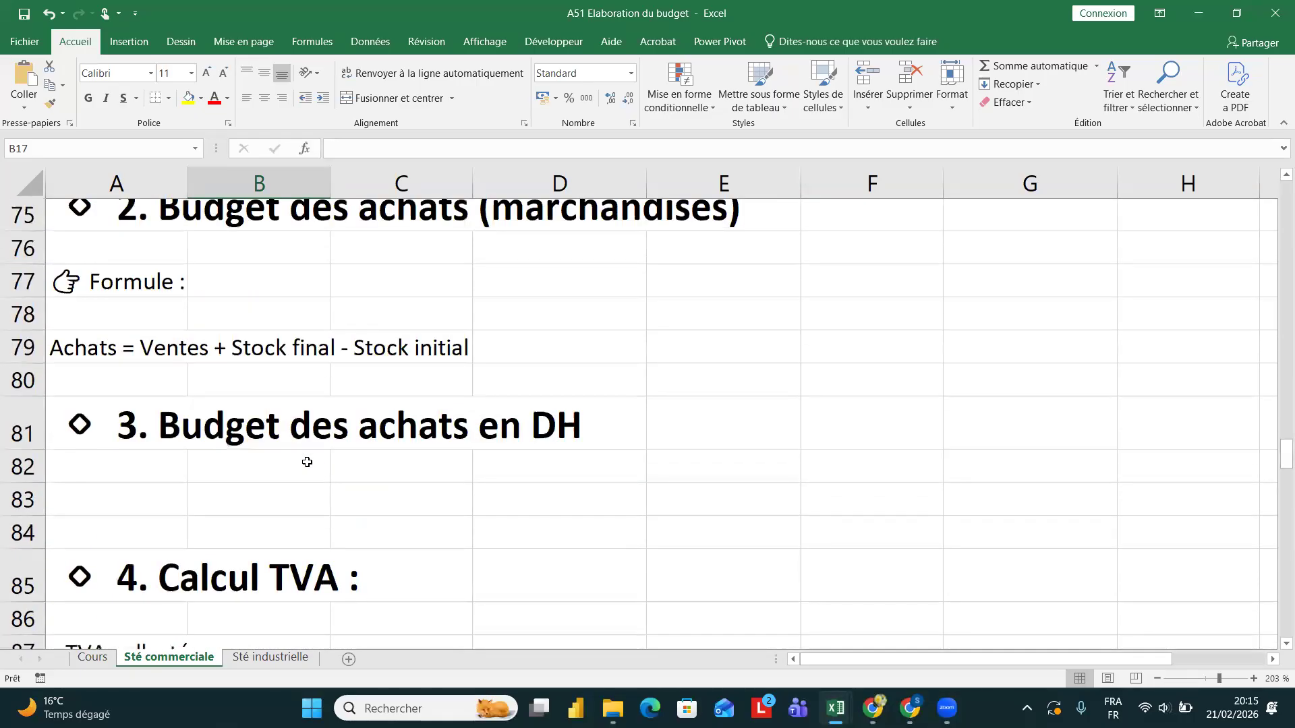
pyautogui.scroll(9, 307, 462)
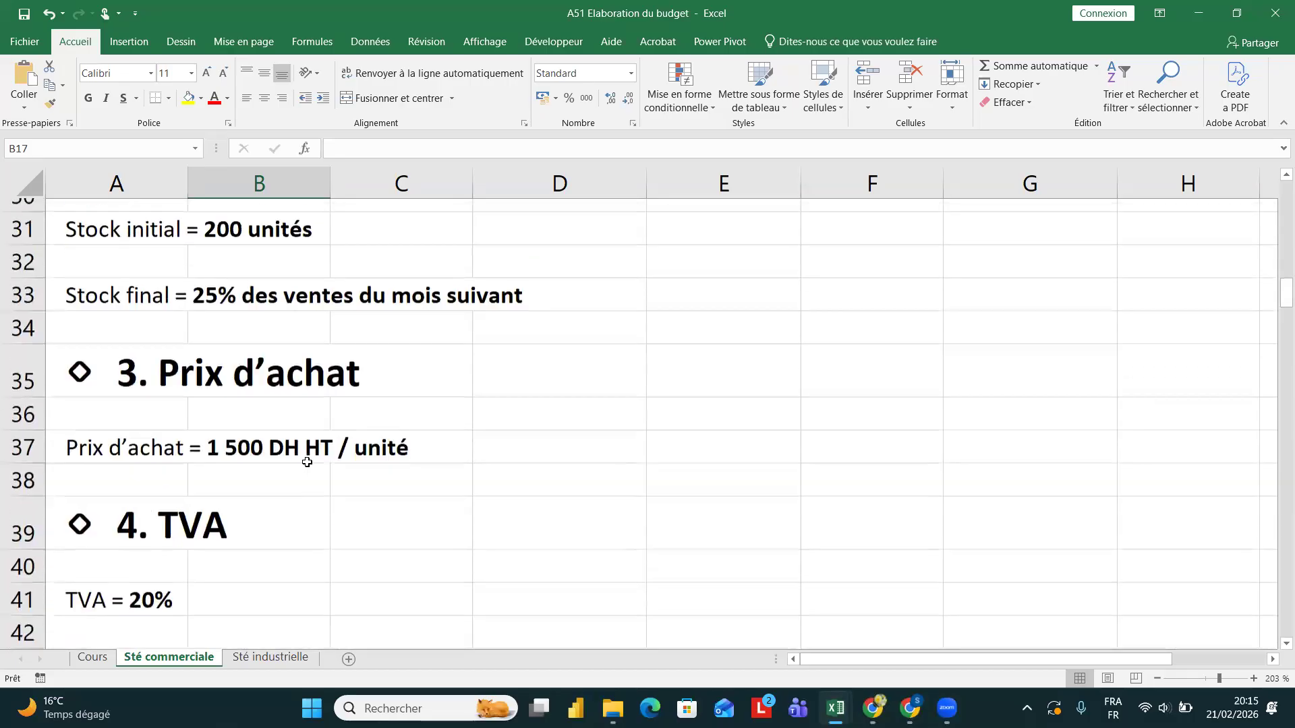
pyautogui.scroll(2, 307, 462)
pyautogui.scroll(-1, 304, 462)
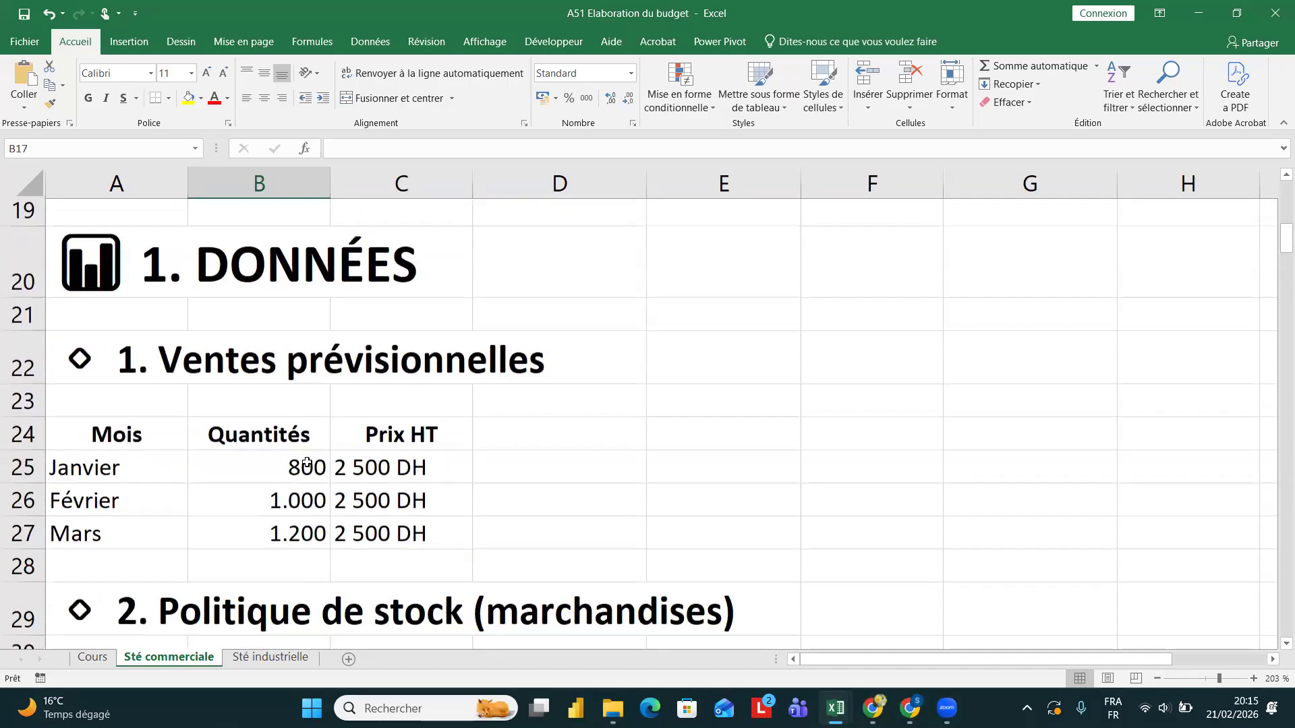
# - Examine January's quantity and Prix HT in the Ventes prévisionnelles table, up to the Politique de stock section
pyautogui.click(257, 440)
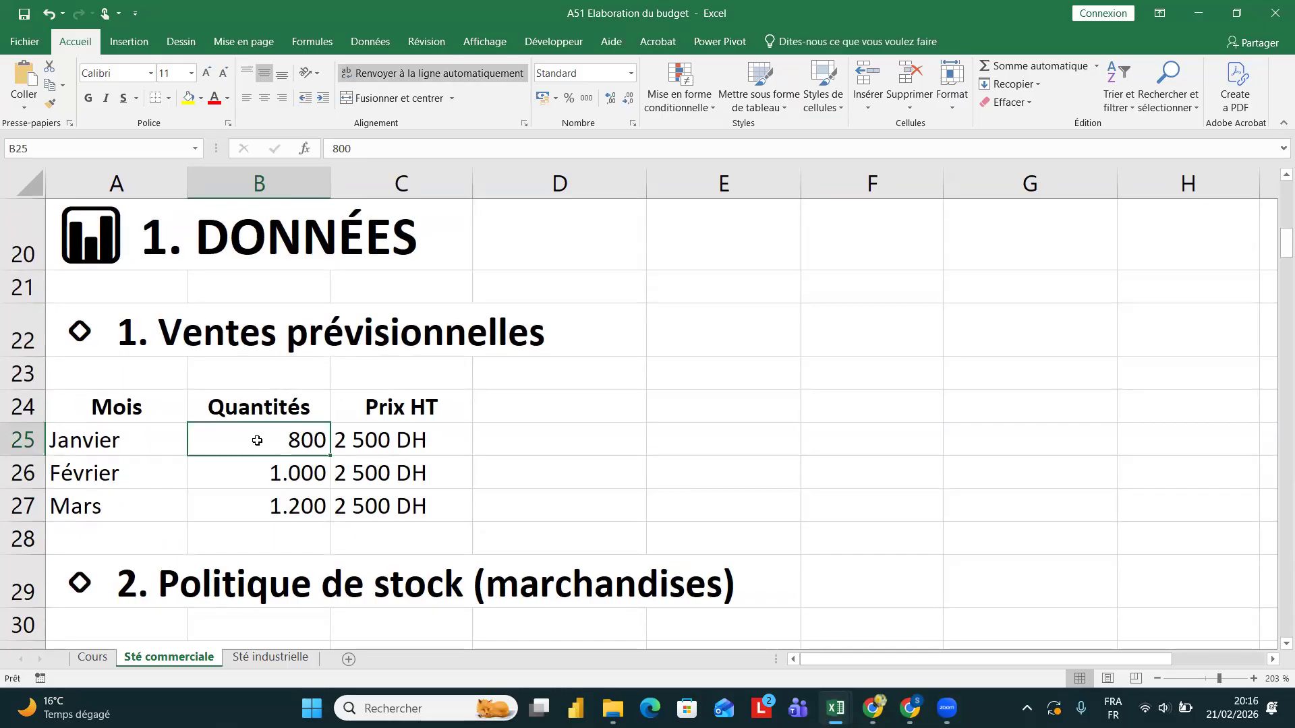
pyautogui.click(387, 438)
pyautogui.scroll(-1, 386, 439)
pyautogui.scroll(-2, 386, 438)
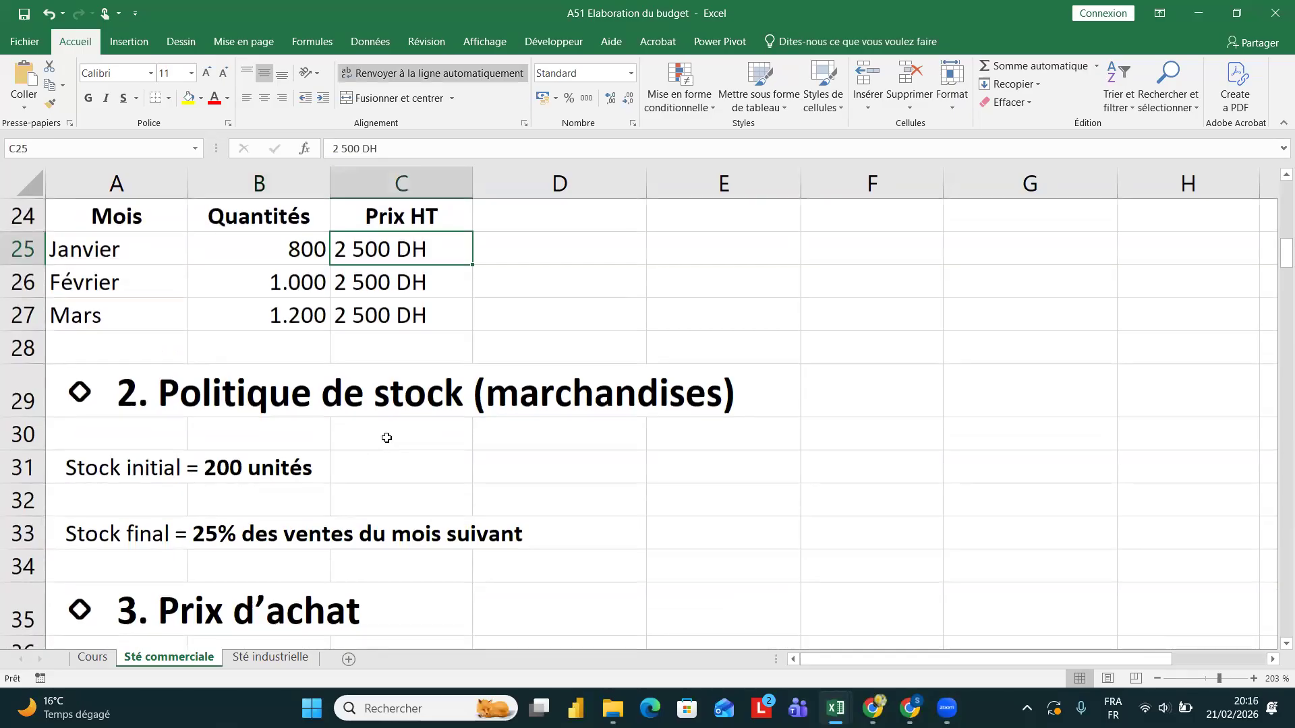
# - Examine the initial and final stock rules, relating January's final stock to February's sales quantity, up to the Prix d'achat section
pyautogui.click(138, 468)
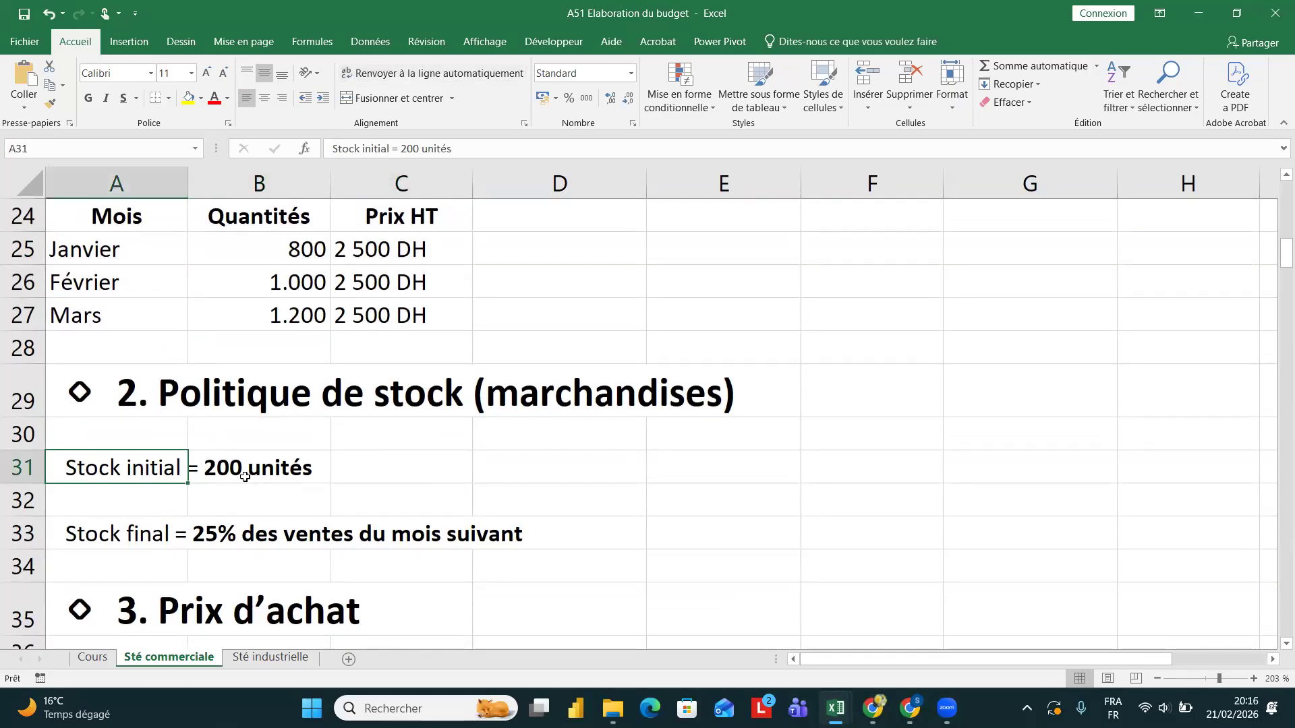
pyautogui.click(135, 530)
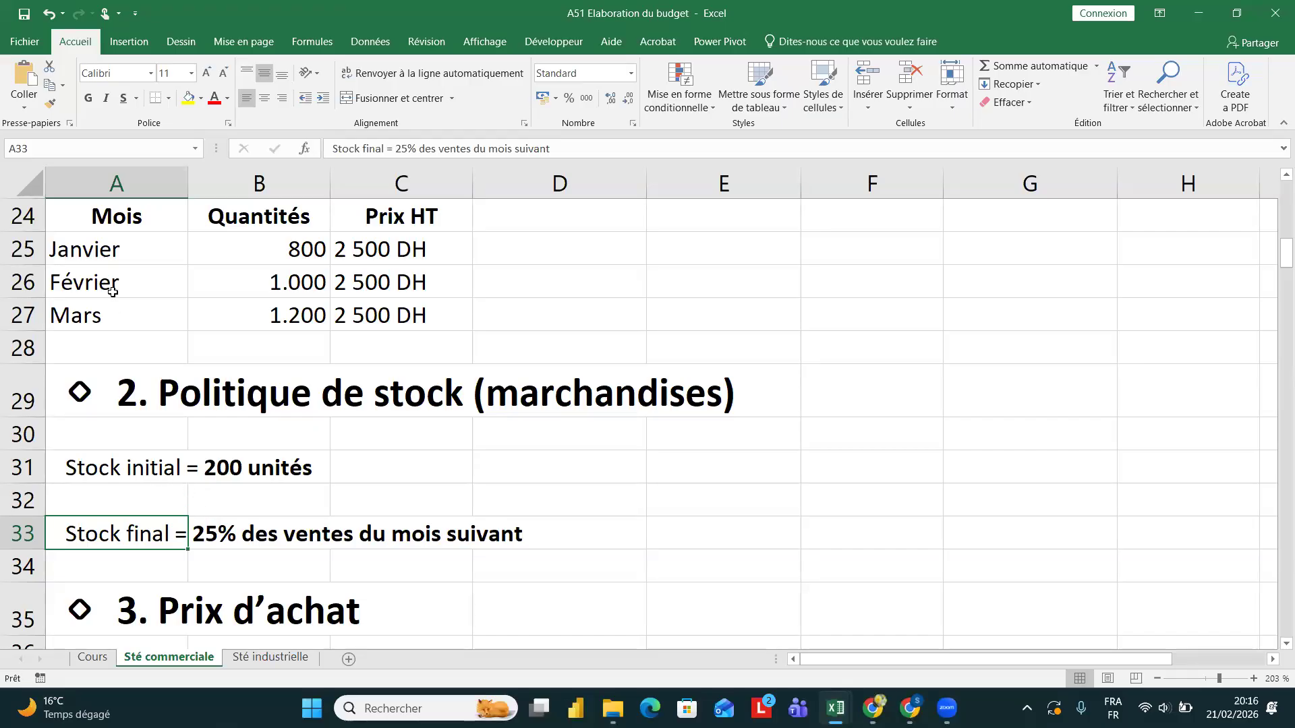
pyautogui.click(141, 250)
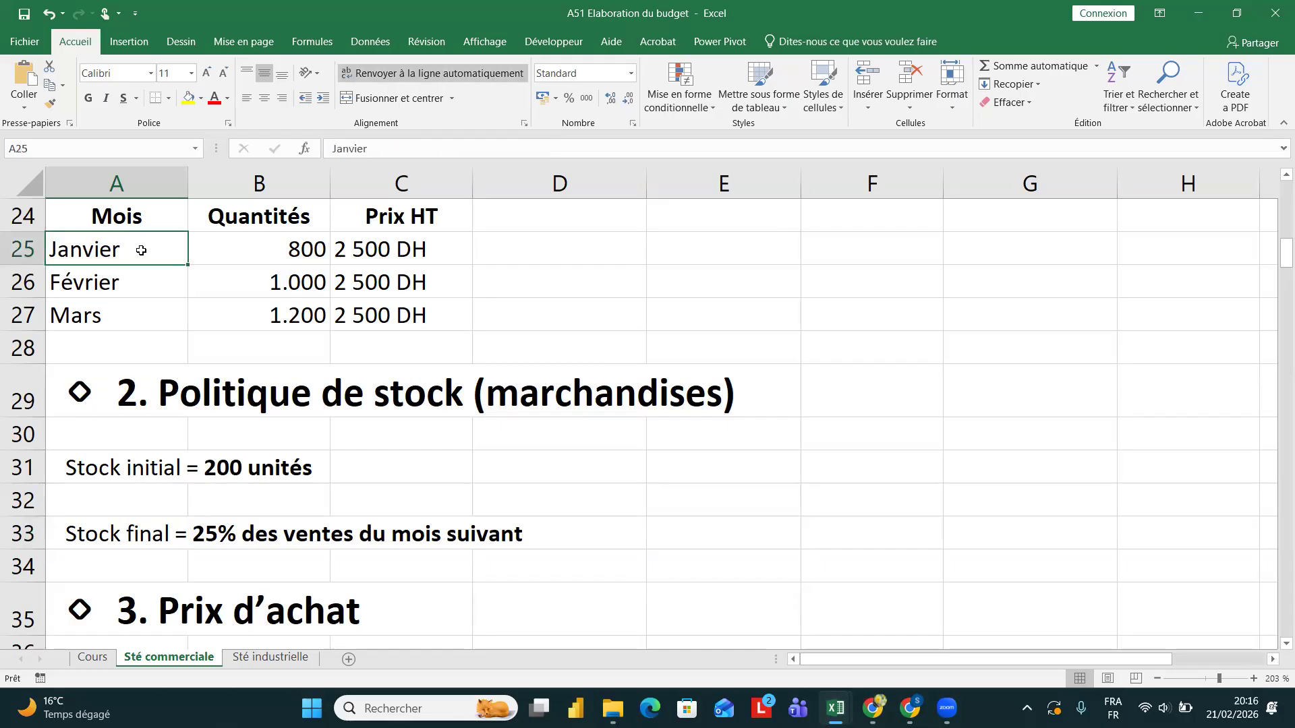
pyautogui.click(278, 283)
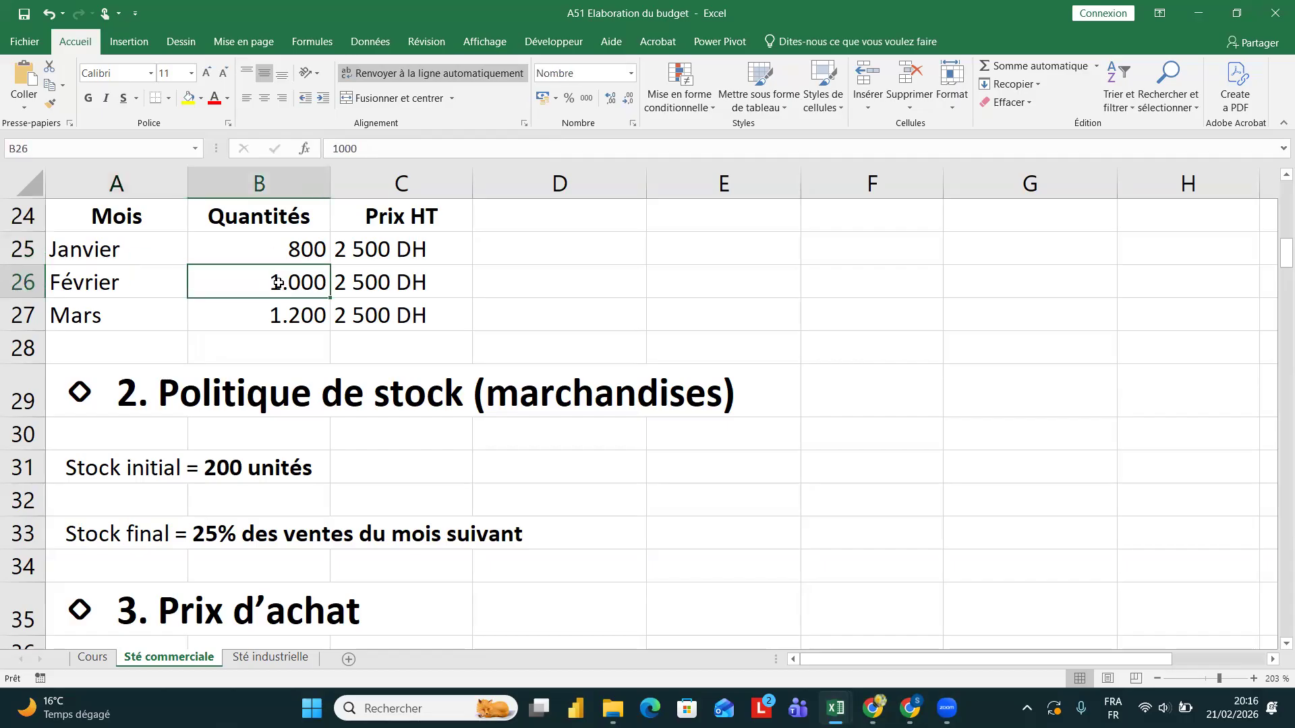
pyautogui.scroll(-2, 278, 282)
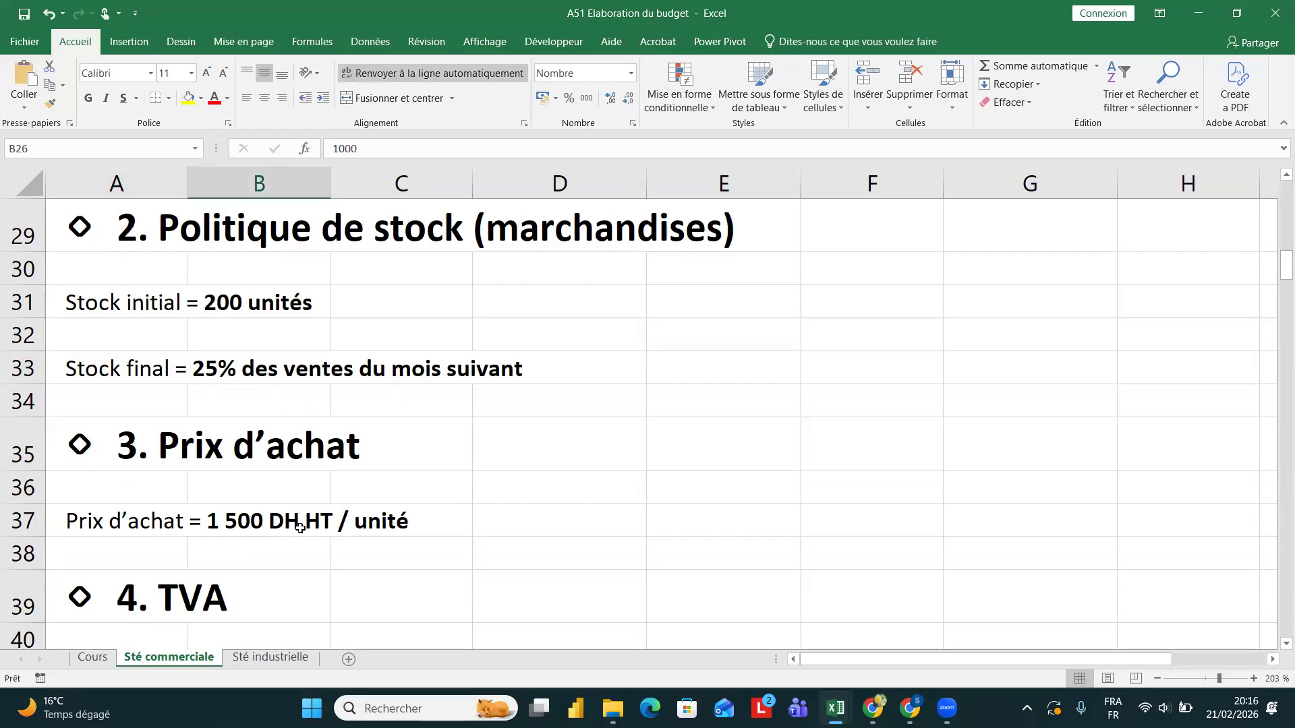
# - Examine the TVA rate and the Délais de paiement section, covering the cash and one-month terms for Clients and Fournisseurs
pyautogui.scroll(-1, 300, 528)
pyautogui.click(170, 540)
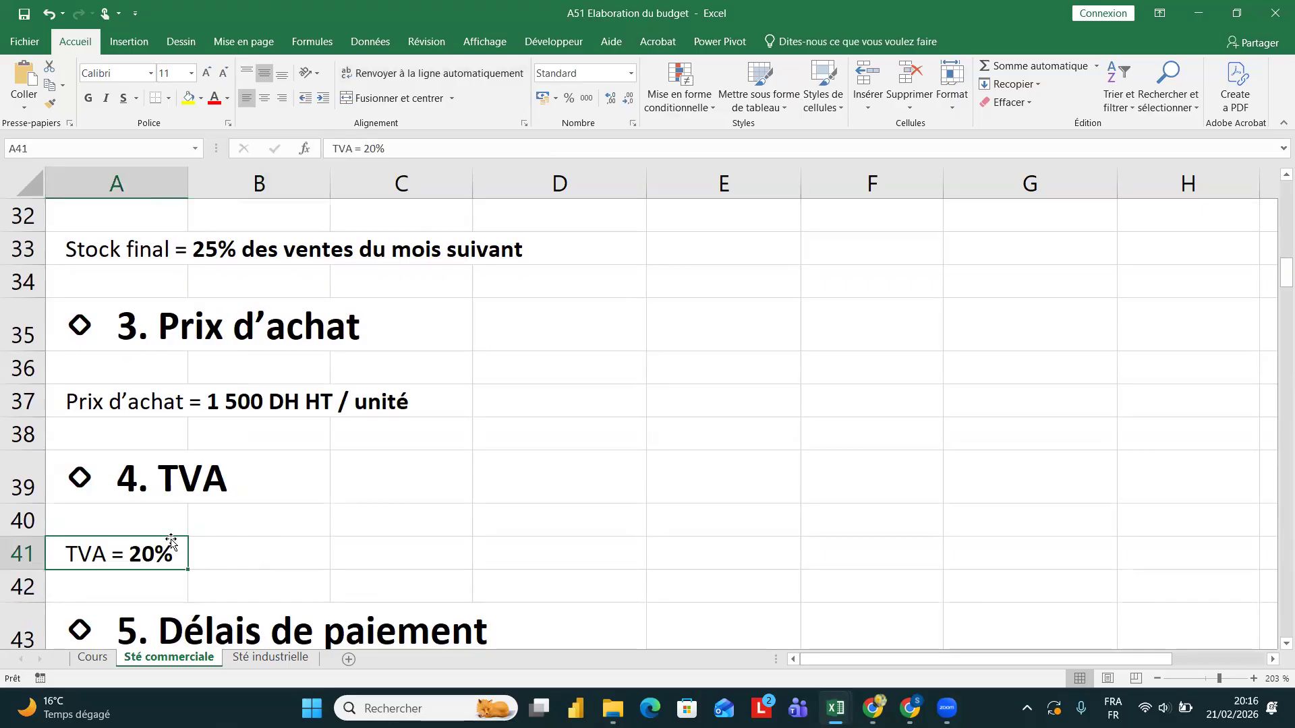
pyautogui.scroll(-3, 170, 540)
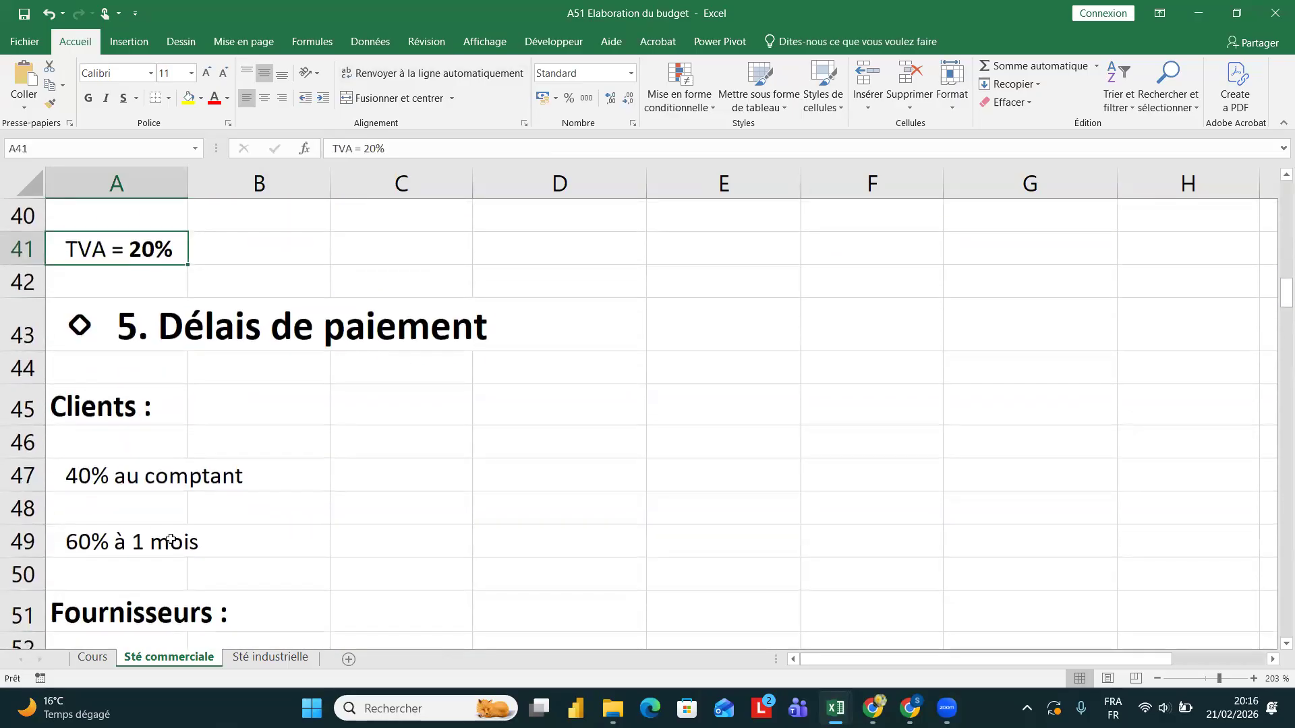
pyautogui.click(92, 477)
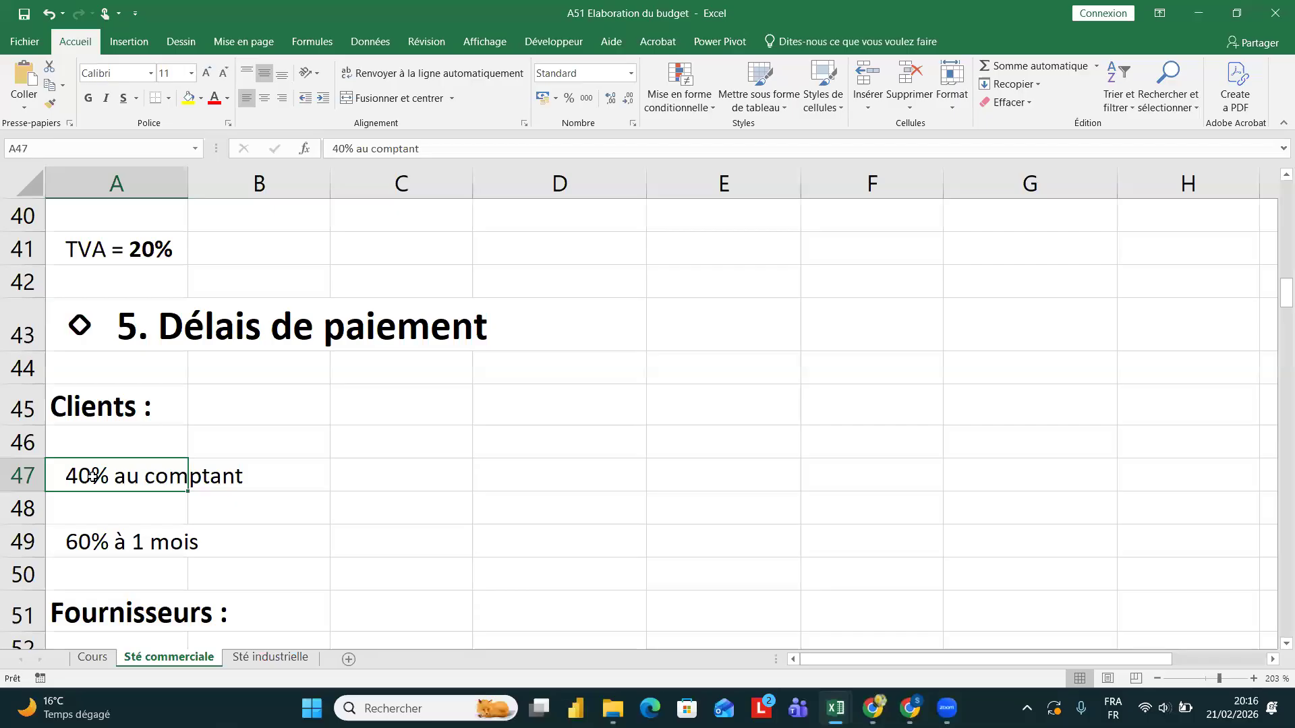
pyautogui.click(88, 547)
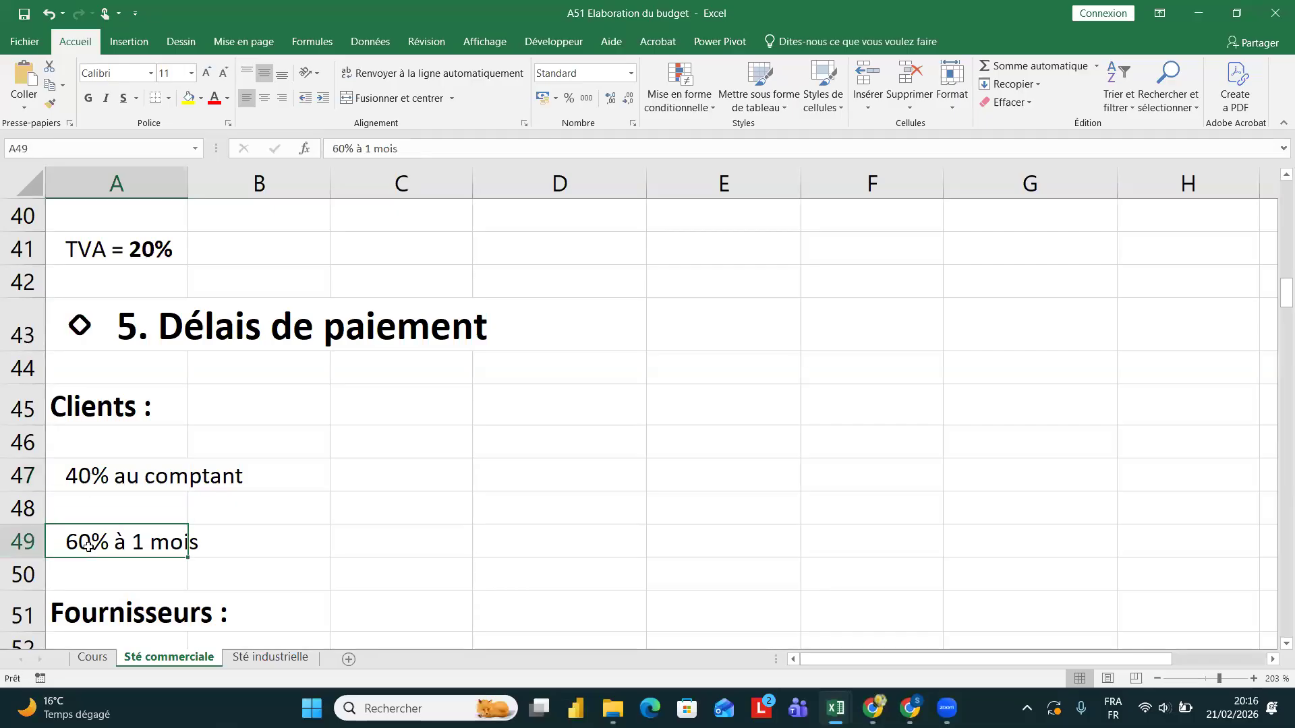
pyautogui.scroll(-2, 88, 547)
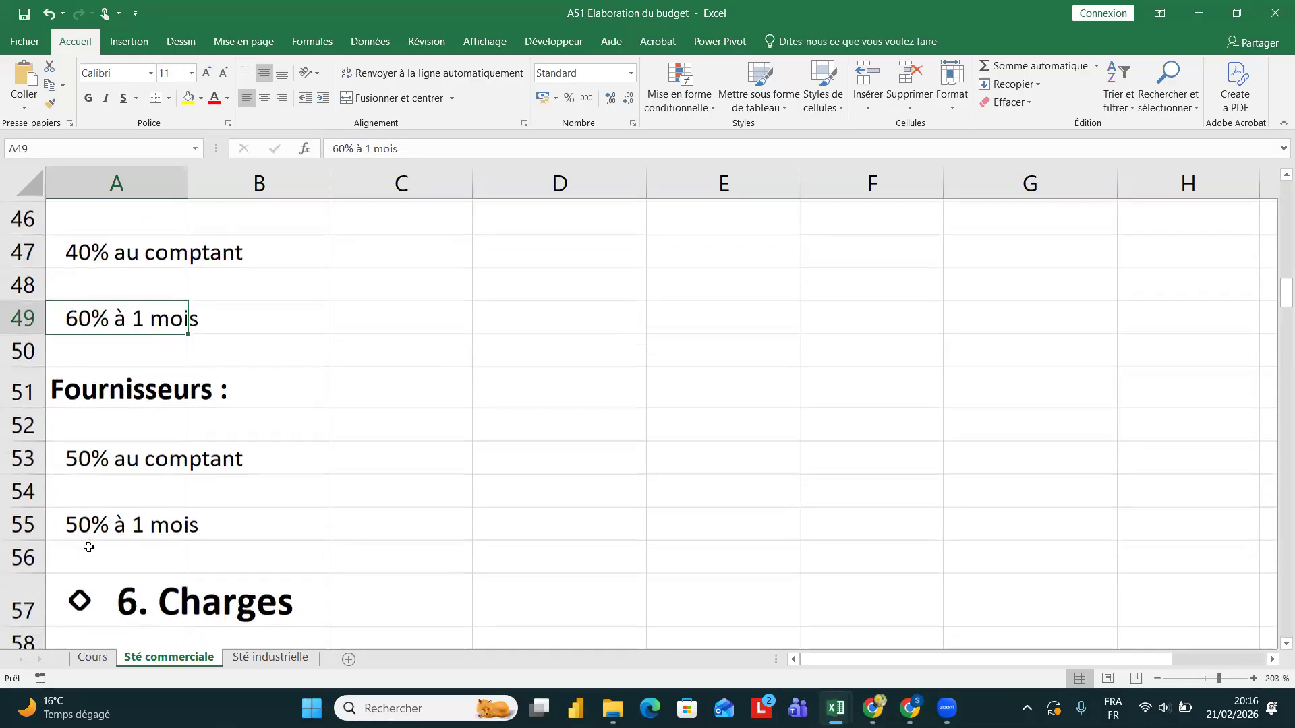
pyautogui.click(80, 458)
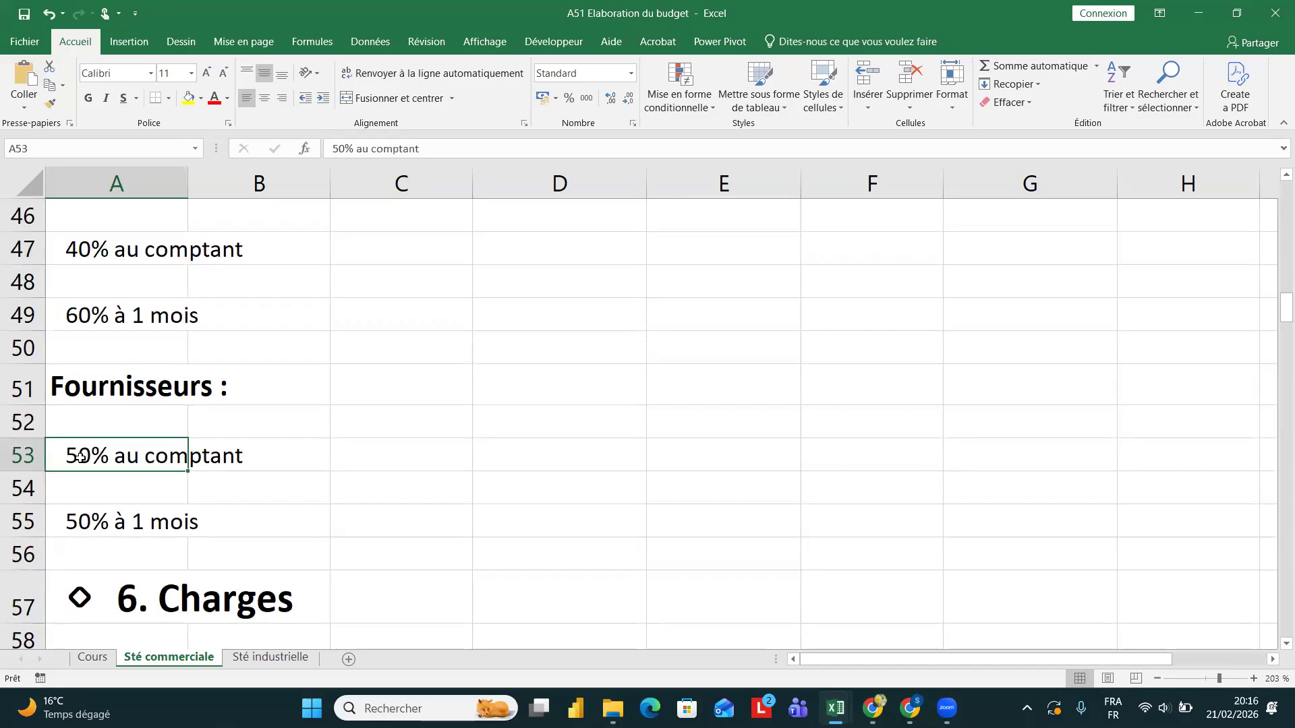
pyautogui.click(104, 520)
# - Examine the monthly fixed charges in the Charges section and the opening bank balance under Trésorerie initiale
pyautogui.scroll(-1, 104, 520)
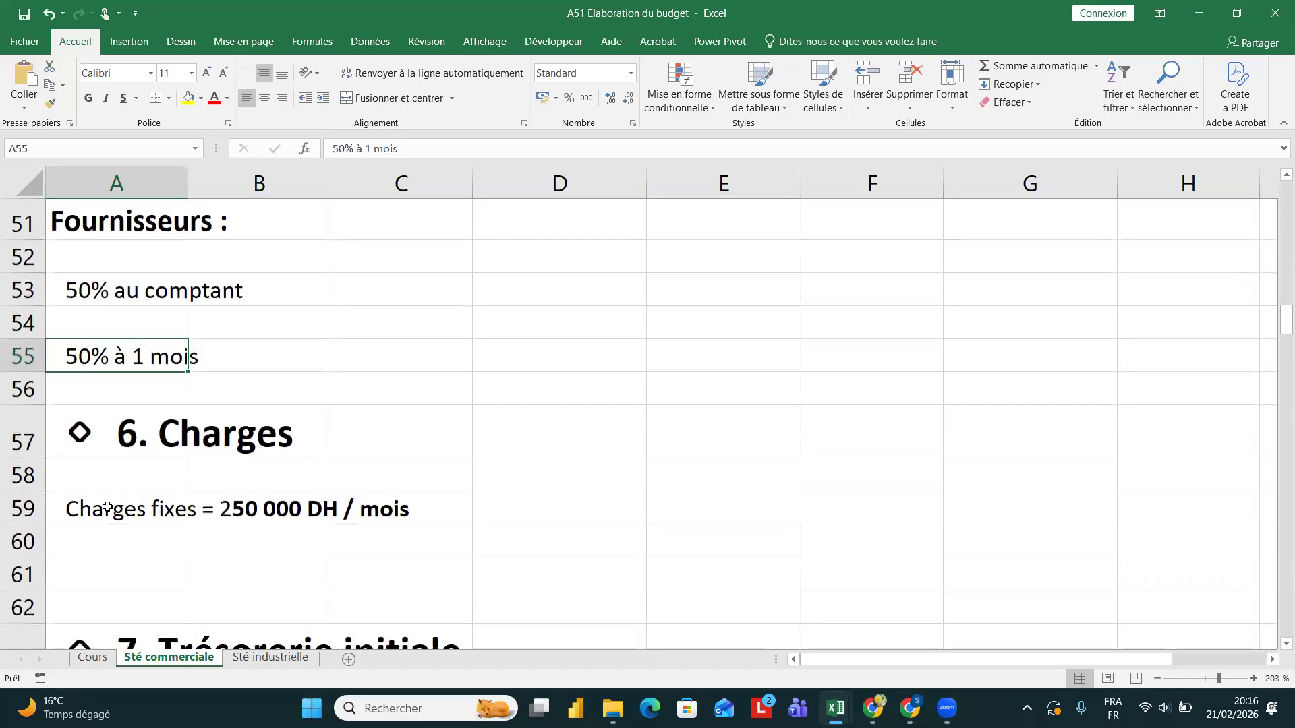
pyautogui.click(107, 509)
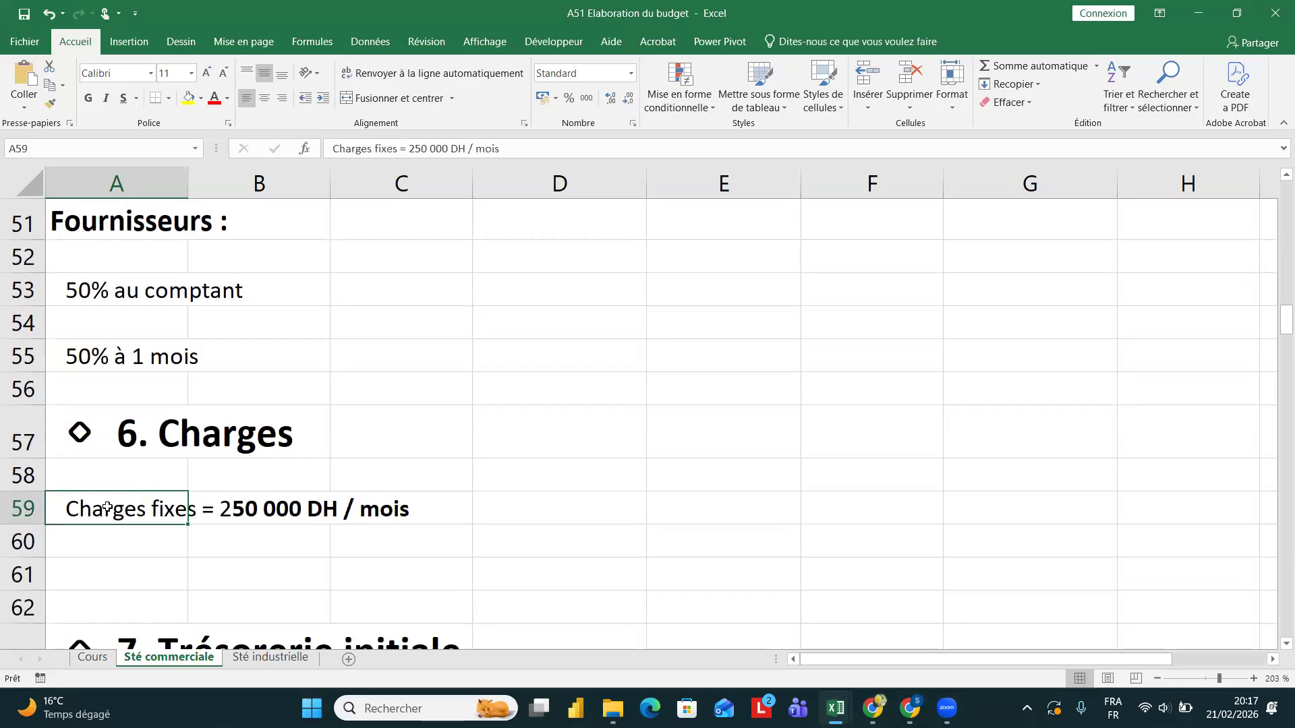
pyautogui.scroll(-1, 106, 509)
pyautogui.click(81, 564)
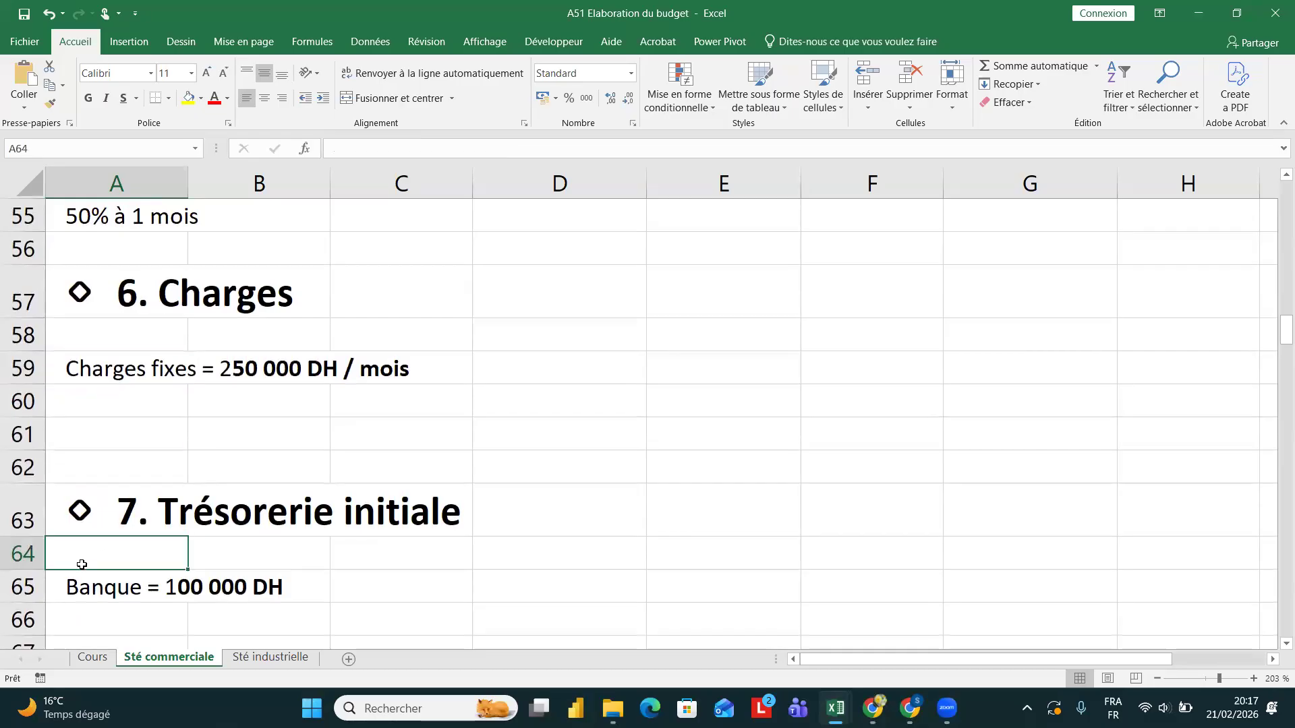
pyautogui.scroll(-1, 81, 564)
pyautogui.click(122, 453)
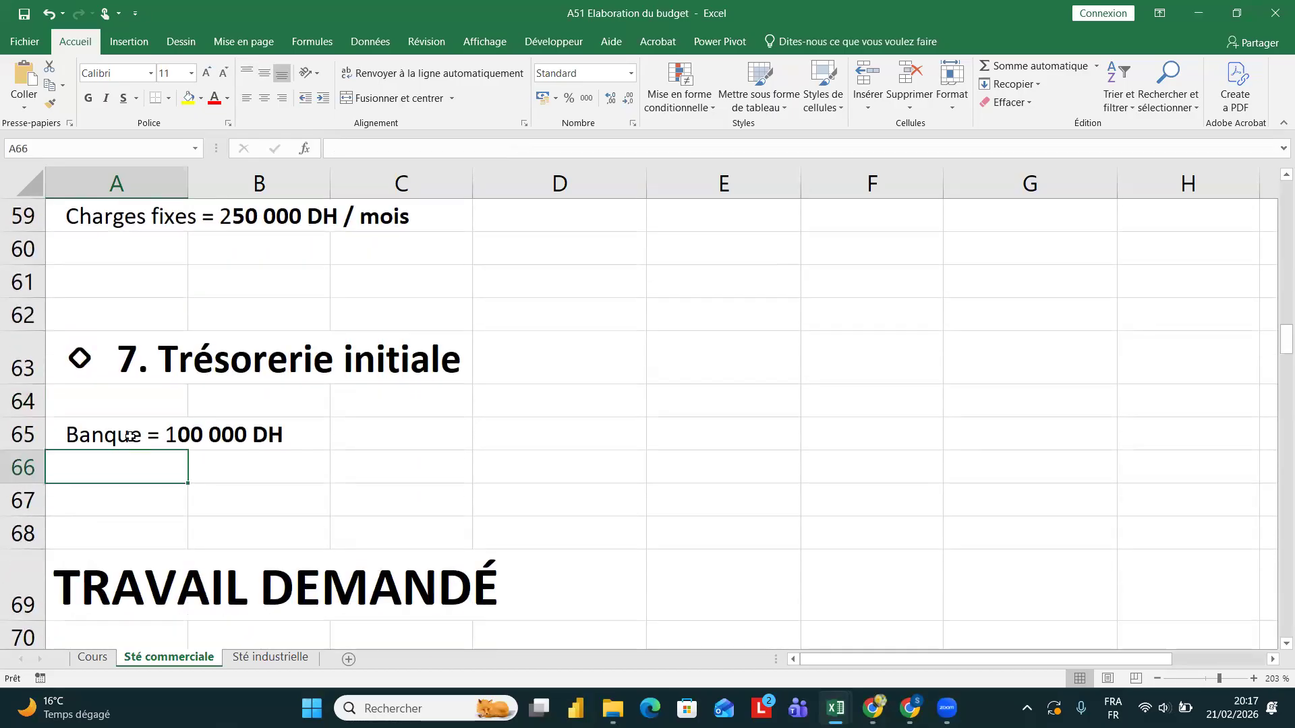
pyautogui.click(132, 436)
# - Review the first three TRAVAIL DEMANDÉ tasks, from Budget des ventes to Budget des achats en DH, including the purchases formula
pyautogui.scroll(-2, 132, 437)
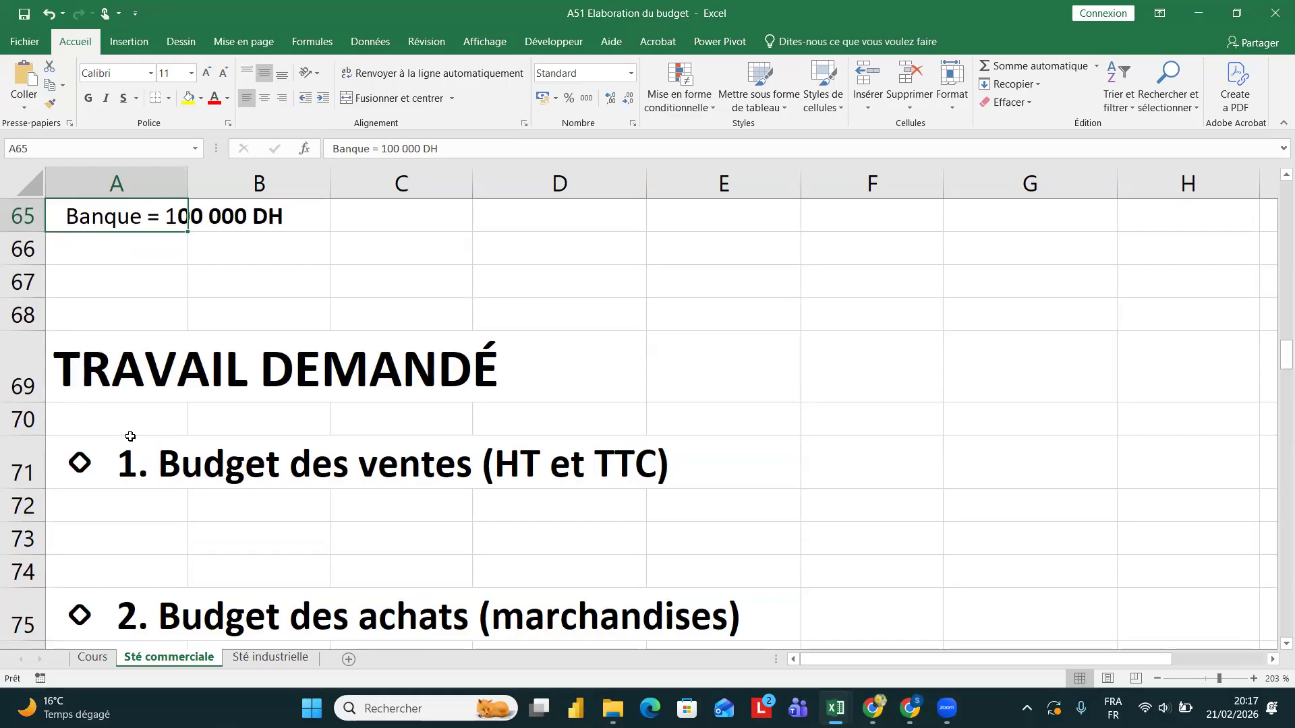
pyautogui.click(120, 471)
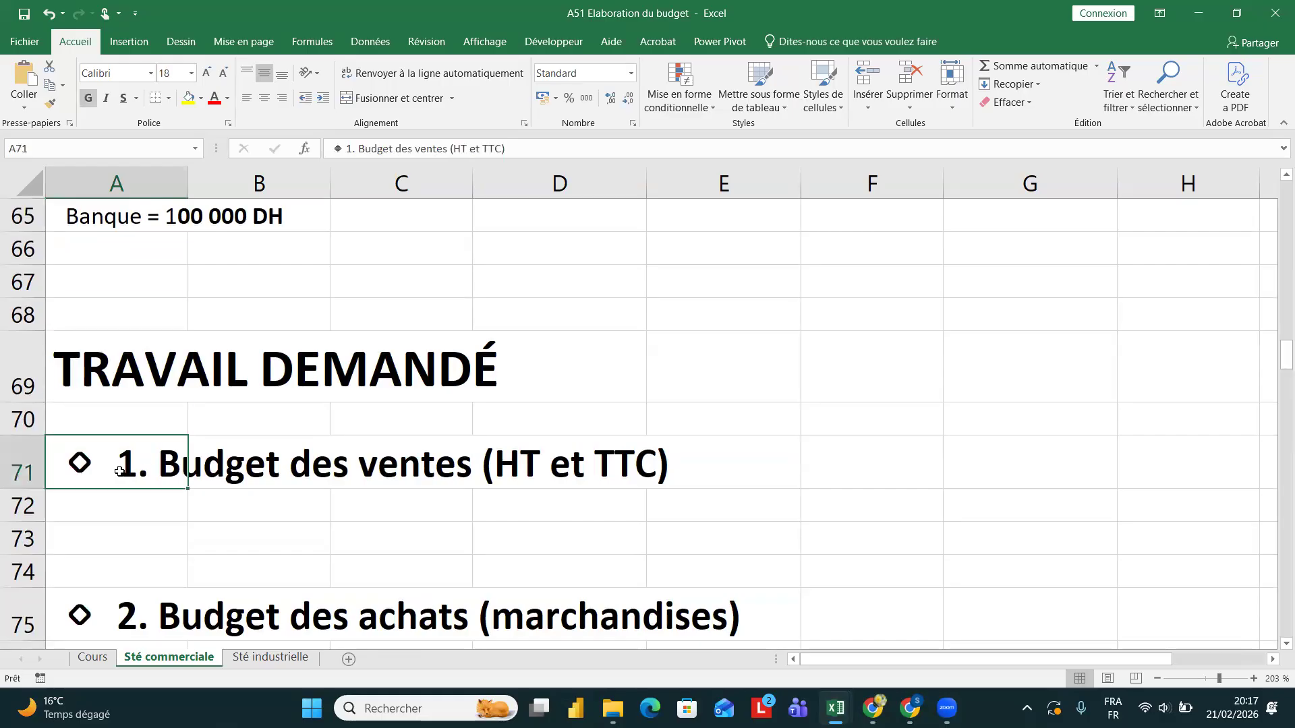
pyautogui.scroll(-2, 120, 471)
pyautogui.click(150, 388)
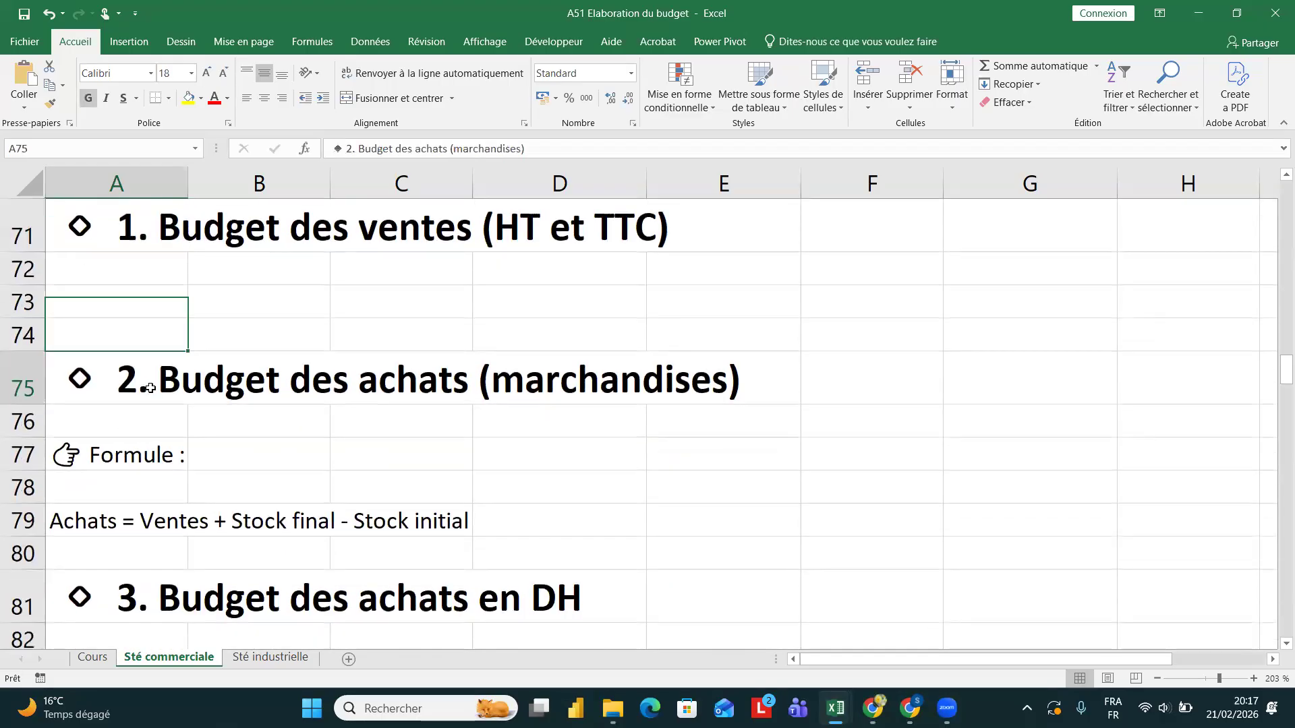
pyautogui.scroll(-2, 150, 388)
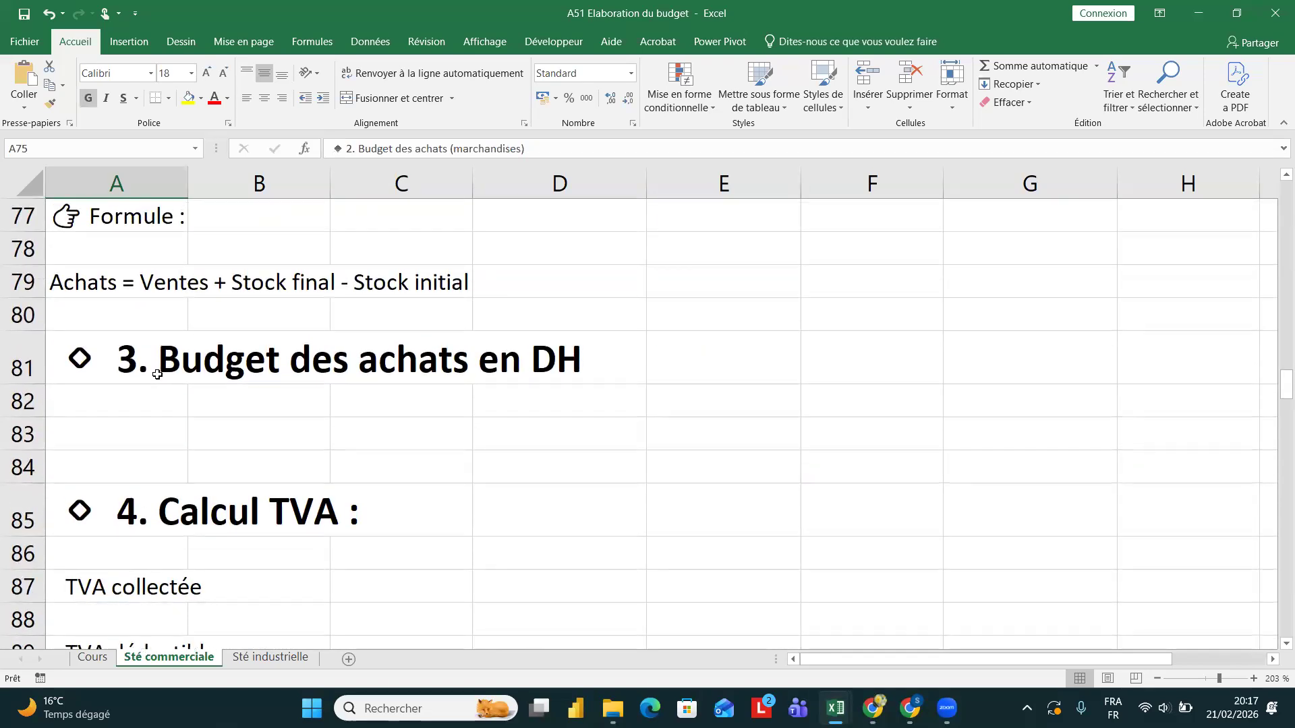
pyautogui.scroll(2, 207, 511)
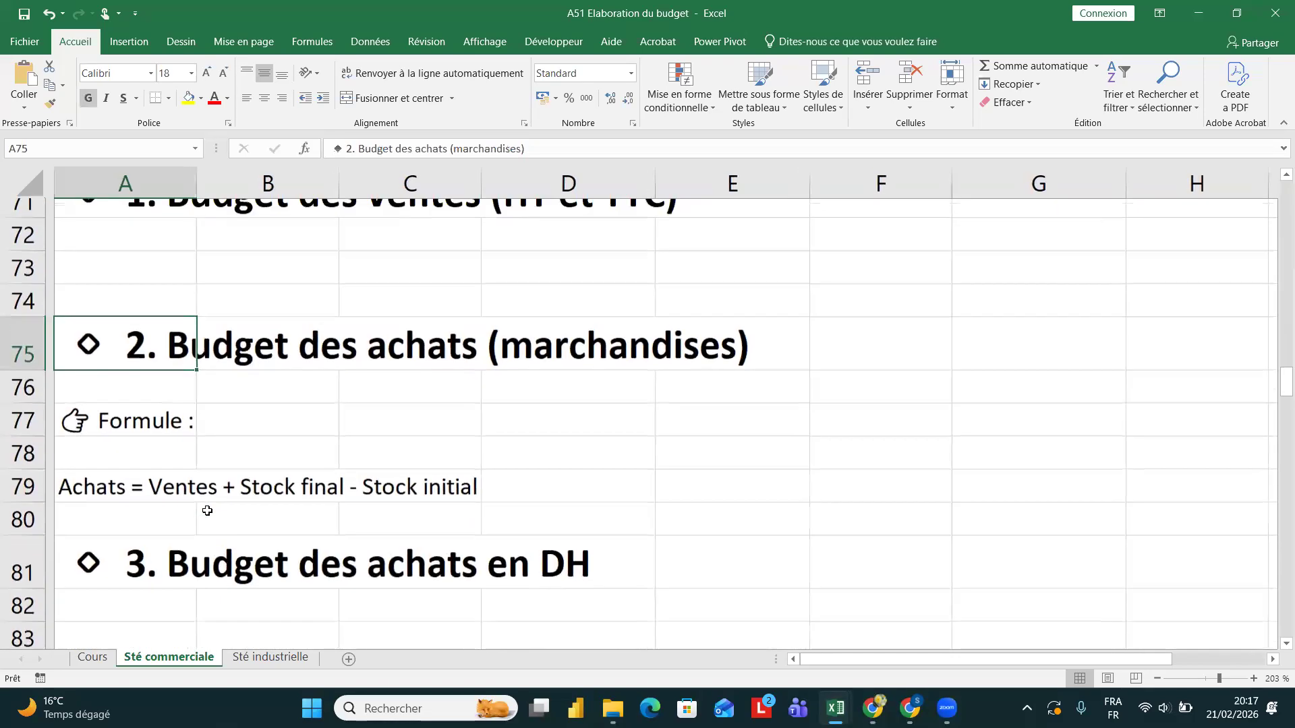
pyautogui.scroll(-1, 286, 511)
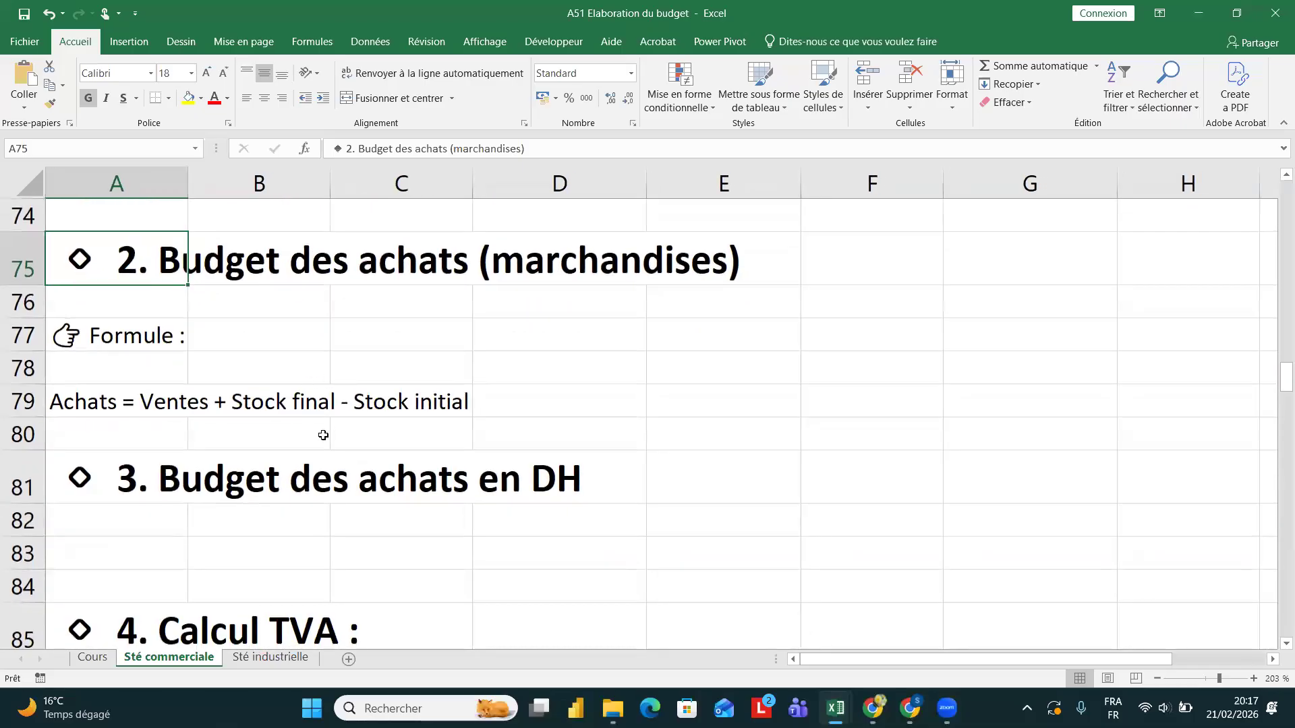
pyautogui.click(275, 476)
# - Review the Calcul TVA items, covering TVA collectée, déductible and à payer, and the Budget de trésorerie task
pyautogui.scroll(-2, 277, 475)
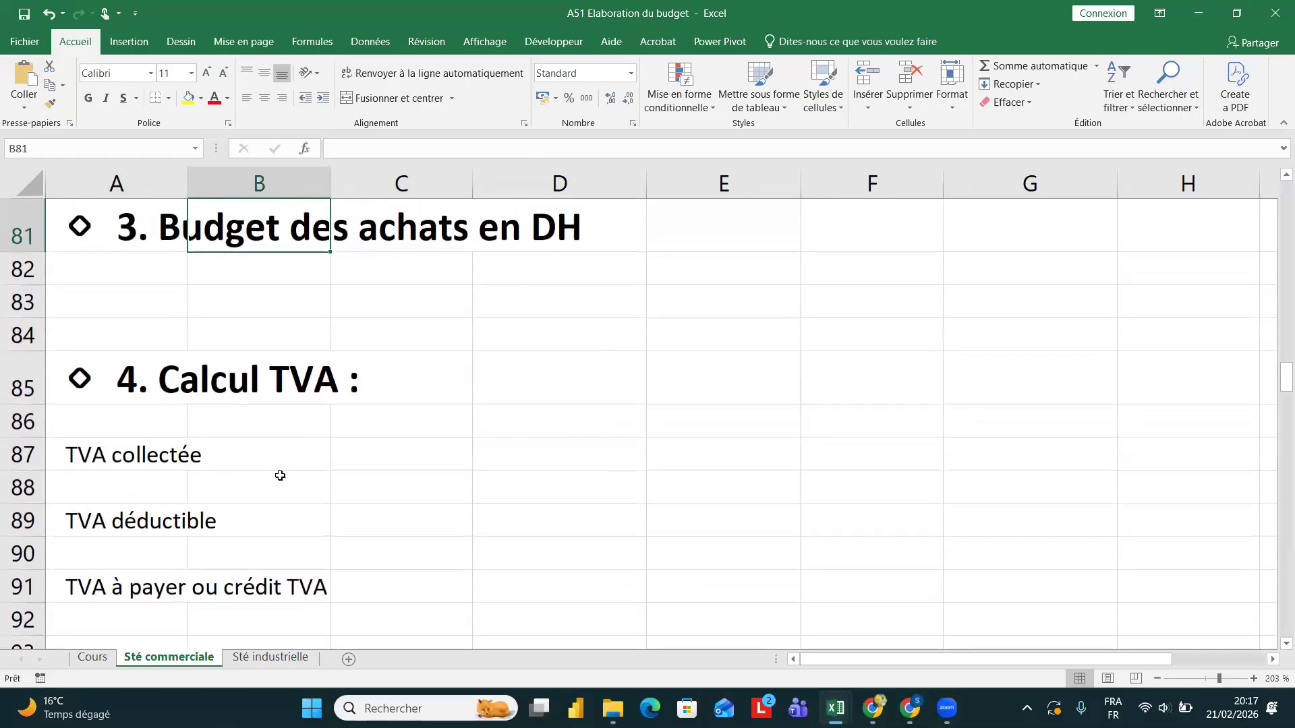
pyautogui.click(189, 454)
pyautogui.scroll(-2, 189, 454)
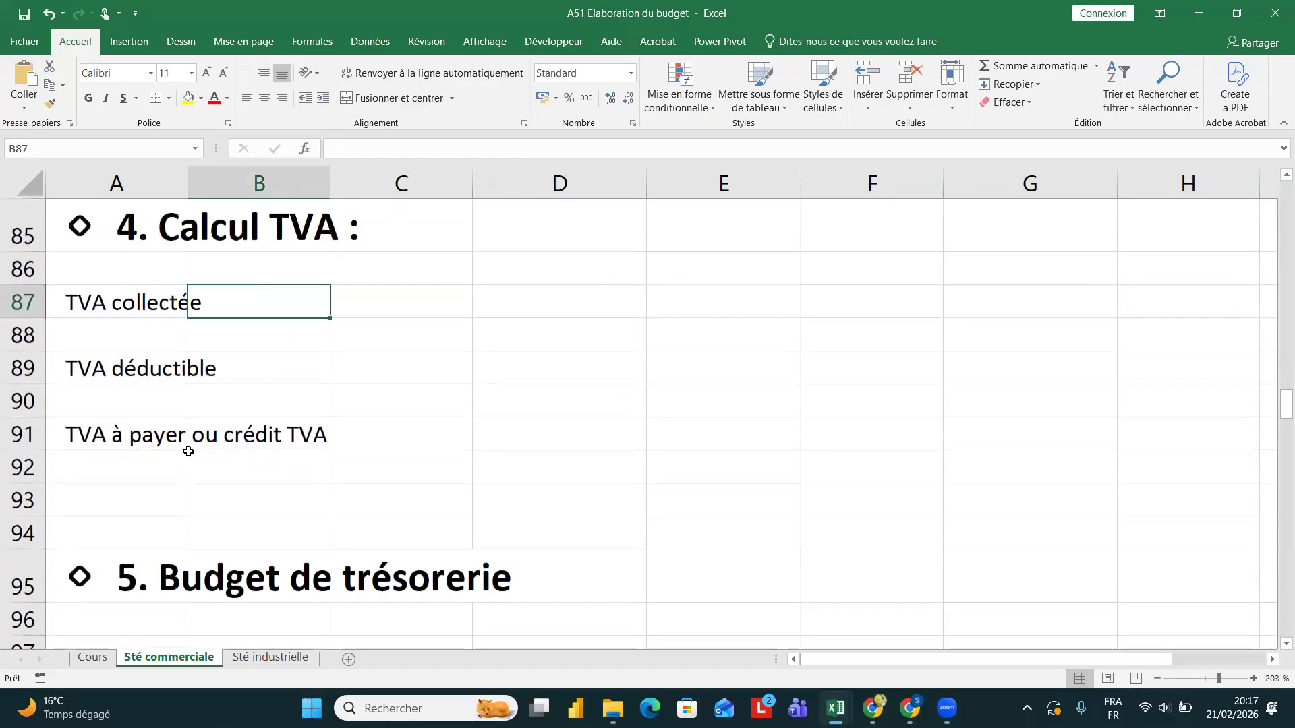
pyautogui.click(130, 369)
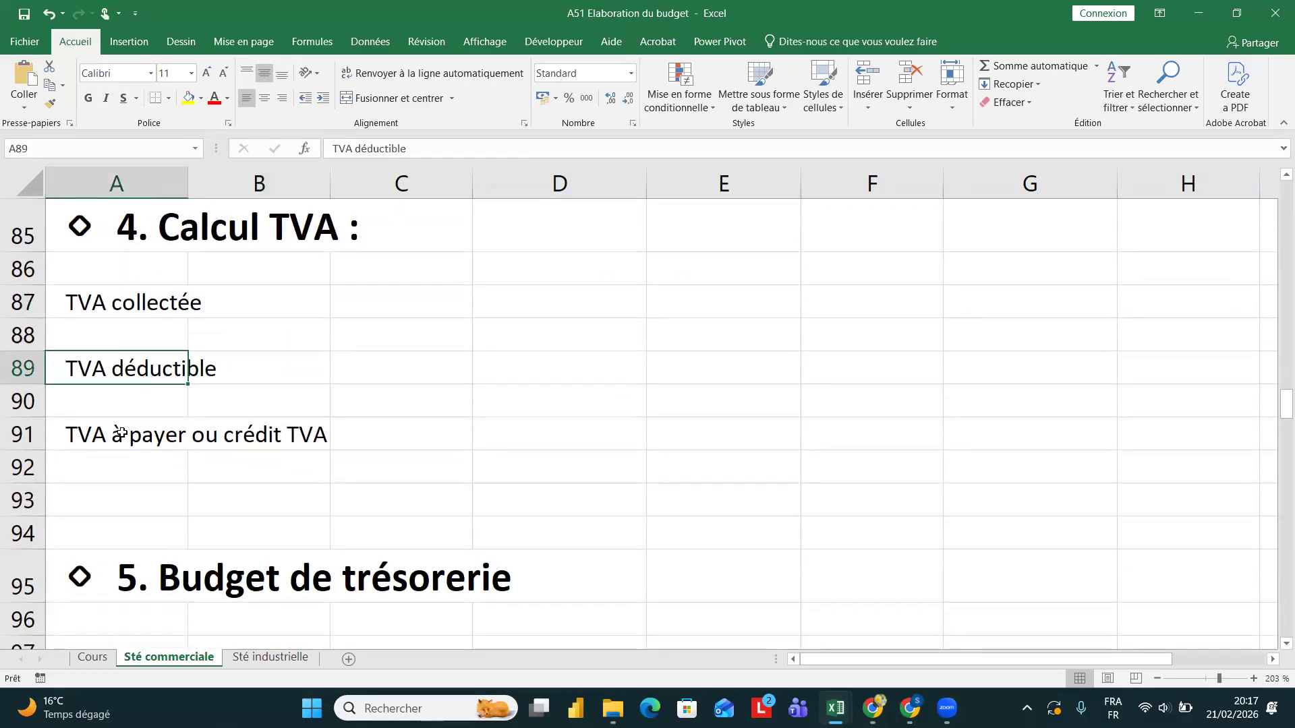
pyautogui.click(119, 433)
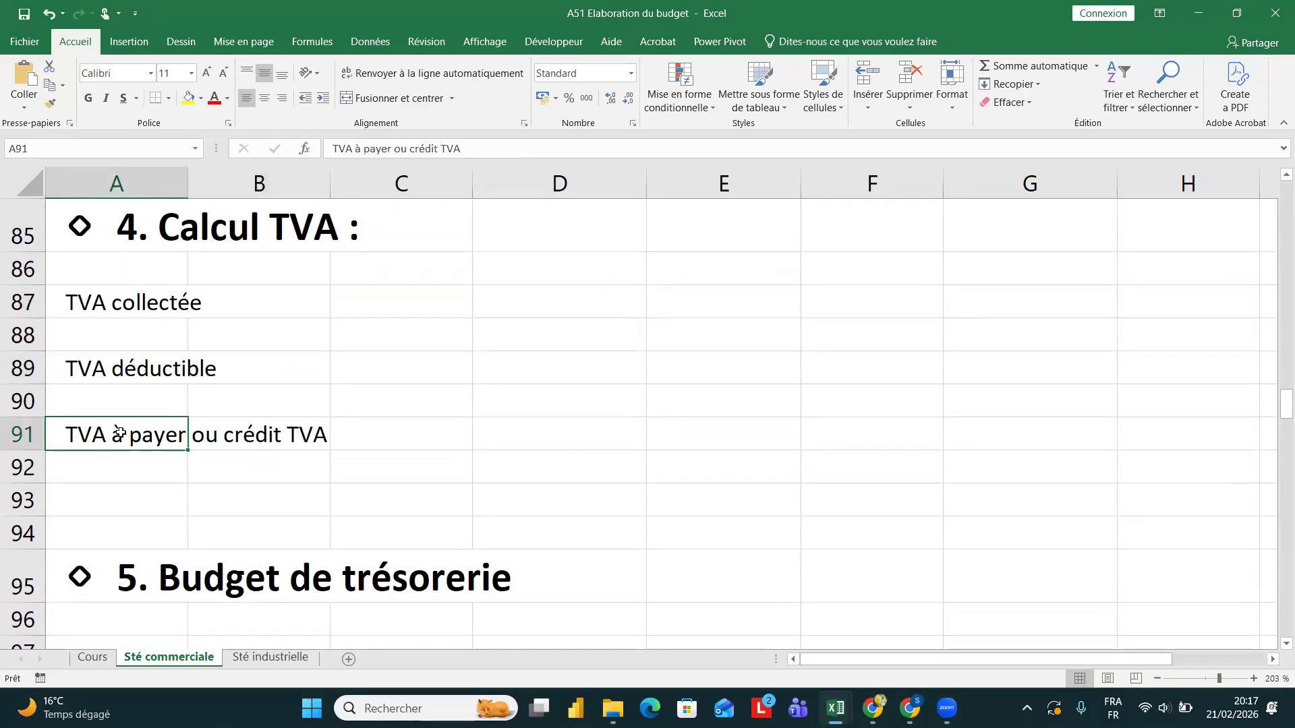
pyautogui.scroll(-3, 119, 434)
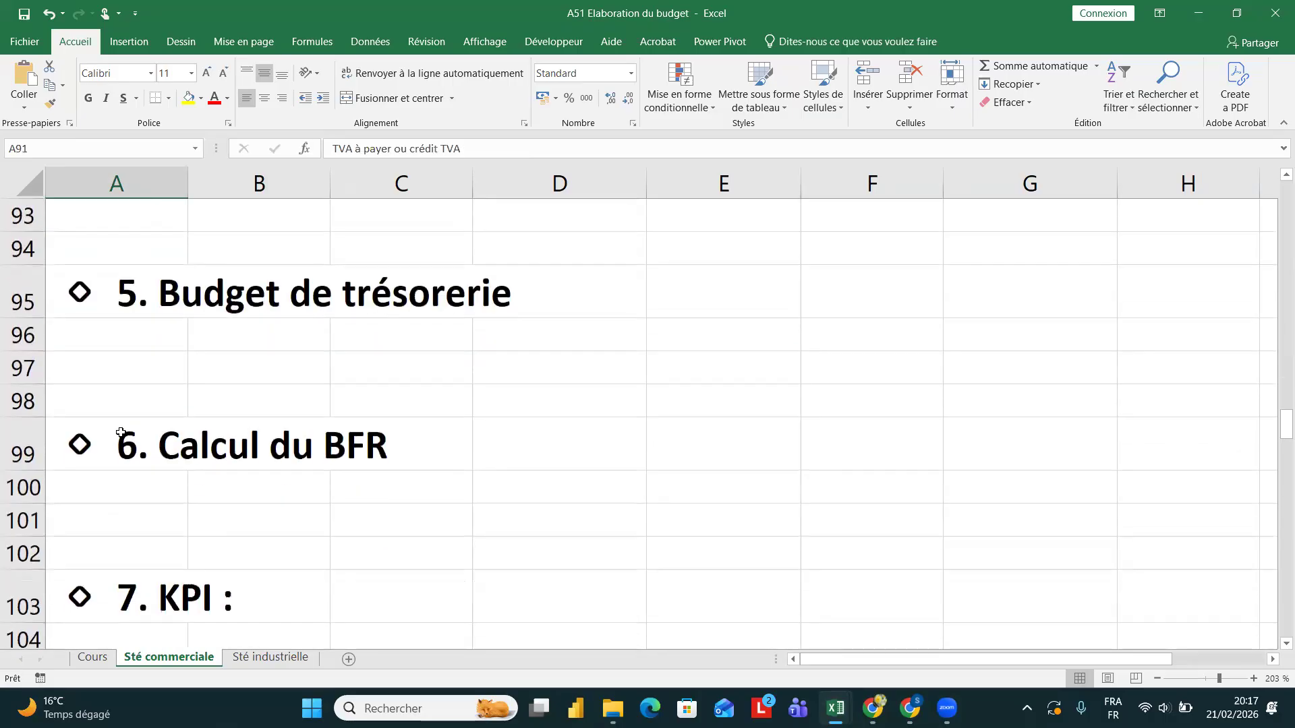
pyautogui.click(132, 277)
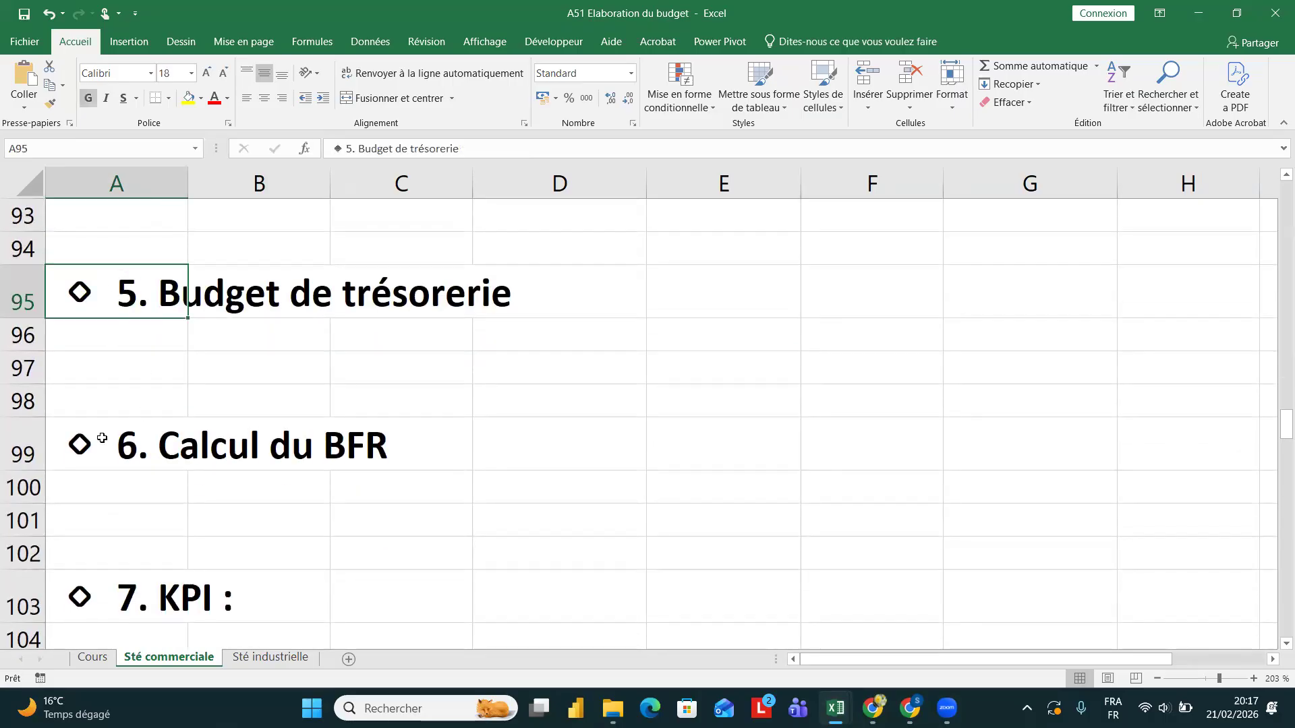
# - Clear the CA HT and CA TTC values for Janvier to Mars (D120:E122) in the correction's Budget des ventes table
pyautogui.scroll(-6, 101, 438)
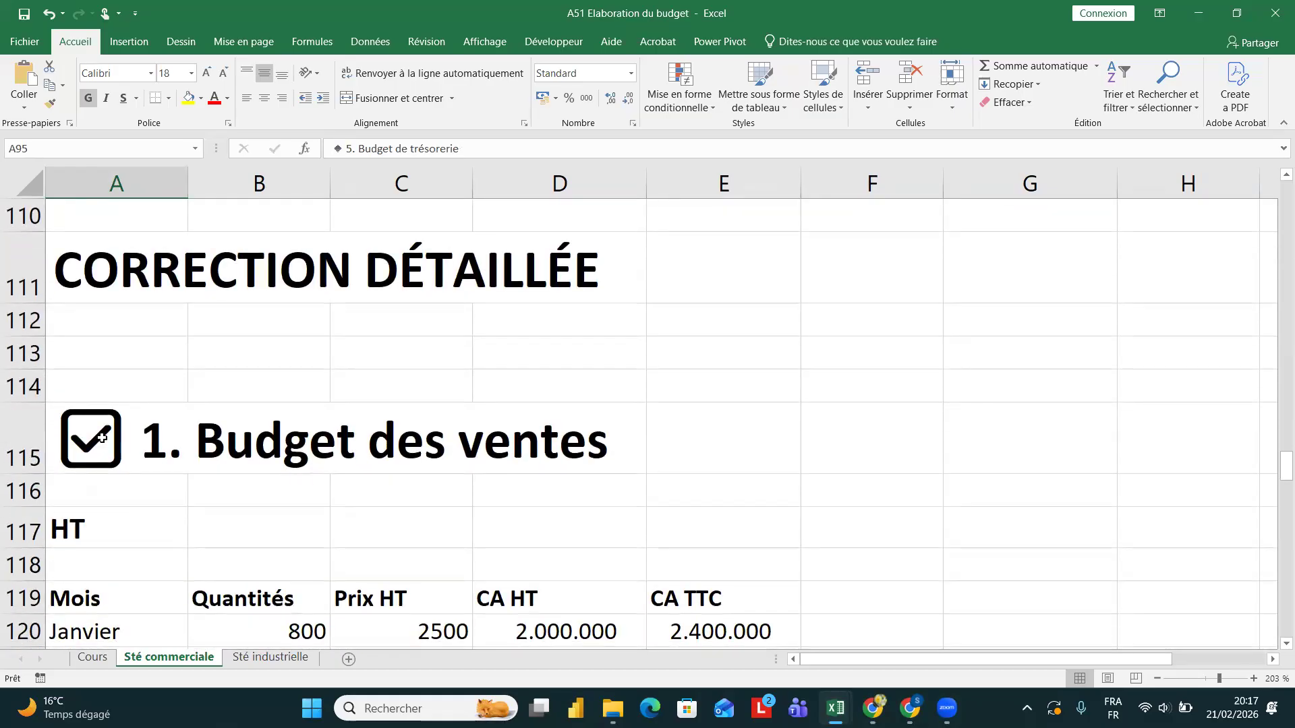
pyautogui.scroll(-1, 102, 438)
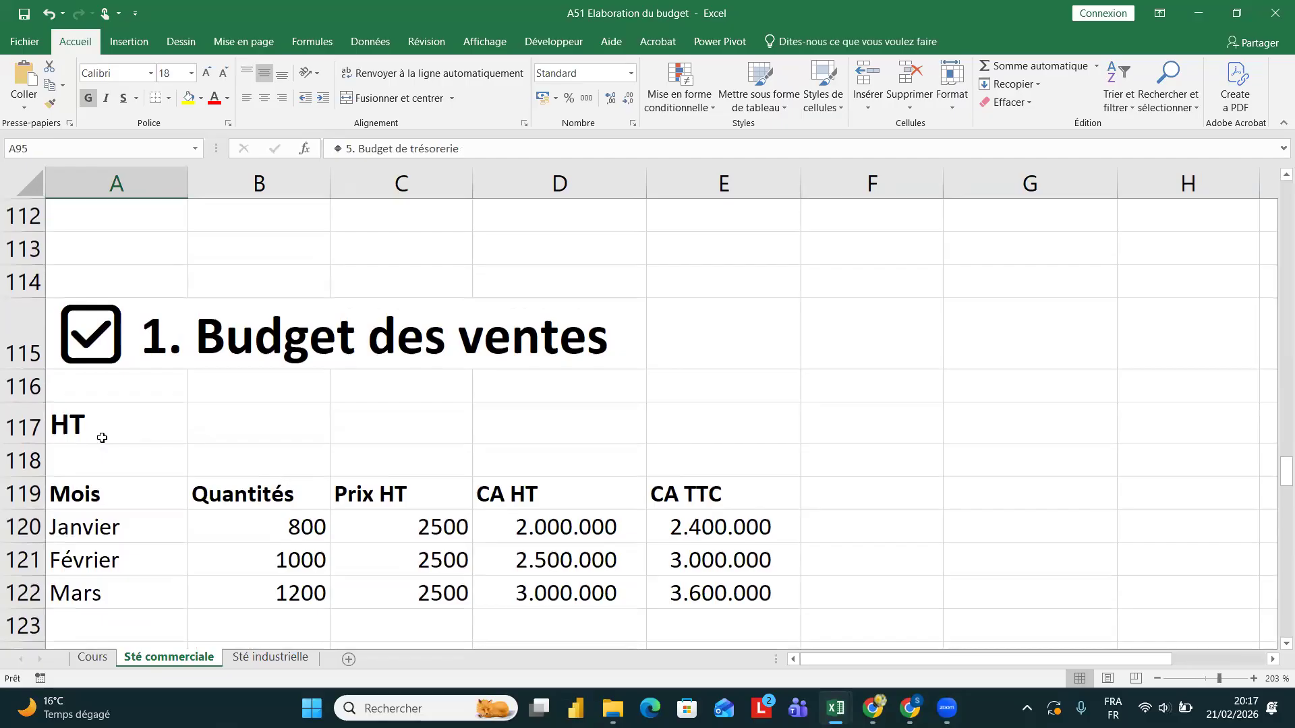
pyautogui.scroll(-2, 101, 438)
pyautogui.moveTo(732, 493); pyautogui.dragTo(565, 439)
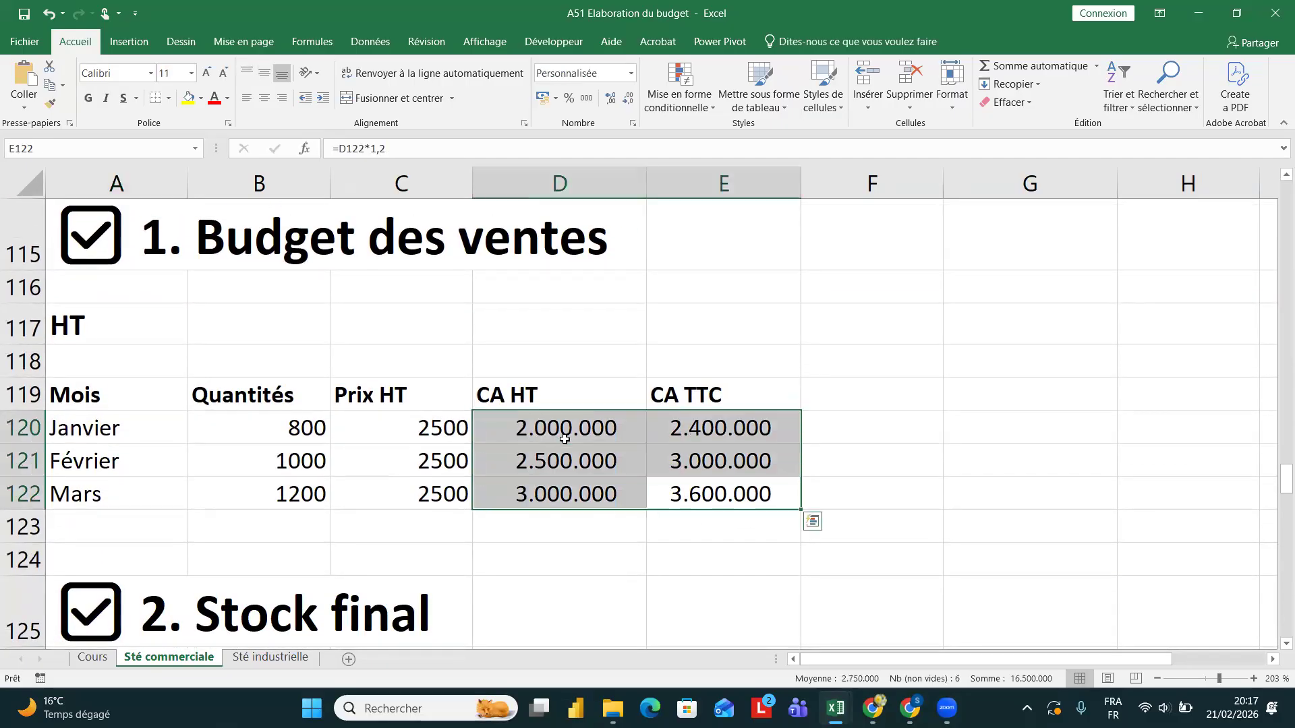
pyautogui.press('Delete')
pyautogui.click(251, 427)
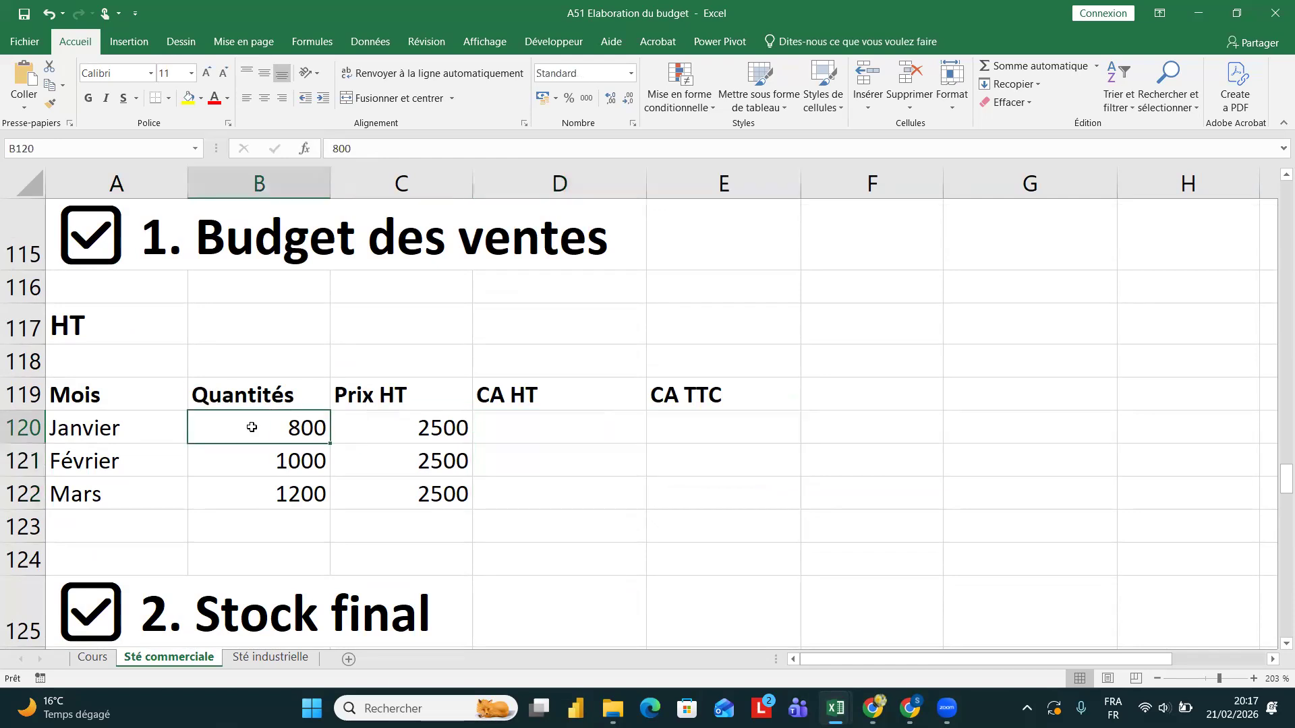
pyautogui.click(383, 429)
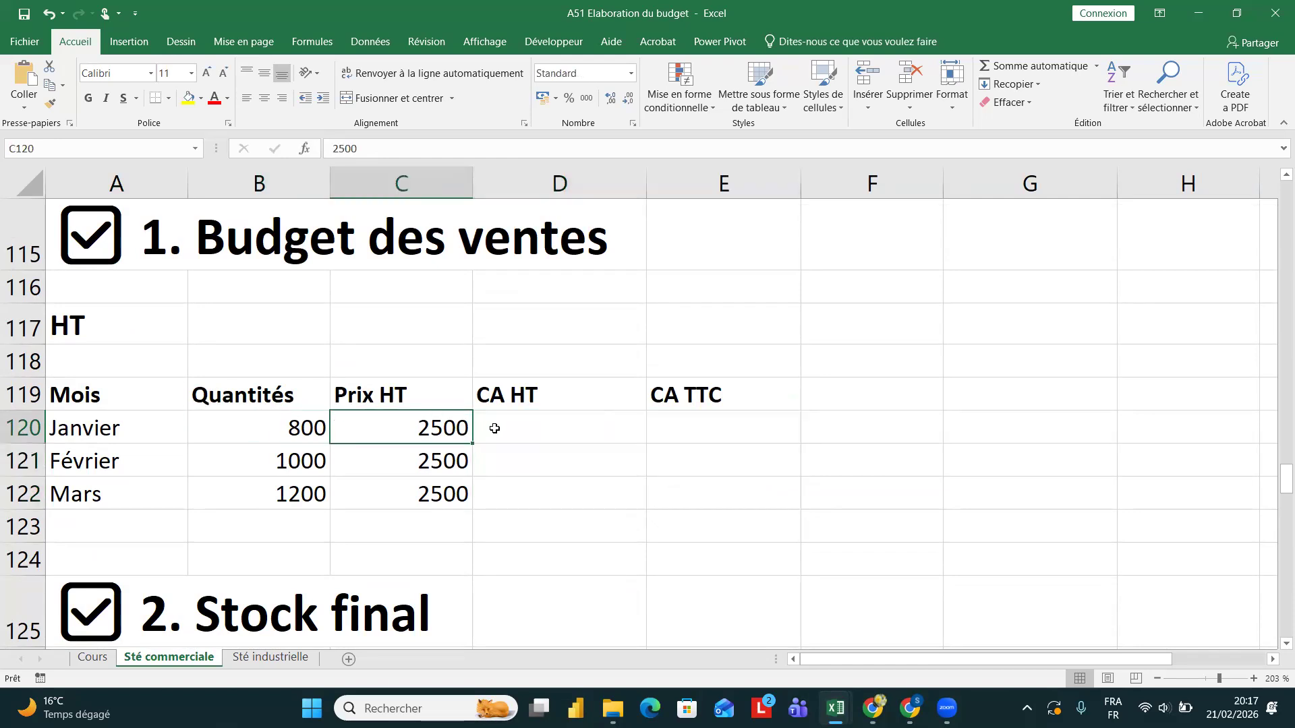
pyautogui.click(494, 429)
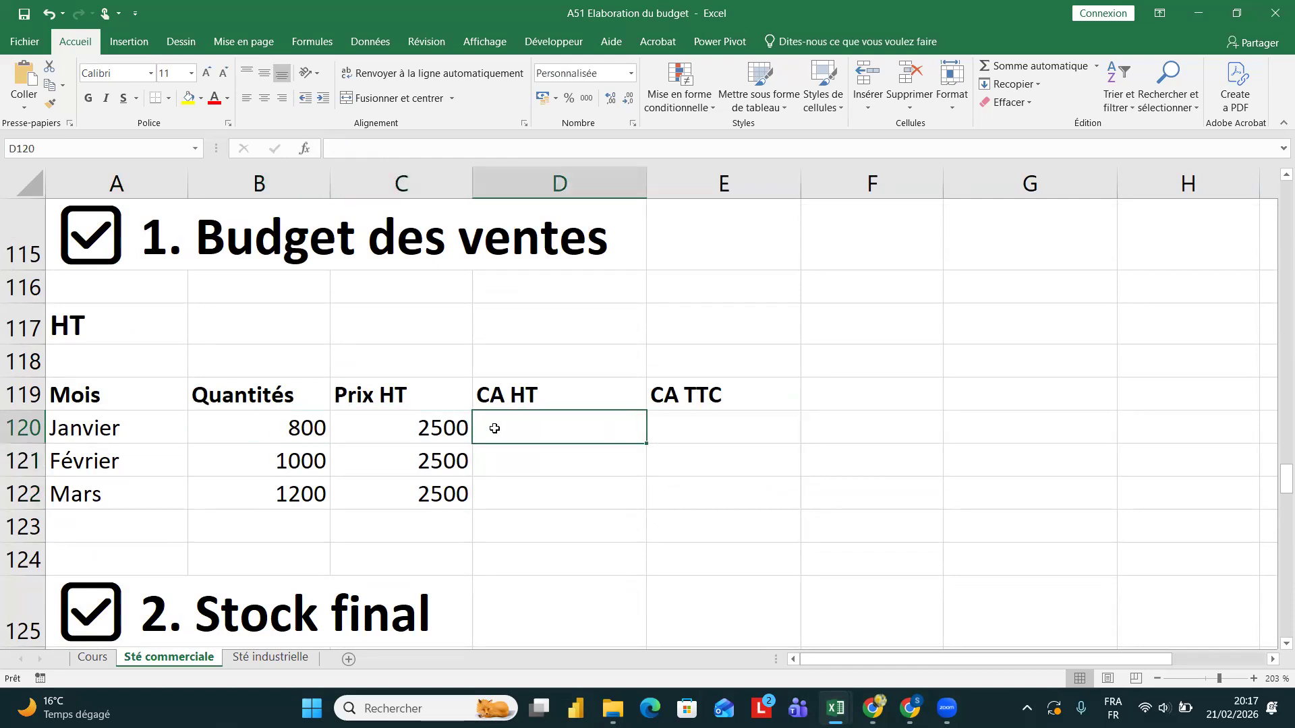
# - Replace the HT heading in A117, above the Budget des ventes table, with "CA HT et CA TTC"
pyautogui.click(68, 332)
pyautogui.click(361, 154)
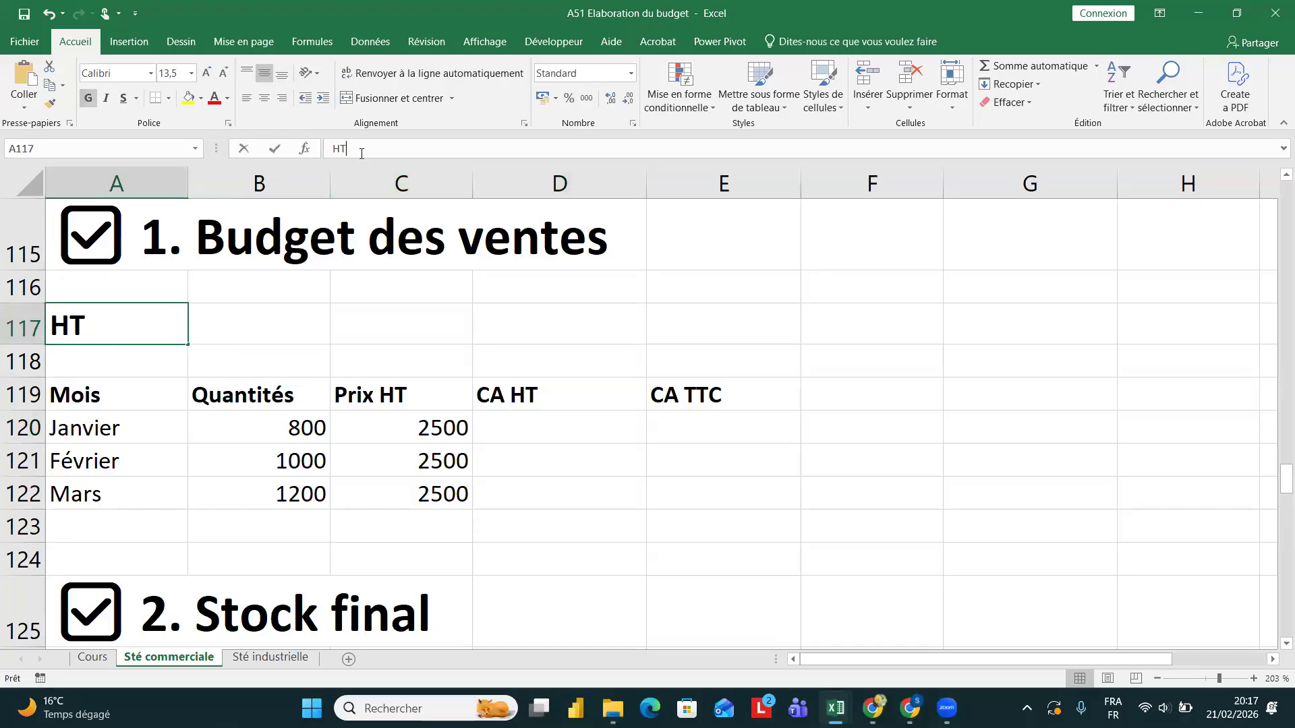
pyautogui.press('BackSpace')
pyautogui.press('BackSpace')
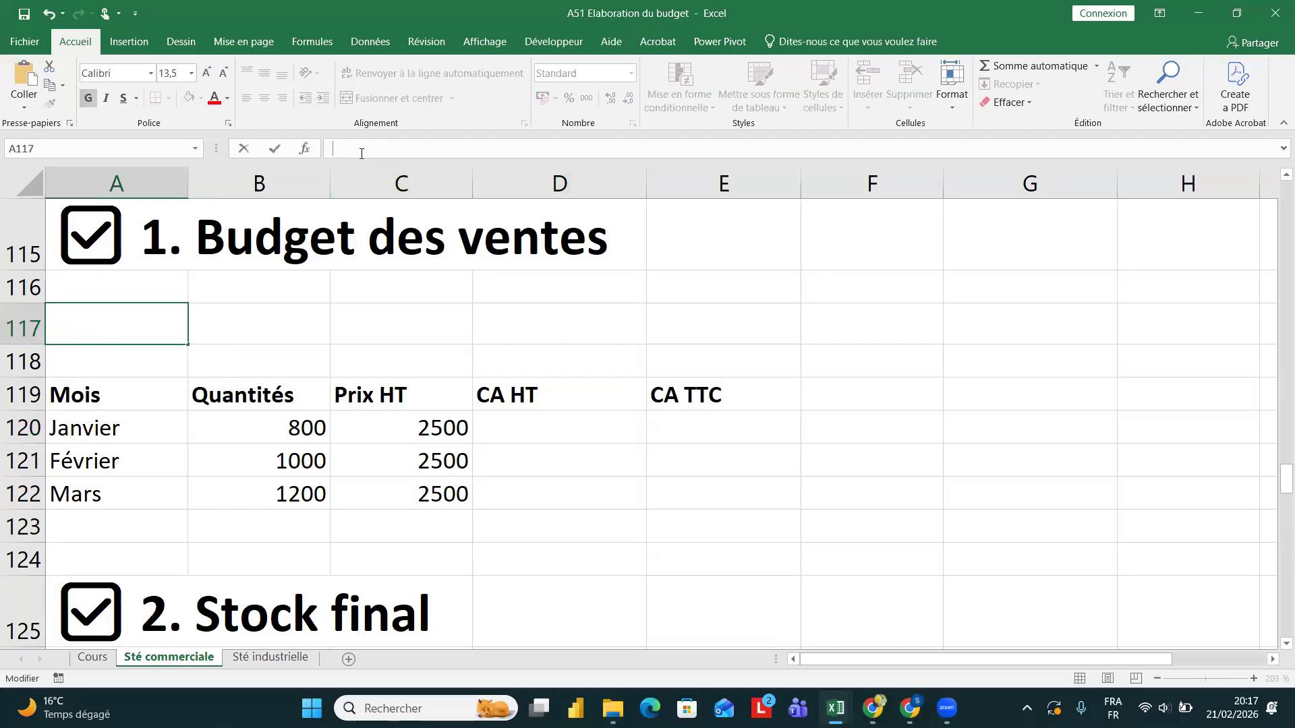
pyautogui.press('capslock')
pyautogui.write('CA HT')
pyautogui.press('capslock')
pyautogui.press('capslock')
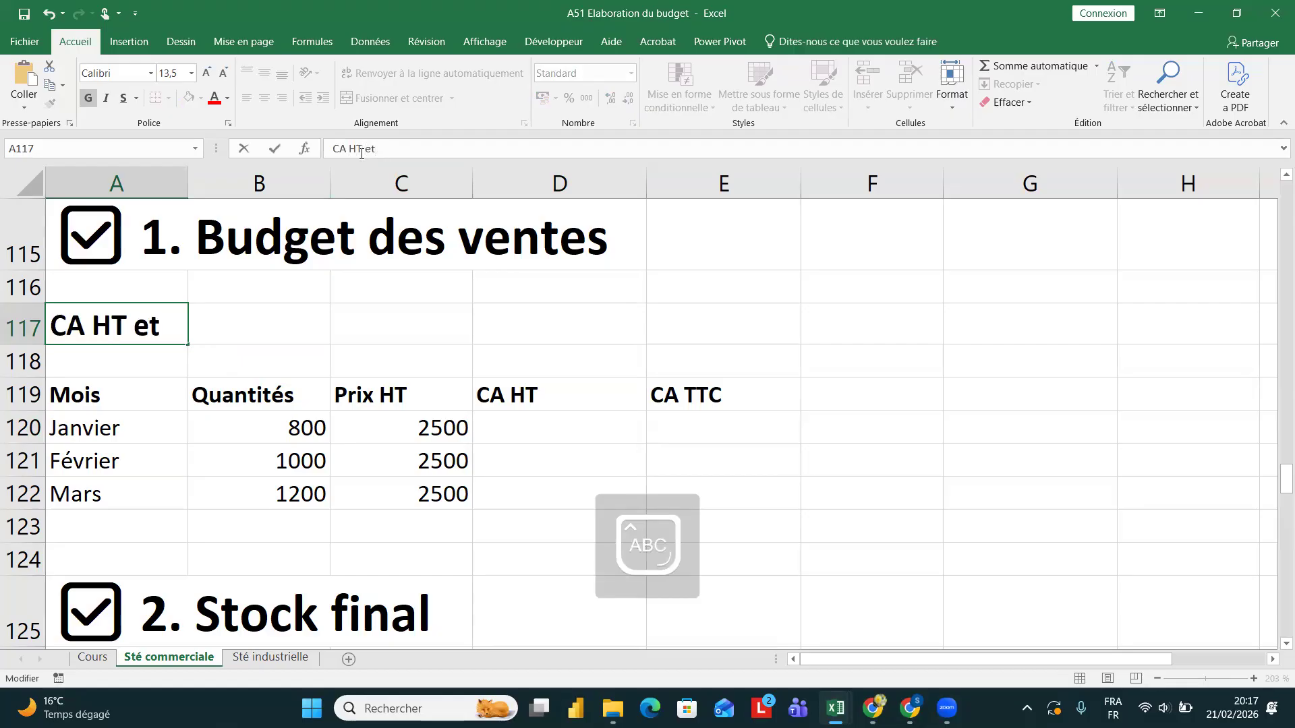
pyautogui.write('CA TTC')
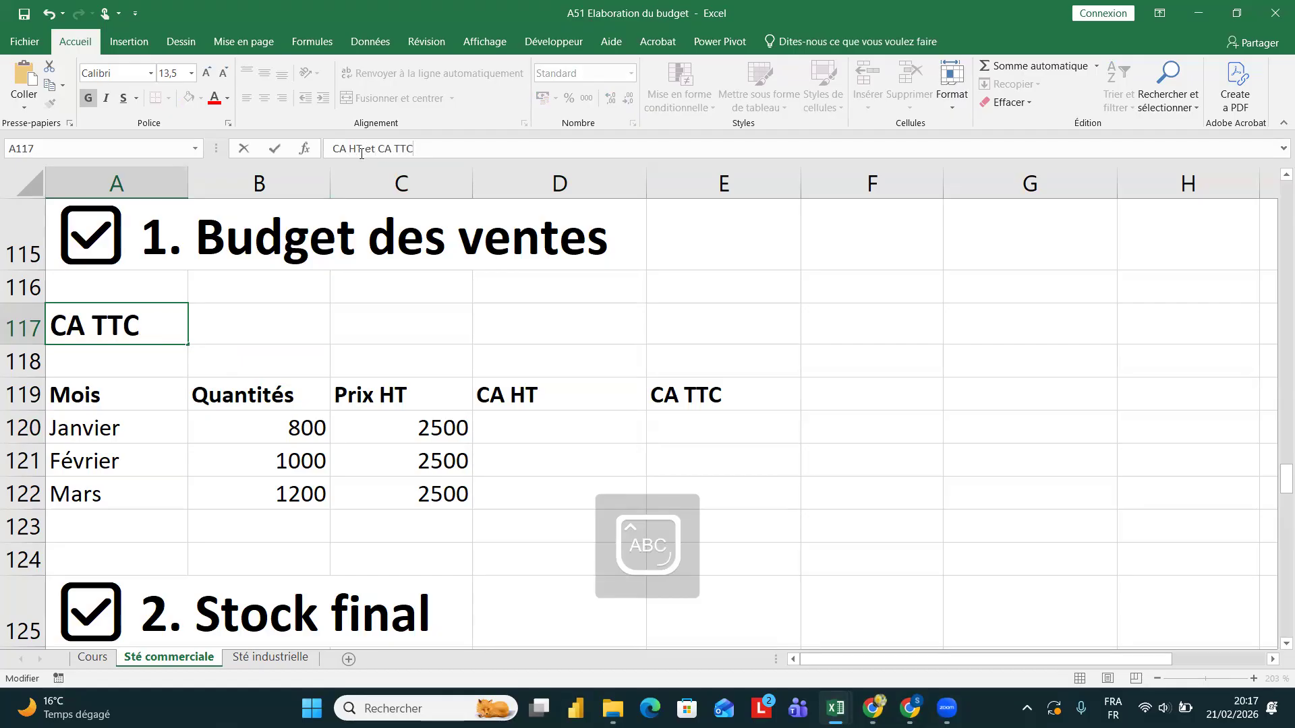
pyautogui.press('Return')
# - Calculate CA HT for Janvier to Mars in D120:D122 as quantity times Prix HT, starting with =B120*C120
pyautogui.click(521, 434)
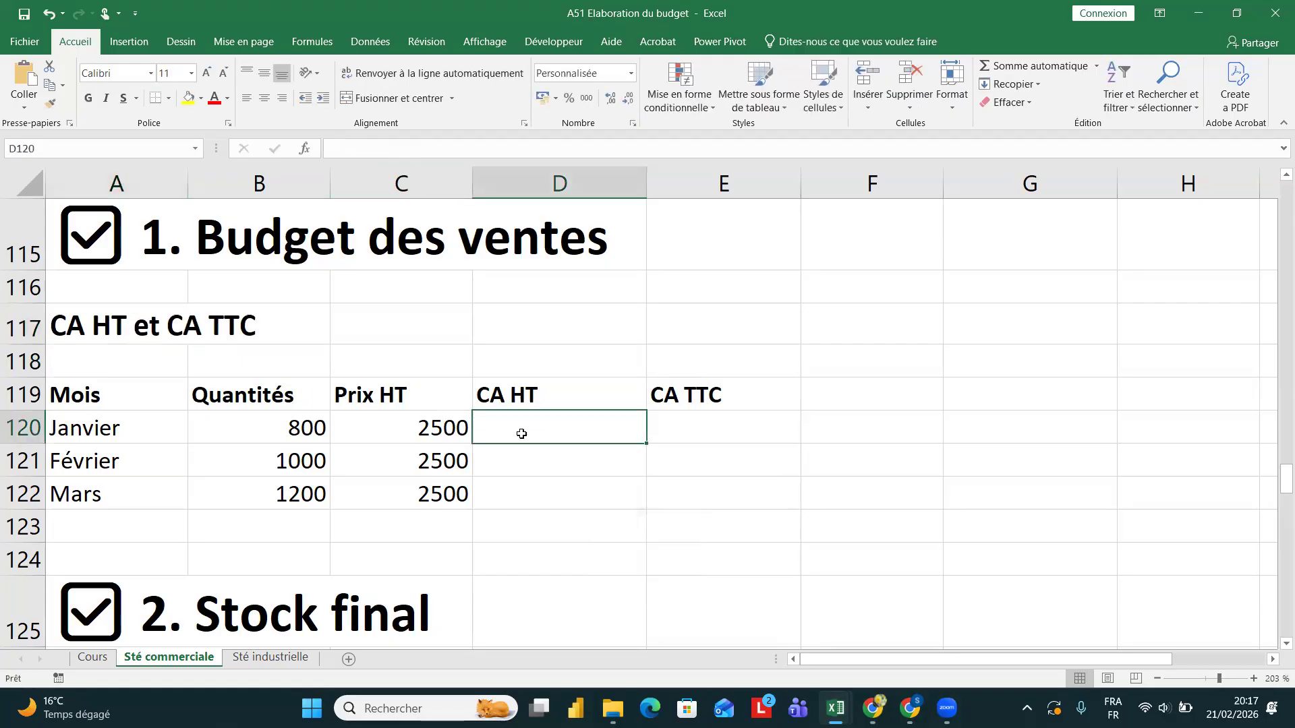
pyautogui.write('=')
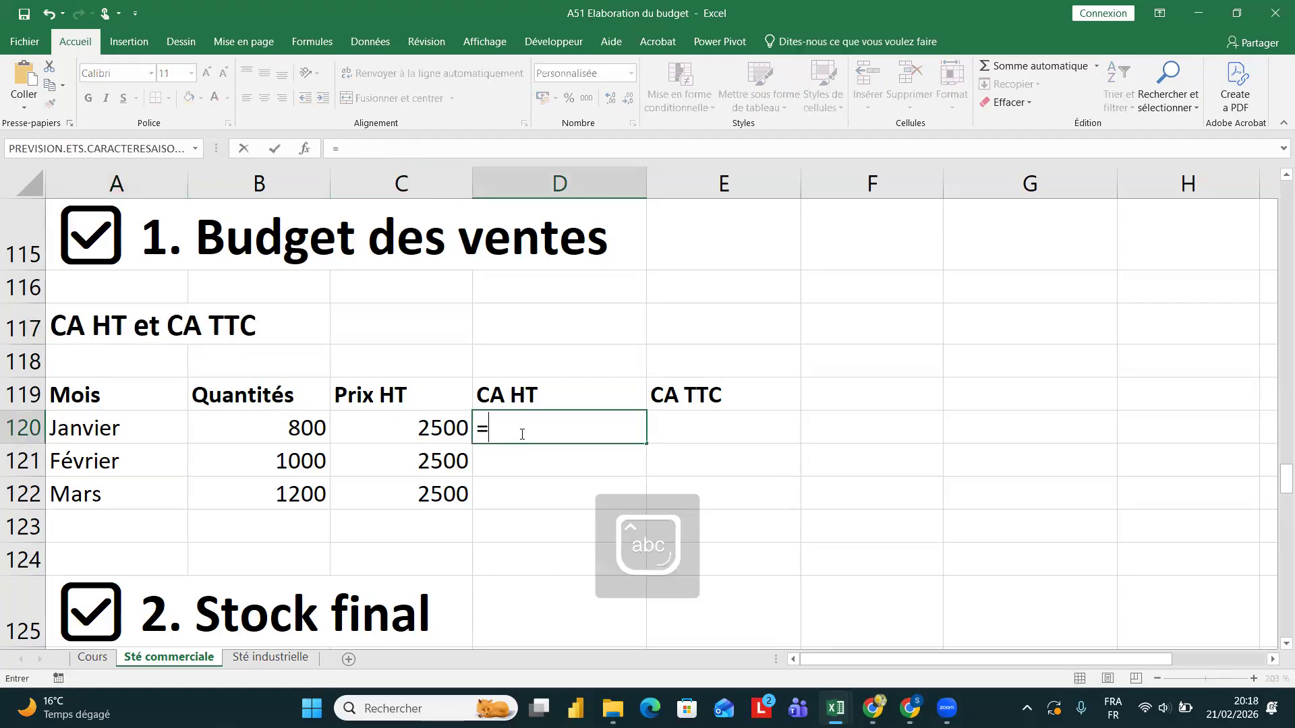
pyautogui.click(307, 437)
pyautogui.write('*')
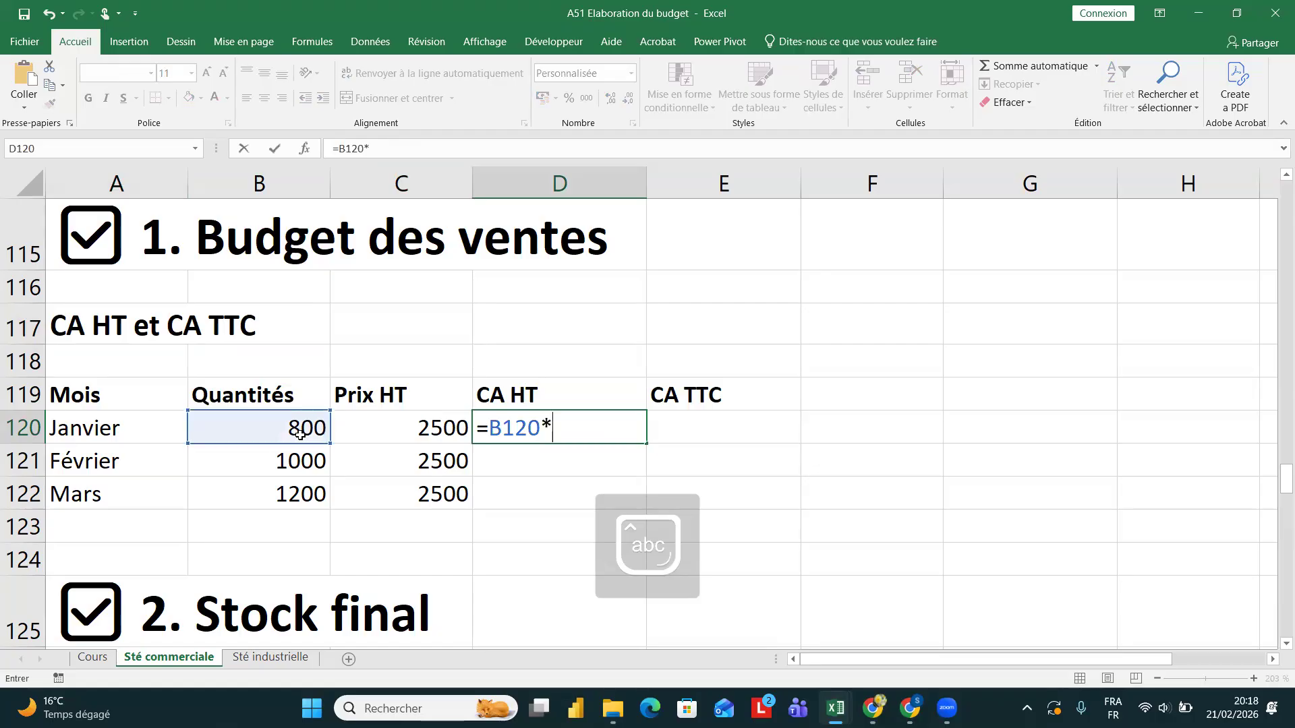
pyautogui.click(390, 423)
pyautogui.press('Return')
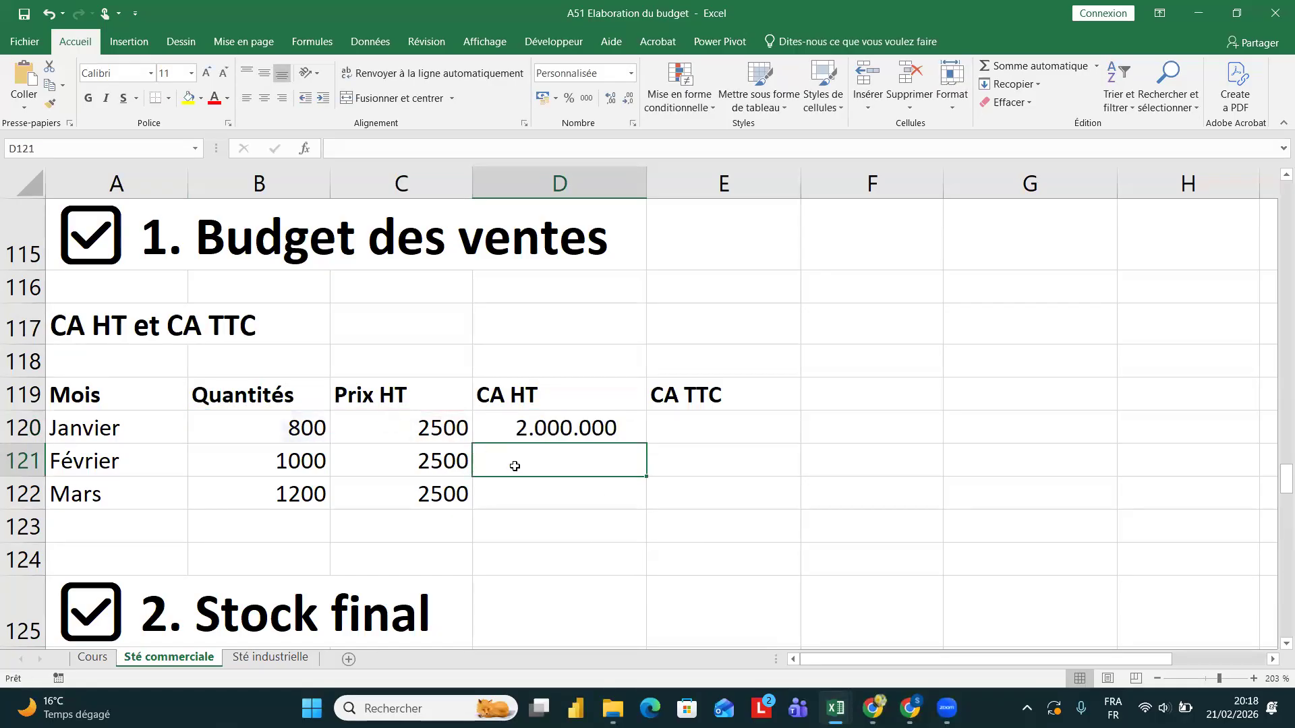
pyautogui.click(587, 429)
pyautogui.moveTo(642, 445); pyautogui.dragTo(644, 507)
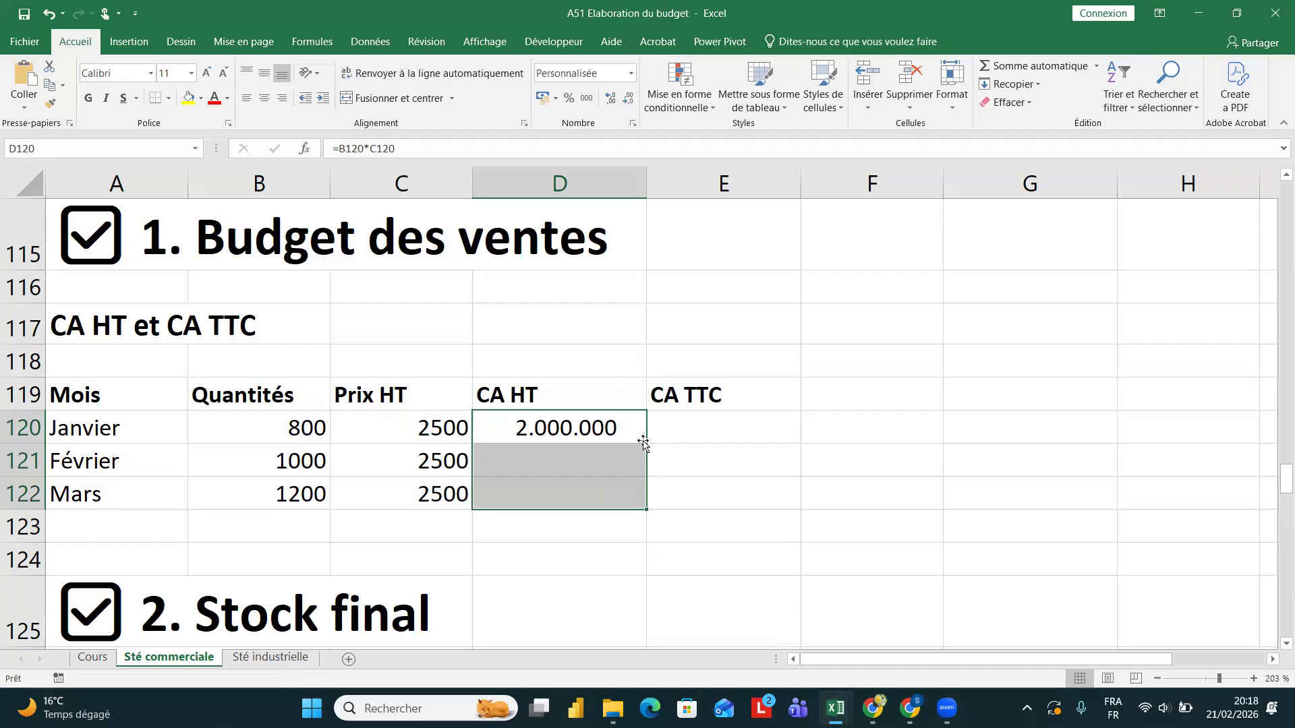
# - Calculate CA TTC for Janvier to Mars in E120:E122 with 20% VAT, starting with =D120*(1+20%)
pyautogui.click(684, 433)
pyautogui.write('=')
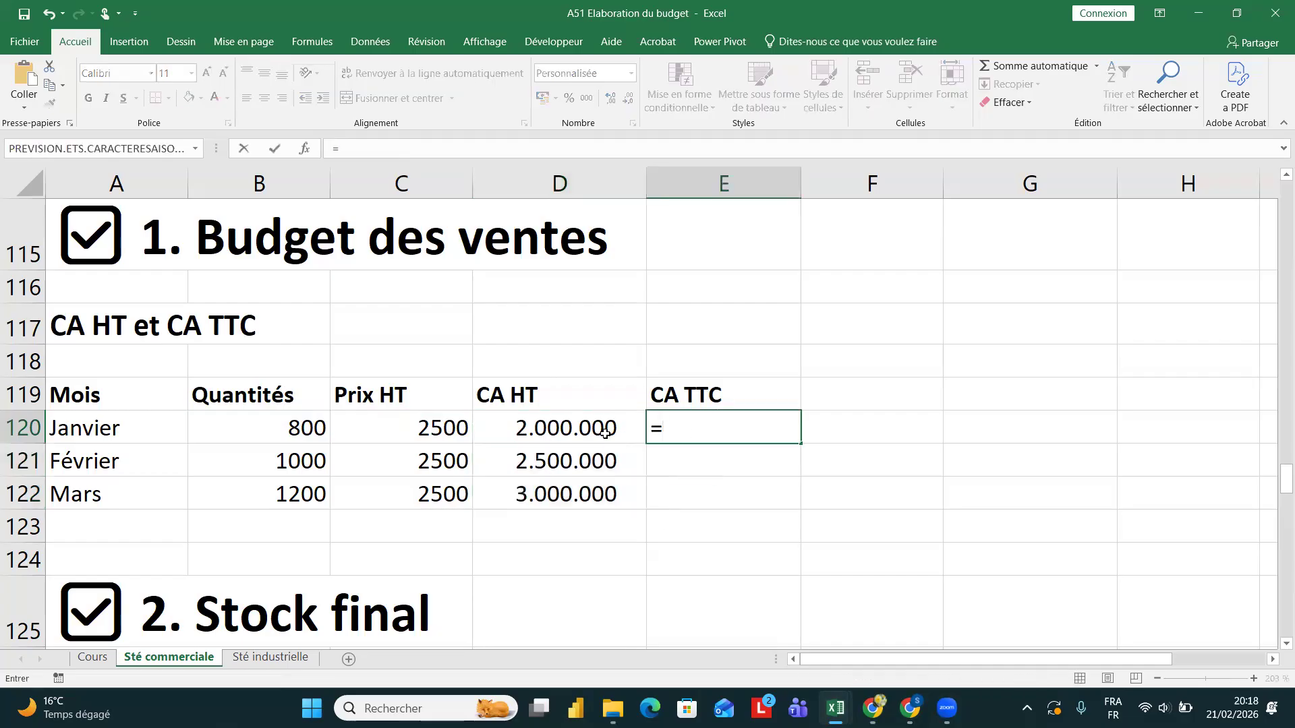
pyautogui.click(584, 429)
pyautogui.write('*(')
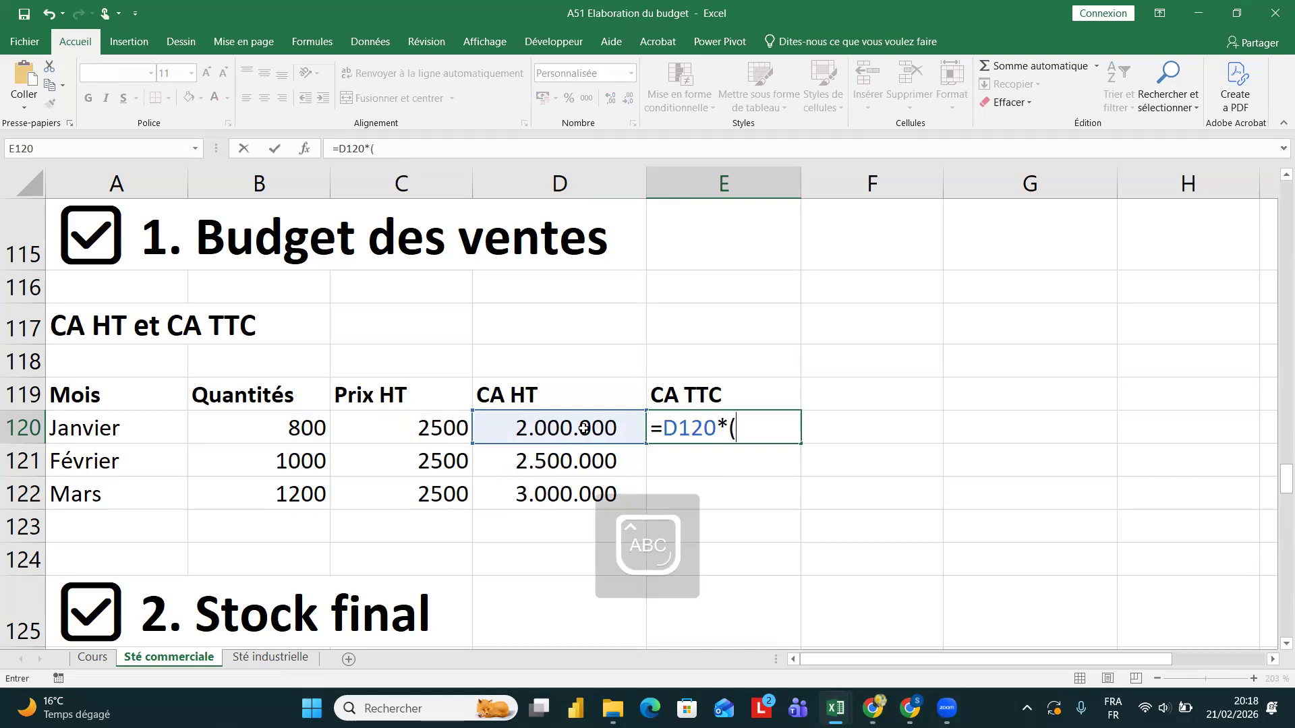
pyautogui.write('1+20%)')
pyautogui.press('Return')
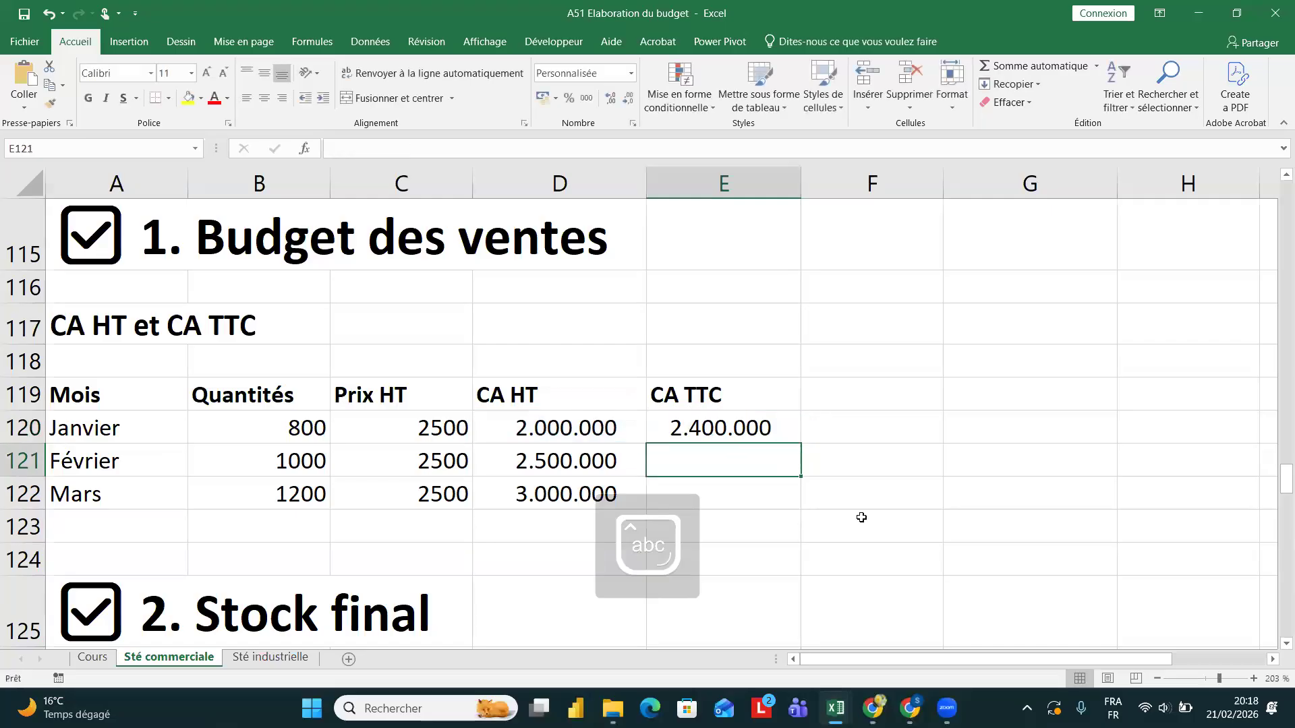
pyautogui.click(776, 418)
pyautogui.moveTo(802, 444); pyautogui.dragTo(804, 504)
pyautogui.click(757, 492)
# - Clear the Février and Mars SI Stock values (B132:B133) in the Stock final section
pyautogui.scroll(-2, 755, 493)
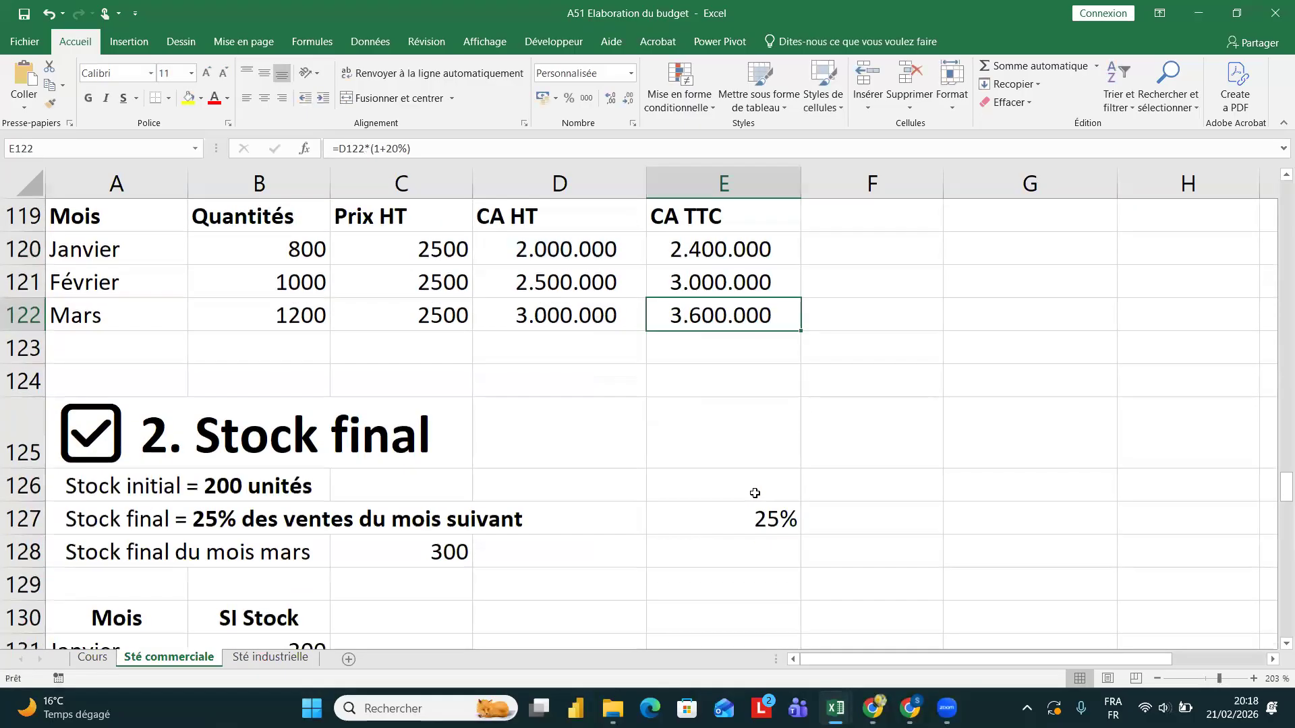
pyautogui.scroll(-2, 755, 492)
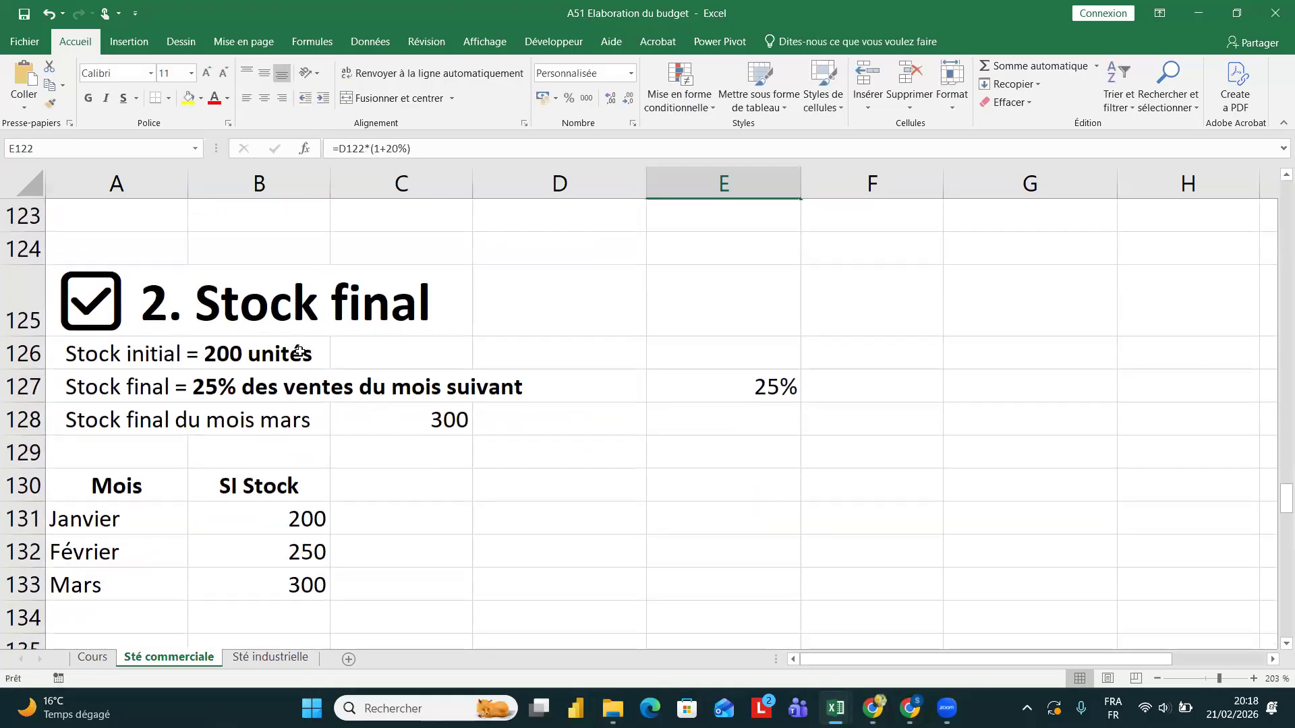
pyautogui.click(275, 356)
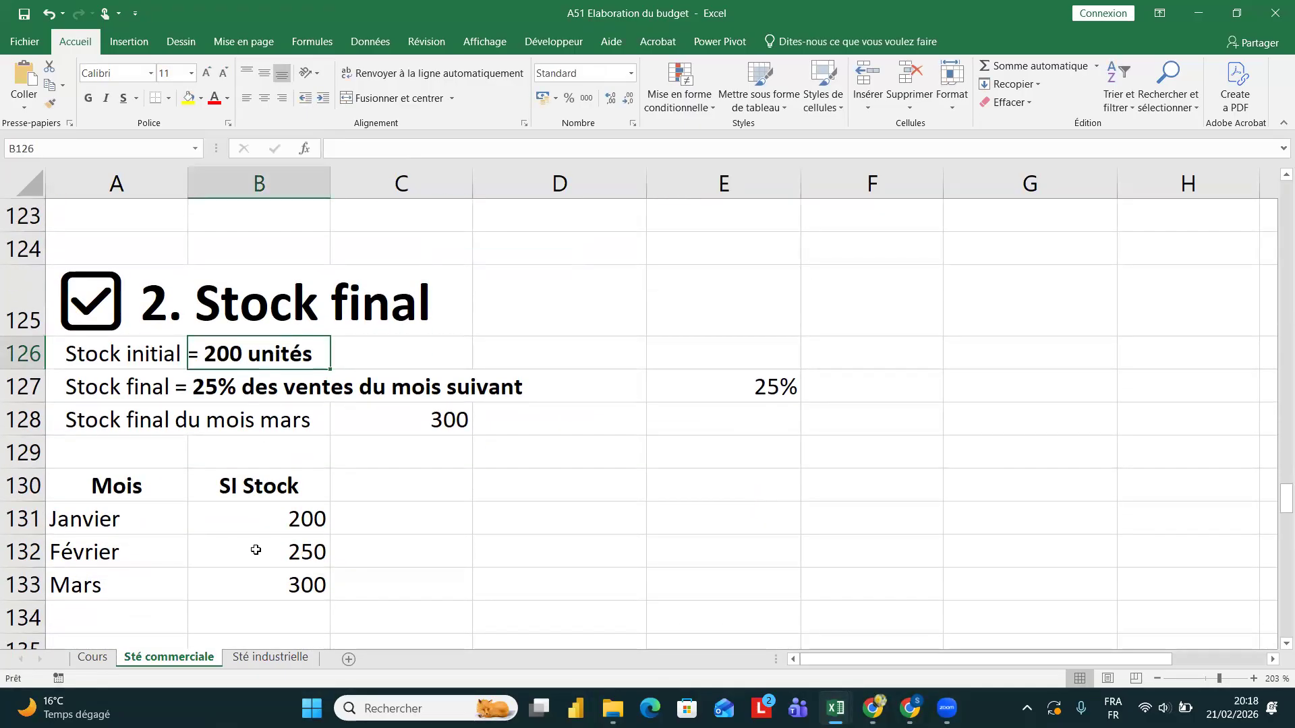
pyautogui.click(263, 515)
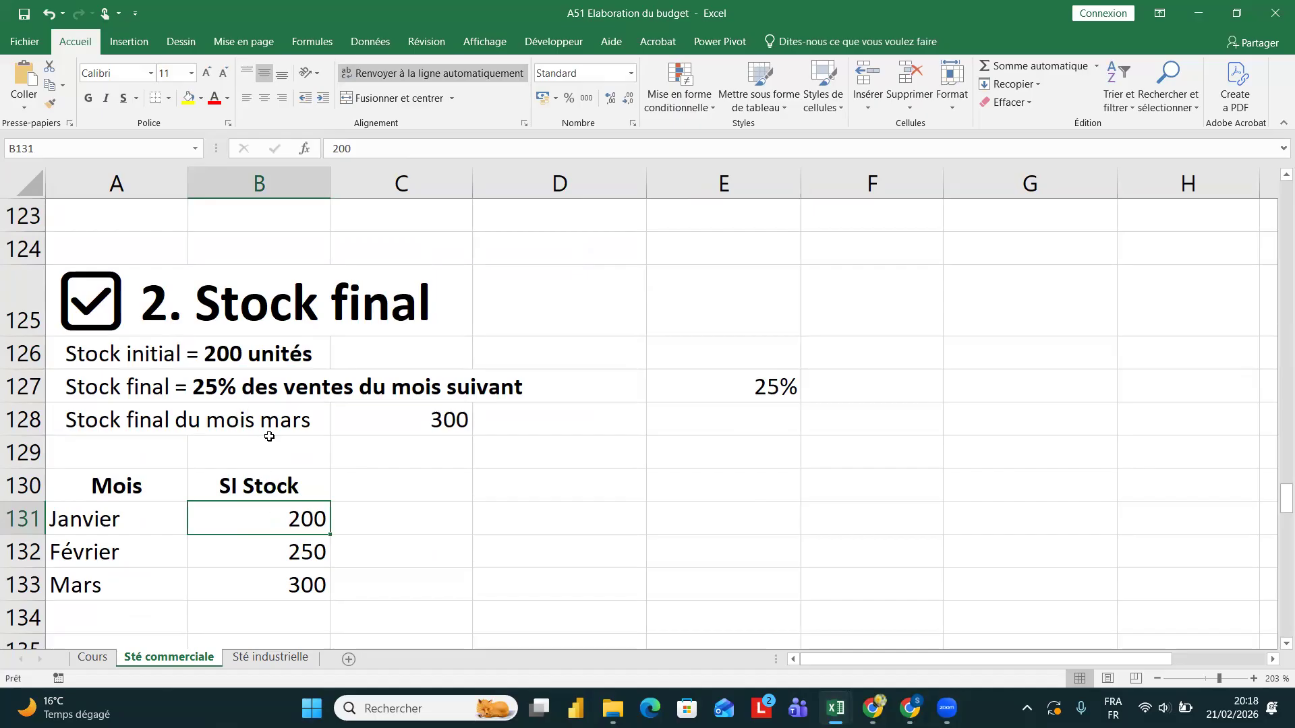
pyautogui.click(296, 554)
pyautogui.moveTo(284, 553); pyautogui.dragTo(287, 594)
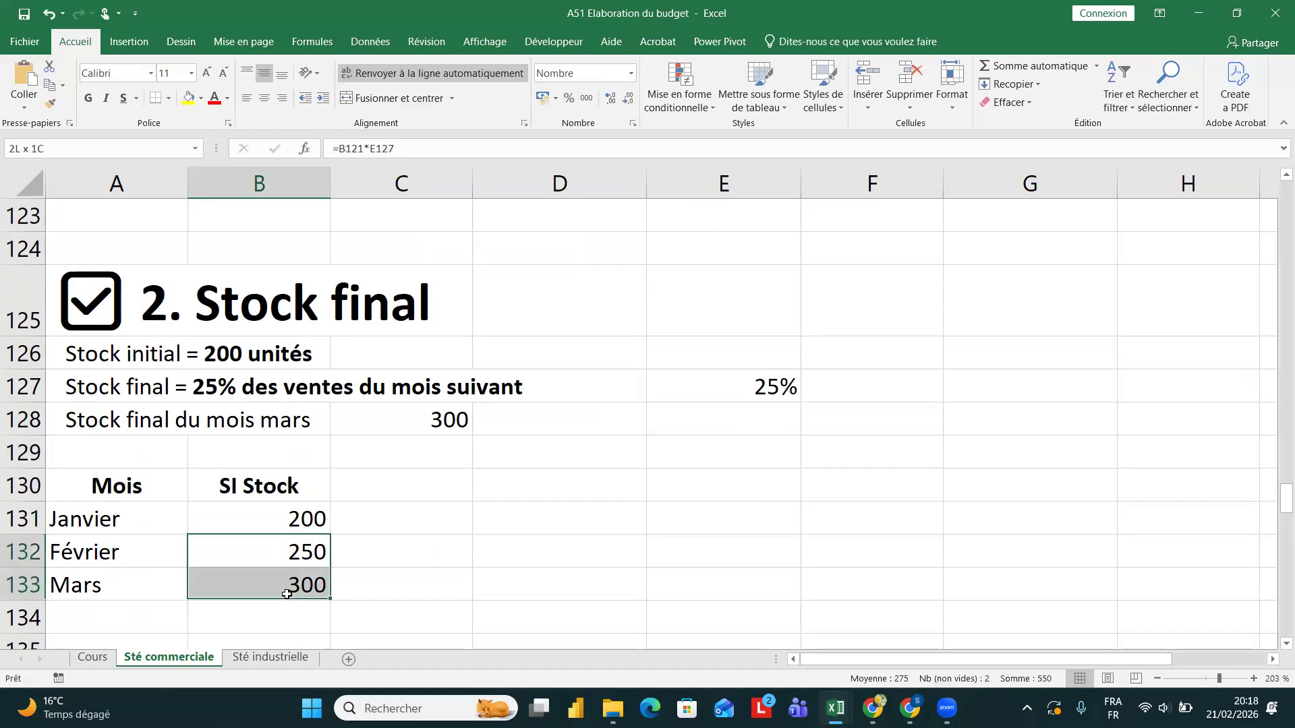
pyautogui.press('Delete')
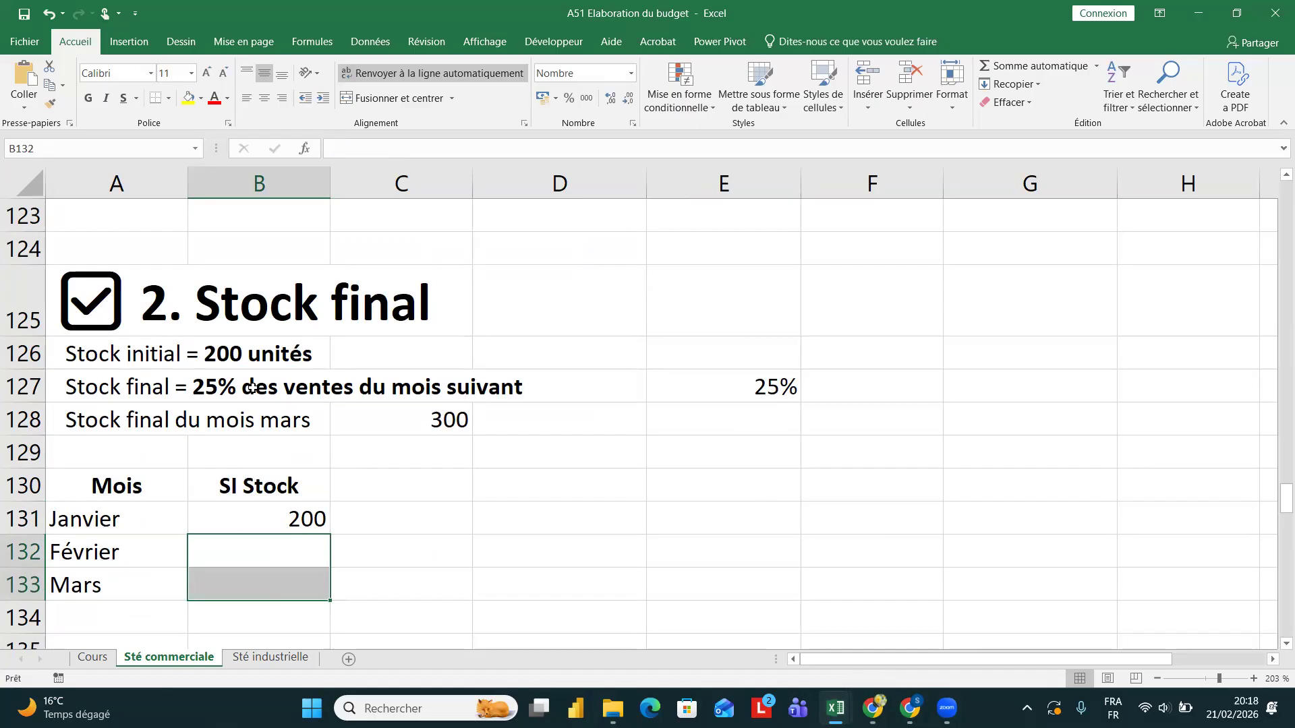
# - Try to build Février's SI Stock formula in B132 from the Février sales quantity in B121
pyautogui.click(213, 390)
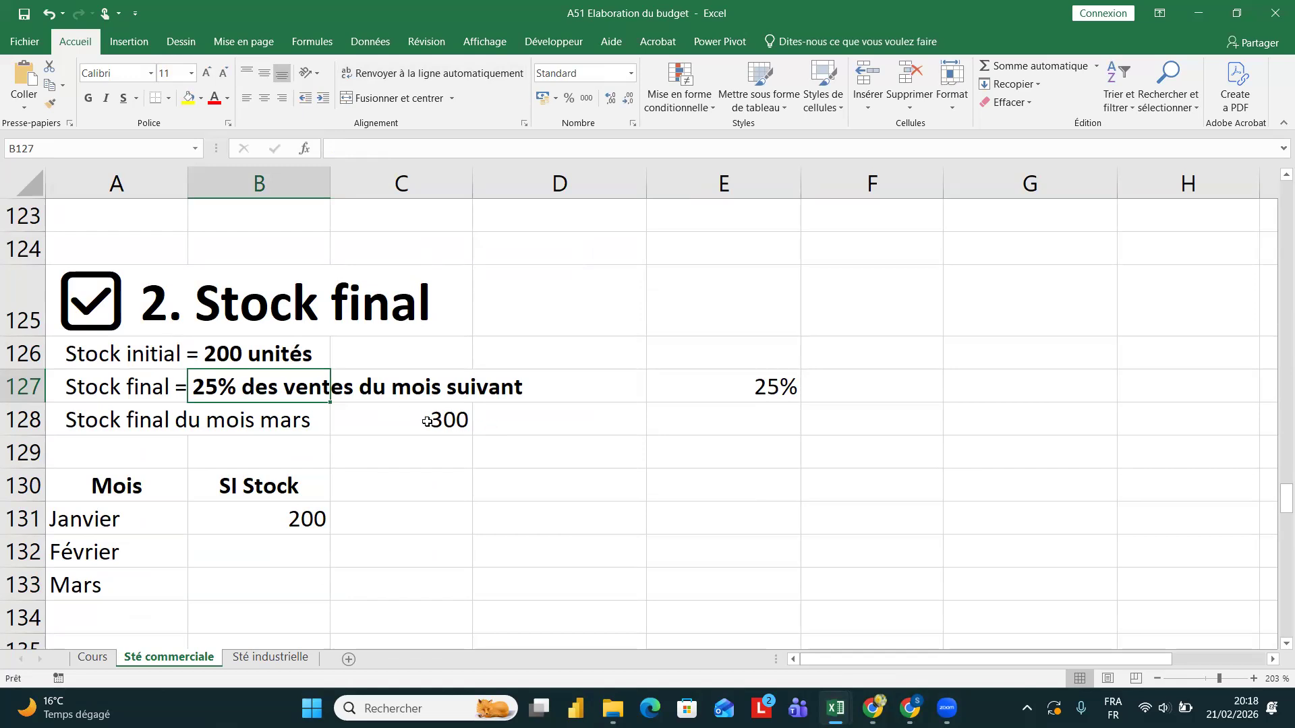
pyautogui.click(393, 439)
pyautogui.click(409, 427)
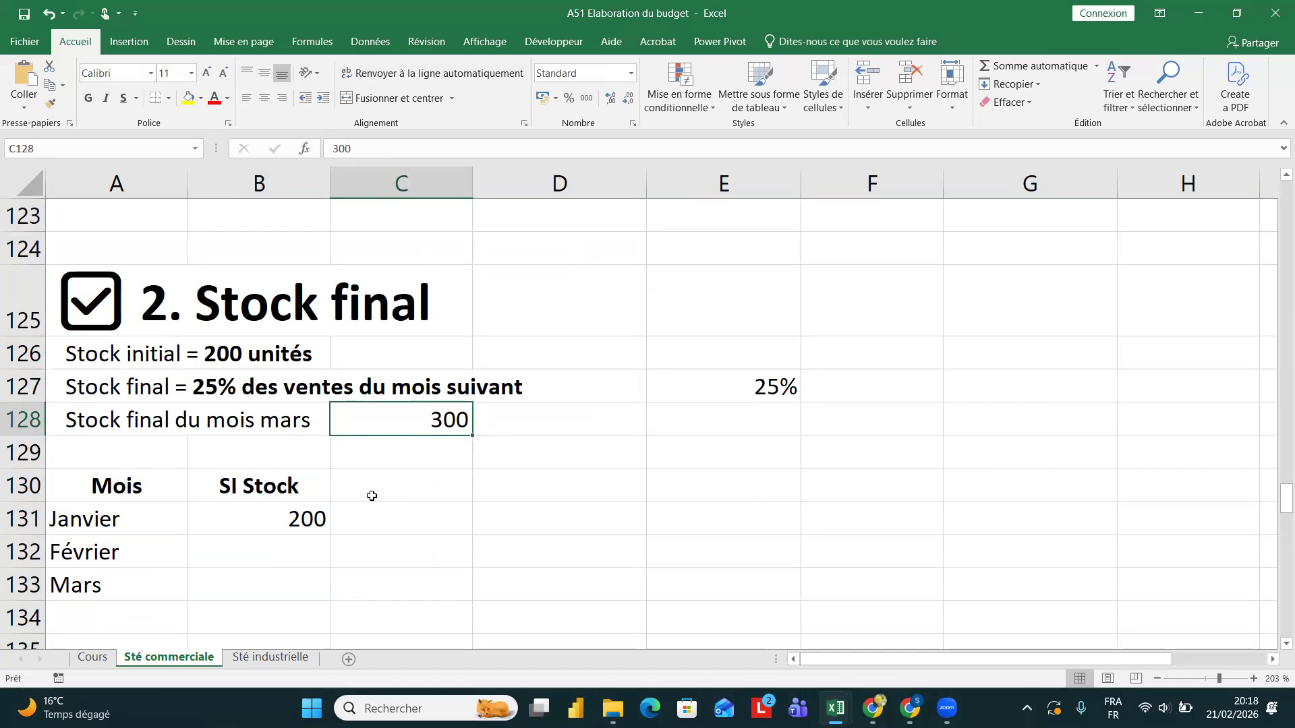
pyautogui.click(279, 547)
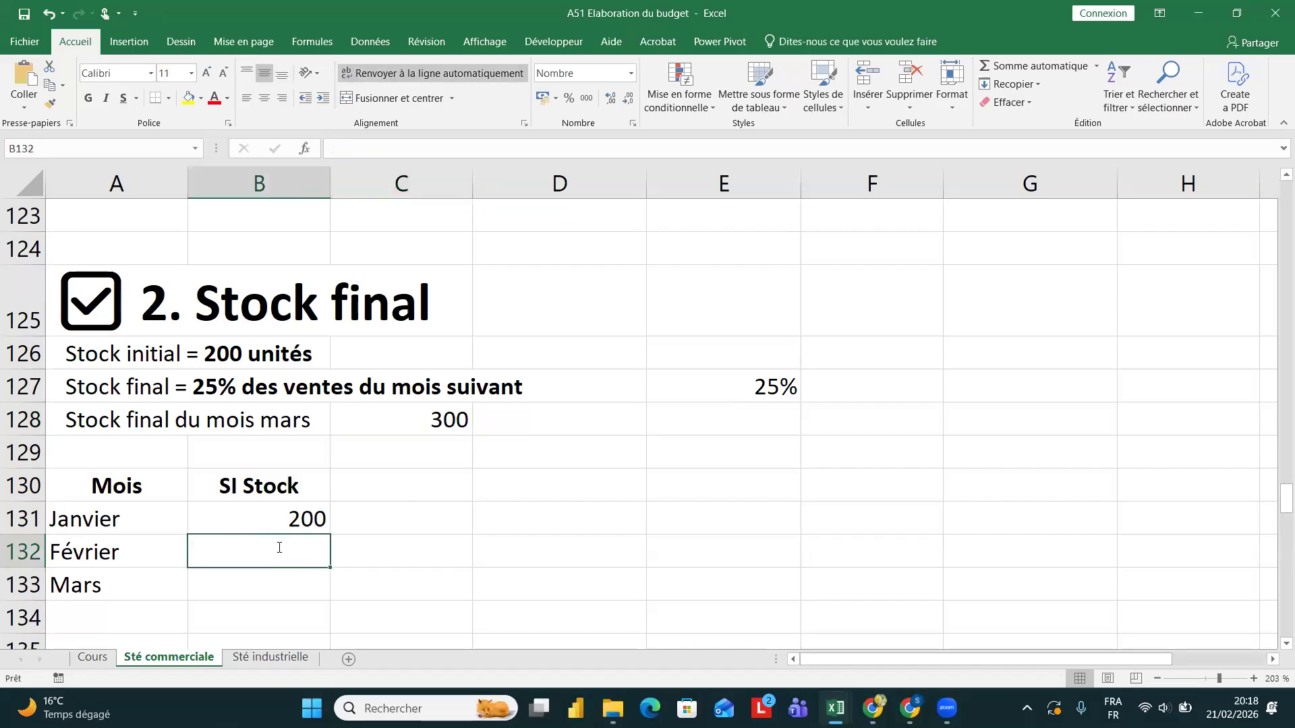
pyautogui.write('=')
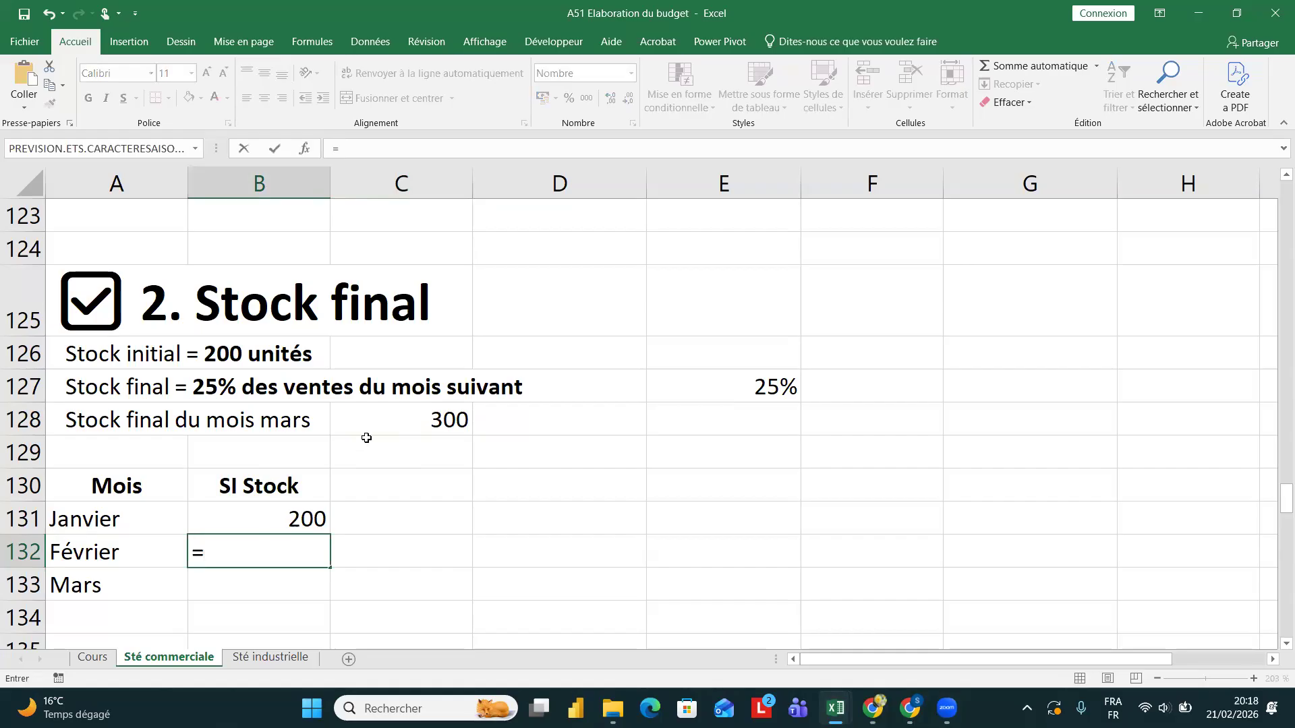
pyautogui.scroll(3, 366, 438)
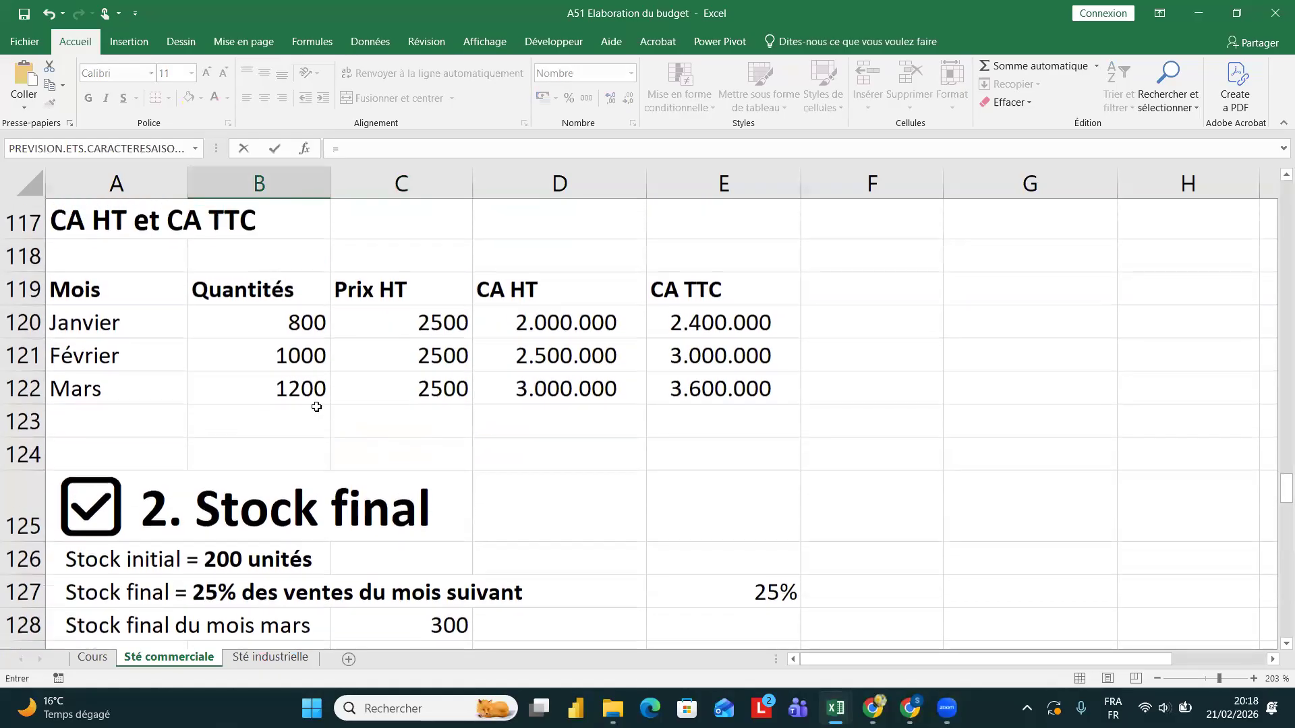
pyautogui.click(282, 356)
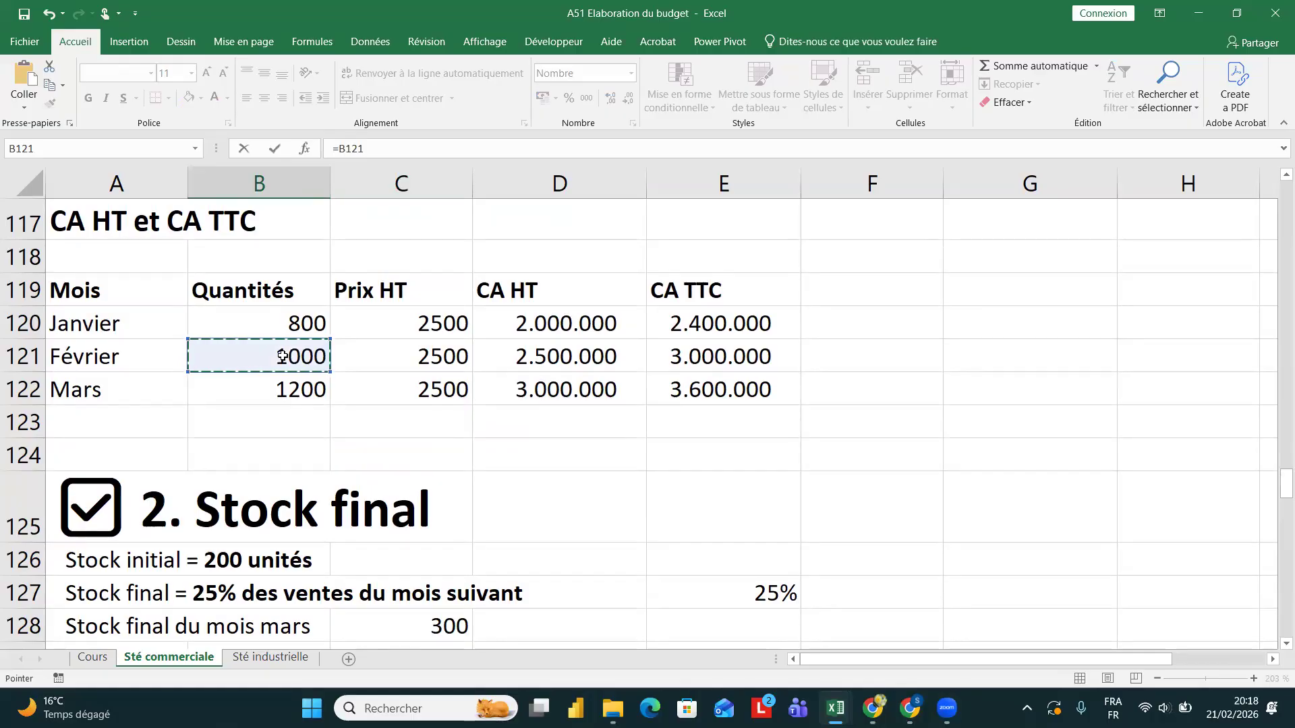
pyautogui.press('Return')
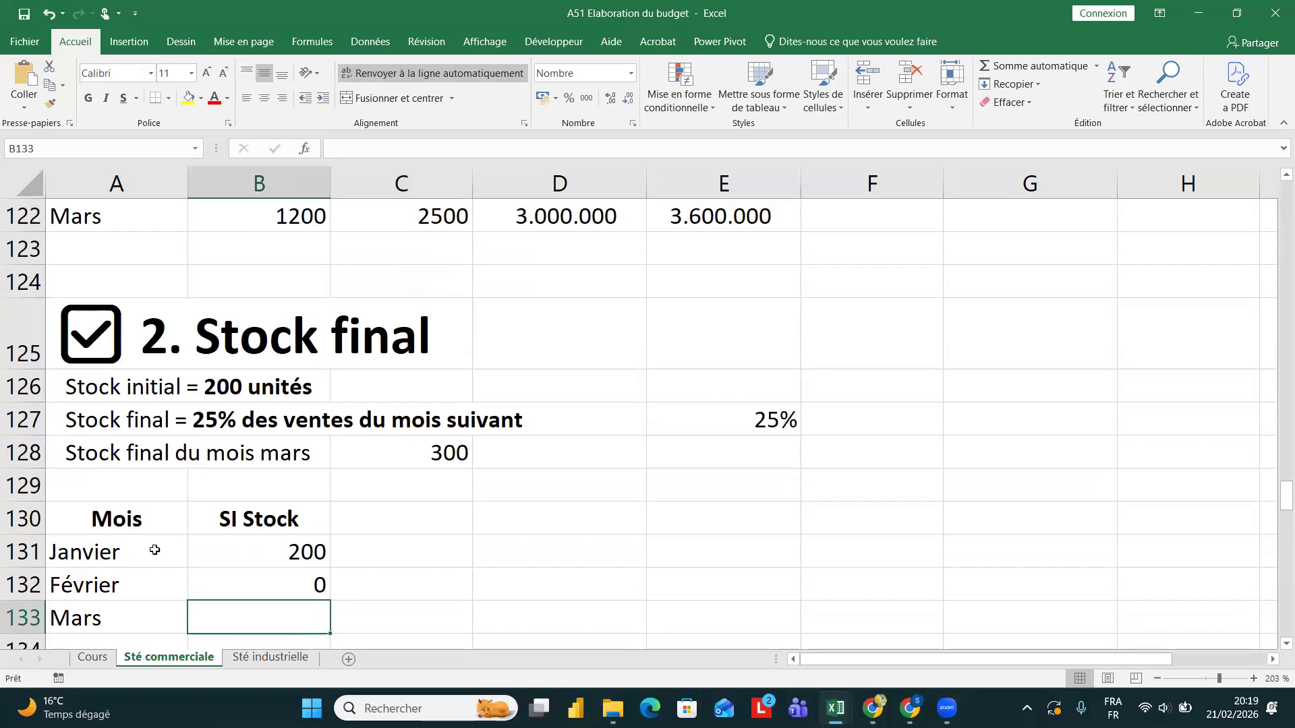
# - Calculate Février's SI Stock in B132 with =25%*B121 and extend the formula to Mars in B133
pyautogui.click(234, 554)
pyautogui.click(256, 594)
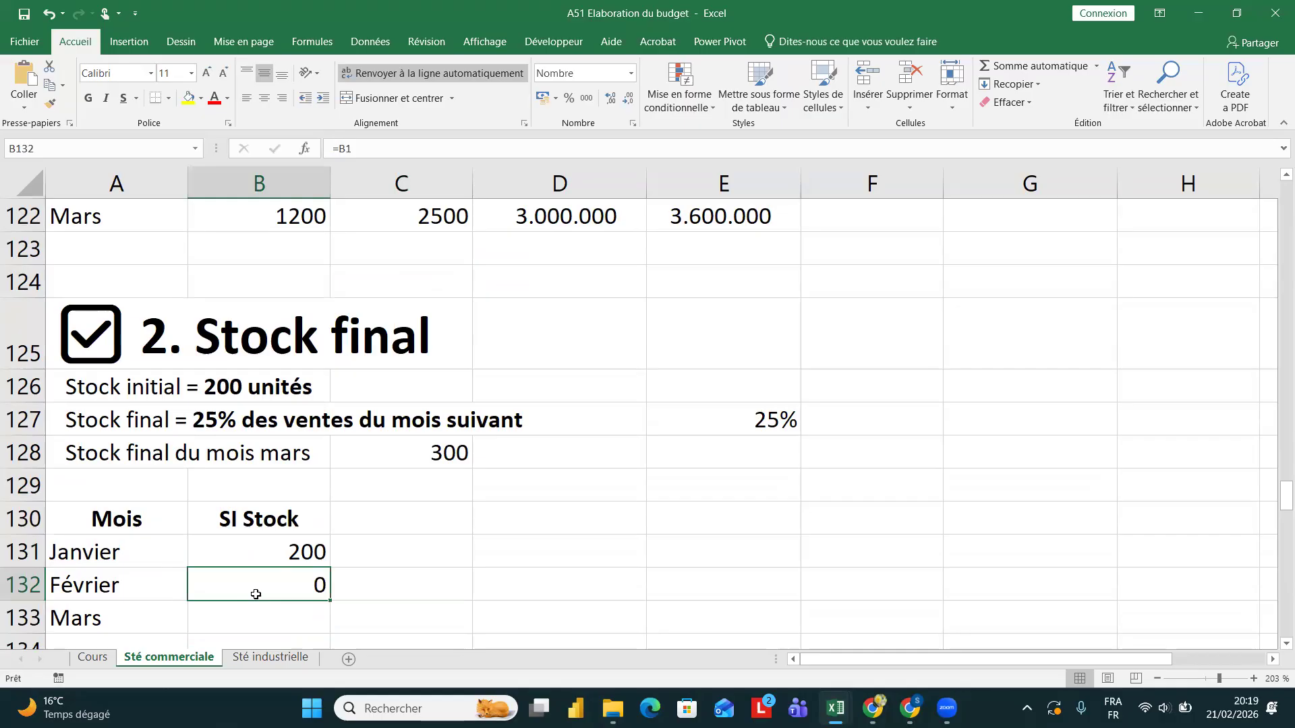
pyautogui.write('=')
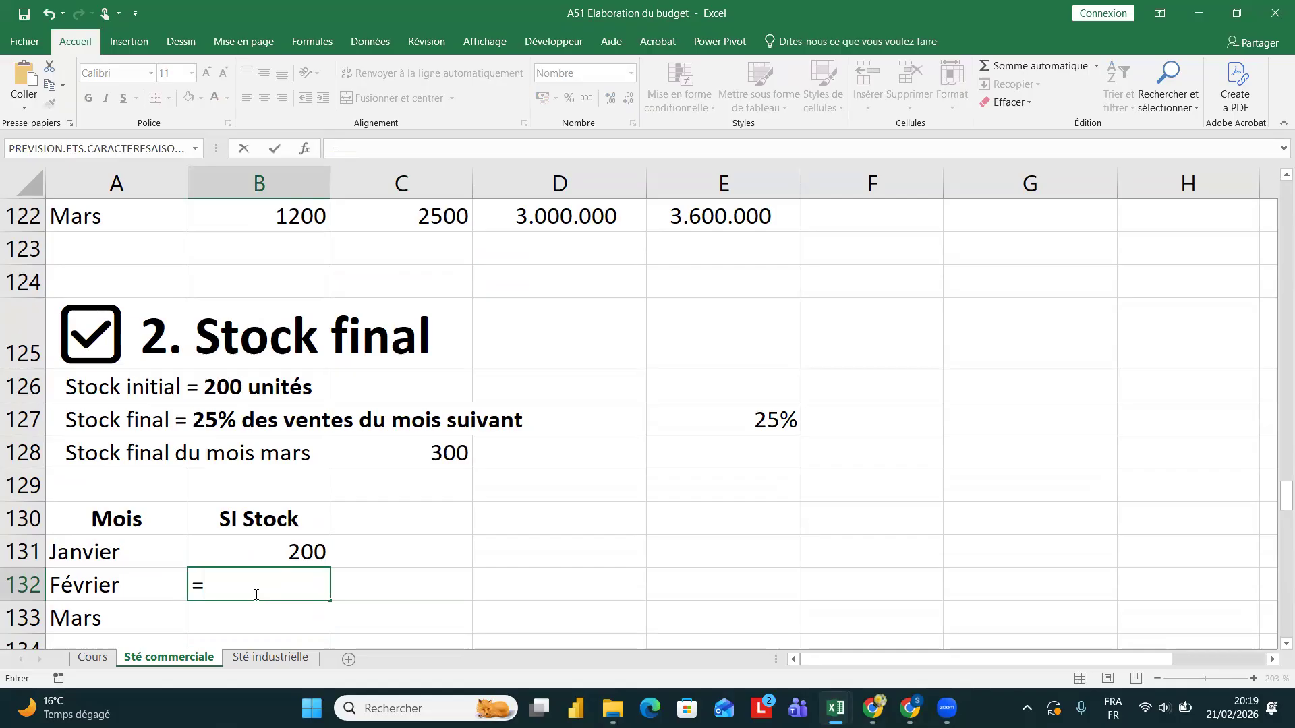
pyautogui.press('capslock')
pyautogui.write('5')
pyautogui.press('BackSpace')
pyautogui.write('25%')
pyautogui.press('capslock')
pyautogui.write('*')
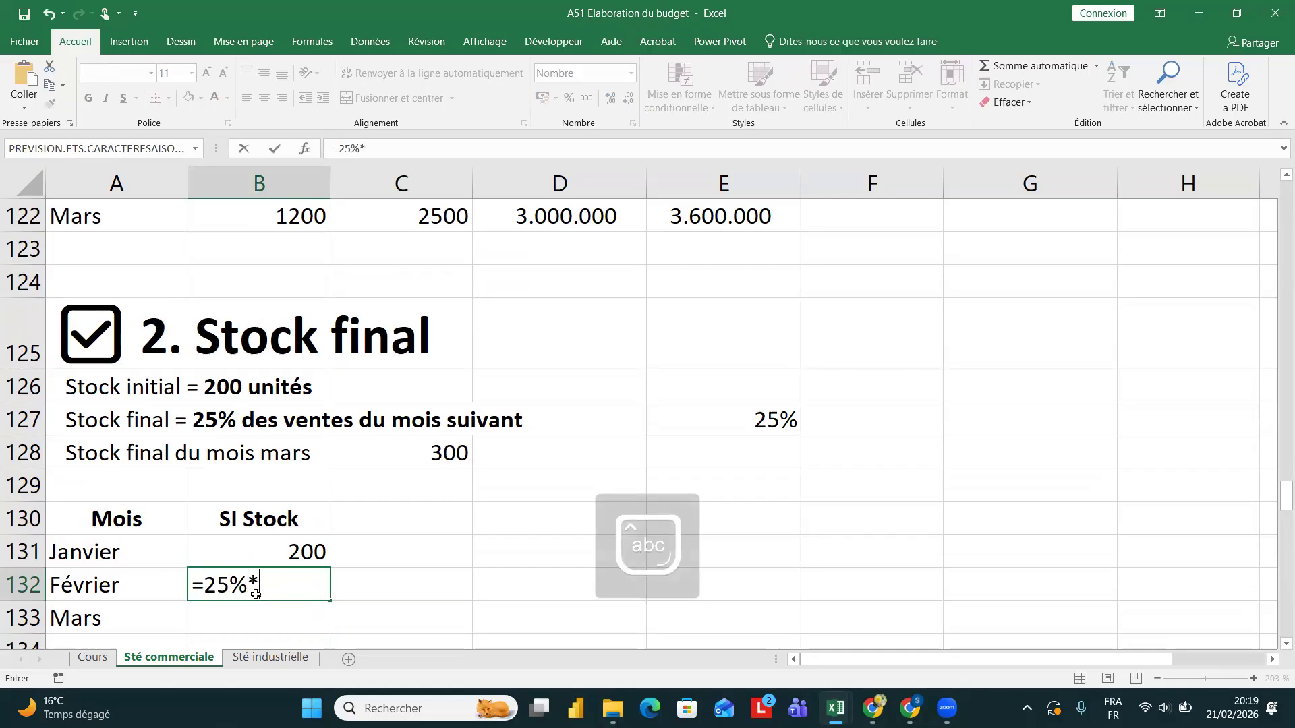
pyautogui.scroll(2, 266, 439)
pyautogui.click(282, 386)
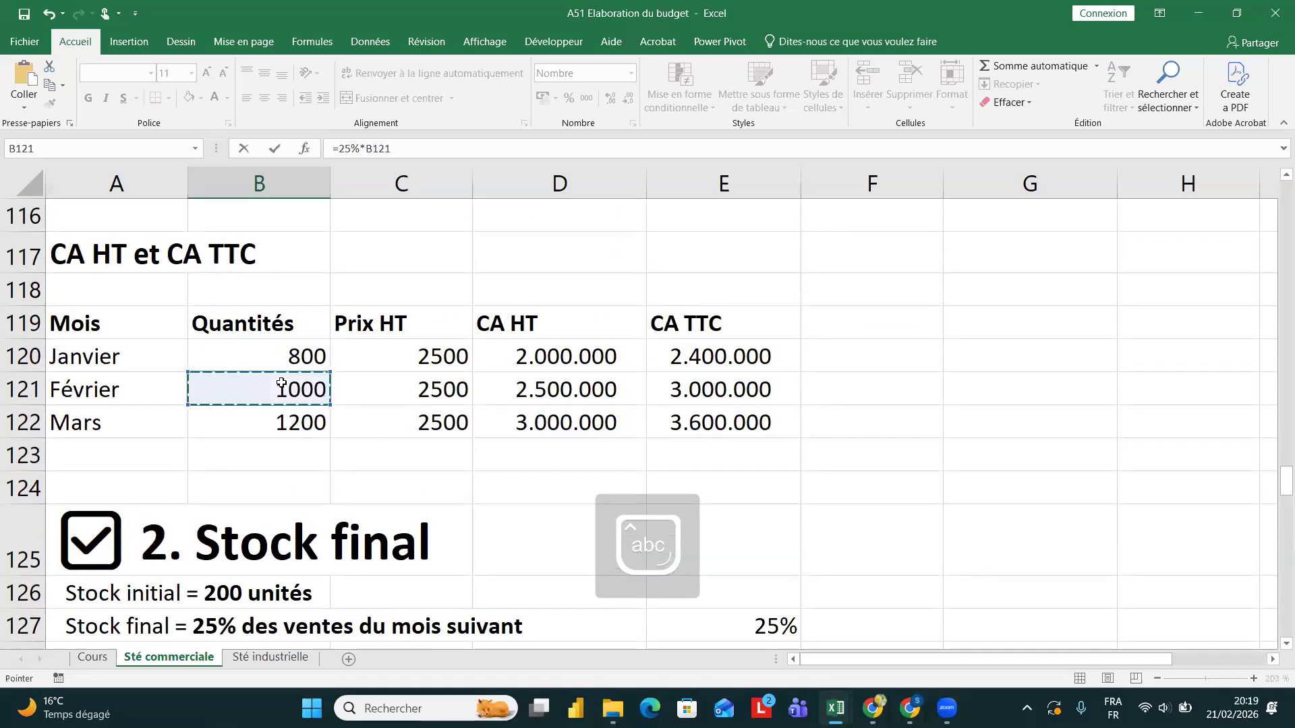
pyautogui.press('Return')
pyautogui.click(297, 584)
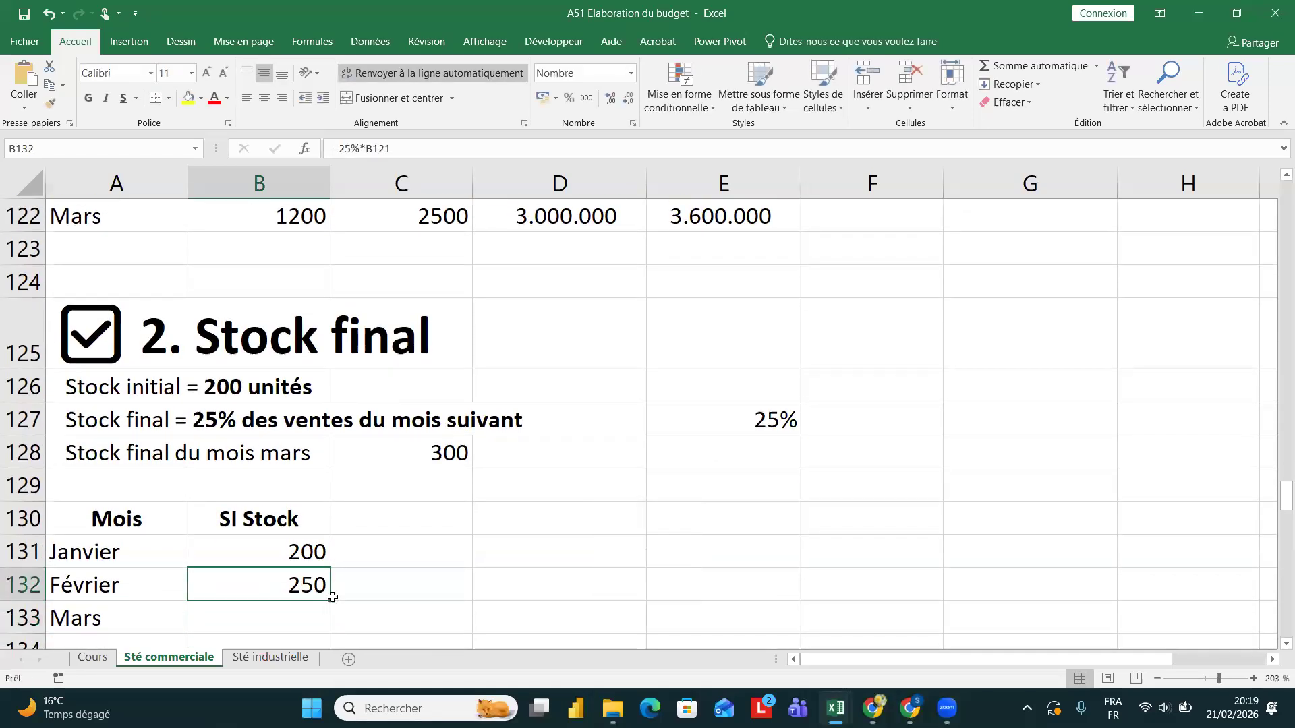
pyautogui.moveTo(329, 601); pyautogui.dragTo(339, 620)
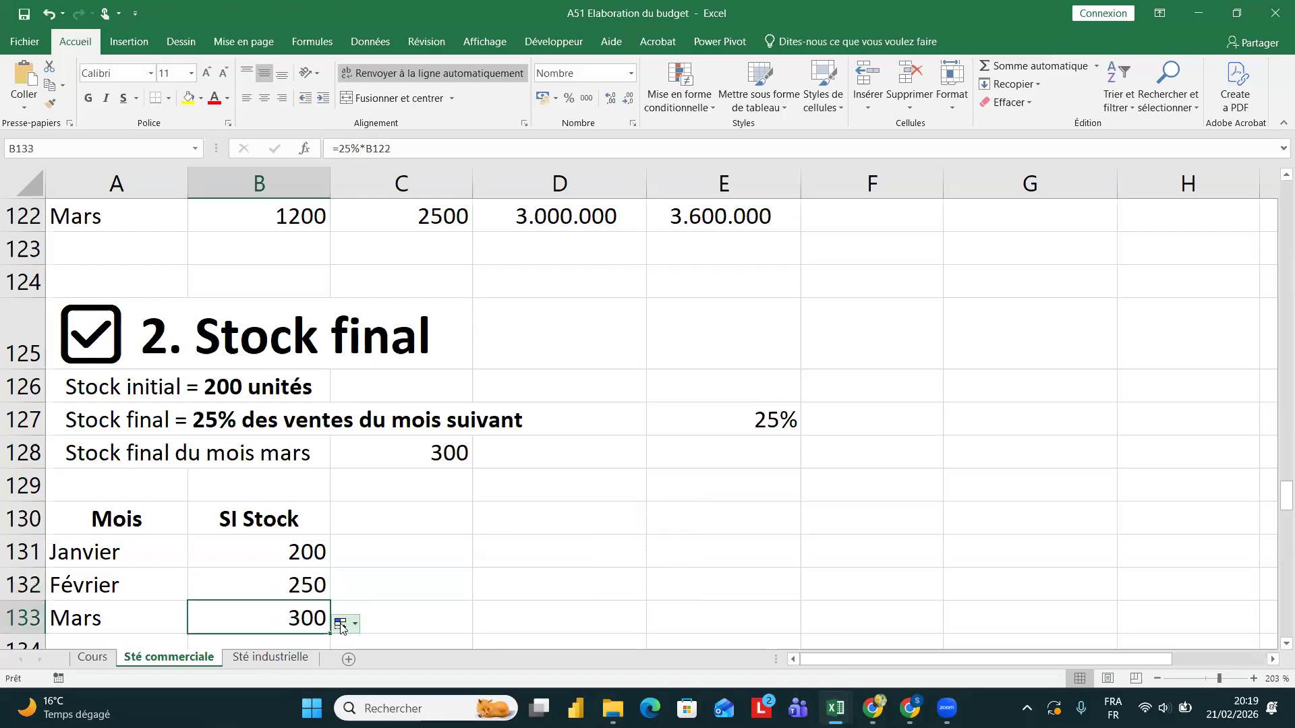
# - Extend the section 3 heading in A136 to read "Budget des achats (quantités et montants)"
pyautogui.scroll(-3, 341, 626)
pyautogui.scroll(2, 340, 623)
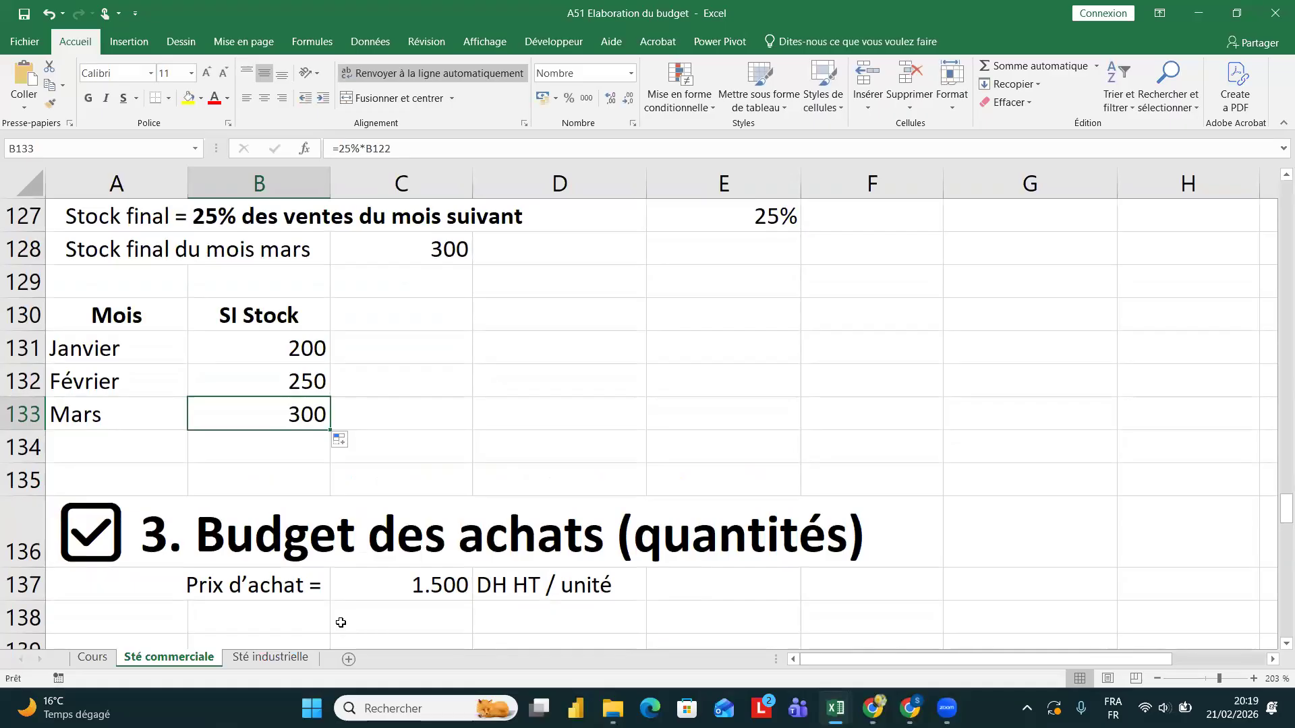
pyautogui.scroll(-2, 340, 622)
pyautogui.scroll(1, 341, 622)
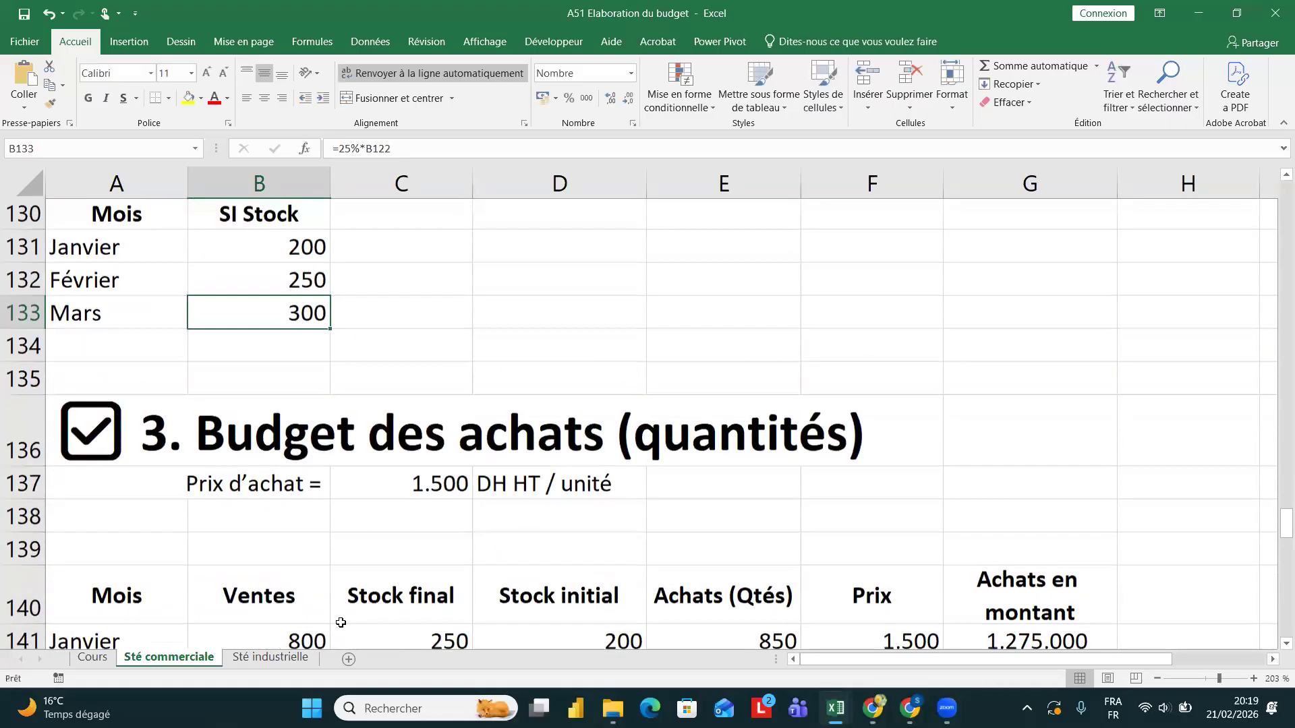
pyautogui.scroll(-2, 340, 623)
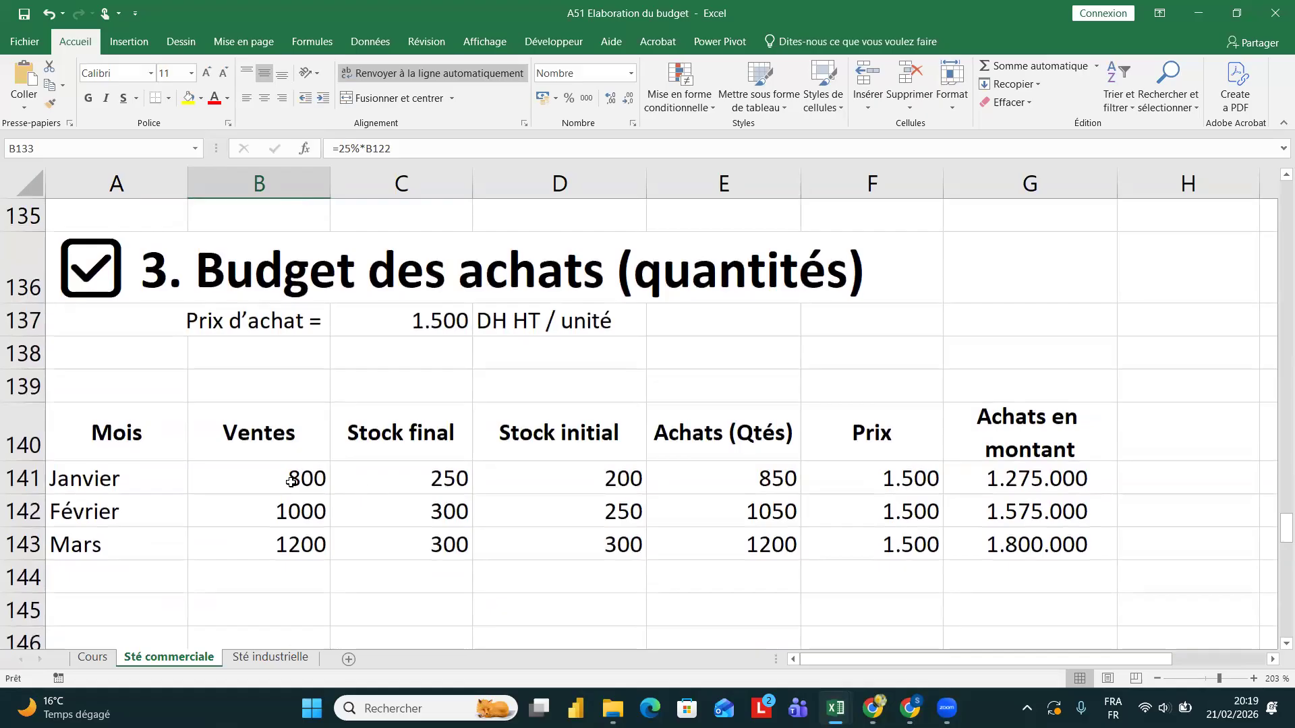
pyautogui.click(291, 482)
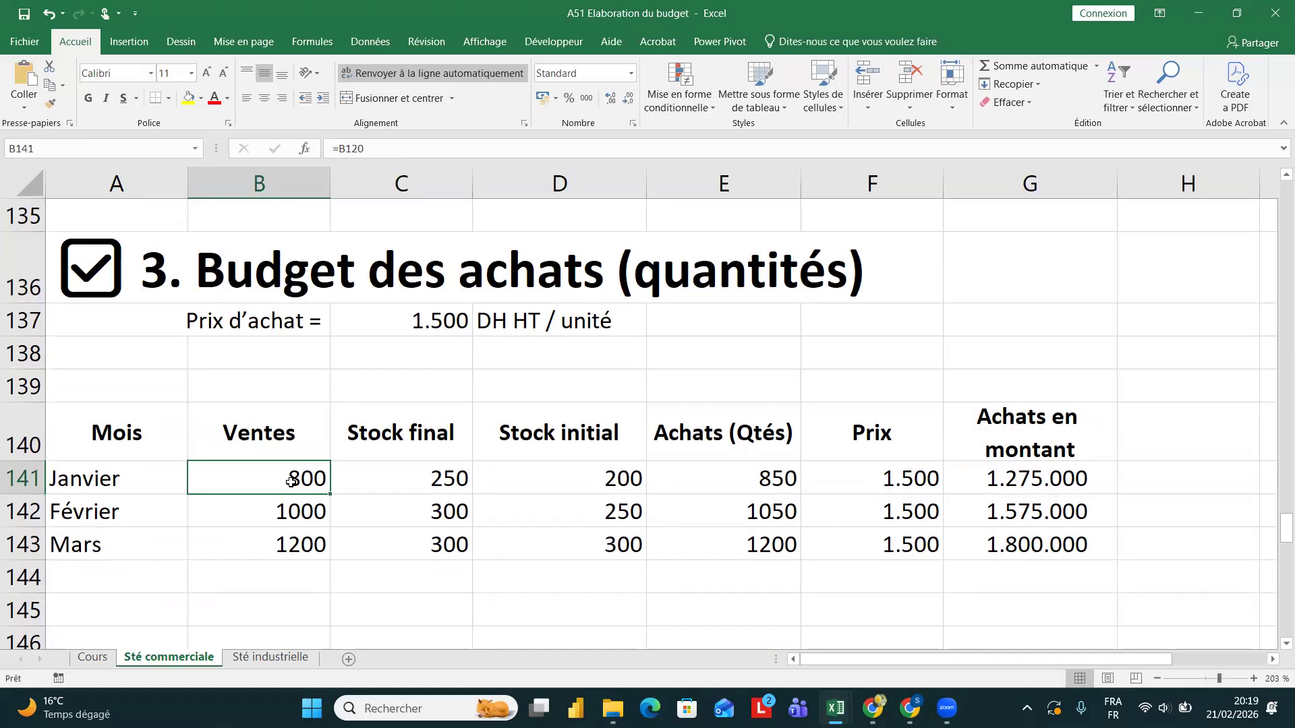
pyautogui.scroll(-1, 361, 456)
pyautogui.scroll(2, 361, 457)
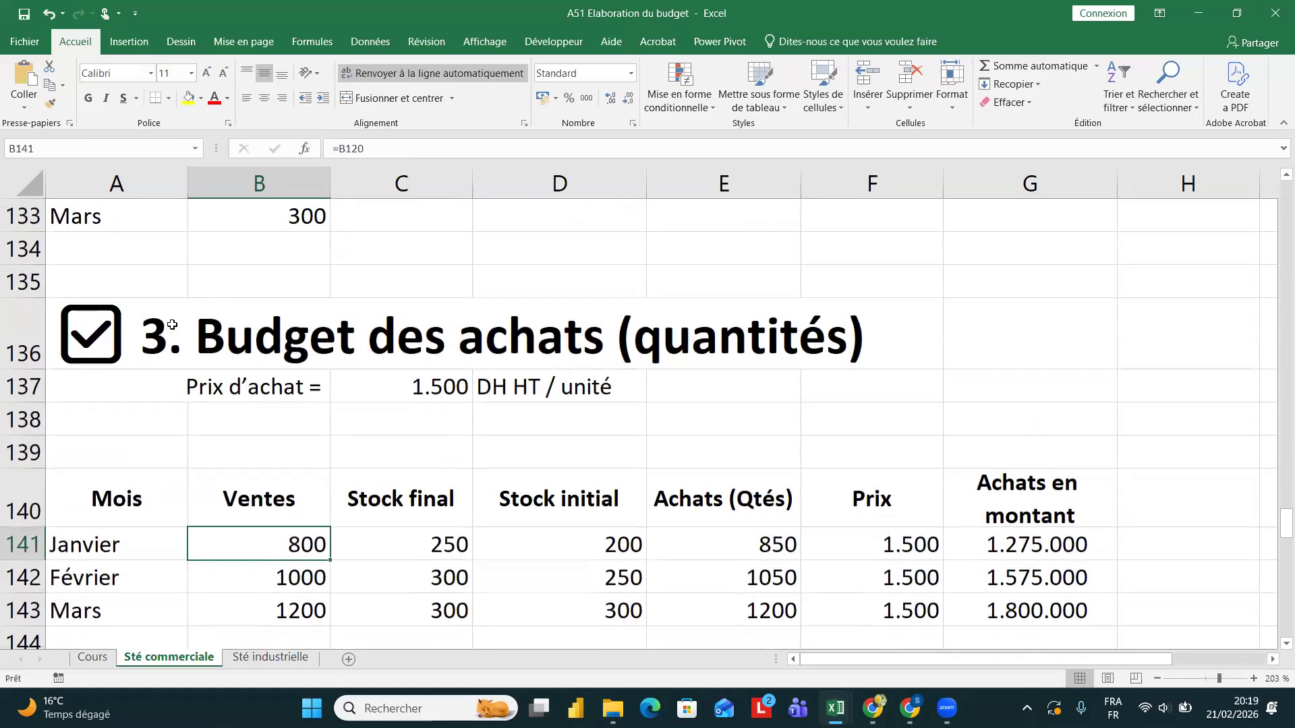
pyautogui.click(103, 344)
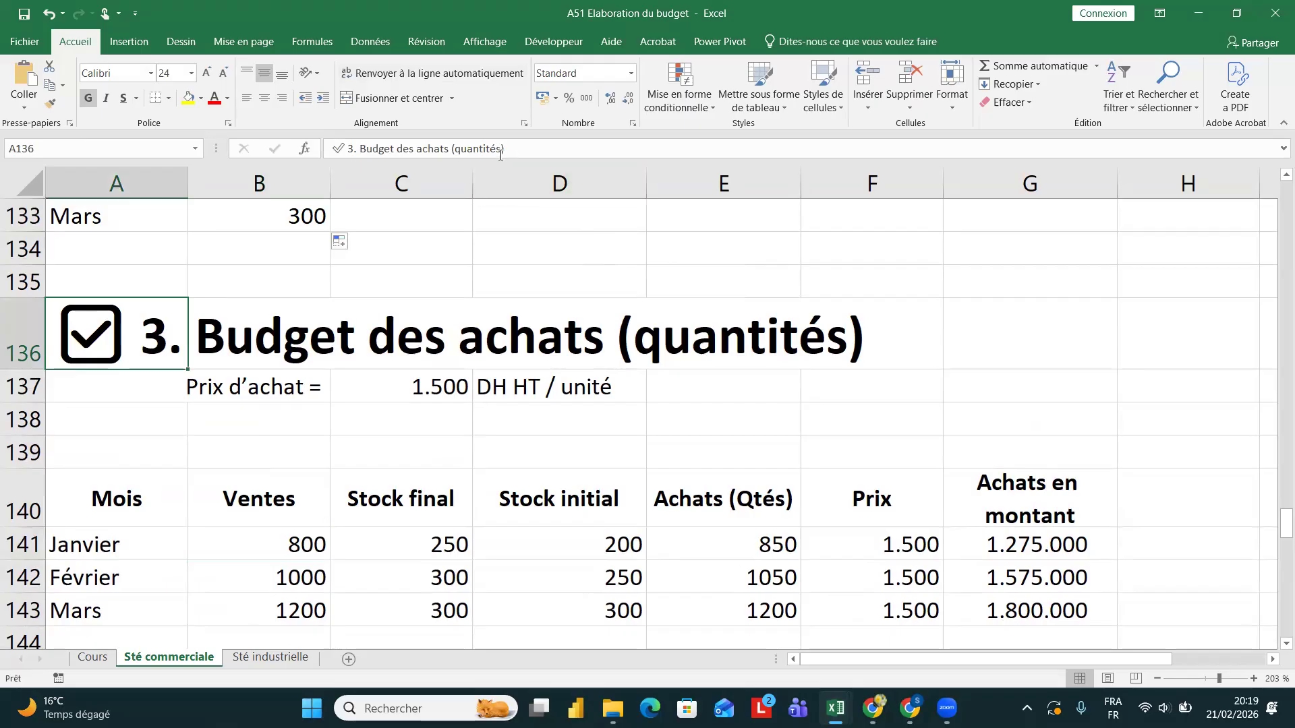
pyautogui.click(500, 155)
pyautogui.write('et montants')
pyautogui.press('Return')
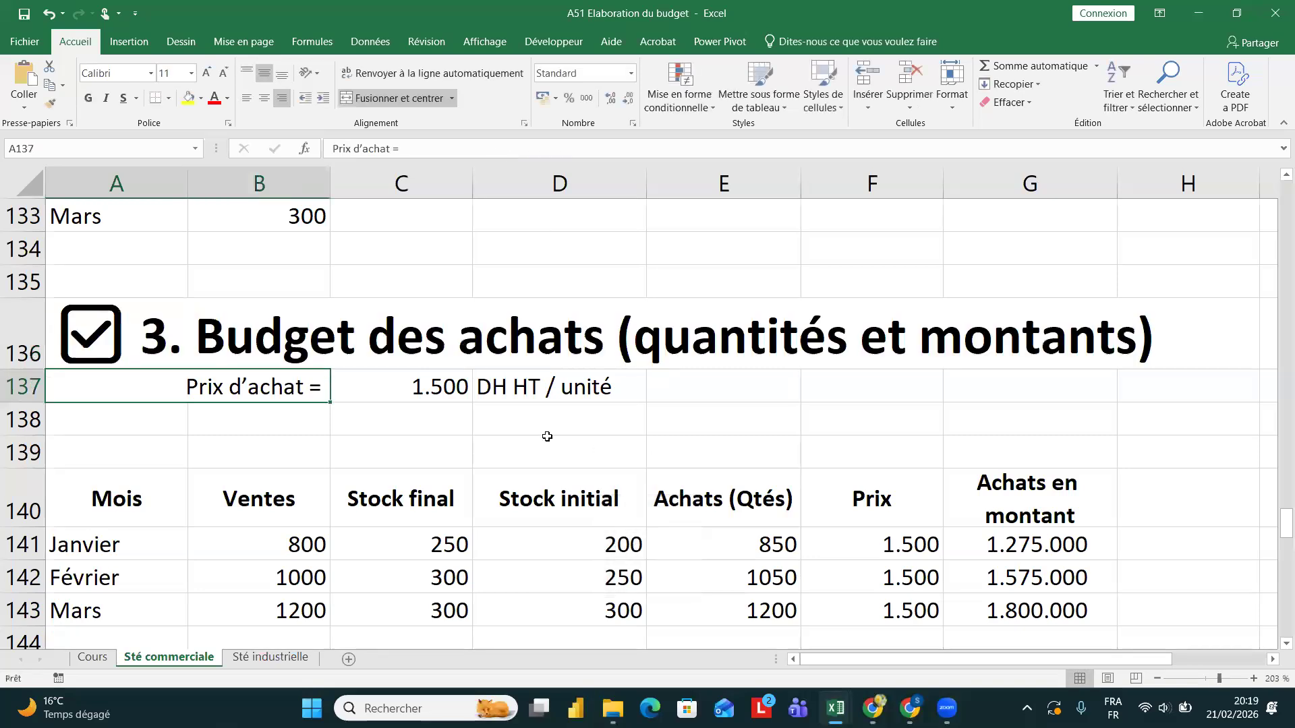
# - Link Janvier's Stock initial in D141 to the Janvier SI Stock with =B131 and extend the formula to Mars in D143
pyautogui.click(307, 544)
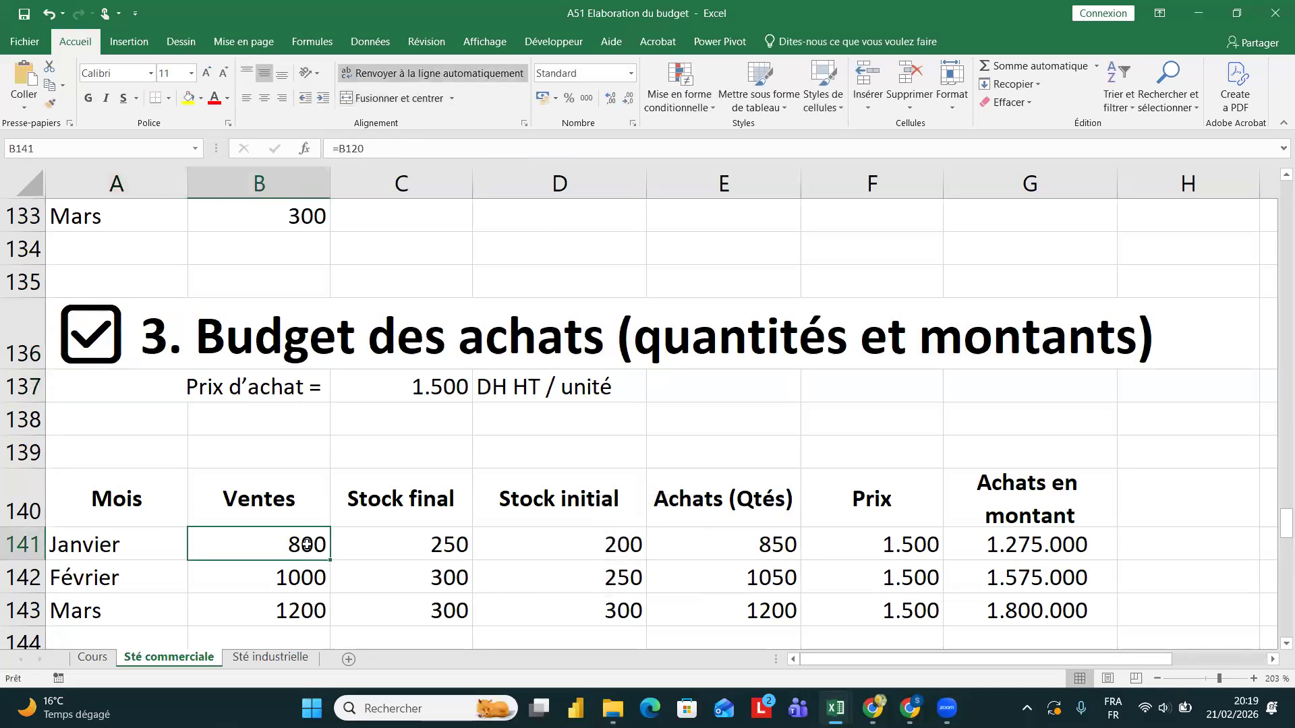
pyautogui.click(535, 537)
pyautogui.scroll(2, 417, 404)
pyautogui.scroll(-2, 426, 411)
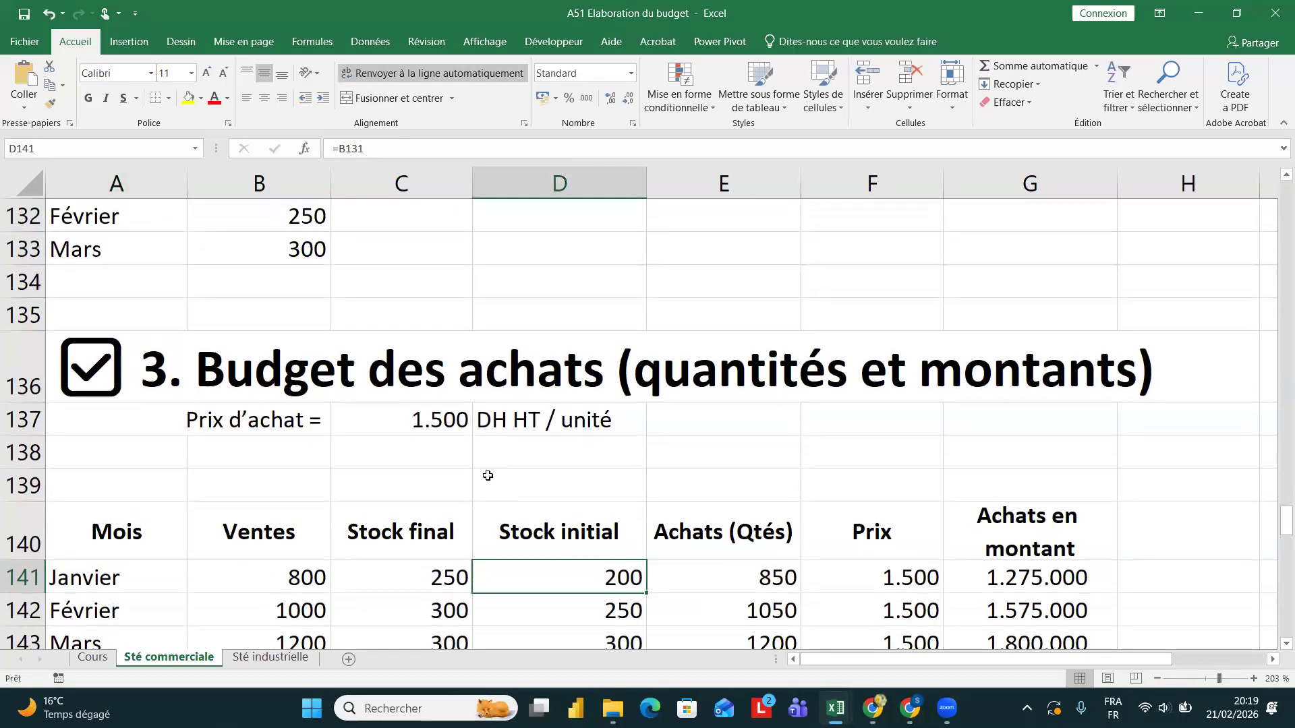
pyautogui.write('=')
pyautogui.scroll(1, 313, 282)
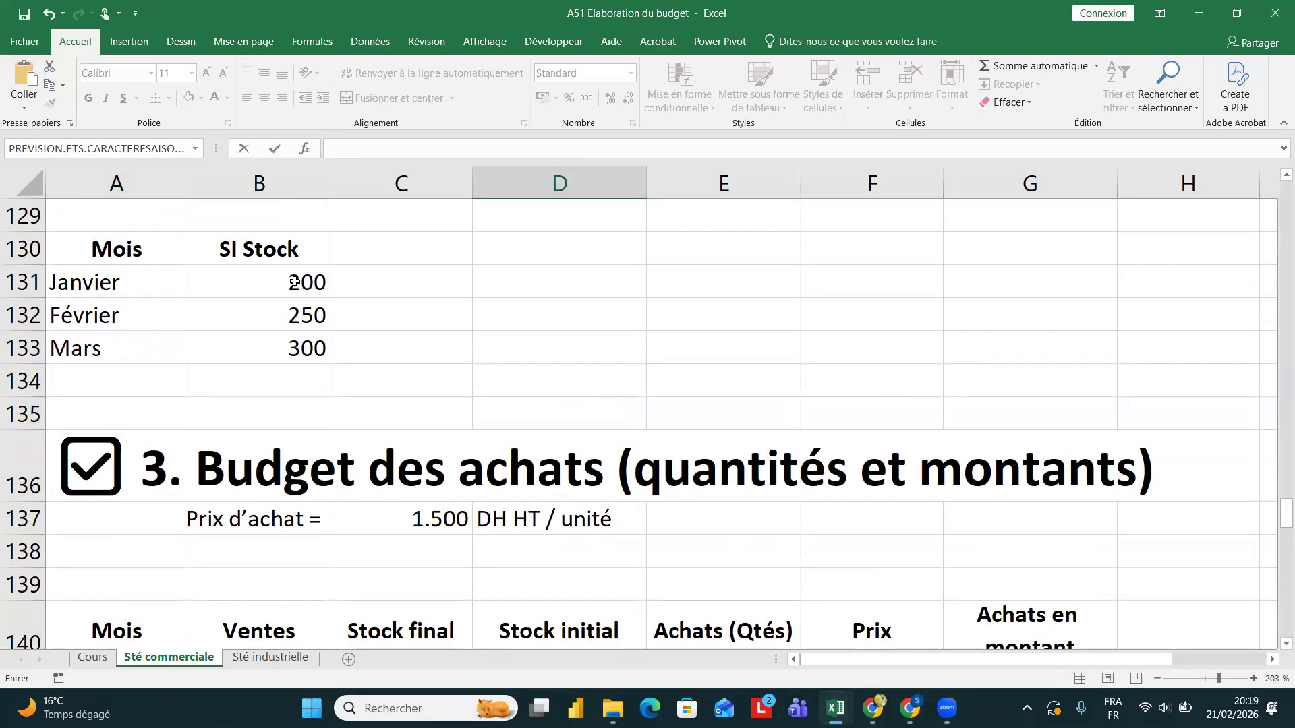
pyautogui.click(294, 282)
pyautogui.press('Return')
pyautogui.scroll(-2, 347, 366)
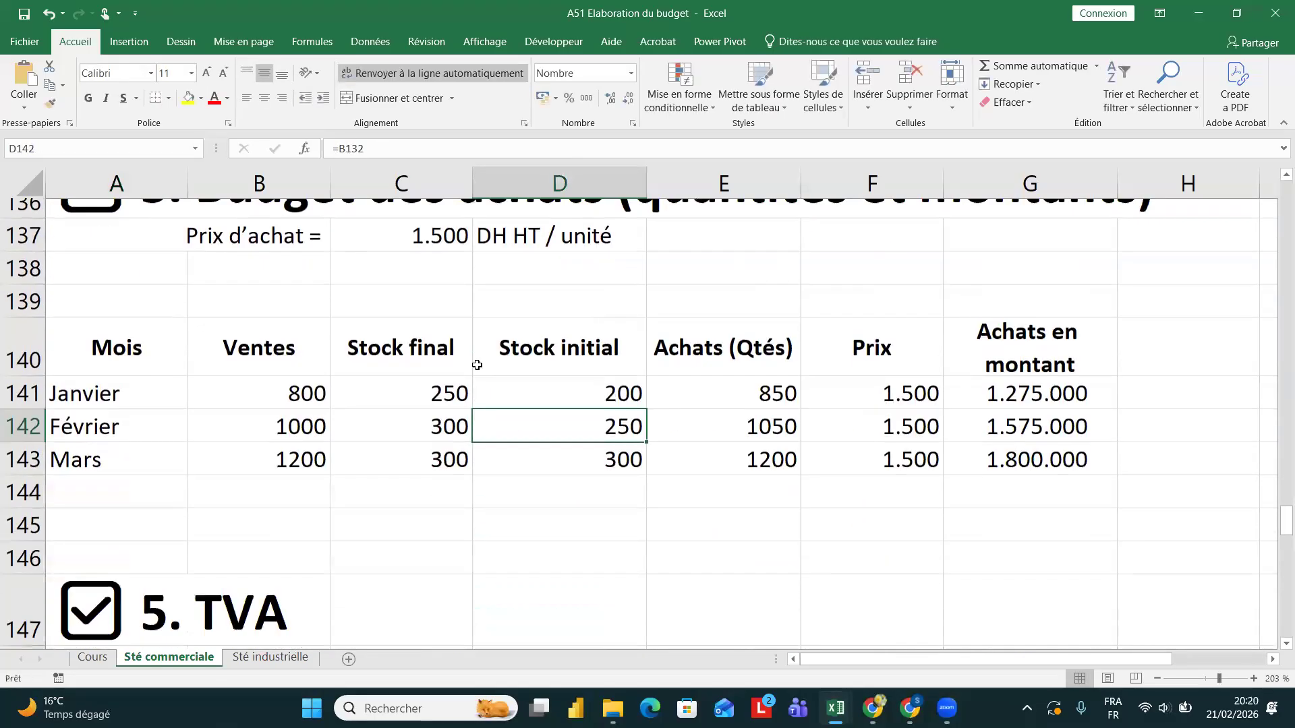
pyautogui.click(569, 372)
pyautogui.moveTo(646, 390); pyautogui.dragTo(650, 451)
# - Set Janvier's Stock final in C141 to the Février Stock initial with =D142 and extend the formula to Février in C142
pyautogui.click(421, 373)
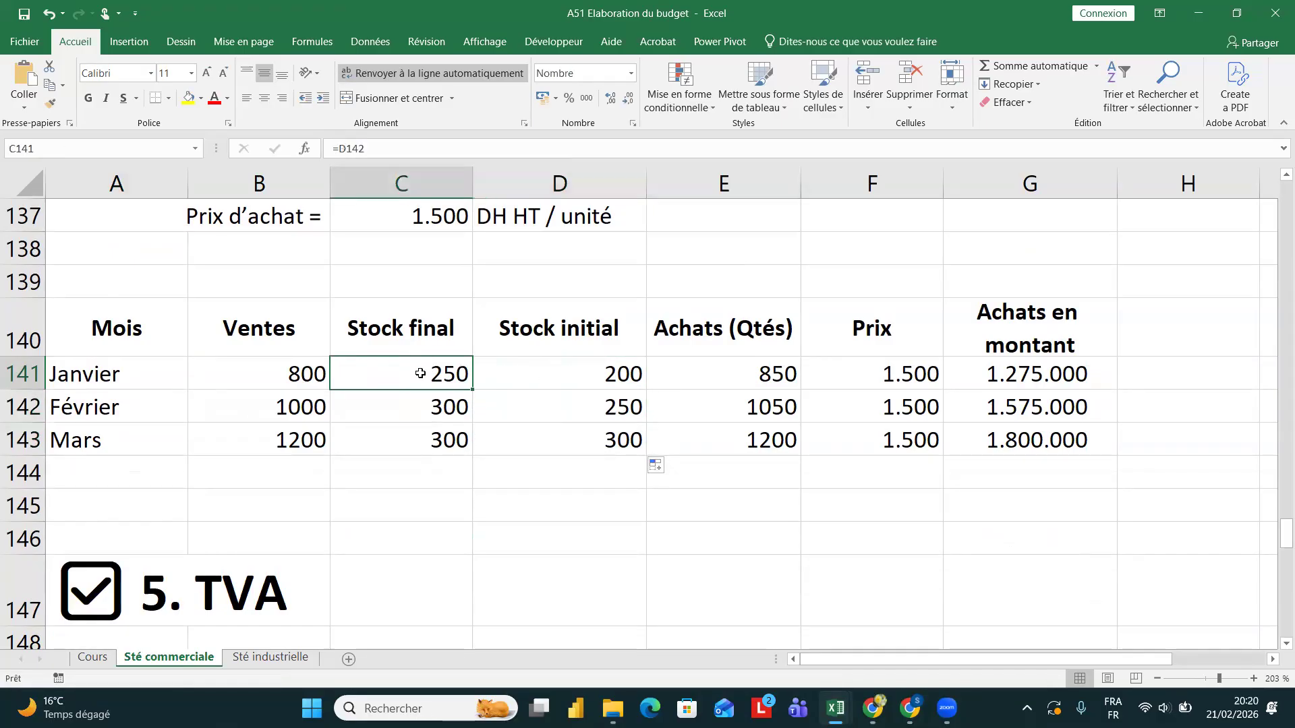
pyautogui.write('=')
pyautogui.click(582, 402)
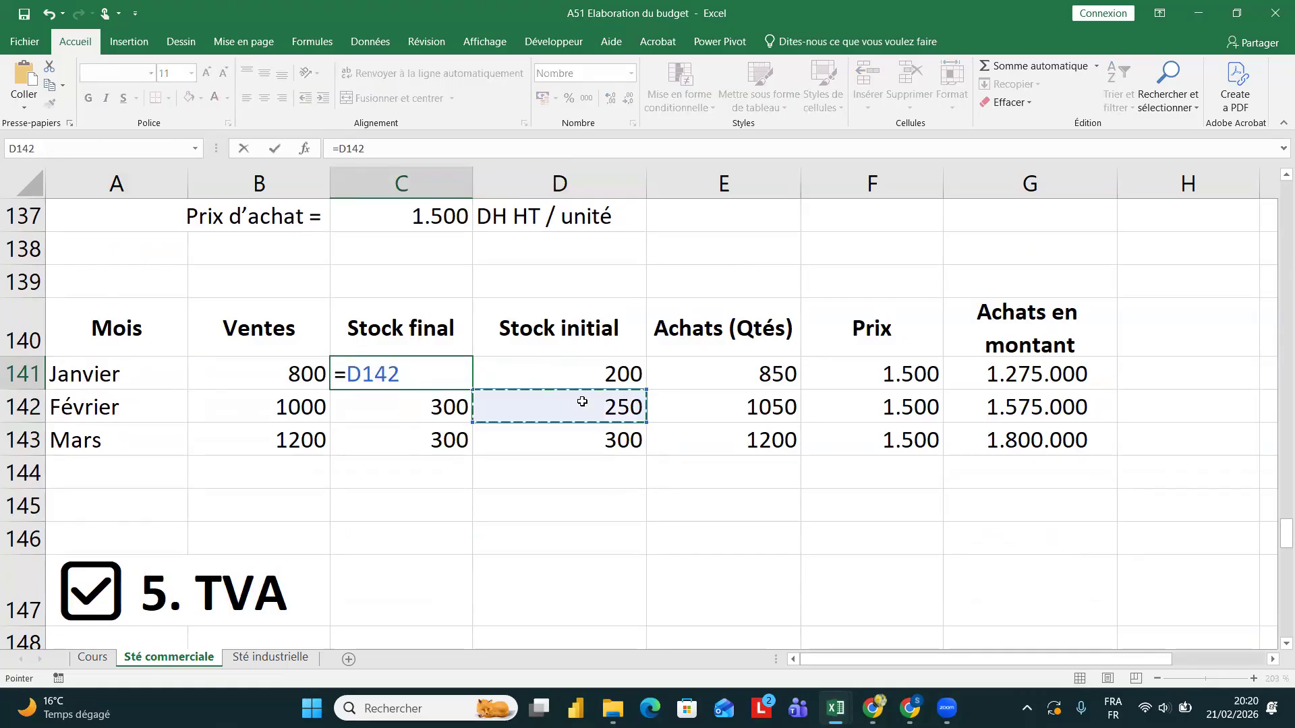
pyautogui.press('Return')
pyautogui.click(451, 375)
pyautogui.moveTo(474, 390); pyautogui.dragTo(474, 422)
# - Check the sources of the Février and Mars Stock final values against the "Stock final du mois mars" line in row 128
pyautogui.click(445, 409)
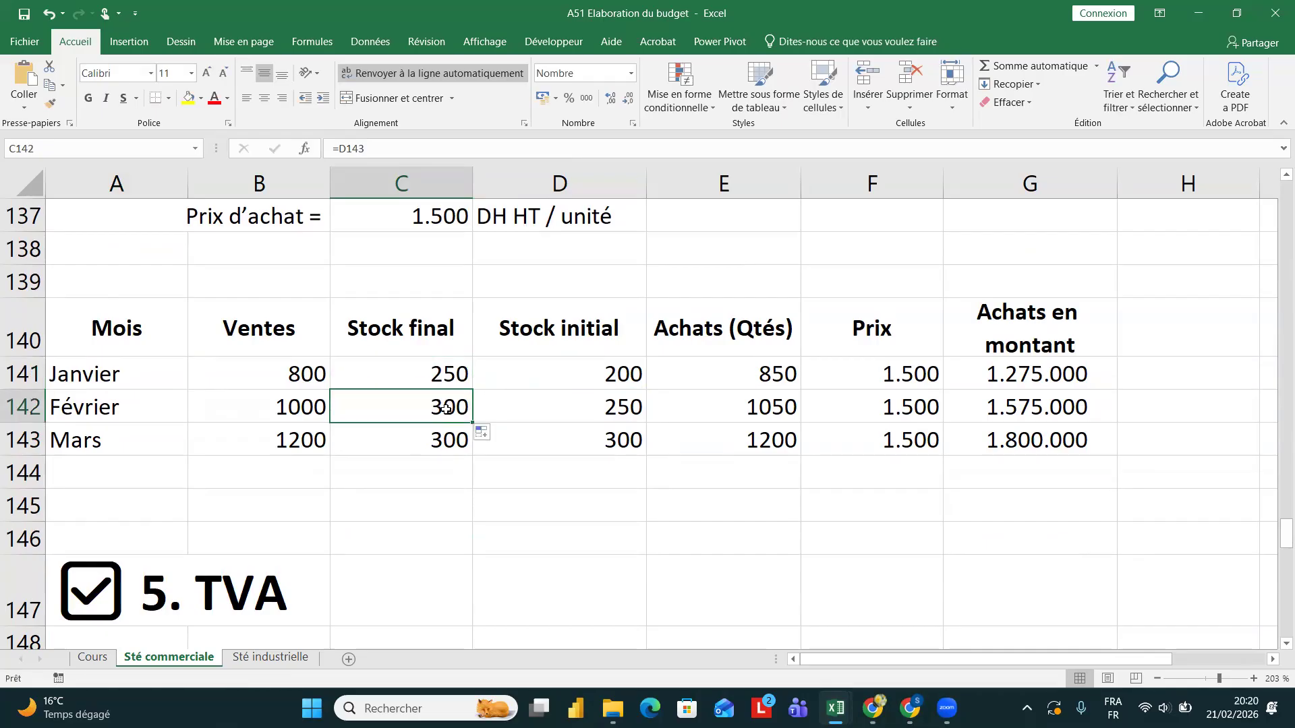
pyautogui.click(589, 448)
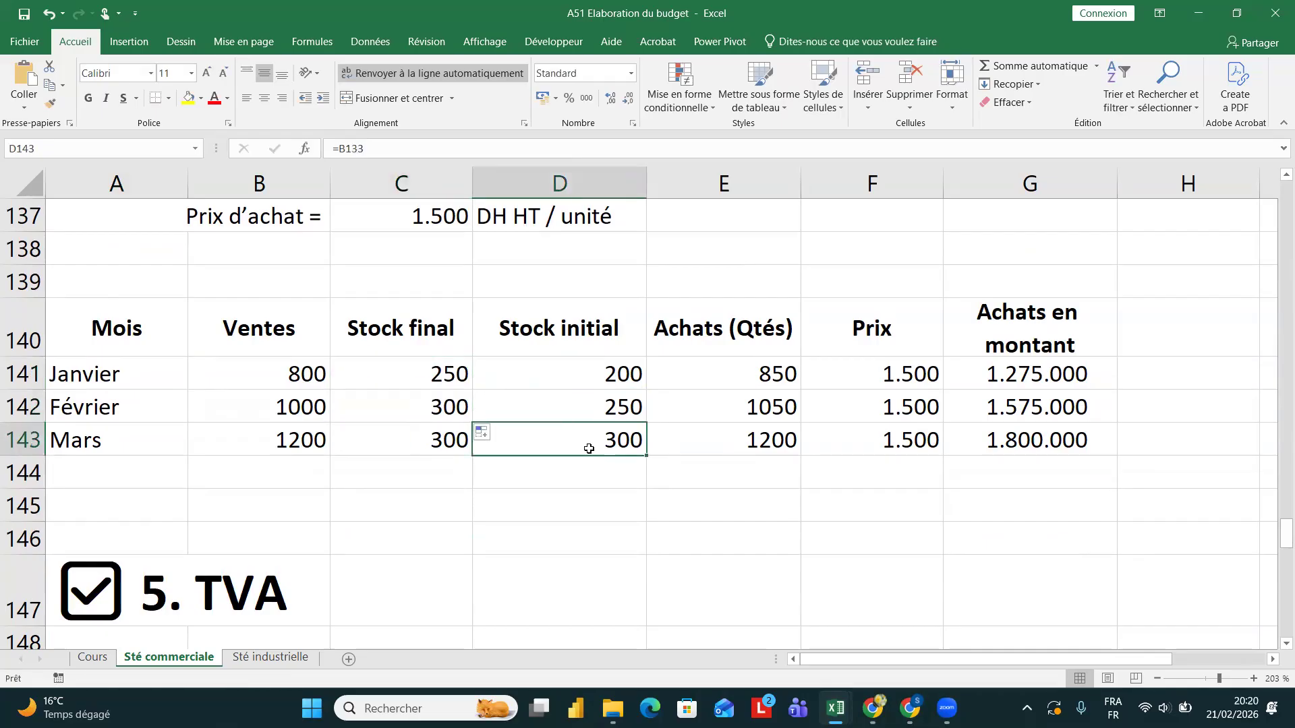
pyautogui.scroll(1, 448, 381)
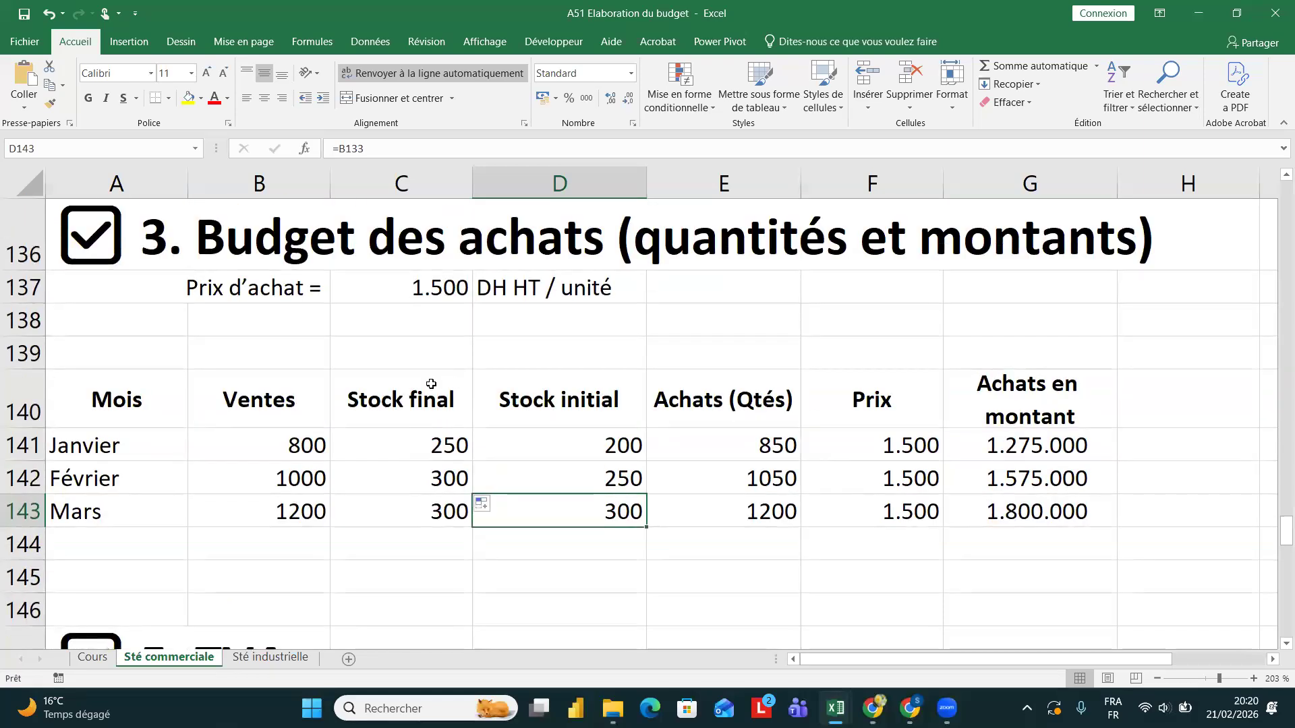
pyautogui.scroll(2, 427, 371)
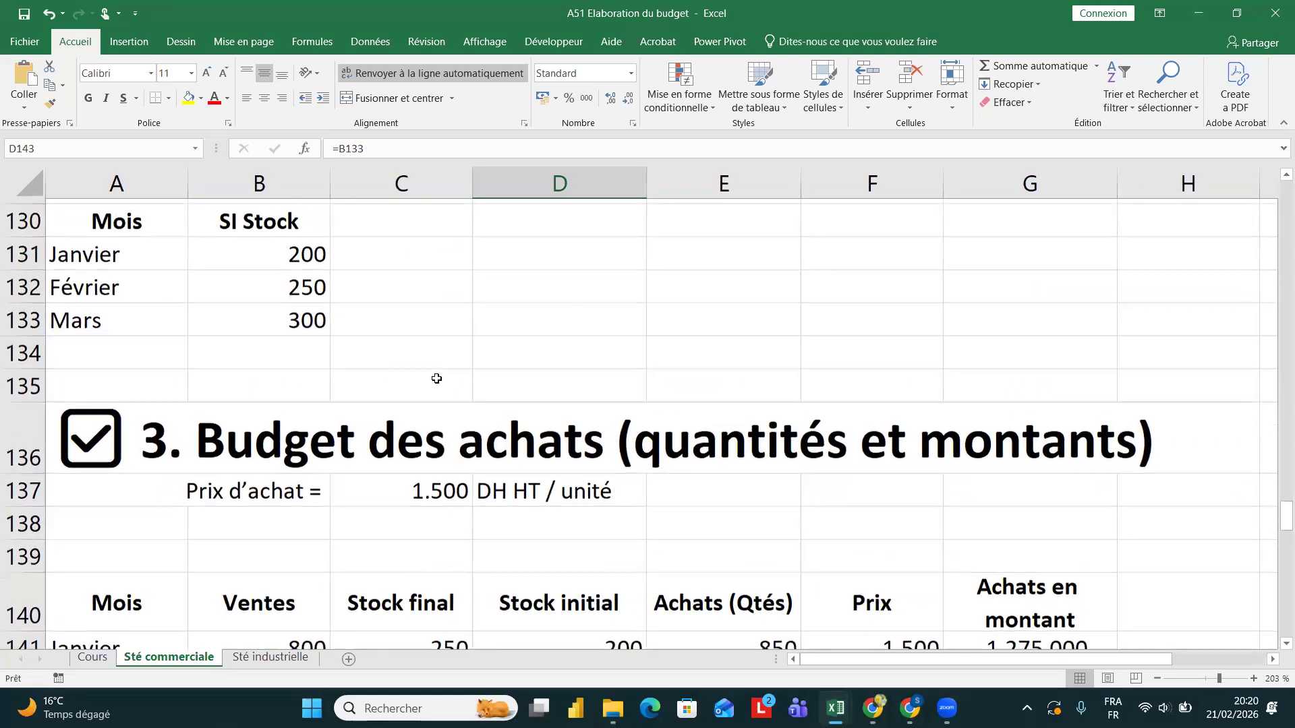
pyautogui.scroll(2, 436, 375)
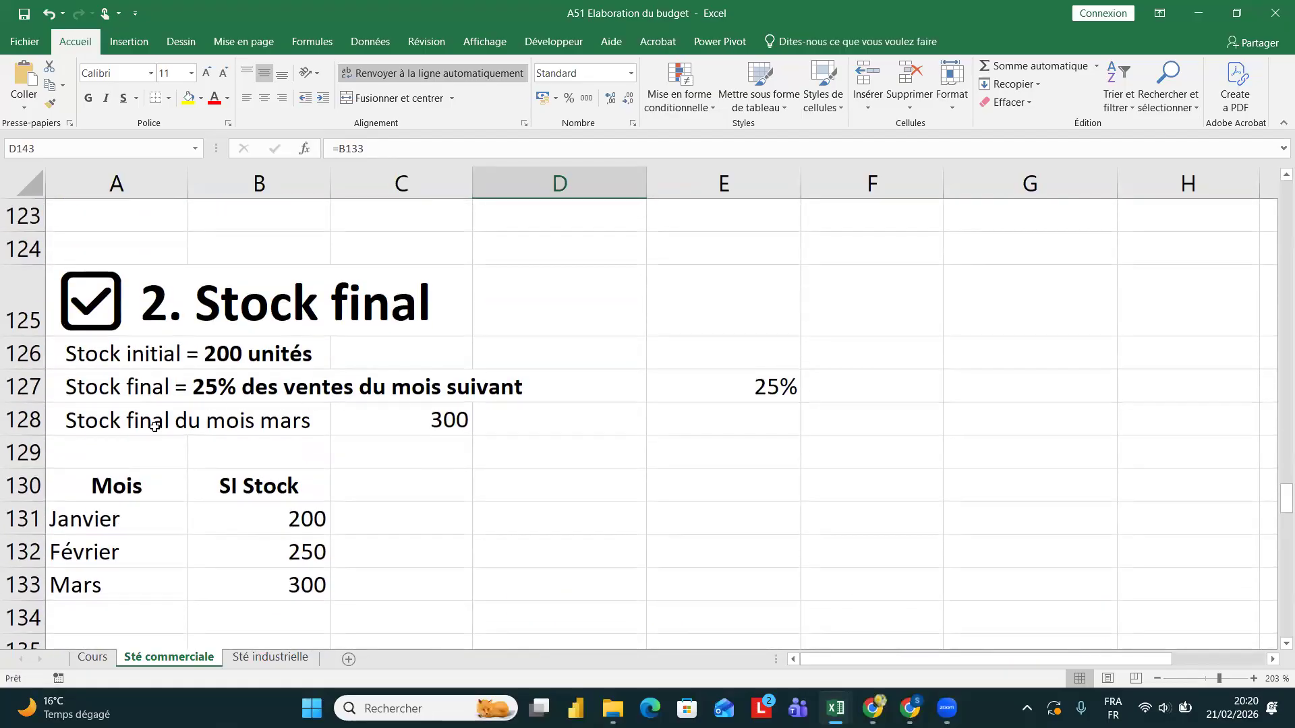
pyautogui.click(154, 425)
pyautogui.scroll(-5, 352, 416)
pyautogui.click(408, 374)
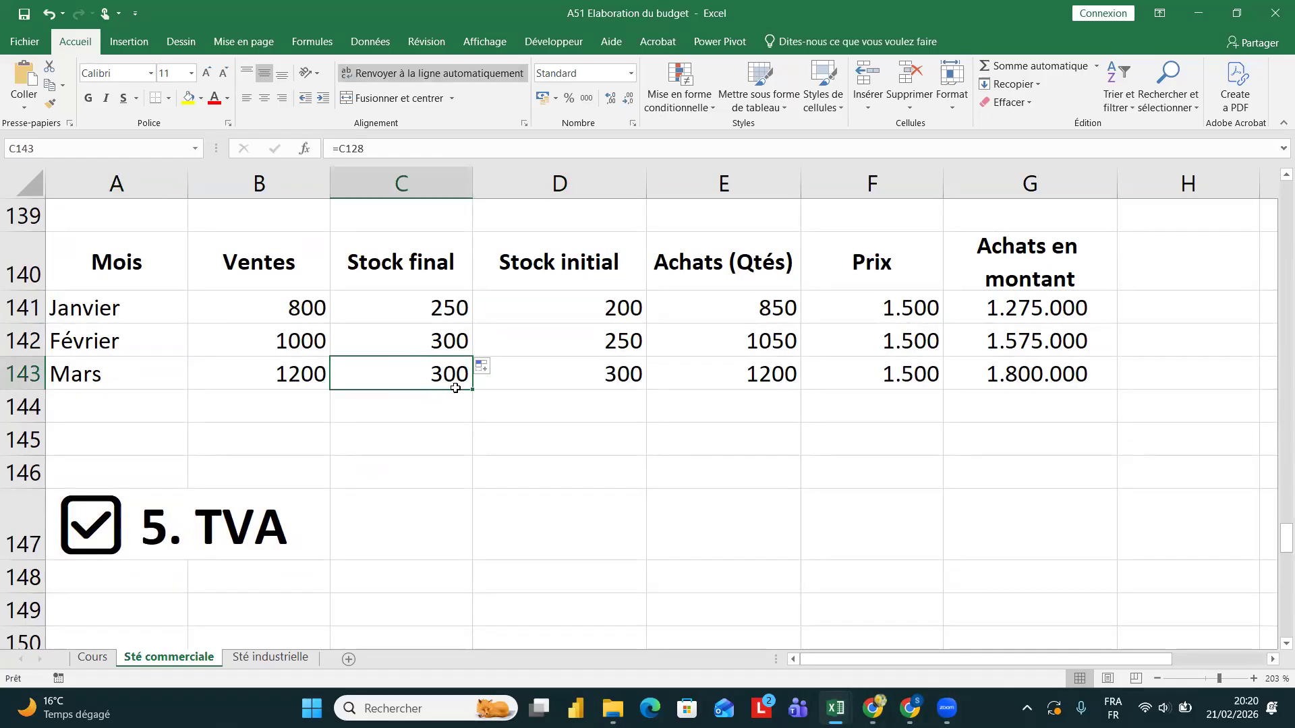
# - Copy the commercial company purchases rule "Achats = Ventes + Stock final - Stock initial" from A96 of the Cours sheet
pyautogui.click(708, 297)
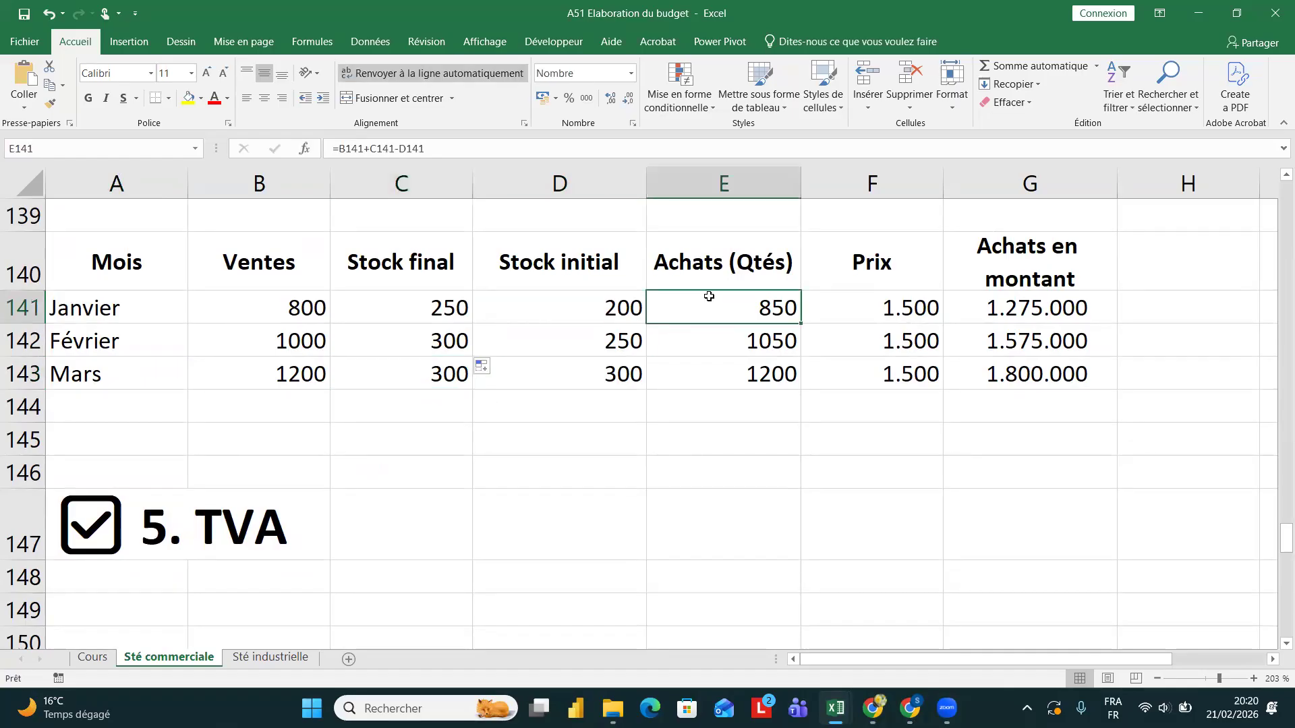
pyautogui.scroll(2, 708, 297)
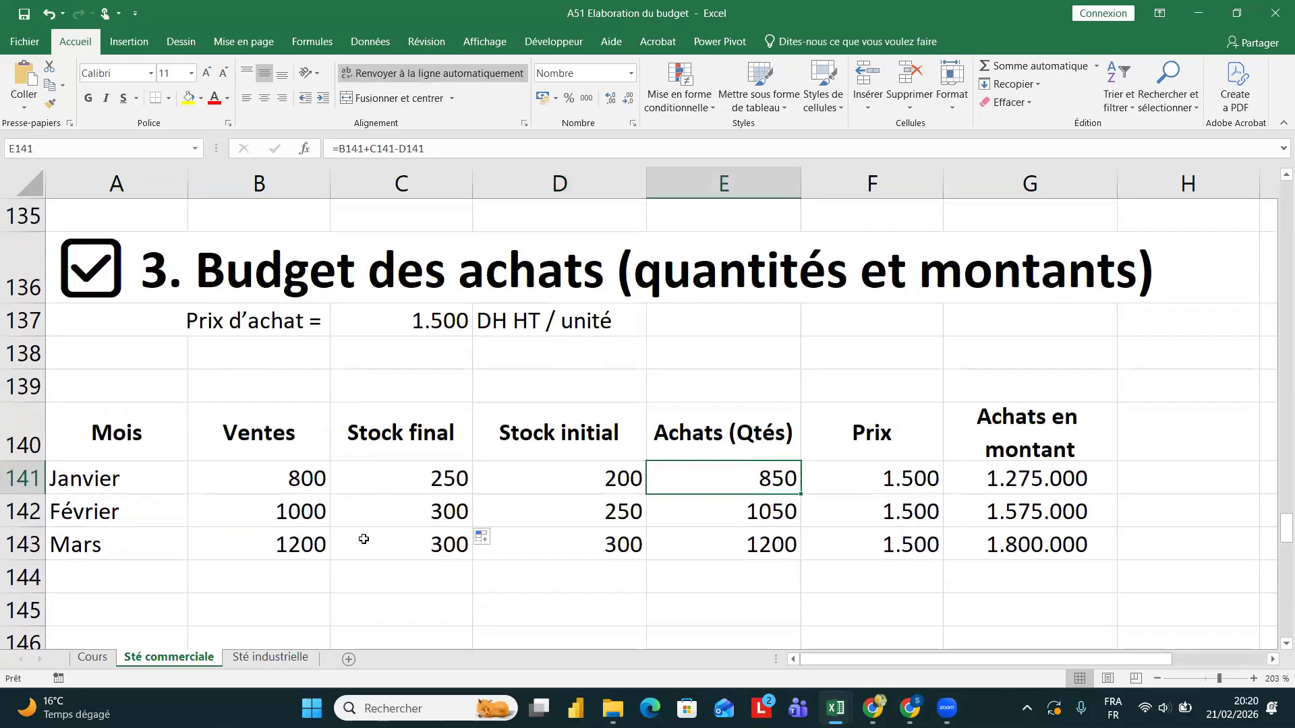
pyautogui.moveTo(872, 708)
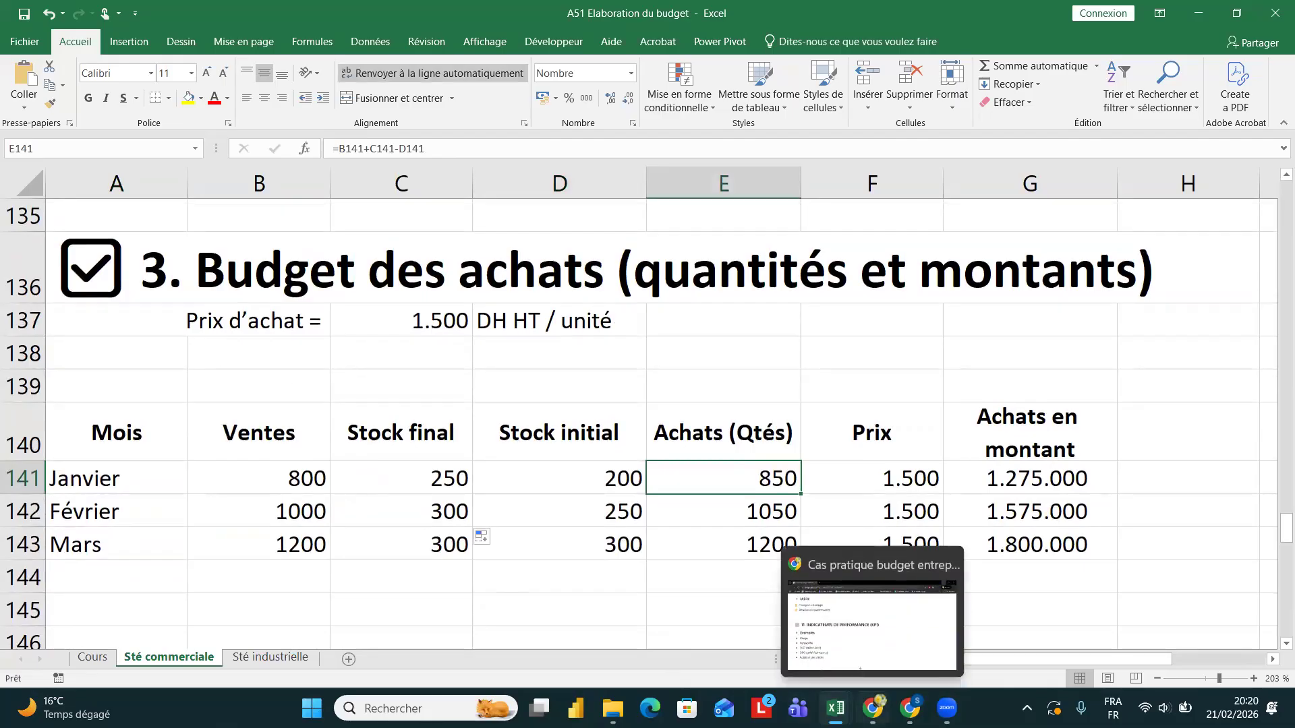
pyautogui.click(85, 656)
pyautogui.scroll(-17, 192, 554)
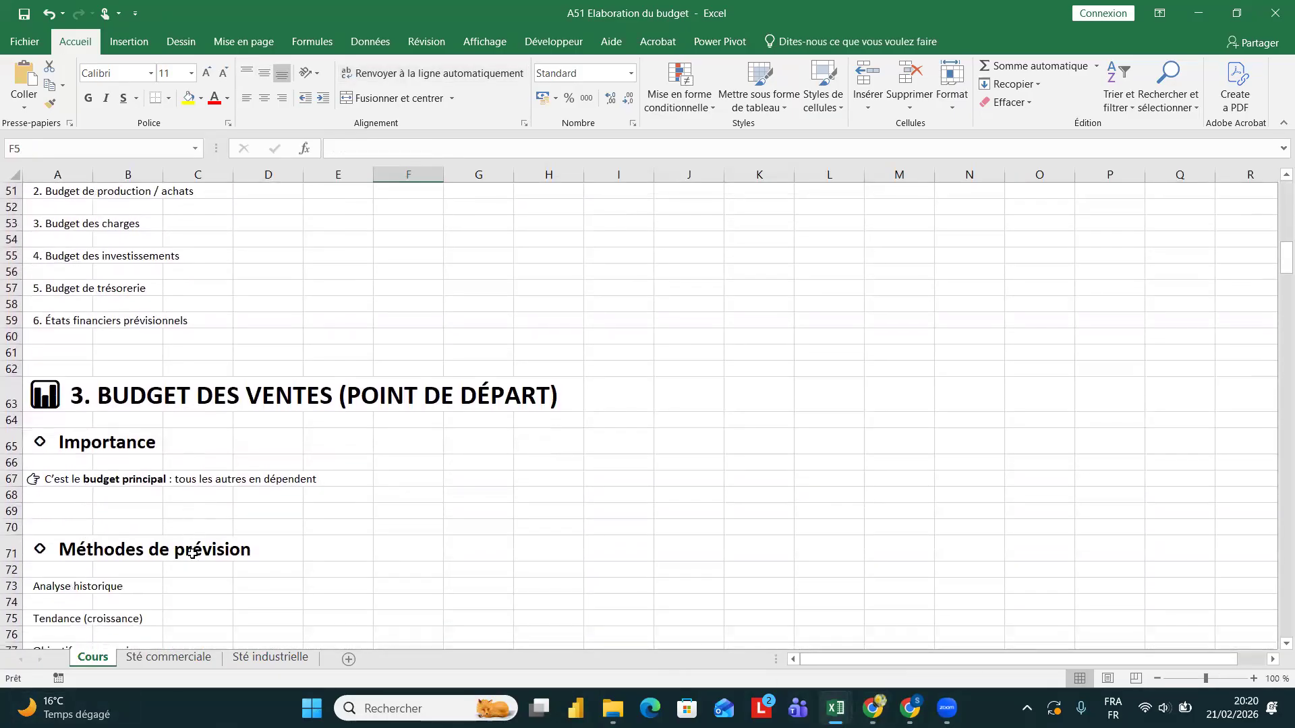
pyautogui.scroll(-14, 192, 554)
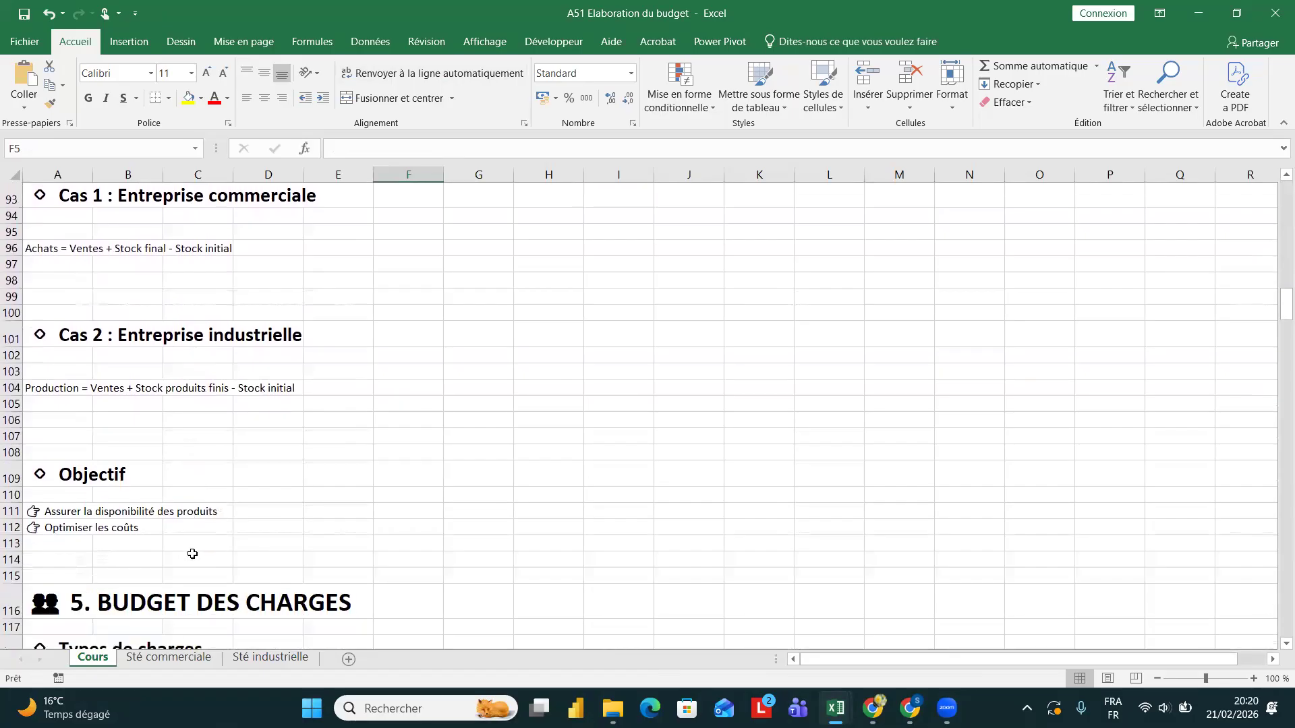
pyautogui.scroll(-12, 192, 553)
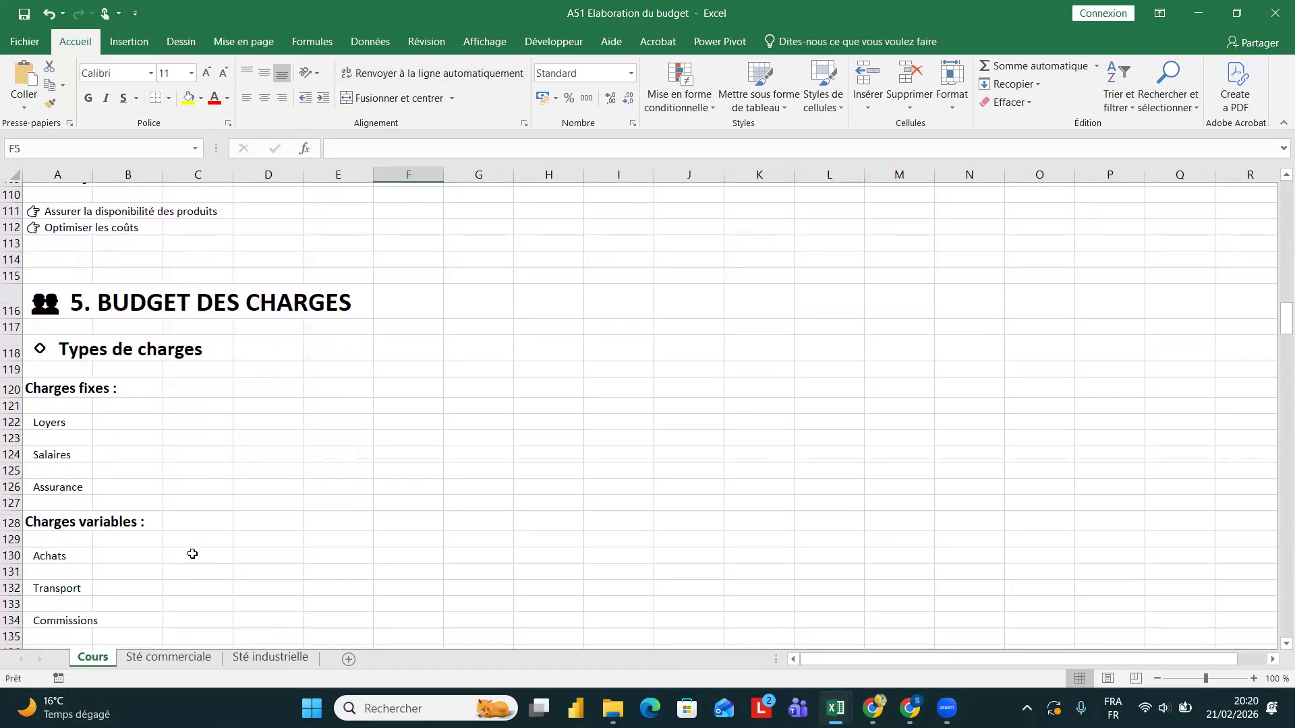
pyautogui.scroll(-3, 192, 554)
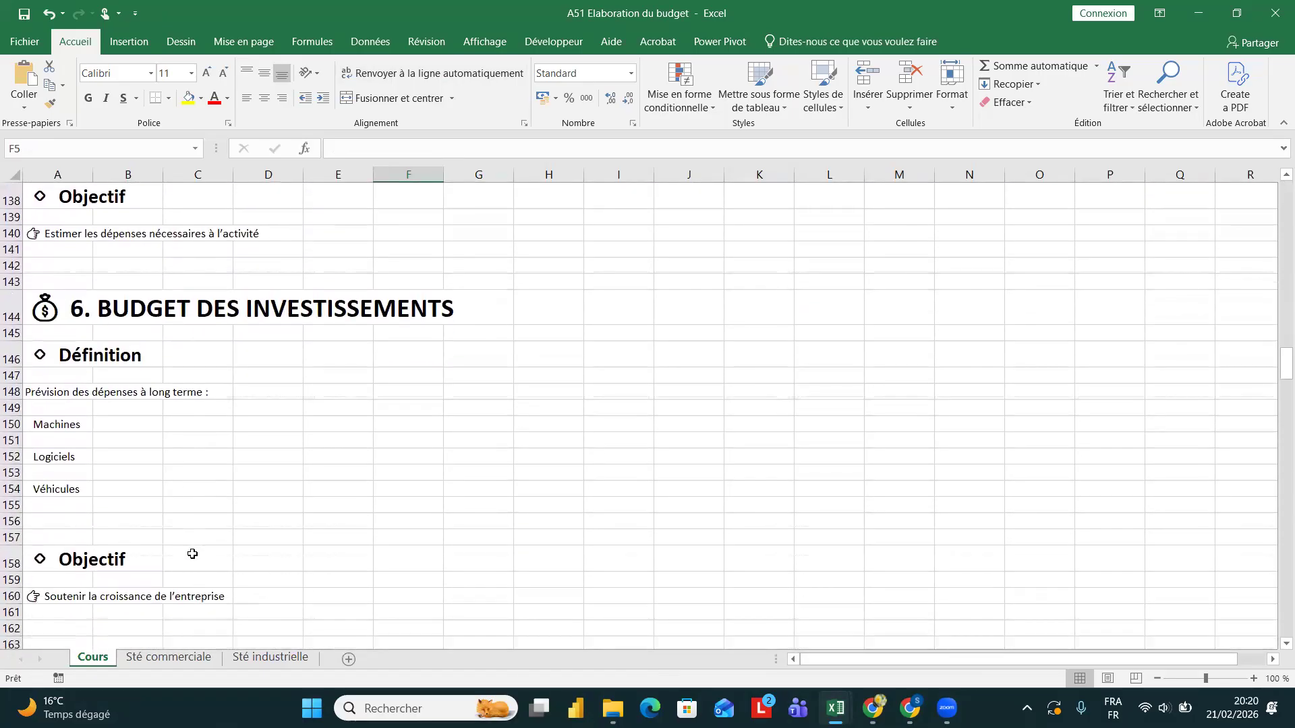
pyautogui.scroll(12, 192, 554)
pyautogui.scroll(6, 192, 553)
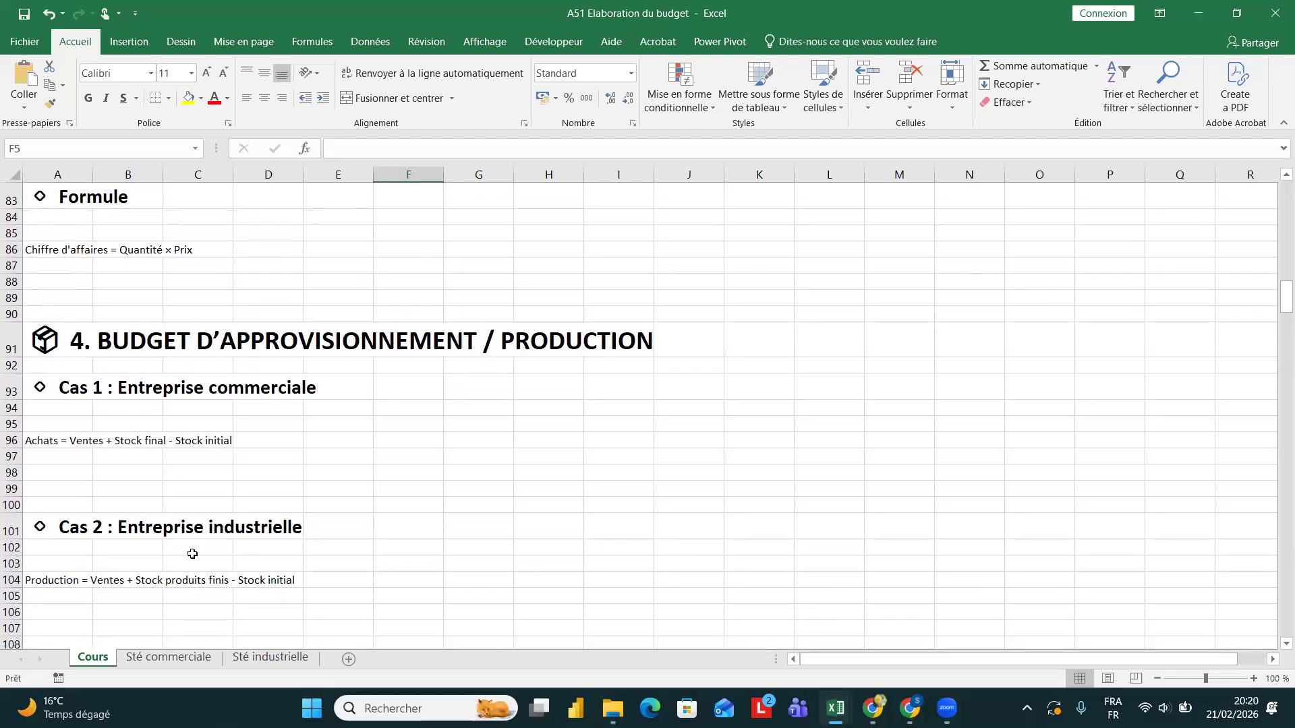
pyautogui.click(60, 439)
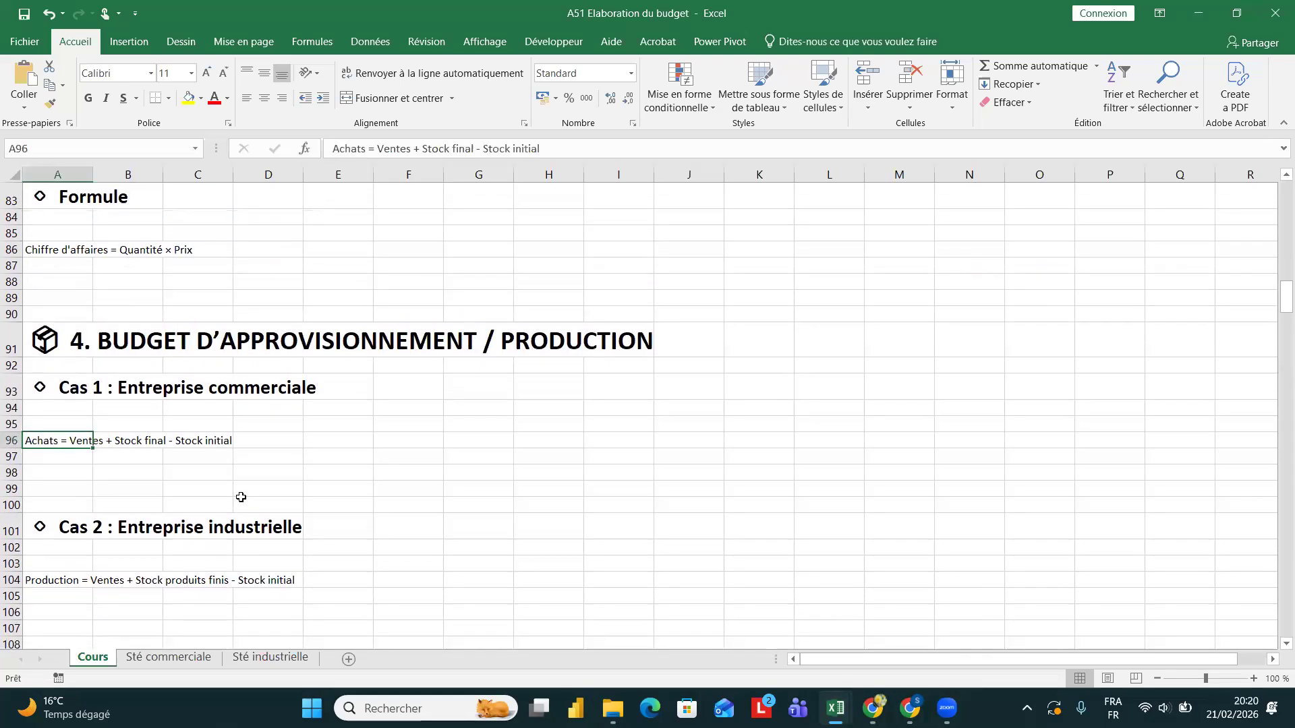
pyautogui.hotkey('ctrl', 'c')
# - Paste the purchases rule into A138 of the Sté commerciale sheet, below the Prix d'achat line
pyautogui.click(169, 657)
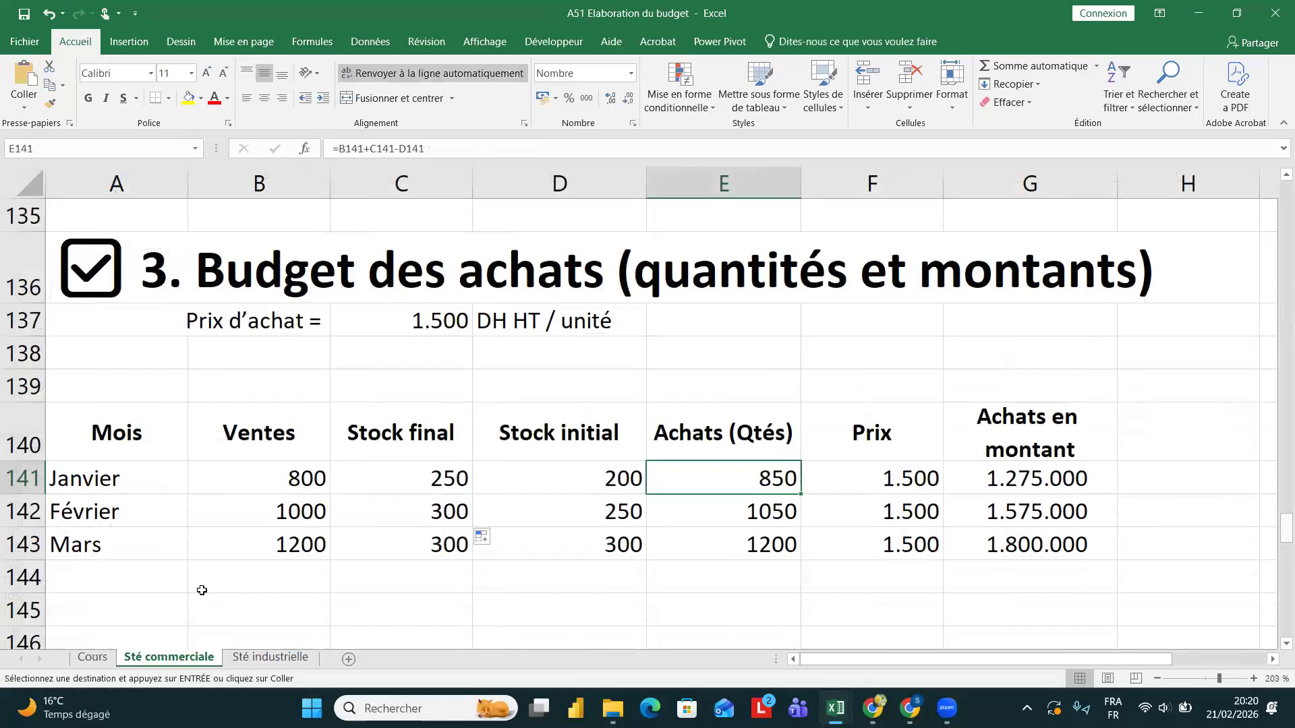
pyautogui.click(157, 357)
pyautogui.hotkey('ctrl', 'v')
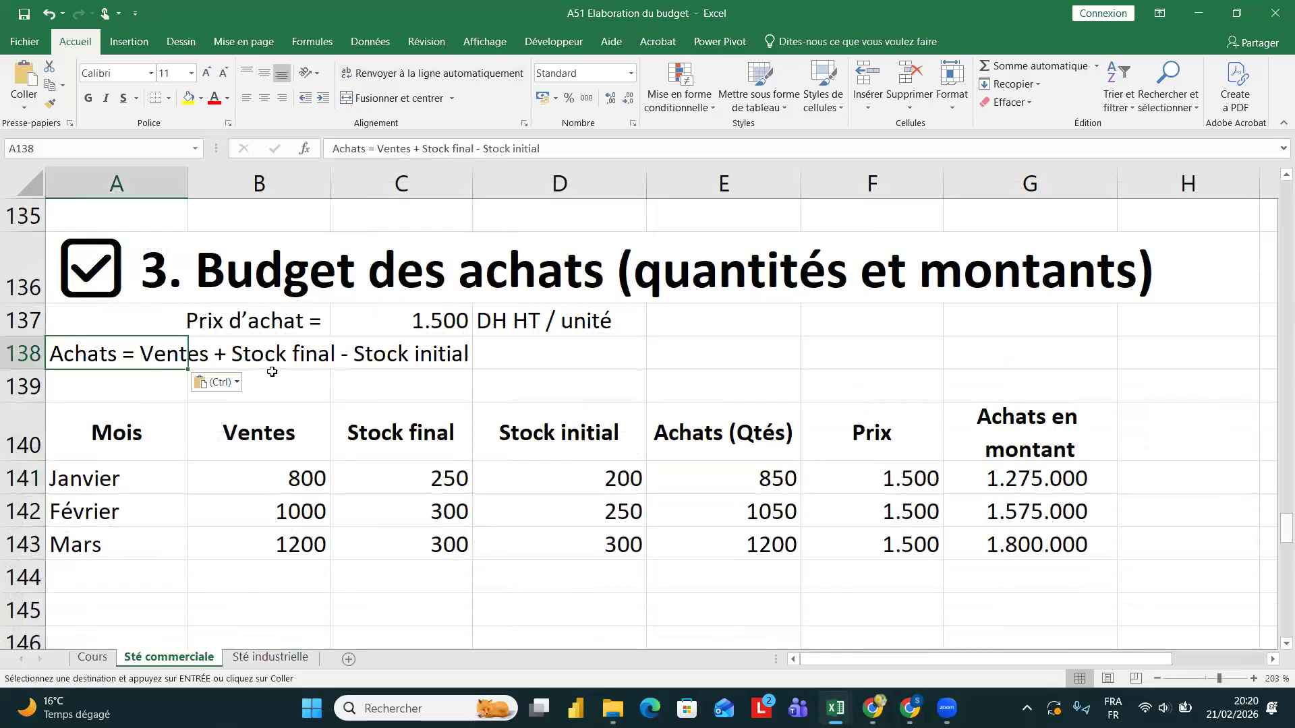
pyautogui.click(274, 391)
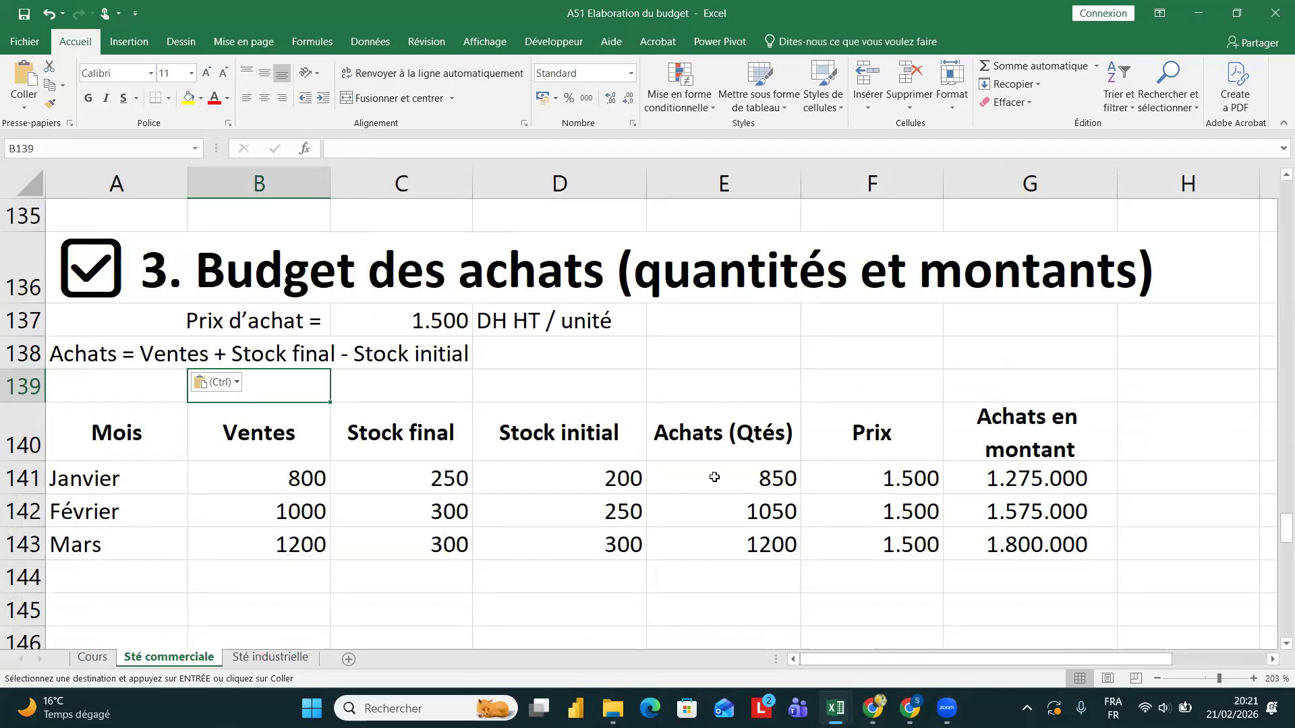
# - Clear the Achats (Qtés) cells E141:E143, calculate Janvier with =B141+C141-D141 and extend the formula to Mars in E143
pyautogui.moveTo(714, 478); pyautogui.dragTo(745, 540)
pyautogui.press('Delete')
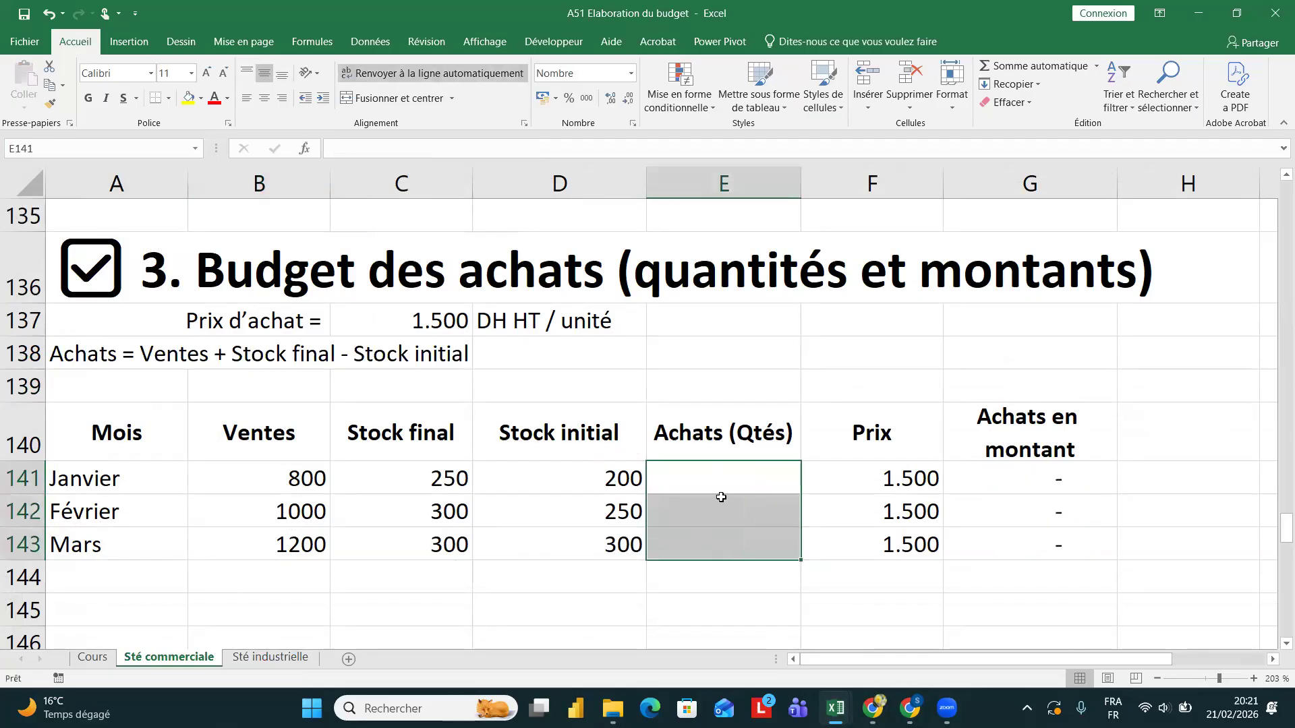
pyautogui.click(720, 492)
pyautogui.write('=')
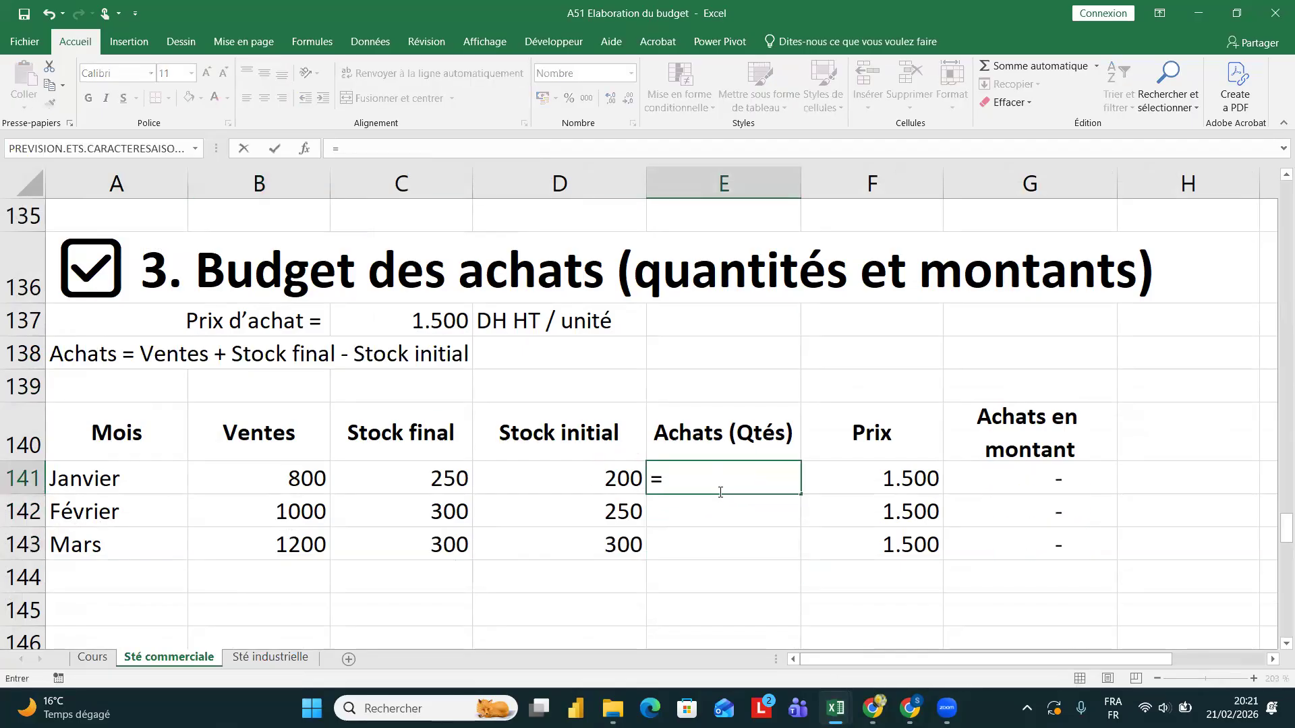
pyautogui.click(309, 468)
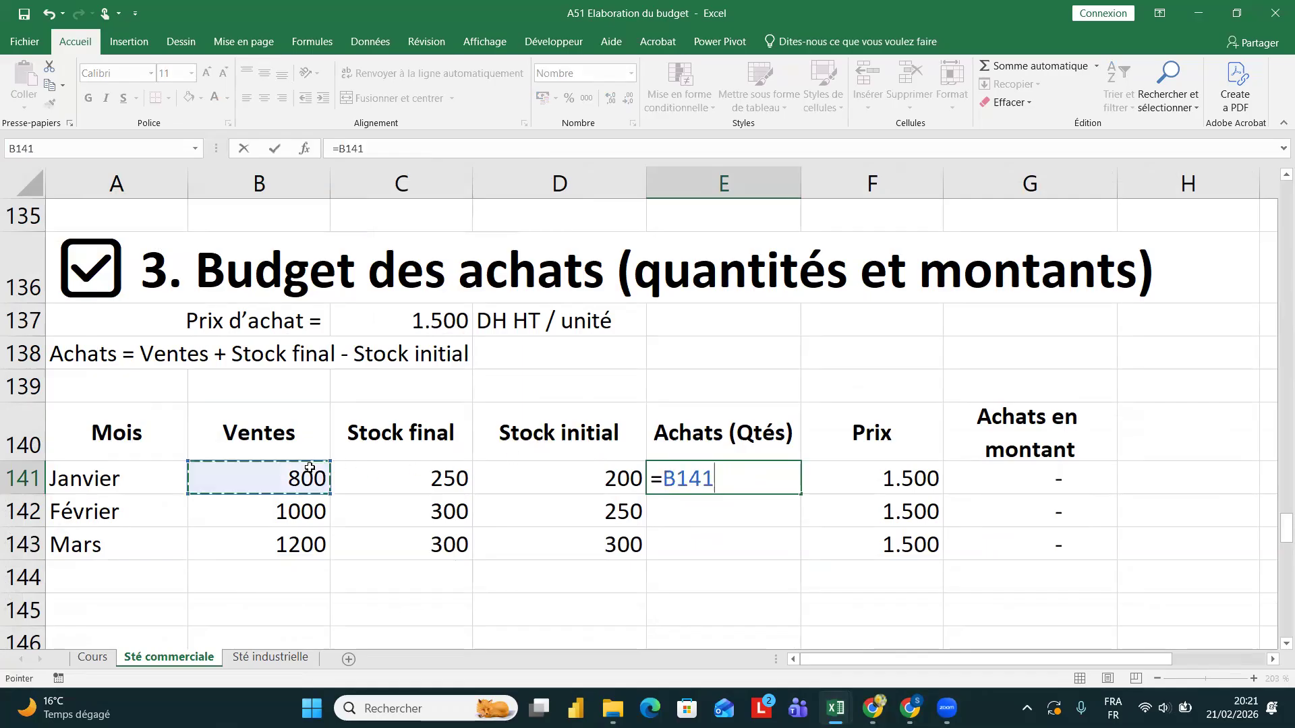
pyautogui.write('+')
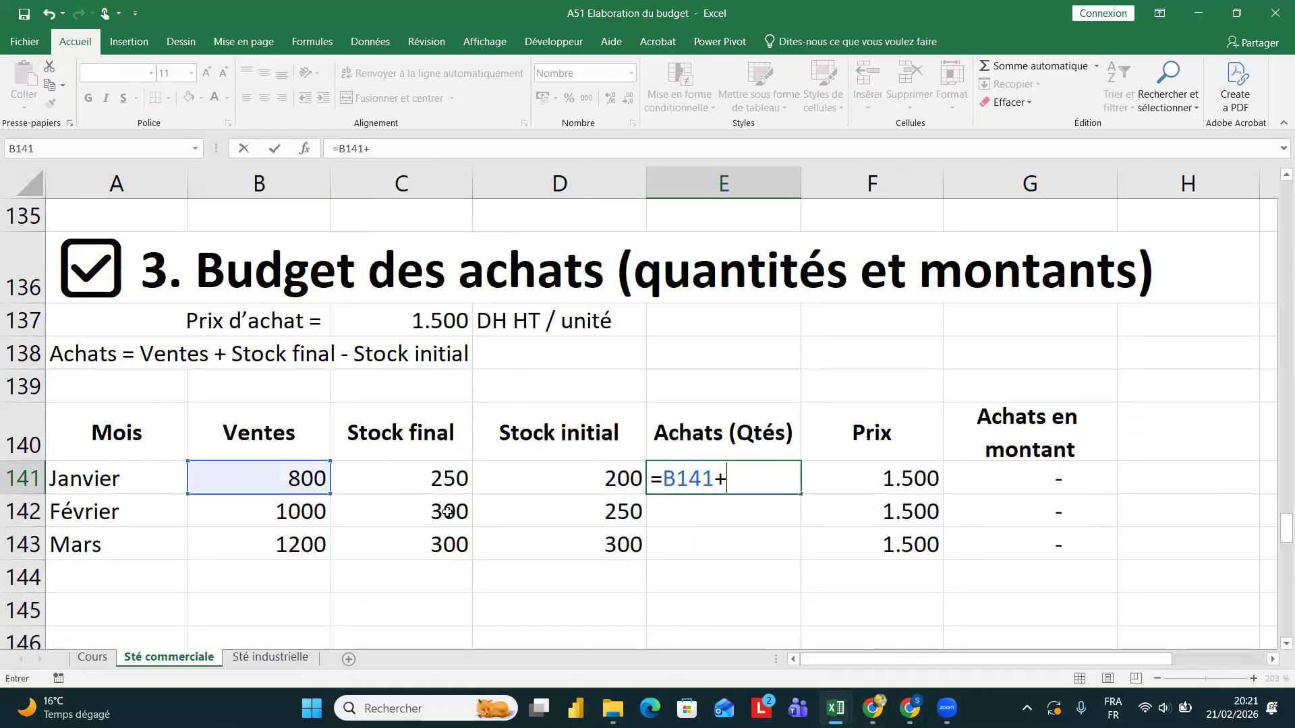
pyautogui.click(437, 481)
pyautogui.write('-')
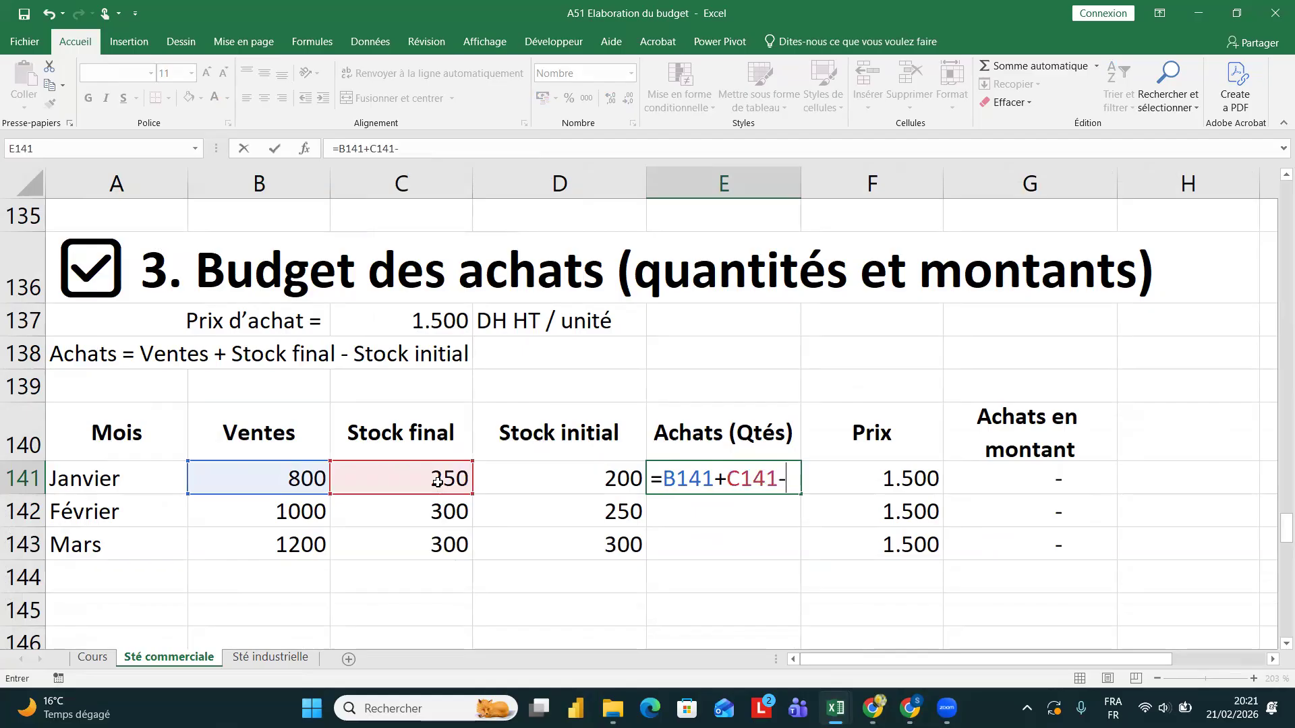
pyautogui.click(550, 480)
pyautogui.press('Return')
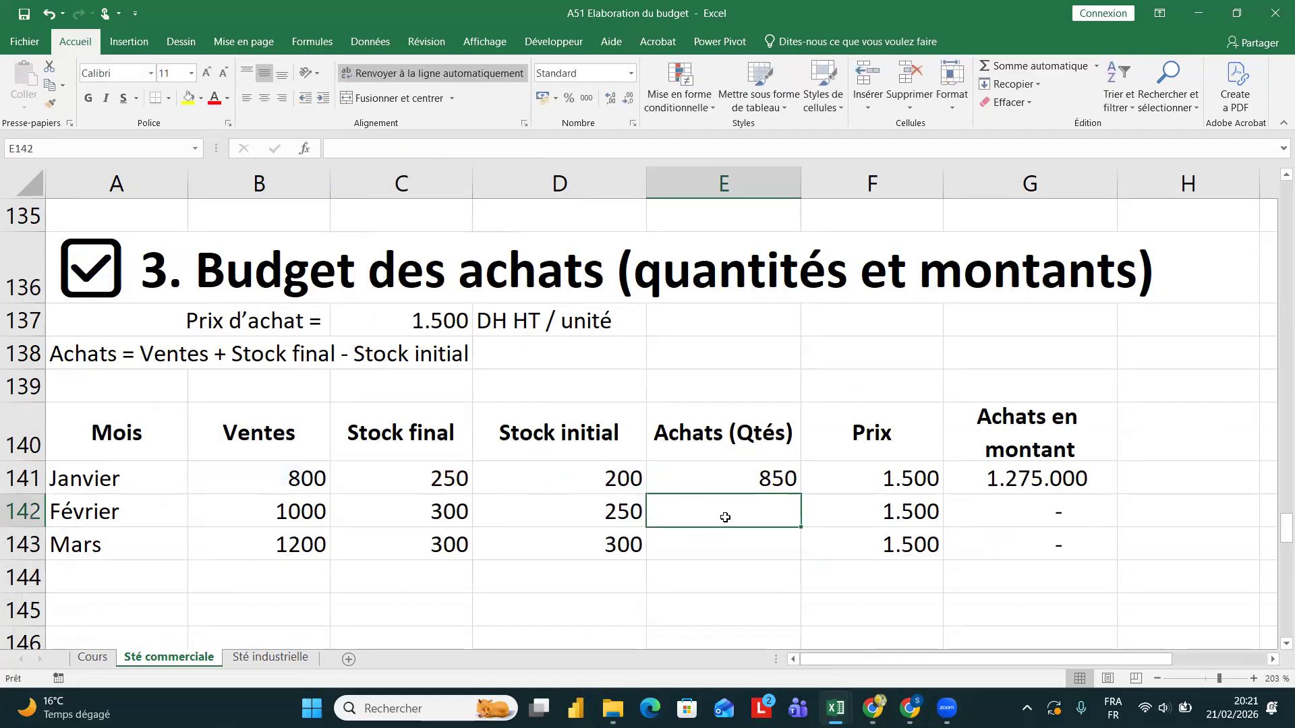
pyautogui.click(733, 478)
pyautogui.moveTo(801, 495); pyautogui.dragTo(807, 565)
# - Check the formulas behind Janvier's Prix in F141 and Achats en montant in G141, and bring up the 5. TVA section
pyautogui.click(883, 487)
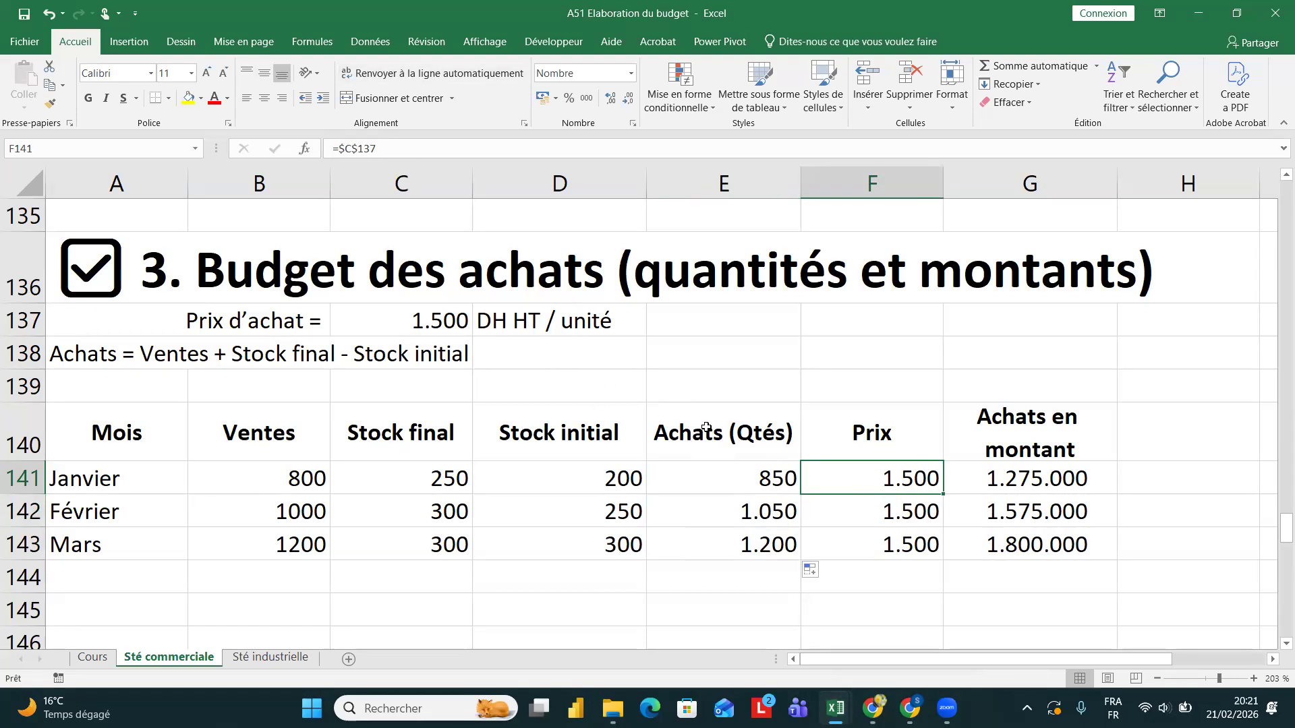
pyautogui.click(1016, 474)
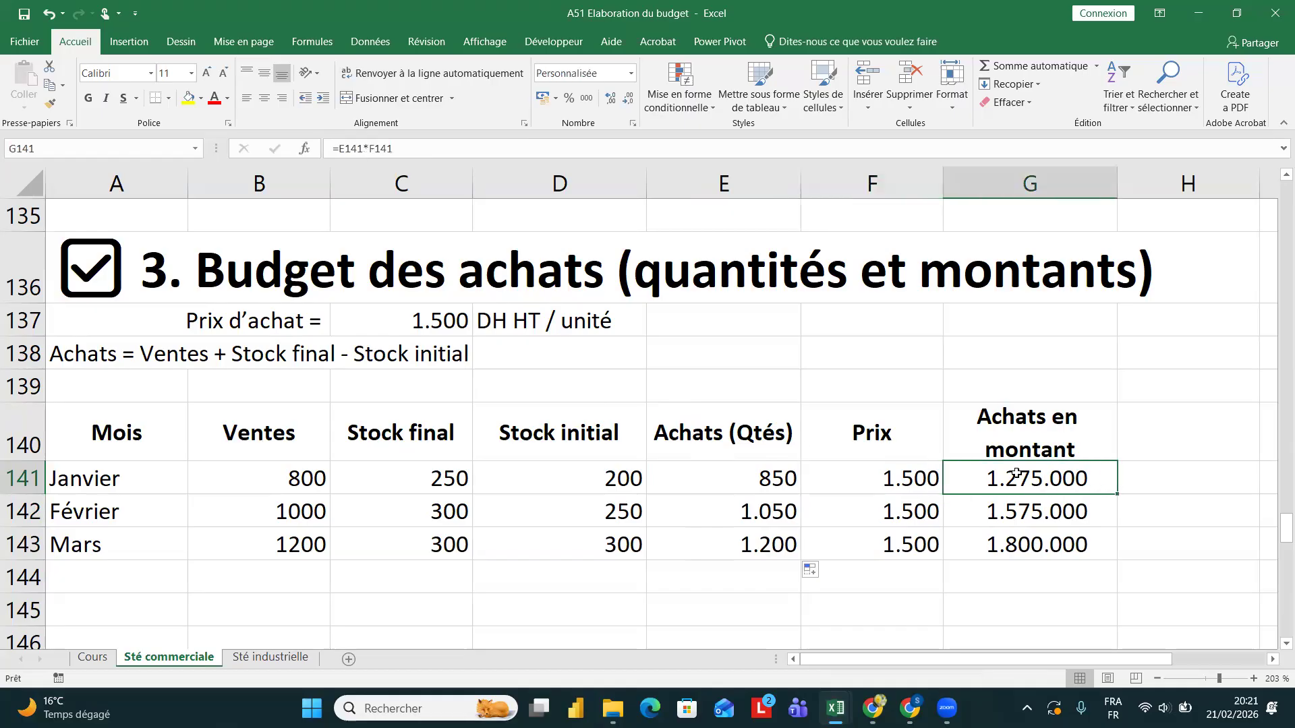
pyautogui.doubleClick(1008, 477)
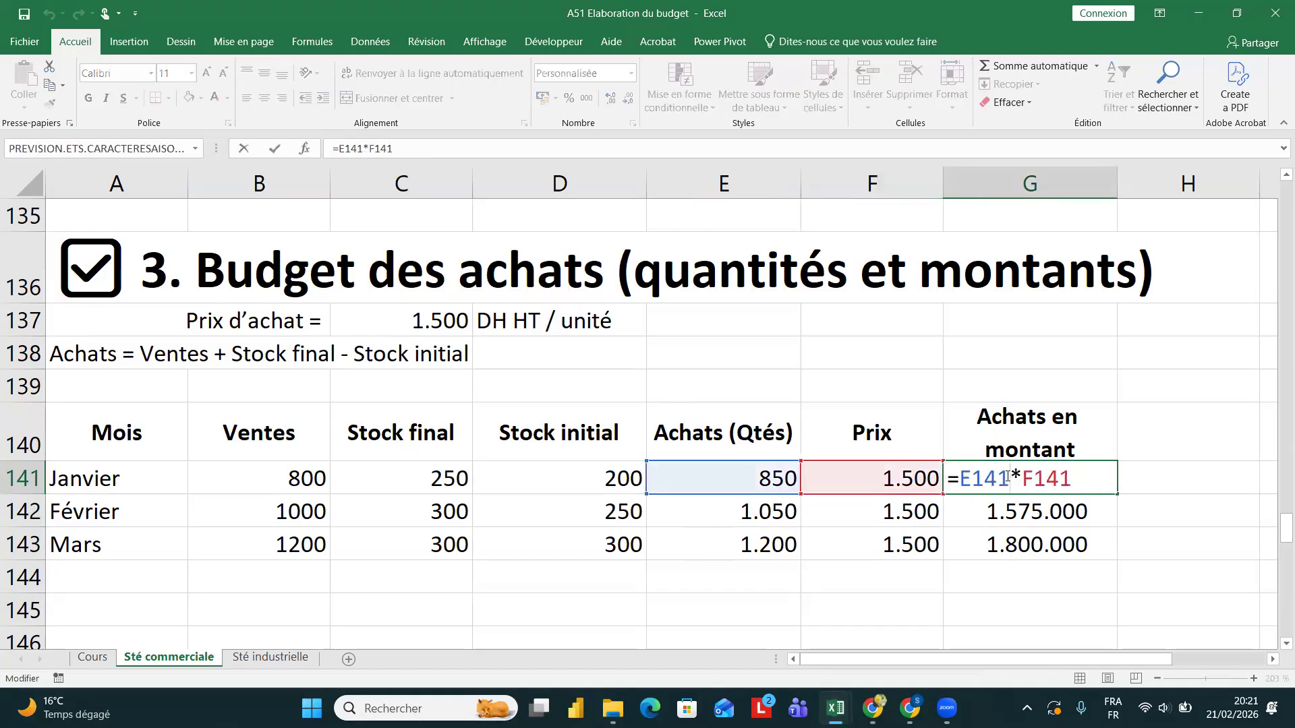
pyautogui.press('Return')
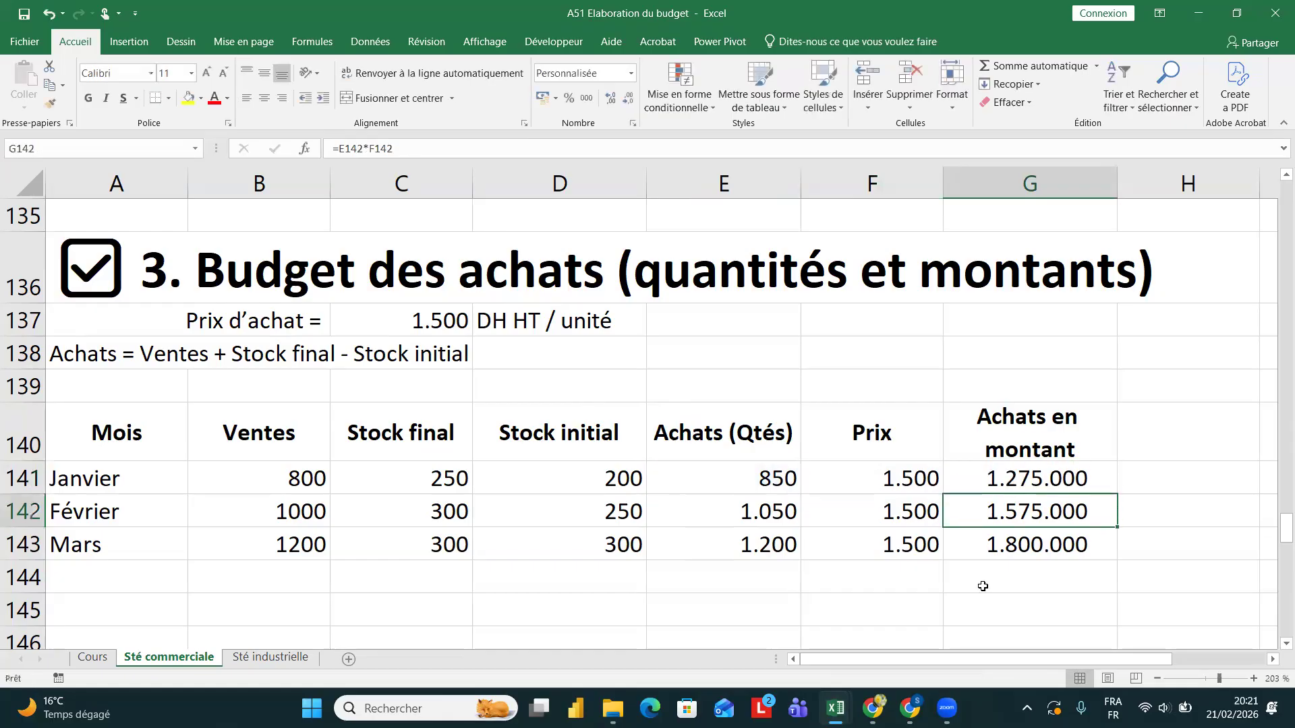
pyautogui.scroll(-2, 983, 586)
pyautogui.scroll(-2, 983, 586)
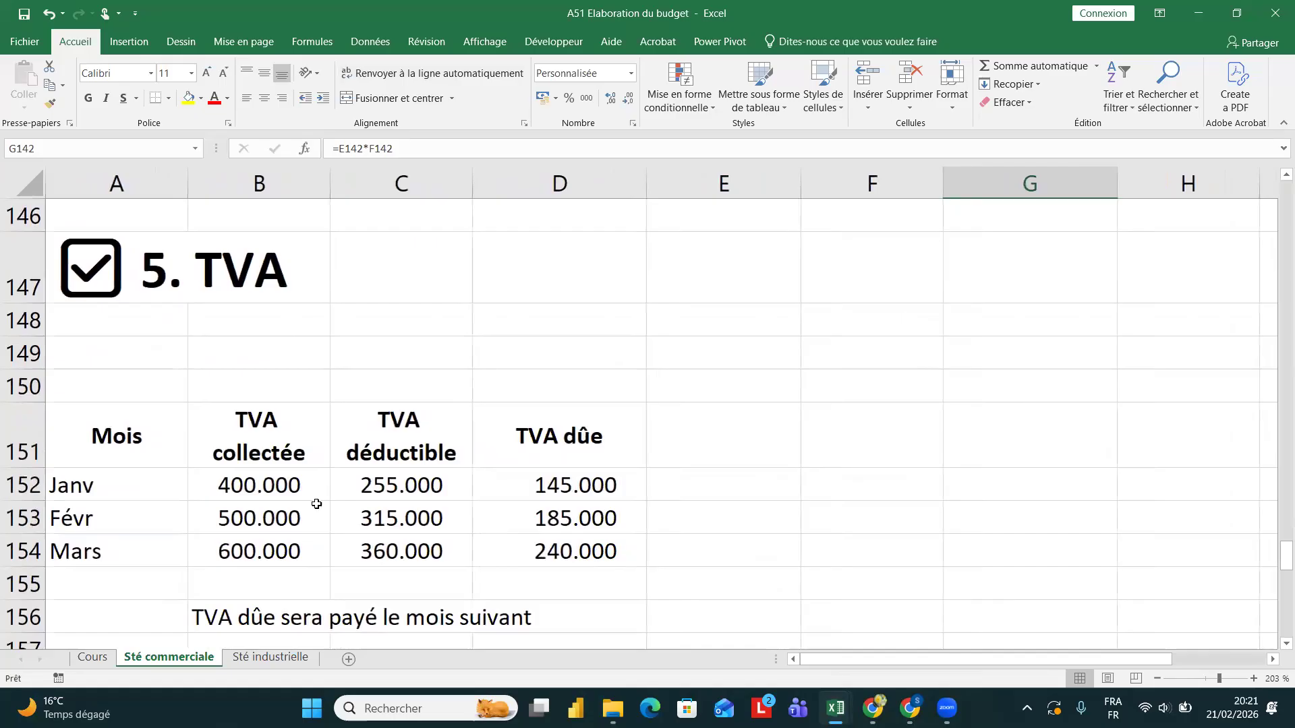
# - Clear the TVA figures in B152:D154 and calculate Janv's TVA collectée in B152 with =D120*20%
pyautogui.moveTo(321, 486); pyautogui.dragTo(536, 551)
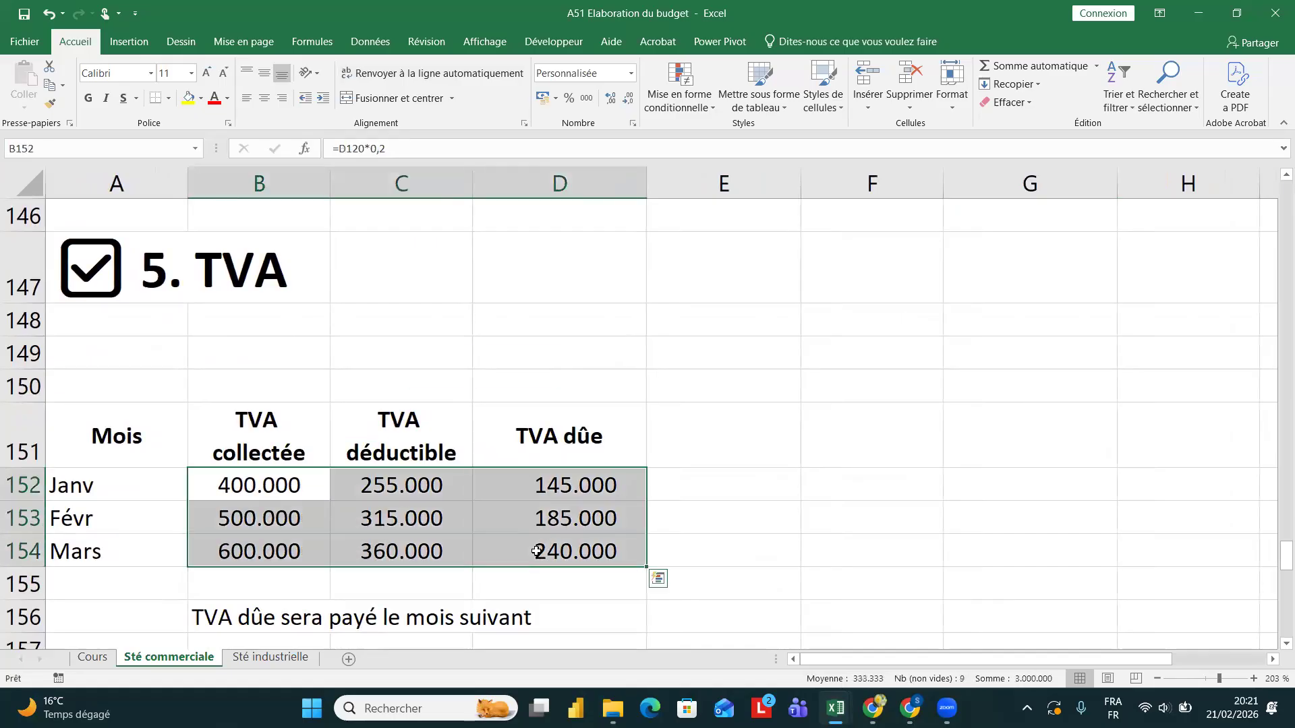
pyautogui.press('Delete')
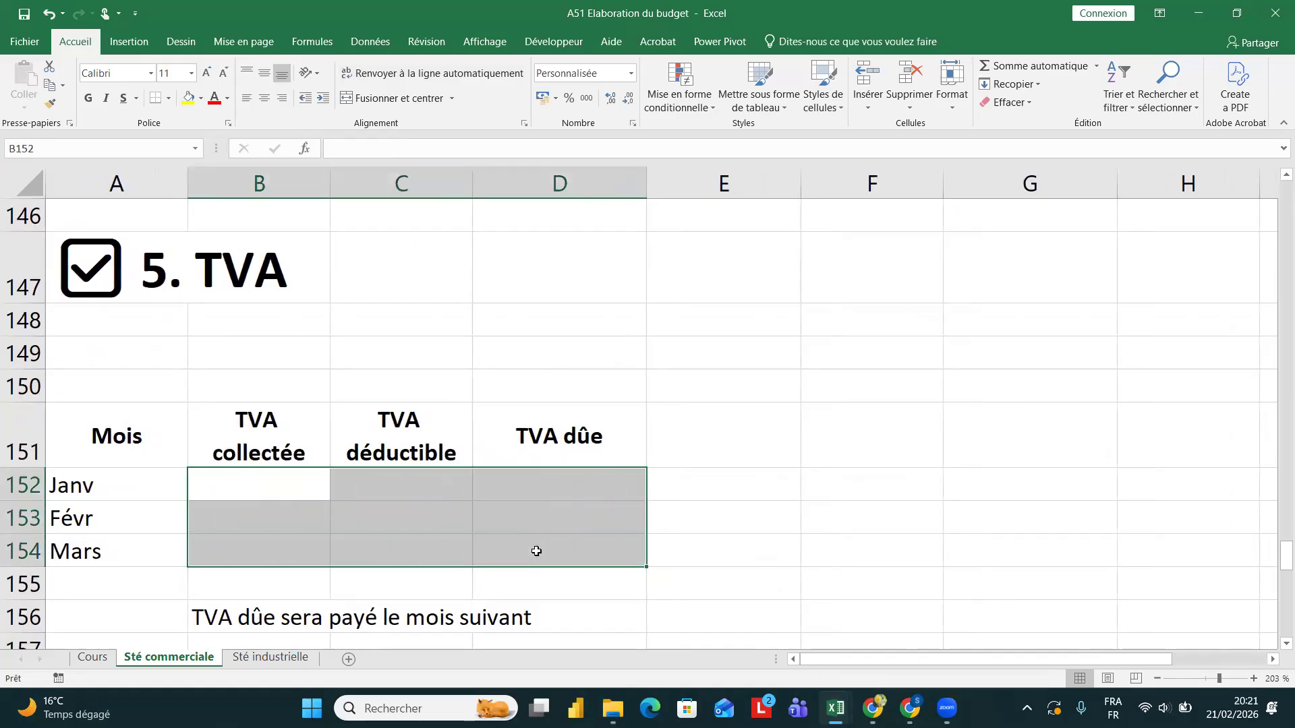
pyautogui.click(286, 479)
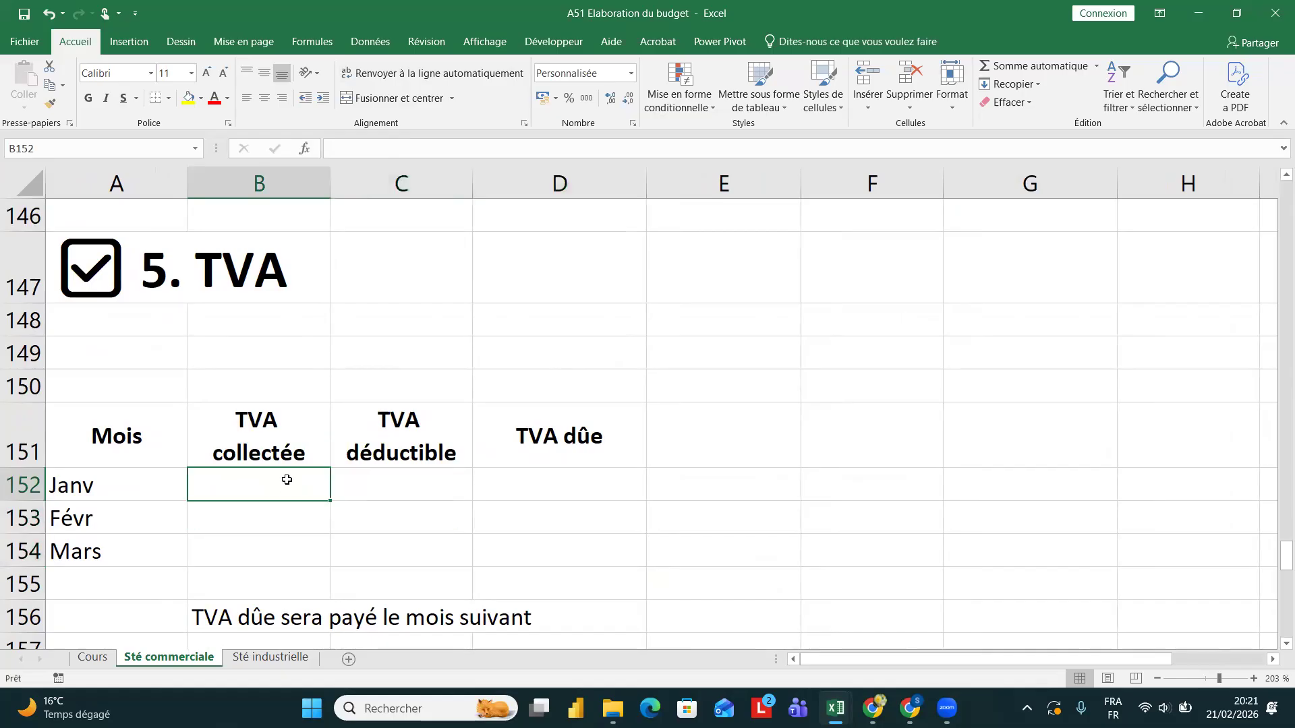
pyautogui.write('=')
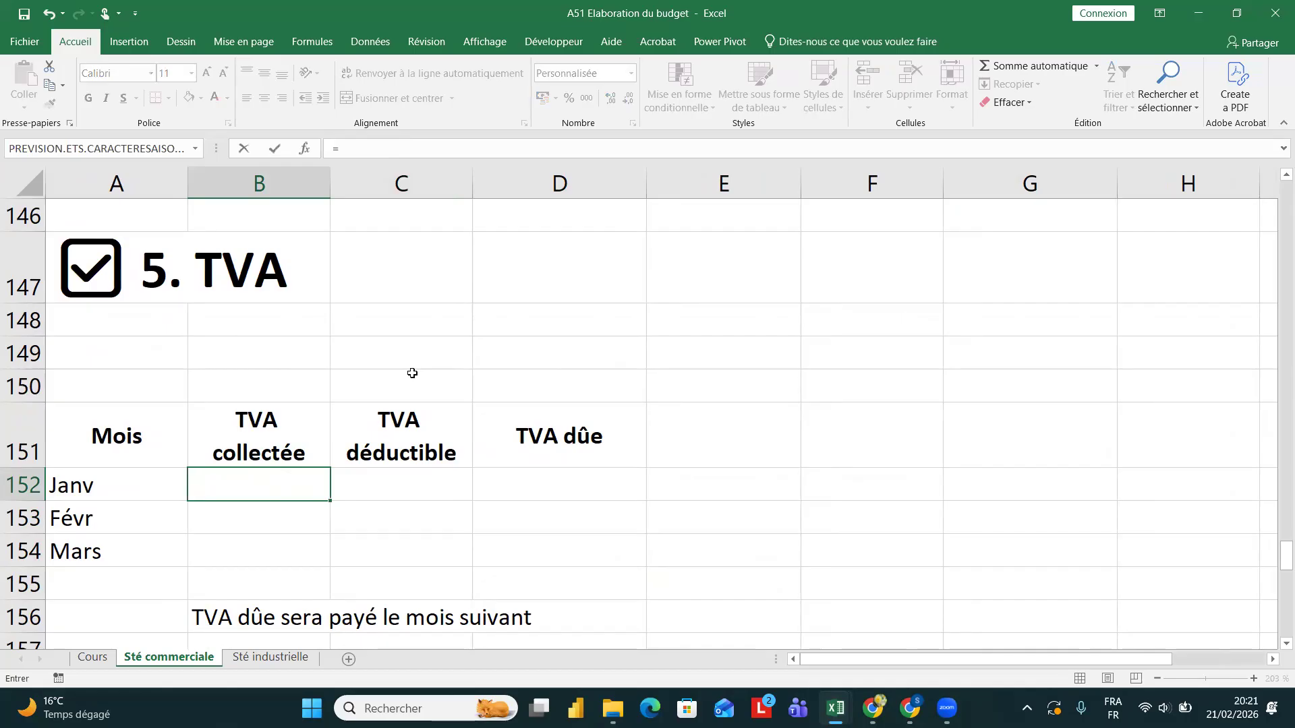
pyautogui.scroll(9, 412, 373)
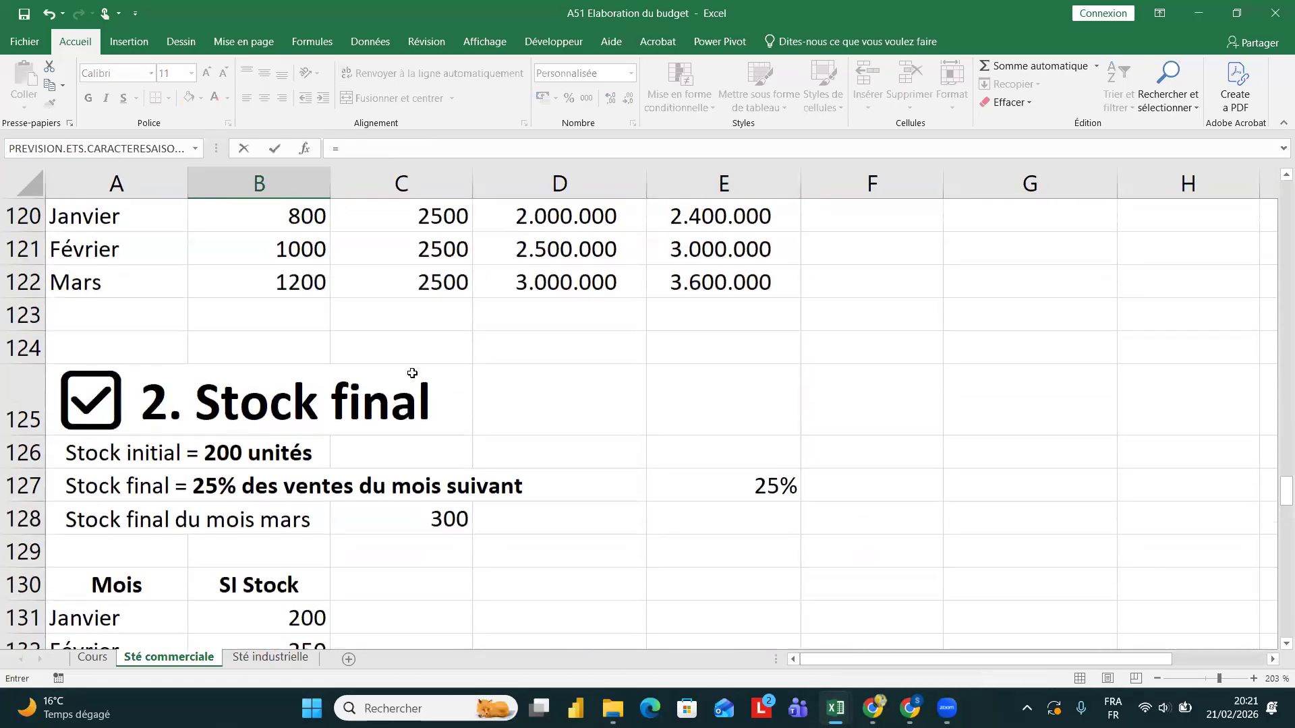
pyautogui.scroll(2, 412, 373)
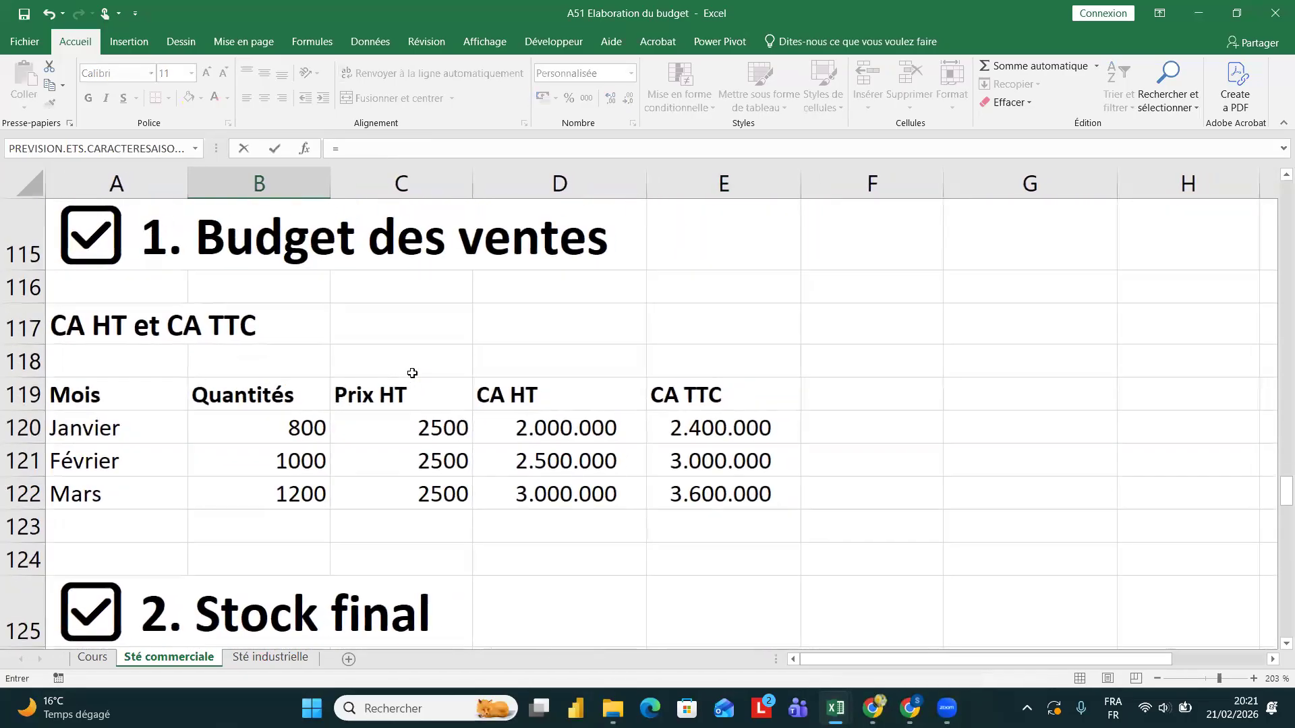
pyautogui.click(542, 434)
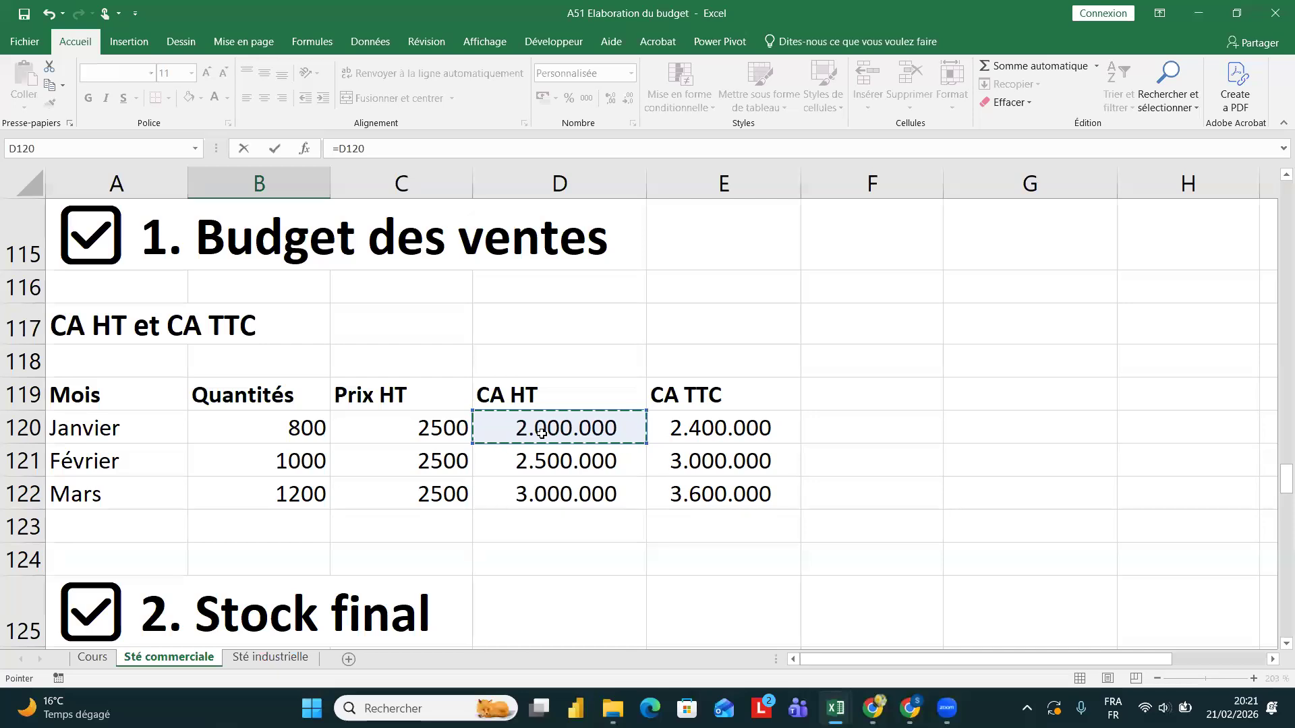
pyautogui.write('*')
pyautogui.press('capslock')
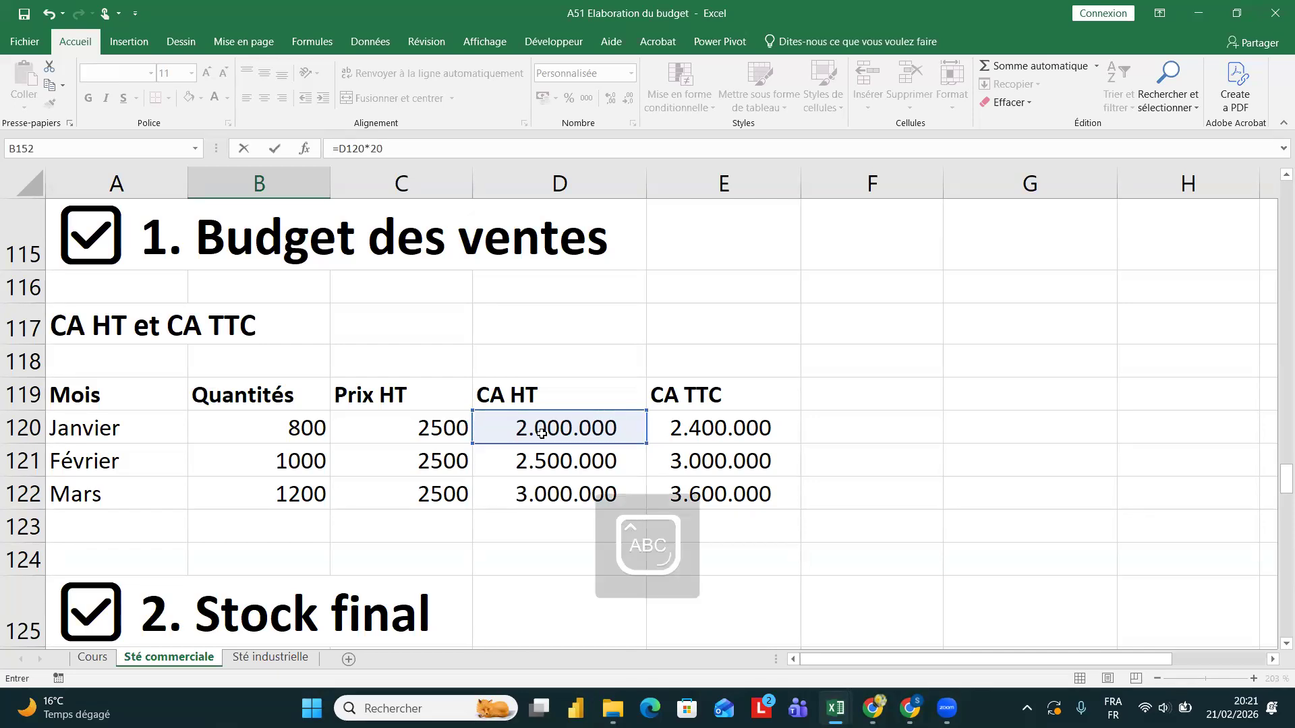
pyautogui.press('capslock')
pyautogui.press('BackSpace')
pyautogui.press('capslock')
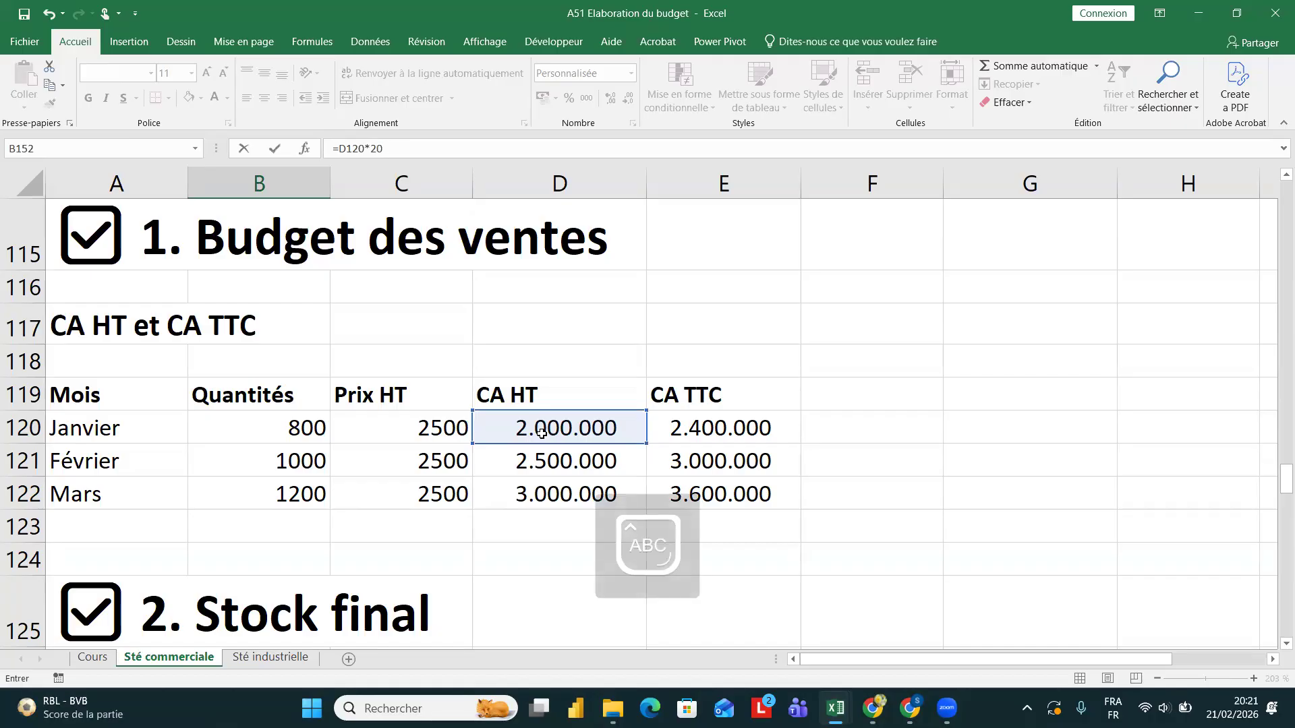
pyautogui.press('Return')
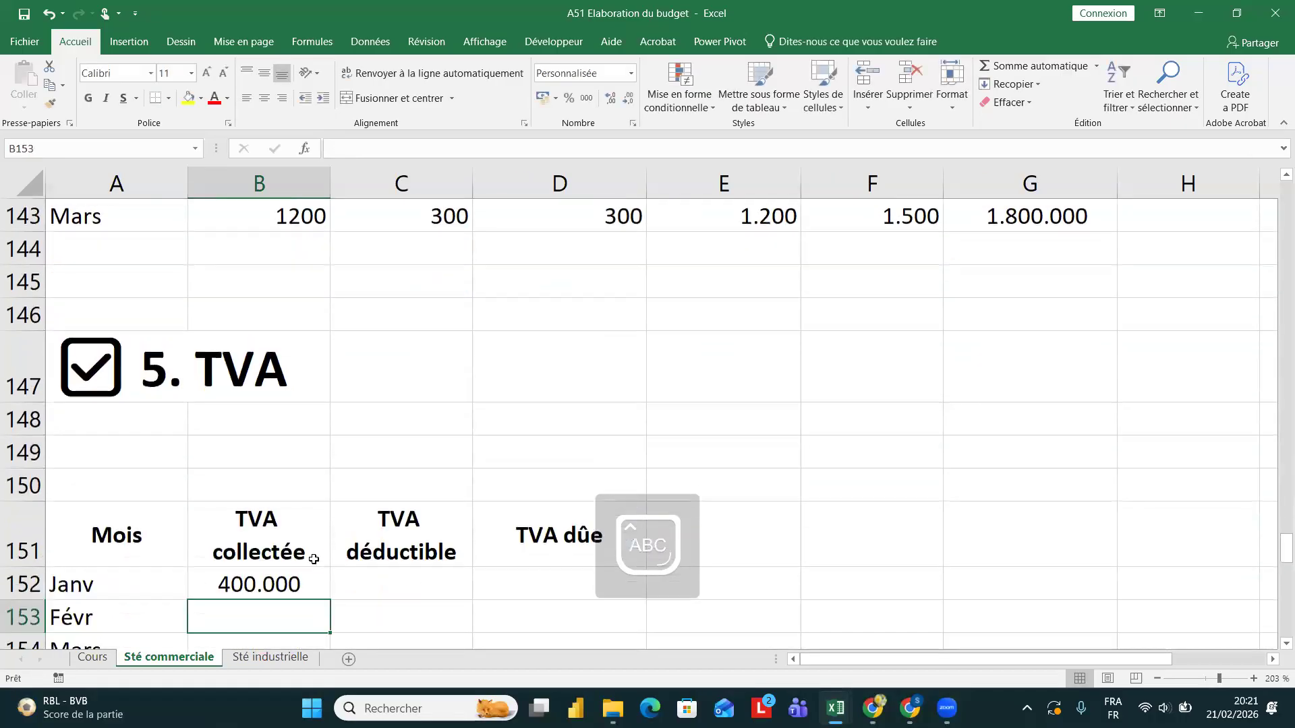
# - Extend the TVA collectée formula from B152 down to Mars in B154
pyautogui.scroll(-1, 311, 556)
pyautogui.click(321, 459)
pyautogui.moveTo(329, 467); pyautogui.dragTo(322, 528)
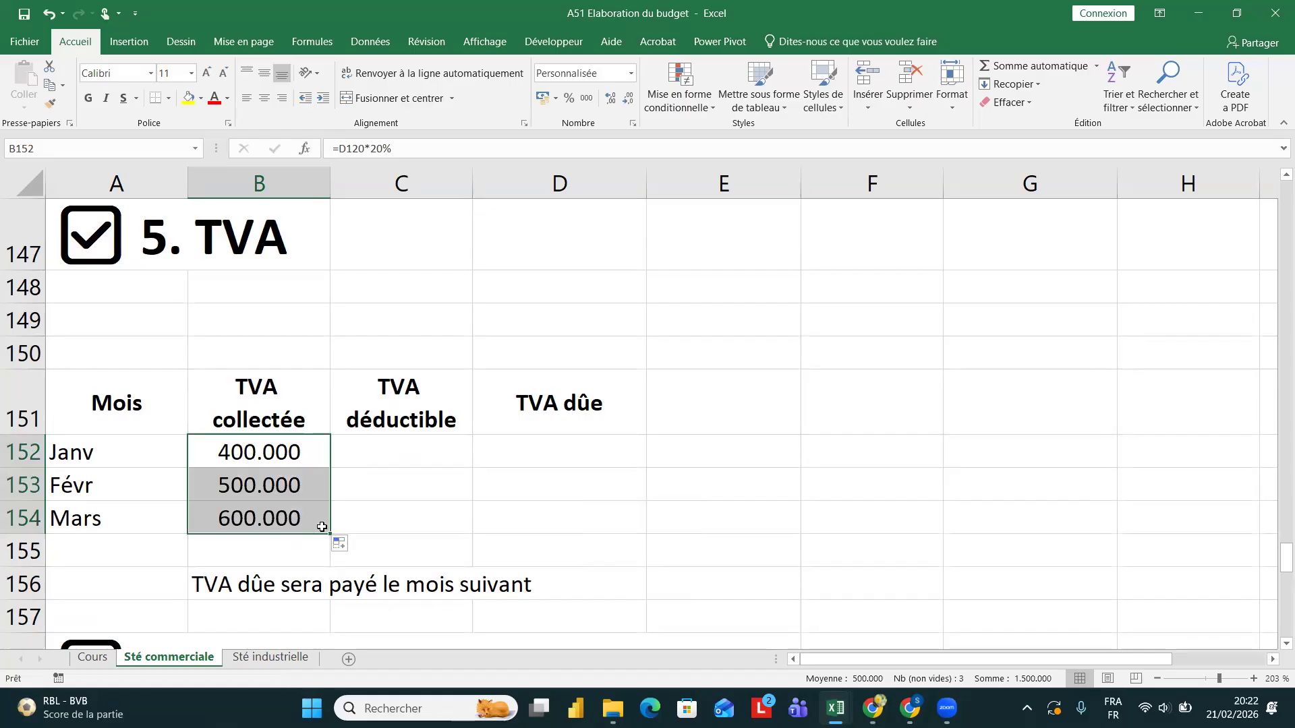
# - Check the formulas behind Janvier's CA TTC in E120, CA HT in D120 and TVA collectée in B152
pyautogui.scroll(11, 497, 425)
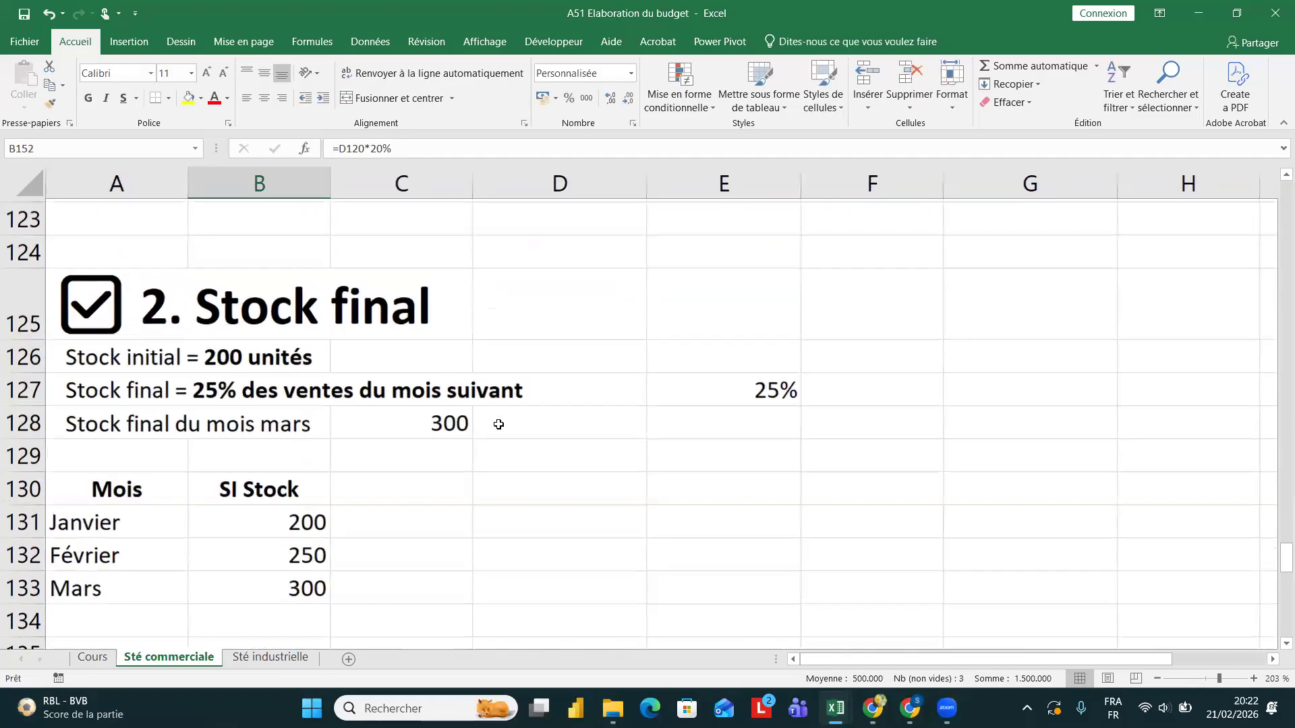
pyautogui.click(683, 442)
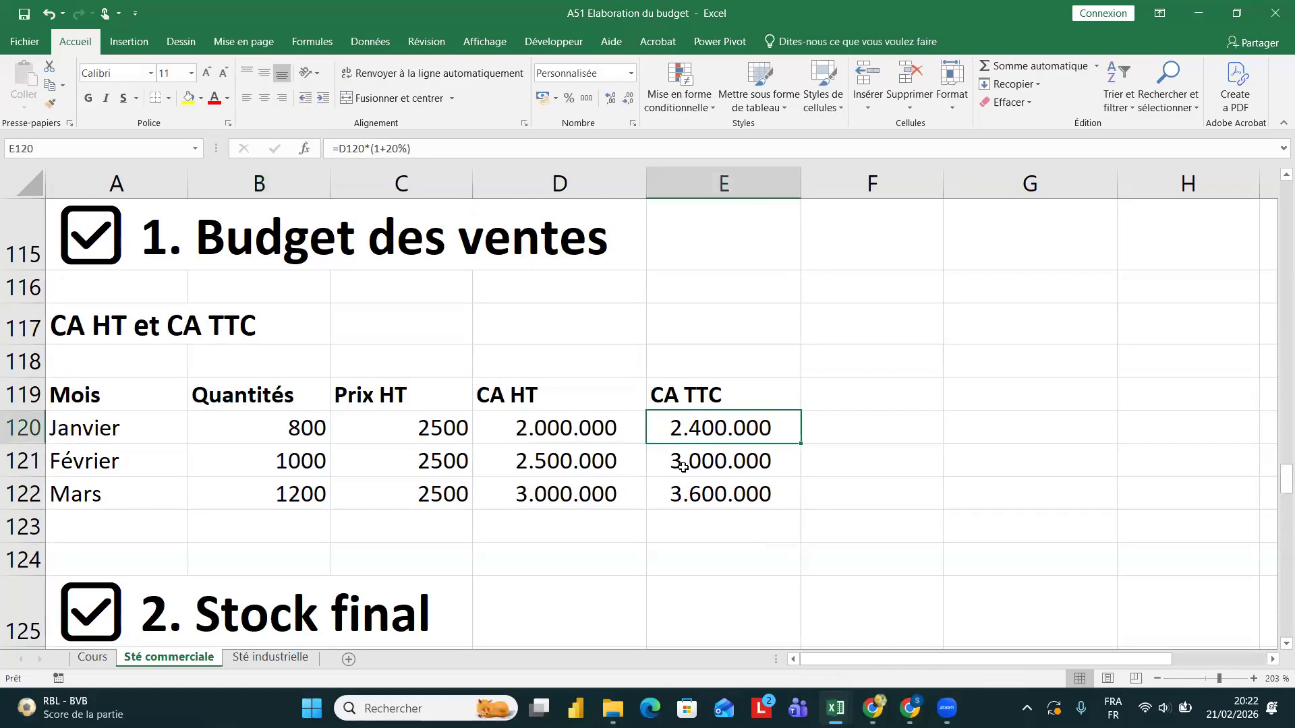
pyautogui.click(585, 430)
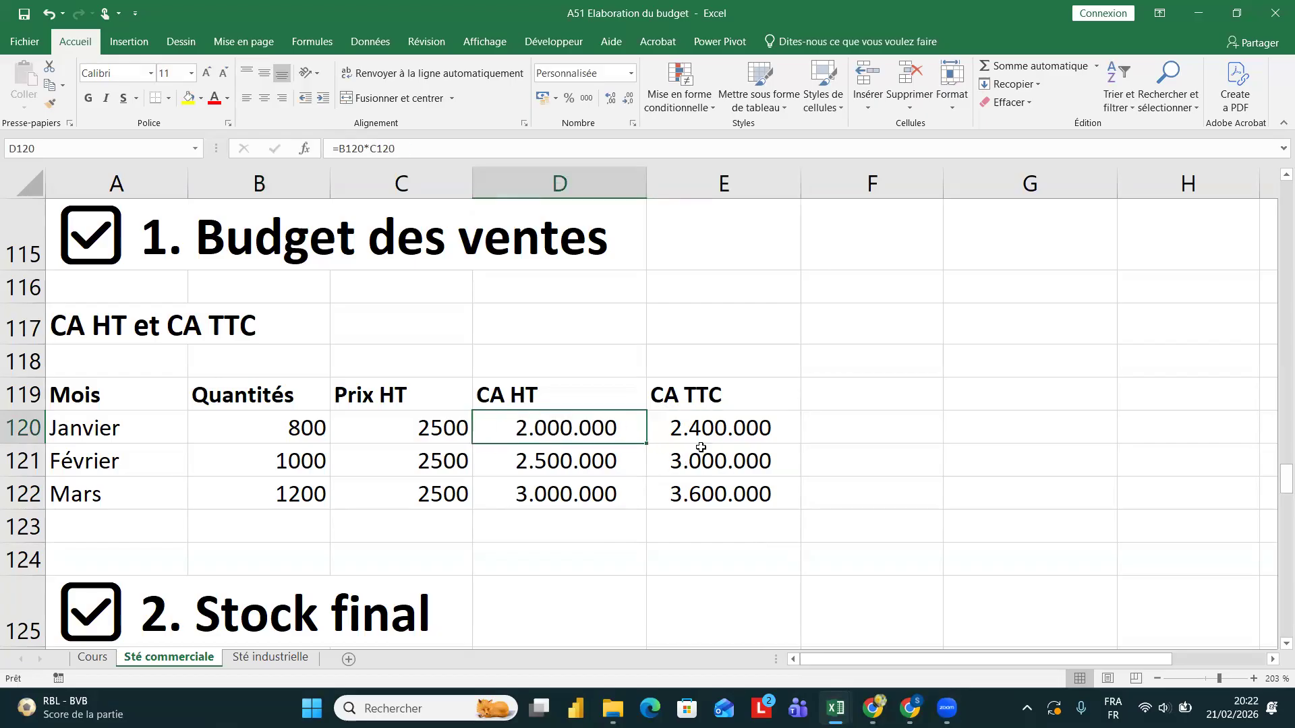
pyautogui.scroll(-8, 701, 448)
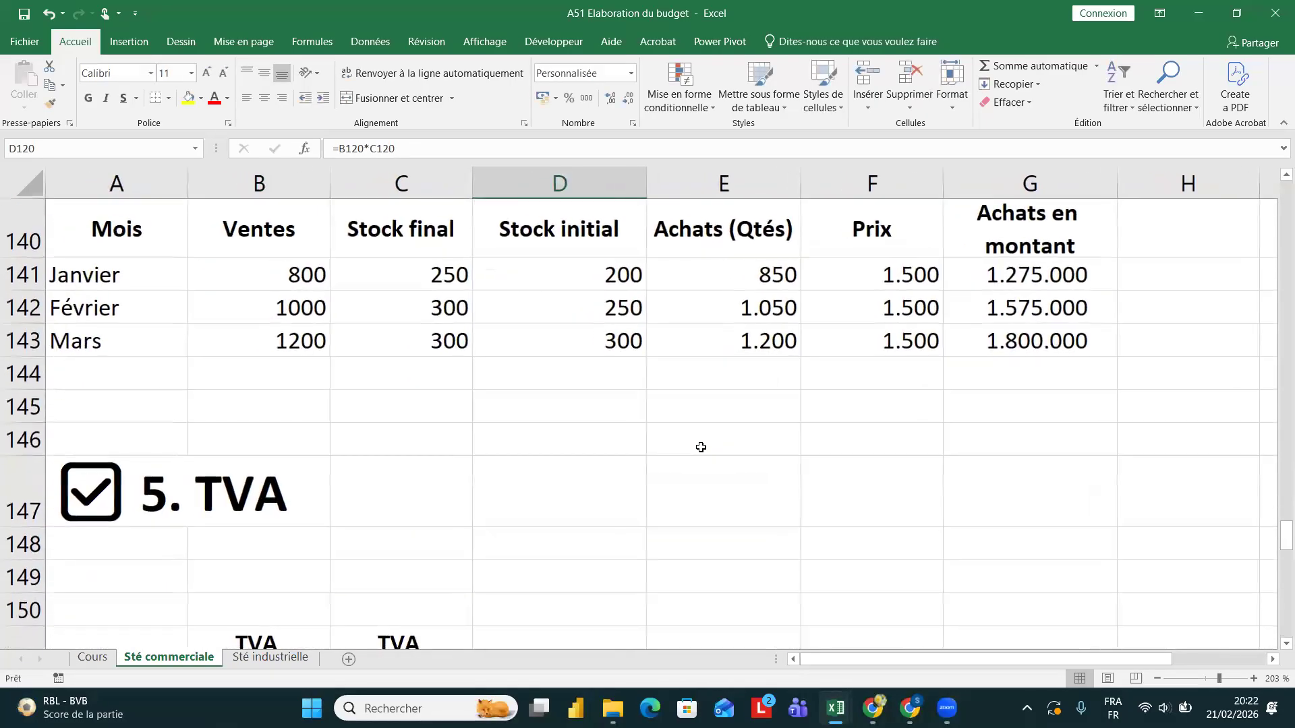
pyautogui.scroll(-2, 701, 448)
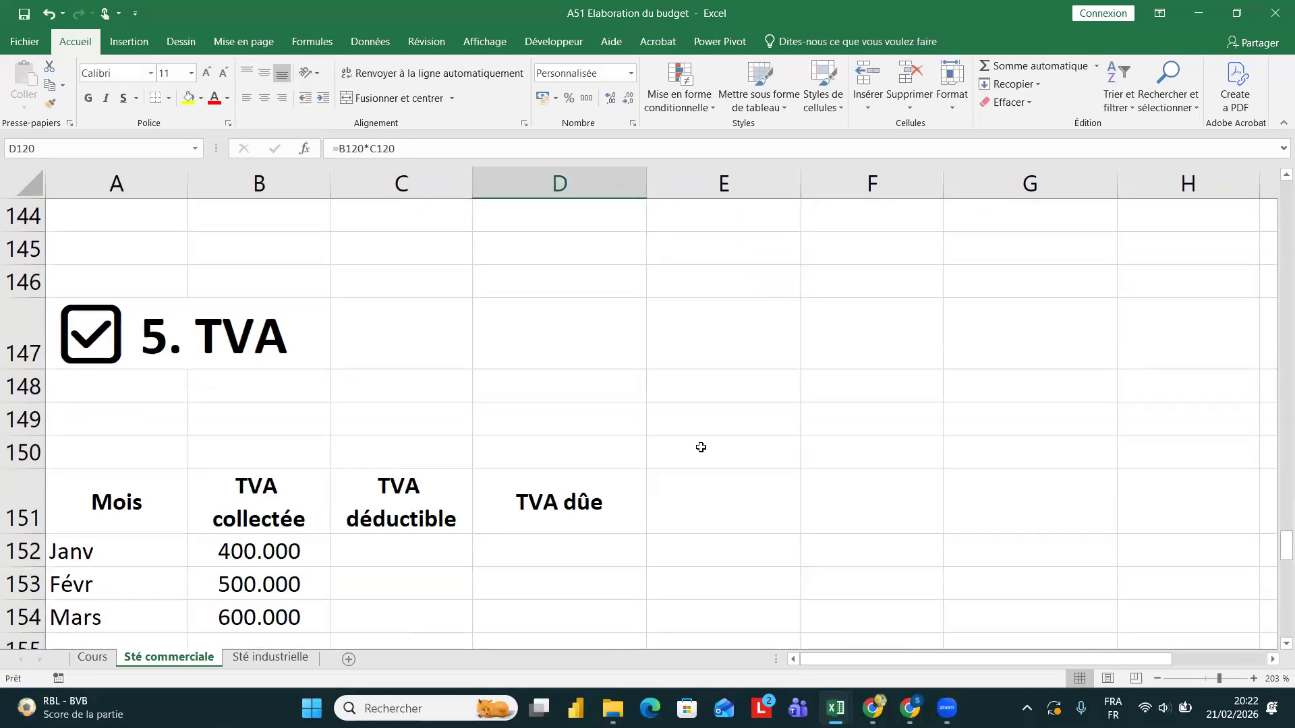
pyautogui.click(270, 551)
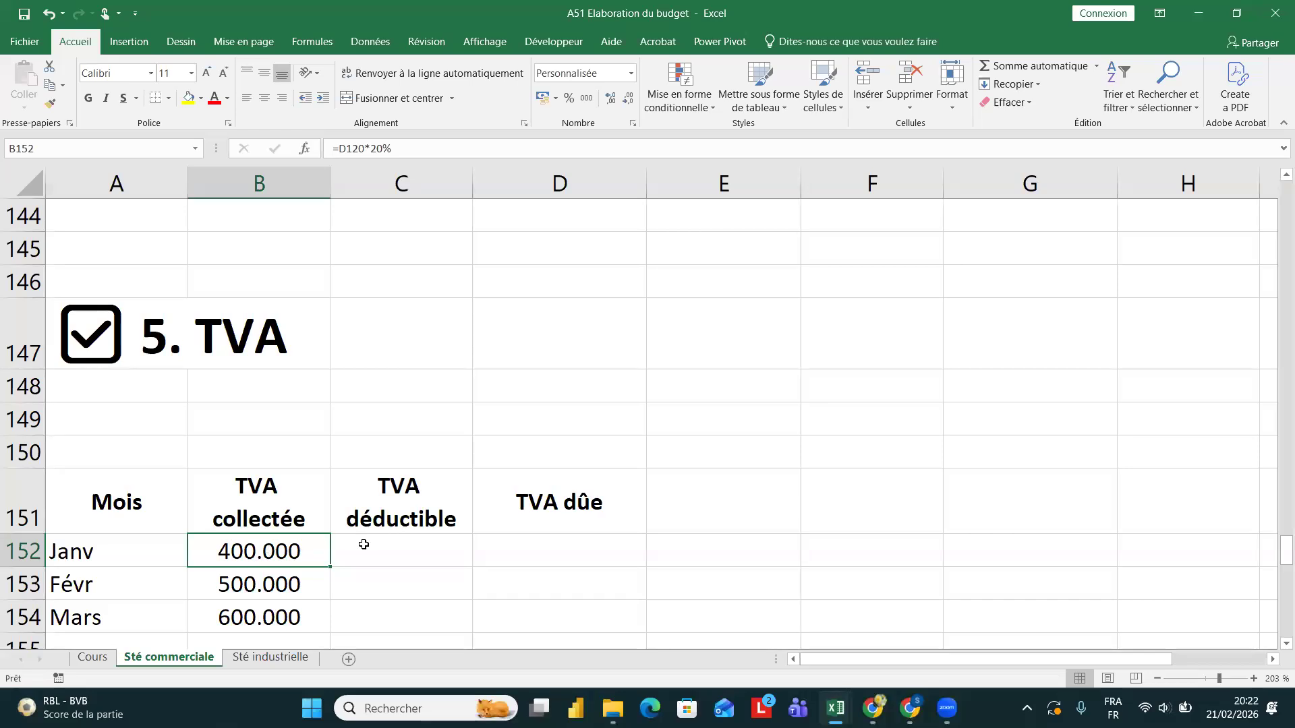
# - Calculate Janv's TVA déductible in C152 as 20% of Janvier's purchases amount with =G141*20%
pyautogui.click(363, 545)
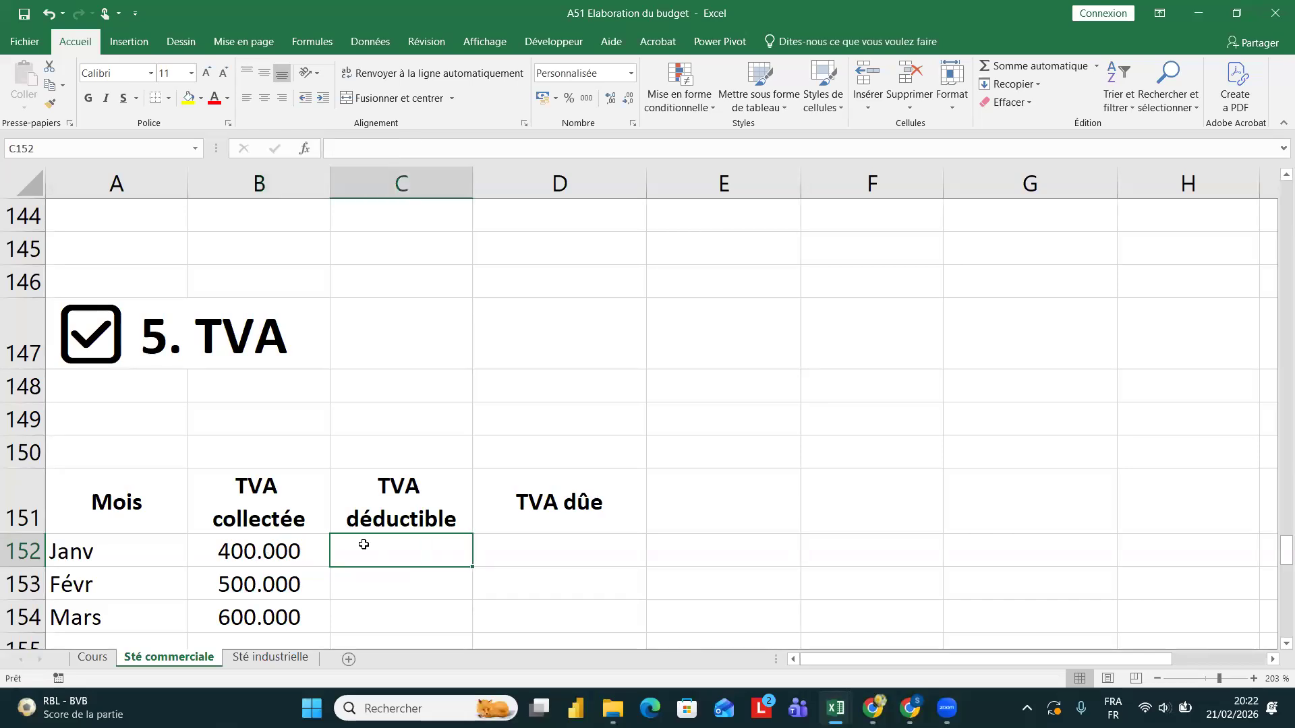
pyautogui.write('=')
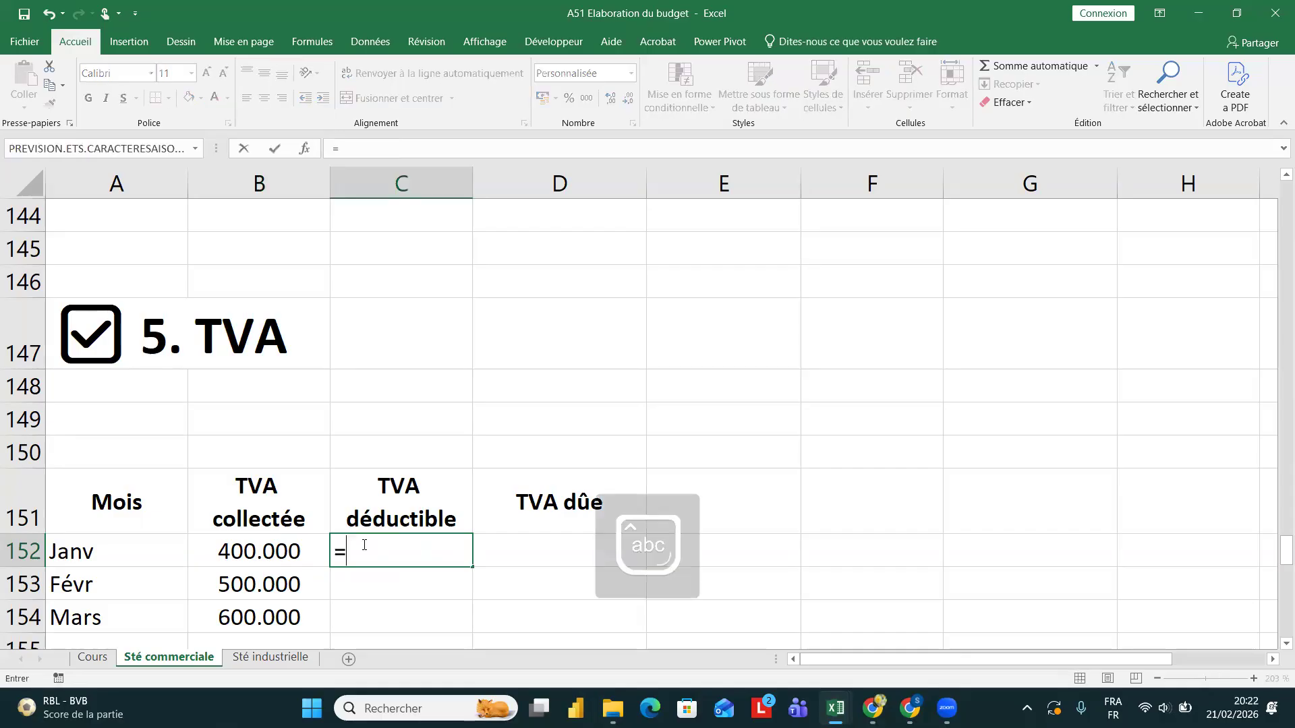
pyautogui.scroll(4, 472, 405)
pyautogui.scroll(3, 473, 405)
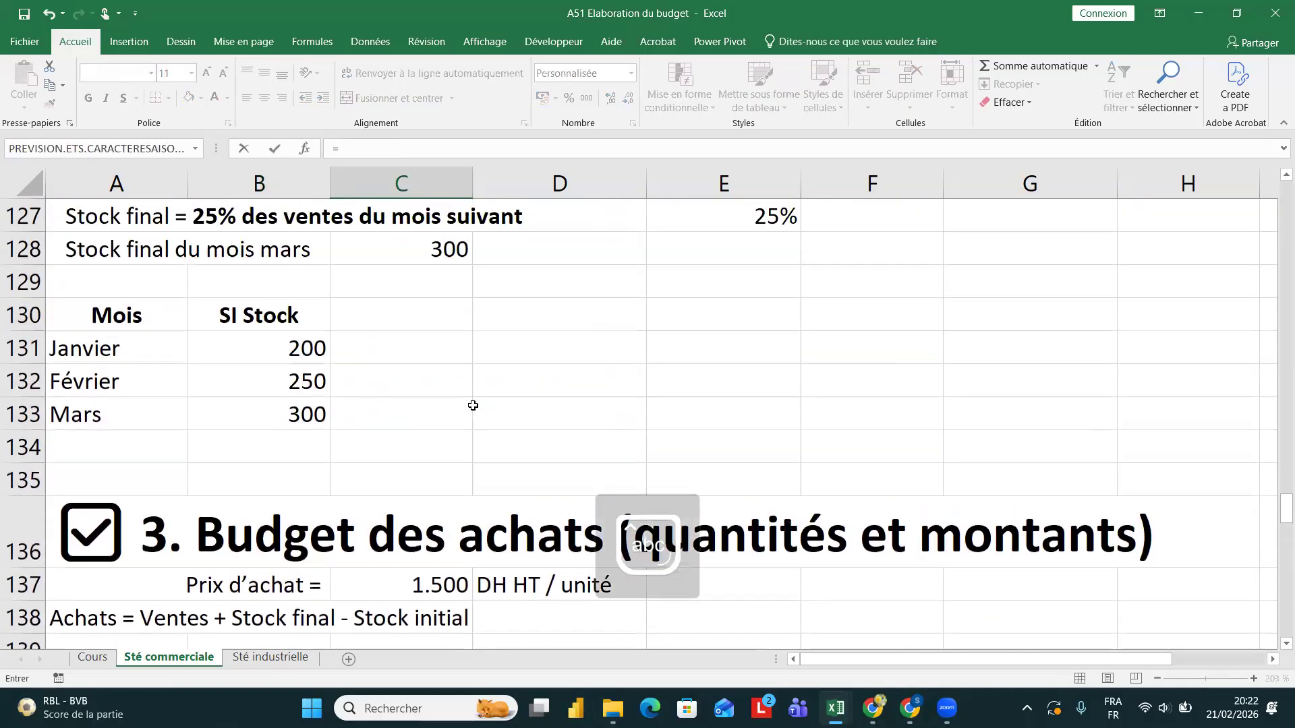
pyautogui.scroll(-2, 472, 405)
pyautogui.scroll(-1, 472, 406)
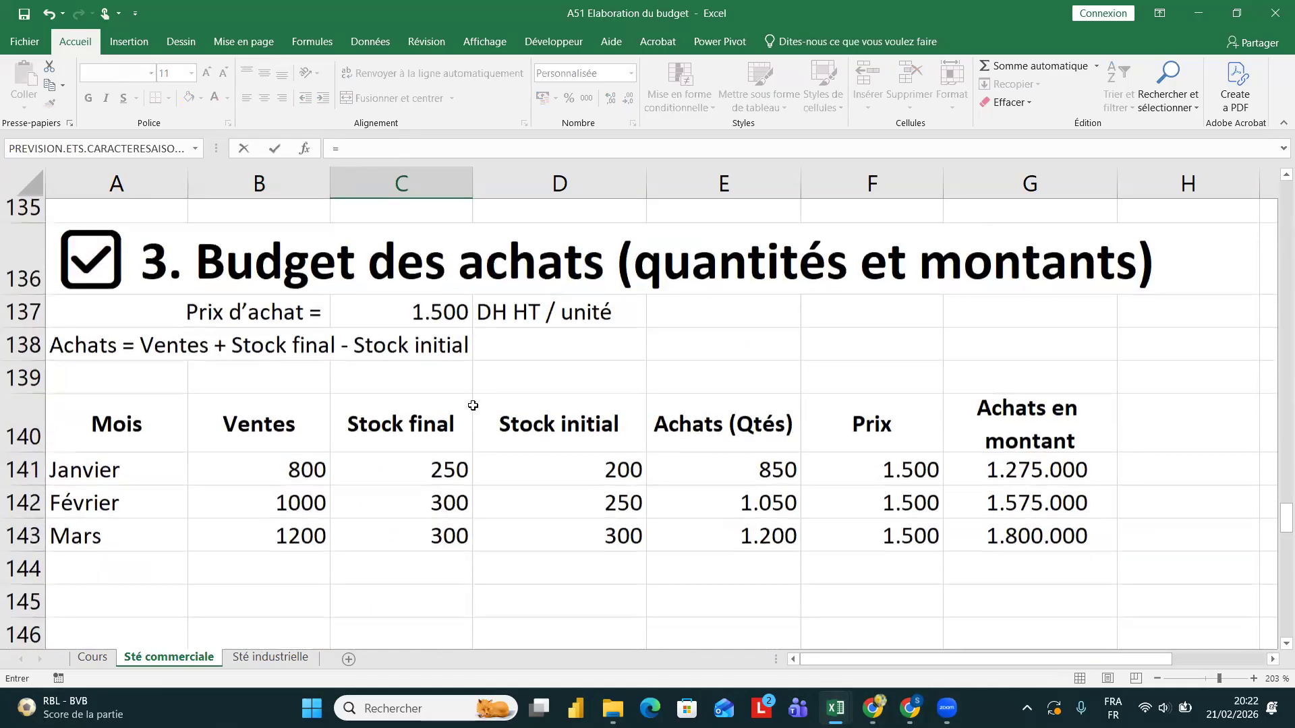
pyautogui.click(1006, 478)
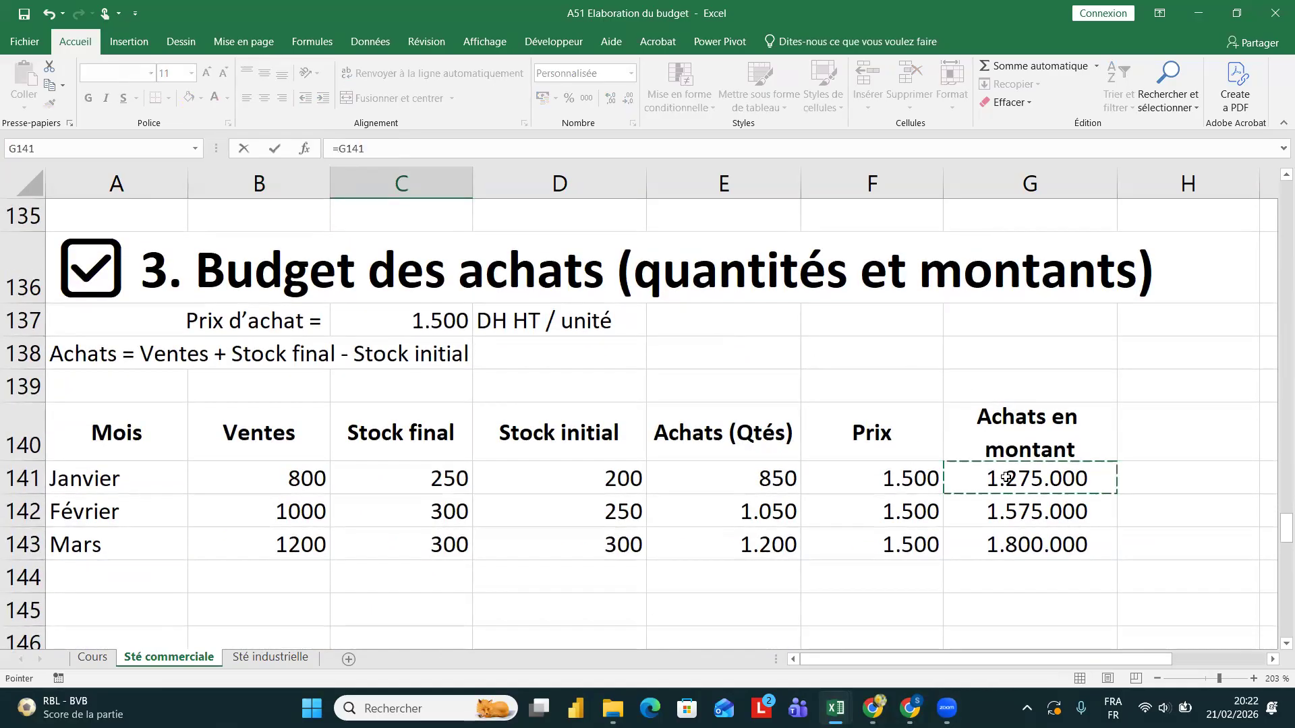
pyautogui.write('*')
pyautogui.press('capslock')
pyautogui.write('20')
pyautogui.press('capslock')
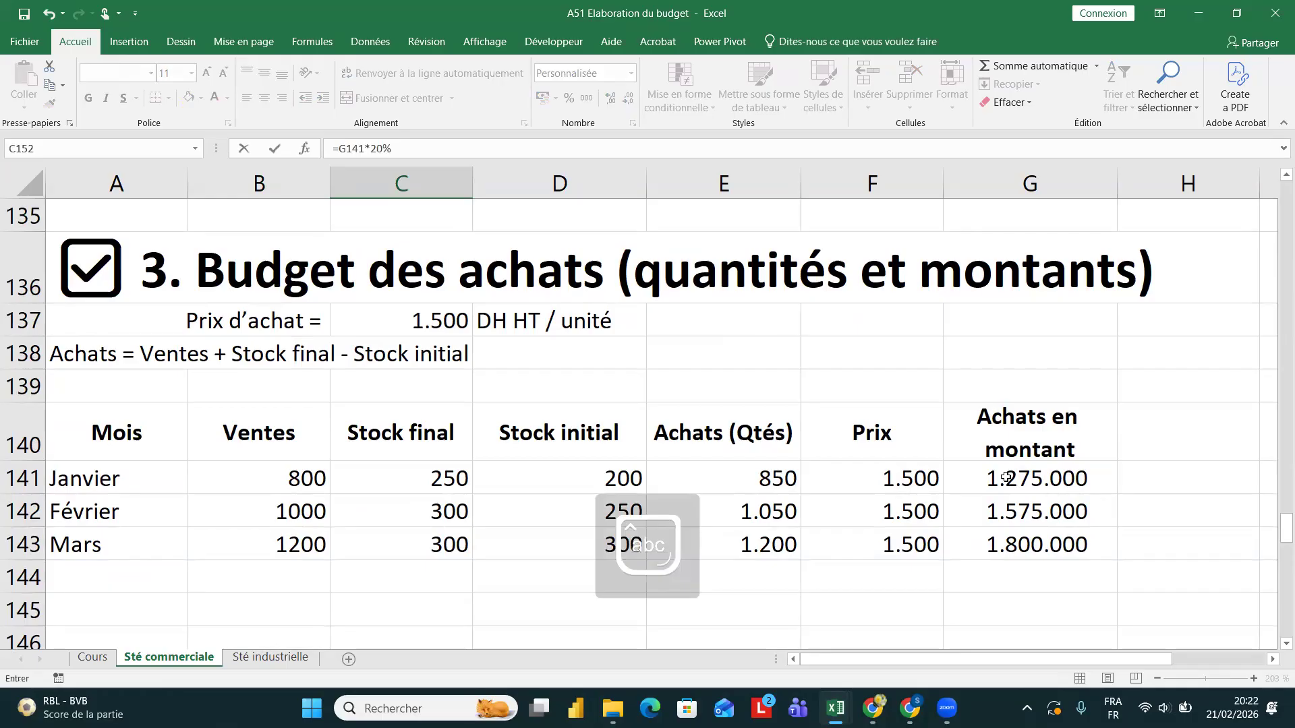
pyautogui.press('Return')
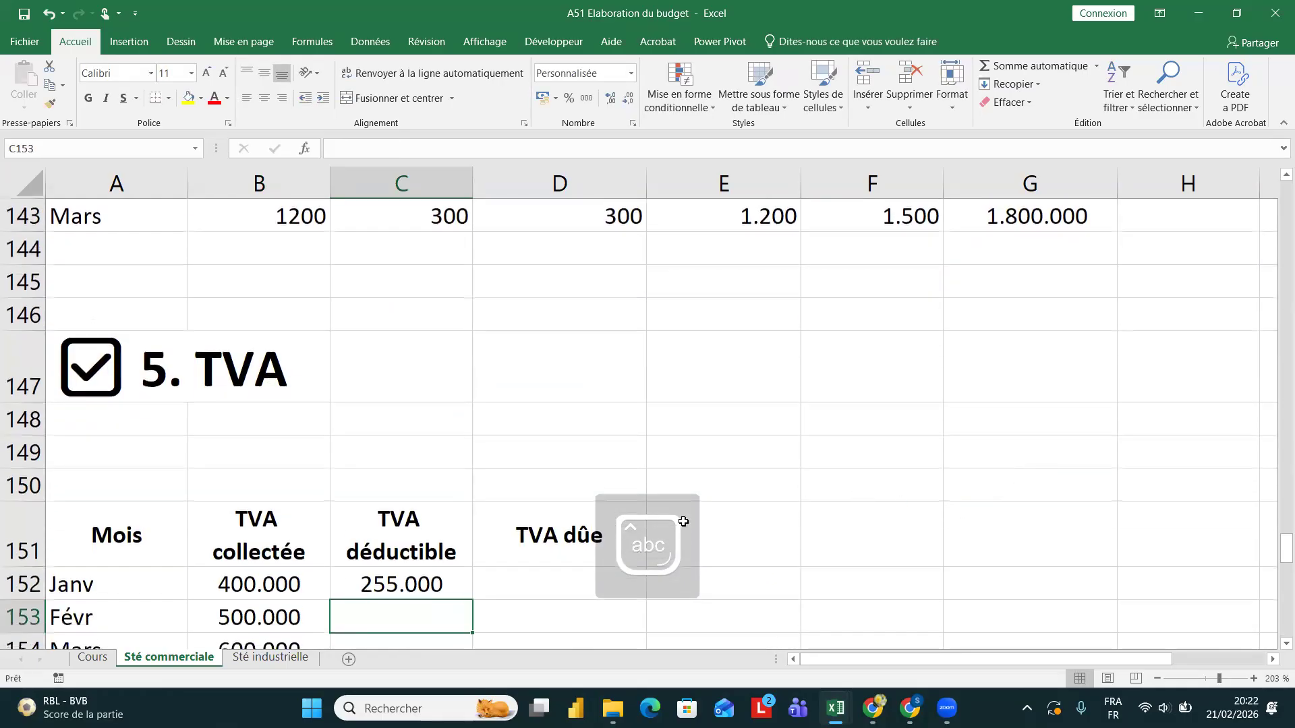
# - Extend the TVA déductible formula from C152 down to Mars in C154
pyautogui.scroll(-1, 498, 532)
pyautogui.click(438, 456)
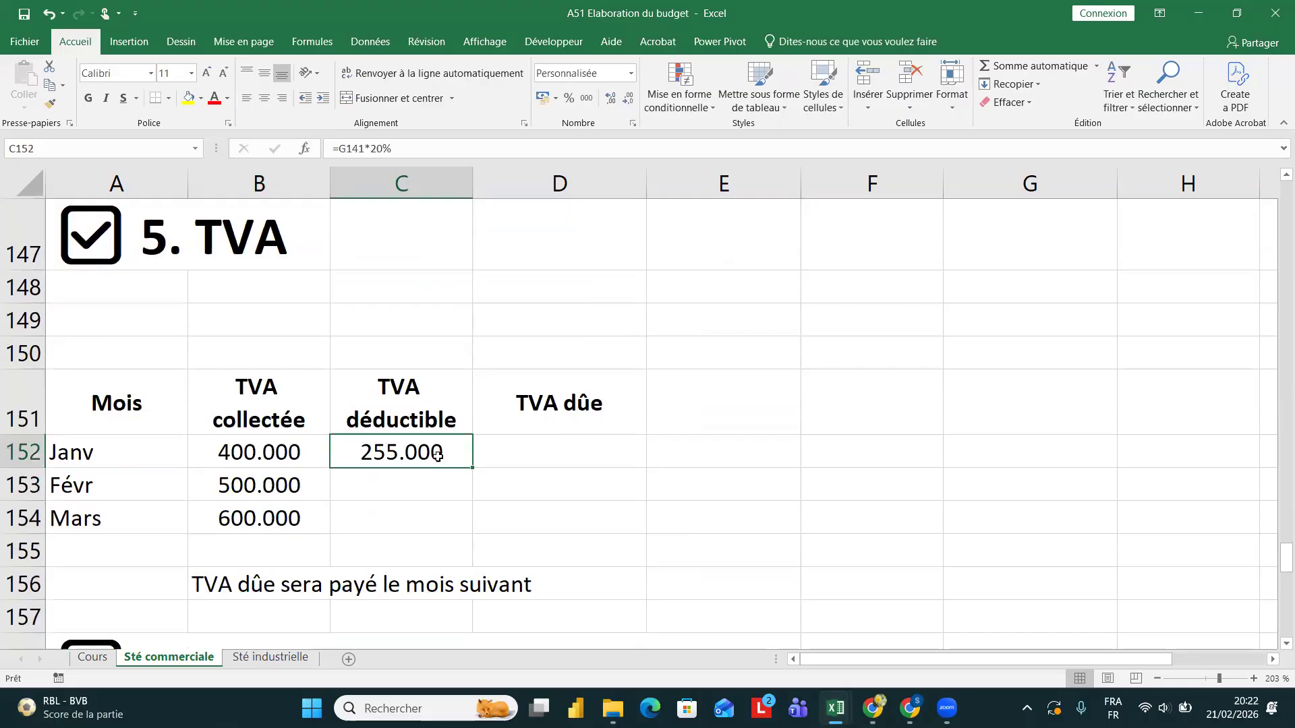
pyautogui.moveTo(471, 468); pyautogui.dragTo(471, 530)
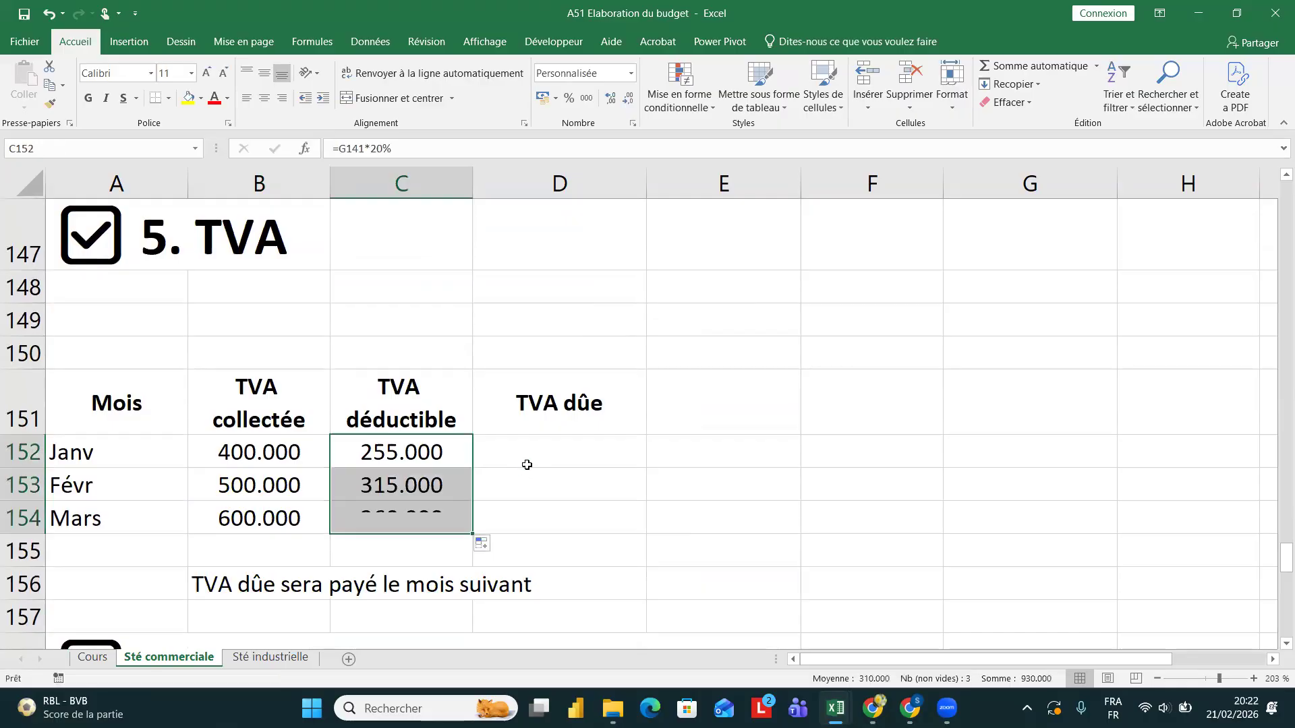
# - Rename the purchases budget header "Achats en montant" in G140 as "Achats HT"
pyautogui.click(551, 451)
pyautogui.scroll(4, 688, 347)
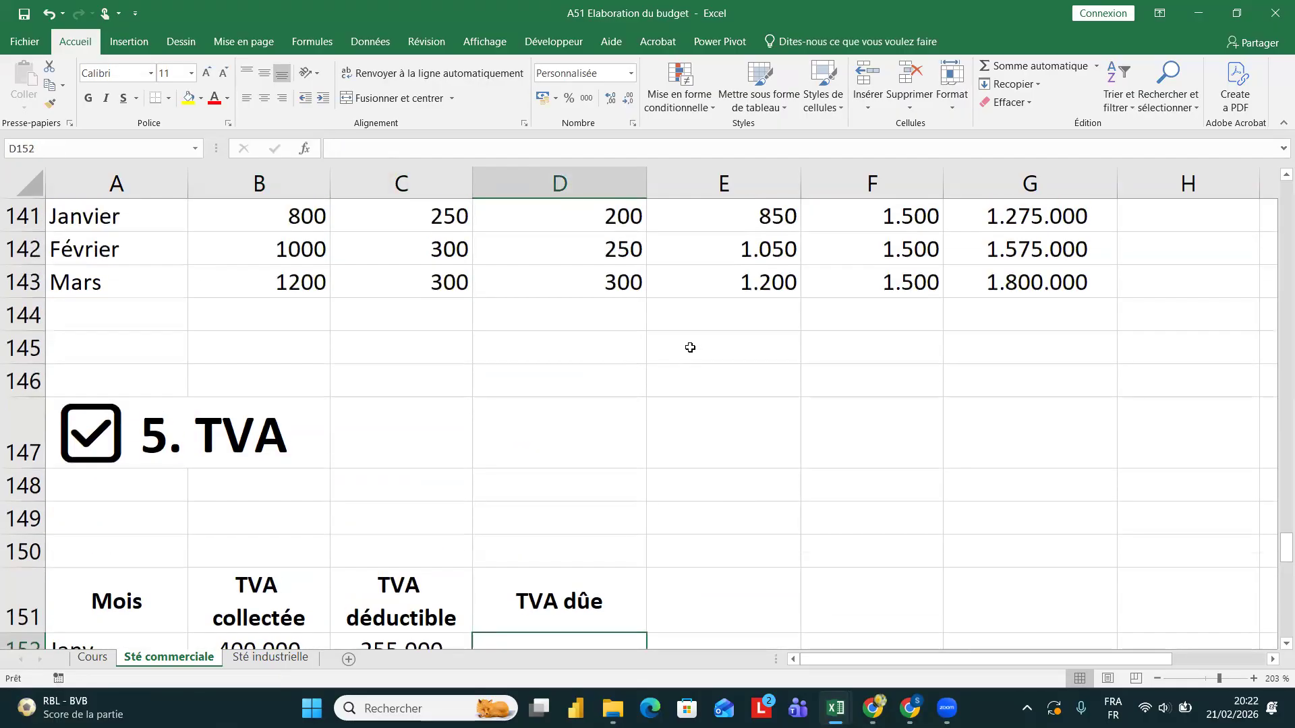
pyautogui.hscroll(3, 851, 382)
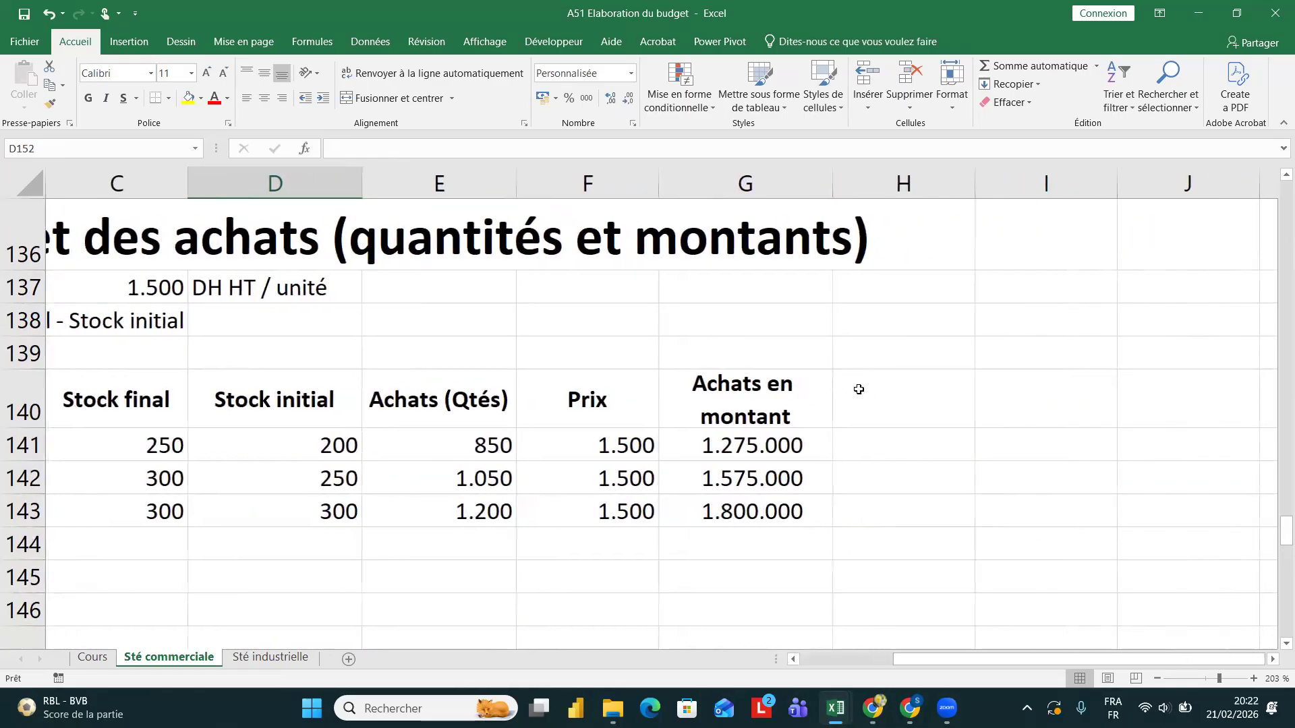
pyautogui.click(885, 401)
pyautogui.click(721, 403)
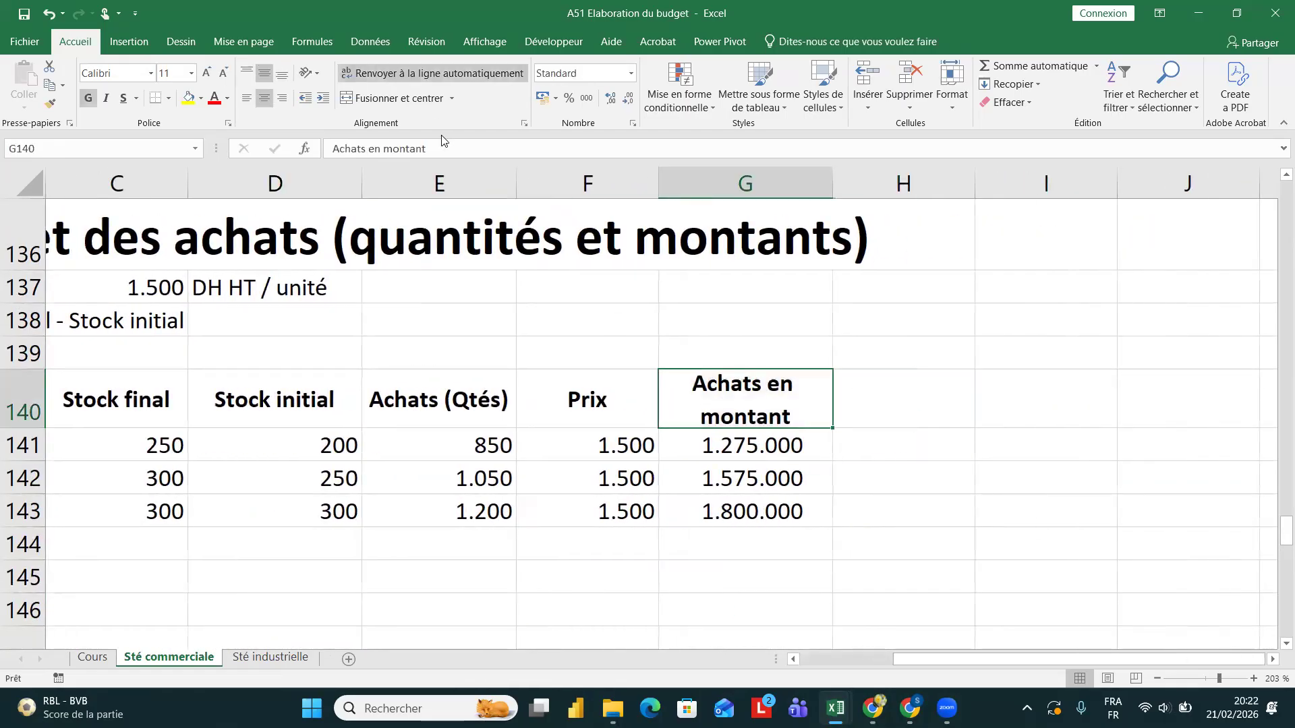
pyautogui.moveTo(369, 148); pyautogui.dragTo(533, 164)
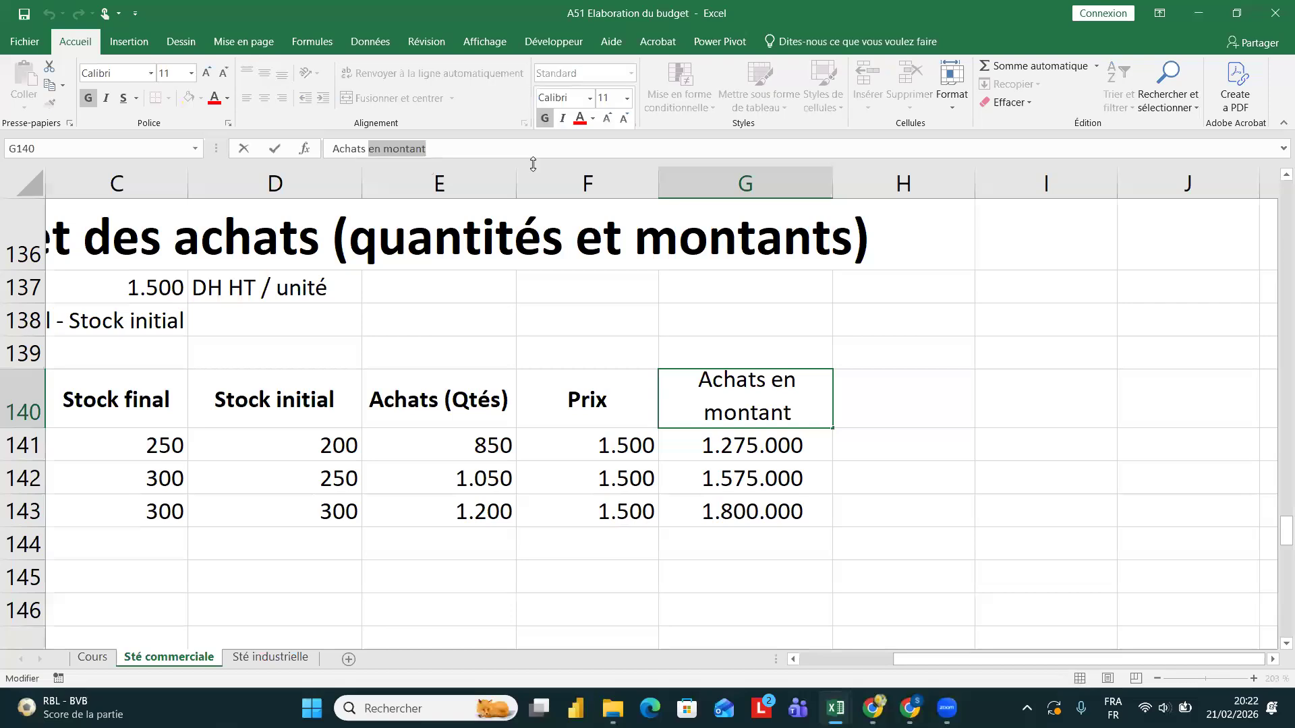
pyautogui.write('HT')
pyautogui.press('Return')
# - Add an "Achats TTC" column header in H140, beside Achats HT
pyautogui.press('Up')
pyautogui.press('Right')
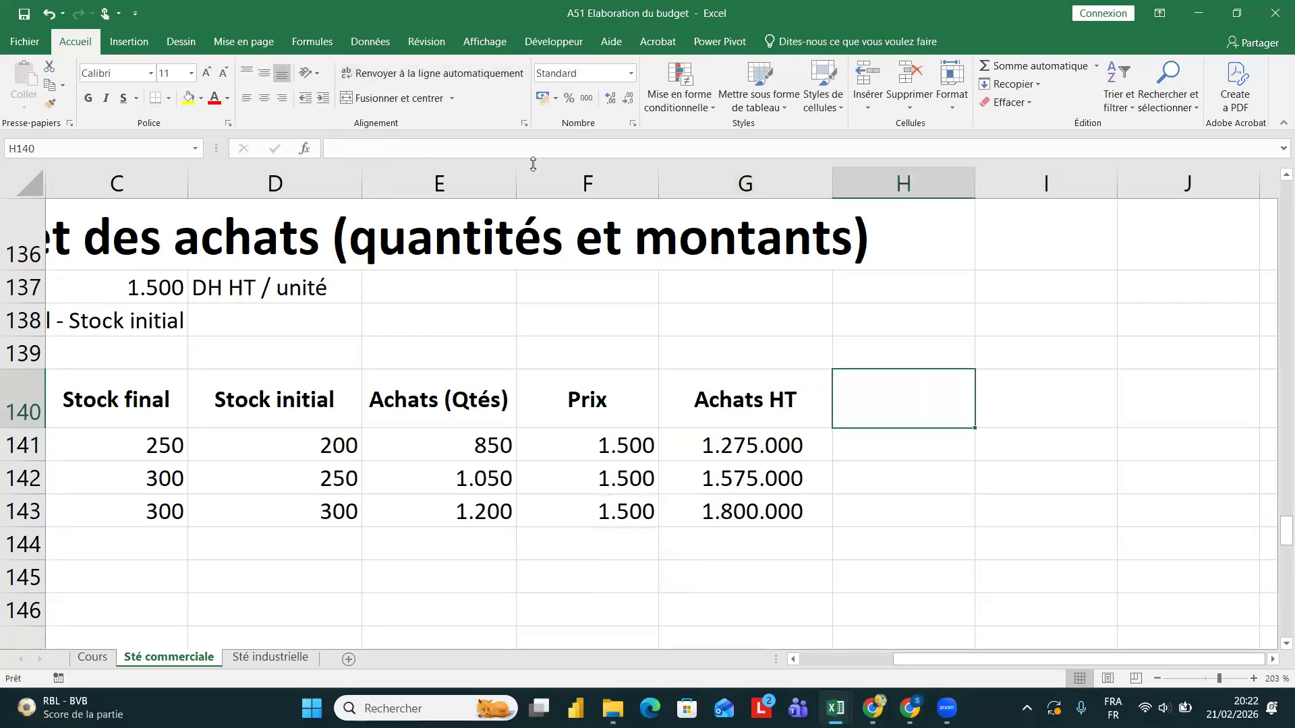
pyautogui.write('Achats TTC')
pyautogui.press('Return')
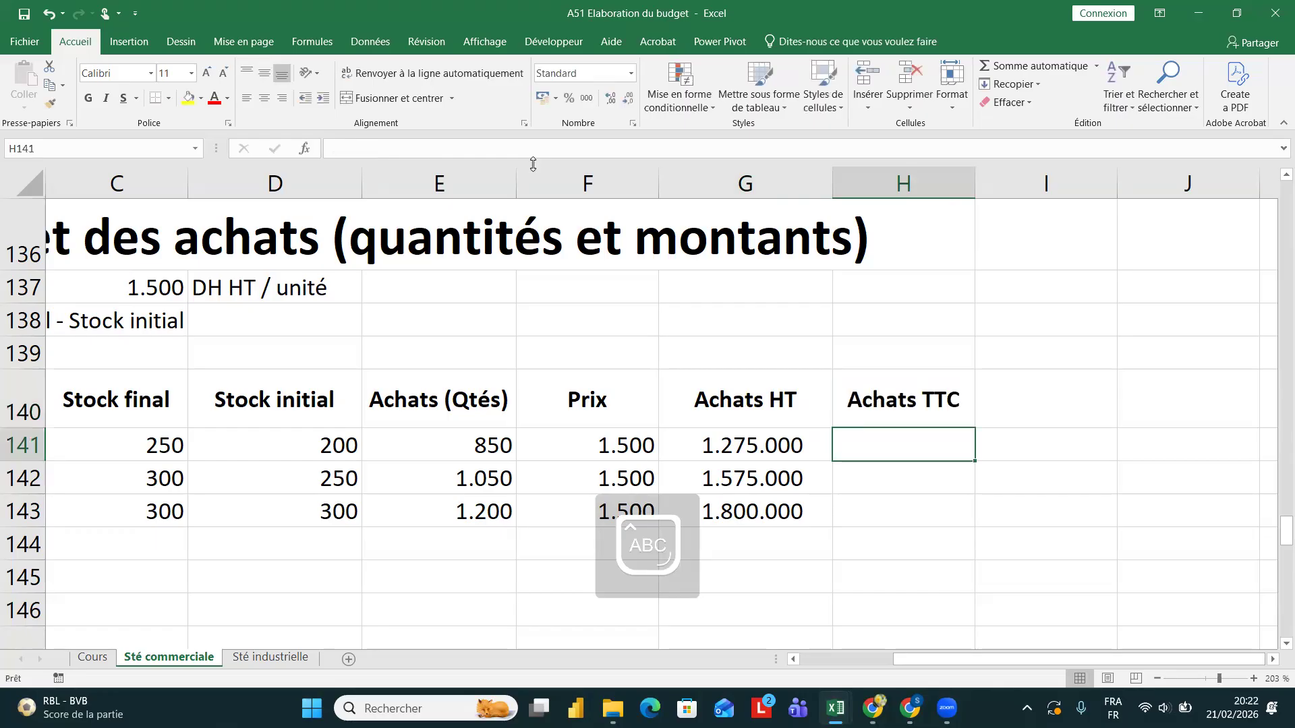
# - Calculate Janvier's Achats TTC in H141 by adding 20% to its Achats HT with =G141*(1+20%)
pyautogui.press('capslock')
pyautogui.write('=')
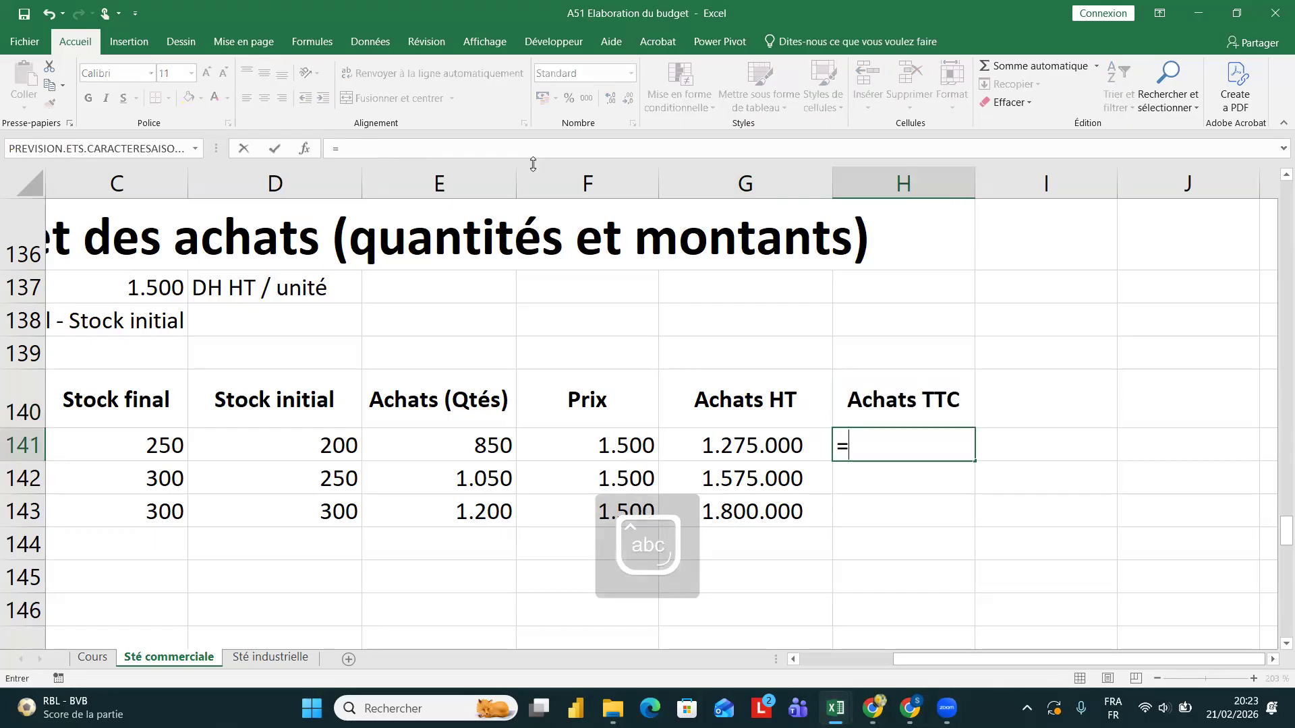
pyautogui.click(732, 432)
pyautogui.write('*(')
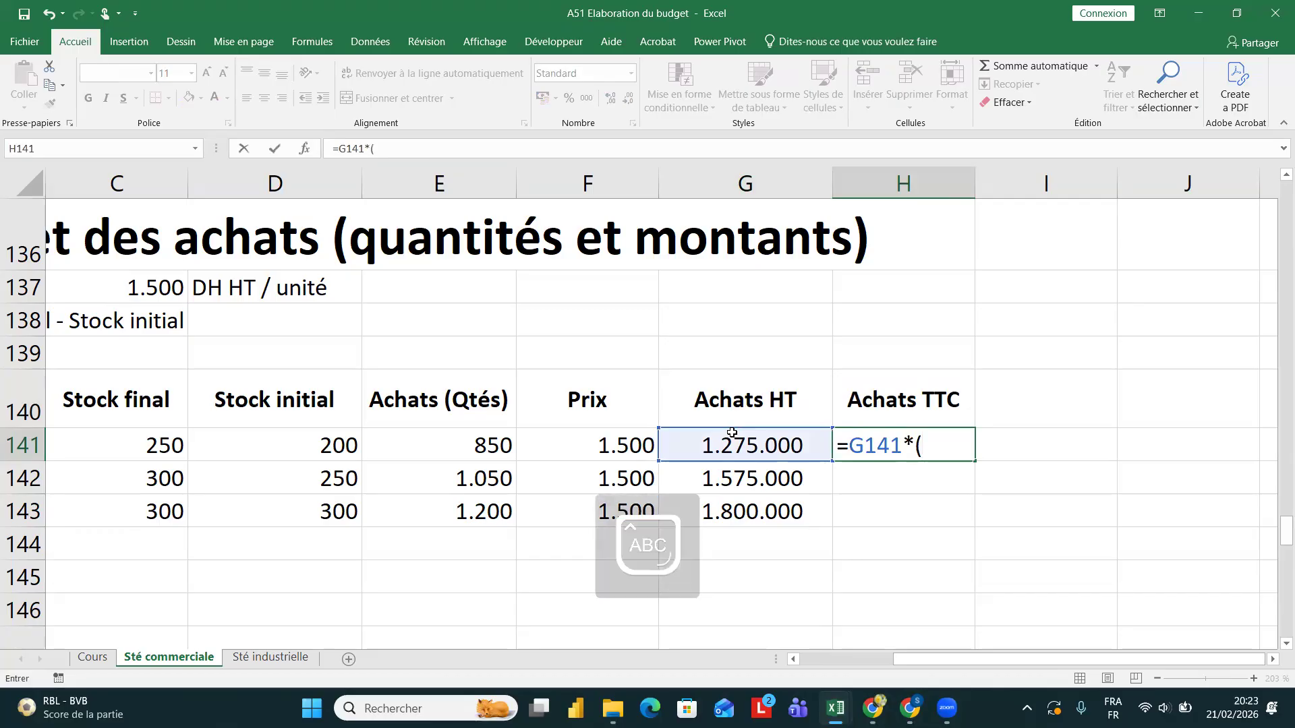
pyautogui.write('1+')
pyautogui.press('capslock')
pyautogui.write('20')
pyautogui.press('capslock')
pyautogui.write('%')
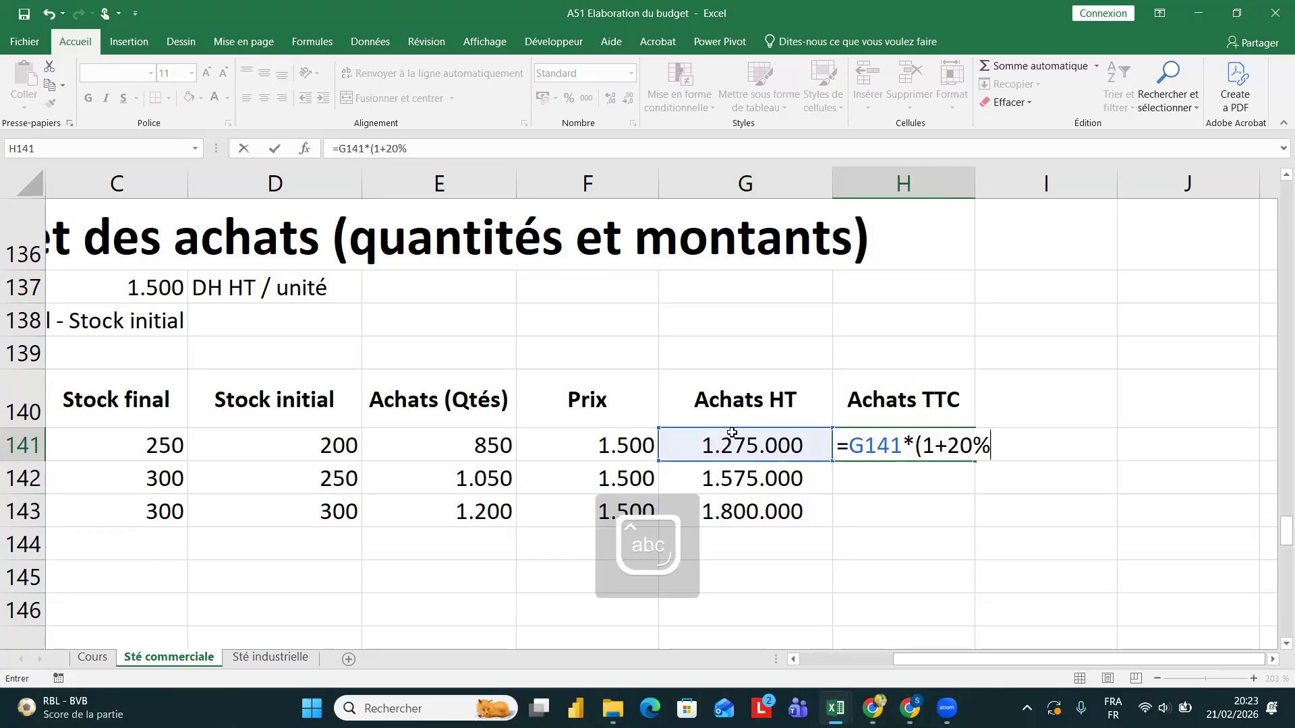
pyautogui.write(')')
pyautogui.press('Return')
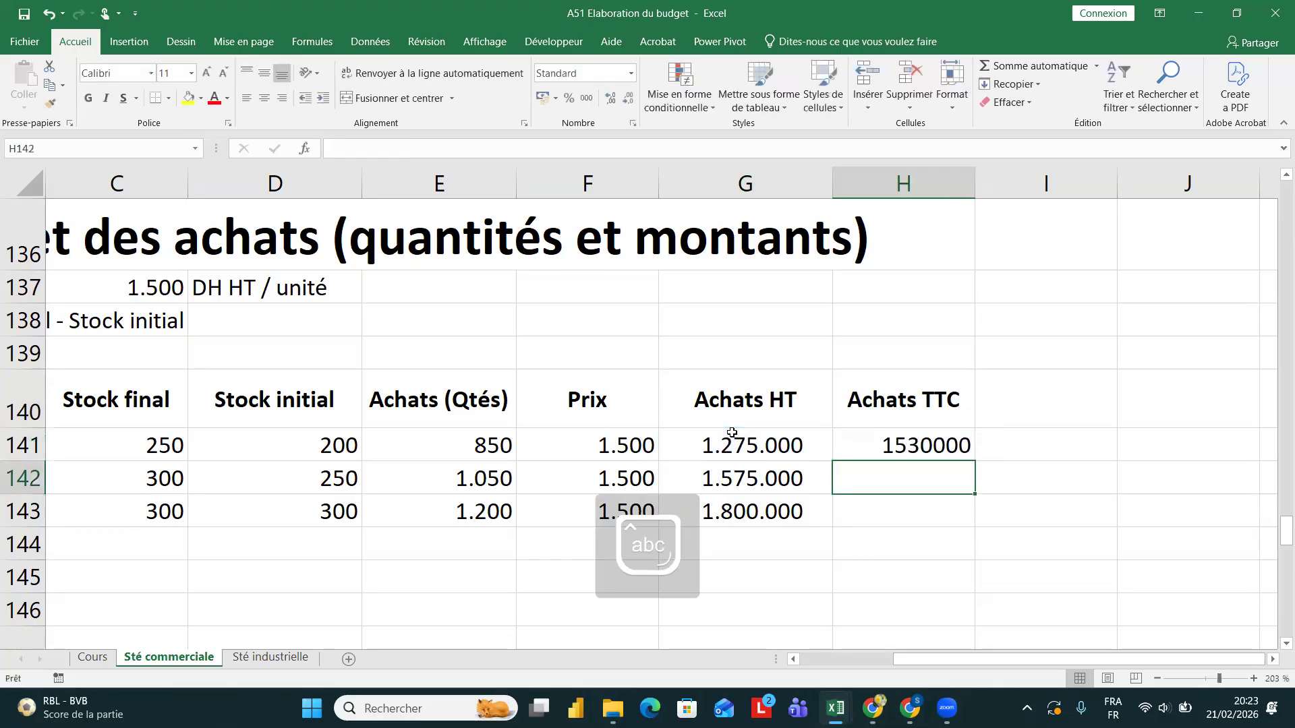
# - Extend the Achats TTC formula from H141 down to H143 and format the three amounts with thousands separators
pyautogui.click(945, 443)
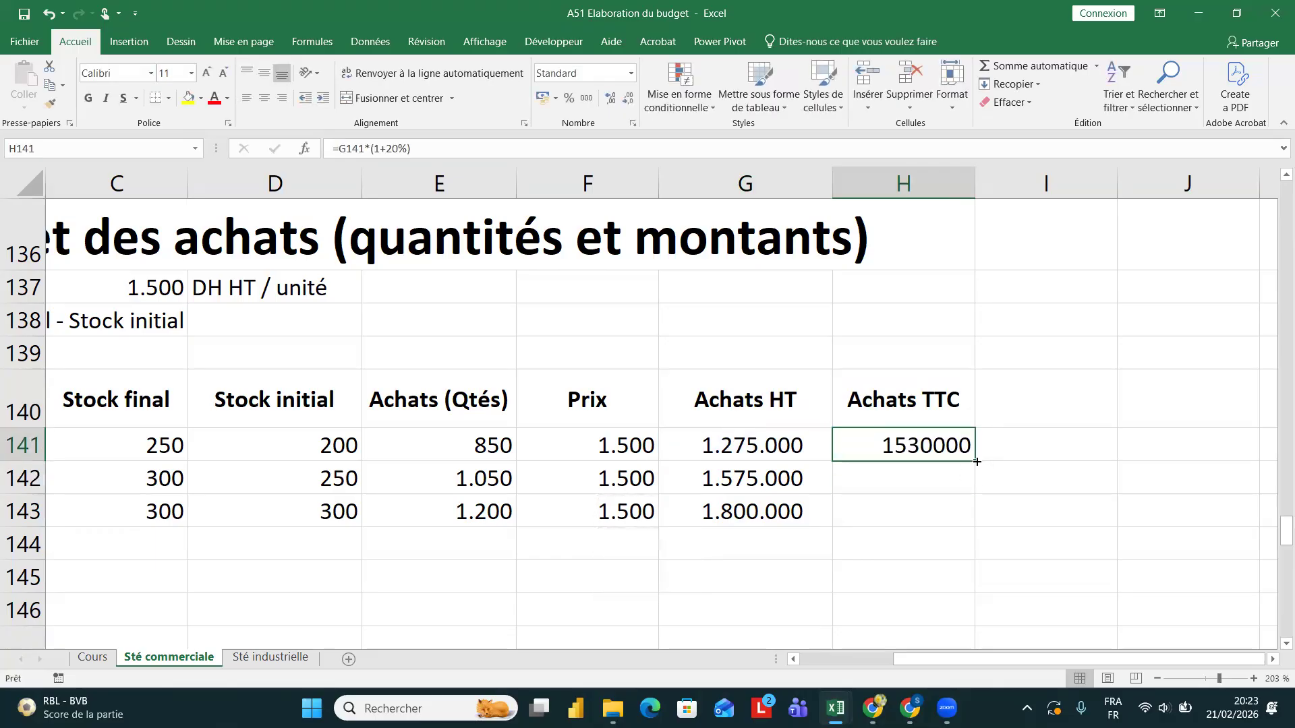
pyautogui.moveTo(976, 462); pyautogui.dragTo(971, 526)
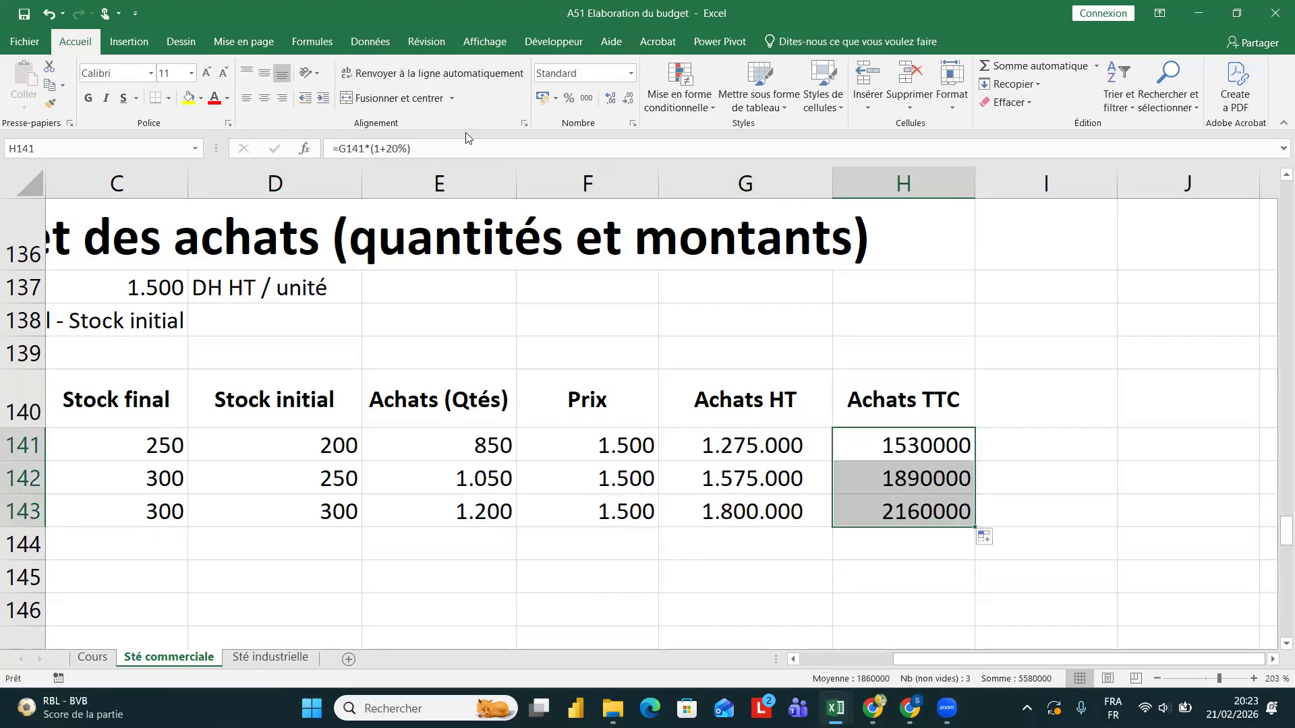
pyautogui.click(588, 103)
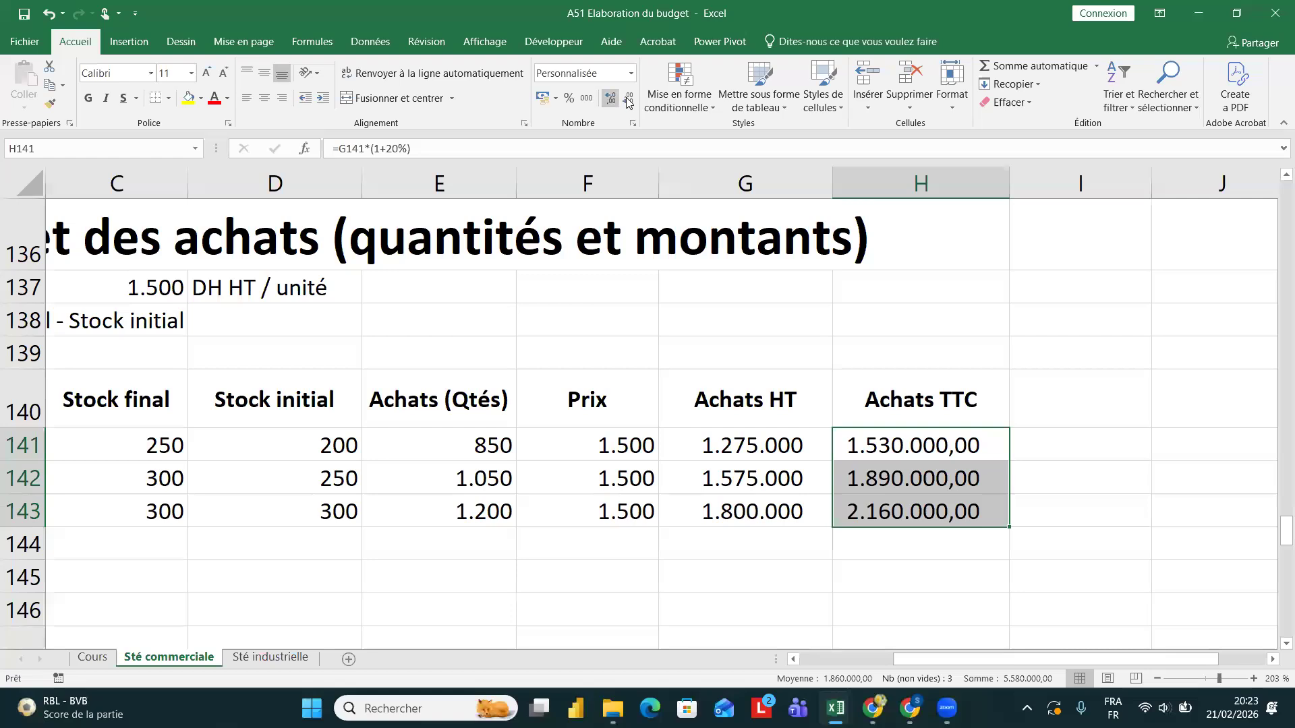
pyautogui.scroll(-2, 583, 400)
pyautogui.scroll(-5, 584, 400)
pyautogui.hscroll(-2, 584, 400)
pyautogui.scroll(-2, 584, 400)
pyautogui.scroll(5, 583, 400)
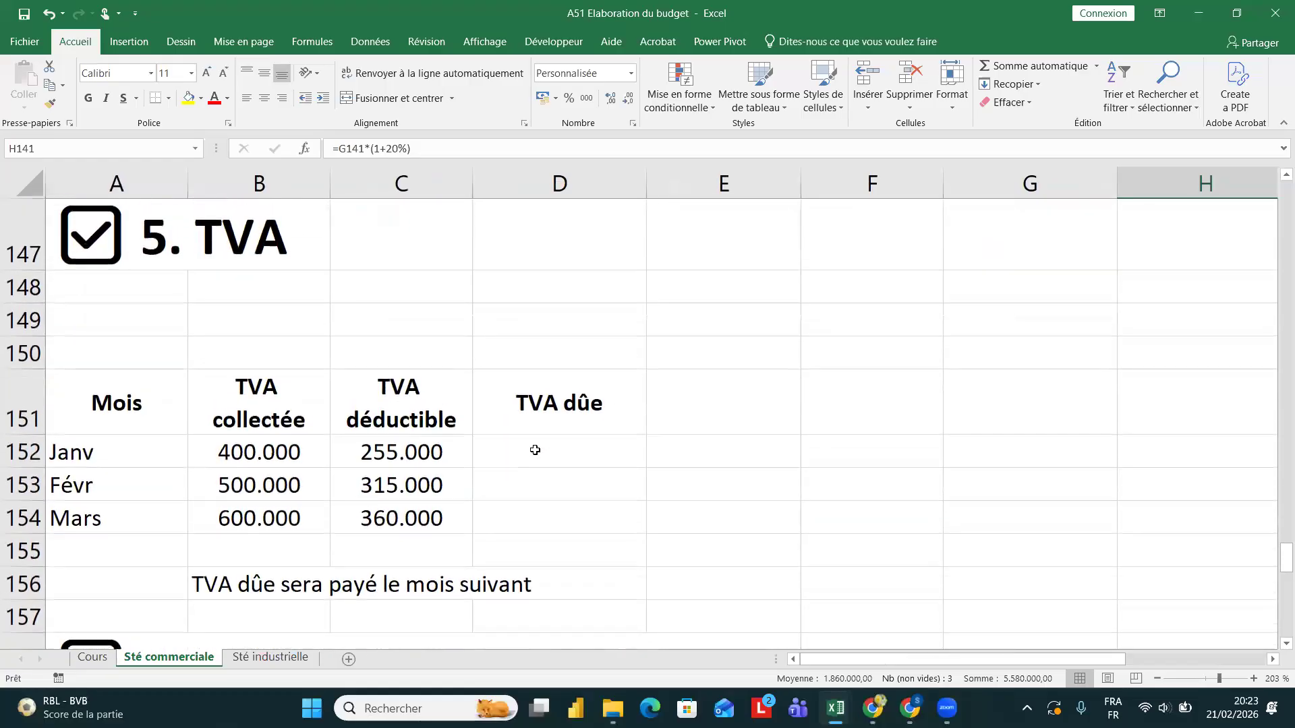
pyautogui.click(534, 450)
pyautogui.write('=')
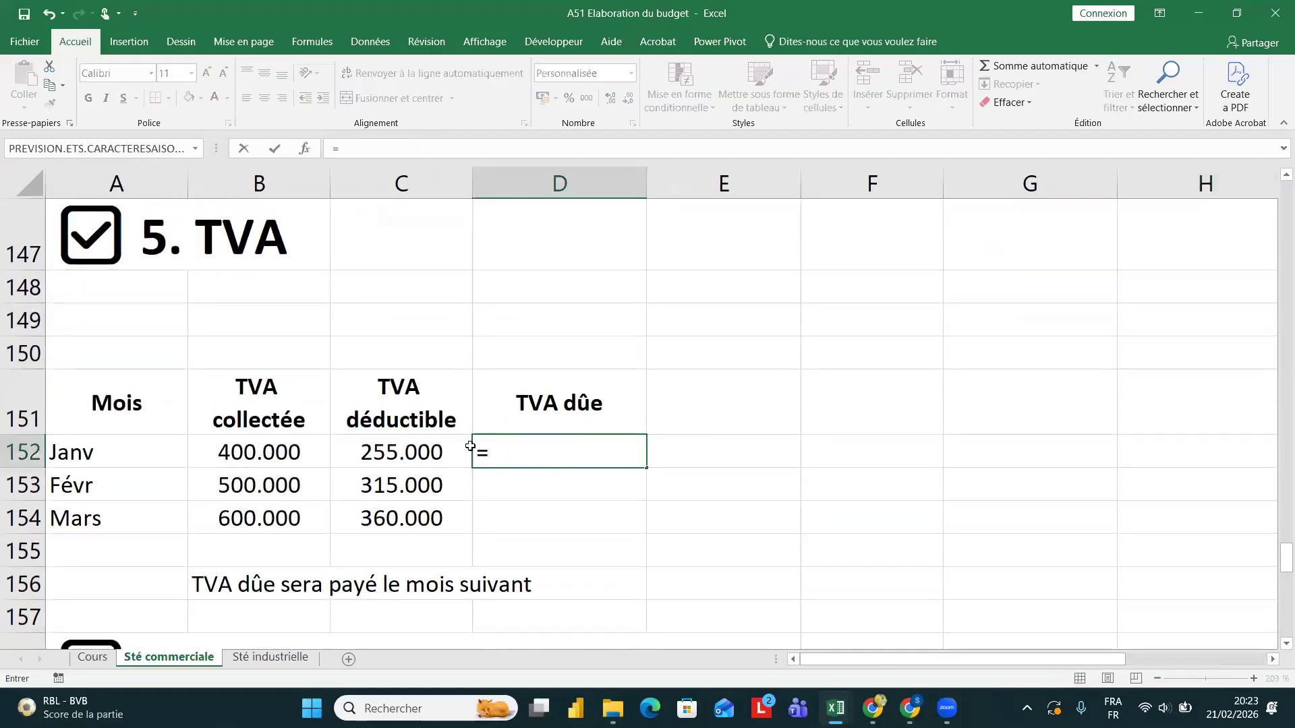
pyautogui.press('BackSpace')
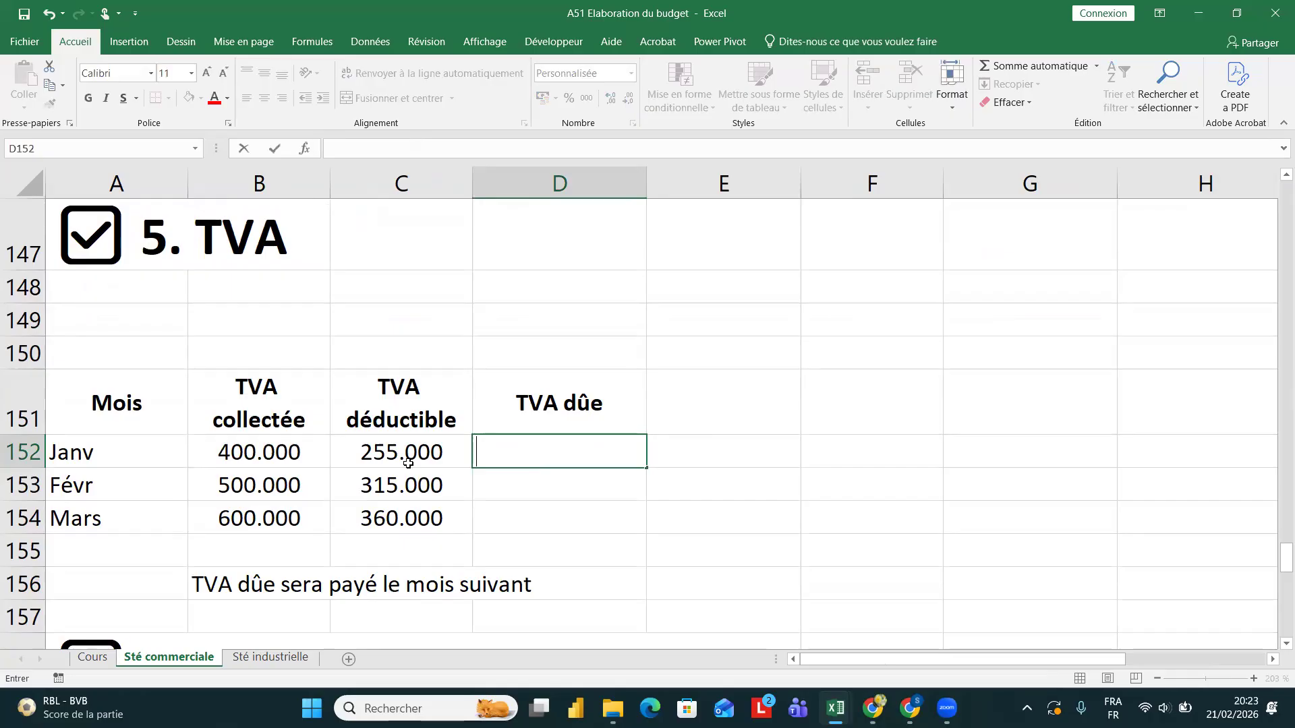
pyautogui.press('Return')
# - Add a "Crédit TVA" column header in E151, beside TVA dûe
pyautogui.click(674, 412)
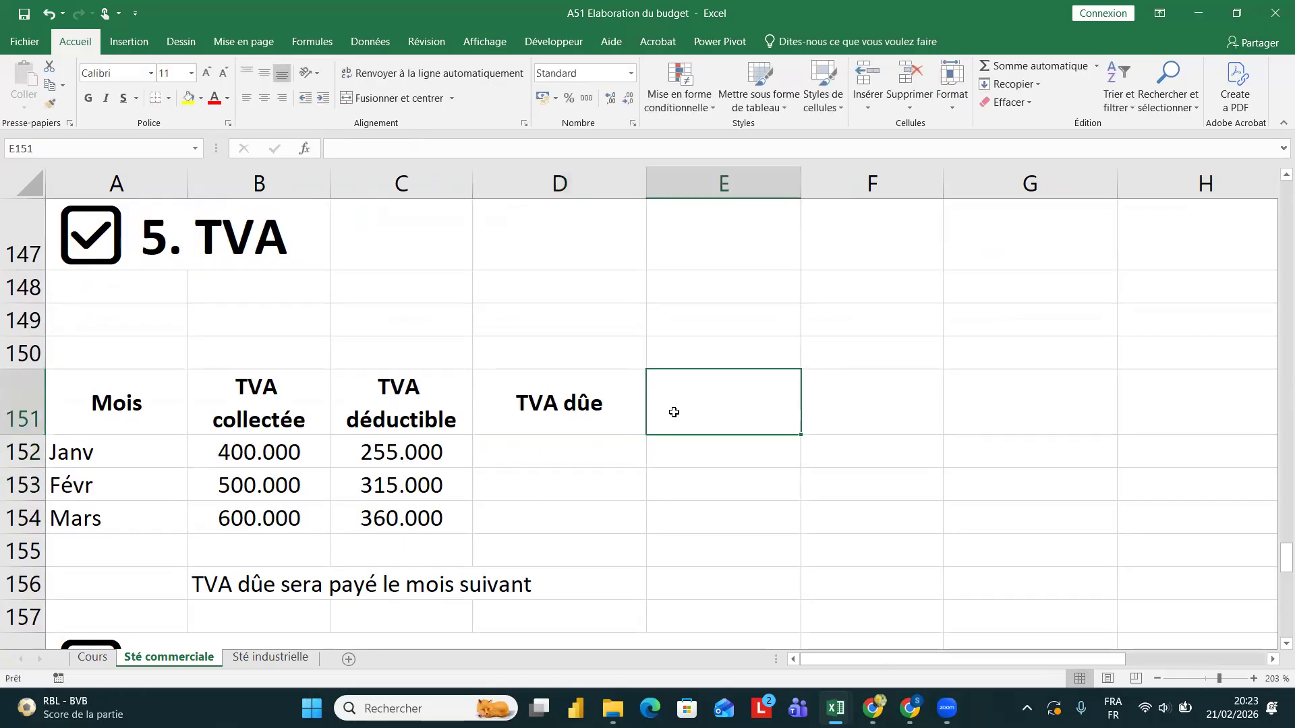
pyautogui.write('Crédit')
pyautogui.press('capslock')
pyautogui.write('TVA')
pyautogui.press('Return')
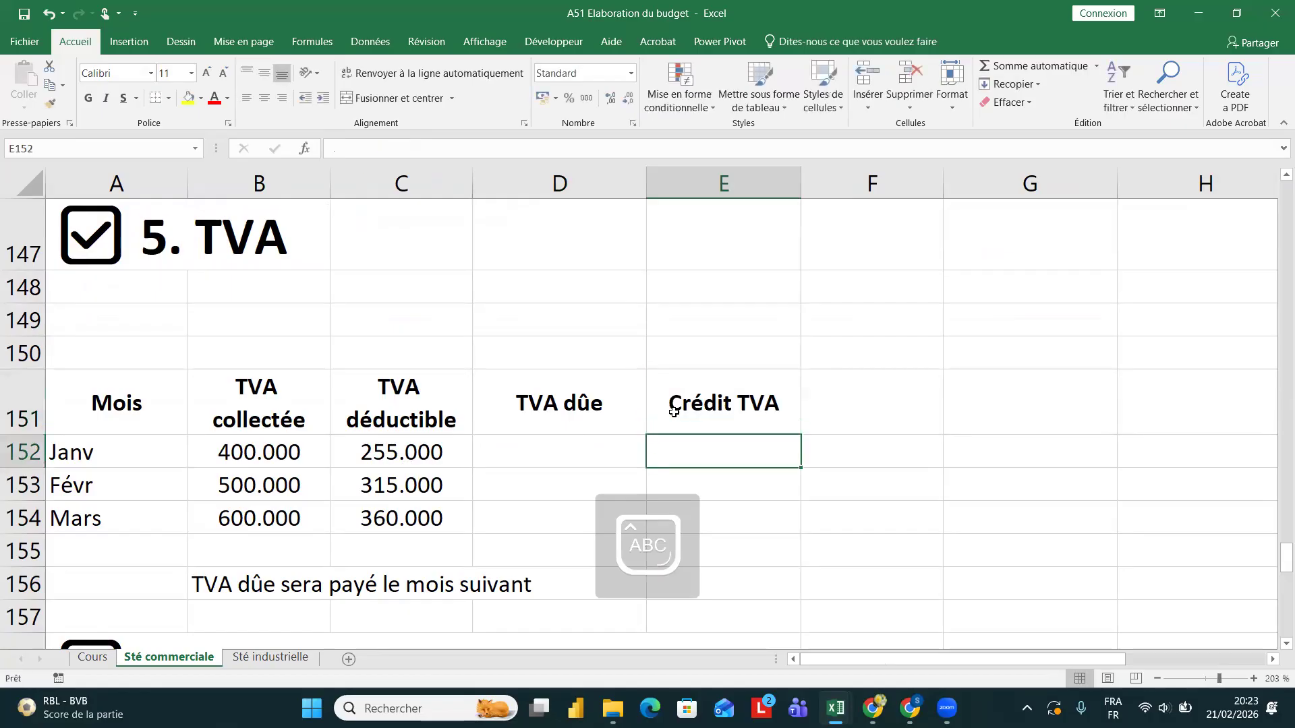
# - Calculate Janv's TVA dûe in D152 as TVA collectée minus TVA déductible with =B152-C152
pyautogui.click(502, 451)
pyautogui.click(283, 454)
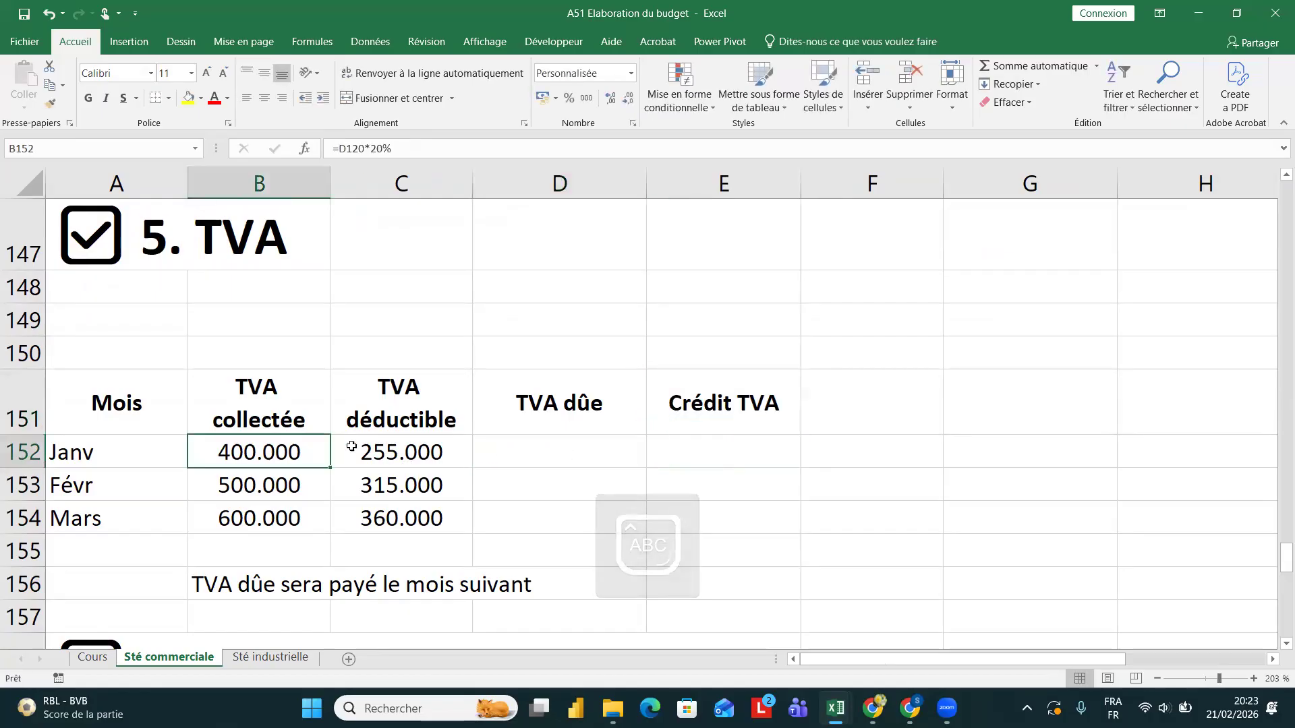
pyautogui.click(465, 454)
pyautogui.click(508, 458)
pyautogui.press('capslock')
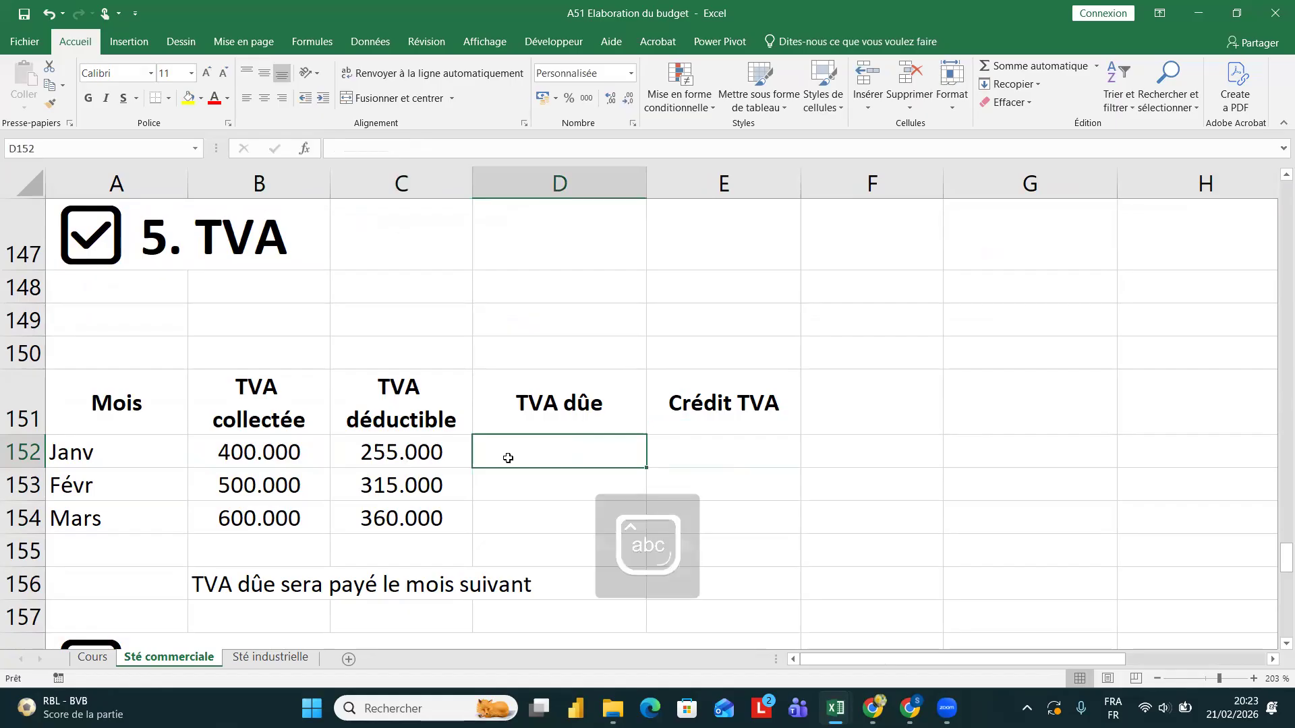
pyautogui.write('=')
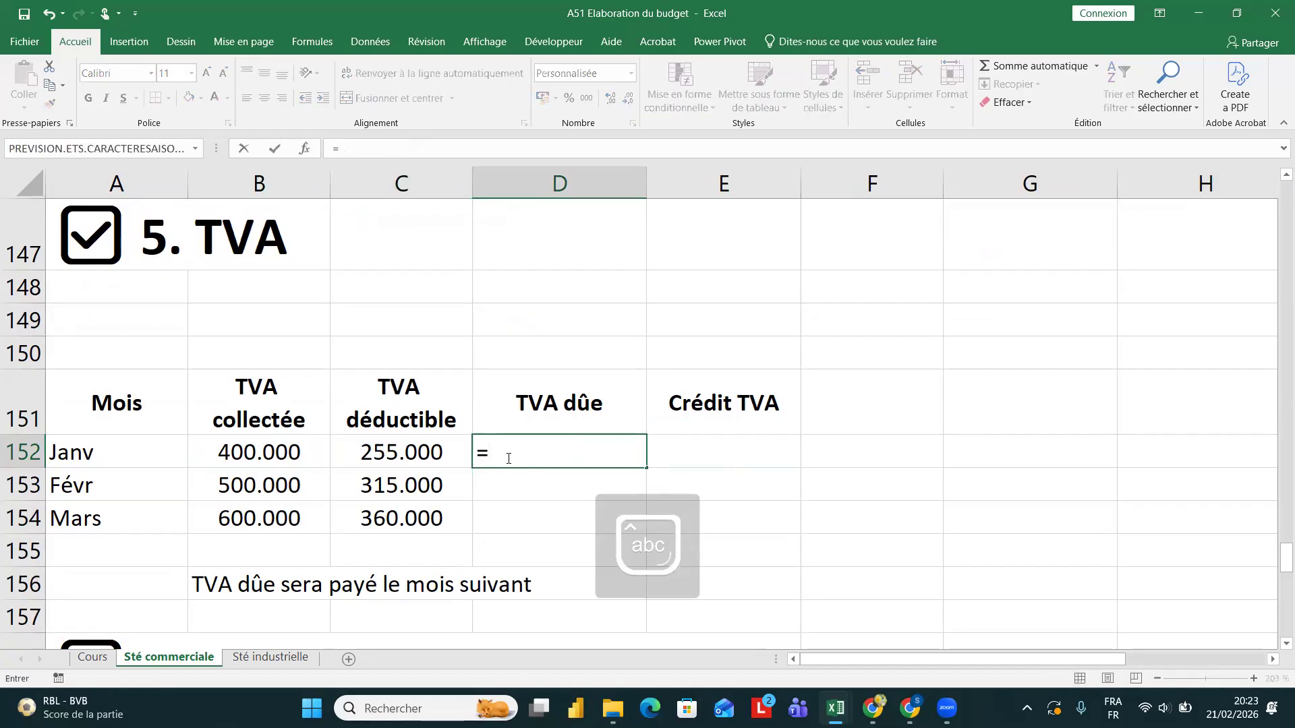
pyautogui.click(260, 454)
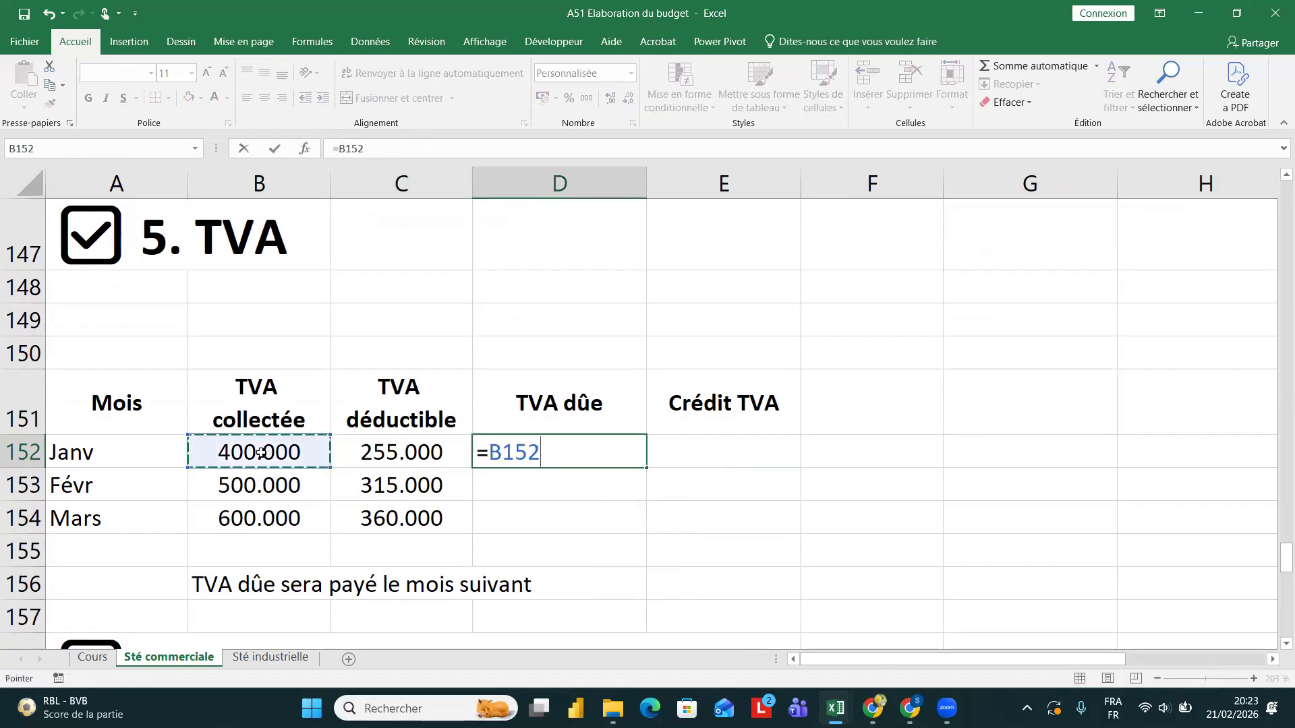
pyautogui.write('-')
pyautogui.click(369, 460)
pyautogui.press('Return')
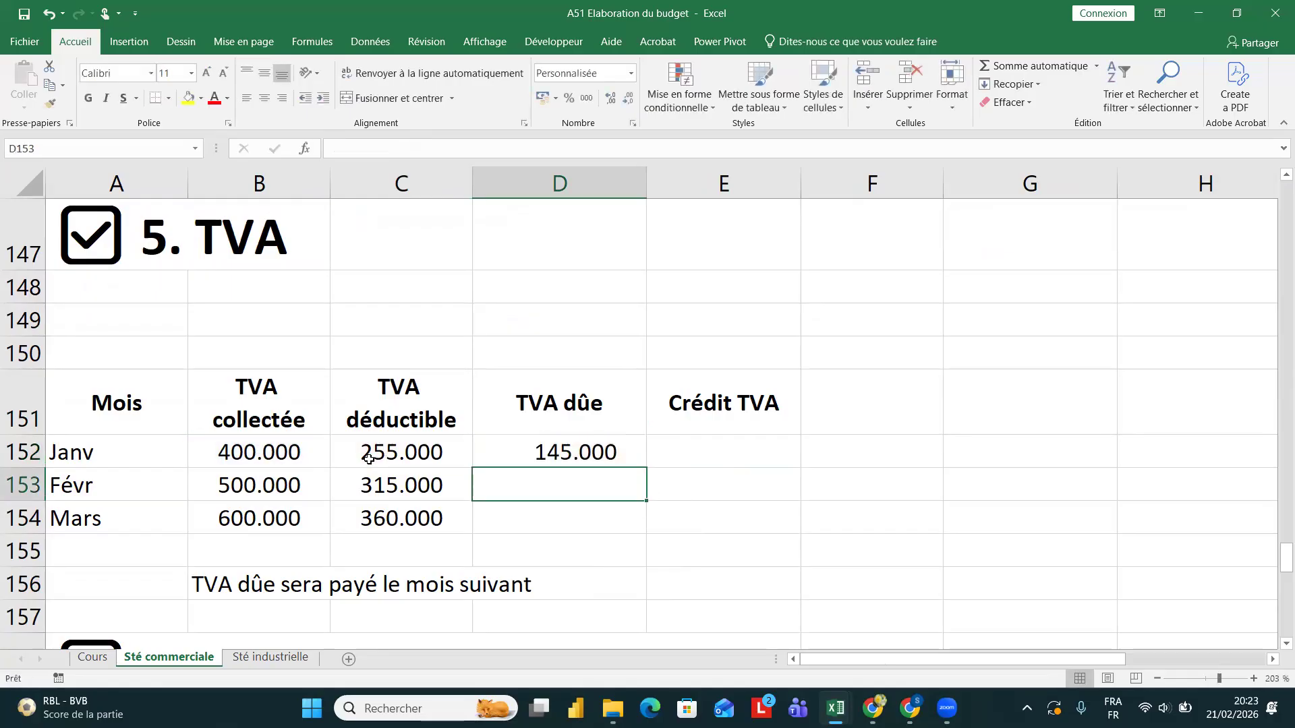
# - Replace Janv's TVA dûe formula in D152 with =SI(B152>=C152;B152-C152;0) and extend it down to Mars in D154
pyautogui.click(487, 456)
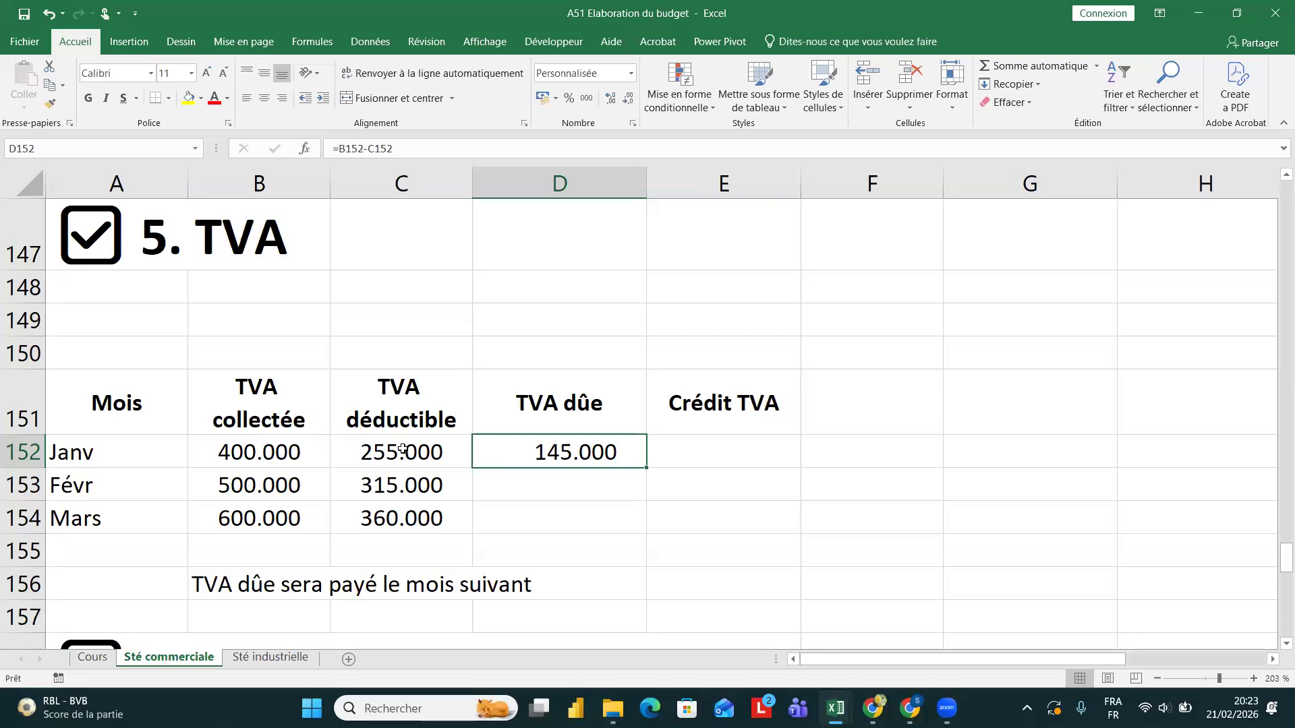
pyautogui.press('F2')
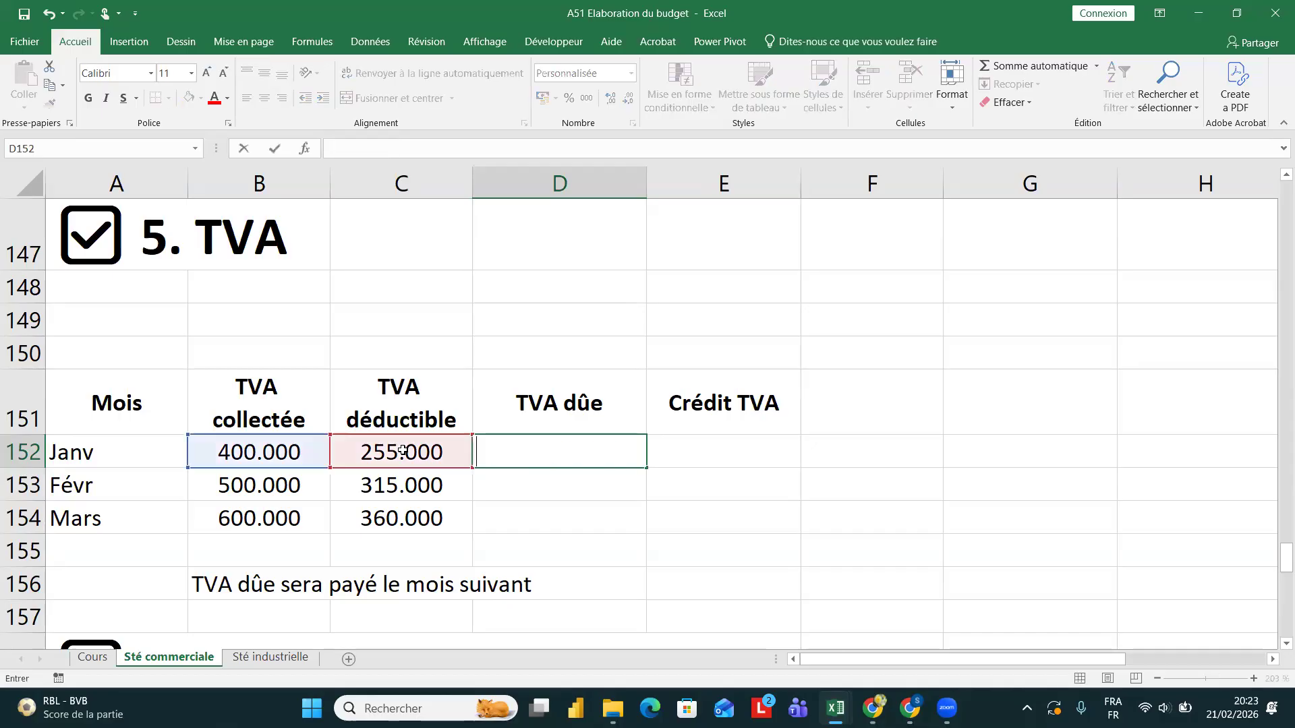
pyautogui.press('Return')
pyautogui.click(577, 447)
pyautogui.write('=si(')
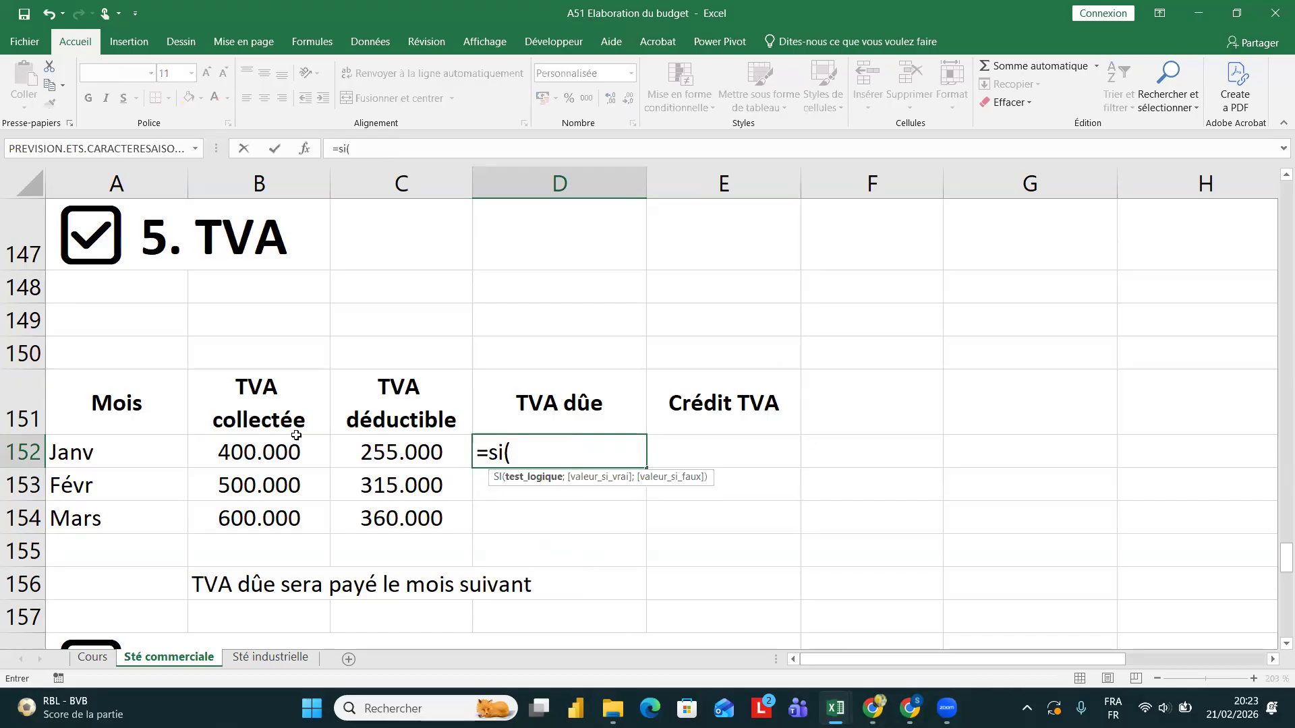
pyautogui.click(255, 454)
pyautogui.write('>')
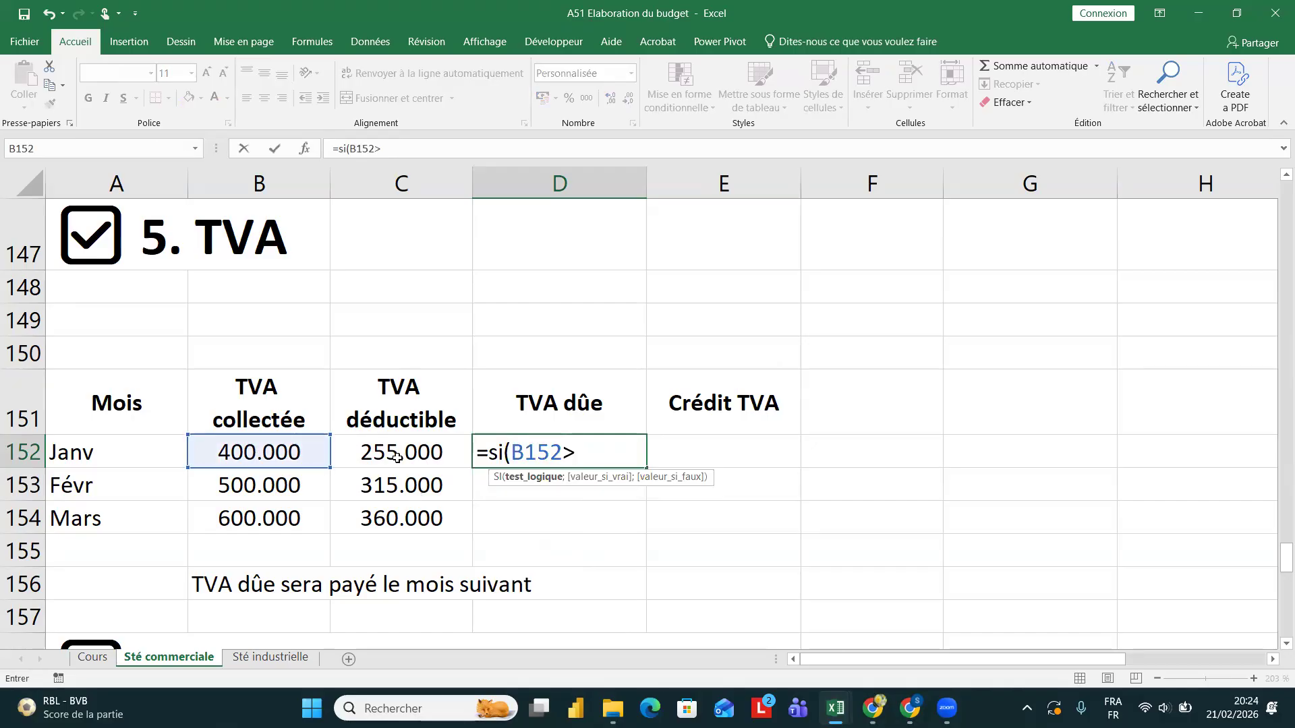
pyautogui.click(398, 458)
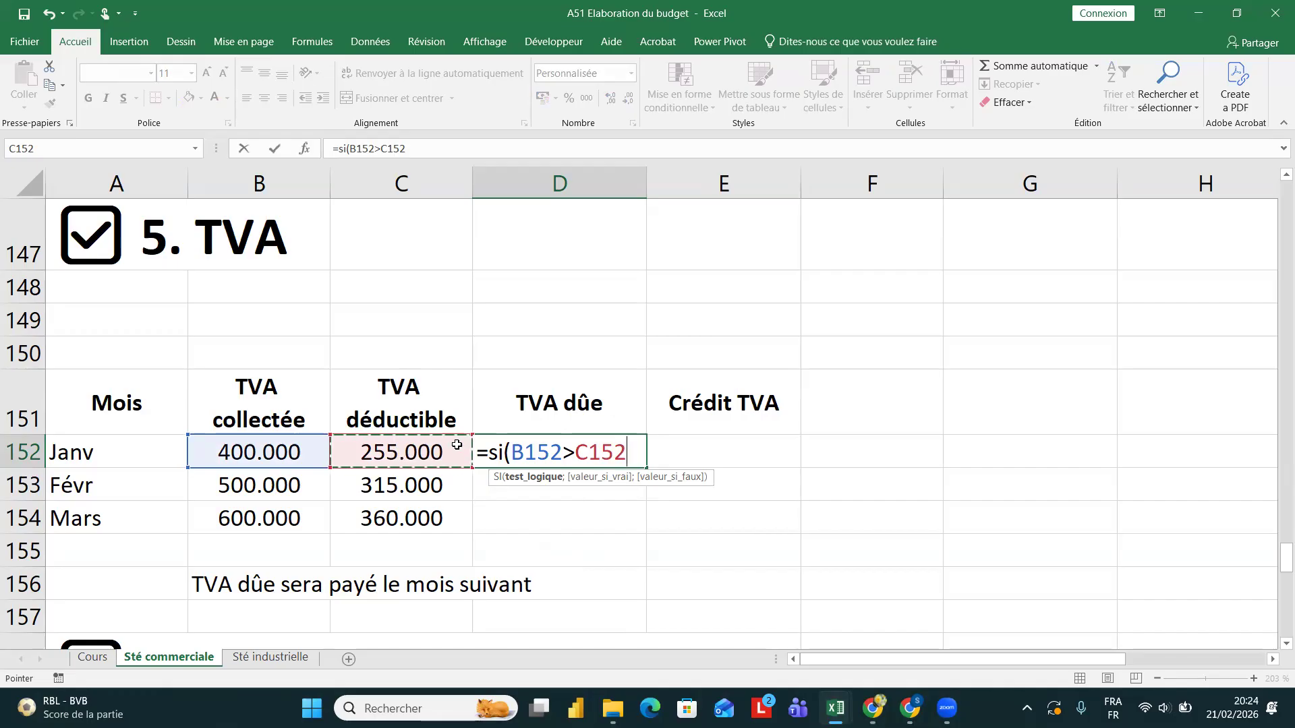
pyautogui.click(575, 450)
pyautogui.write('=C152')
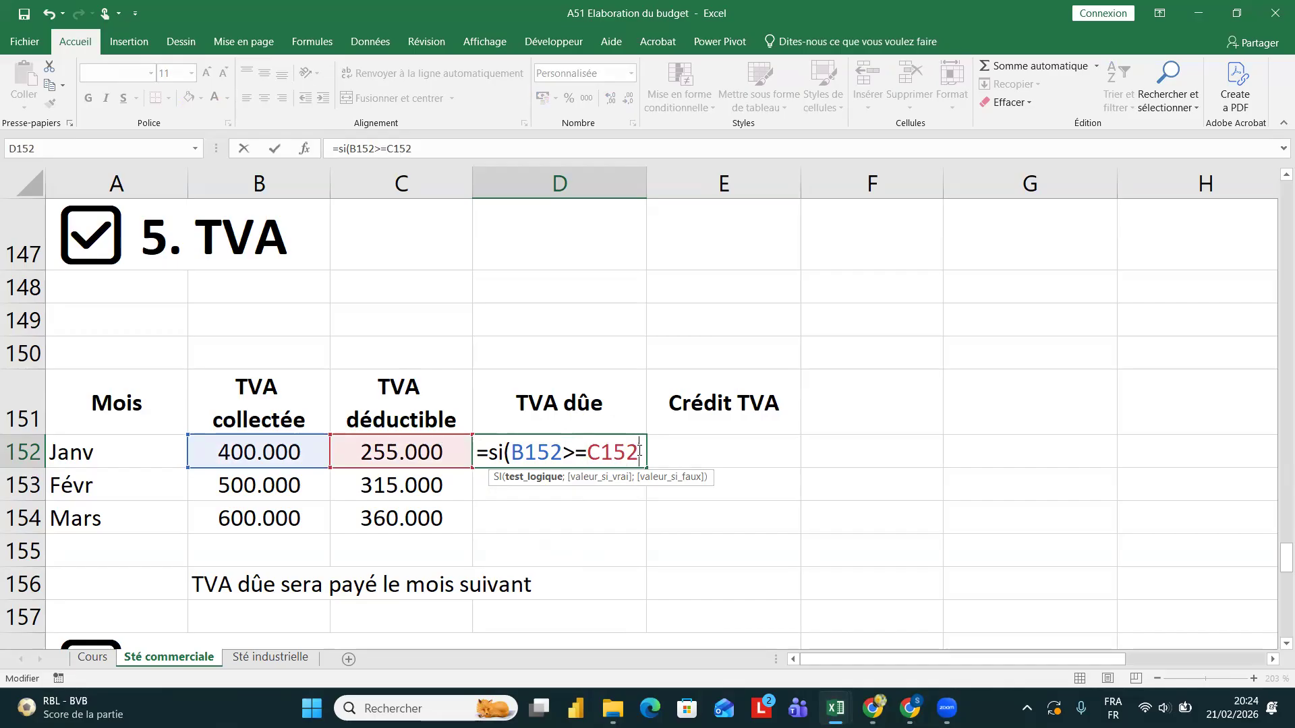
pyautogui.write(';')
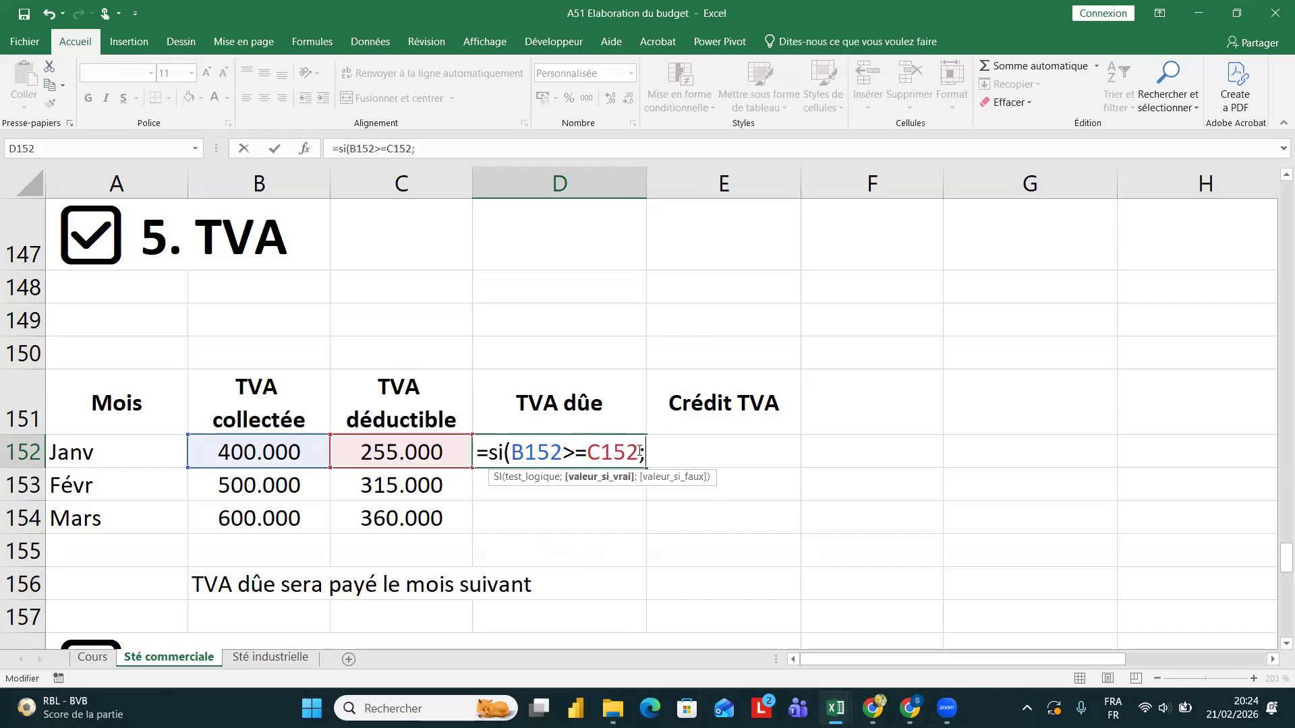
pyautogui.click(306, 458)
pyautogui.write('-')
pyautogui.click(396, 454)
pyautogui.write(';0)')
pyautogui.press('Return')
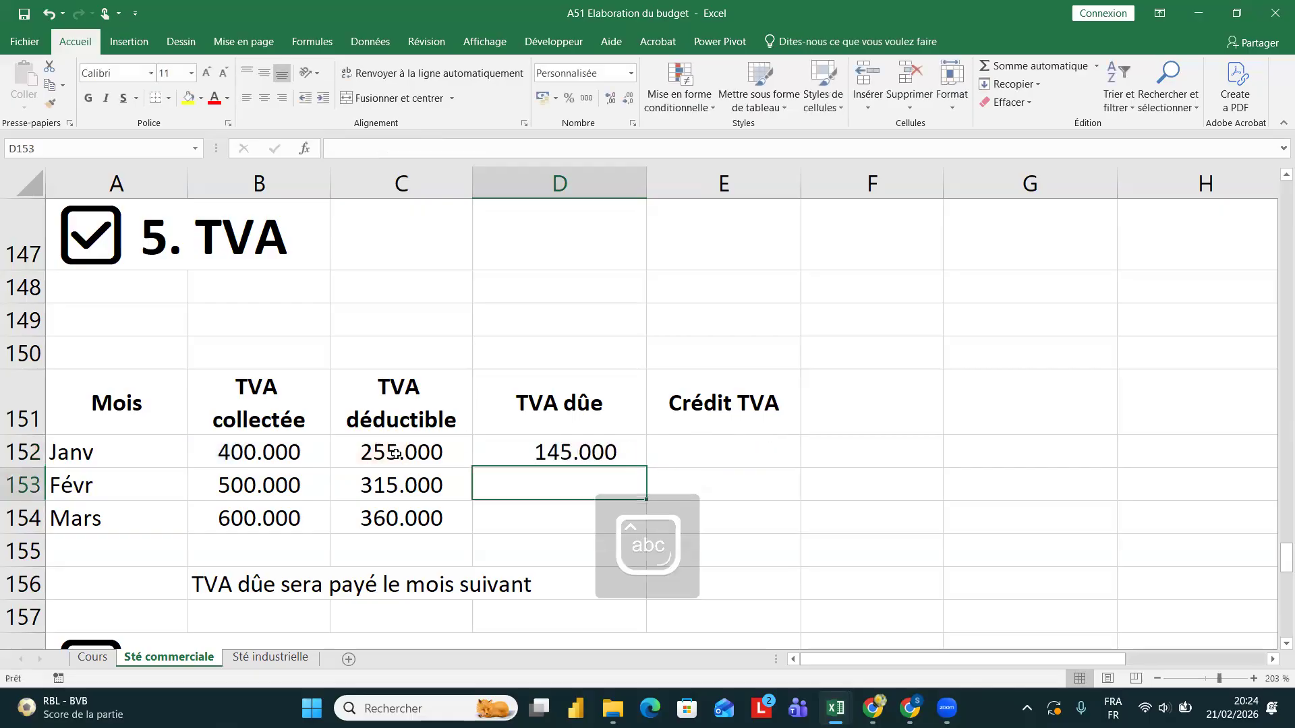
pyautogui.click(644, 450)
pyautogui.moveTo(647, 528); pyautogui.dragTo(643, 532)
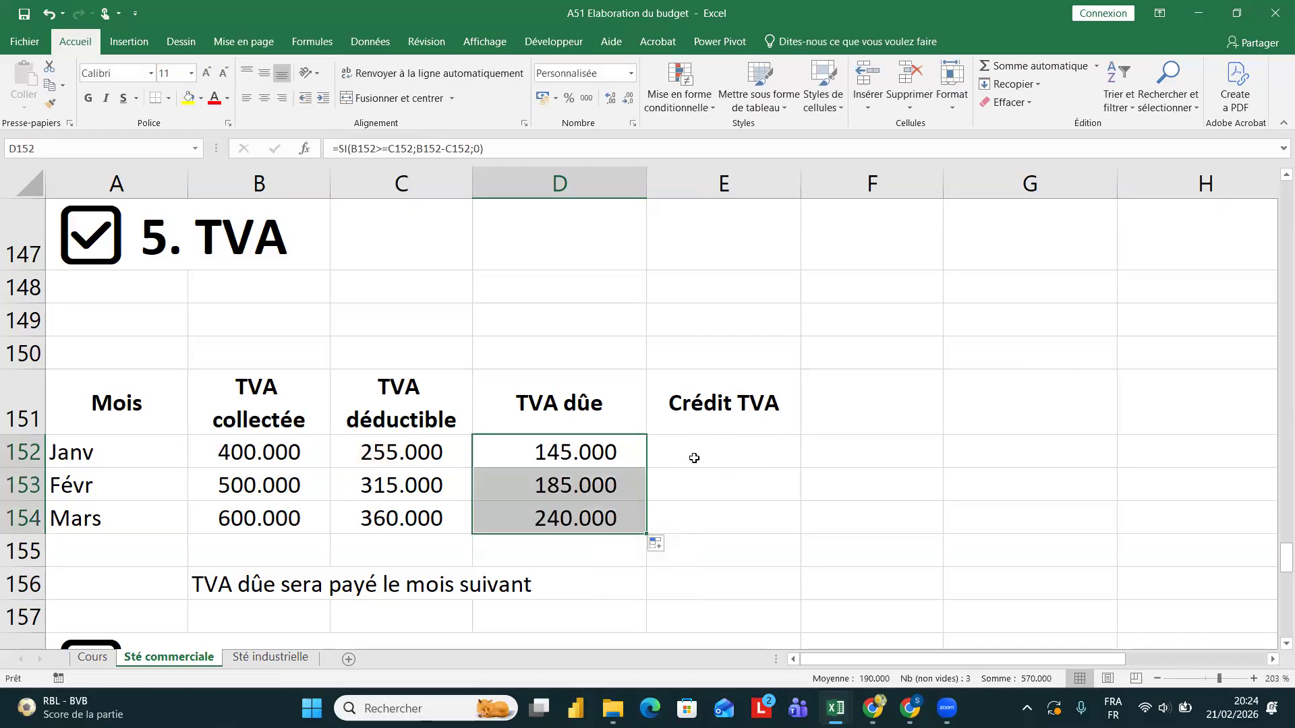
# - Enter a conditional Crédit TVA formula for Janv in E152, starting with =si(B152<C152;C152-
pyautogui.click(694, 458)
pyautogui.write('=si(')
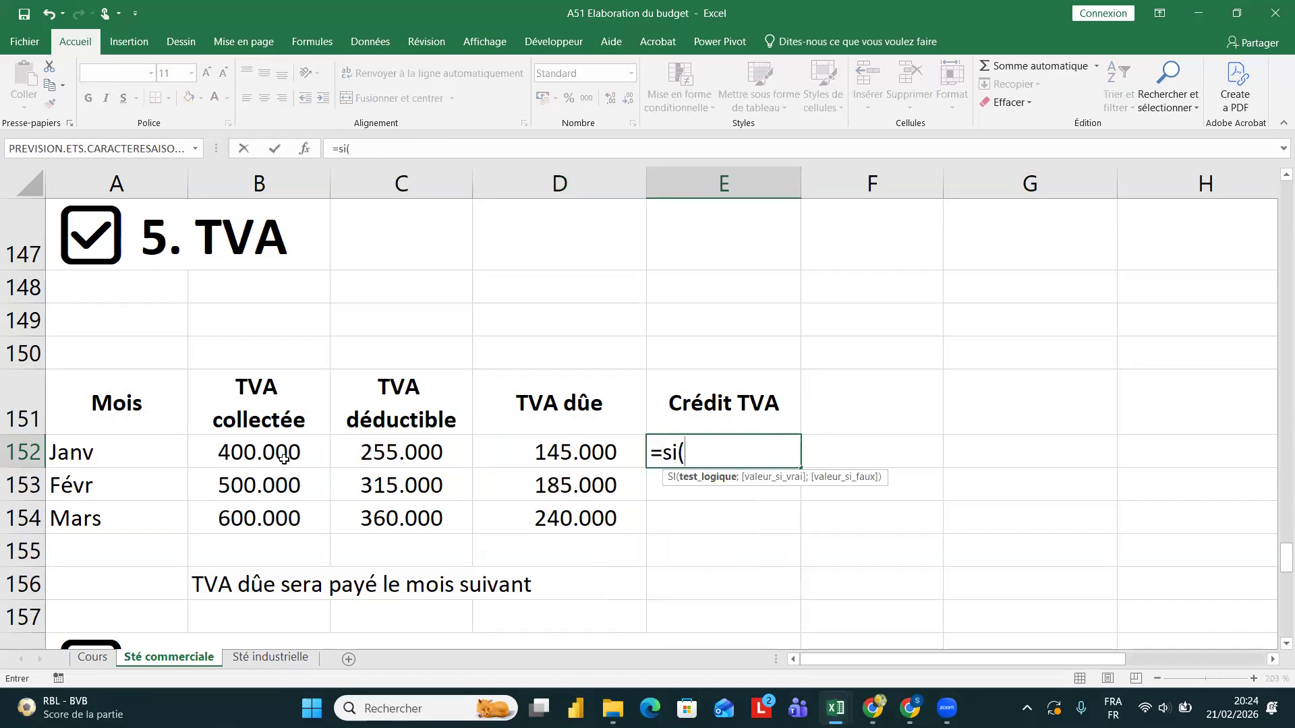
pyautogui.click(284, 460)
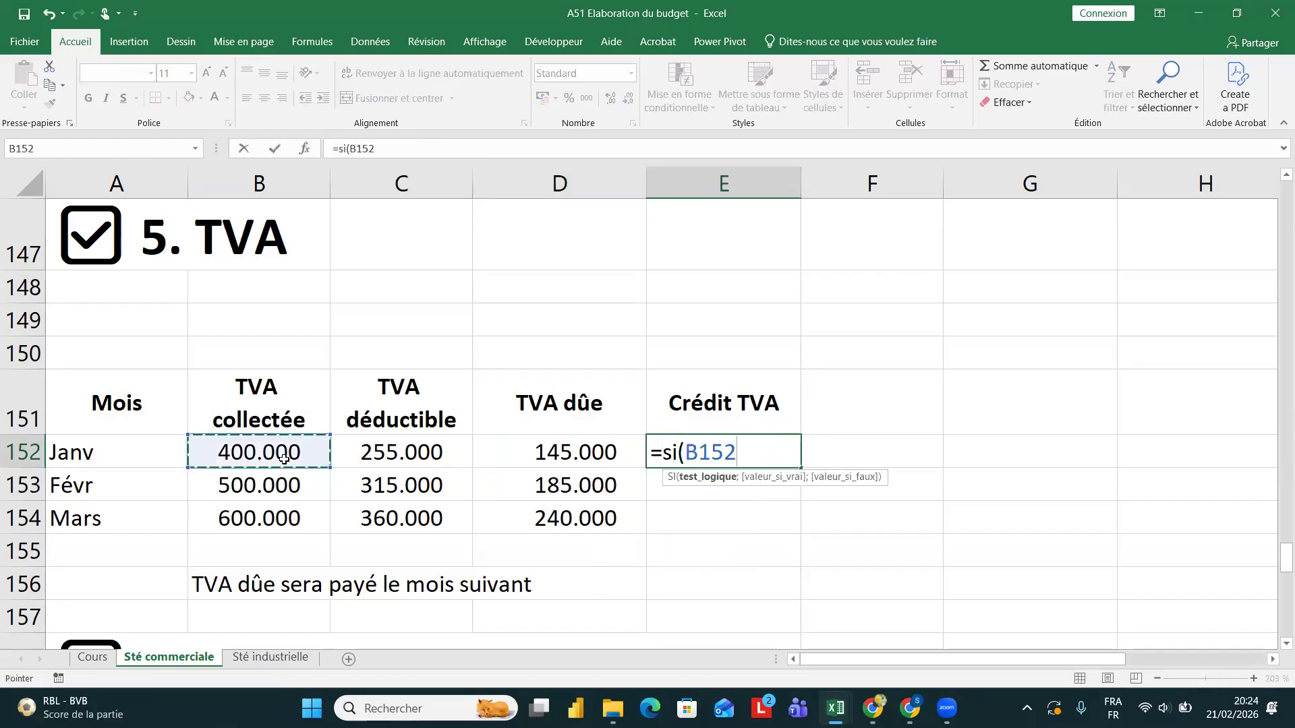
pyautogui.click(417, 448)
pyautogui.write(';')
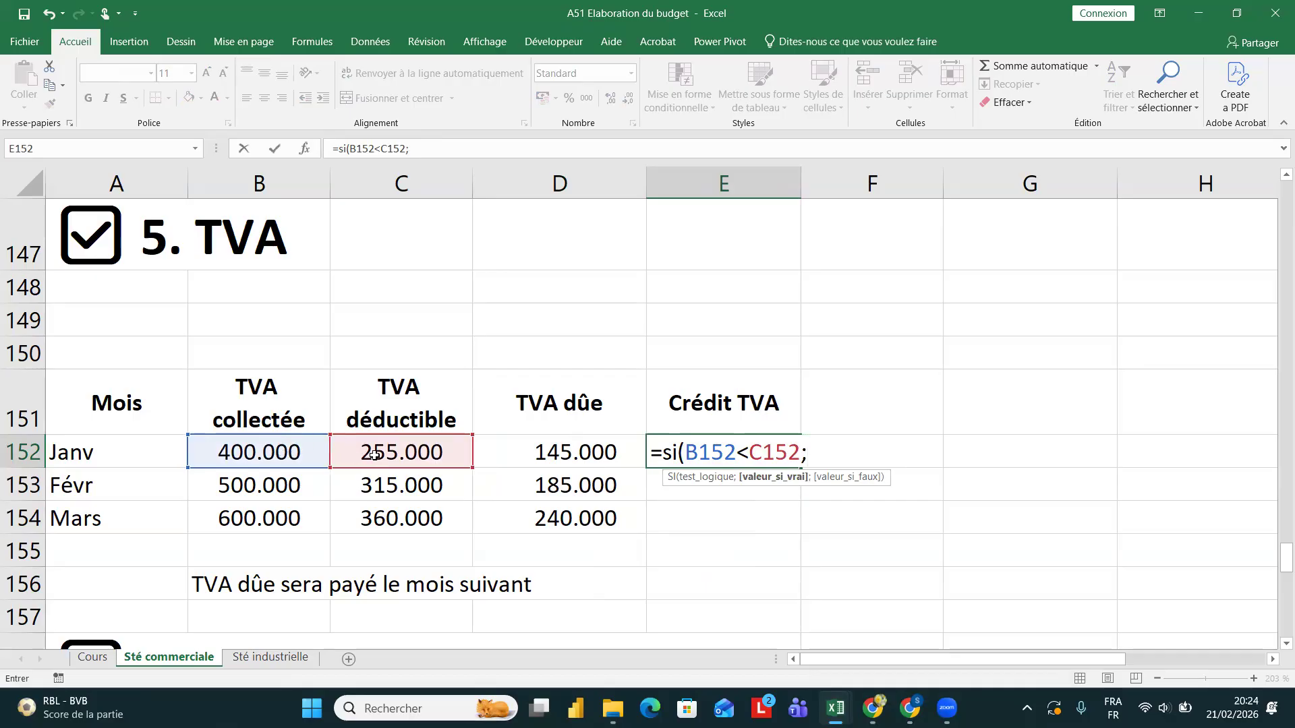
pyautogui.click(374, 455)
pyautogui.write('-')
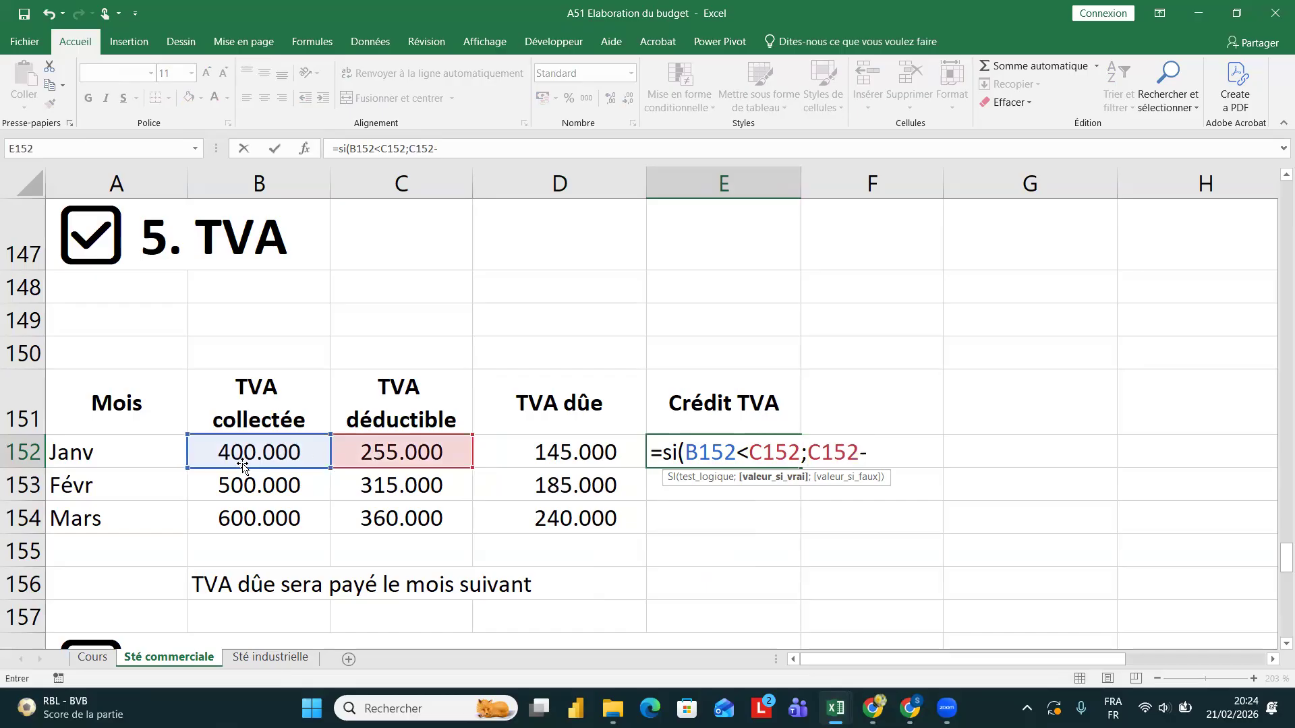
# - Complete January's Crédit TVA formula in E152 as =SI(B152<C152;C152-B152;0) and copy it down through March
pyautogui.click(255, 452)
pyautogui.write(';0)')
pyautogui.press('Return')
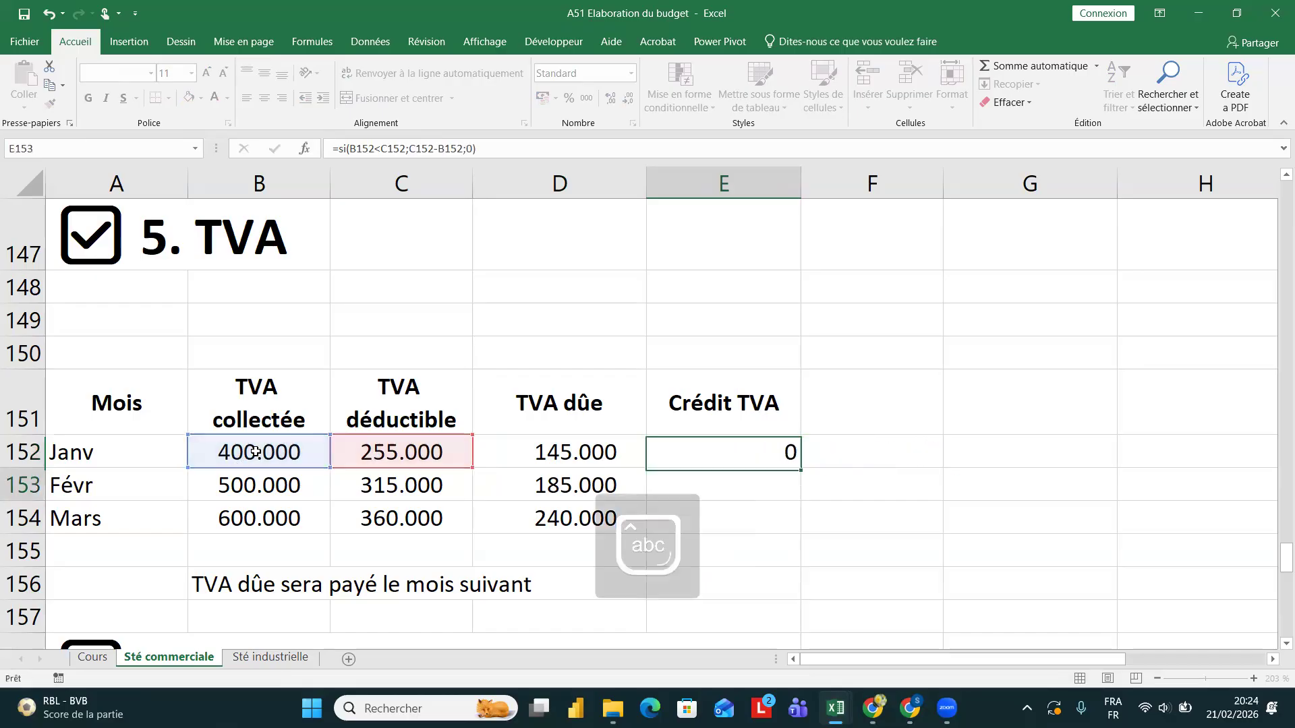
pyautogui.click(763, 452)
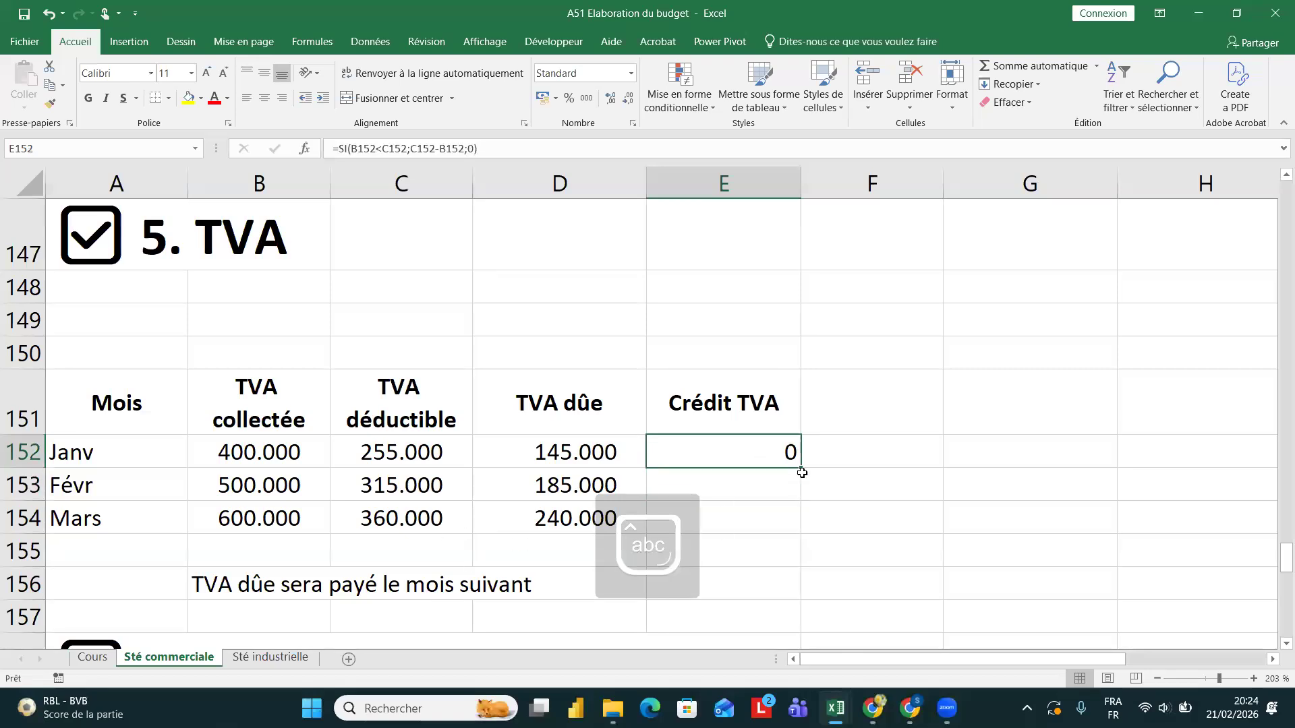
pyautogui.moveTo(802, 473); pyautogui.dragTo(800, 533)
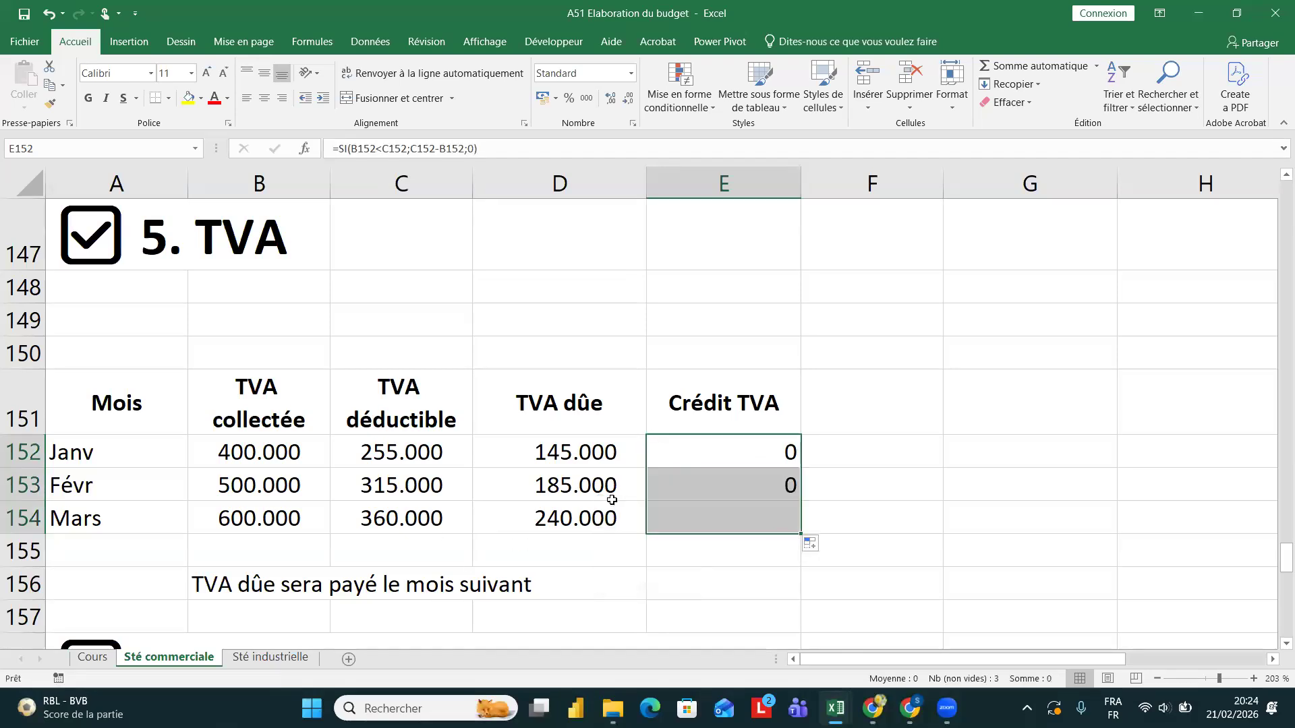
# - Review the monthly TVA dûe formulas in D152:D154 and the note on paying the VAT due the following month
pyautogui.click(576, 473)
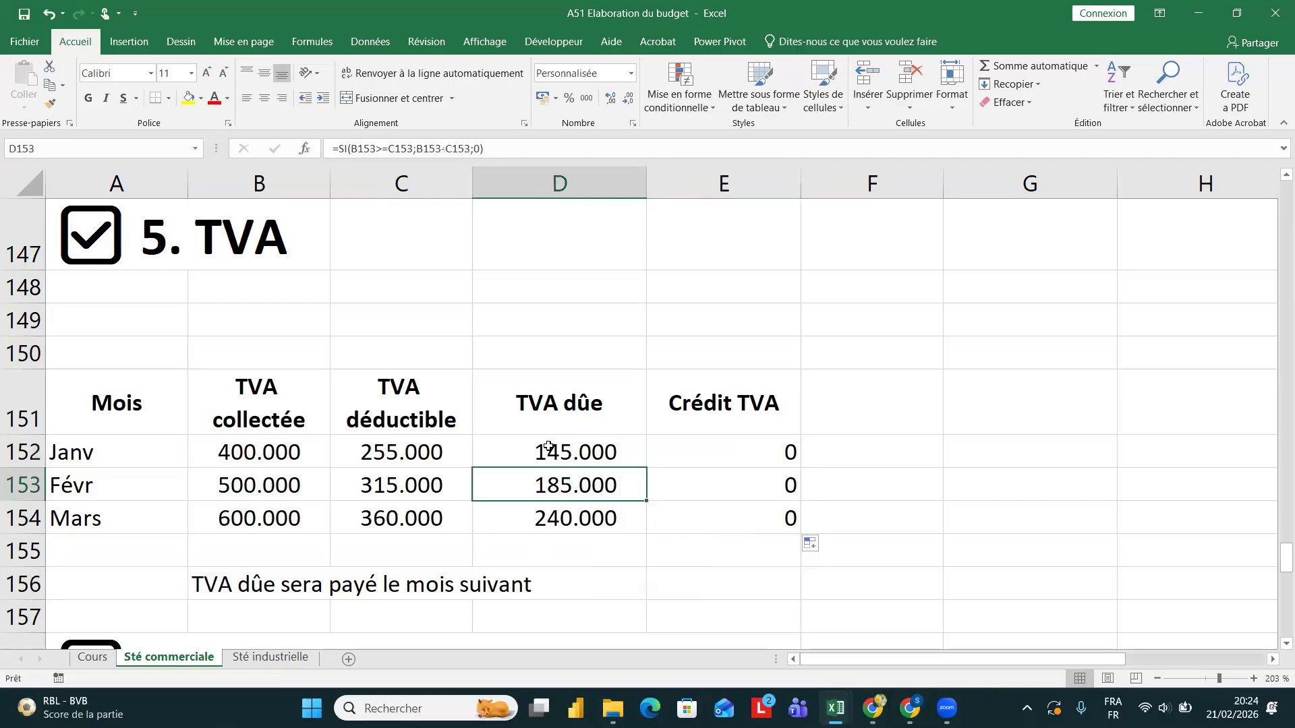
pyautogui.click(547, 446)
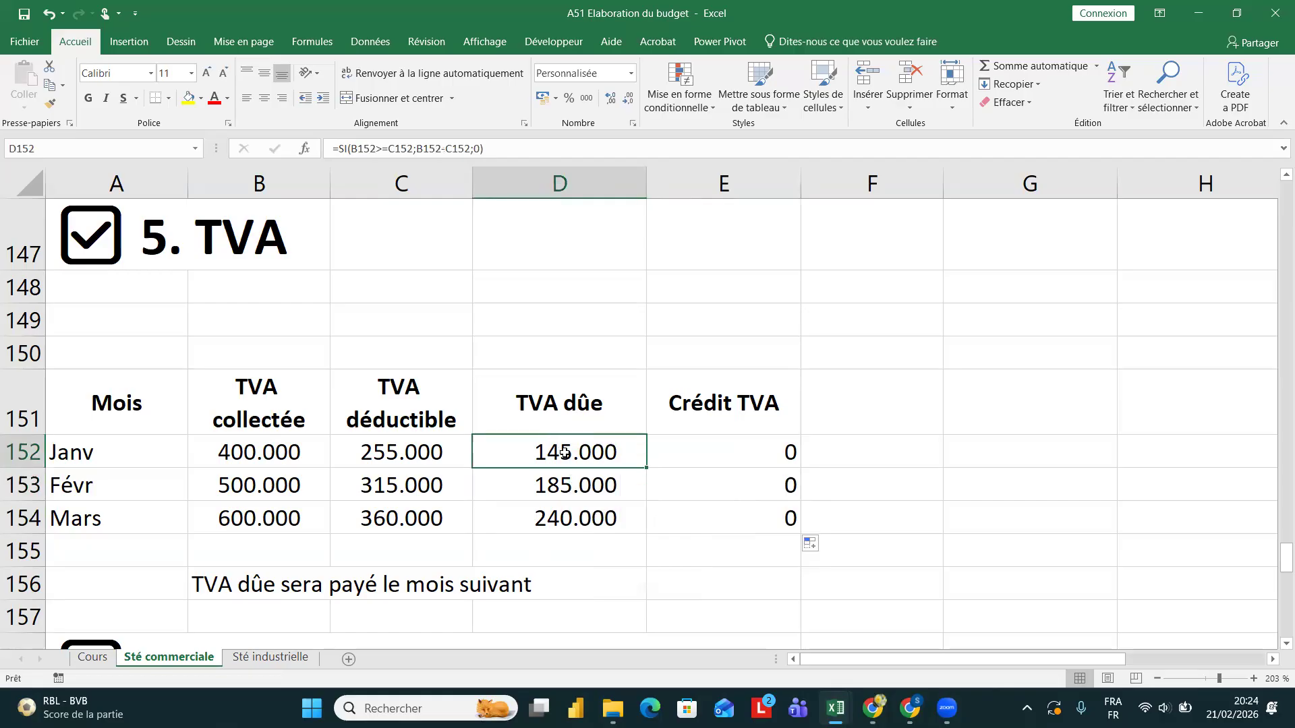
pyautogui.click(247, 584)
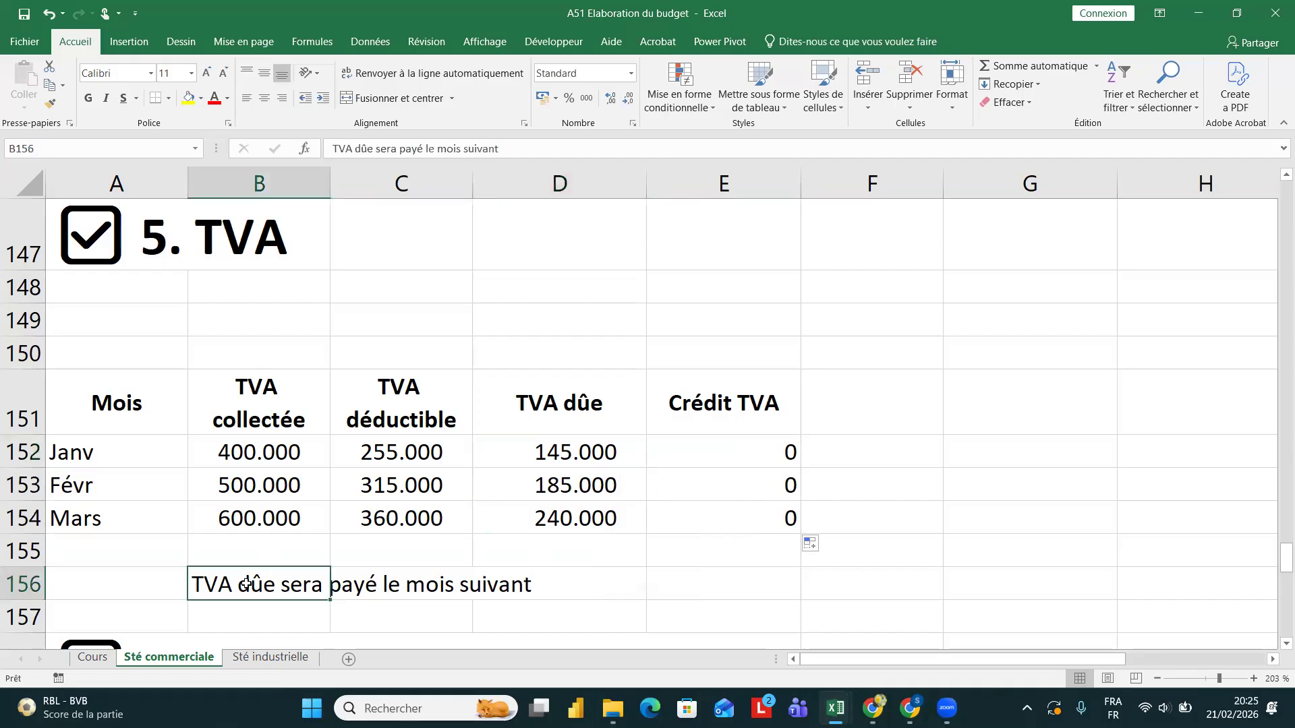
pyautogui.click(554, 452)
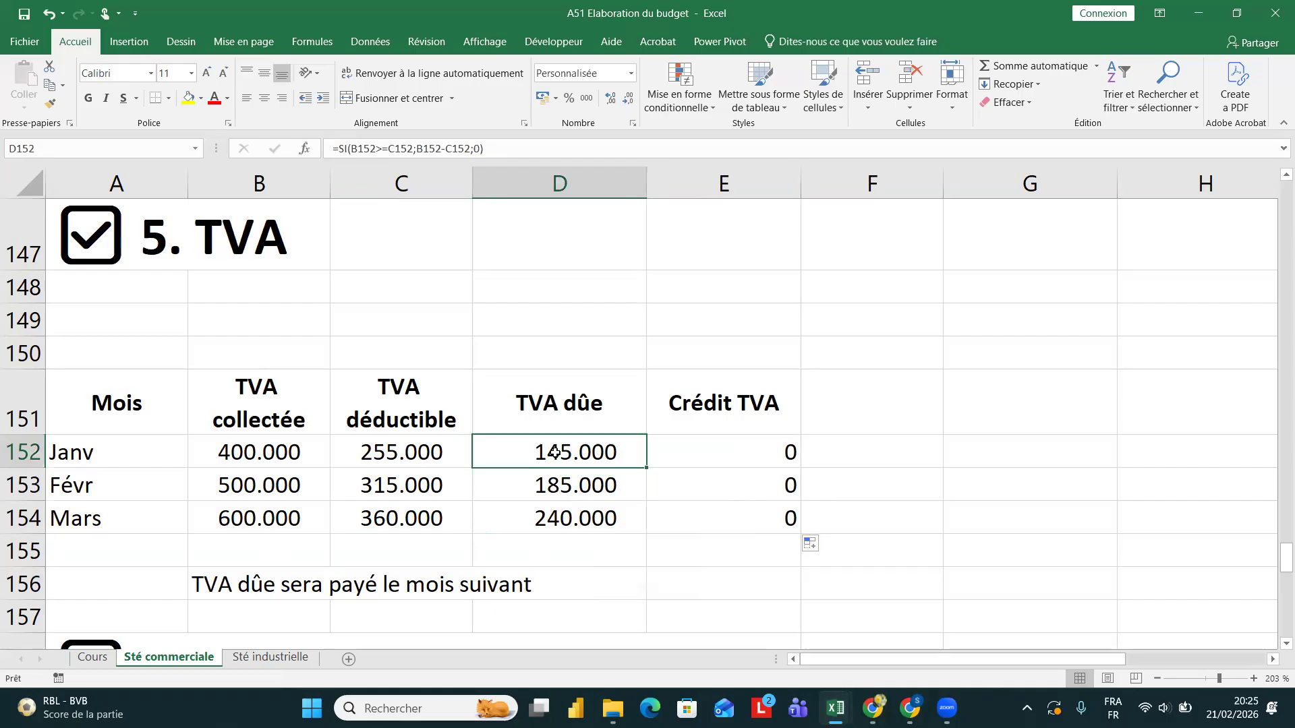
pyautogui.click(565, 489)
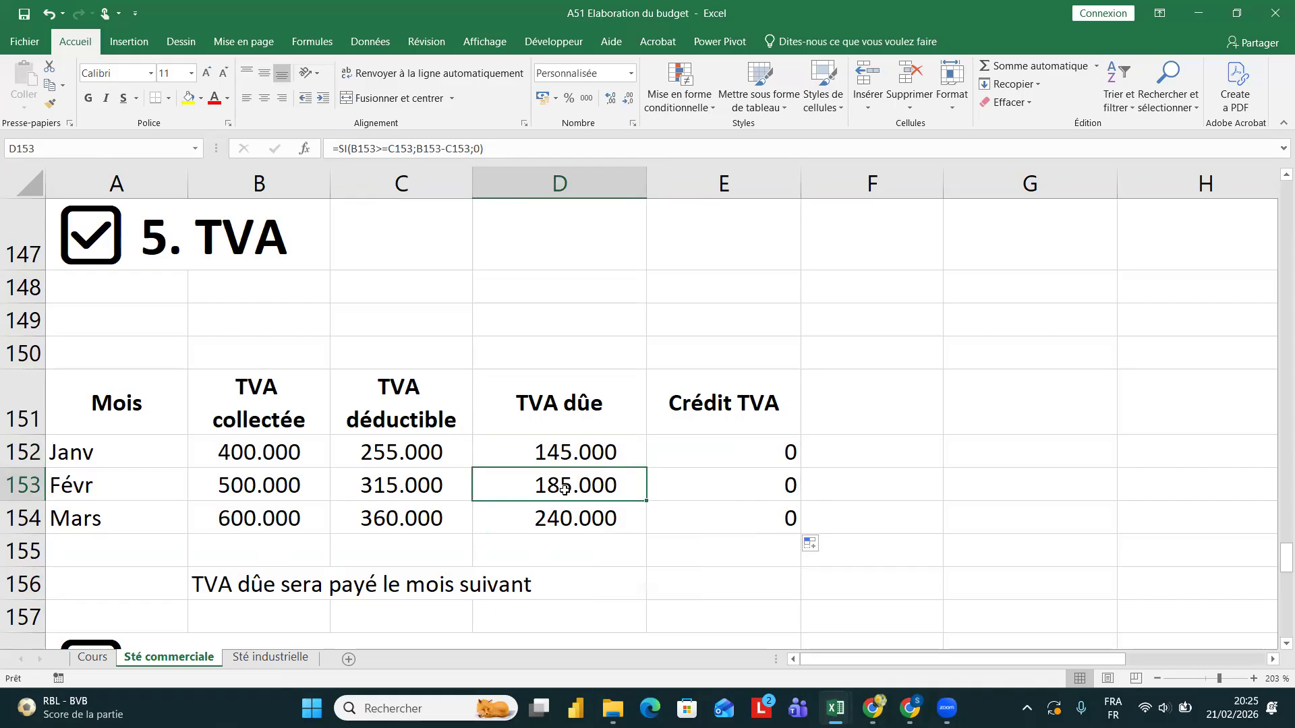
pyautogui.click(568, 524)
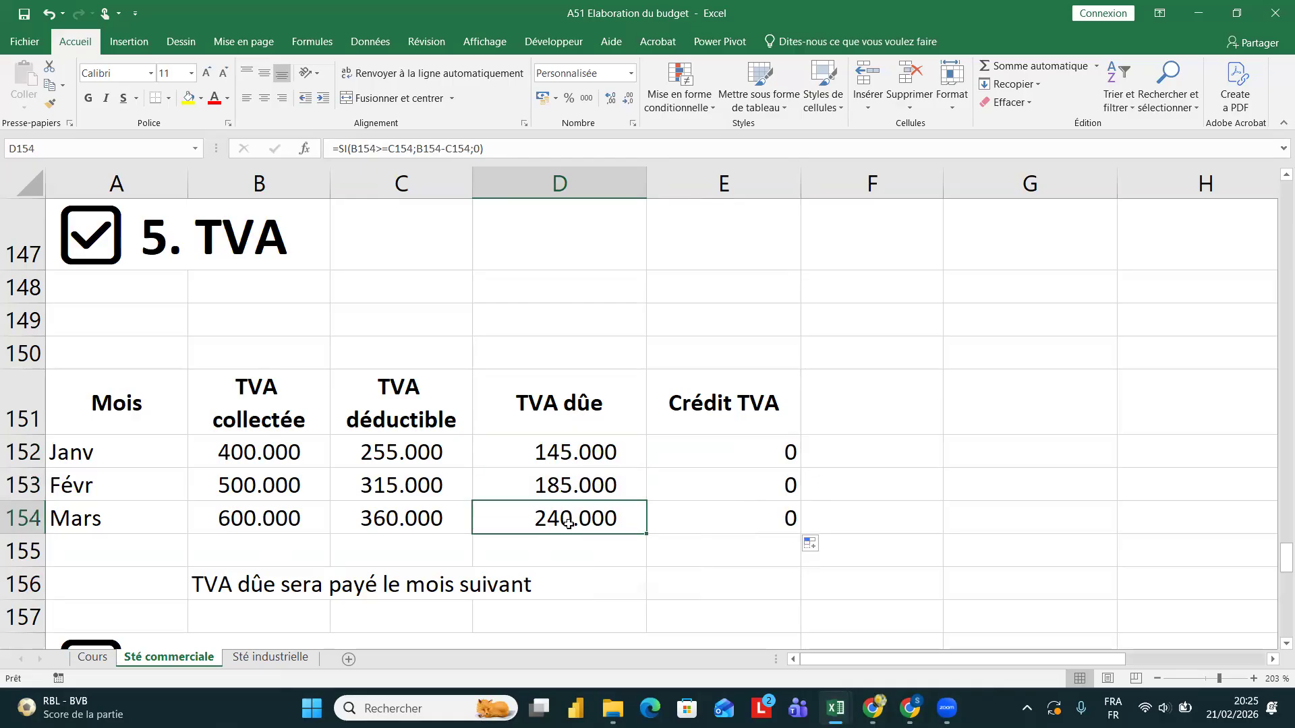
pyautogui.scroll(-2, 569, 524)
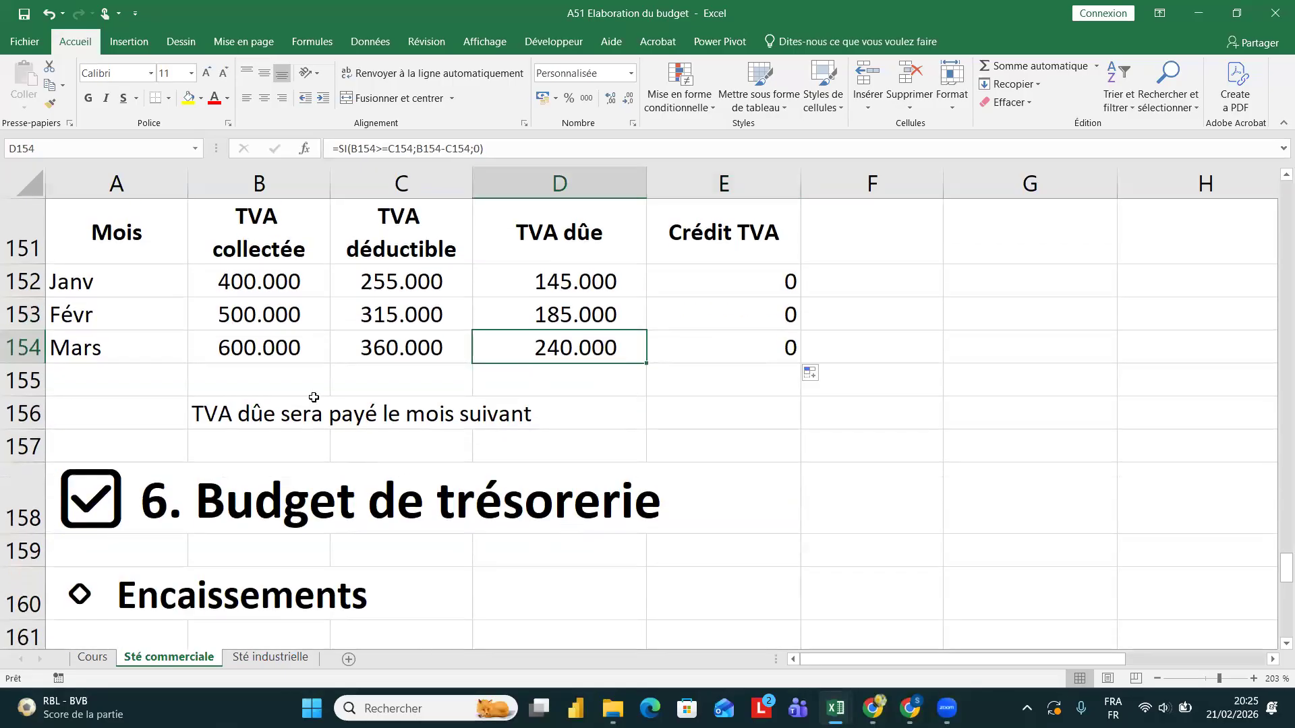
pyautogui.click(296, 404)
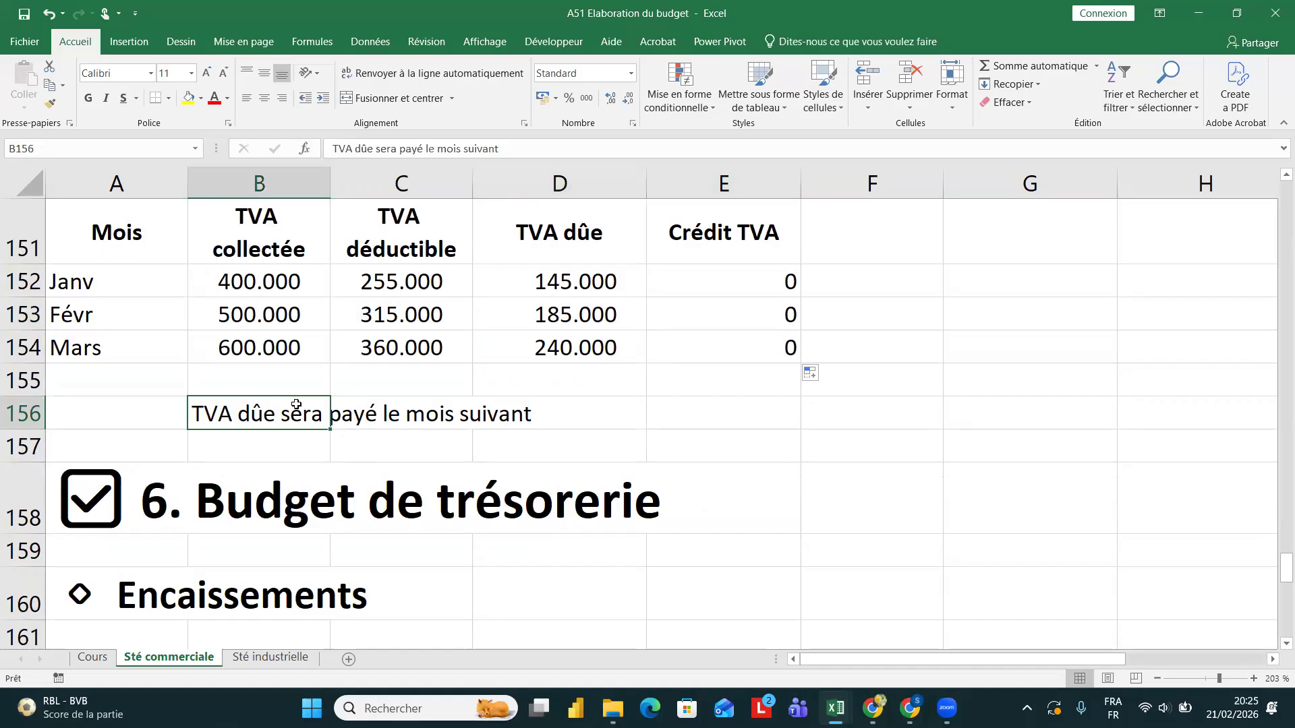
# - Examine the Budget de trésorerie section's payment terms for customers and suppliers, both cash and one-month shares
pyautogui.scroll(-1, 296, 405)
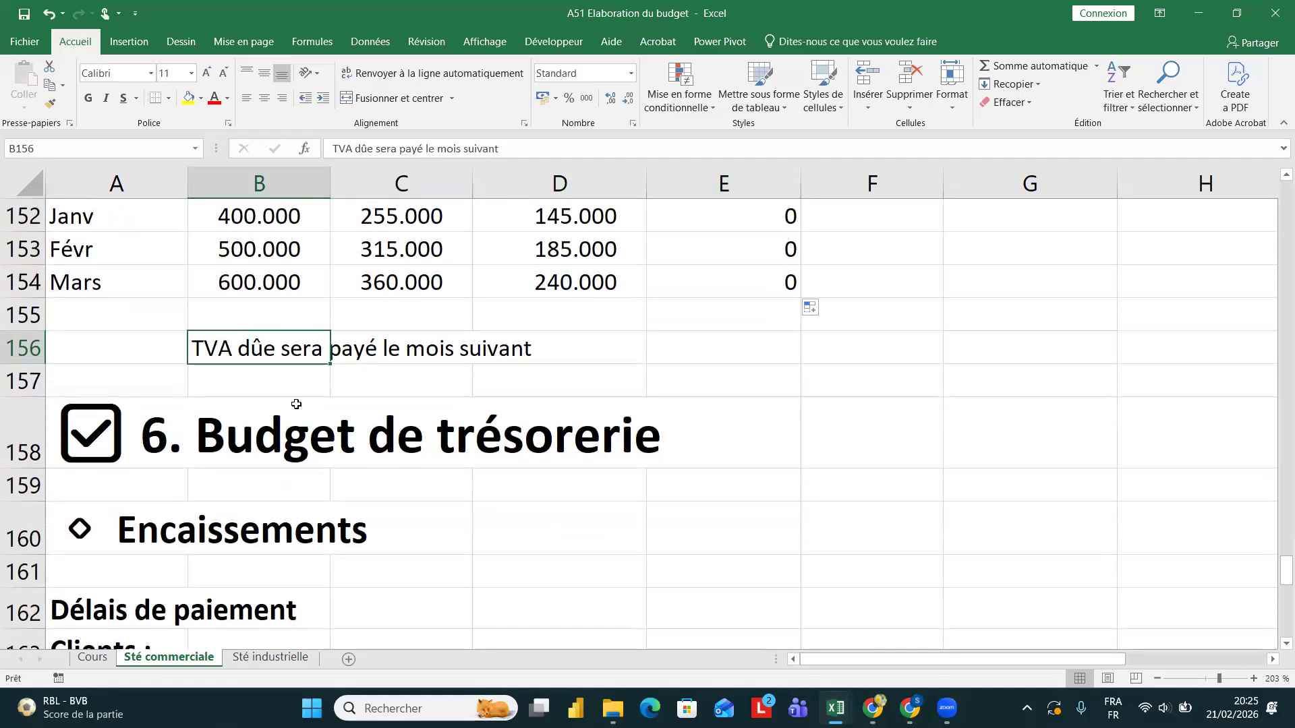
pyautogui.scroll(-2, 296, 405)
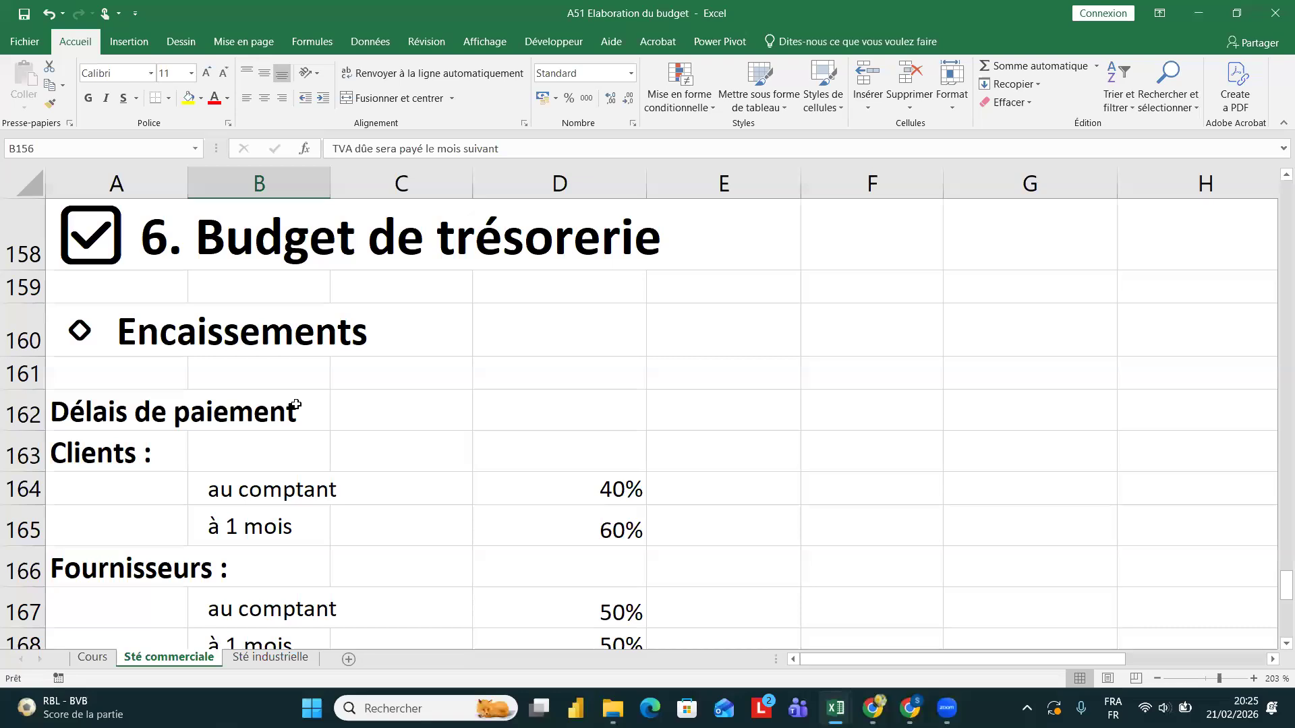
pyautogui.click(209, 331)
pyautogui.click(152, 334)
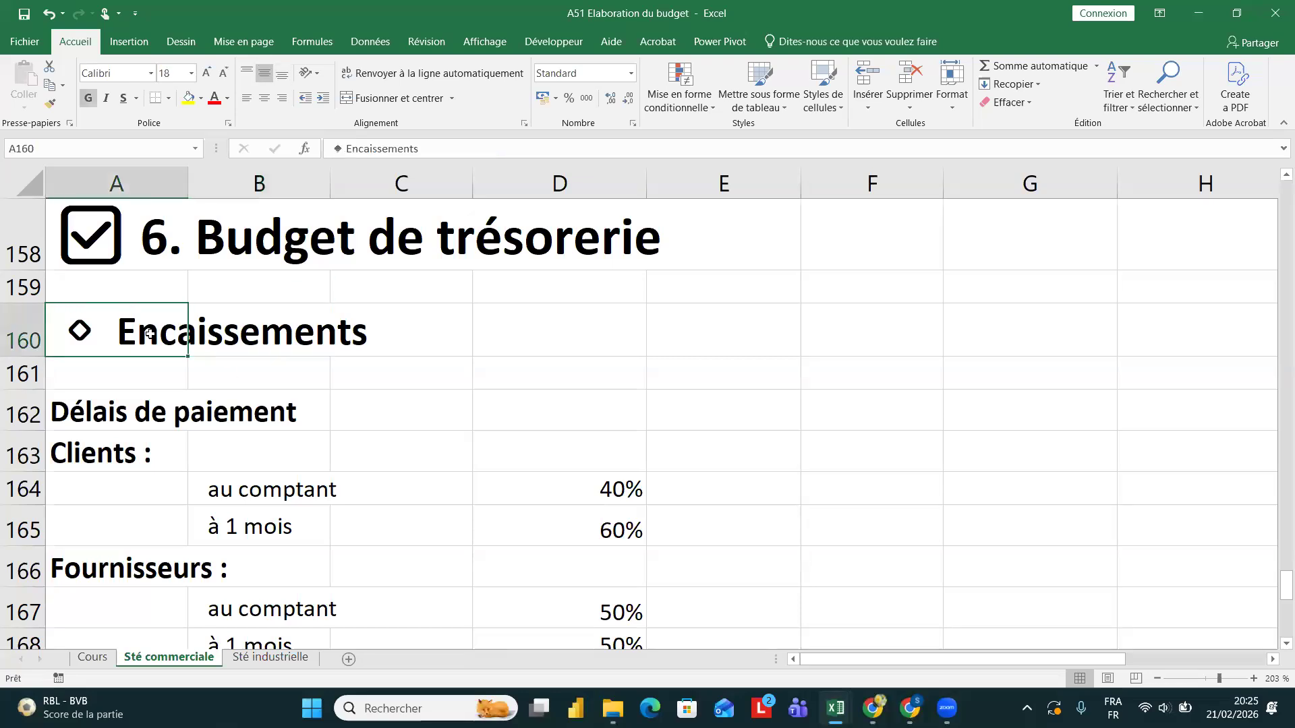
pyautogui.scroll(-1, 256, 434)
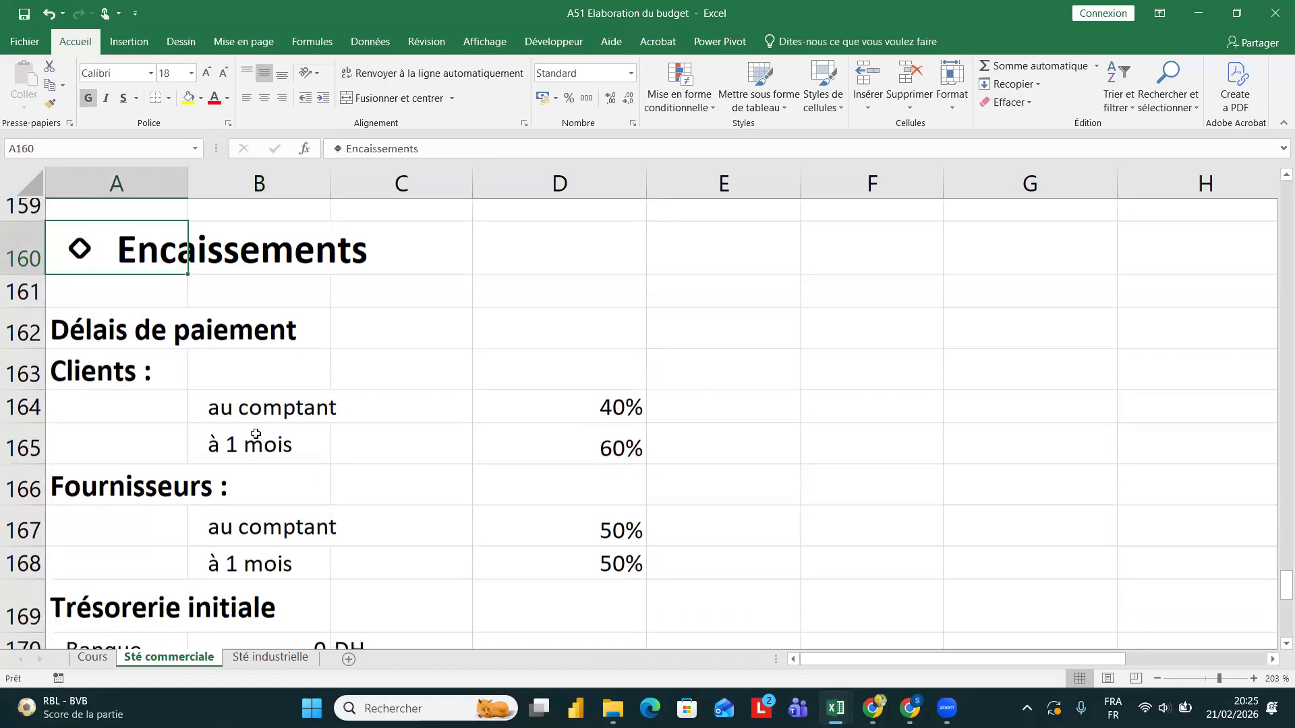
pyautogui.scroll(1, 255, 434)
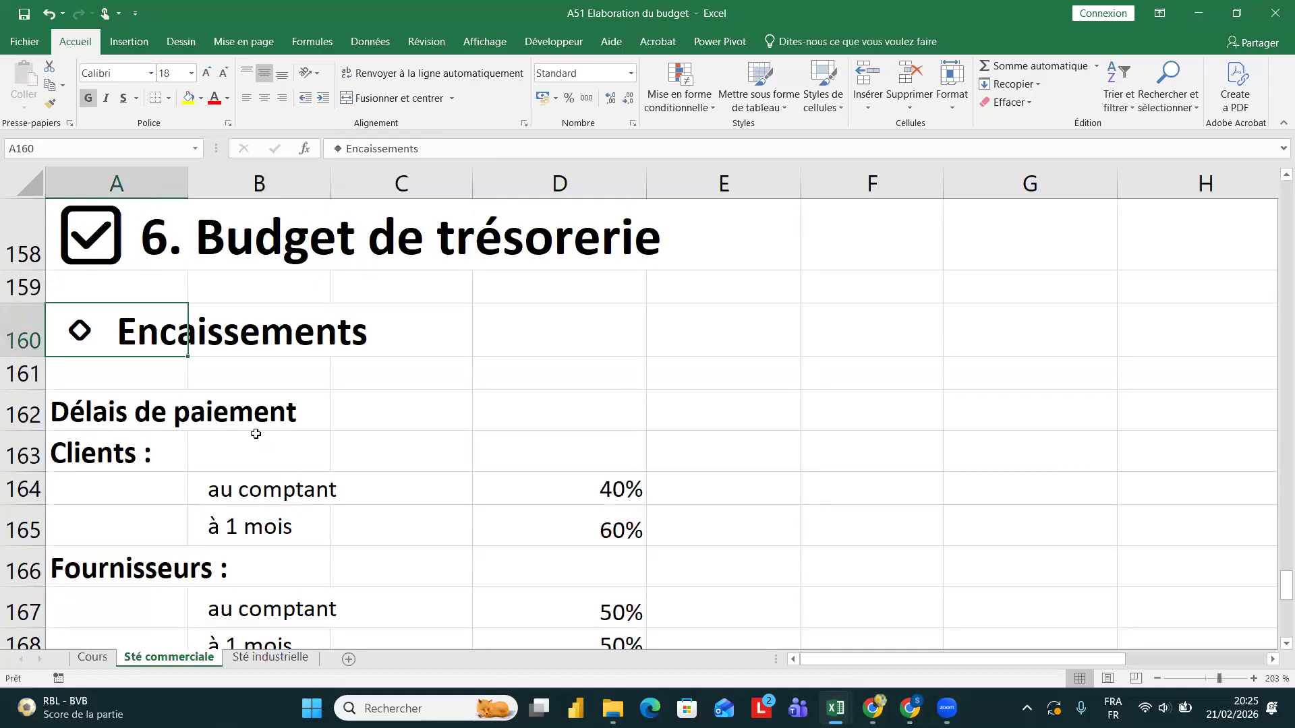
pyautogui.click(275, 495)
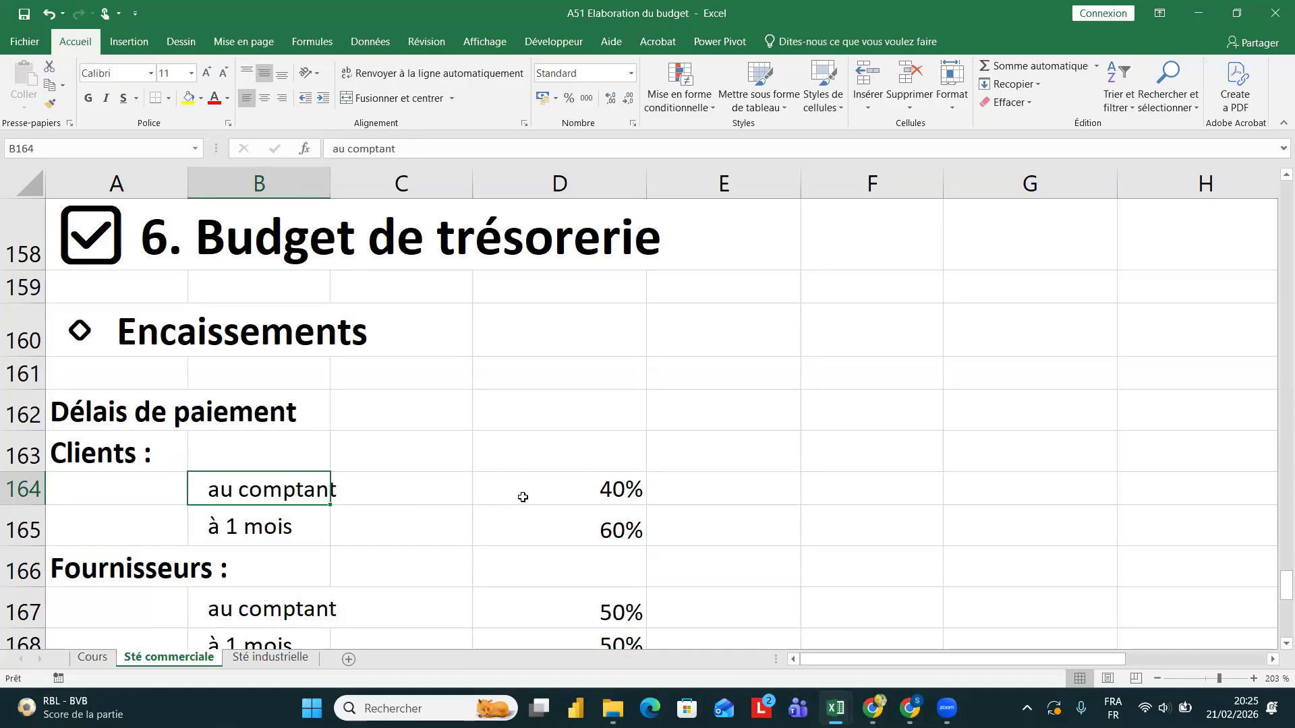
pyautogui.click(564, 493)
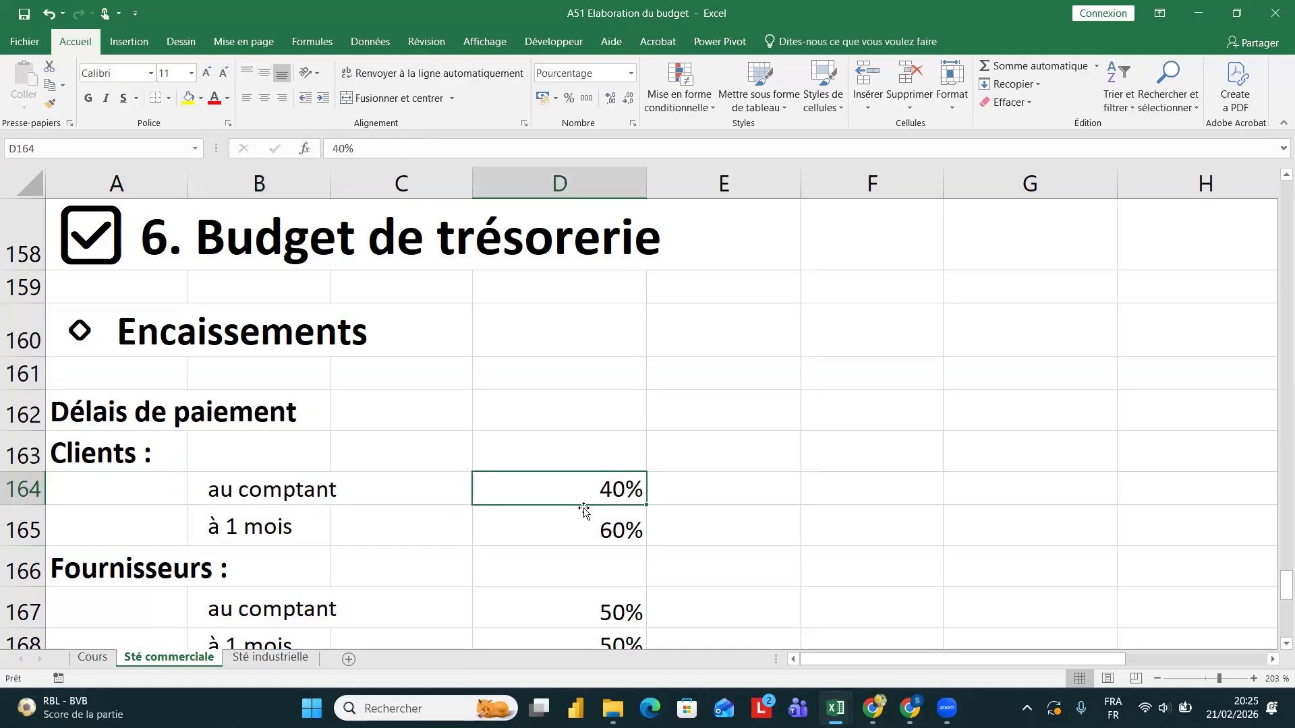
pyautogui.click(572, 528)
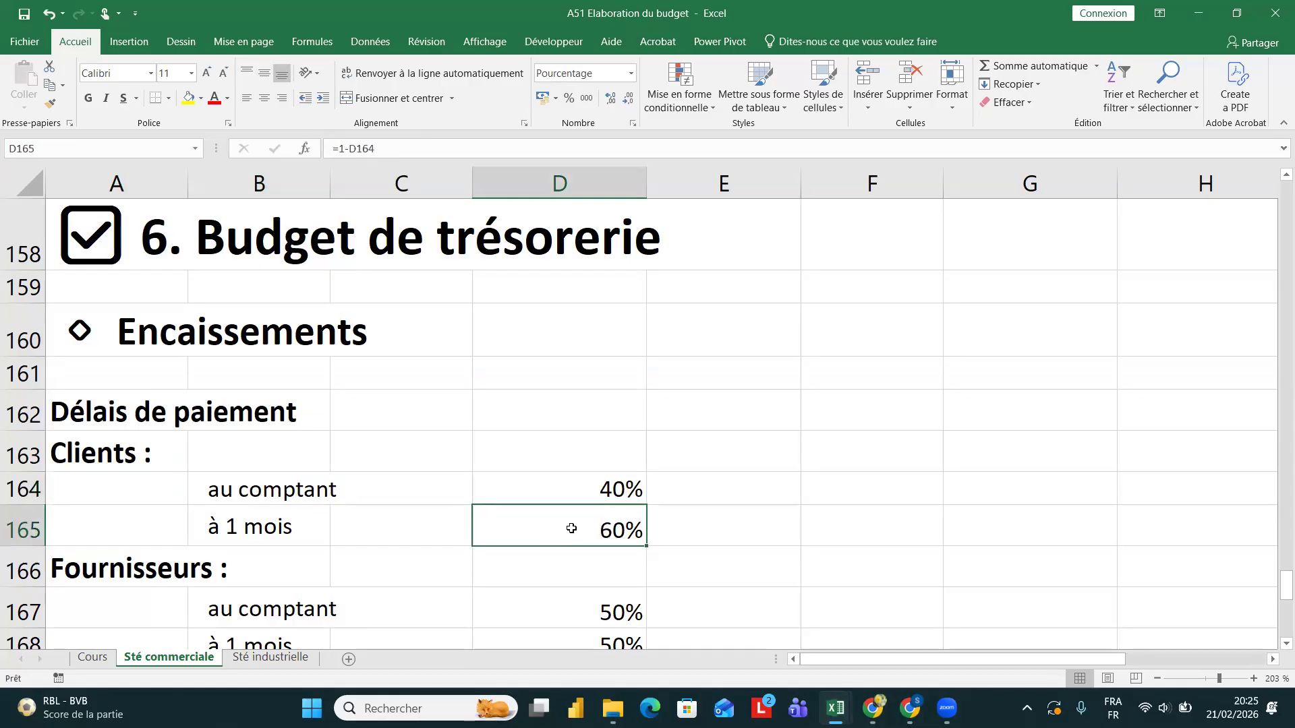
pyautogui.scroll(-1, 571, 528)
pyautogui.click(594, 443)
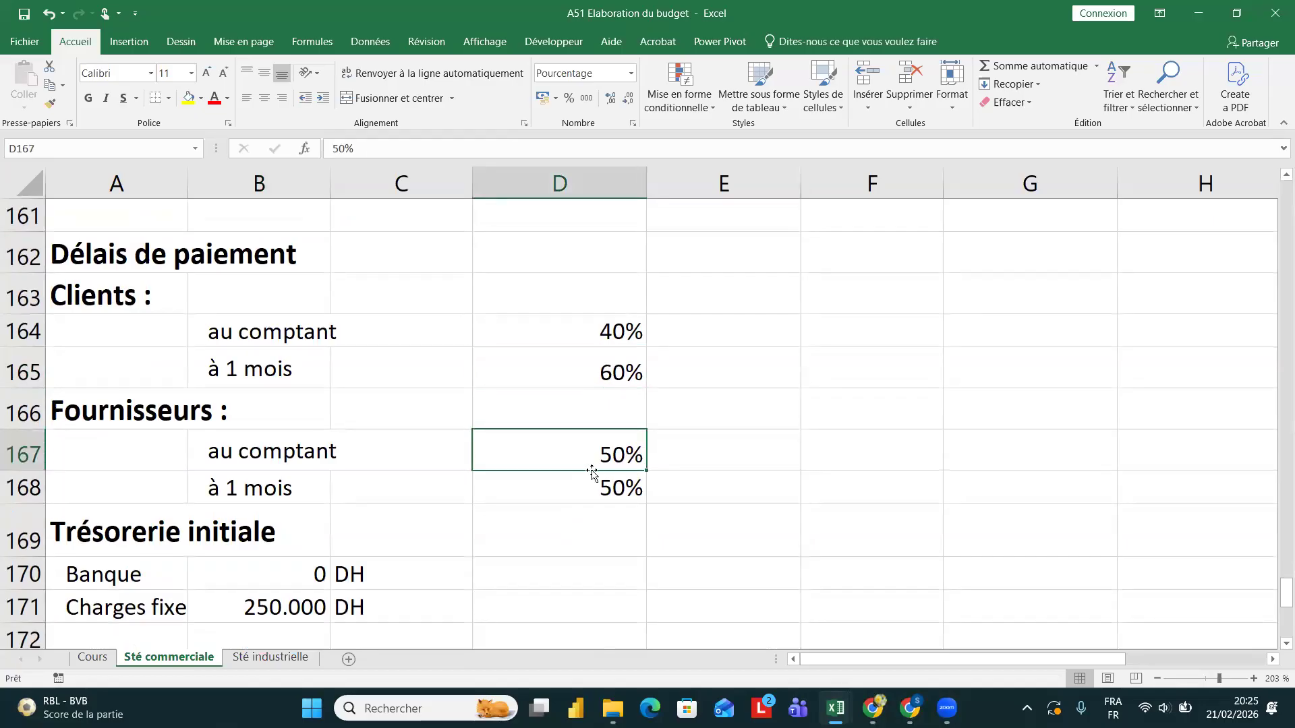
pyautogui.click(587, 493)
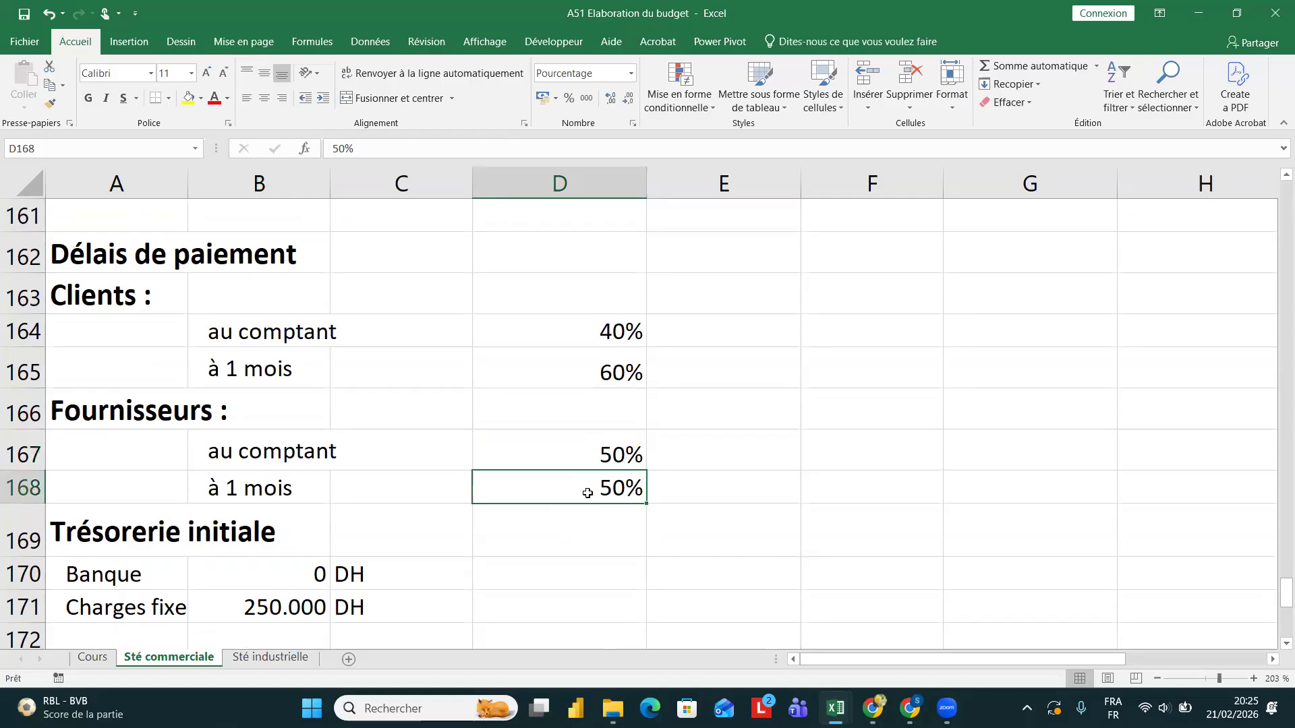
pyautogui.scroll(-1, 587, 493)
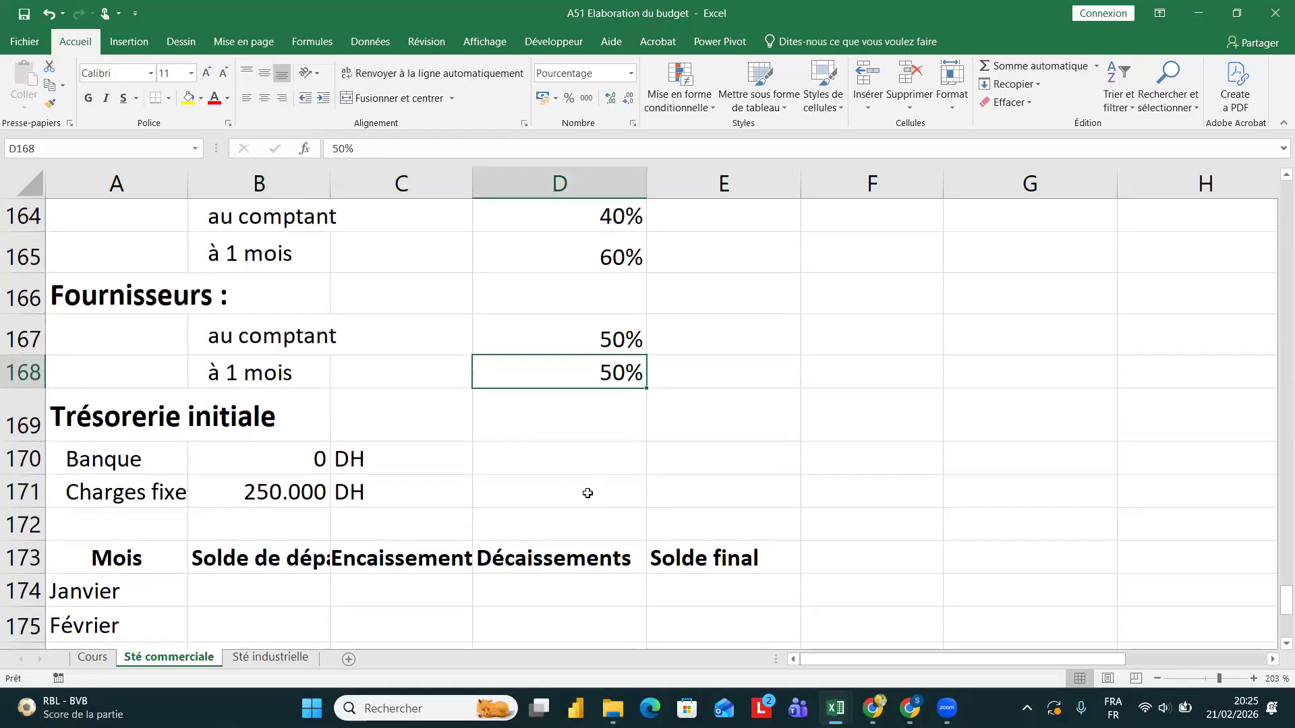
# - Set the initial Banque balance under Trésorerie initiale to 100000 DH
pyautogui.click(302, 453)
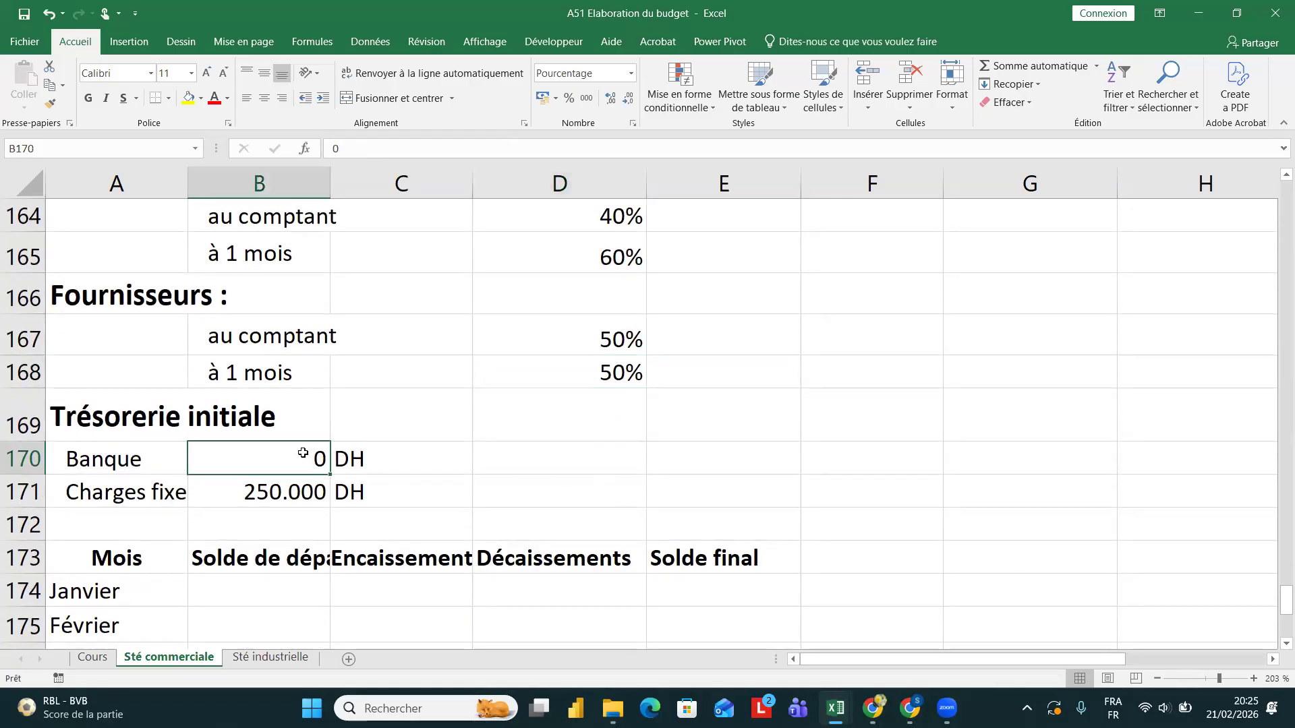
pyautogui.press('capslock')
pyautogui.write('100000')
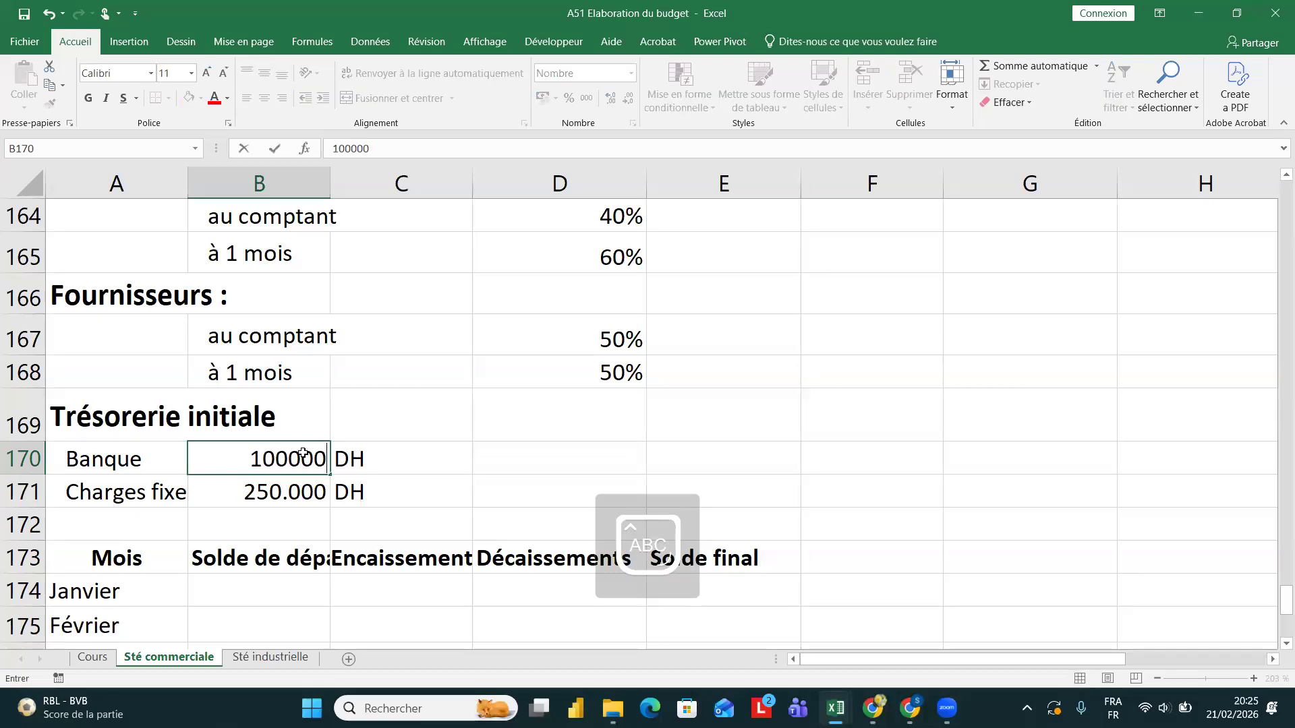
pyautogui.press('Return')
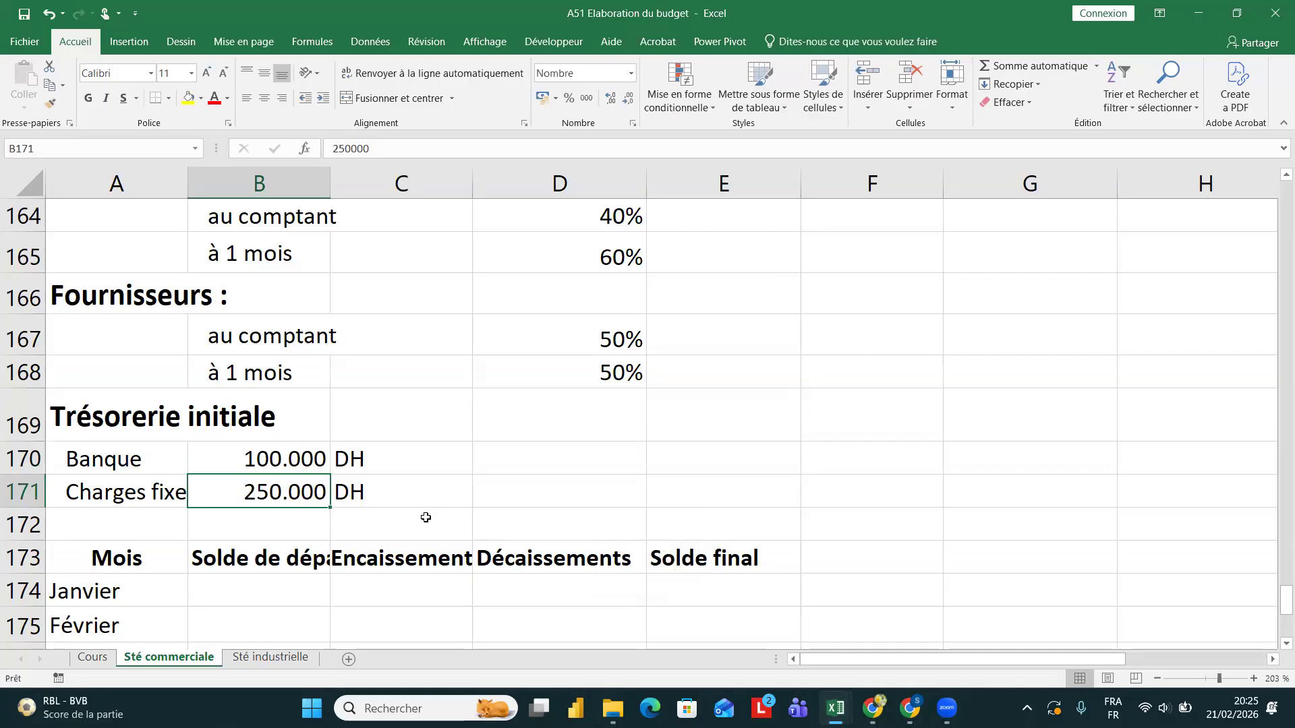
# - Link January's starting balance in B174 to the initial Banque amount in B170
pyautogui.scroll(-2, 425, 518)
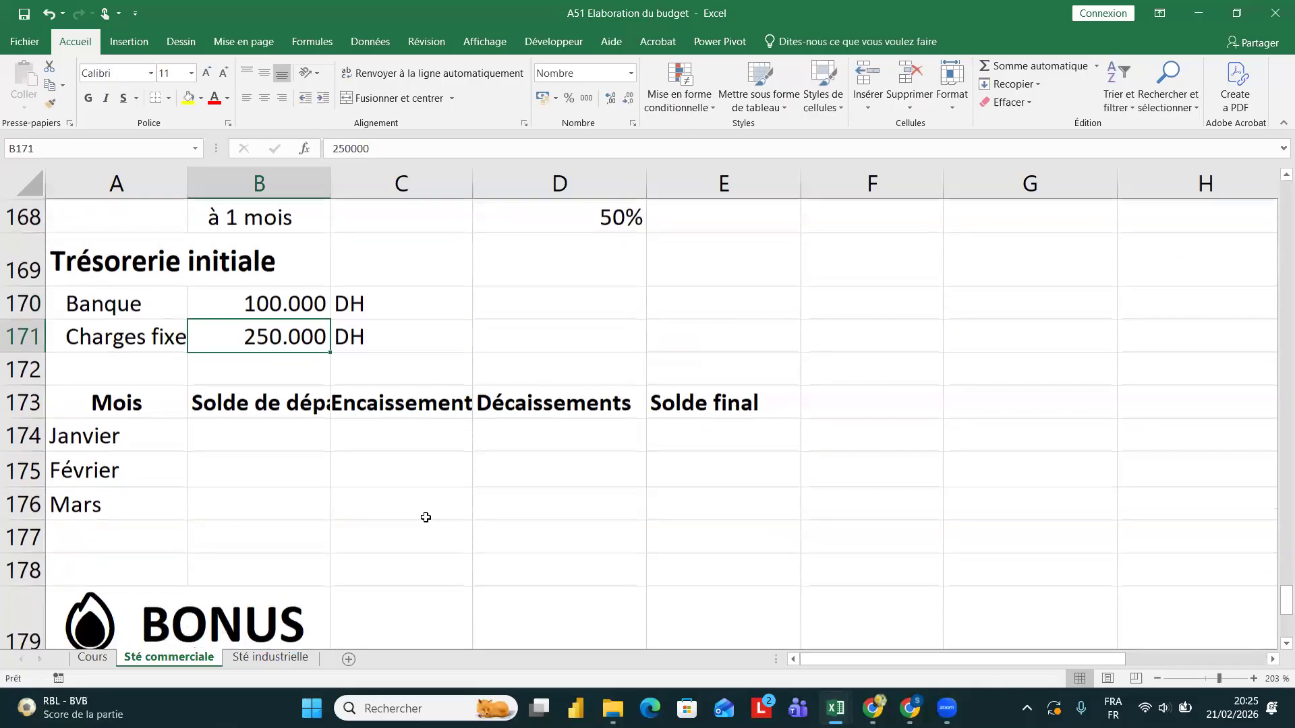
pyautogui.click(289, 401)
pyautogui.click(248, 446)
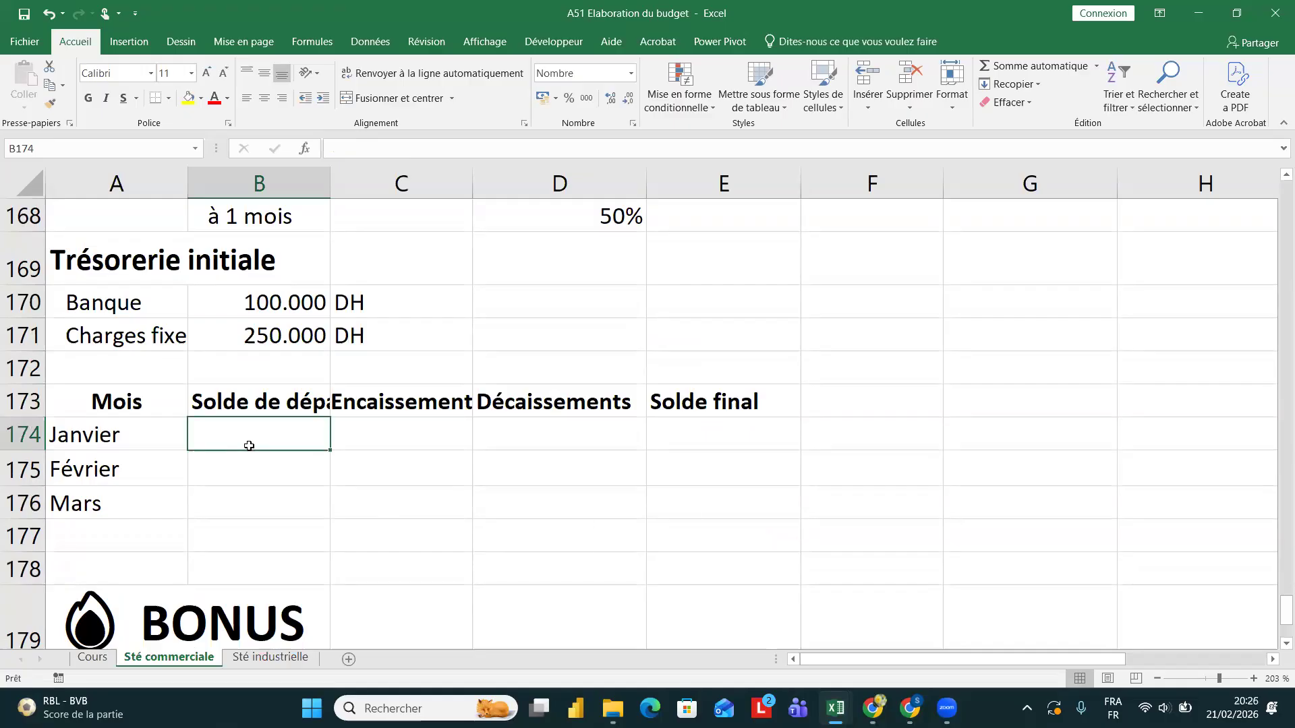
pyautogui.write('=')
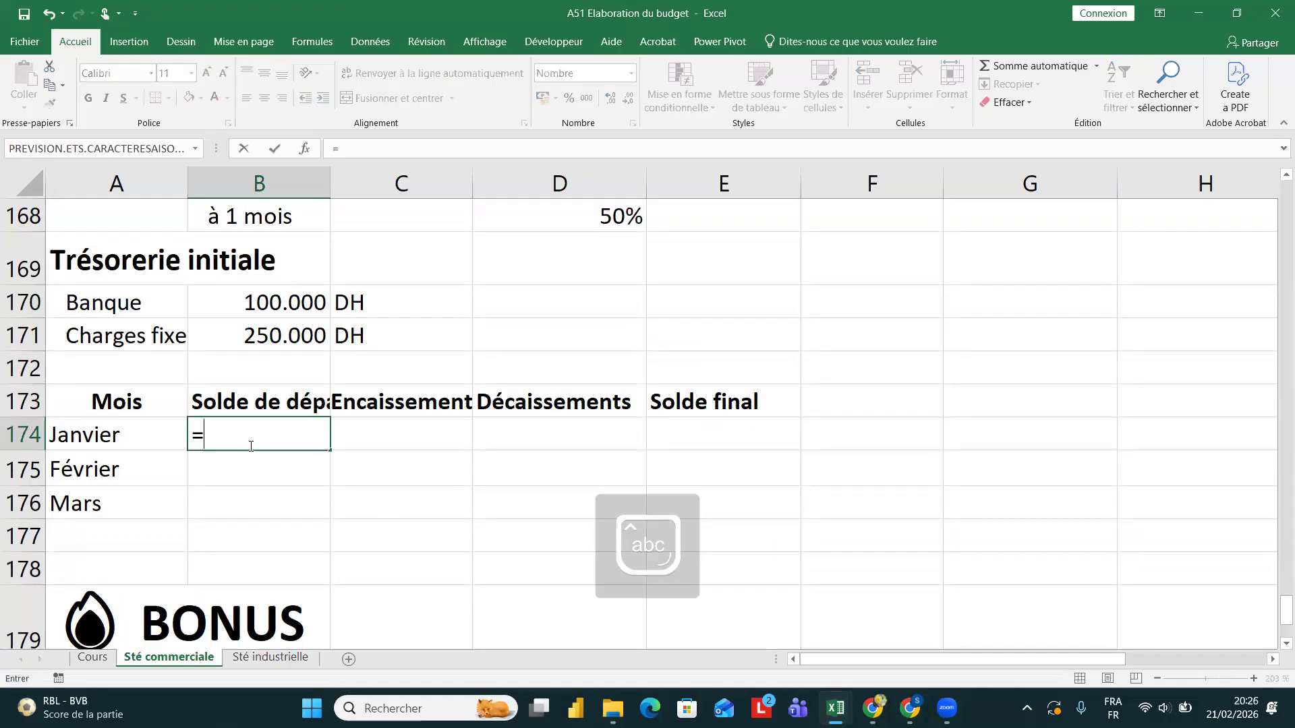
pyautogui.click(270, 298)
pyautogui.press('Return')
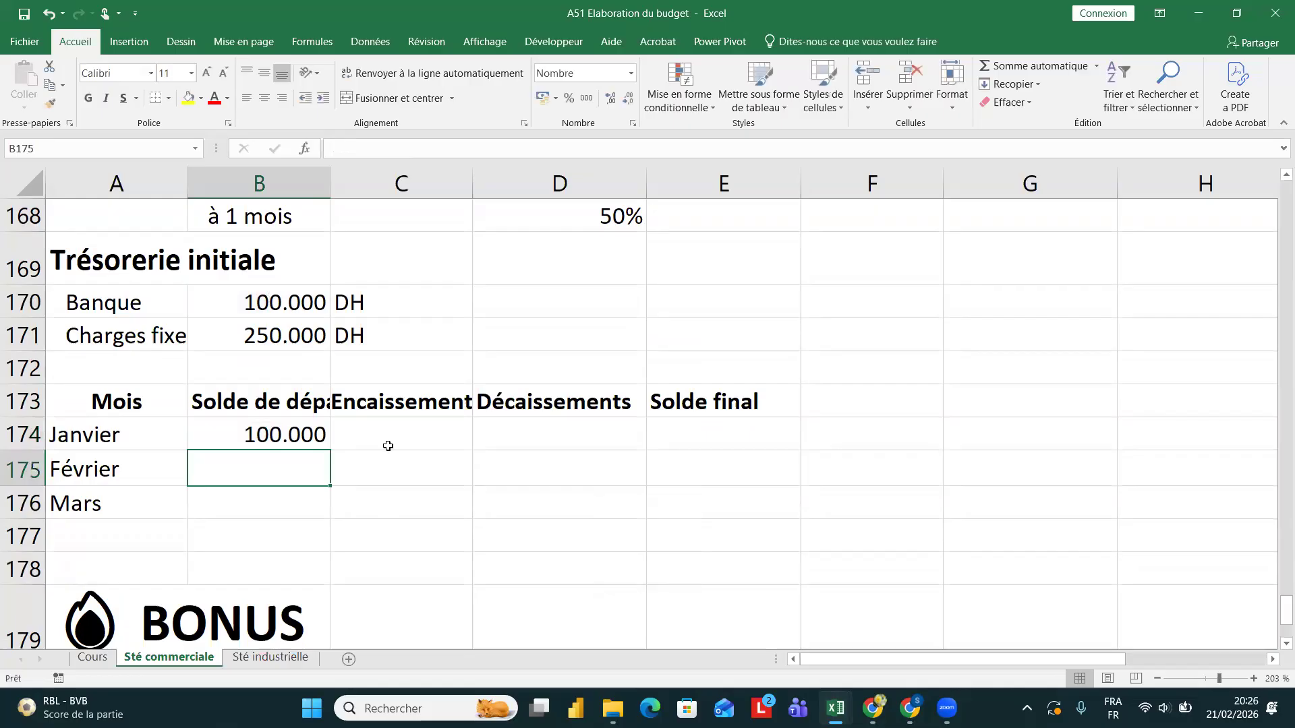
# - Calculate January's Encaissements in C174 as January's CA TTC times the customers' cash share, =E120*D164
pyautogui.click(387, 446)
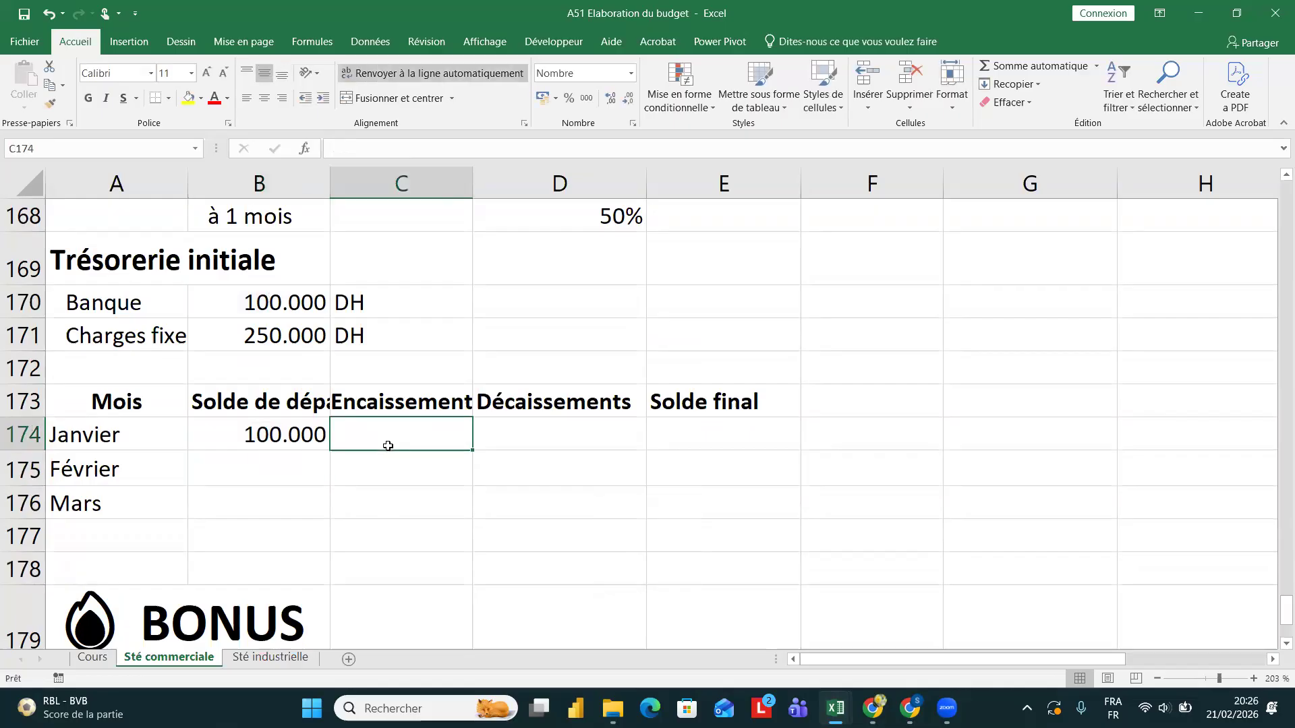
pyautogui.write('=')
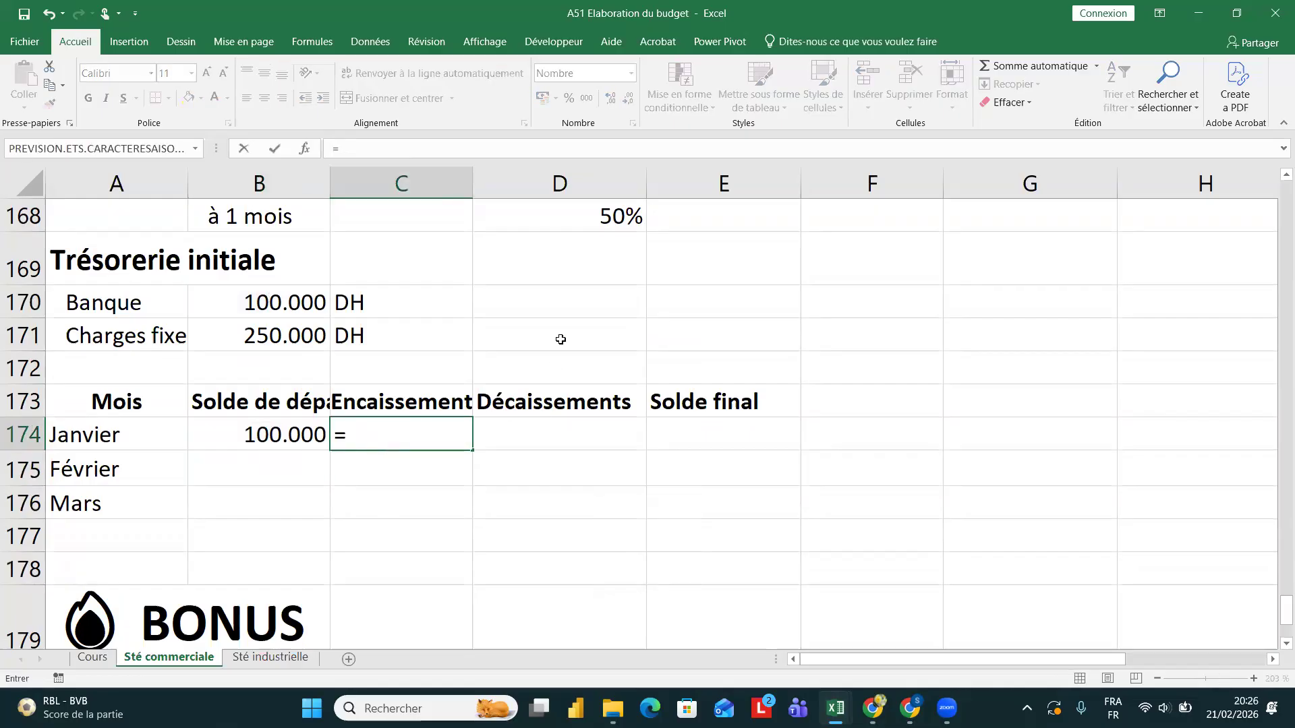
pyautogui.scroll(2, 587, 310)
pyautogui.scroll(12, 624, 263)
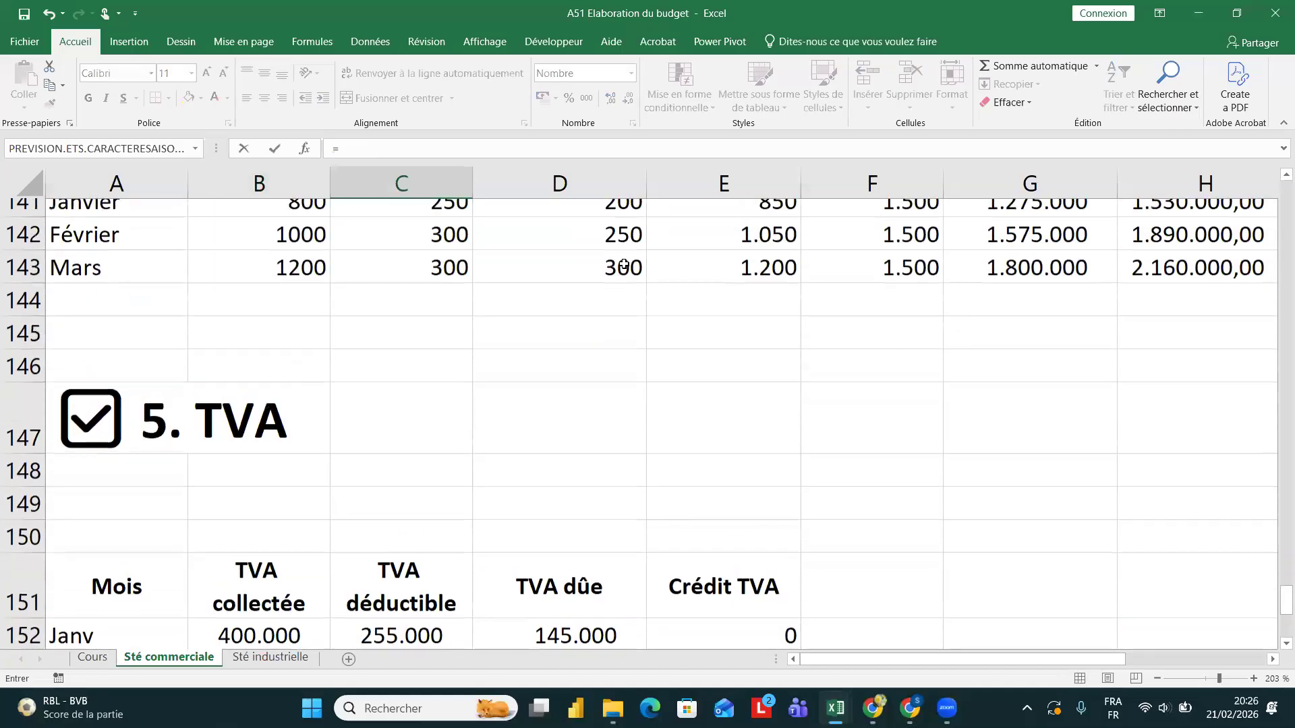
pyautogui.scroll(5, 624, 263)
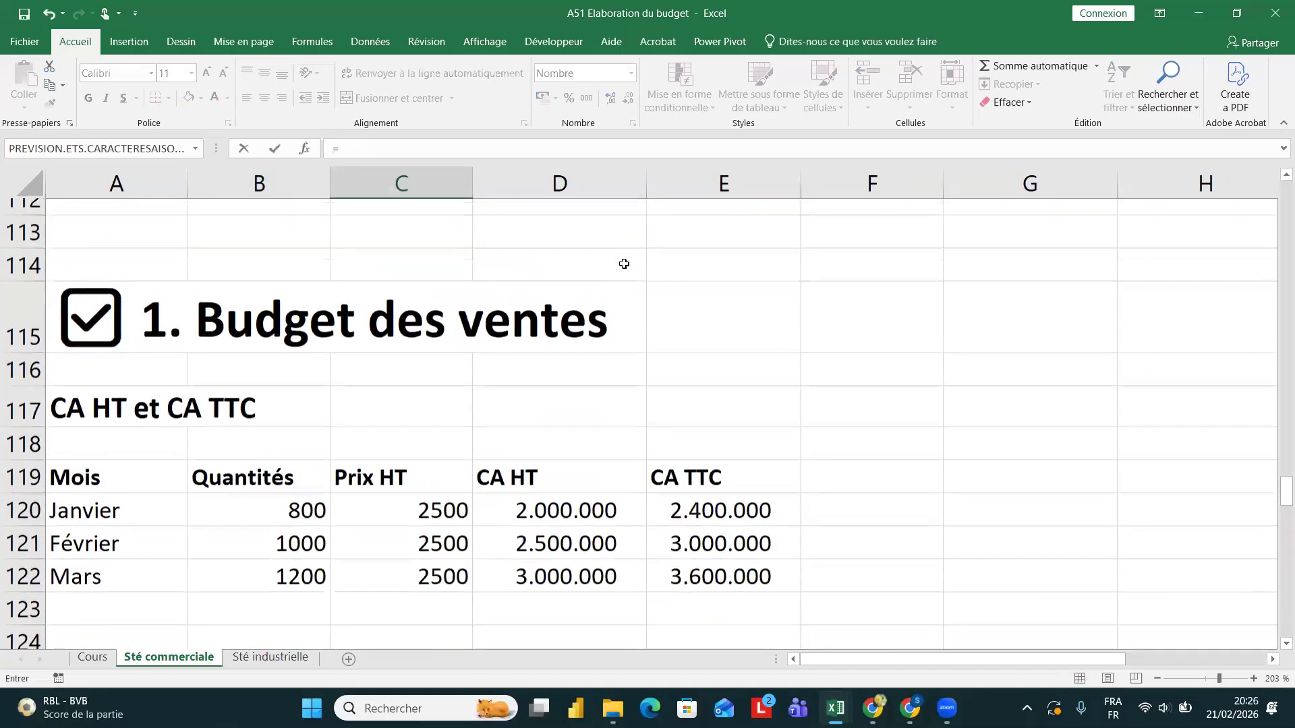
pyautogui.click(685, 531)
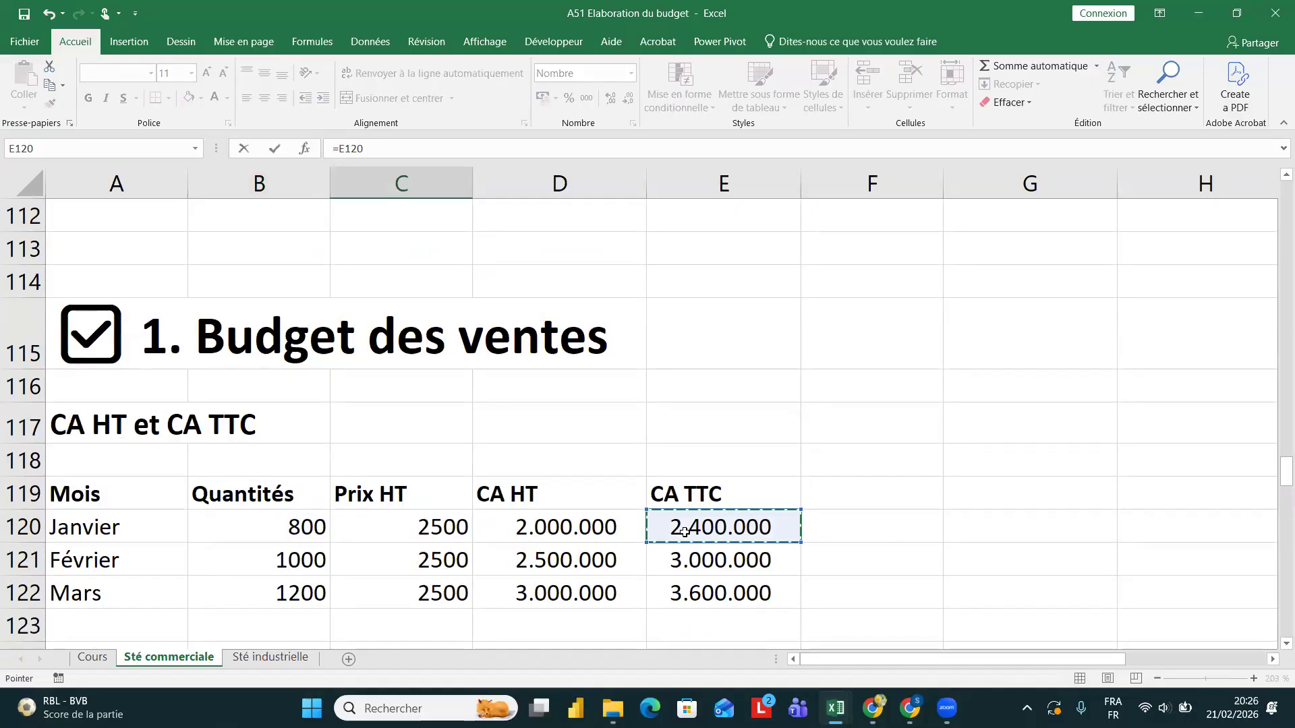
pyautogui.write('*')
pyautogui.scroll(-9, 789, 465)
pyautogui.scroll(-7, 787, 451)
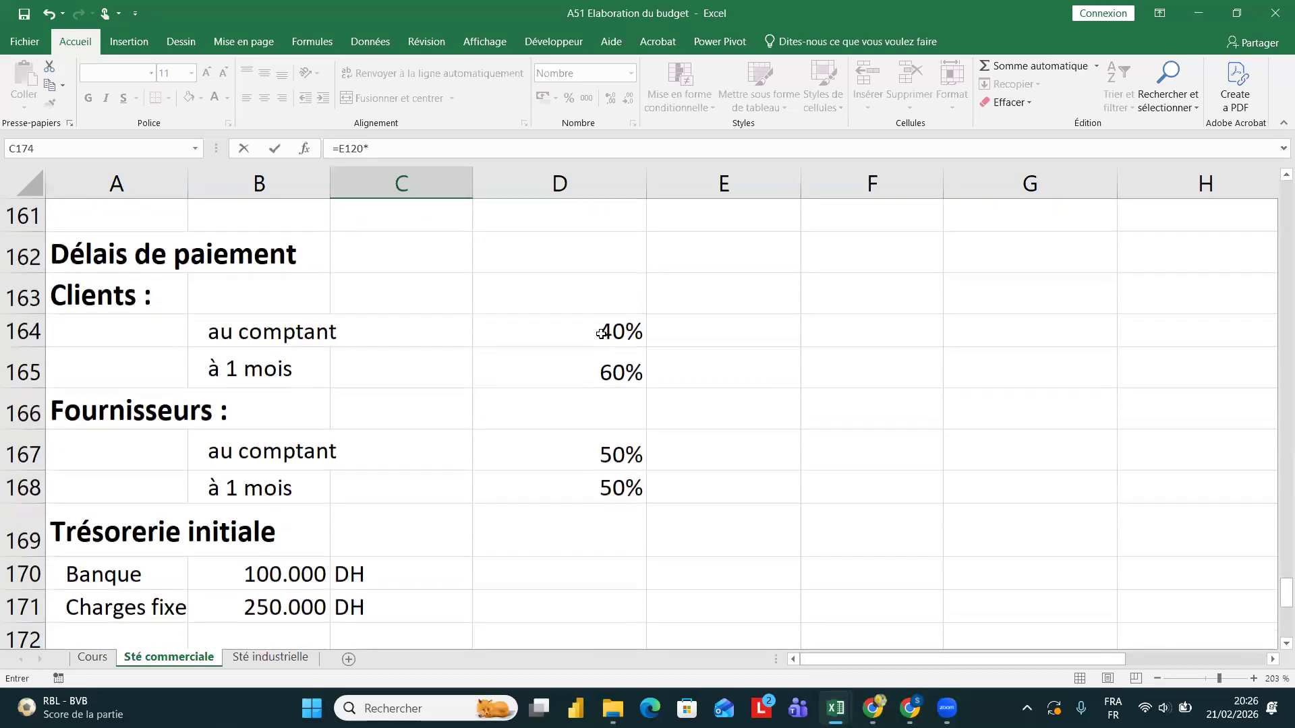
pyautogui.click(602, 333)
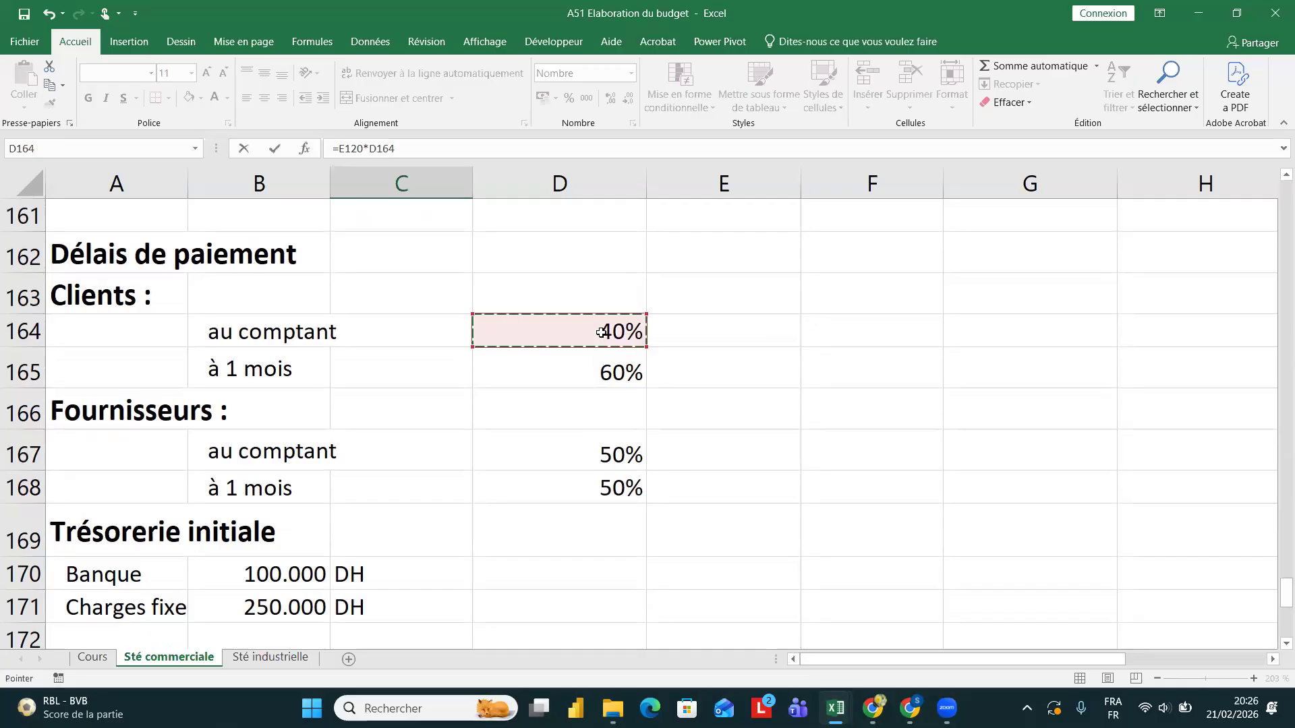
pyautogui.press('Return')
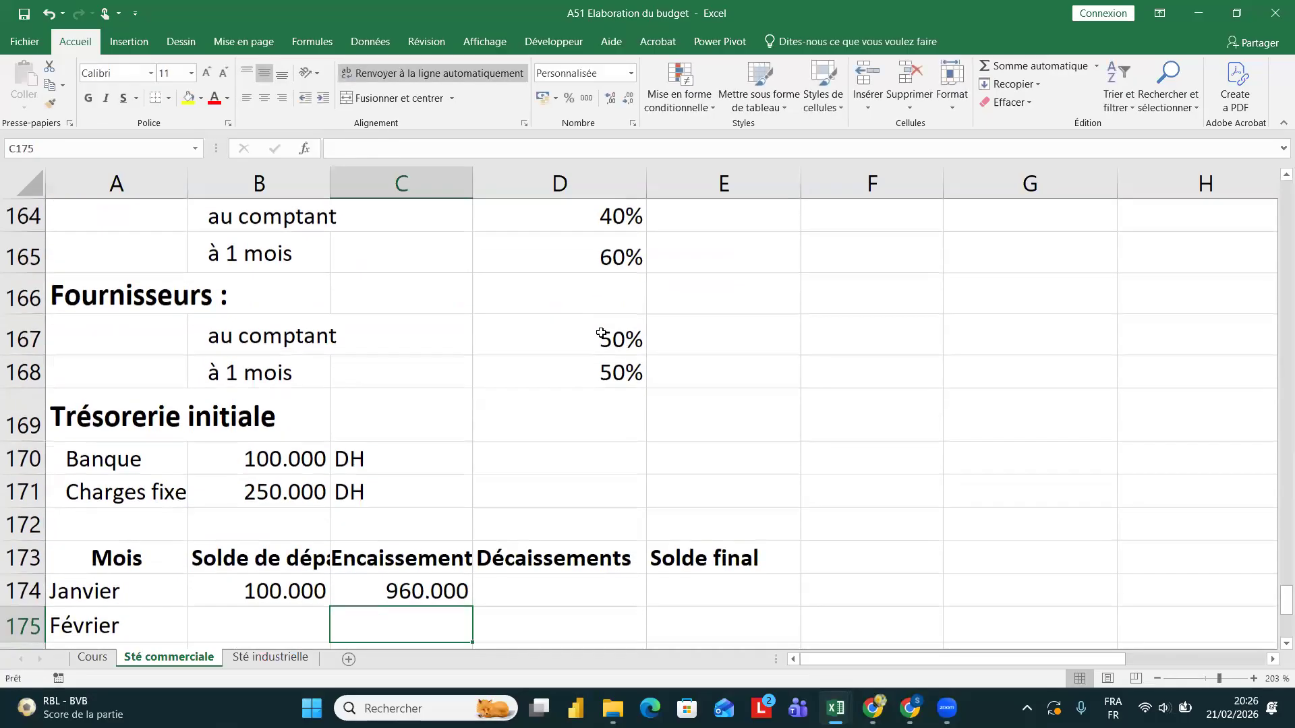
# - Replace the customers' one-month share in D165 with the formula =1-D164
pyautogui.click(581, 265)
pyautogui.doubleClick(604, 237)
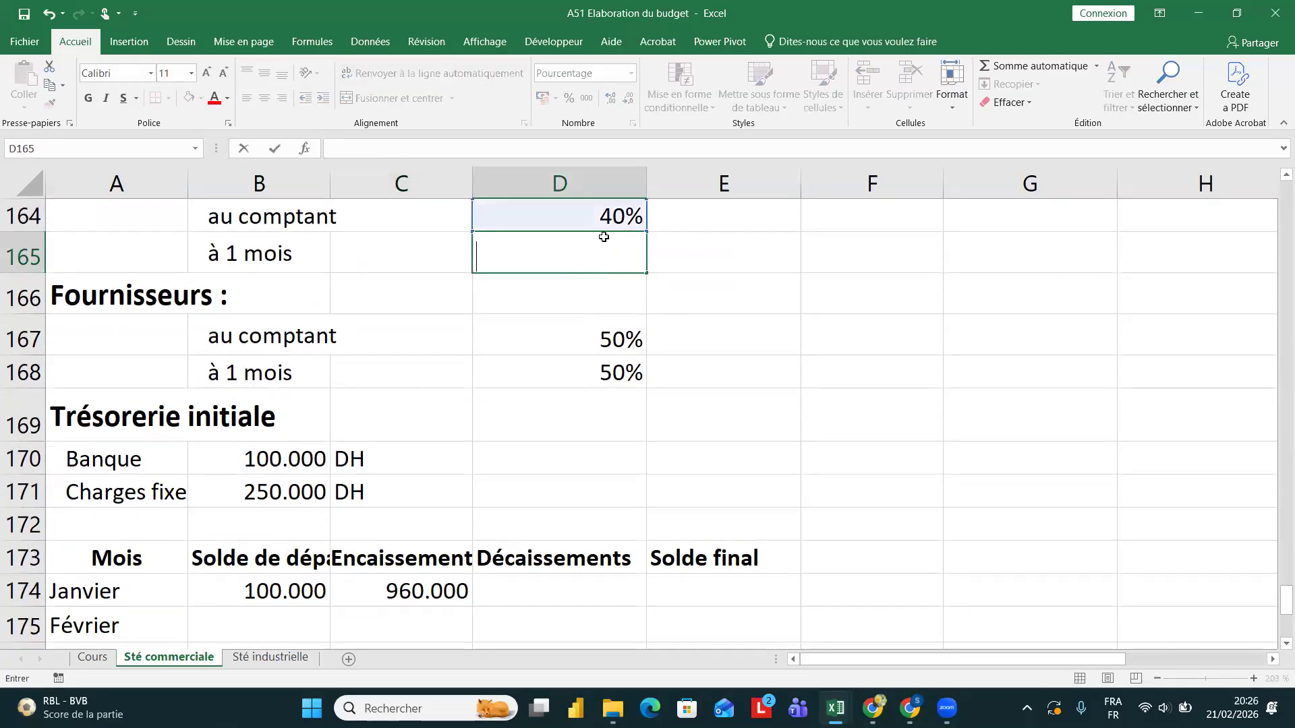
pyautogui.press('Return')
pyautogui.click(604, 237)
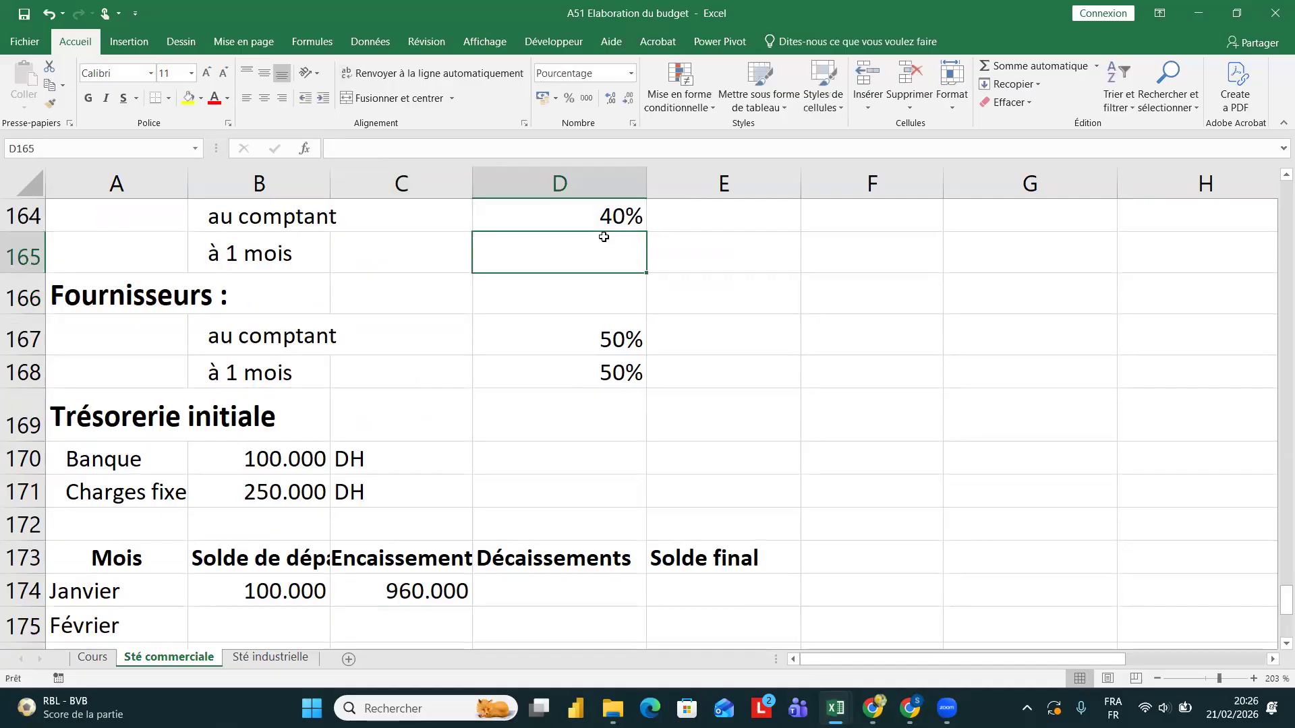
pyautogui.press('capslock')
pyautogui.write('+')
pyautogui.press('BackSpace')
pyautogui.write('=1')
pyautogui.press('capslock')
pyautogui.write('-')
pyautogui.click(626, 214)
pyautogui.press('Return')
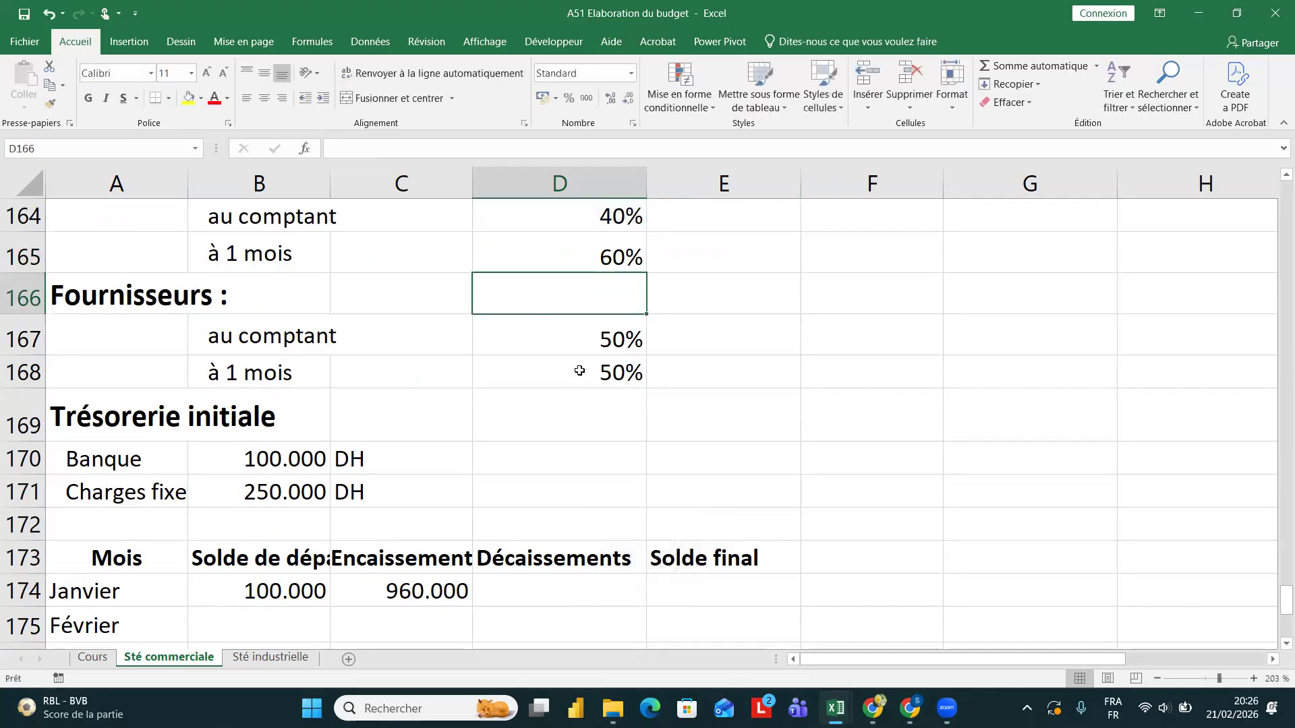
# - Replace the suppliers' one-month share in D168 with the formula =1-D167
pyautogui.click(584, 368)
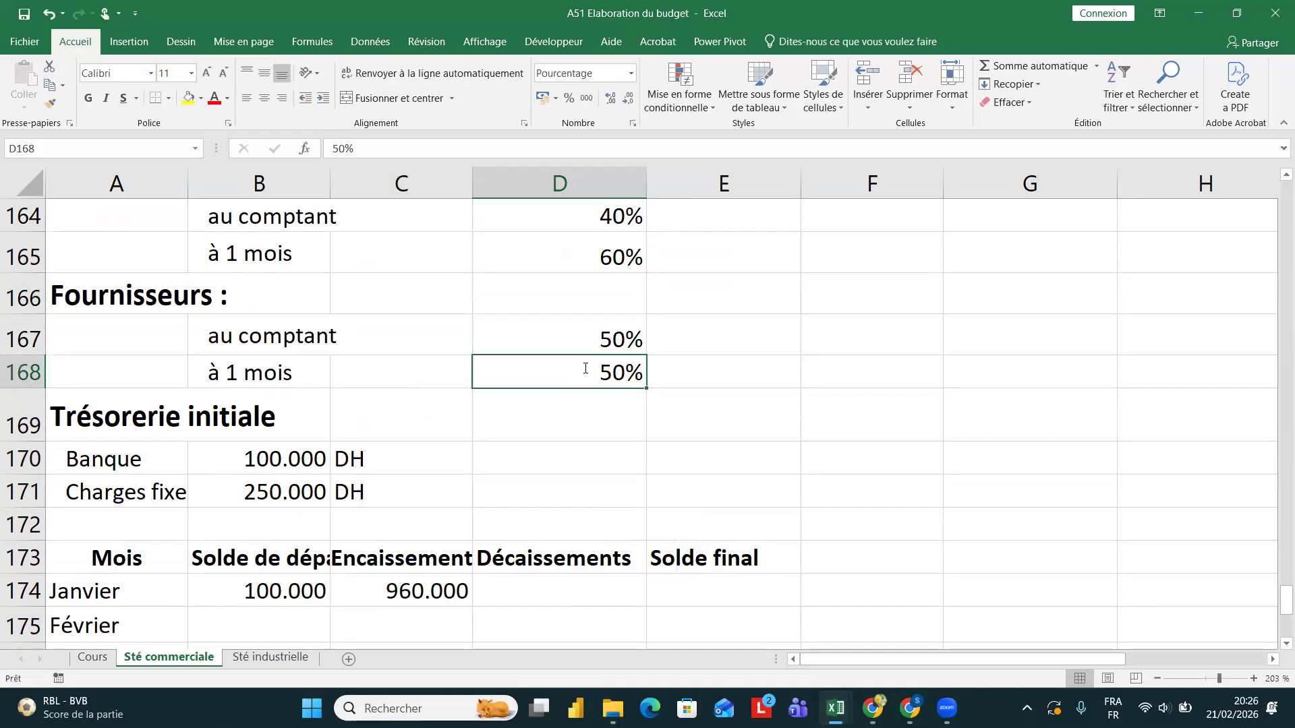
pyautogui.write('=')
pyautogui.press('capslock')
pyautogui.write('1')
pyautogui.press('capslock')
pyautogui.write('-')
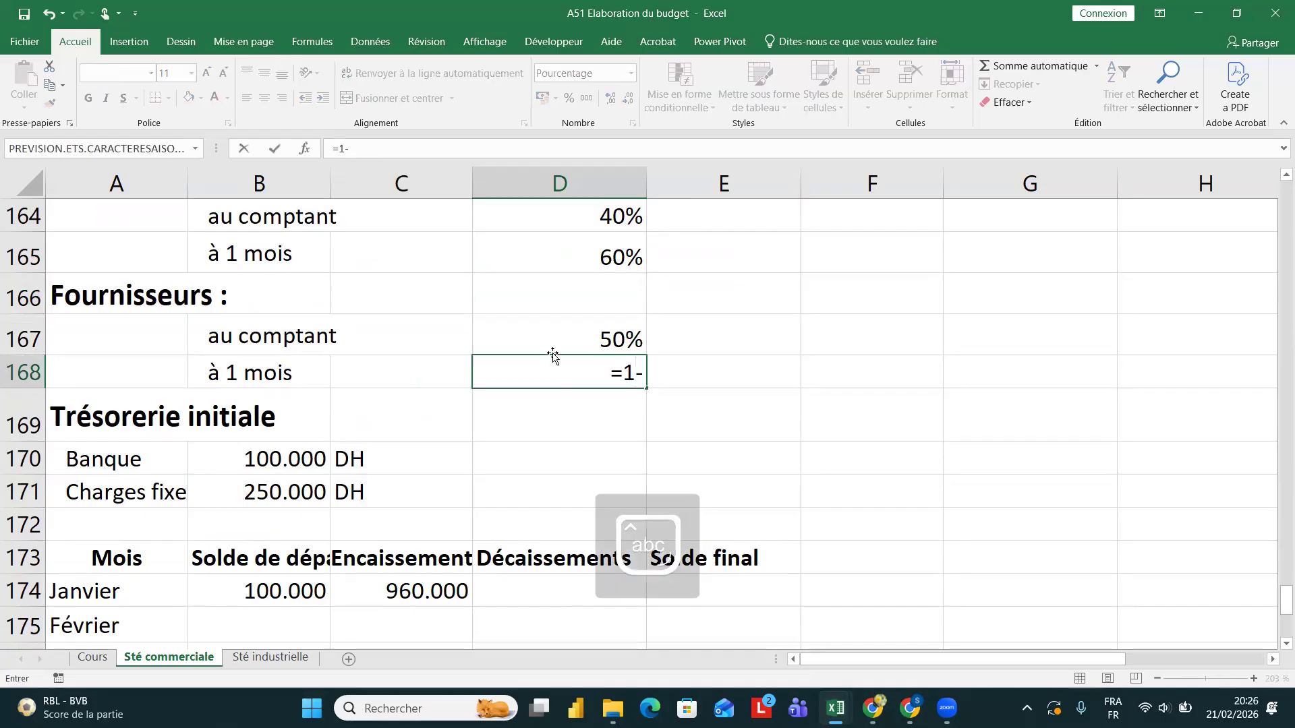
pyautogui.click(590, 340)
pyautogui.press('Return')
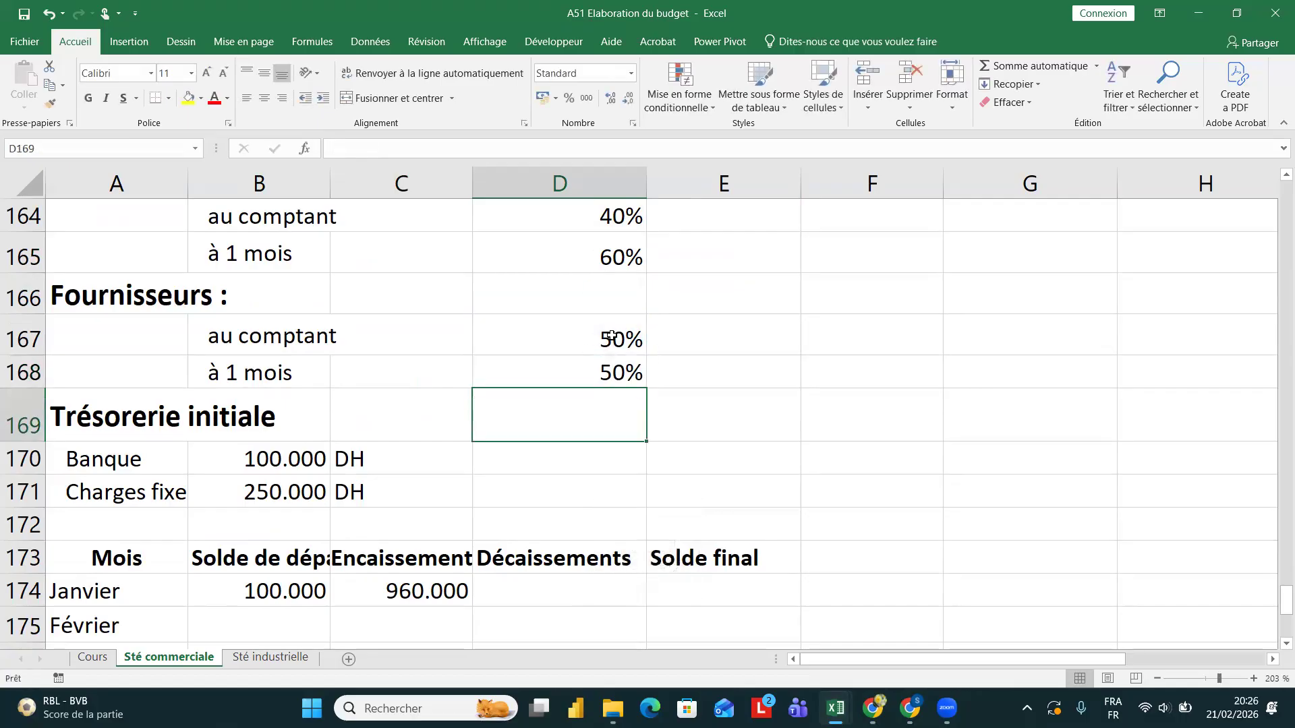
# - Calculate January's Décaissements in D174 as the suppliers' cash share times January's Achats TTC, =D167*H141
pyautogui.scroll(-1, 631, 413)
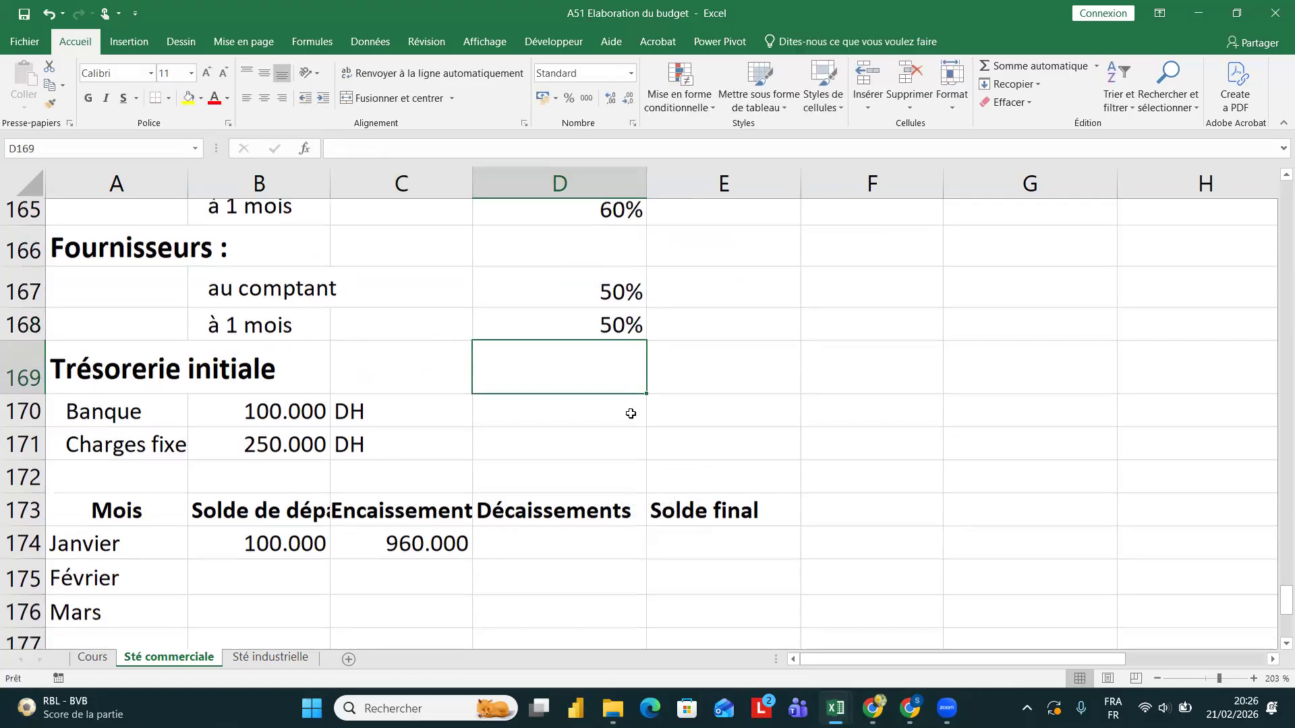
pyautogui.scroll(-2, 631, 414)
pyautogui.click(433, 469)
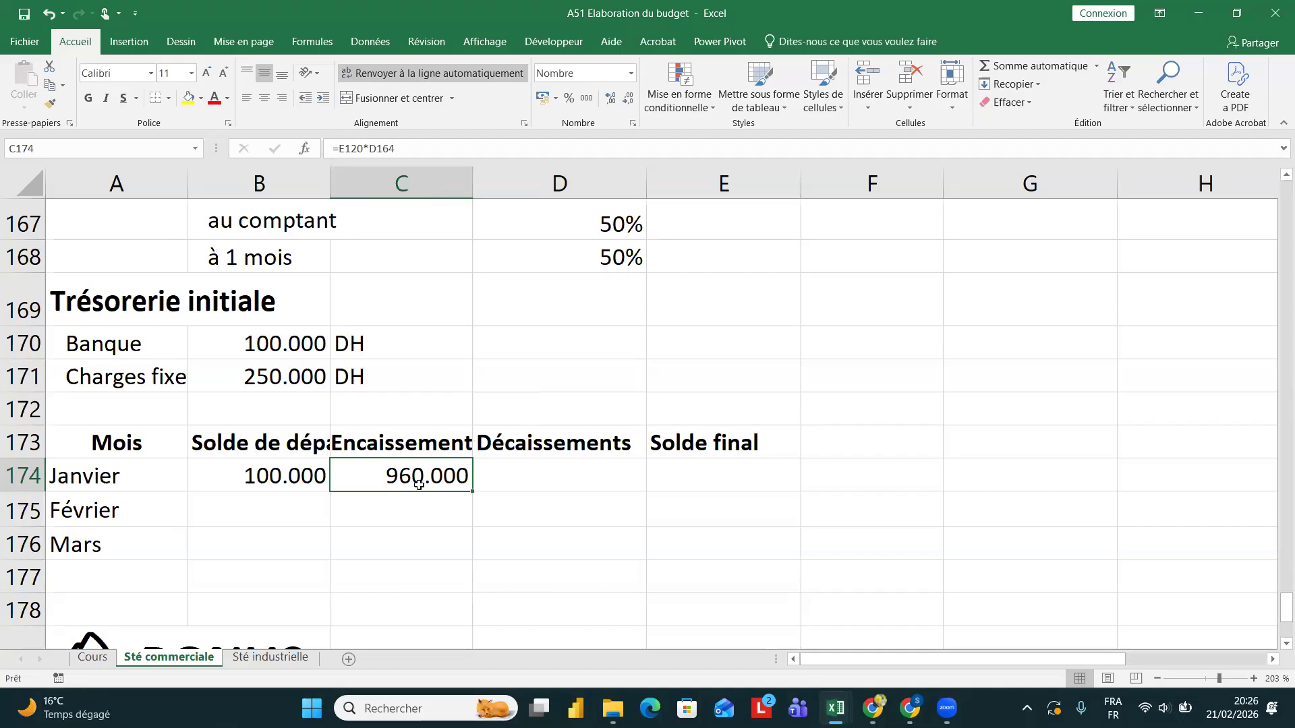
pyautogui.click(257, 472)
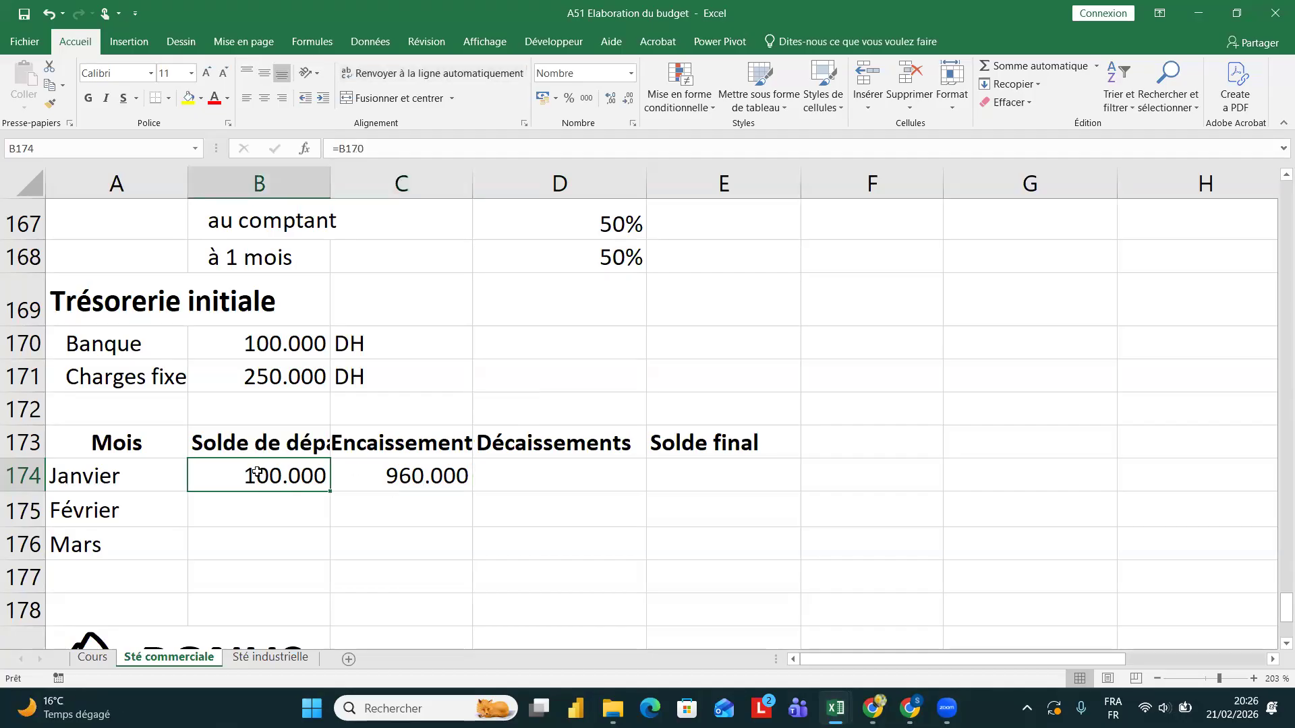
pyautogui.click(513, 485)
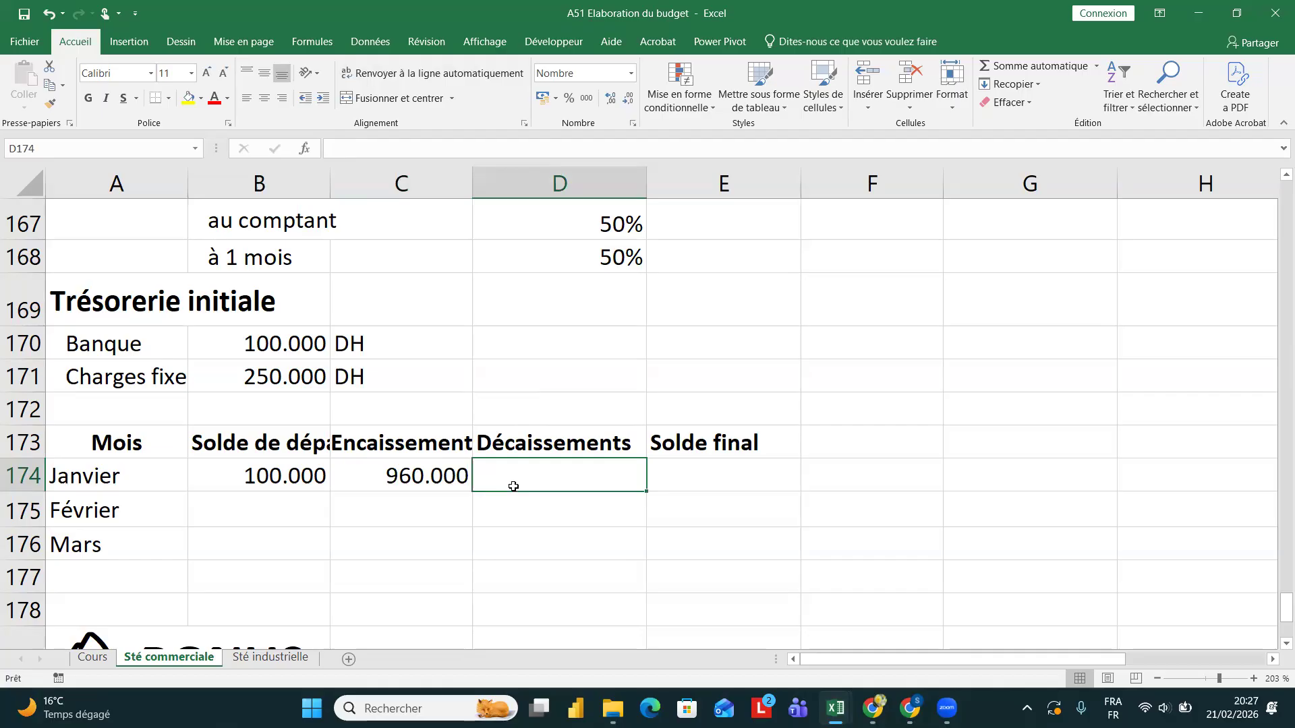
pyautogui.write('=')
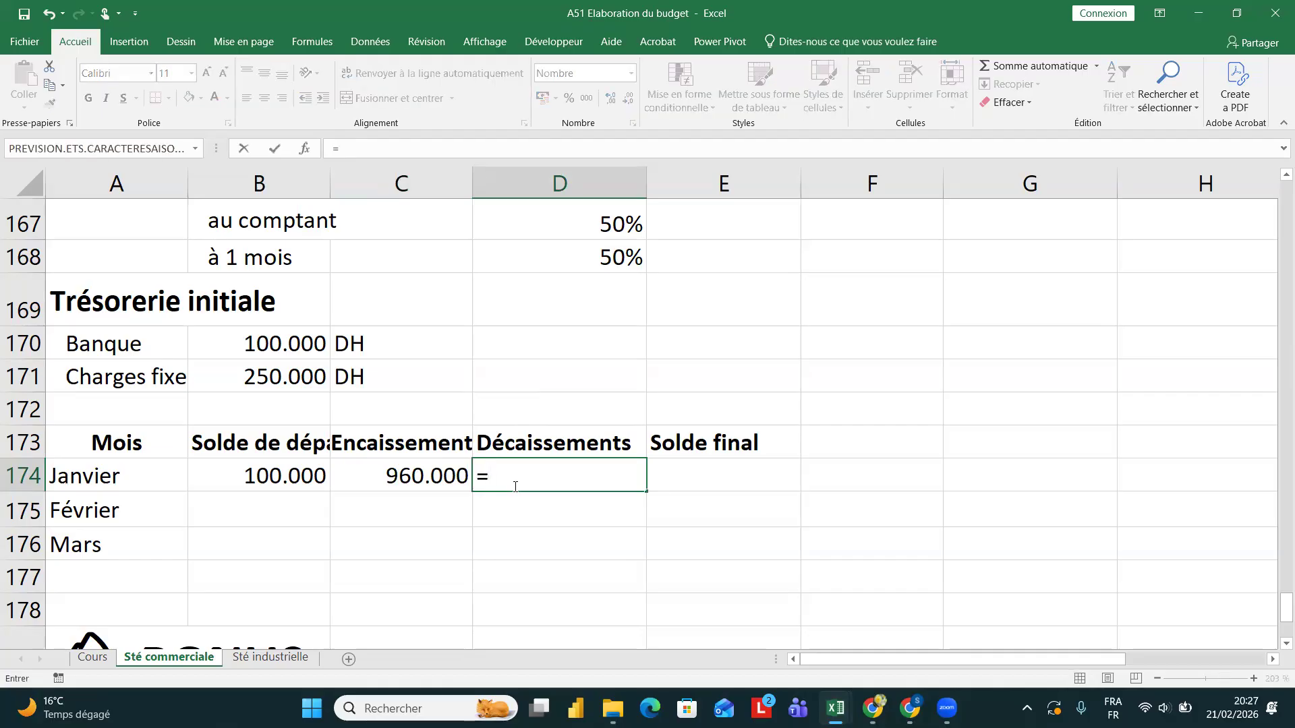
pyautogui.click(597, 225)
pyautogui.write('*')
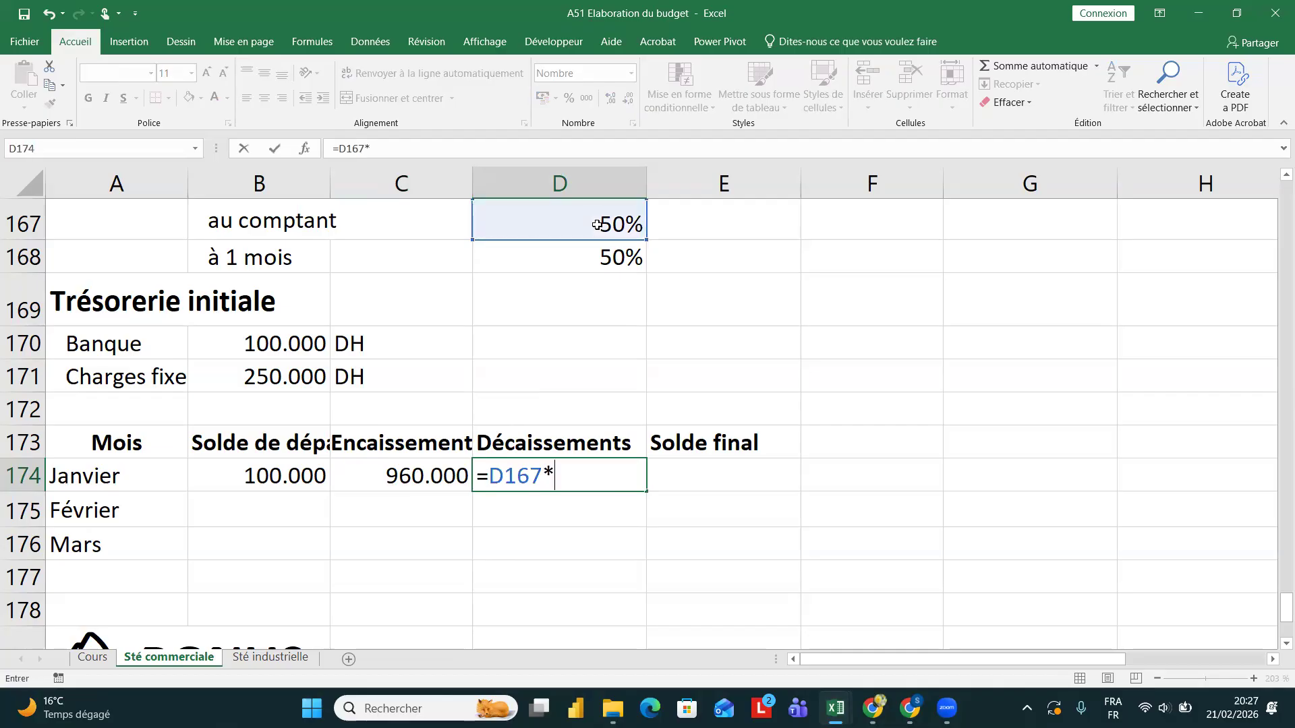
pyautogui.scroll(7, 604, 227)
pyautogui.scroll(4, 607, 225)
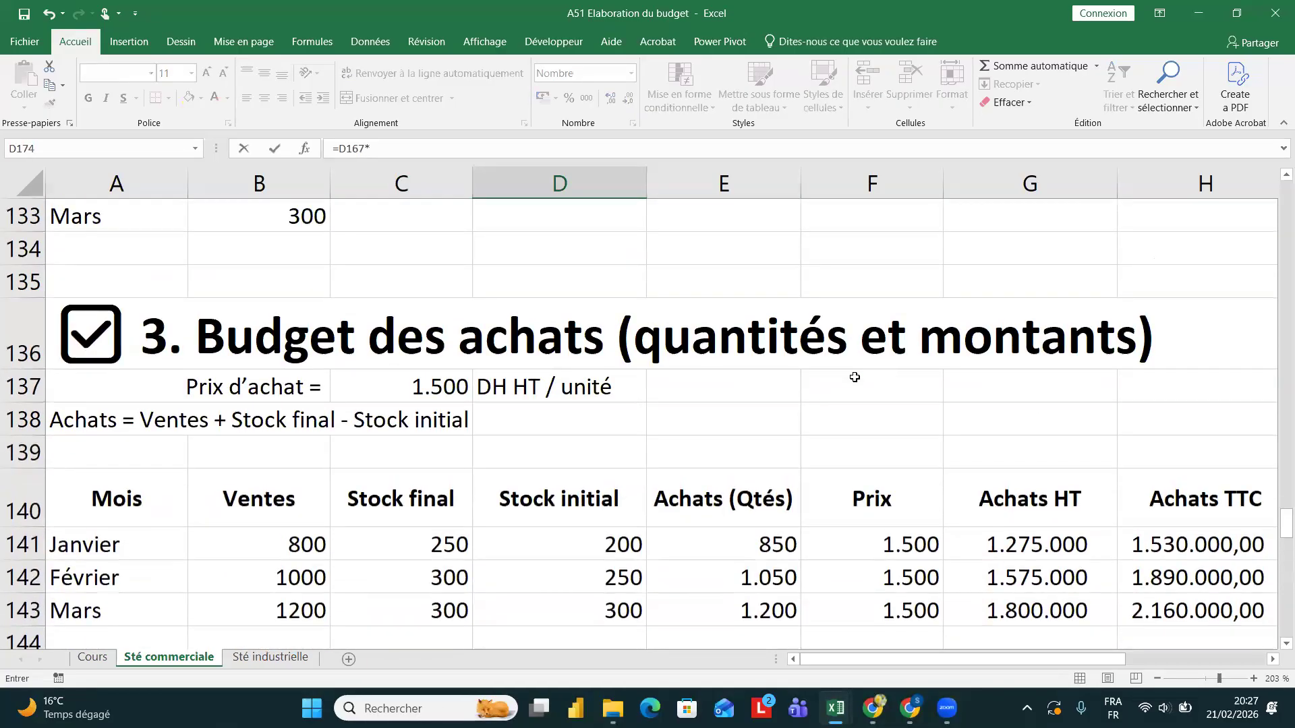
pyautogui.hscroll(2, 877, 472)
pyautogui.click(890, 548)
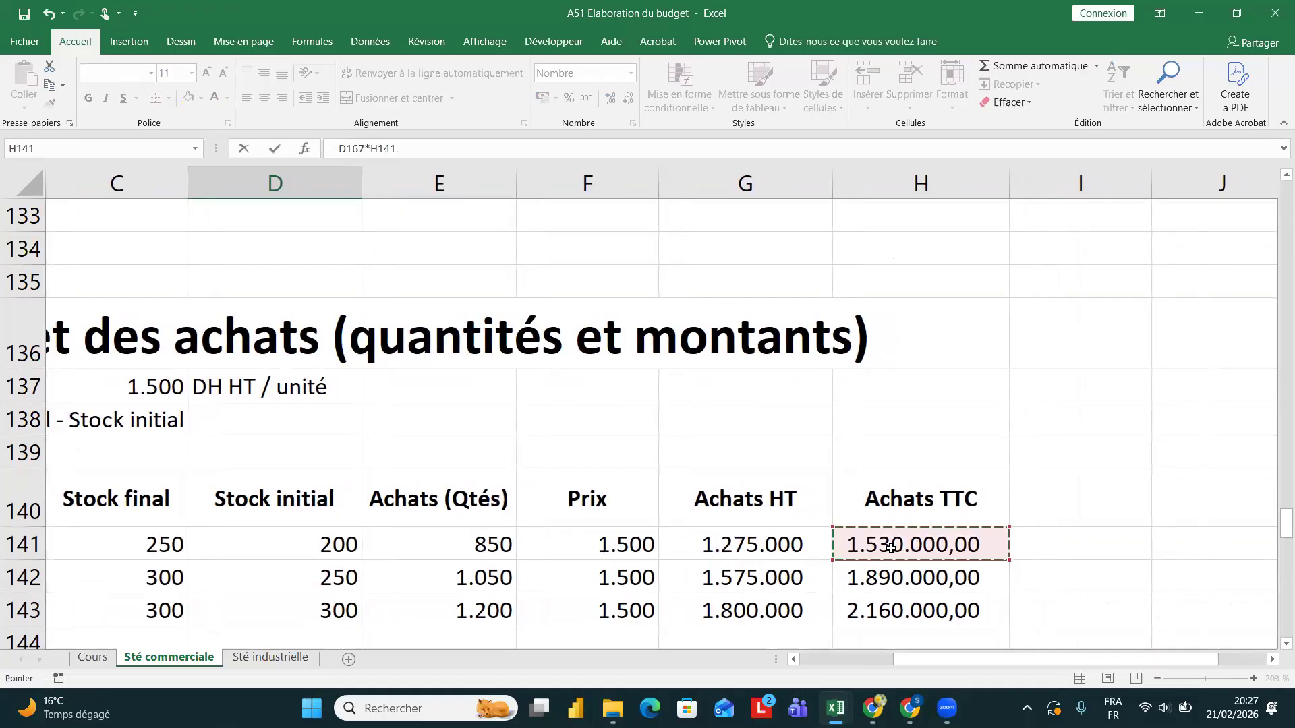
pyautogui.press('Return')
# - Add the fixed charges in B171 to January's Décaissements formula, making it =D167*H141+B171
pyautogui.hscroll(-2, 676, 548)
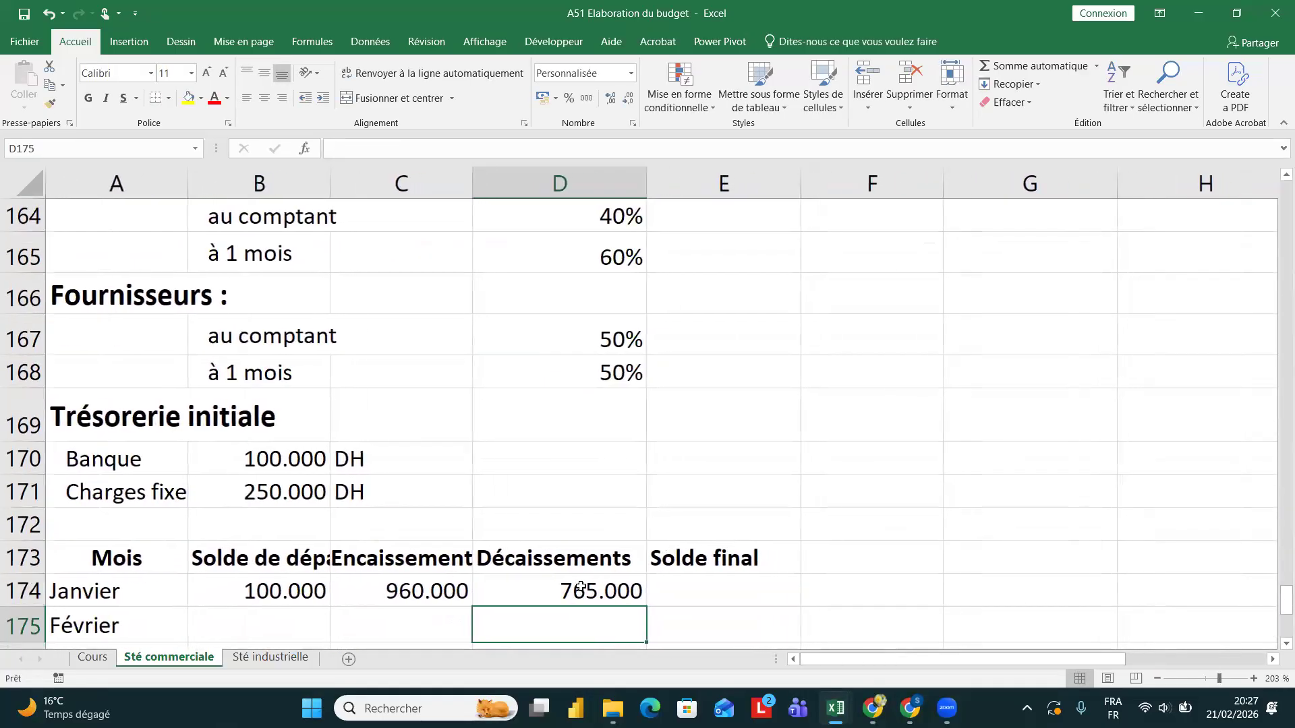
pyautogui.press('Up')
pyautogui.click(416, 156)
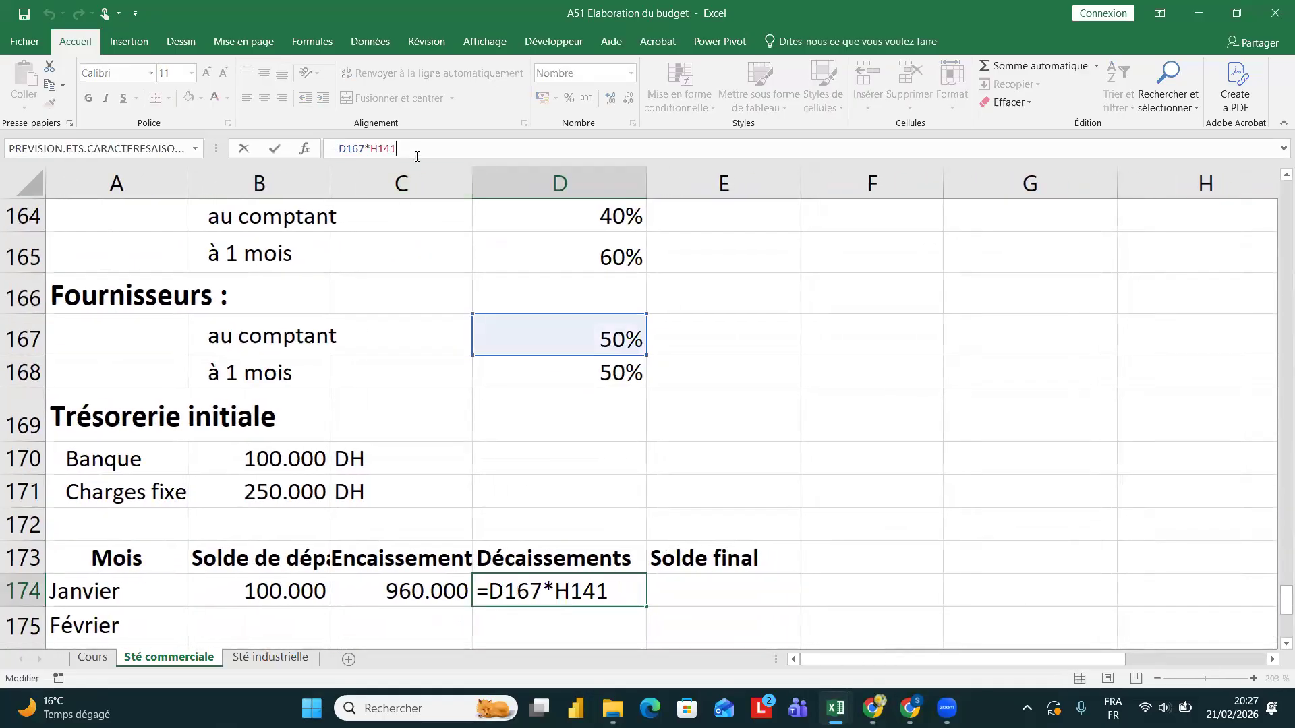
pyautogui.write('+')
pyautogui.click(273, 493)
pyautogui.press('Return')
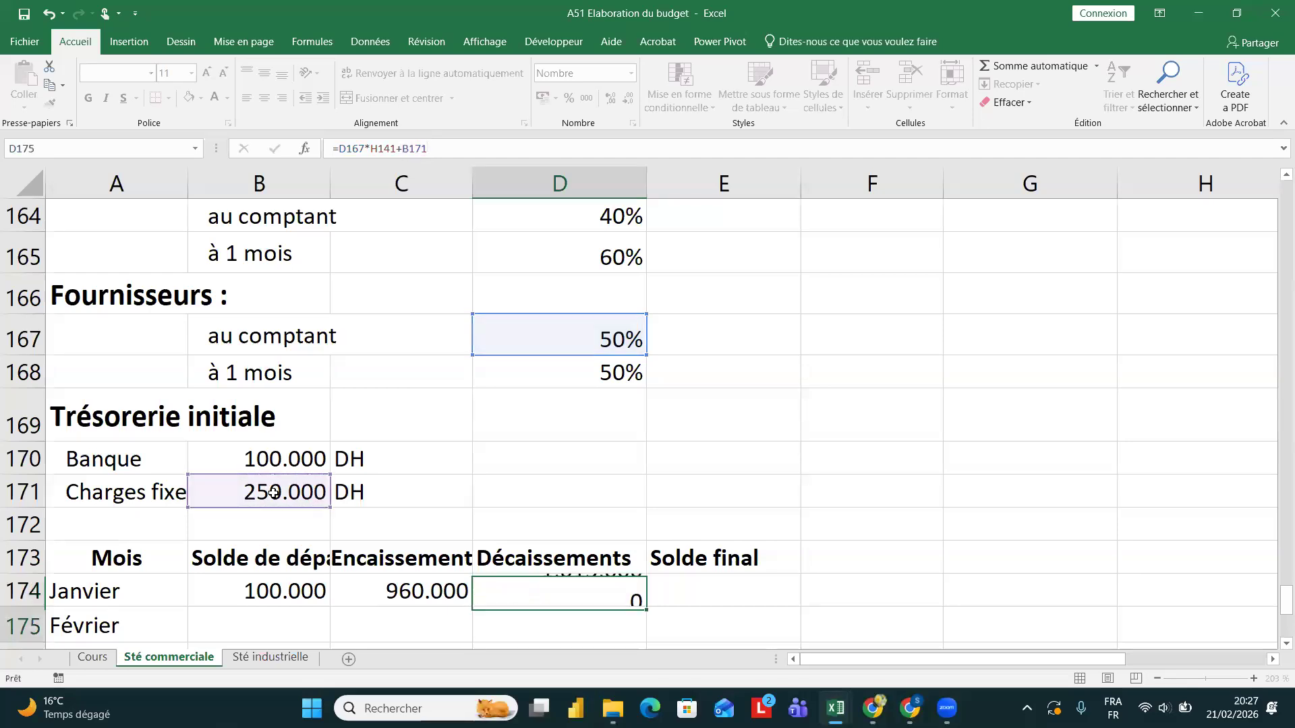
# - Calculate January's Solde final in E174 as starting balance plus receipts minus payments, =B174+C174-D174
pyautogui.scroll(-1, 498, 490)
pyautogui.scroll(-1, 497, 490)
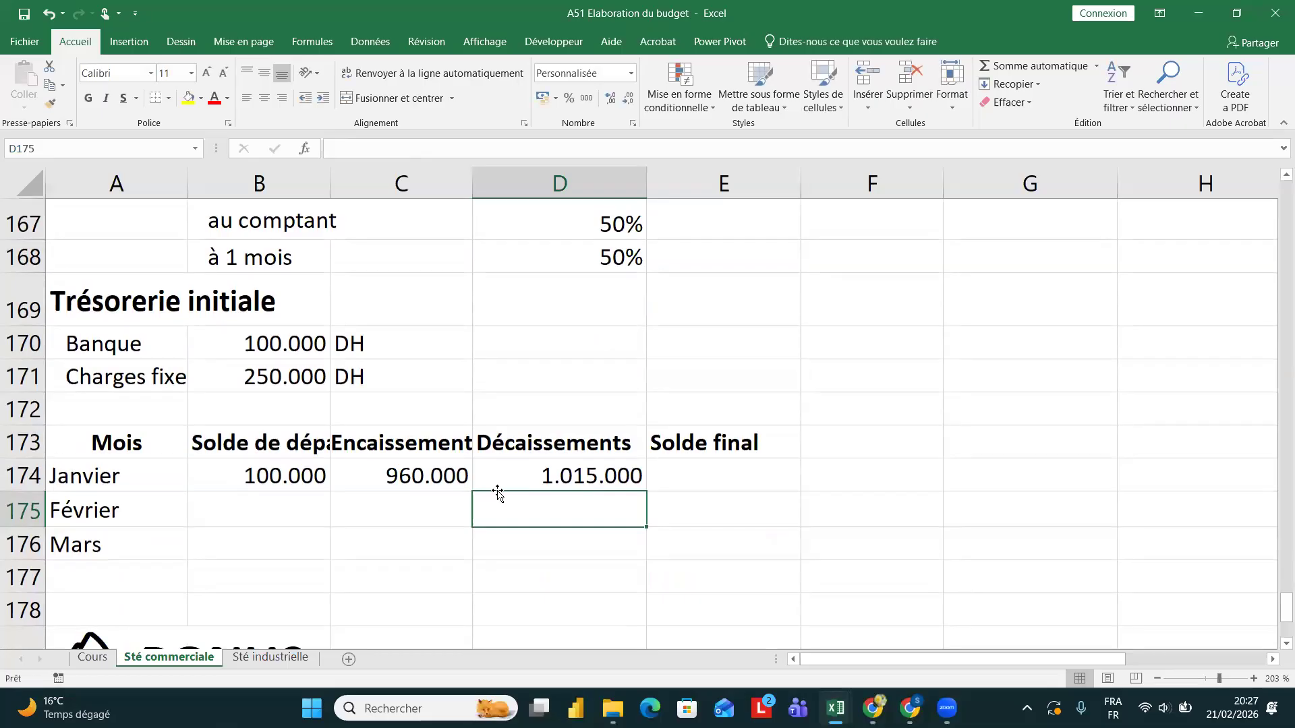
pyautogui.click(692, 468)
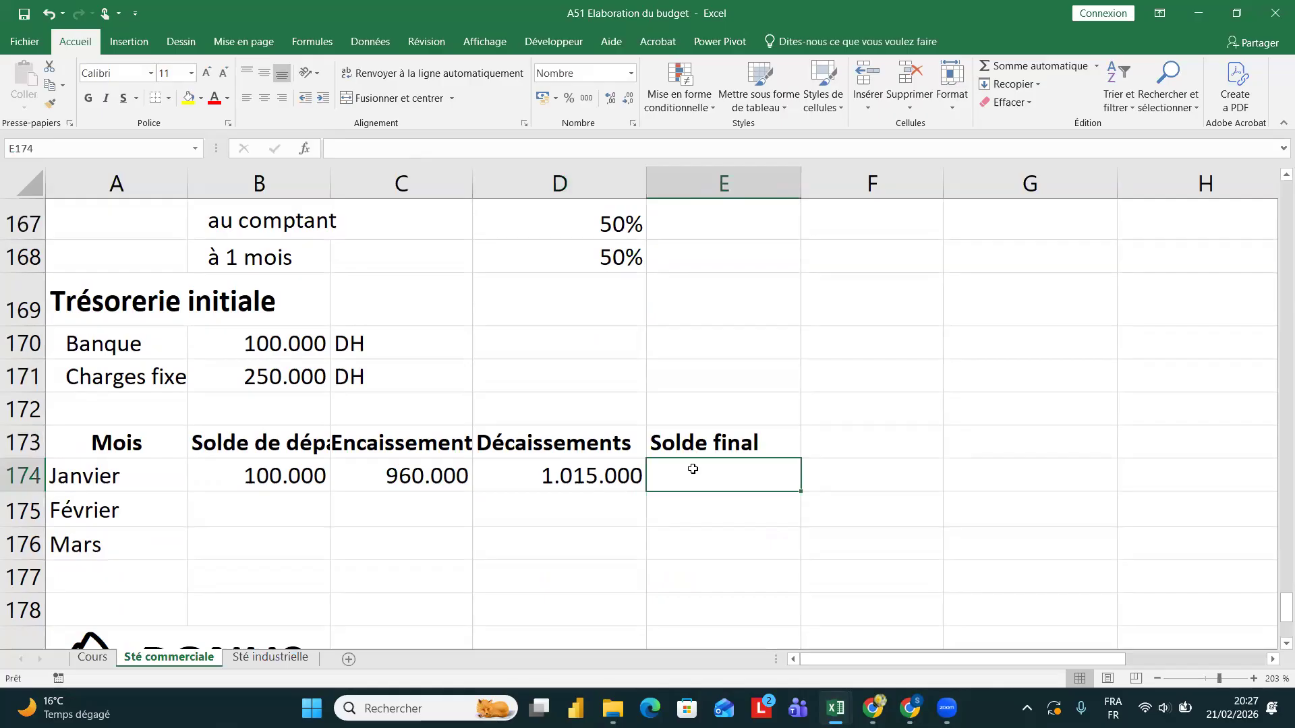
pyautogui.write('=')
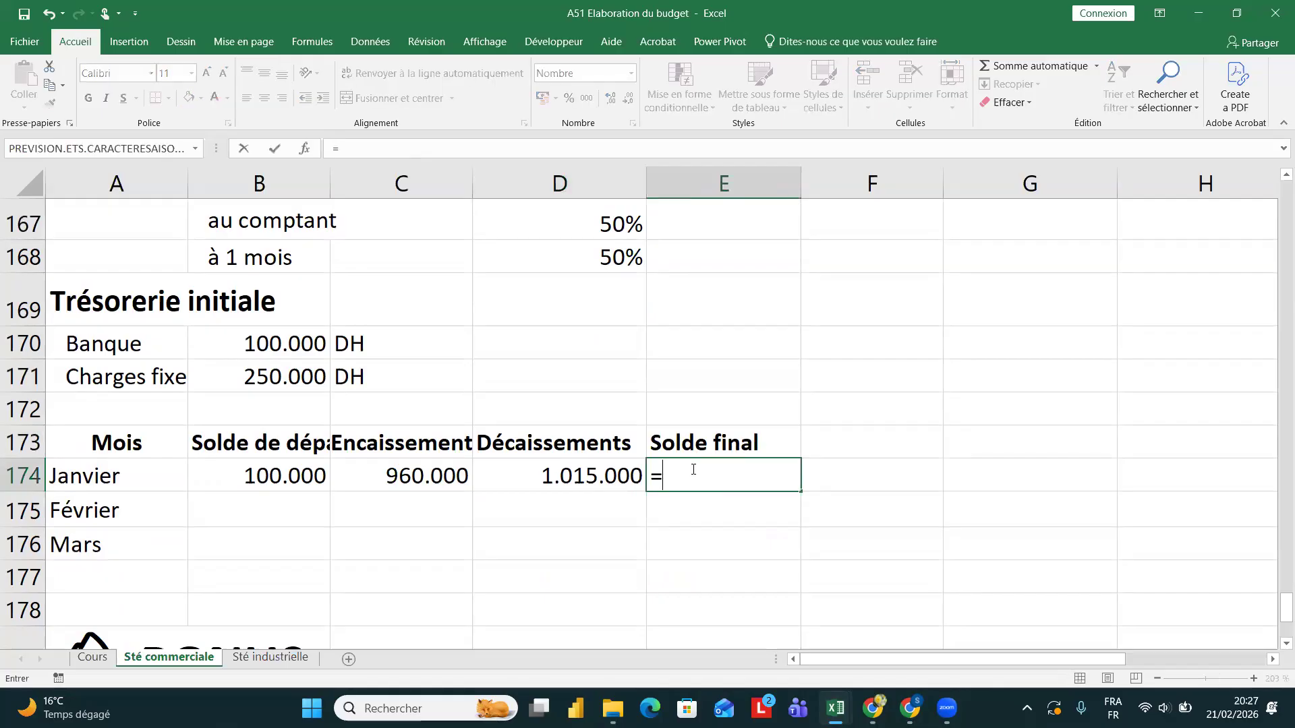
pyautogui.click(266, 470)
pyautogui.write('+')
pyautogui.click(391, 476)
pyautogui.write('-')
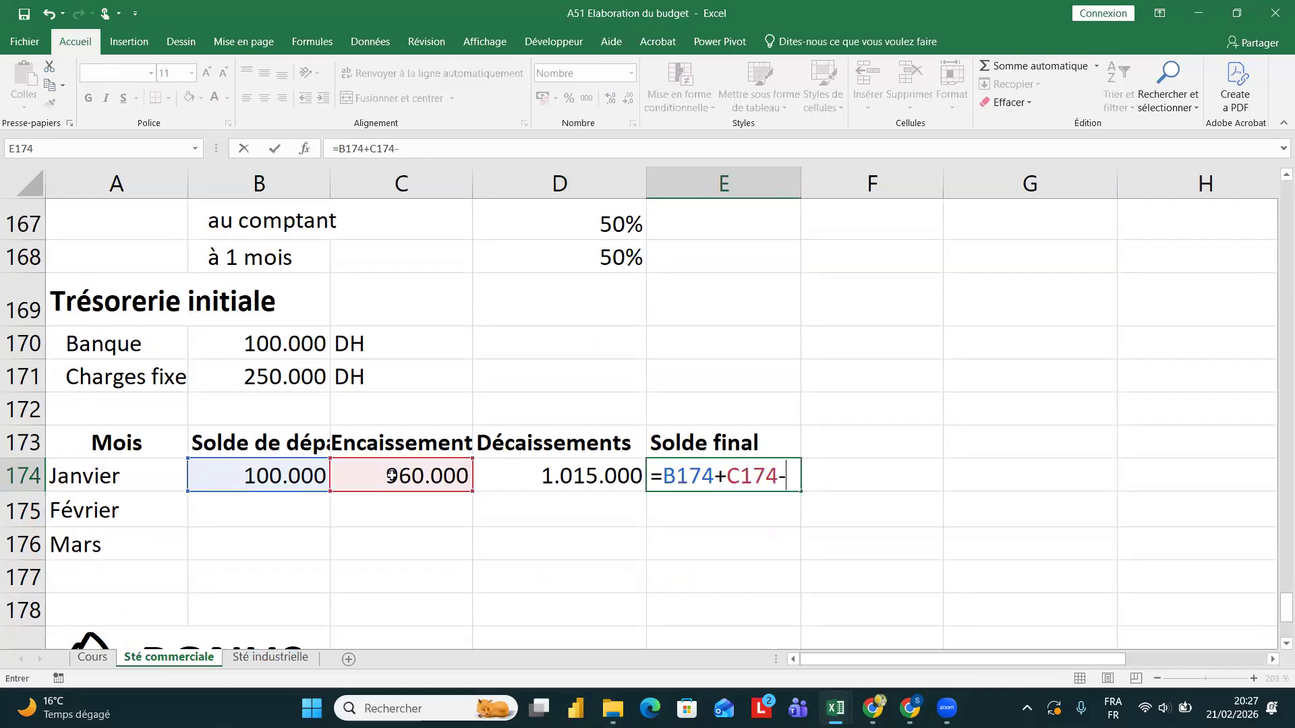
pyautogui.click(516, 474)
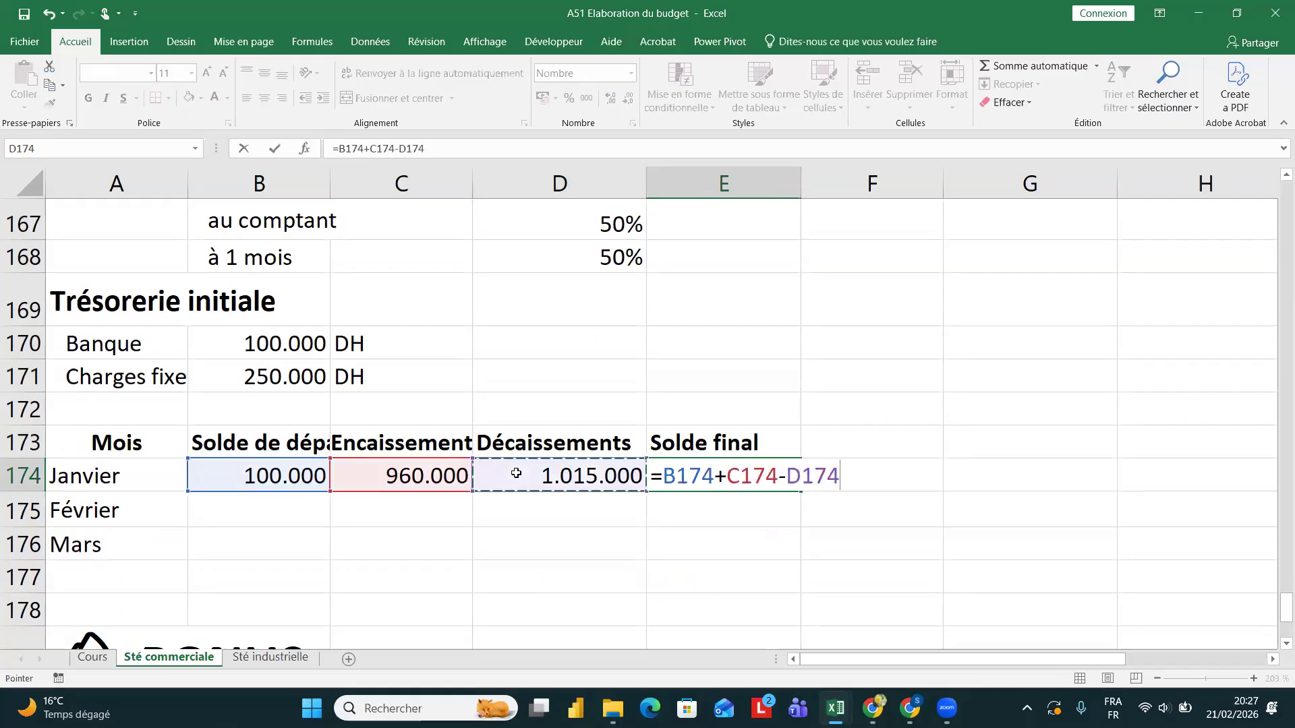
pyautogui.press('Return')
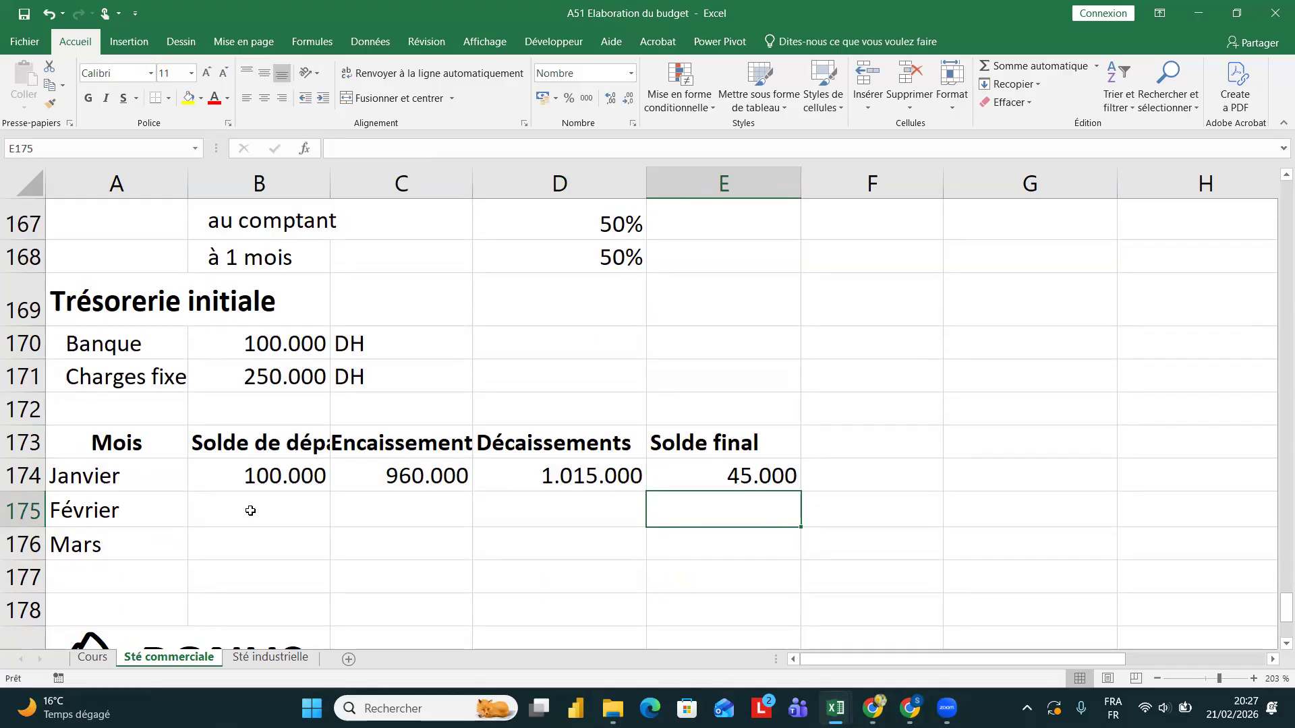
# - Link February's starting balance in B175 to January's Solde final in E174
pyautogui.click(250, 511)
pyautogui.write('=')
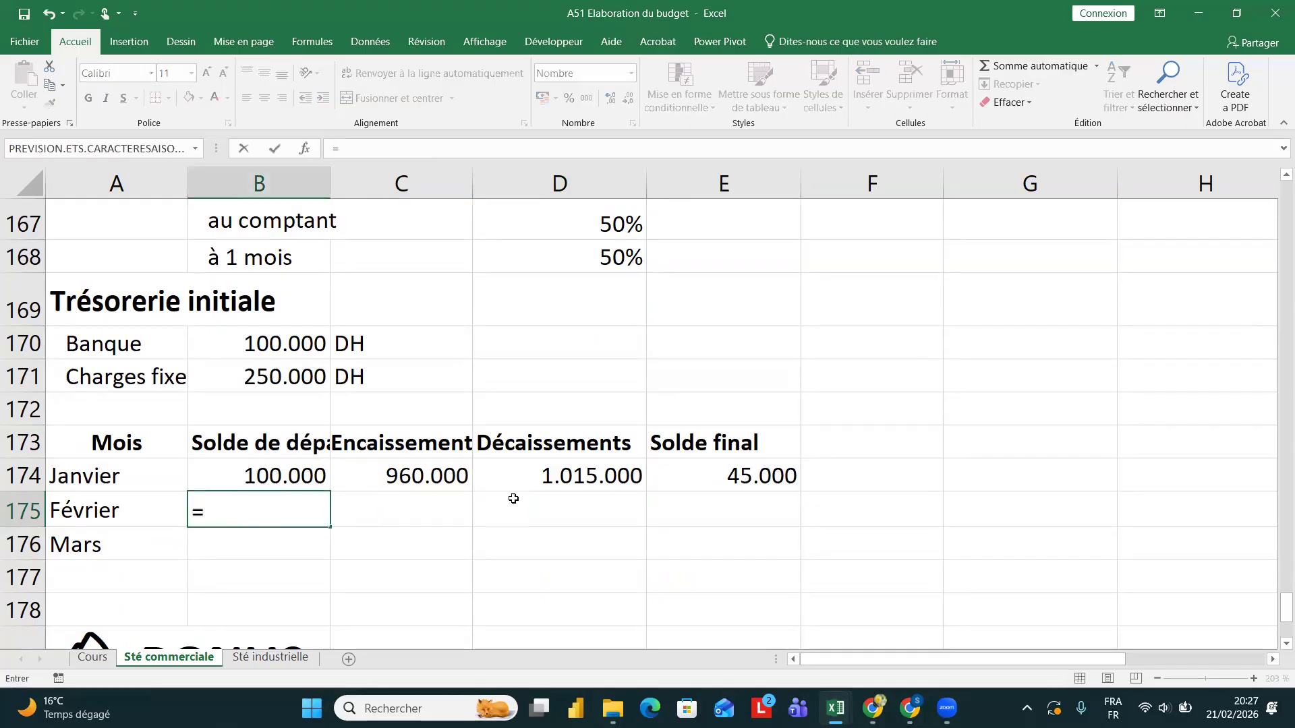
pyautogui.click(712, 478)
pyautogui.press('Return')
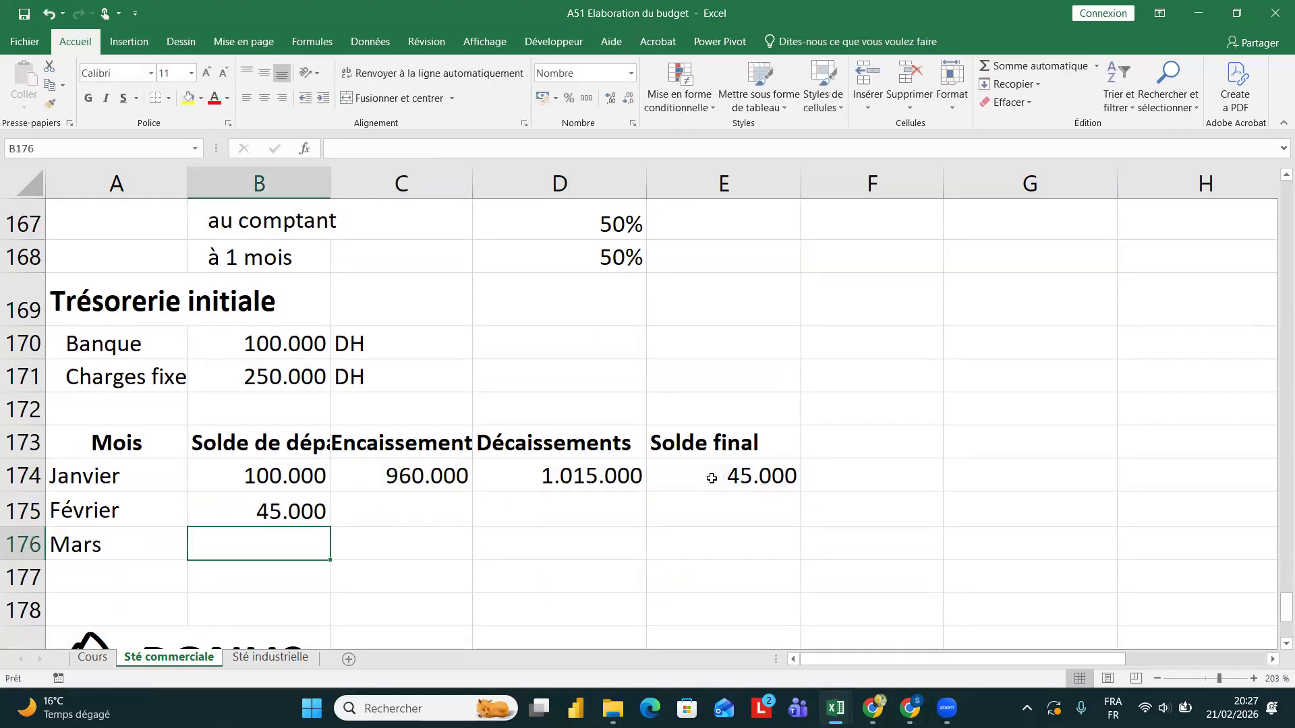
# - Calculate February's Encaissements in C175 as the clients' cash share times February's CA TTC, =D164*E121
pyautogui.click(411, 499)
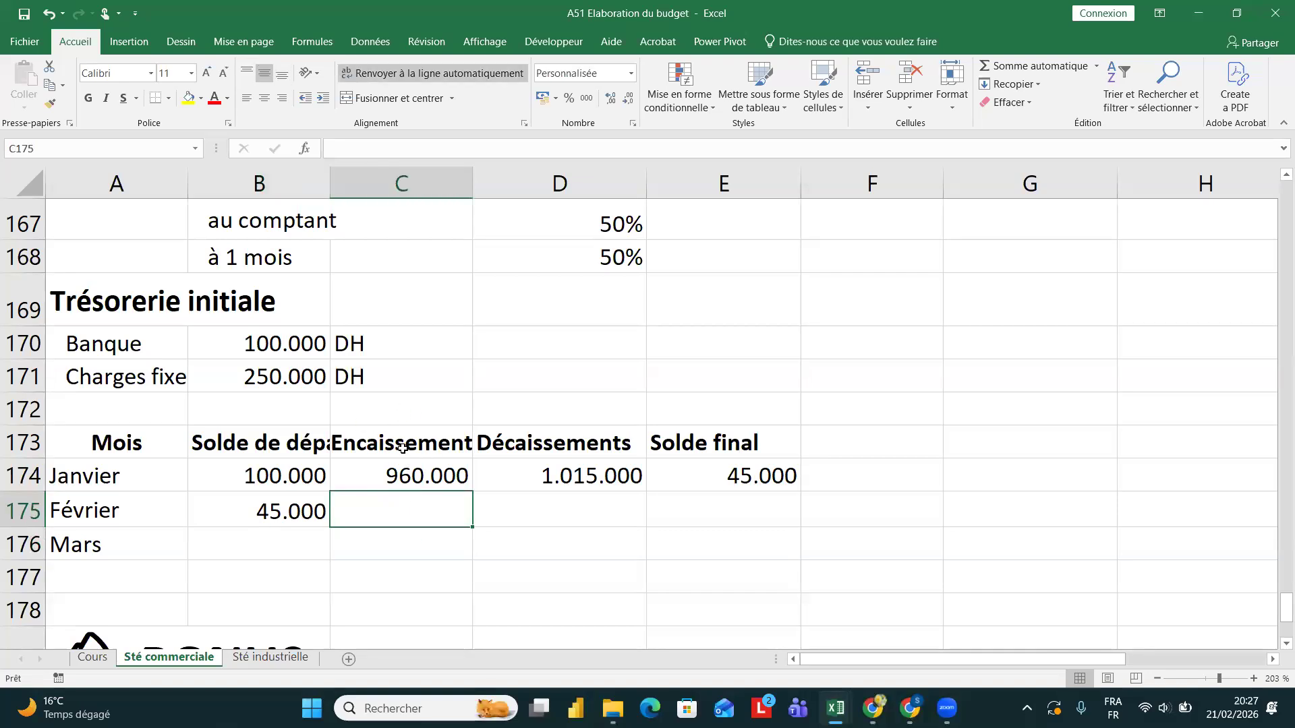
pyautogui.scroll(1, 449, 364)
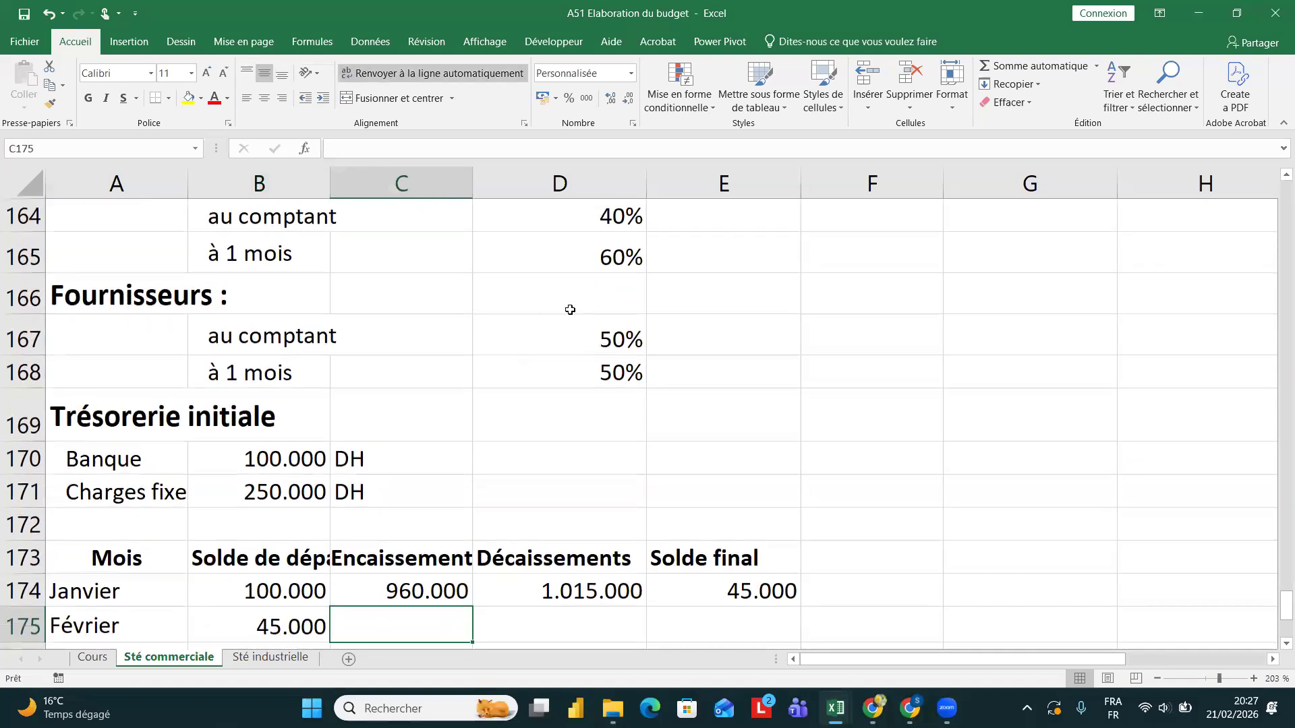
pyautogui.click(582, 253)
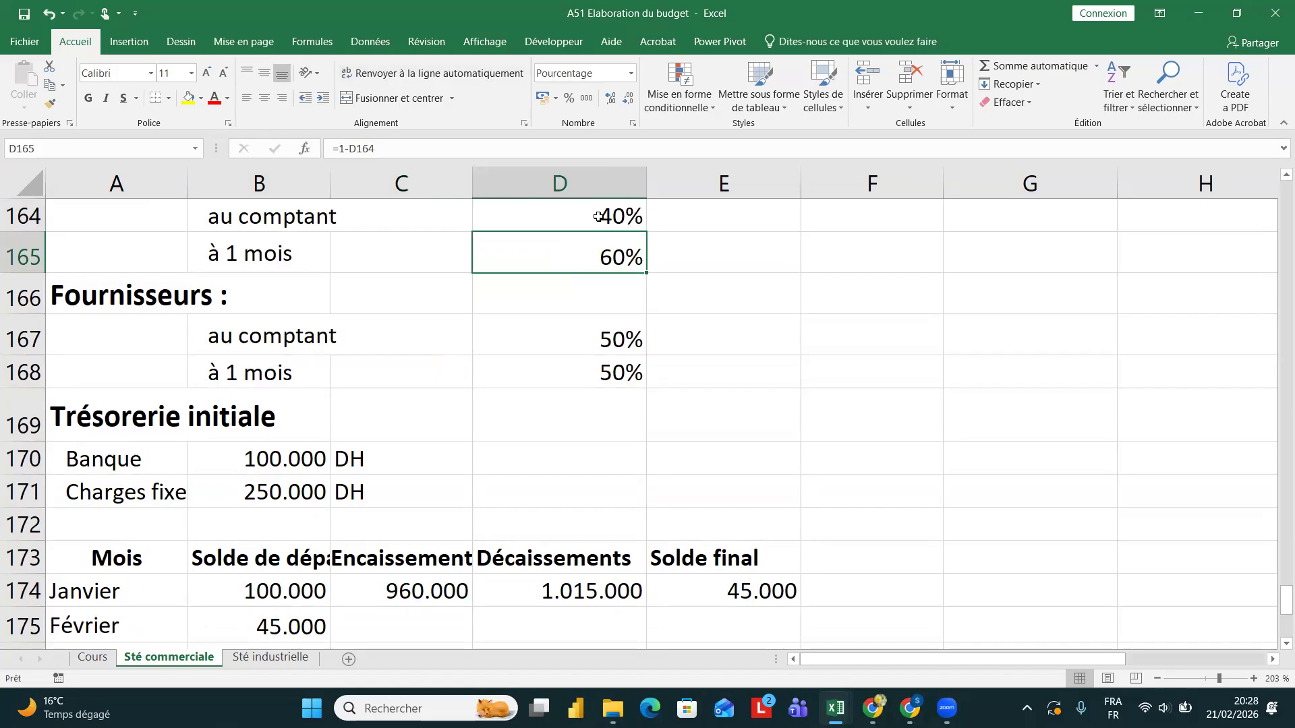
pyautogui.scroll(-2, 550, 314)
pyautogui.click(422, 468)
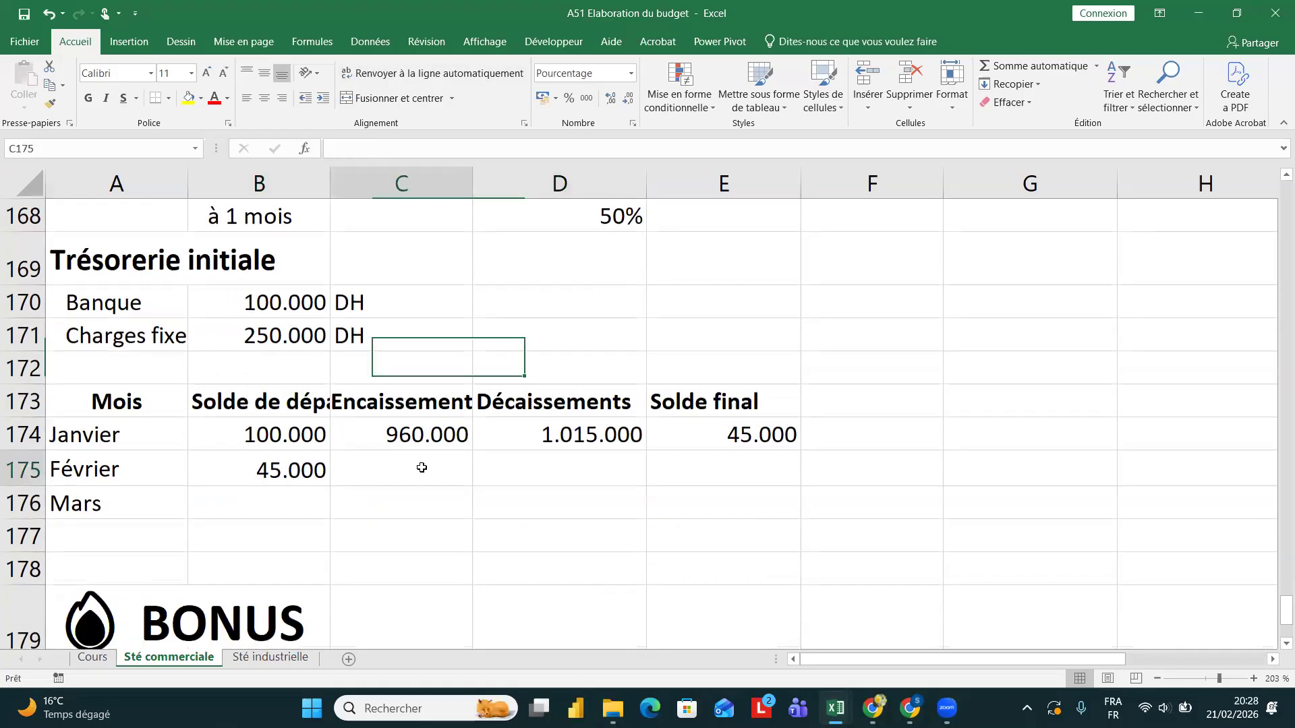
pyautogui.write('=')
pyautogui.scroll(2, 492, 400)
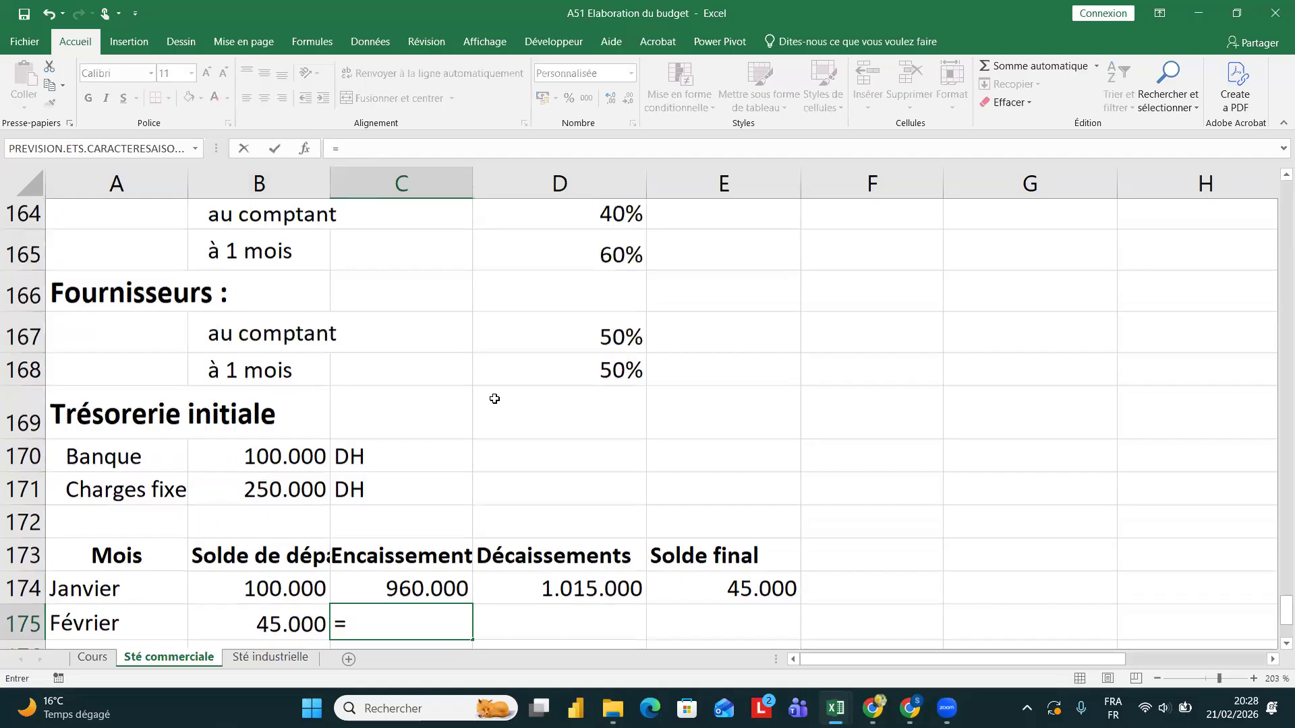
pyautogui.click(571, 217)
pyautogui.write('*')
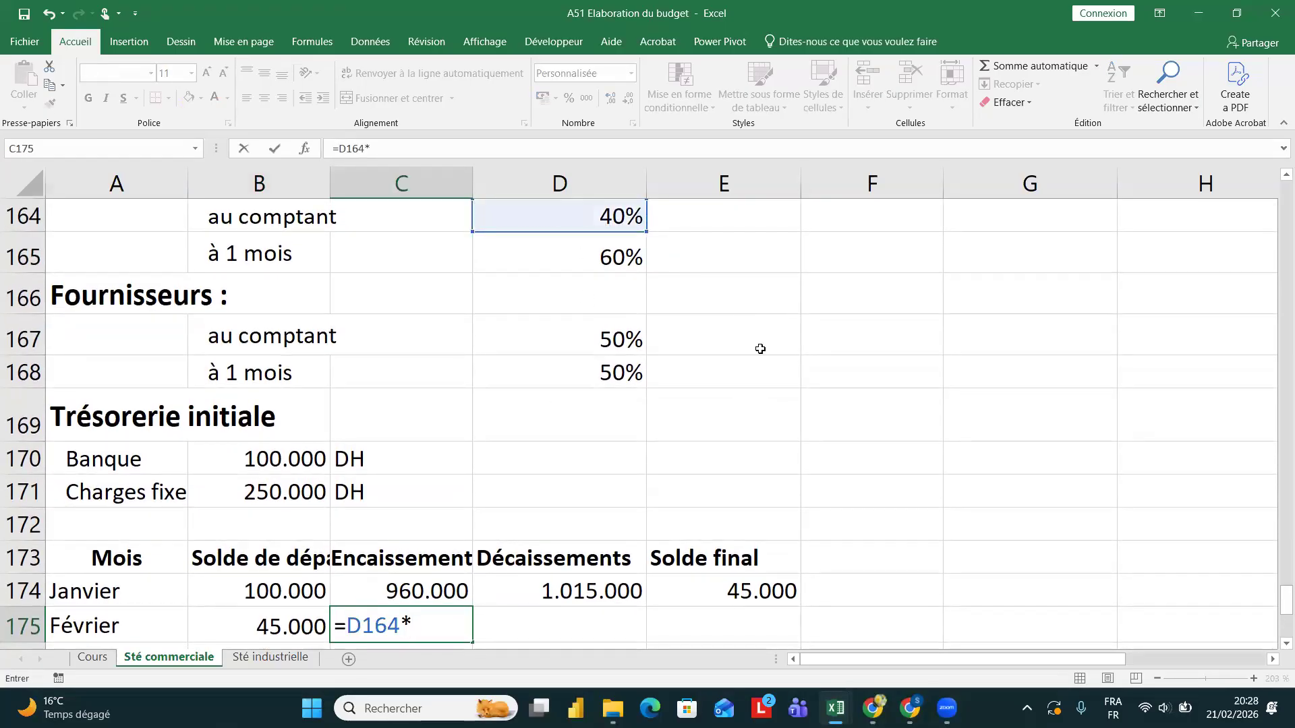
pyautogui.scroll(6, 760, 349)
pyautogui.scroll(5, 760, 348)
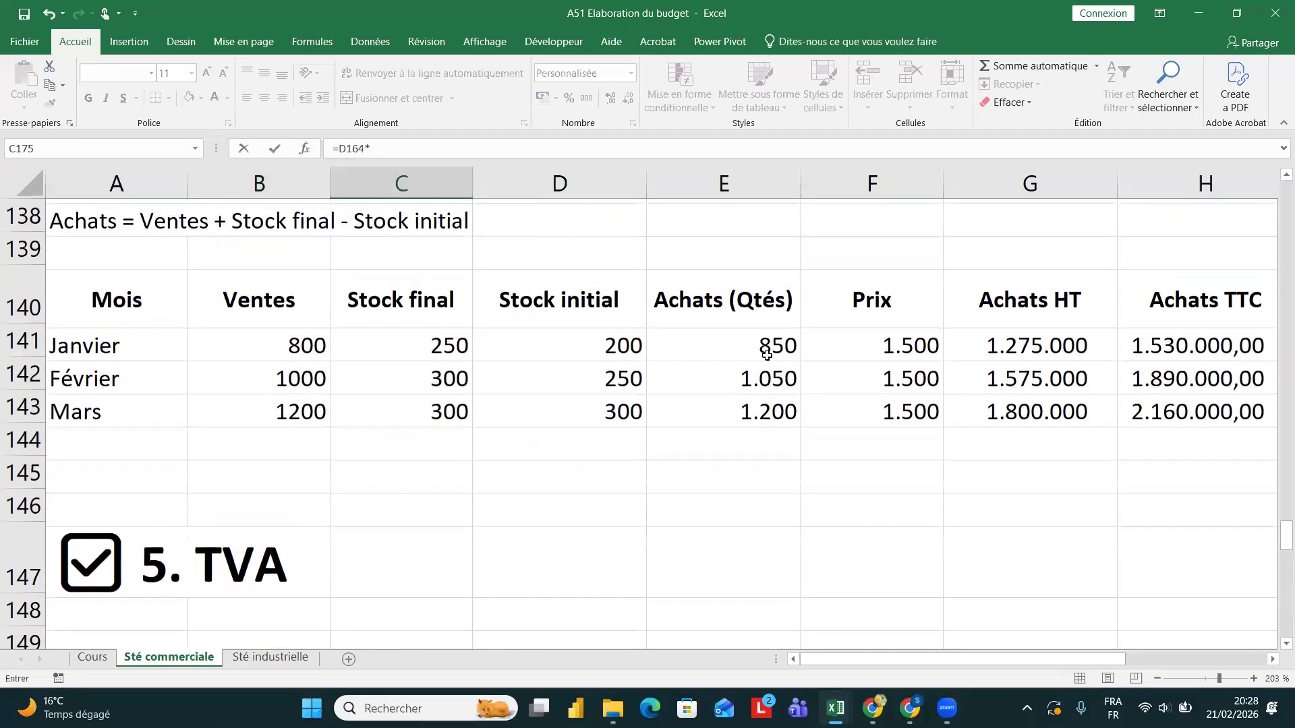
pyautogui.scroll(6, 777, 382)
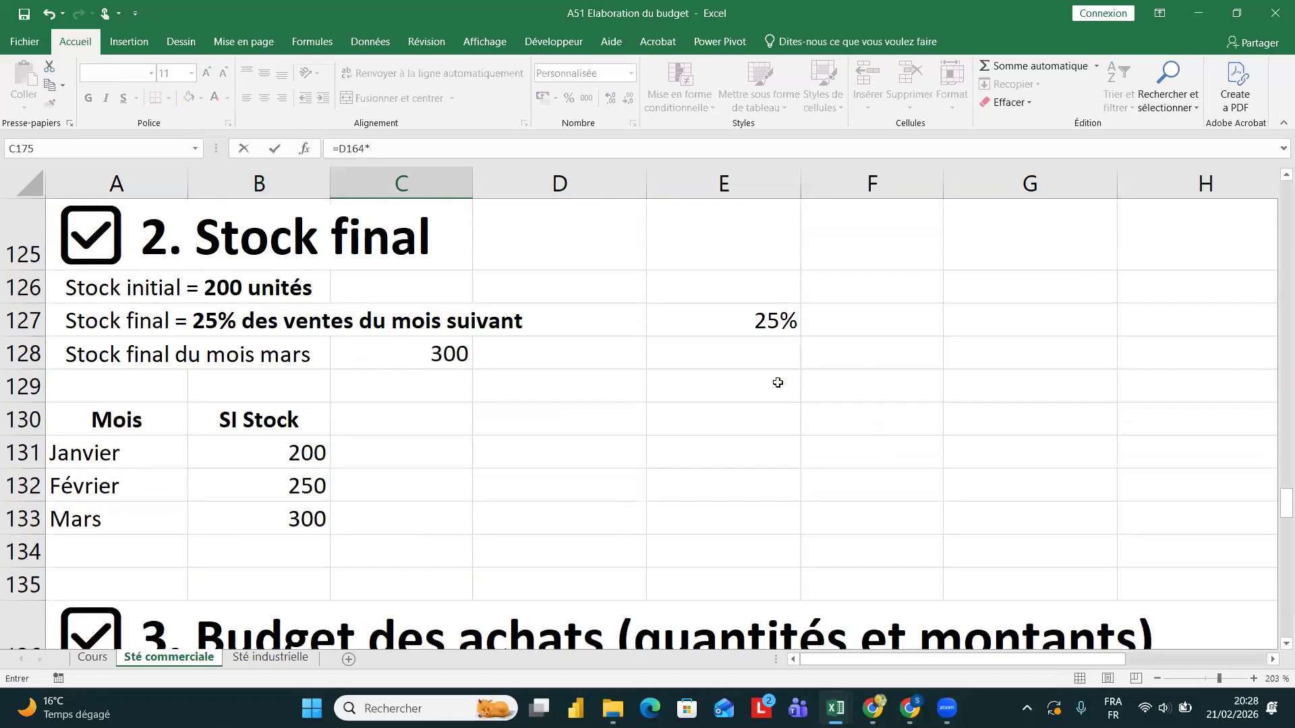
pyautogui.scroll(-1, 742, 397)
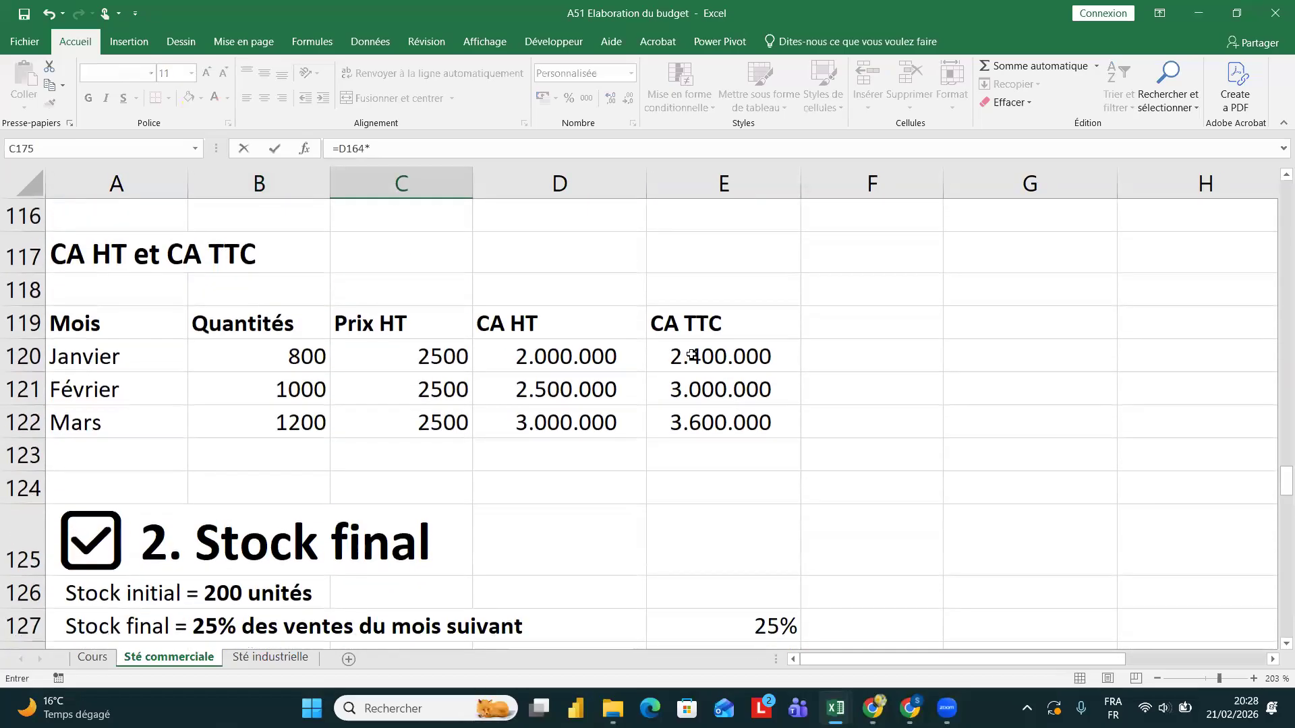
pyautogui.click(686, 390)
pyautogui.press('Return')
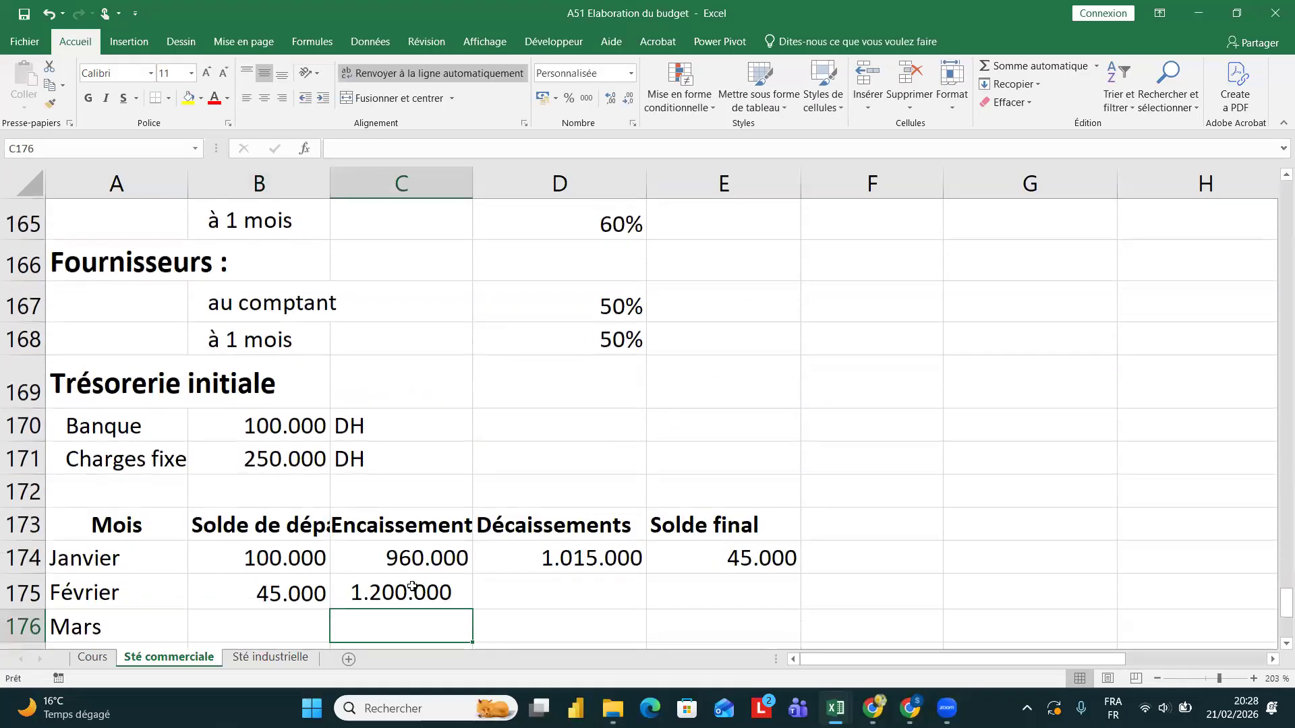
# - Add the clients' one-month share of January's CA TTC to the February Encaissements formula, making it =D164*E121+D165*E120
pyautogui.click(432, 592)
pyautogui.click(429, 149)
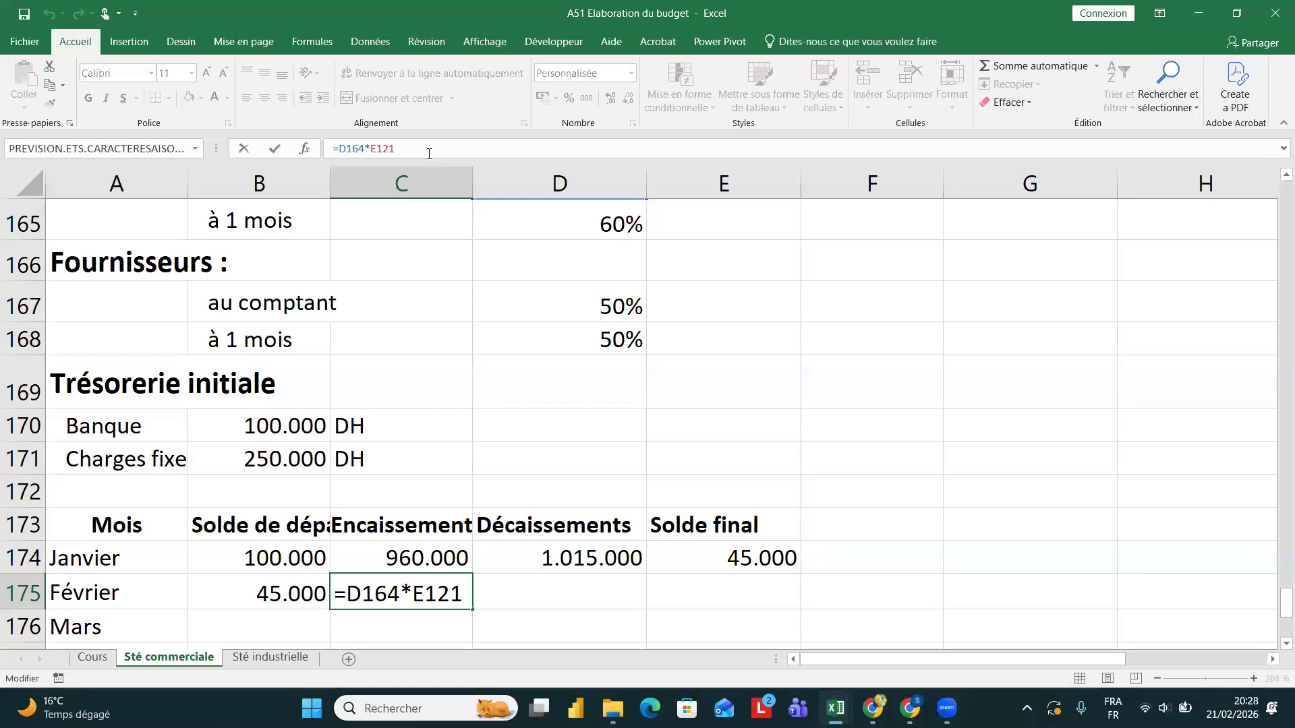
pyautogui.write('+')
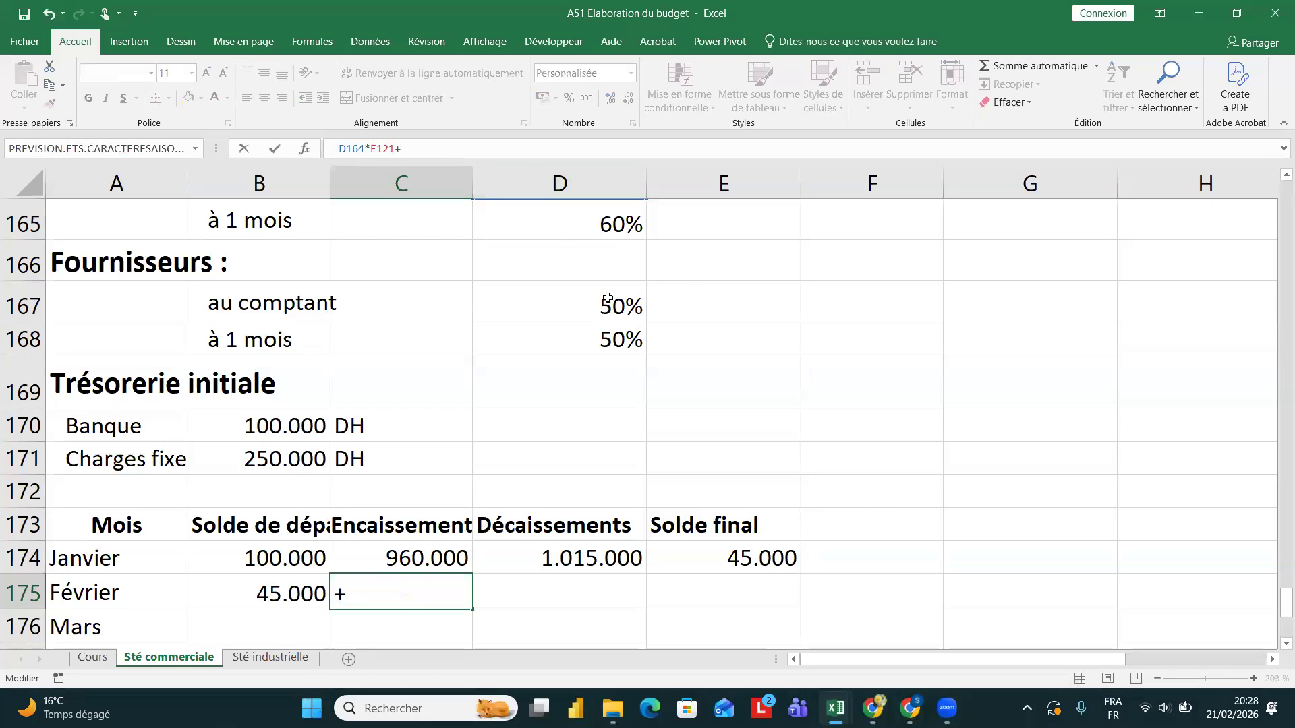
pyautogui.scroll(1, 607, 297)
pyautogui.click(598, 266)
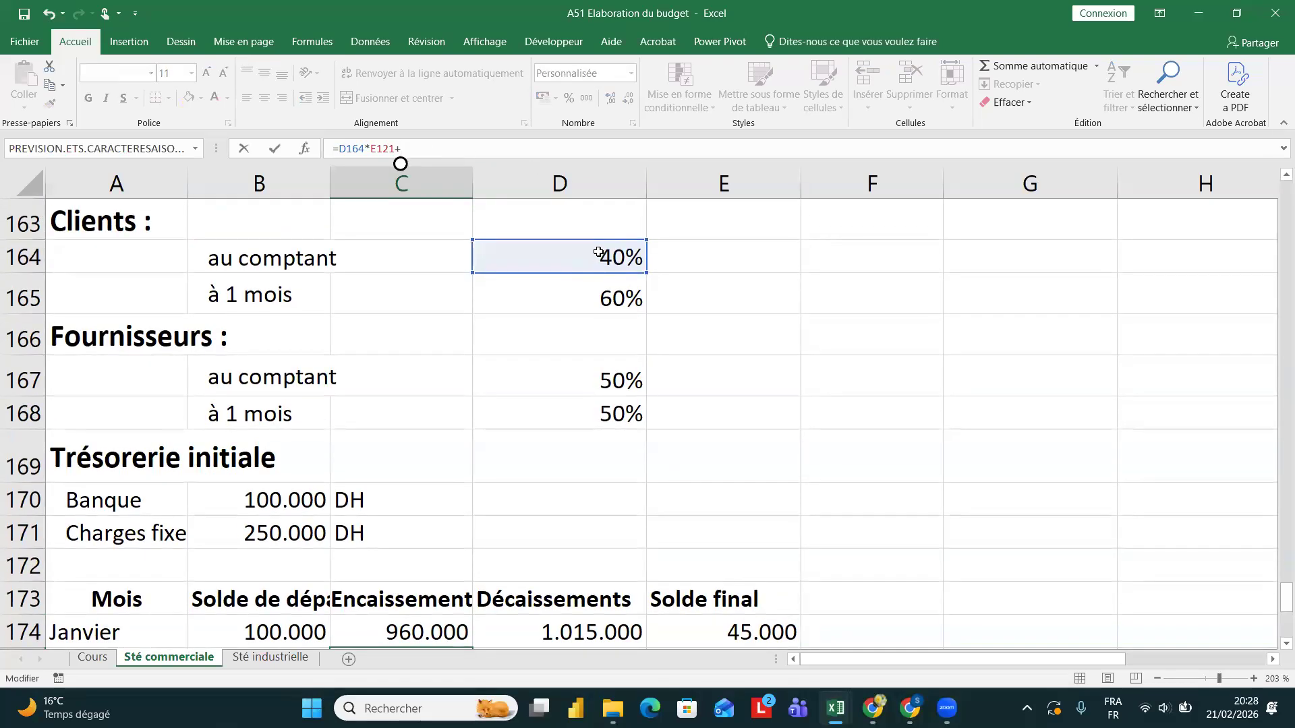
pyautogui.click(598, 252)
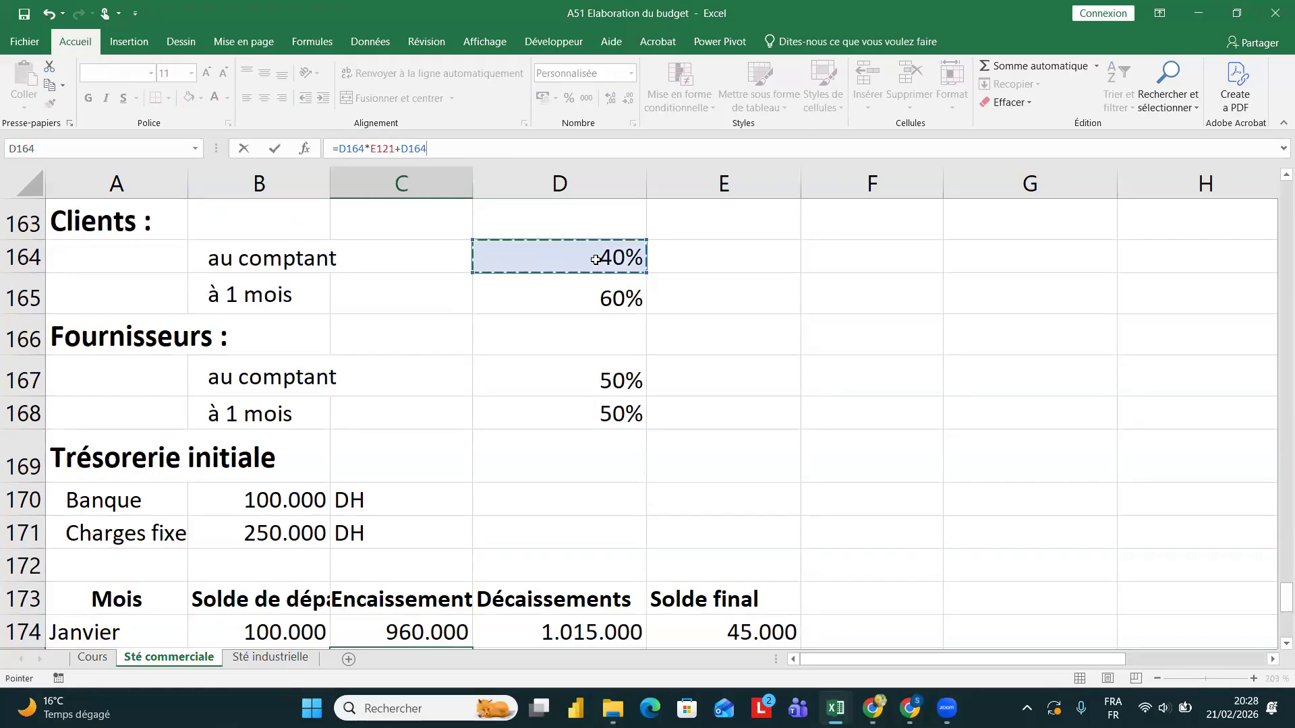
pyautogui.click(588, 294)
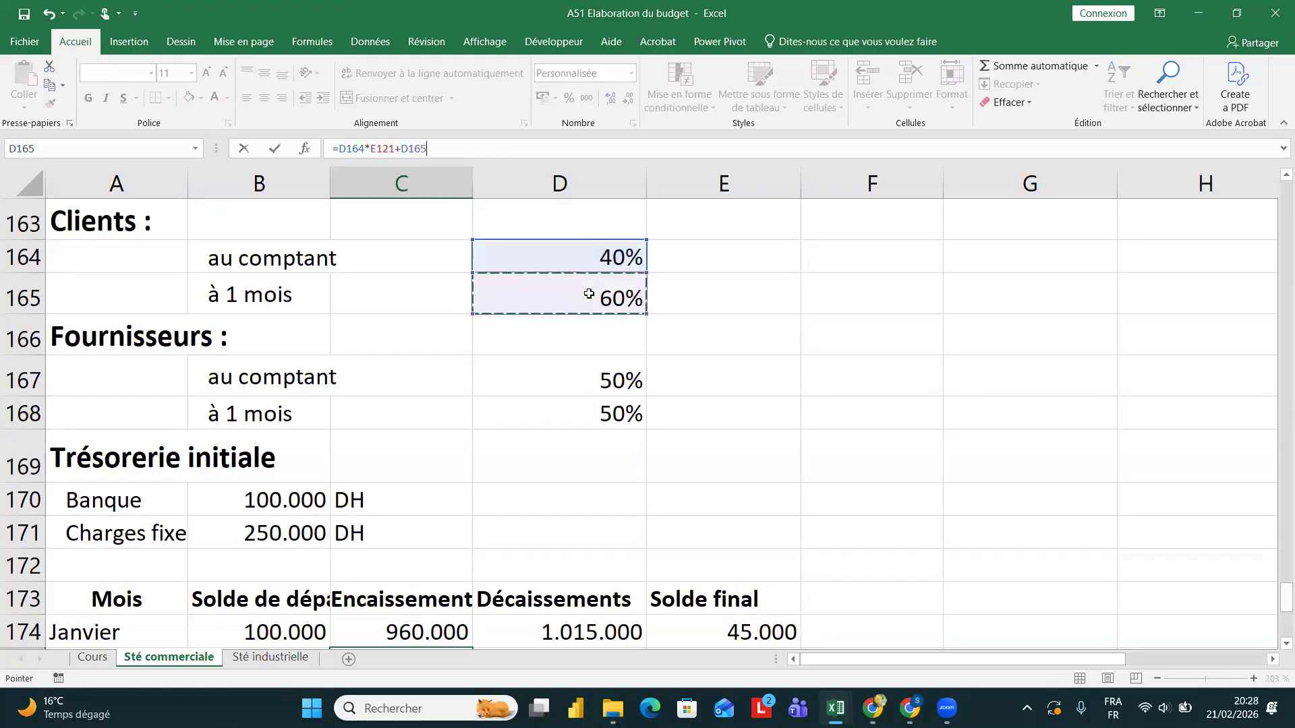
pyautogui.write('*')
pyautogui.scroll(9, 735, 333)
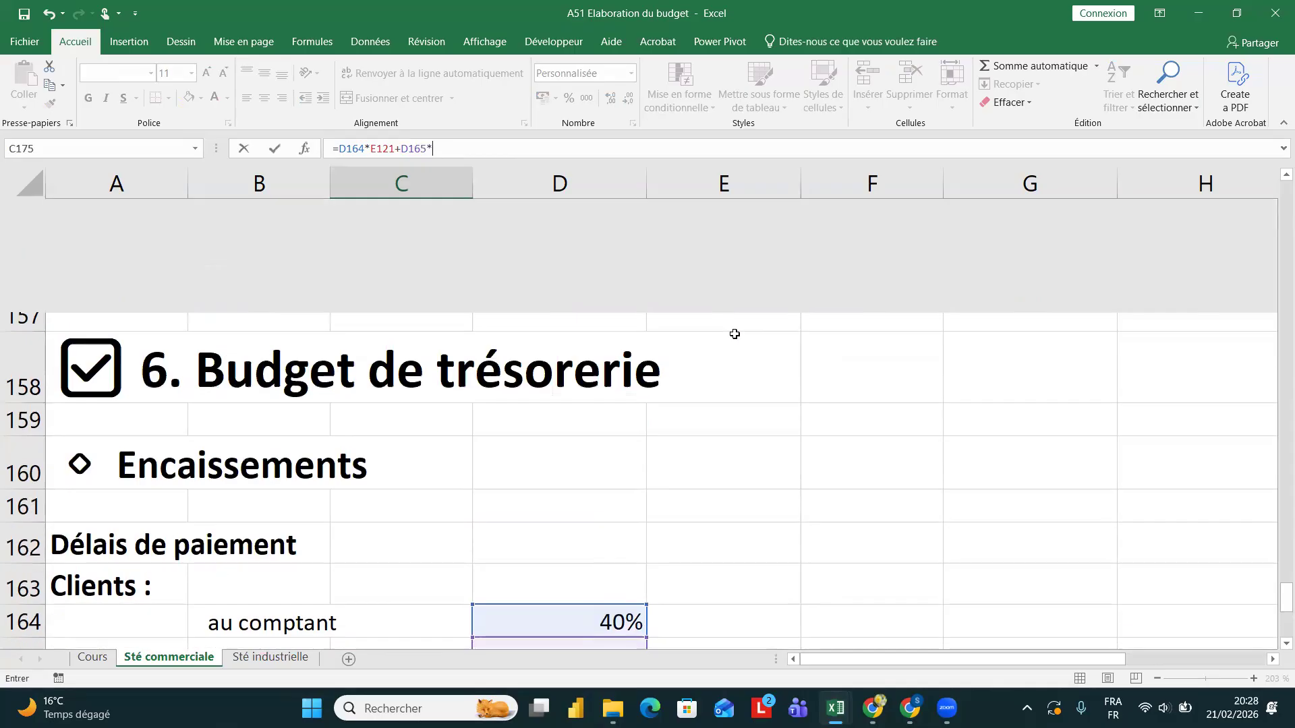
pyautogui.scroll(9, 735, 334)
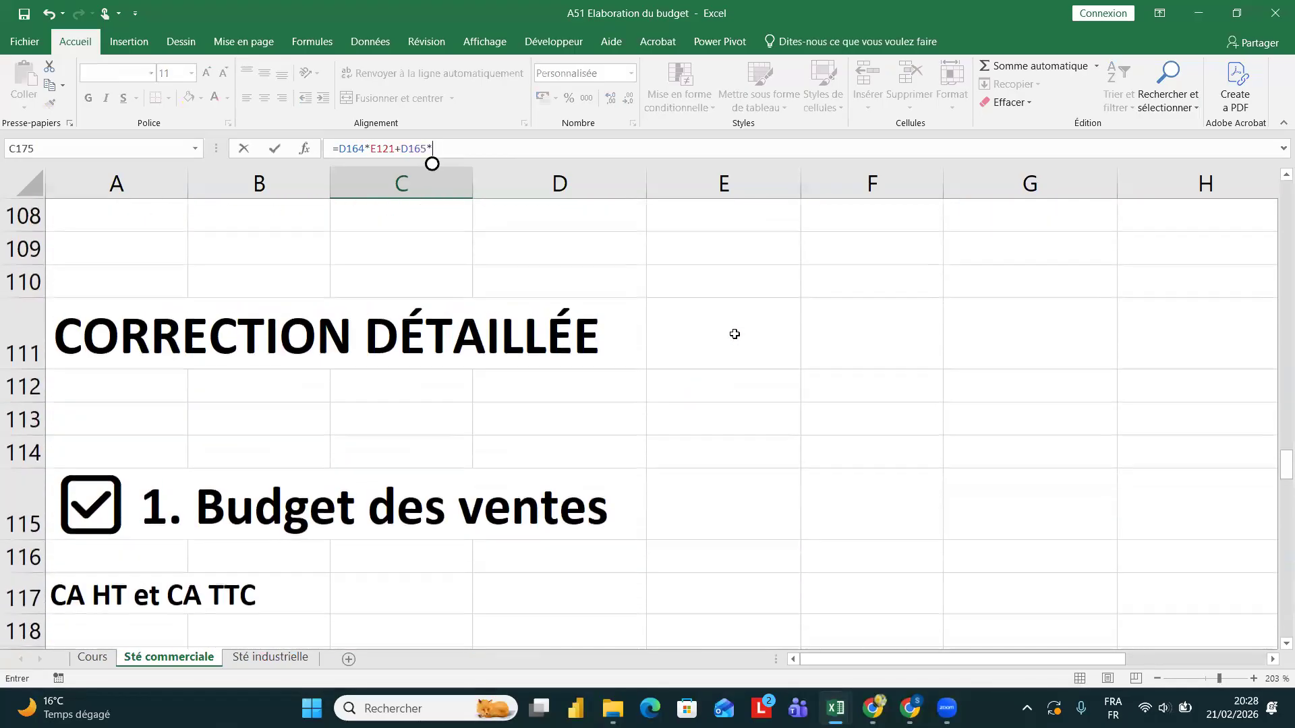
pyautogui.scroll(-2, 735, 334)
pyautogui.click(704, 462)
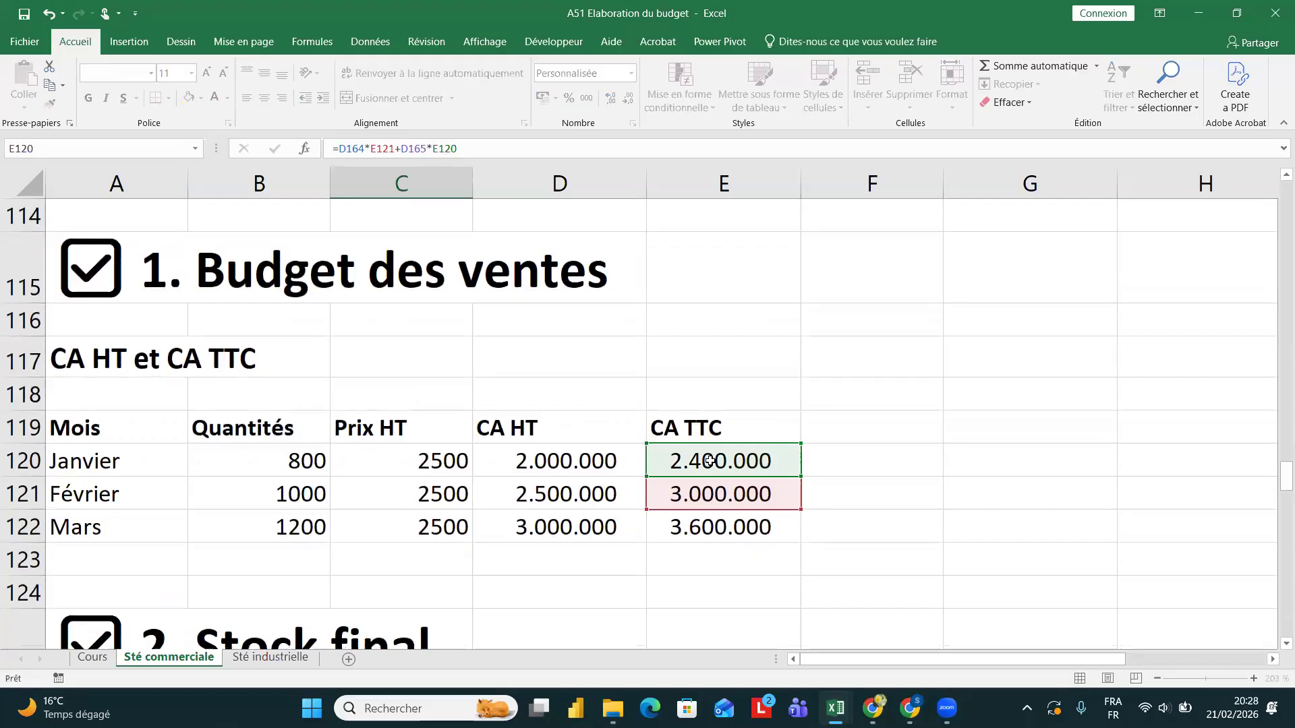
pyautogui.press('Return')
pyautogui.scroll(-1, 647, 557)
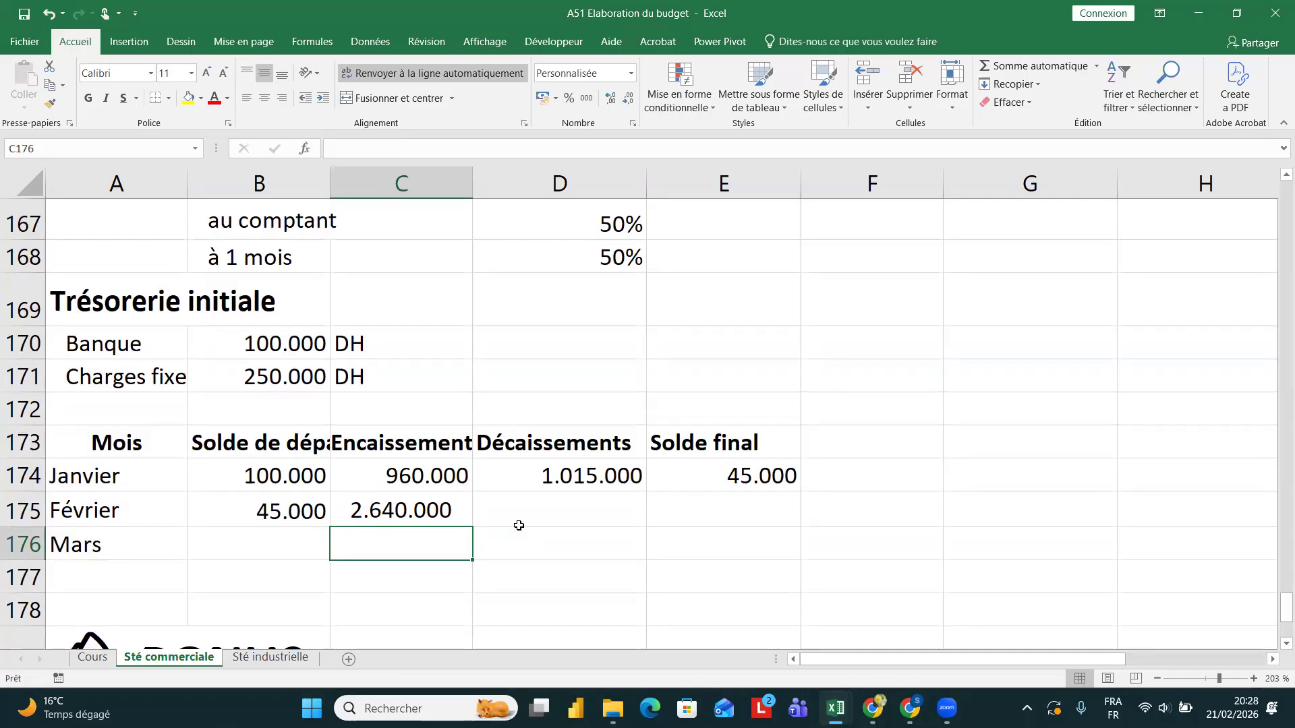
pyautogui.click(415, 502)
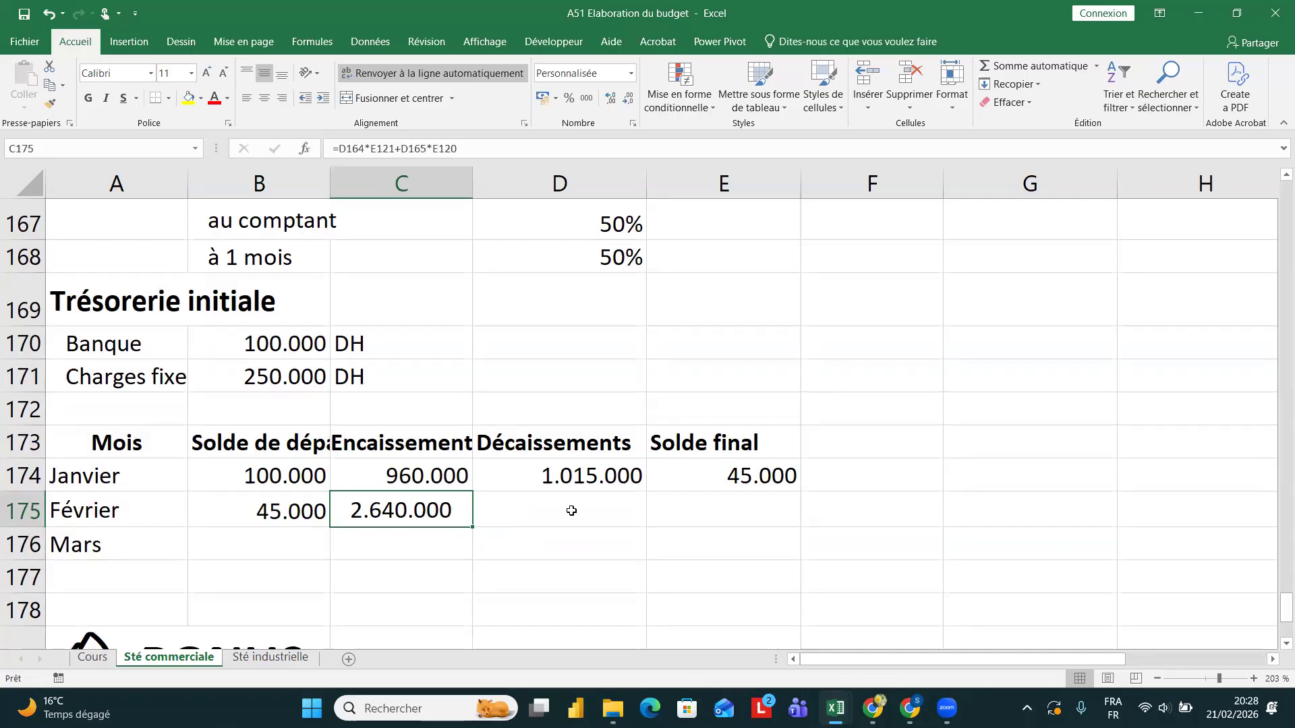
# - Start February's Décaissements formula in D175 with the suppliers' cash share times January's Achats TTC, =D167*H141
pyautogui.click(573, 512)
pyautogui.write('=')
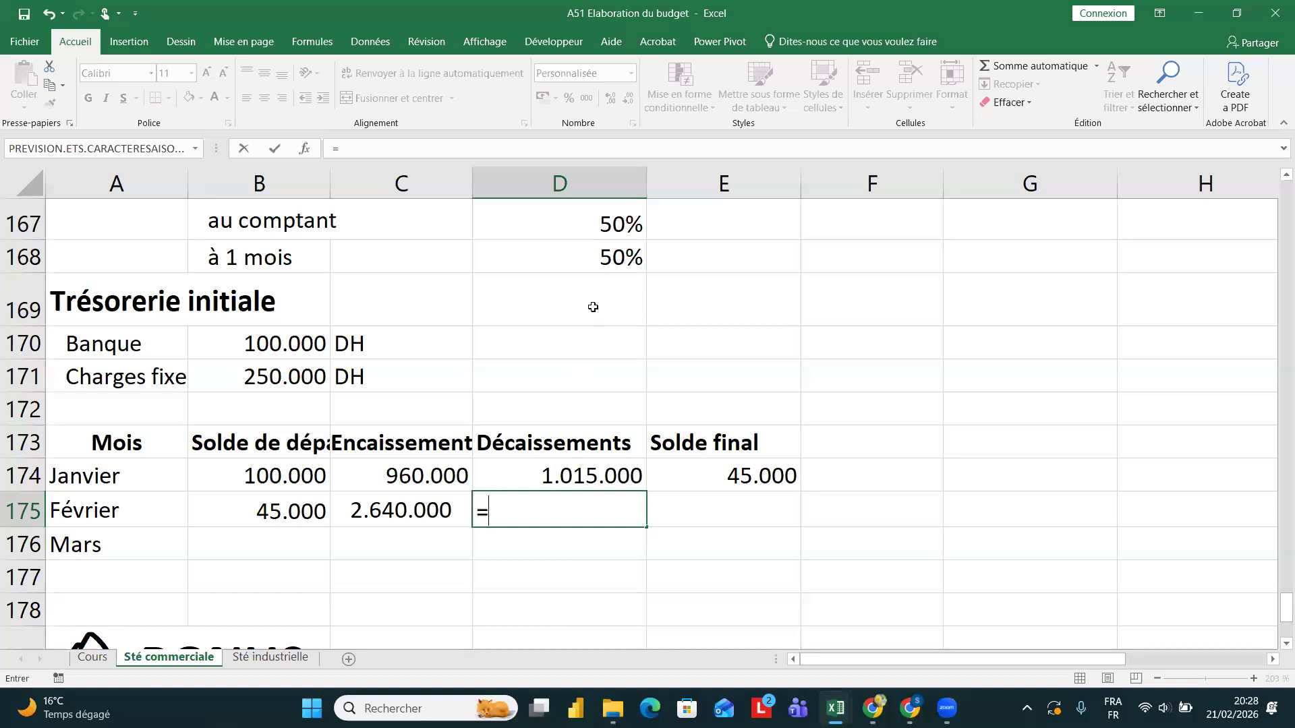
pyautogui.scroll(1, 574, 302)
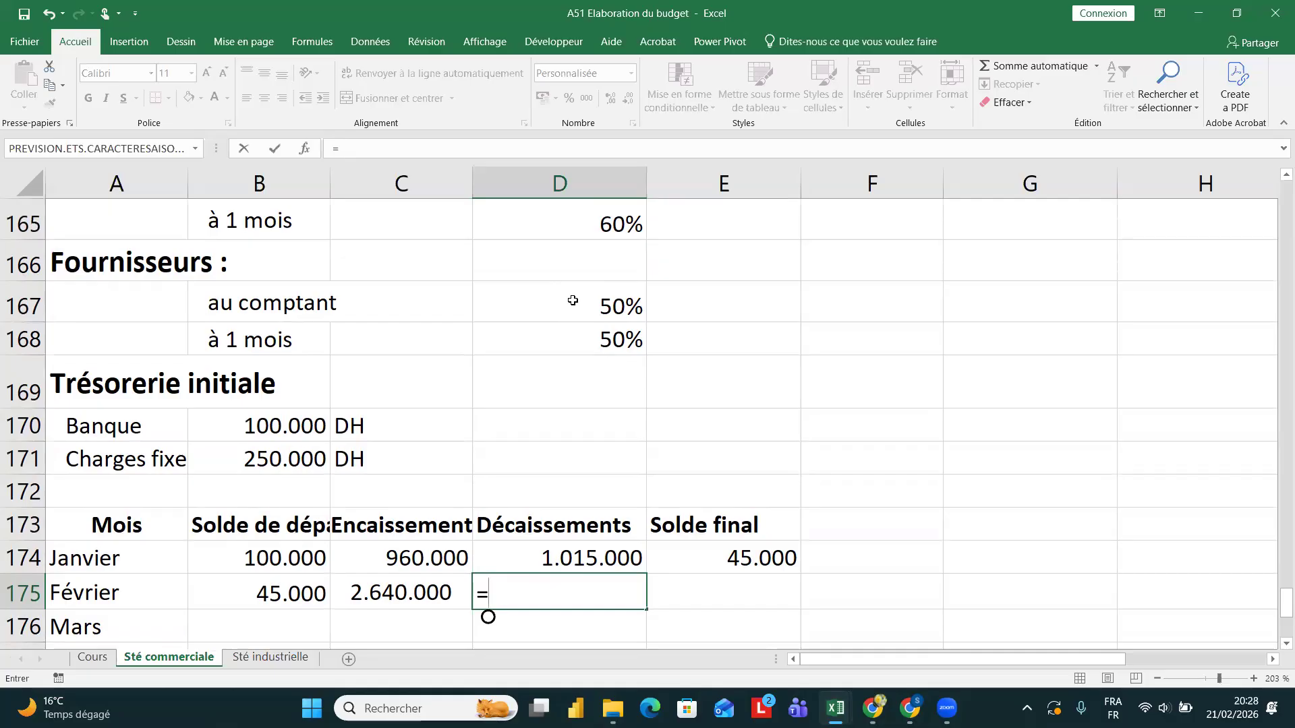
pyautogui.click(572, 300)
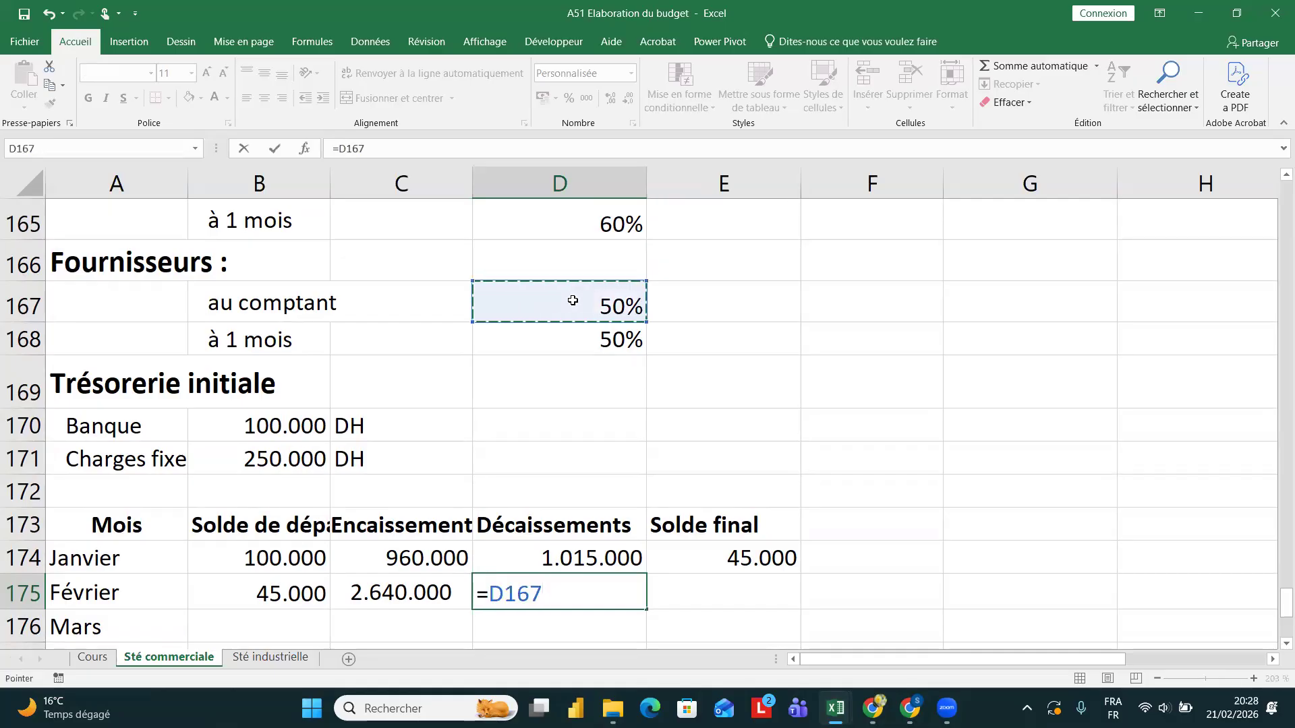
pyautogui.write('*')
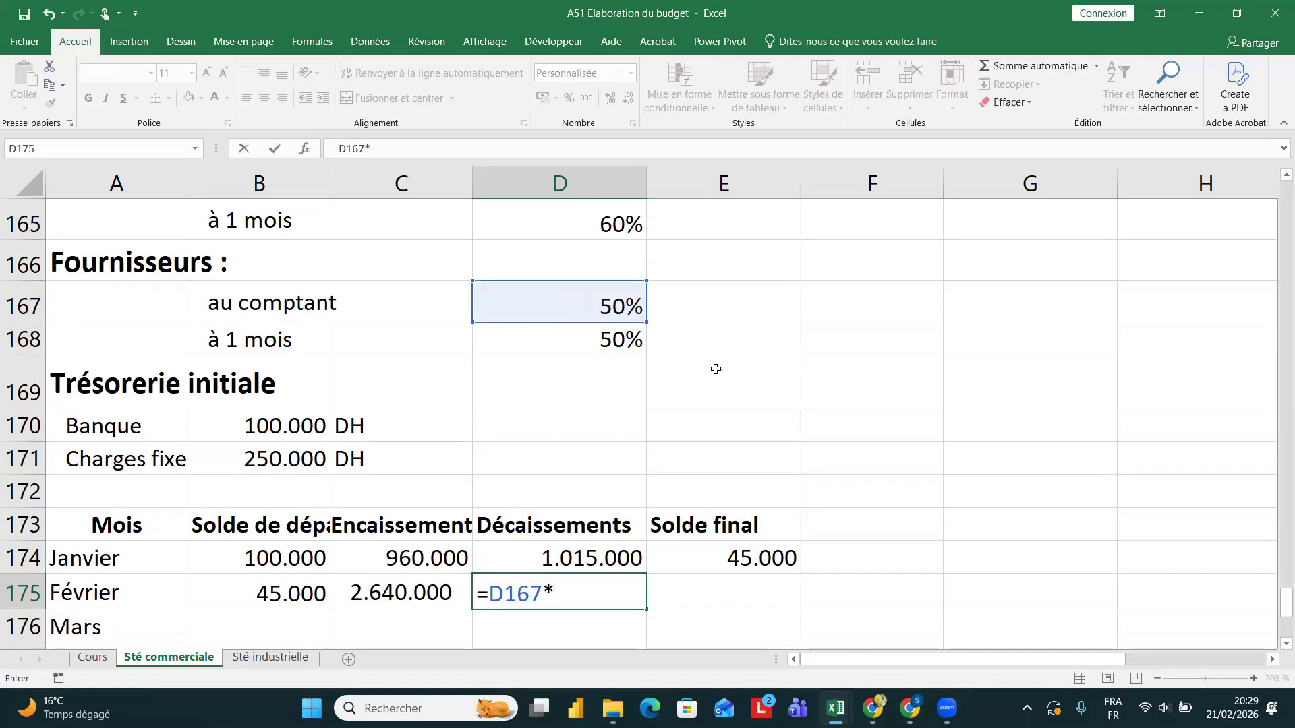
pyautogui.scroll(4, 713, 367)
pyautogui.scroll(5, 715, 369)
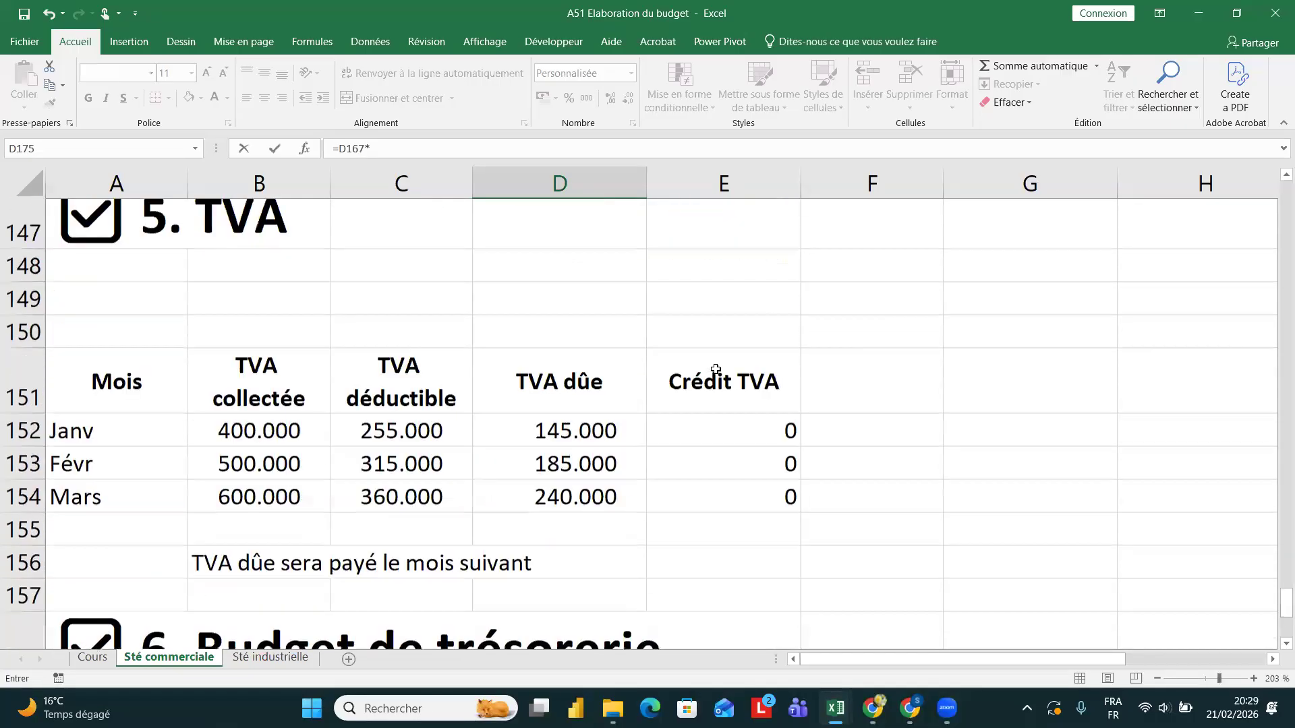
pyautogui.scroll(4, 715, 369)
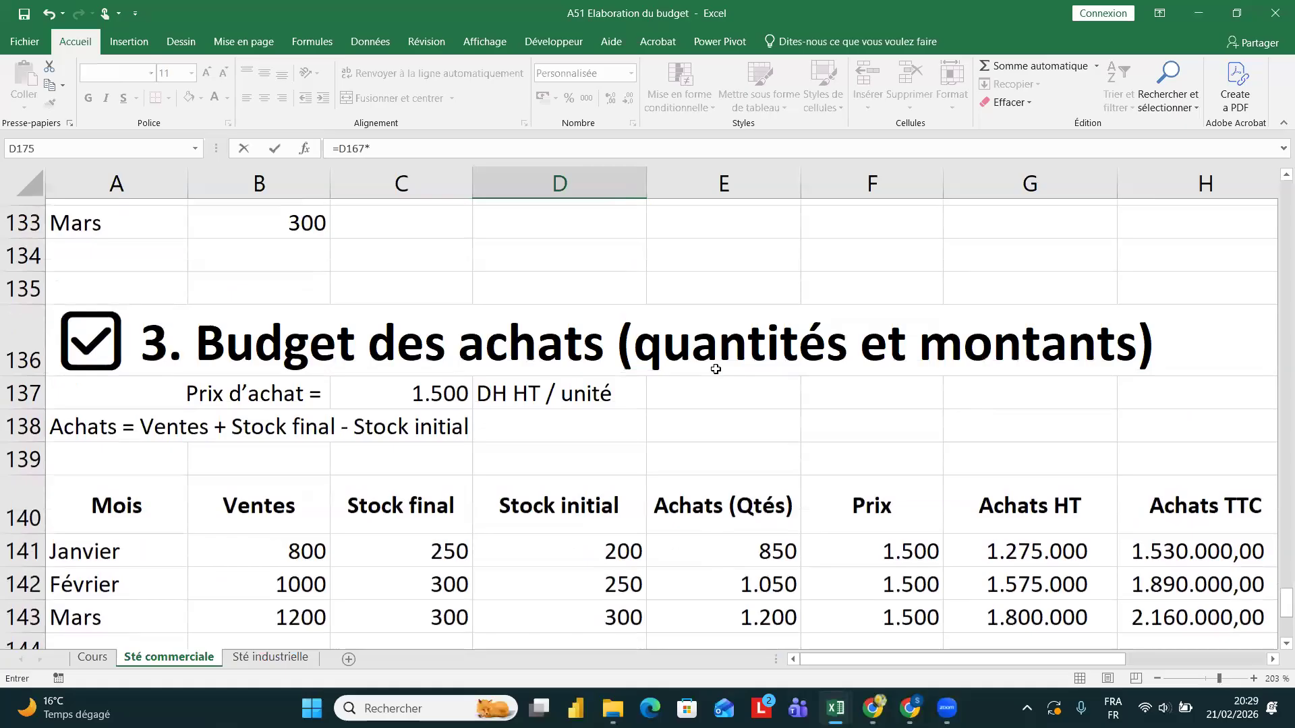
pyautogui.scroll(3, 812, 484)
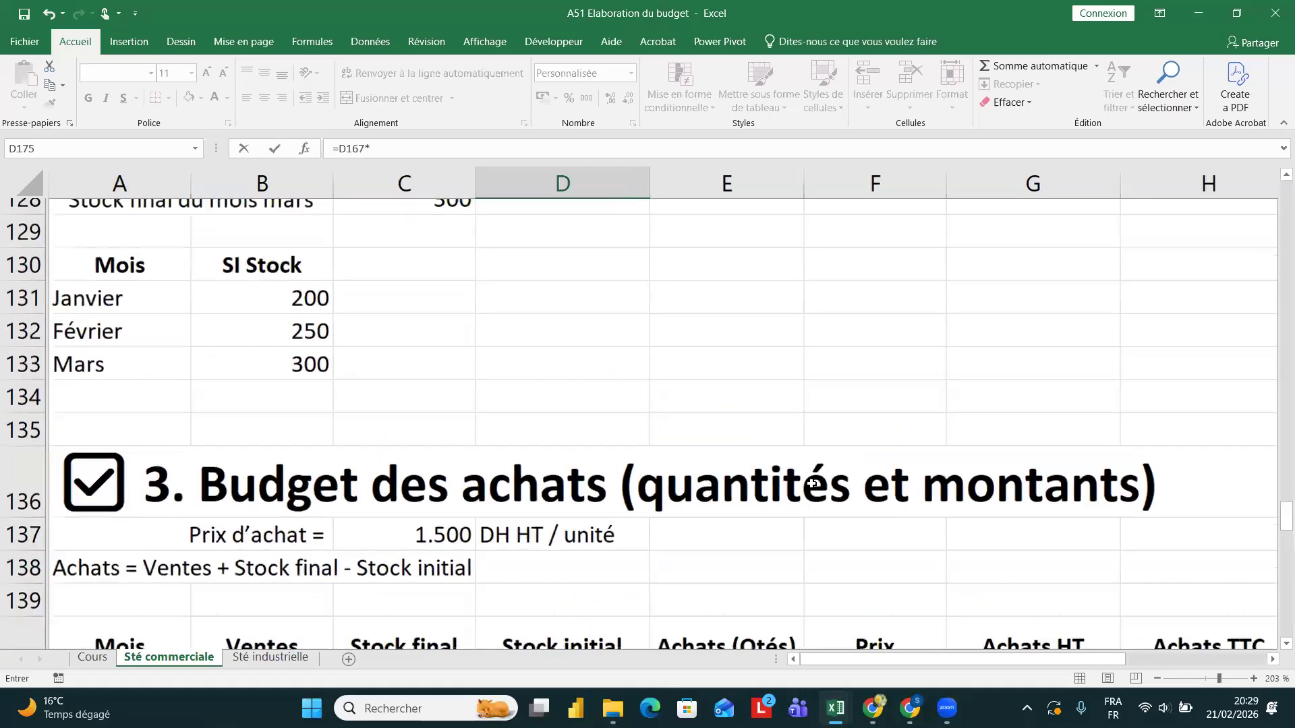
pyautogui.scroll(2, 685, 523)
pyautogui.scroll(-2, 684, 523)
pyautogui.scroll(-3, 686, 524)
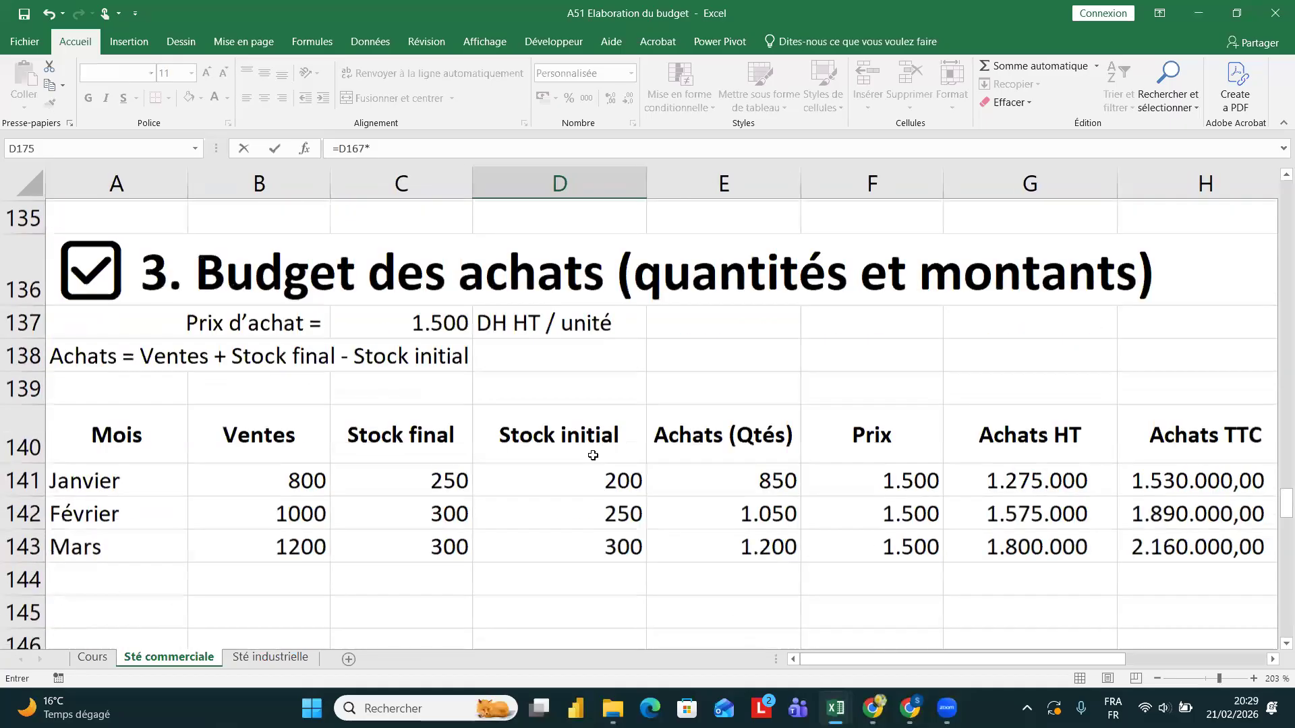
pyautogui.hscroll(5, 593, 454)
pyautogui.click(781, 478)
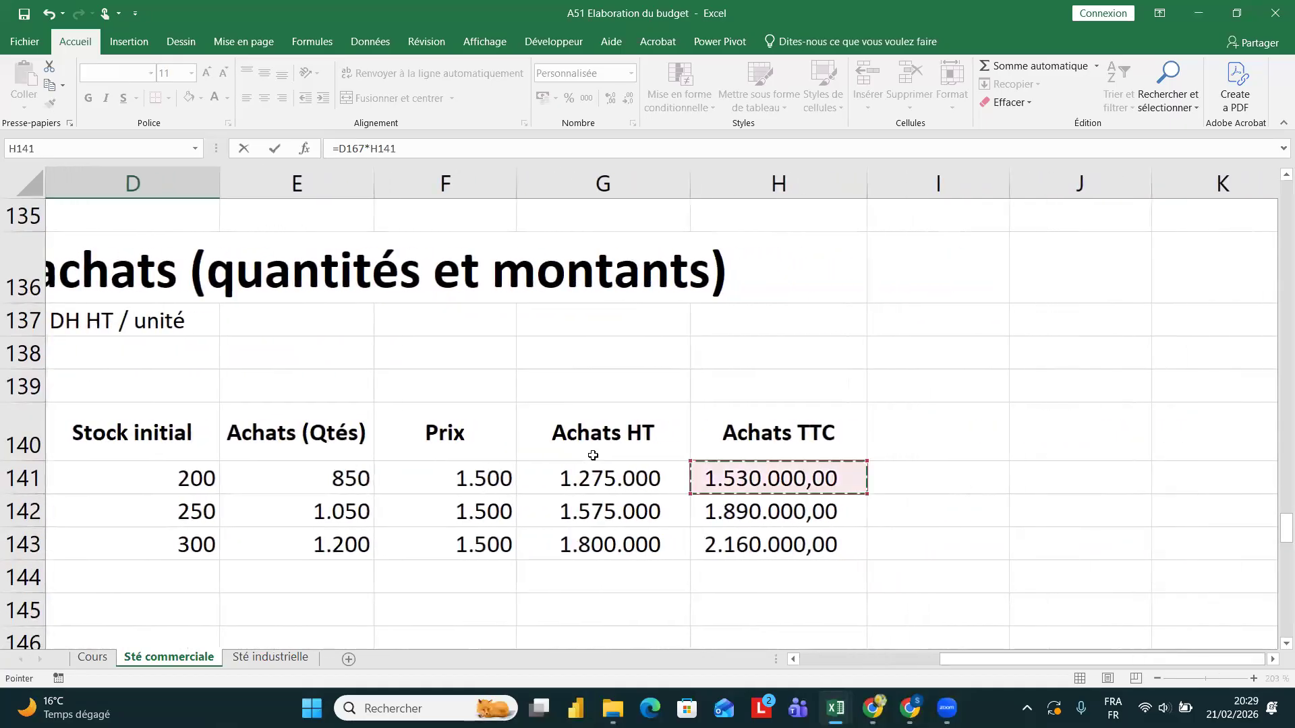
# - Complete February's Décaissements formula by adding the suppliers' one-month share times February's Achats TTC, making it =D167*H141+D168*H142
pyautogui.scroll(-9, 918, 550)
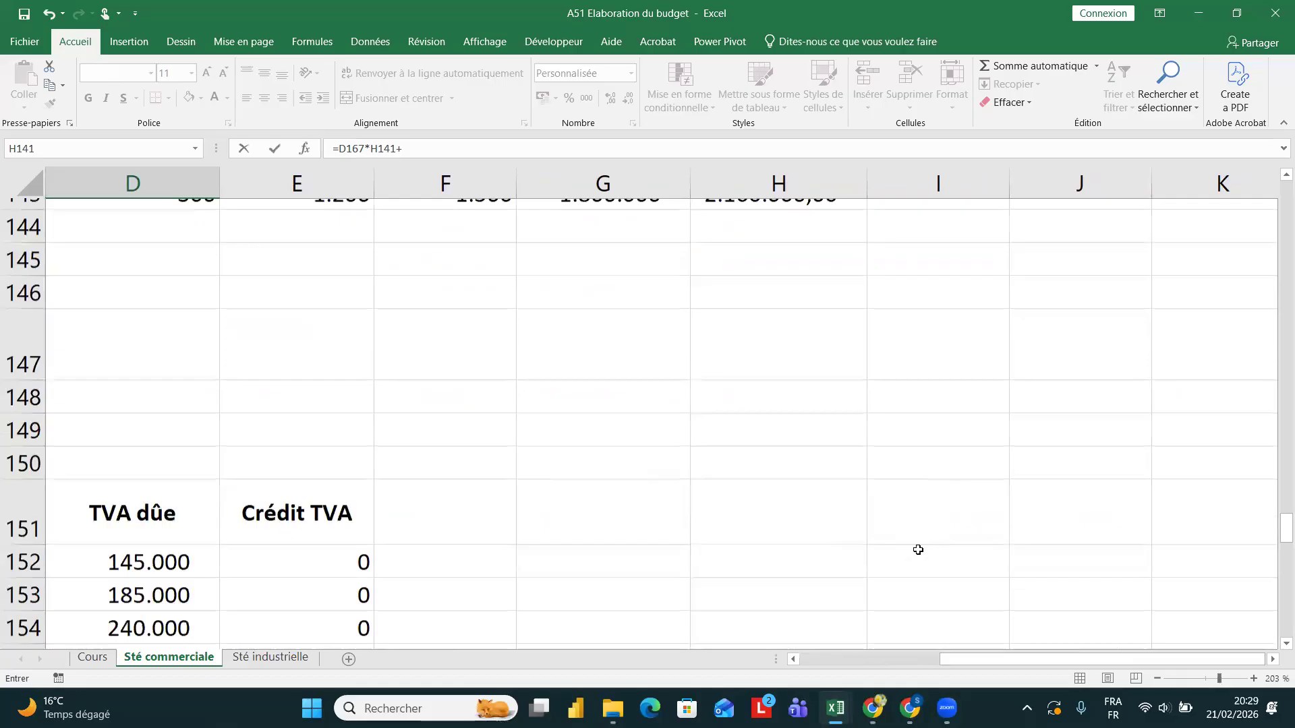
pyautogui.hscroll(-5, 1150, 413)
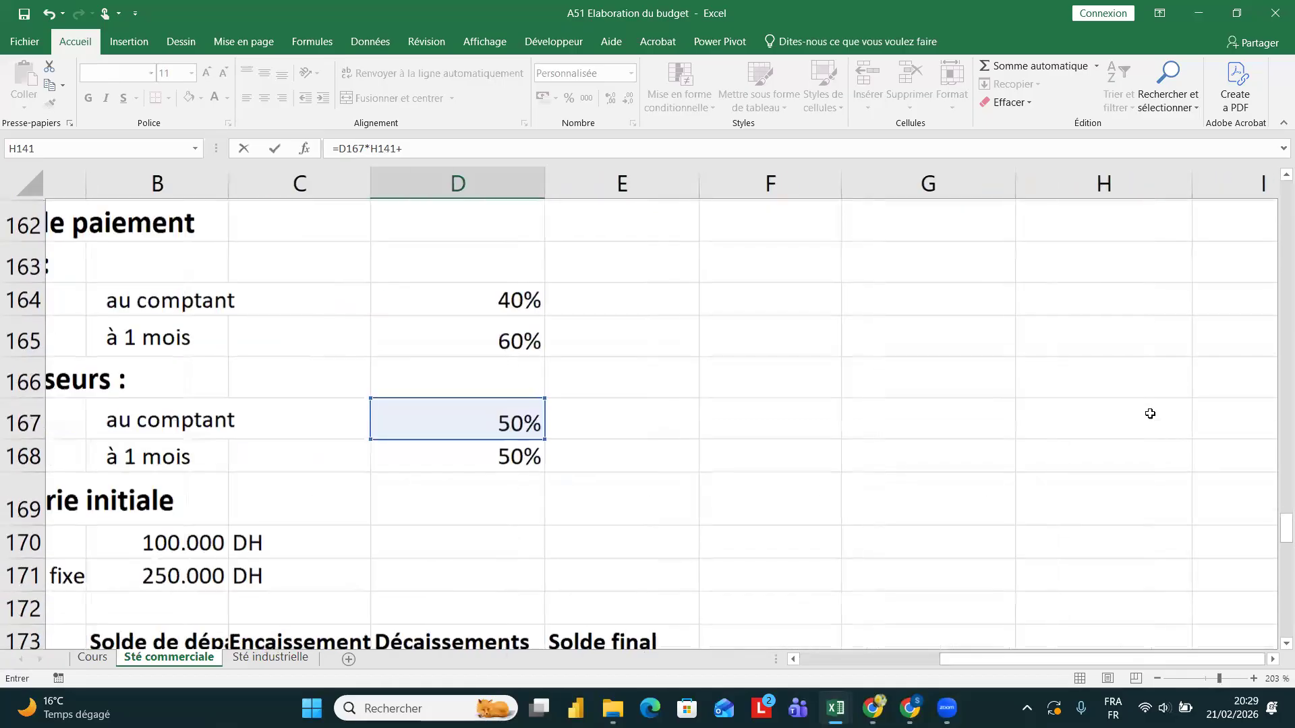
pyautogui.click(560, 454)
pyautogui.write('*')
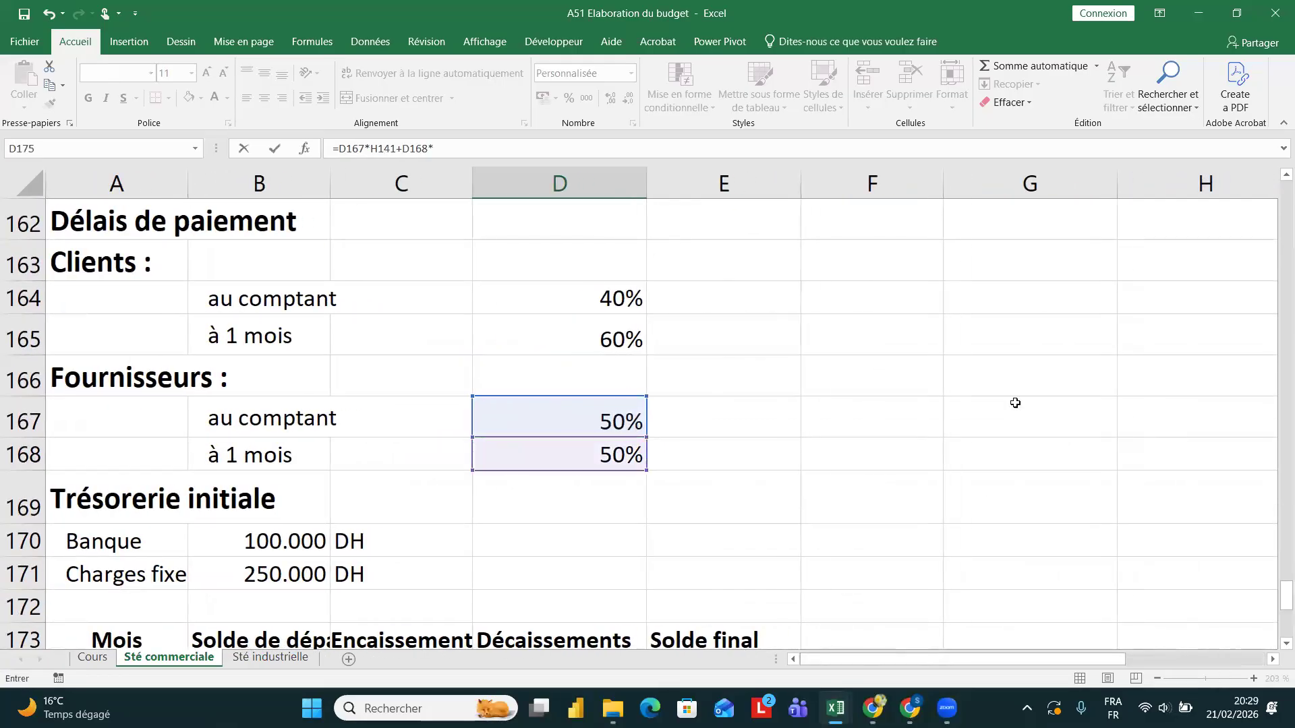
pyautogui.scroll(3, 593, 595)
pyautogui.scroll(5, 497, 543)
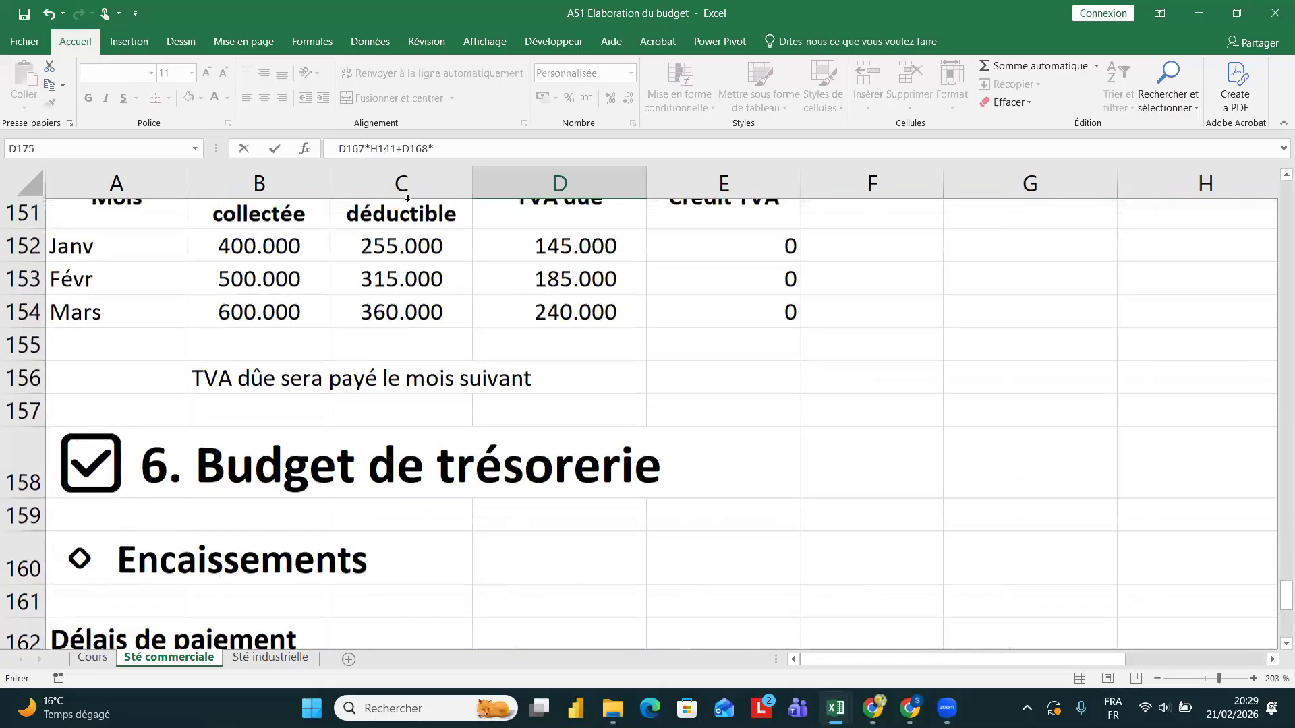
pyautogui.scroll(2, 499, 144)
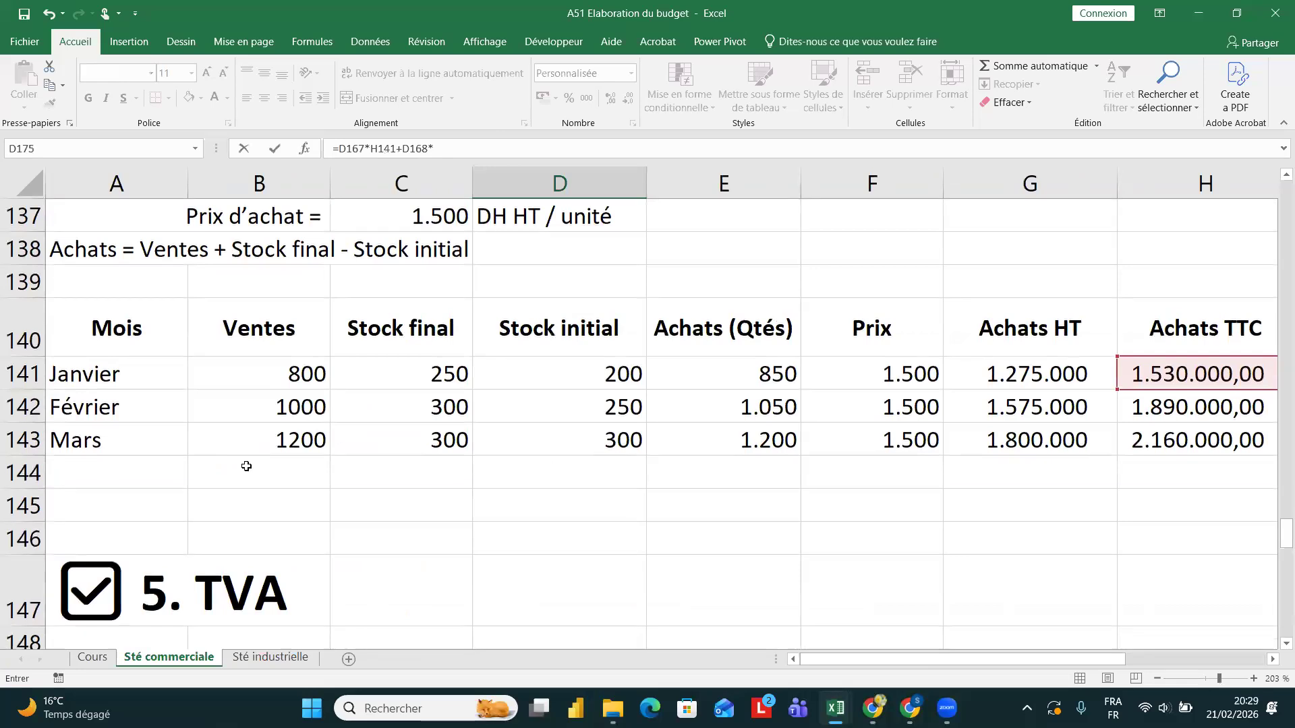
pyautogui.click(1198, 407)
pyautogui.press('Return')
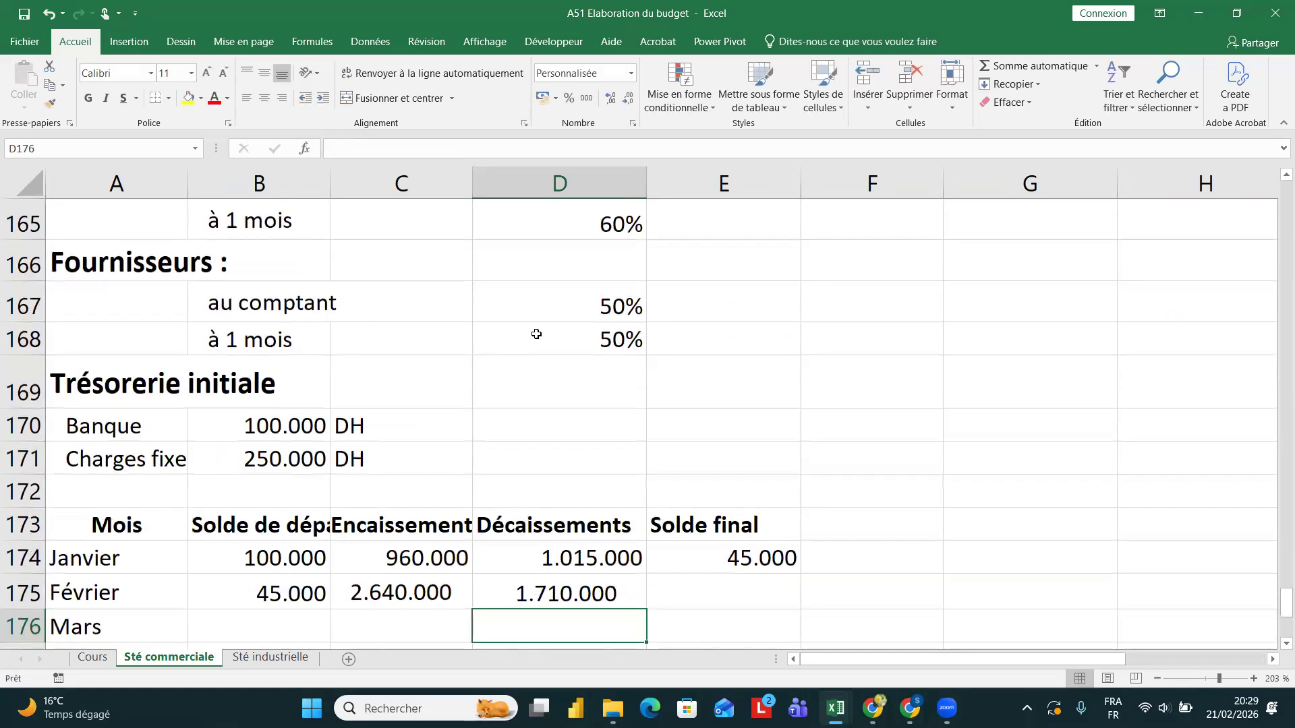
# - Add the fixed charges in B171 and January's TVA dûe to February's Décaissements formula in D175
pyautogui.press('Up')
pyautogui.press('F2')
pyautogui.write('+')
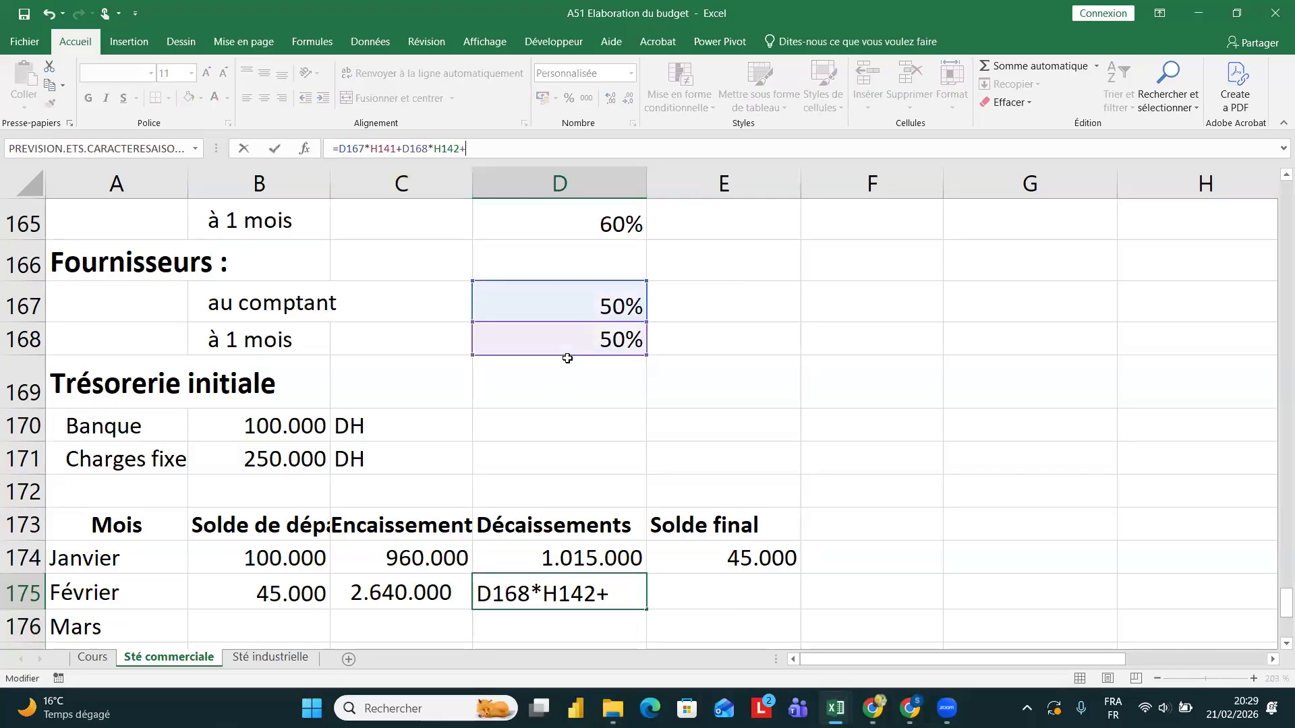
pyautogui.click(259, 459)
pyautogui.scroll(5, 694, 500)
pyautogui.press('Return')
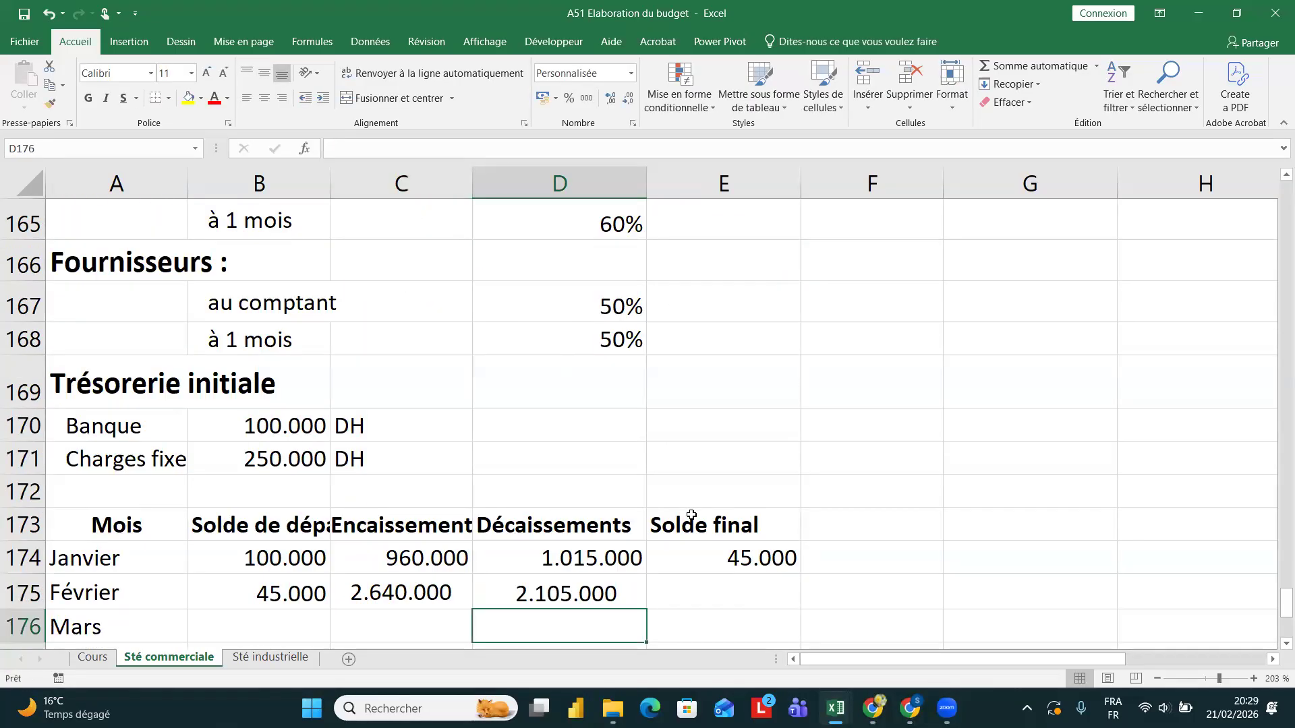
# - Copy January's Solde final formula from E174 down to February and March, and check February's formula in E175
pyautogui.scroll(-1, 692, 516)
pyautogui.click(695, 511)
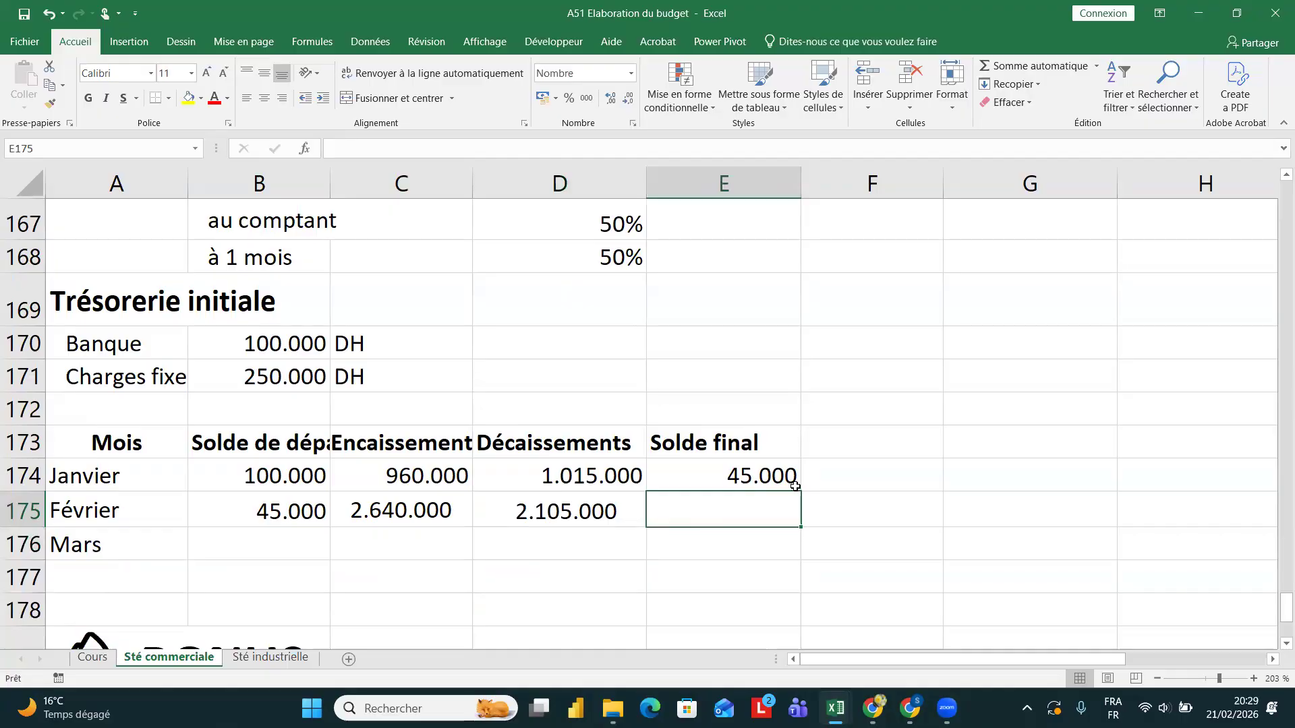
pyautogui.click(794, 486)
pyautogui.moveTo(793, 553); pyautogui.dragTo(775, 536)
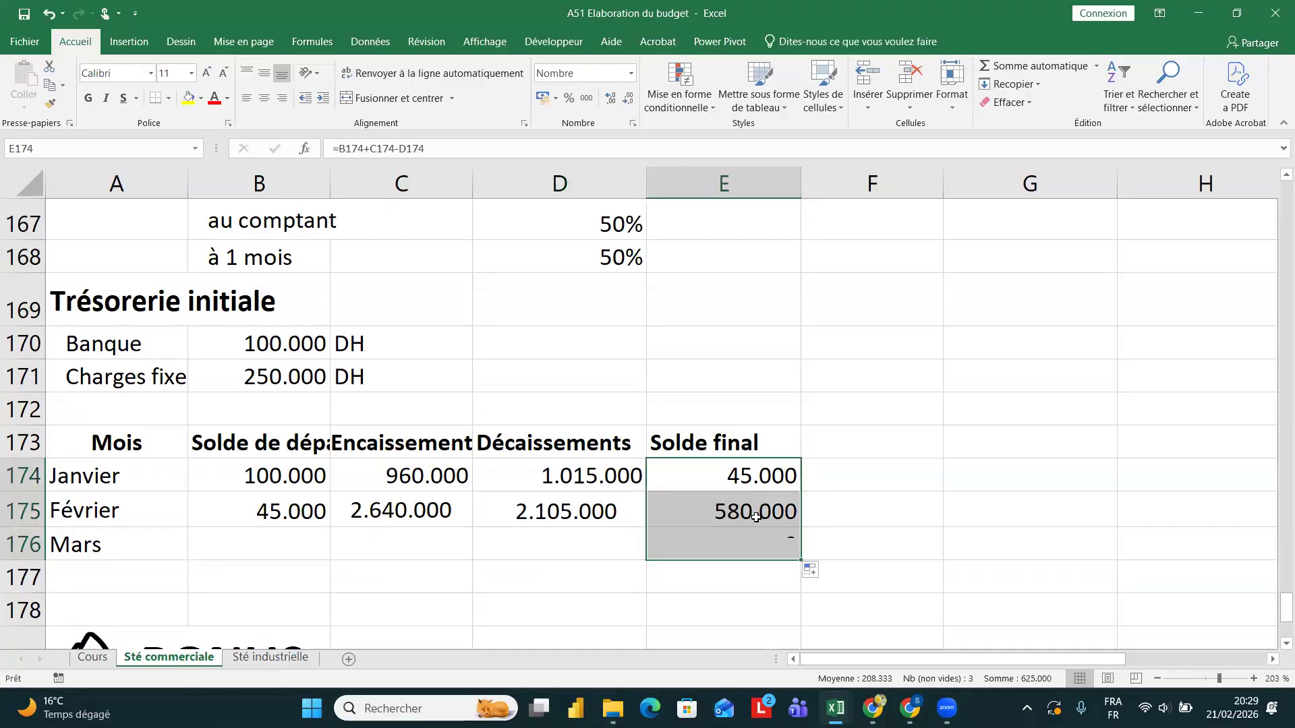
pyautogui.doubleClick(758, 518)
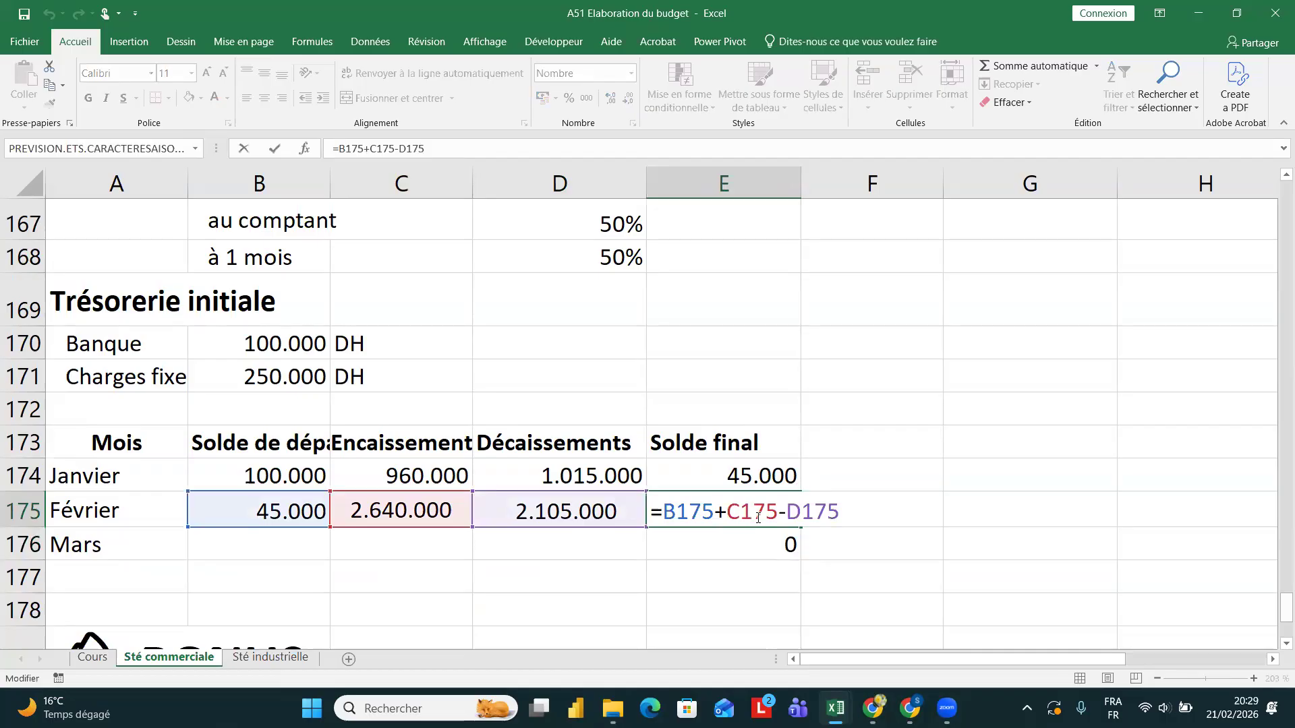
pyautogui.press('Return')
pyautogui.click(758, 517)
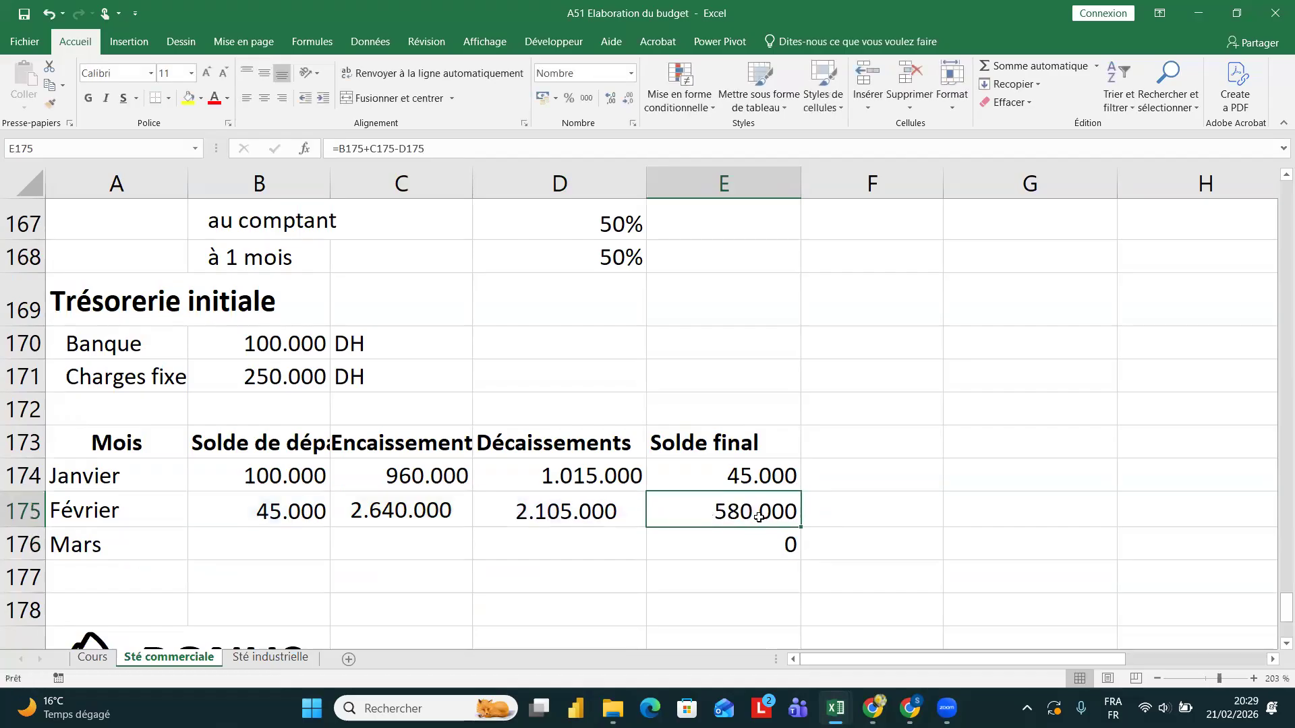
# - Link March's Solde de départ in B176 to February's Solde final with =E175
pyautogui.click(274, 541)
pyautogui.write('=')
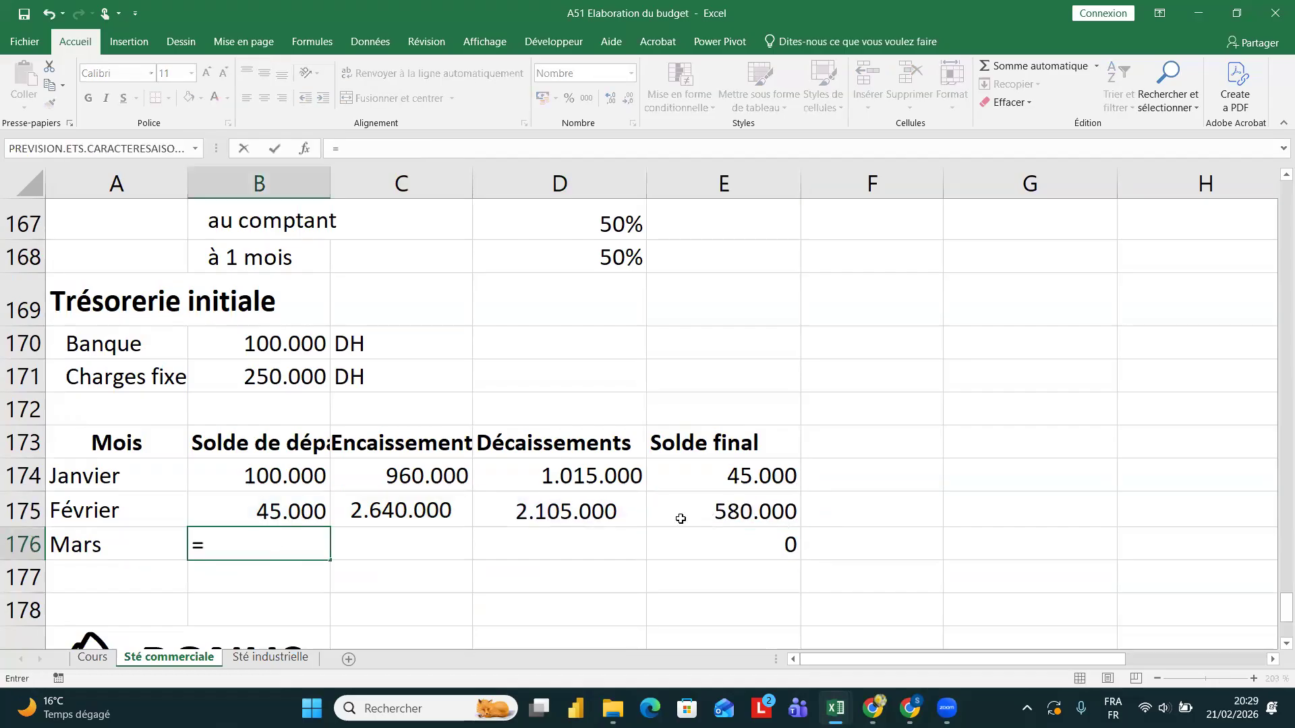
pyautogui.click(722, 514)
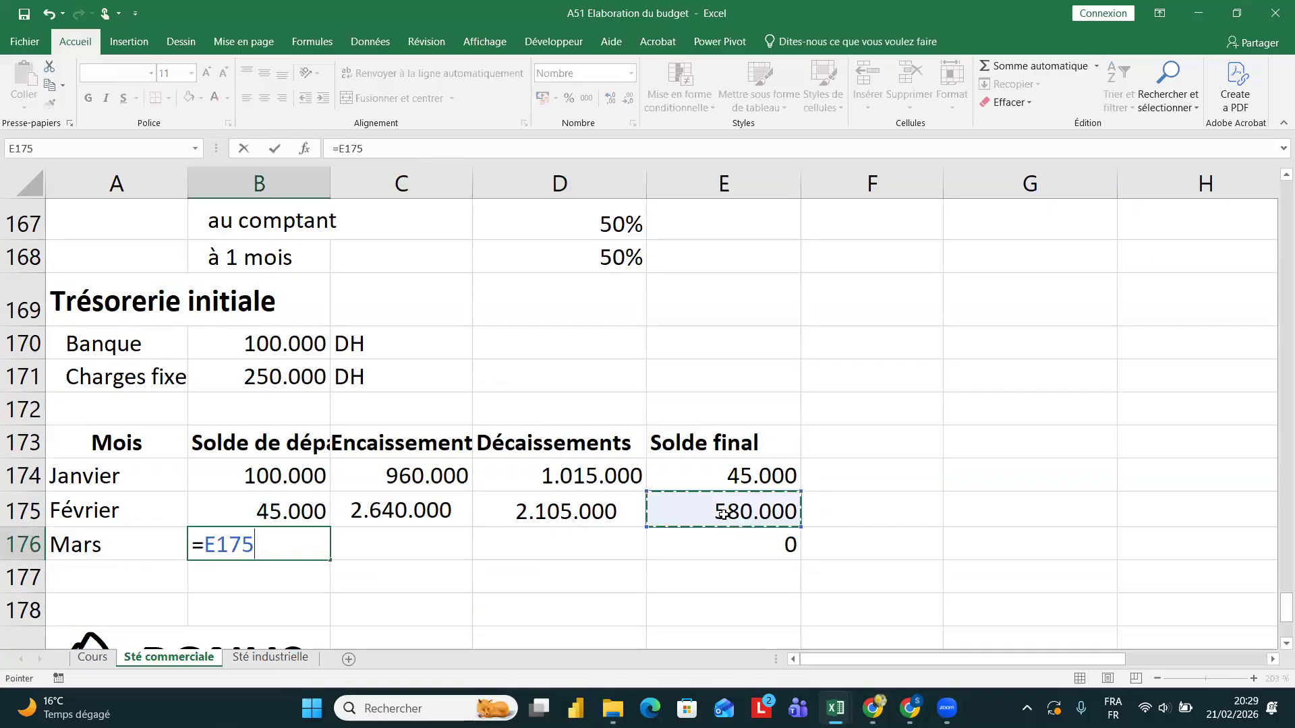
pyautogui.press('Return')
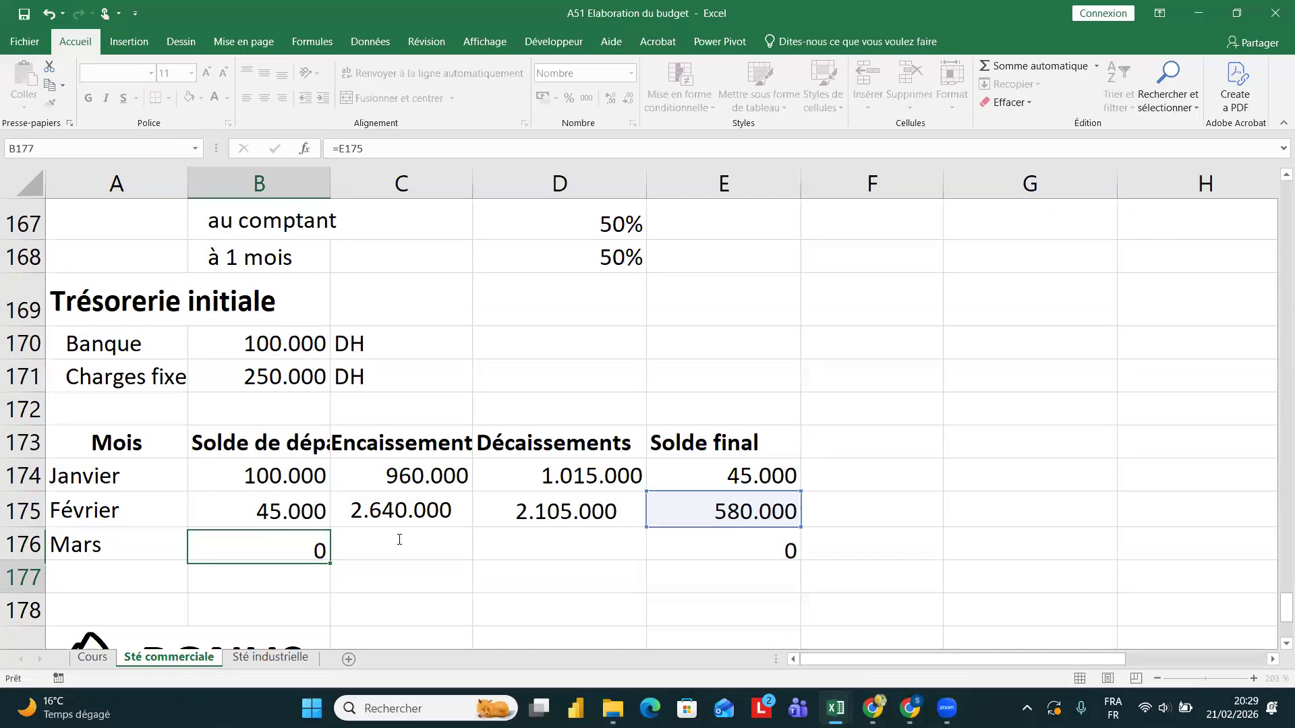
pyautogui.click(399, 539)
pyautogui.write('=')
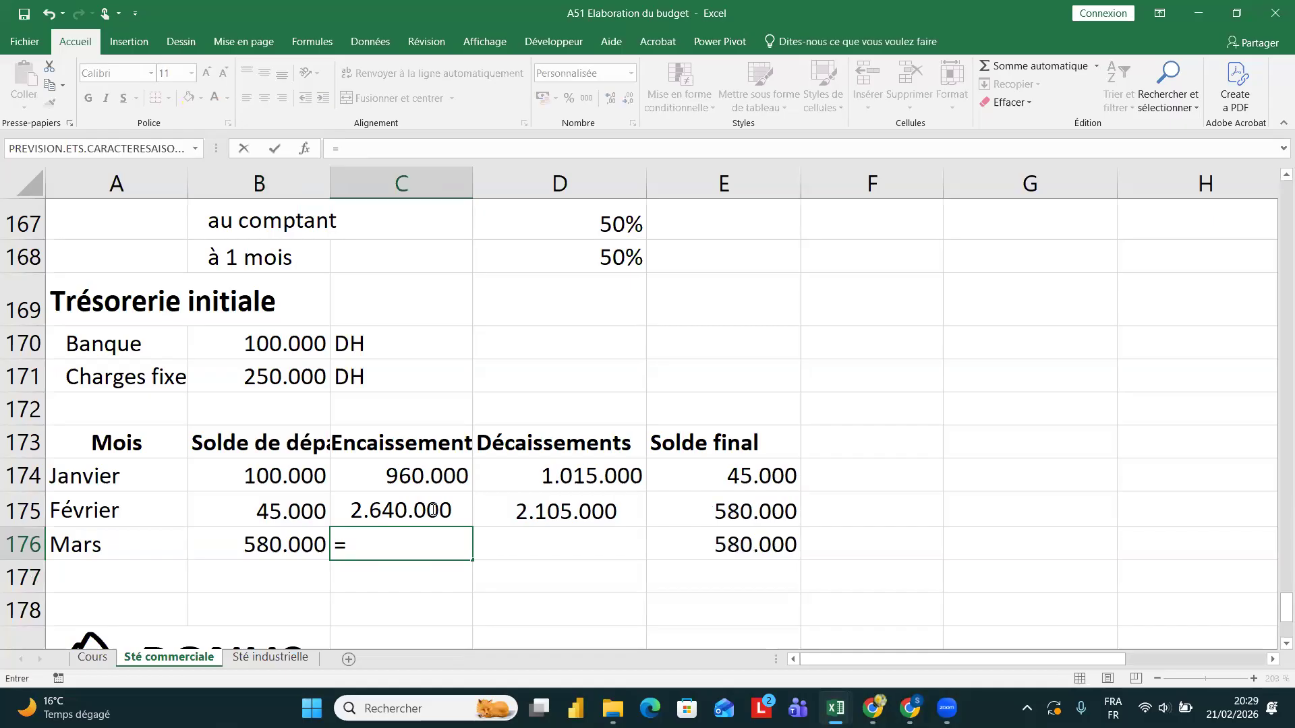
pyautogui.press('Return')
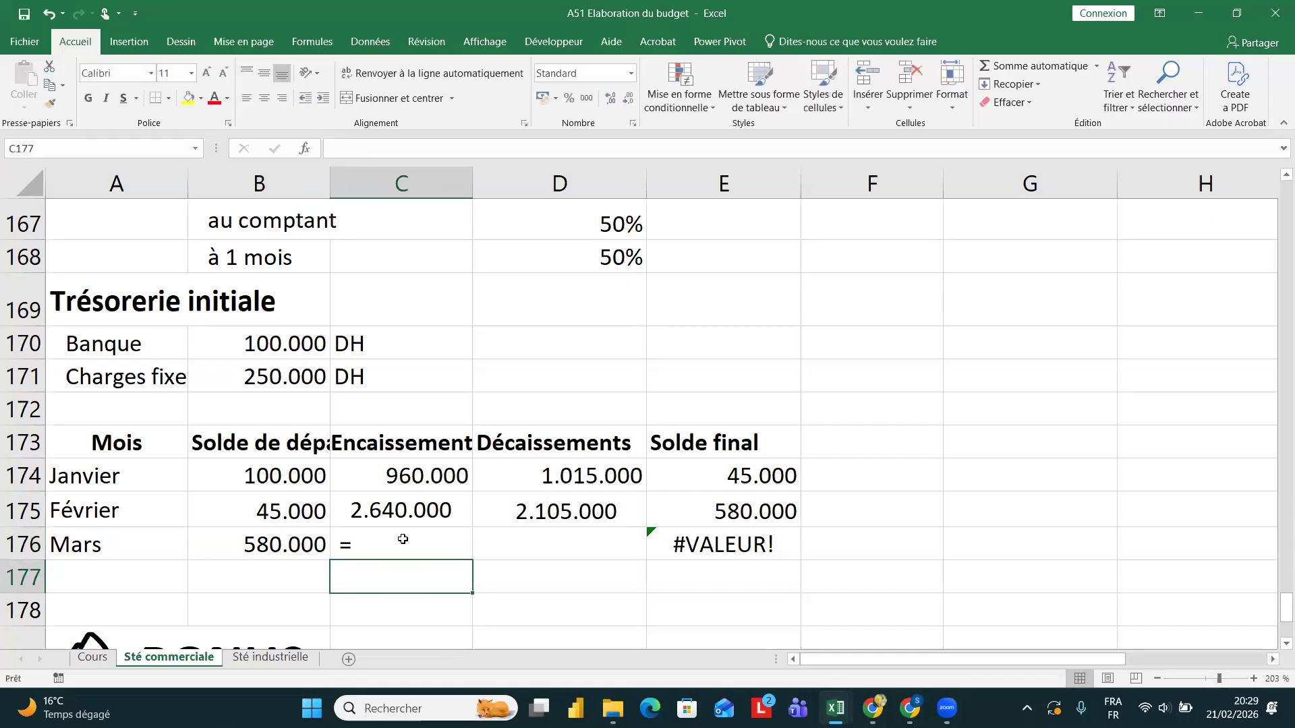
# - Start March's Encaissements formula in C176 with the clients' cash share times March's CA TTC, =D164*E122
pyautogui.click(402, 539)
pyautogui.write('=')
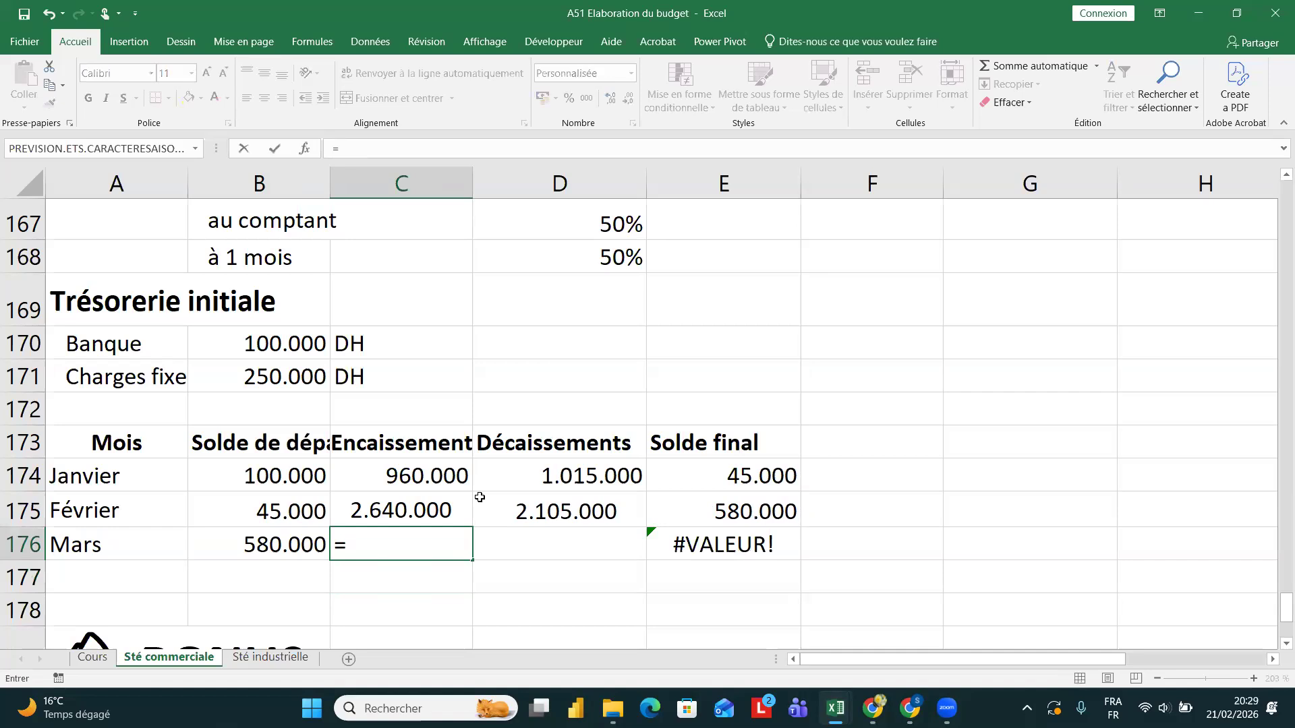
pyautogui.scroll(2, 480, 497)
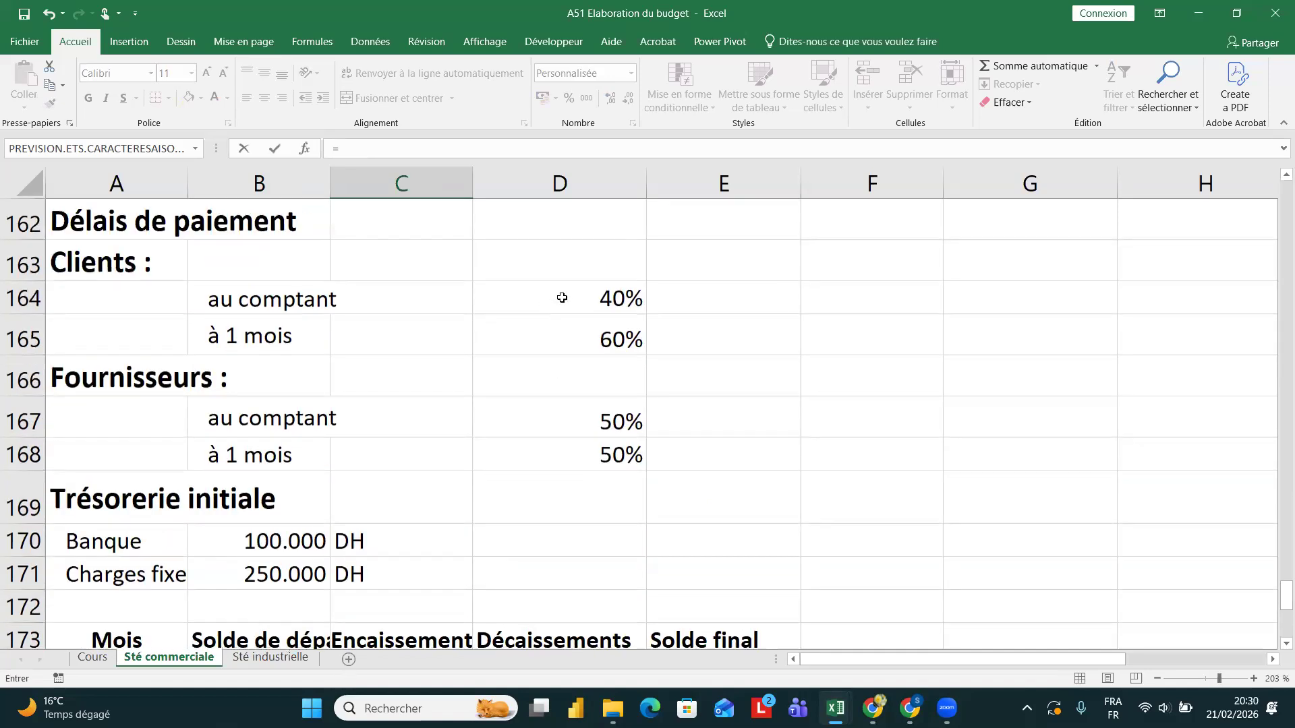
pyautogui.click(562, 298)
pyautogui.write('*')
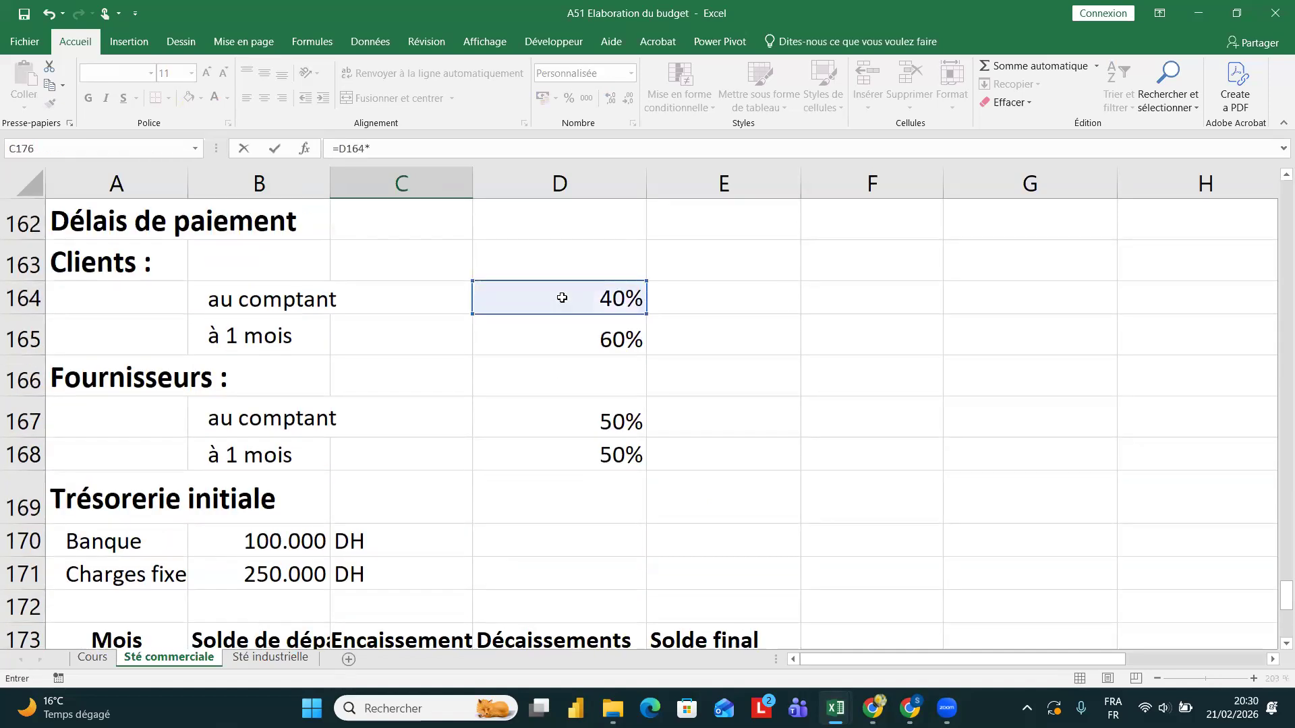
pyautogui.scroll(9, 607, 351)
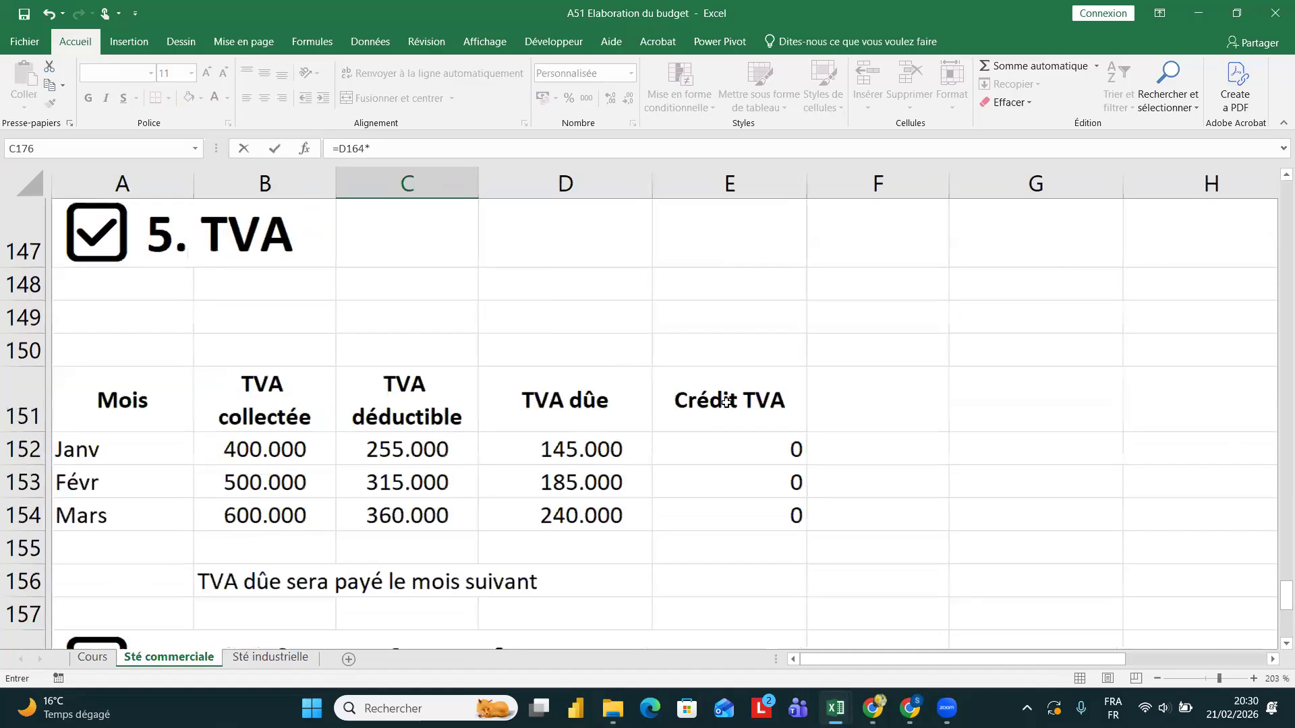
pyautogui.scroll(7, 726, 402)
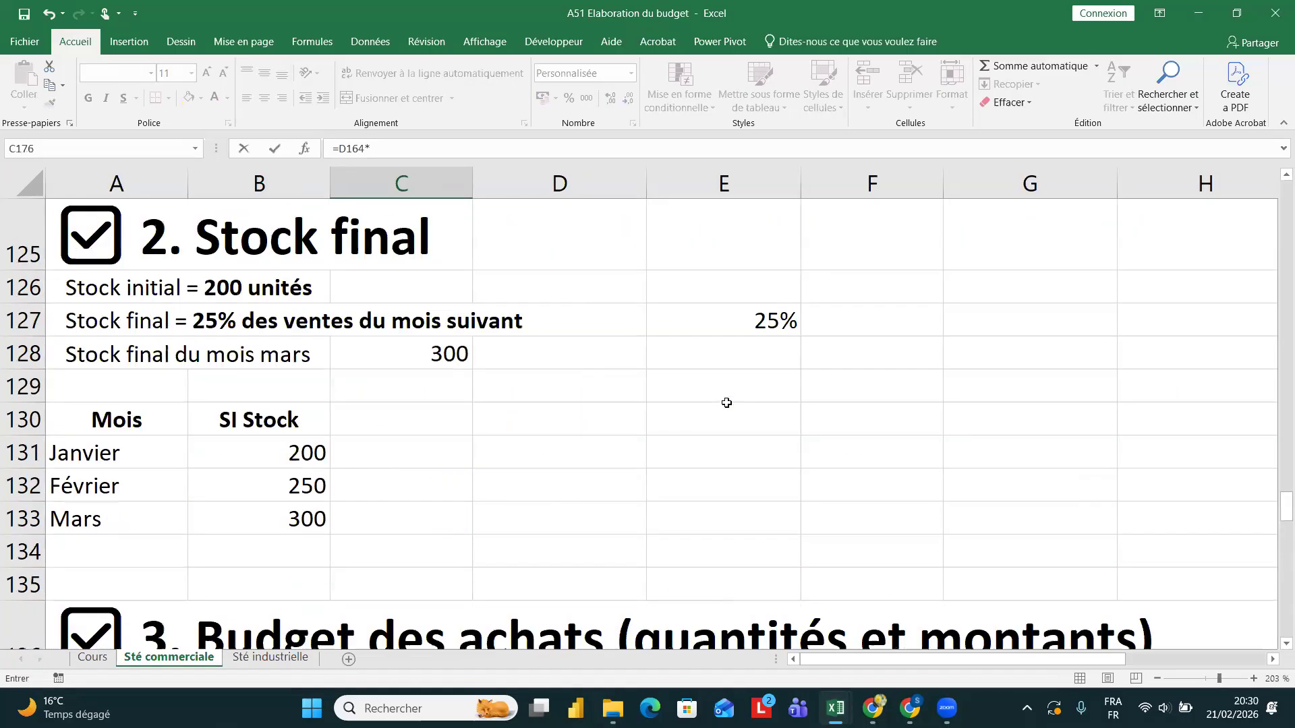
pyautogui.click(673, 422)
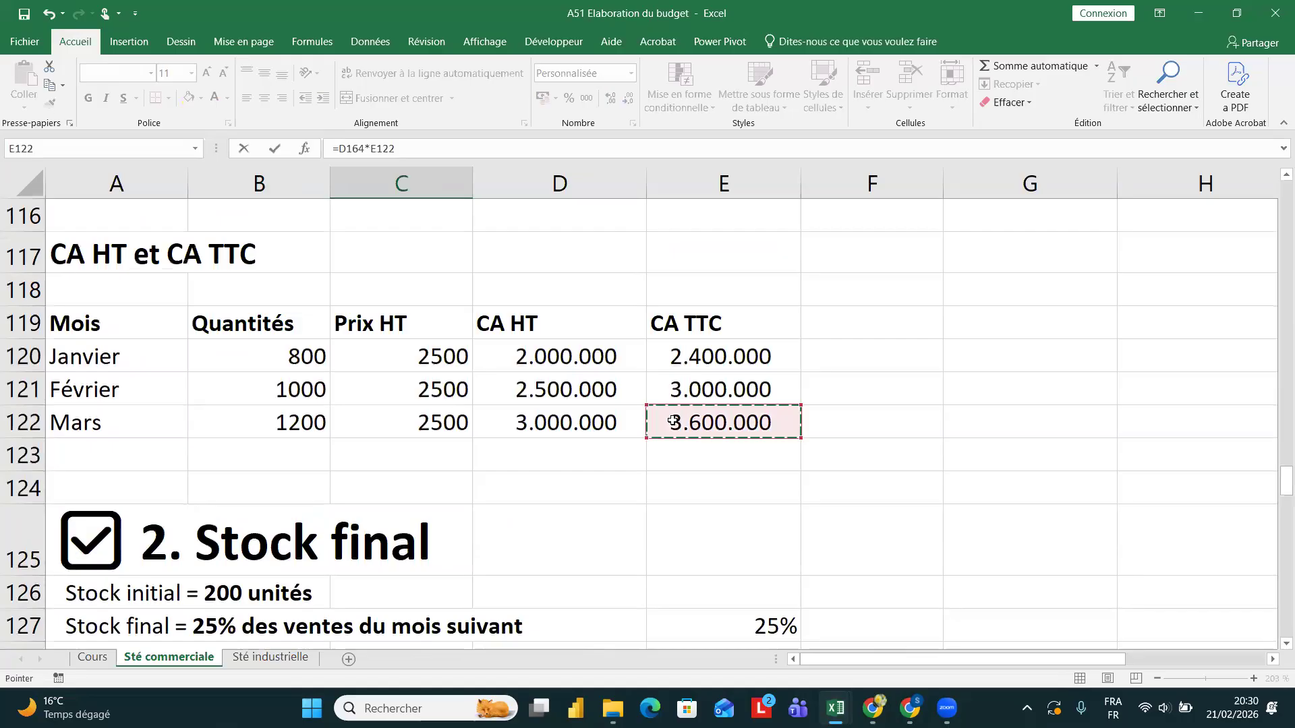
# - Complete March's Encaissements by adding the clients' one-month share of February's CA TTC, making the formula =D164*E122+D165*E121
pyautogui.write('+')
pyautogui.scroll(-15, 686, 515)
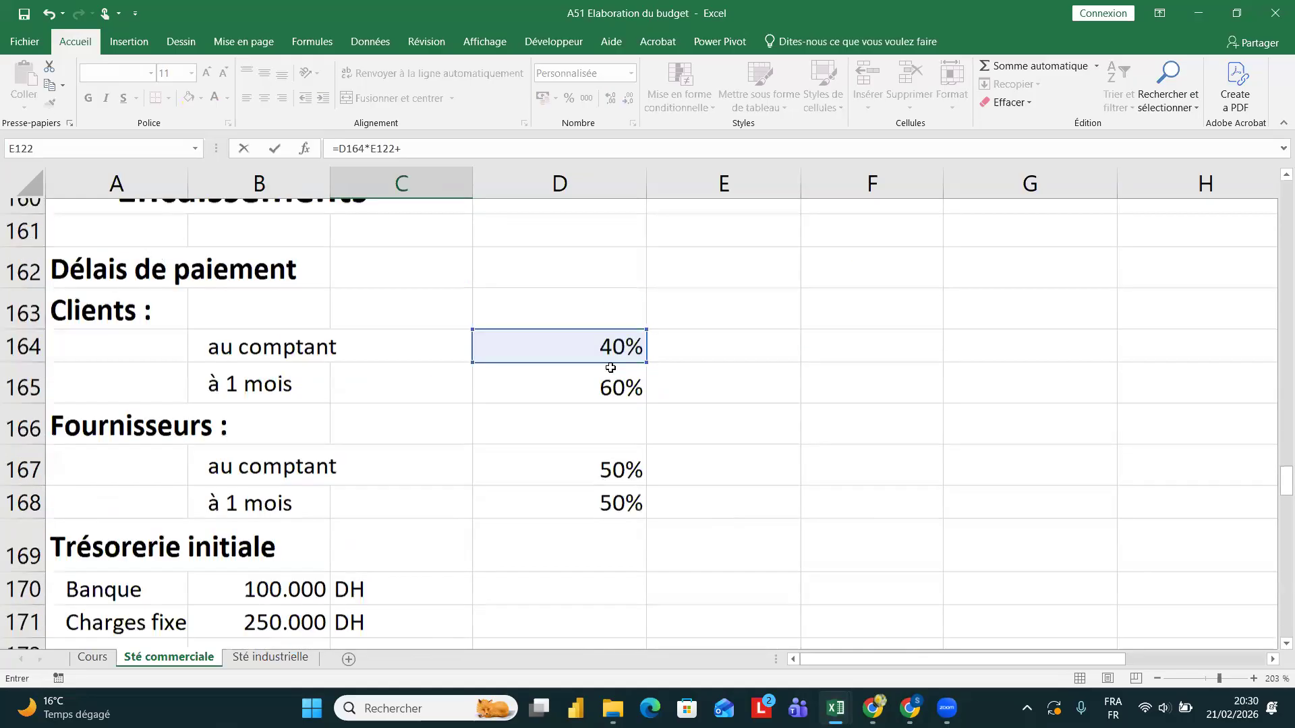
pyautogui.click(598, 346)
pyautogui.write('*')
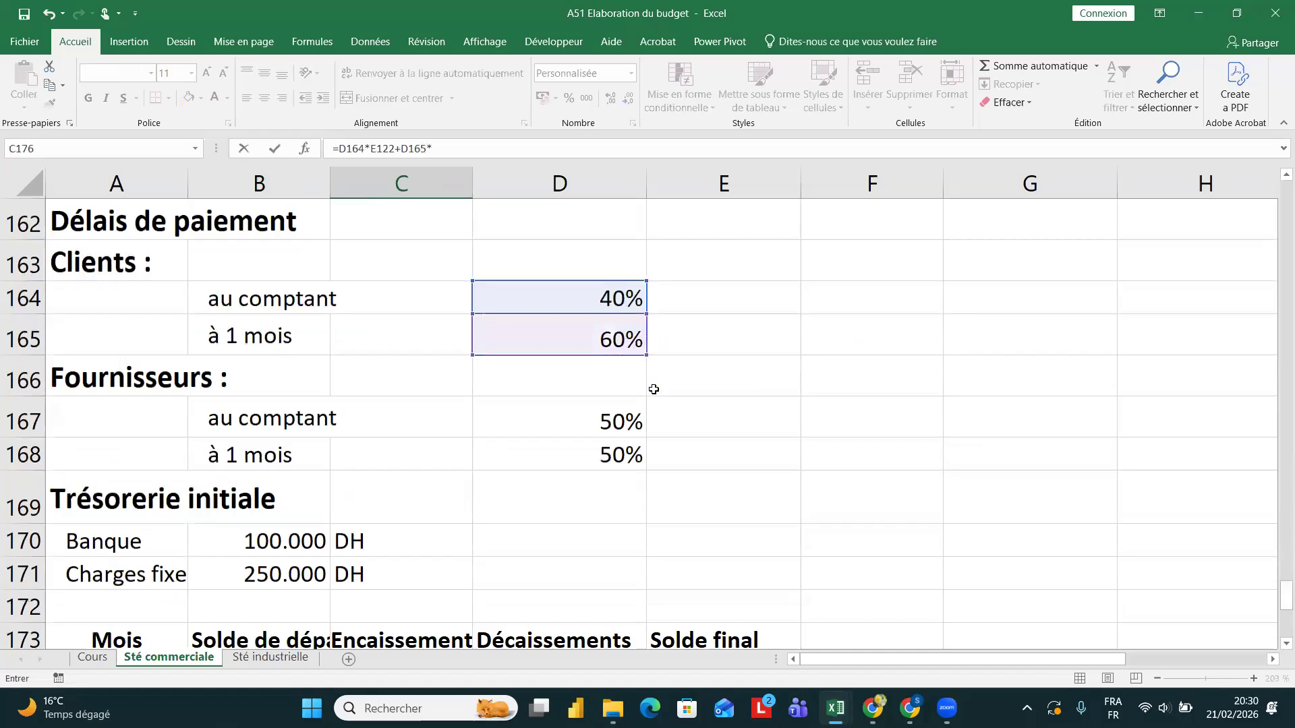
pyautogui.scroll(8, 653, 389)
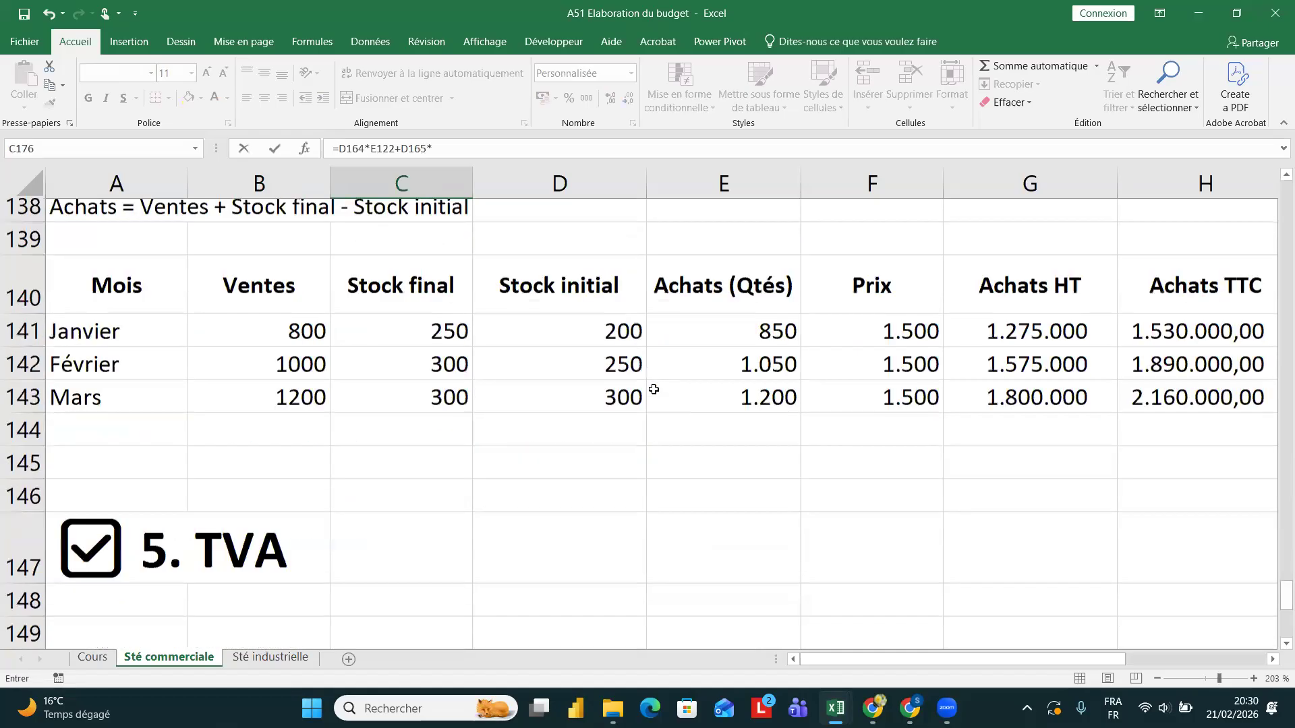
pyautogui.scroll(4, 654, 390)
pyautogui.scroll(3, 654, 389)
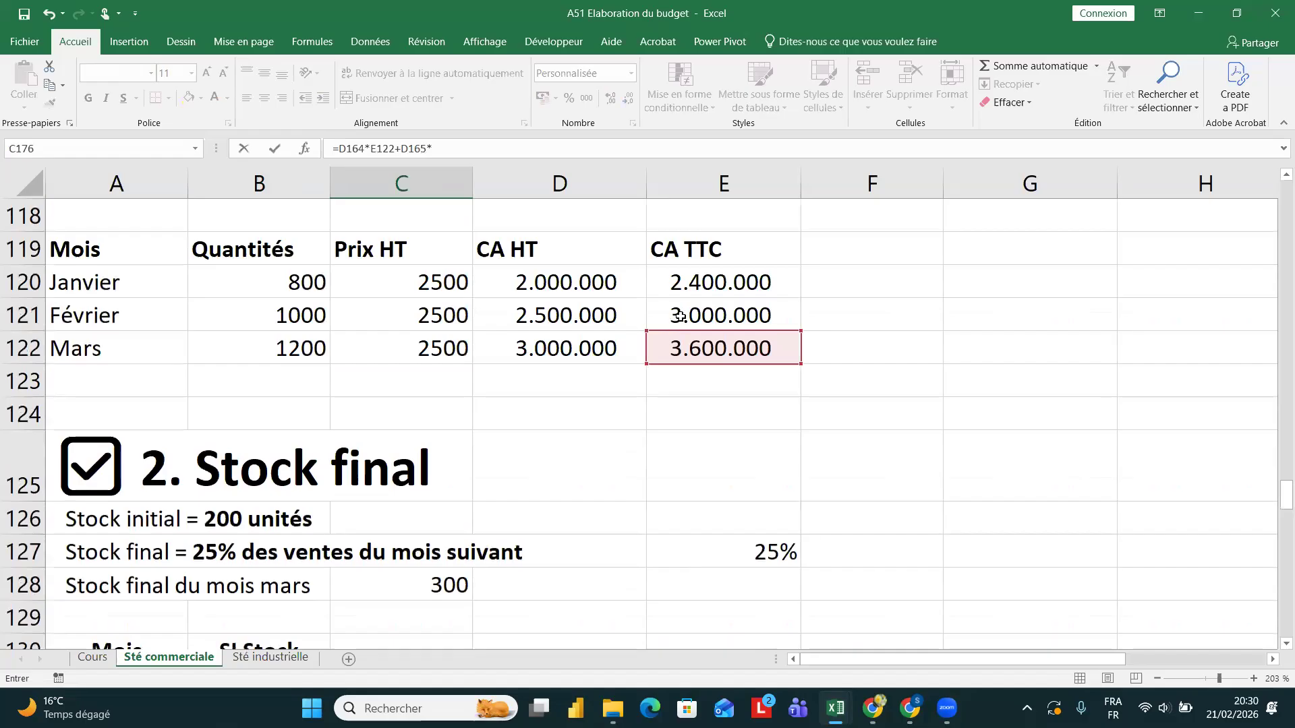
pyautogui.click(680, 317)
pyautogui.press('Return')
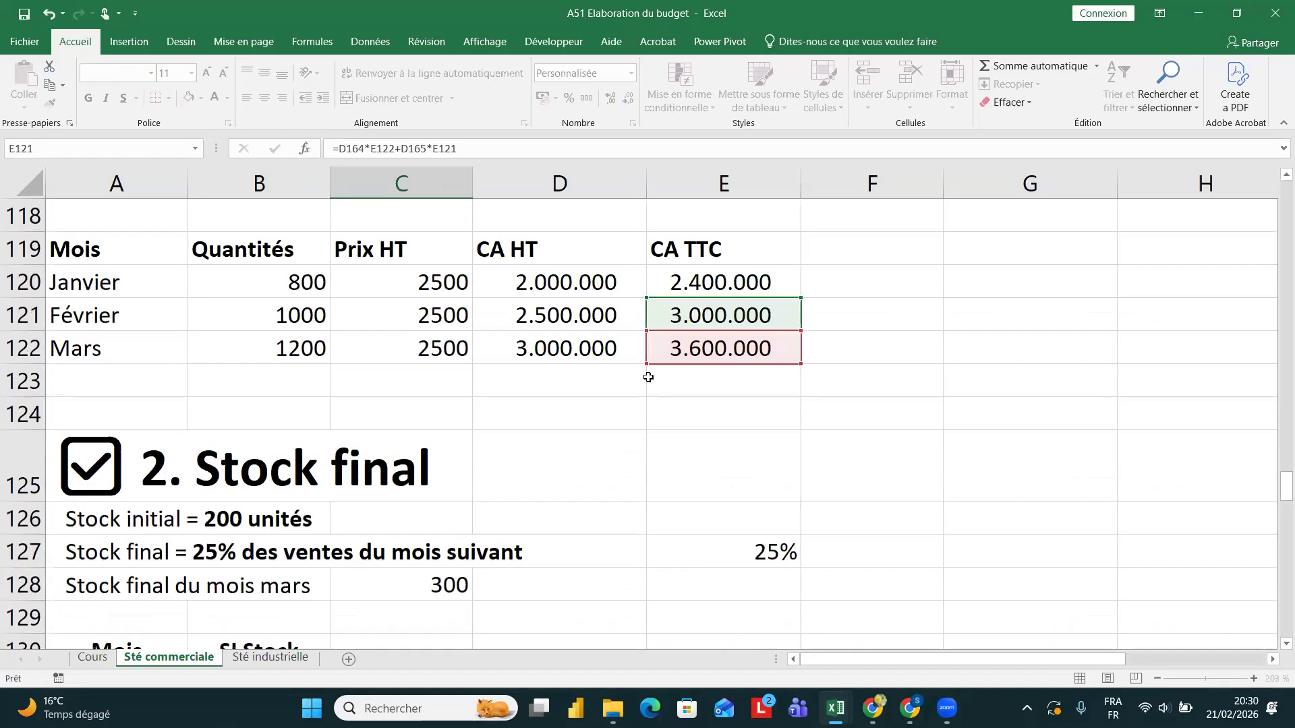
# - Start March's Décaissements formula in D176 with the suppliers' cash share times March's Achats TTC, =D167*H143
pyautogui.scroll(-2, 560, 418)
pyautogui.click(560, 417)
pyautogui.write('=')
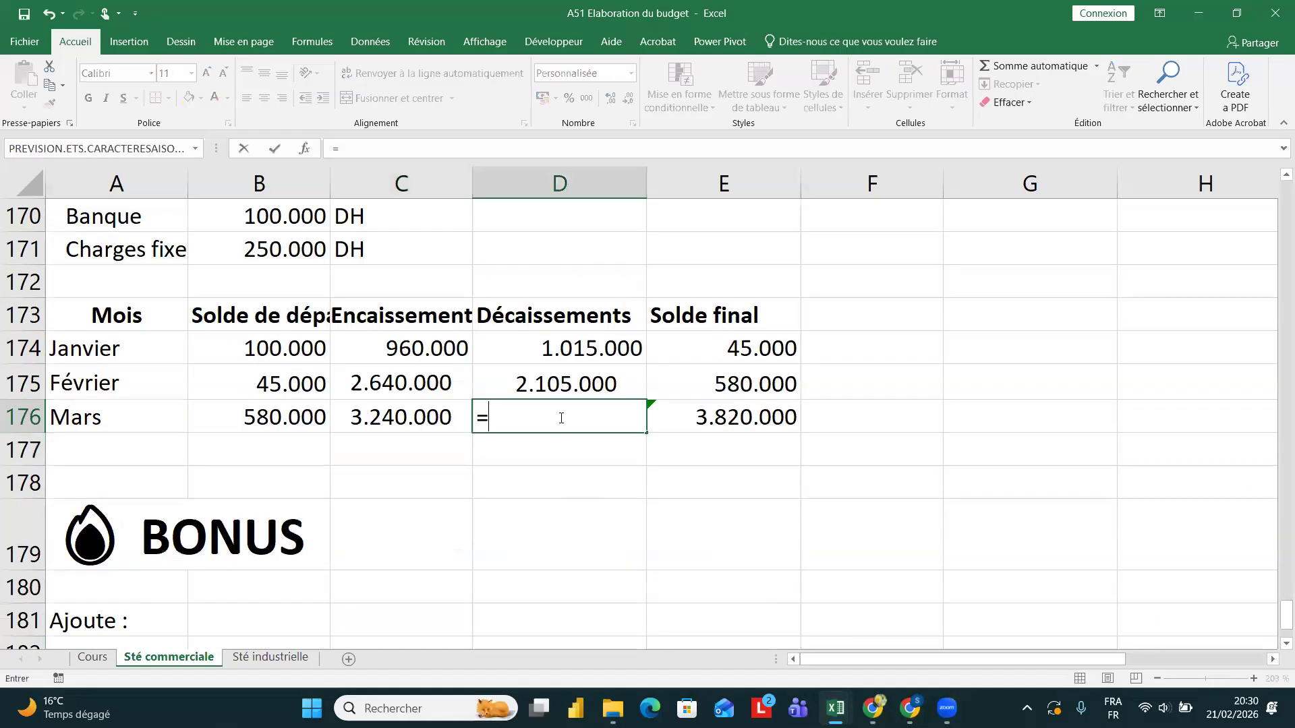
pyautogui.scroll(2, 587, 335)
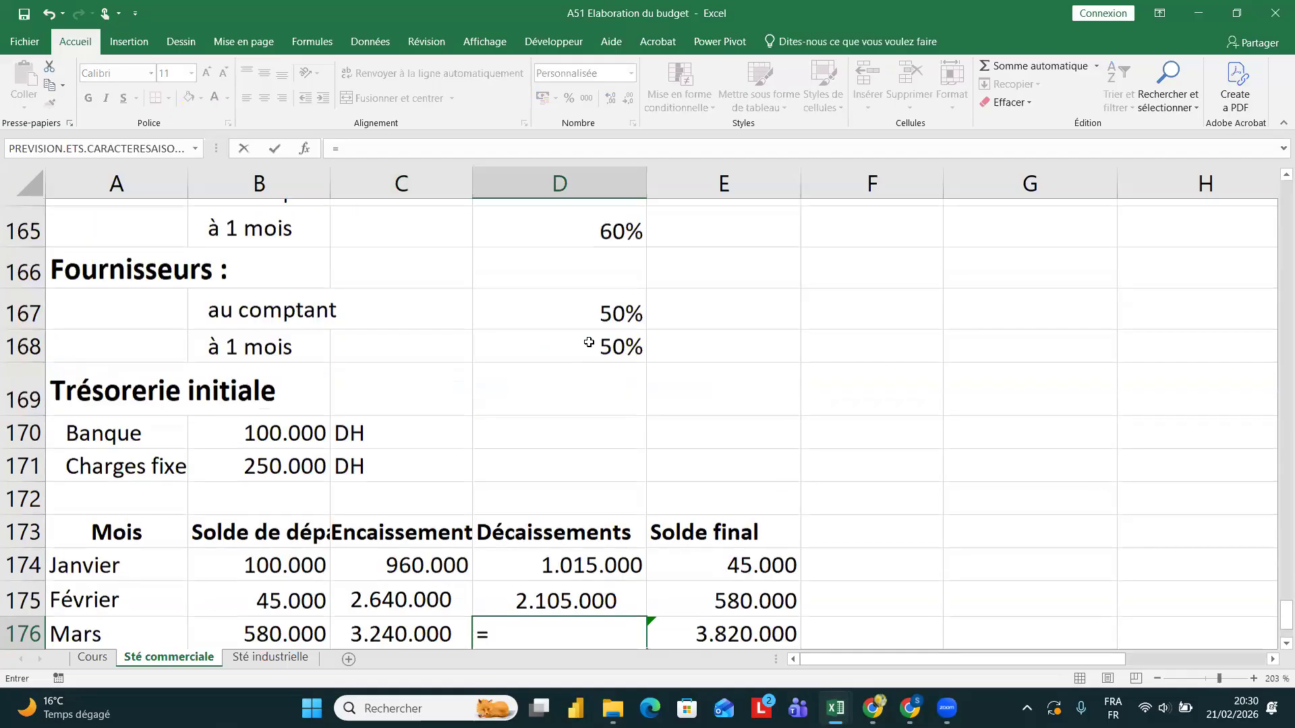
pyautogui.click(589, 342)
pyautogui.write('*')
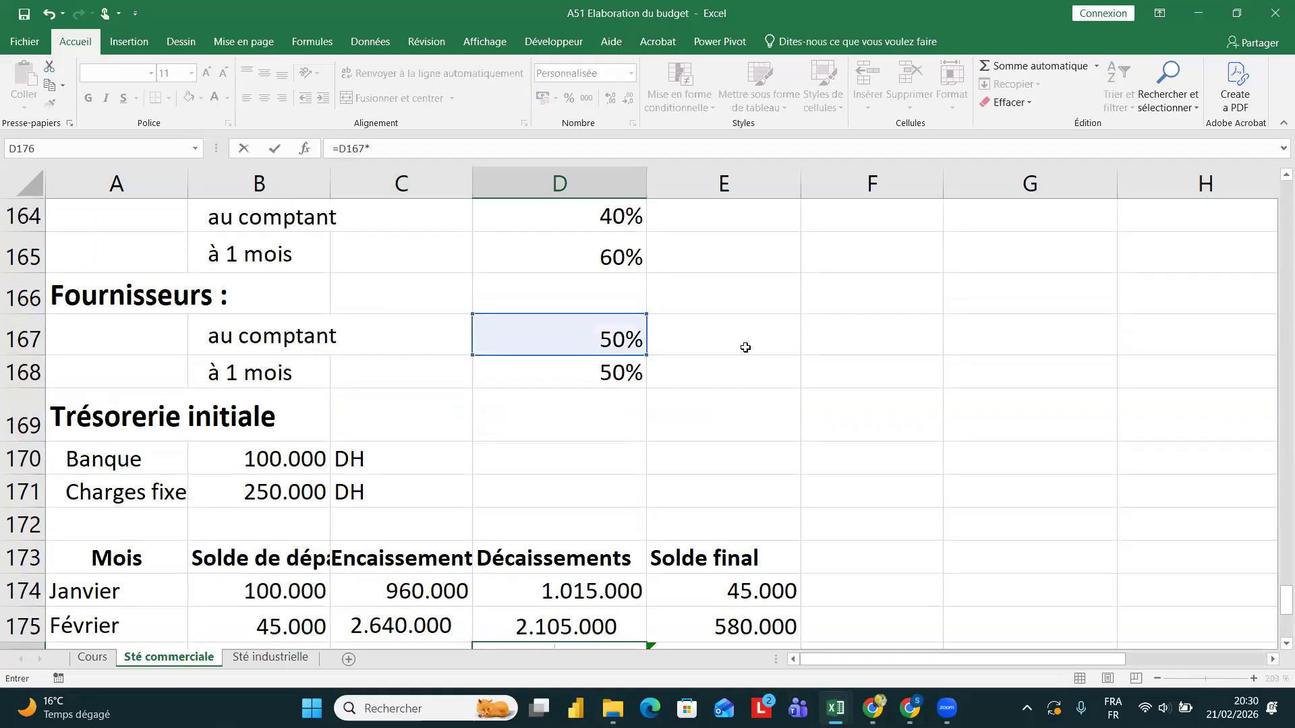
pyautogui.scroll(5, 761, 346)
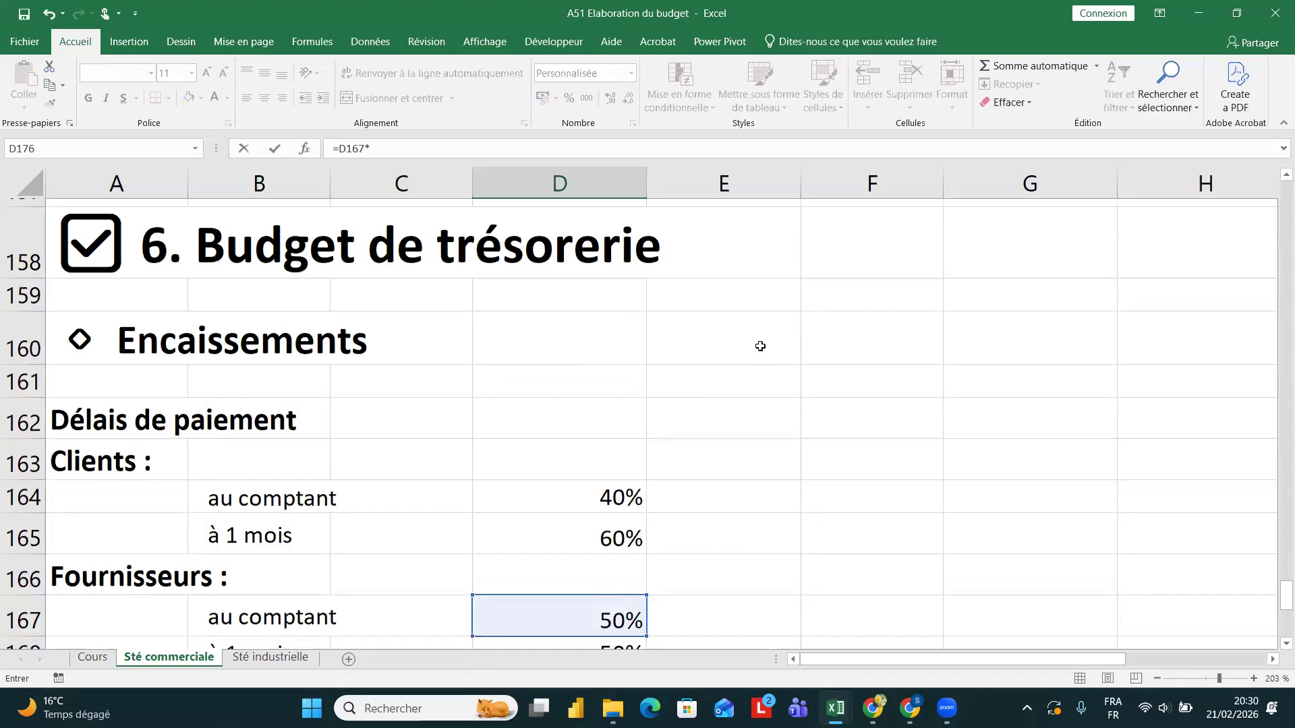
pyautogui.scroll(3, 760, 346)
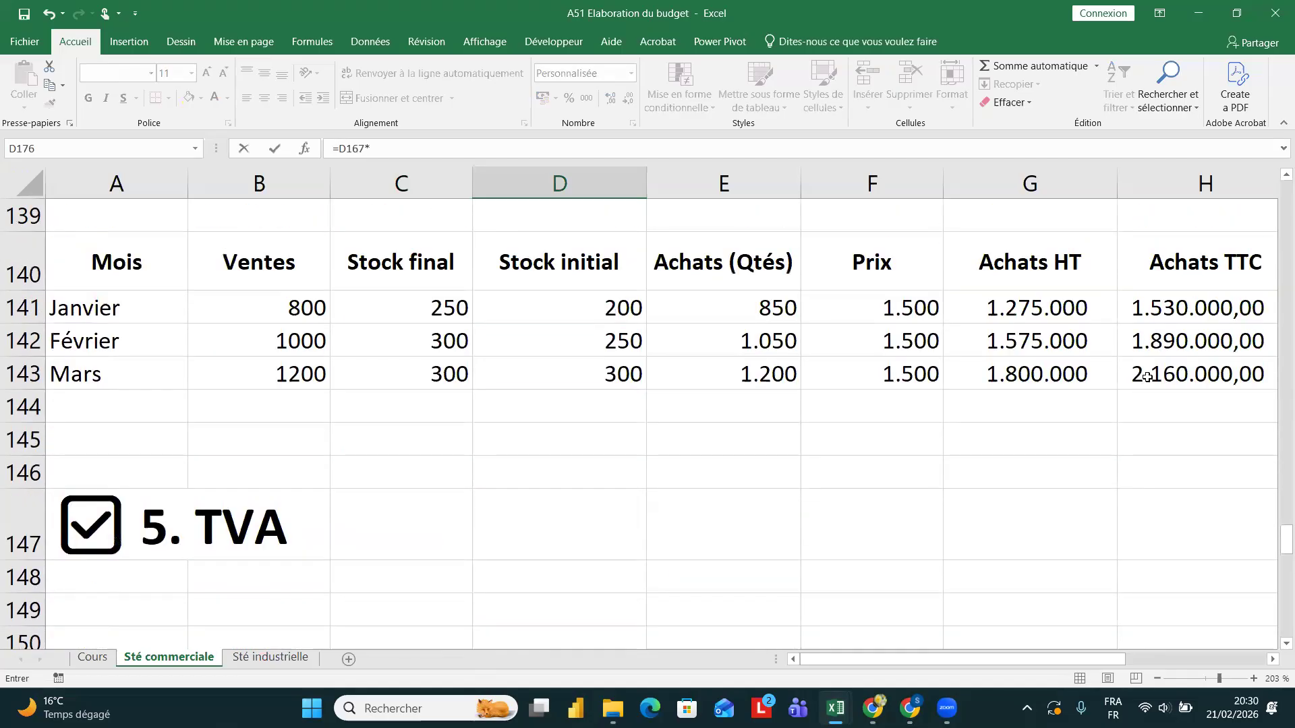
pyautogui.click(1146, 377)
# - Add the suppliers' one-month share of February's Achats TTC to March's Décaissements, making the formula =D167*H143+D168*H142
pyautogui.write('+')
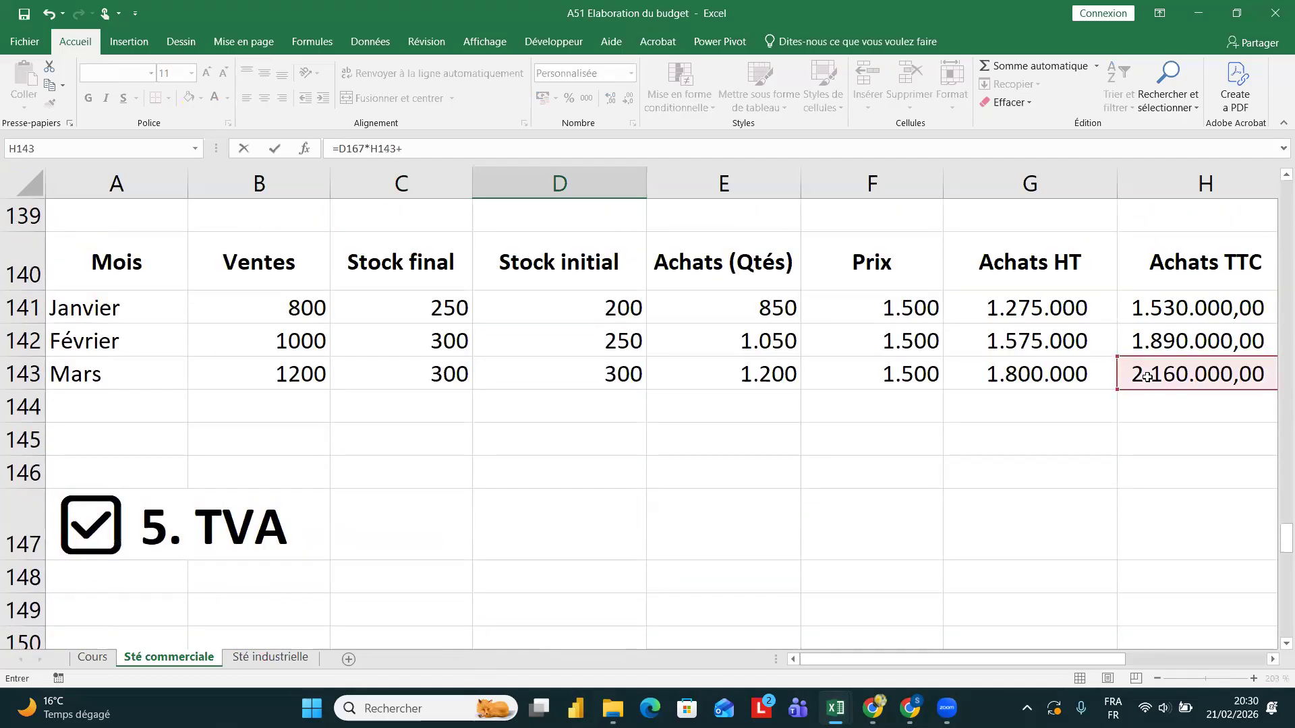
pyautogui.scroll(-7, 699, 497)
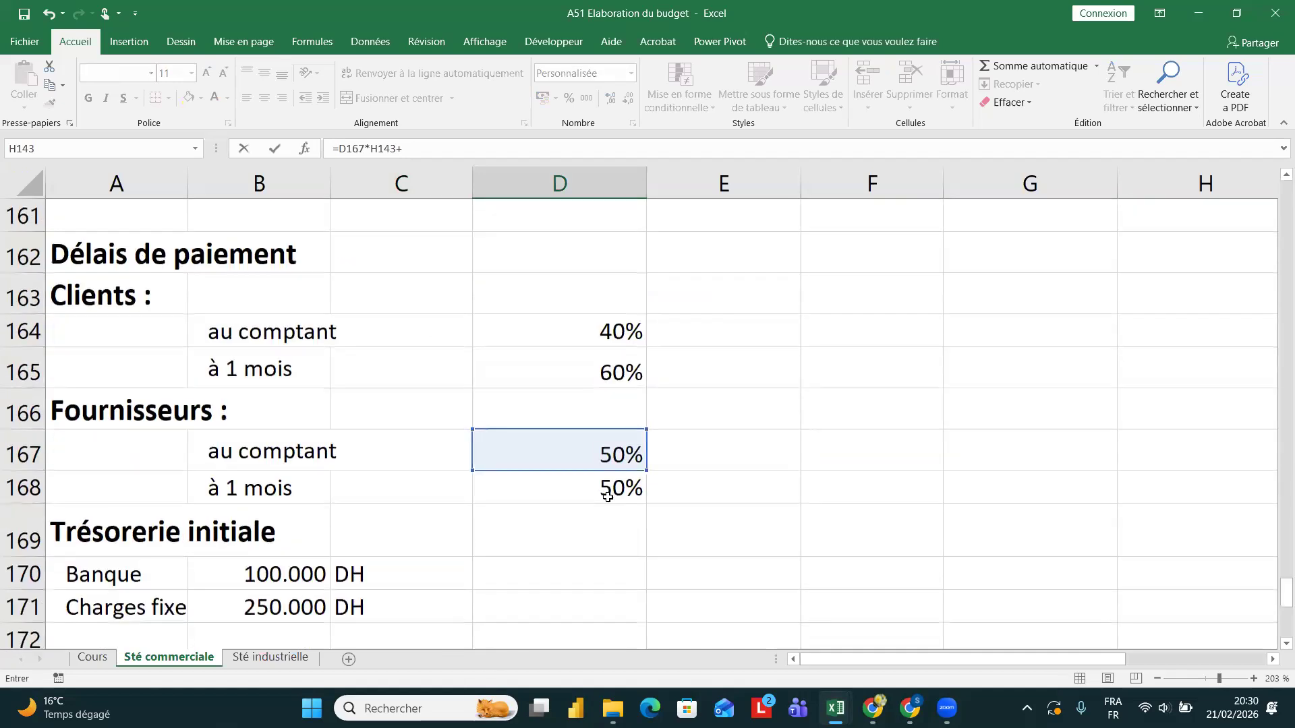
pyautogui.click(608, 497)
pyautogui.write('*')
pyautogui.scroll(8, 630, 495)
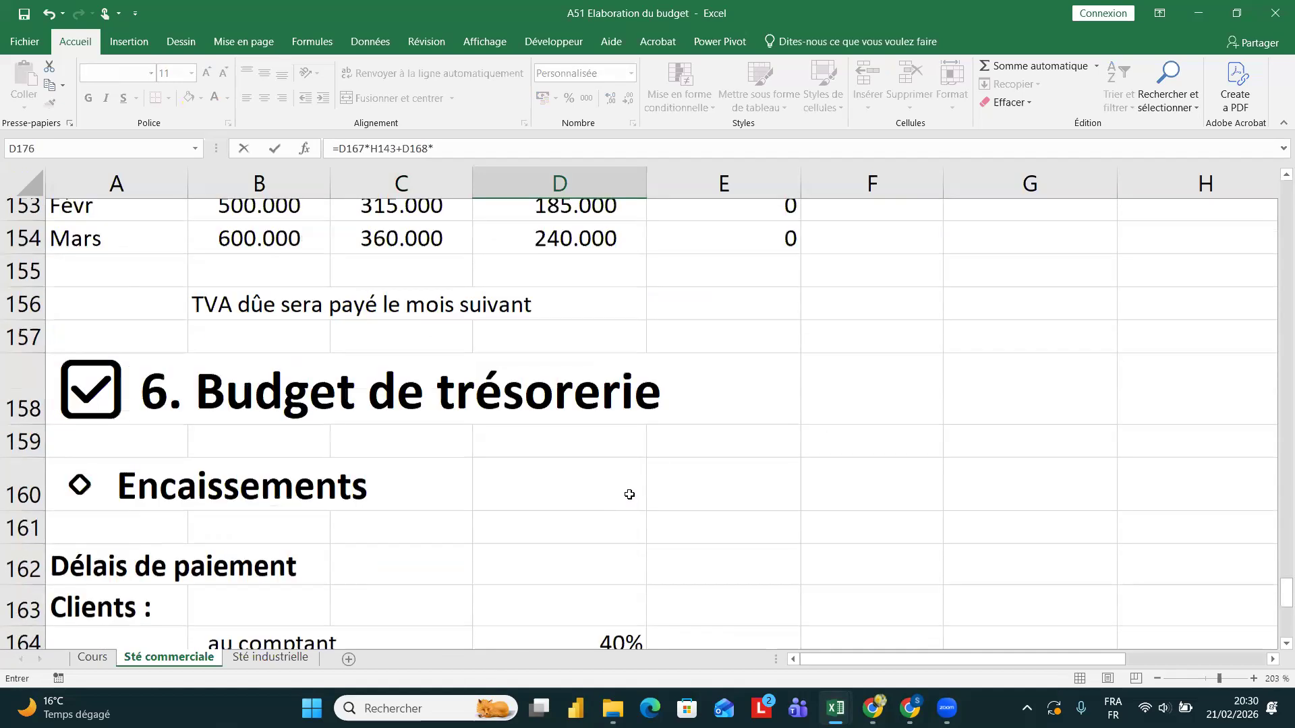
pyautogui.click(1135, 372)
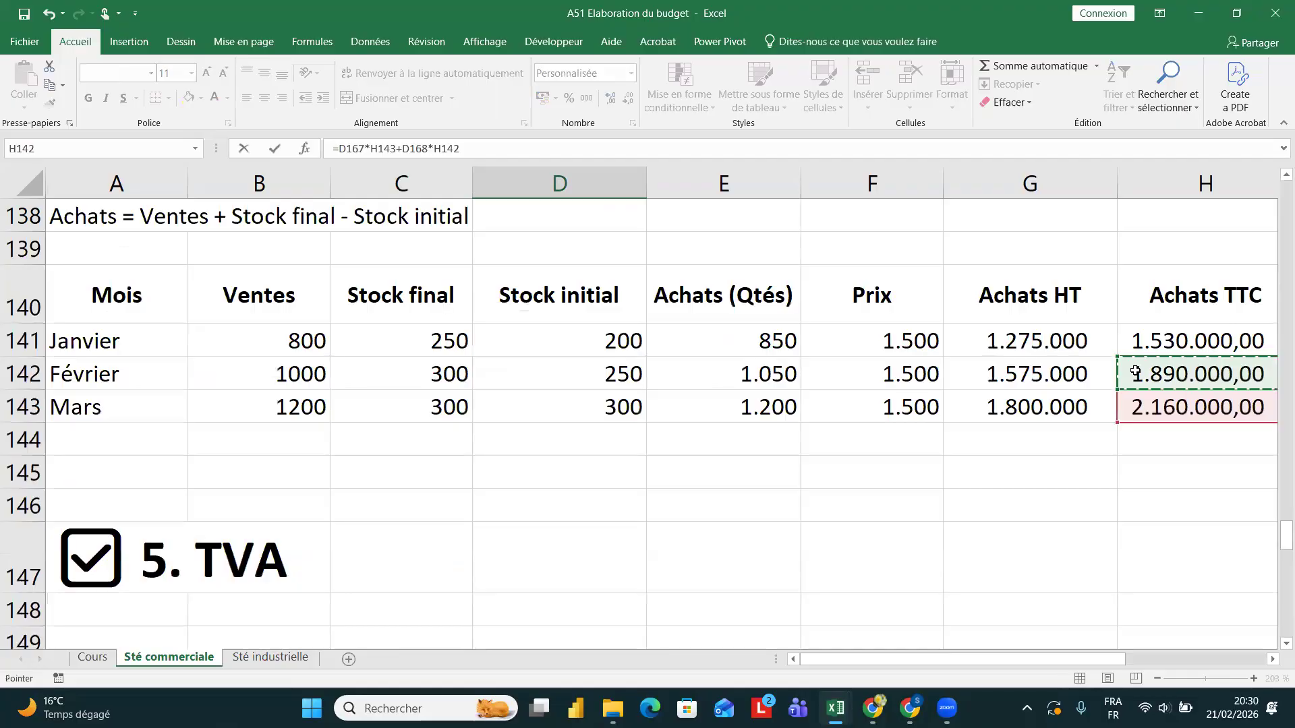
pyautogui.press('Return')
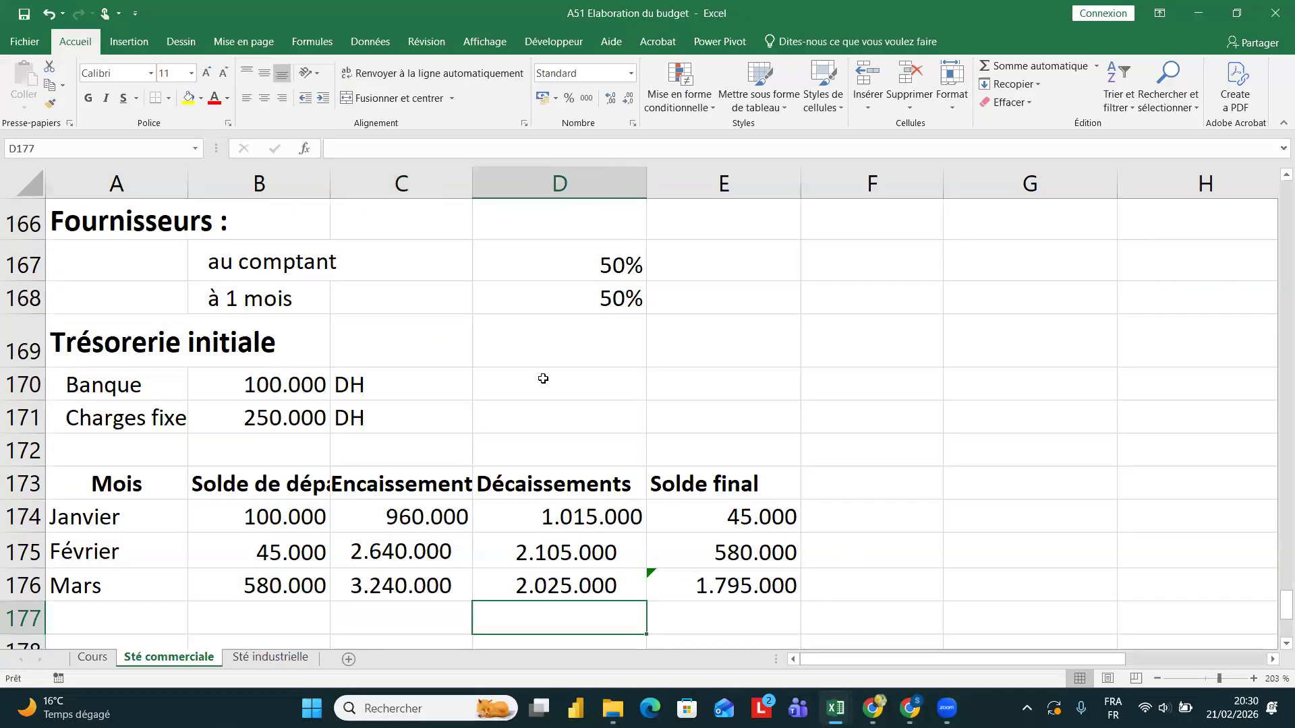
# - Extend March's Décaissements formula in D176 with the fixed charges in B171 and February's TVA dûe in D153
pyautogui.press('Up')
pyautogui.click(495, 149)
pyautogui.write('+')
pyautogui.click(296, 413)
pyautogui.write('+')
pyautogui.scroll(6, 406, 415)
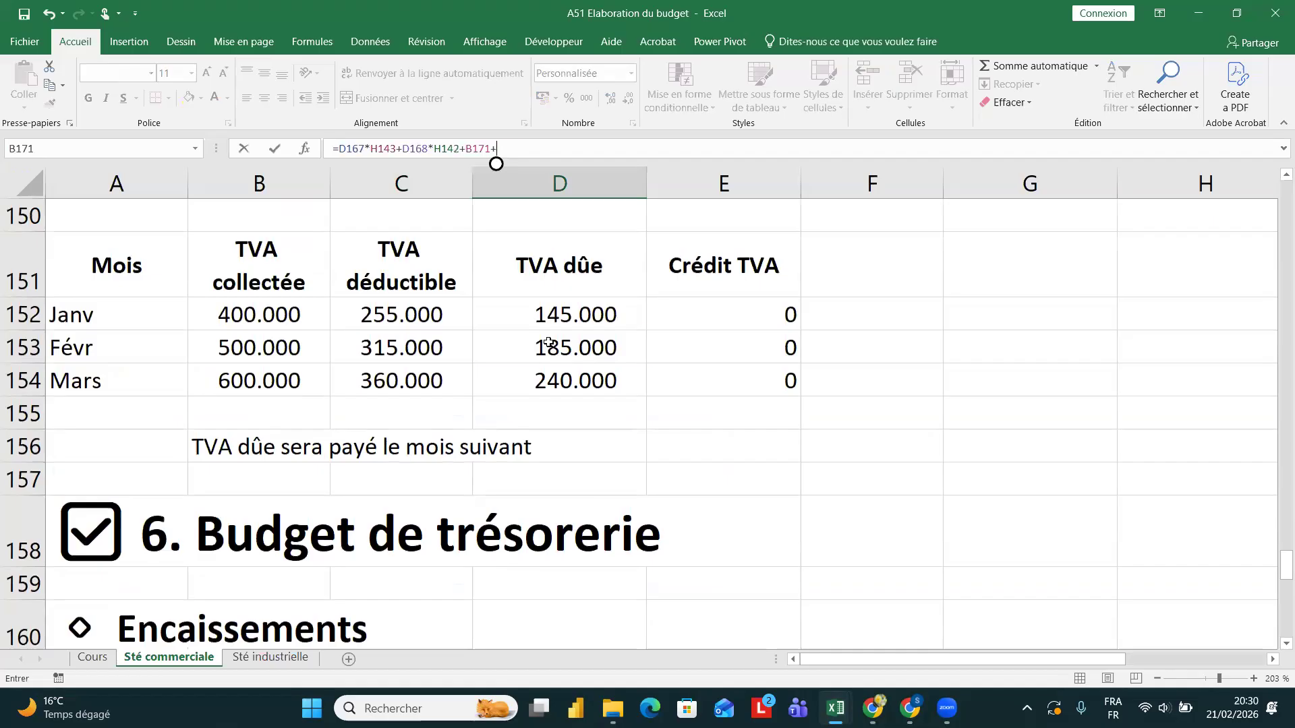
pyautogui.click(549, 342)
pyautogui.press('Return')
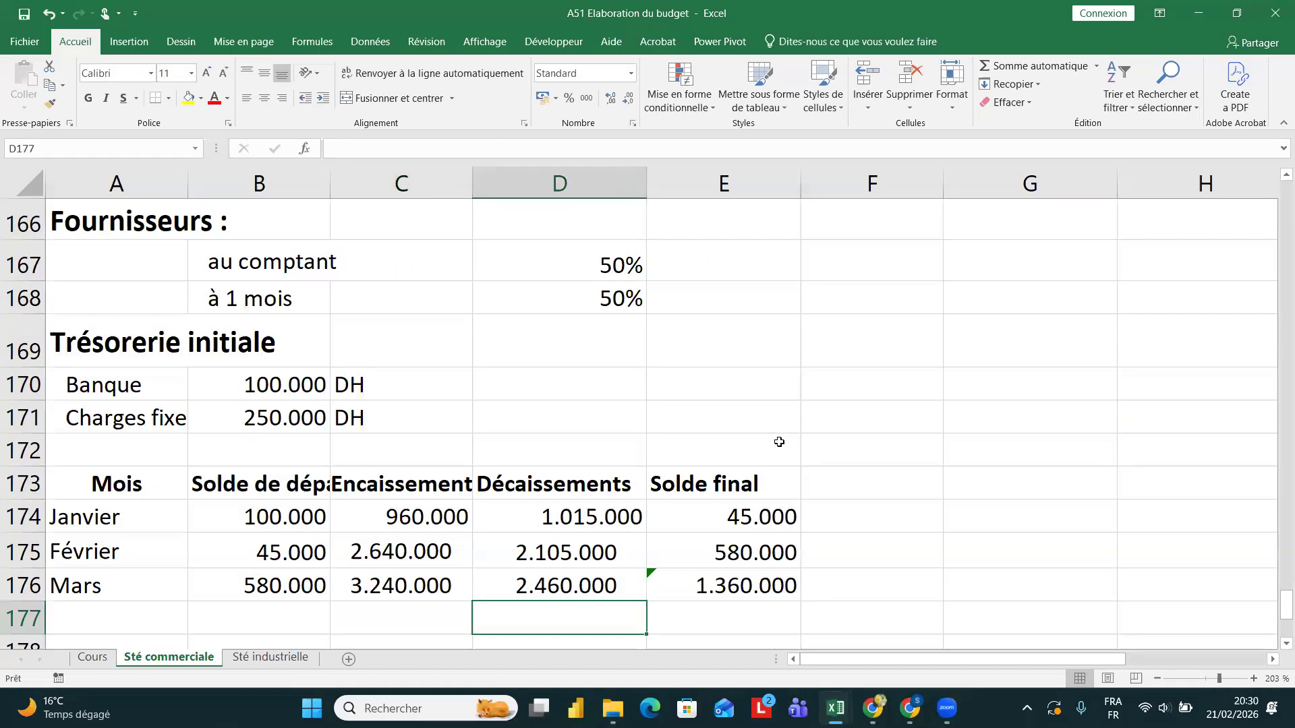
# - Inspect the Solde final formulas for March and February in E176 and E175
pyautogui.scroll(-2, 708, 408)
pyautogui.click(708, 408)
pyautogui.click(796, 391)
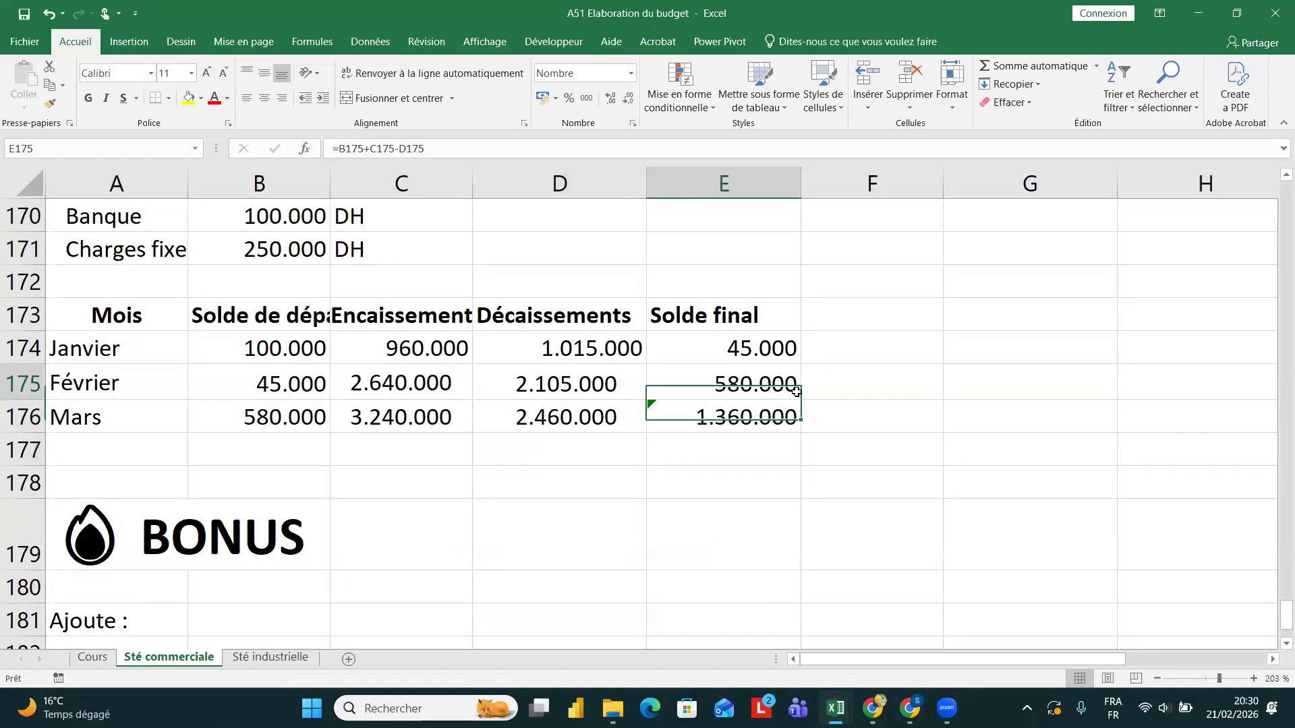
# - Copy February's Solde final formula from E175 down to March in E176 and check it
pyautogui.moveTo(799, 399); pyautogui.dragTo(753, 416)
pyautogui.click(753, 417)
pyautogui.doubleClick(753, 416)
pyautogui.press('Return')
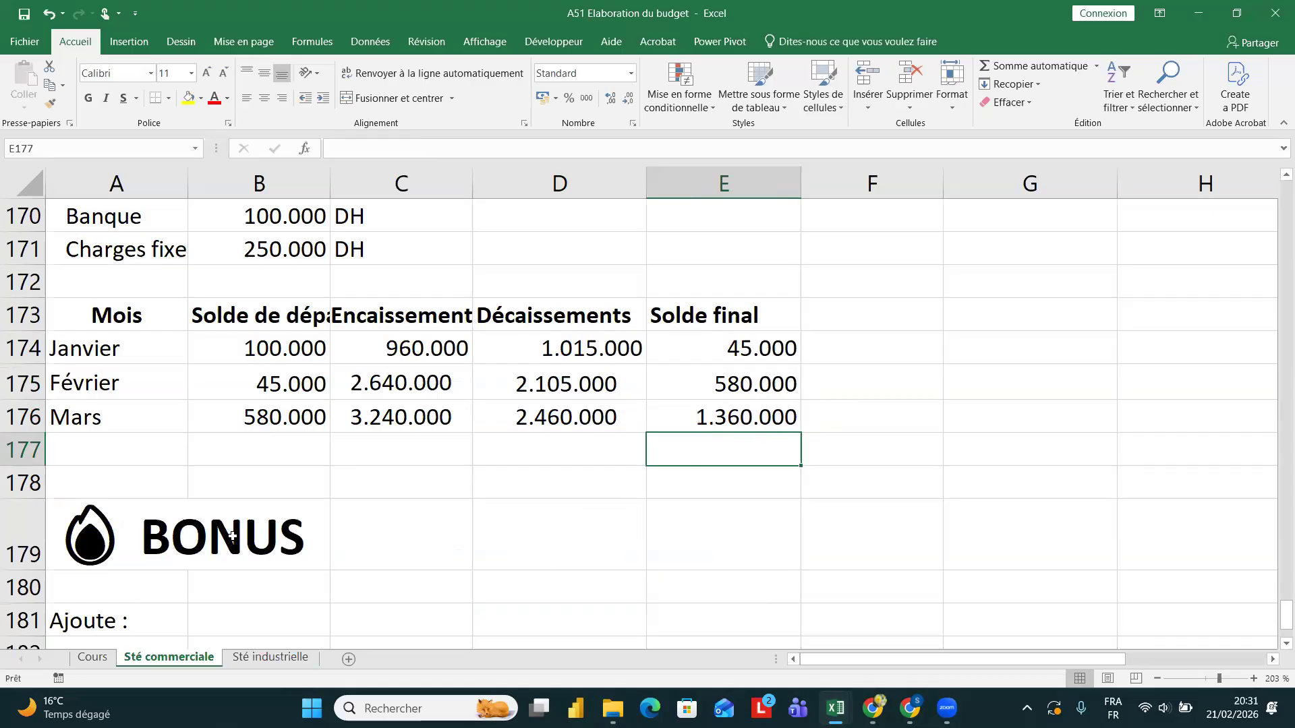
# - Copy the heading "6. BUDGET DES INVESTISSEMENTS" from the Cours sheet into A178 of the Sté commerciale sheet
pyautogui.click(97, 661)
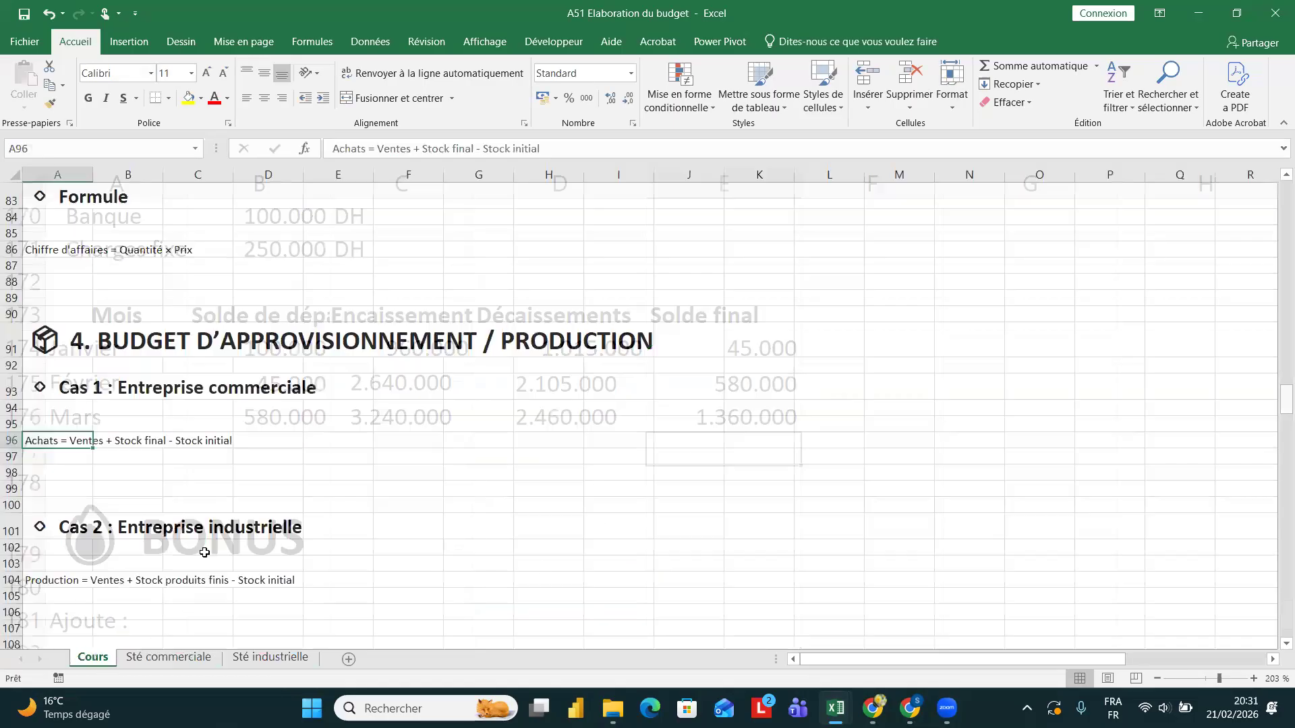
pyautogui.scroll(-7, 204, 549)
pyautogui.scroll(-8, 205, 552)
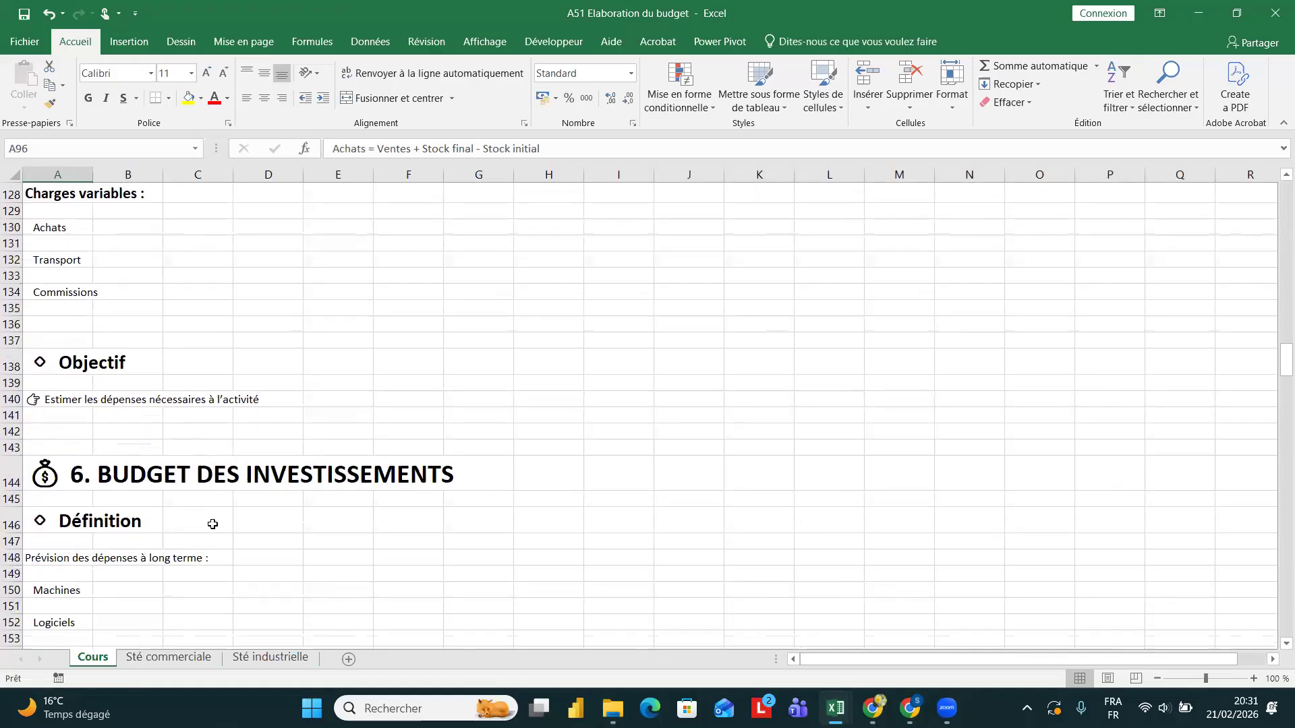
pyautogui.scroll(-3, 212, 524)
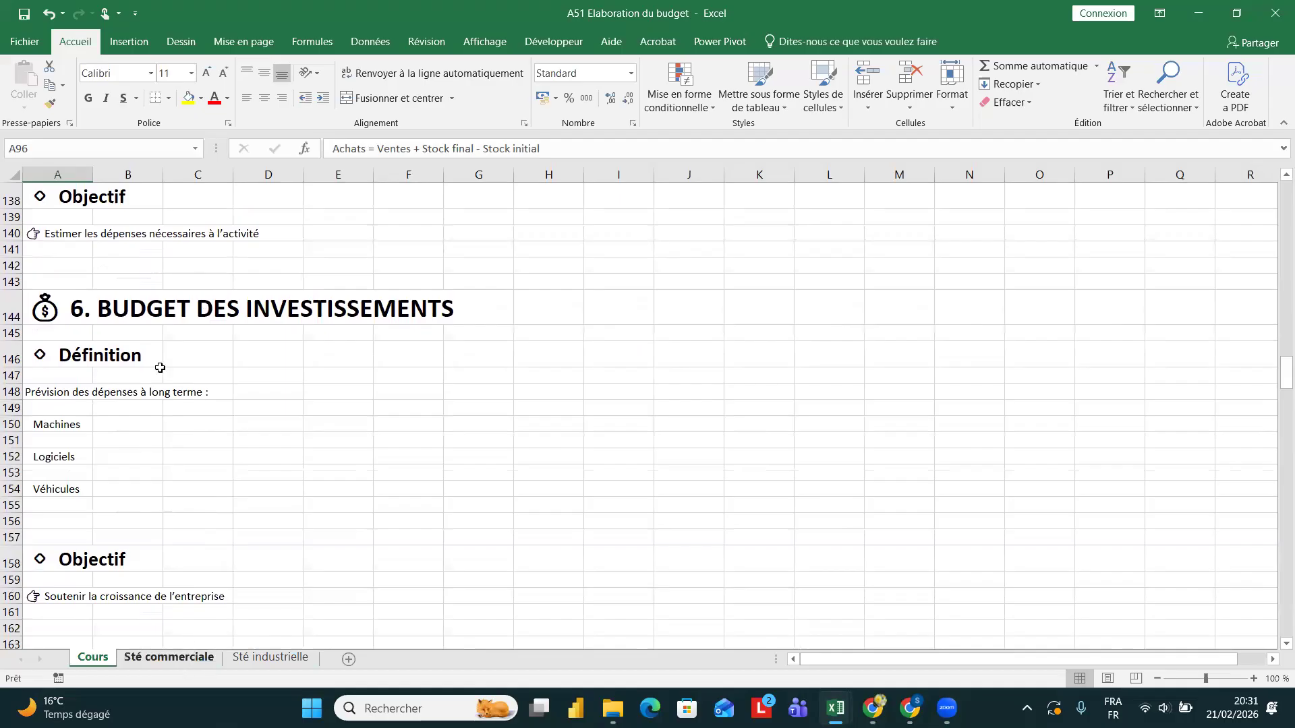
pyautogui.click(68, 305)
pyautogui.hotkey('ctrl', 'c')
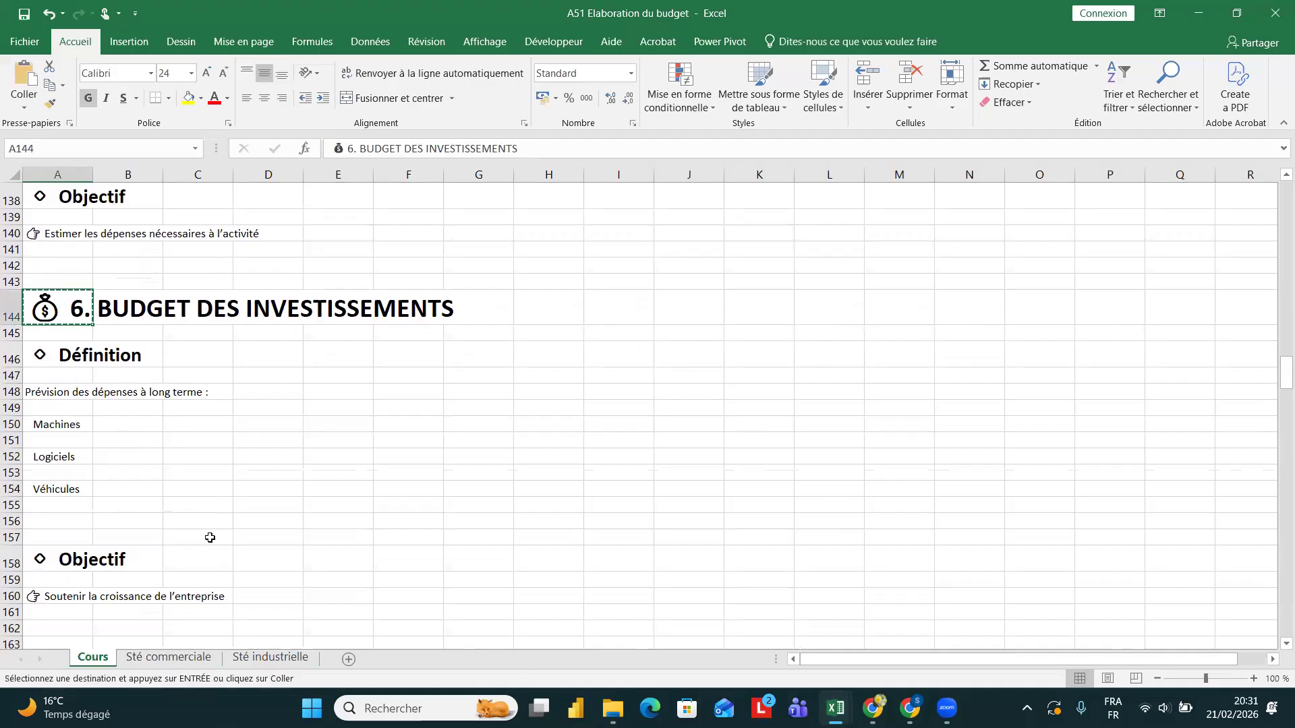
pyautogui.click(168, 657)
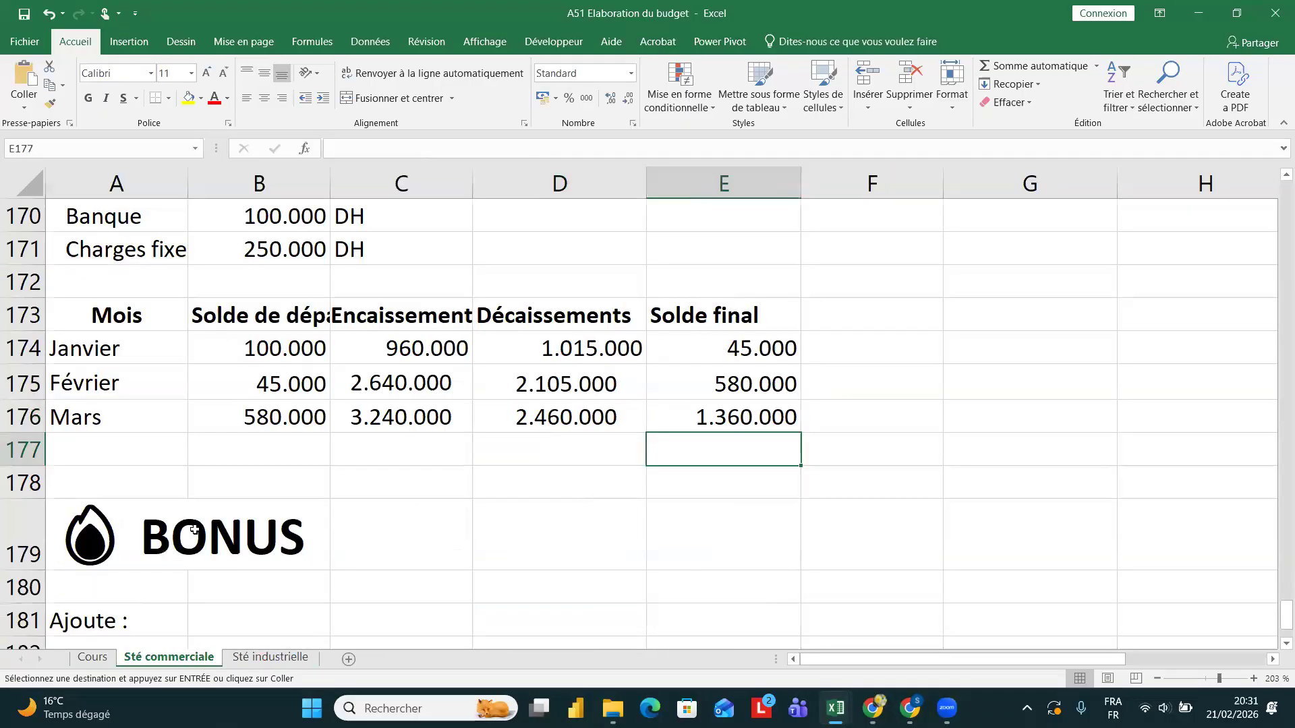
pyautogui.scroll(-2, 194, 530)
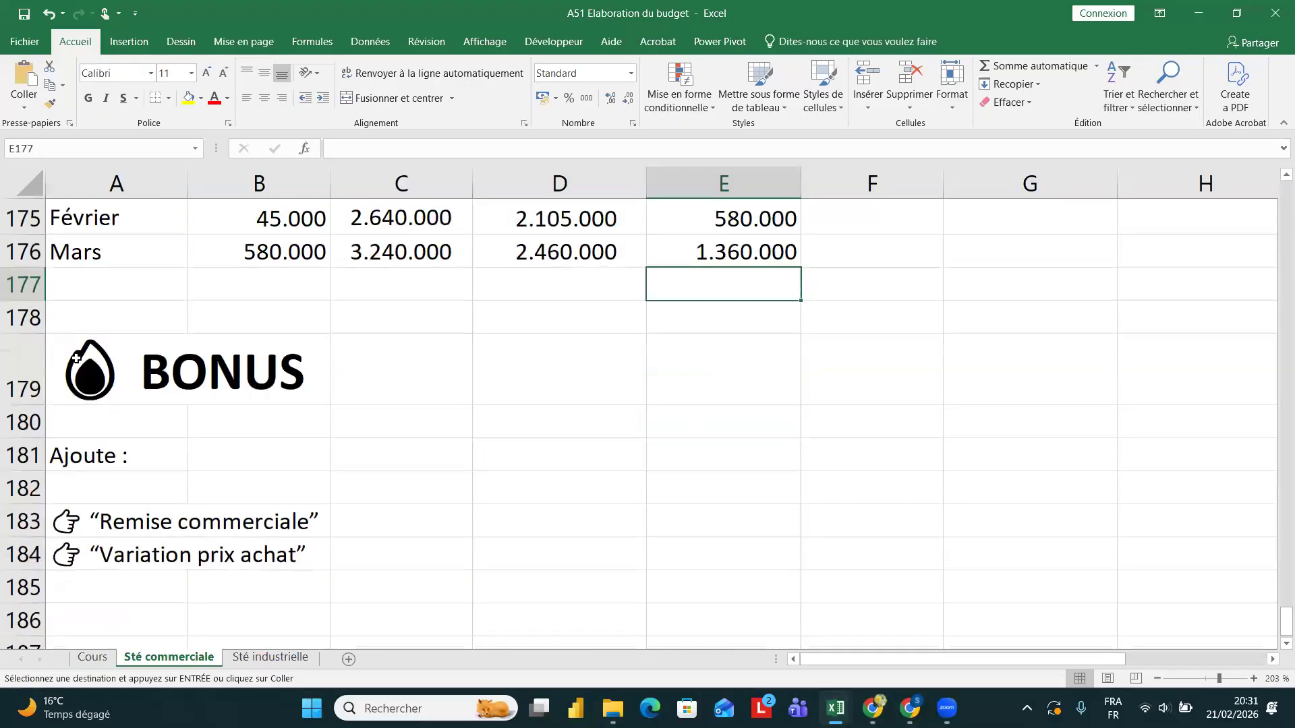
pyautogui.click(79, 314)
pyautogui.hotkey('ctrl', 'v')
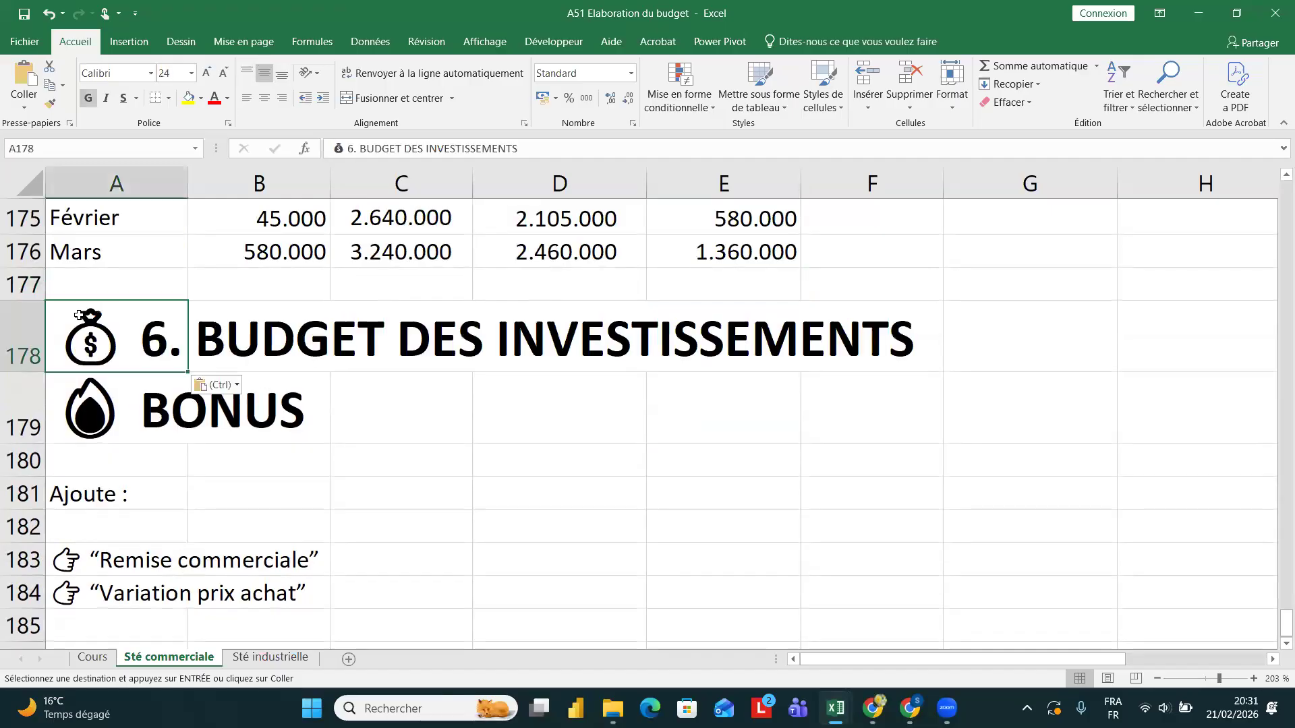
# - Insert two blank rows between the BUDGET DES INVESTISSEMENTS heading and the BONUS heading
pyautogui.click(12, 412)
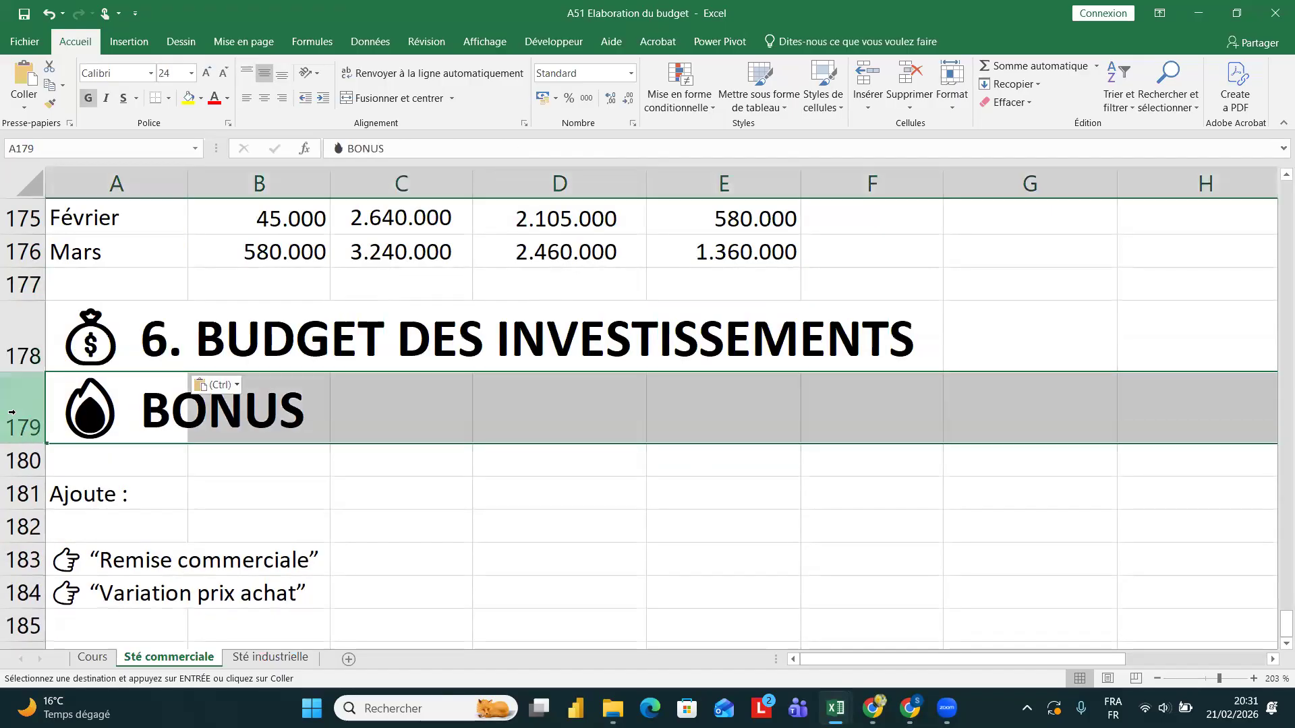
pyautogui.hotkey('ctrl', '+')
pyautogui.hotkey('ctrl', '+')
pyautogui.click(207, 460)
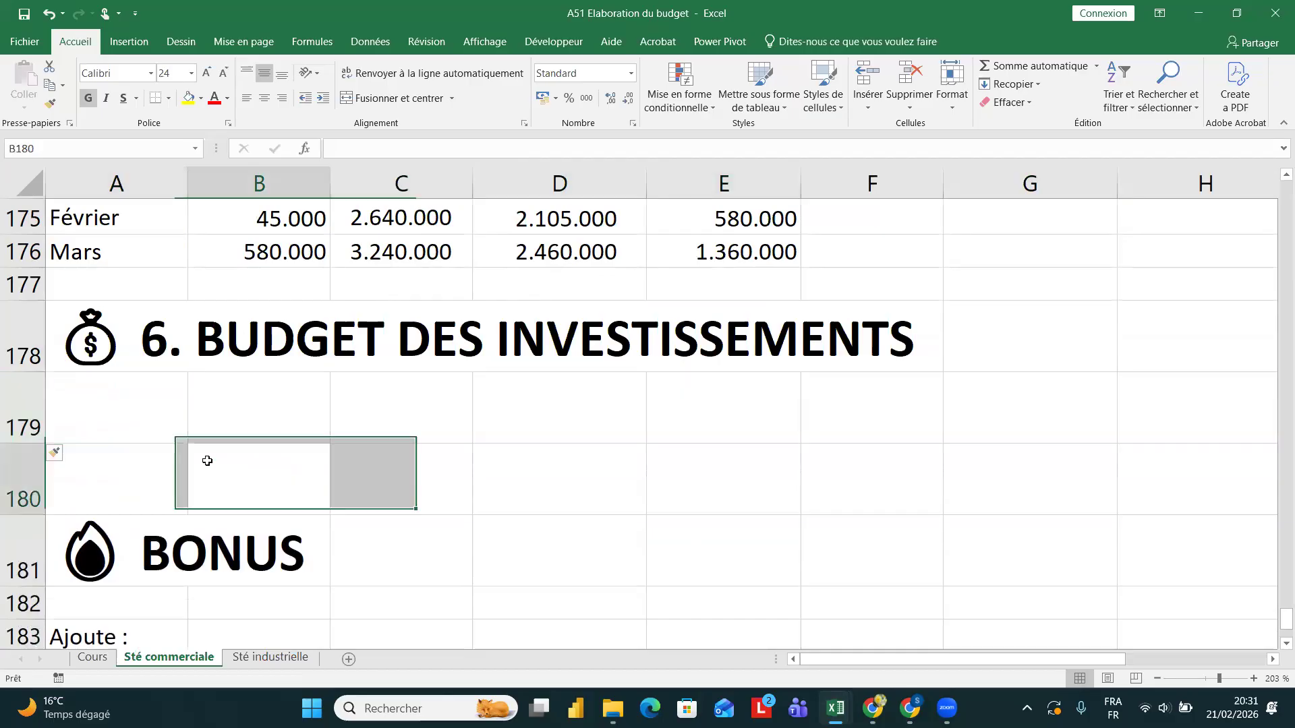
# - Insert three blank rows above the "6. Budget de trésorerie" heading in row 158
pyautogui.scroll(3, 257, 369)
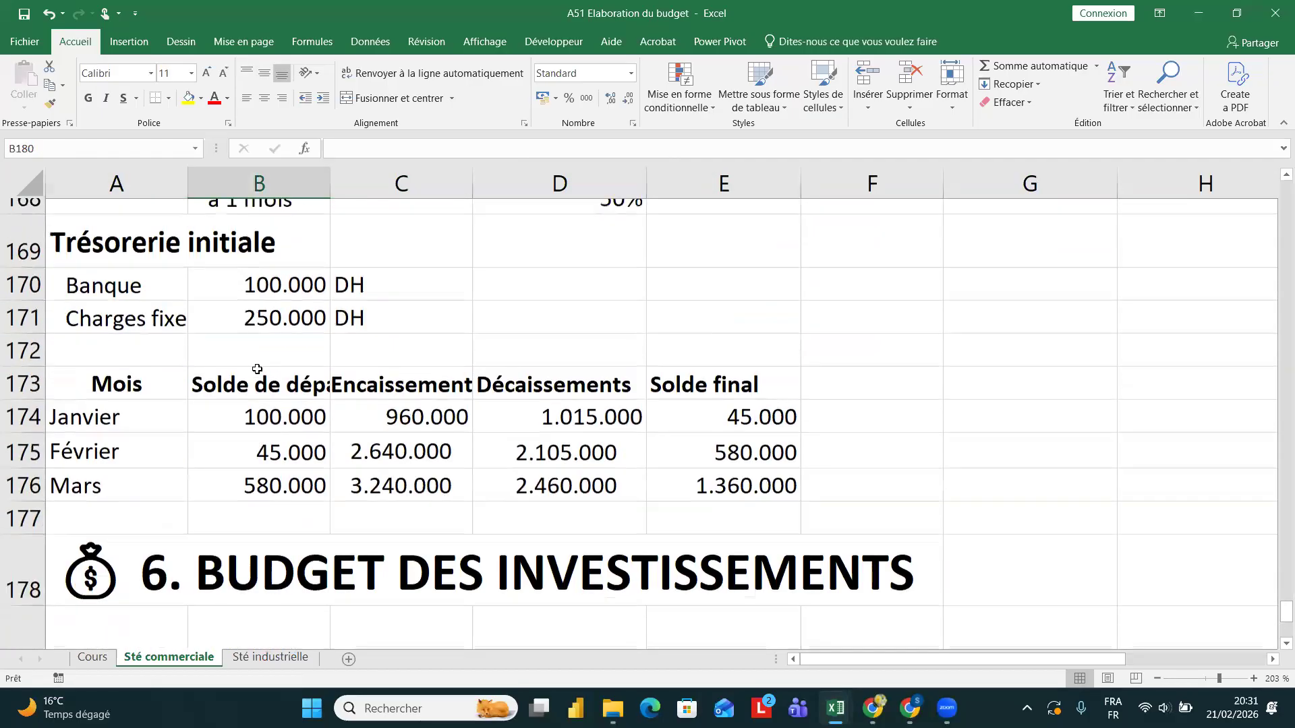
pyautogui.scroll(2, 186, 416)
pyautogui.scroll(2, 188, 417)
pyautogui.scroll(-2, 188, 417)
pyautogui.scroll(-1, 188, 418)
pyautogui.scroll(3, 225, 523)
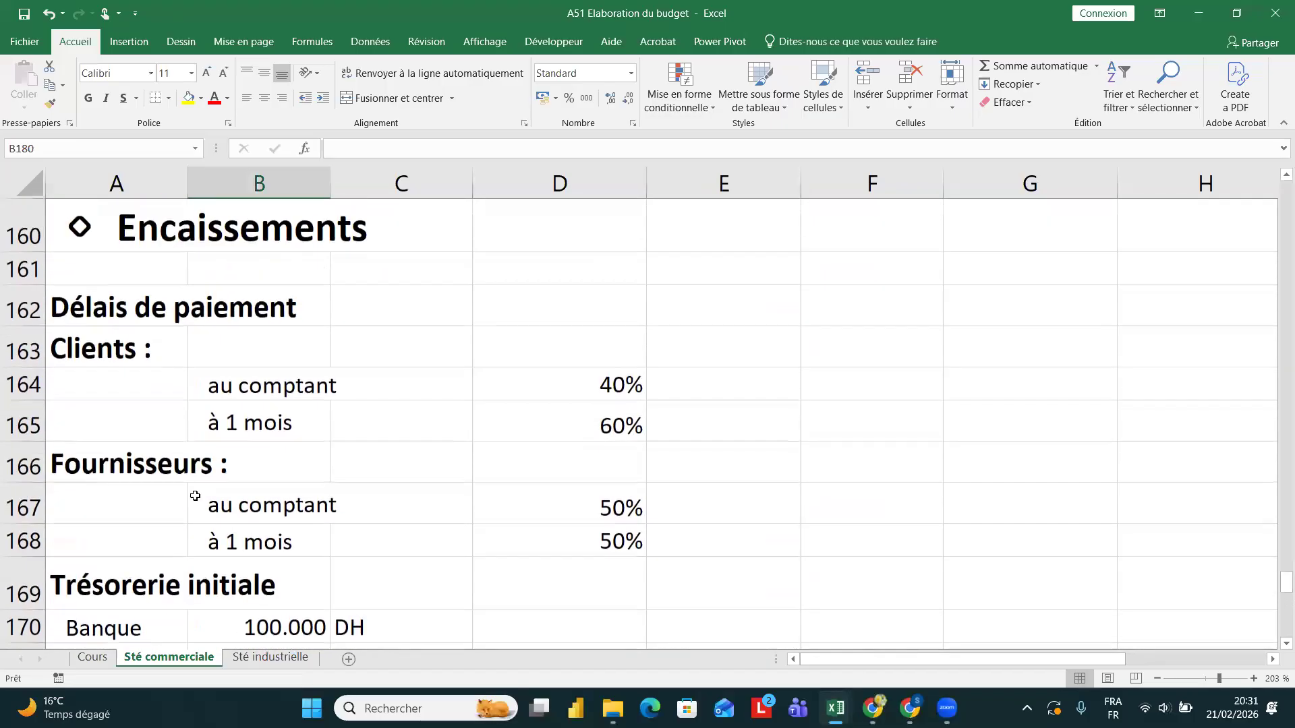
pyautogui.scroll(2, 193, 494)
pyautogui.click(10, 349)
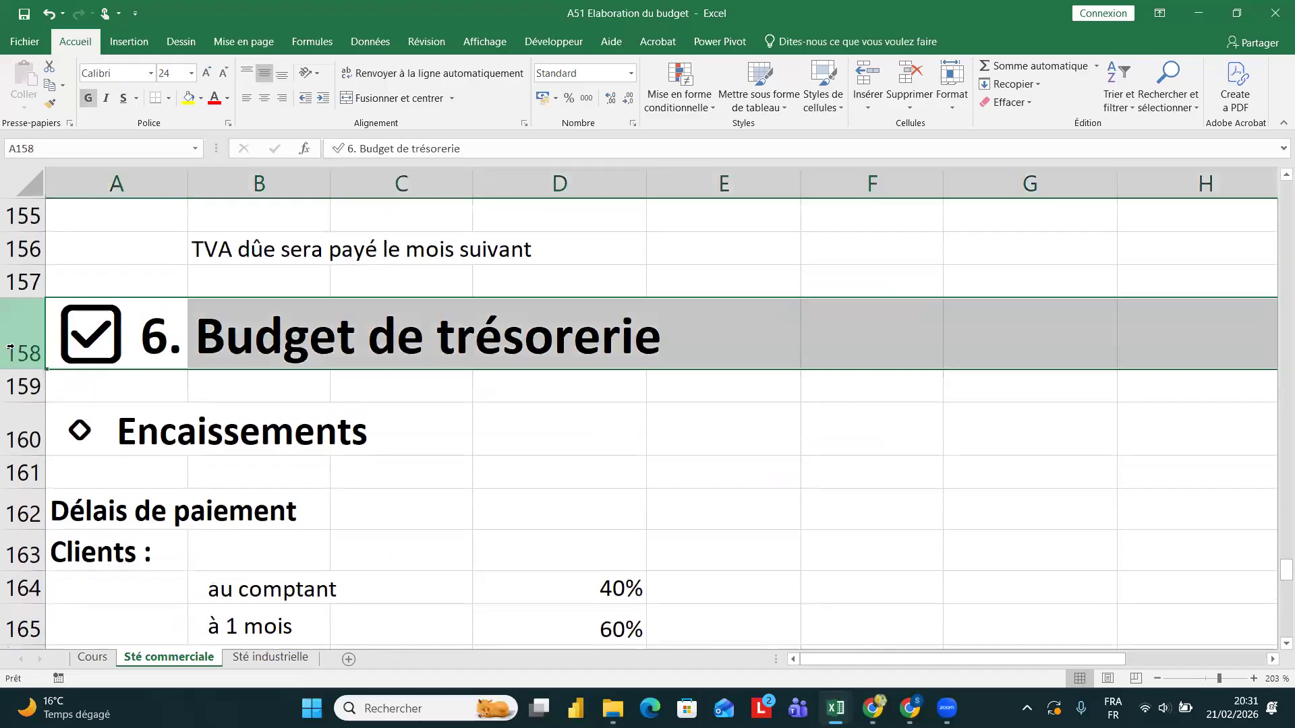
pyautogui.hotkey('ctrl', '+')
pyautogui.hotkey('ctrl', '+')
pyautogui.hotkey('ctrl', '+')
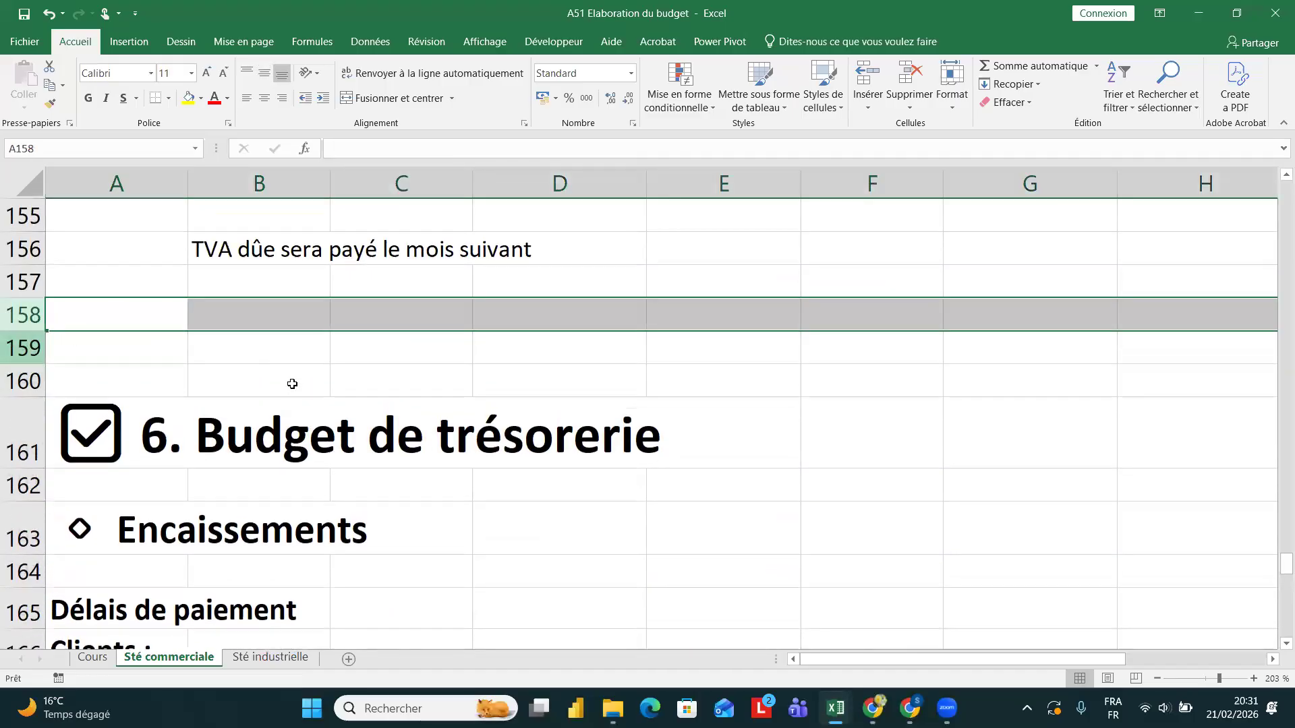
# - Copy the "6. BUDGET DES INVESTISSEMENTS" heading from A181 into A158, above the Budget de trésorerie section
pyautogui.scroll(-6, 292, 382)
pyautogui.scroll(-1, 292, 383)
pyautogui.click(85, 447)
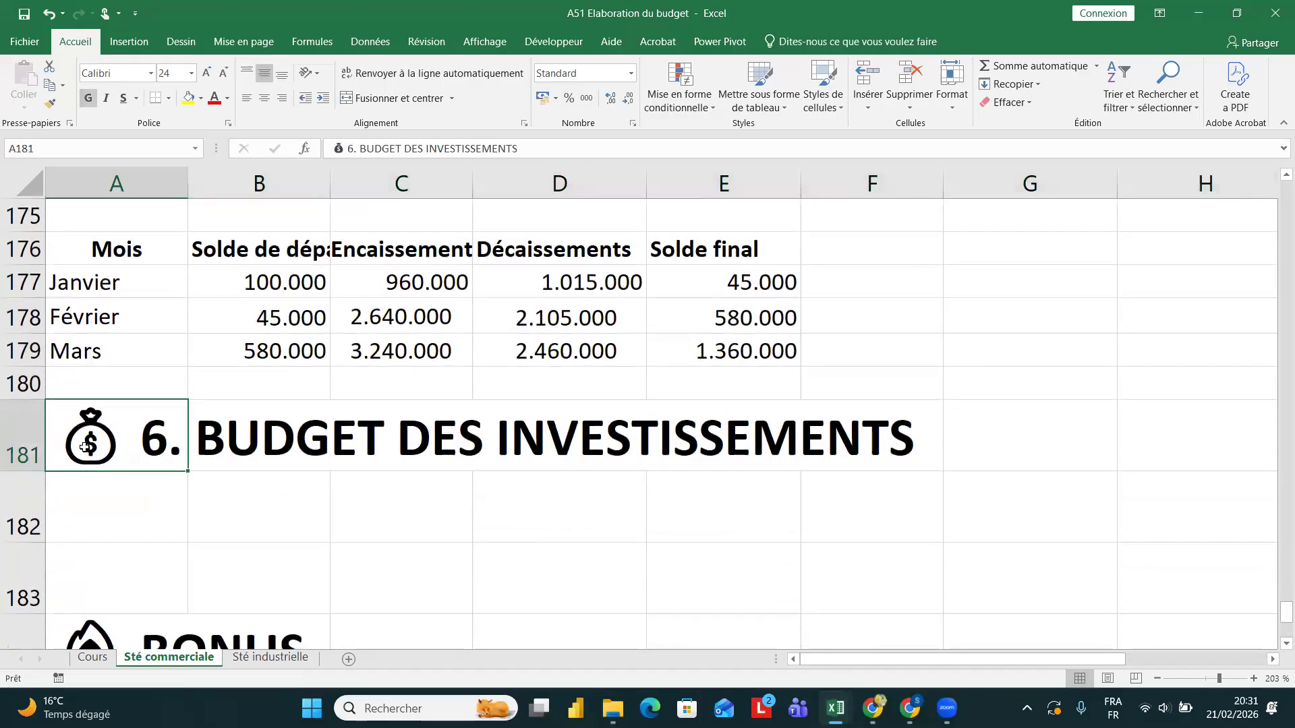
pyautogui.hotkey('ctrl', 'c')
pyautogui.scroll(6, 86, 447)
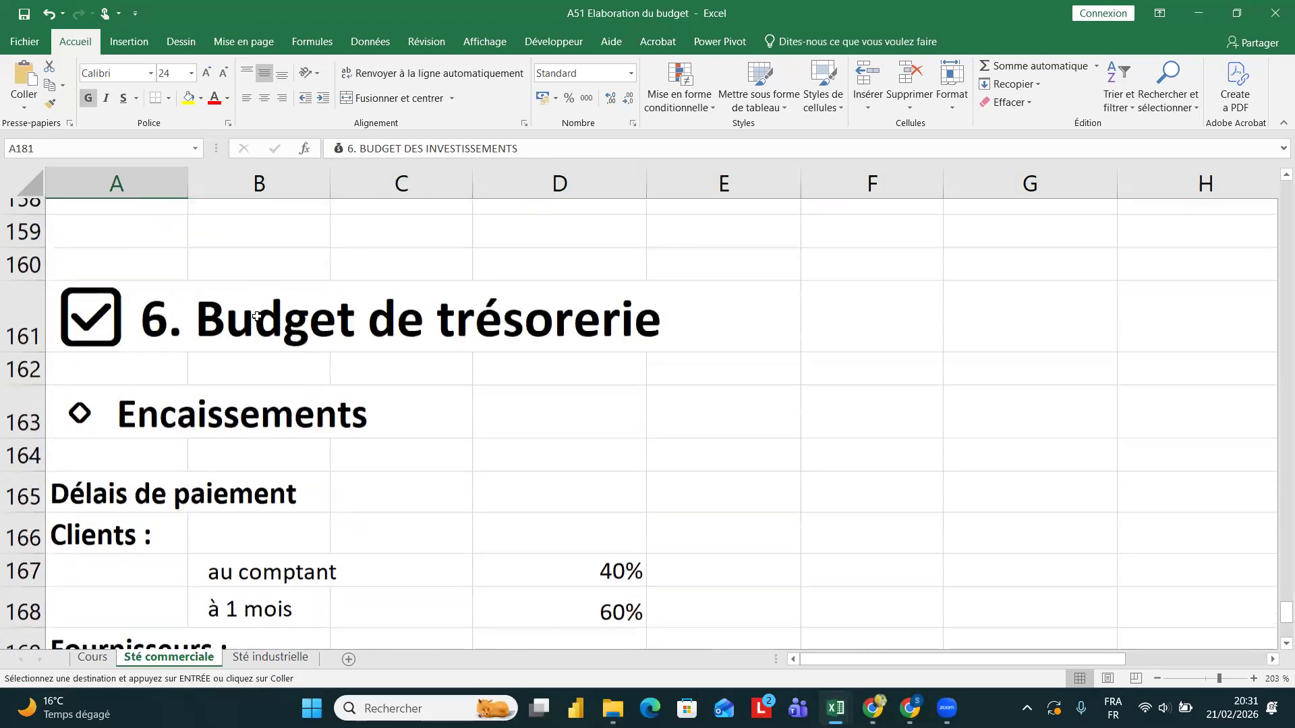
pyautogui.click(121, 225)
pyautogui.press('Return')
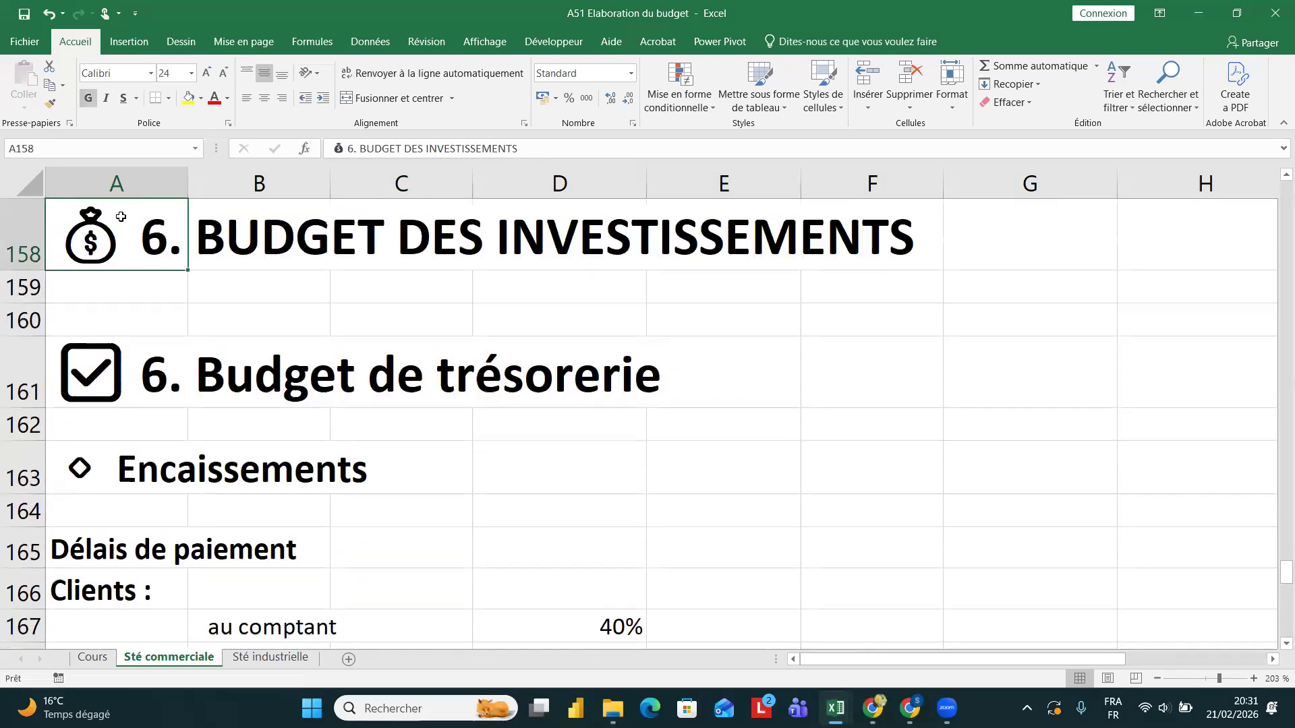
# - Renumber the Budget de trésorerie heading in A161 as section 7
pyautogui.click(94, 365)
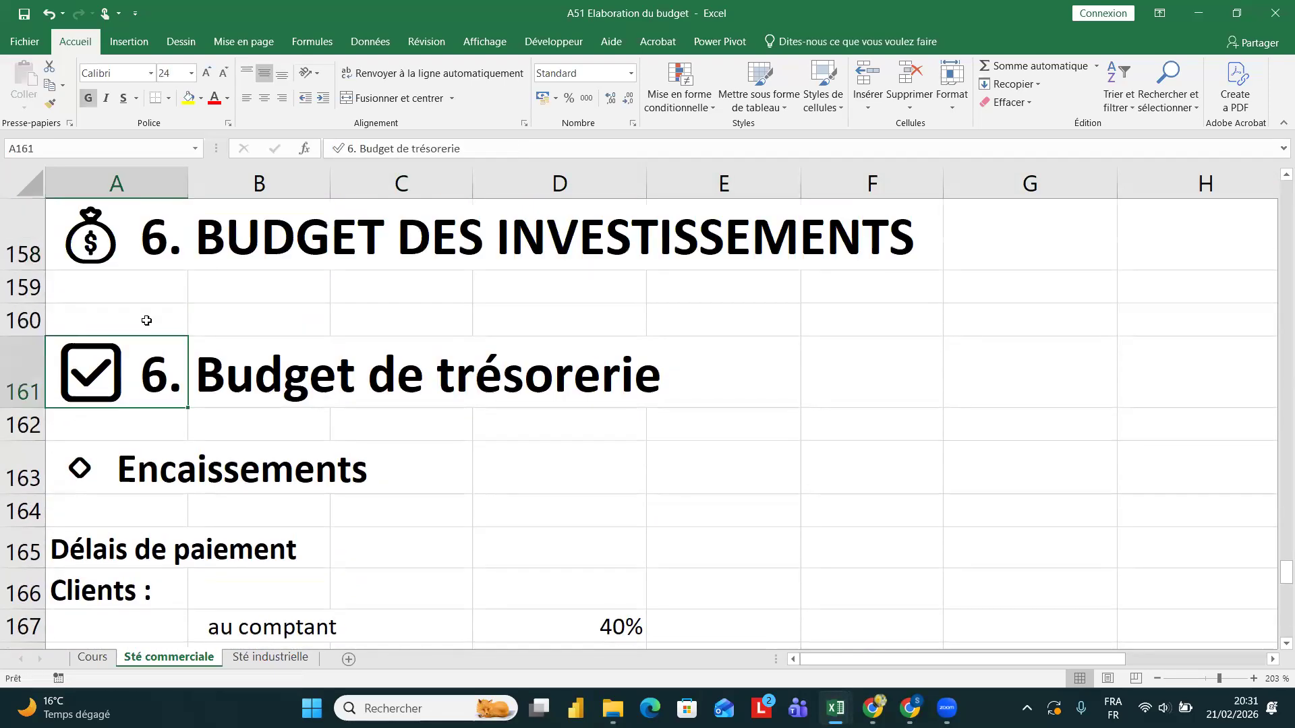
pyautogui.press('F2')
pyautogui.click(354, 144)
pyautogui.press('BackSpace')
pyautogui.write('7')
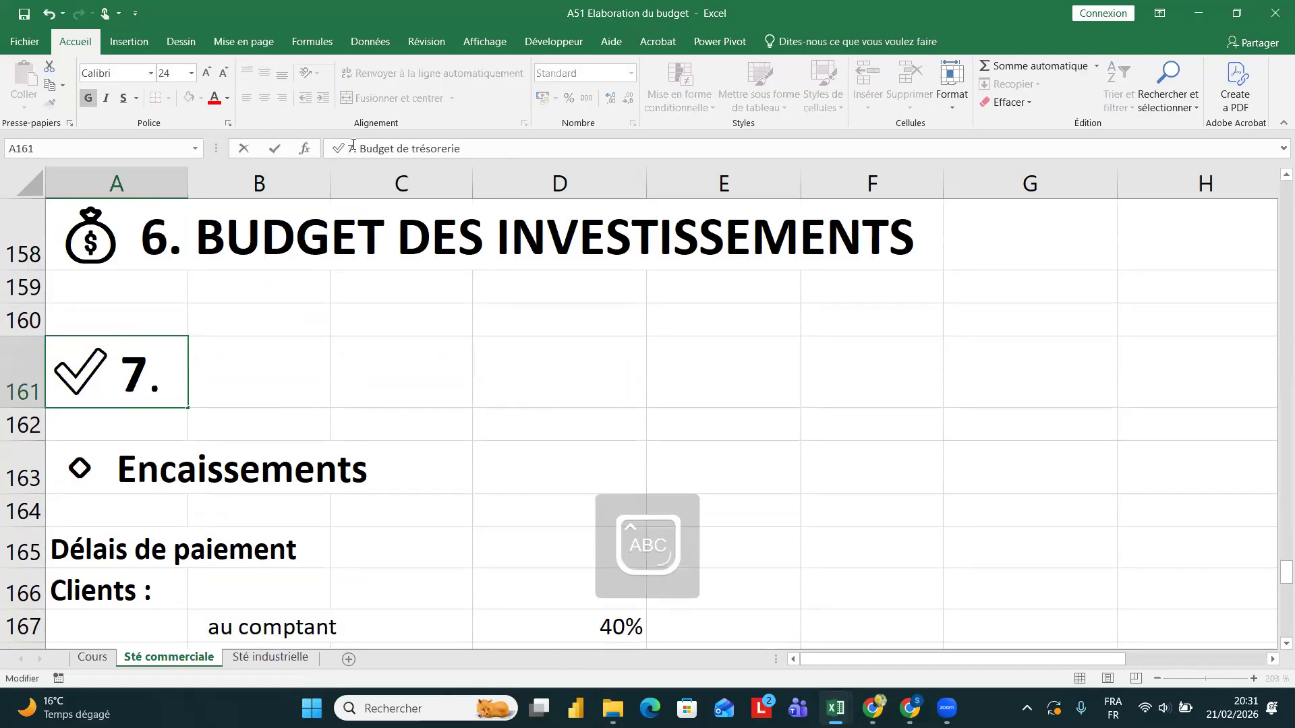
pyautogui.press('Return')
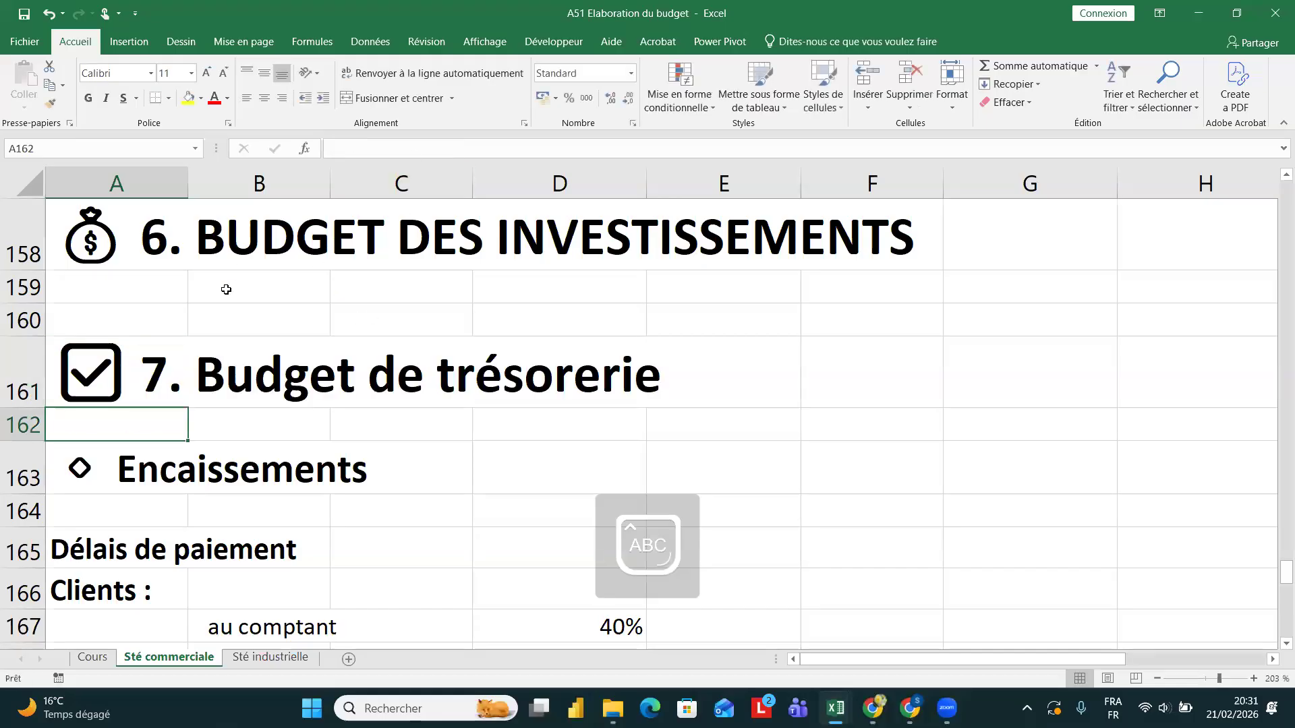
# - Enter the label "Véhicules" in A159 under the BUDGET DES INVESTISSEMENTS heading
pyautogui.click(176, 292)
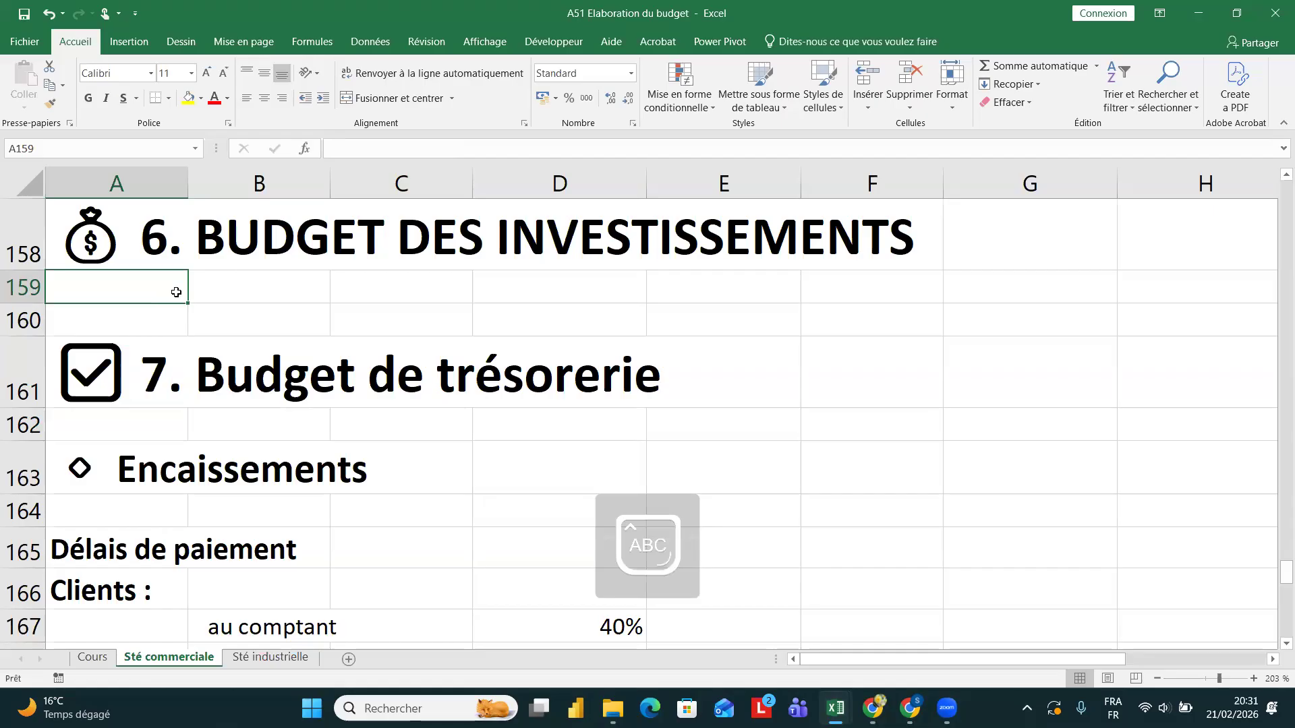
pyautogui.press('capslock')
pyautogui.write('V')
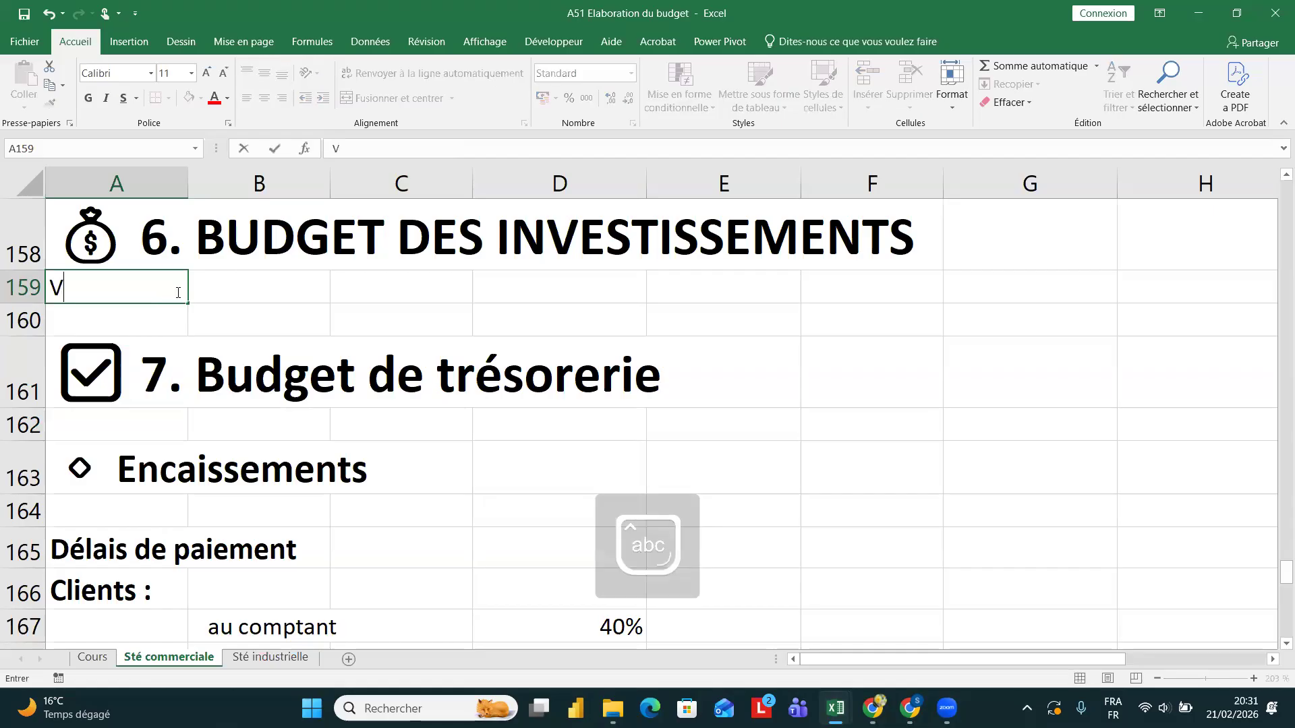
pyautogui.write('éhicules')
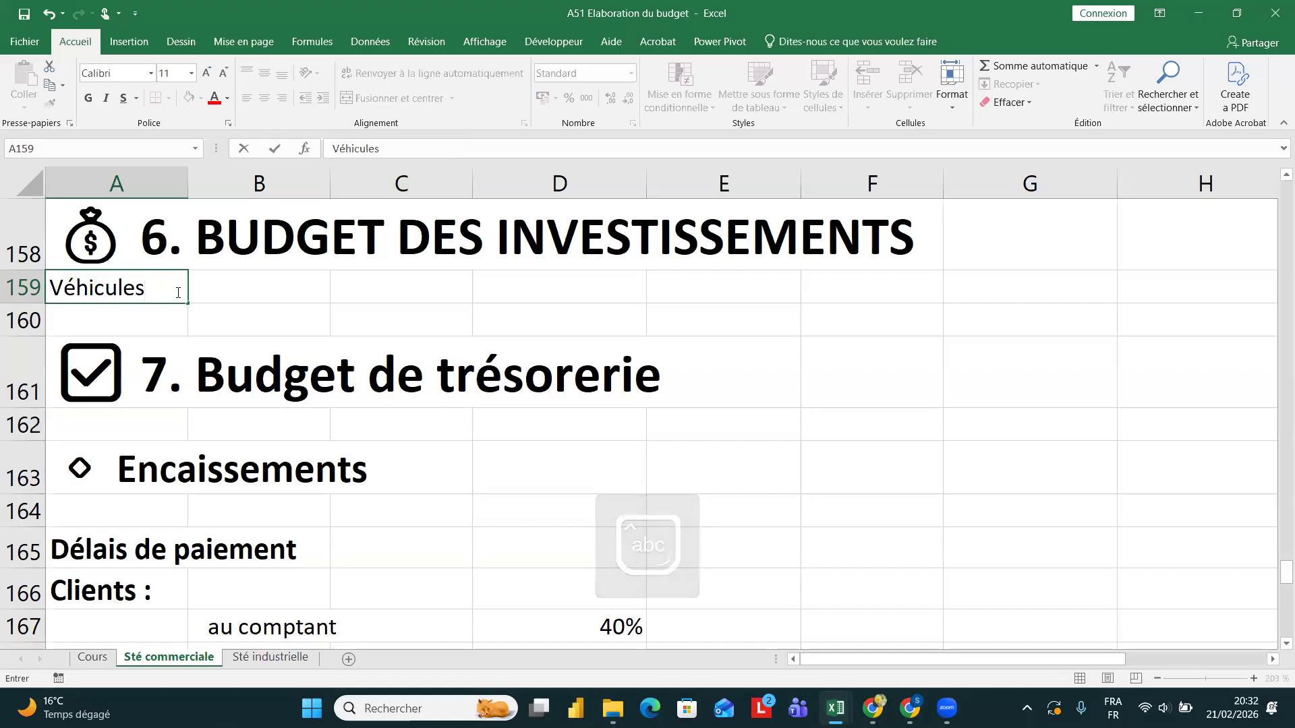
pyautogui.press('Return')
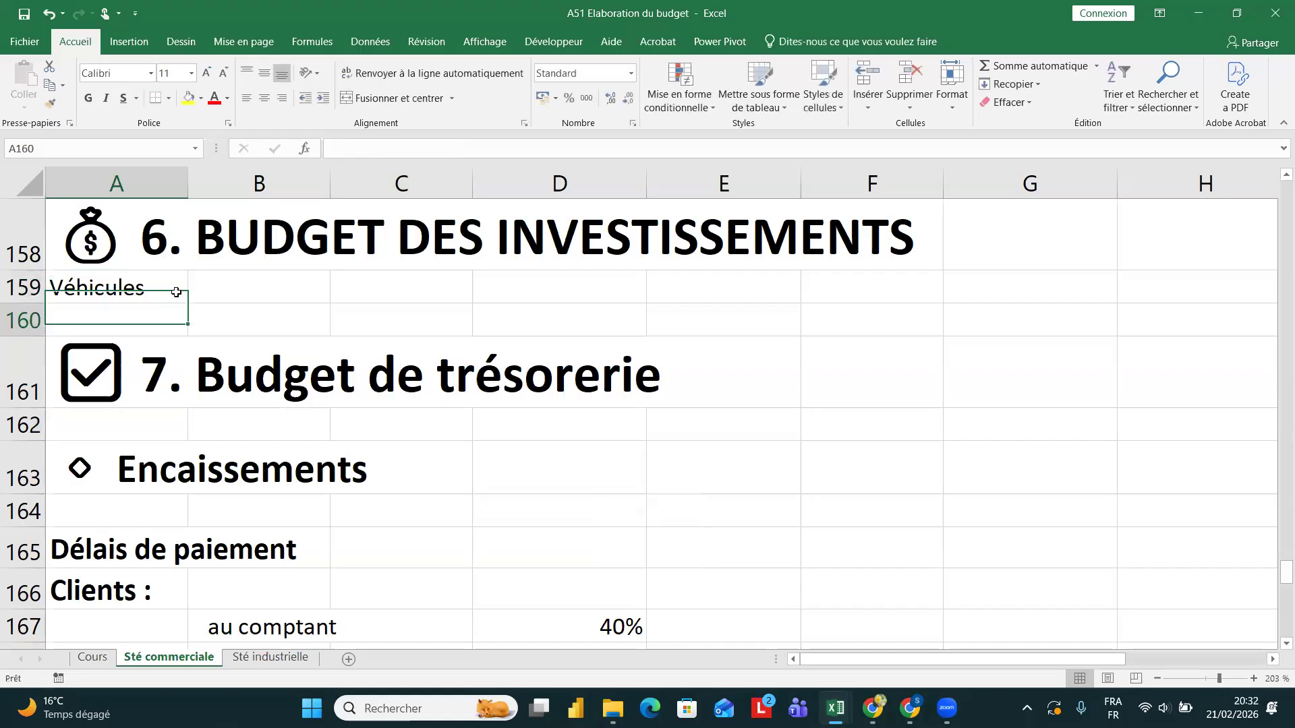
# - Enter 180000 in B159 as the vehicle amount and format it with a thousands separator
pyautogui.click(246, 295)
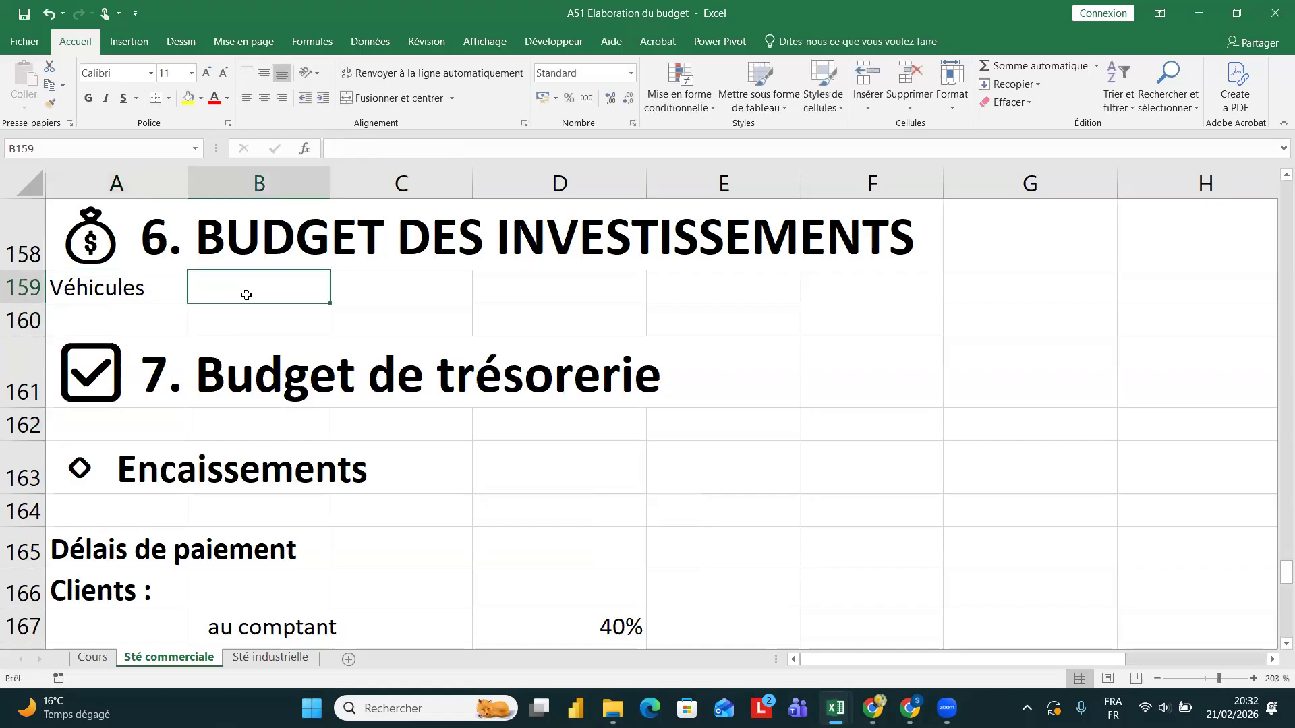
pyautogui.press('capslock')
pyautogui.write('1')
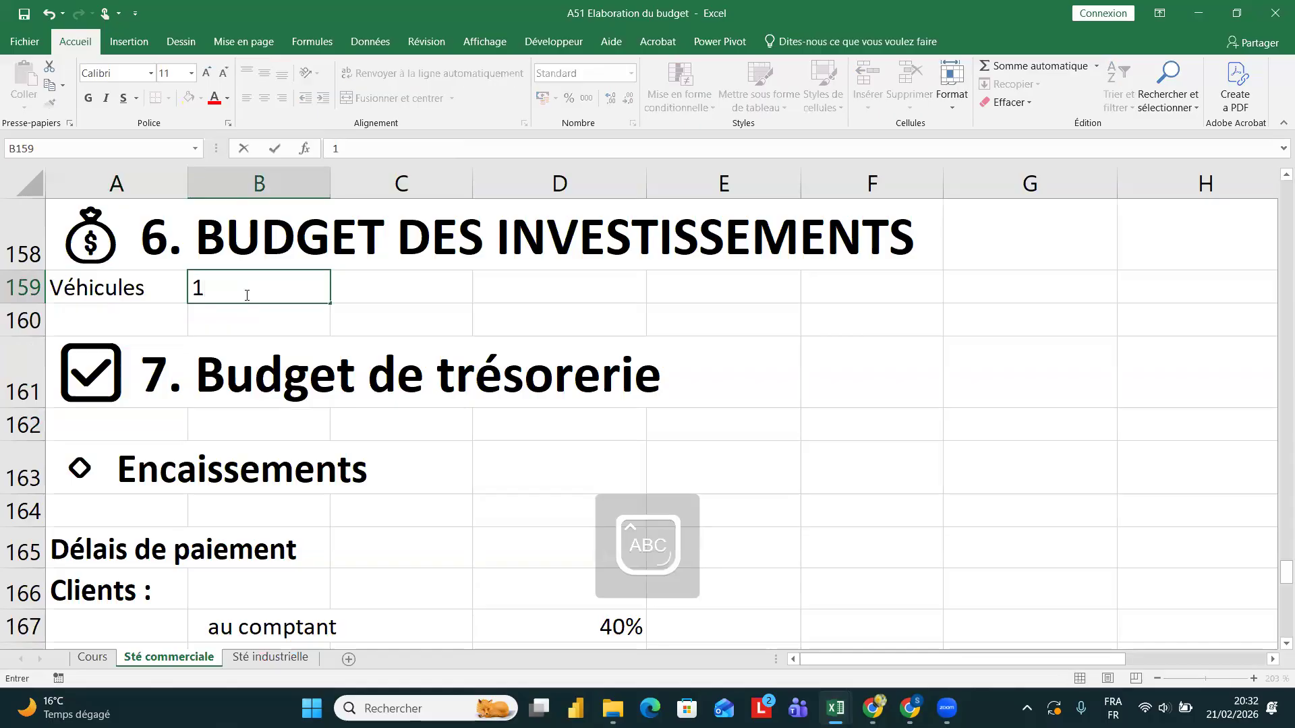
pyautogui.press('BackSpace')
pyautogui.write('18000')
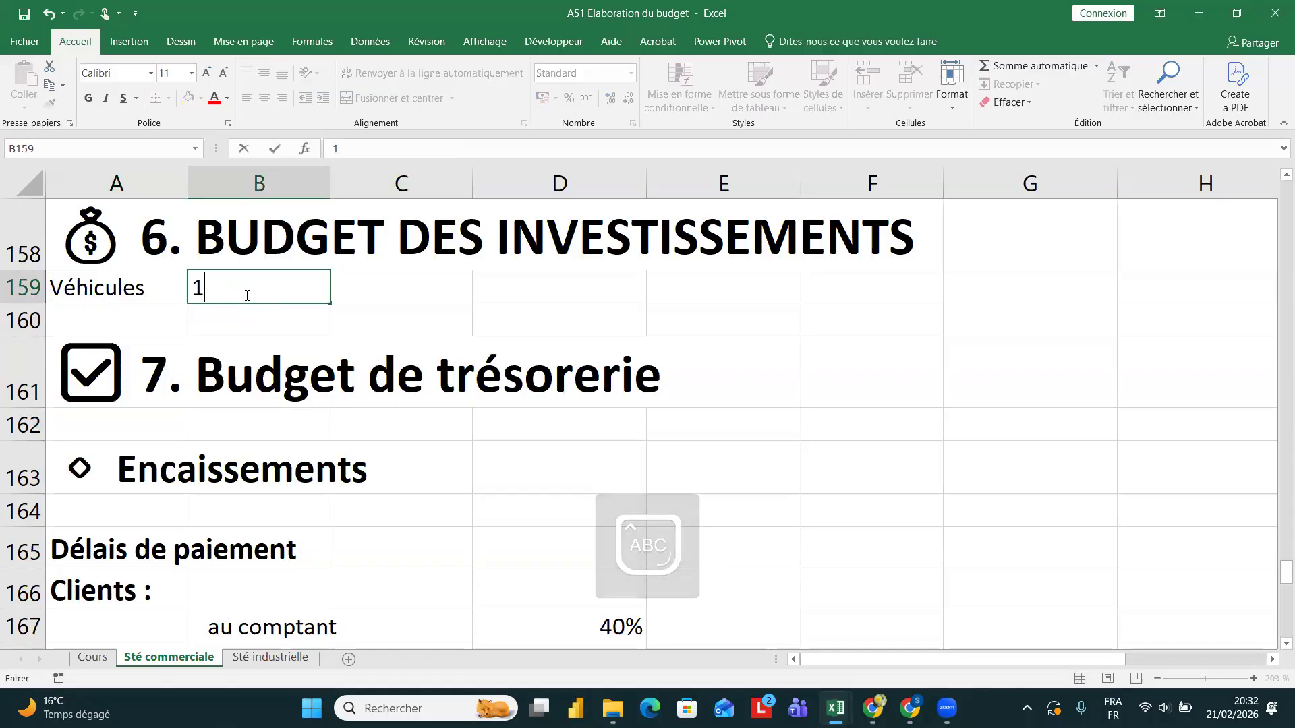
pyautogui.write('0')
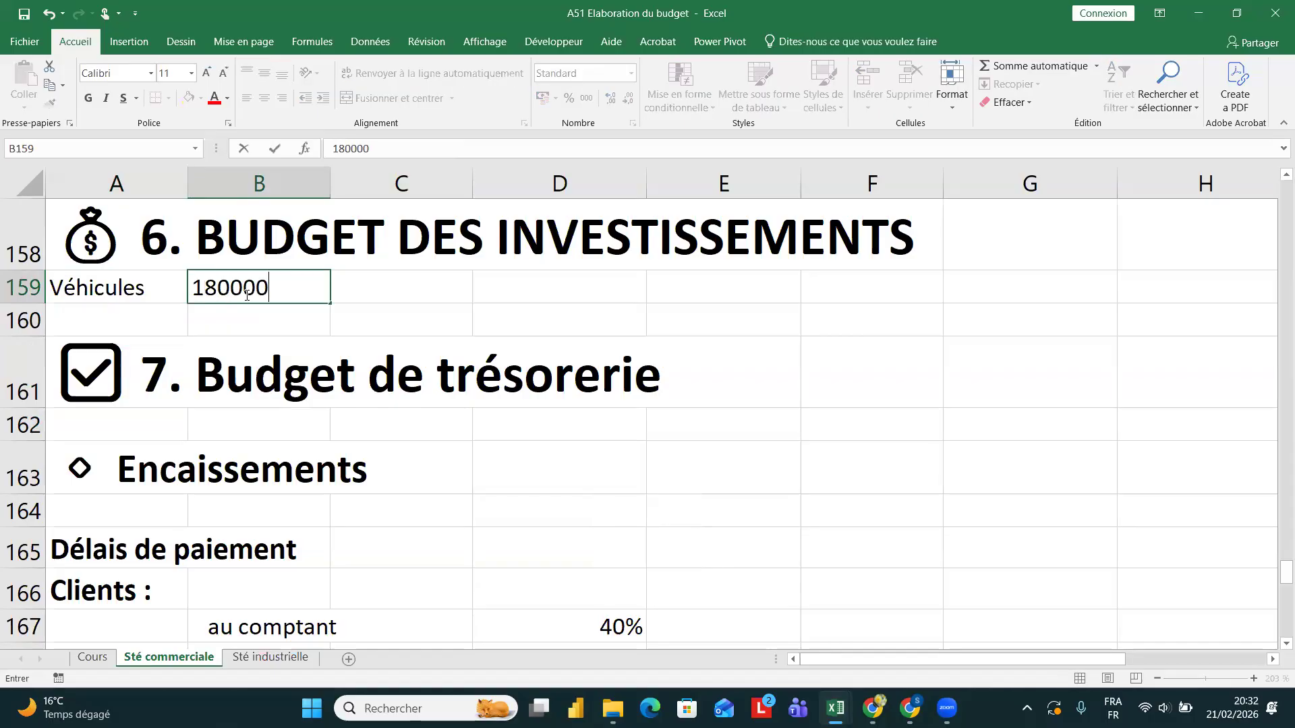
pyautogui.press('Return')
pyautogui.click(259, 272)
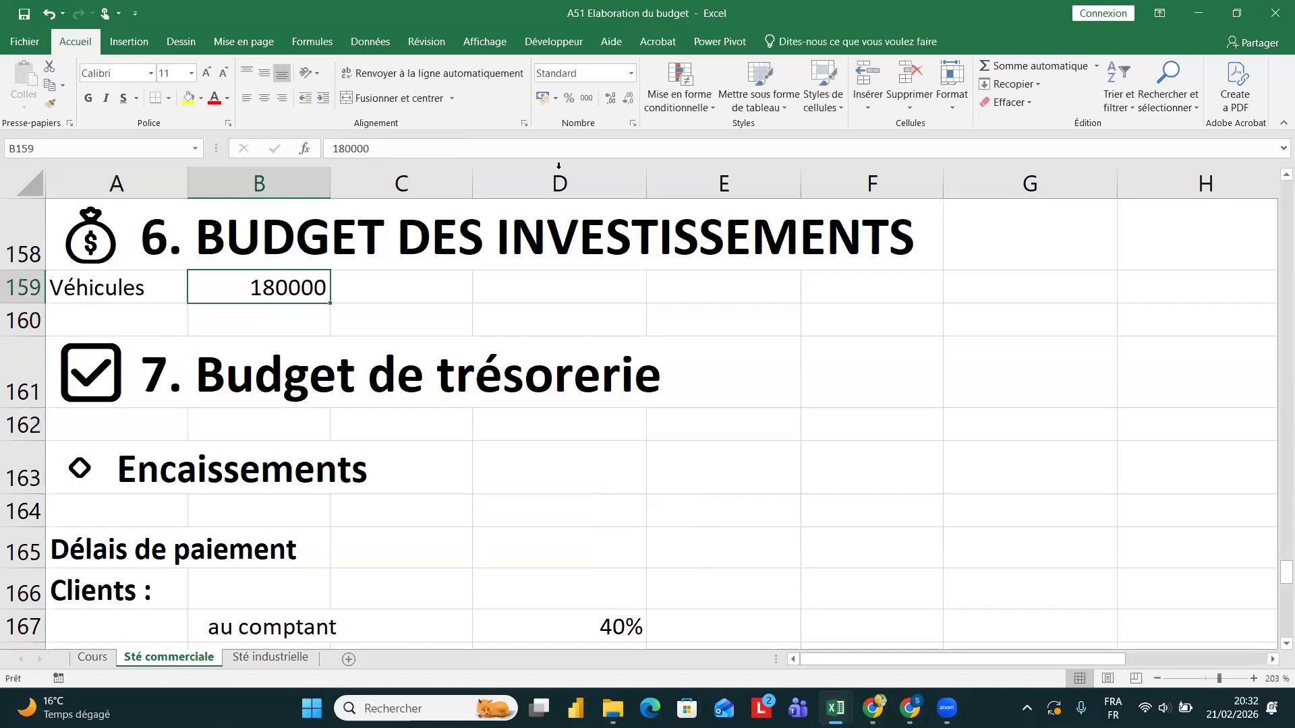
pyautogui.click(586, 98)
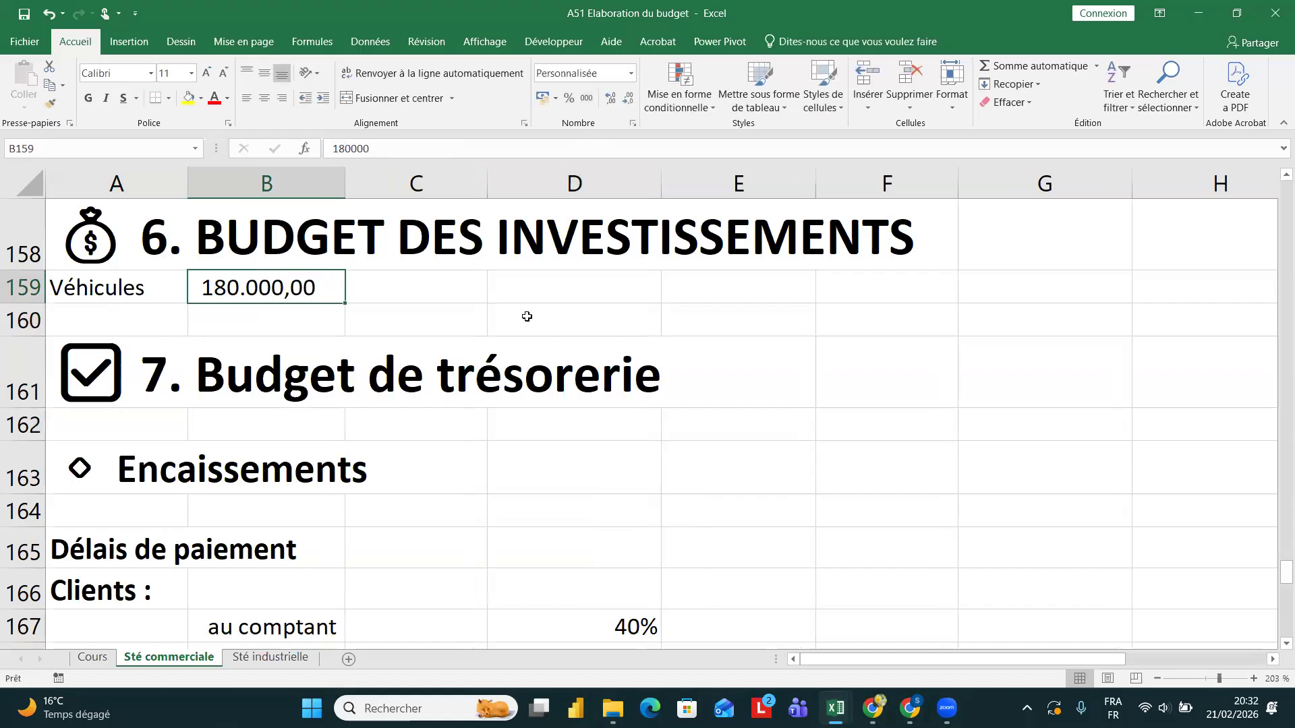
# - Insert one more blank row at row 160, below the vehicle line
pyautogui.click(526, 316)
pyautogui.scroll(-1, 526, 316)
pyautogui.scroll(1, 526, 314)
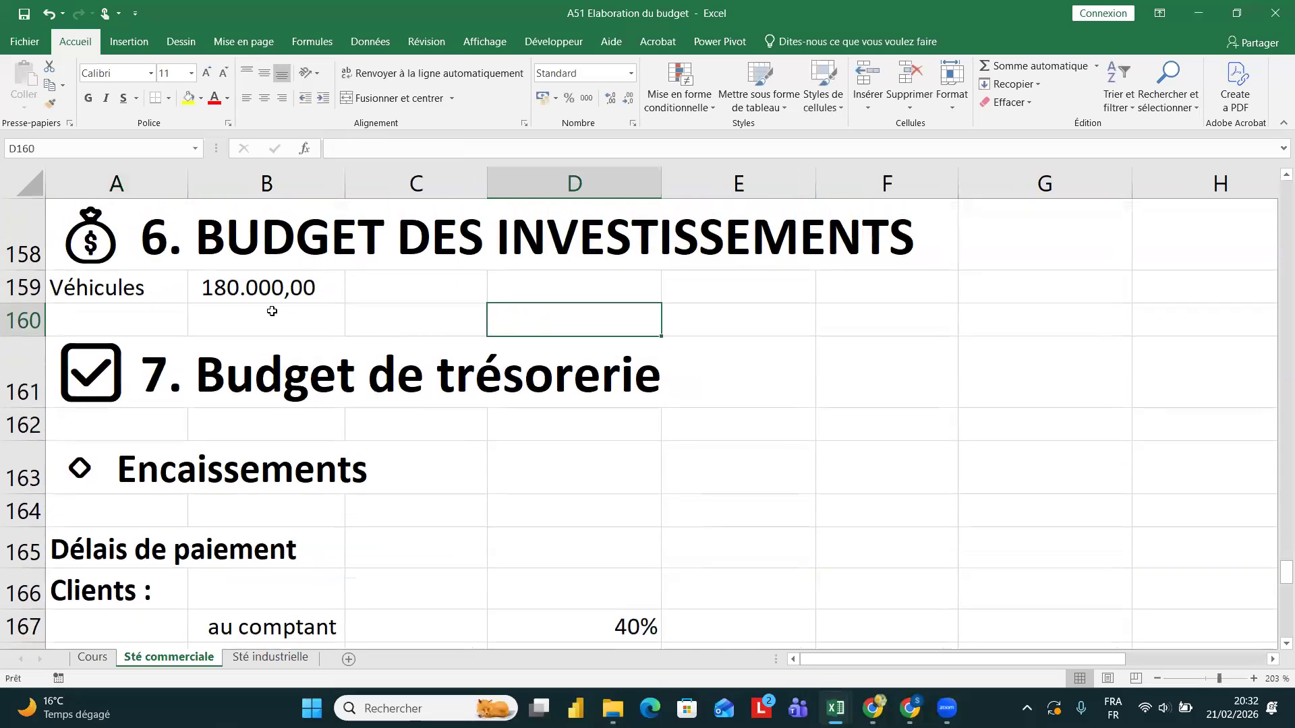
pyautogui.rightClick(27, 327)
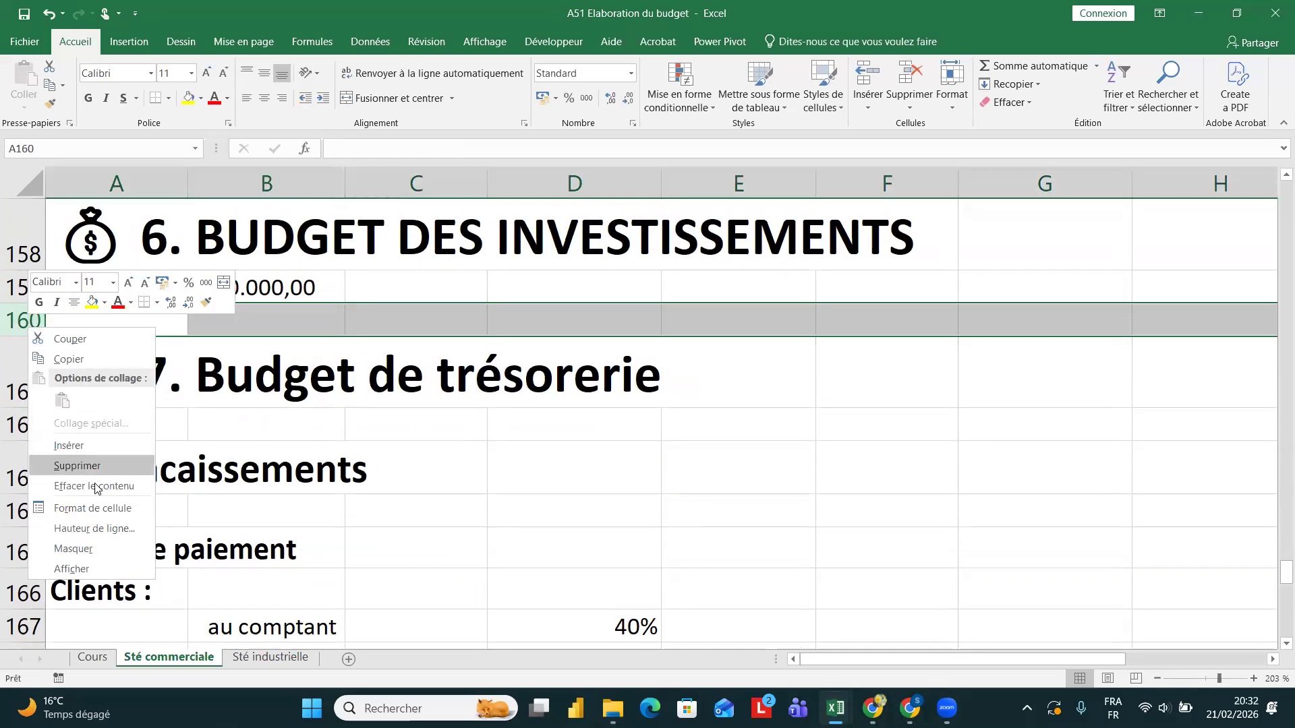
pyautogui.click(81, 445)
pyautogui.click(131, 311)
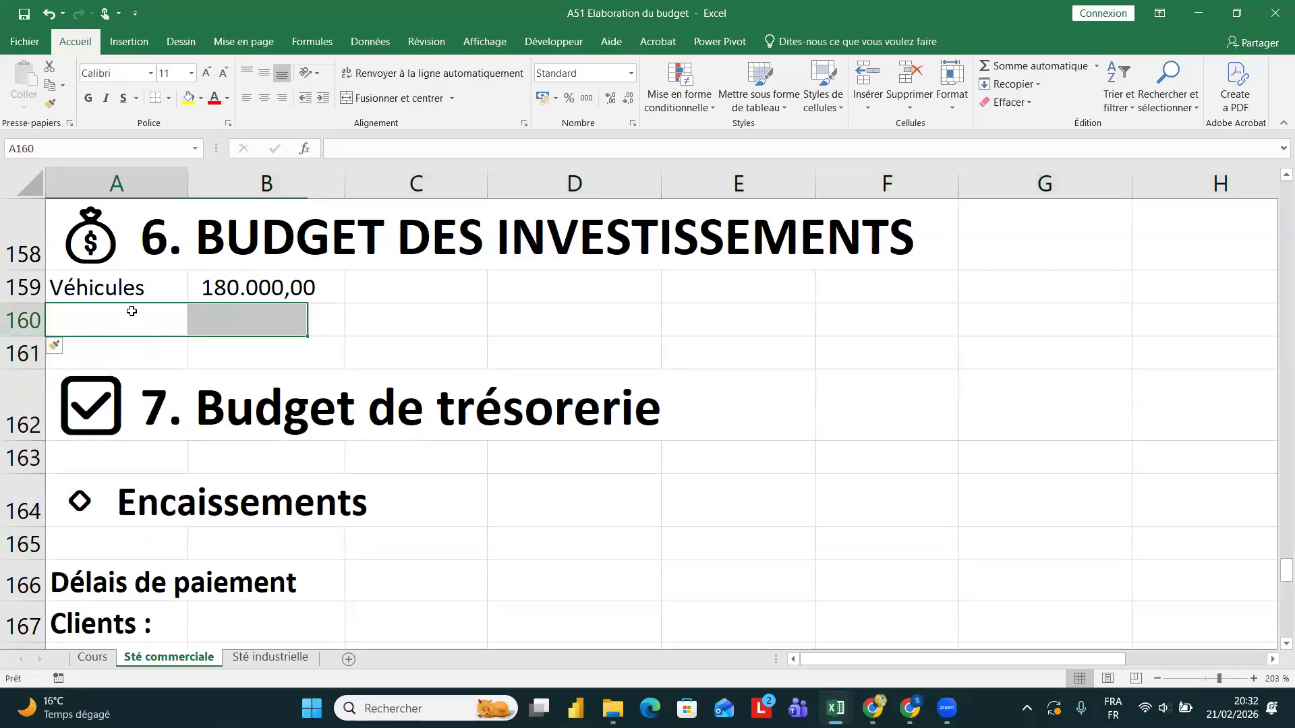
# - Correct the label in A159 to the singular "Véhicule"
pyautogui.click(155, 281)
pyautogui.click(390, 154)
pyautogui.press('BackSpace')
pyautogui.press('Return')
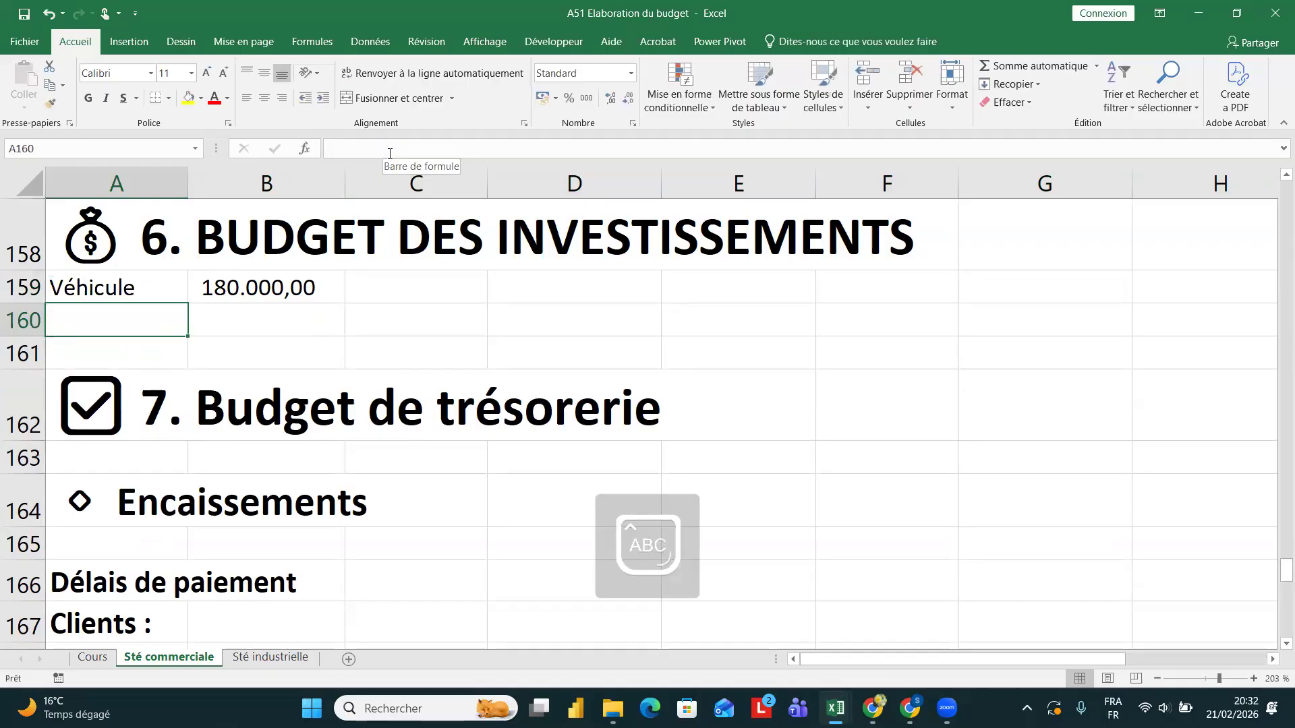
# - Enter the label "Nb" in A160 and the quantity 4 in B160 below the vehicle line
pyautogui.write('NB')
pyautogui.press('BackSpace')
pyautogui.press('capslock')
pyautogui.write('b')
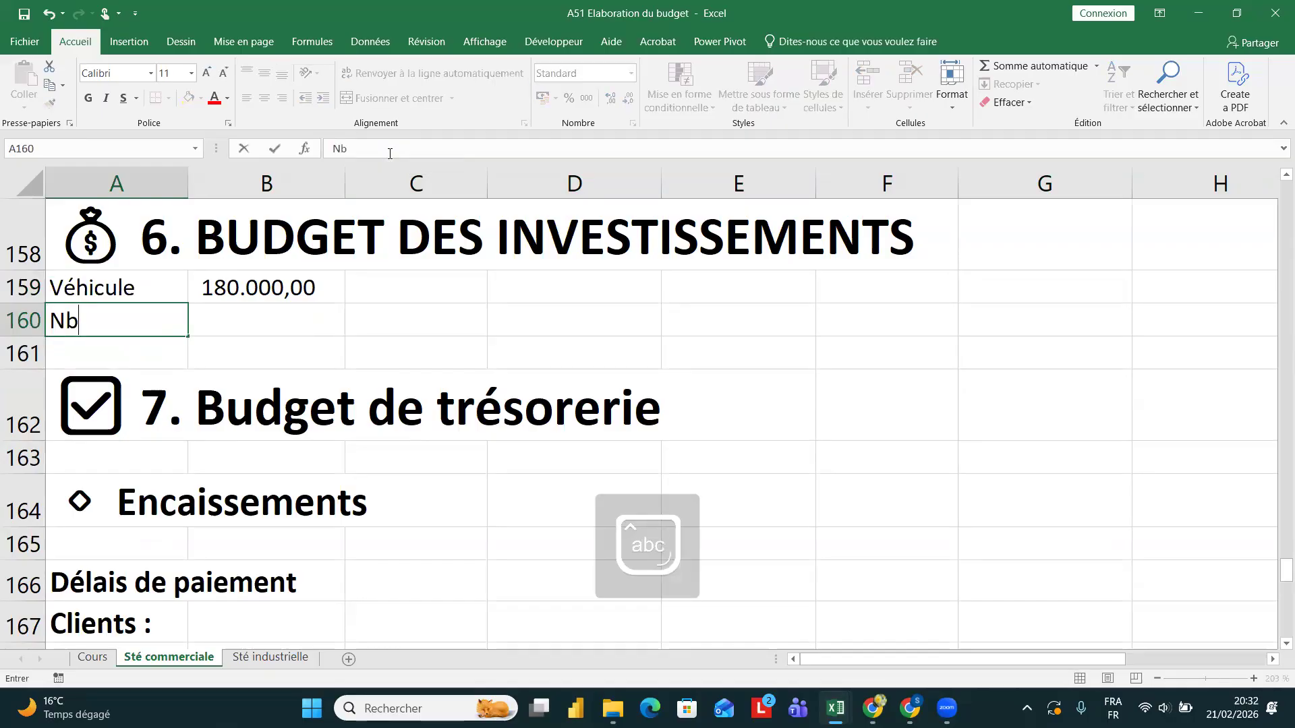
pyautogui.press('Tab')
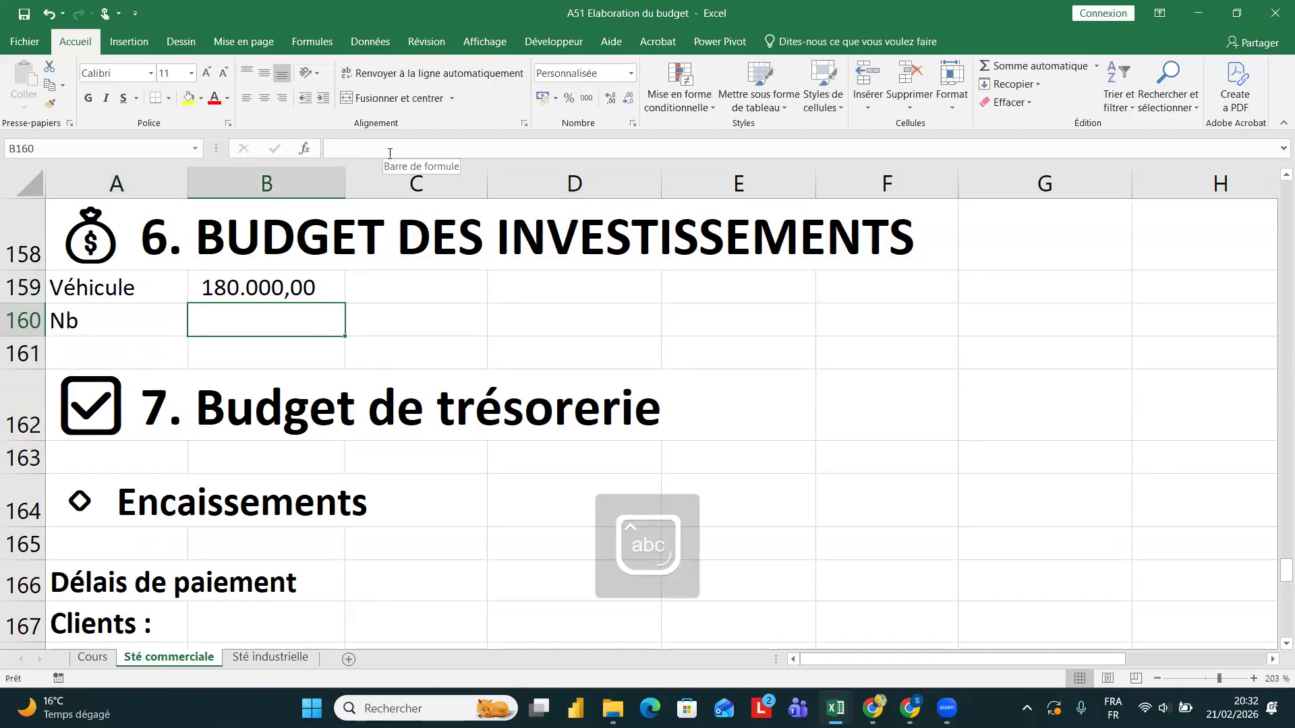
pyautogui.write("'")
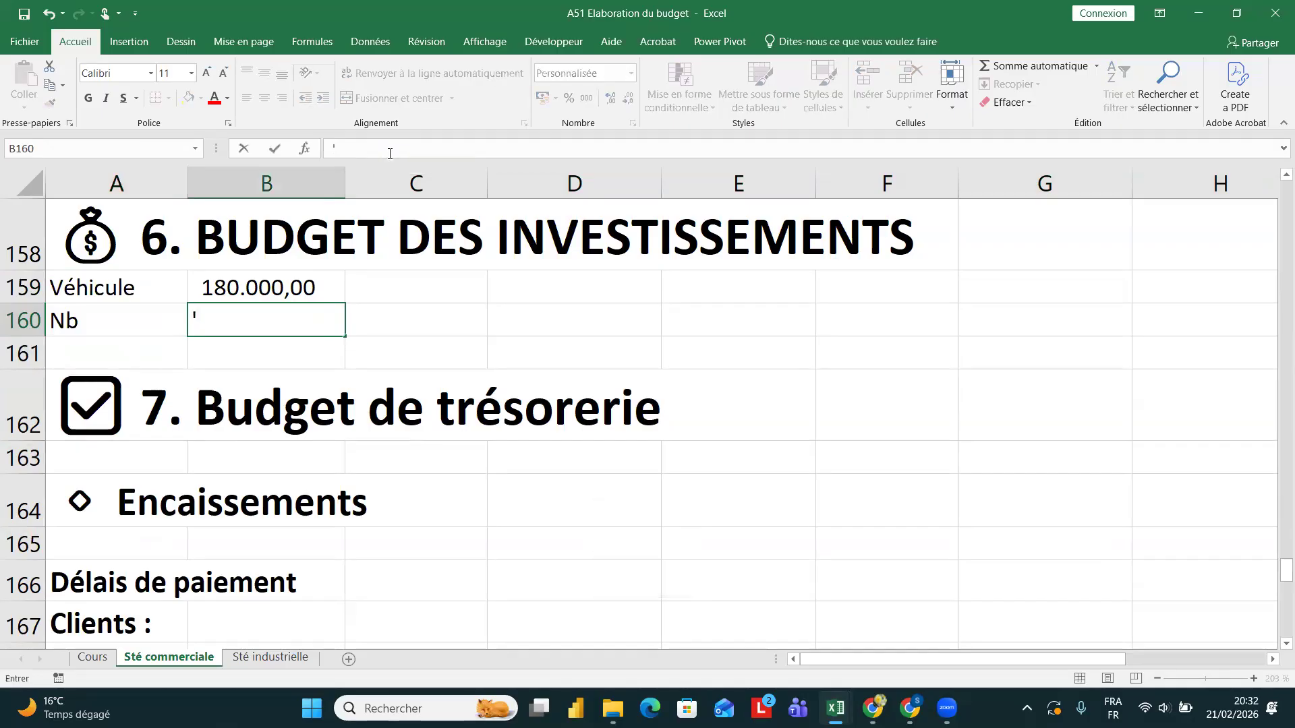
pyautogui.press('BackSpace')
pyautogui.press('capslock')
pyautogui.write('4')
pyautogui.press('Return')
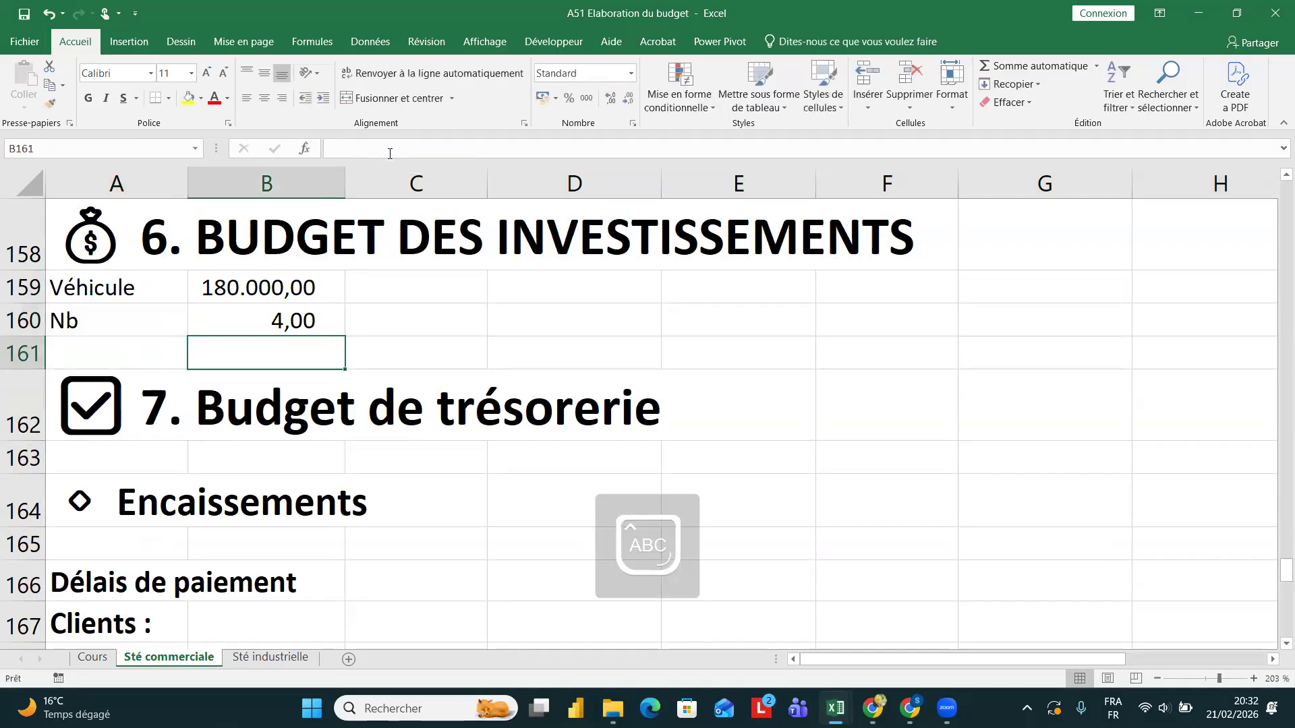
# - Calculate the total vehicle investment in B161 by multiplying the unit amount in B159 by the quantity in B160
pyautogui.press('capslock')
pyautogui.write('=')
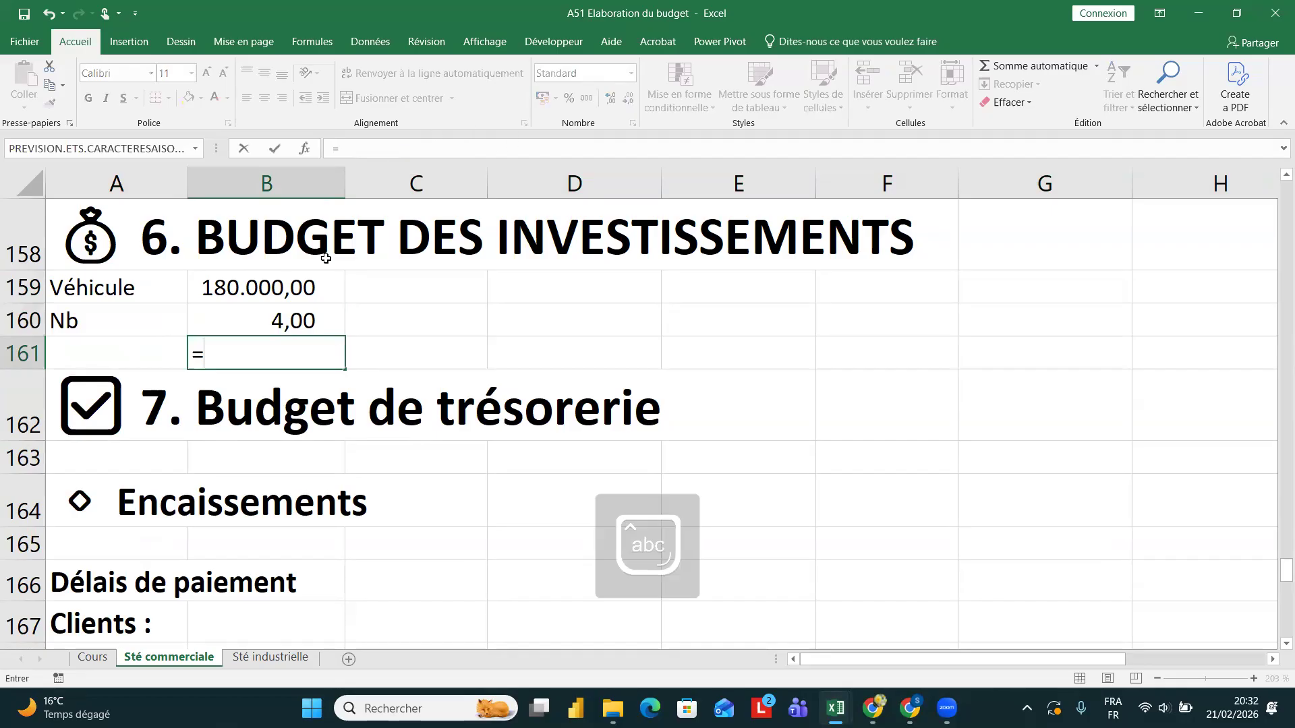
pyautogui.click(303, 286)
pyautogui.write('*')
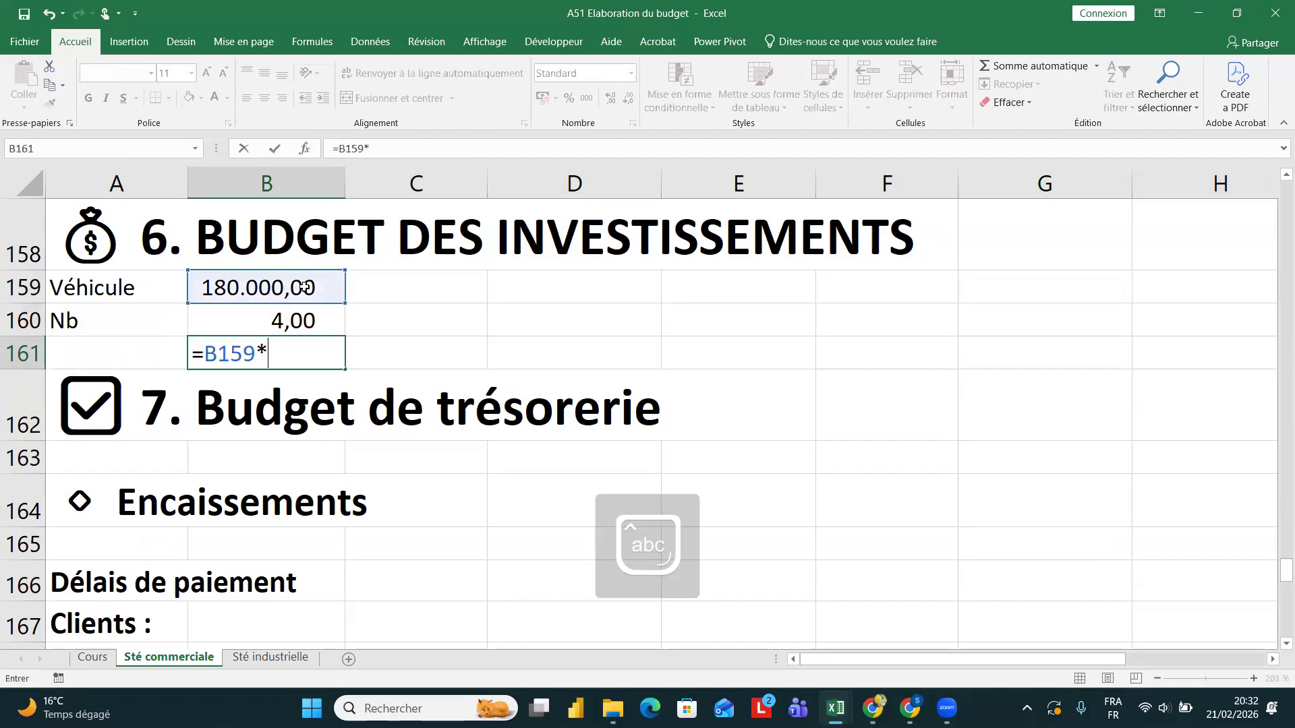
pyautogui.click(295, 320)
pyautogui.press('Return')
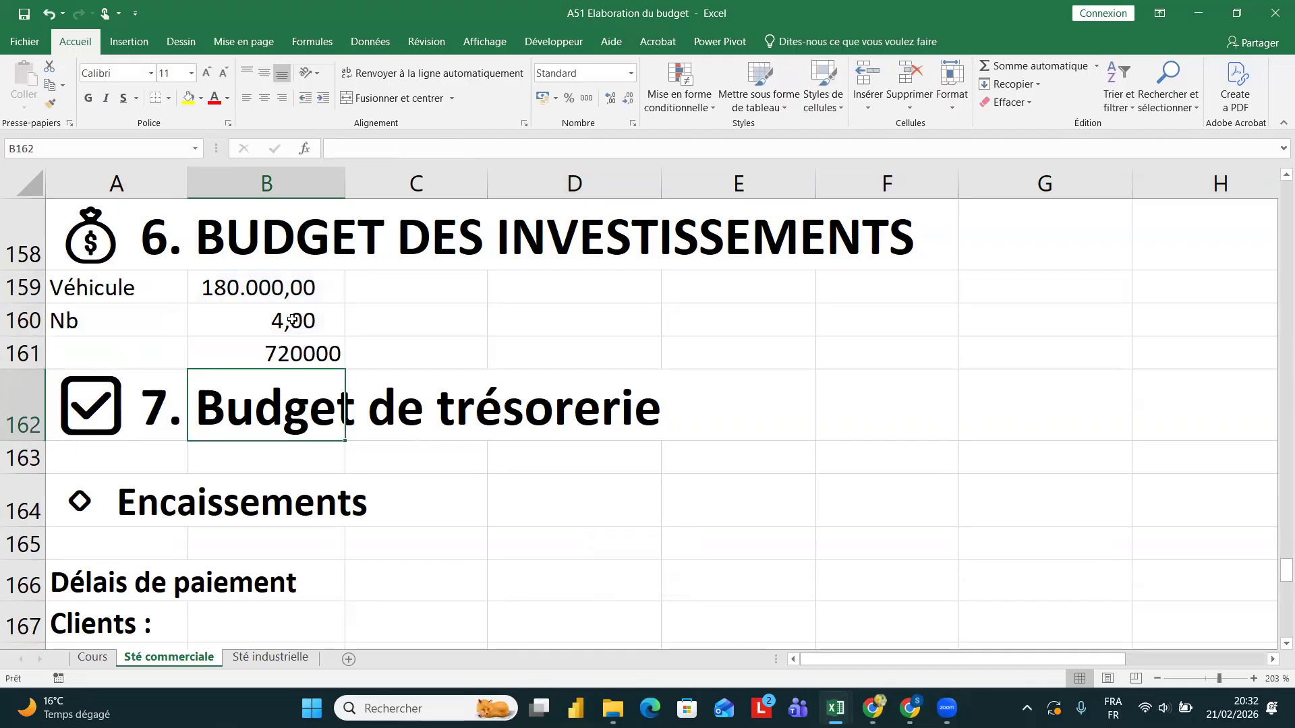
# - Enter "HT" in C159 to mark the vehicle amount as excluding tax
pyautogui.click(301, 313)
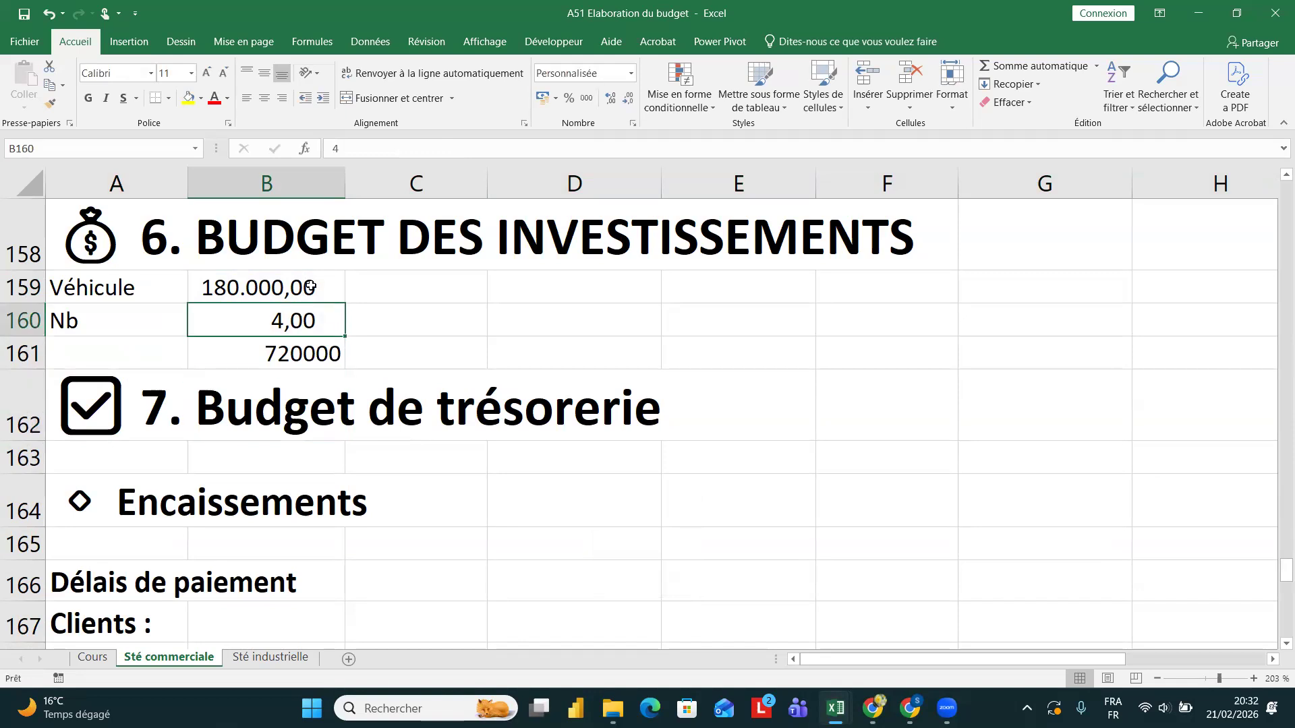
pyautogui.click(309, 287)
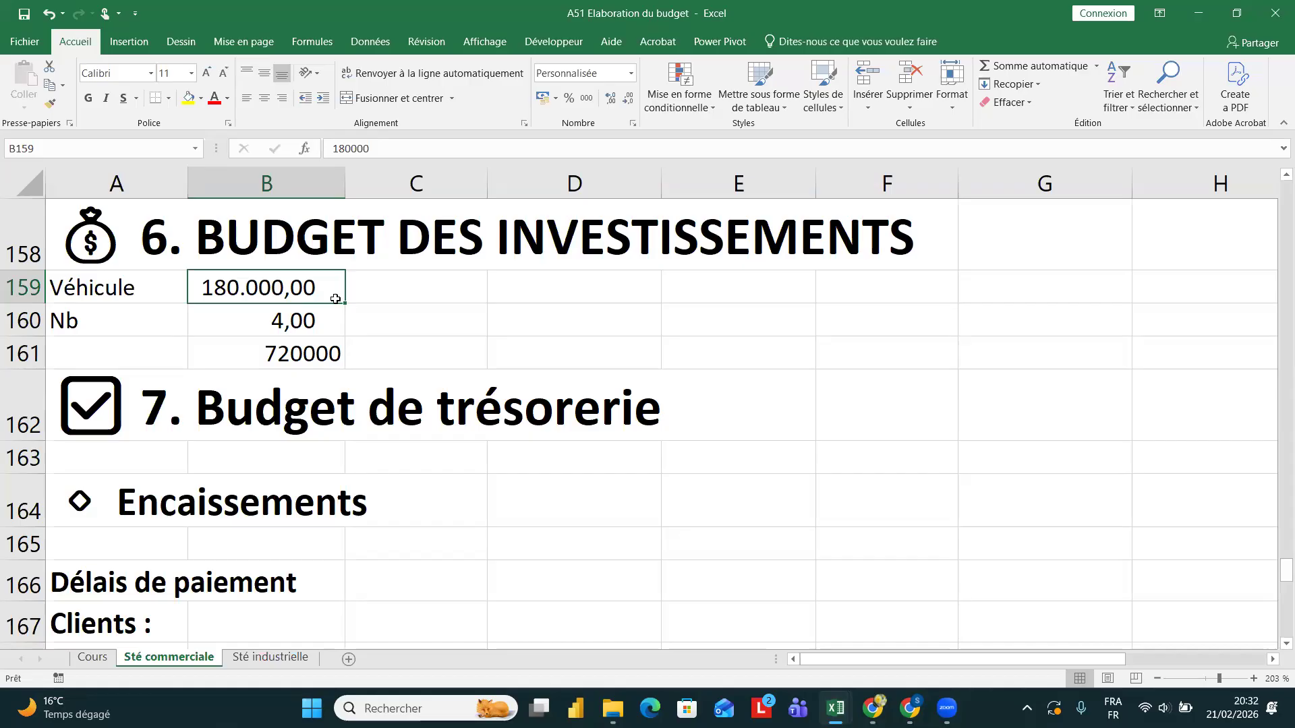
pyautogui.click(390, 295)
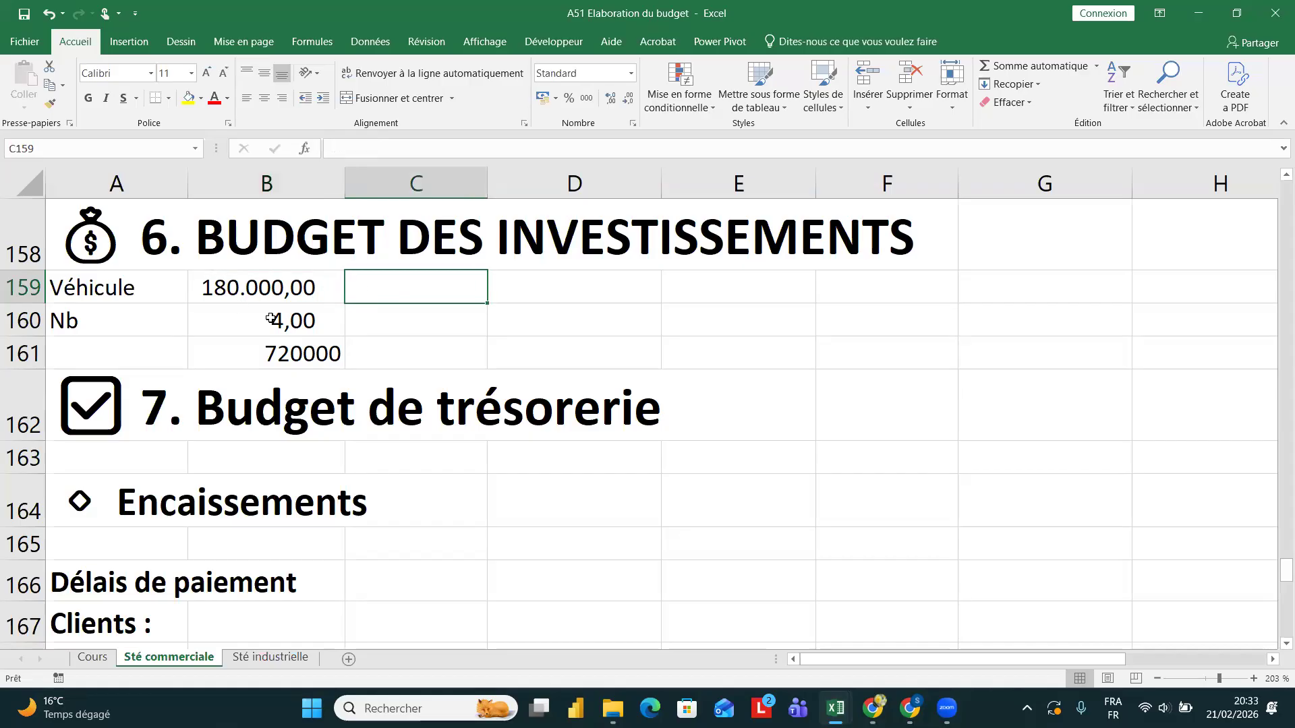
pyautogui.press('capslock')
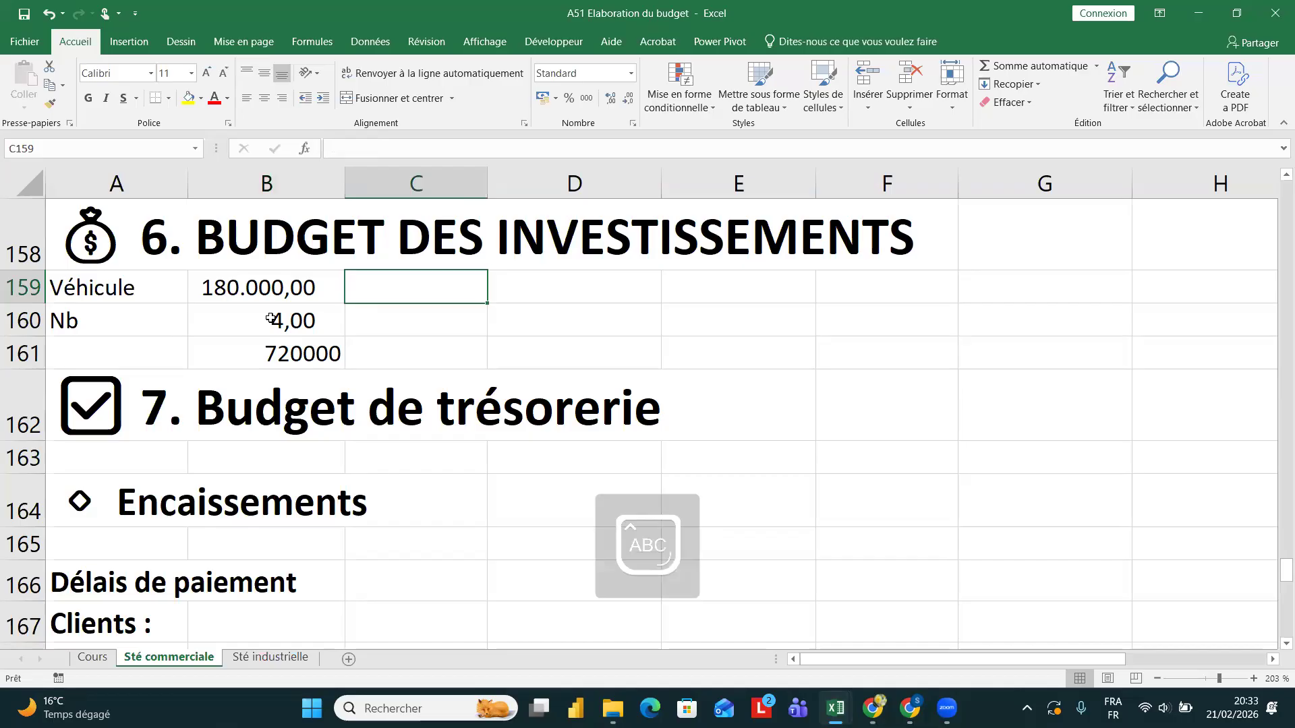
pyautogui.write('HT')
pyautogui.press('Return')
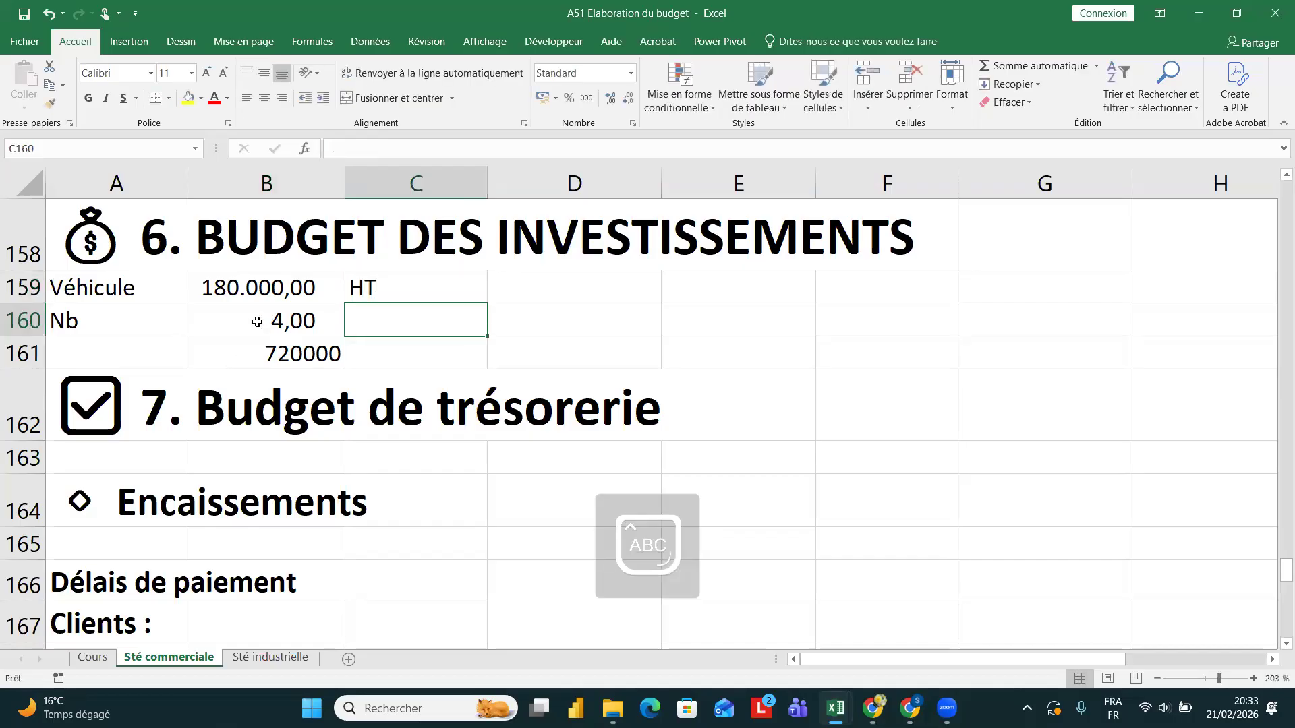
# - Enter the VAT rate 20% in D159 on the vehicle line
pyautogui.click(531, 294)
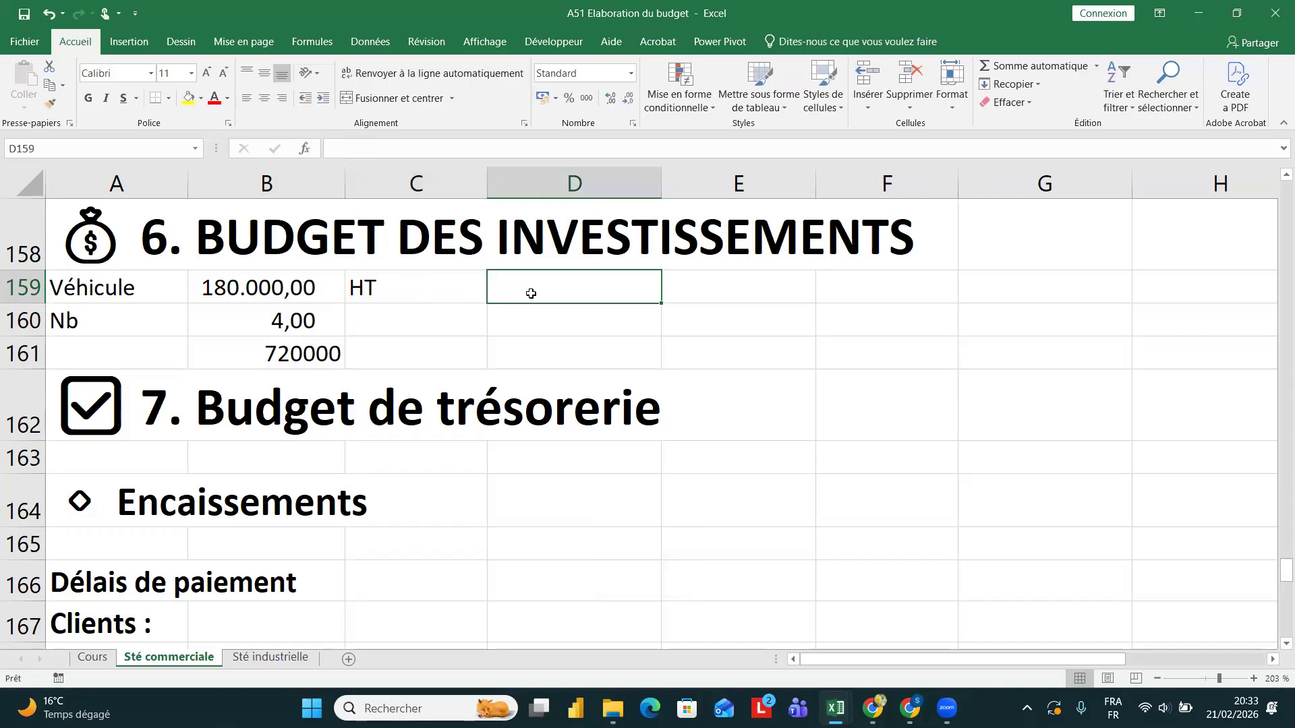
pyautogui.write('20ù')
pyautogui.press('BackSpace')
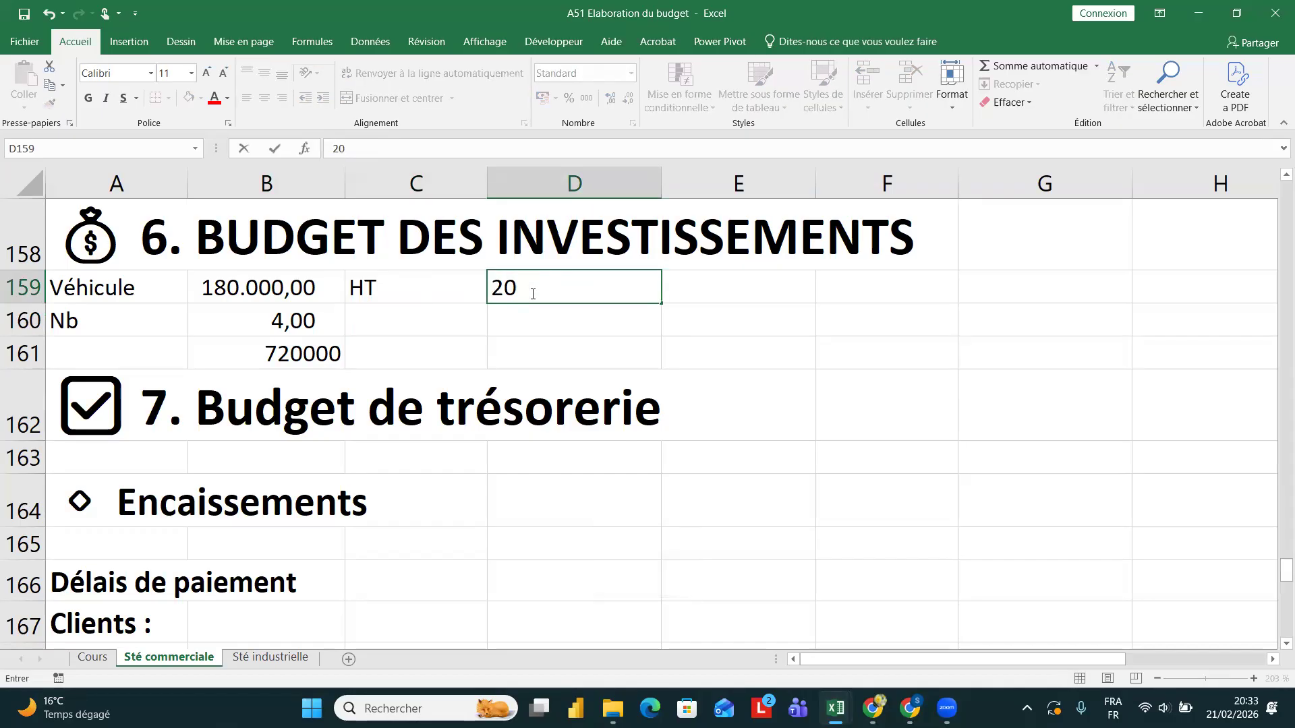
pyautogui.write('ù')
pyautogui.press('BackSpace')
pyautogui.press('capslock')
pyautogui.write('ù')
pyautogui.press('BackSpace')
pyautogui.write('ù')
pyautogui.press('BackSpace')
pyautogui.write('%')
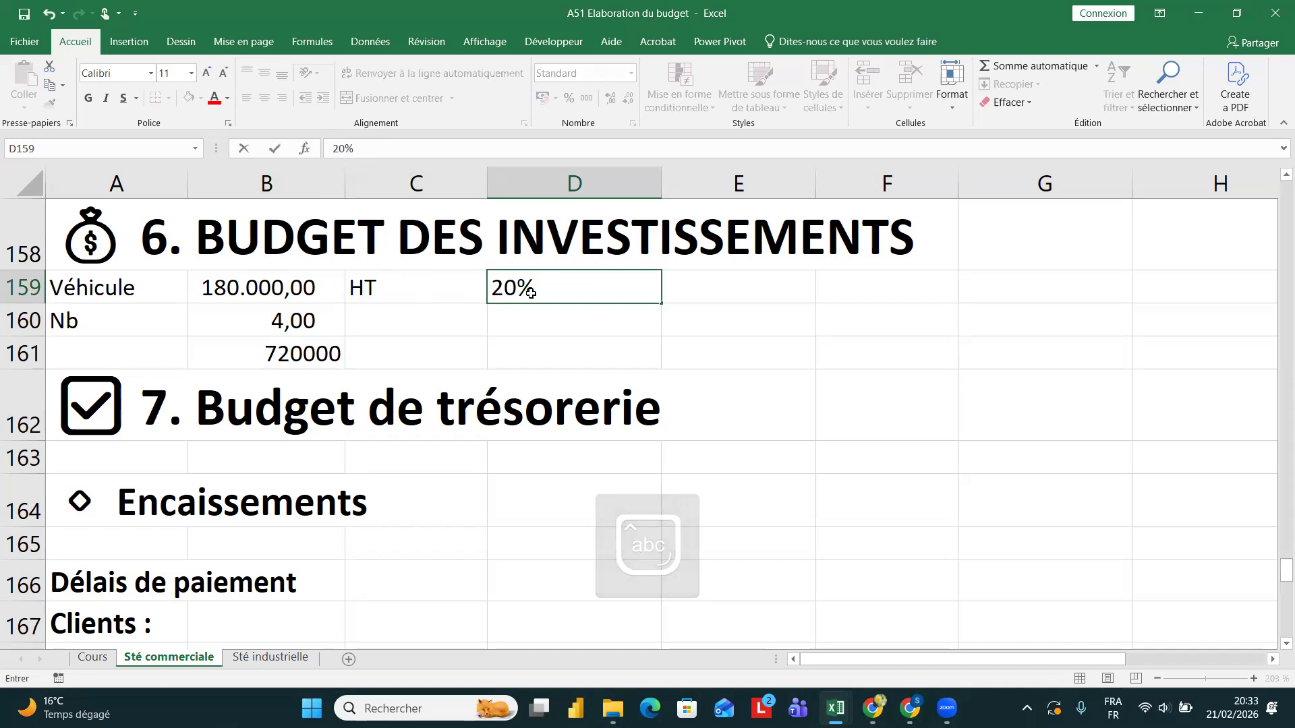
pyautogui.press('Return')
# - Insert four blank rows at row 162, above the Budget de trésorerie heading
pyautogui.click(19, 405)
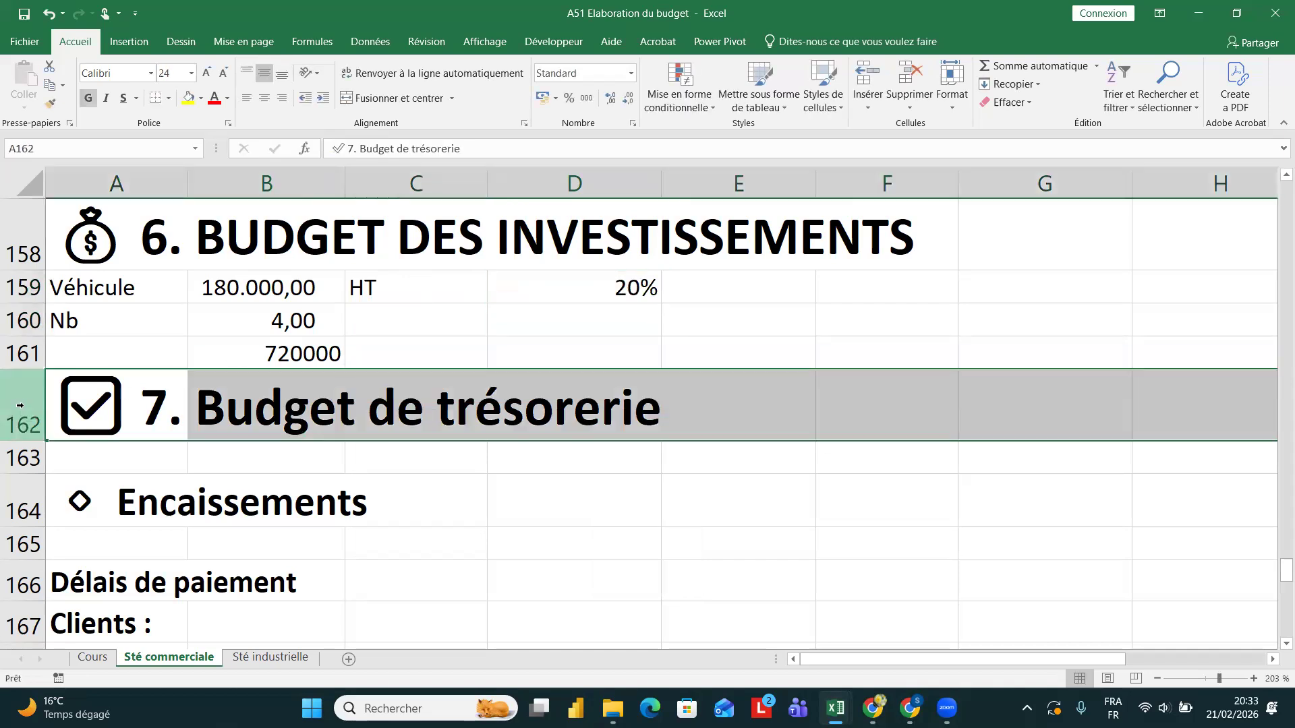
pyautogui.hotkey('ctrl', '+')
pyautogui.hotkey('ctrl', '+')
pyautogui.hotkey('ctrl', '+')
pyautogui.hotkey('ctrl', '+')
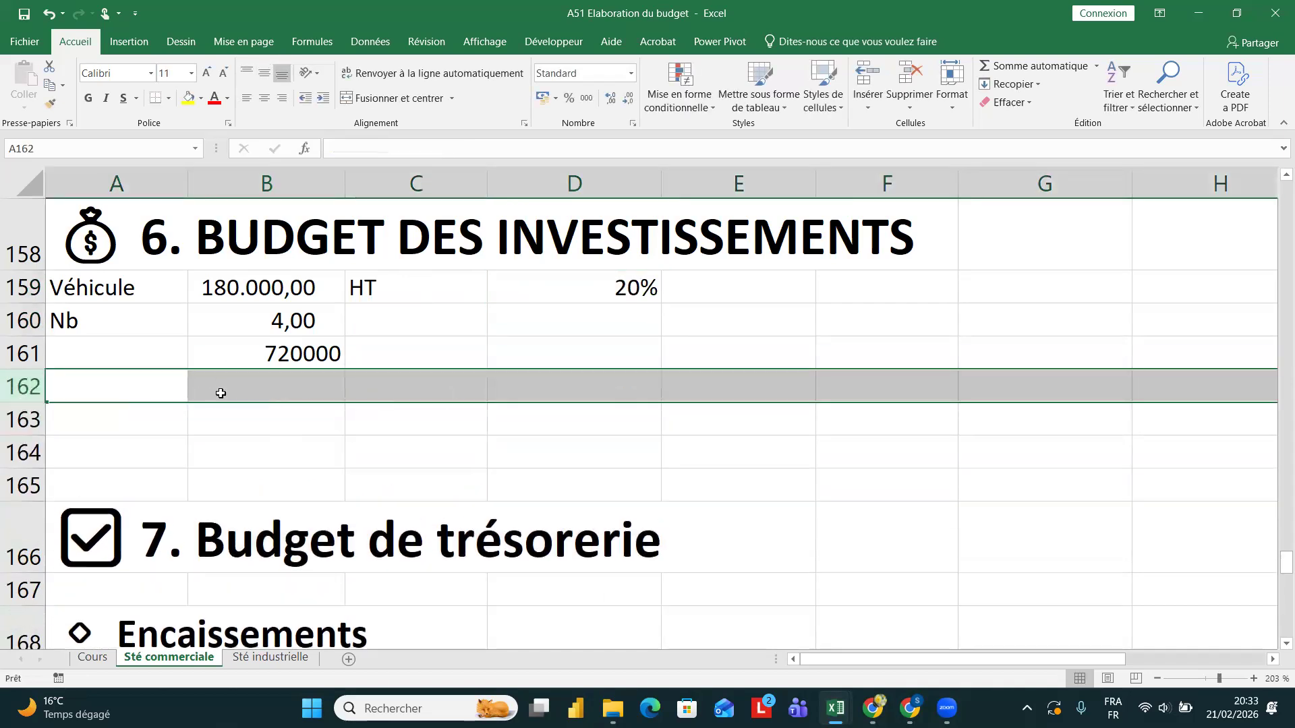
pyautogui.click(248, 394)
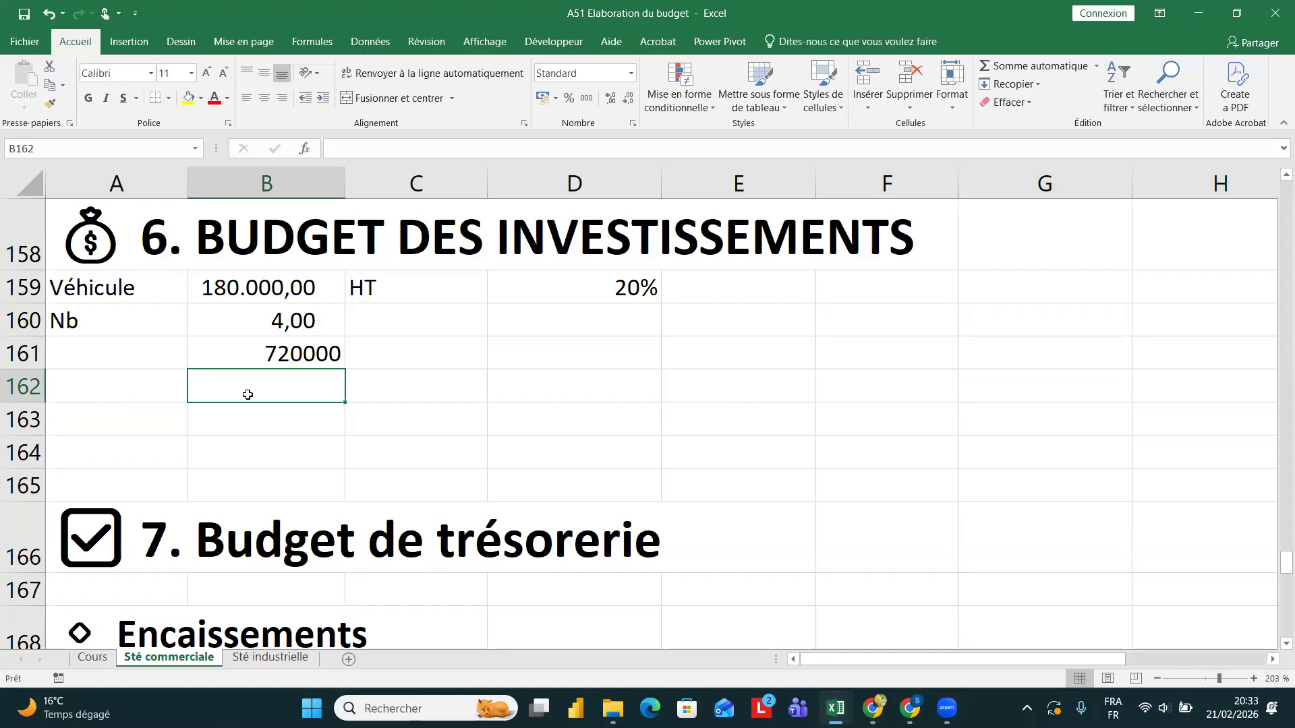
# - Copy the Mois header with Janv, Févr and Mars from A151:A154 of the TVA table to A162
pyautogui.scroll(-4, 319, 469)
pyautogui.scroll(8, 319, 469)
pyautogui.scroll(-2, 128, 257)
pyautogui.click(128, 258)
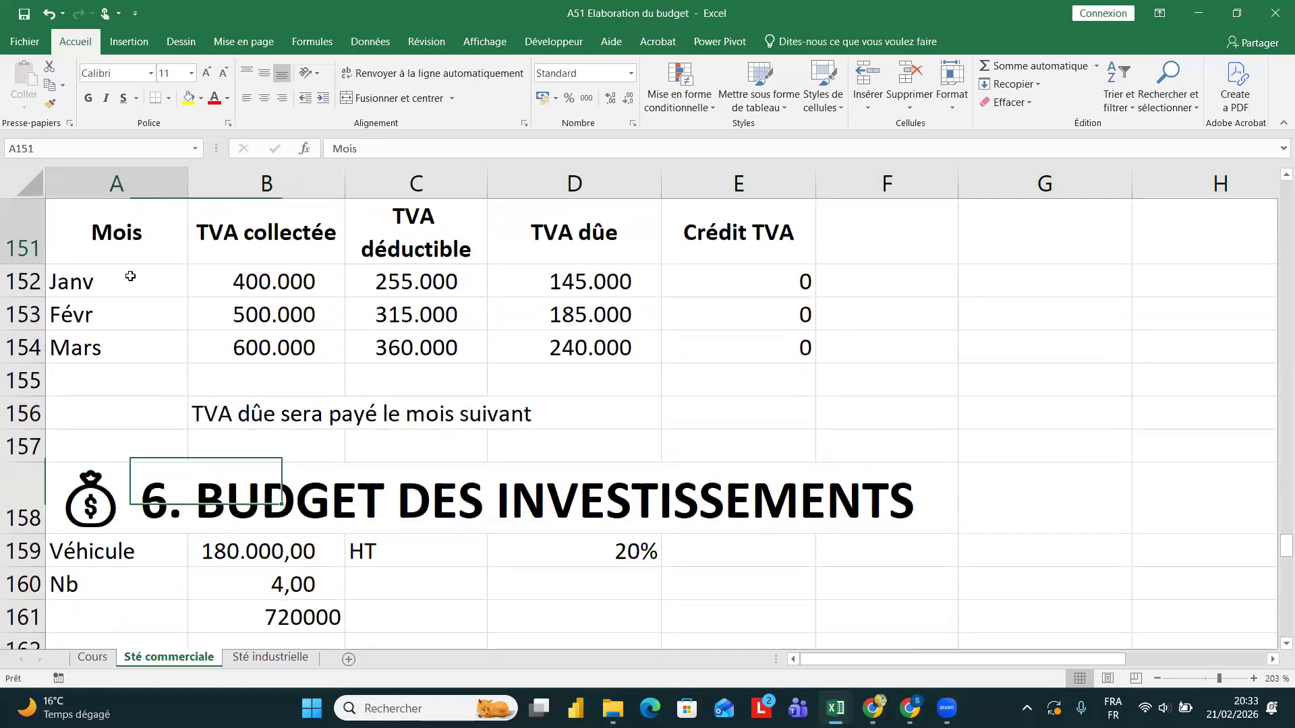
pyautogui.moveTo(130, 276); pyautogui.dragTo(130, 342)
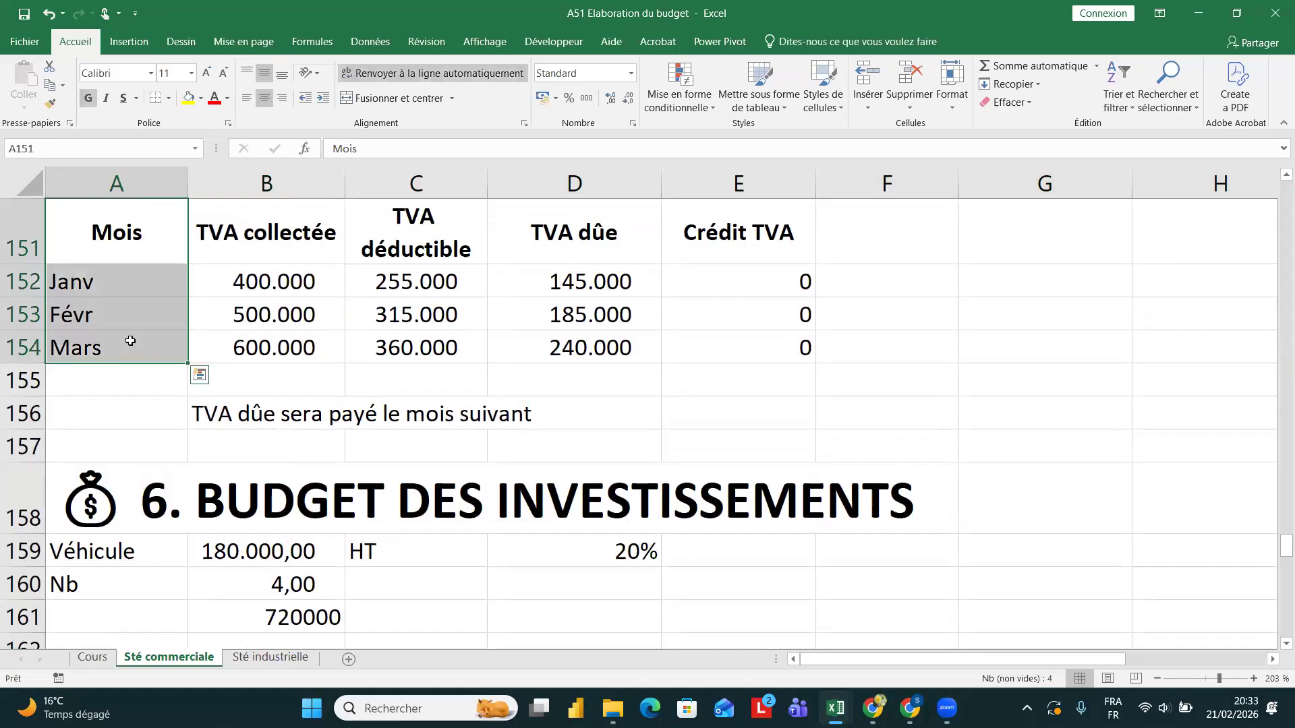
pyautogui.hotkey('ctrl', 'c')
pyautogui.scroll(-4, 311, 475)
pyautogui.scroll(2, 274, 413)
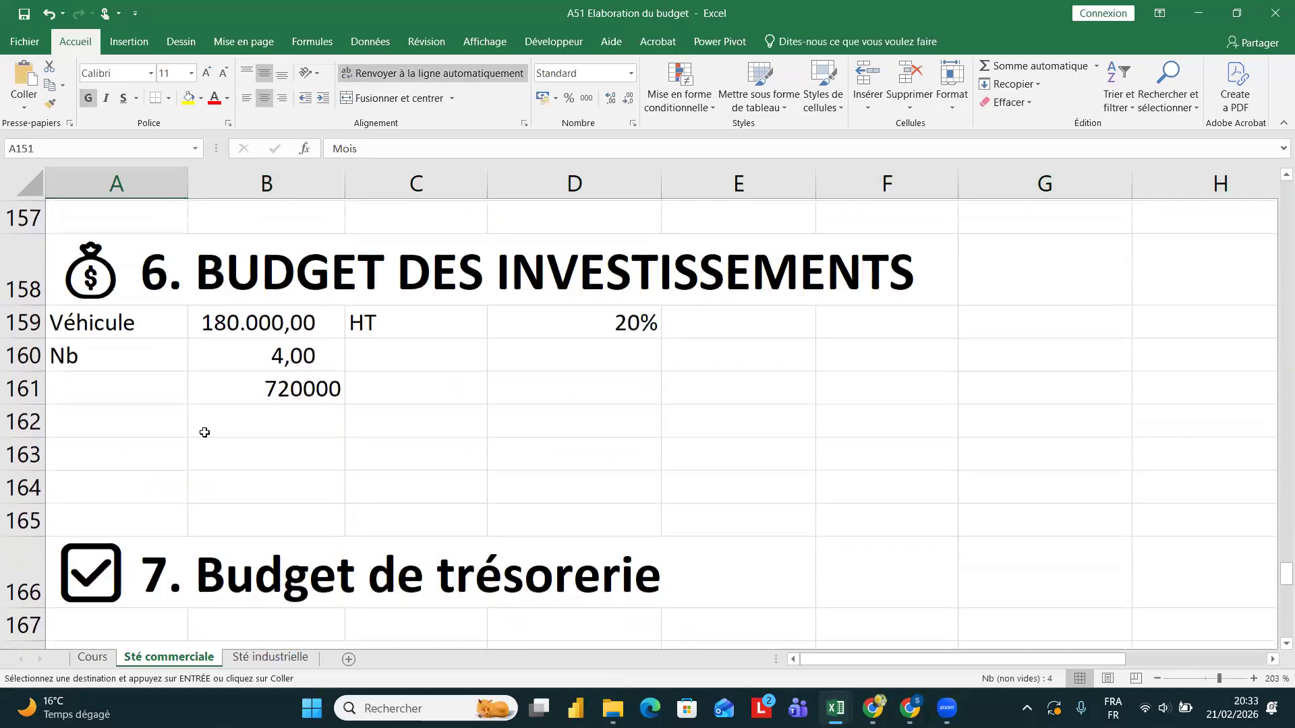
pyautogui.click(126, 436)
pyautogui.hotkey('ctrl', 'v')
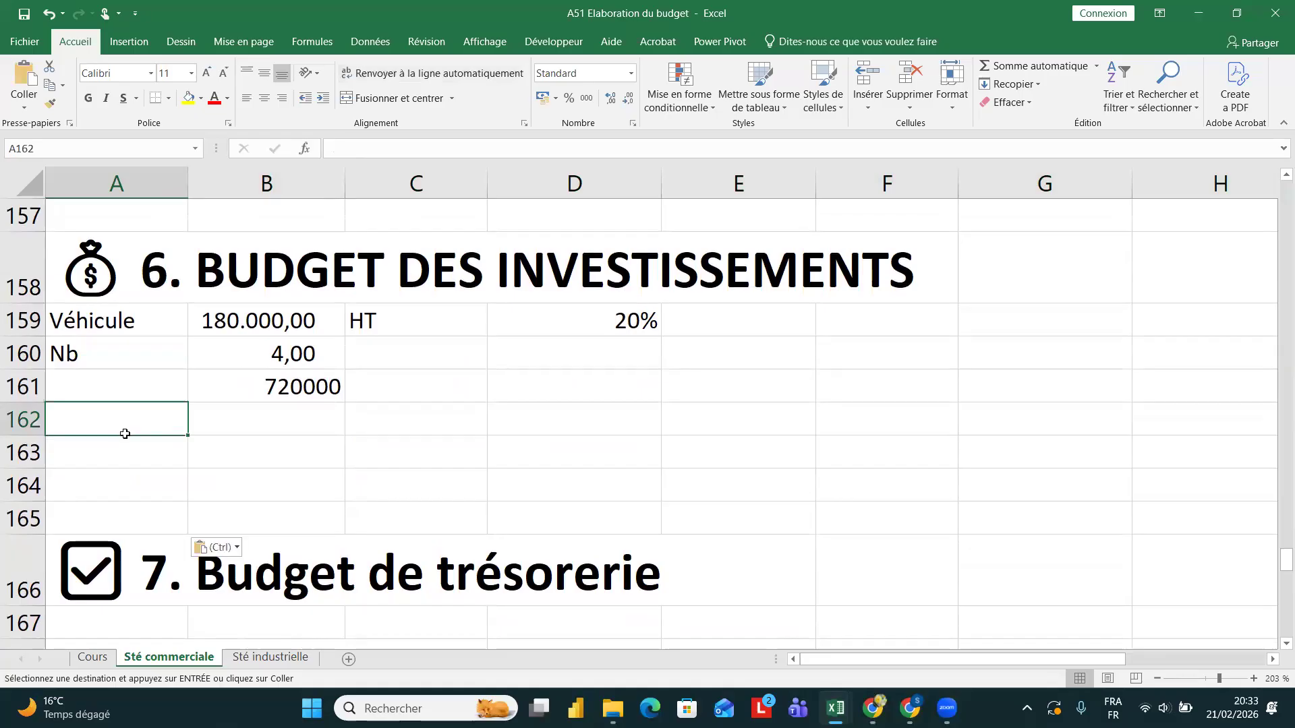
# - Insert a blank row at row 166 to separate the month list from the Budget de trésorerie heading
pyautogui.click(10, 567)
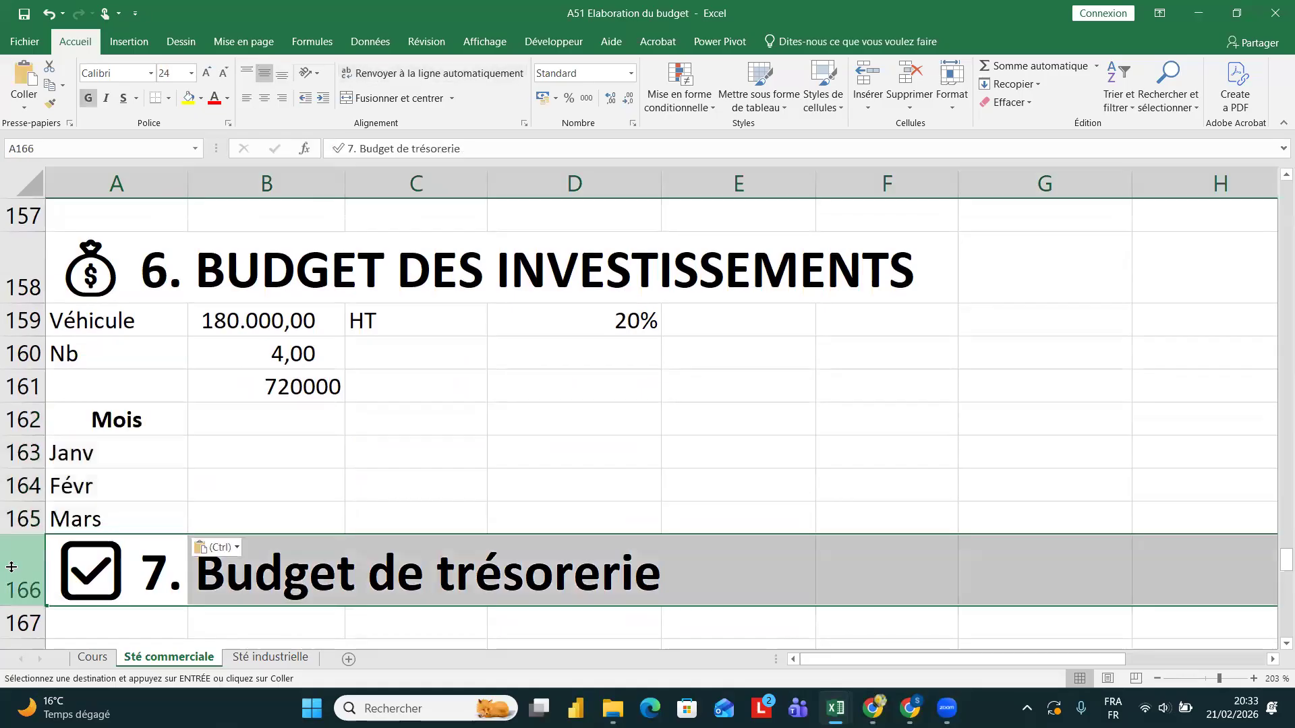
pyautogui.hotkey('ctrl', '+')
pyautogui.click(239, 443)
pyautogui.click(263, 419)
pyautogui.click(245, 447)
# - Enter the column header "Montant" in B162 beside Mois
pyautogui.click(269, 412)
pyautogui.press('capslock')
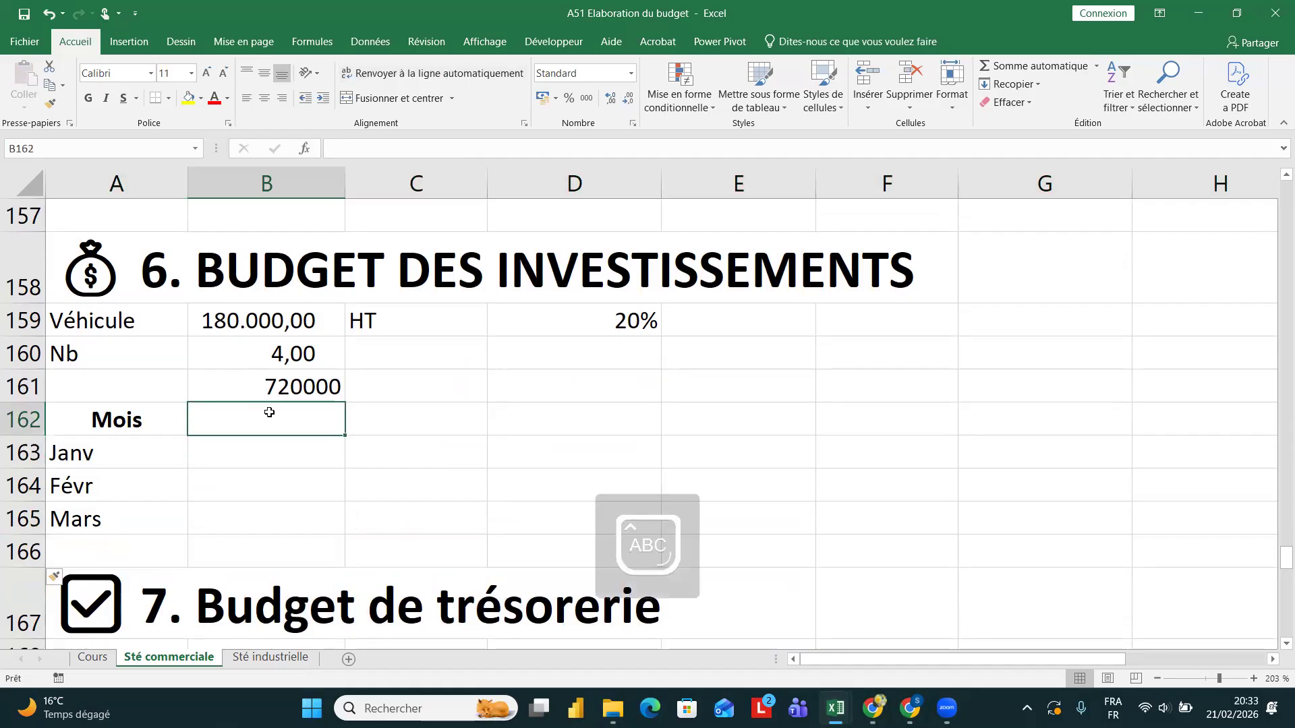
pyautogui.write('M')
pyautogui.press('capslock')
pyautogui.write('ontan')
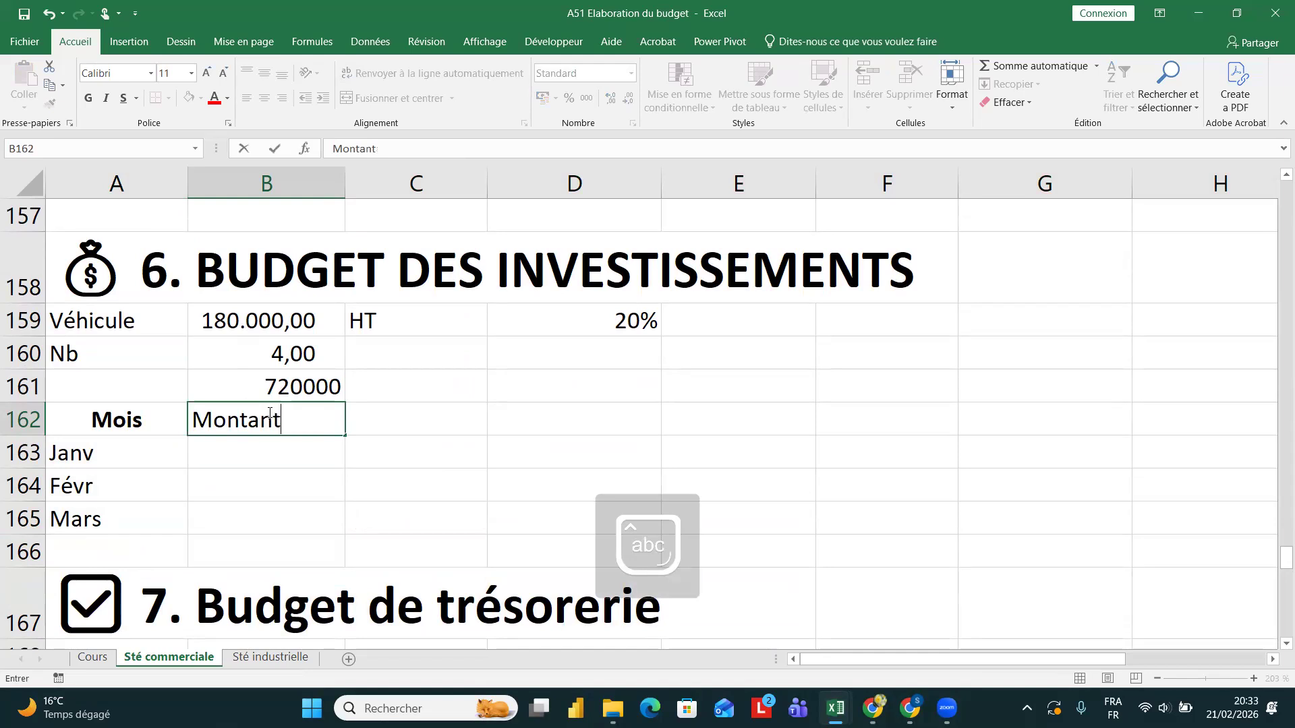
pyautogui.write('t')
pyautogui.press('Return')
# - Add the column headers "TVA" in C162 and "TTC" in D162
pyautogui.click(342, 421)
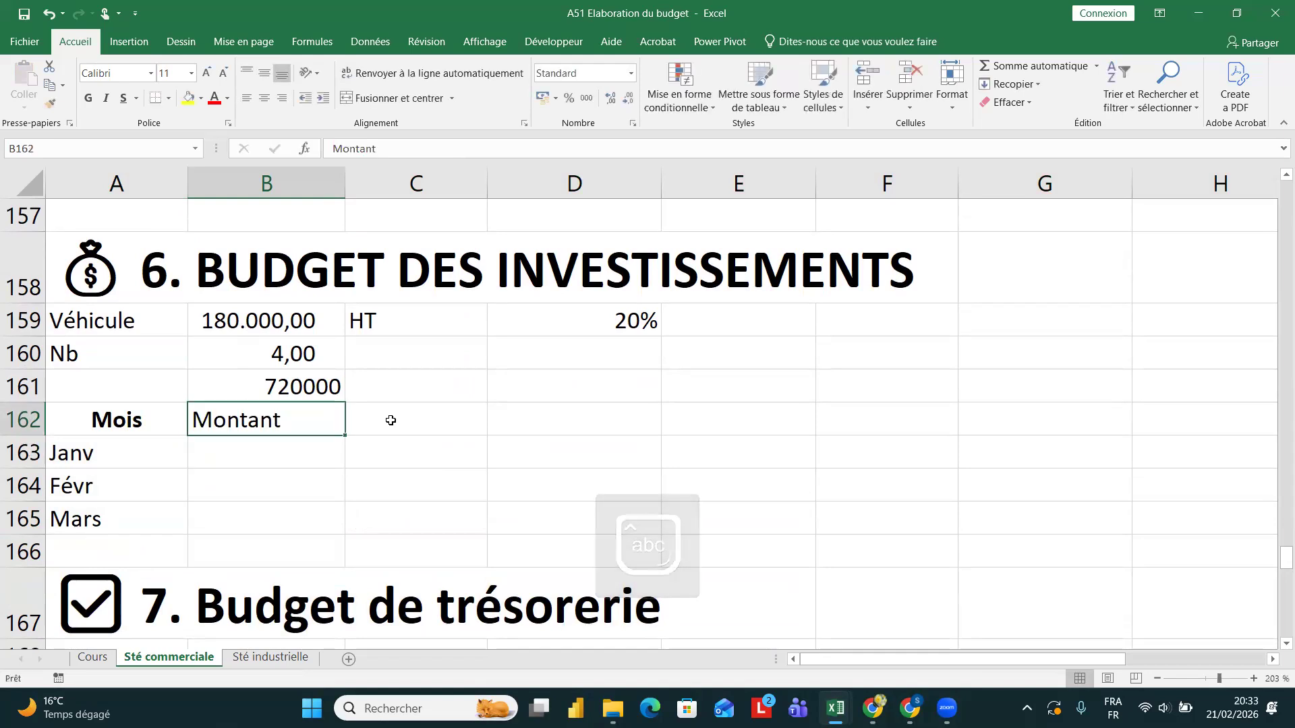
pyautogui.click(391, 420)
pyautogui.press('capslock')
pyautogui.write('TVA')
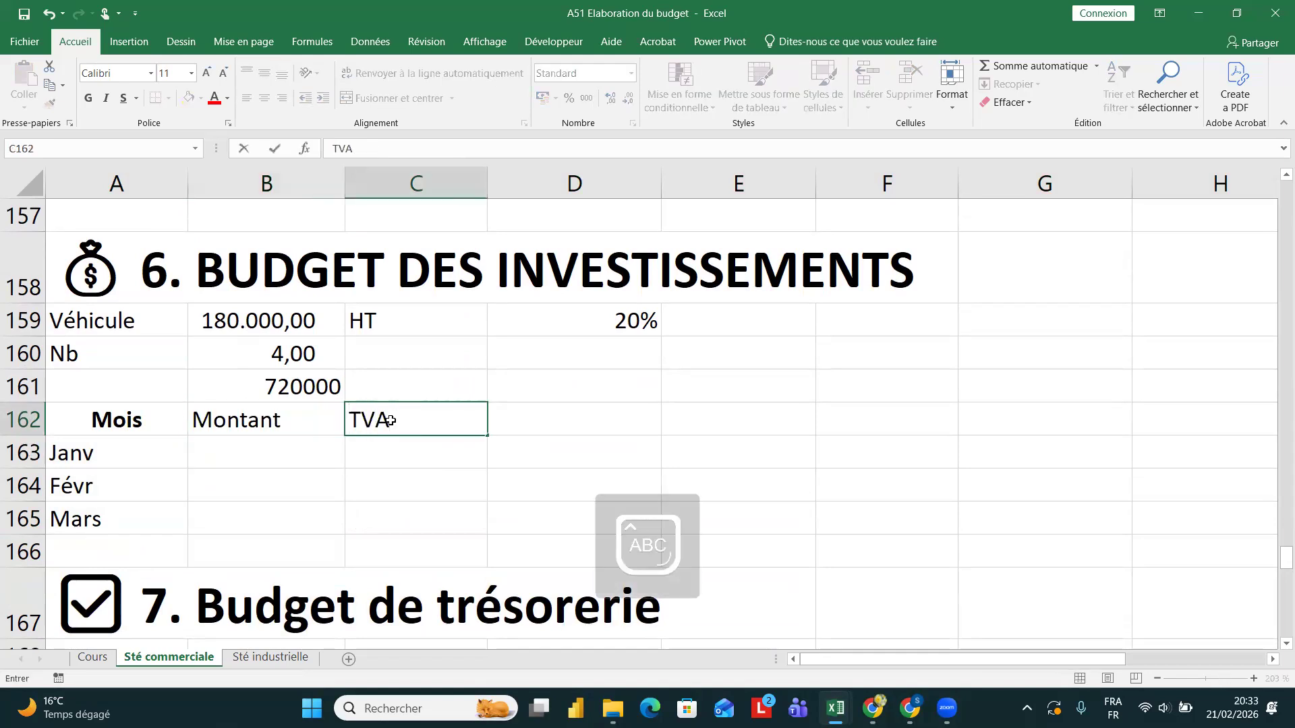
pyautogui.press('Return')
pyautogui.click(499, 418)
pyautogui.write('T')
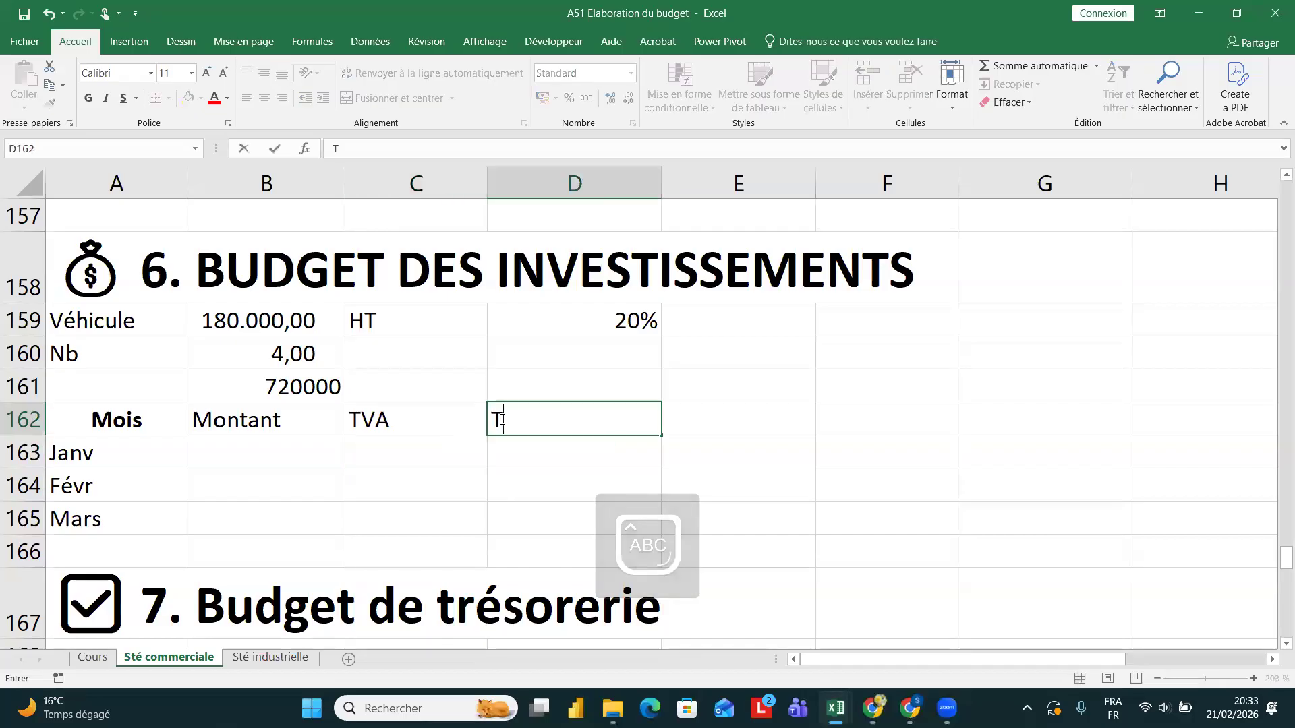
pyautogui.write('TC')
pyautogui.press('Return')
# - Enter 180000 as the Montant for Janv in B163 and for Févr in B164
pyautogui.click(275, 450)
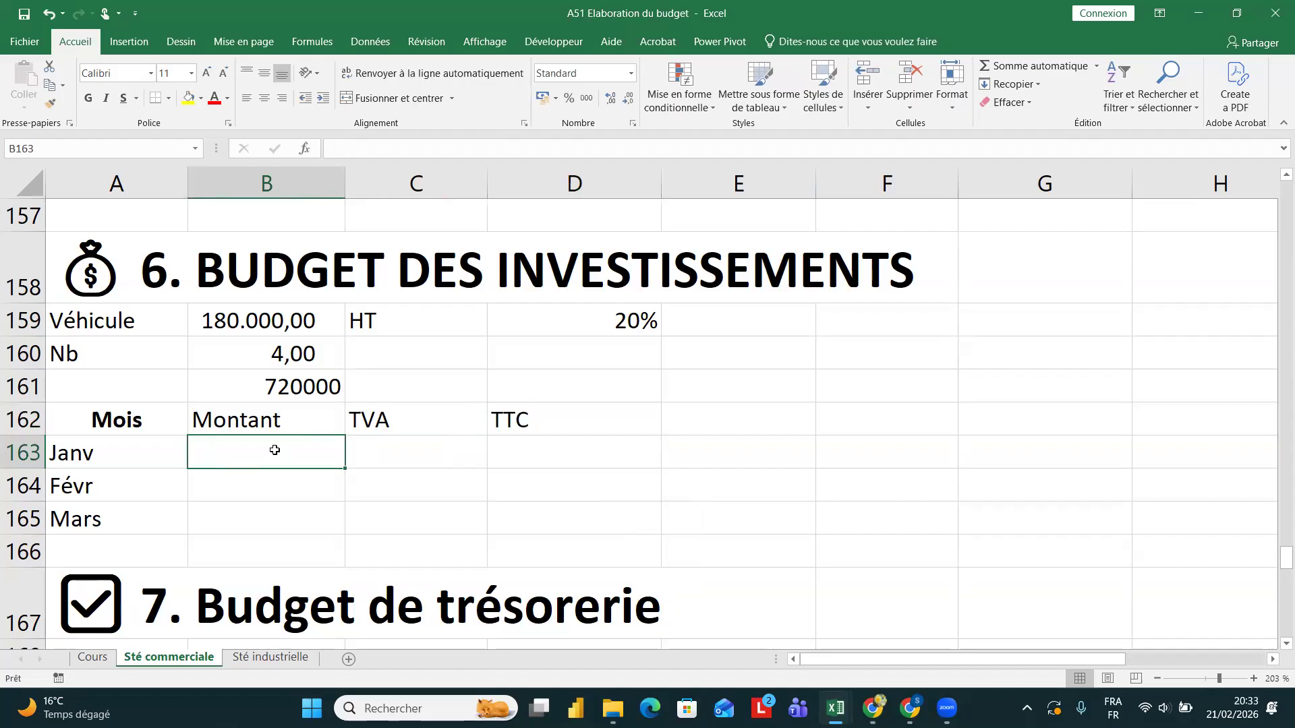
pyautogui.write('18')
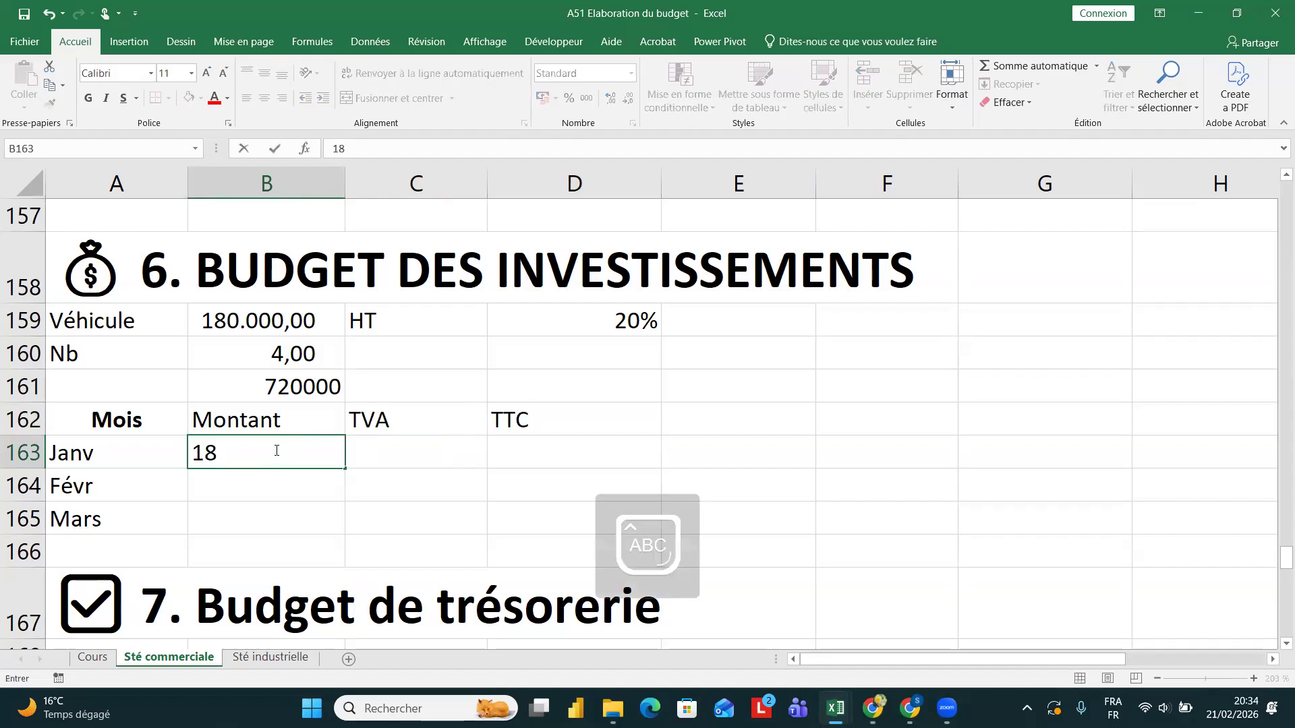
pyautogui.write('0000')
pyautogui.press('Return')
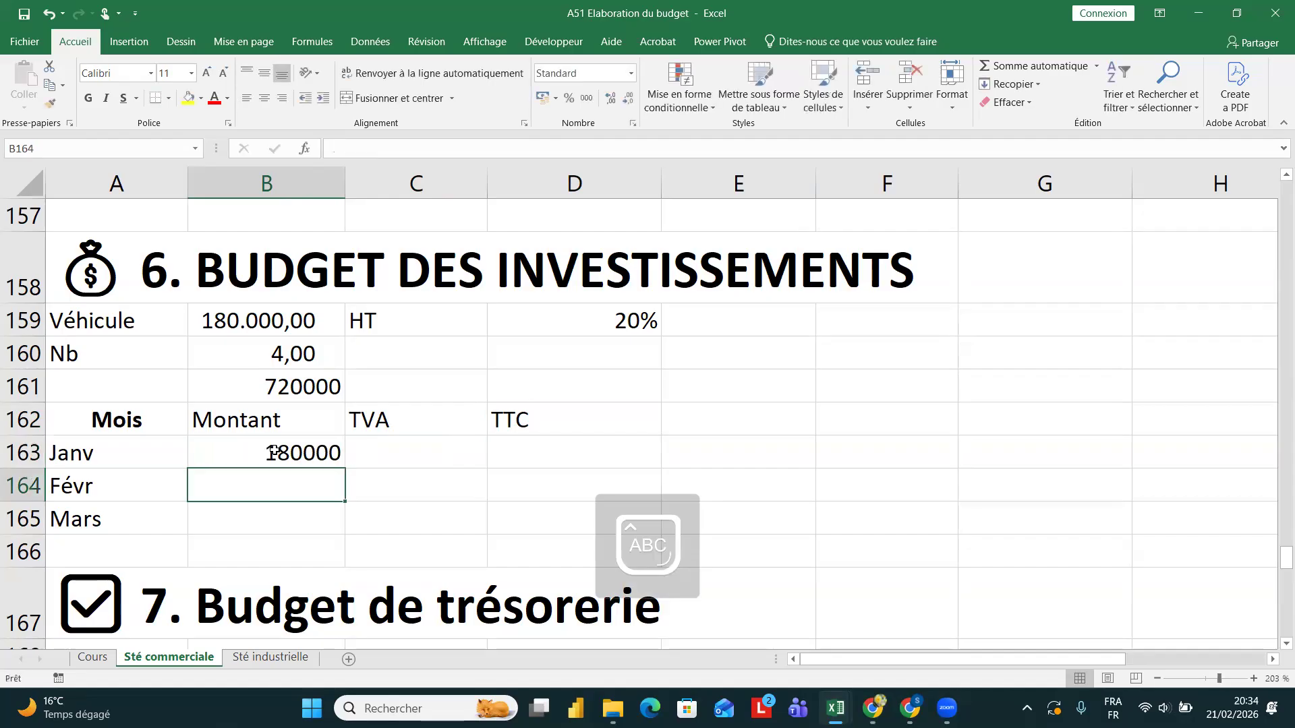
pyautogui.click(329, 438)
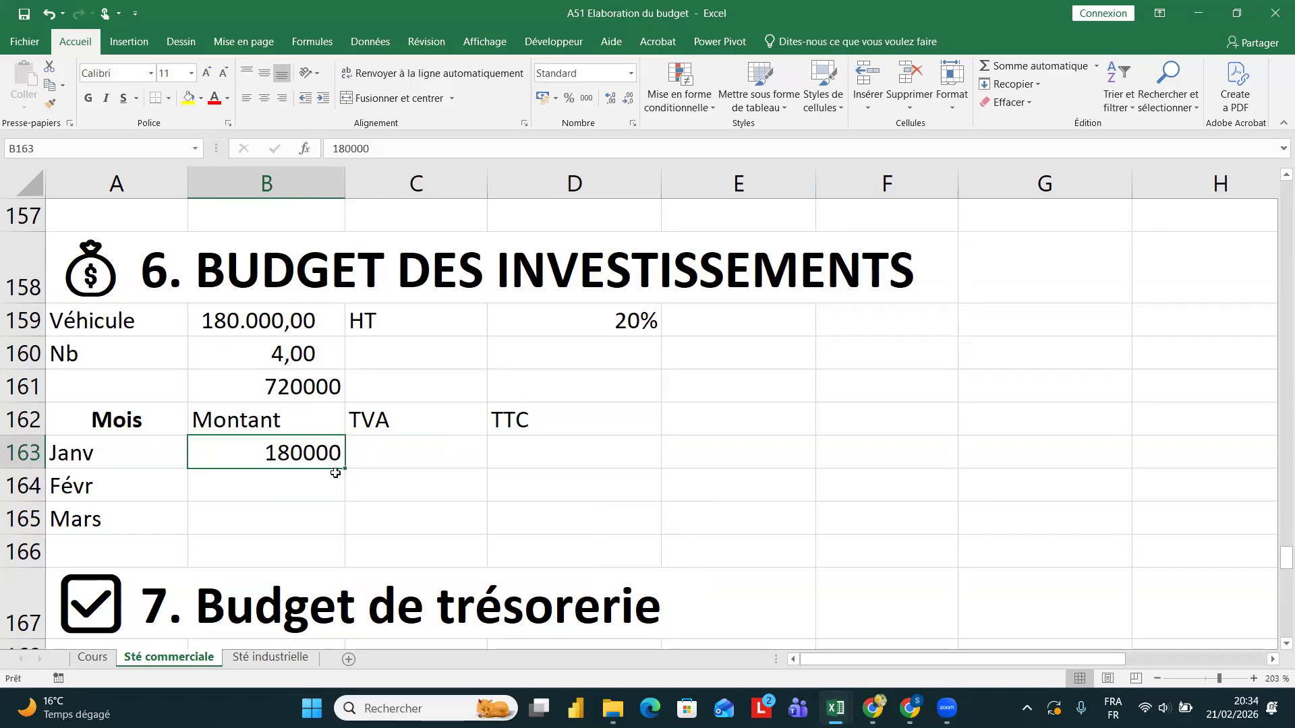
pyautogui.click(315, 478)
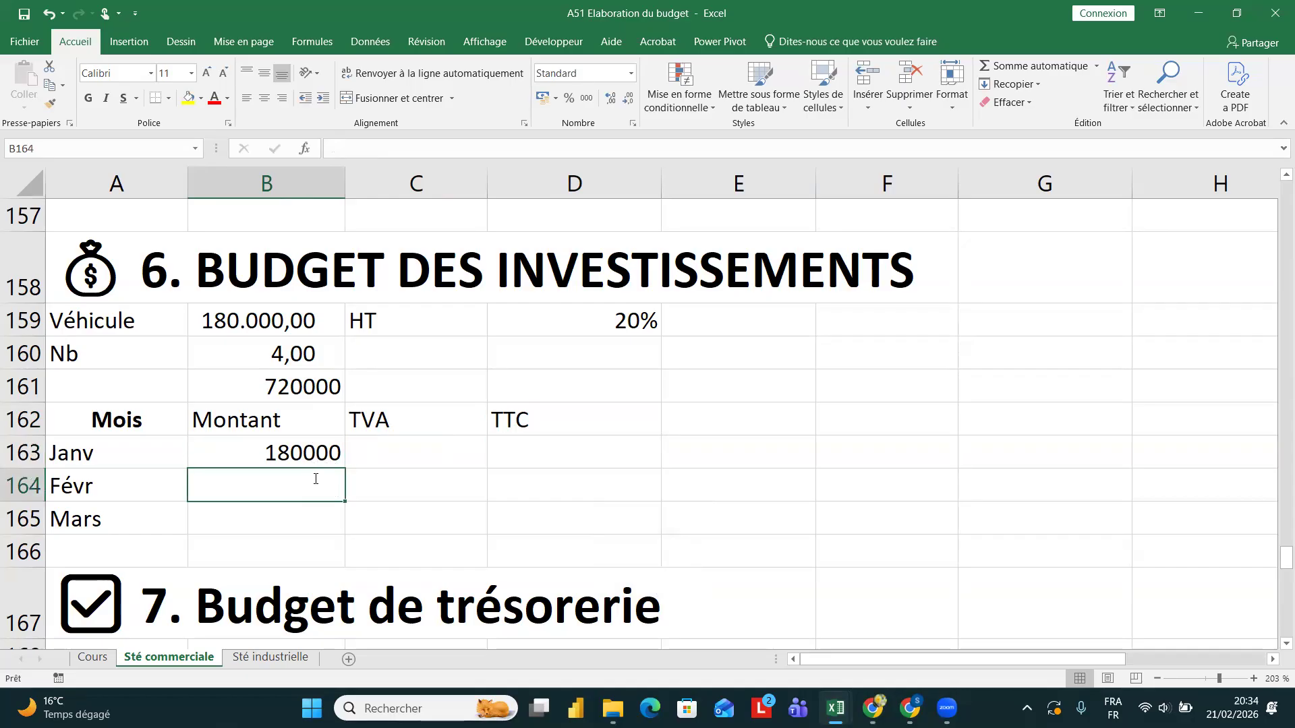
pyautogui.write('1800000')
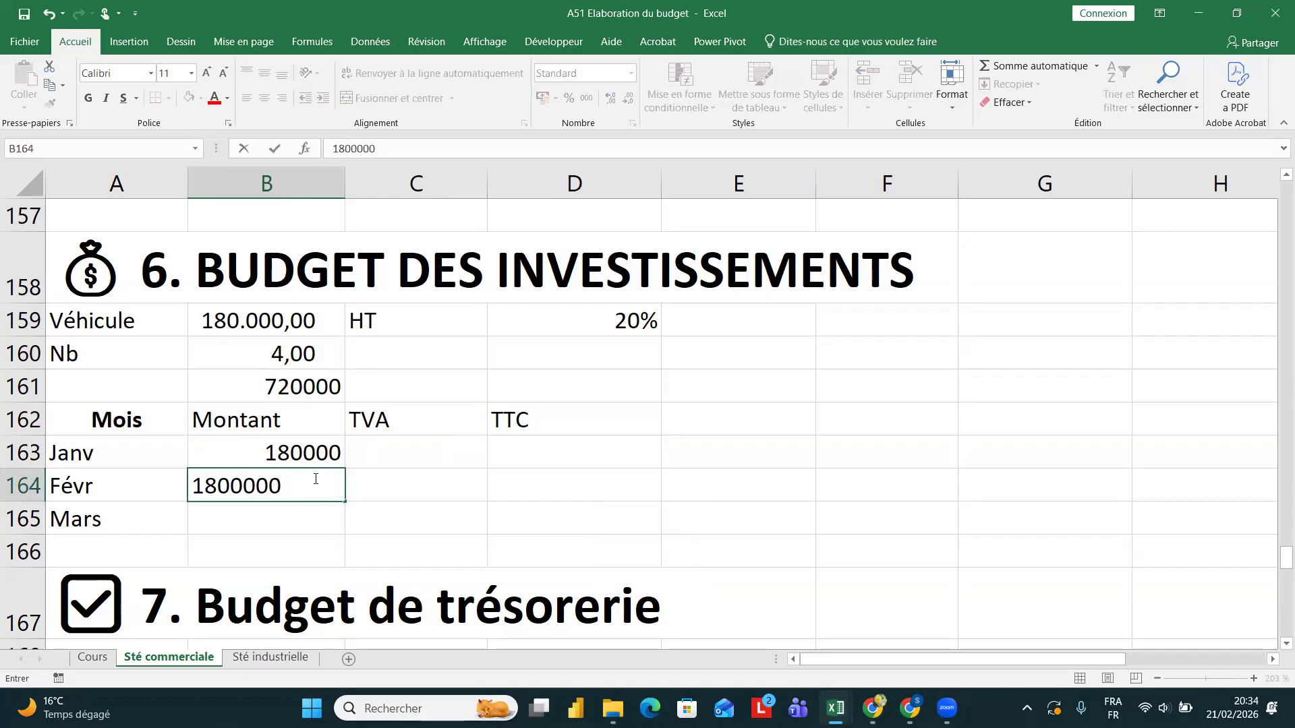
pyautogui.press('BackSpace')
pyautogui.press('Return')
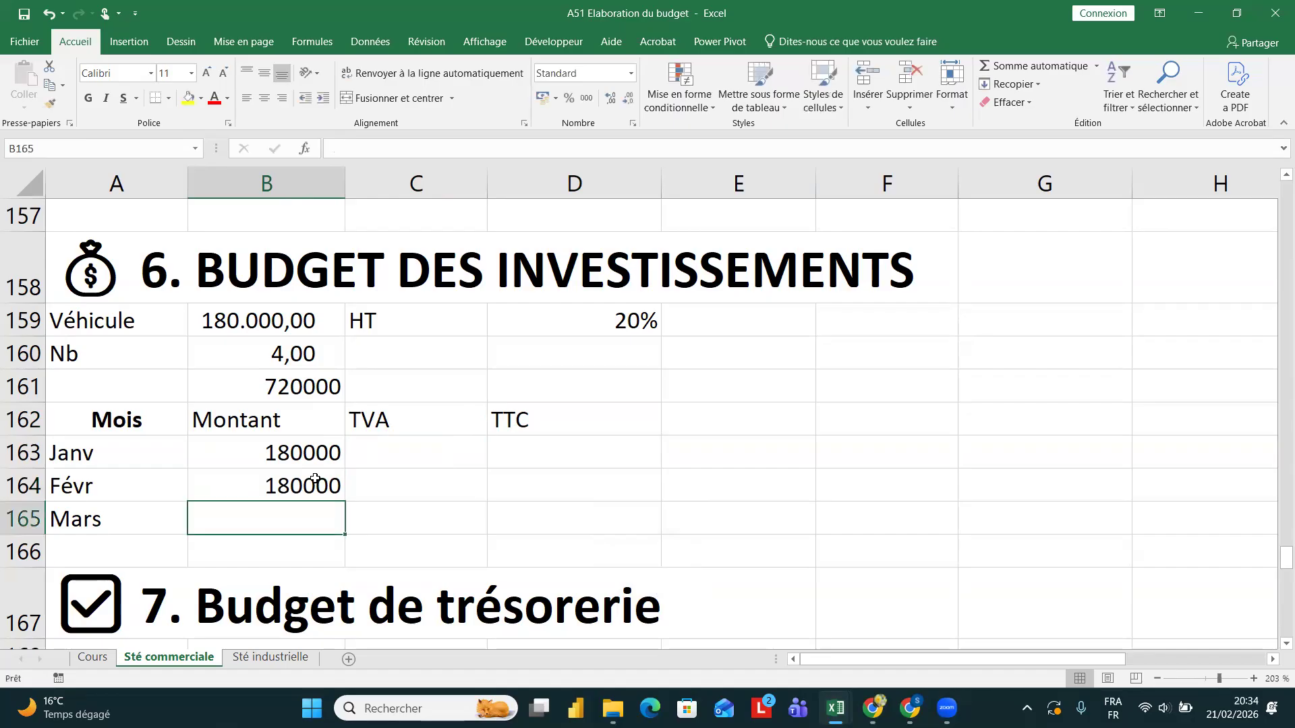
# - Enter 3600000 as the Montant for Mars in B165
pyautogui.write('3600000')
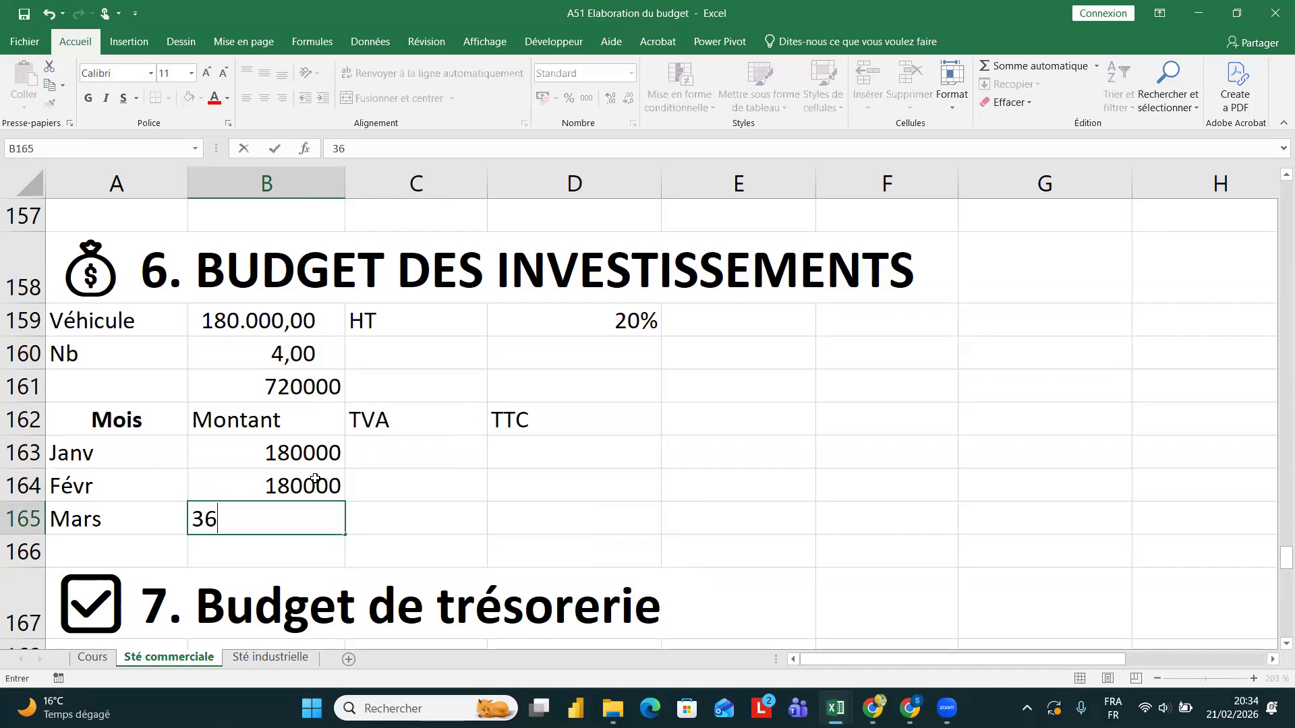
pyautogui.press('Return')
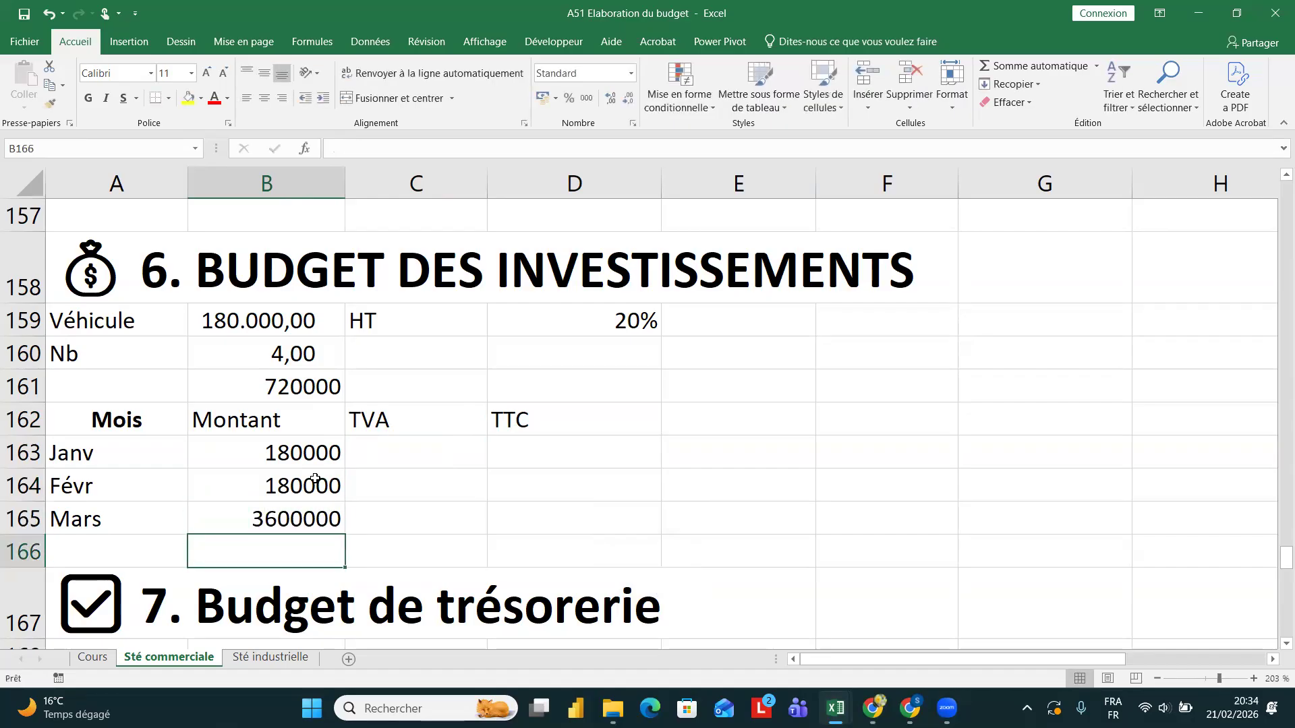
# - Calculate the TVA for Janv in C163 with the formula =B163*20% and fill it down to Mars in C165
pyautogui.click(404, 464)
pyautogui.write('=')
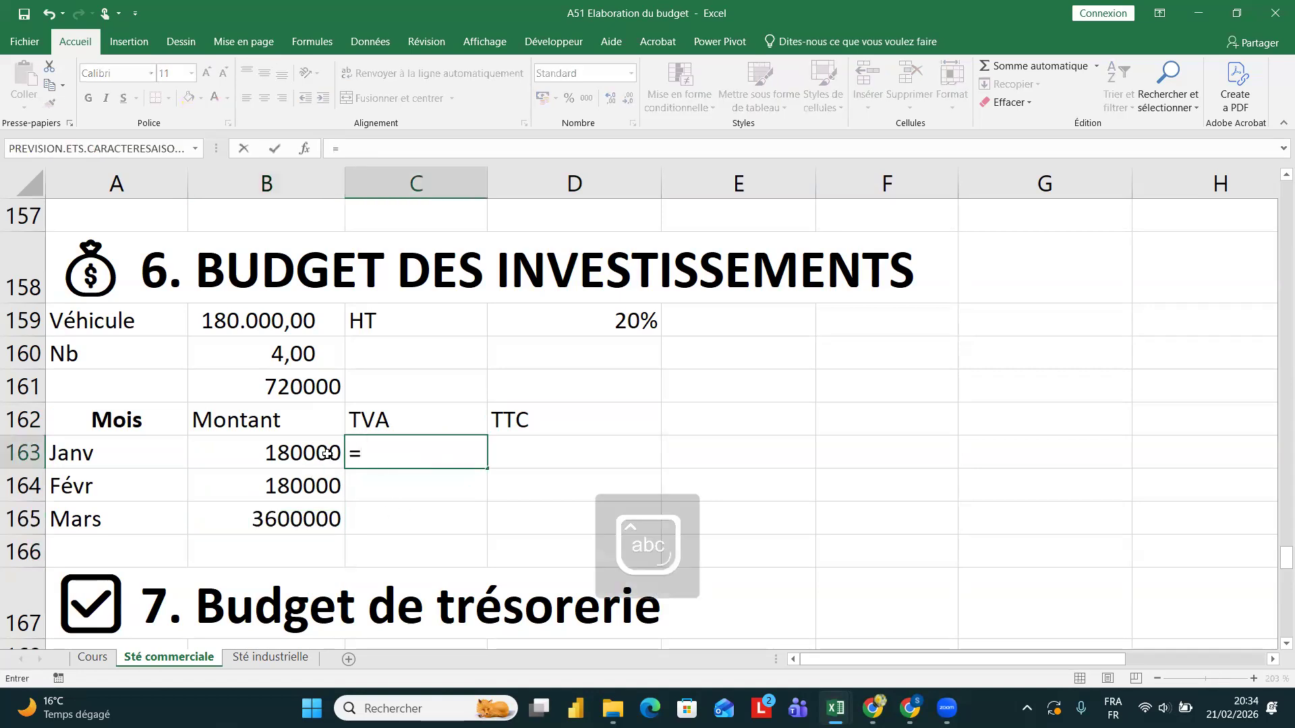
pyautogui.click(322, 454)
pyautogui.write('*')
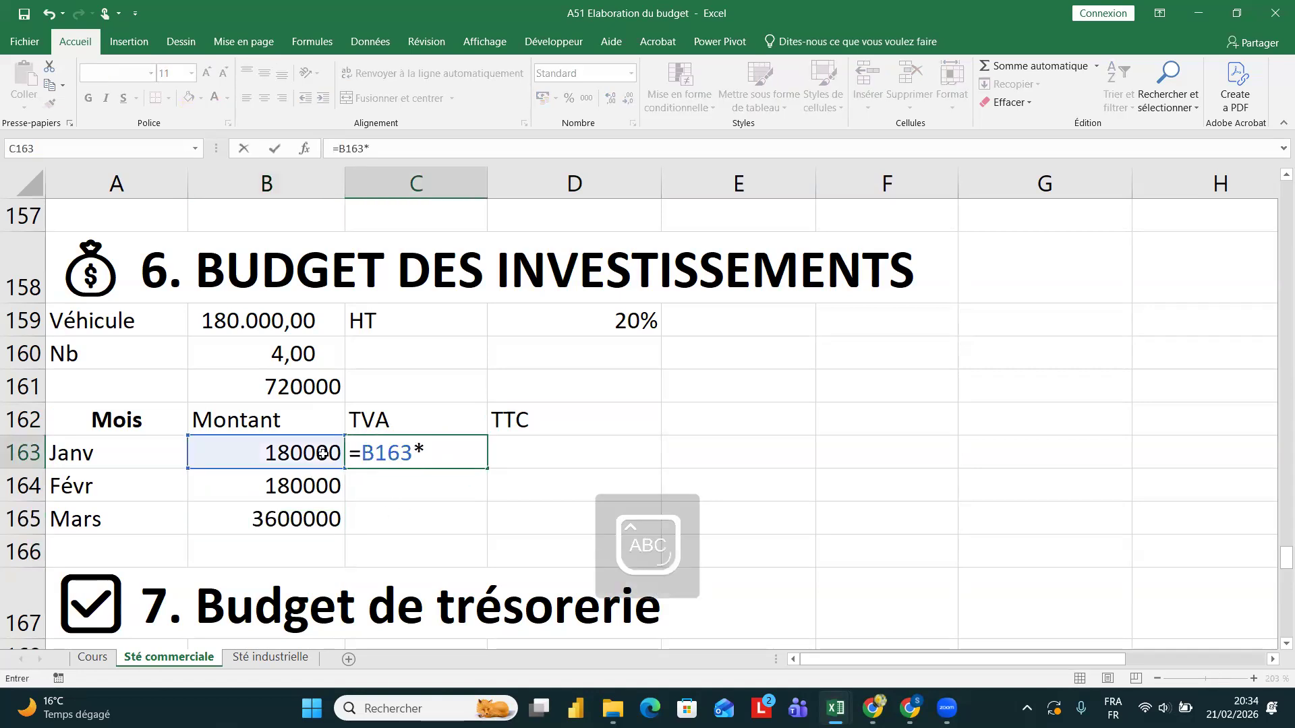
pyautogui.write('20ù')
pyautogui.press('Return')
pyautogui.press('Return')
pyautogui.click(481, 456)
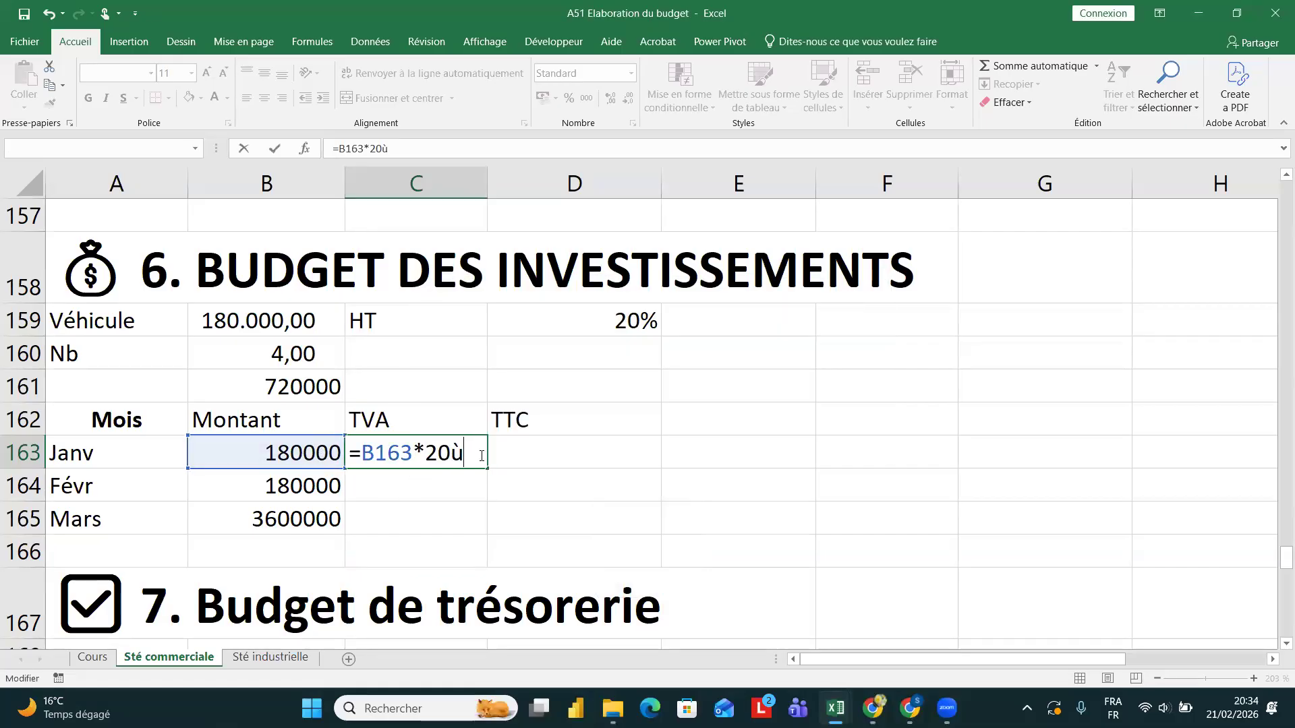
pyautogui.press('BackSpace')
pyautogui.write('ù')
pyautogui.press('BackSpace')
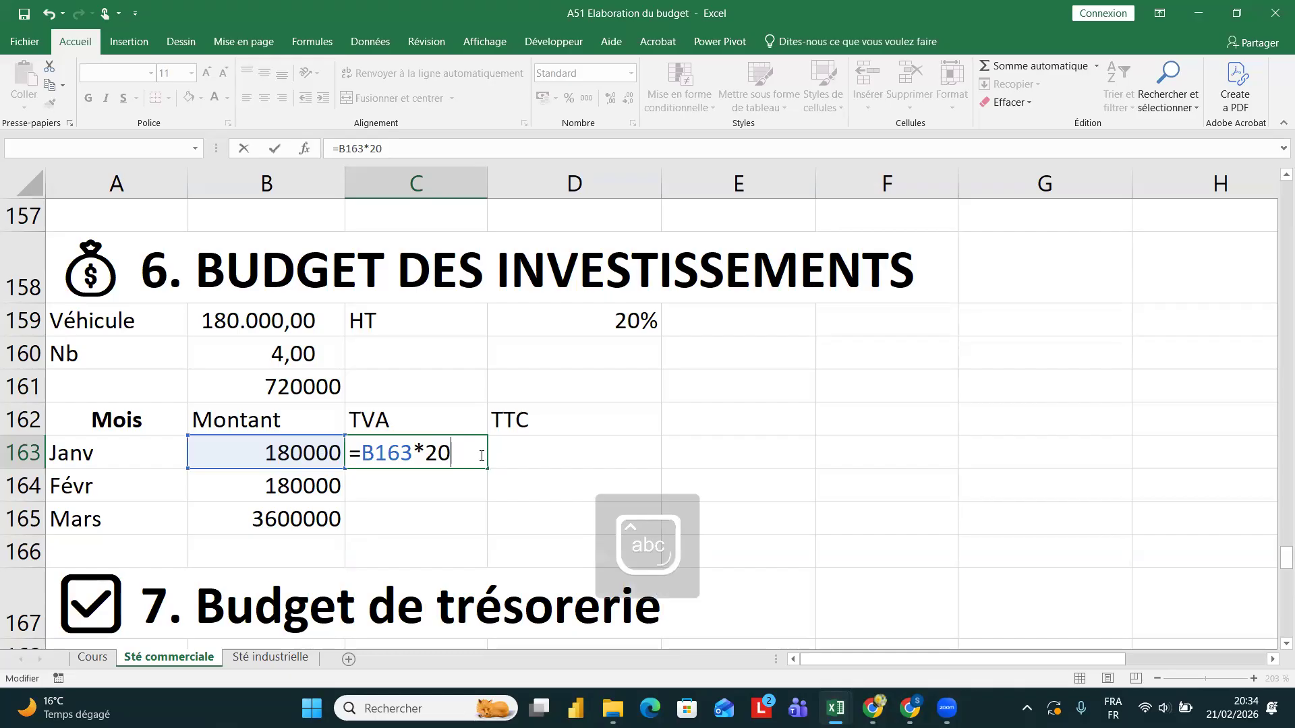
pyautogui.write('%')
pyautogui.press('Return')
pyautogui.click(479, 462)
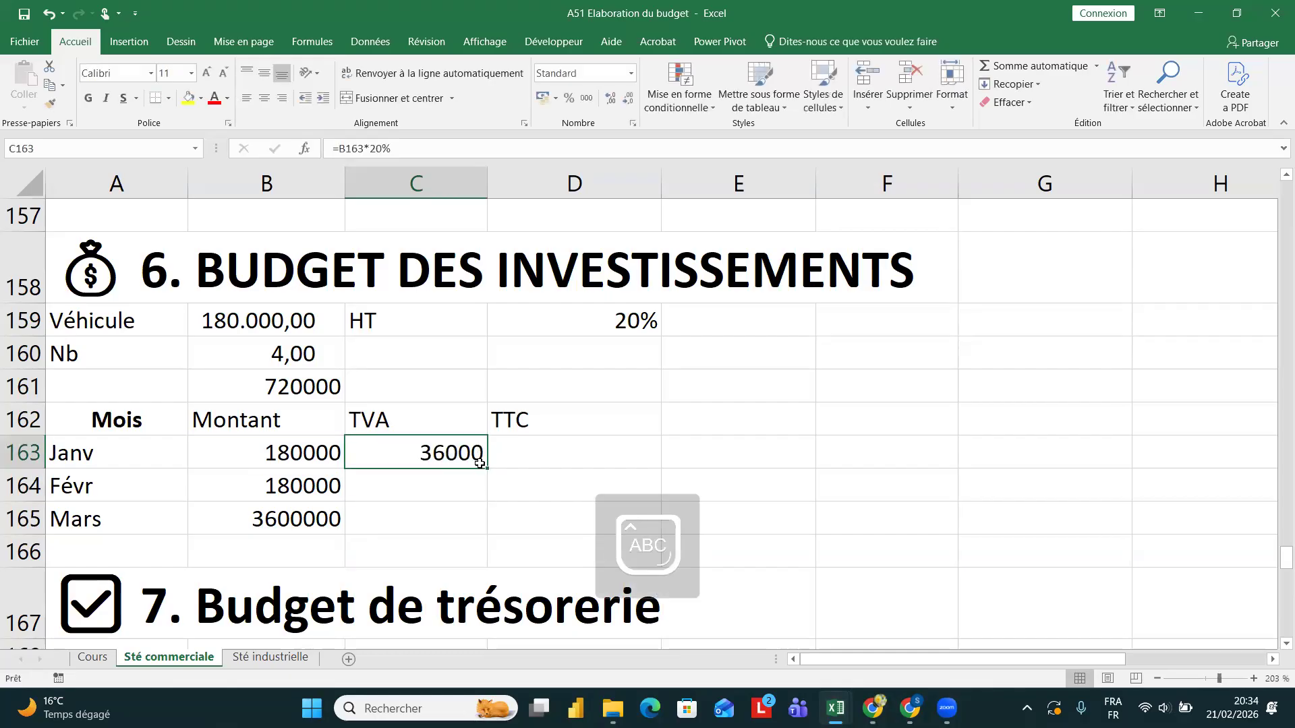
pyautogui.moveTo(488, 523); pyautogui.dragTo(488, 521)
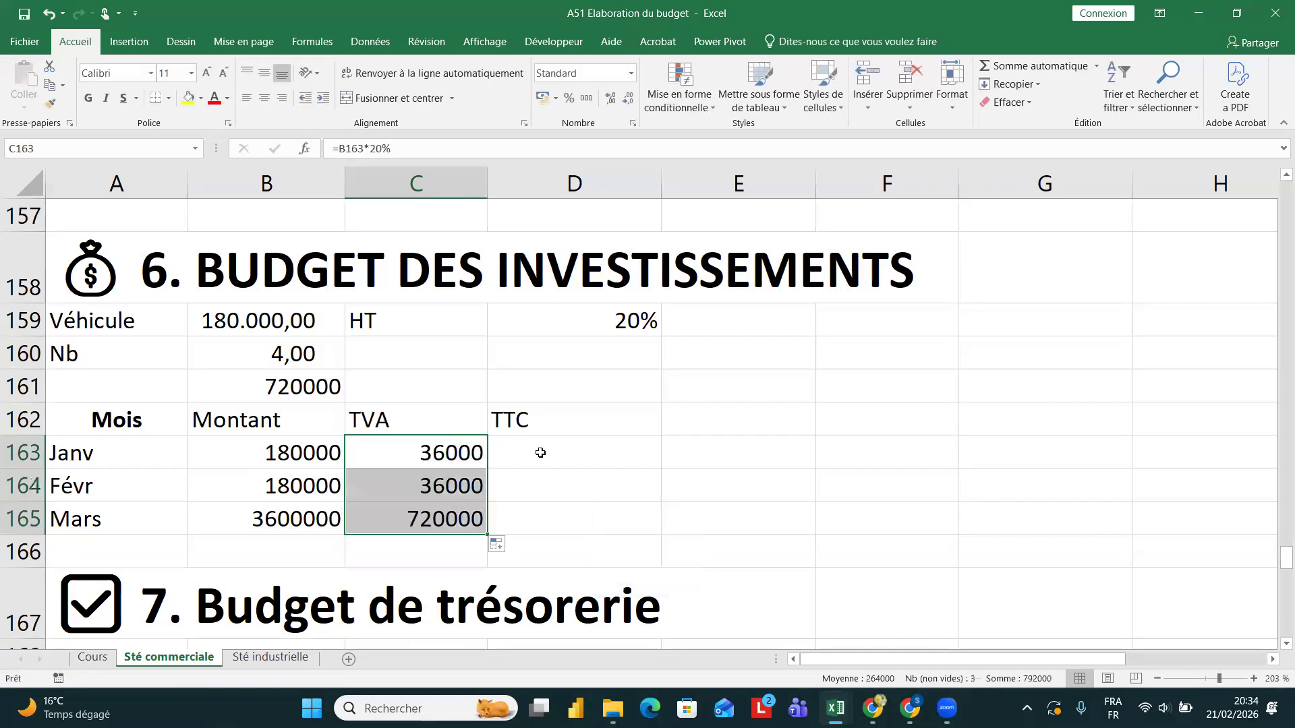
# - Calculate the TTC for Janv in D163 with the formula =B163+C163 and fill it down to D165
pyautogui.click(540, 452)
pyautogui.write('=')
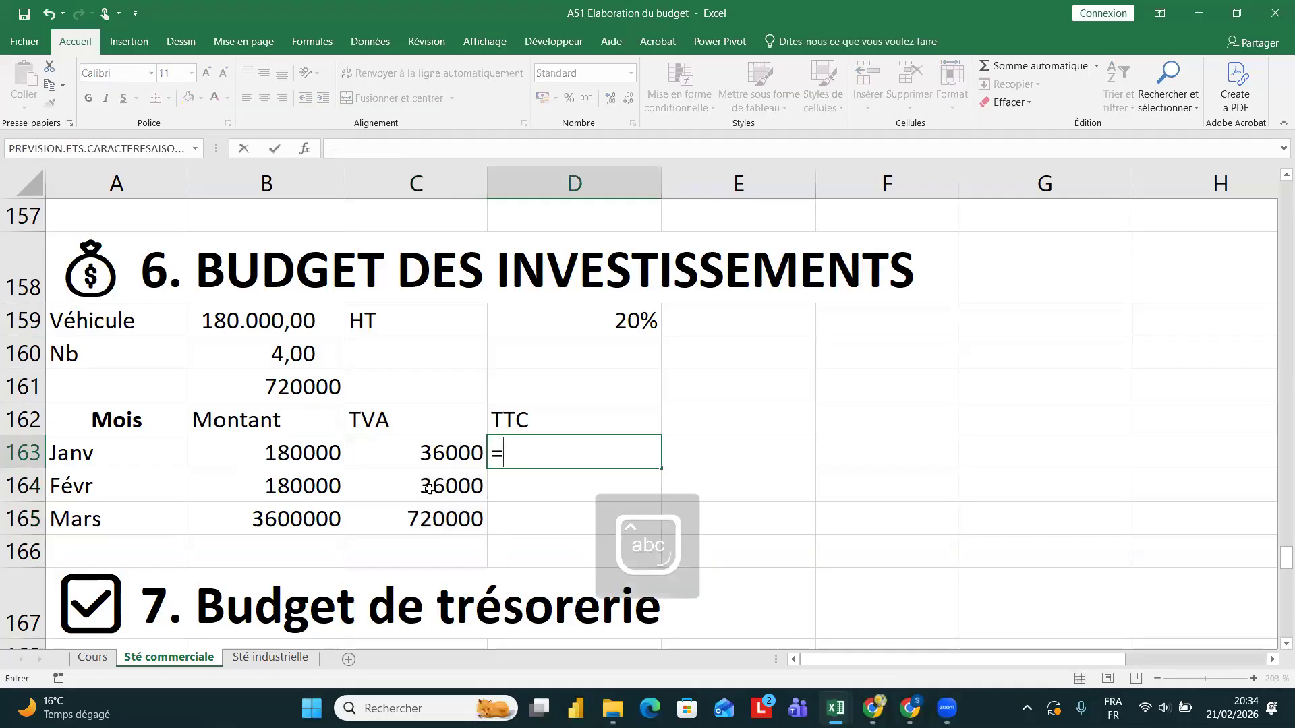
pyautogui.click(276, 448)
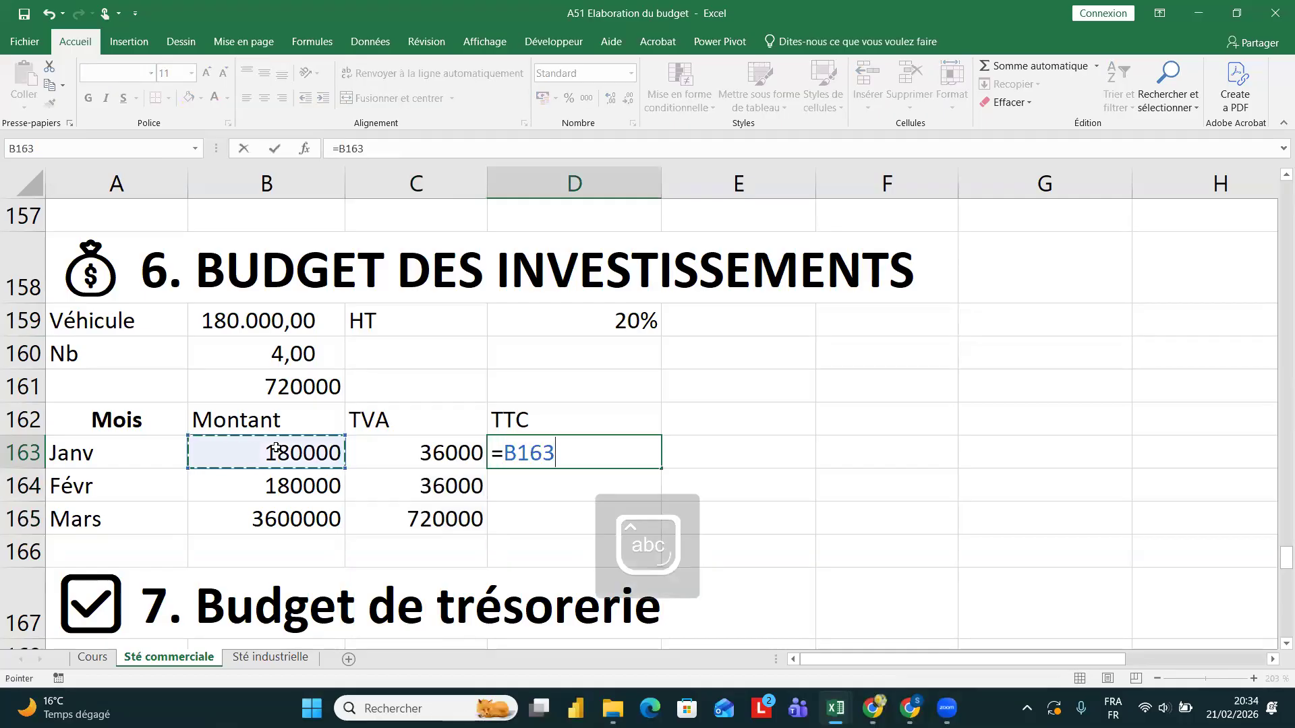
pyautogui.write('+')
pyautogui.click(398, 450)
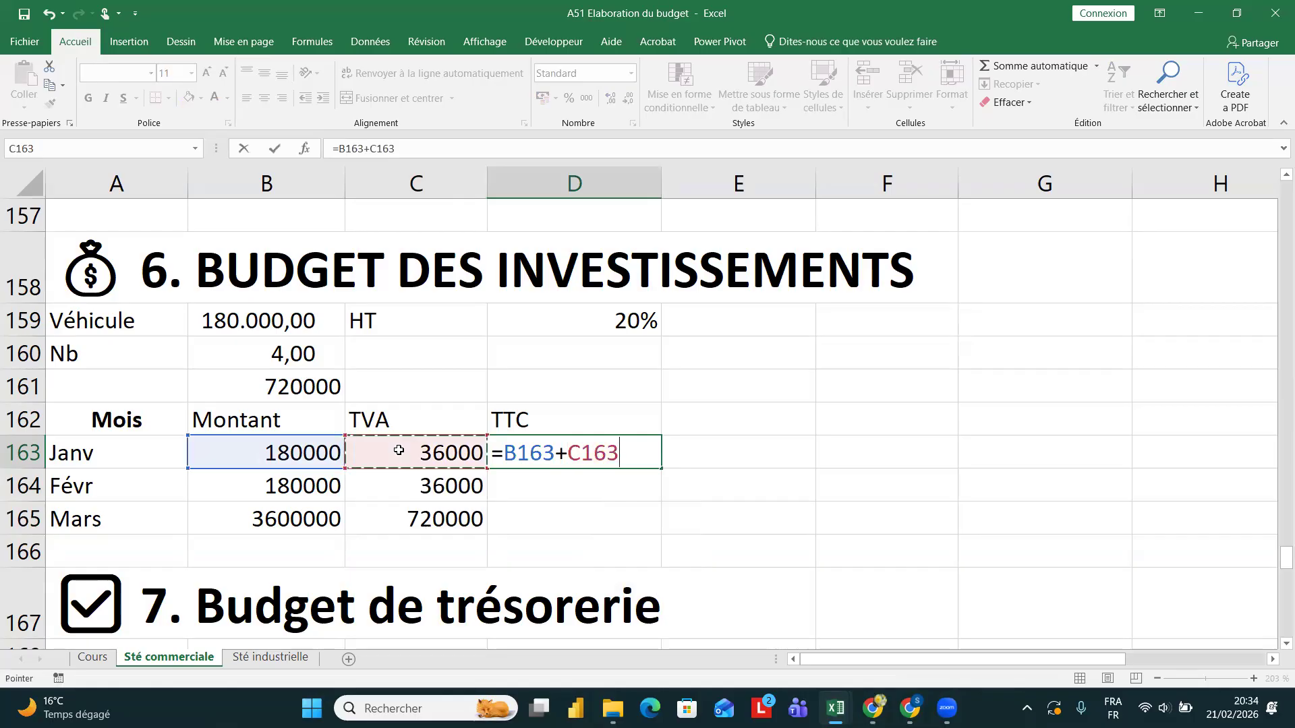
pyautogui.press('Return')
pyautogui.click(544, 446)
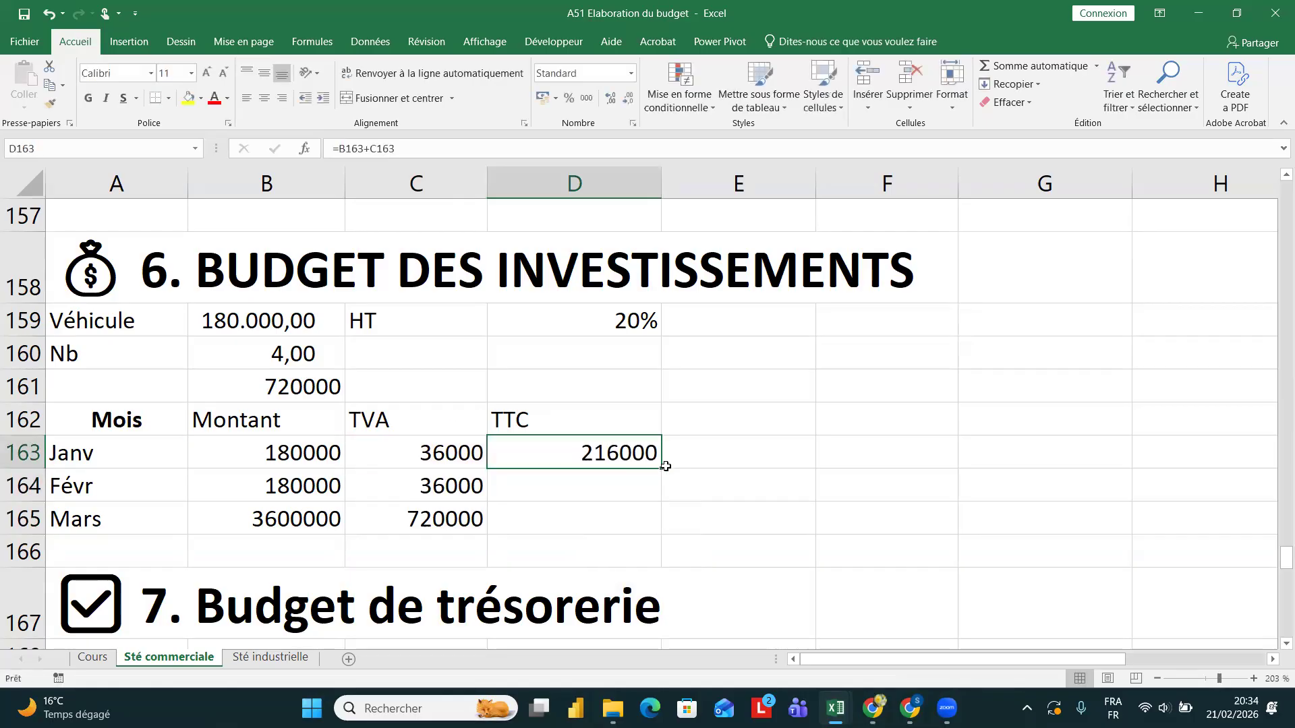
pyautogui.moveTo(662, 467); pyautogui.dragTo(628, 503)
pyautogui.click(658, 529)
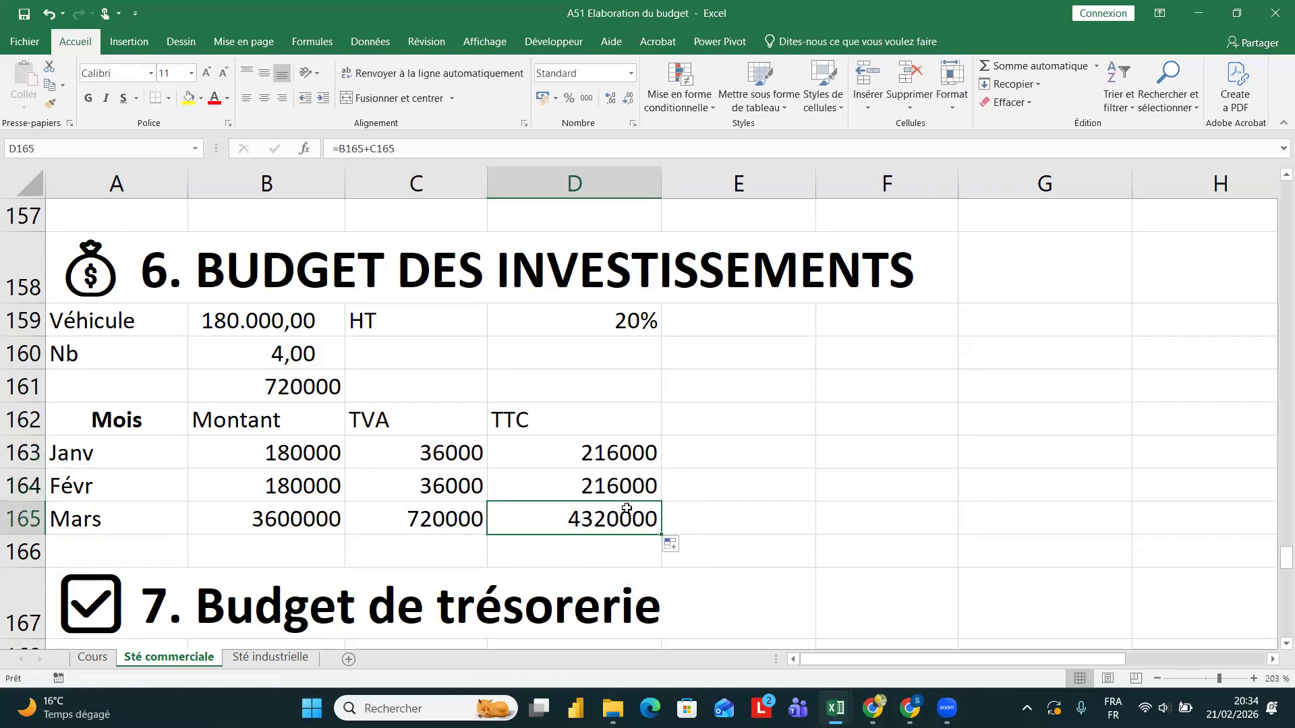
# - Apply the thousands separator number format to the monthly amounts in B163:D165
pyautogui.scroll(-1, 626, 507)
pyautogui.scroll(-1, 627, 508)
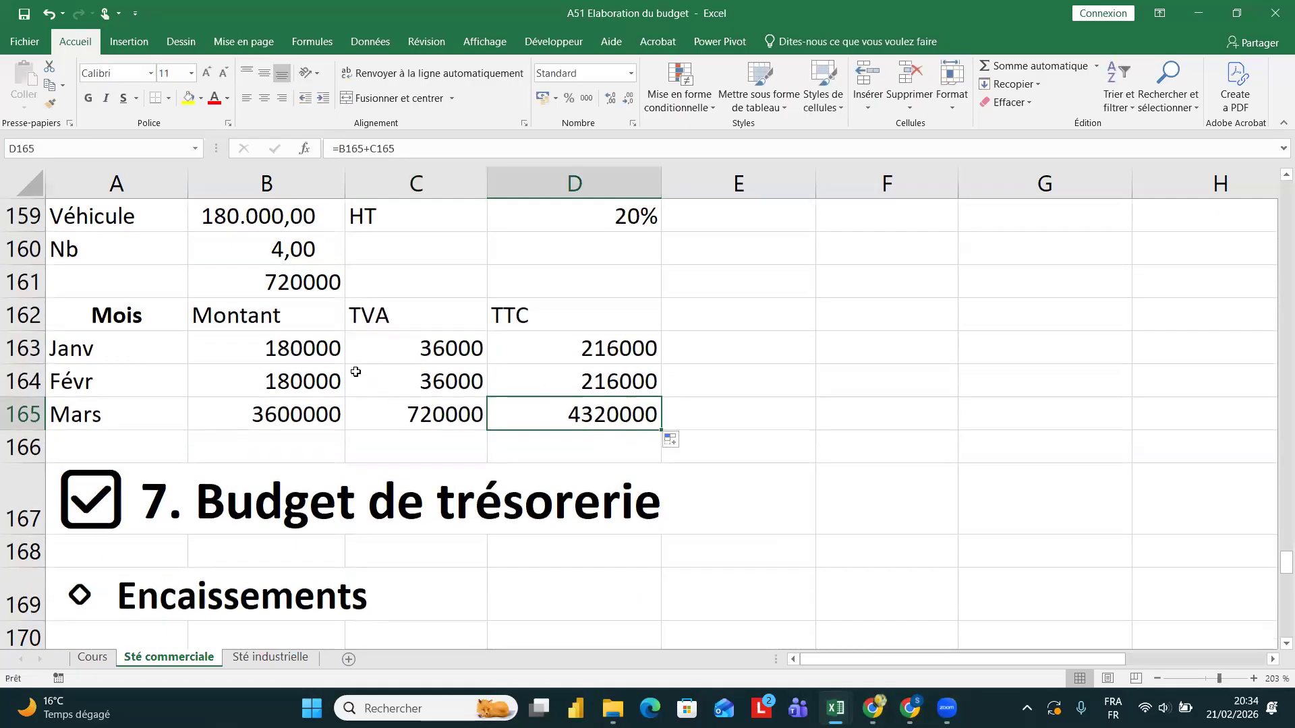
pyautogui.keyDown('shift'); pyautogui.click(300, 351); pyautogui.keyUp('shift')
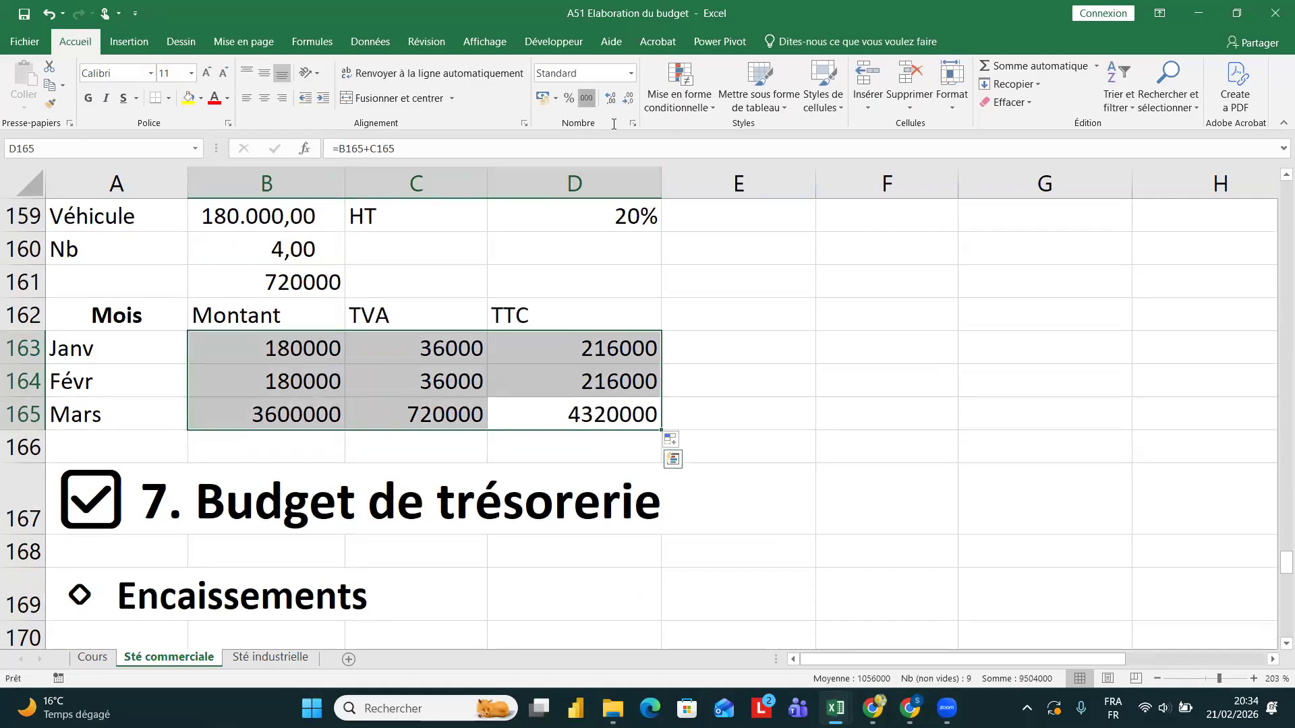
pyautogui.click(586, 98)
pyautogui.click(713, 359)
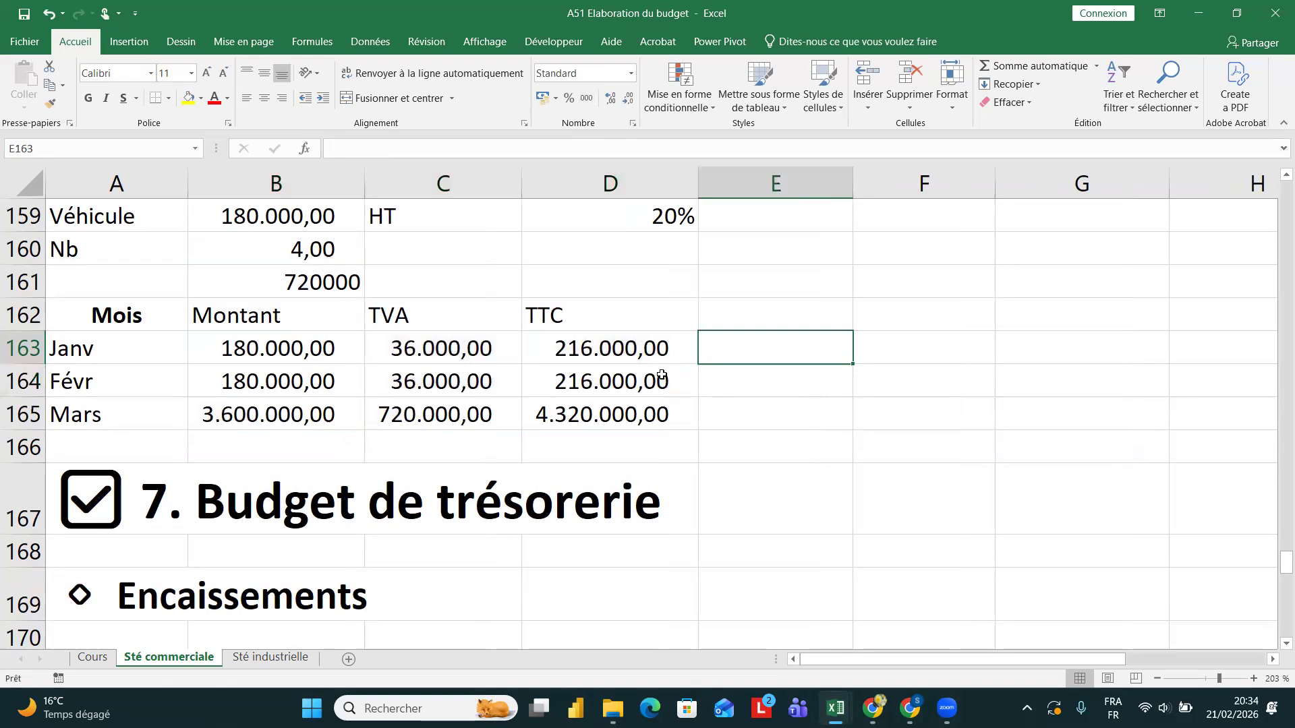
# - Insert three blank rows at row 166, between the investment table and the Budget de trésorerie heading
pyautogui.click(24, 447)
pyautogui.hotkey('ctrl', '+')
pyautogui.hotkey('ctrl', '+')
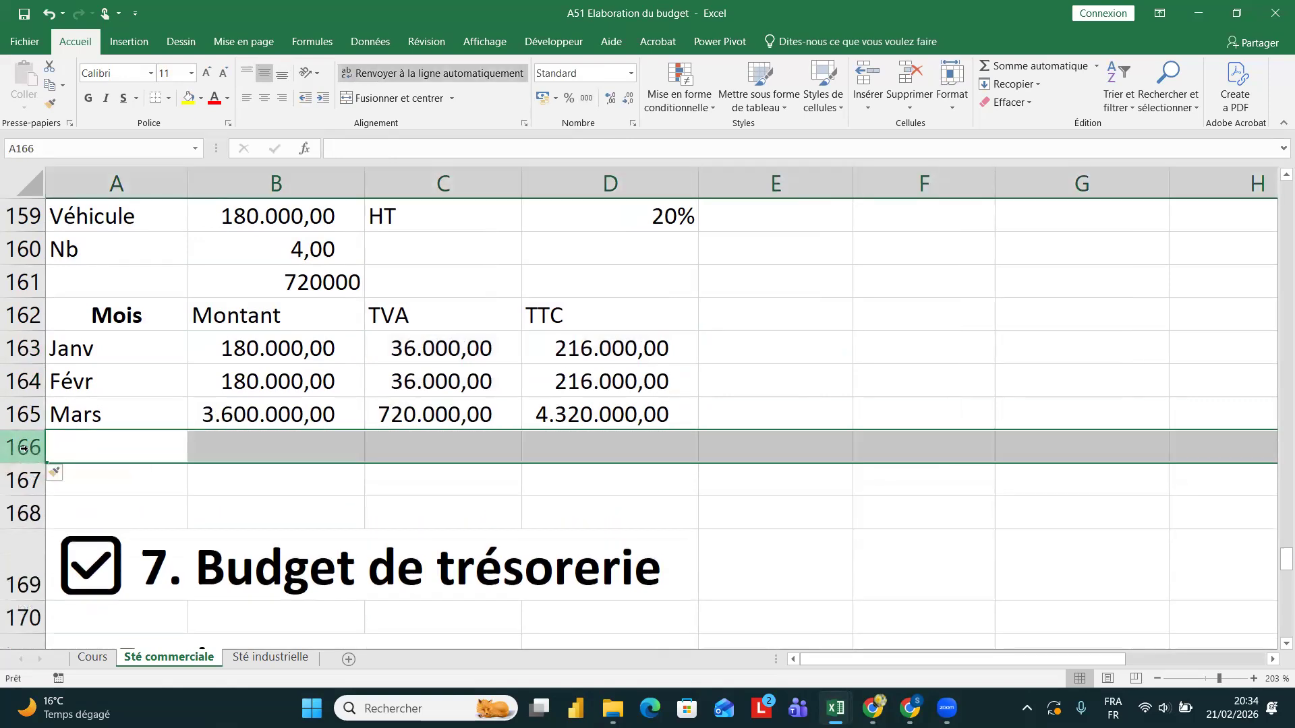
pyautogui.click(246, 506)
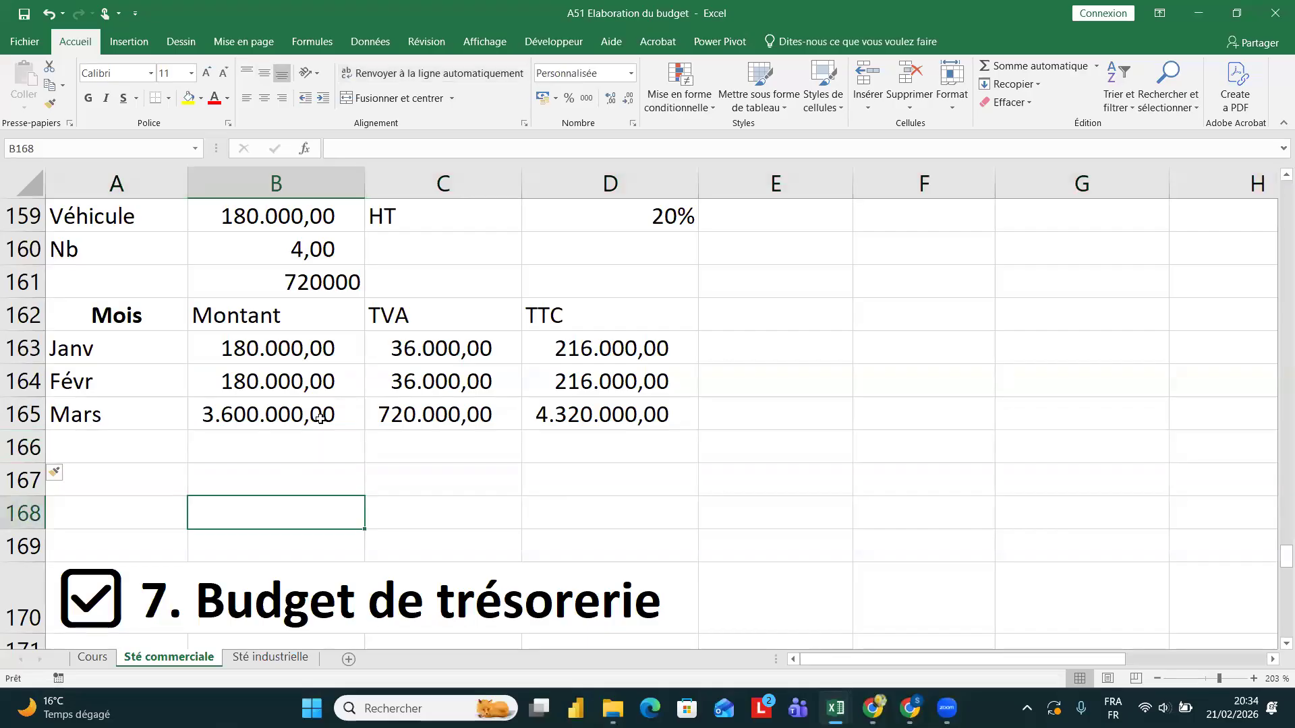
# - Examine the Budget de trésorerie section, including the payment terms for clients and suppliers and the initial cash data
pyautogui.scroll(7, 320, 418)
pyautogui.scroll(3, 320, 419)
pyautogui.scroll(-15, 321, 418)
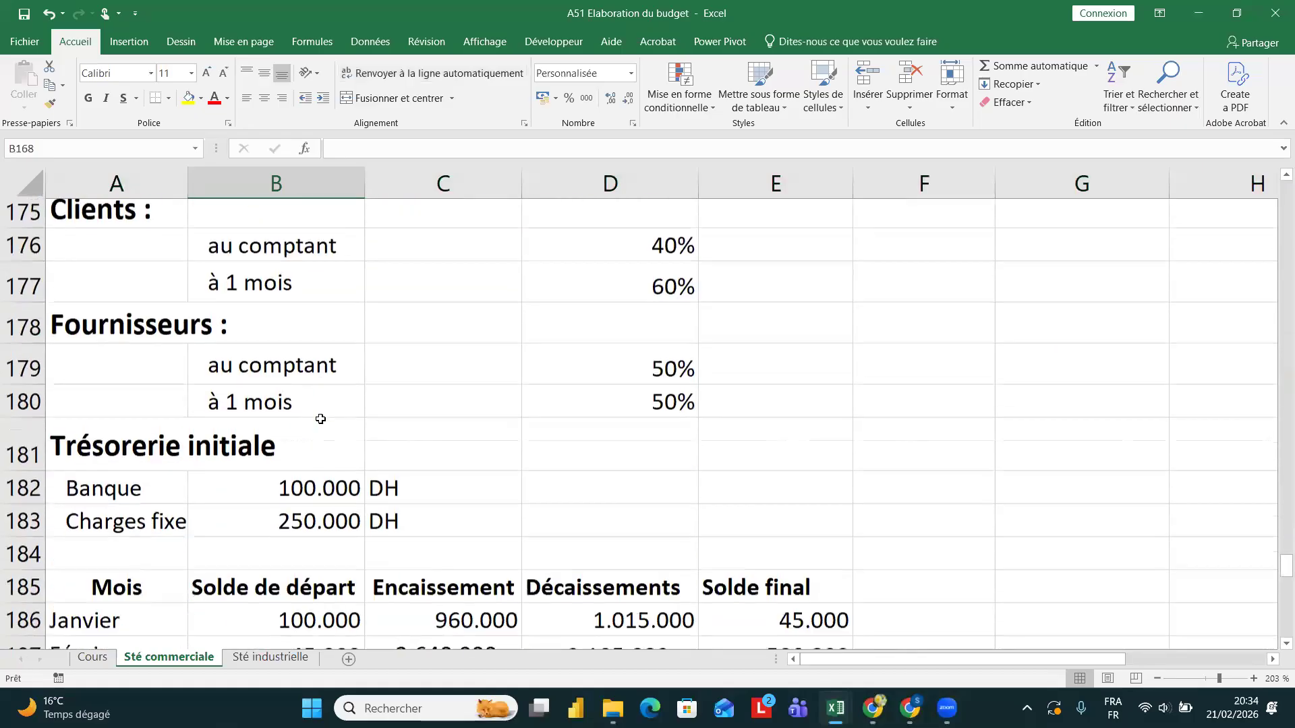
pyautogui.scroll(2, 320, 419)
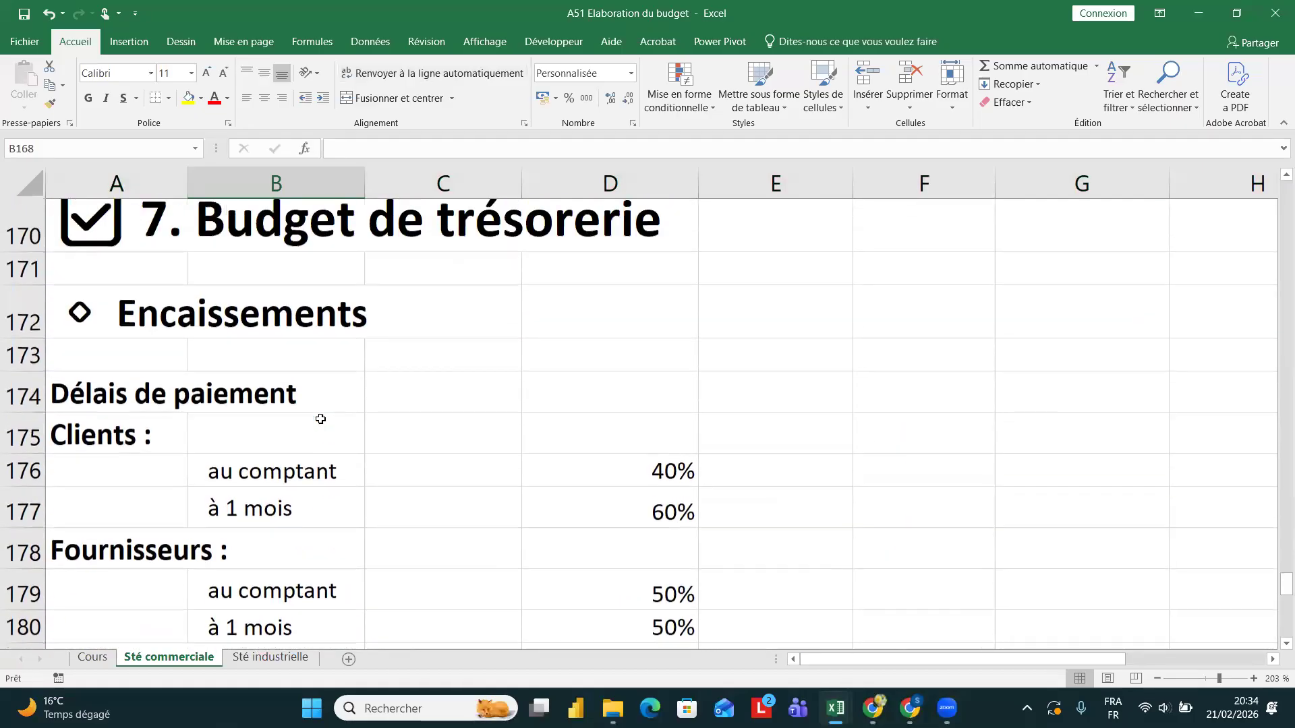
pyautogui.scroll(2, 230, 479)
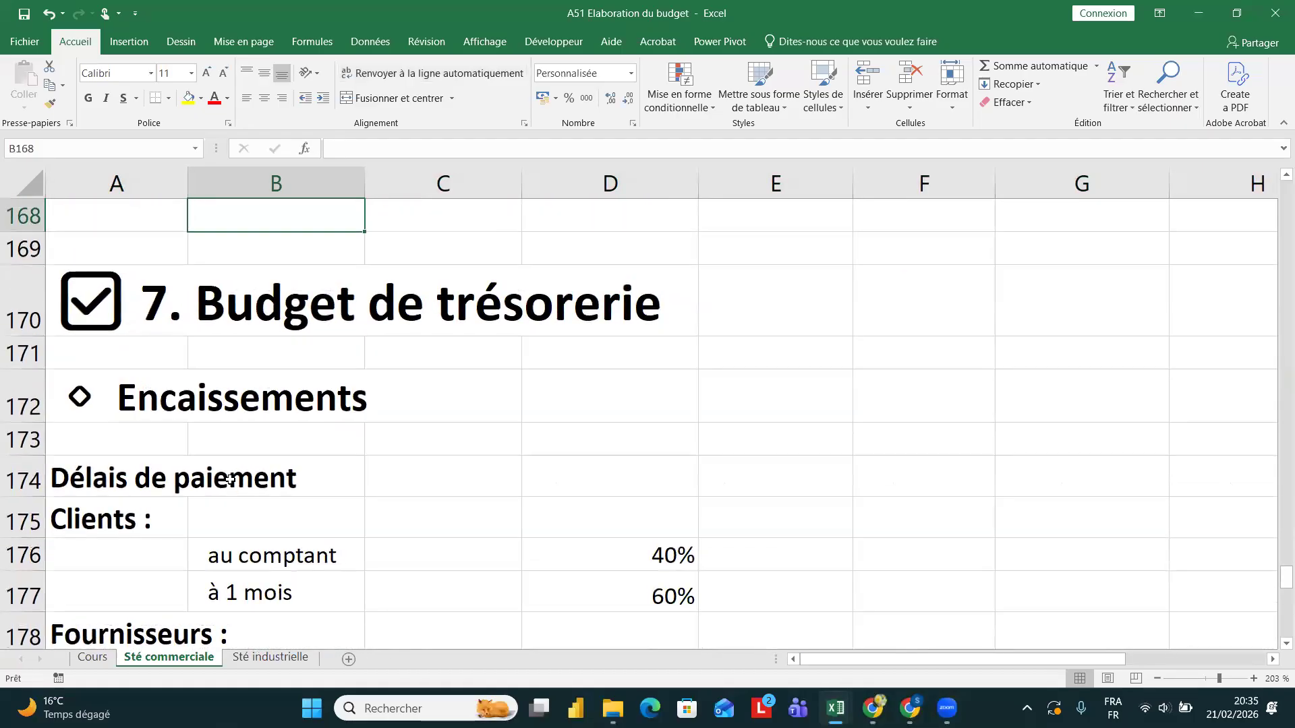
pyautogui.scroll(1, 230, 479)
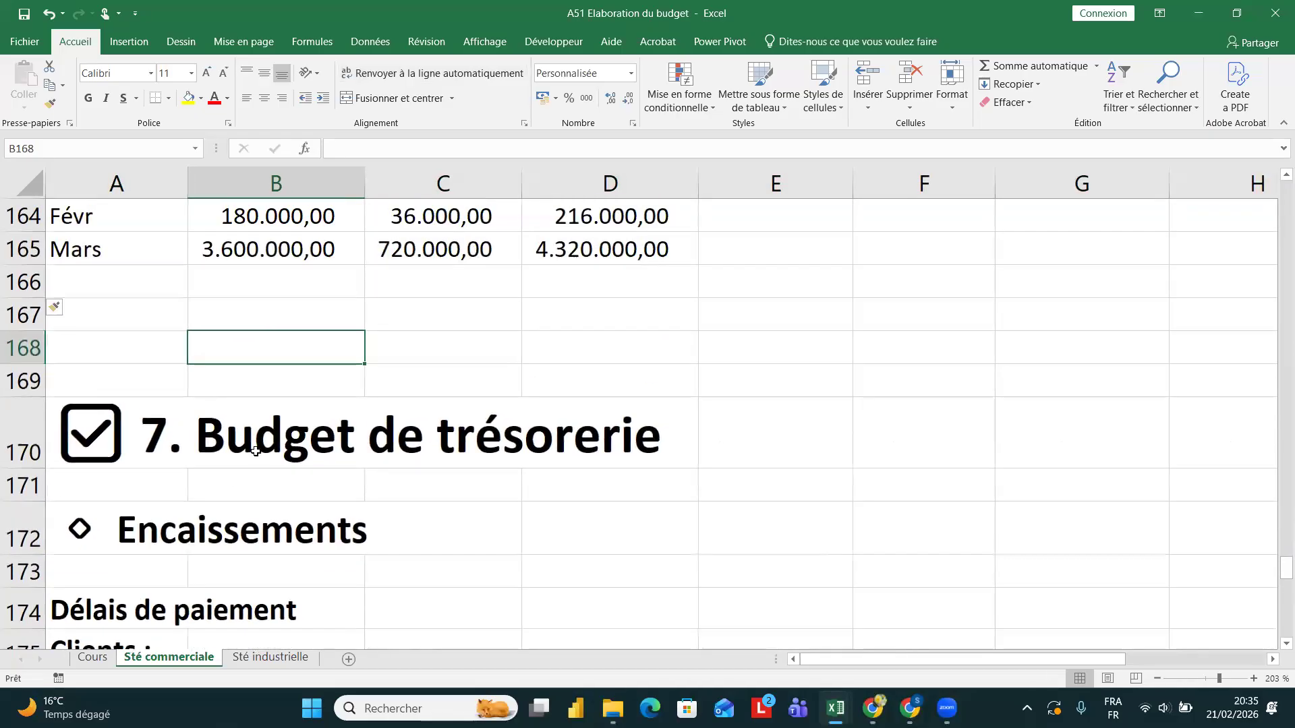
pyautogui.scroll(-1, 256, 451)
pyautogui.scroll(-3, 256, 451)
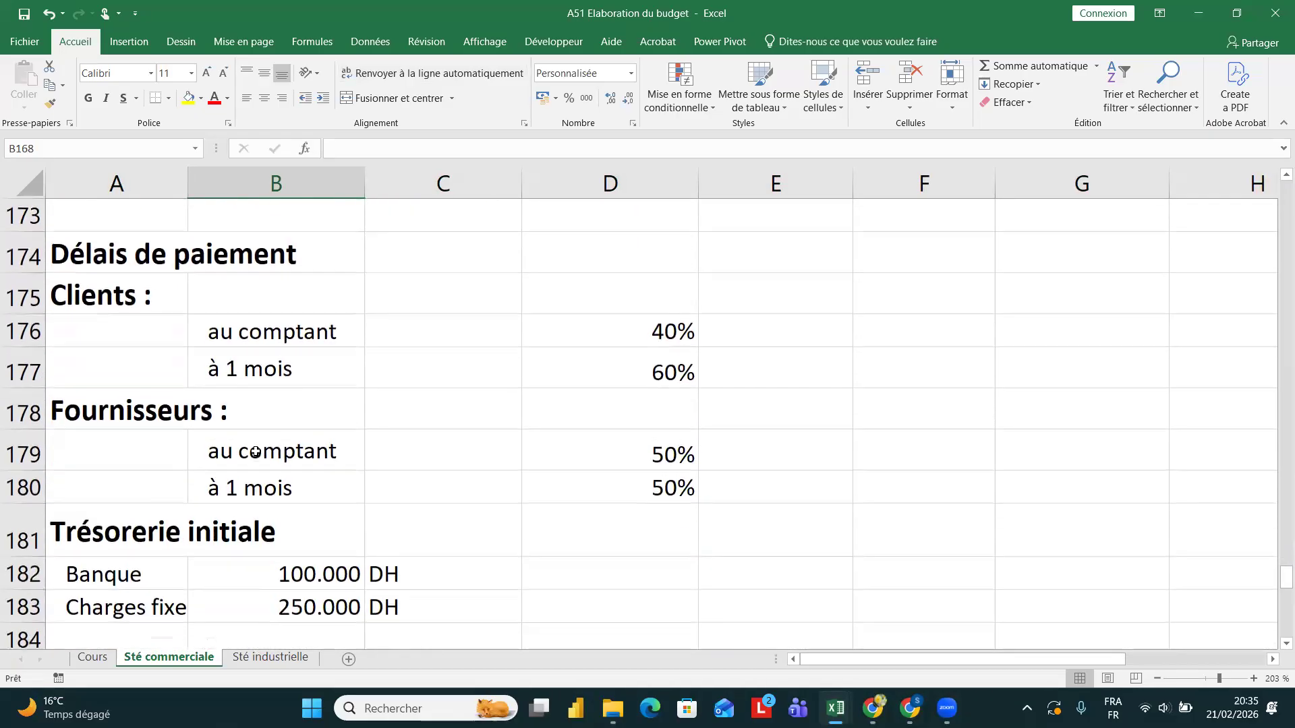
pyautogui.click(162, 264)
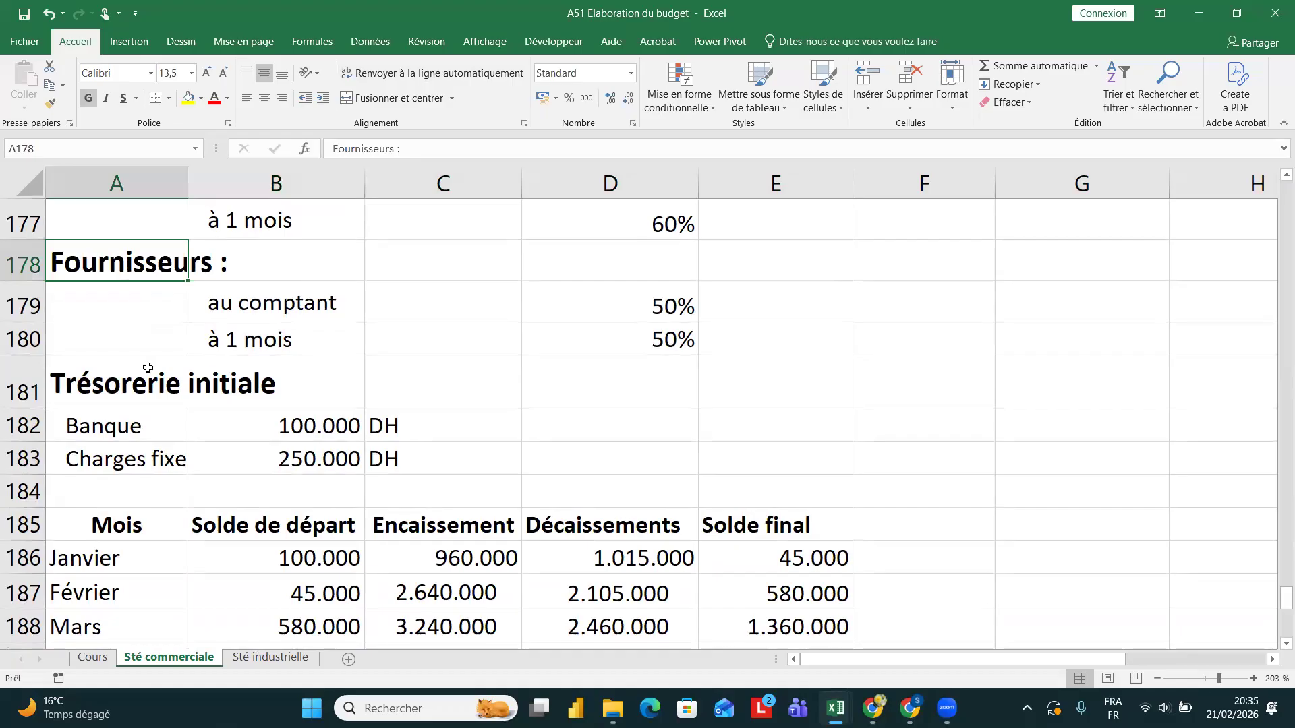
# - Insert three blank rows at row 181, between the Fournisseurs payment terms and the Trésorerie initiale heading
pyautogui.click(25, 389)
pyautogui.hotkey('ctrl', '+')
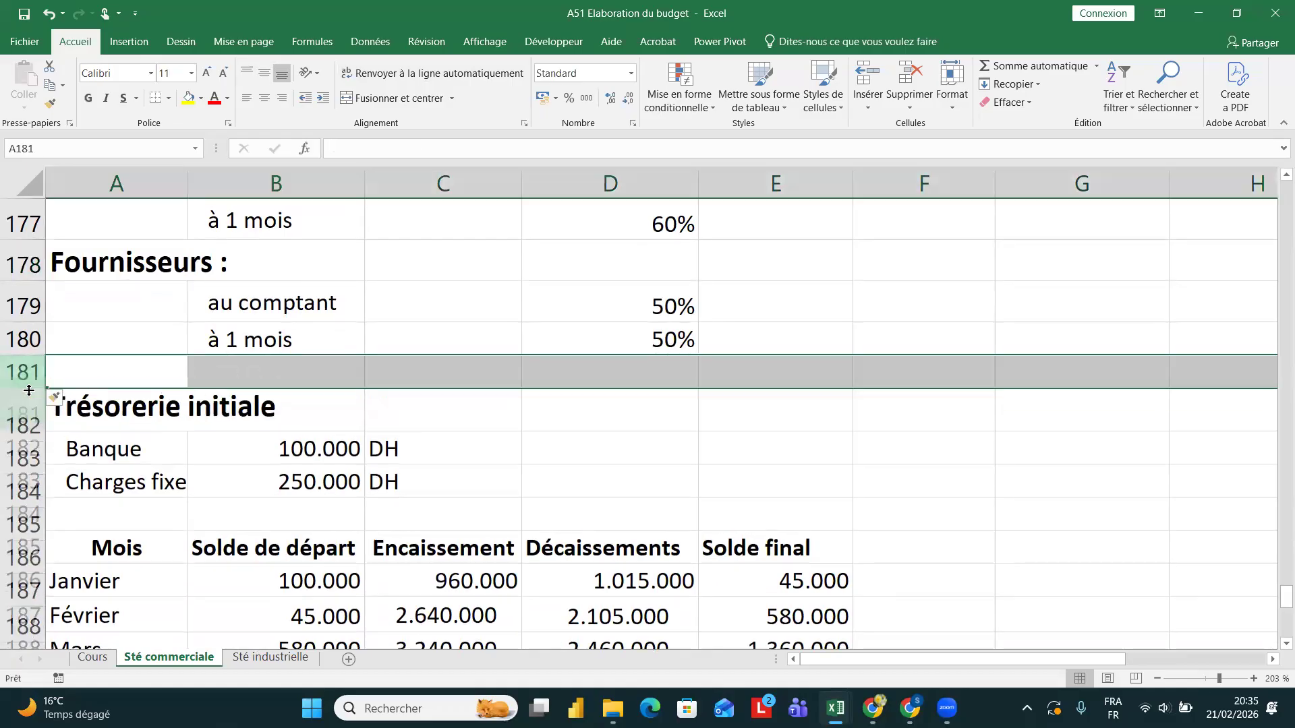
pyautogui.hotkey('ctrl', '+')
pyautogui.hotkey('ctrl', '+')
# - Enter the label "Fournisseurs d'immo" in A182
pyautogui.click(128, 399)
pyautogui.press('capslock')
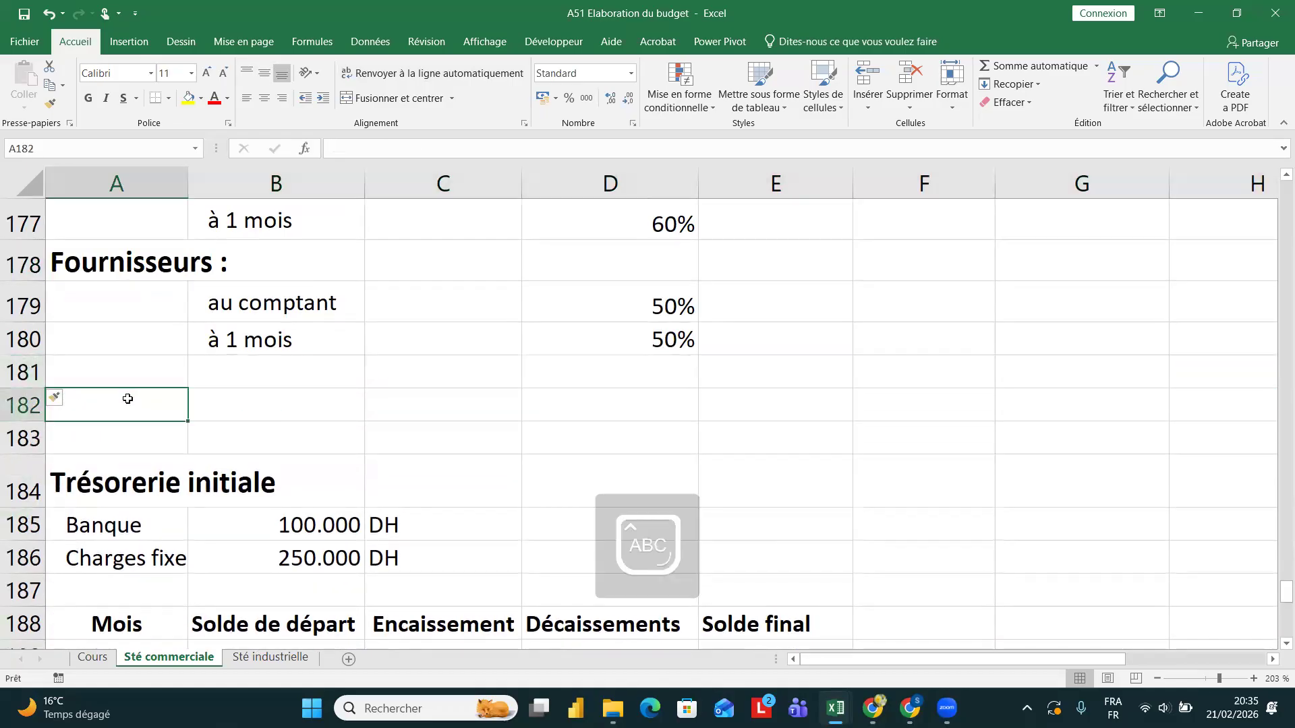
pyautogui.write('F')
pyautogui.press('capslock')
pyautogui.write('o')
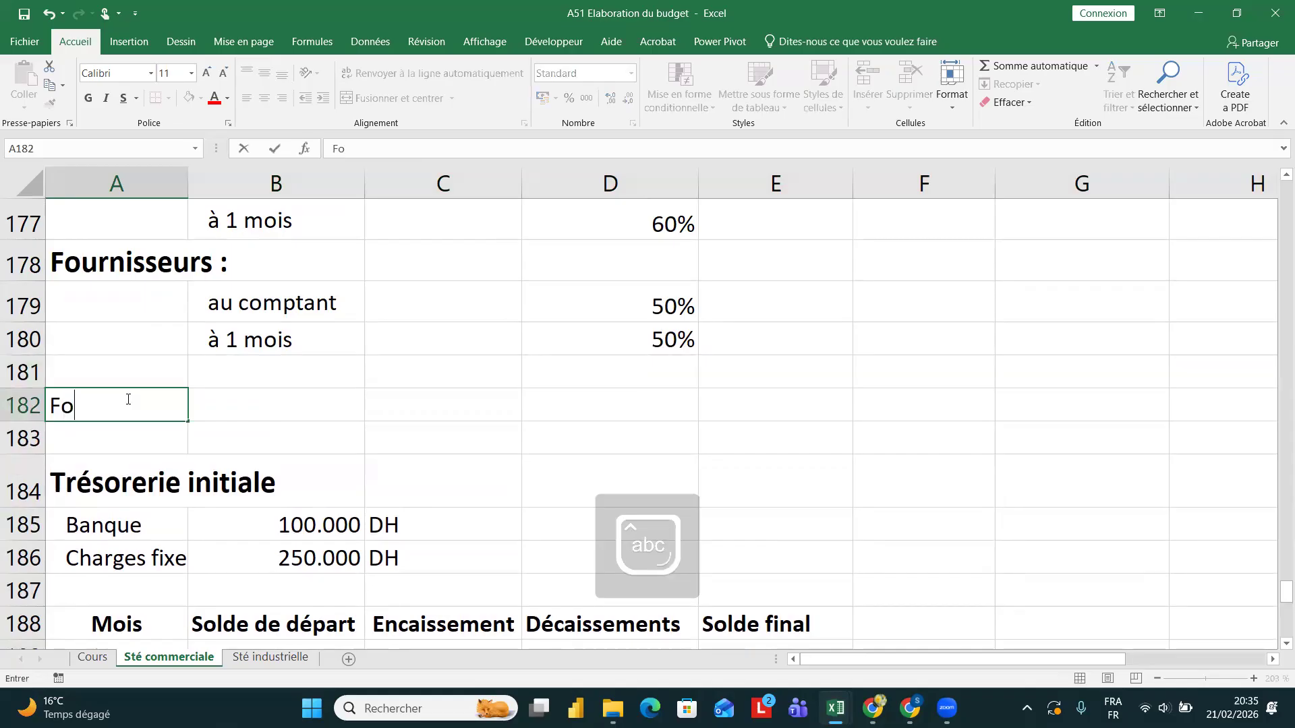
pyautogui.write('urn')
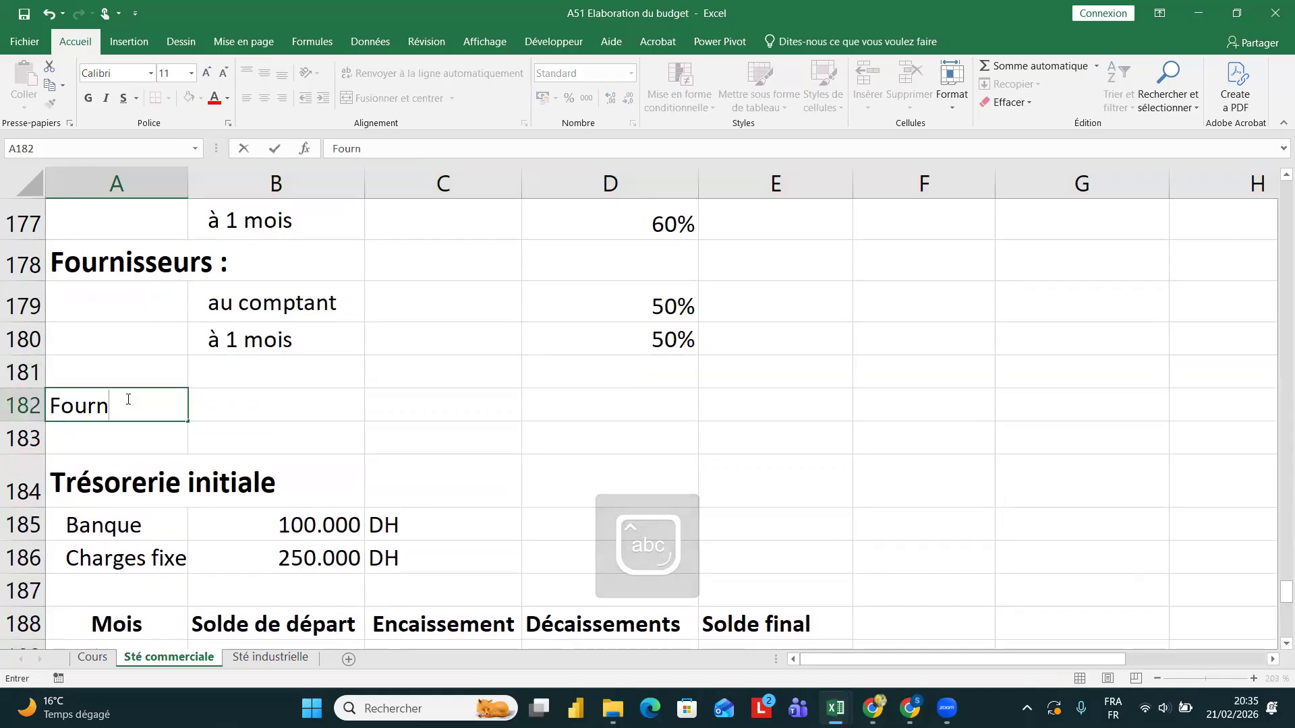
pyautogui.write('isseuer==')
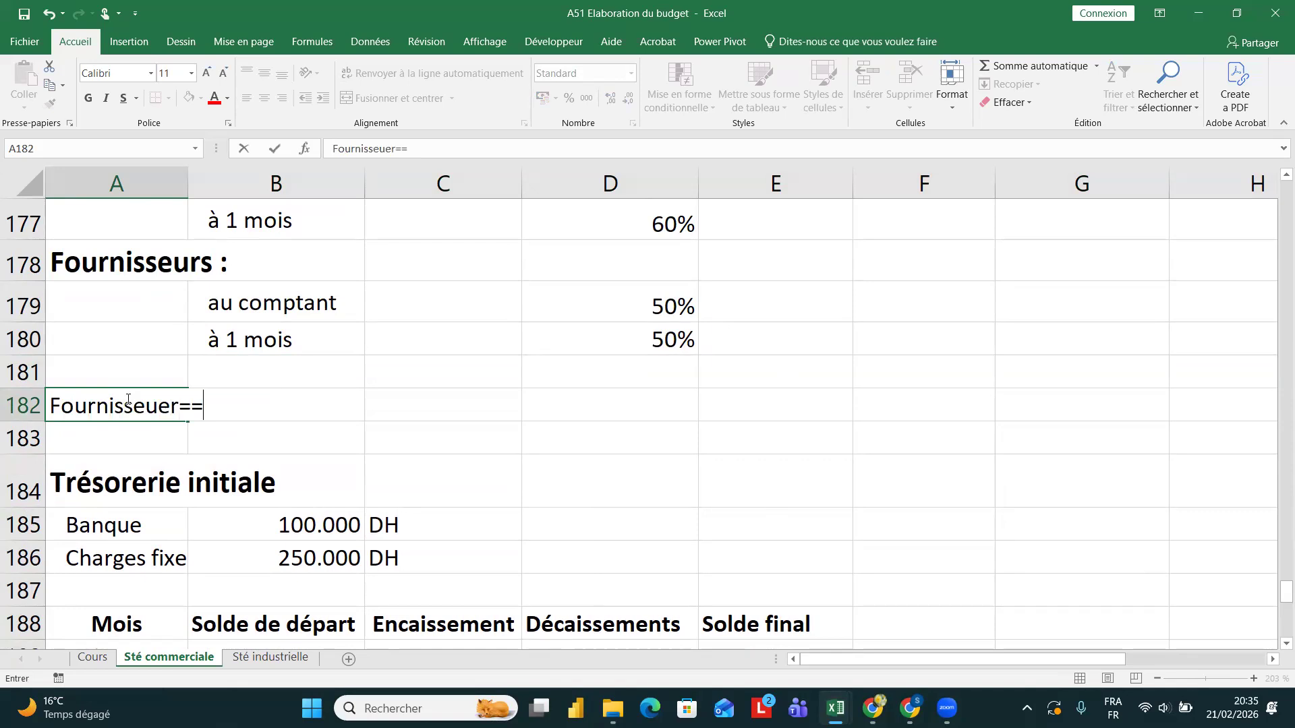
pyautogui.press('BackSpace')
pyautogui.press('BackSpace')
pyautogui.press('BackSpace')
pyautogui.press('BackSpace')
pyautogui.write("rs d'immo")
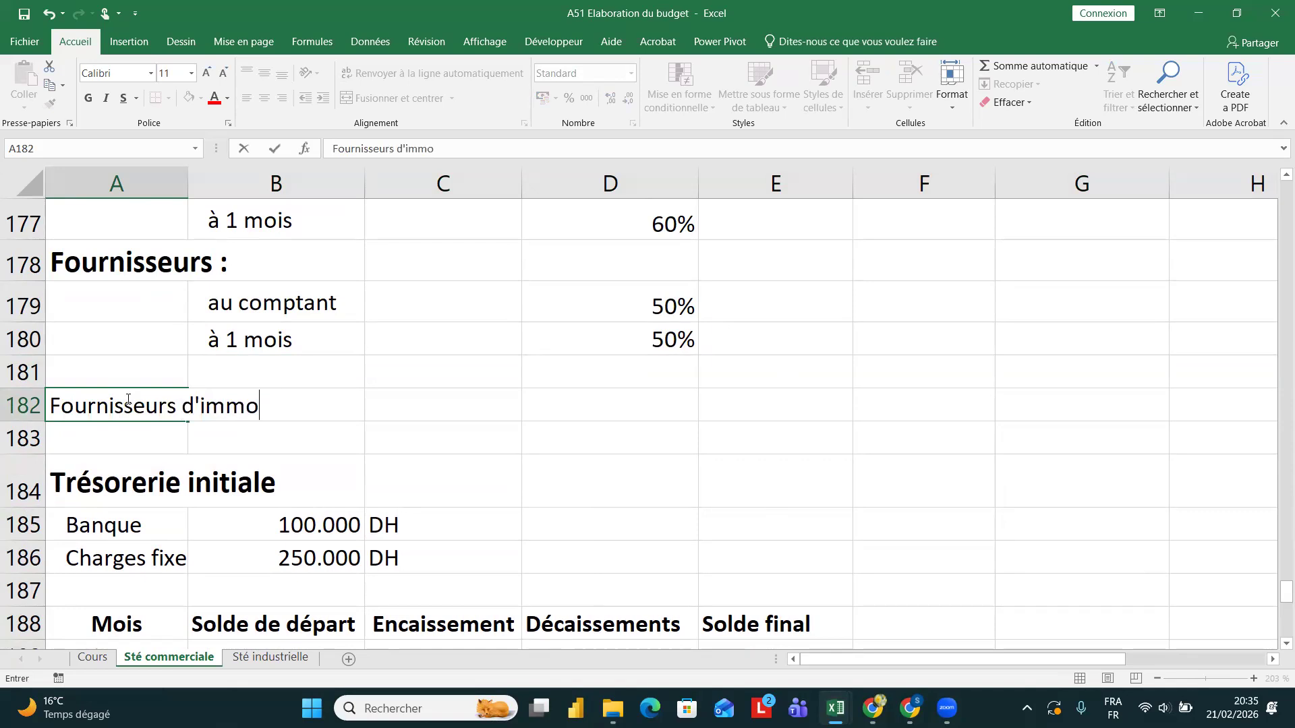
pyautogui.press('Return')
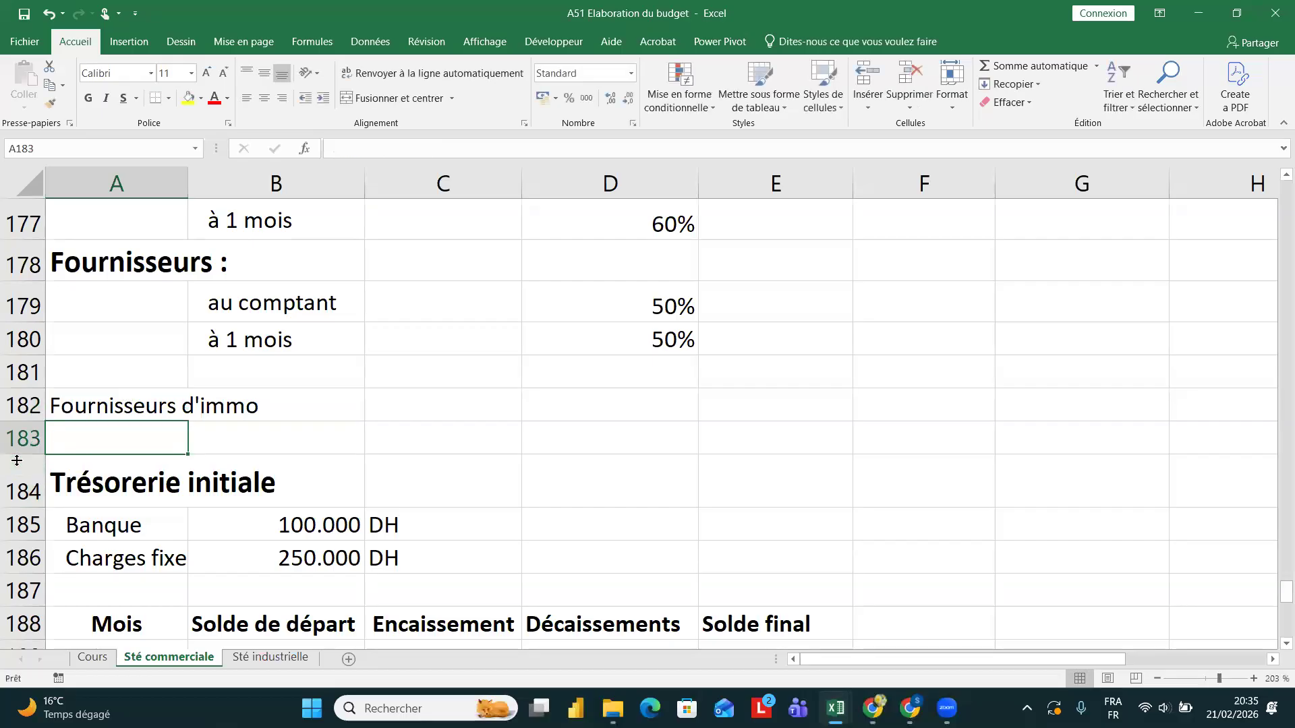
# - Insert a blank row at row 183 and copy the client payment terms B176:D177 to B183 under Fournisseurs d'immo
pyautogui.rightClick(26, 439)
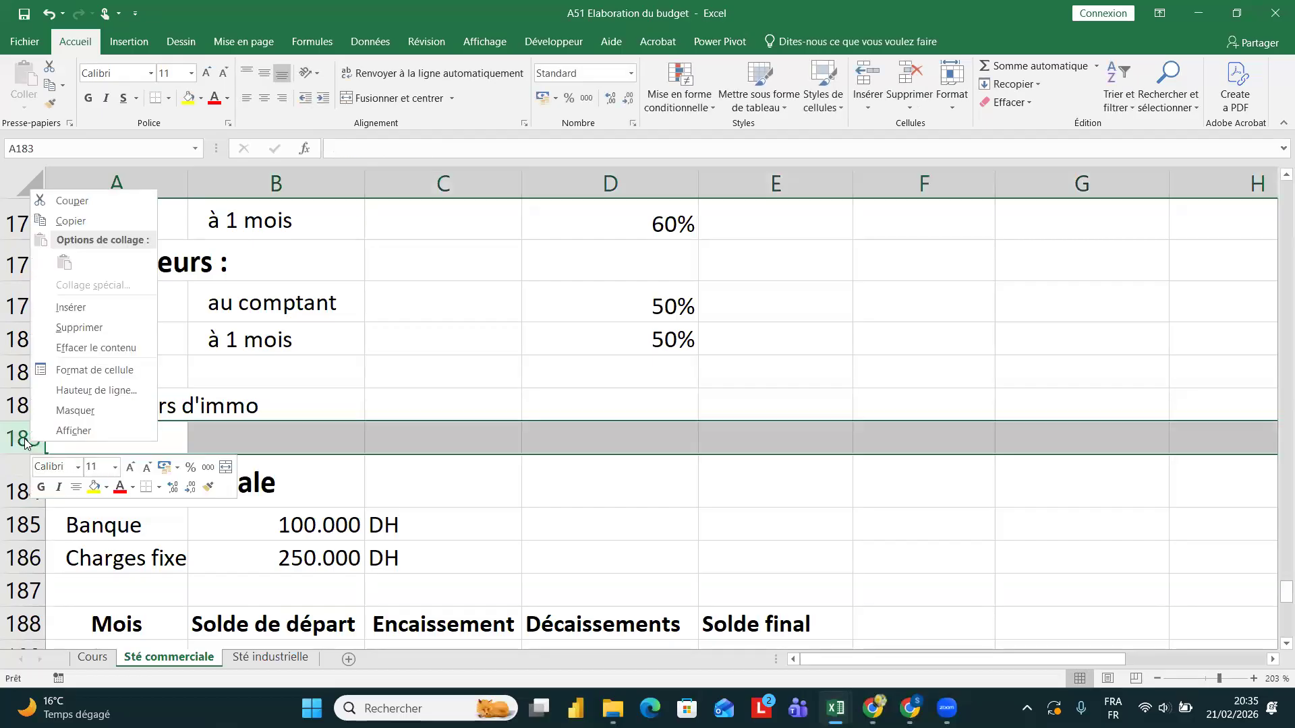
pyautogui.click(88, 307)
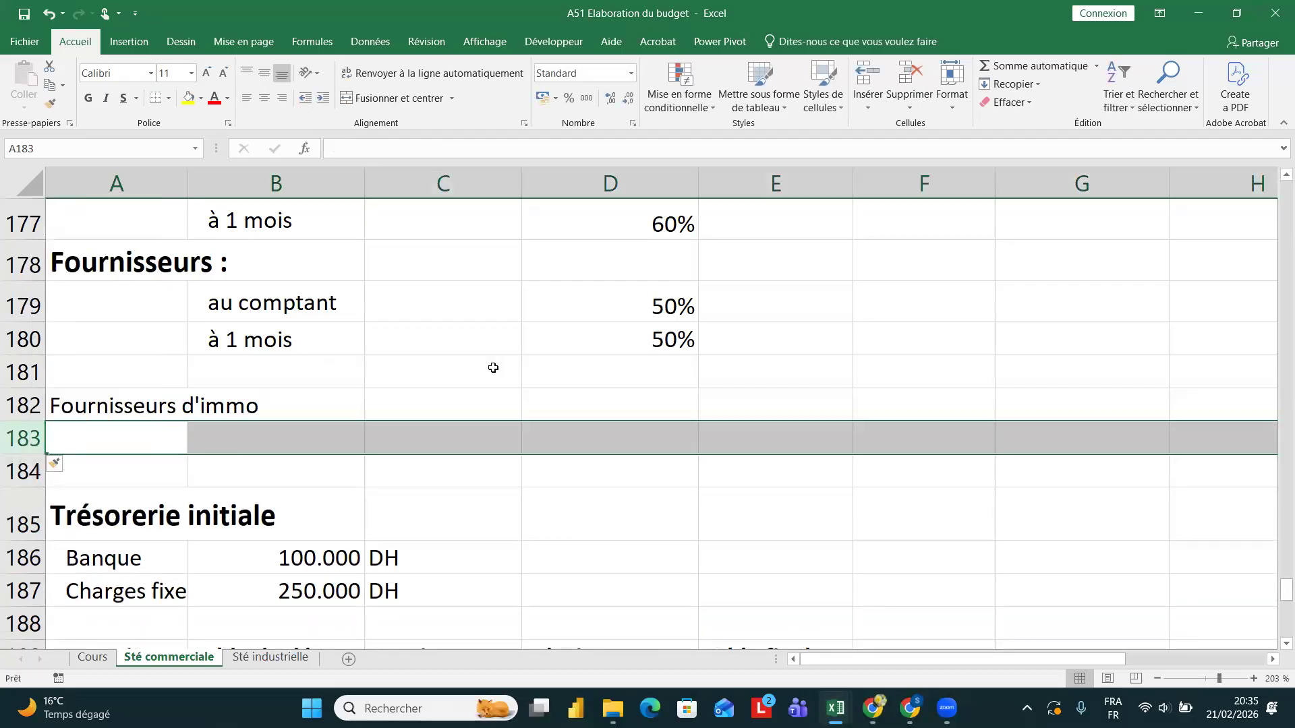
pyautogui.click(606, 244)
pyautogui.scroll(1, 604, 246)
pyautogui.moveTo(615, 338); pyautogui.dragTo(309, 305)
pyautogui.hotkey('ctrl', 'c')
pyautogui.scroll(-1, 251, 462)
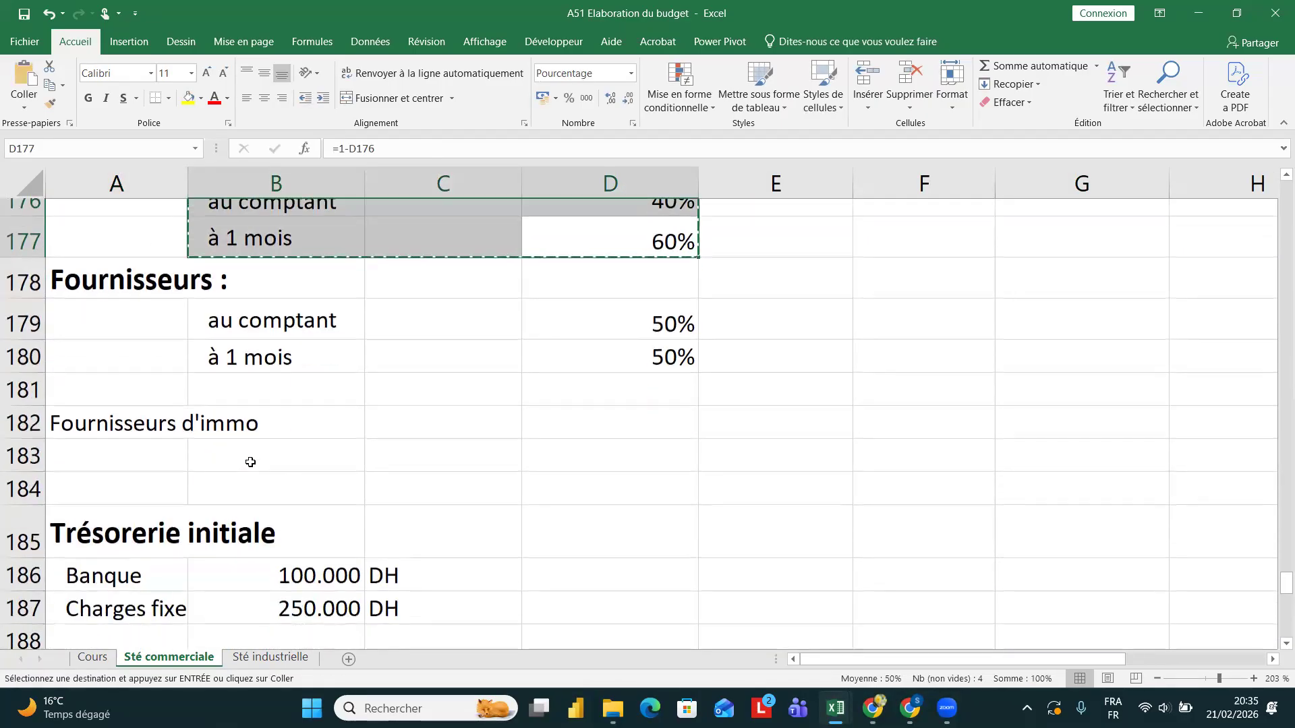
pyautogui.click(250, 462)
pyautogui.hotkey('ctrl', 'v')
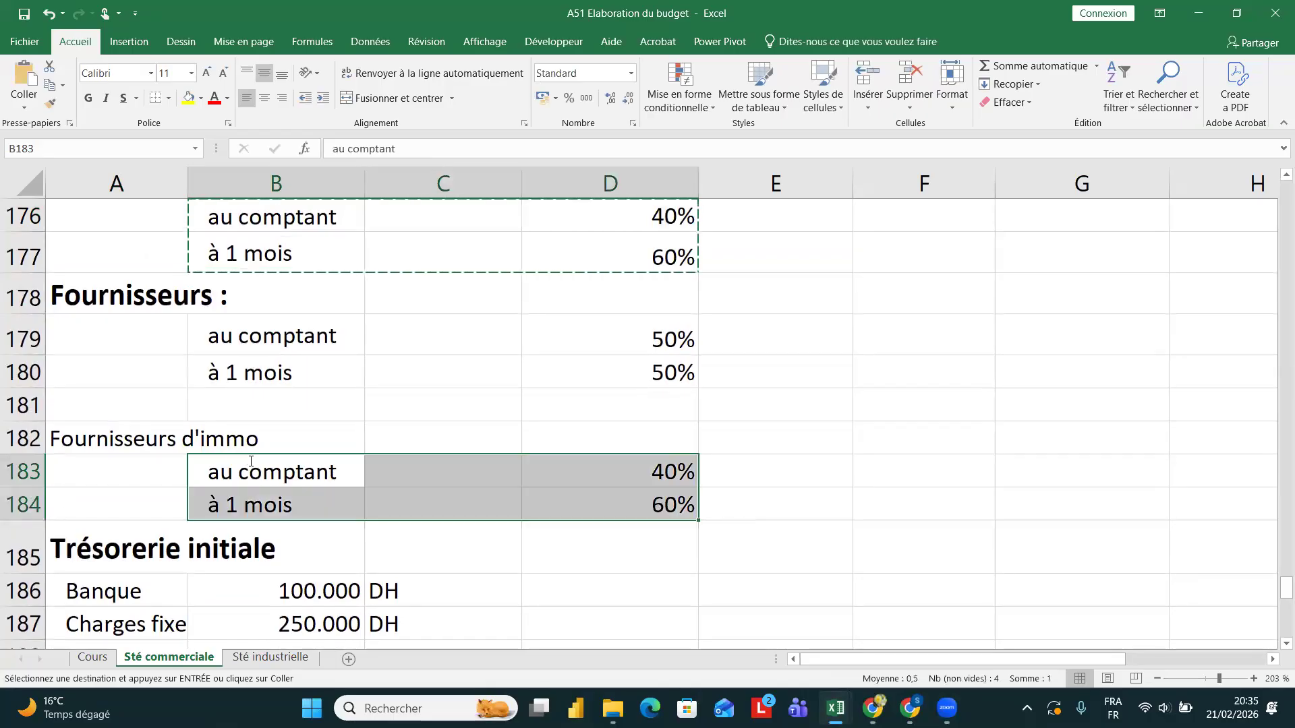
pyautogui.write('²')
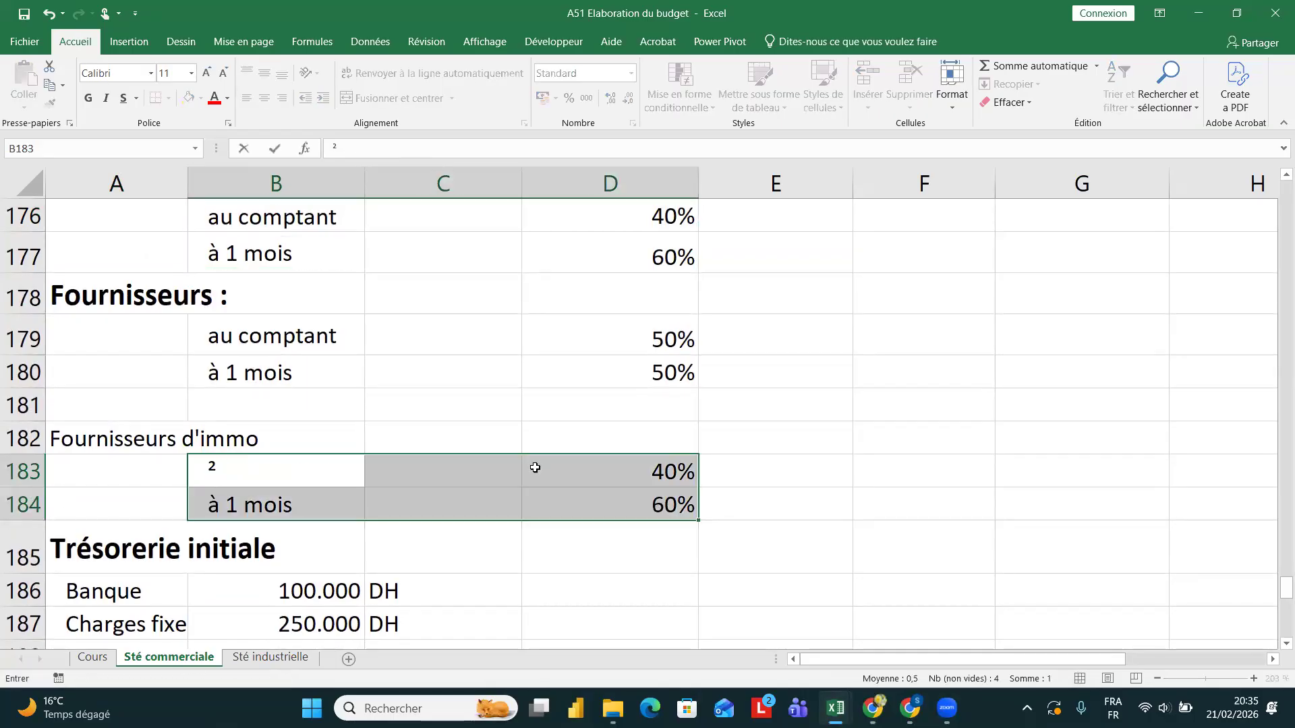
pyautogui.press('Escape')
pyautogui.click(630, 535)
# - Examine the Fournisseurs d'immo terms and the January Décaissements and Solde final formulas in the cash budget table
pyautogui.scroll(-1, 628, 535)
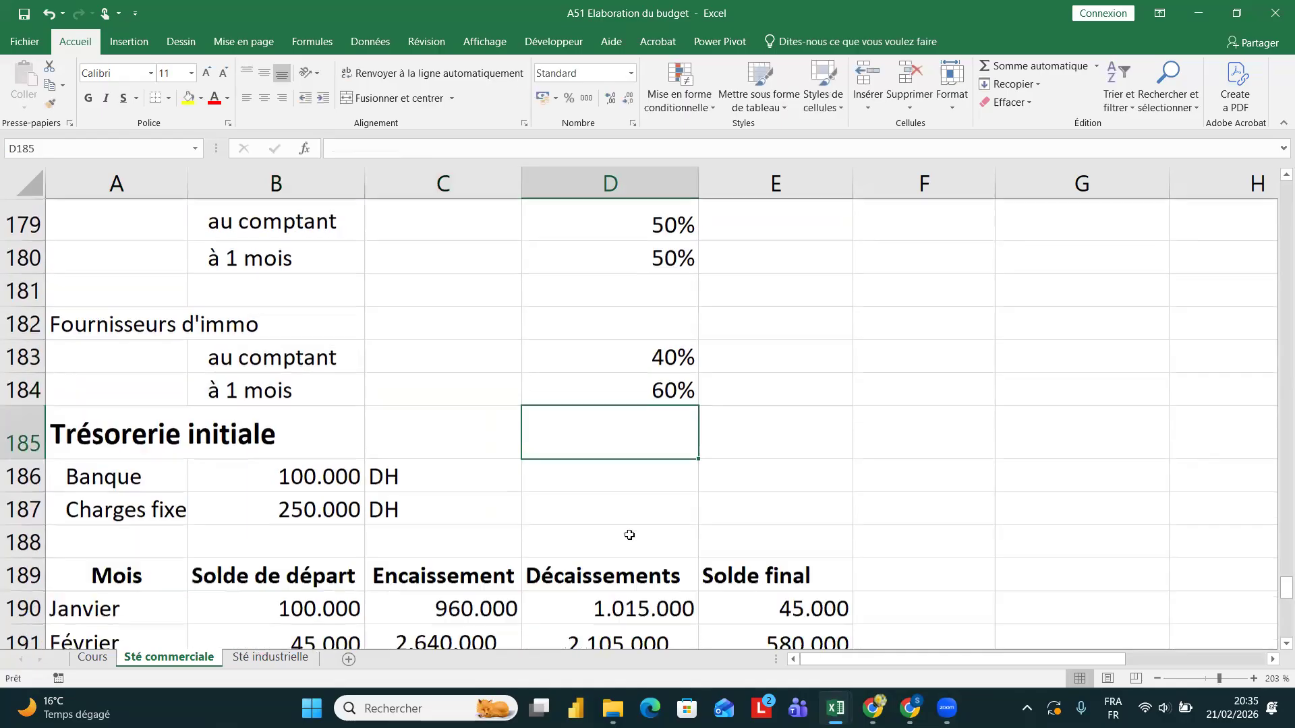
pyautogui.scroll(-1, 629, 534)
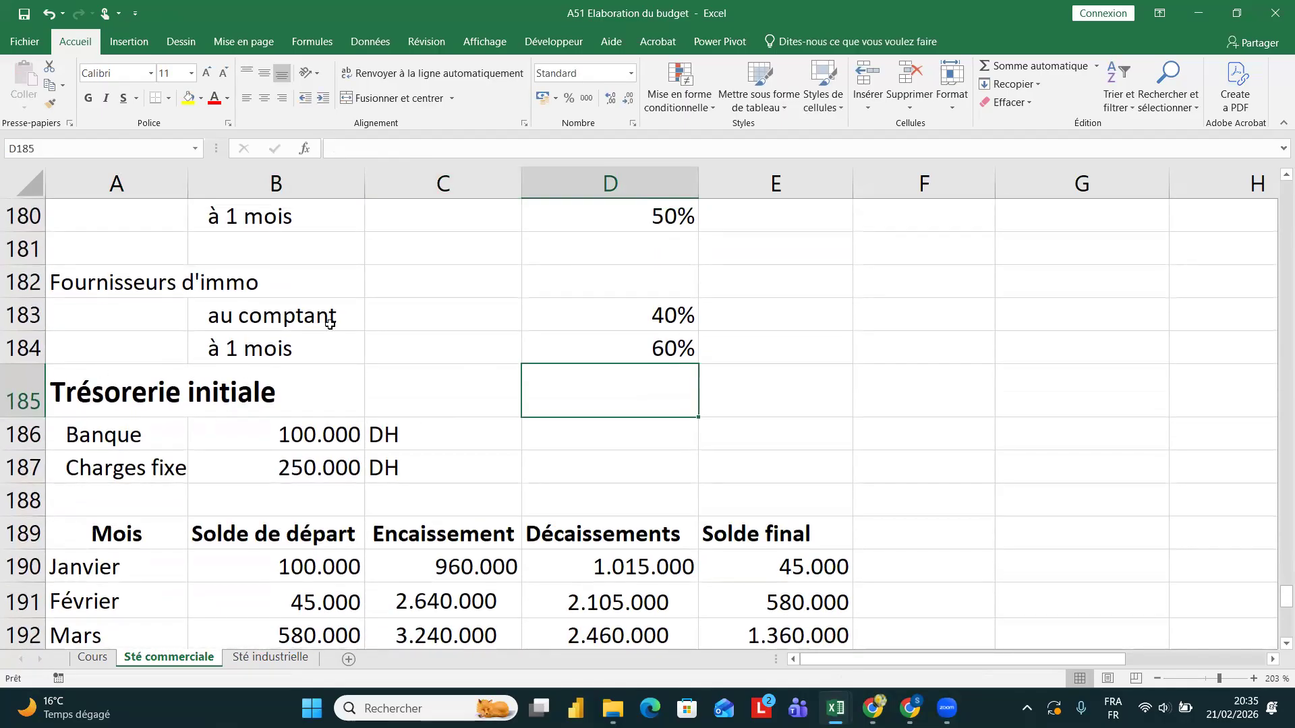
pyautogui.click(252, 370)
pyautogui.click(271, 339)
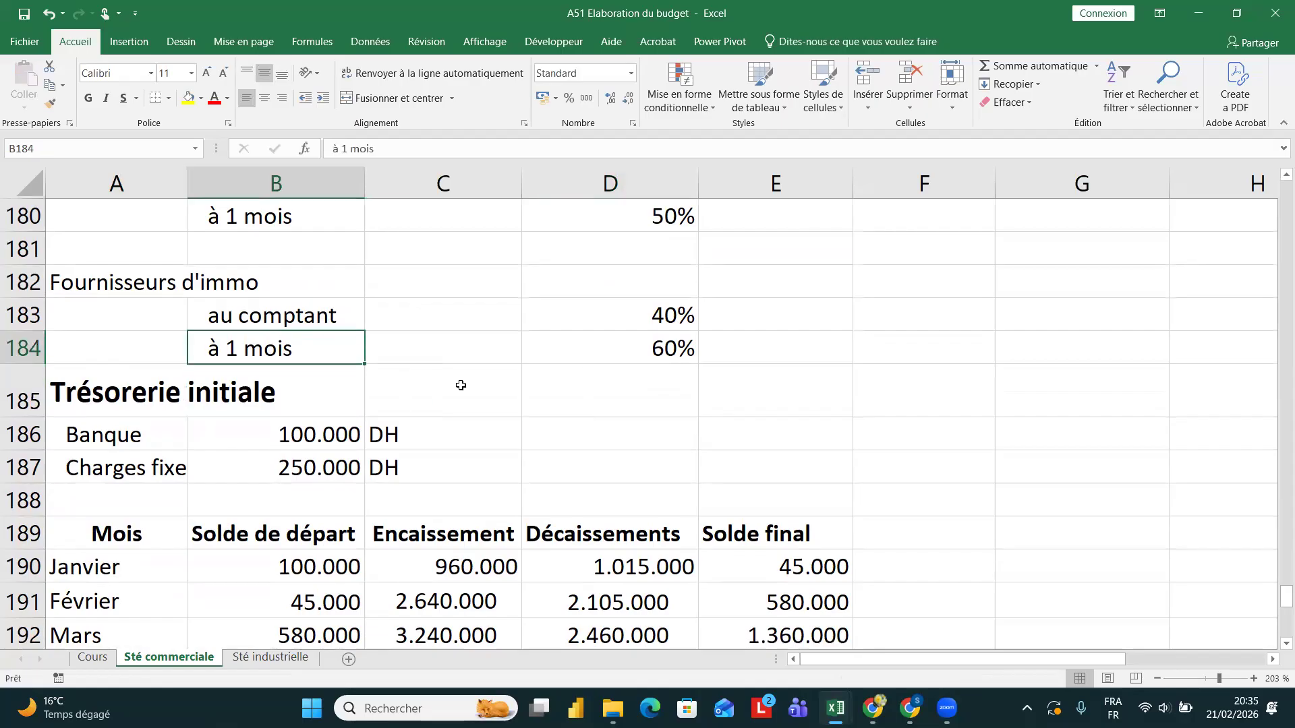
pyautogui.scroll(-2, 616, 439)
pyautogui.scroll(1, 615, 423)
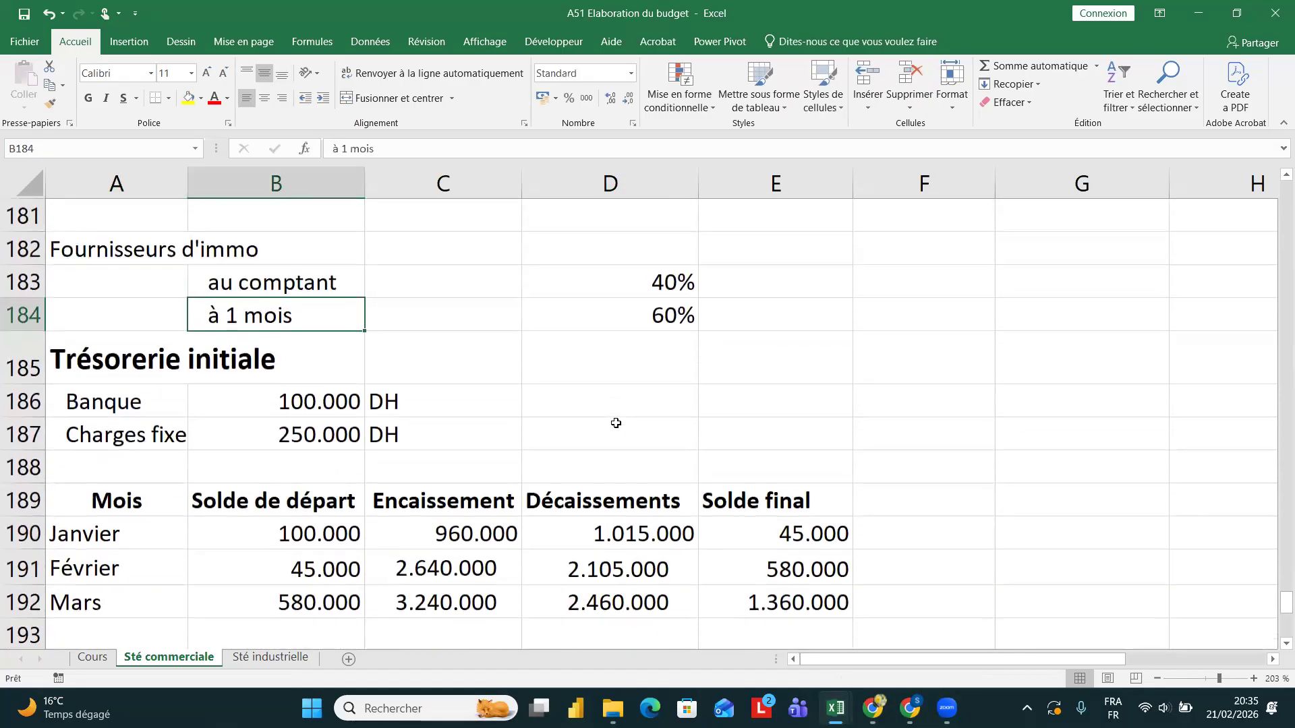
pyautogui.click(610, 533)
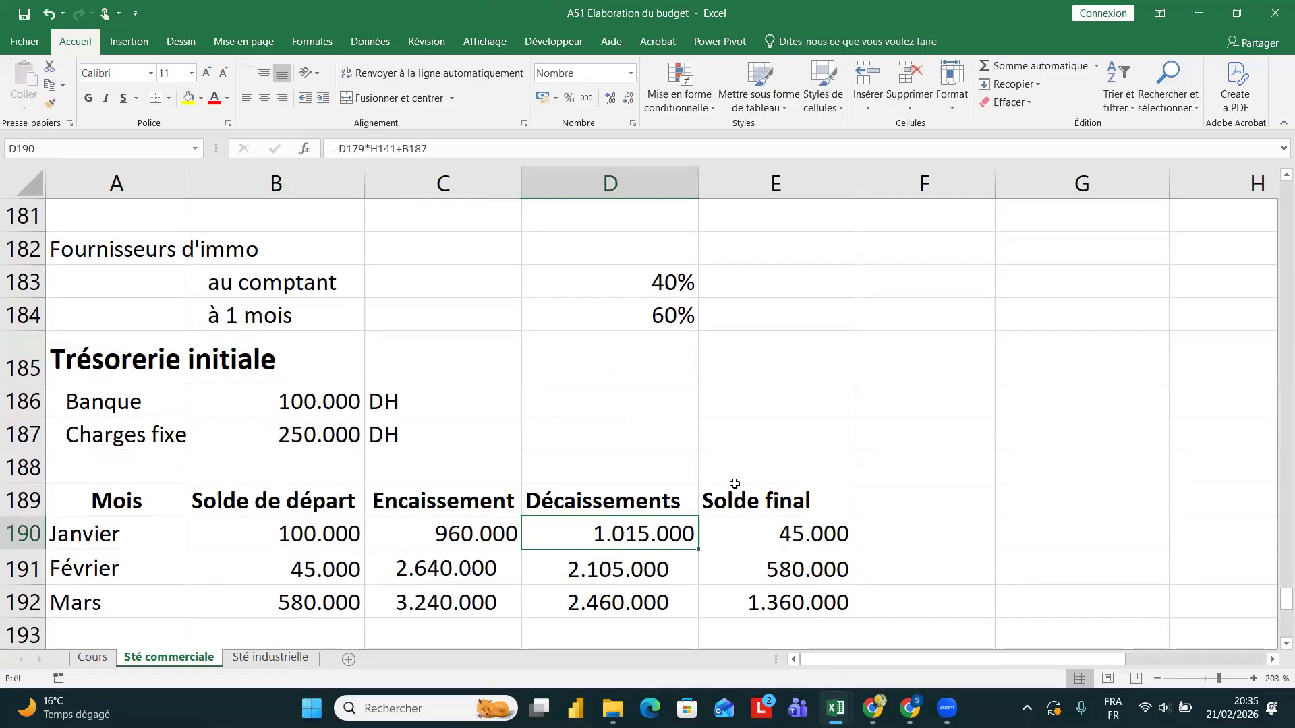
pyautogui.click(752, 530)
pyautogui.scroll(1, 748, 528)
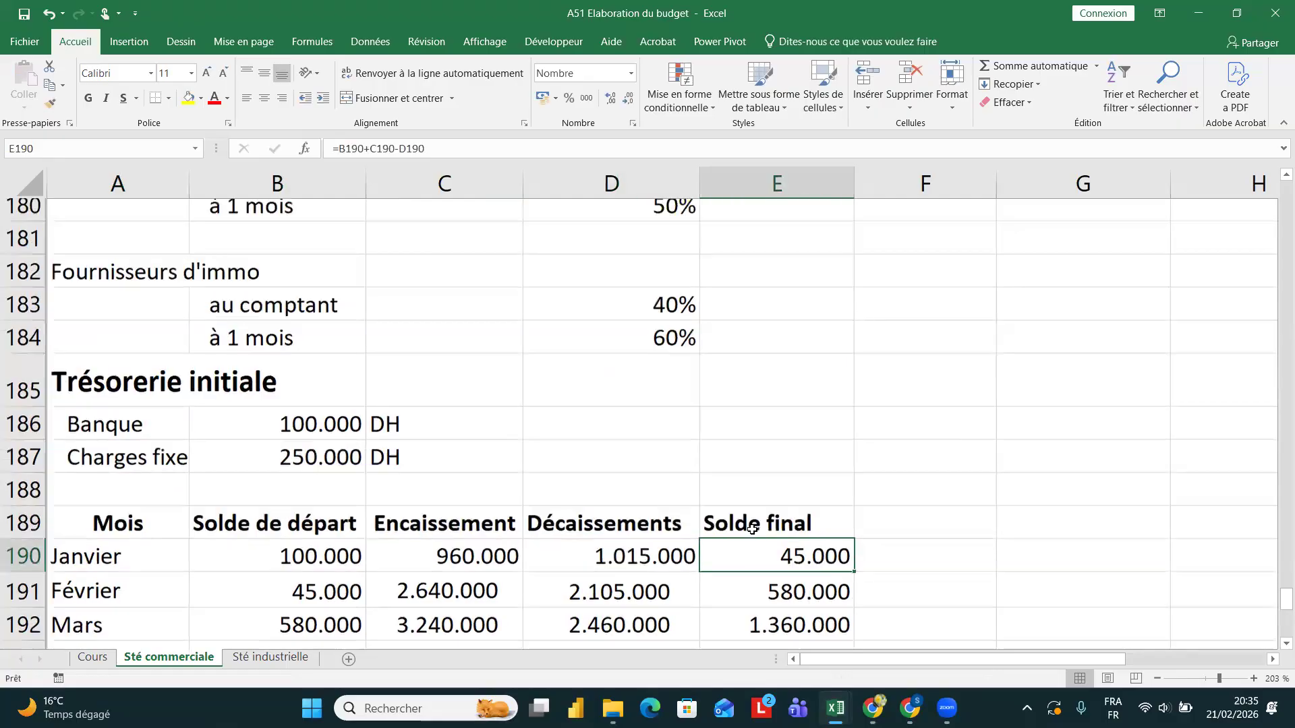
pyautogui.scroll(-2, 751, 529)
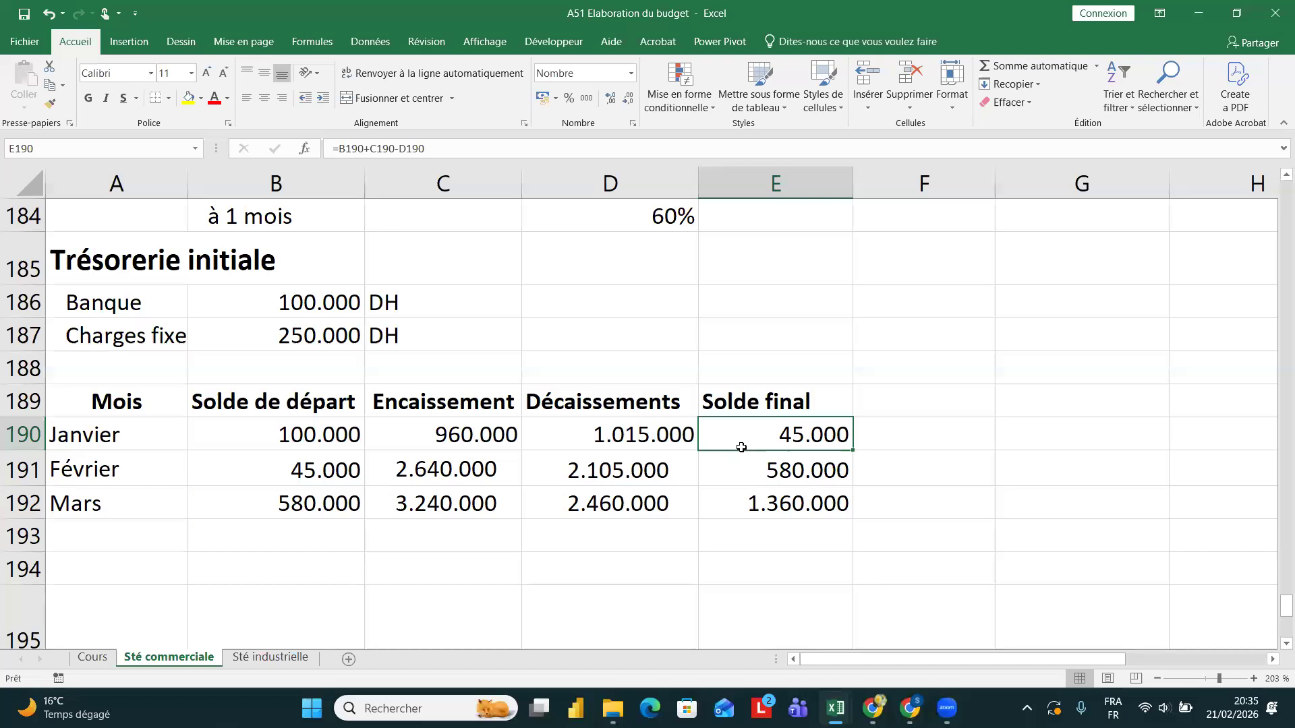
pyautogui.scroll(2, 740, 308)
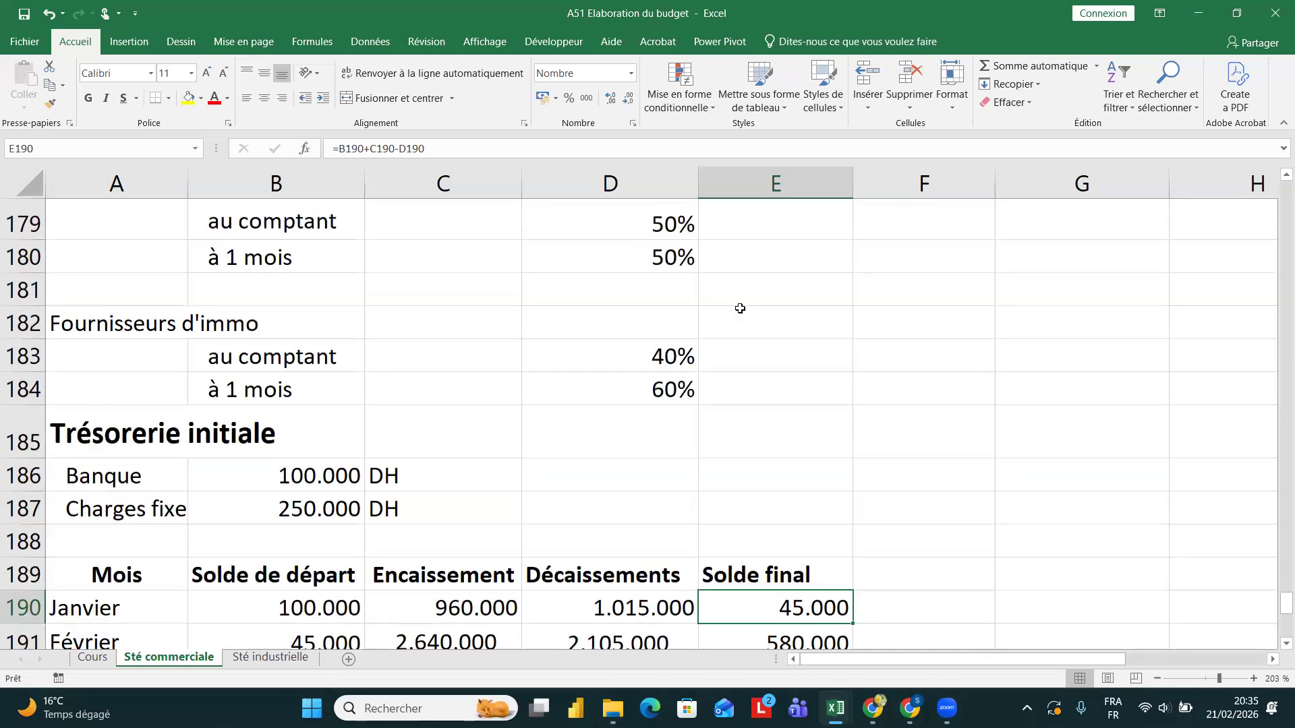
pyautogui.scroll(-2, 708, 321)
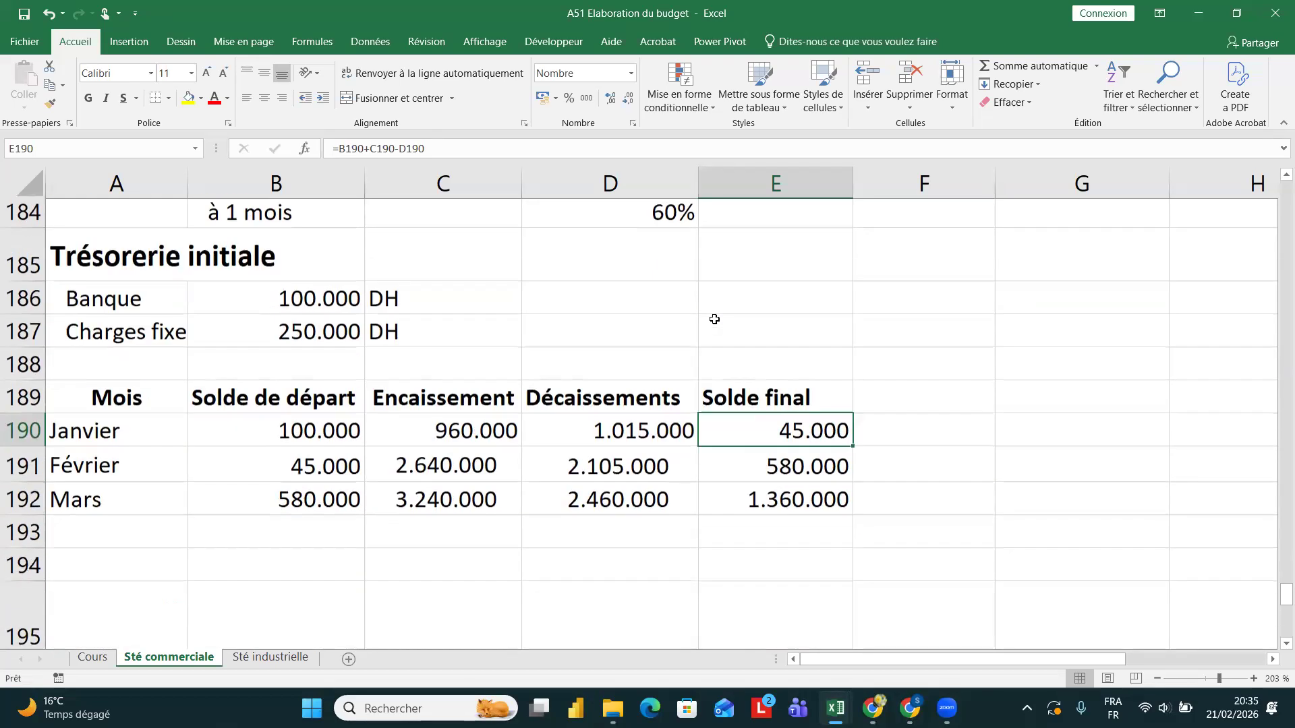
# - Review the client and supplier payment percentages under Délais de paiement against the monthly cash budget table
pyautogui.scroll(3, 662, 376)
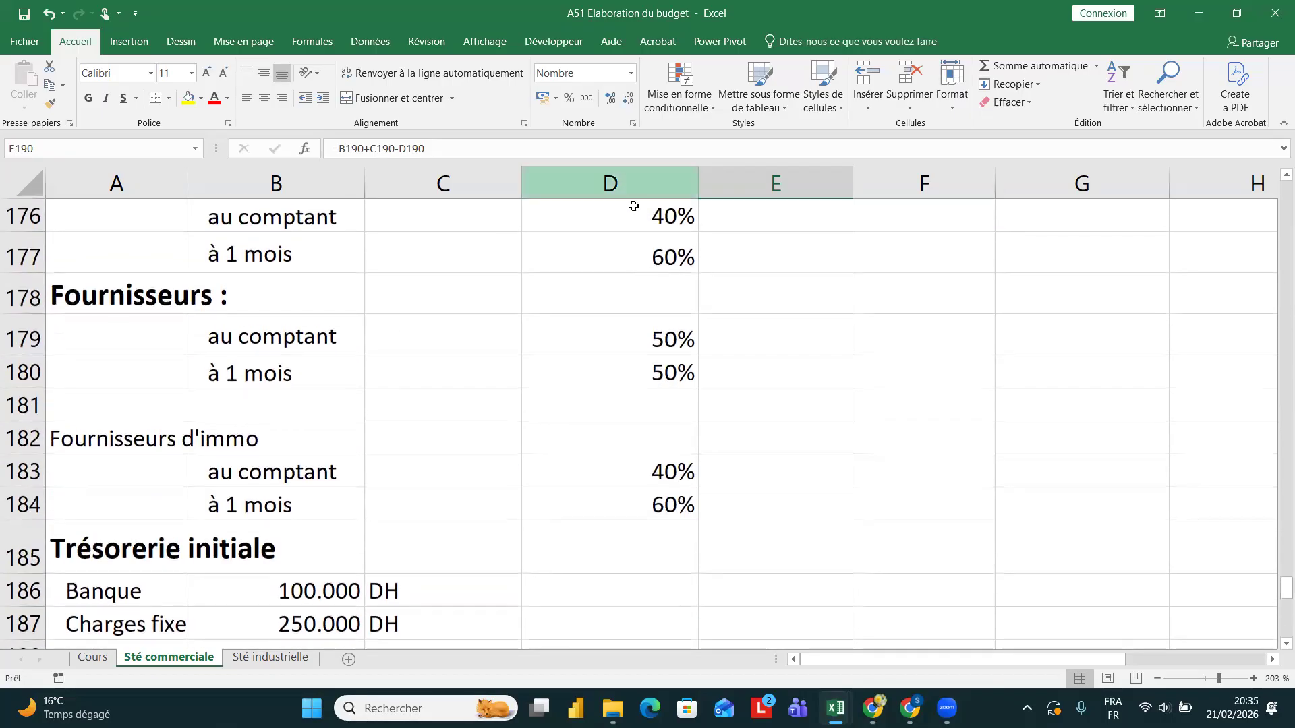
pyautogui.scroll(2, 630, 318)
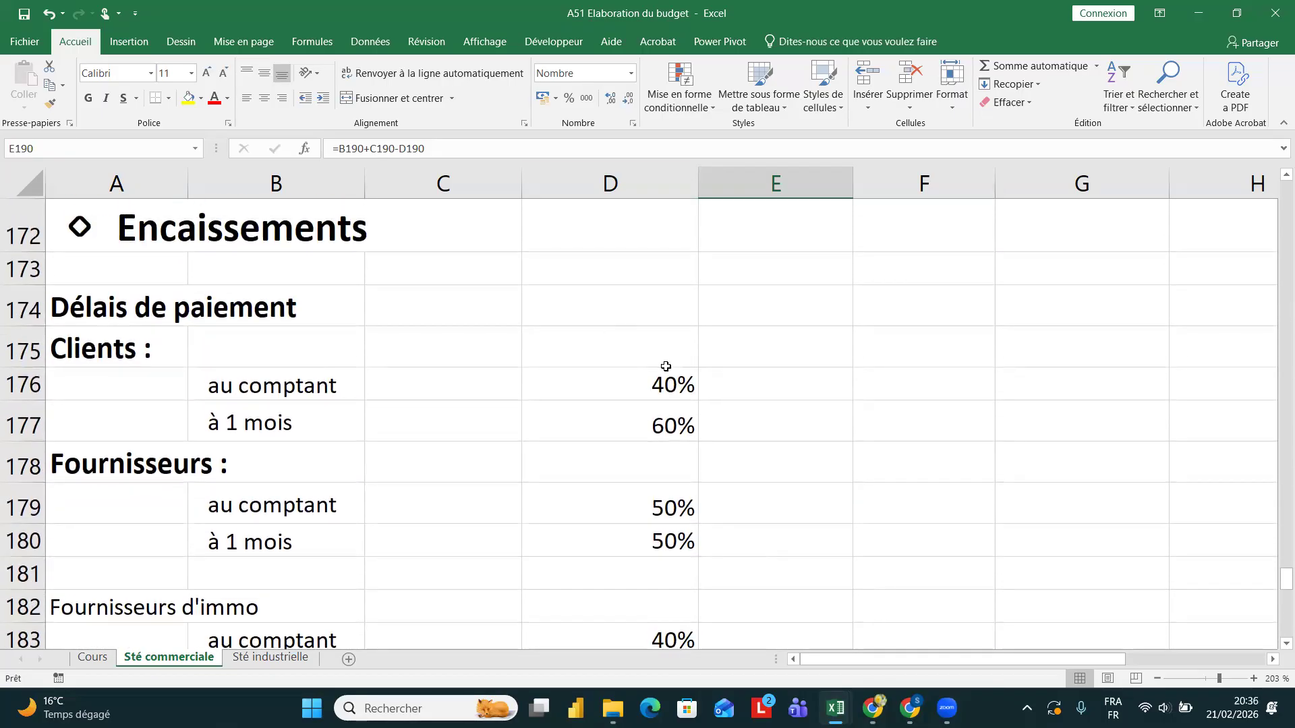
pyautogui.click(658, 390)
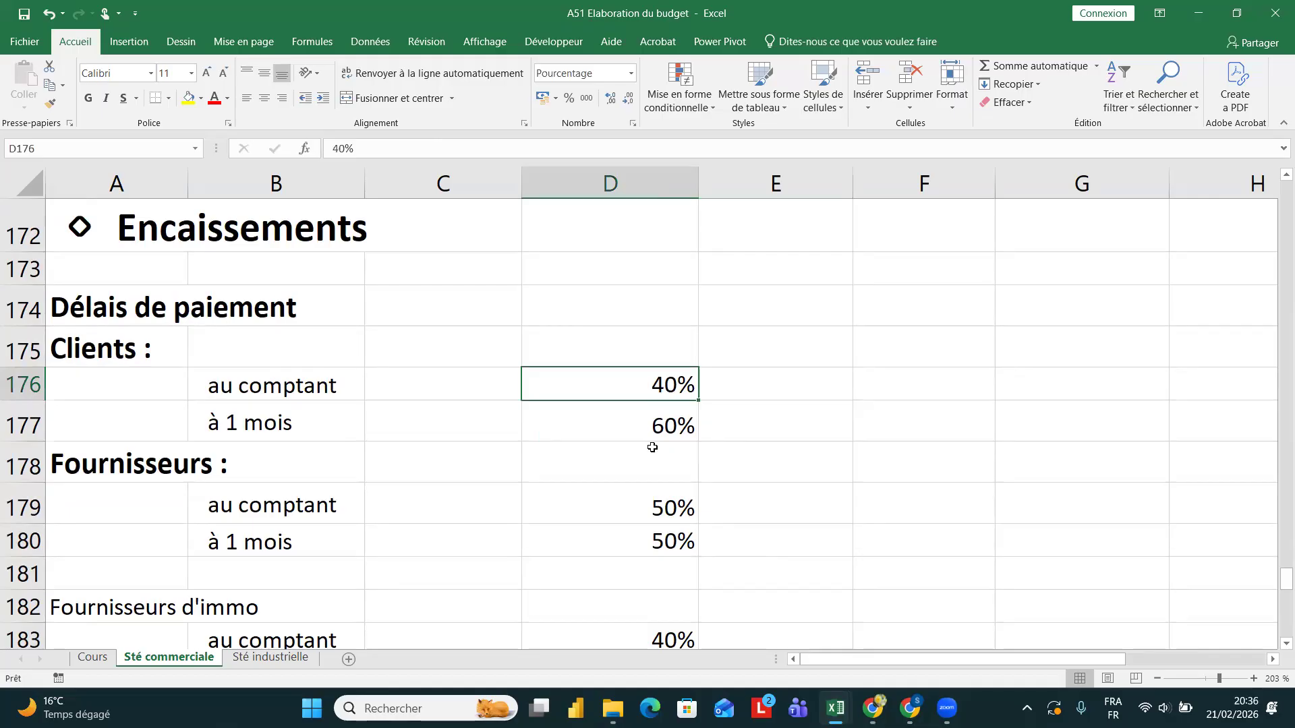
pyautogui.click(654, 413)
pyautogui.click(649, 505)
pyautogui.scroll(-3, 649, 509)
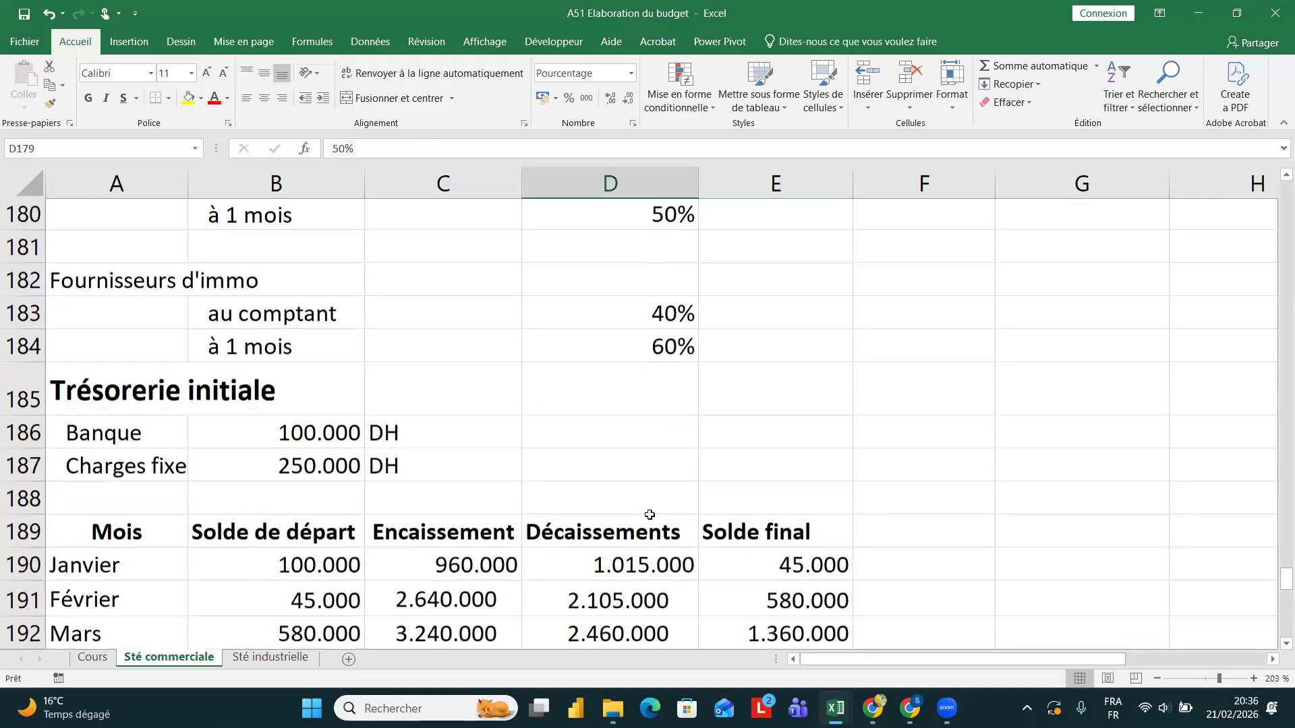
pyautogui.scroll(-1, 649, 514)
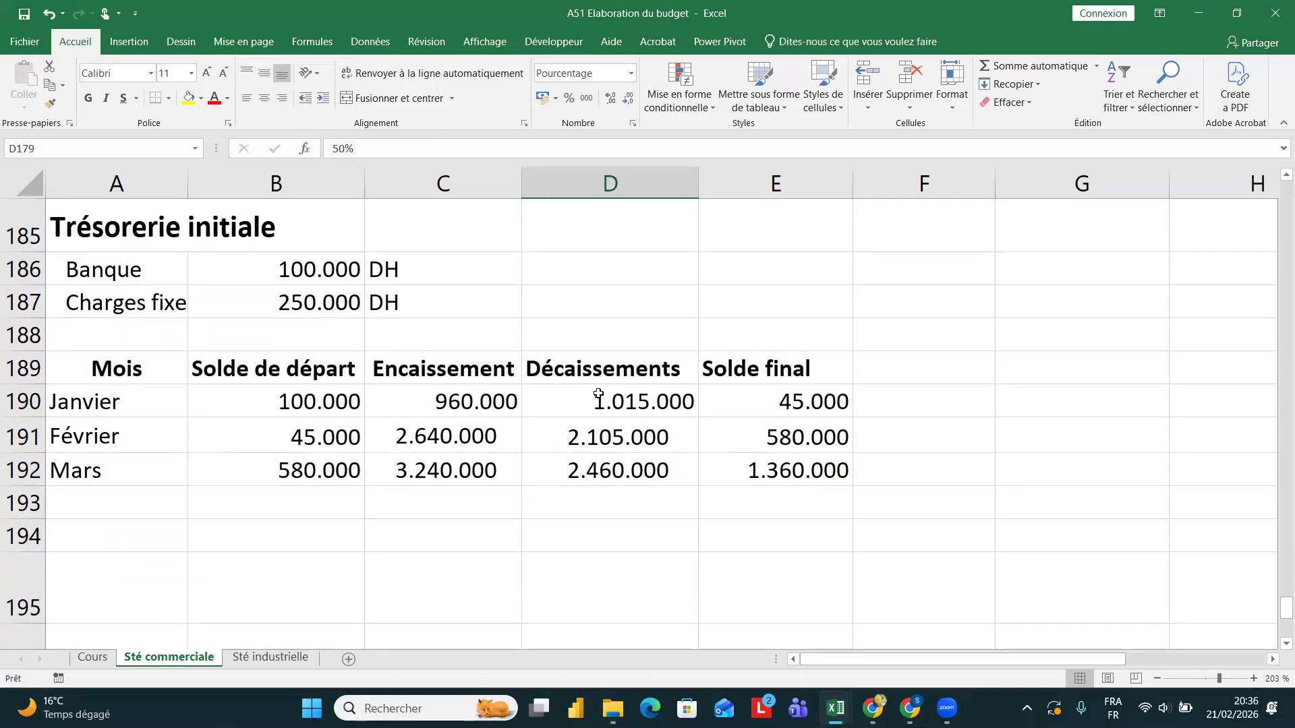
pyautogui.scroll(4, 480, 416)
pyautogui.scroll(-3, 433, 456)
# - Clear the January Montant, TVA and TTC amounts in B163:D163 of the investment budget
pyautogui.scroll(4, 433, 456)
pyautogui.scroll(5, 434, 455)
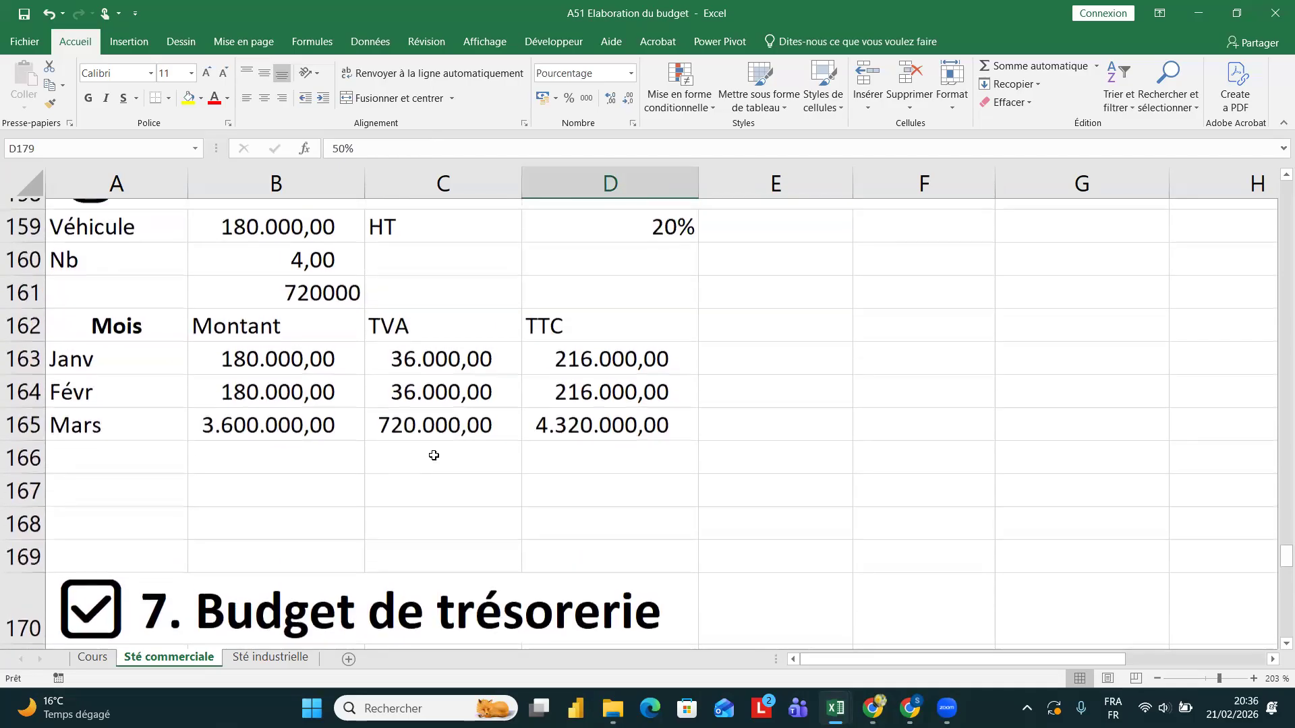
pyautogui.scroll(1, 434, 455)
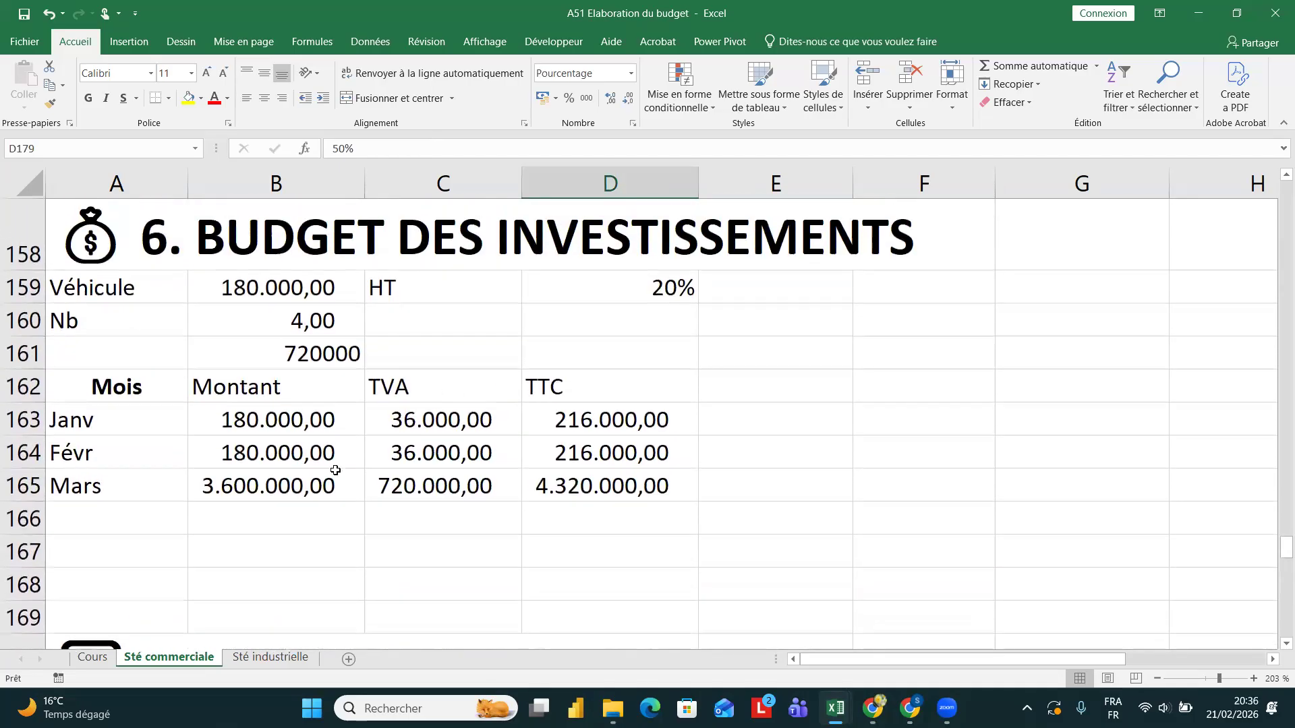
pyautogui.moveTo(267, 416); pyautogui.dragTo(559, 415)
pyautogui.press('Delete')
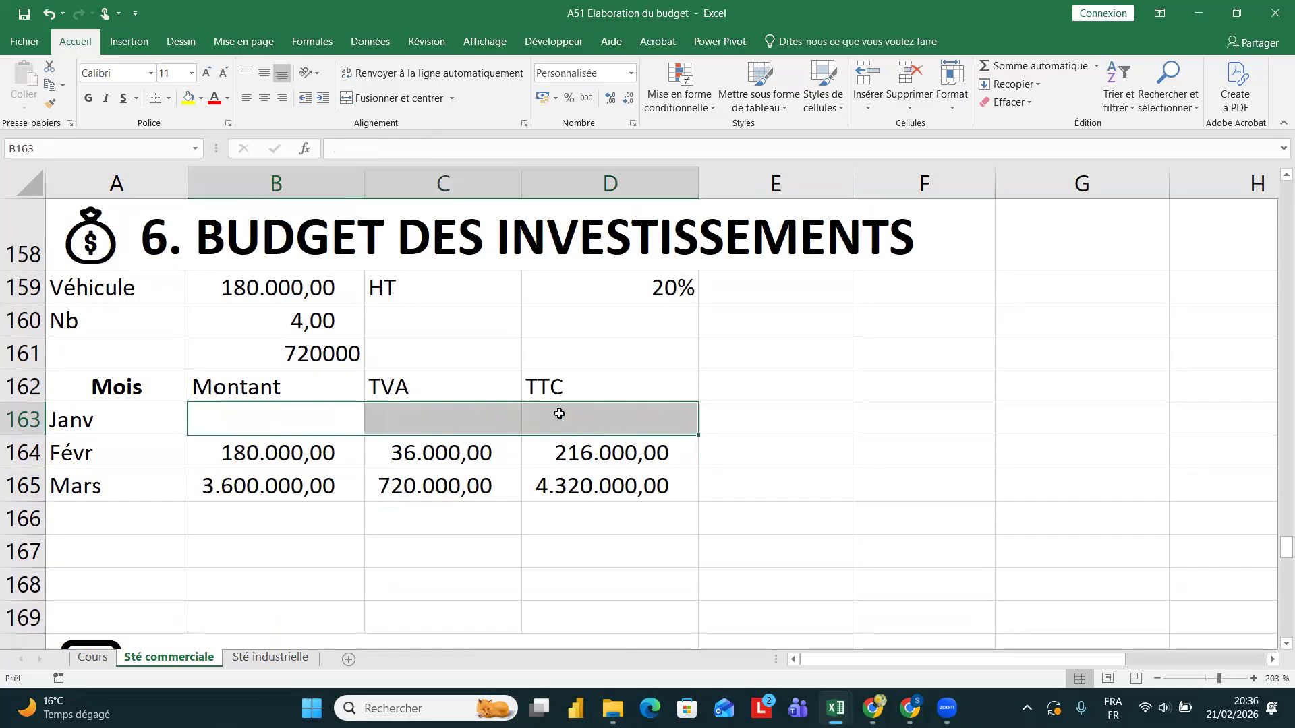
# - Set the March Montant in B165 of the investment budget to 360000
pyautogui.click(288, 465)
pyautogui.press('Down')
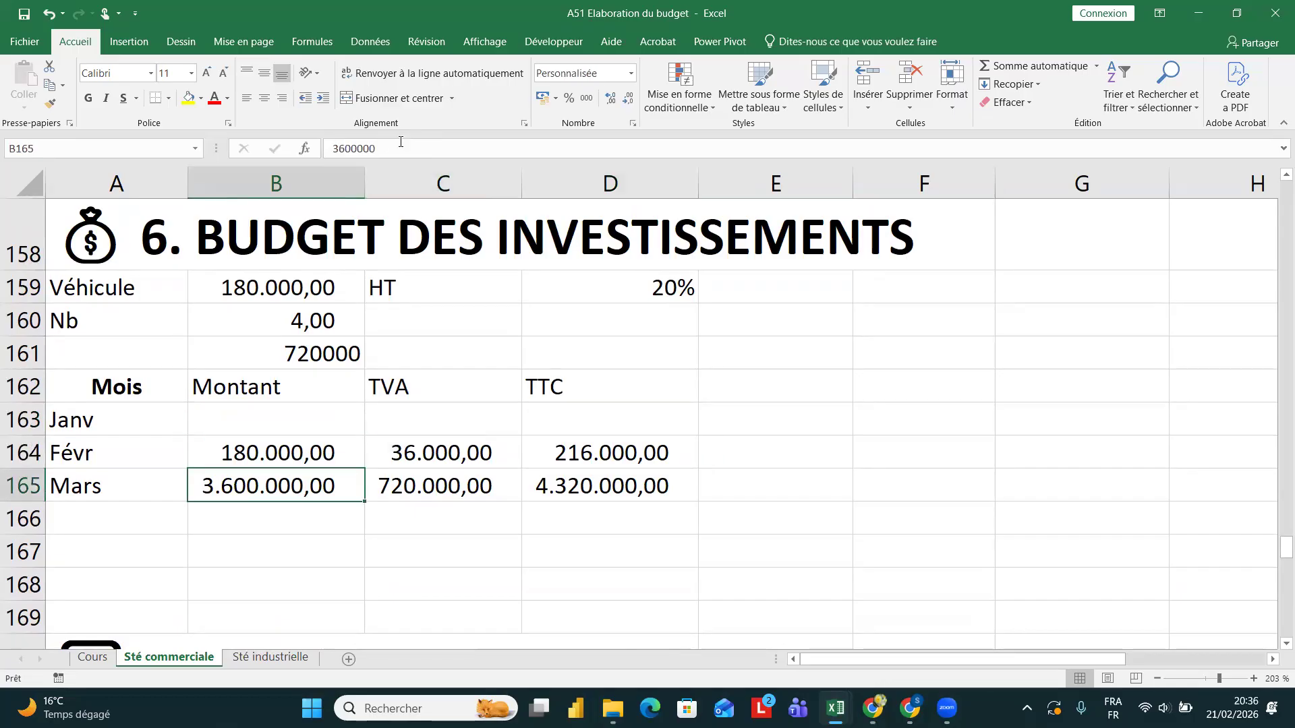
pyautogui.click(398, 149)
pyautogui.press('BackSpace')
pyautogui.press('Return')
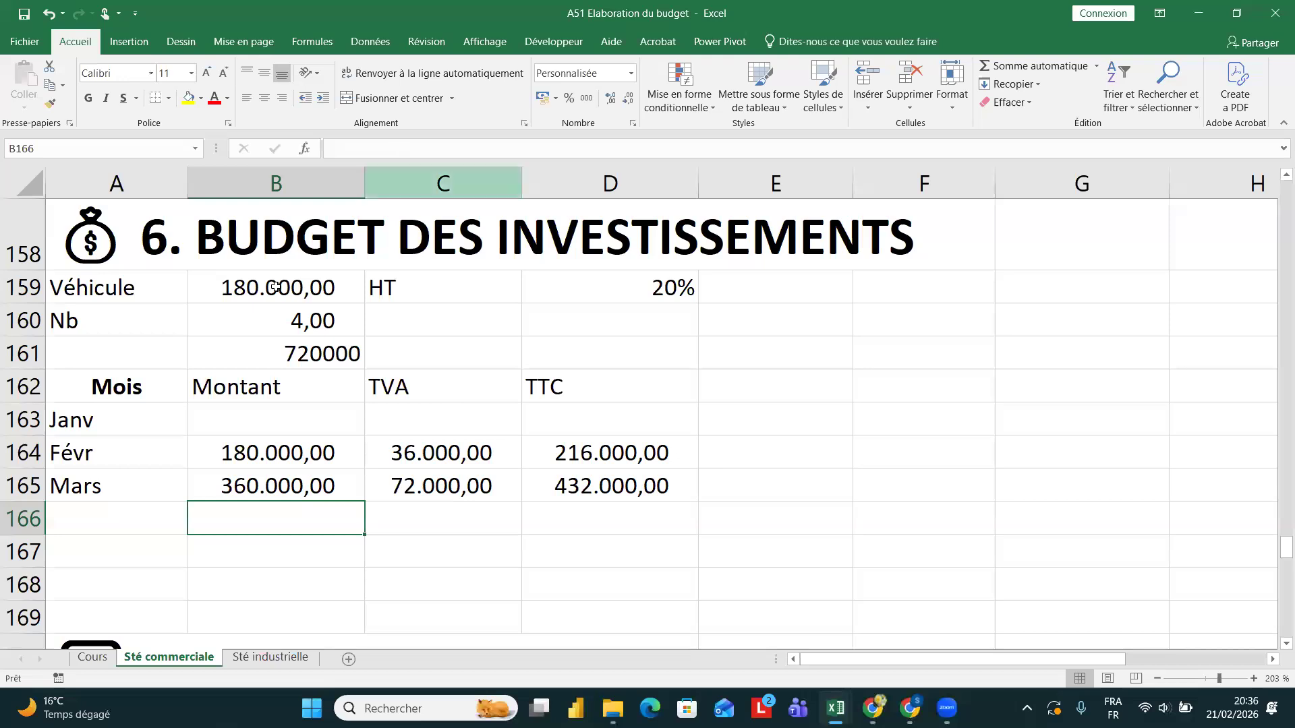
# - Replace the March Montant in B165 with the formula =B159*3, multiplying the vehicle price by three
pyautogui.click(277, 458)
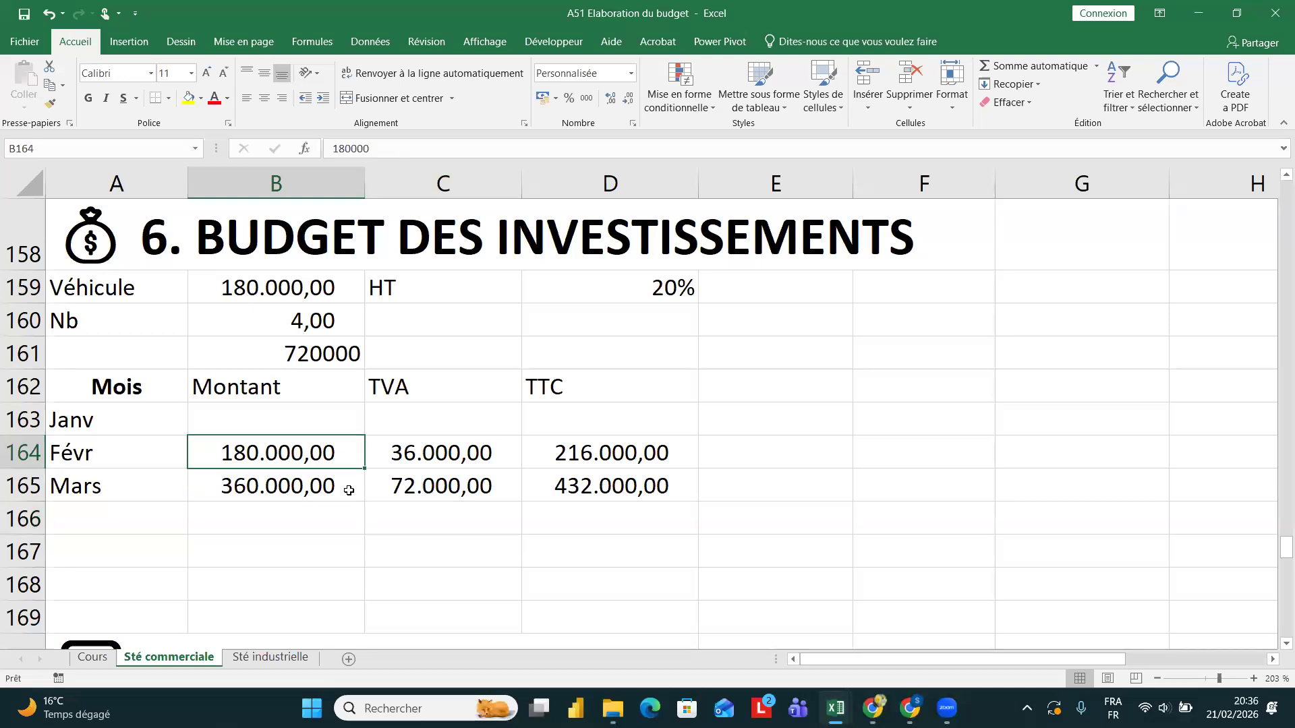
pyautogui.scroll(-9, 348, 490)
pyautogui.scroll(7, 348, 490)
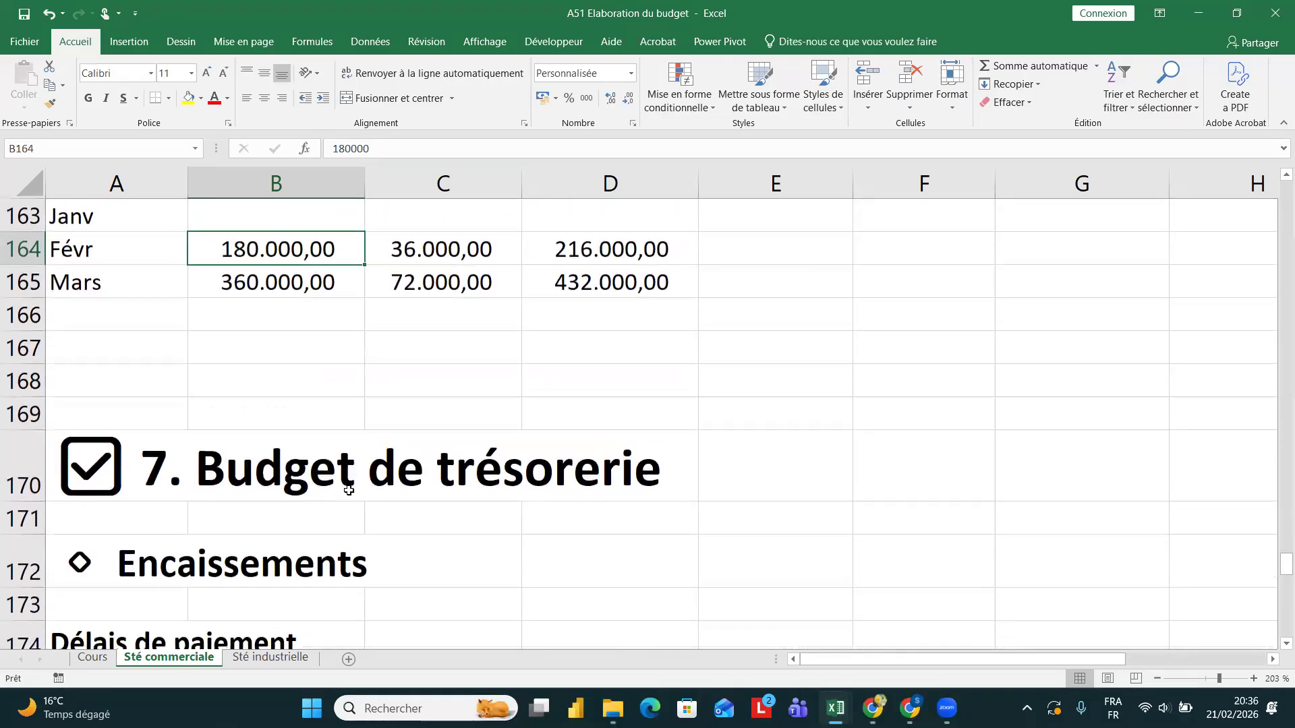
pyautogui.scroll(1, 349, 491)
pyautogui.click(263, 348)
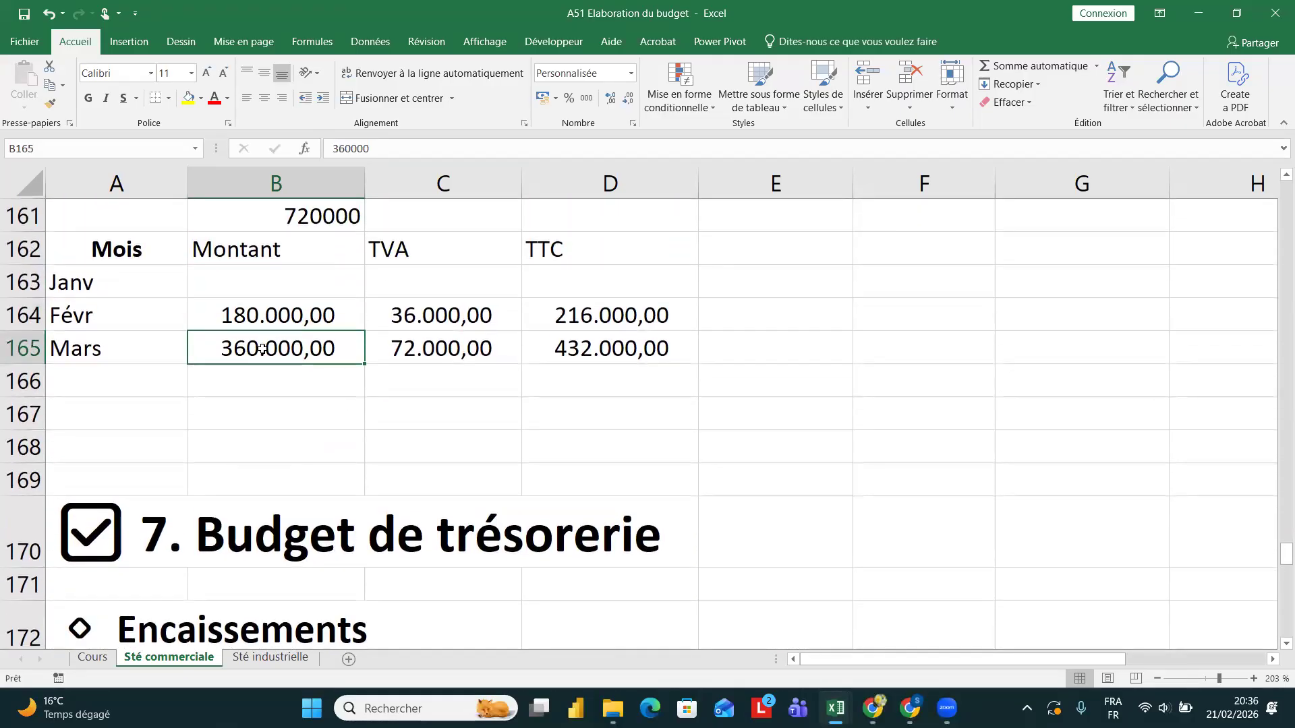
pyautogui.write('=')
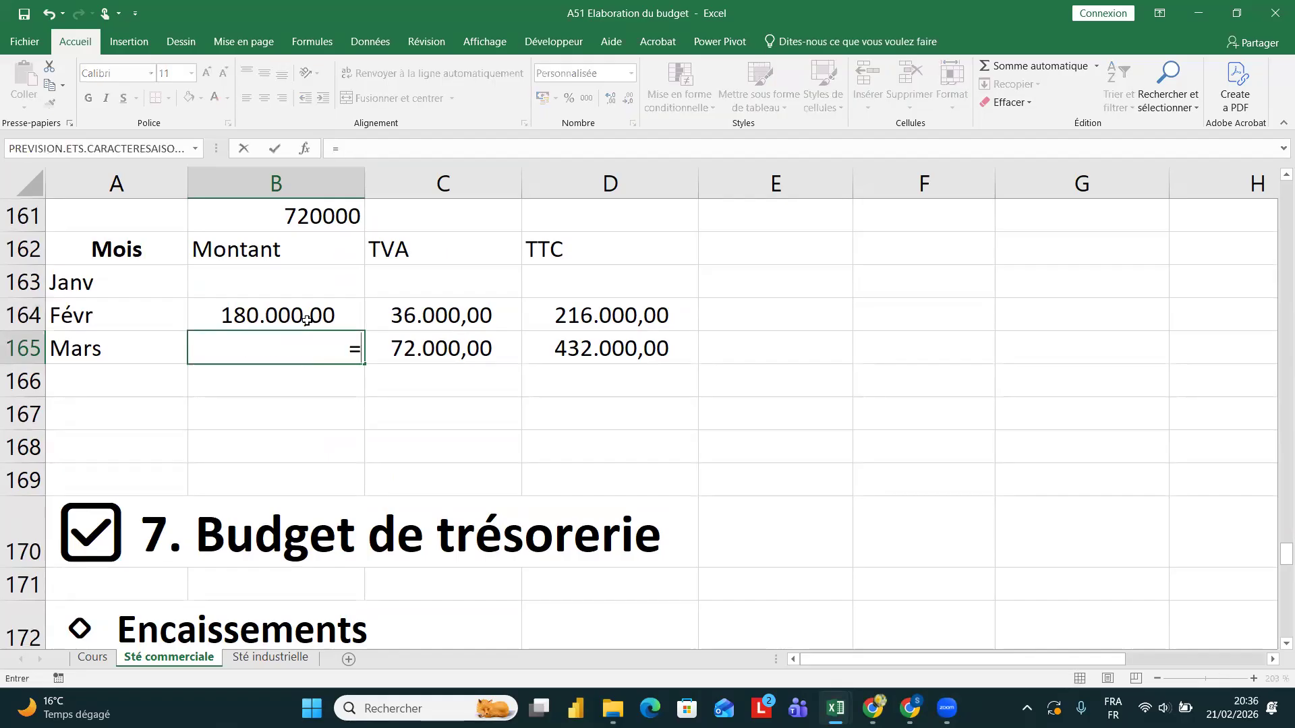
pyautogui.scroll(2, 357, 472)
pyautogui.click(282, 362)
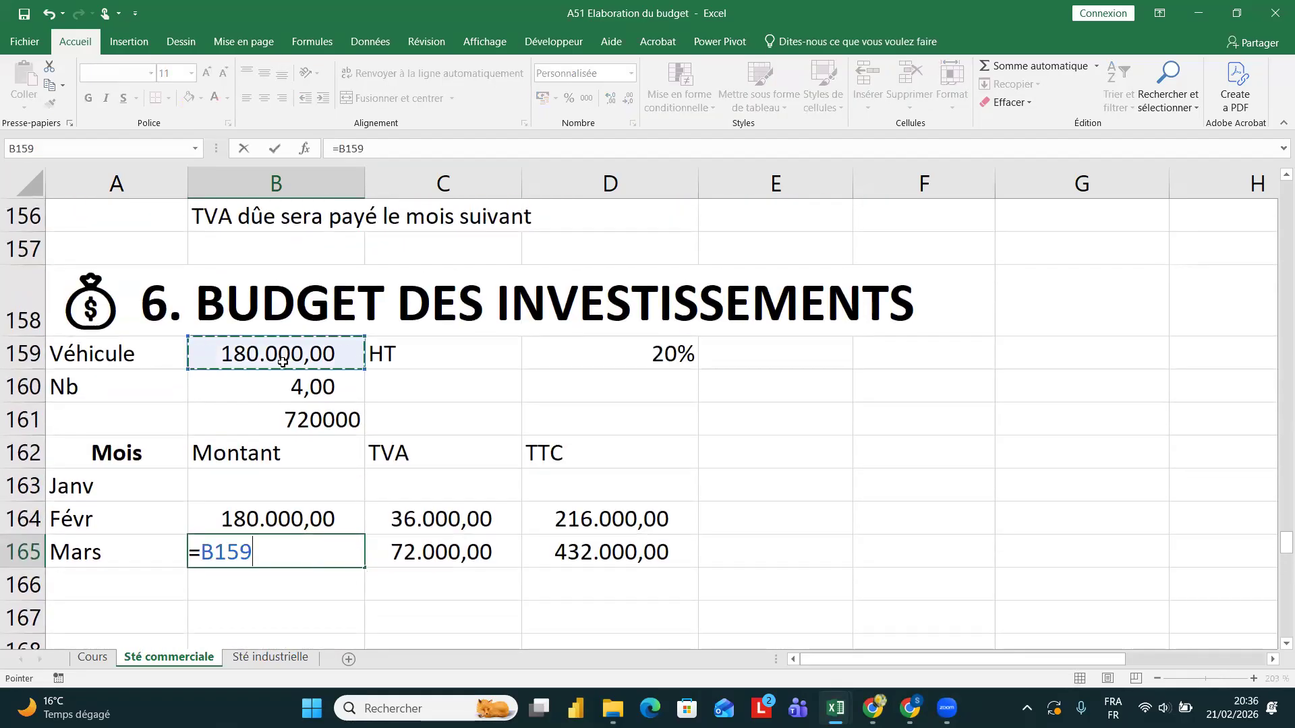
pyautogui.write('*')
pyautogui.press('capslock')
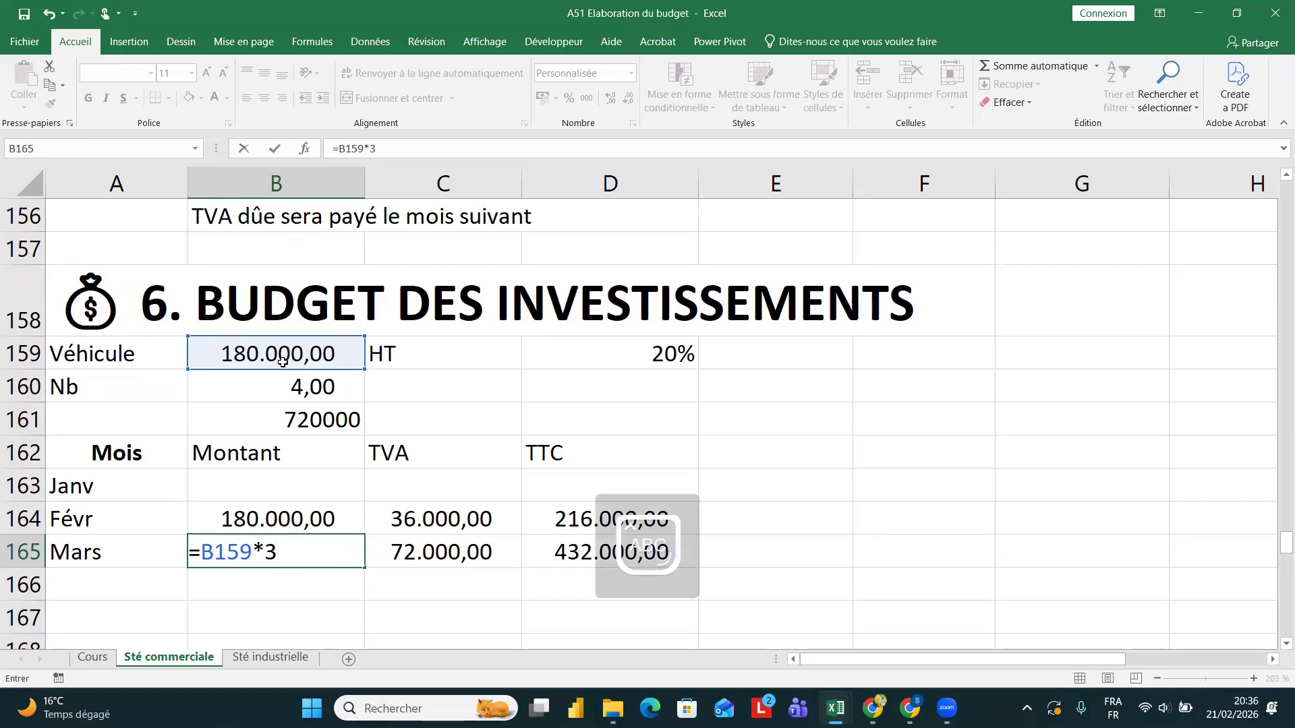
pyautogui.press('Return')
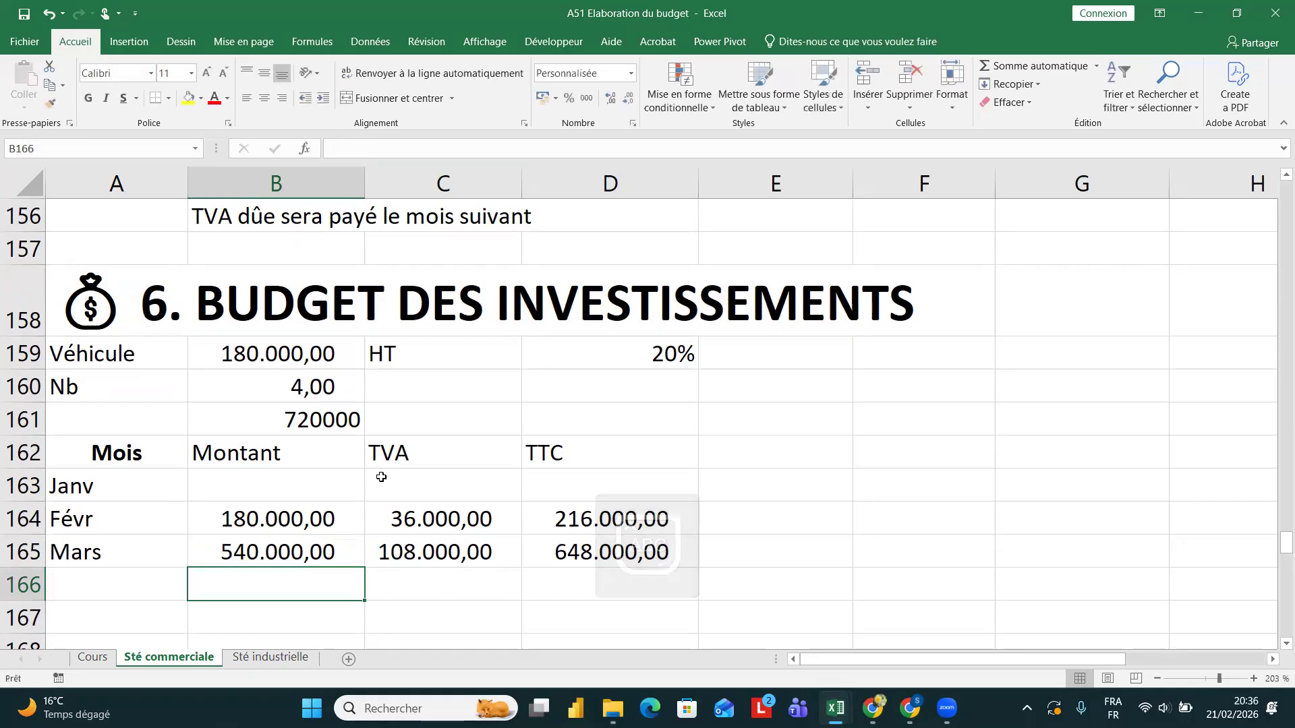
# - Extend the February Décaissements formula in D191 with a further addition after D152
pyautogui.scroll(-7, 381, 476)
pyautogui.scroll(-3, 381, 476)
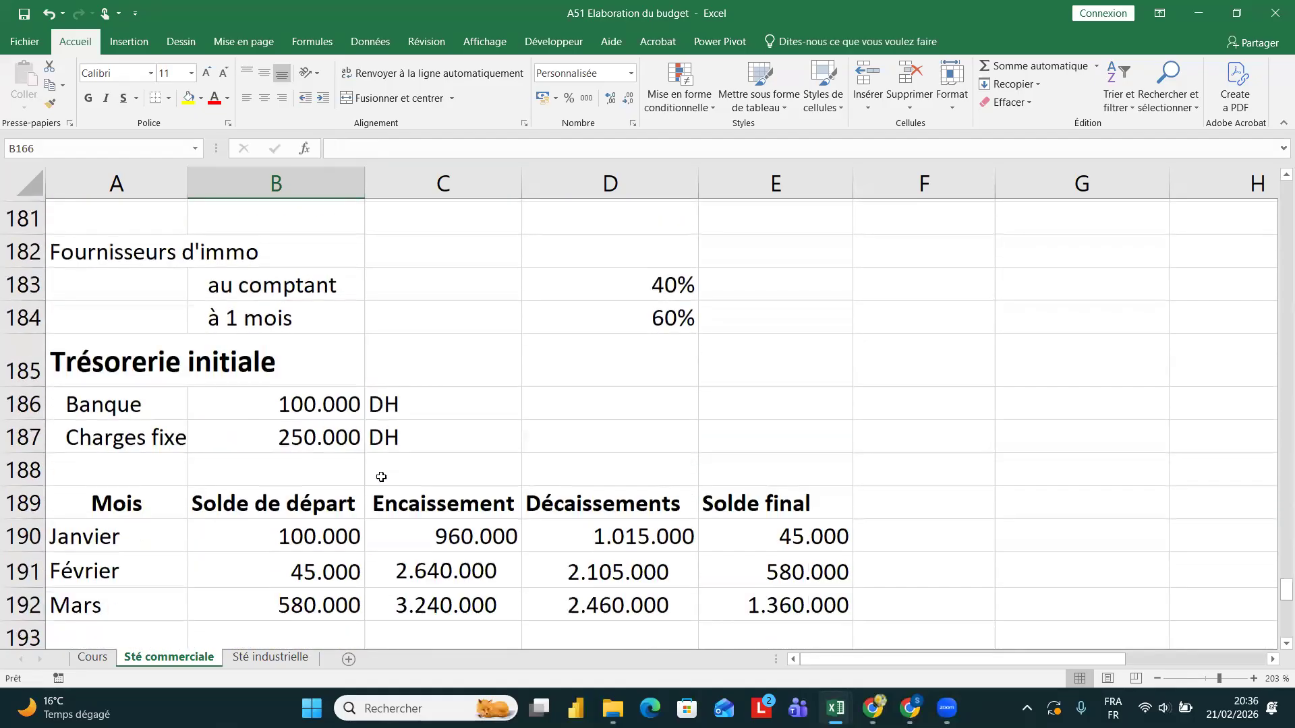
pyautogui.click(604, 402)
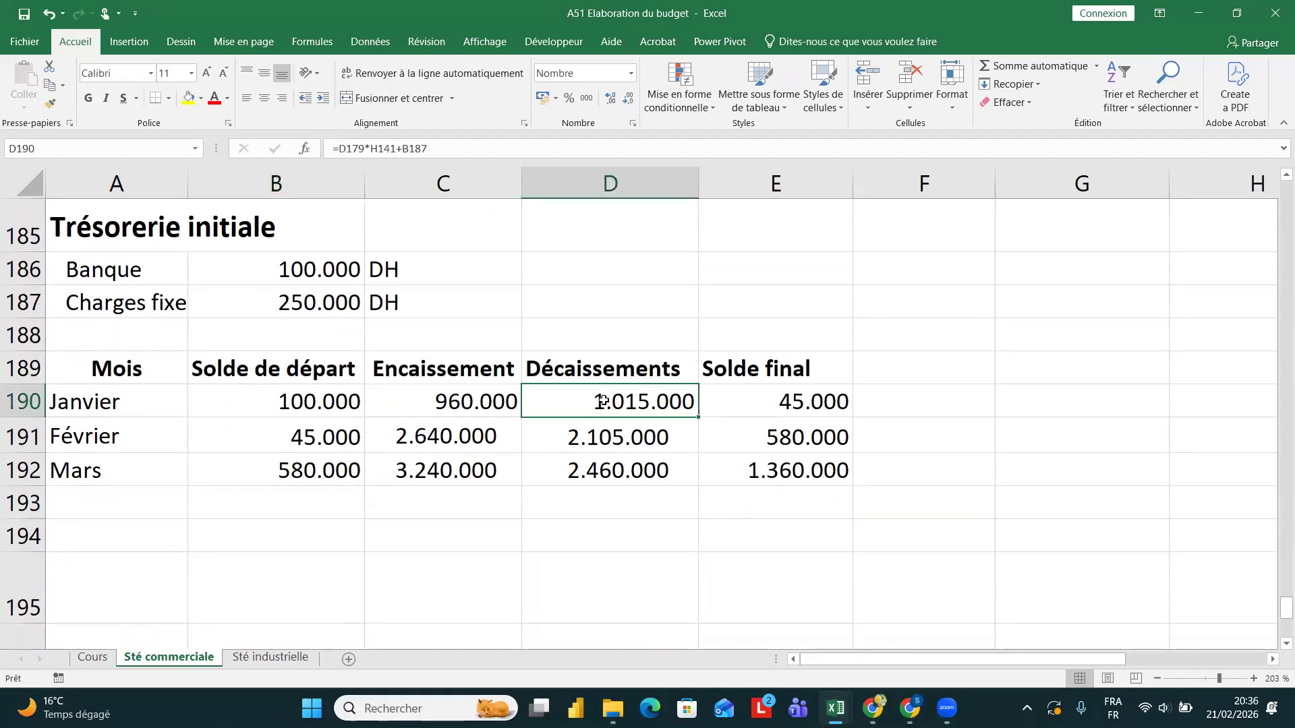
pyautogui.click(616, 437)
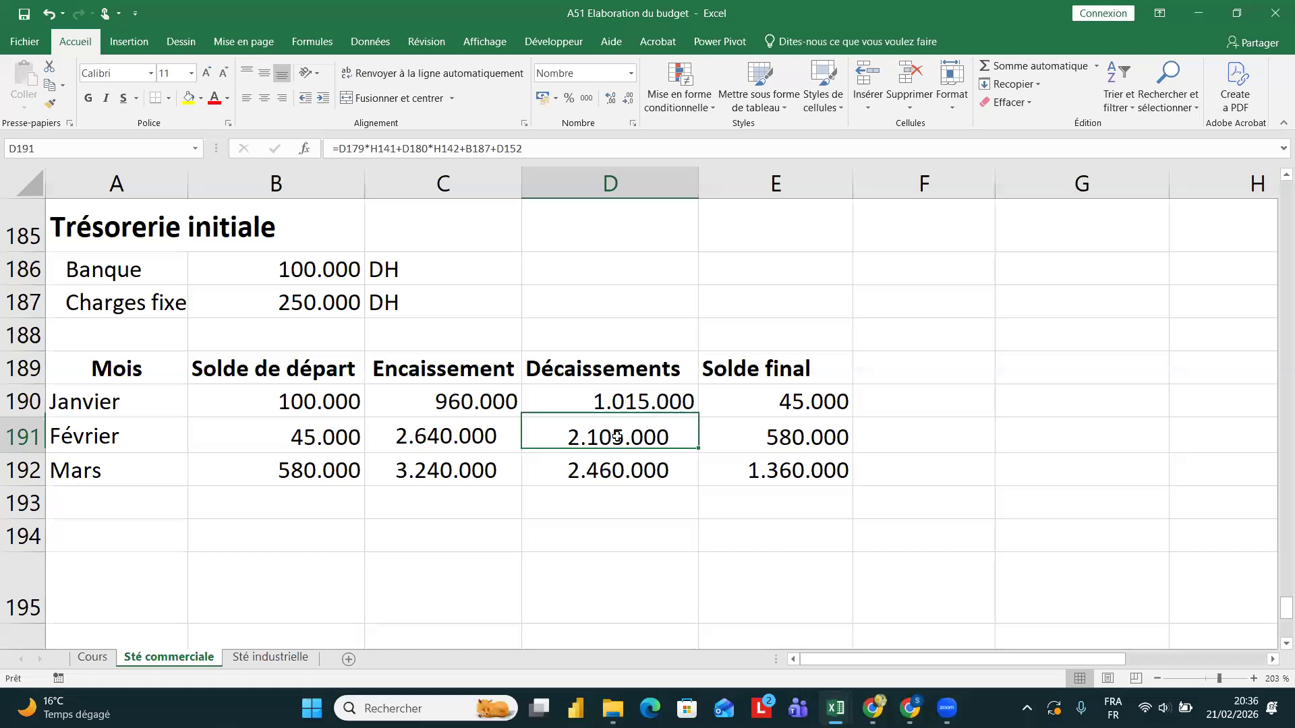
pyautogui.click(547, 152)
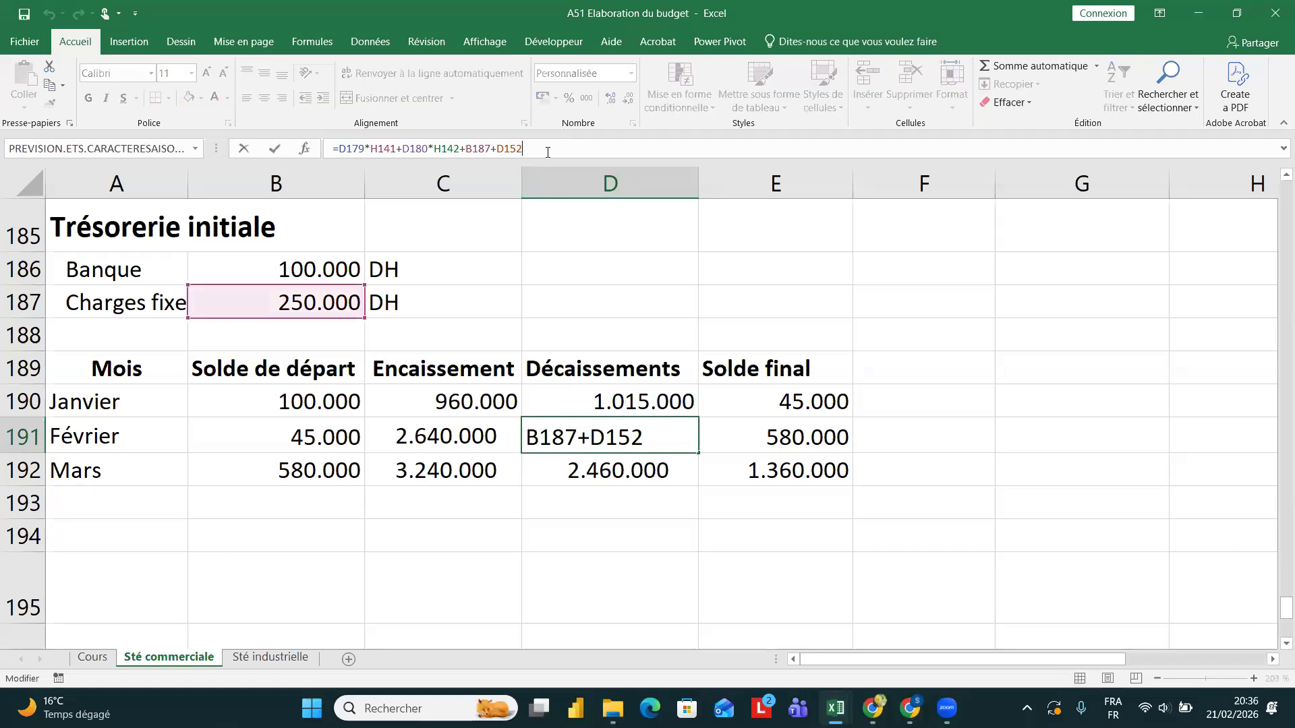
pyautogui.write('+')
pyautogui.scroll(5, 583, 239)
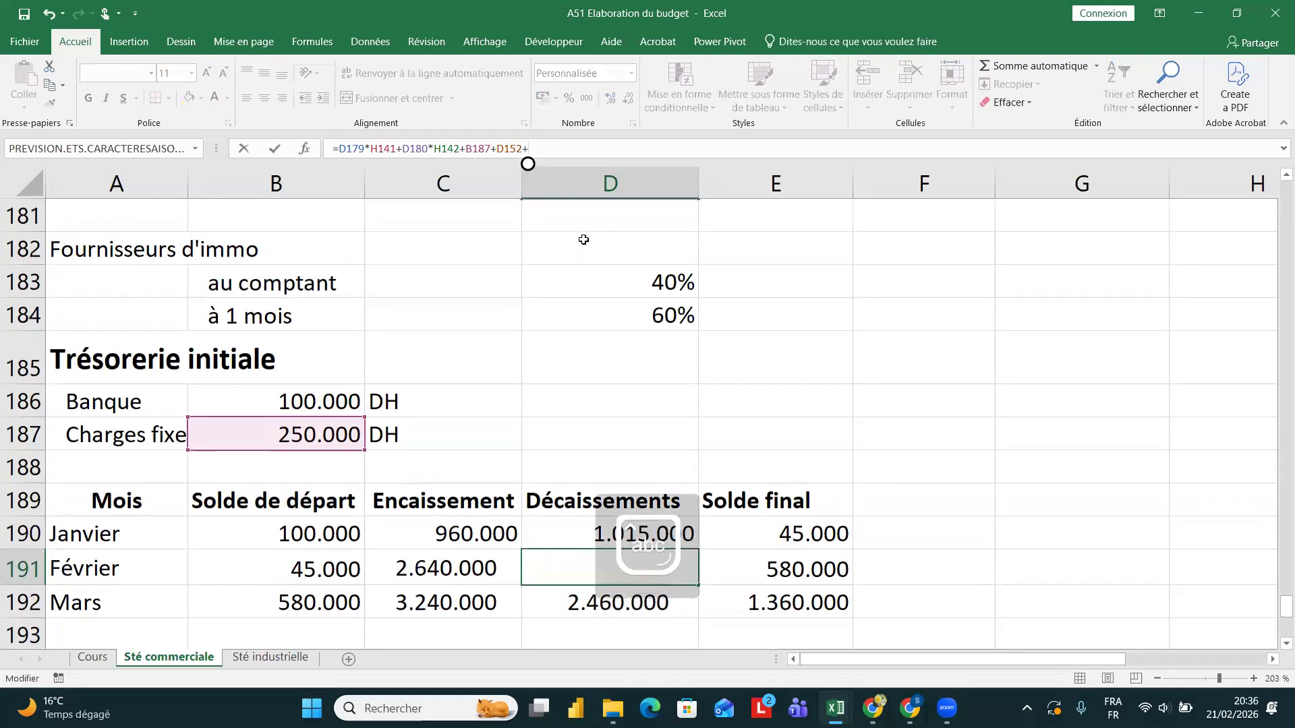
pyautogui.scroll(1, 583, 239)
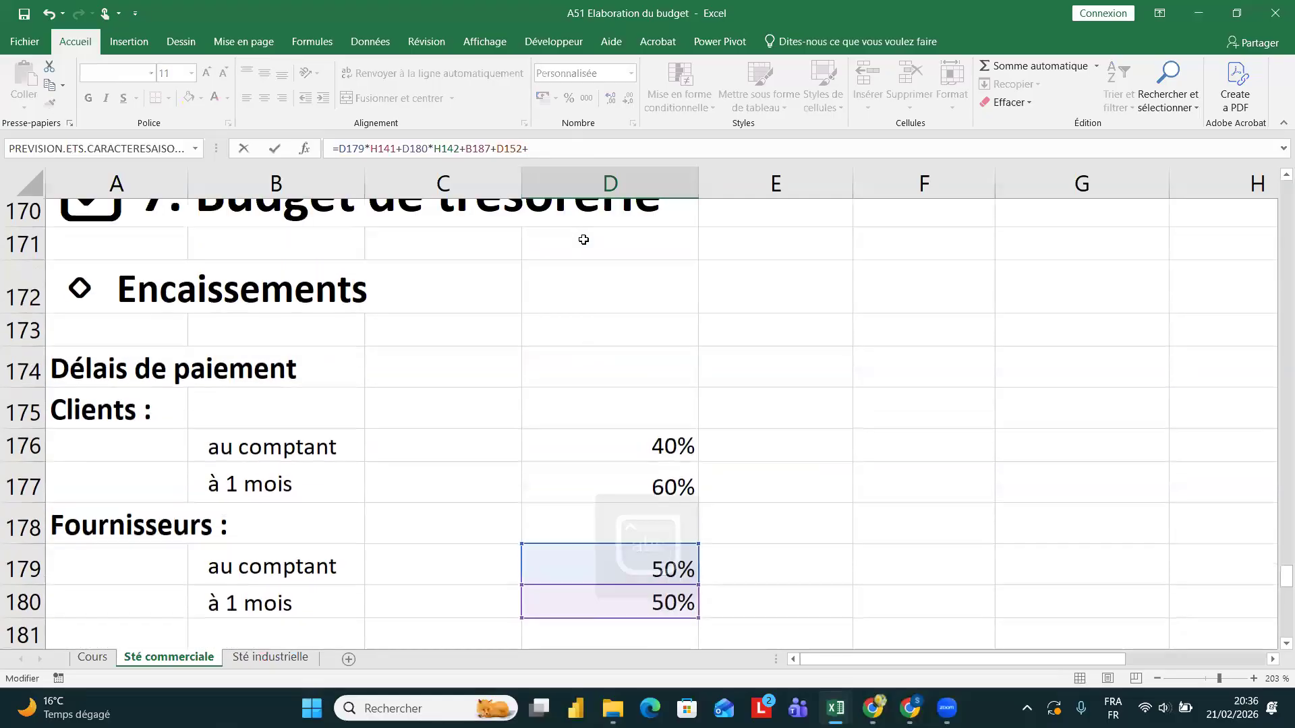
# - Complete the February Décaissements formula by adding the February vehicle TTC times the cash share for fixed-asset suppliers, D164*D183
pyautogui.scroll(-2, 583, 240)
pyautogui.scroll(-1, 583, 239)
pyautogui.scroll(5, 583, 240)
pyautogui.scroll(1, 583, 239)
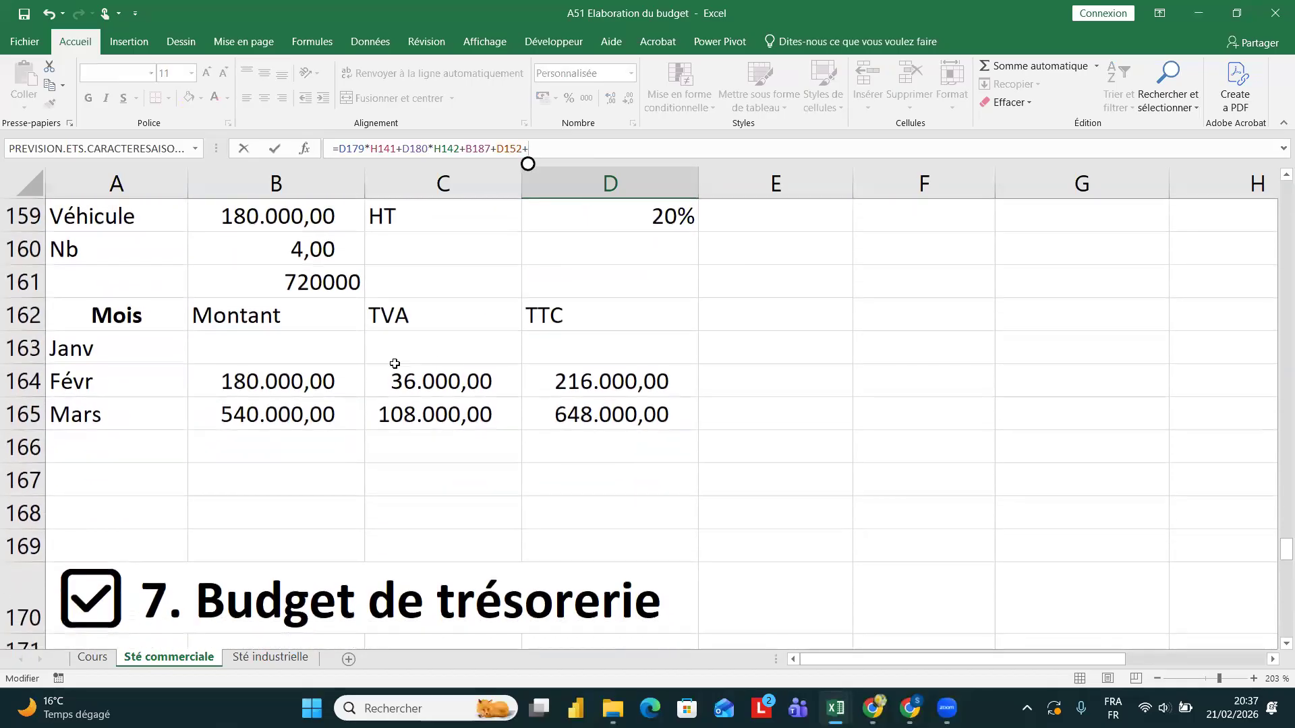
pyautogui.click(580, 383)
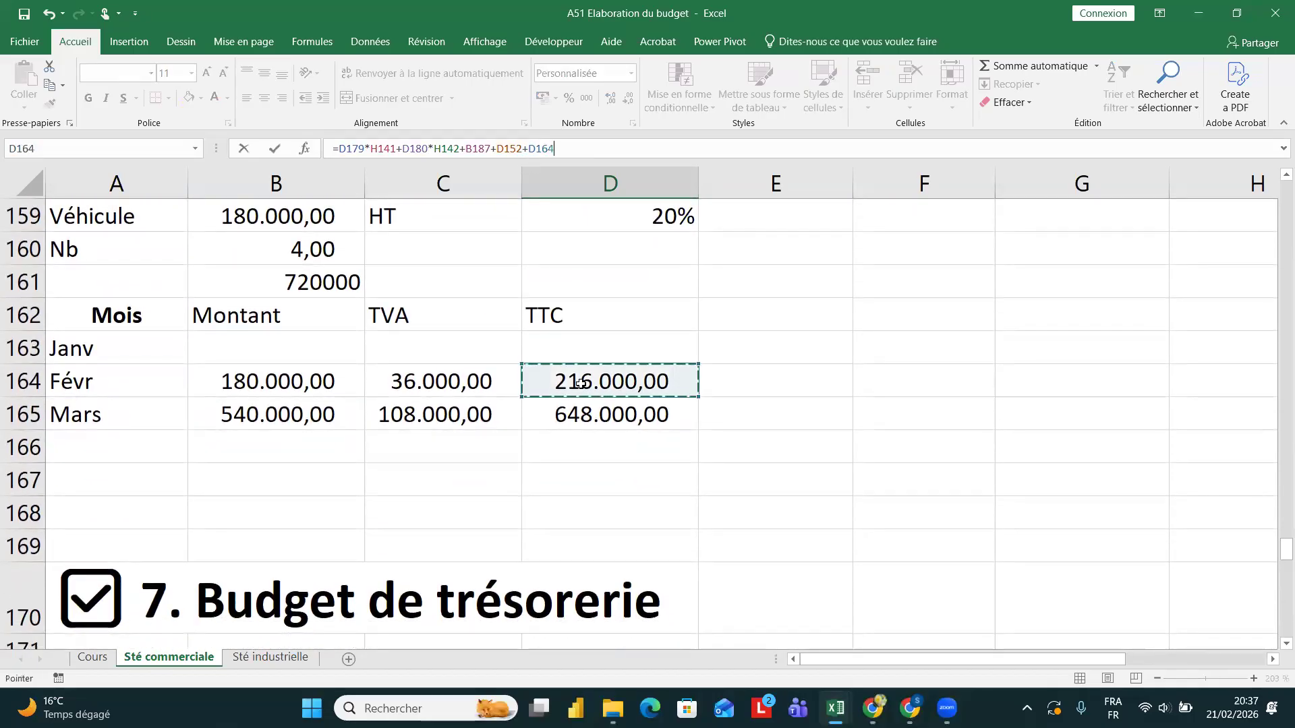
pyautogui.write('*')
pyautogui.scroll(-6, 580, 384)
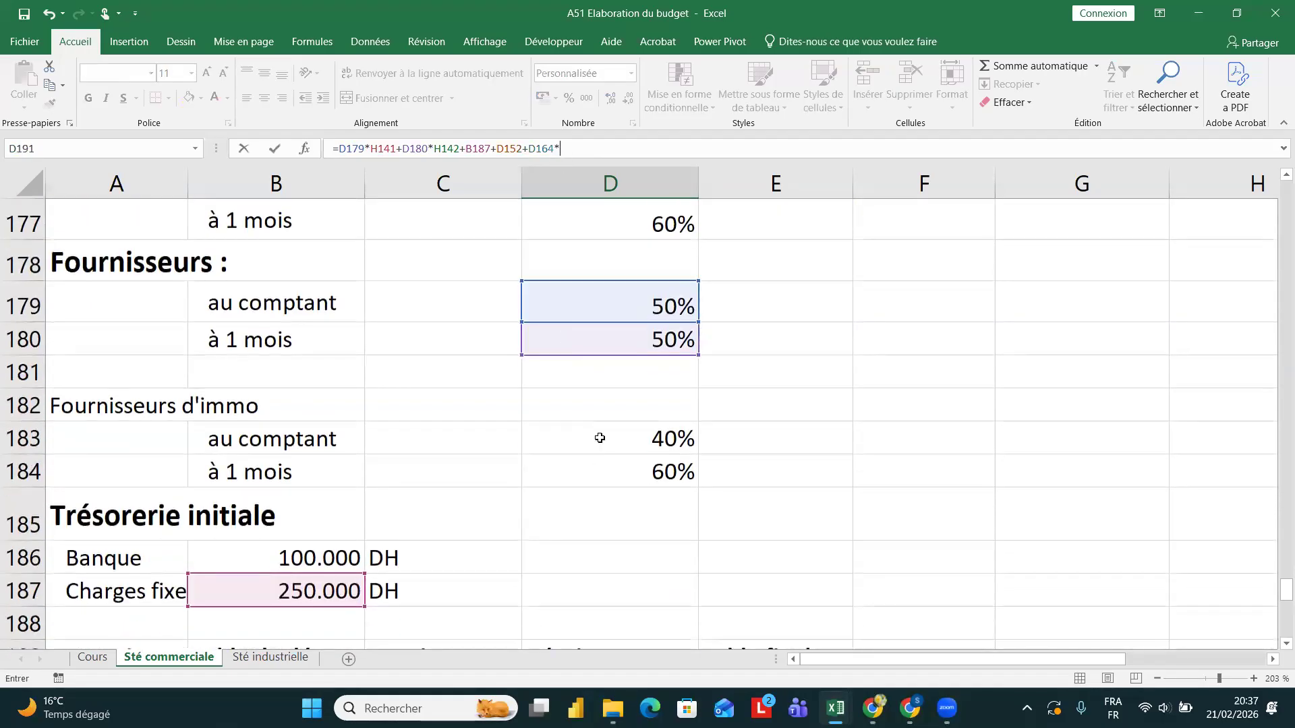
pyautogui.click(600, 439)
pyautogui.press('Return')
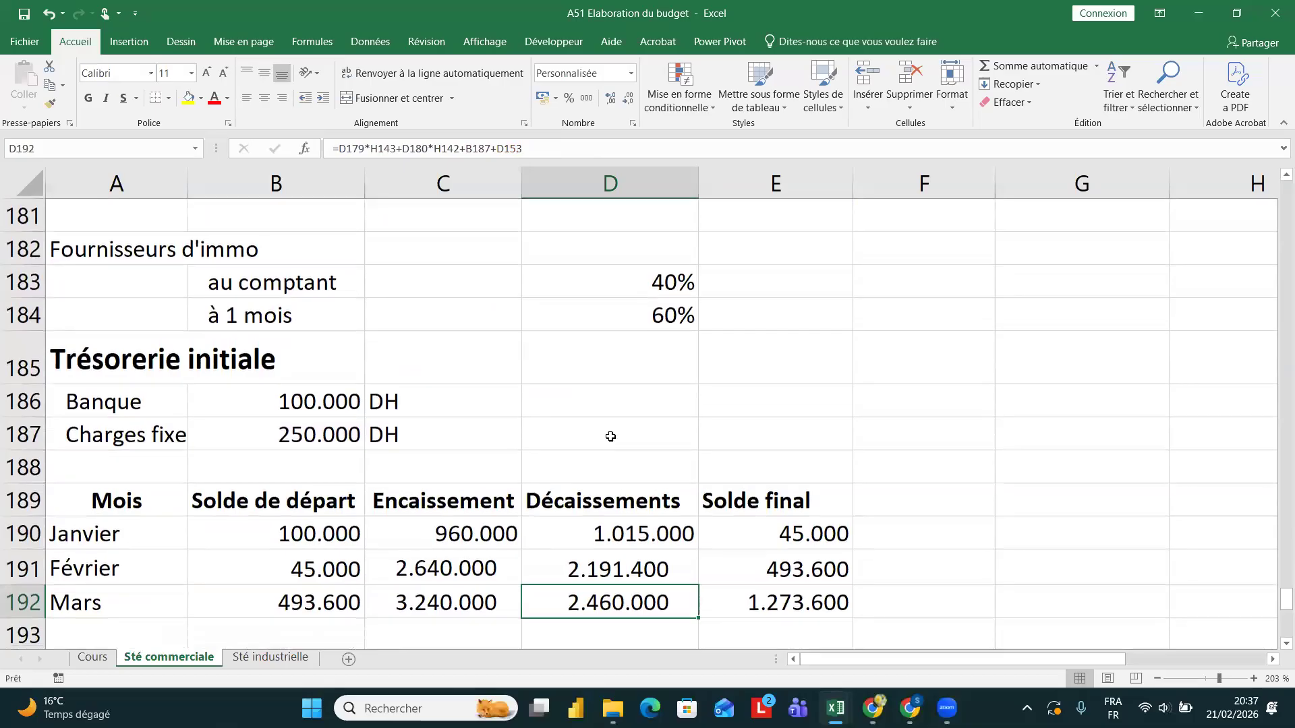
# - Review the February Décaissements formula, then compare the vehicle TVA amounts in C164 and C165 with the TVA table
pyautogui.click(601, 574)
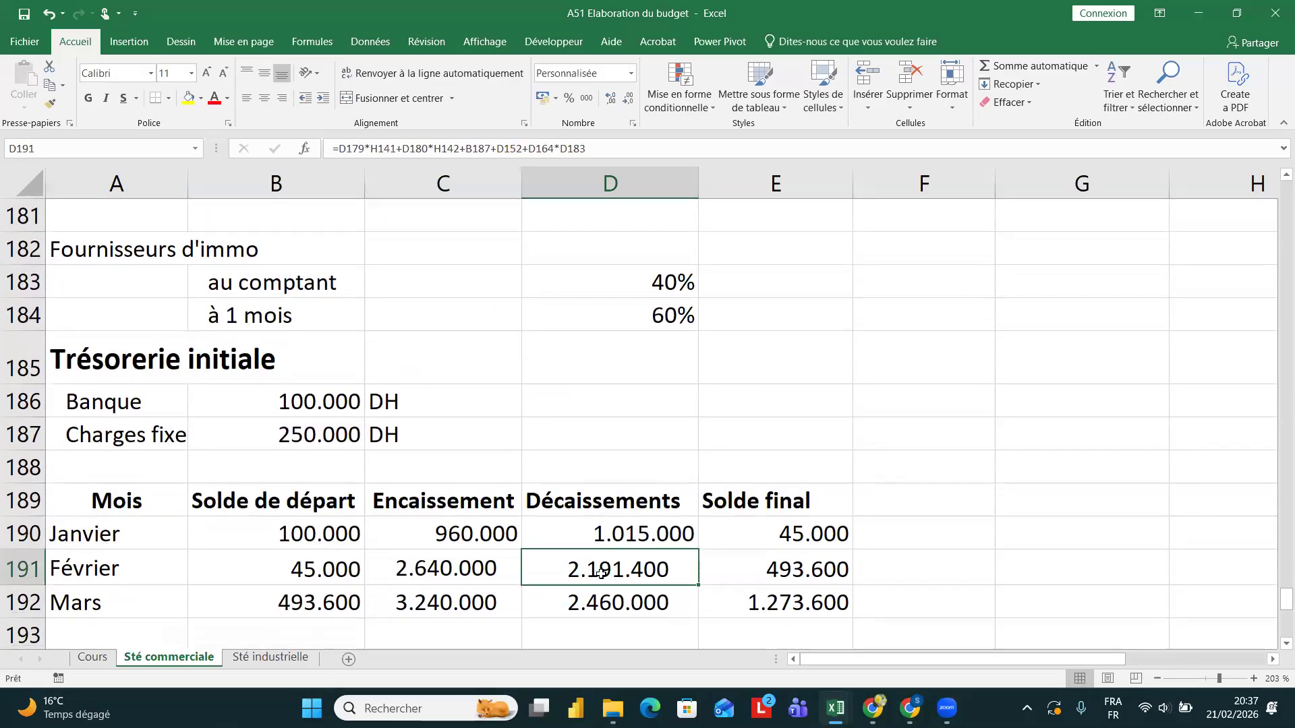
pyautogui.scroll(4, 601, 574)
pyautogui.scroll(4, 601, 574)
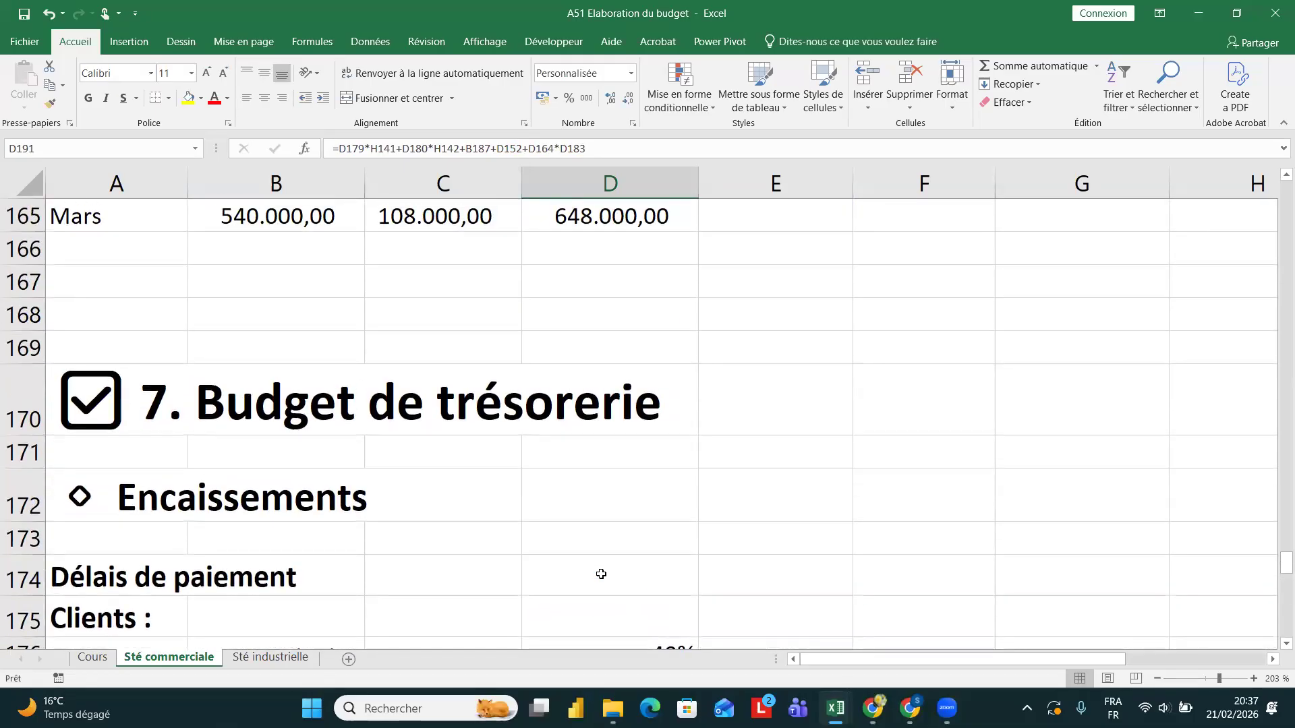
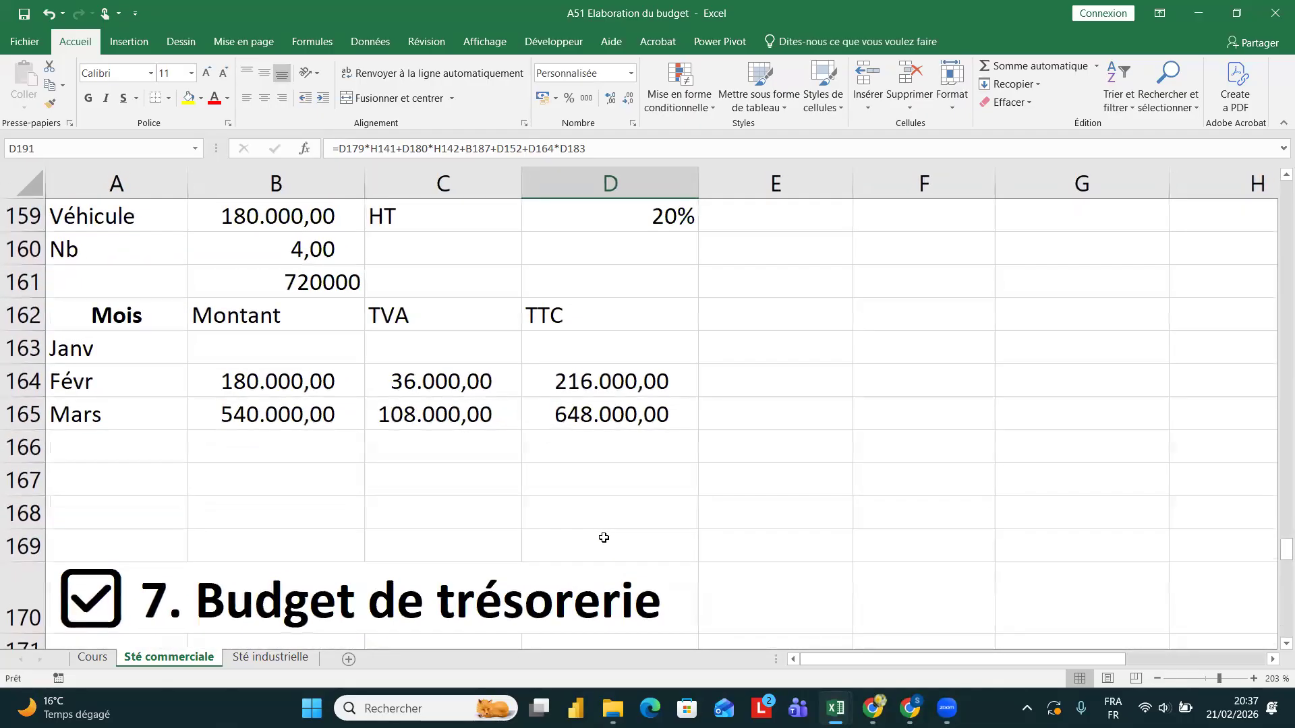
pyautogui.click(489, 383)
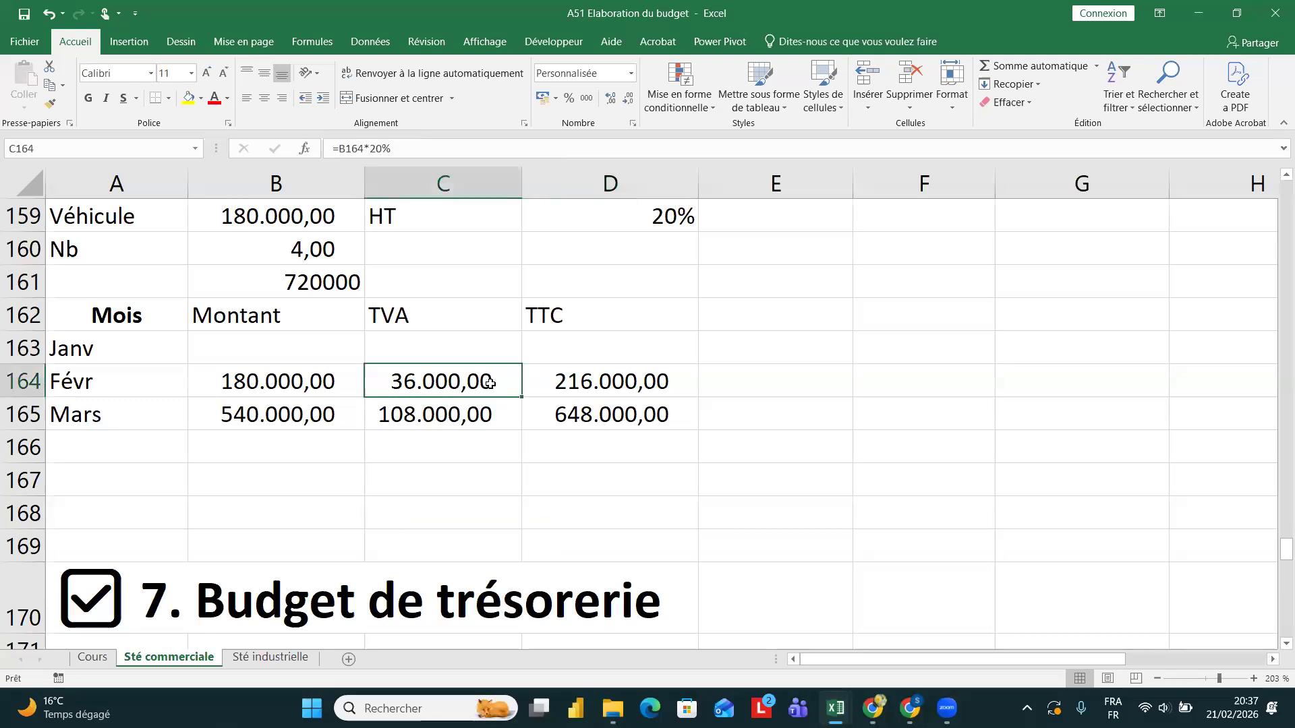
pyautogui.scroll(-3, 488, 470)
pyautogui.scroll(4, 487, 470)
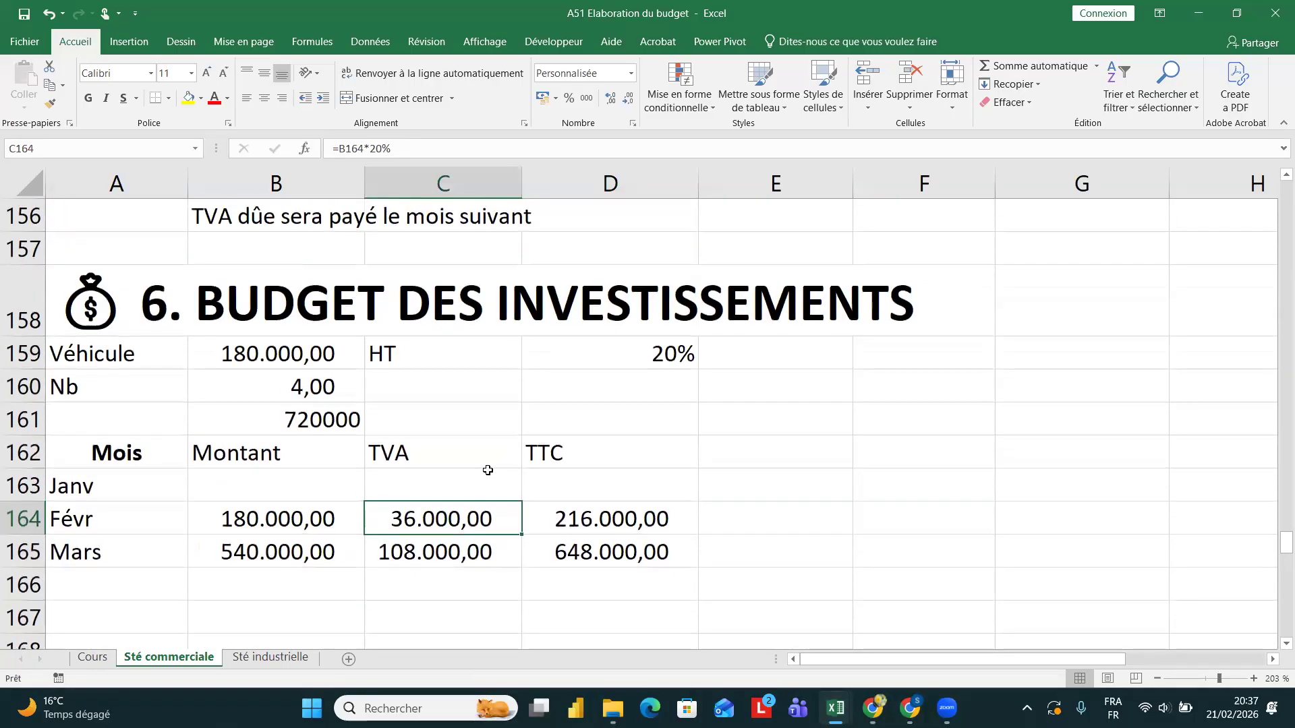
pyautogui.scroll(2, 488, 470)
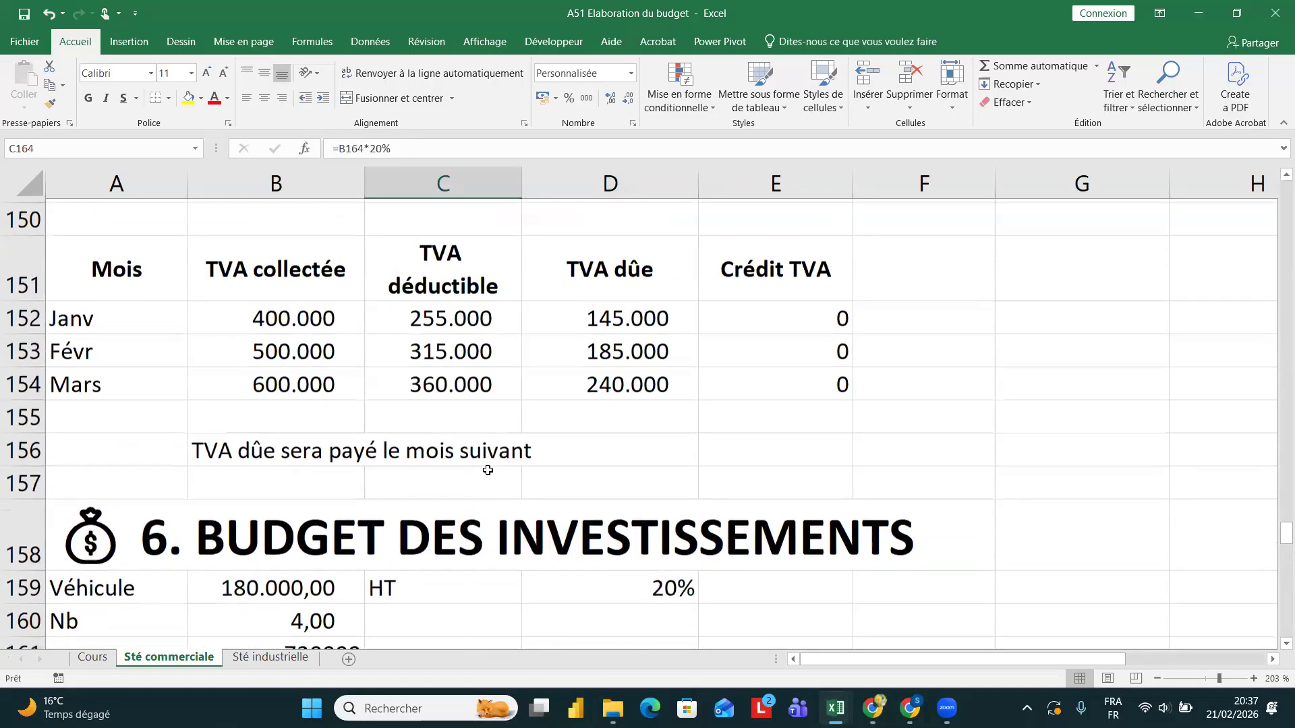
pyautogui.scroll(-2, 488, 470)
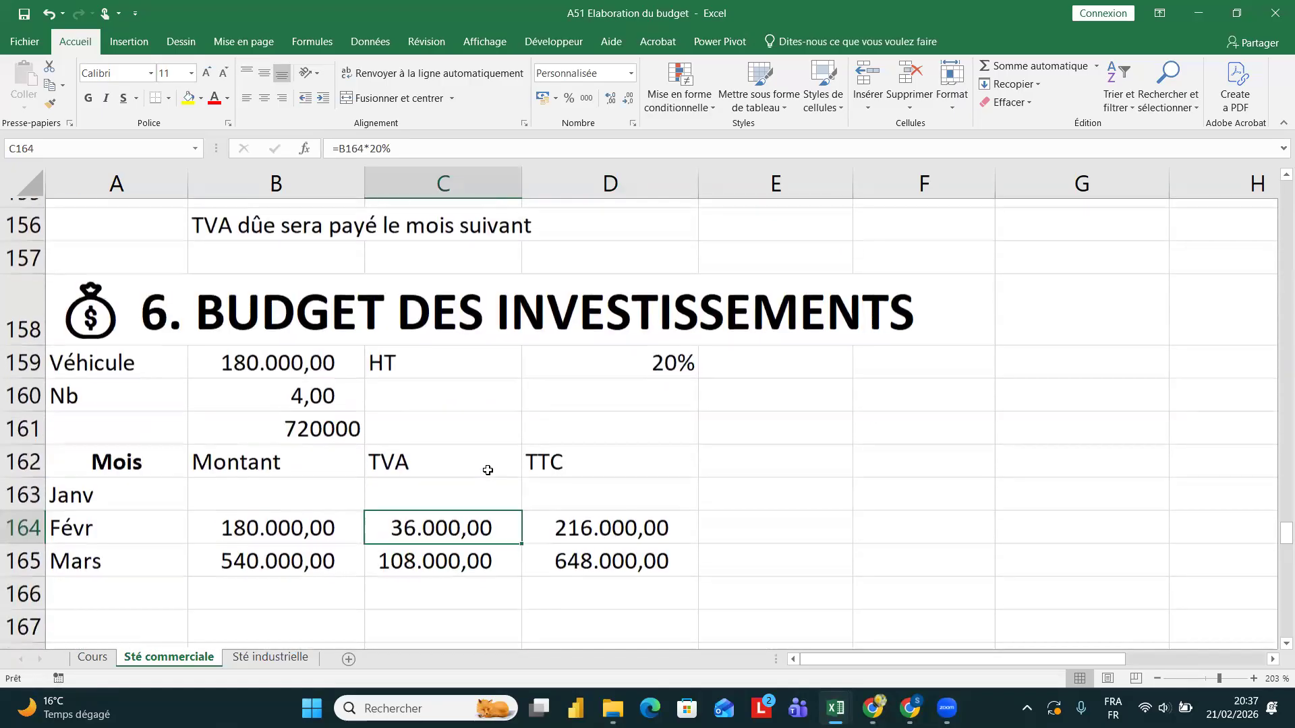
pyautogui.scroll(-1, 488, 470)
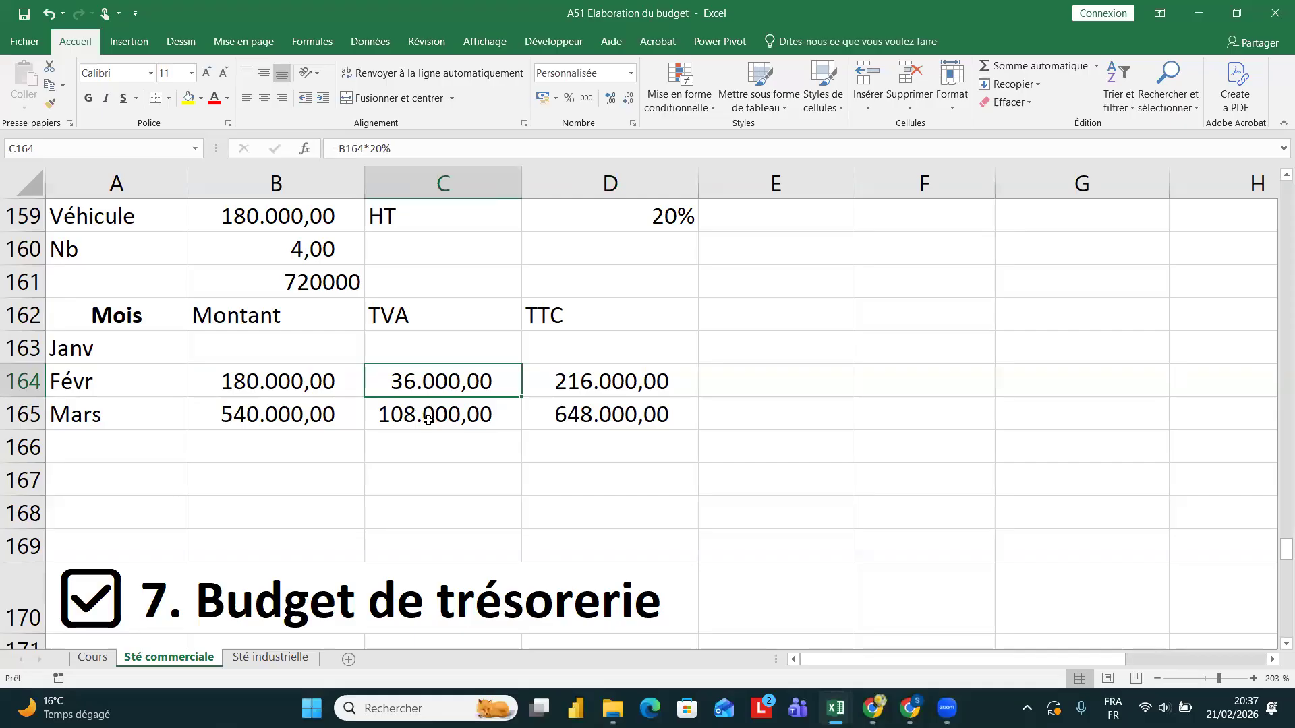
pyautogui.click(428, 420)
# - Extend the March Décaissements formula in D192 with the one-month share of the February vehicle TTC, +D184*D164
pyautogui.scroll(-8, 574, 467)
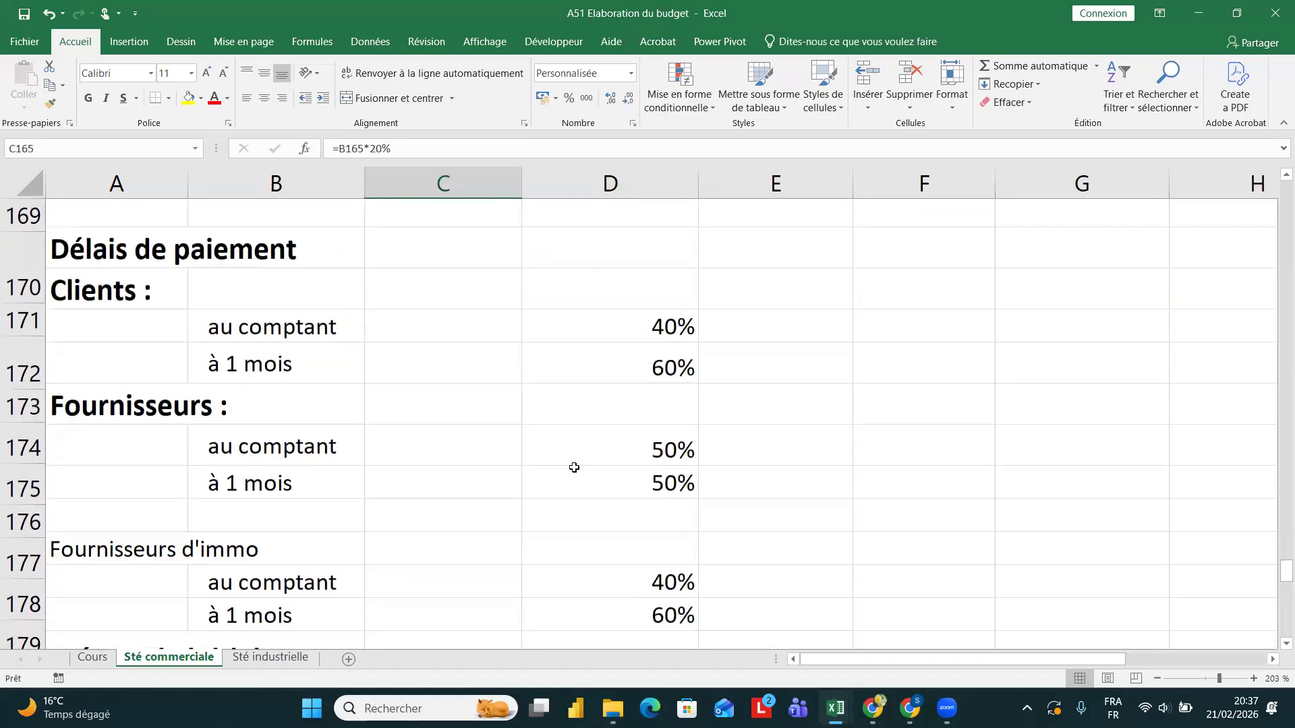
pyautogui.scroll(-1, 574, 467)
pyautogui.click(584, 504)
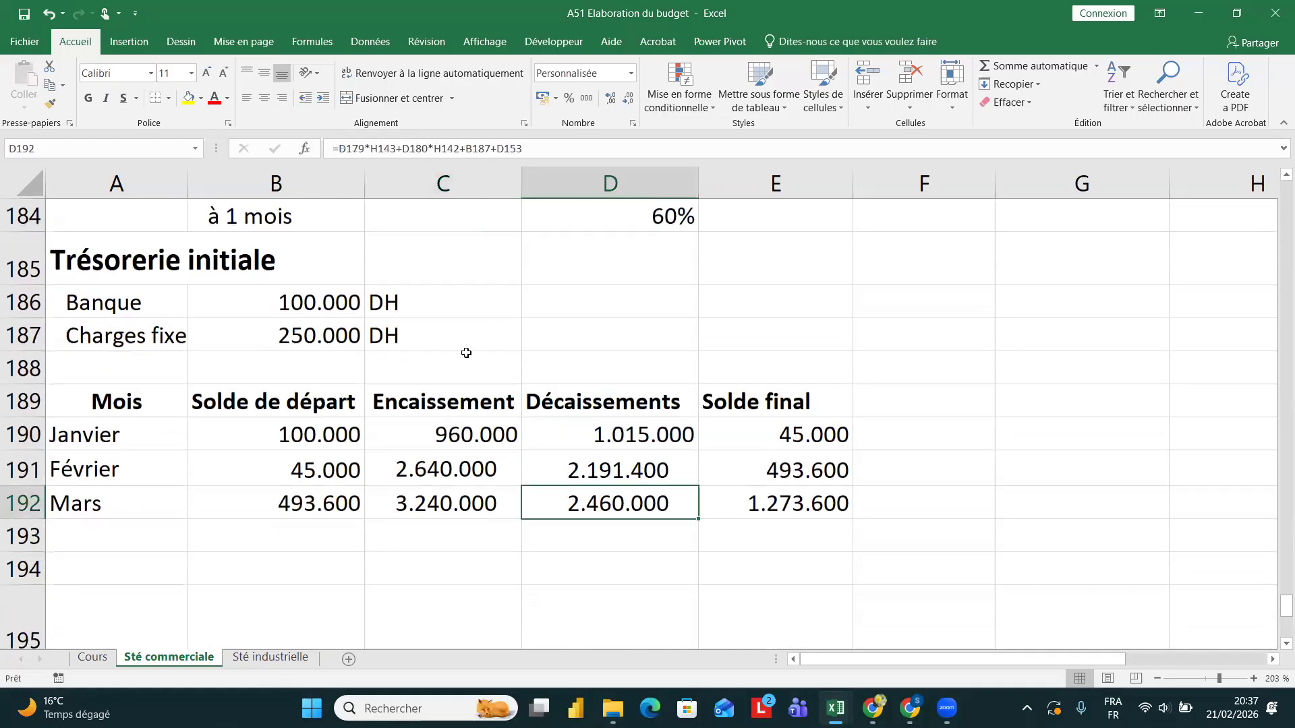
pyautogui.click(538, 149)
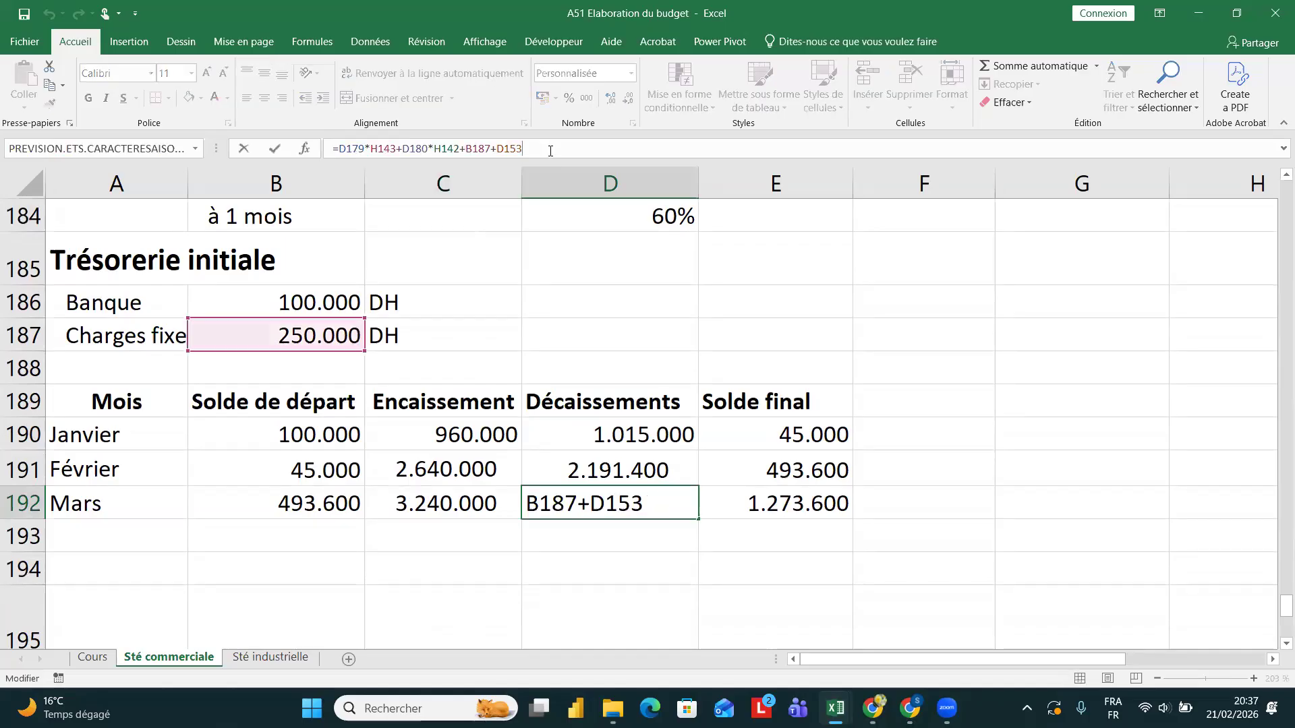
pyautogui.write('+')
pyautogui.scroll(3, 474, 201)
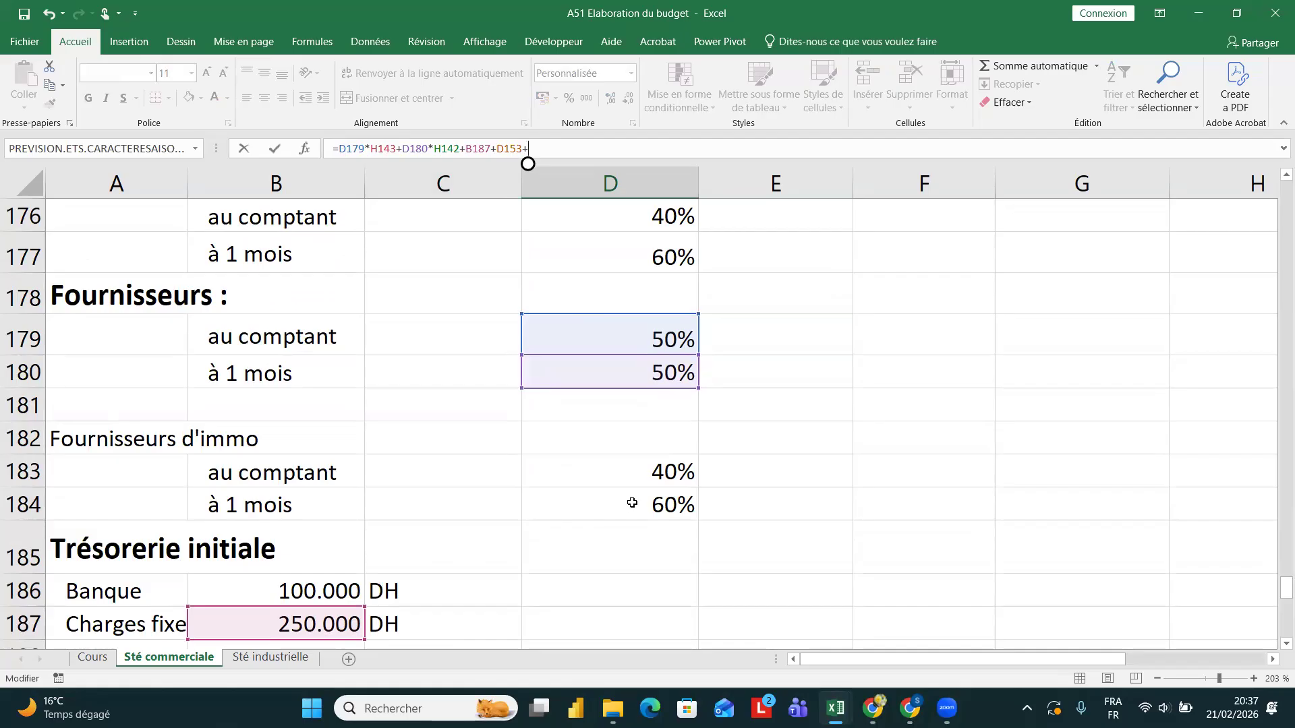
pyautogui.click(632, 503)
pyautogui.write('*')
pyautogui.scroll(6, 630, 503)
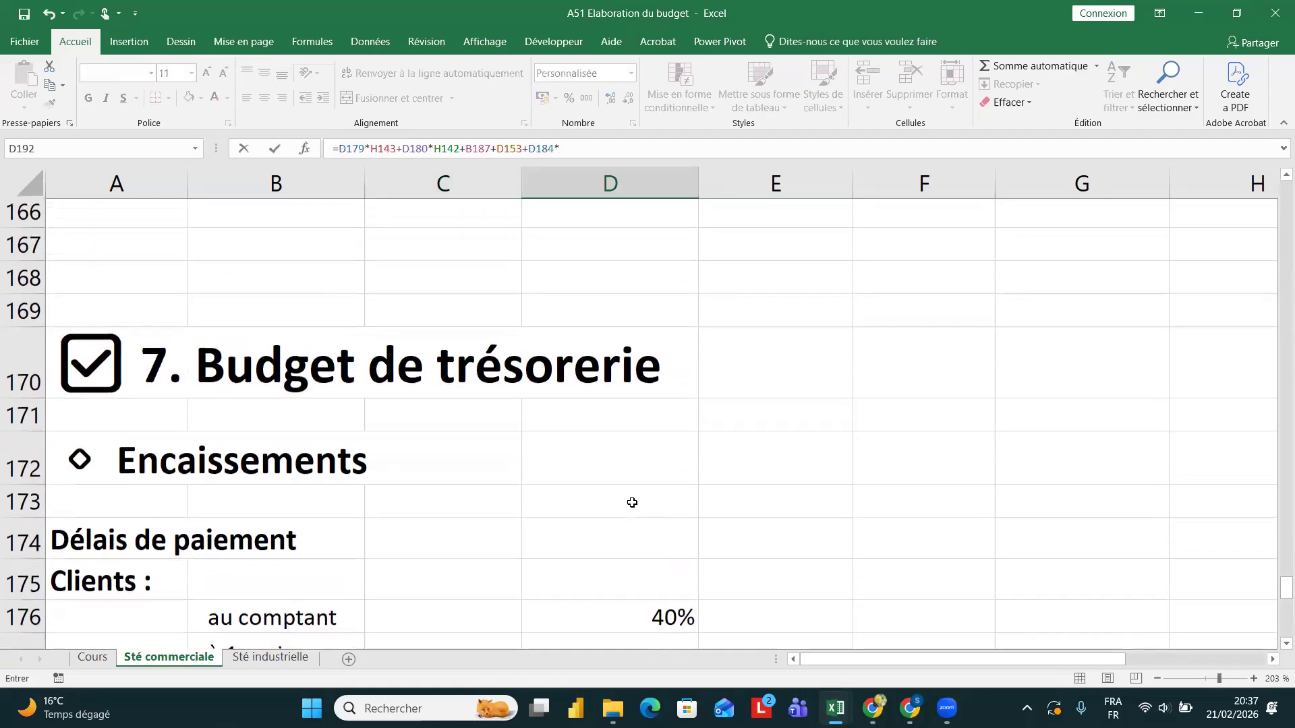
pyautogui.click(590, 383)
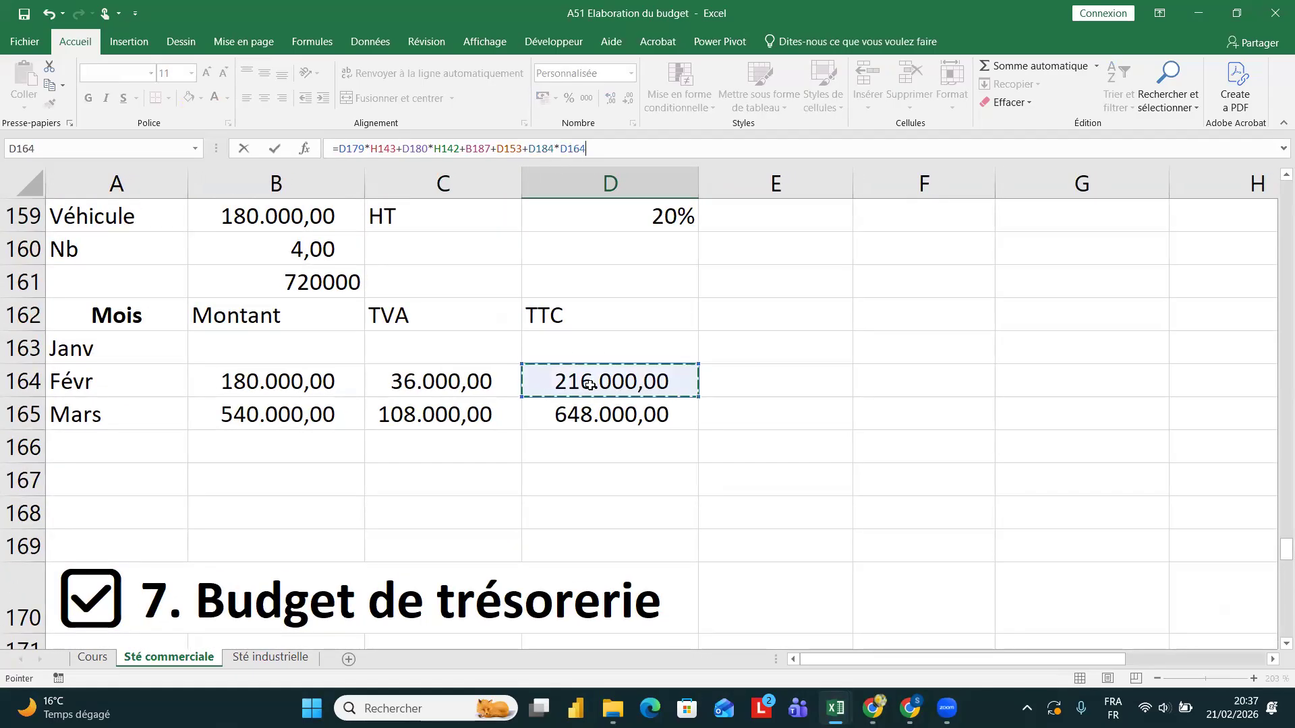
# - Add the cash share of the March vehicle TTC, +D165*D183, to the March Décaissements formula
pyautogui.click(616, 415)
pyautogui.write('*')
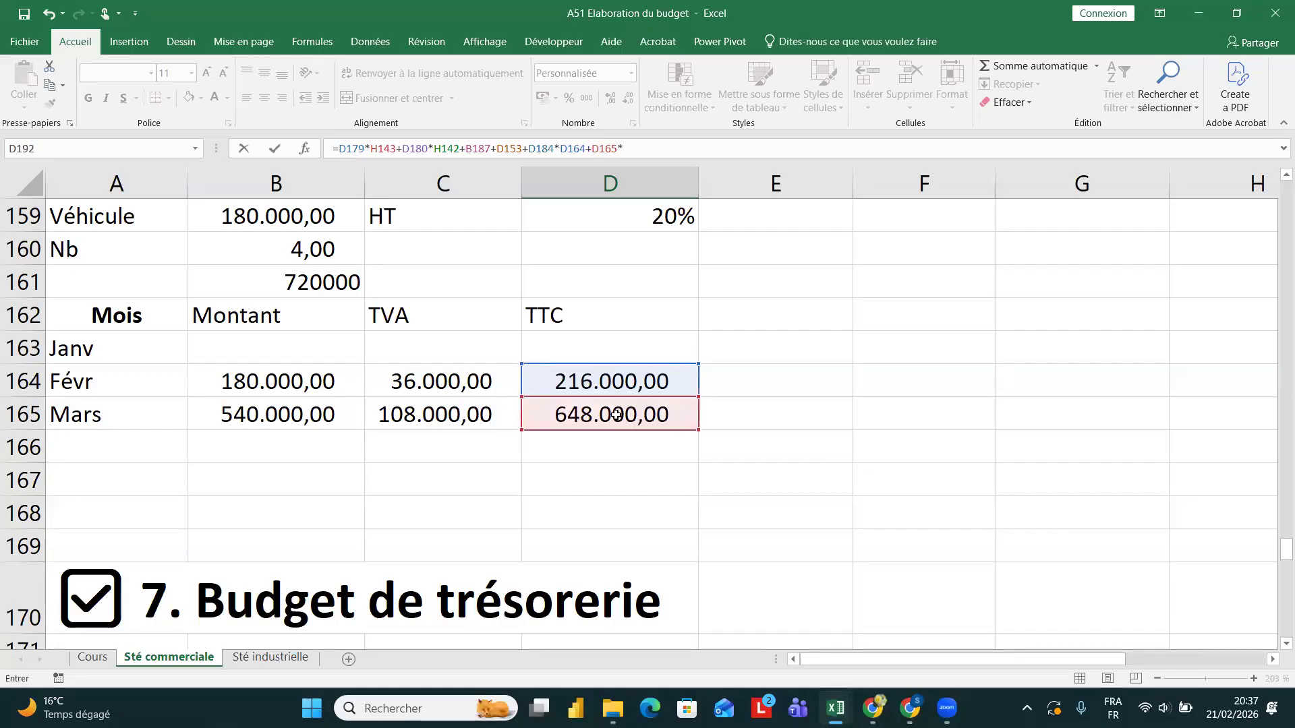
pyautogui.scroll(-5, 617, 414)
pyautogui.click(608, 502)
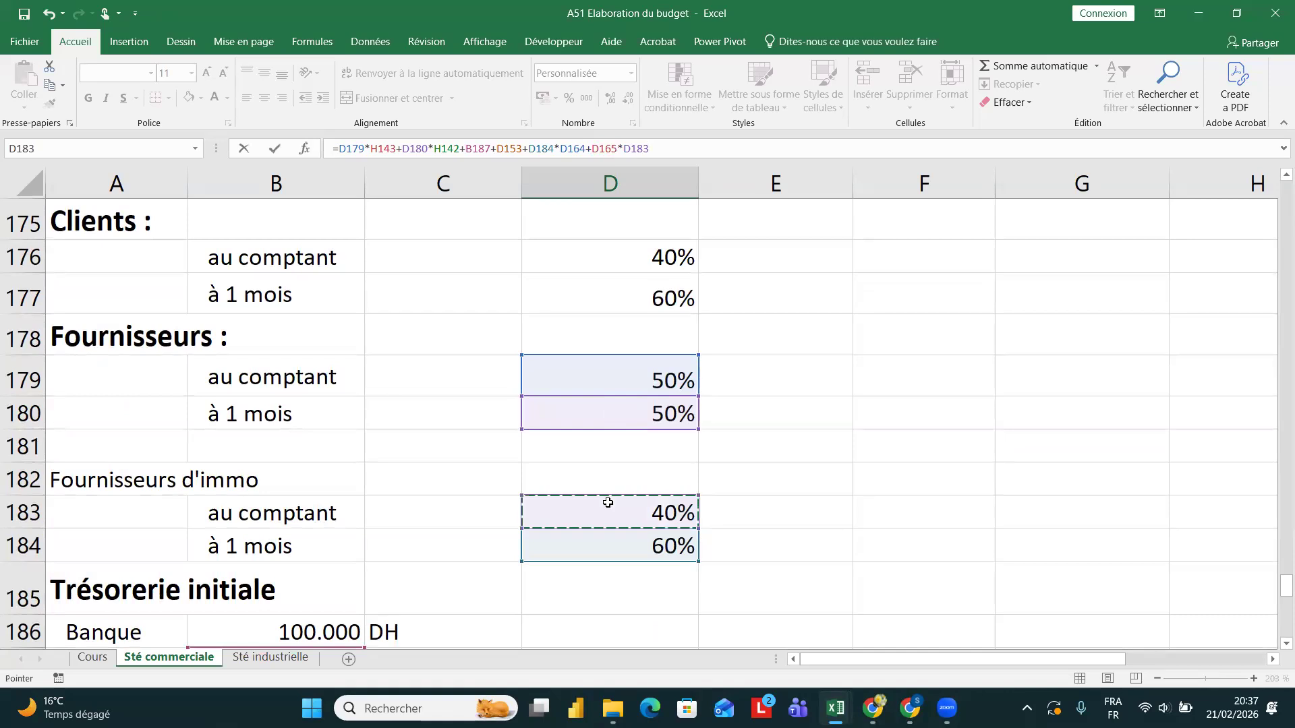
pyautogui.press('Return')
pyautogui.scroll(-2, 607, 499)
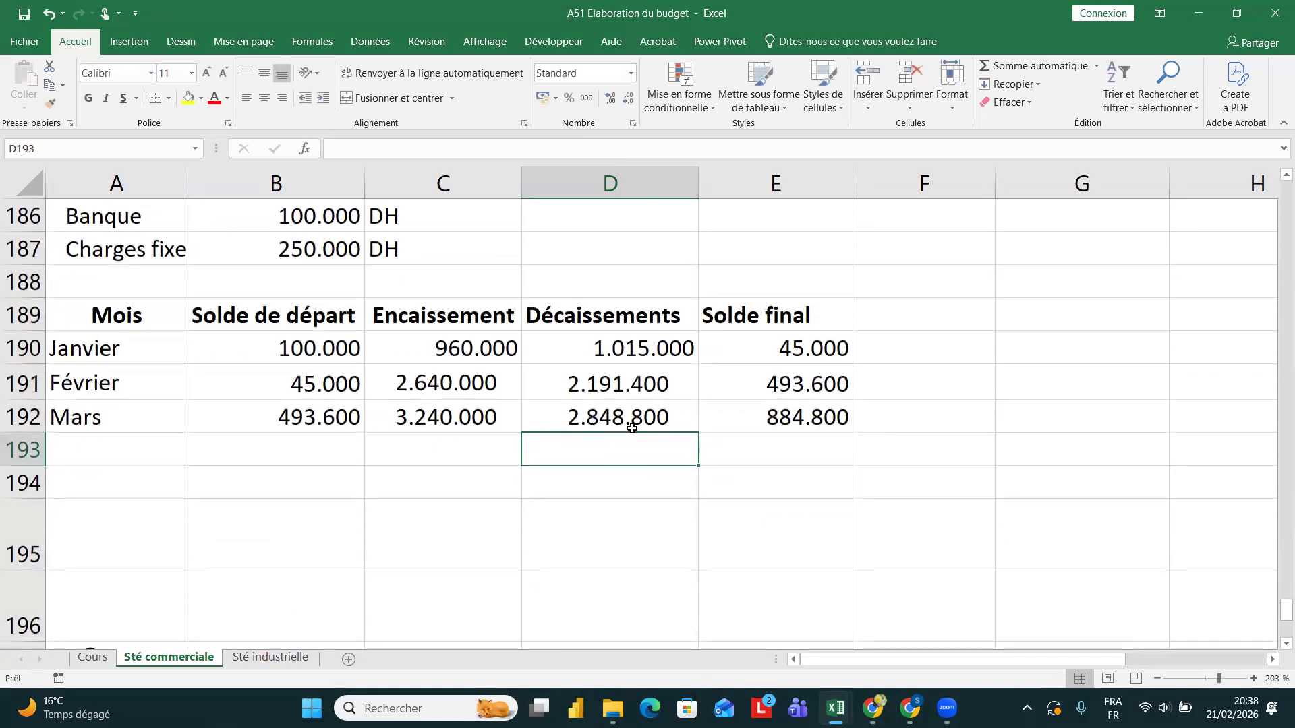
# - Try adding the February vehicle TVA, C164, to the March Décaissements formula in D192
pyautogui.click(638, 418)
pyautogui.click(675, 147)
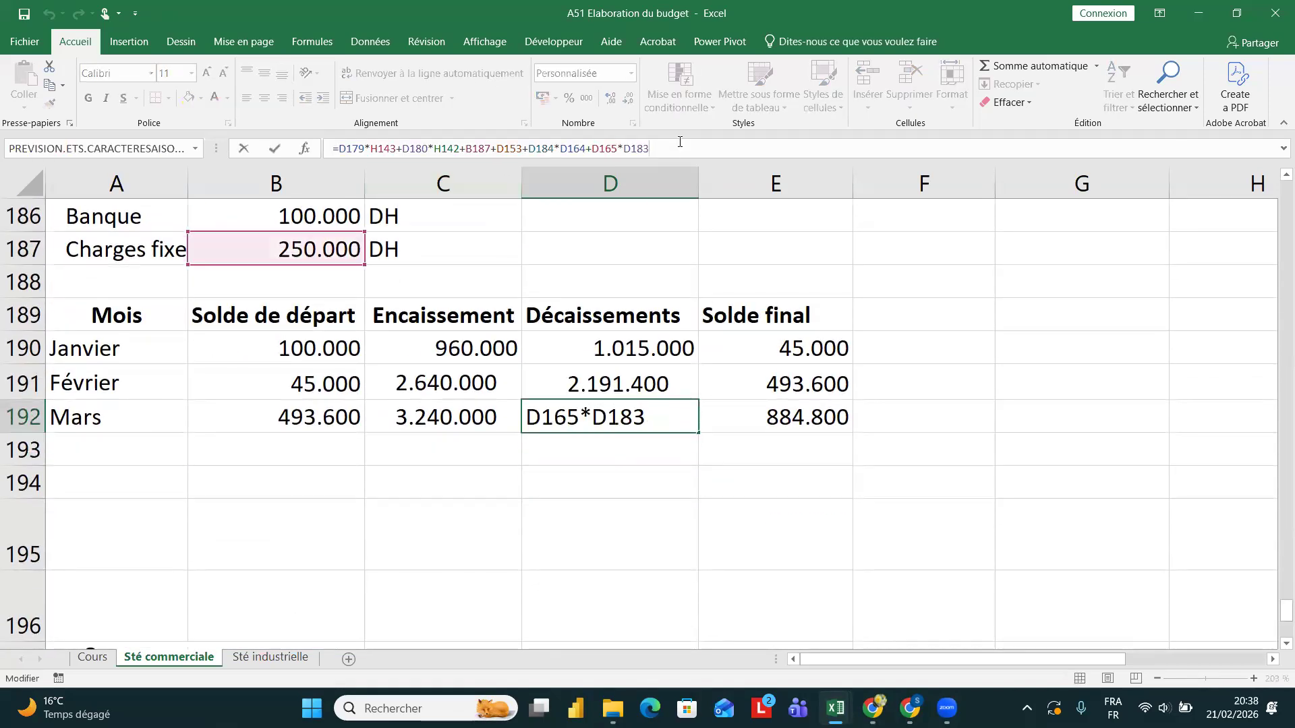
pyautogui.write('+')
pyautogui.scroll(6, 747, 243)
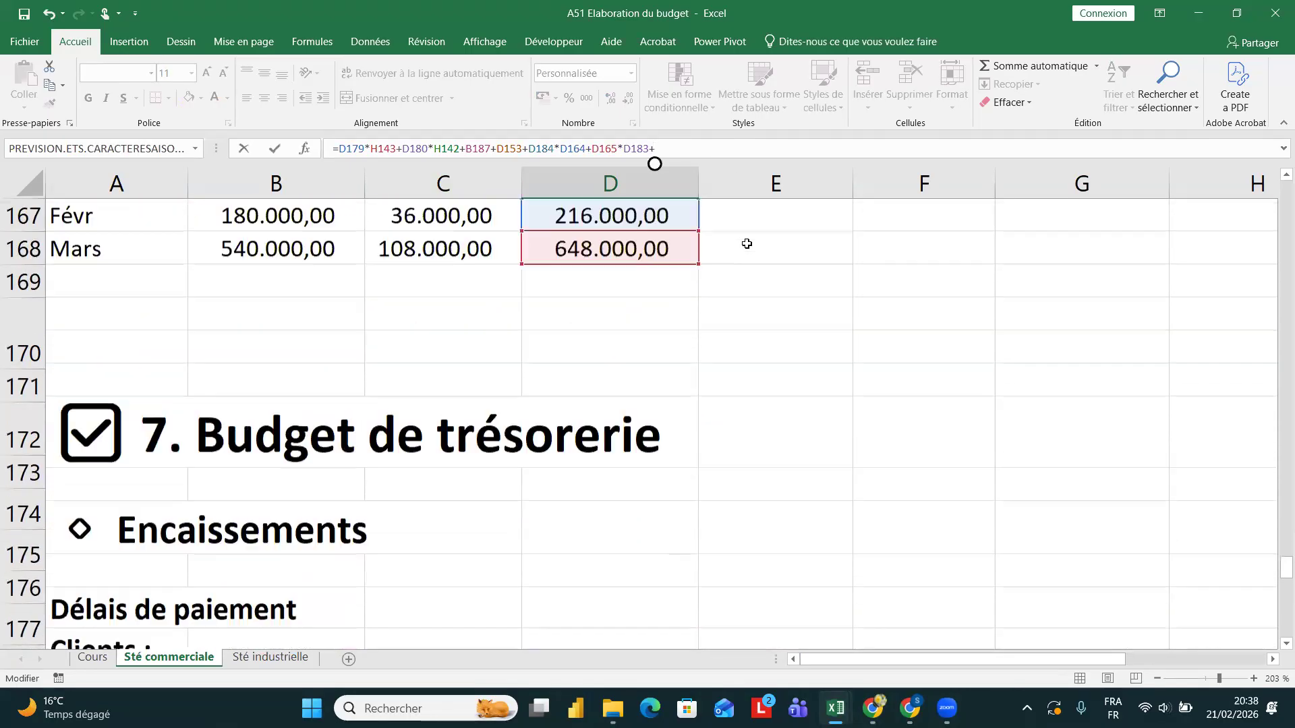
pyautogui.scroll(3, 747, 243)
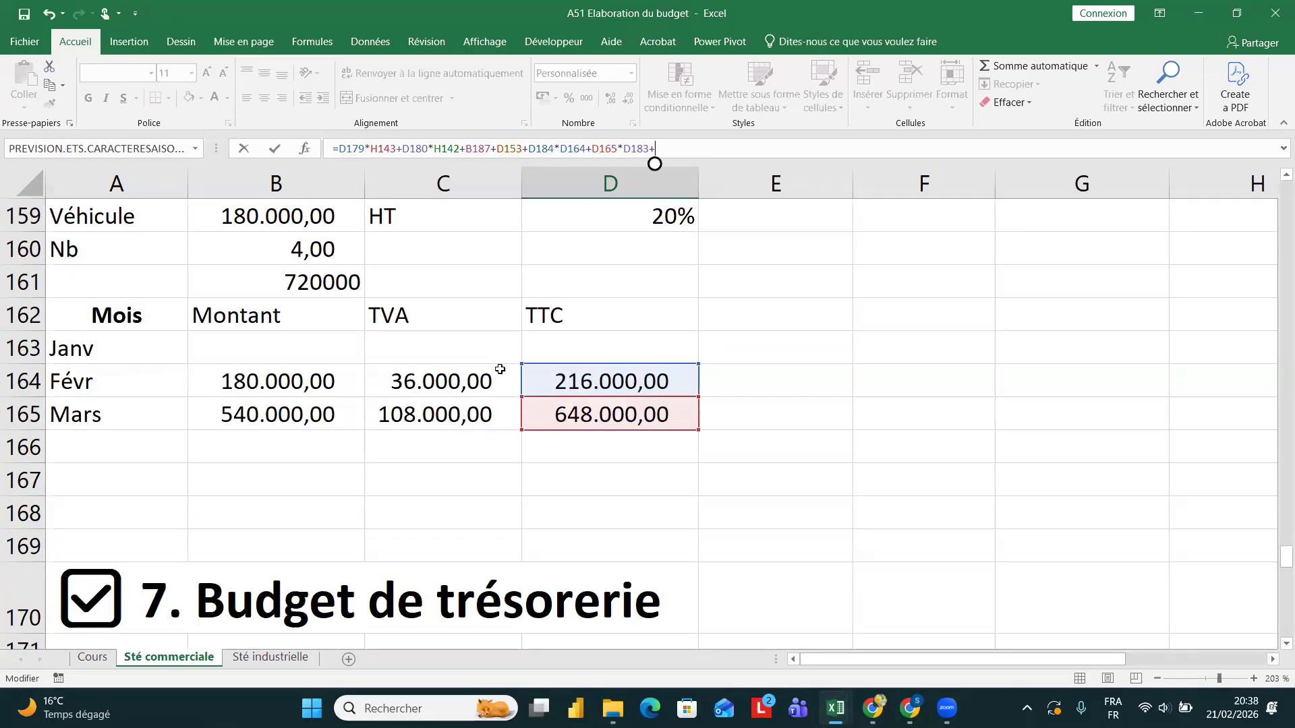
pyautogui.click(442, 386)
pyautogui.press('Return')
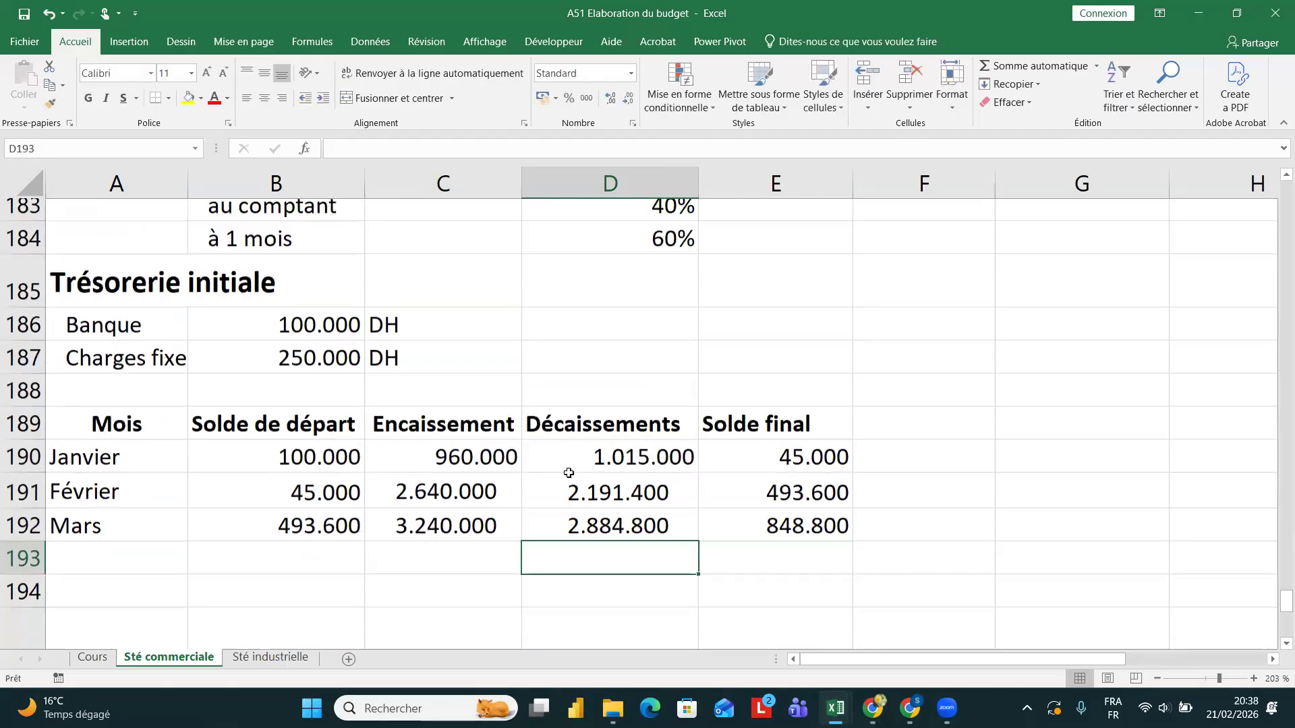
# - Undo the last addition to the March Décaissements formula after checking the investment budget table
pyautogui.scroll(6, 558, 398)
pyautogui.scroll(4, 558, 398)
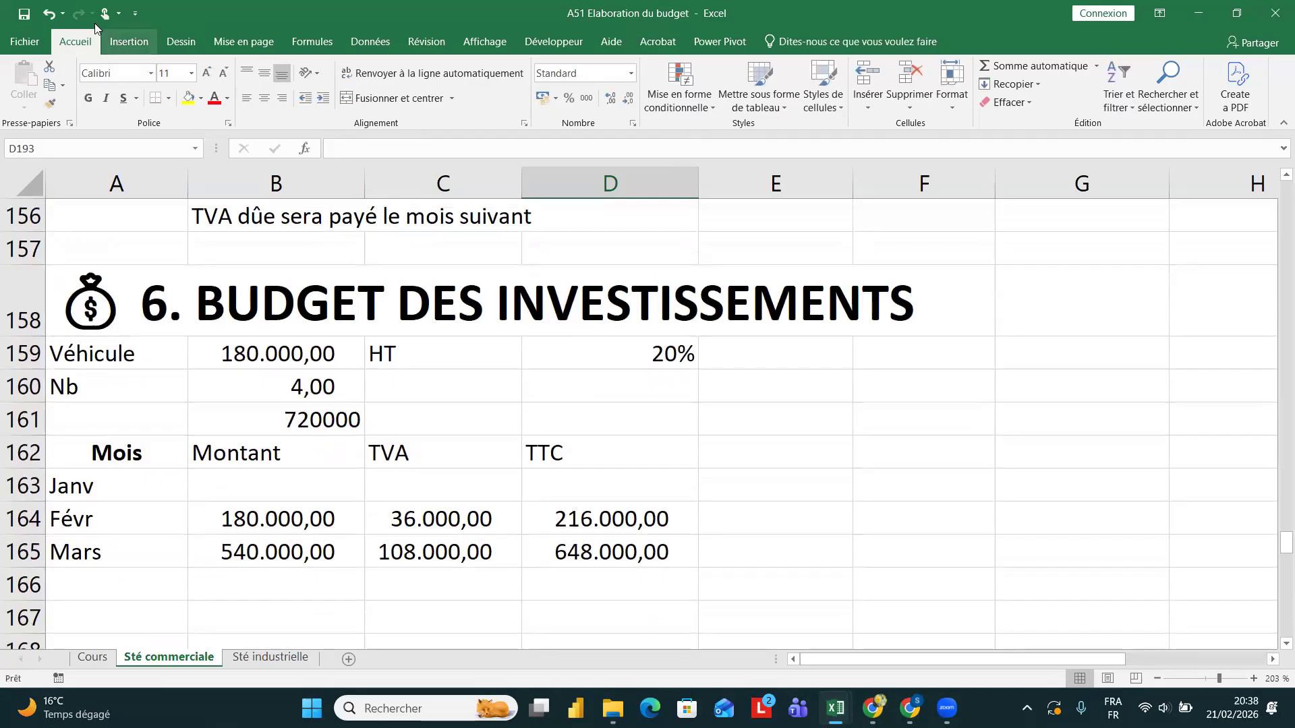
pyautogui.click(49, 13)
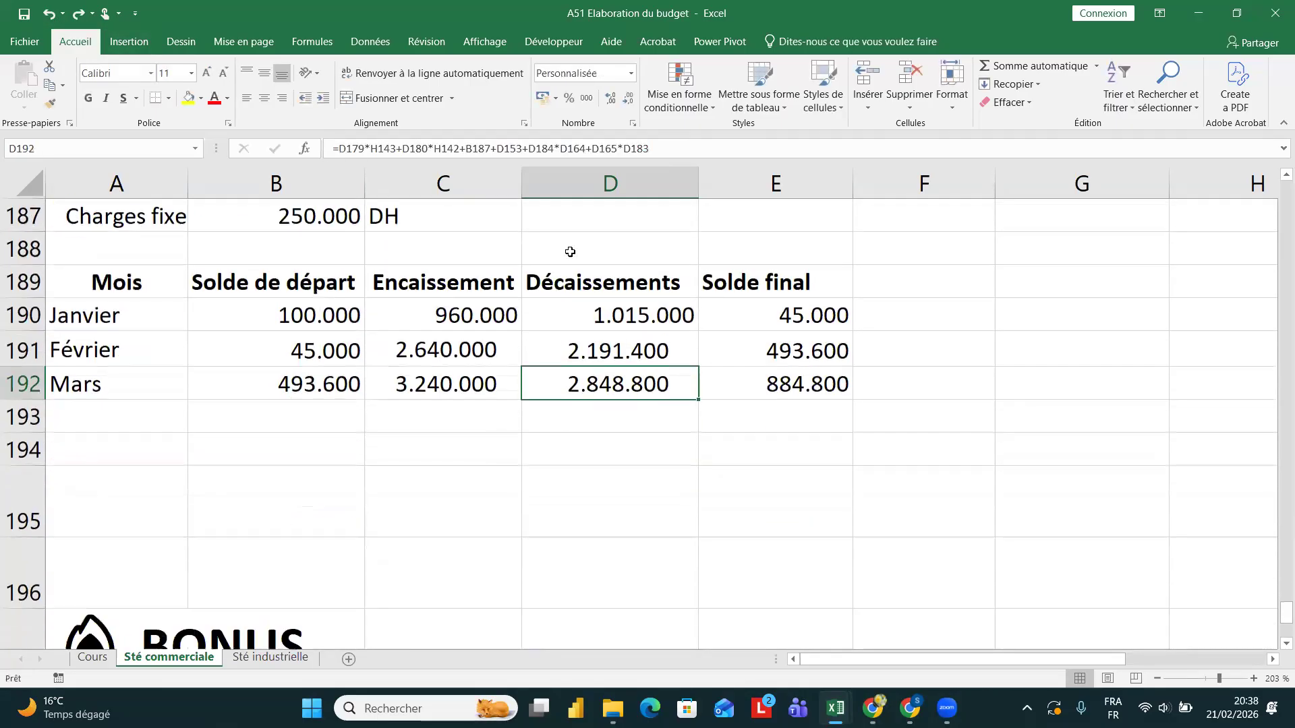
# - Examine the March Encaissement formula and the February TVA déductible formula in C153, comparing the TVA table with the investment TVA amounts
pyautogui.click(460, 379)
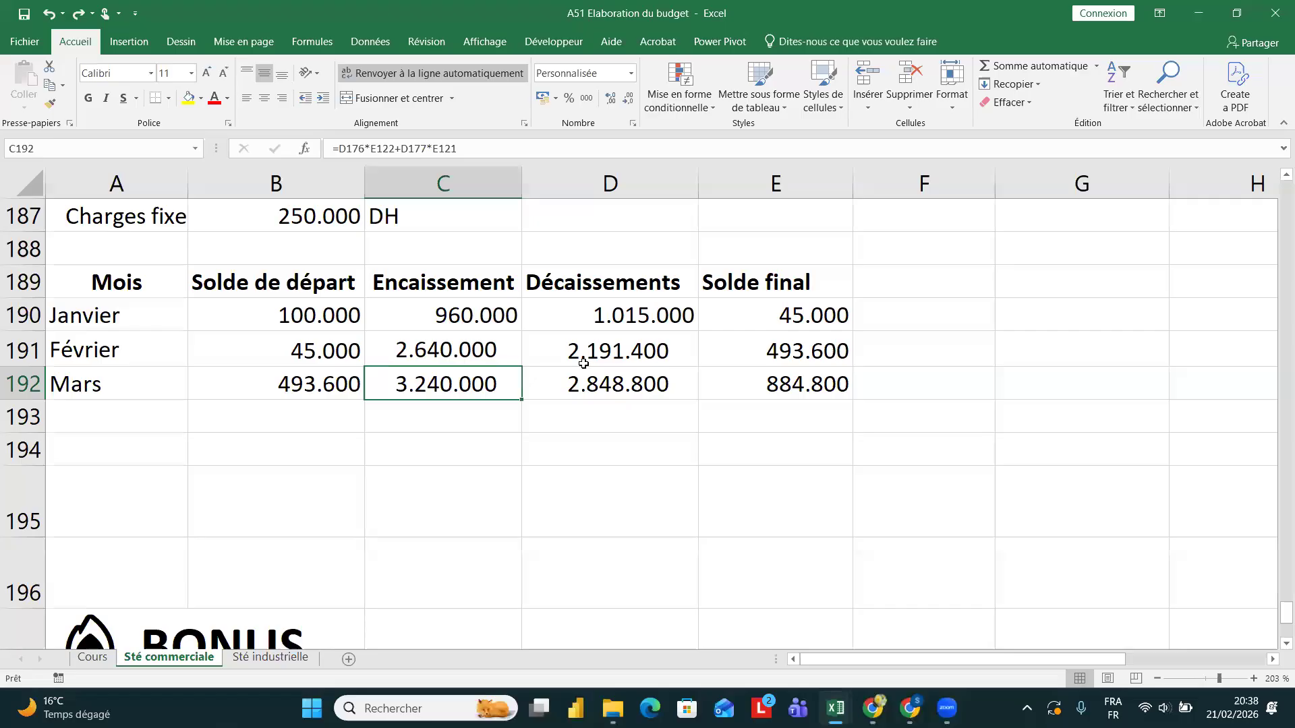
pyautogui.scroll(2, 594, 354)
pyautogui.scroll(8, 583, 363)
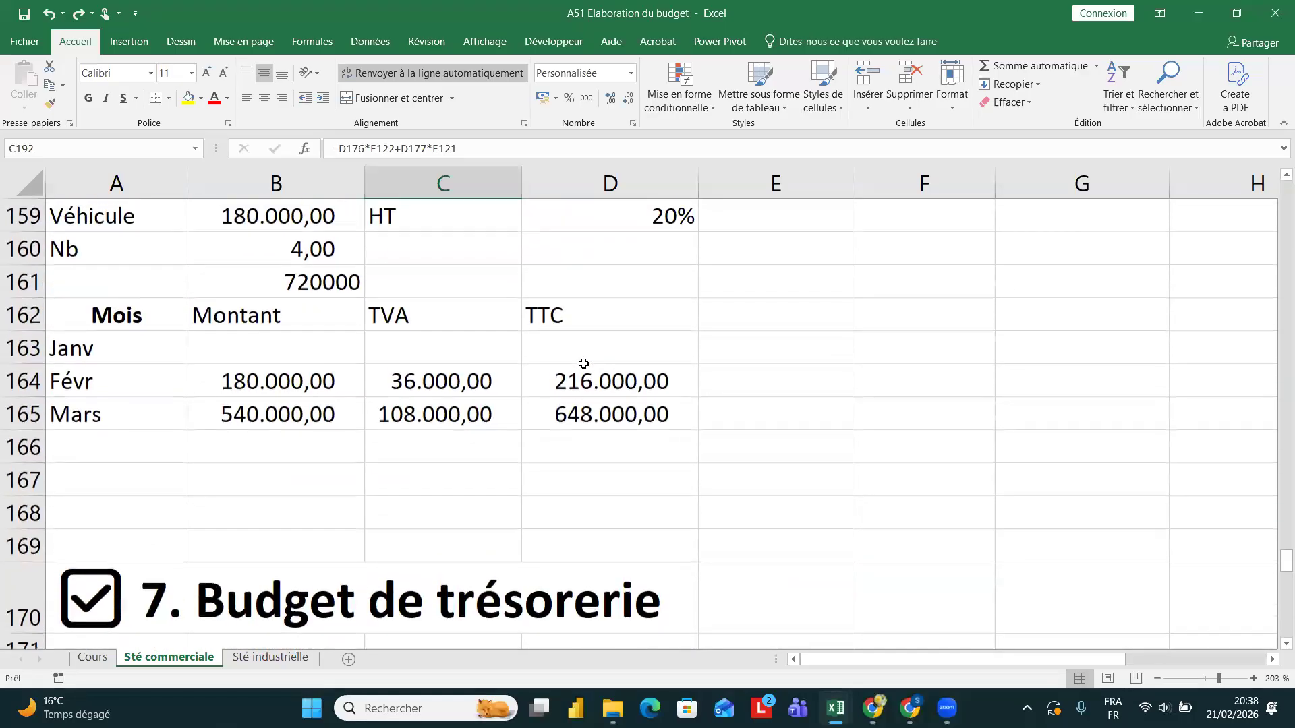
pyautogui.scroll(3, 583, 363)
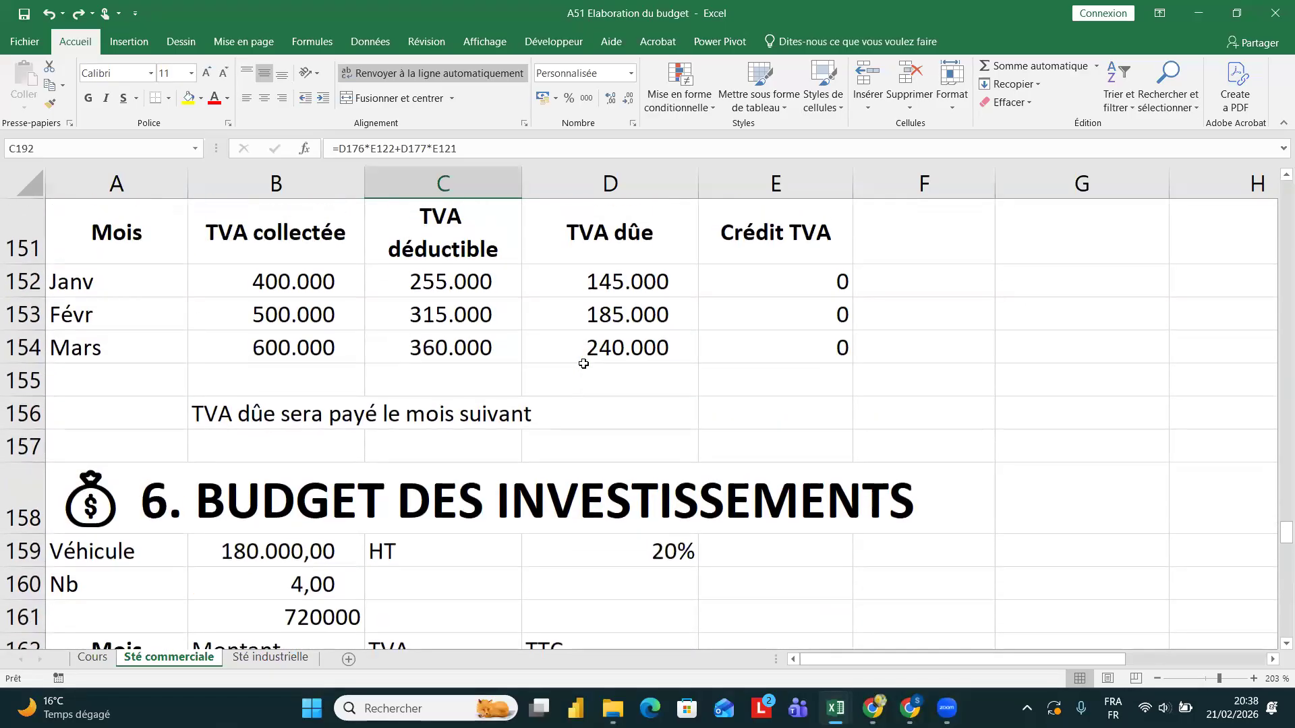
pyautogui.scroll(1, 583, 364)
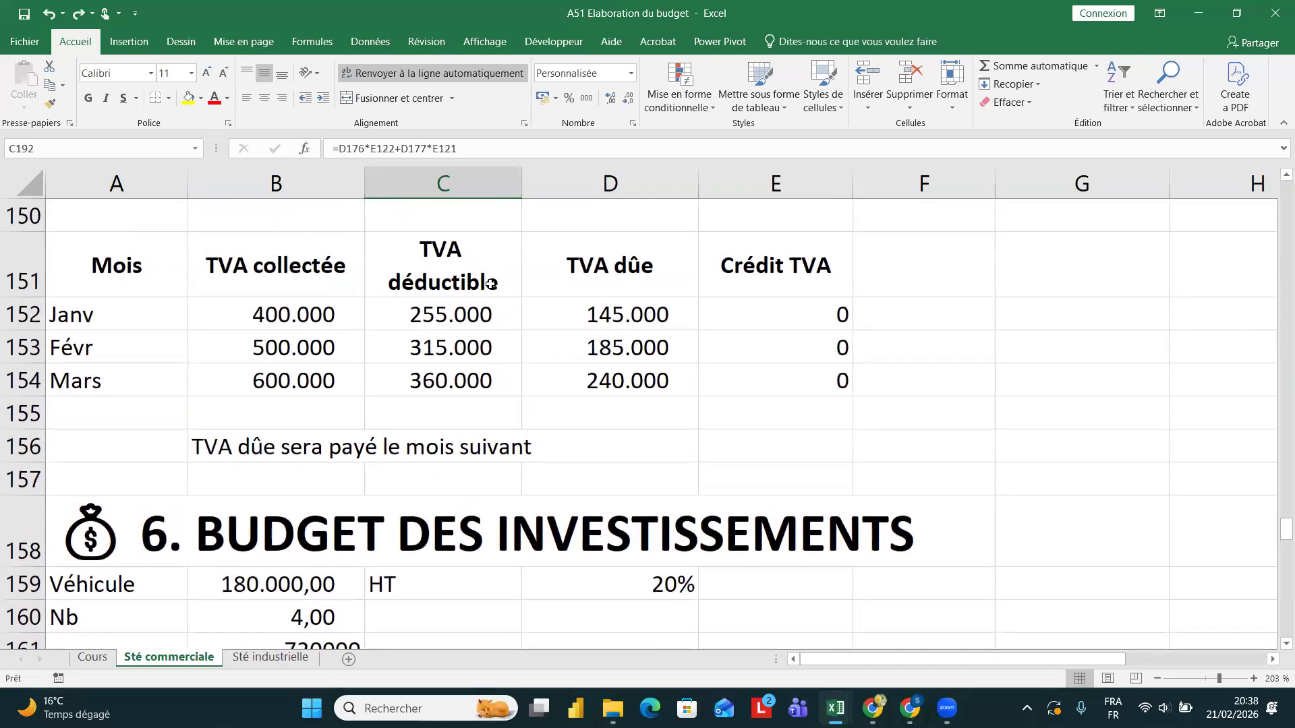
pyautogui.click(497, 345)
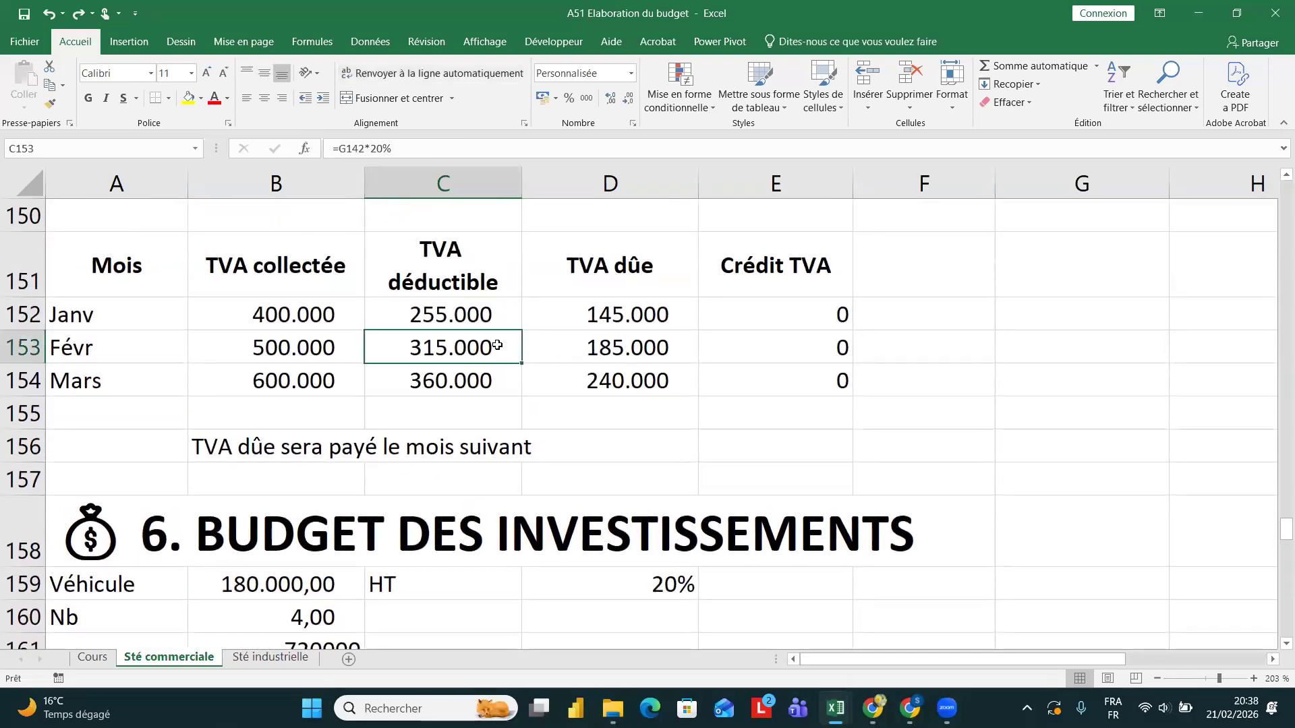
pyautogui.scroll(-1, 500, 358)
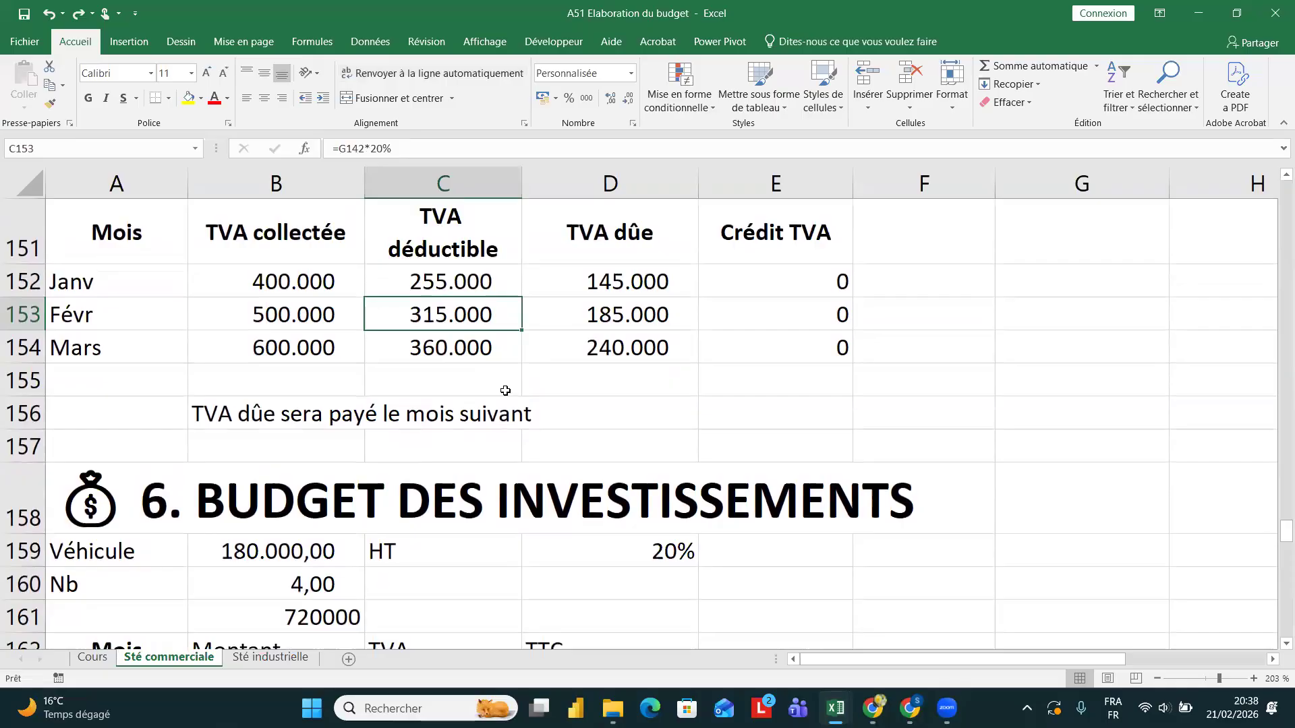
pyautogui.scroll(-5, 505, 390)
pyautogui.scroll(2, 470, 464)
pyautogui.scroll(-5, 470, 463)
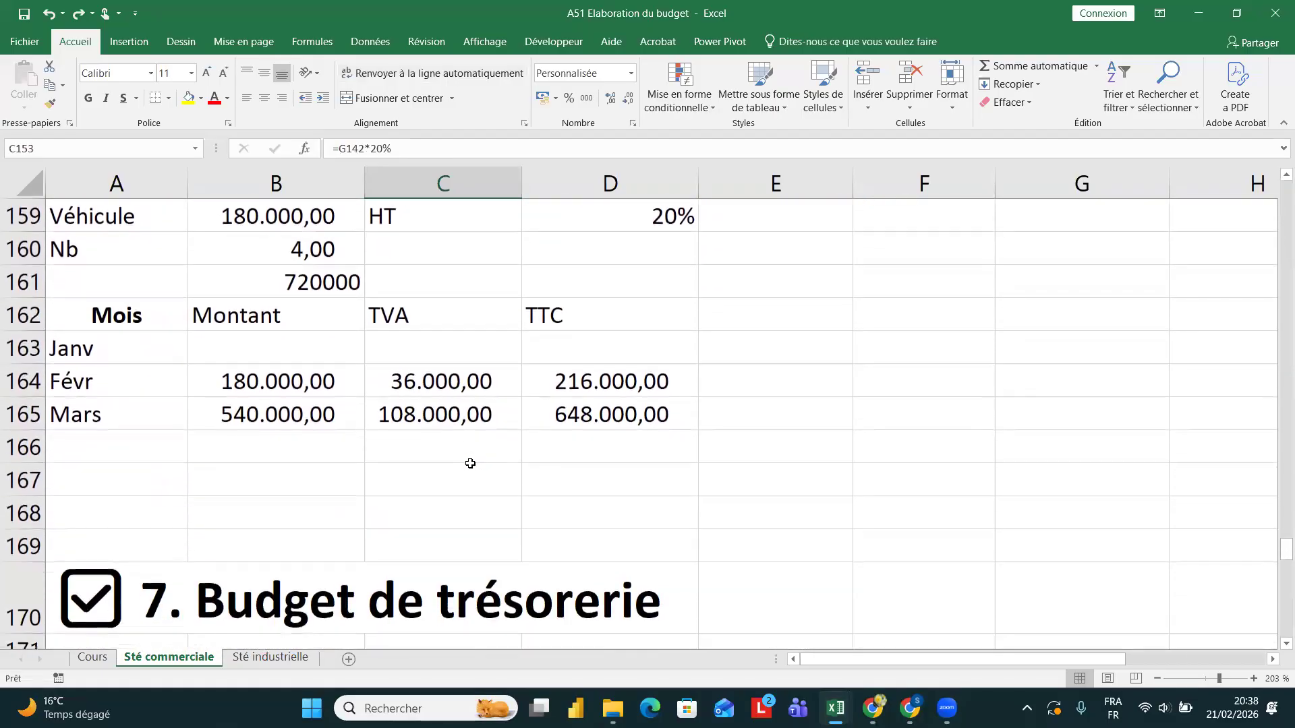
pyautogui.scroll(3, 471, 463)
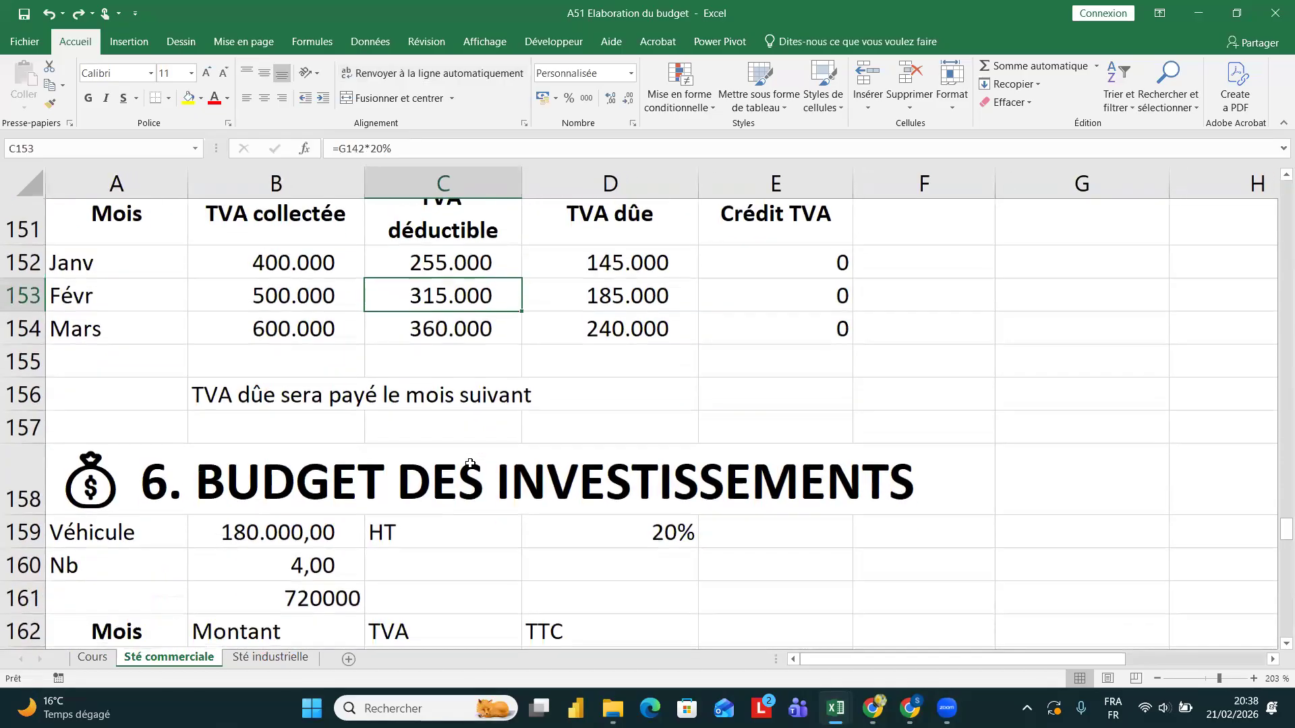
# - Insert a new column between TVA déductible and TVA dûe in the TVA table
pyautogui.scroll(1, 470, 464)
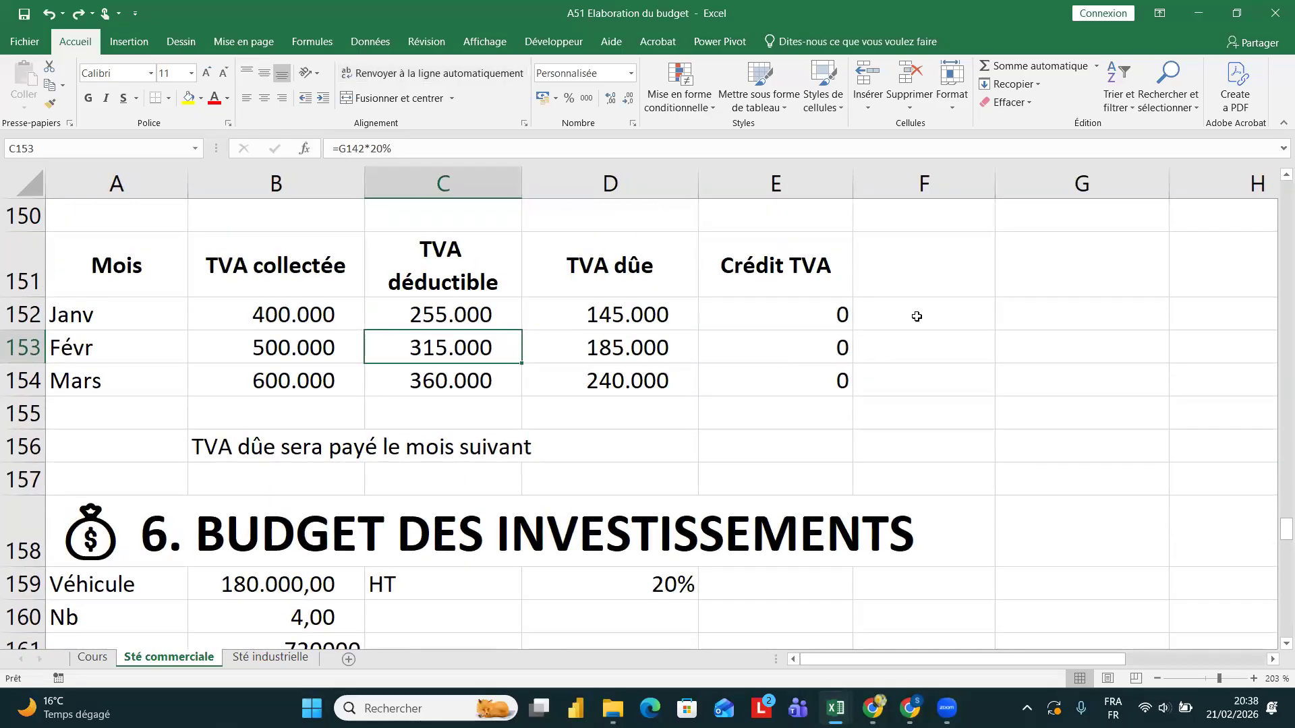
pyautogui.scroll(1, 803, 328)
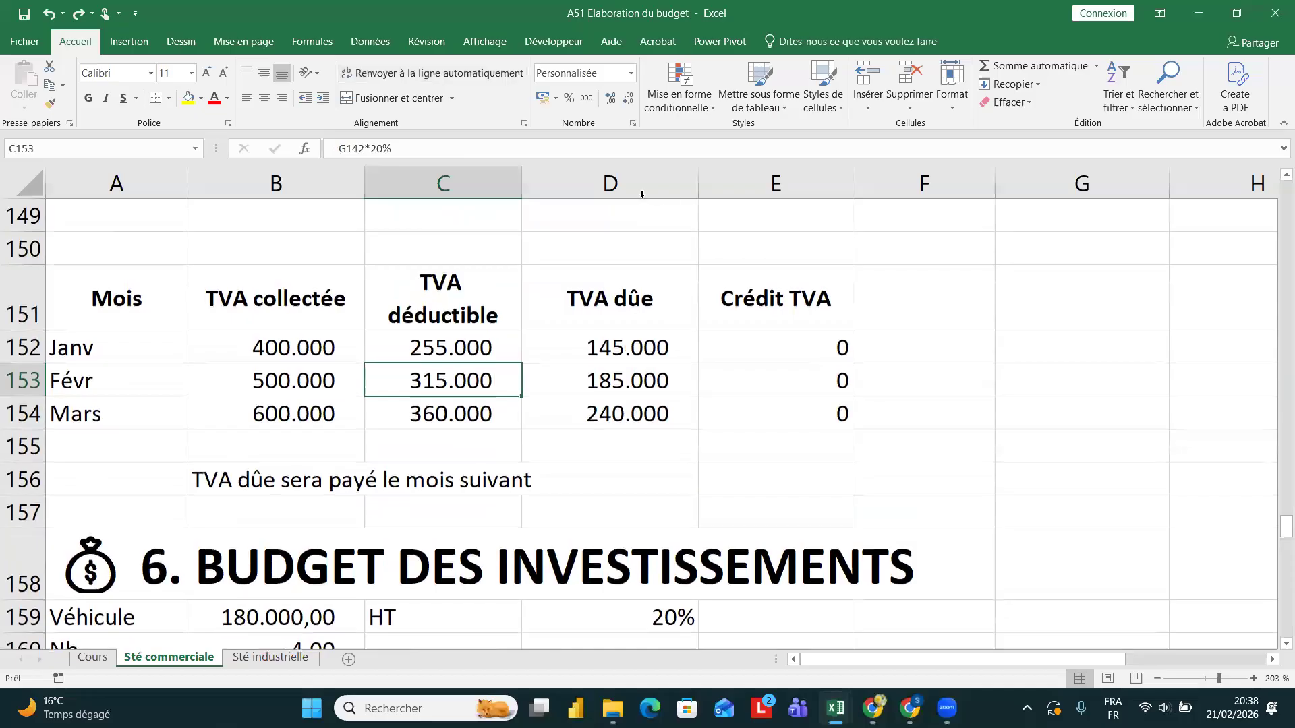
pyautogui.click(611, 173)
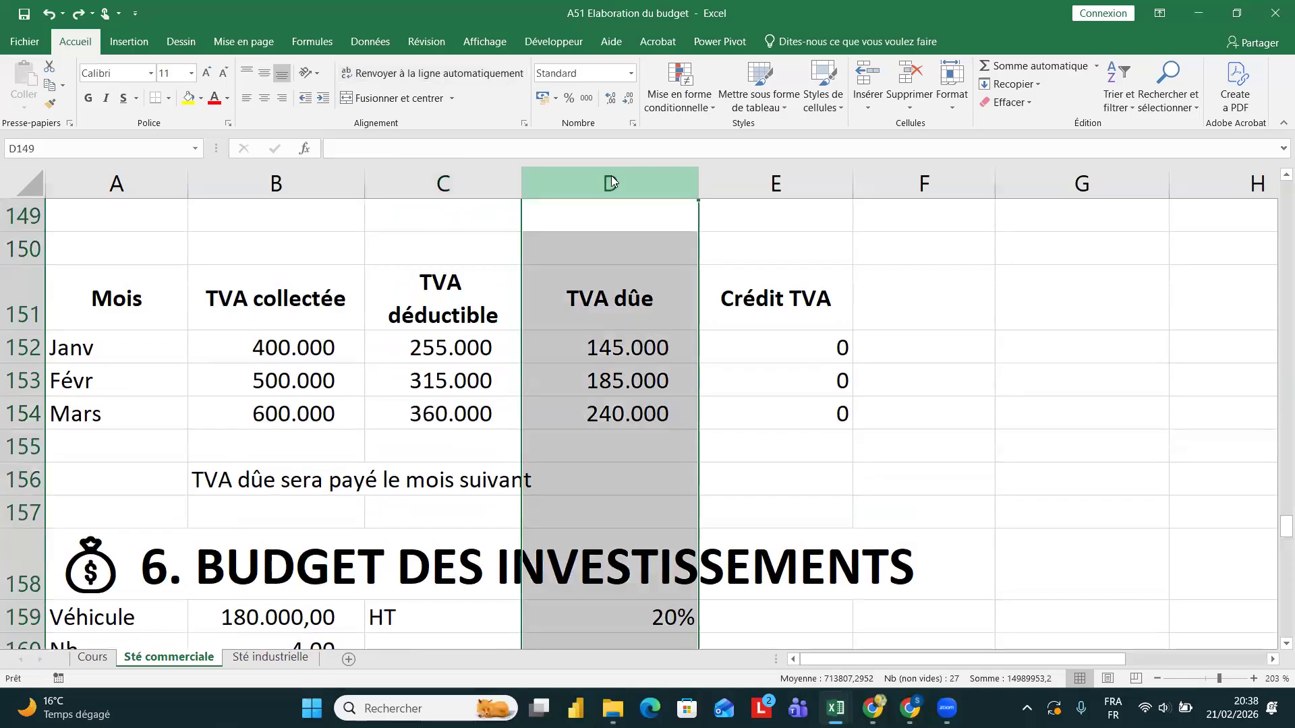
pyautogui.rightClick(611, 180)
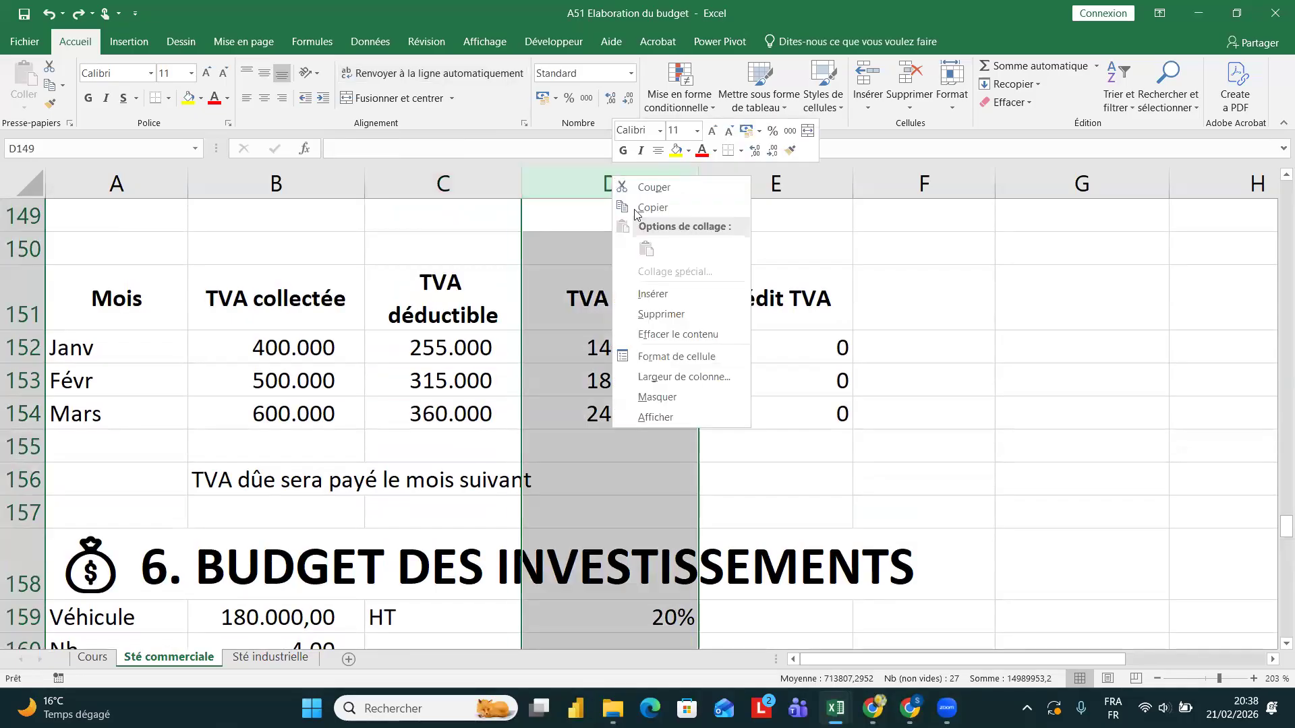
pyautogui.click(669, 292)
pyautogui.click(580, 339)
pyautogui.click(586, 304)
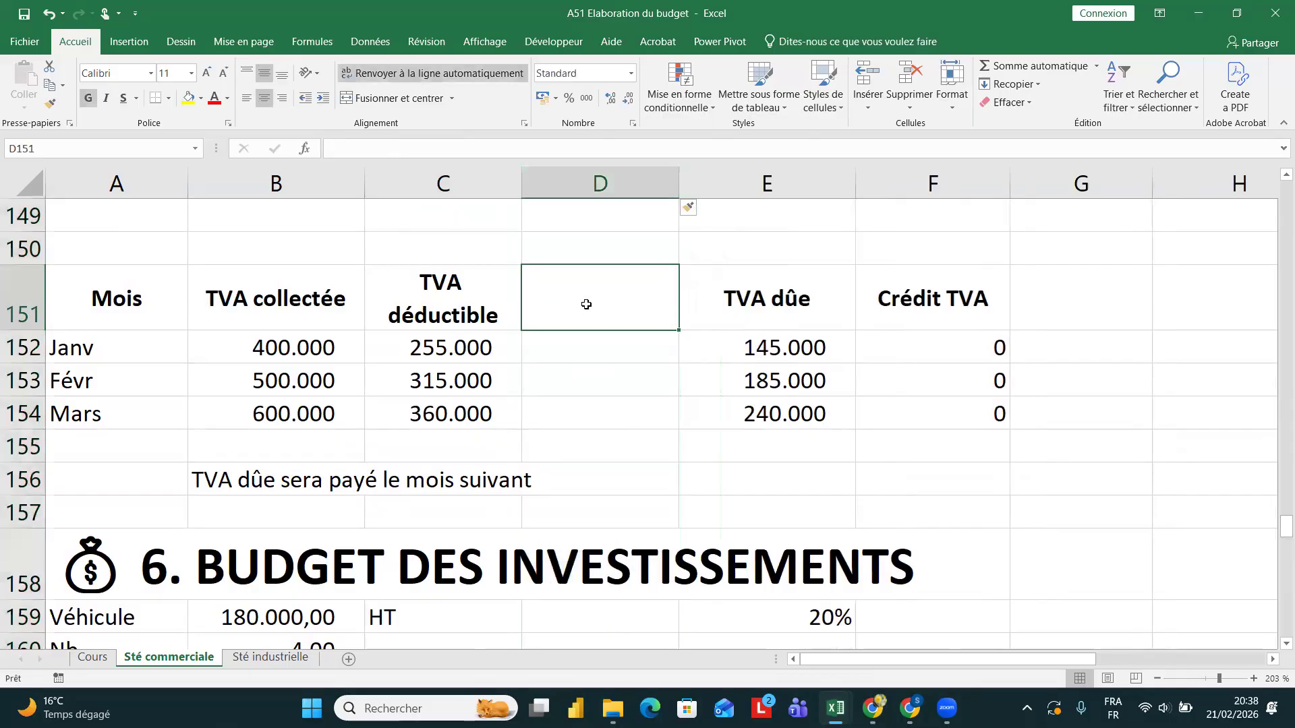
# - Title the new column of the TVA table "TVA dédu inv" in D151
pyautogui.write('TVA d')
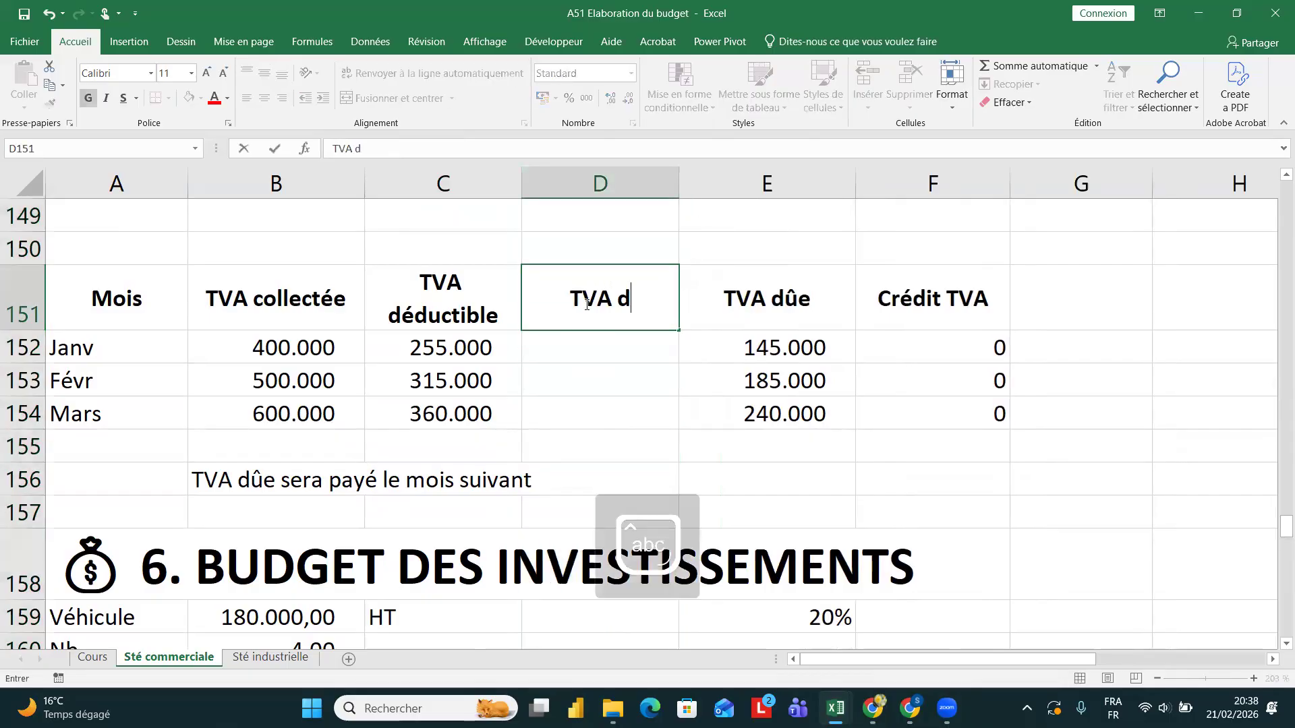
pyautogui.write('édu i')
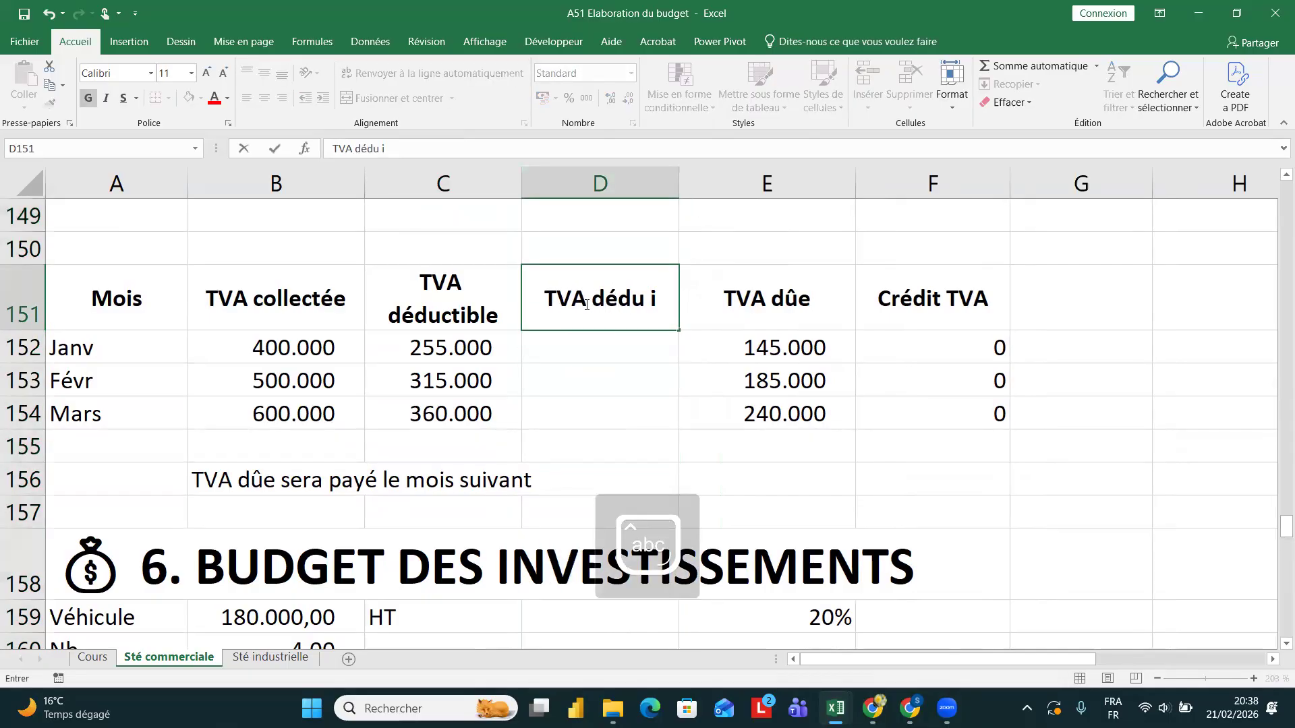
pyautogui.write('nv')
pyautogui.press('Return')
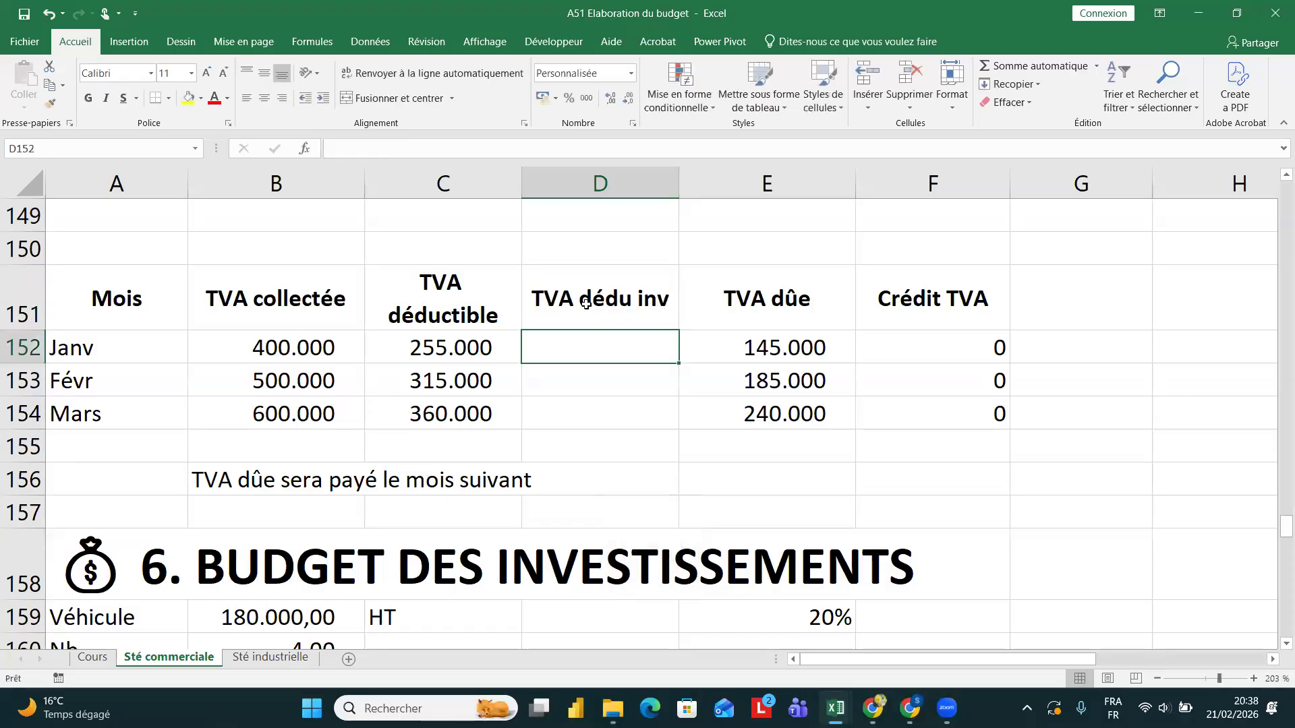
pyautogui.press('Return')
pyautogui.write('=')
pyautogui.scroll(-5, 543, 544)
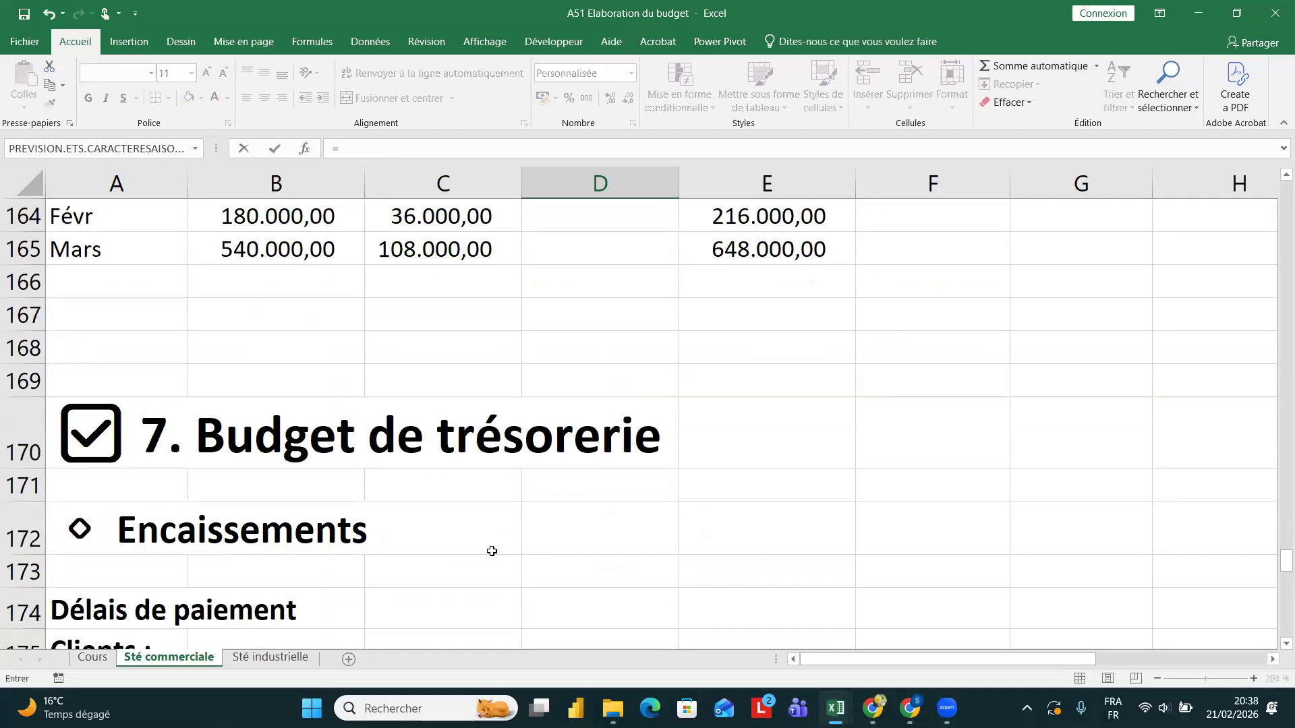
pyautogui.scroll(-2, 492, 551)
pyautogui.scroll(-4, 491, 551)
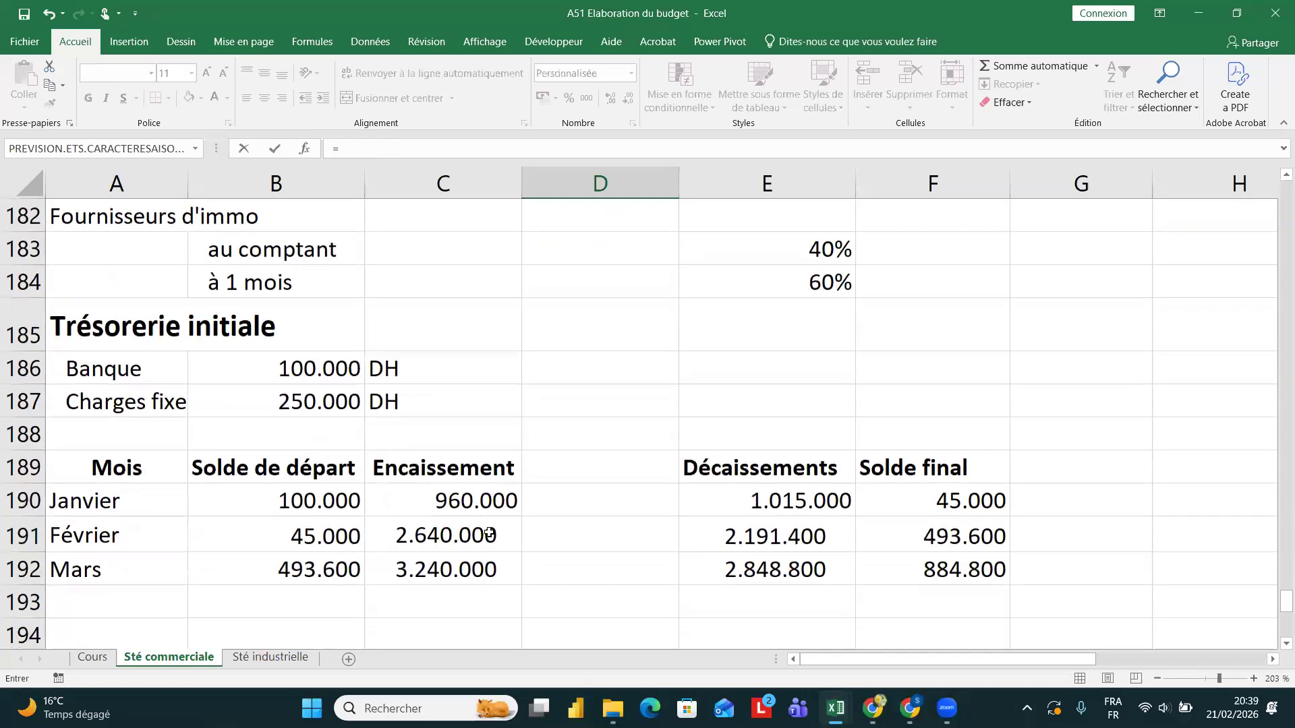
pyautogui.scroll(-1, 478, 534)
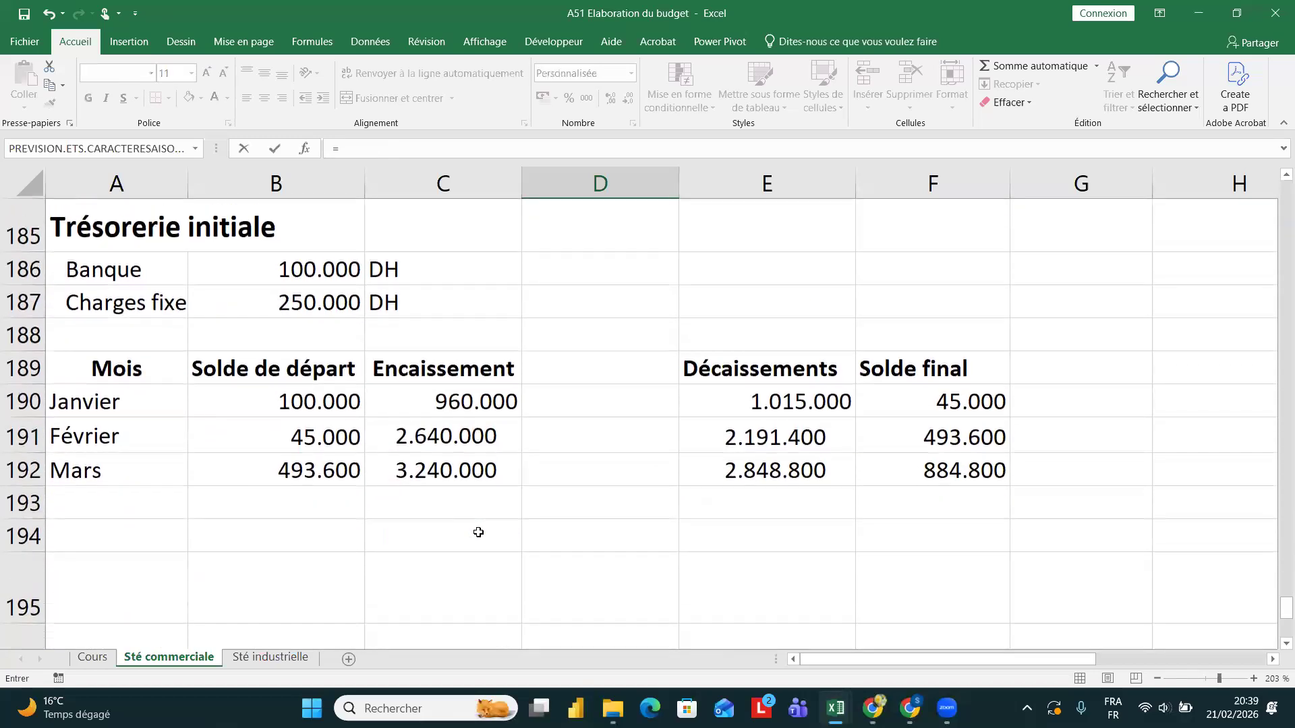
pyautogui.click(49, 14)
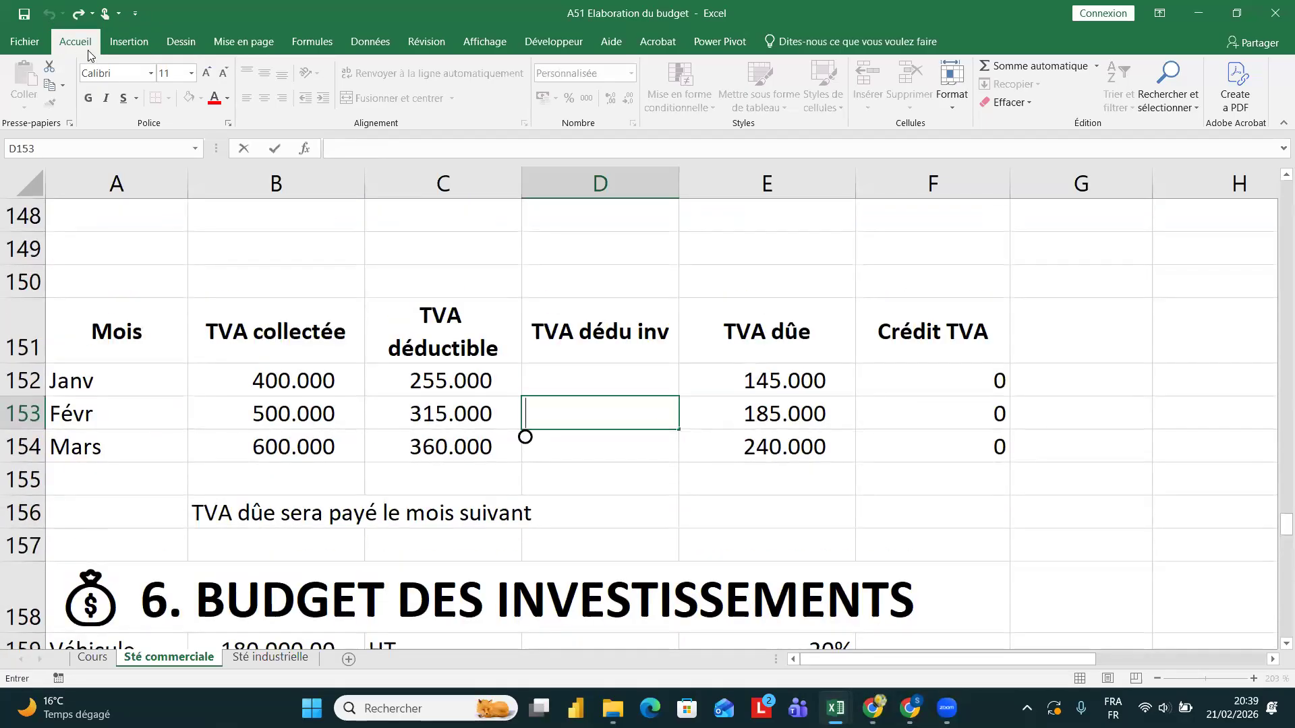
pyautogui.click(334, 226)
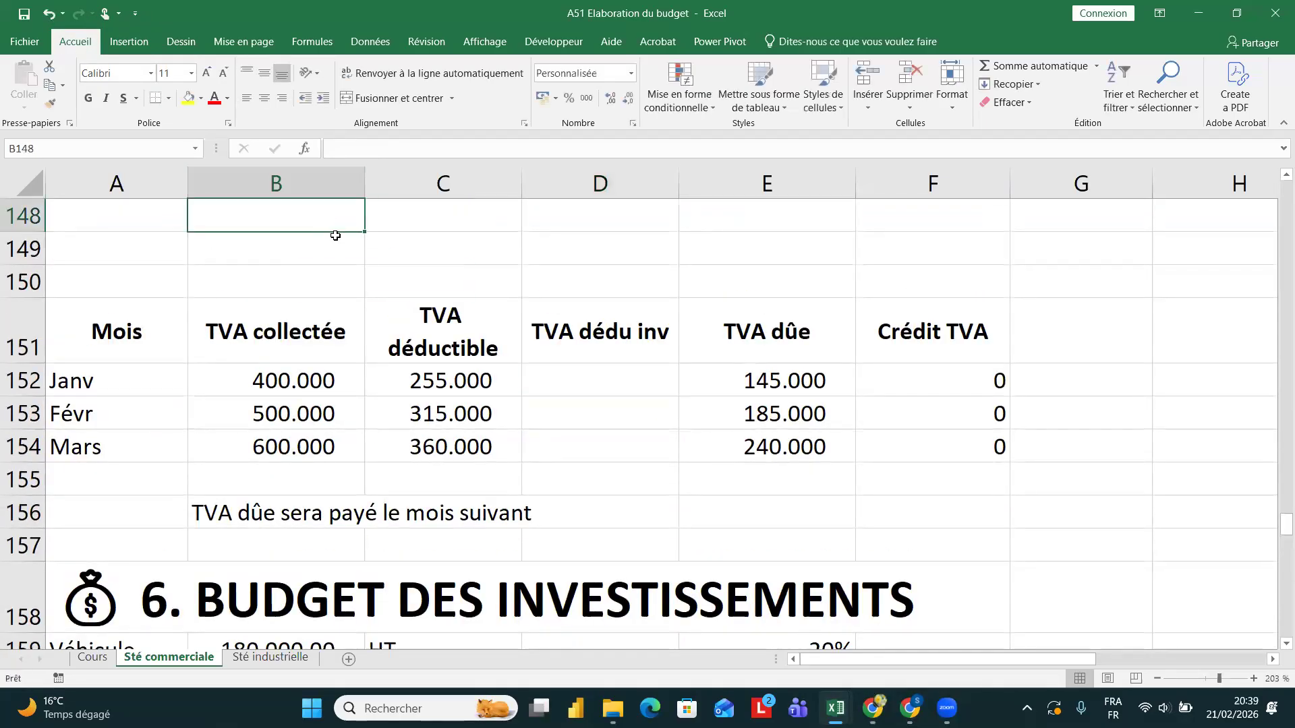
# - Delete the inserted "TVA dédu inv" column D from the sheet
pyautogui.click(621, 174)
pyautogui.rightClick(587, 199)
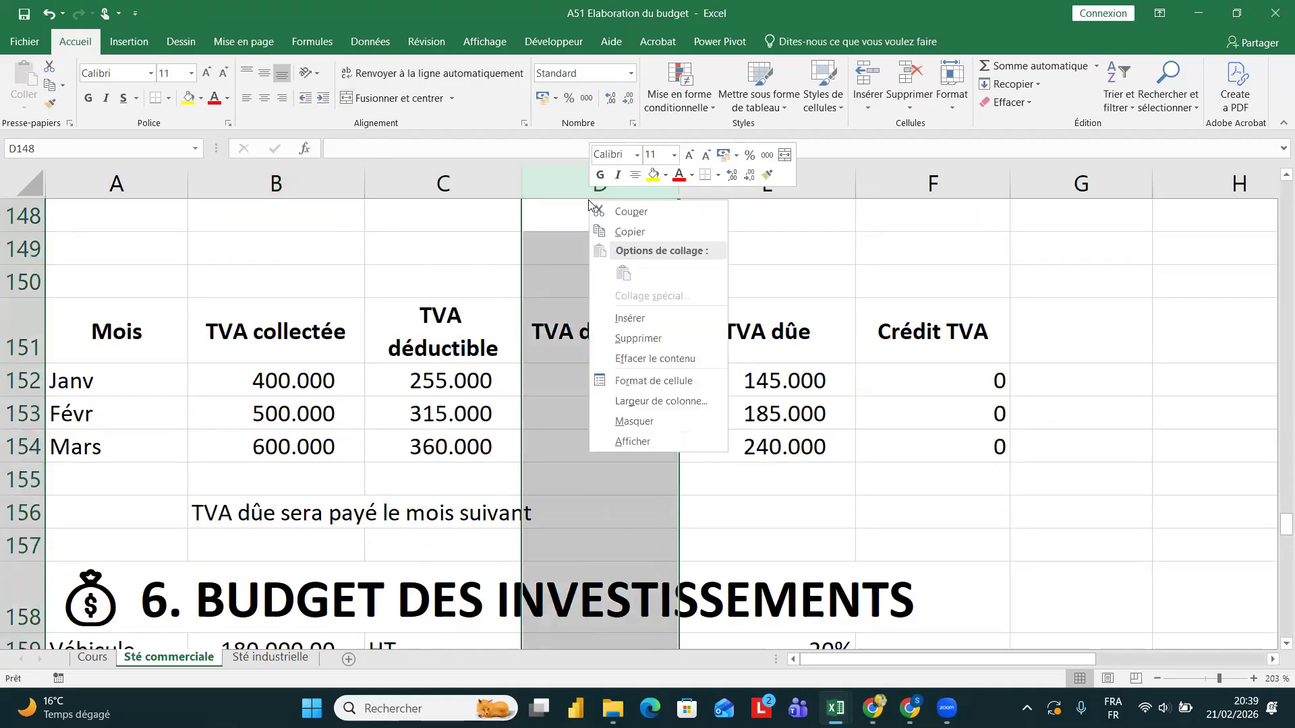
pyautogui.click(627, 339)
pyautogui.click(460, 379)
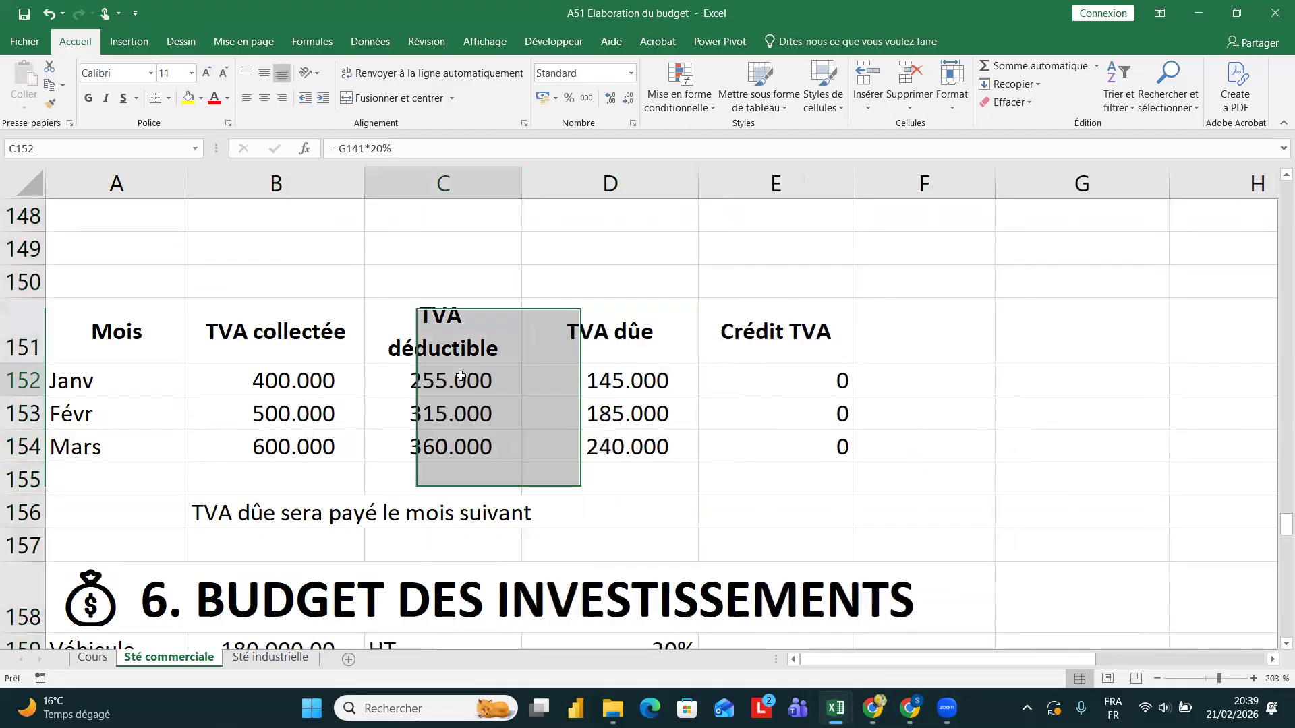
pyautogui.click(460, 412)
pyautogui.click(444, 148)
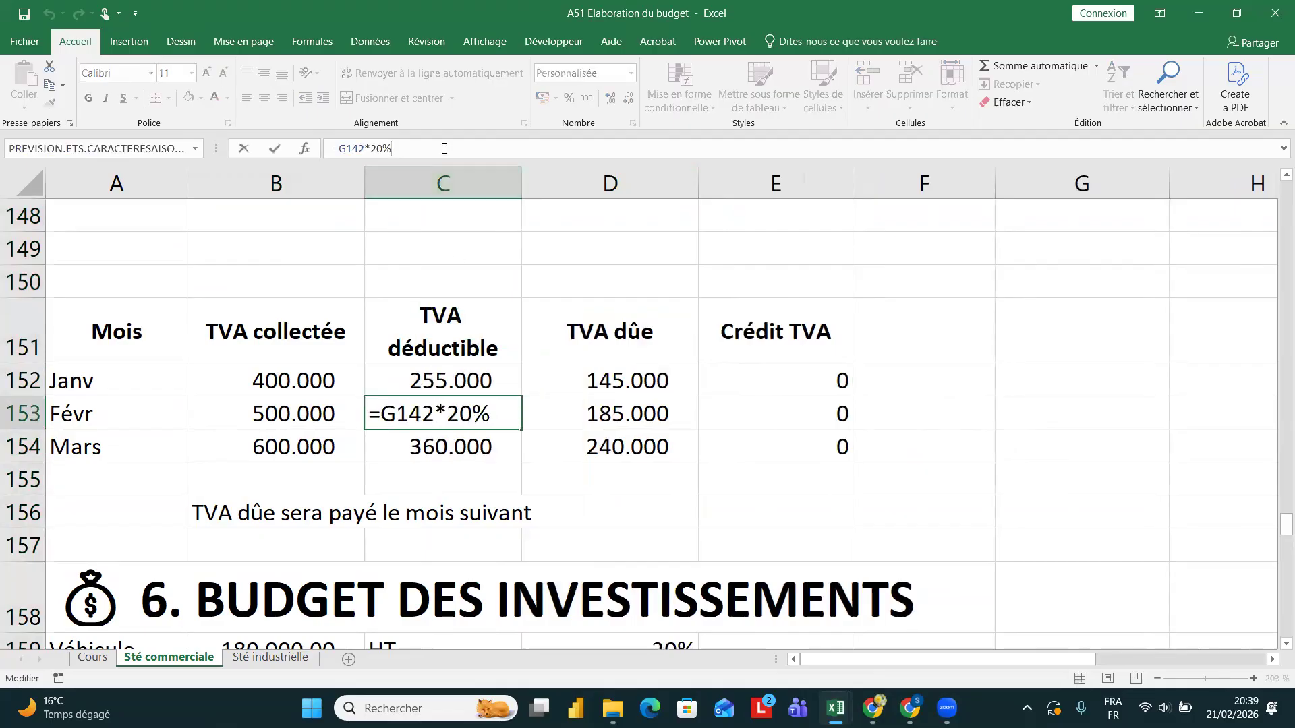
pyautogui.press('Return')
pyautogui.press('BackSpace')
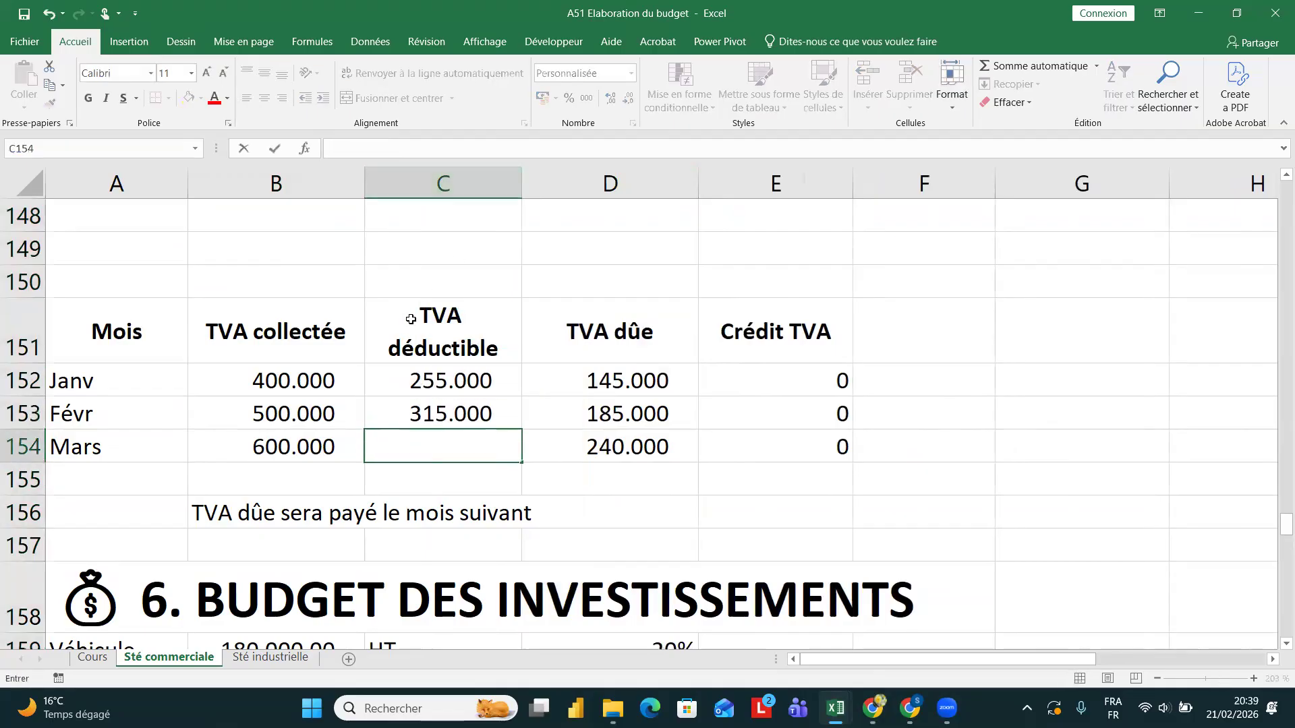
pyautogui.press('Escape')
# - Add the February vehicle TVA, +C164, to the February TVA déductible formula =G142*20% in C153
pyautogui.click(466, 413)
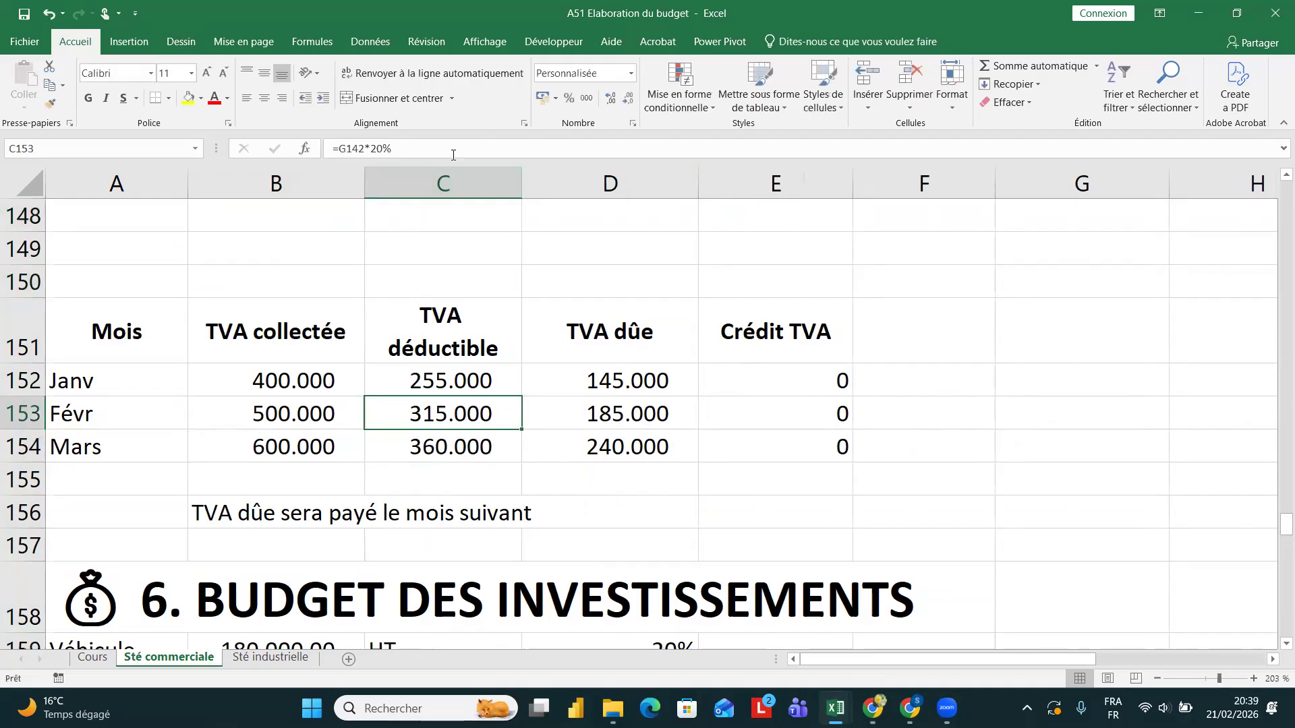
pyautogui.click(433, 147)
pyautogui.write('+')
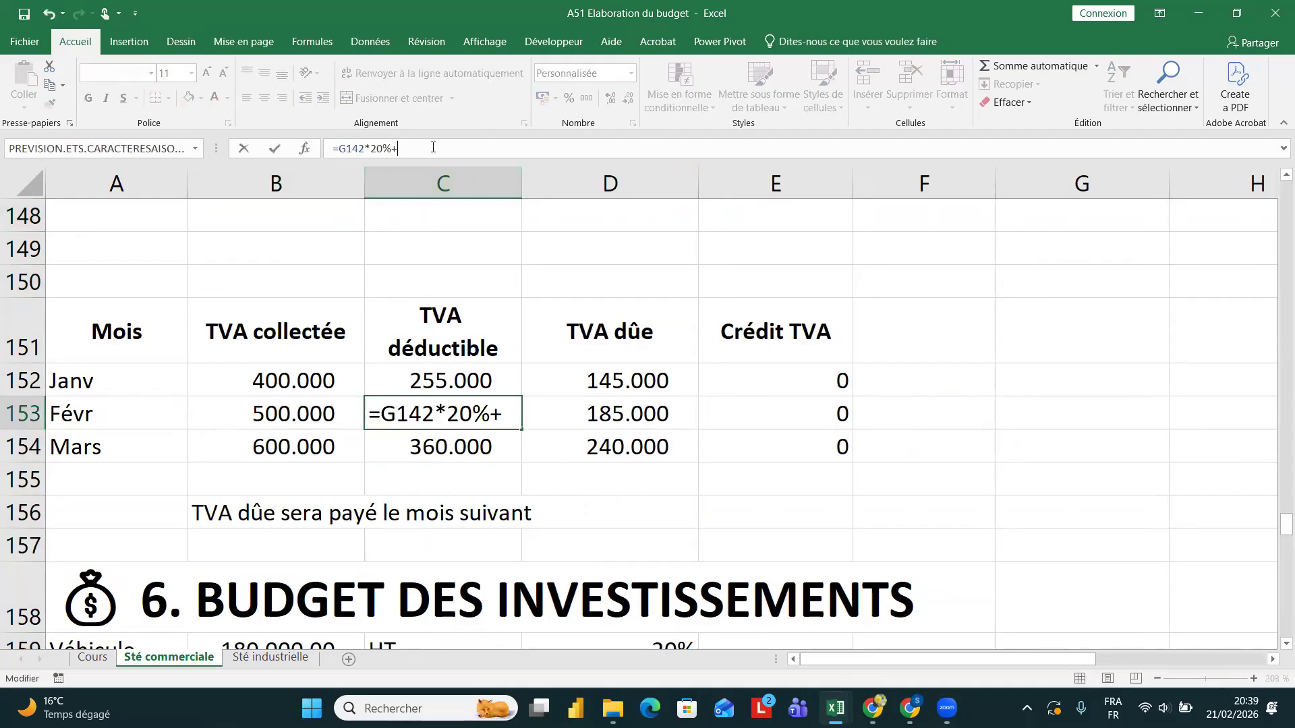
pyautogui.scroll(-7, 503, 349)
pyautogui.scroll(3, 504, 348)
pyautogui.scroll(1, 504, 348)
pyautogui.click(447, 452)
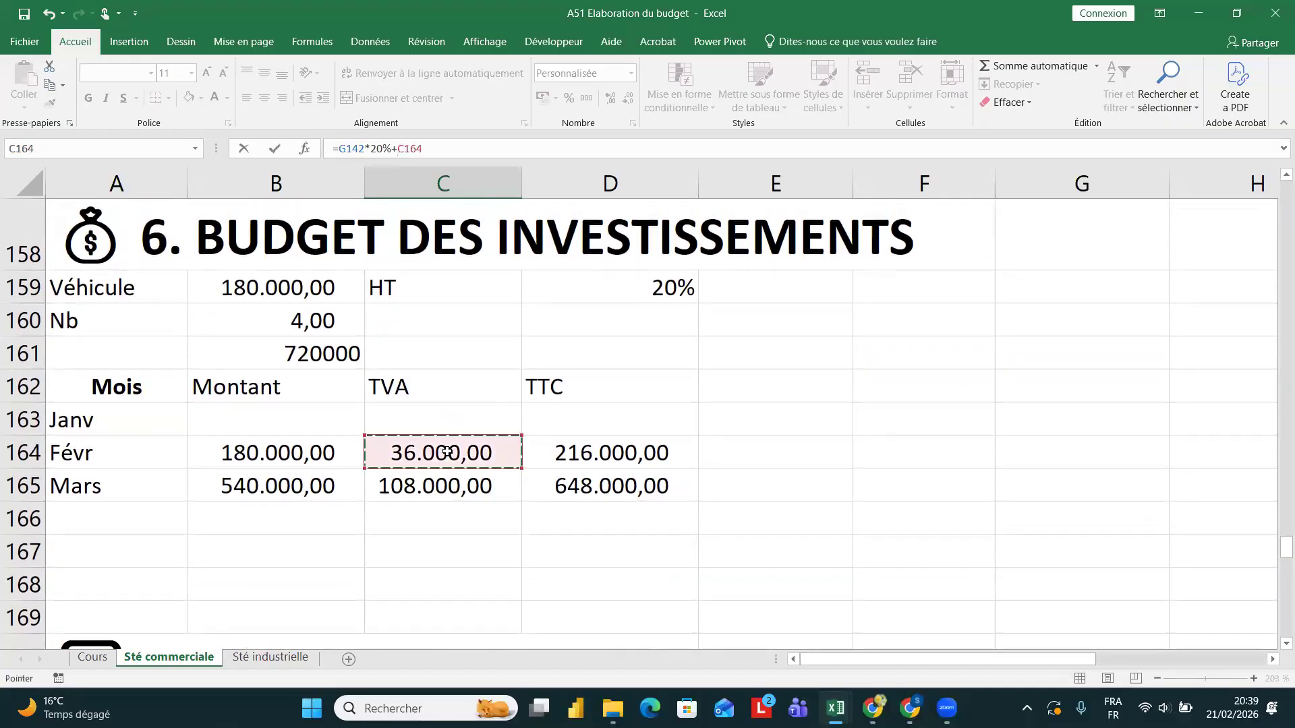
pyautogui.press('Return')
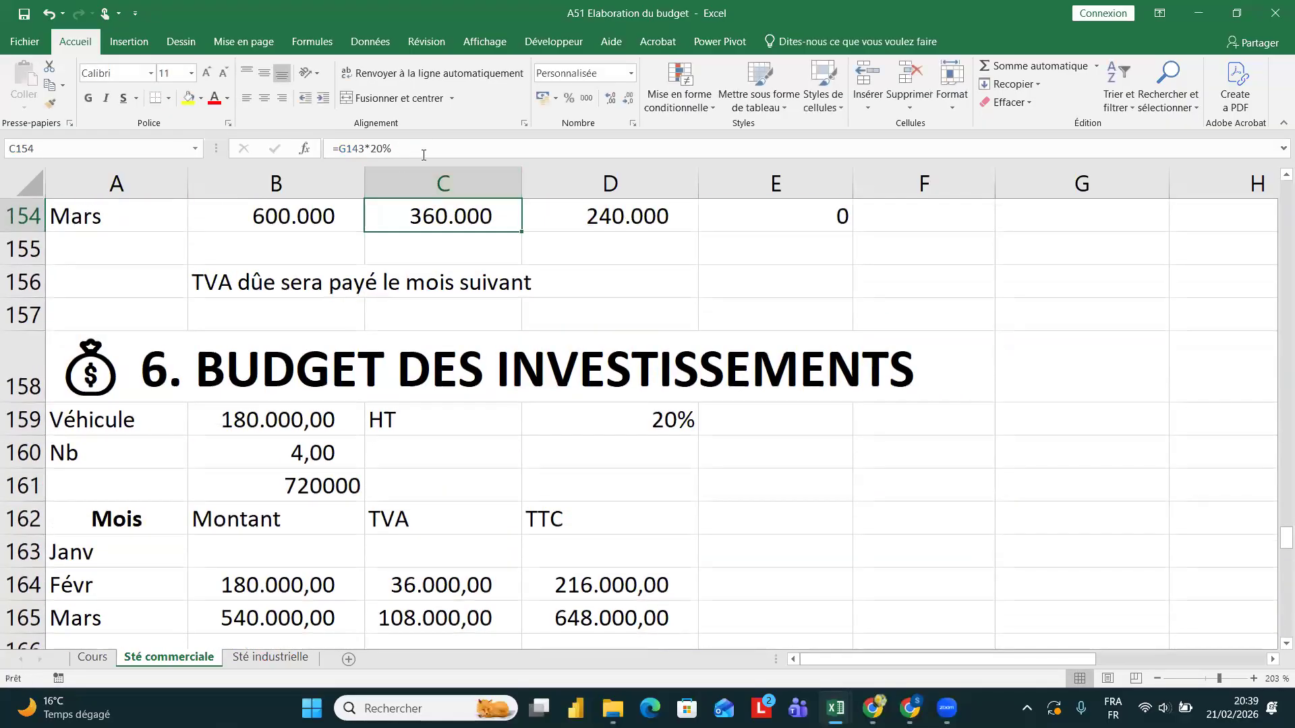
# - Add the March vehicle TVA, +C165, to the March TVA déductible formula =G143*20% in C154
pyautogui.click(424, 151)
pyautogui.write('+C165')
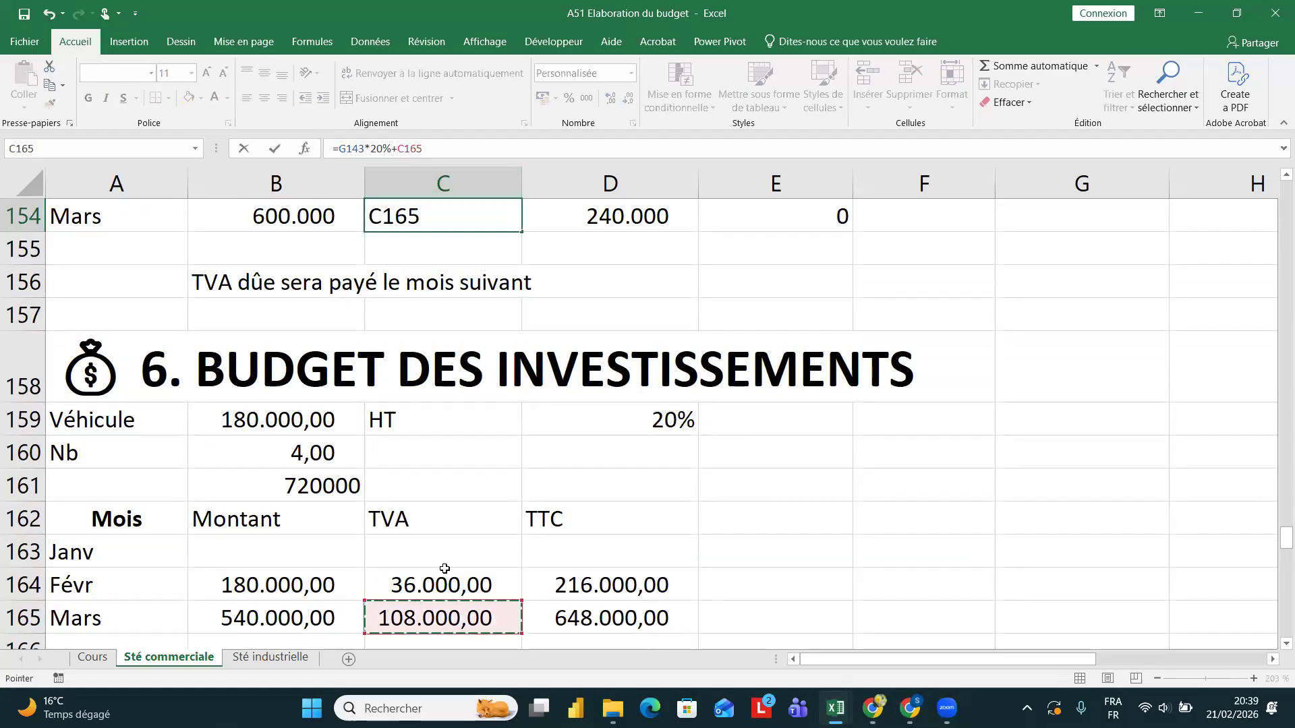
pyautogui.press('Return')
# - Examine the cash budget table, checking the March Encaissement and Décaissements and the Solde final of January and March
pyautogui.scroll(-2, 445, 568)
pyautogui.scroll(-8, 444, 569)
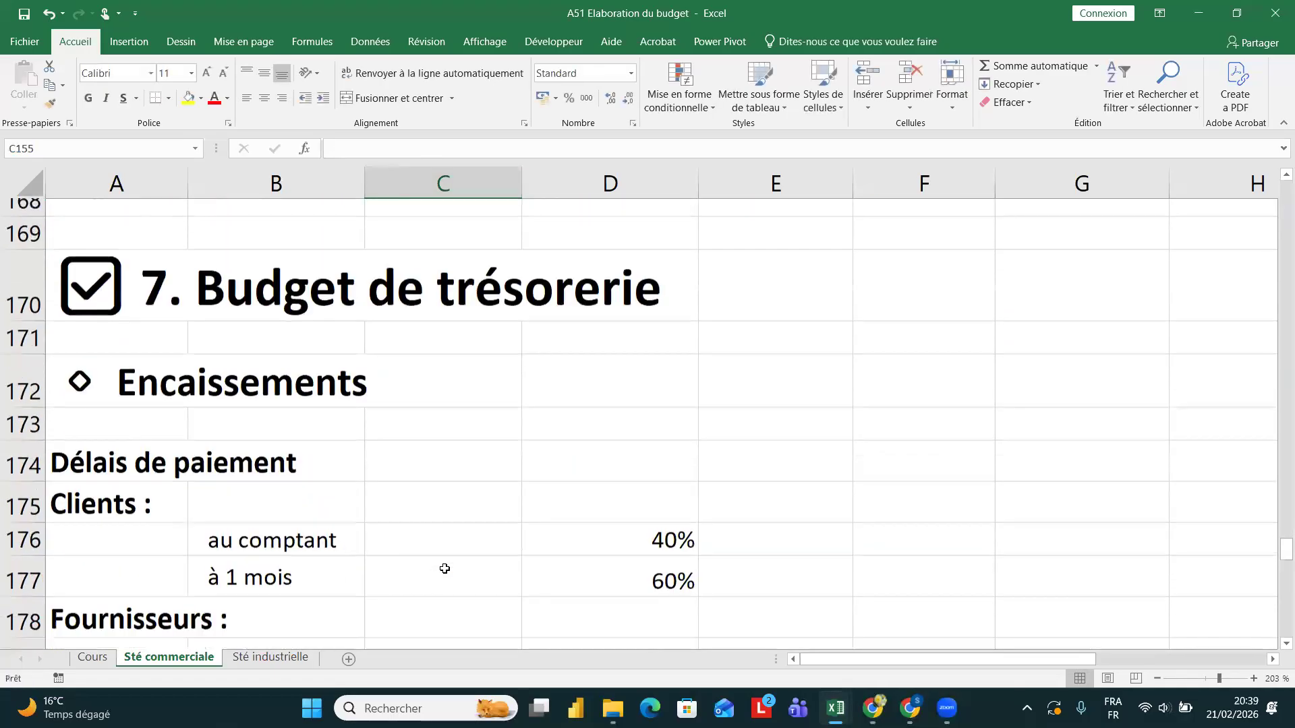
pyautogui.scroll(-1, 444, 569)
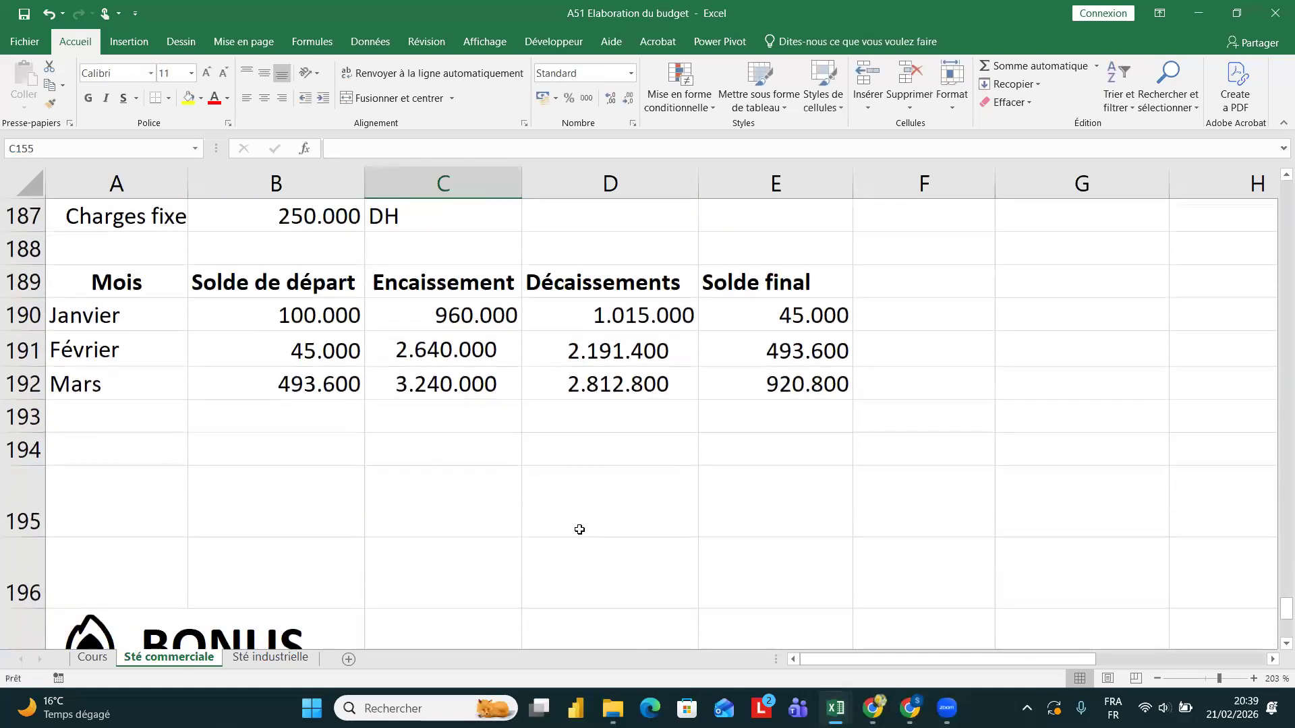
pyautogui.click(490, 385)
pyautogui.click(621, 383)
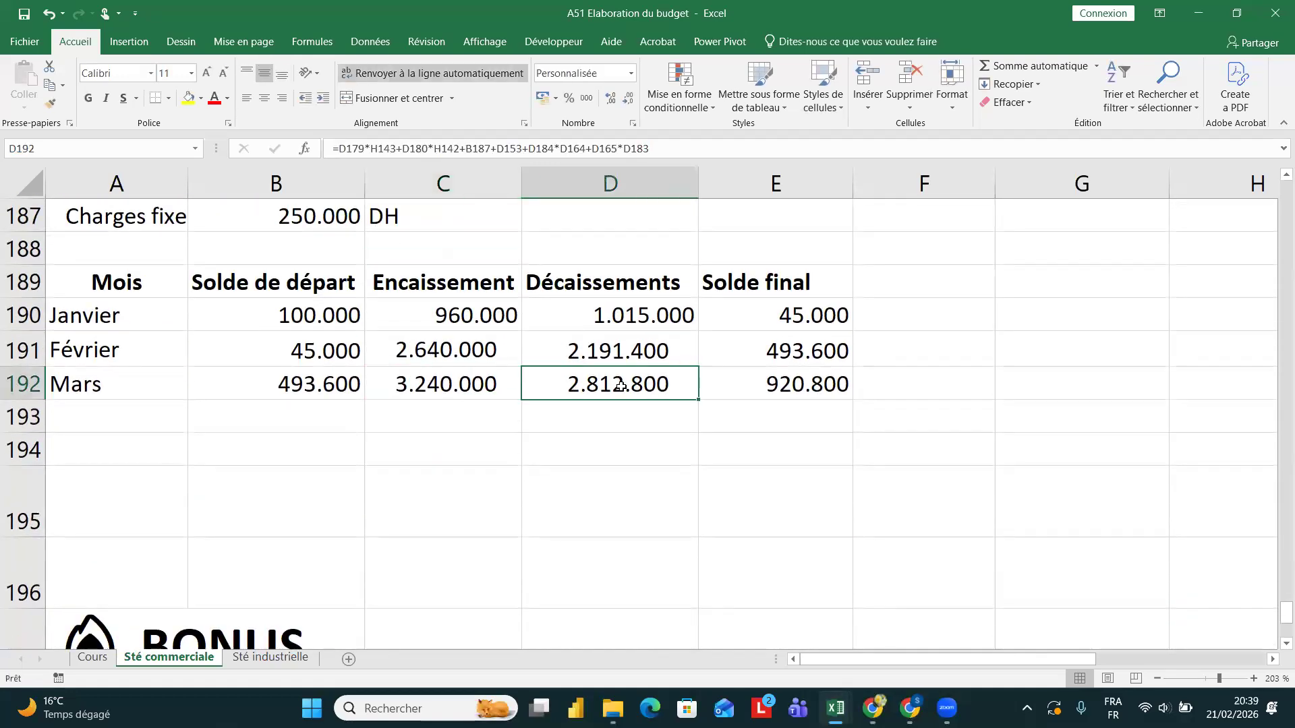
pyautogui.click(790, 386)
pyautogui.scroll(1, 738, 367)
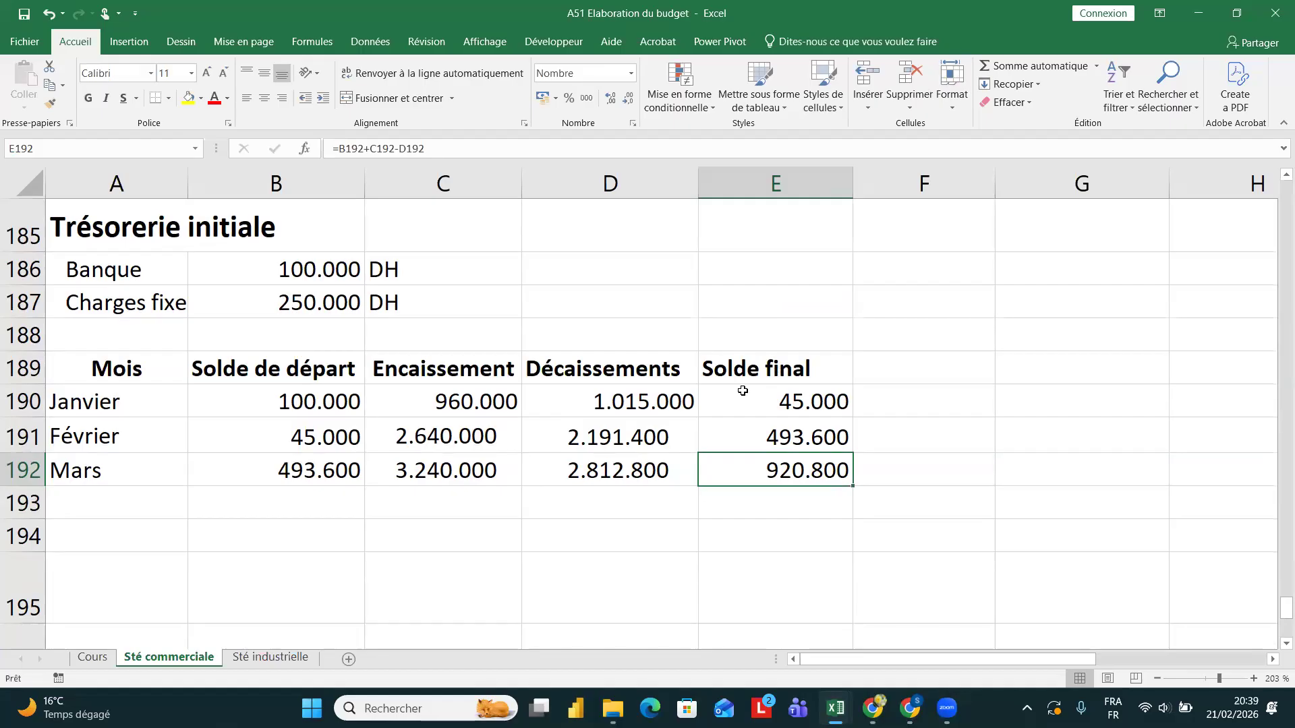
pyautogui.scroll(1, 649, 335)
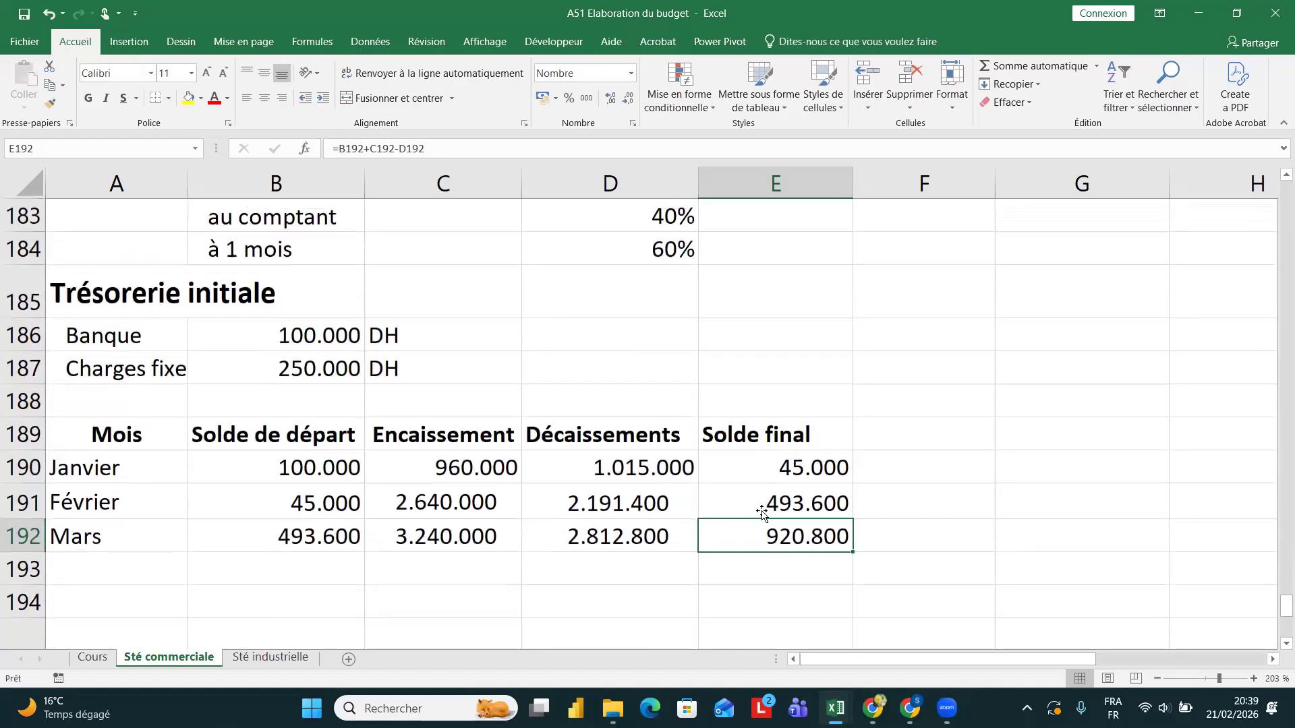
pyautogui.click(782, 476)
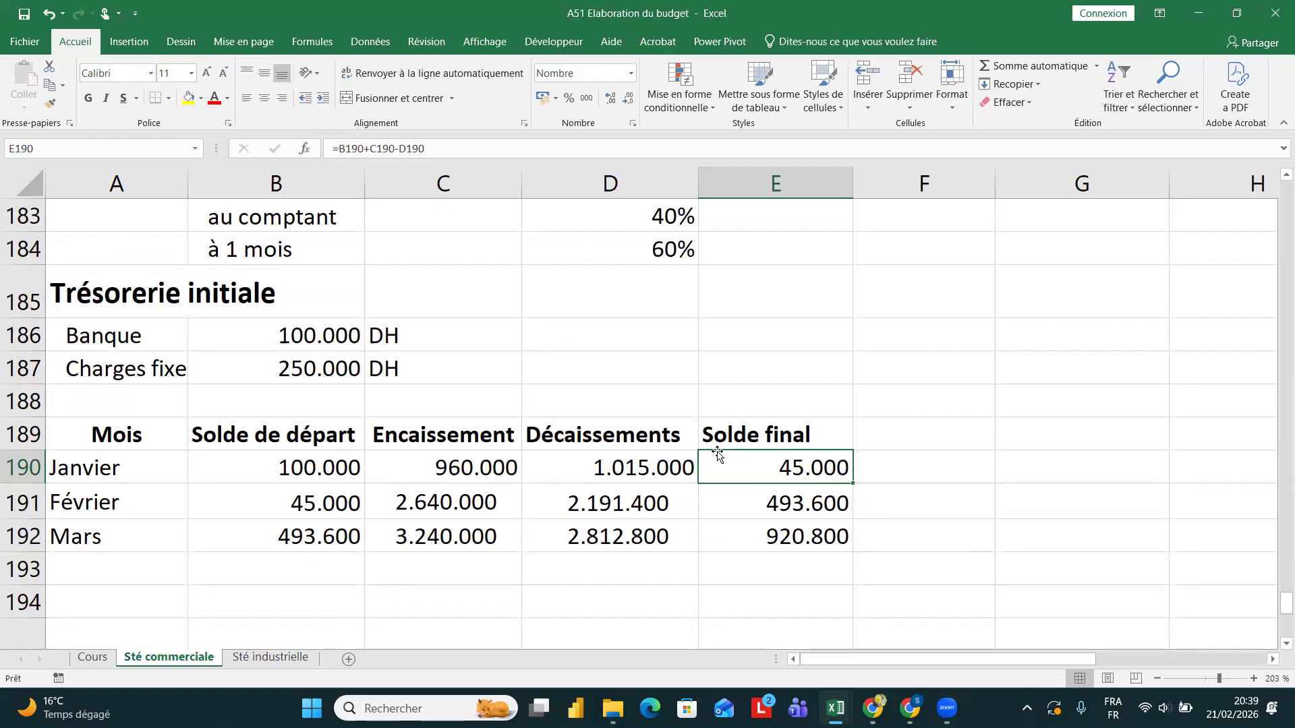
pyautogui.scroll(1, 715, 451)
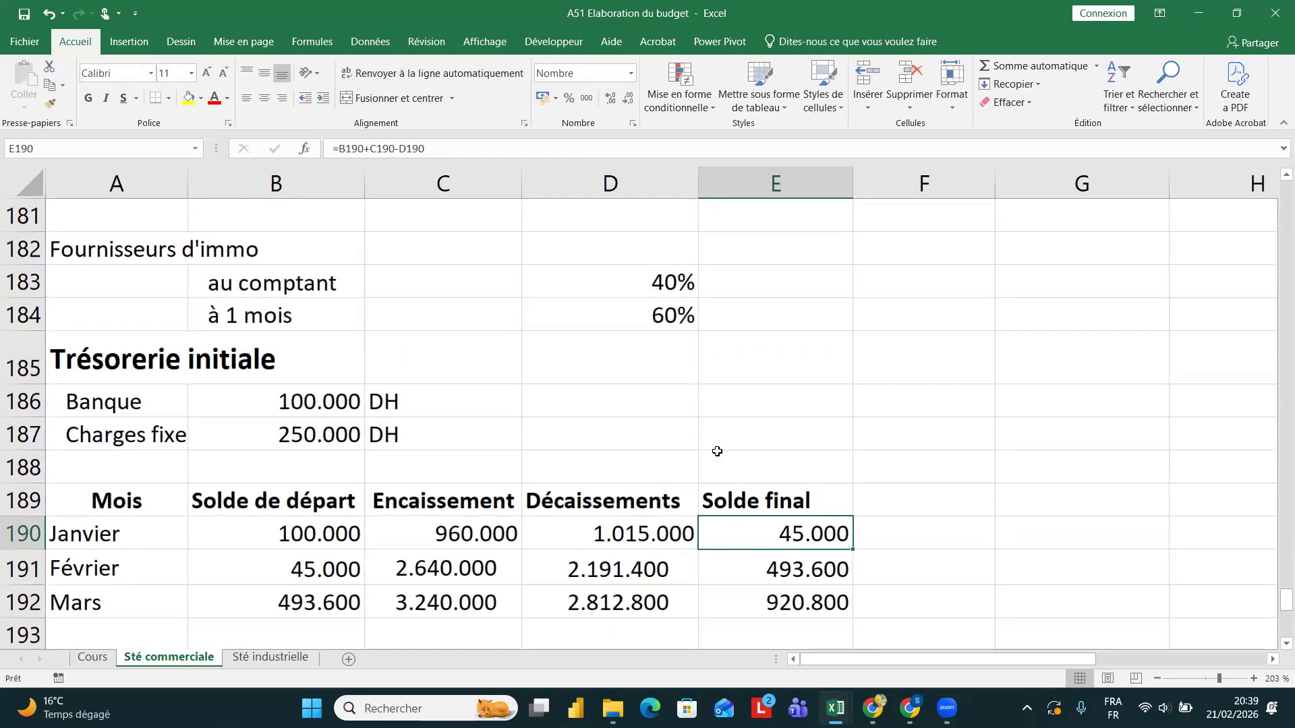
pyautogui.scroll(-2, 717, 451)
pyautogui.scroll(1, 716, 451)
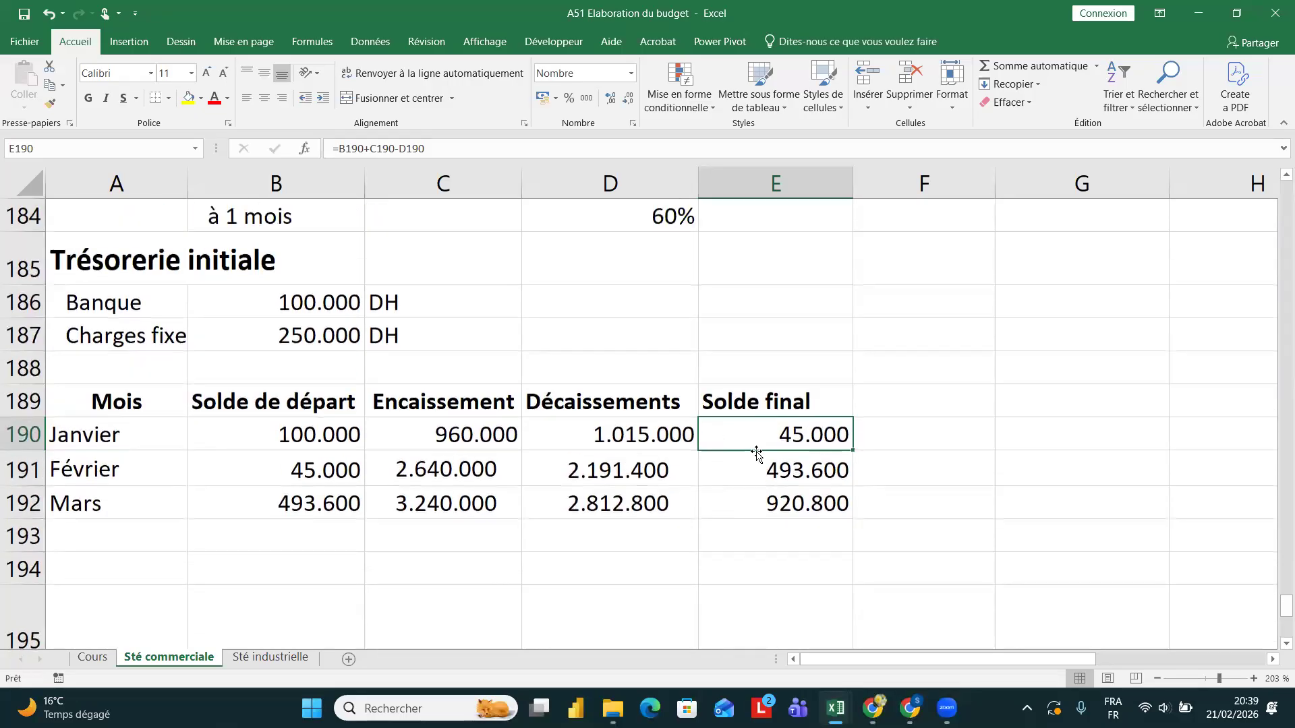
pyautogui.scroll(-1, 756, 453)
# - Set the clients' au comptant payment share in D176 to 20% and check its effect on the cash budget
pyautogui.scroll(2, 756, 452)
pyautogui.scroll(2, 756, 451)
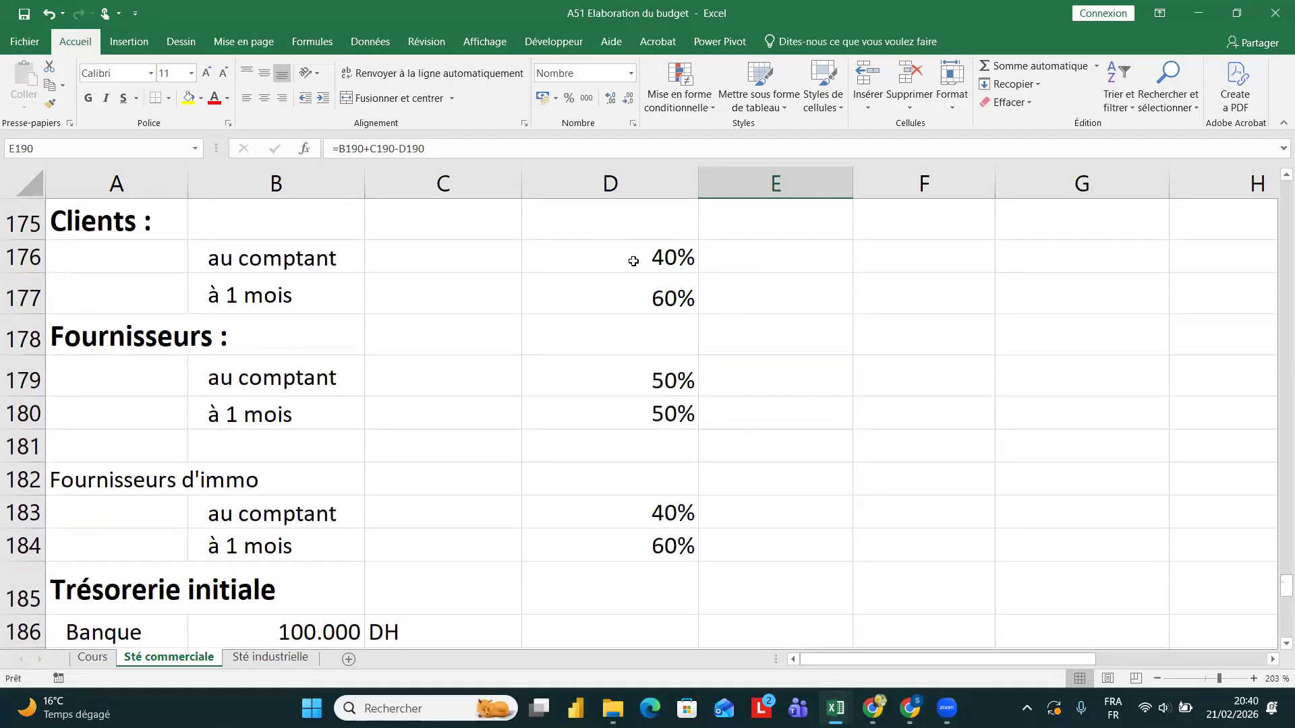
pyautogui.click(633, 261)
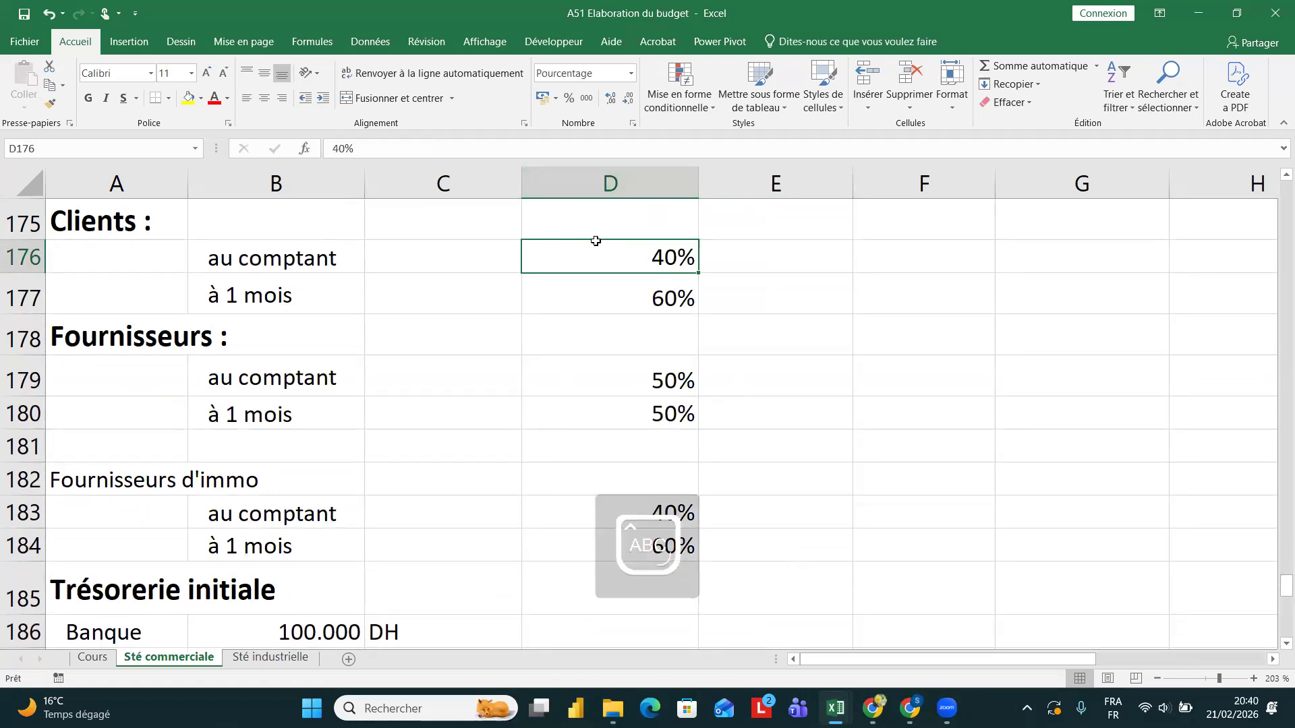
pyautogui.write('20')
pyautogui.press('Return')
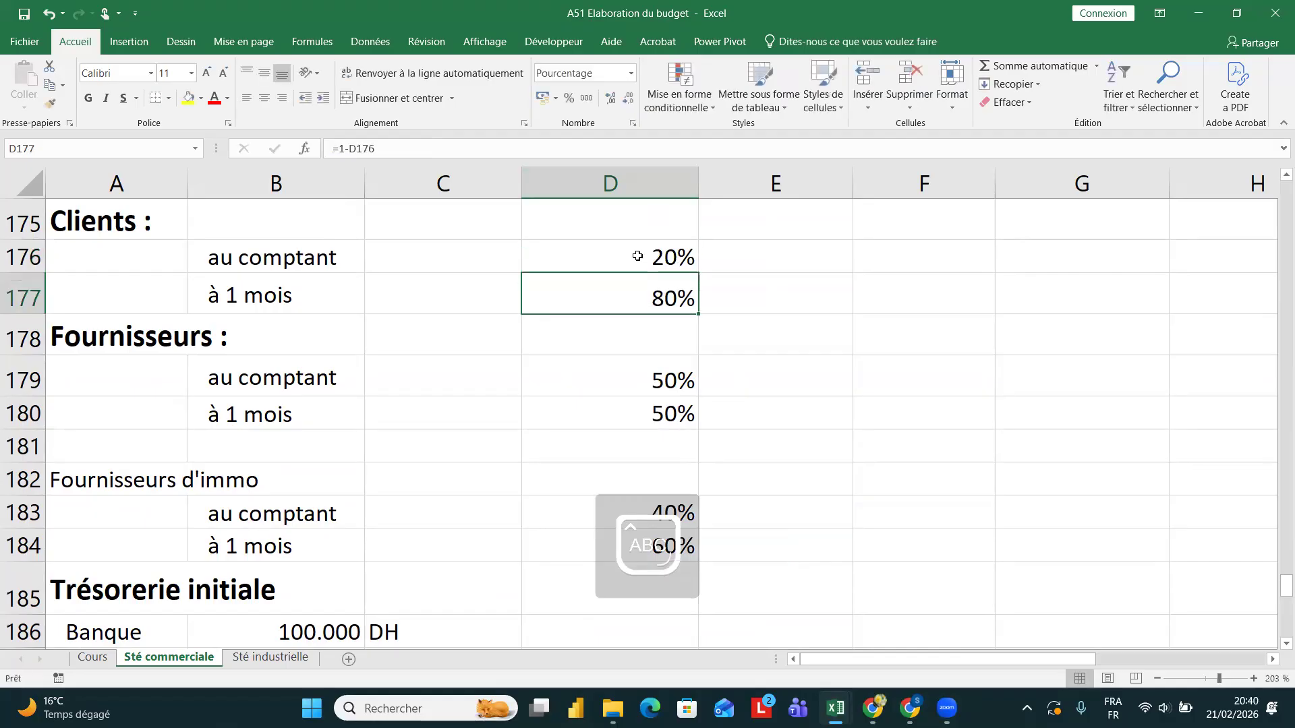
pyautogui.scroll(-5, 719, 359)
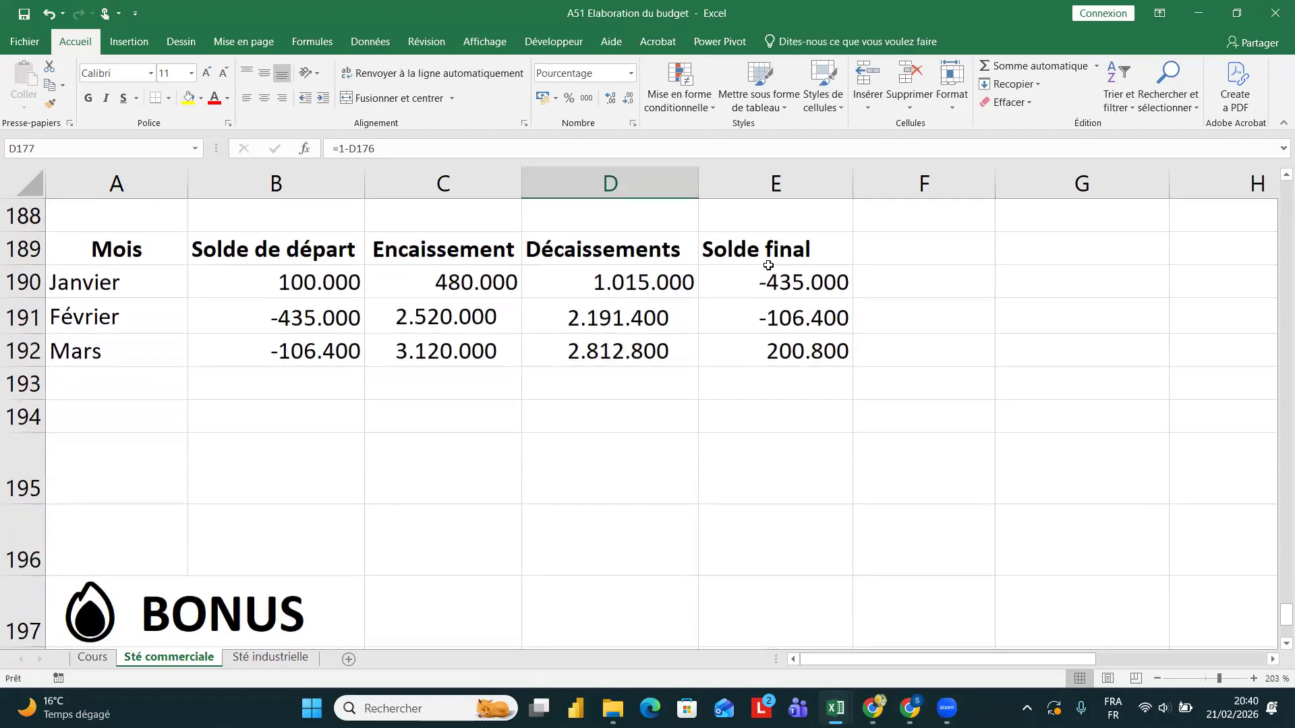
pyautogui.scroll(6, 800, 322)
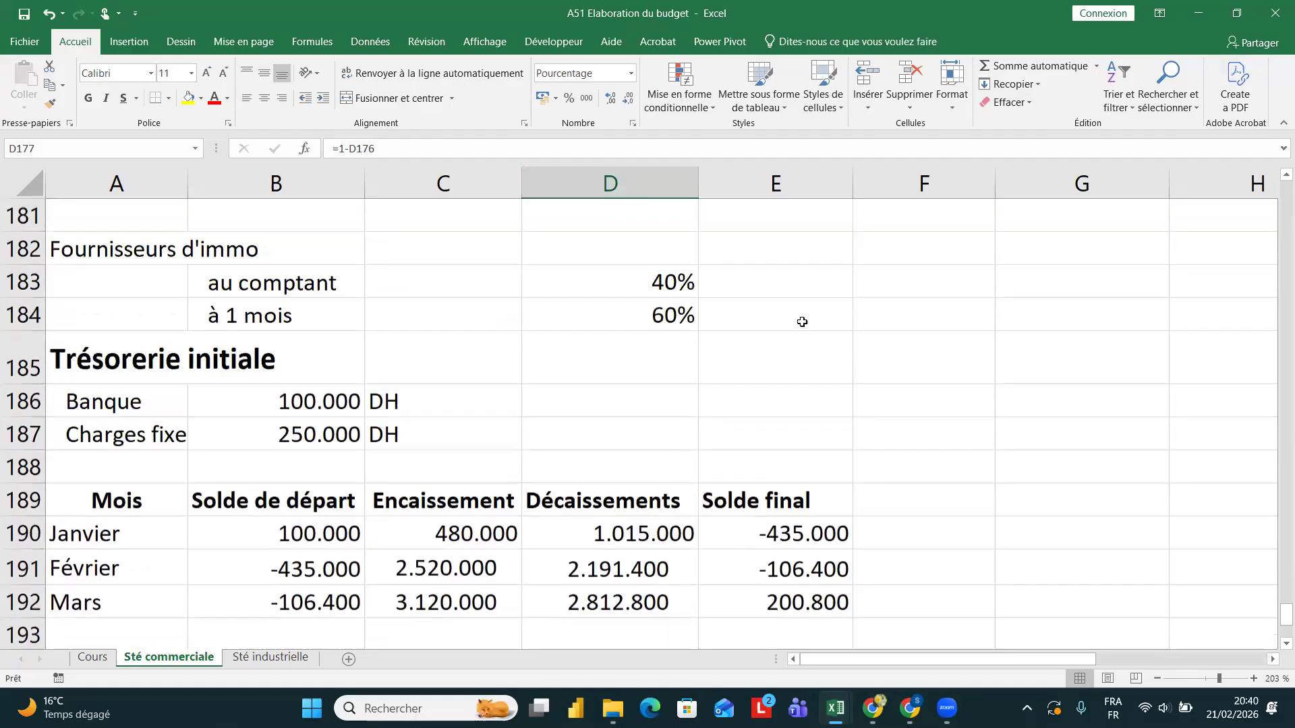
# - Set the clients' au comptant payment share in D176 to 40% and check its effect on the cash budget
pyautogui.click(659, 336)
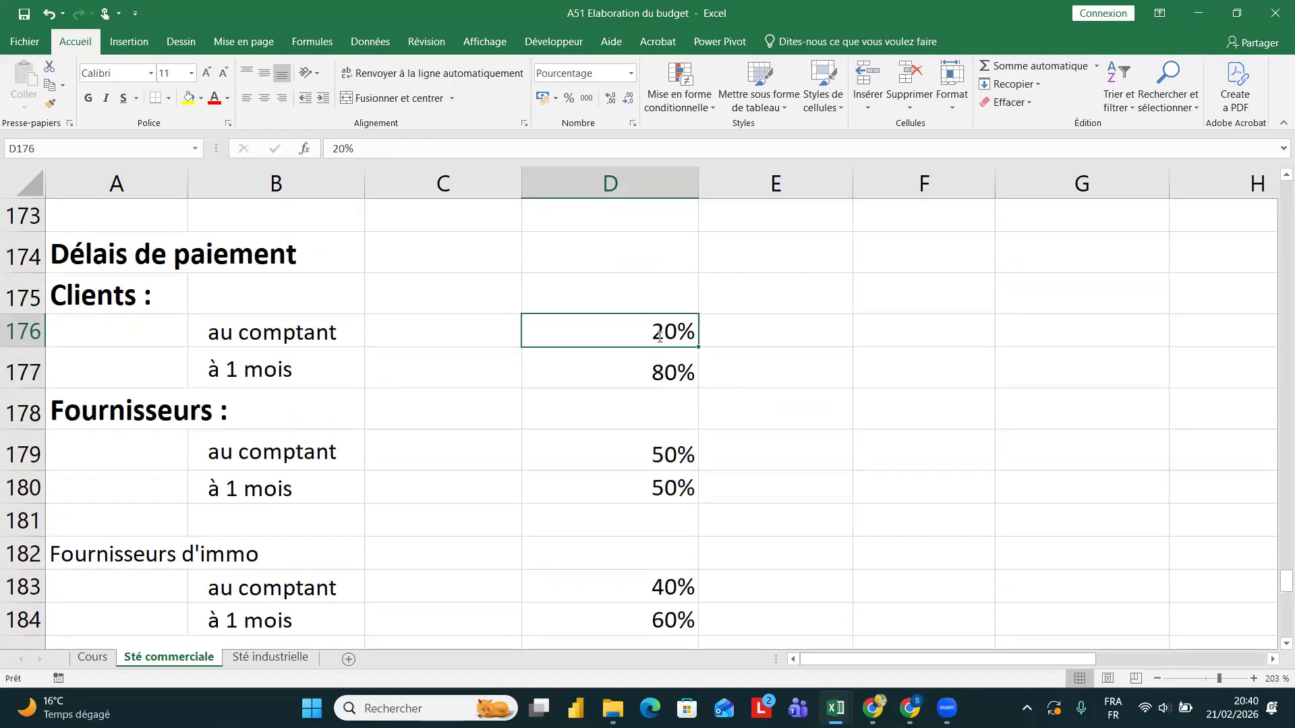
pyautogui.write('40')
pyautogui.press('Return')
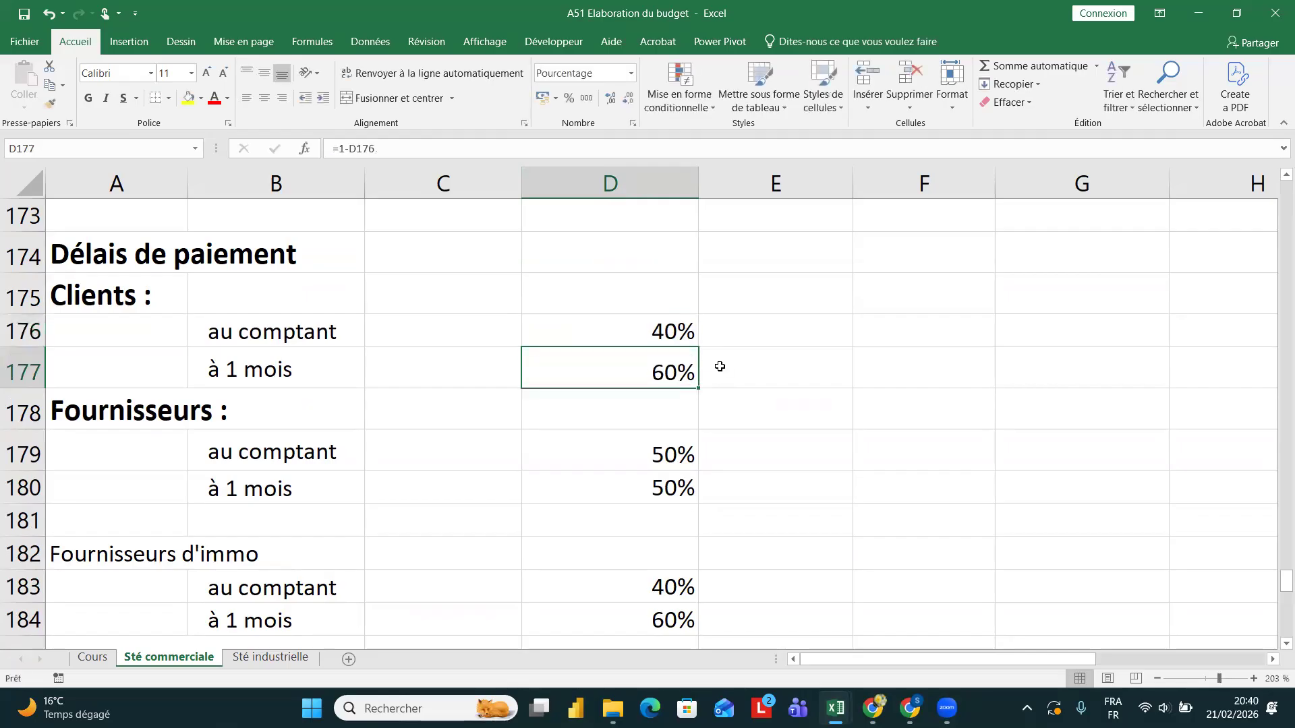
pyautogui.scroll(-2, 719, 366)
pyautogui.scroll(-2, 720, 366)
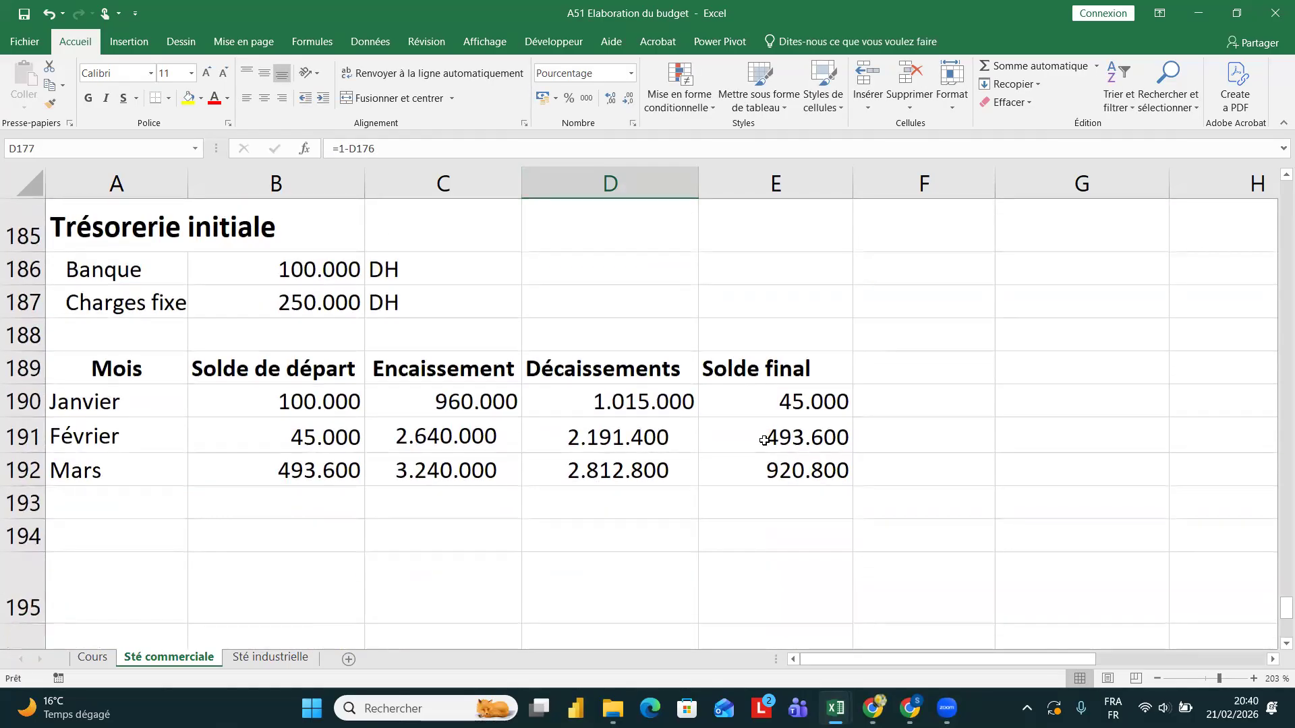
# - Use Goal Seek (Valeur cible) to bring January's Solde final in E190 to 0 by changing the clients' au comptant share in D176
pyautogui.click(788, 402)
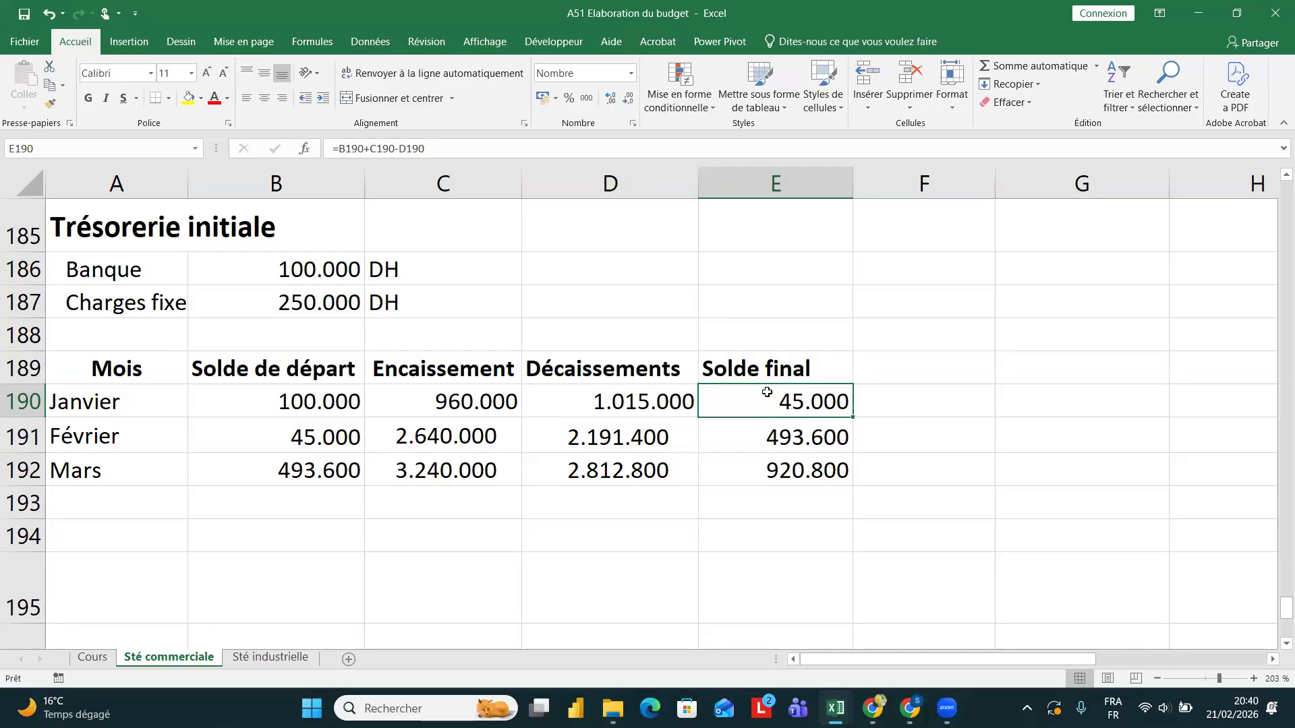
pyautogui.click(370, 41)
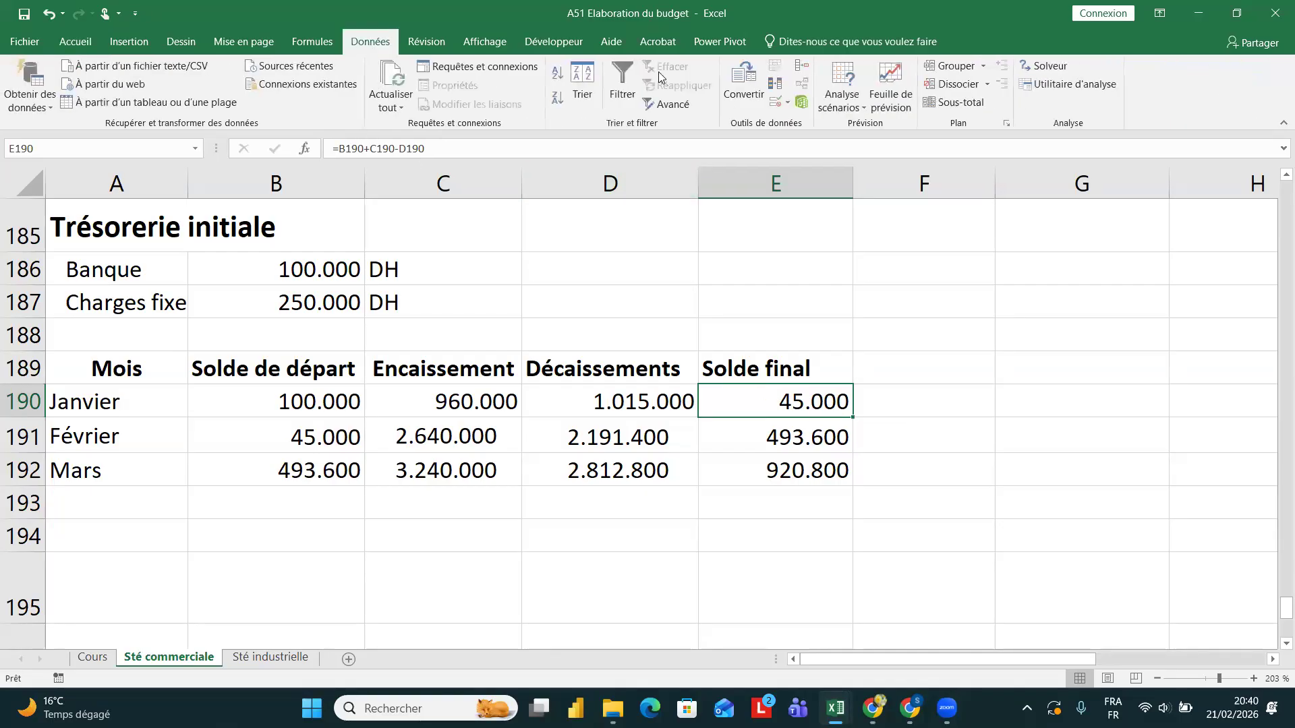
pyautogui.click(851, 108)
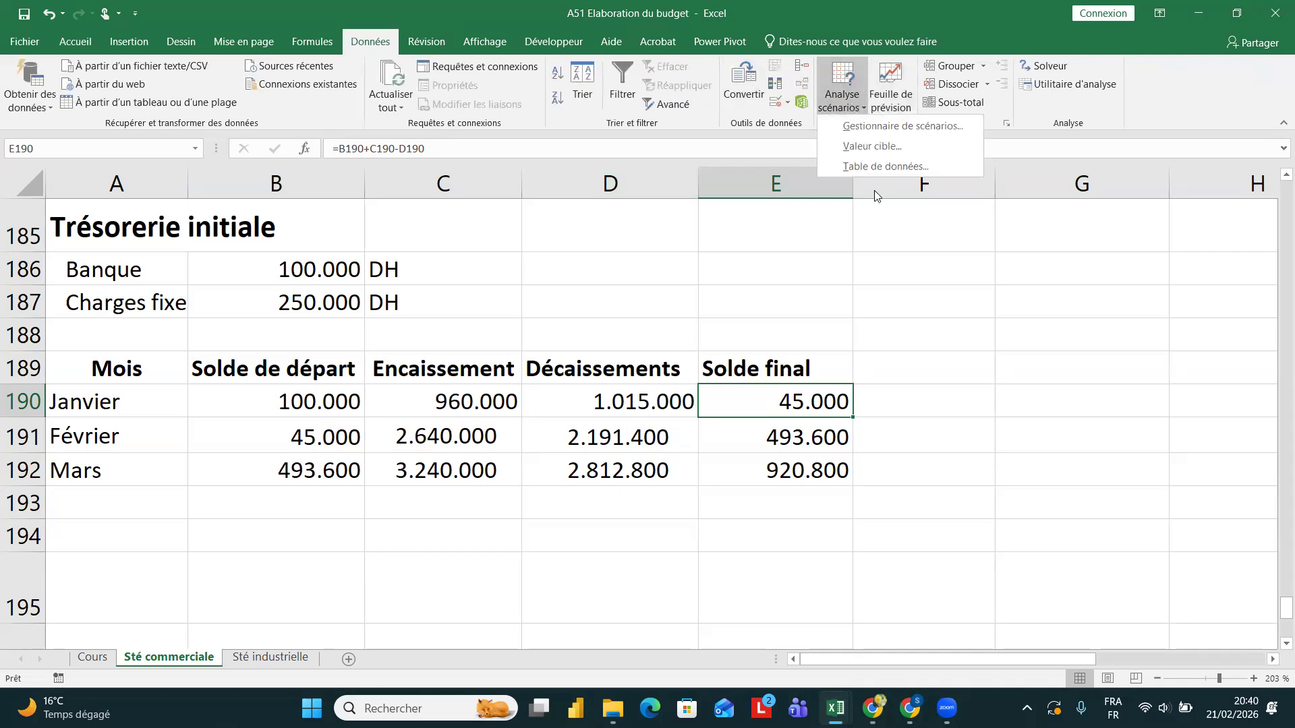
pyautogui.click(893, 150)
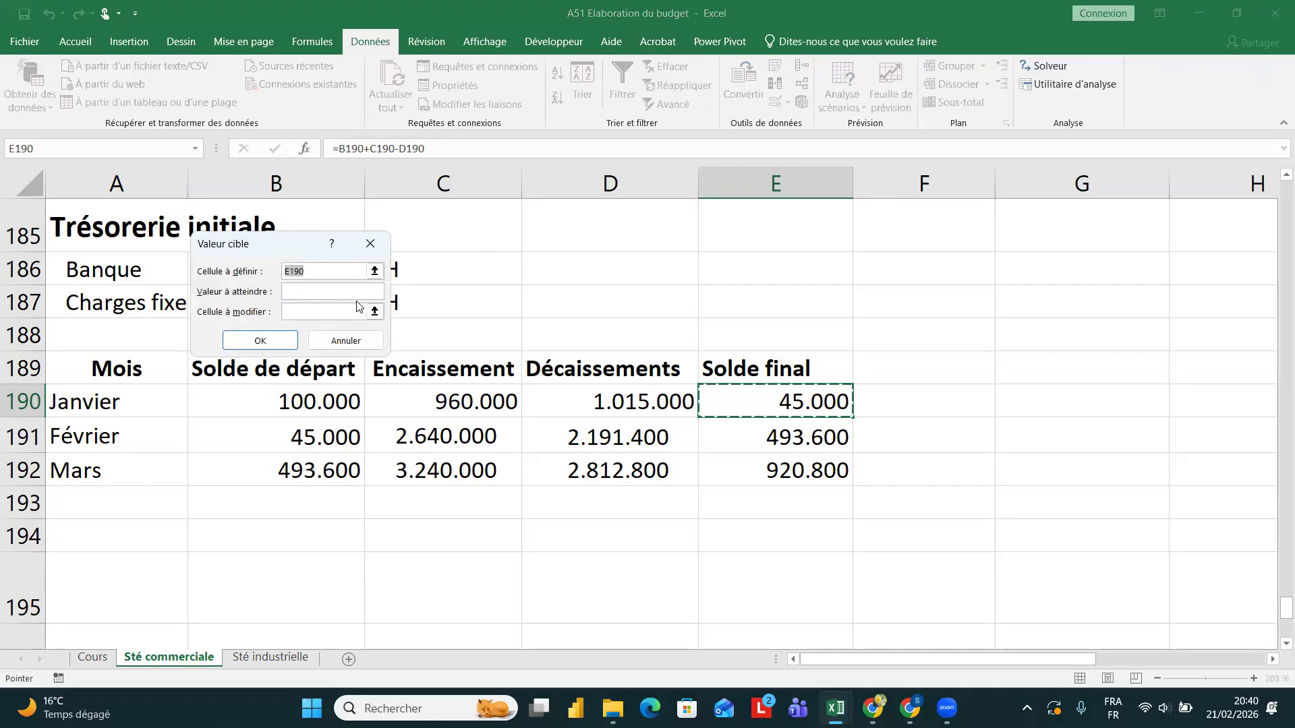
pyautogui.click(320, 294)
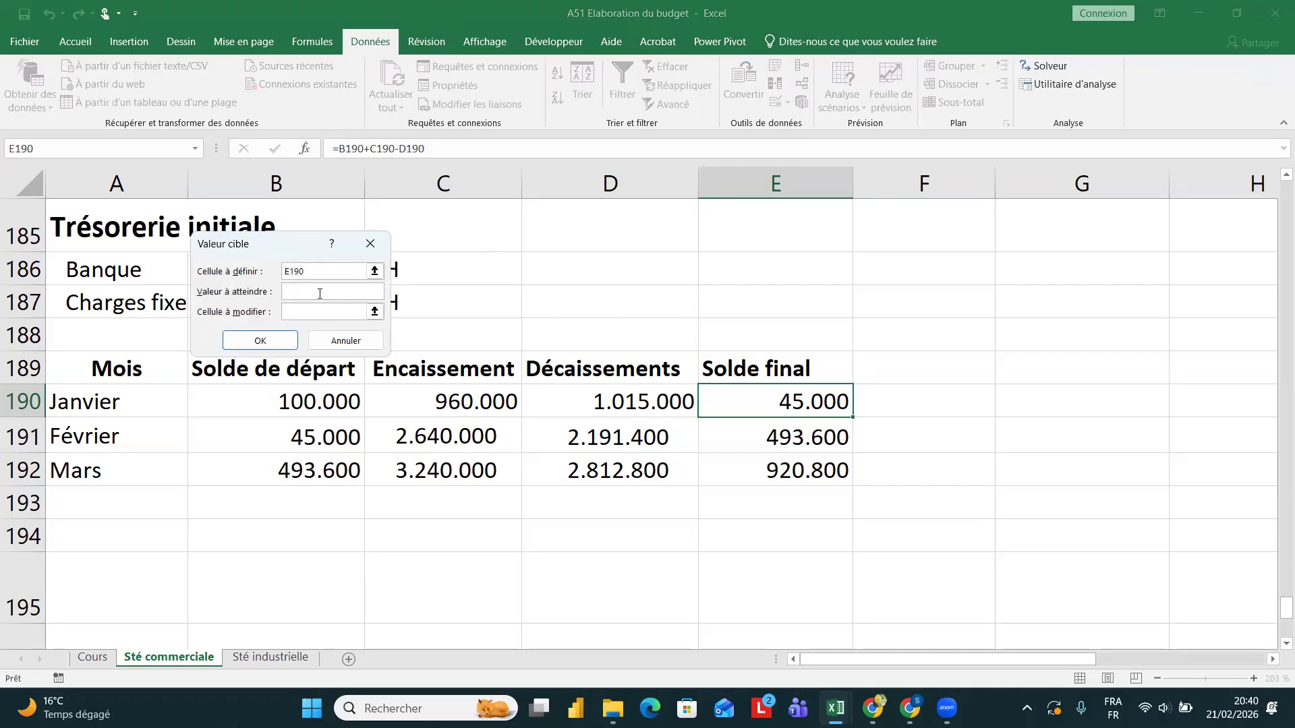
pyautogui.click(374, 311)
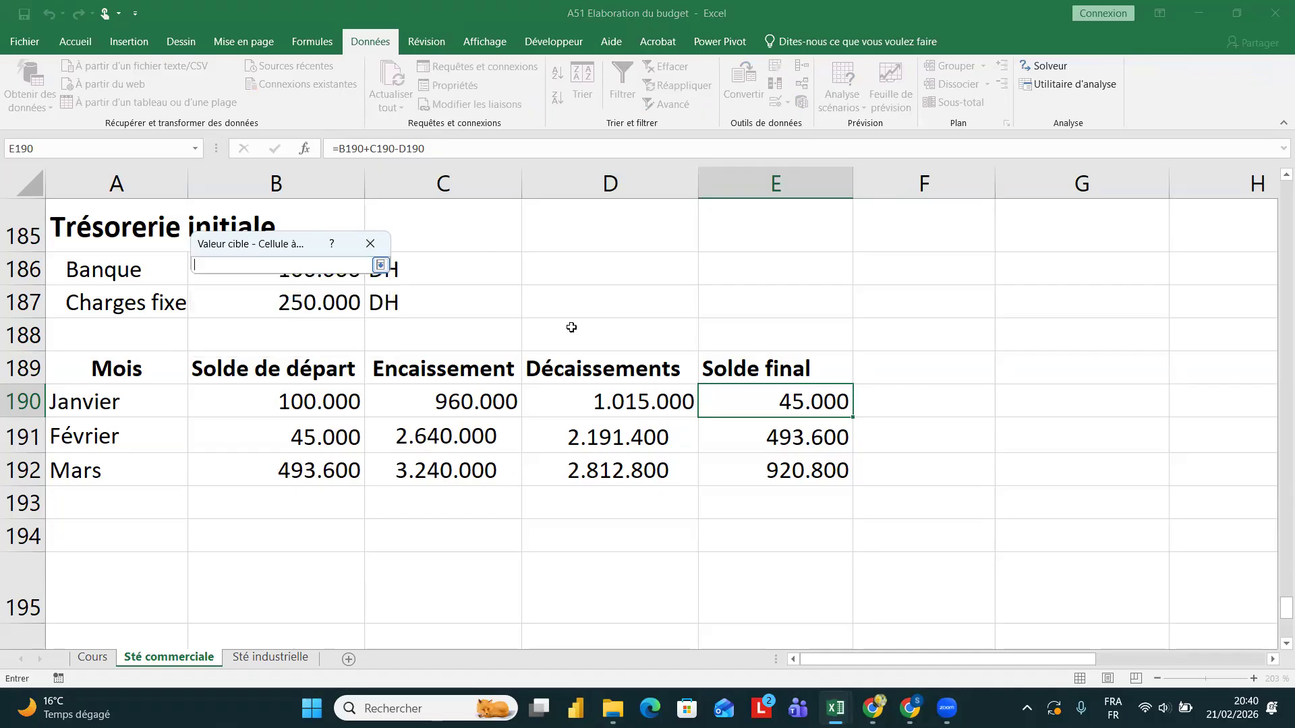
pyautogui.scroll(5, 629, 338)
pyautogui.click(627, 397)
pyautogui.click(380, 265)
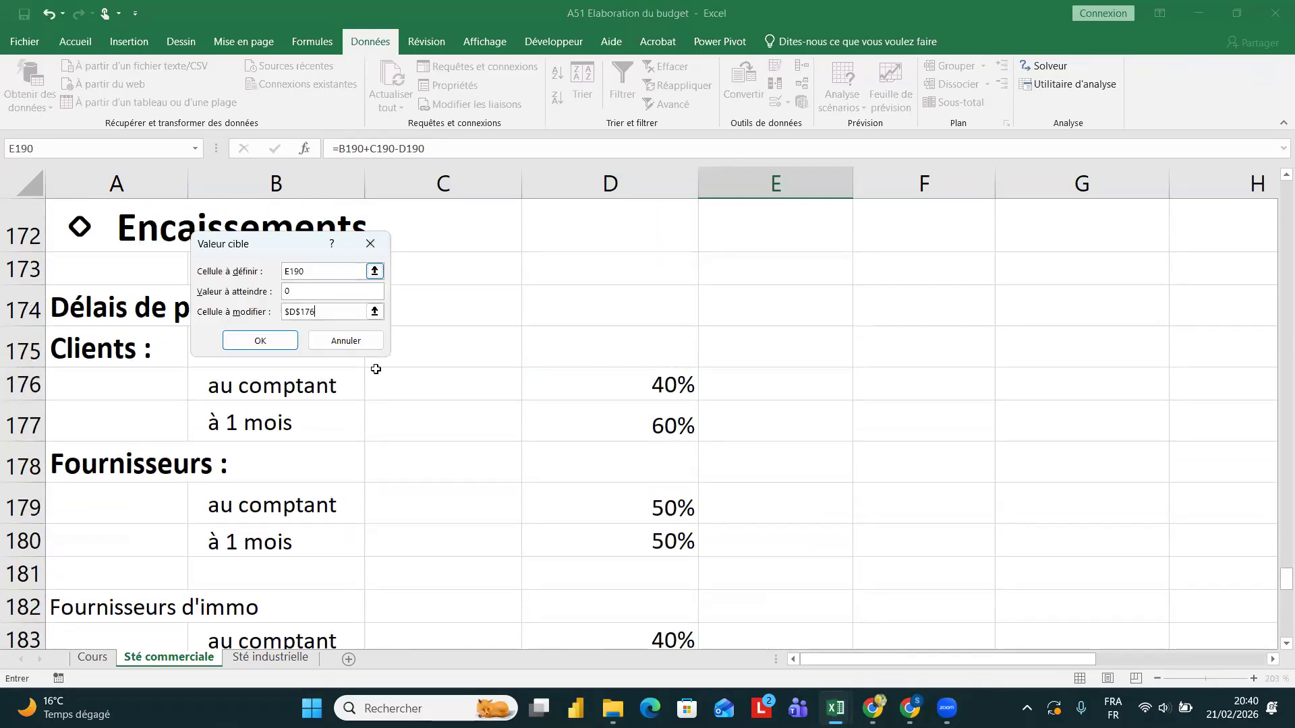
pyautogui.click(294, 347)
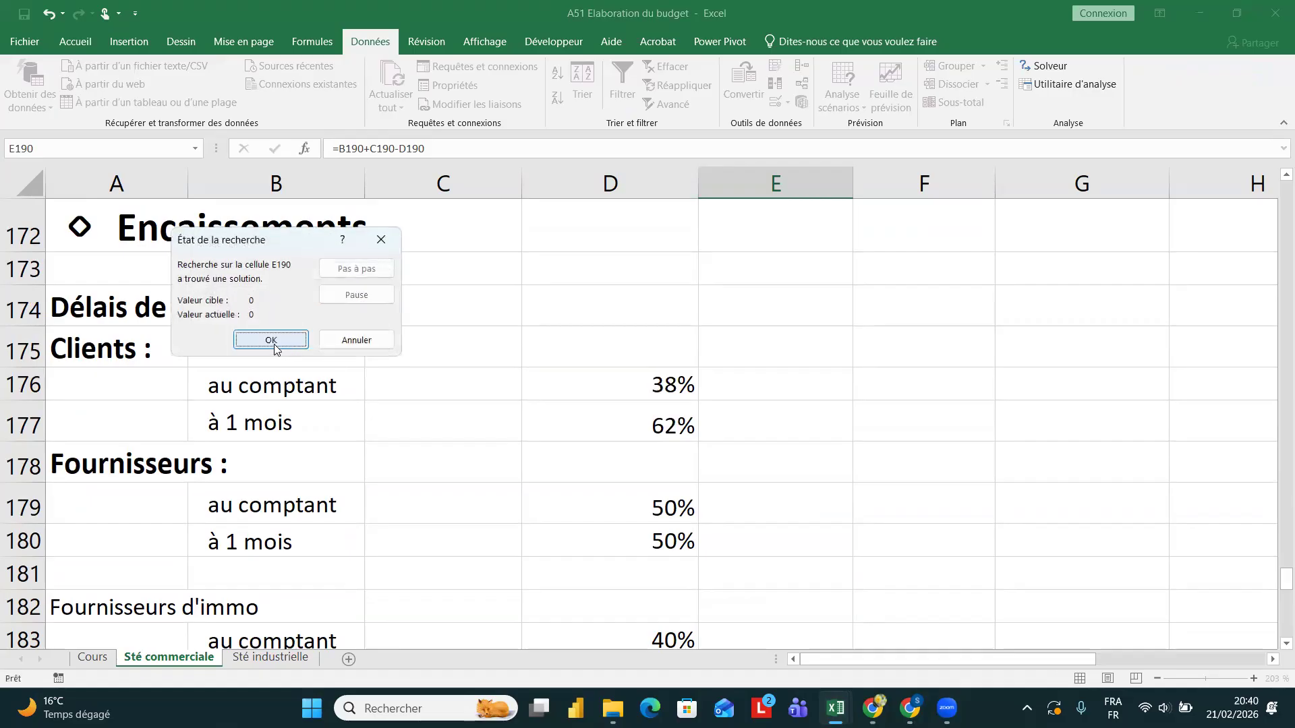
pyautogui.click(271, 341)
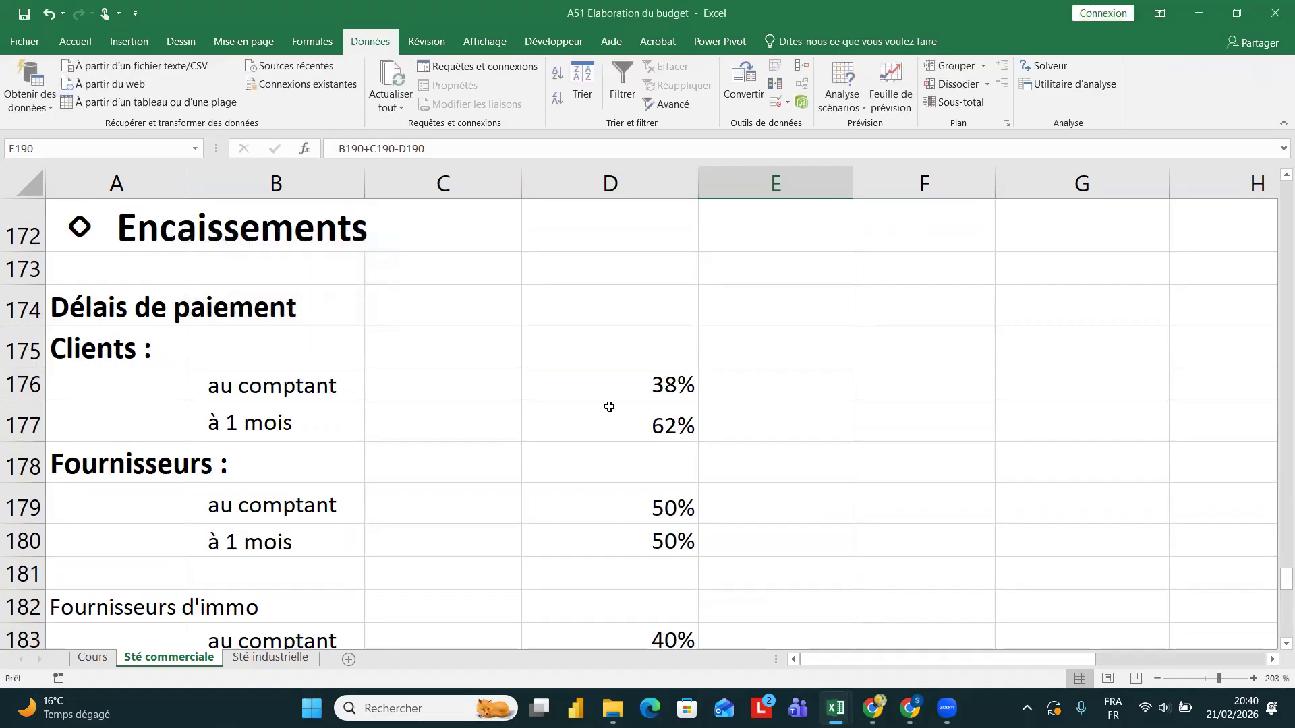
# - Examine the exact au comptant share in D176, the January Solde final and the supplier payment terms after the goal seek
pyautogui.click(640, 389)
pyautogui.scroll(-1, 640, 389)
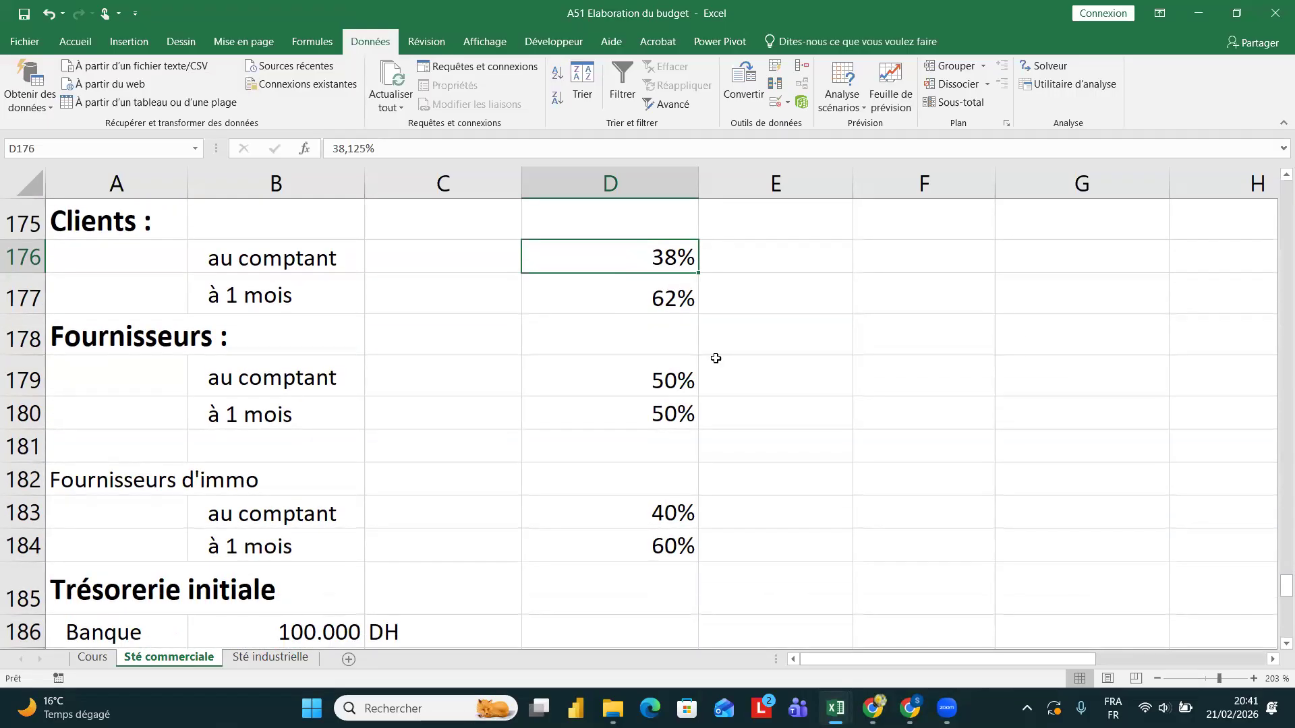
pyautogui.scroll(-4, 714, 358)
pyautogui.click(801, 293)
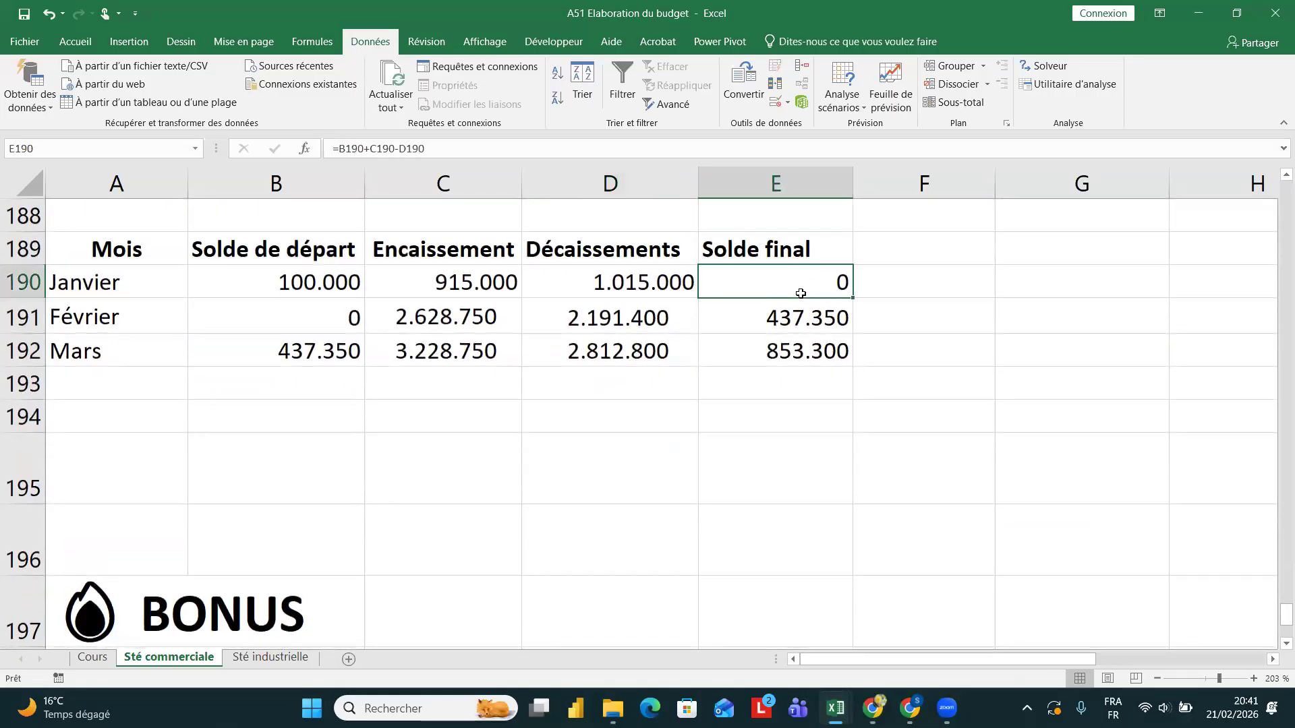
pyautogui.scroll(5, 800, 294)
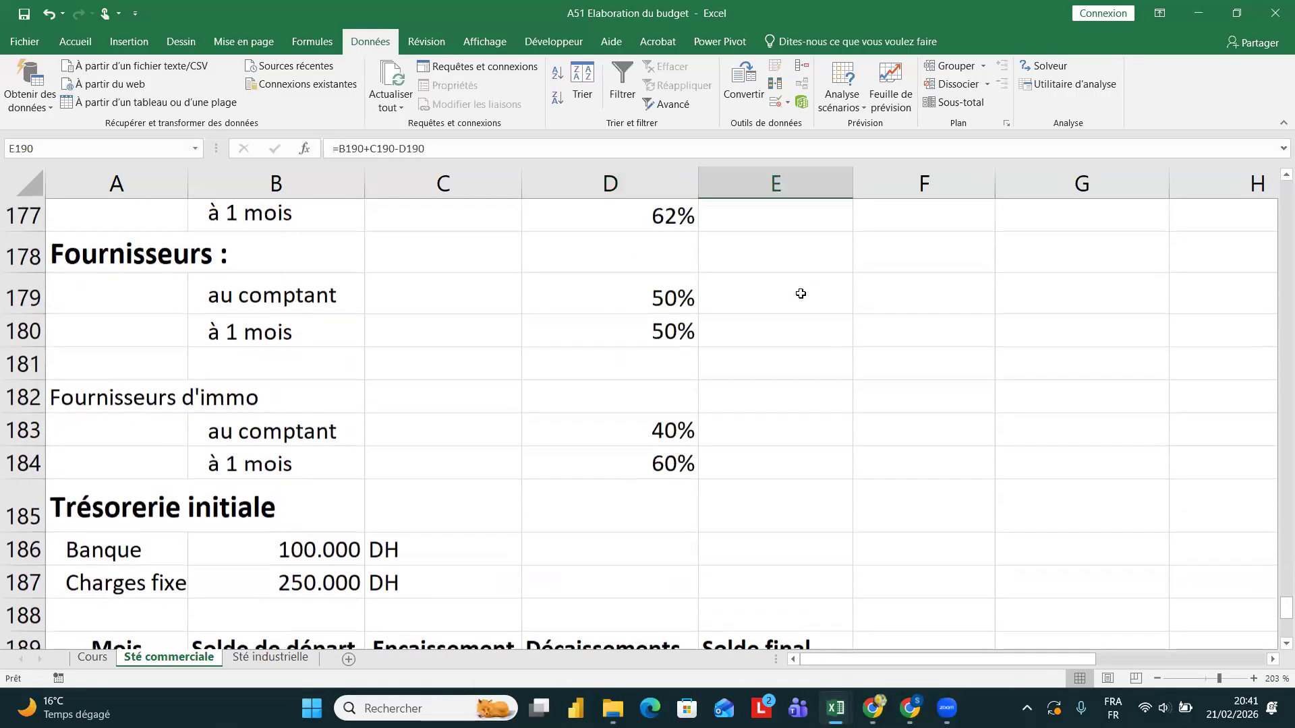
pyautogui.scroll(1, 801, 294)
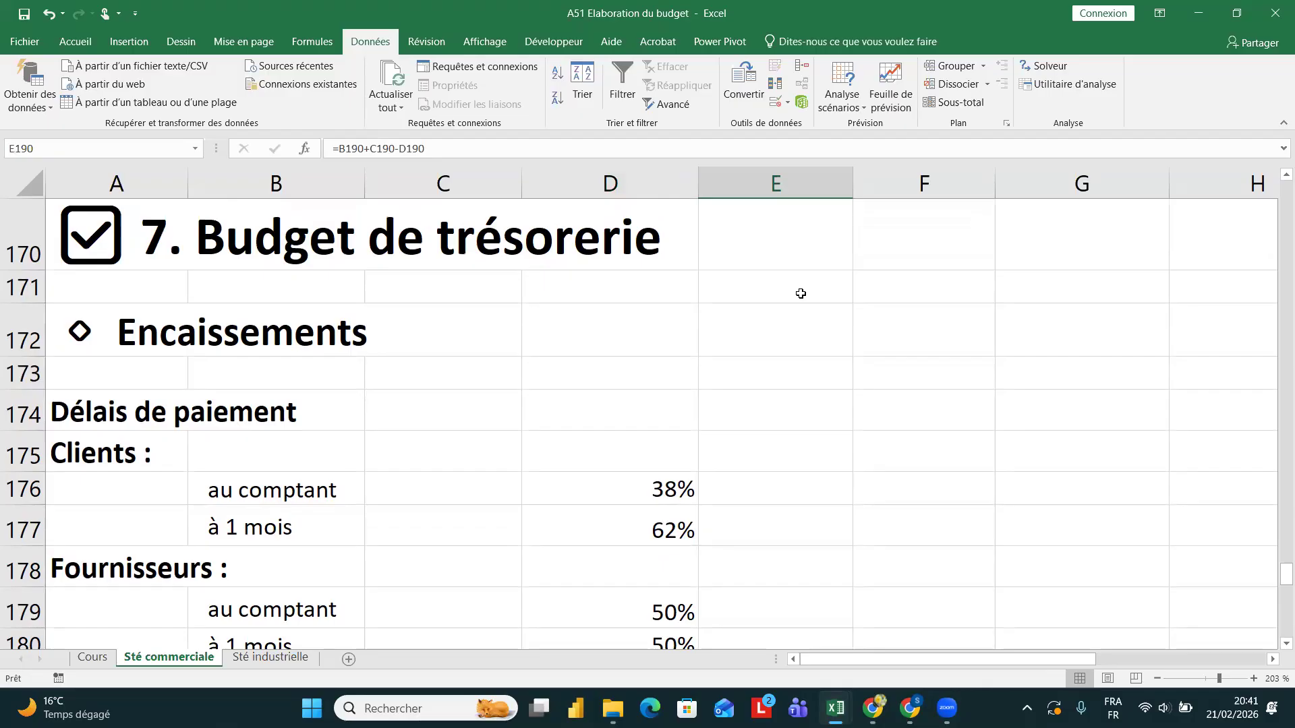
pyautogui.scroll(-1, 800, 293)
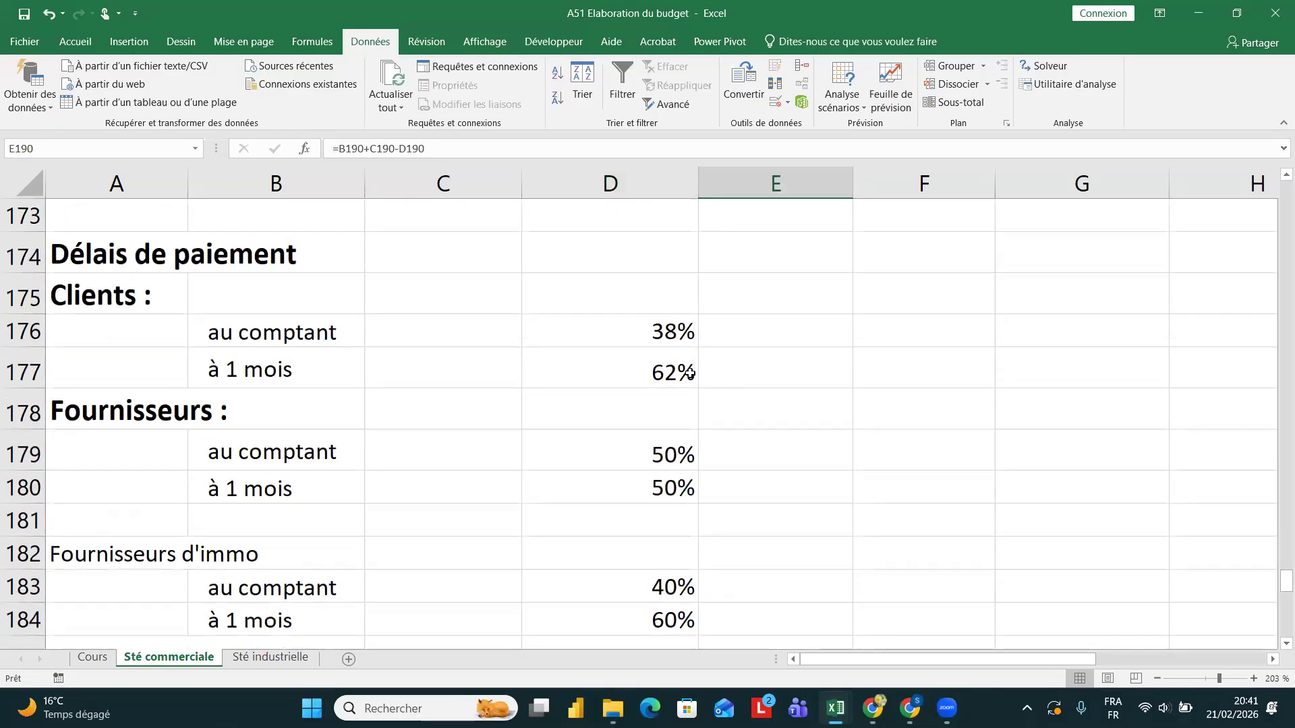
pyautogui.click(640, 458)
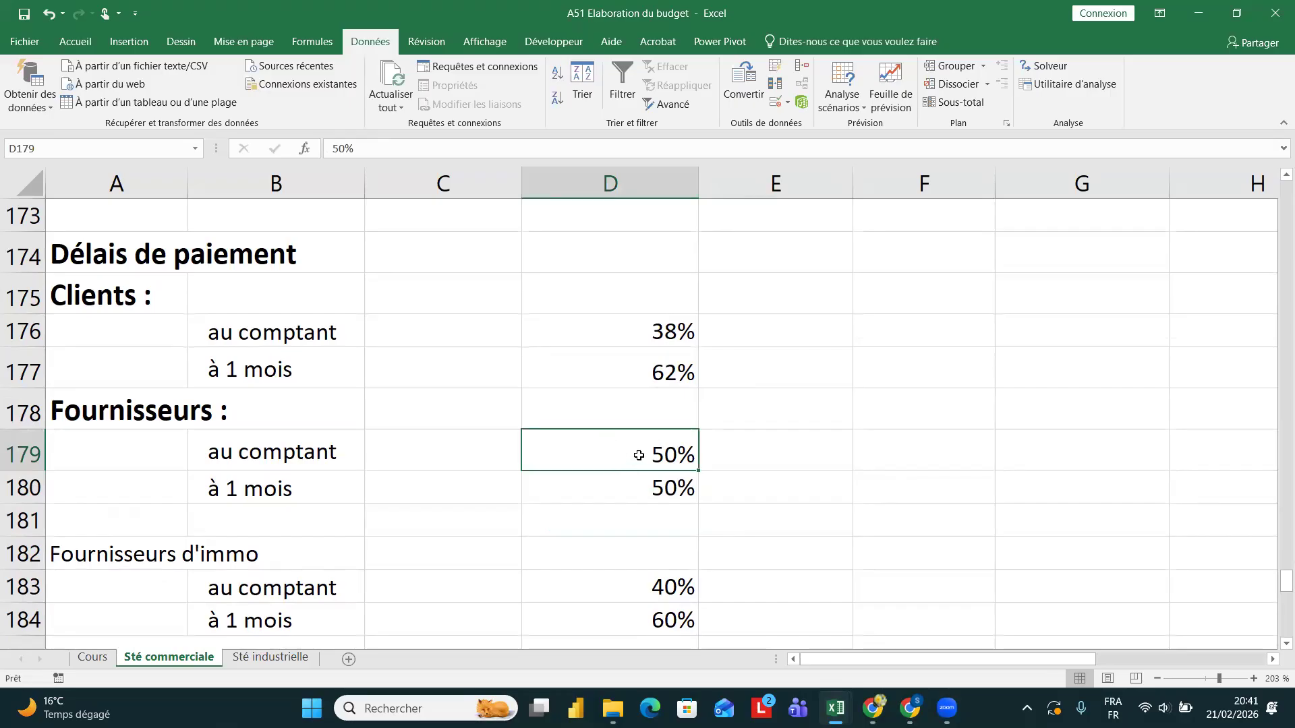
pyautogui.click(648, 336)
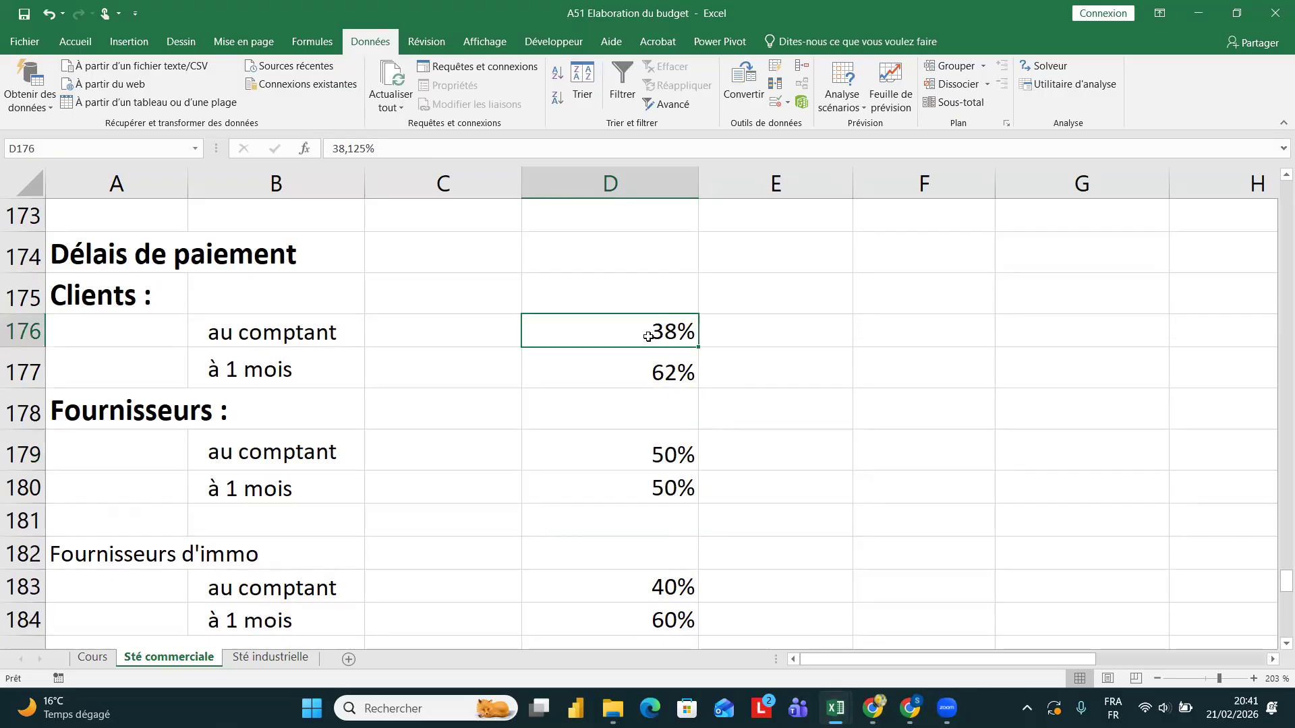
pyautogui.scroll(-4, 648, 337)
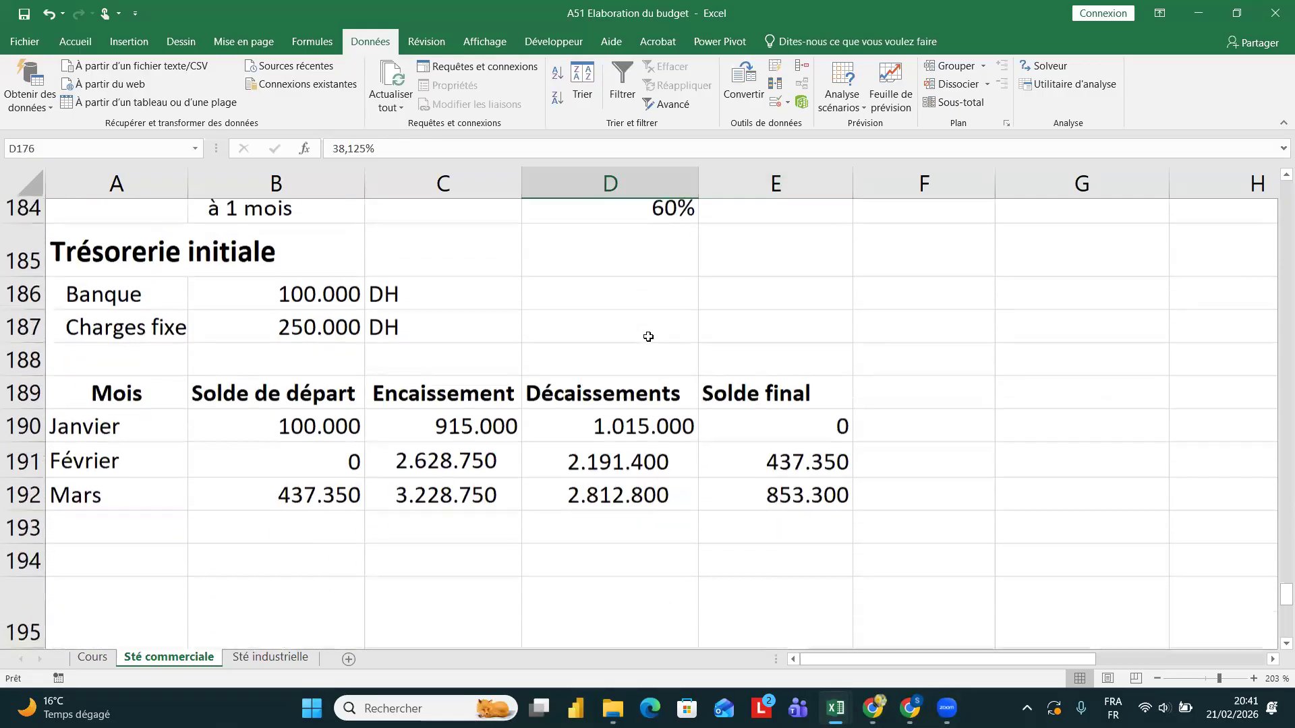
# - Check in the Excel add-ins list whether Complément Solveur is enabled, keeping January's Solde final cell E190 selected
pyautogui.click(751, 436)
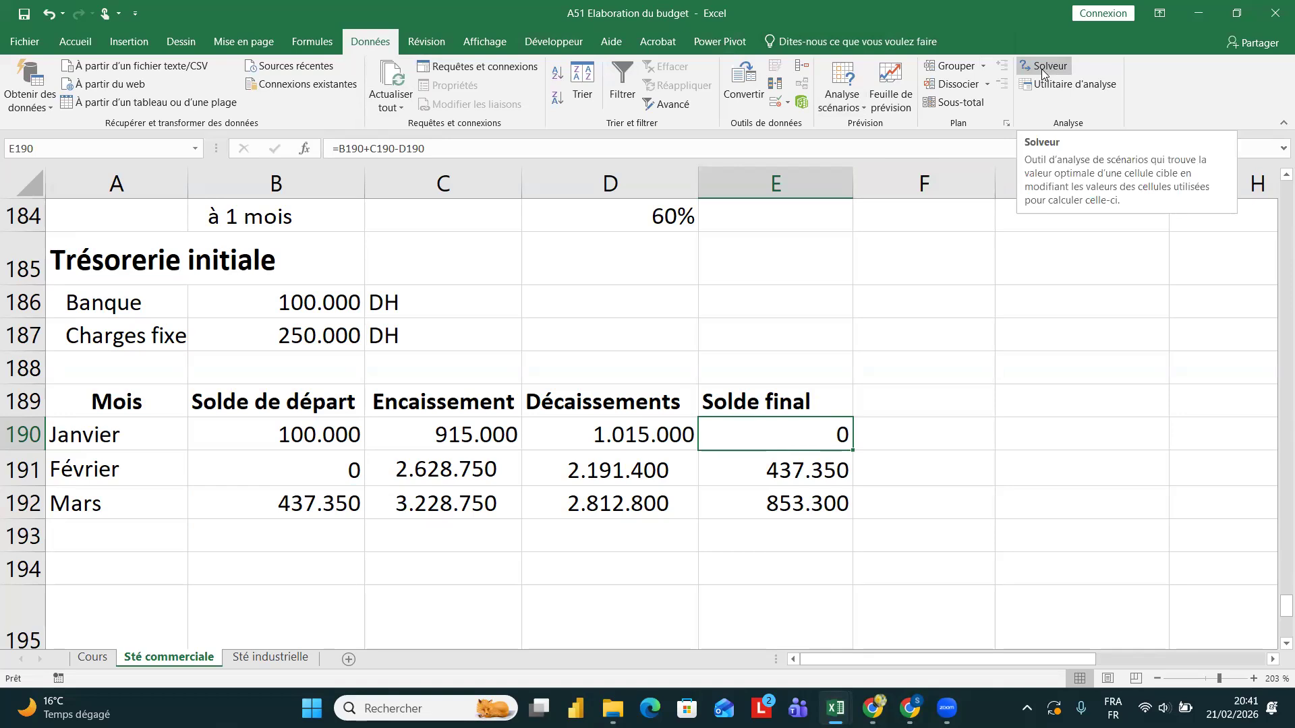
pyautogui.click(23, 42)
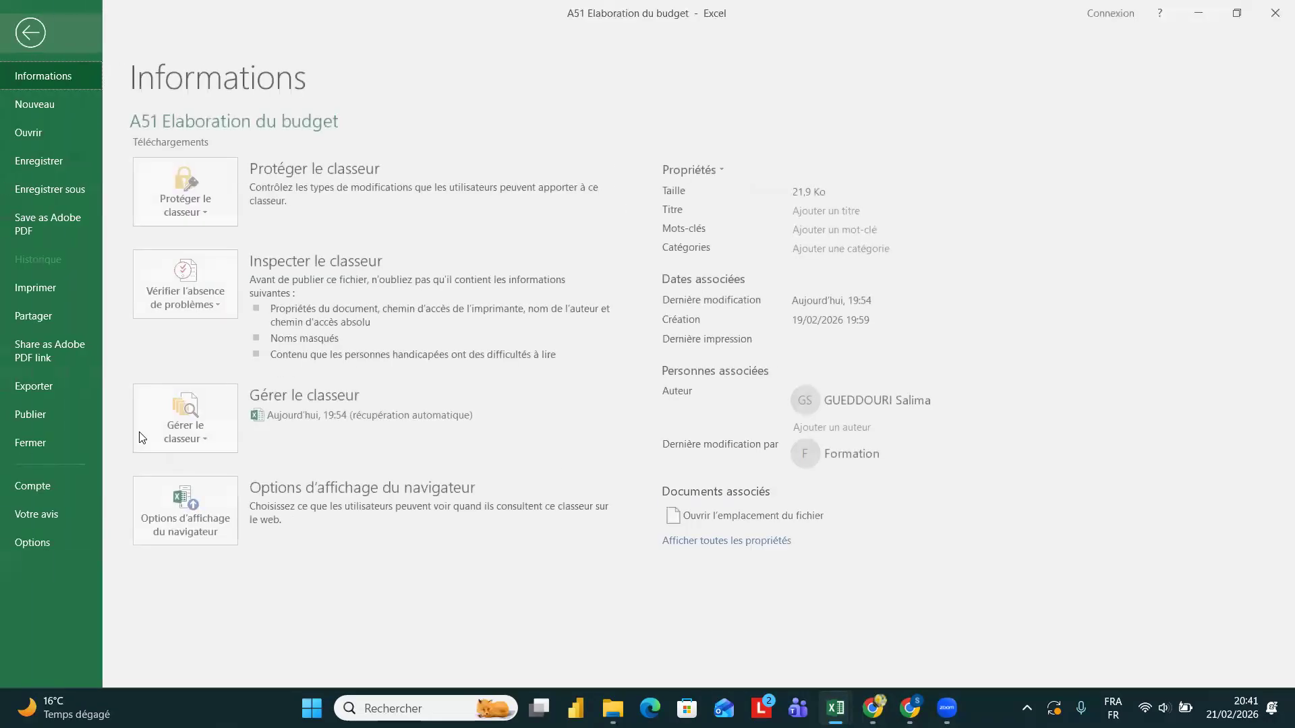
pyautogui.click(56, 544)
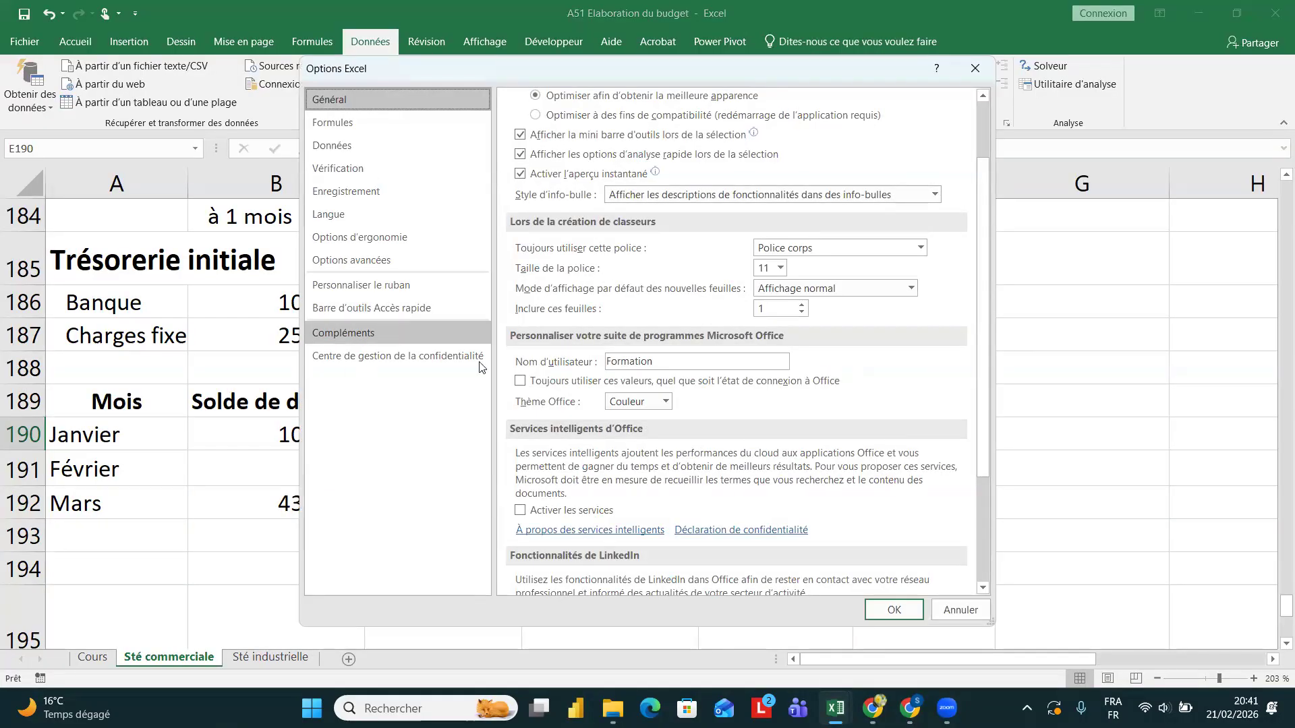
pyautogui.click(414, 332)
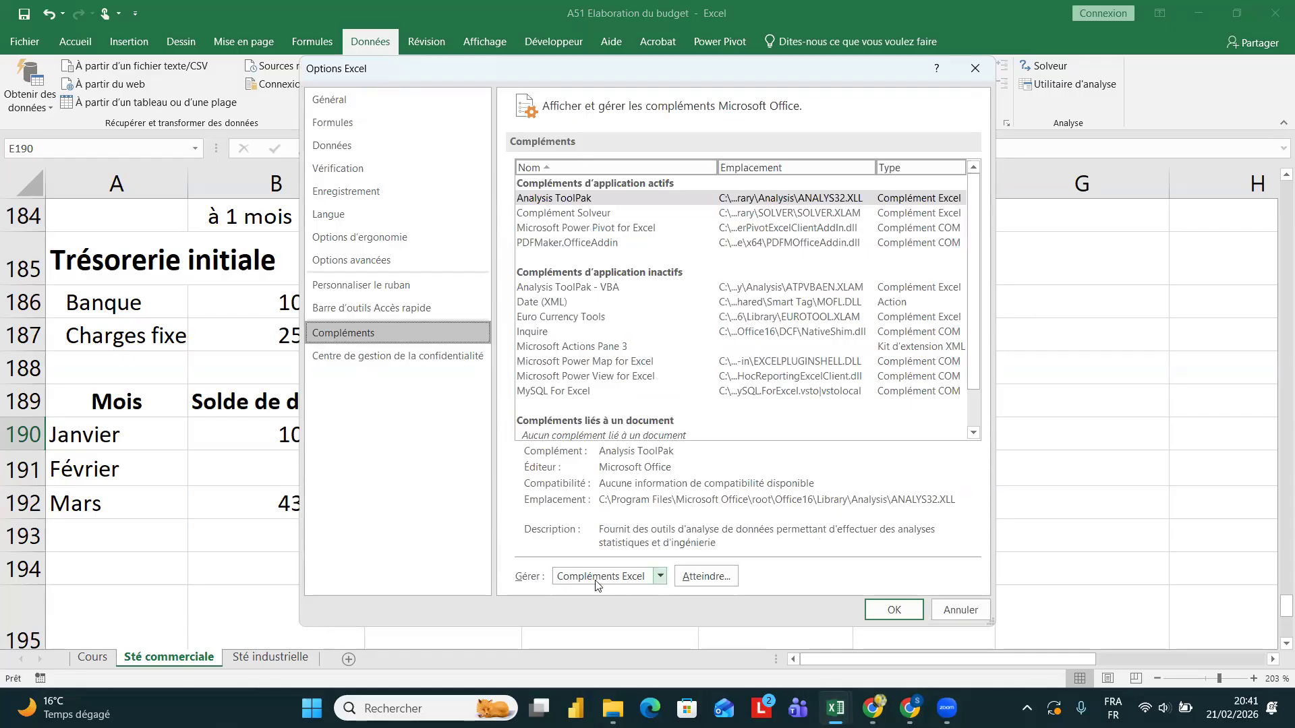
pyautogui.click(687, 576)
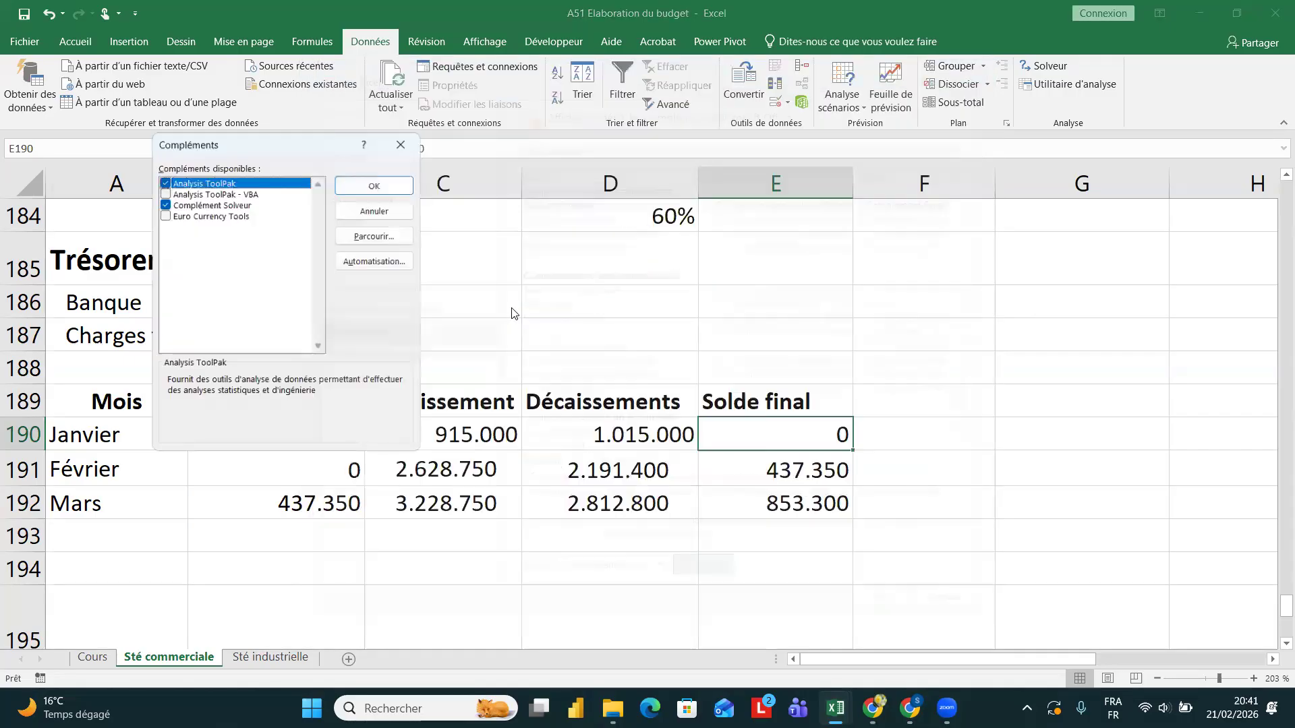
pyautogui.click(181, 201)
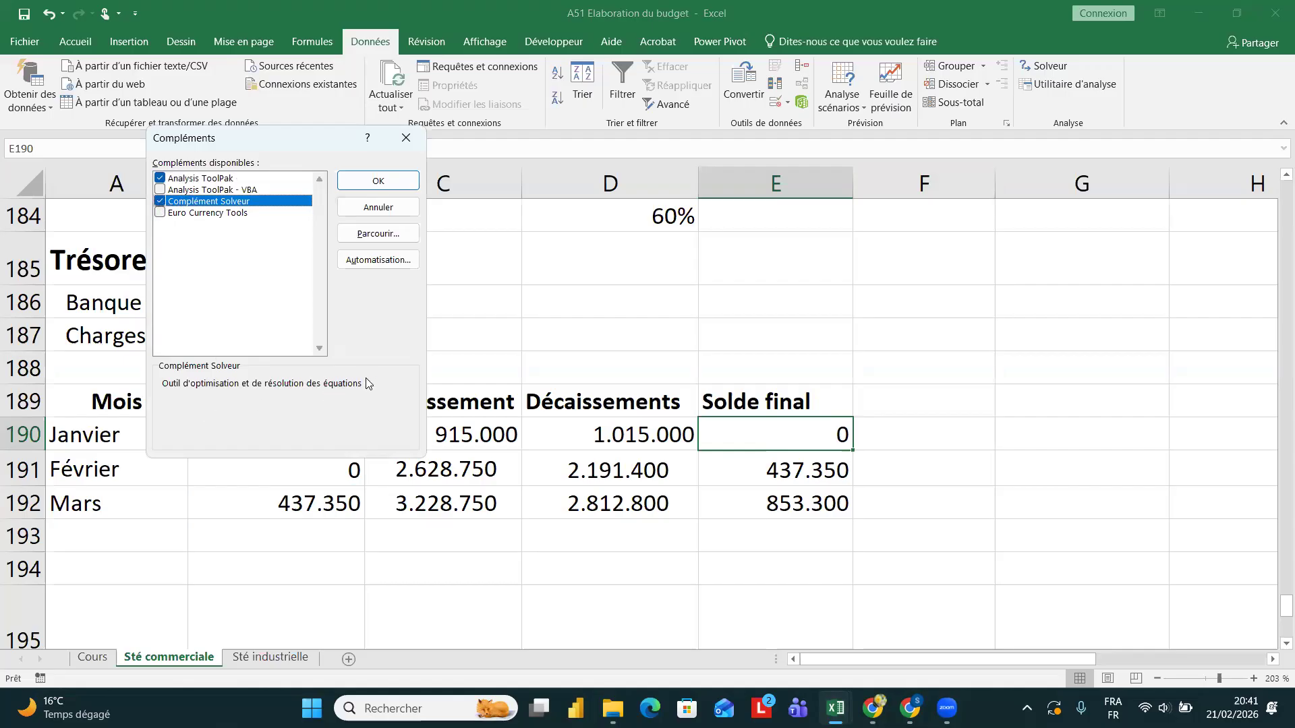
pyautogui.click(377, 180)
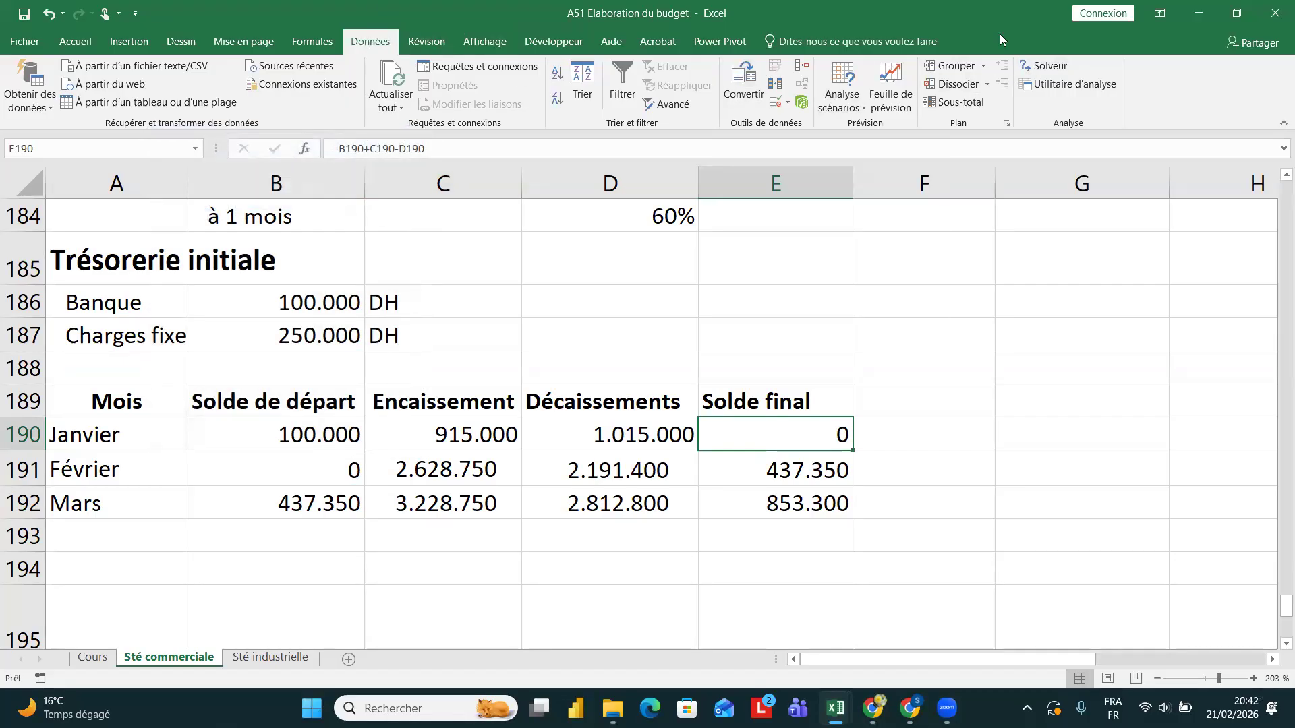
# - Open the Solver parameters and reset all its options and cell selections
pyautogui.click(1037, 64)
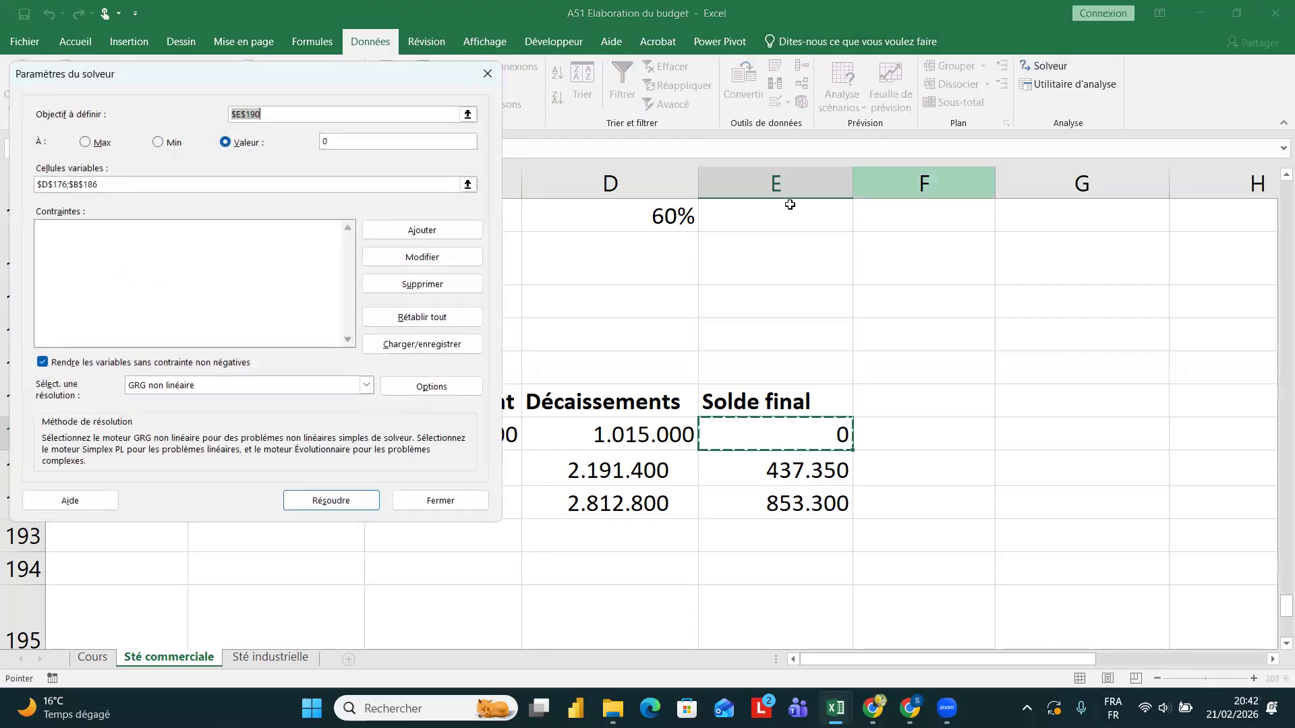
pyautogui.click(434, 324)
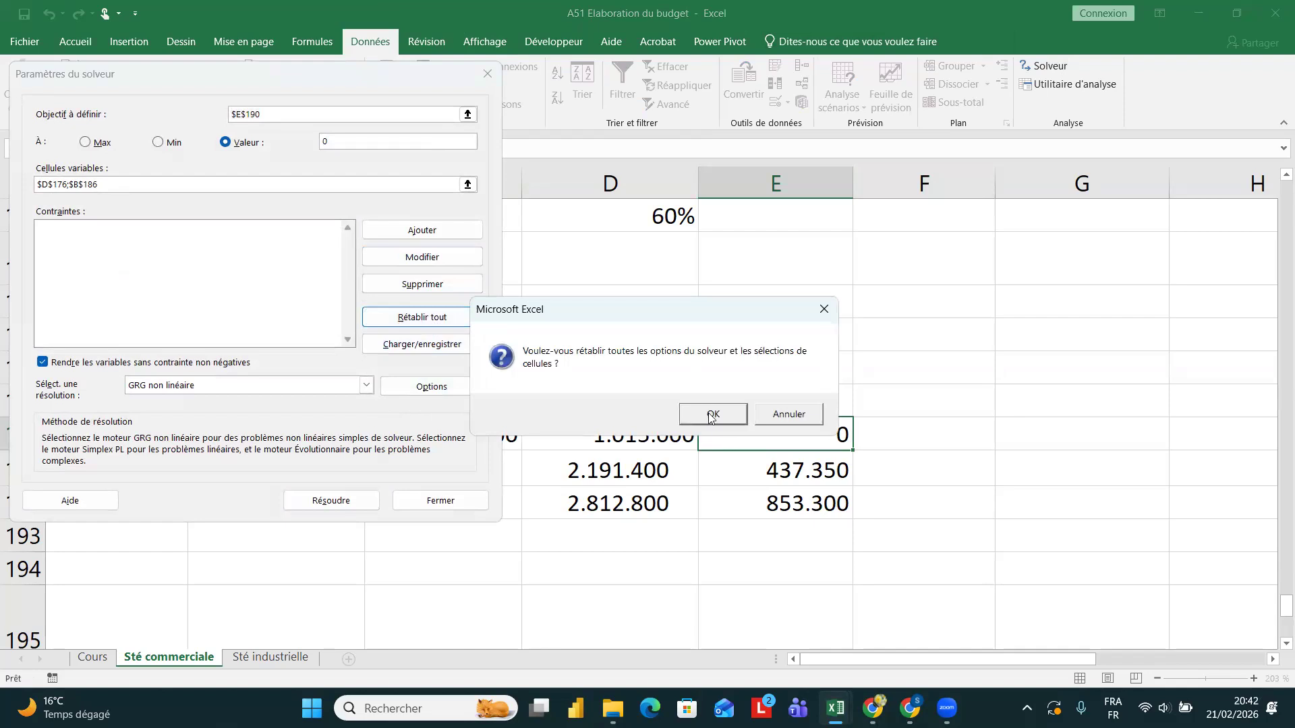
pyautogui.click(713, 414)
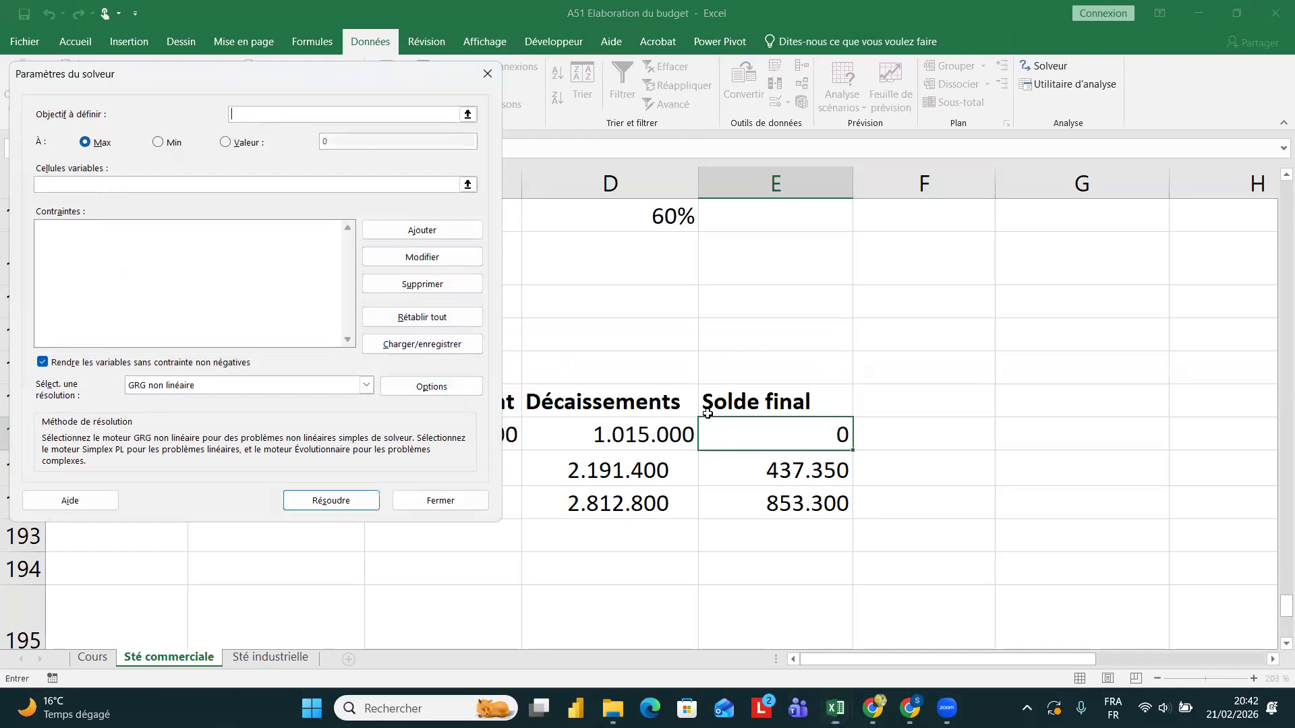
pyautogui.click(468, 114)
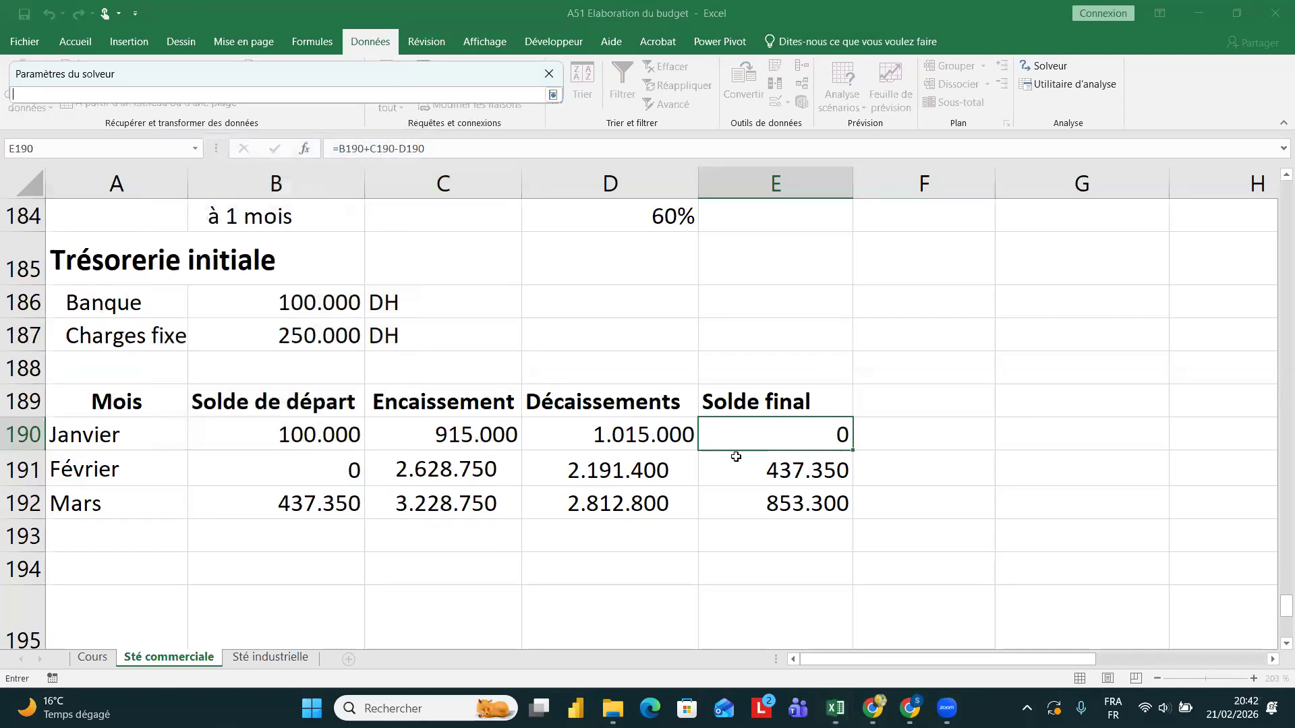
pyautogui.click(811, 438)
pyautogui.click(552, 95)
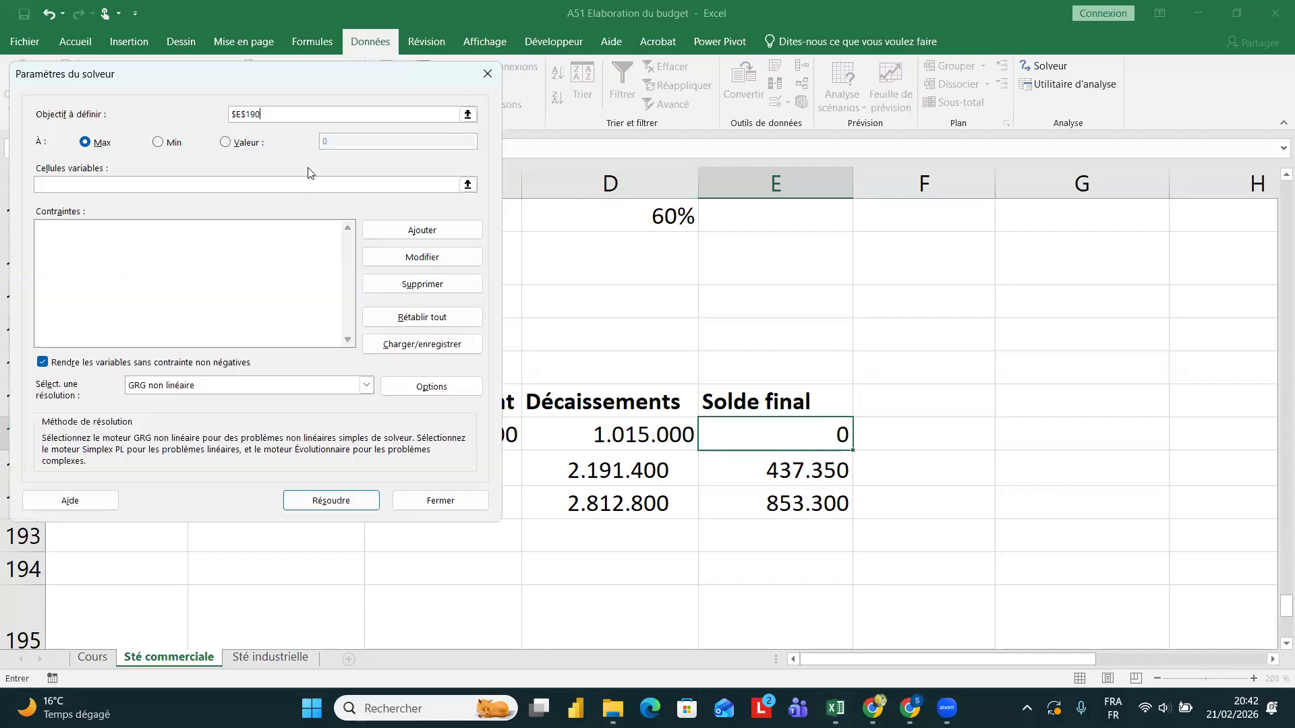
pyautogui.click(248, 143)
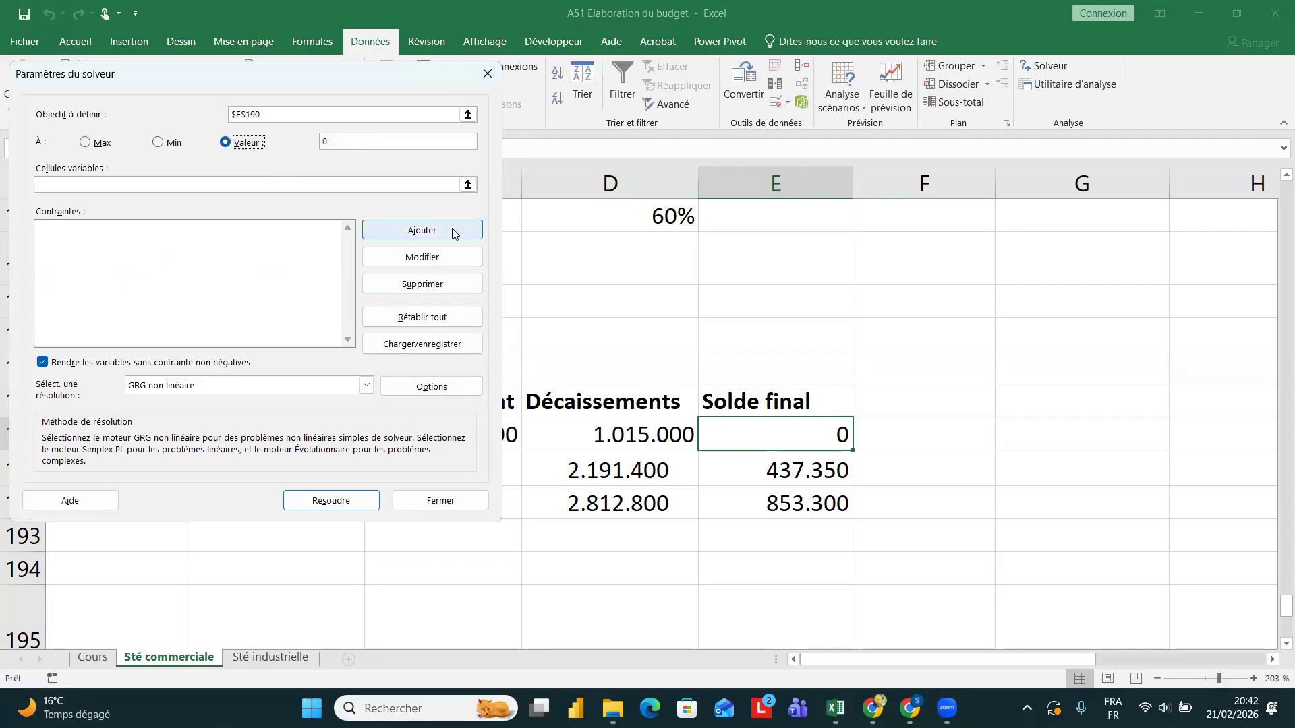
pyautogui.click(467, 184)
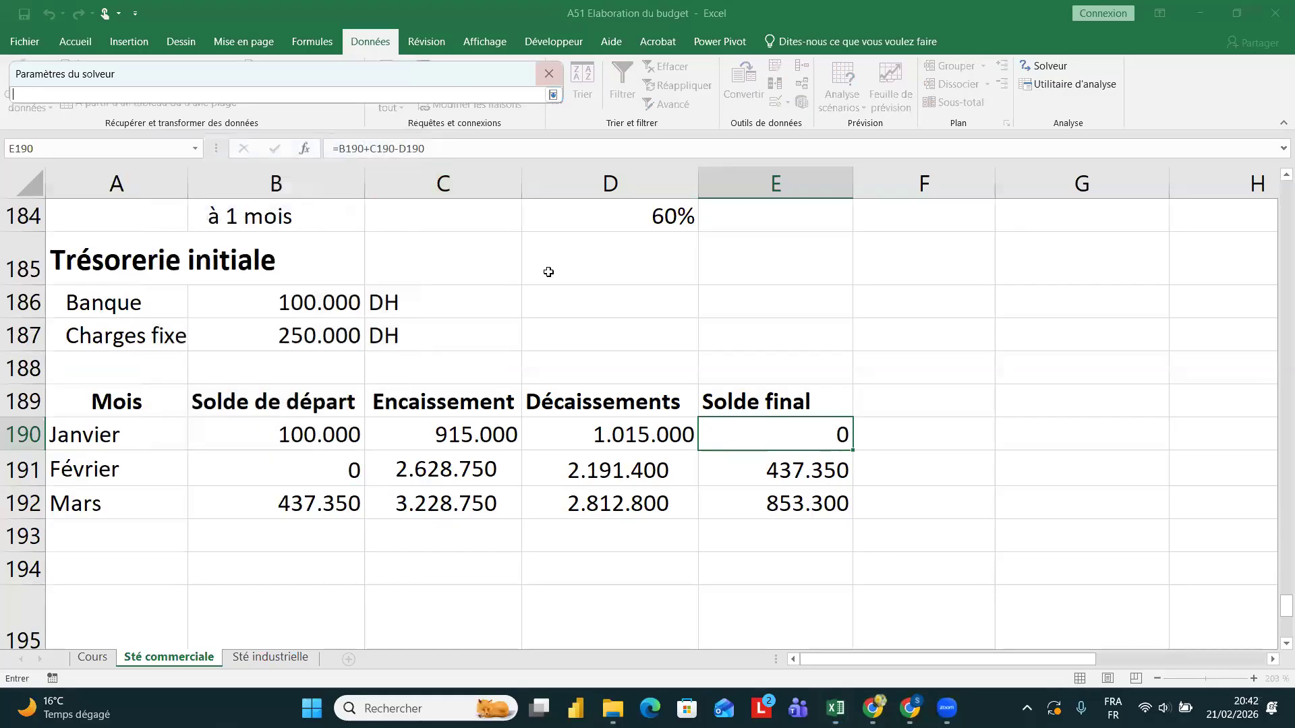
pyautogui.press('Escape')
pyautogui.press('Escape')
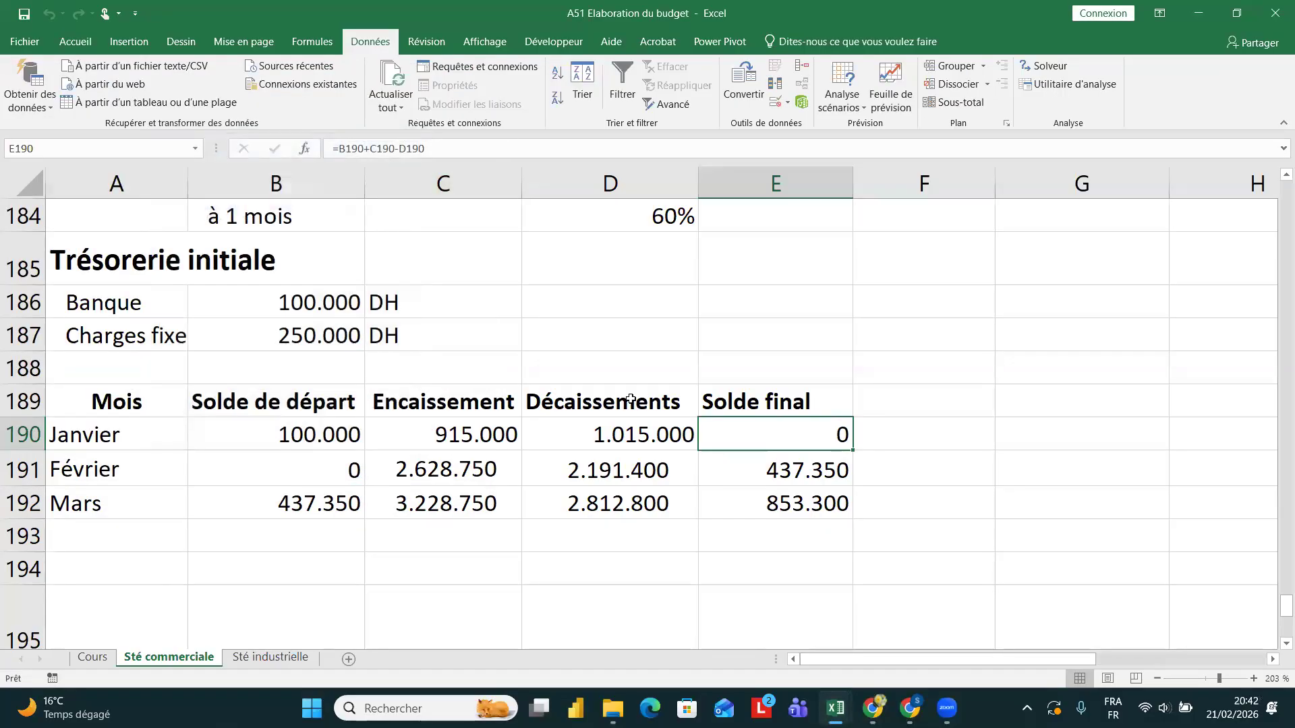
# - Set the clients' au comptant share in D176 to 40%
pyautogui.scroll(4, 631, 399)
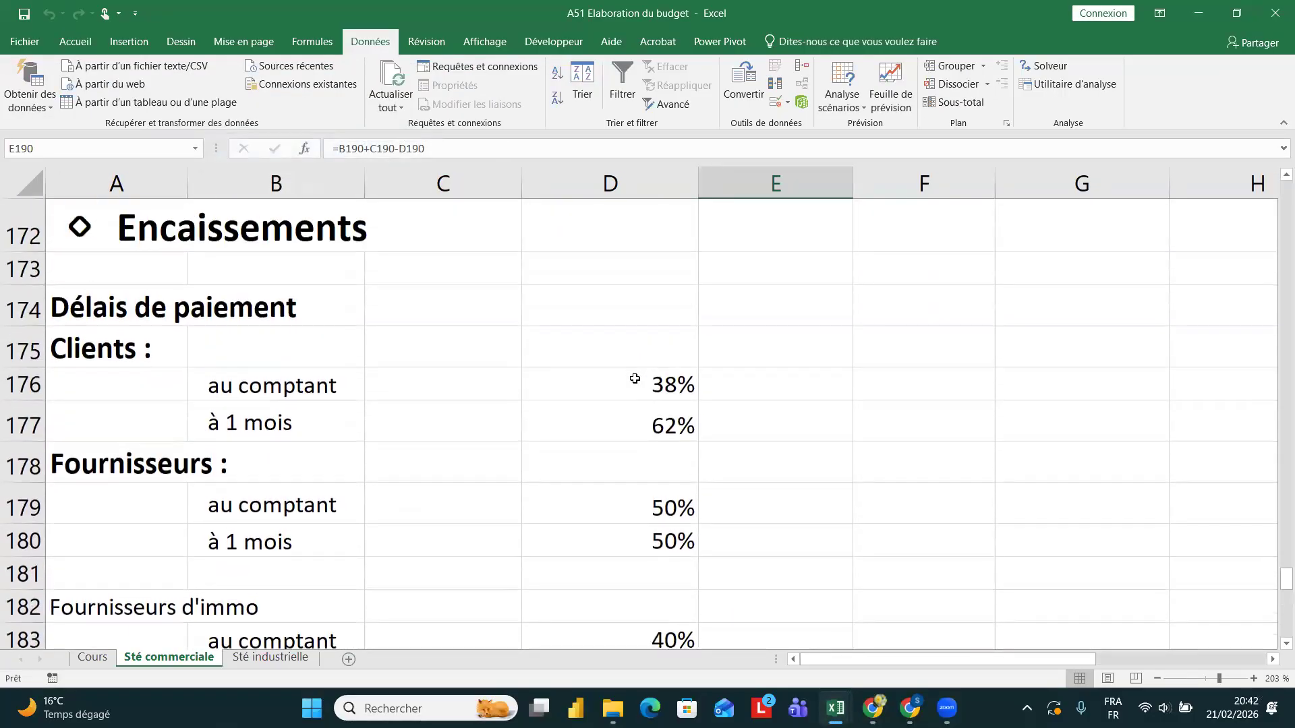
pyautogui.click(635, 379)
pyautogui.write('40')
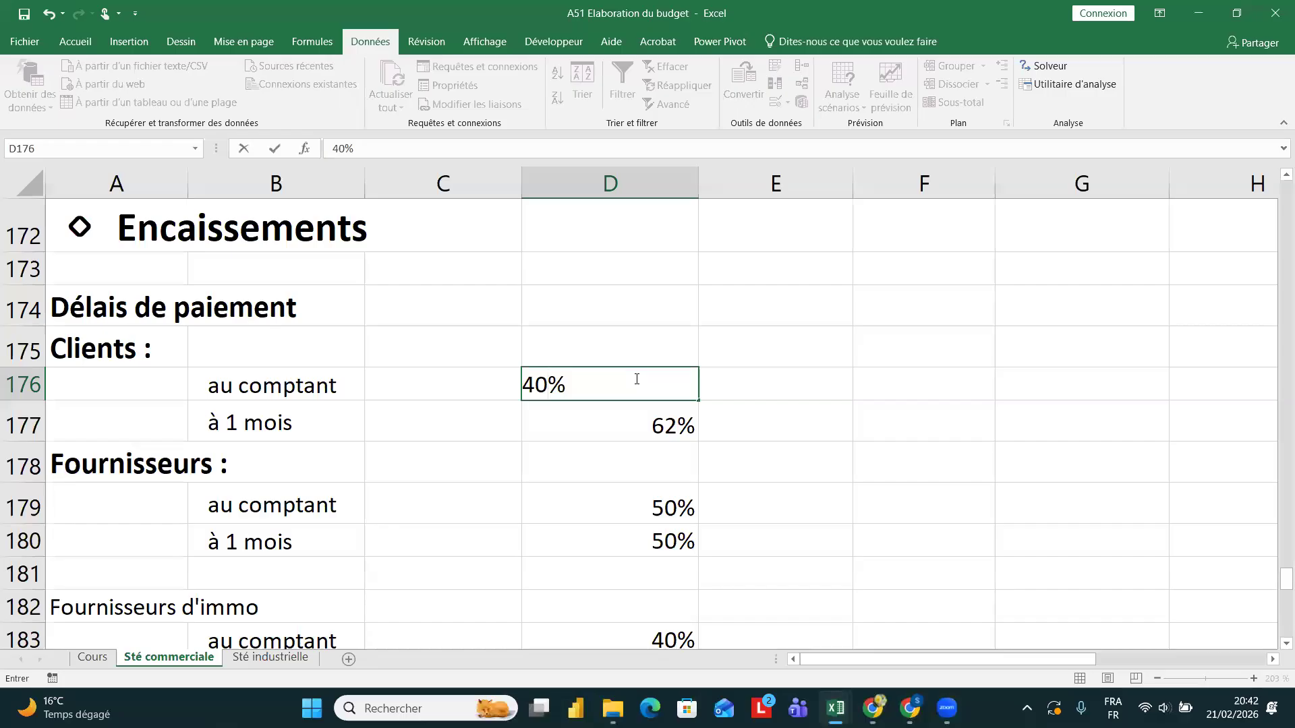
pyautogui.press('Return')
# - Select January's Solde final cell E190 and restore all Solver options and cell selections to their defaults
pyautogui.scroll(-5, 635, 379)
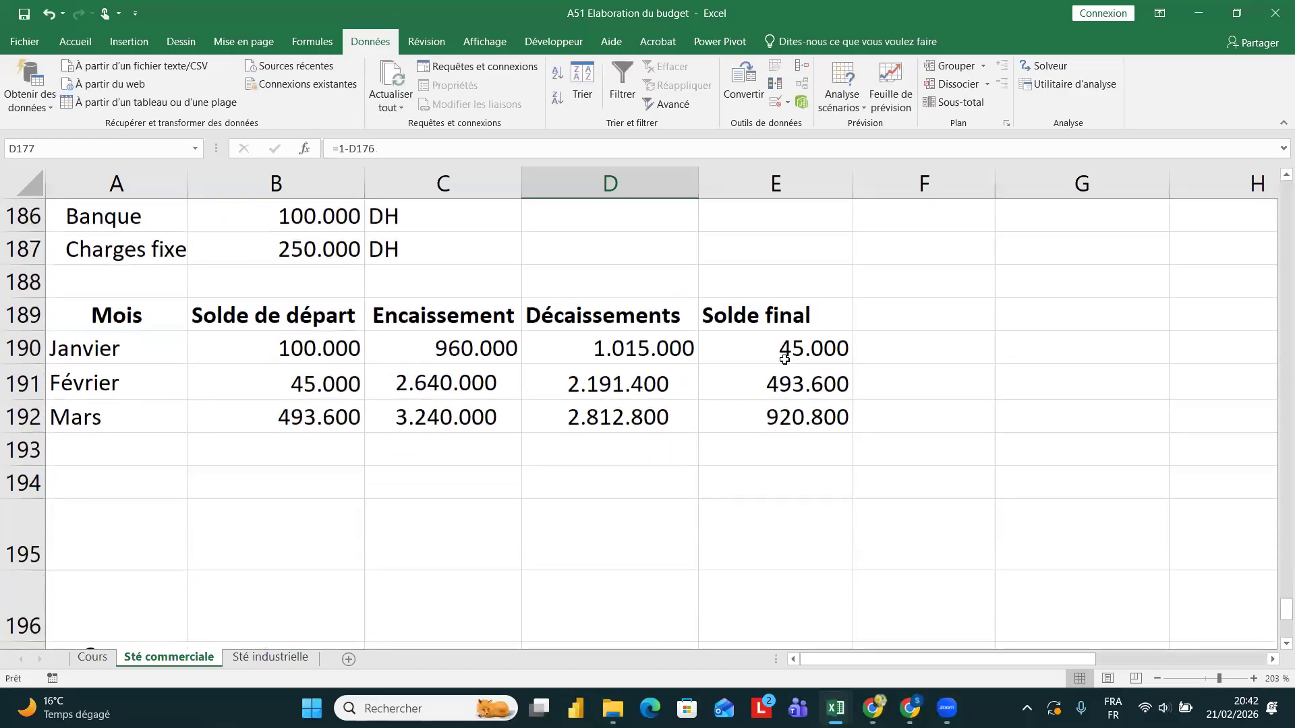
pyautogui.click(789, 348)
pyautogui.click(1042, 83)
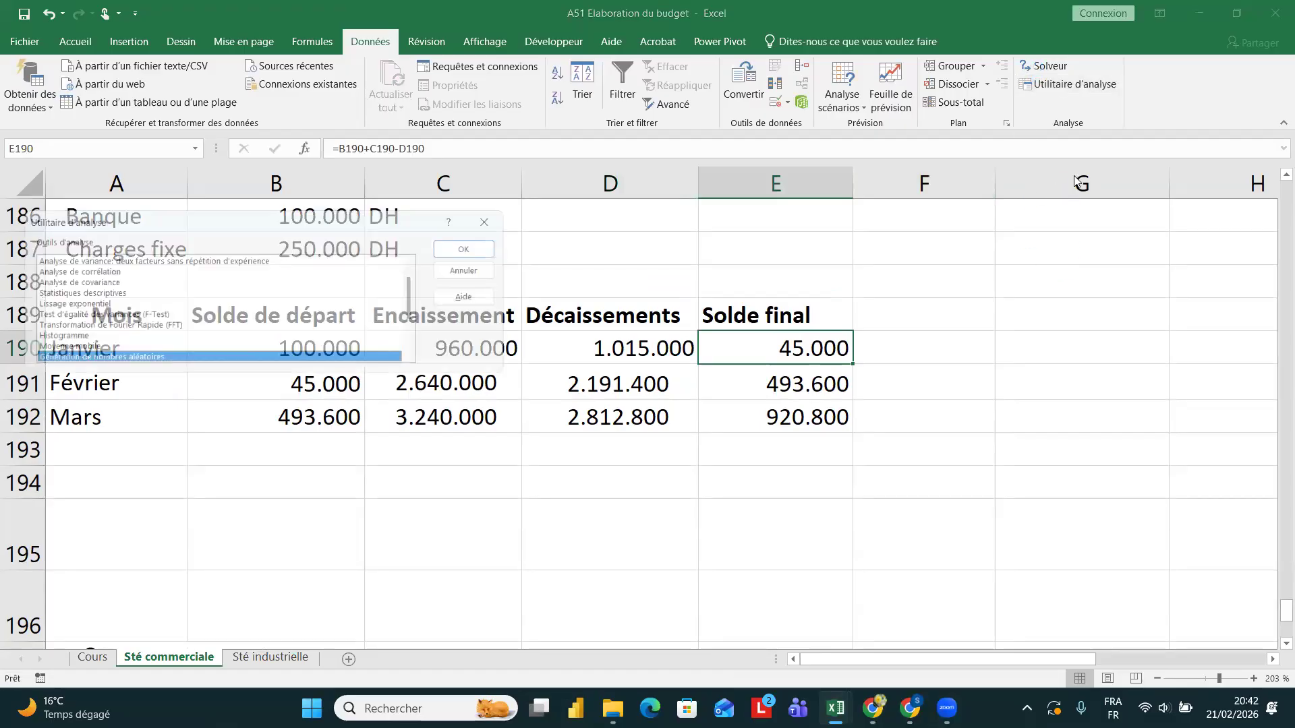
pyautogui.click(502, 217)
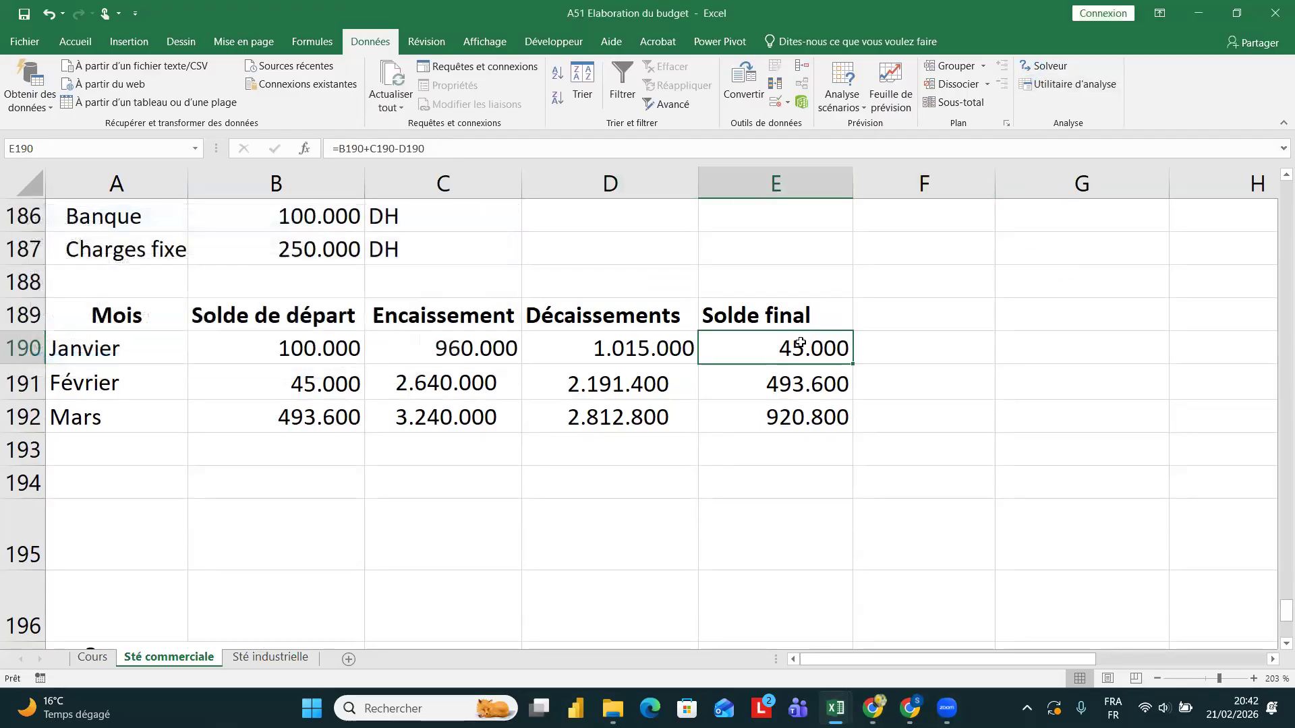
pyautogui.click(1046, 67)
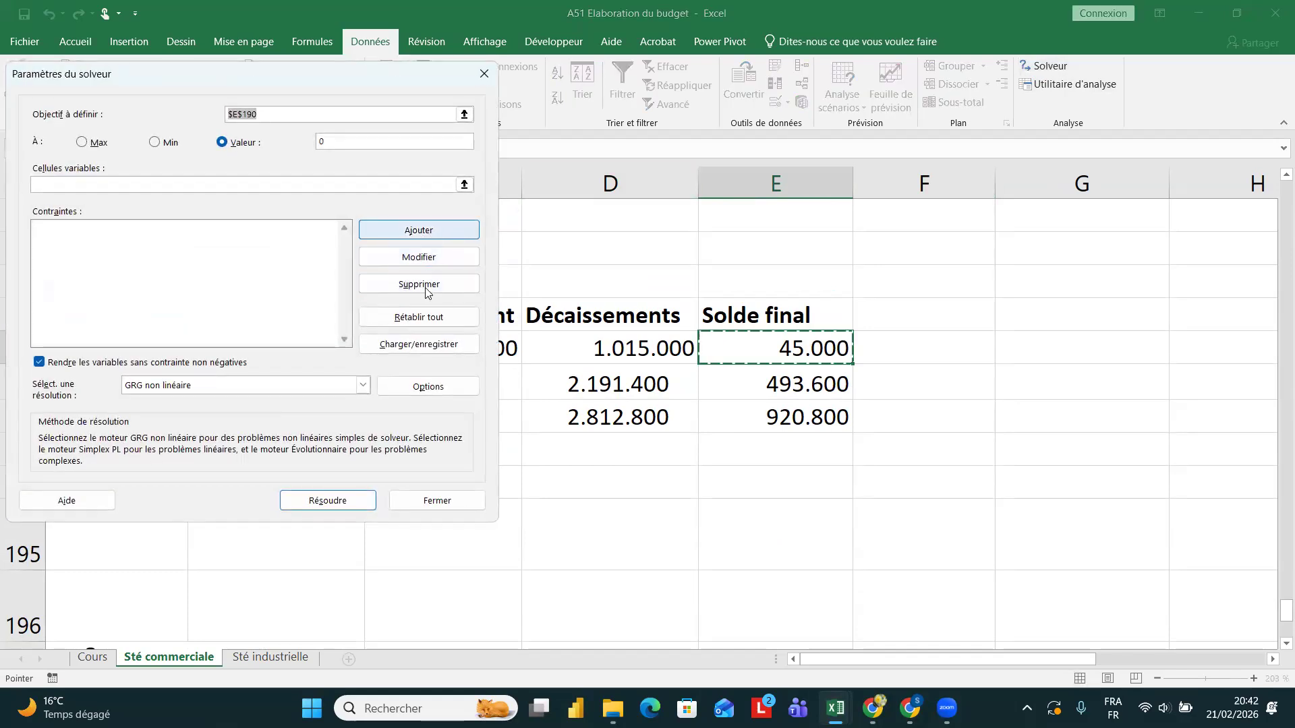
pyautogui.click(432, 318)
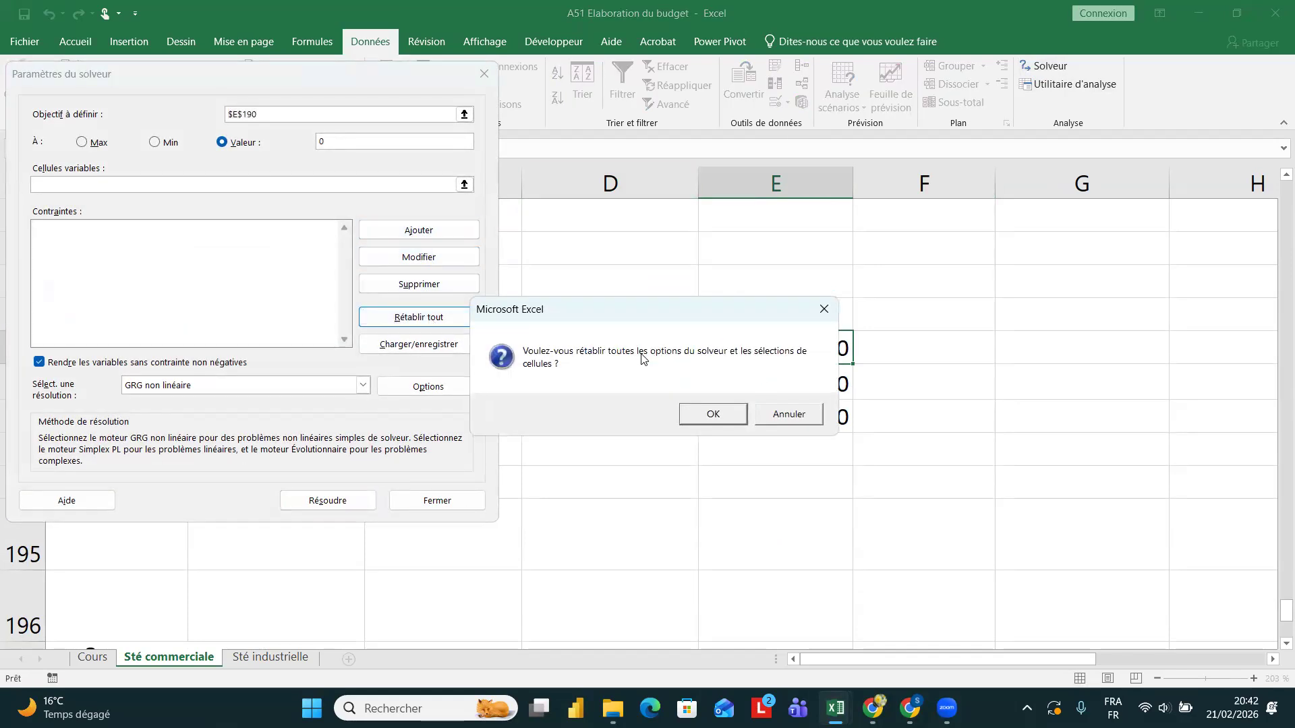
pyautogui.click(713, 415)
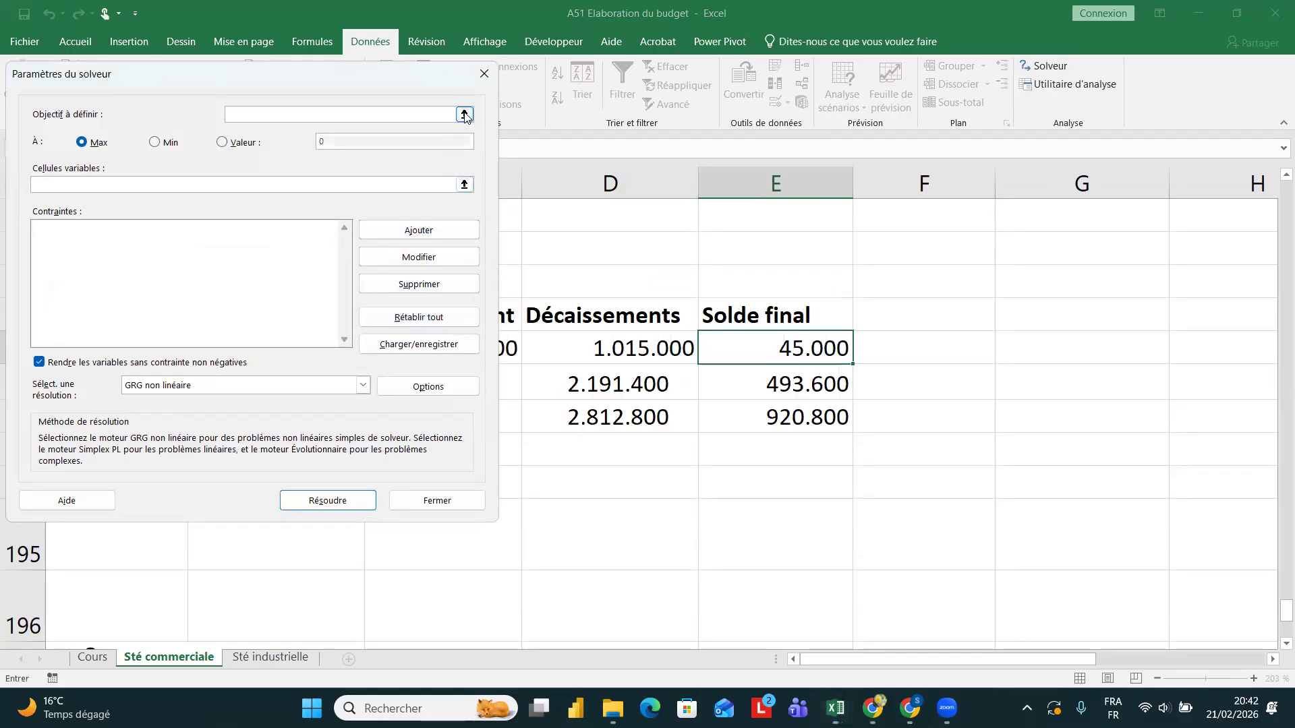
# - Define January's Solde final cell E190 as the Solver objective with a target value of 0
pyautogui.click(790, 332)
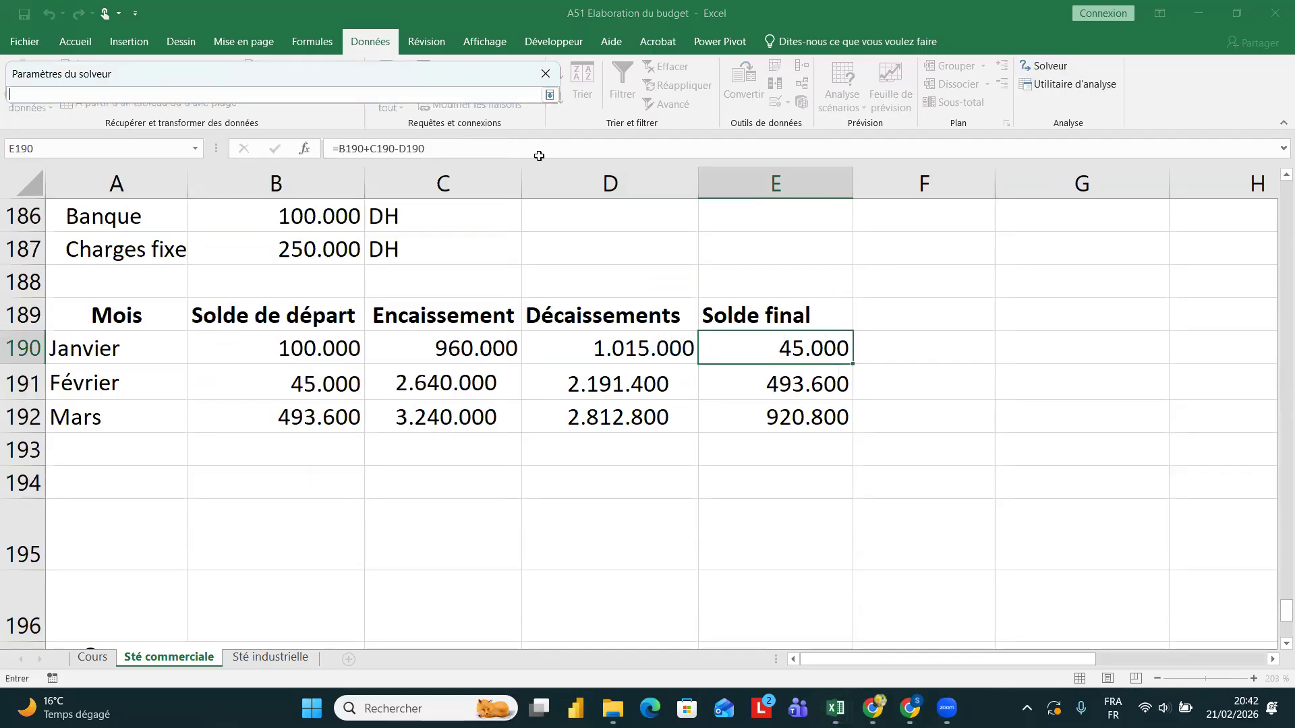
pyautogui.click(549, 95)
pyautogui.click(231, 143)
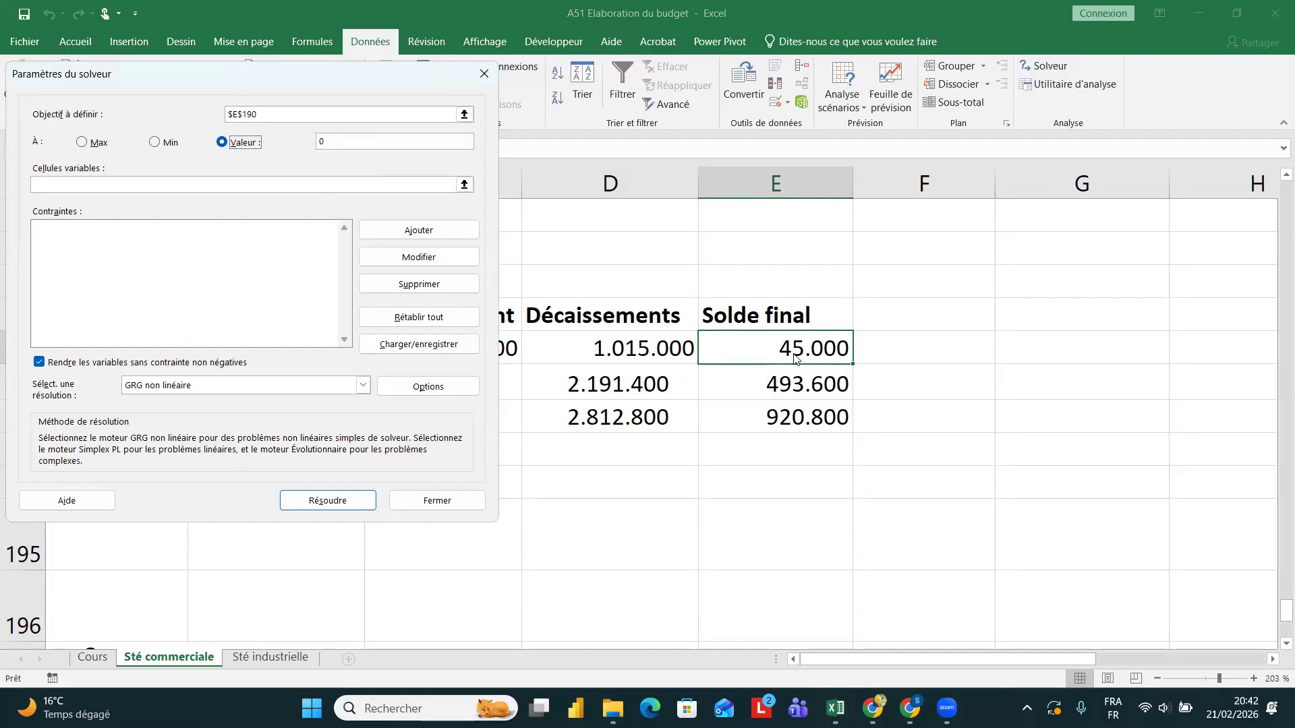
# - Assign the clients' au comptant share in D176 as the Solver's variable cell
pyautogui.click(464, 185)
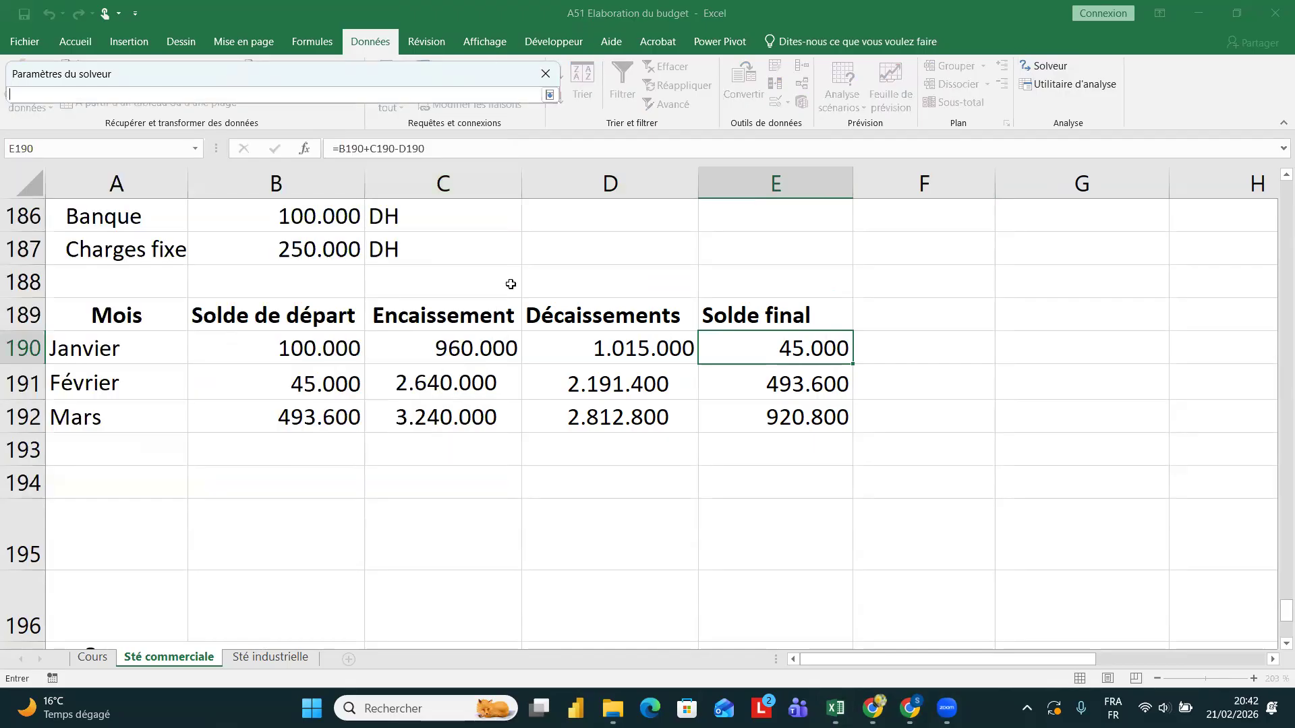
pyautogui.scroll(4, 510, 284)
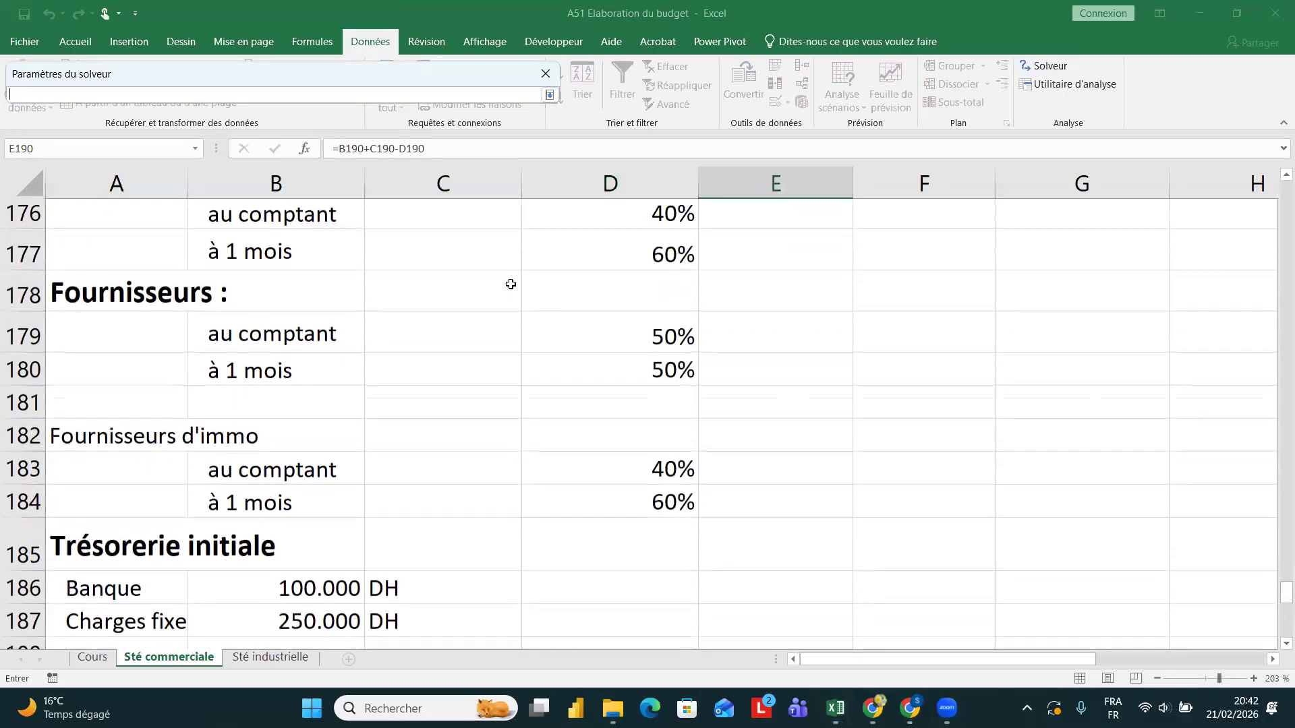
pyautogui.scroll(1, 510, 284)
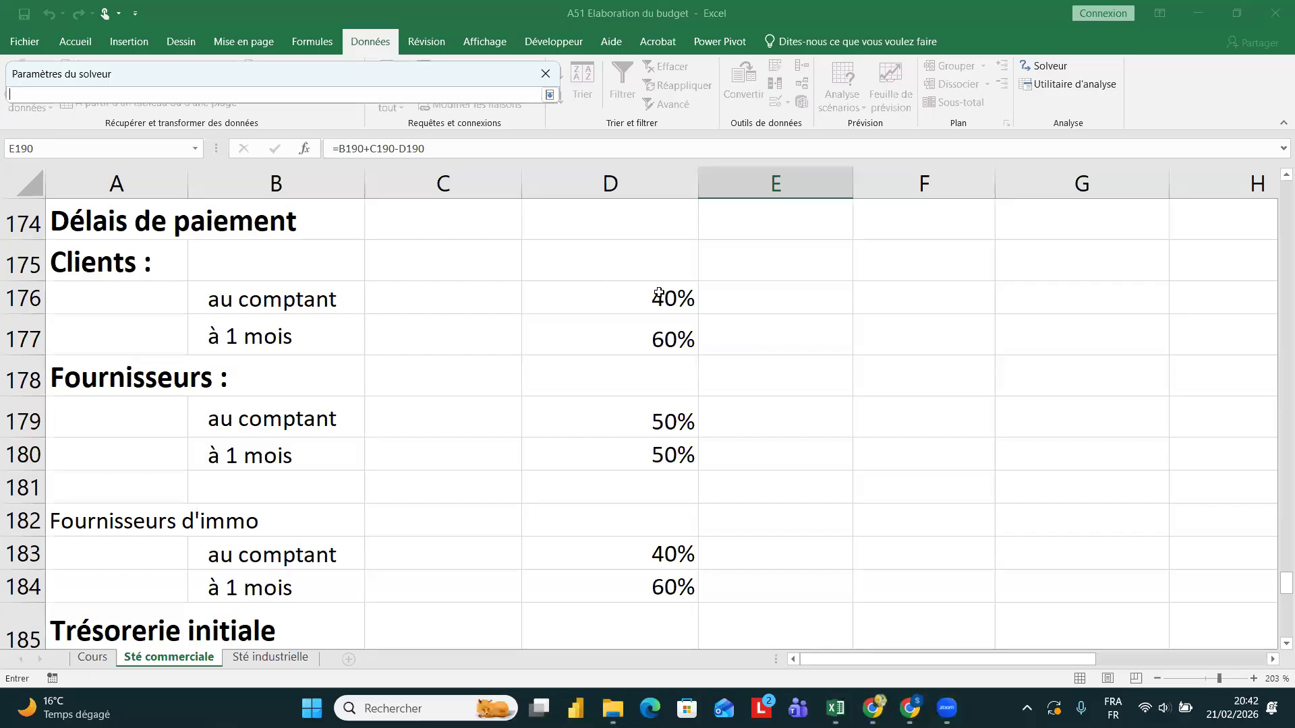
pyautogui.click(659, 296)
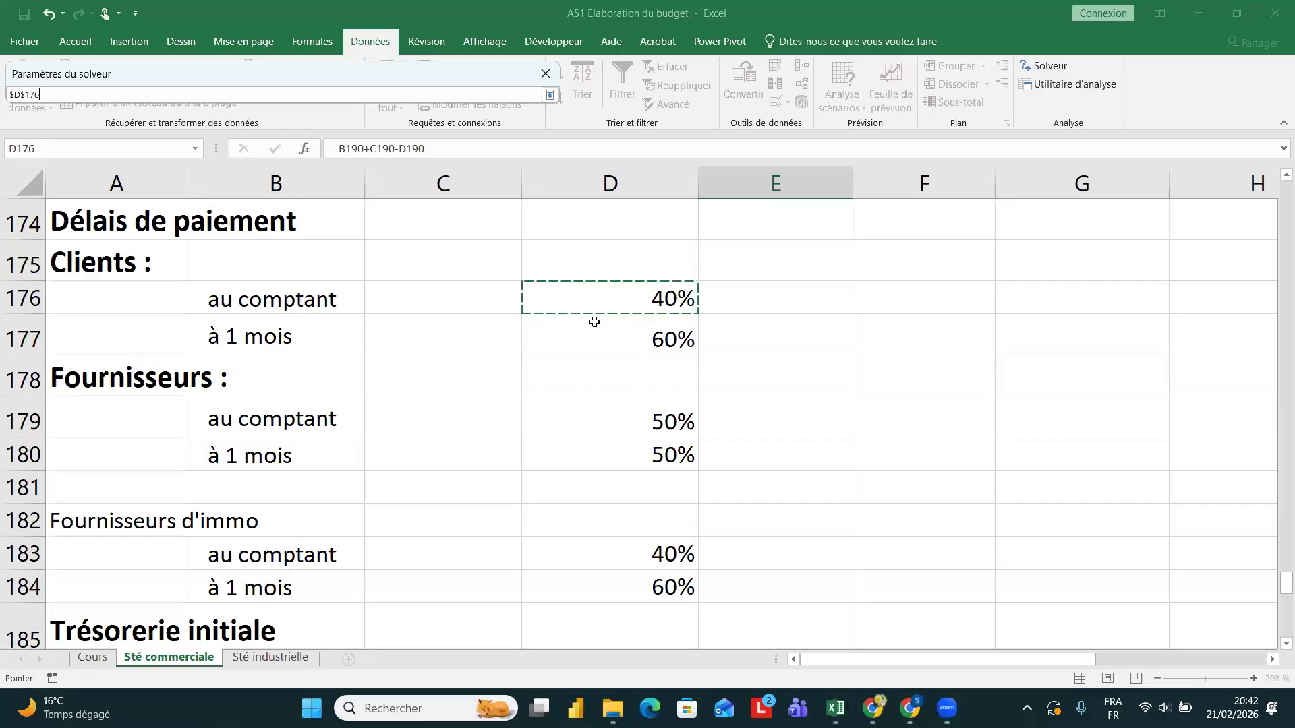
pyautogui.click(551, 95)
# - Add the suppliers' au comptant share D179 as a second variable cell, separated by a semicolon, and solve, keeping the solution
pyautogui.click(129, 188)
pyautogui.press('capslock')
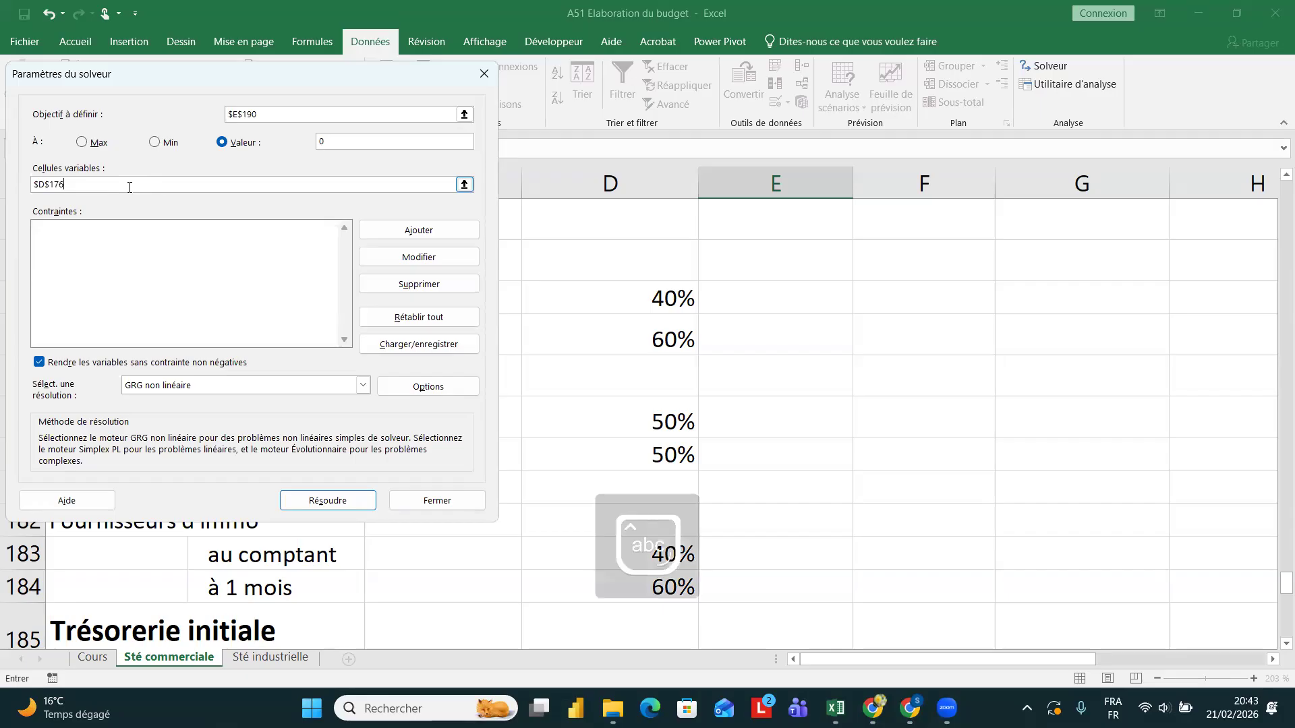
pyautogui.write(';')
pyautogui.click(464, 184)
pyautogui.click(677, 421)
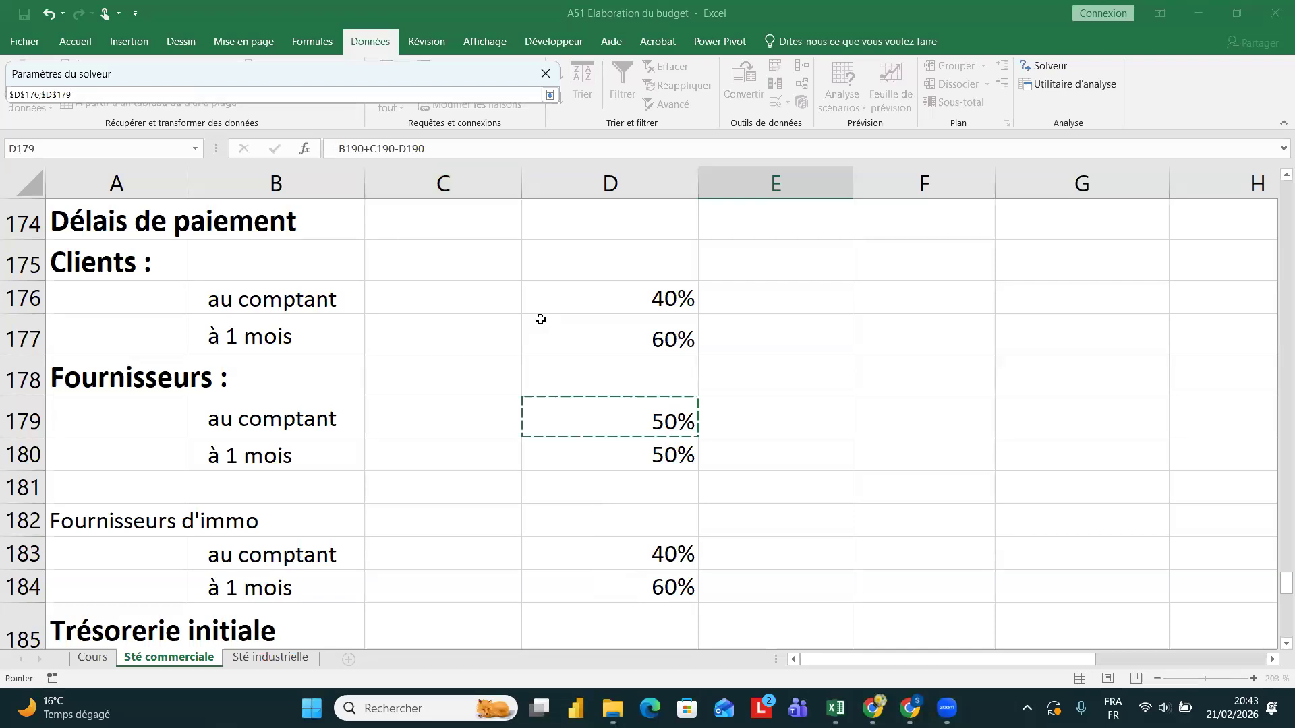
pyautogui.click(550, 95)
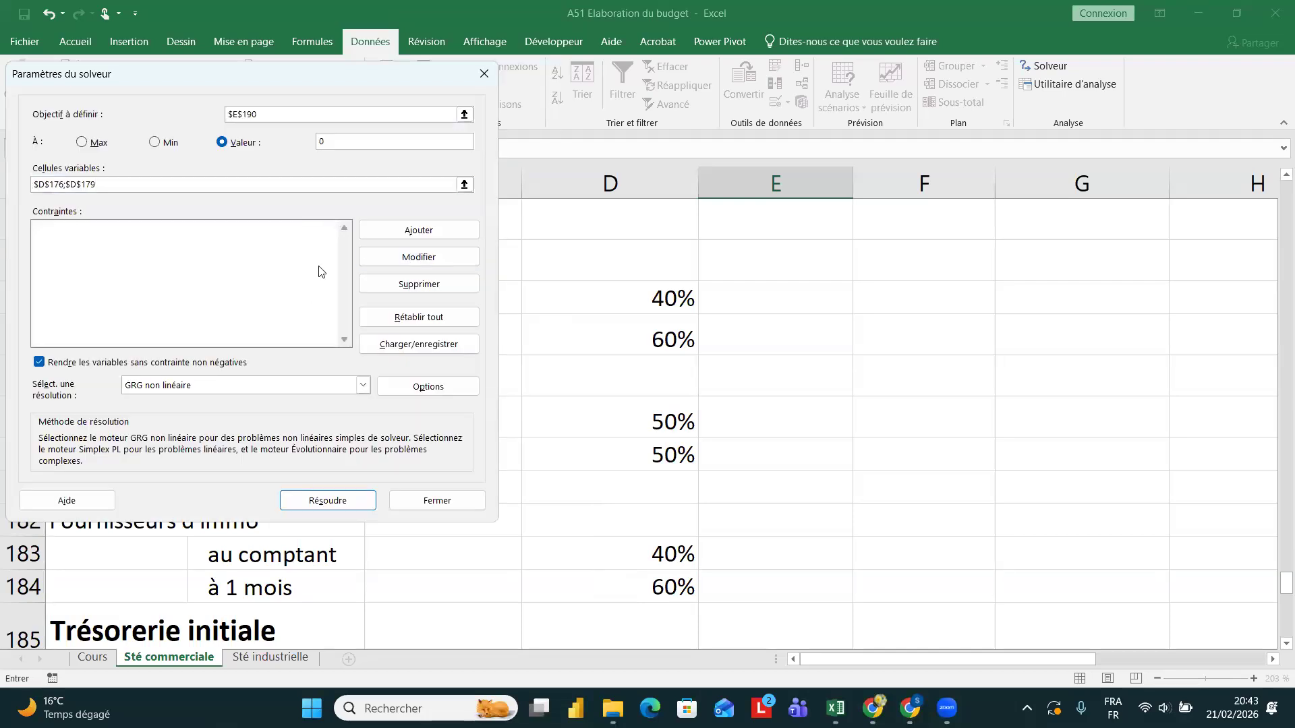
pyautogui.click(329, 501)
pyautogui.click(465, 390)
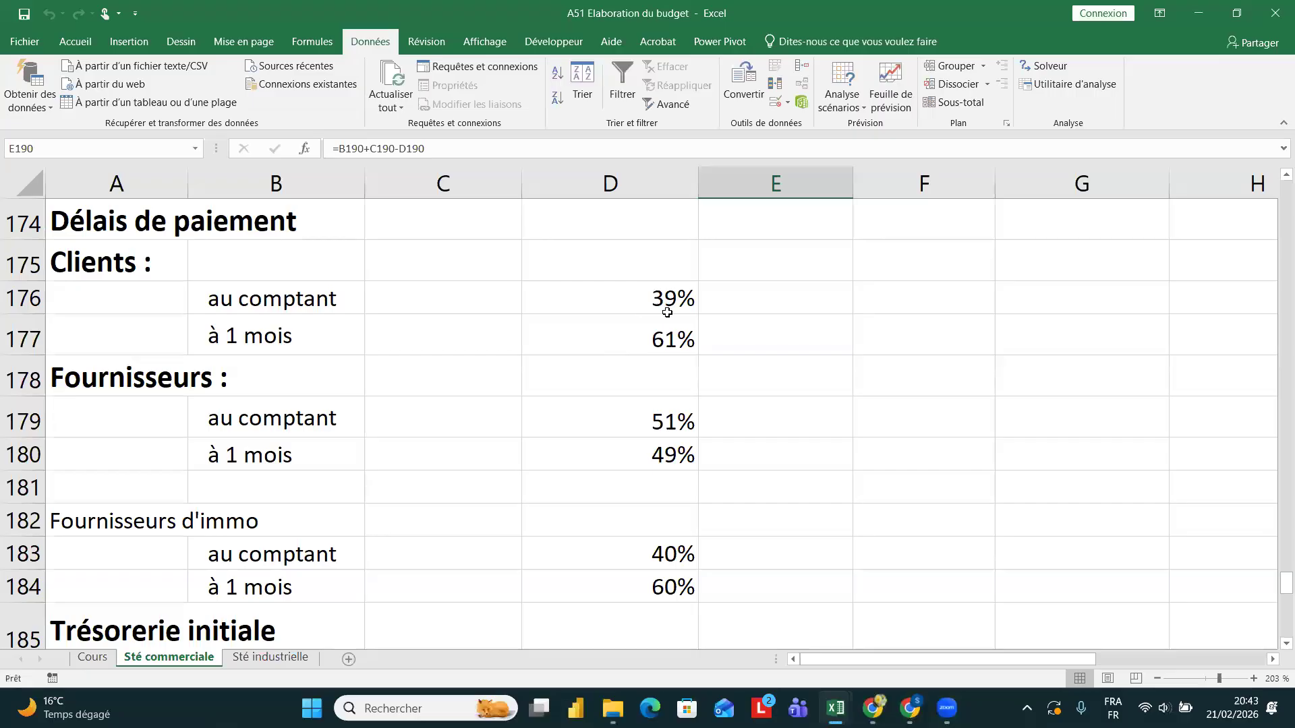
# - Examine the solved exact au comptant shares in D176 and D179 and January's Solde final in E190
pyautogui.click(643, 302)
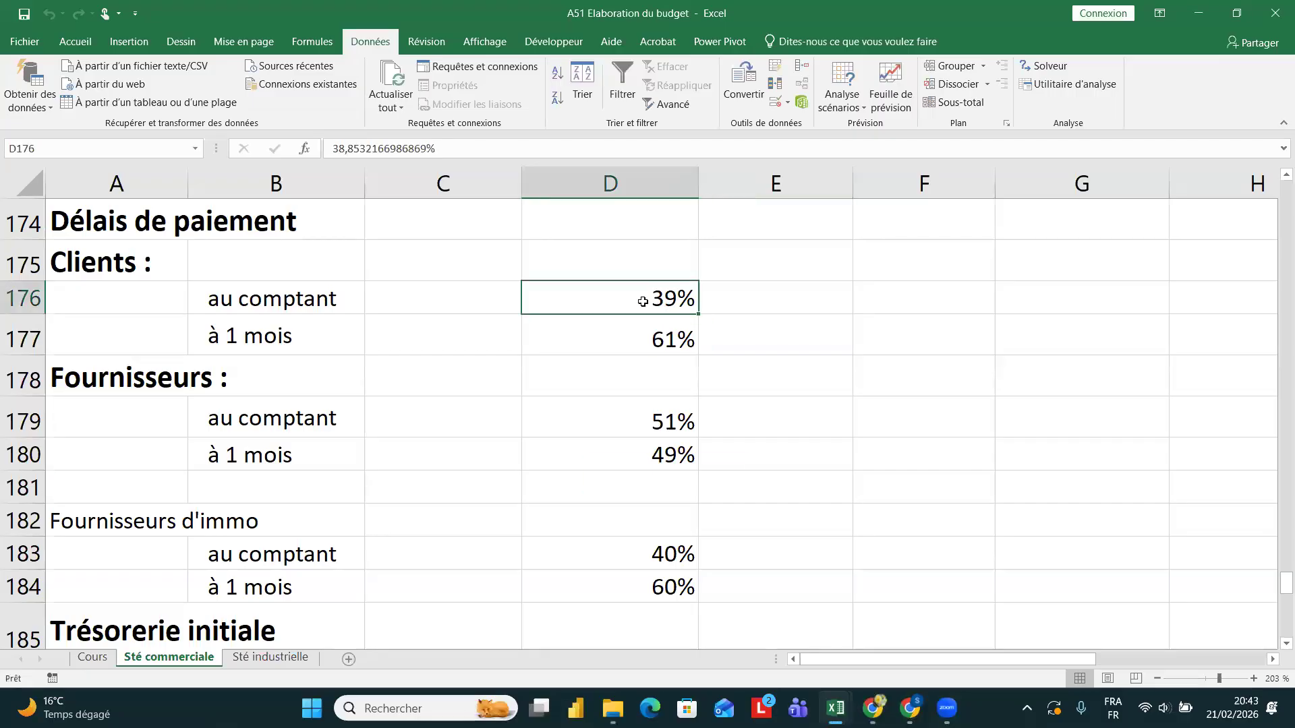
pyautogui.scroll(-1, 643, 301)
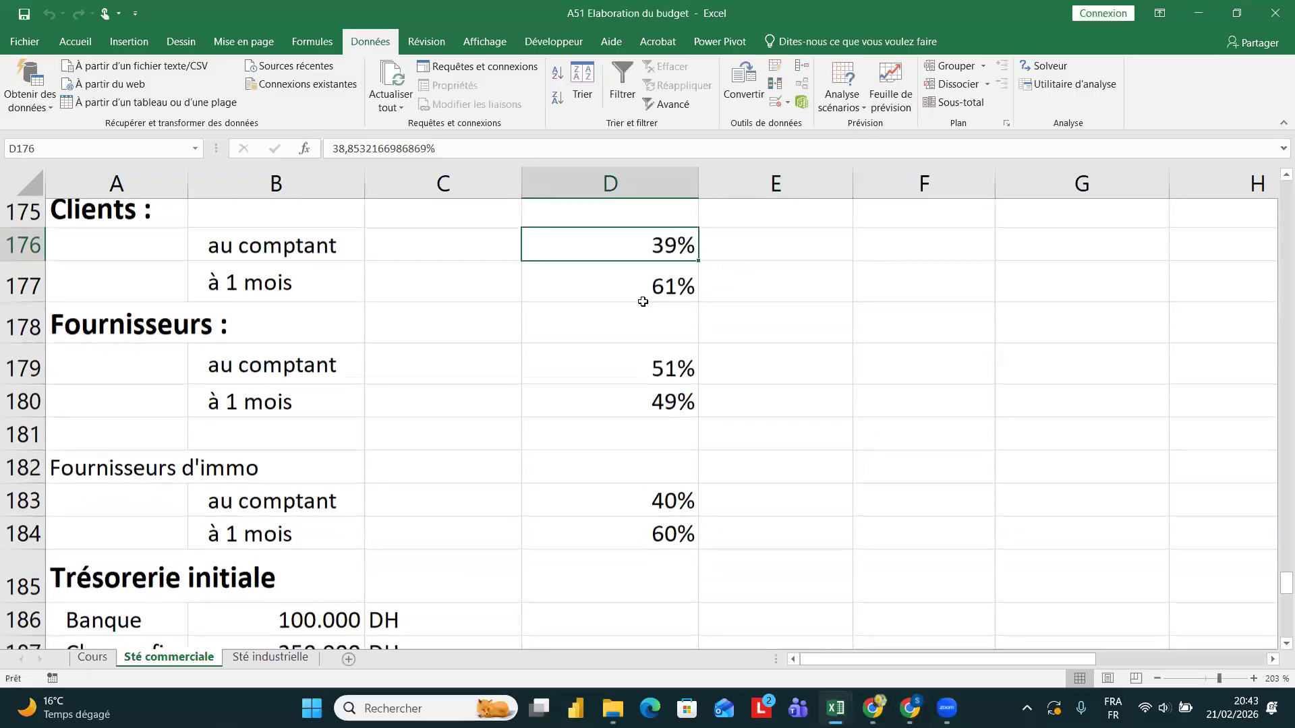
pyautogui.scroll(-1, 642, 301)
pyautogui.click(661, 343)
pyautogui.scroll(-4, 659, 358)
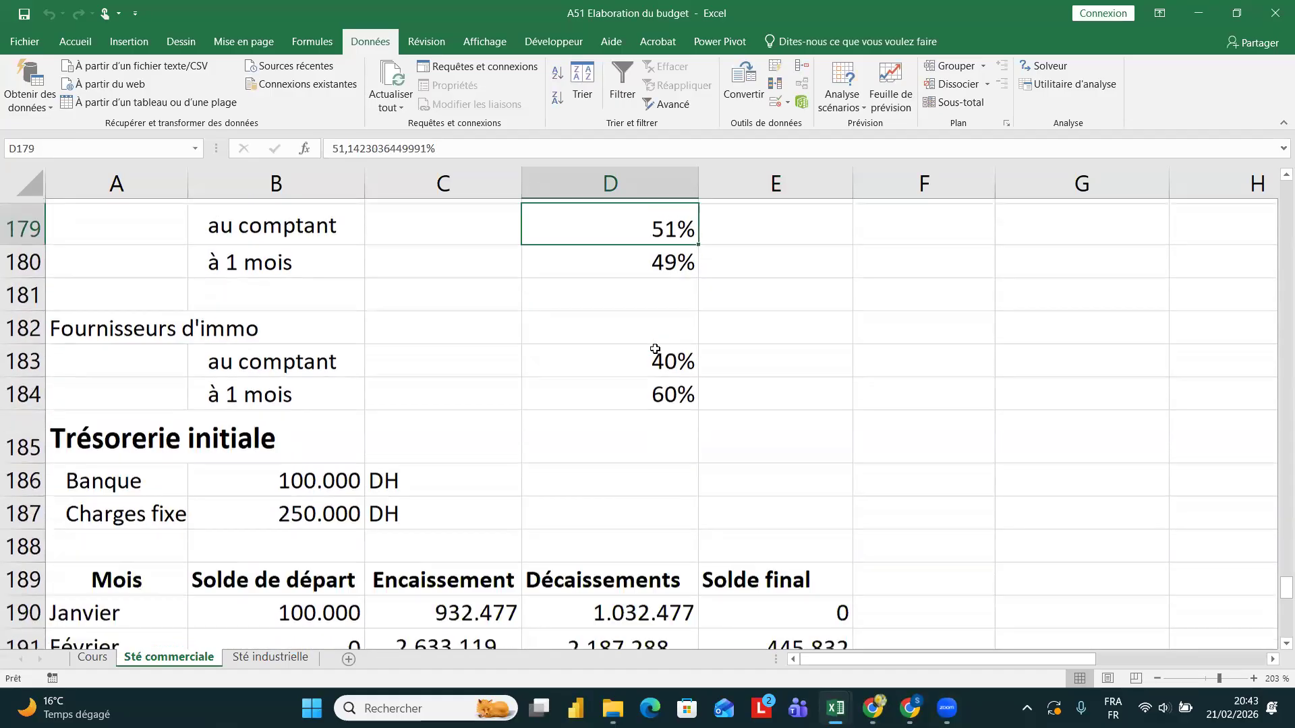
pyautogui.scroll(-5, 656, 349)
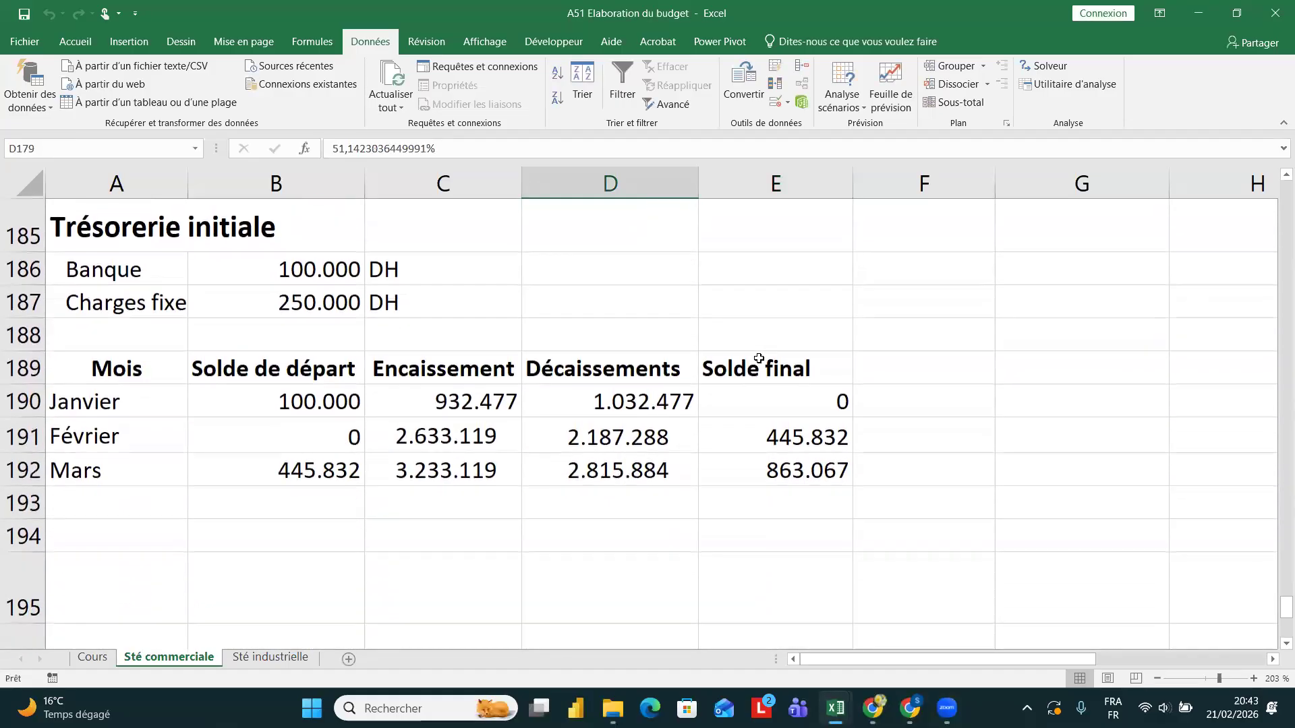
pyautogui.click(766, 411)
pyautogui.scroll(4, 765, 412)
pyautogui.scroll(3, 766, 412)
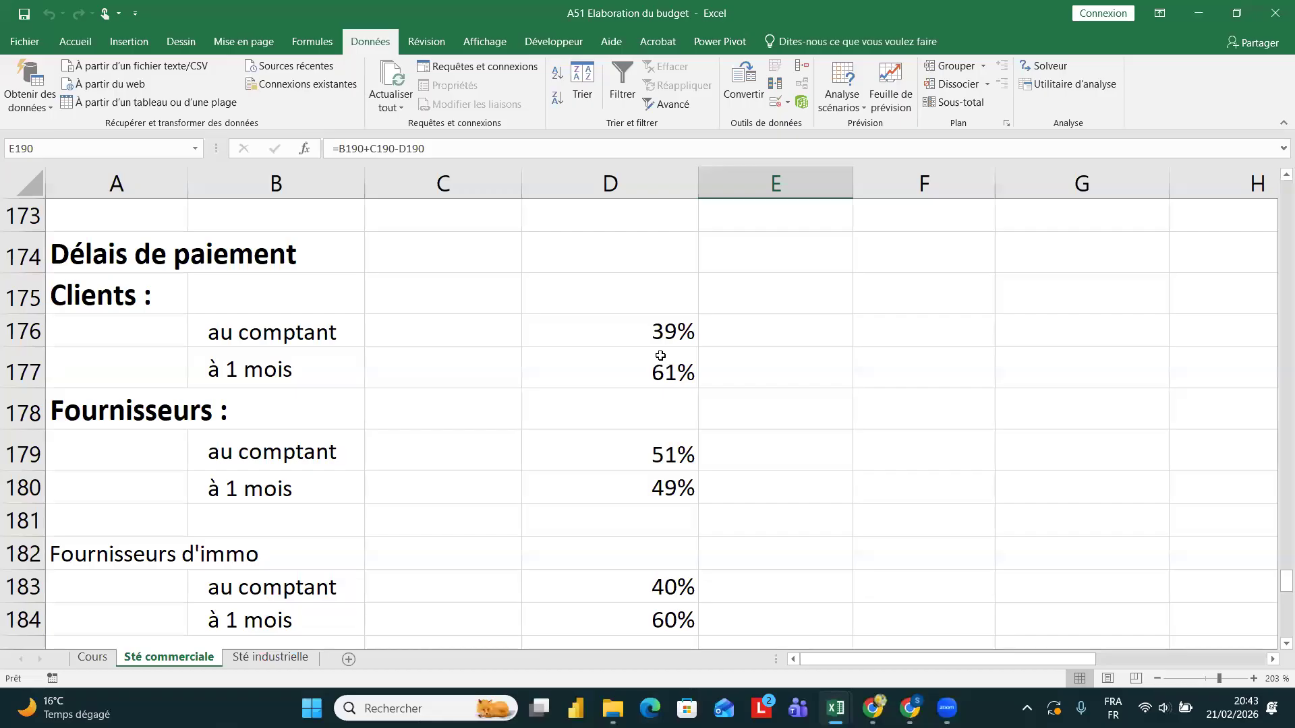
pyautogui.click(656, 341)
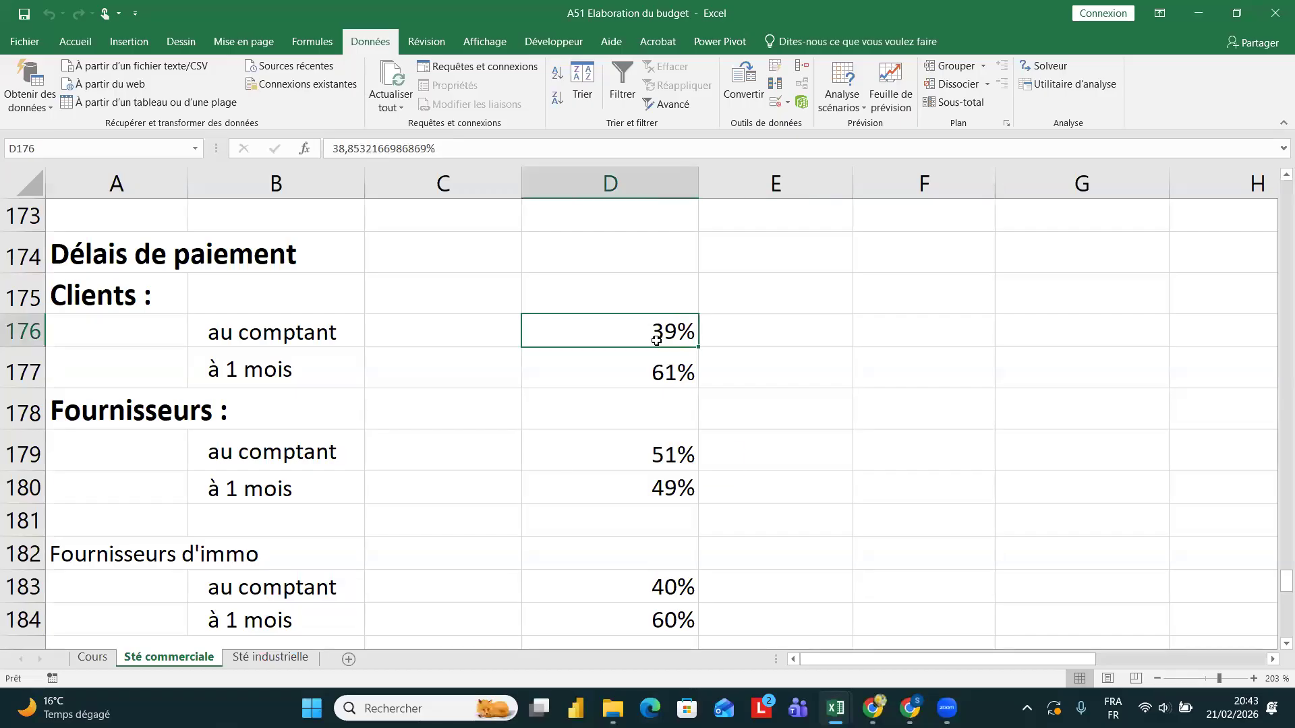
# - Add a Solver constraint limiting the clients' au comptant share in D176 to <= 30%
pyautogui.click(1045, 65)
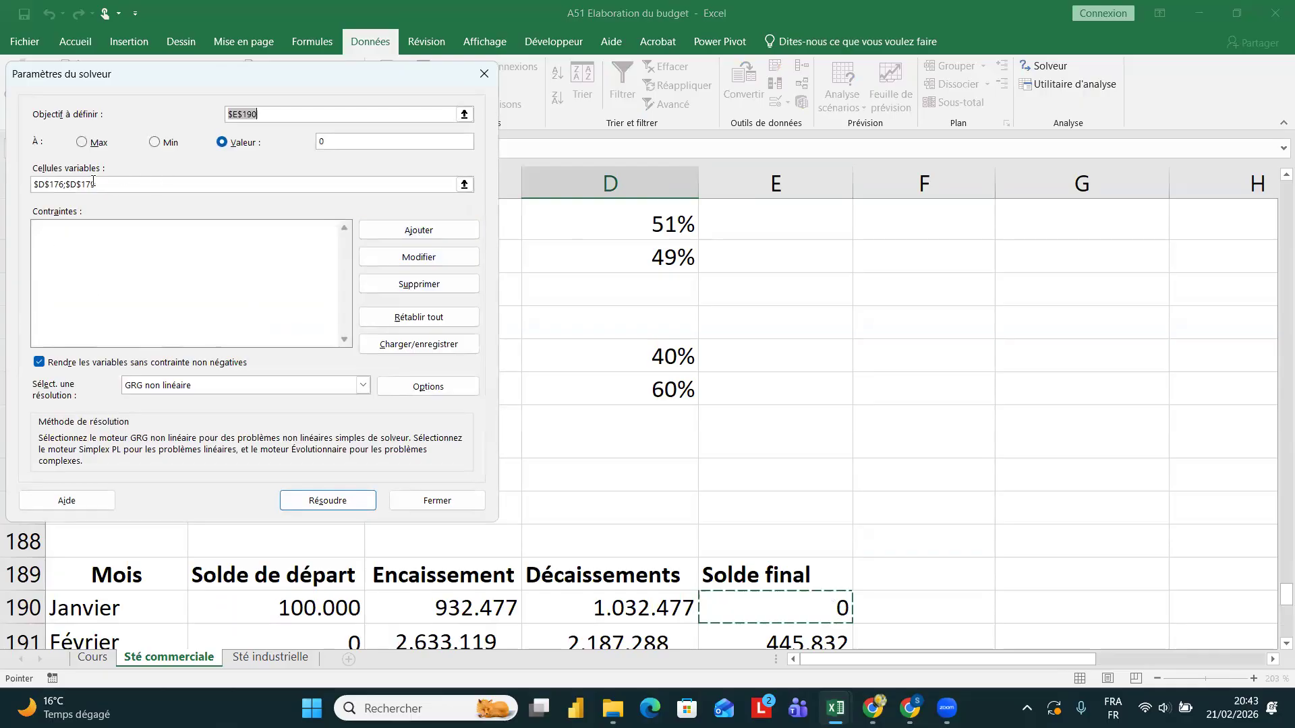
pyautogui.click(425, 231)
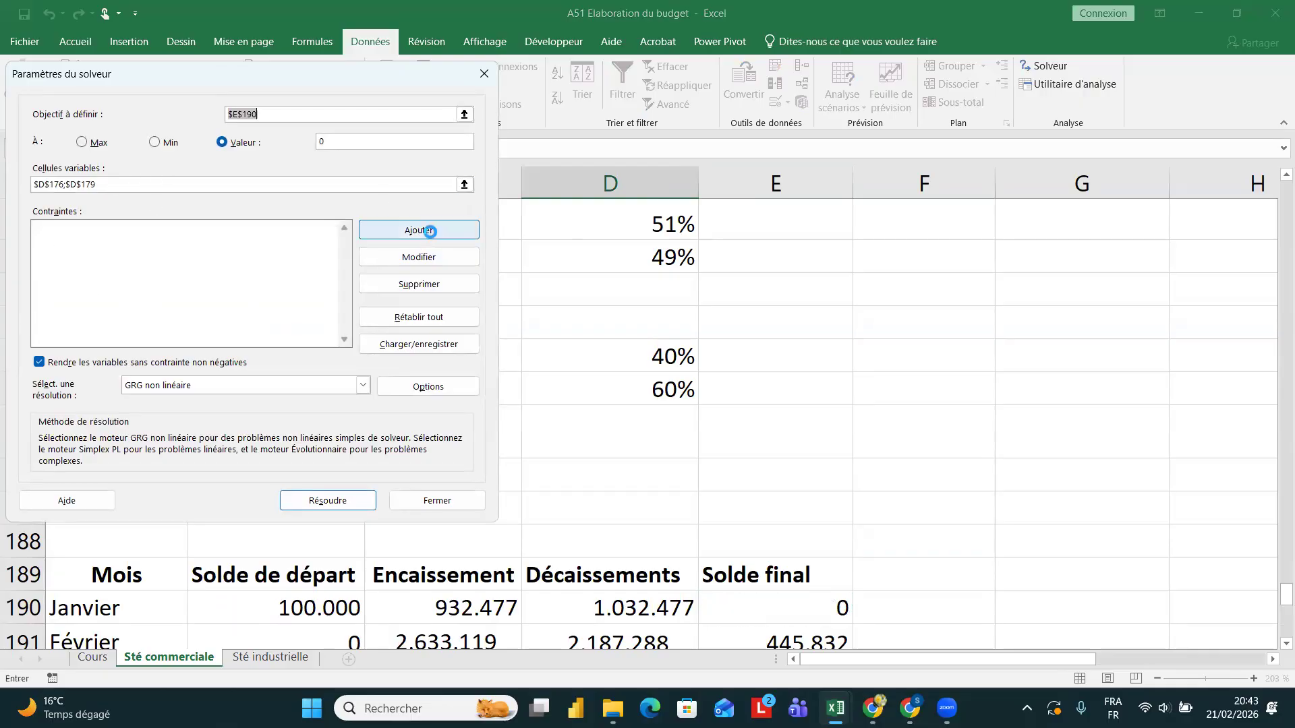
pyautogui.click(187, 298)
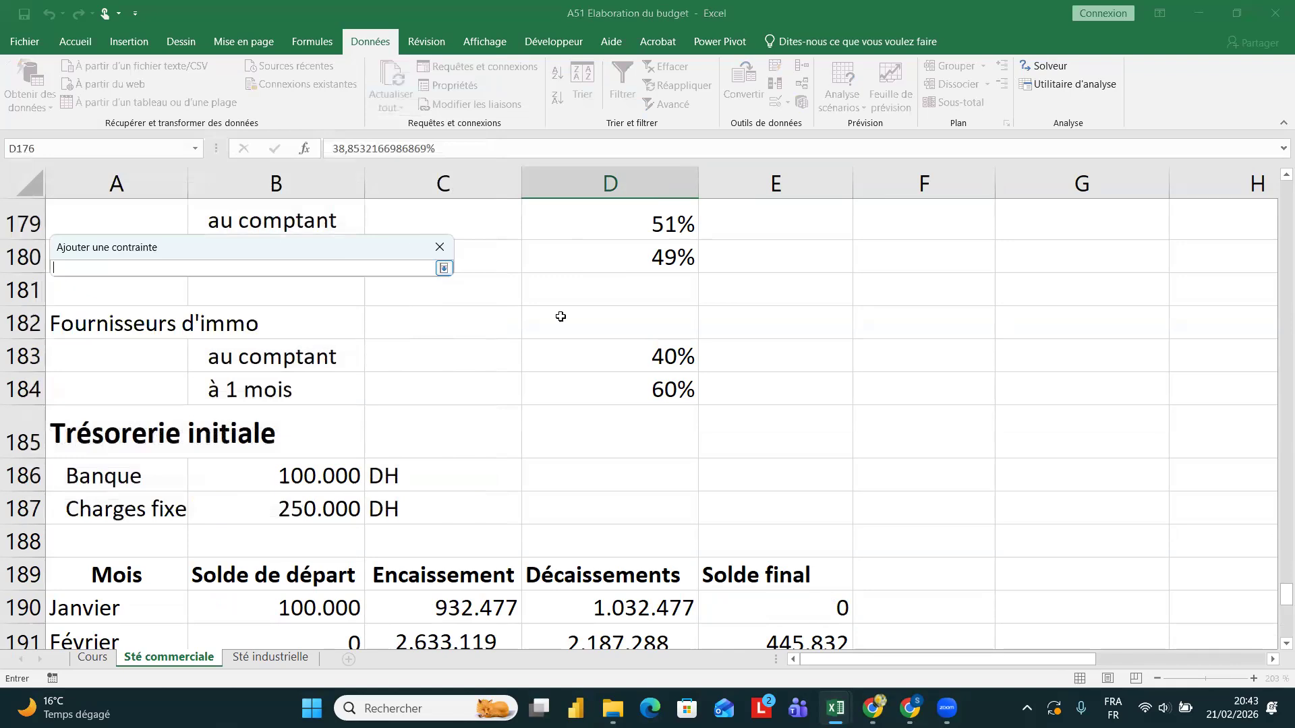
pyautogui.scroll(2, 658, 297)
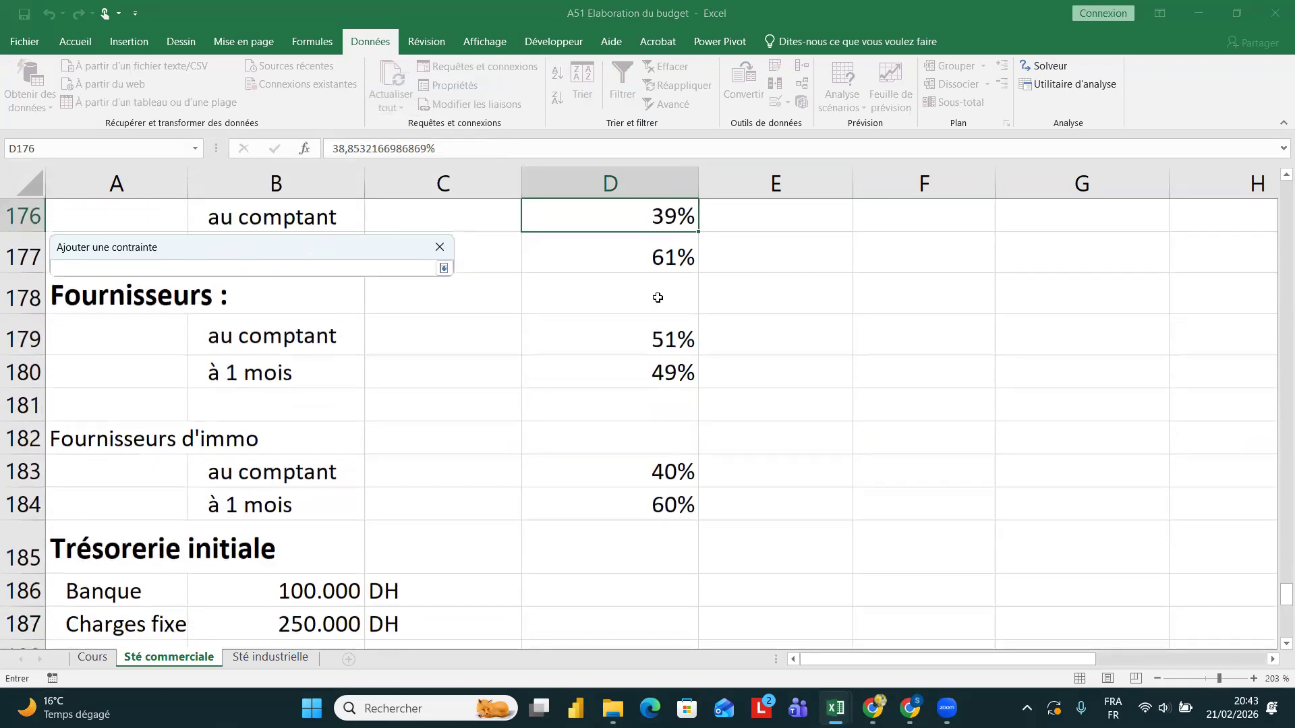
pyautogui.click(633, 294)
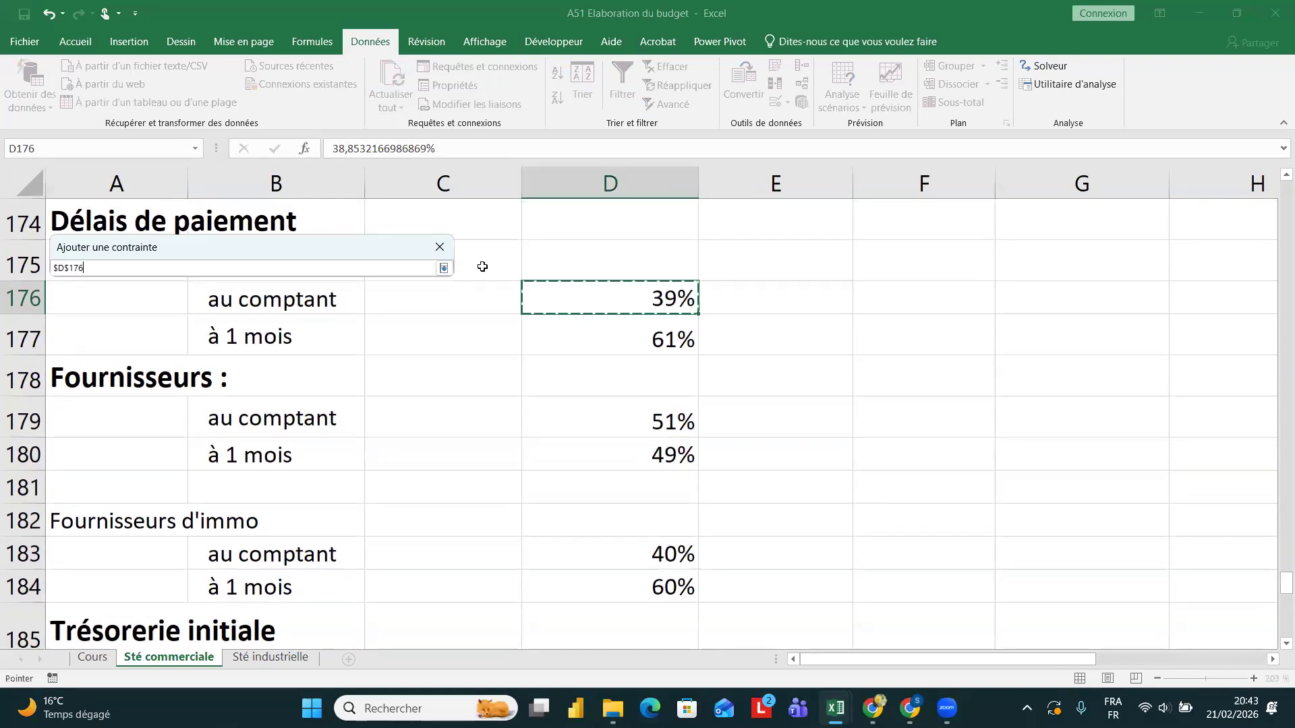
pyautogui.click(444, 267)
pyautogui.click(299, 294)
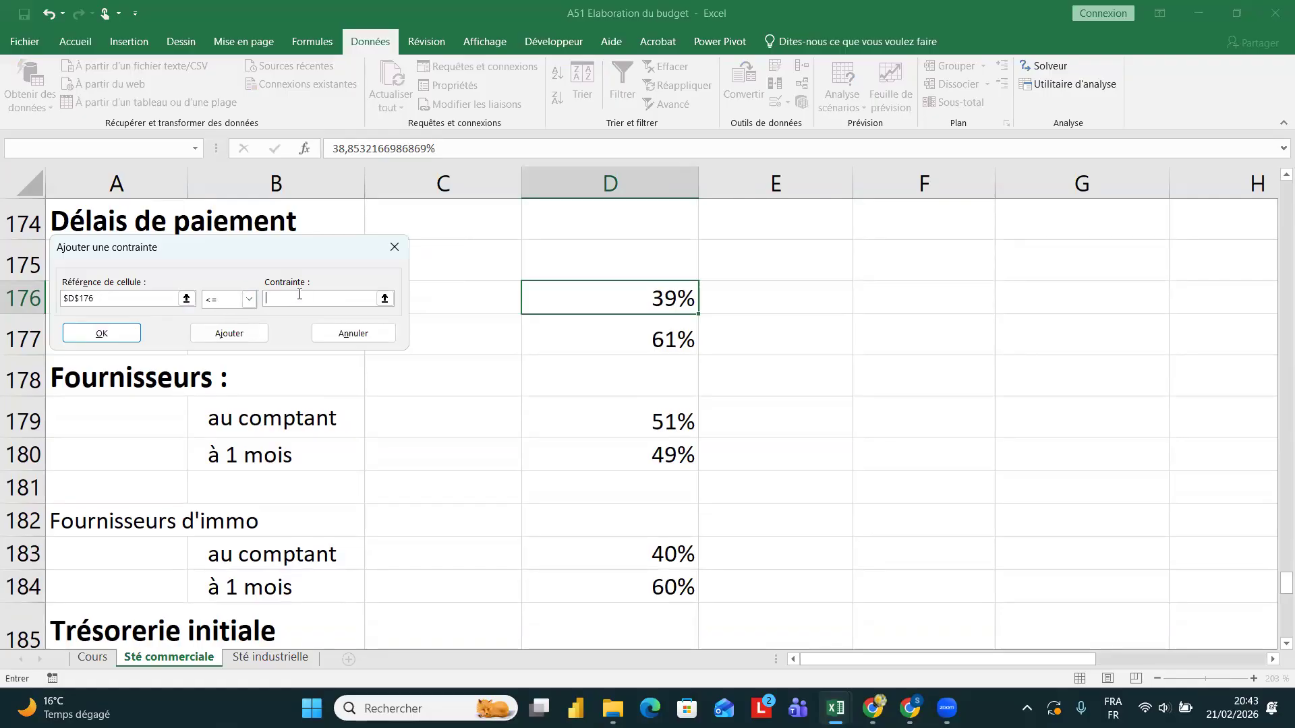
pyautogui.press('capslock')
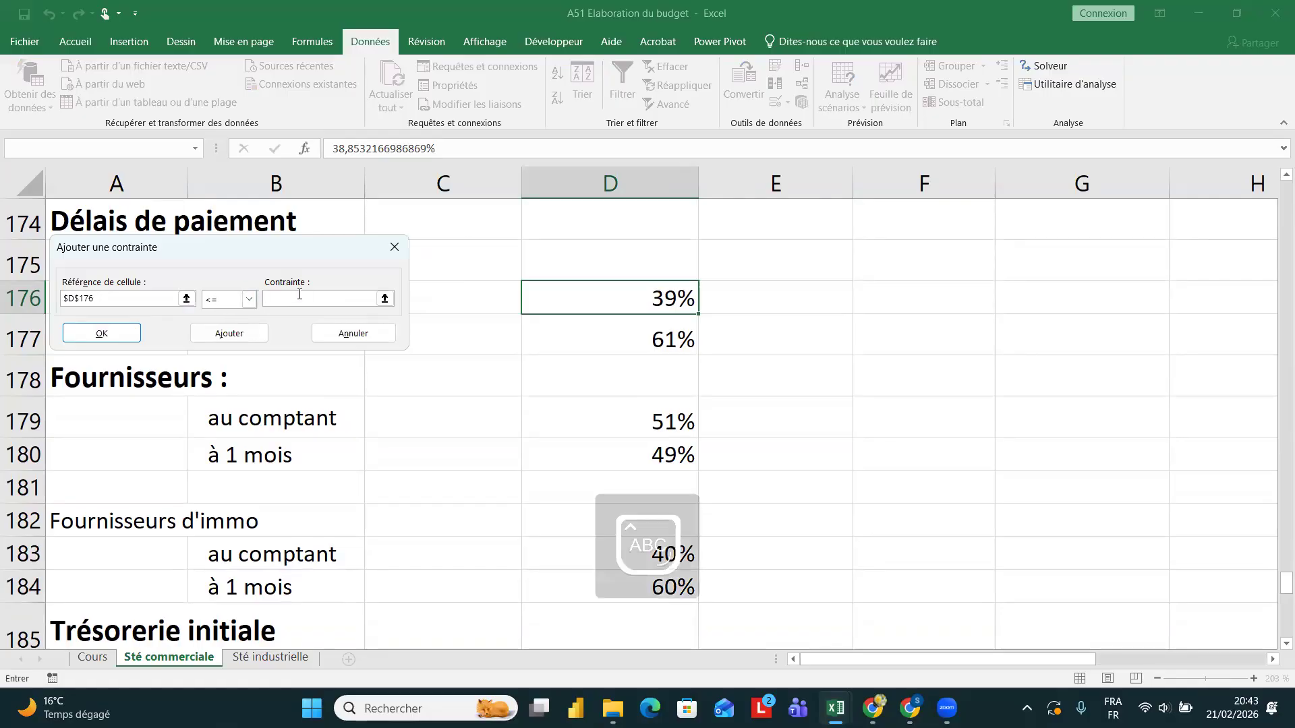
pyautogui.click(102, 333)
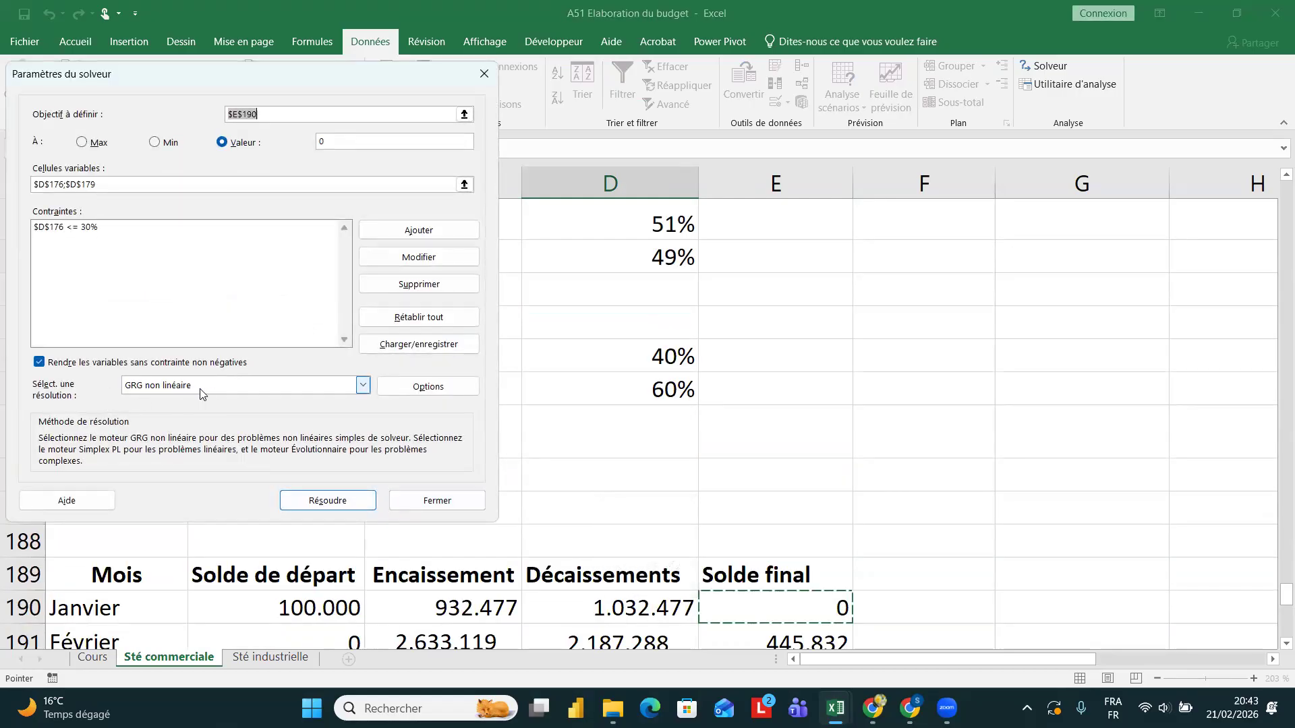
# - Solve the constrained model, keep the Solver solution and review the client and supplier payment shares
pyautogui.click(340, 503)
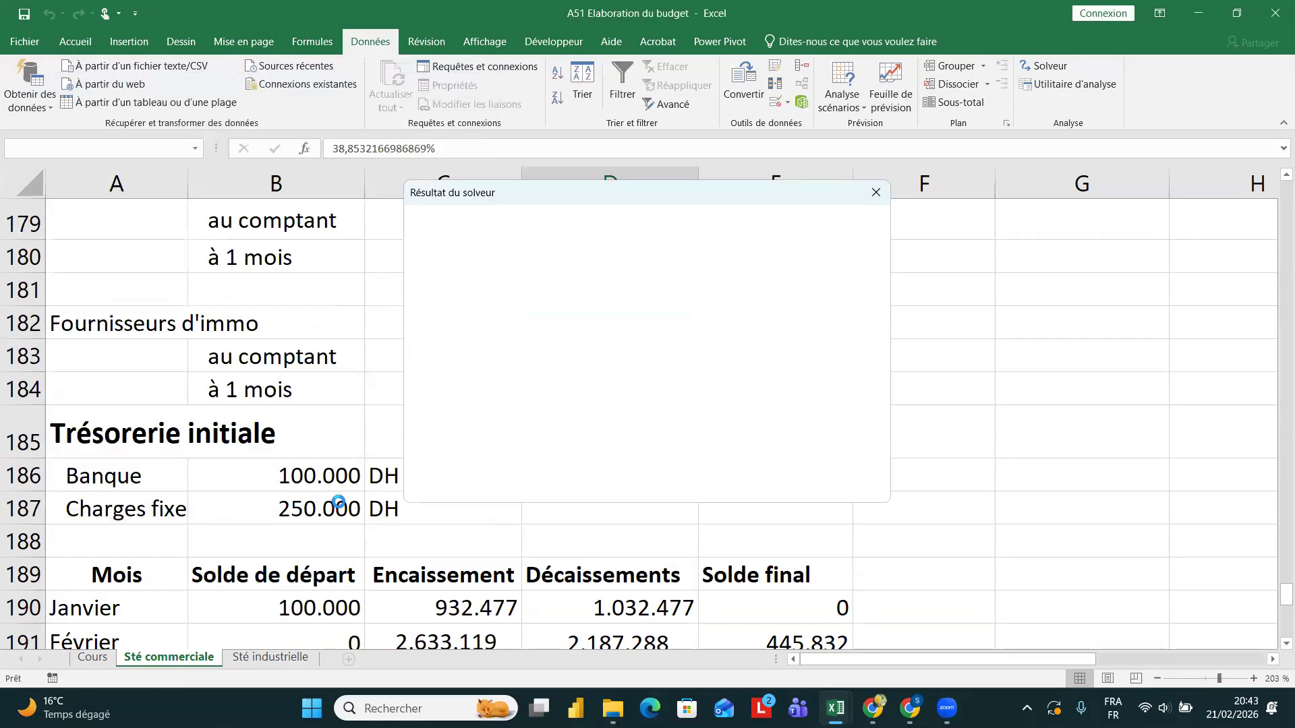
pyautogui.click(460, 390)
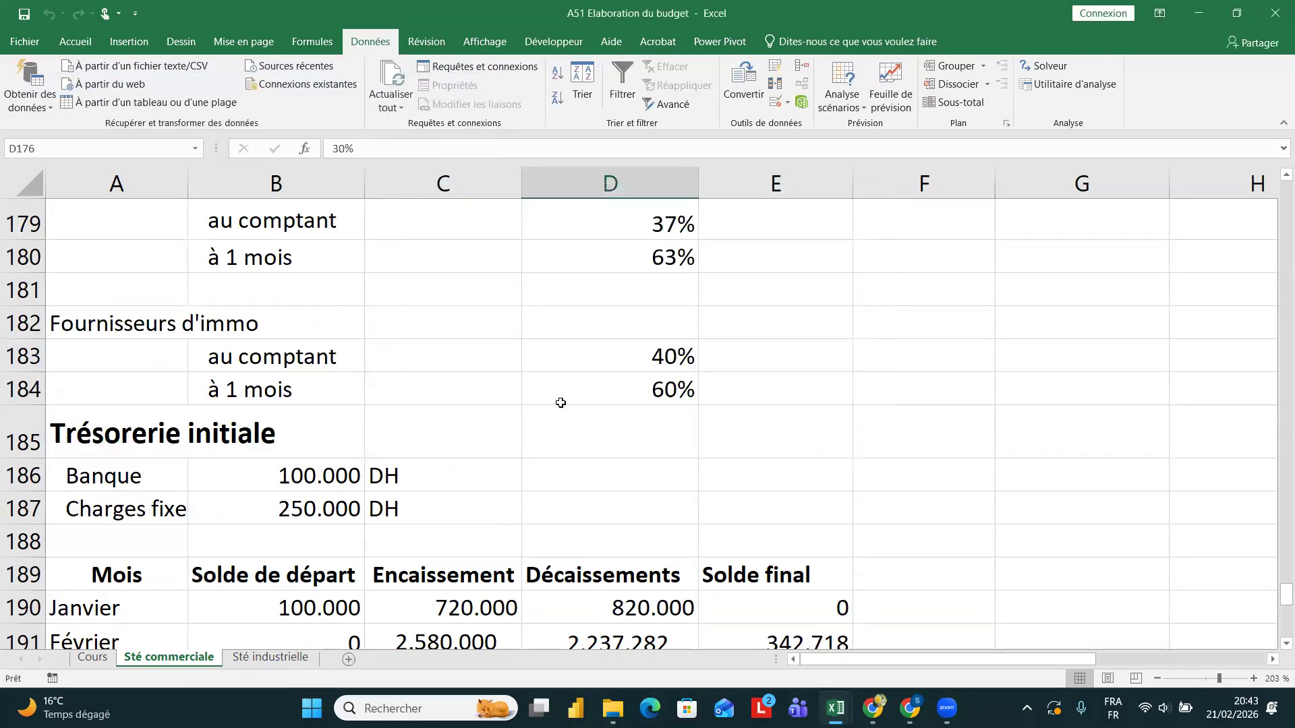
pyautogui.scroll(2, 686, 359)
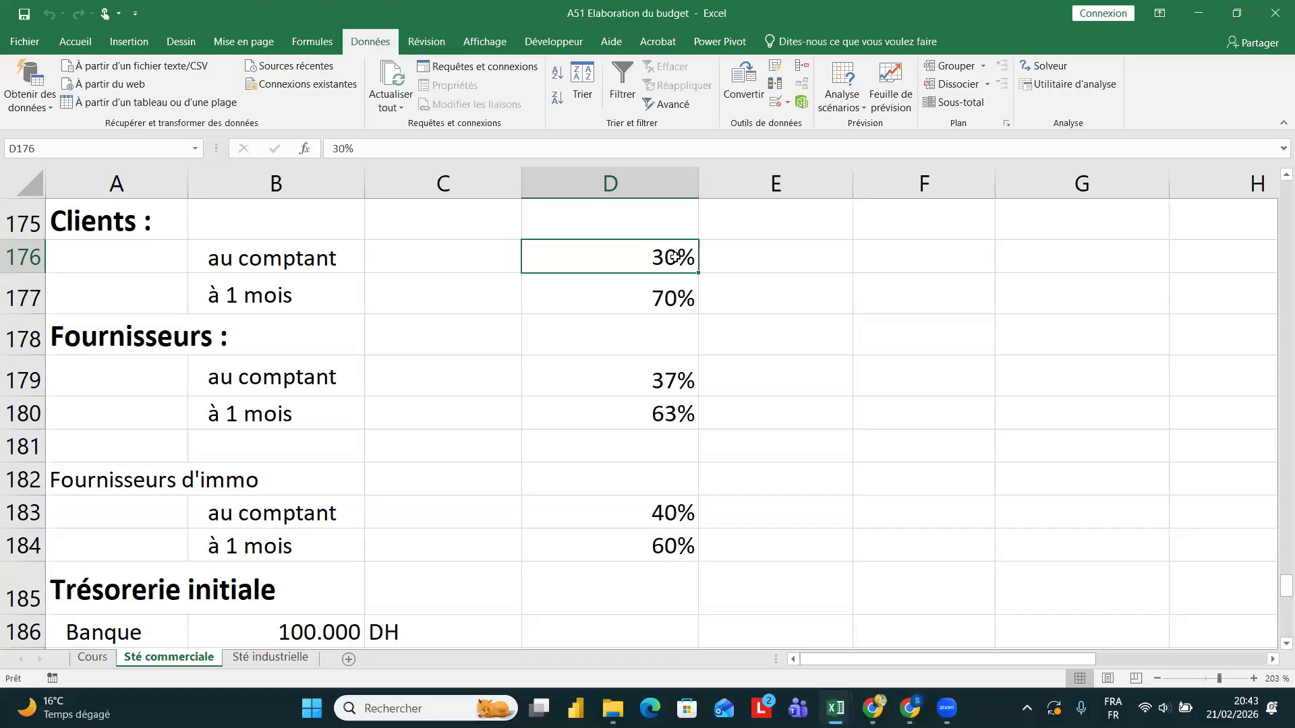
# - Examine the exact suppliers' au comptant share in D179 and its effect on January's Solde final in E190
pyautogui.click(661, 392)
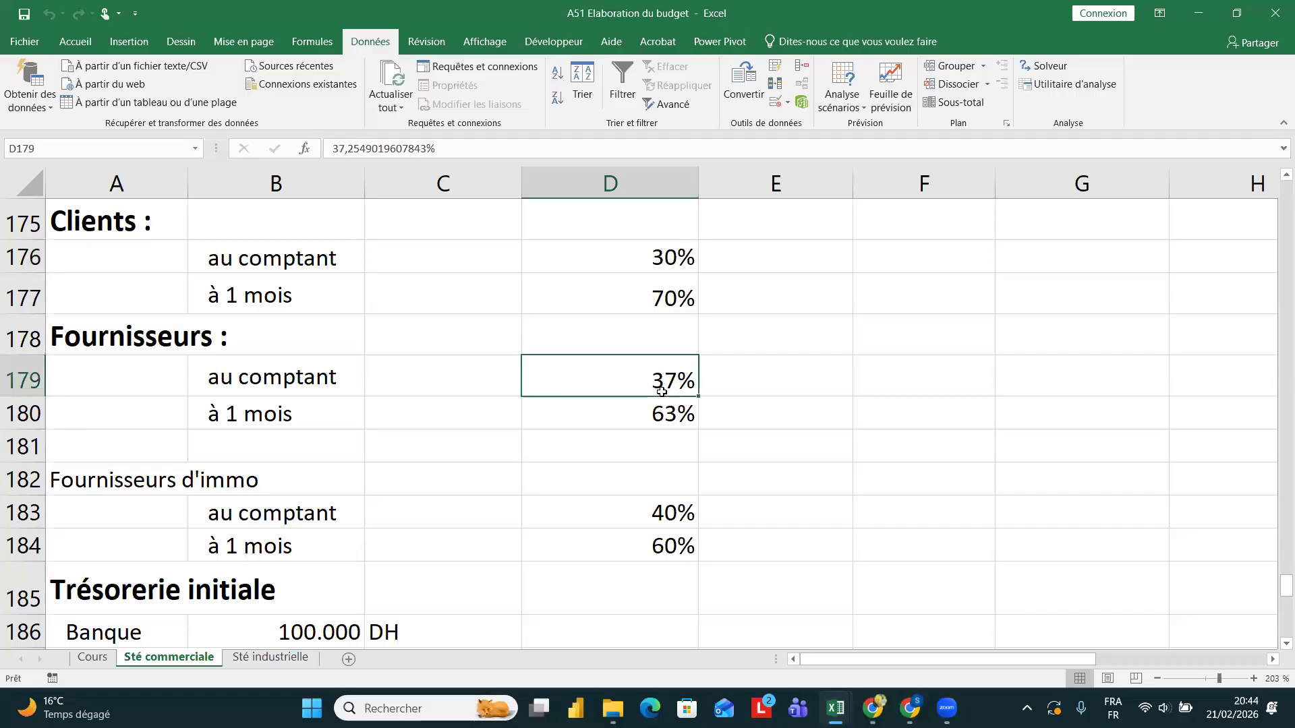
pyautogui.scroll(-4, 662, 392)
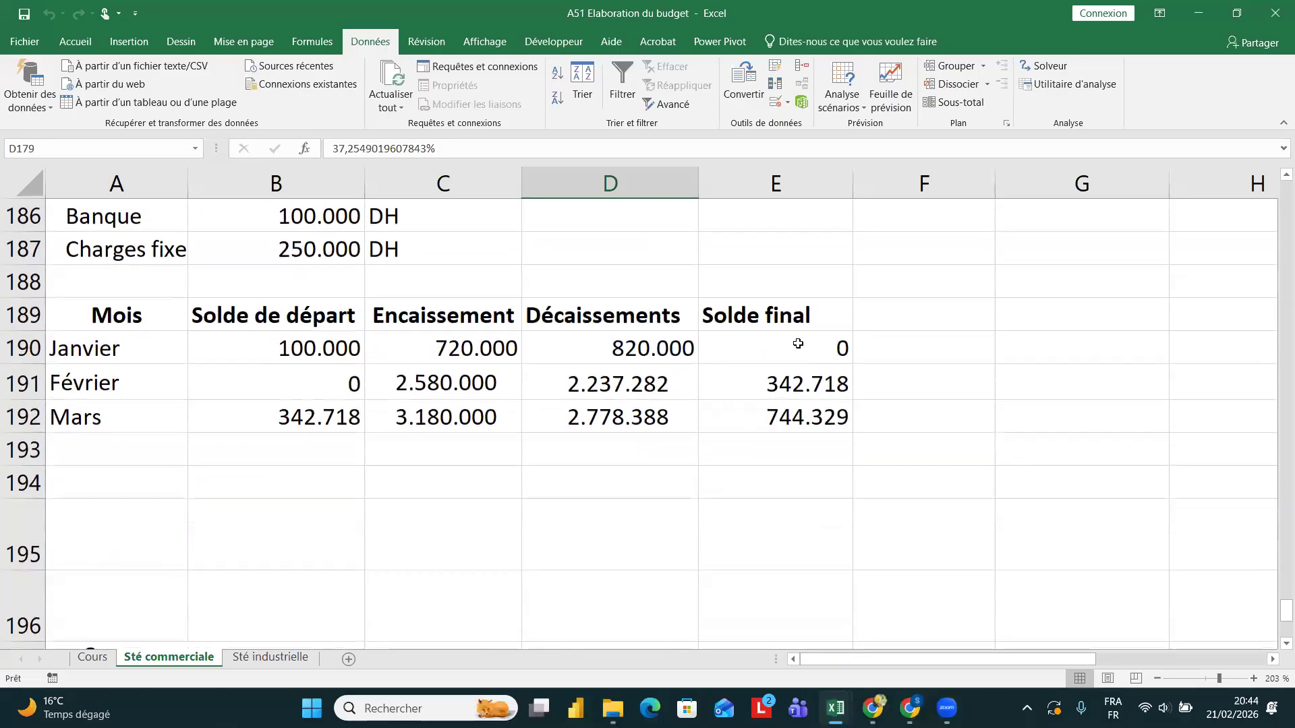
pyautogui.click(802, 357)
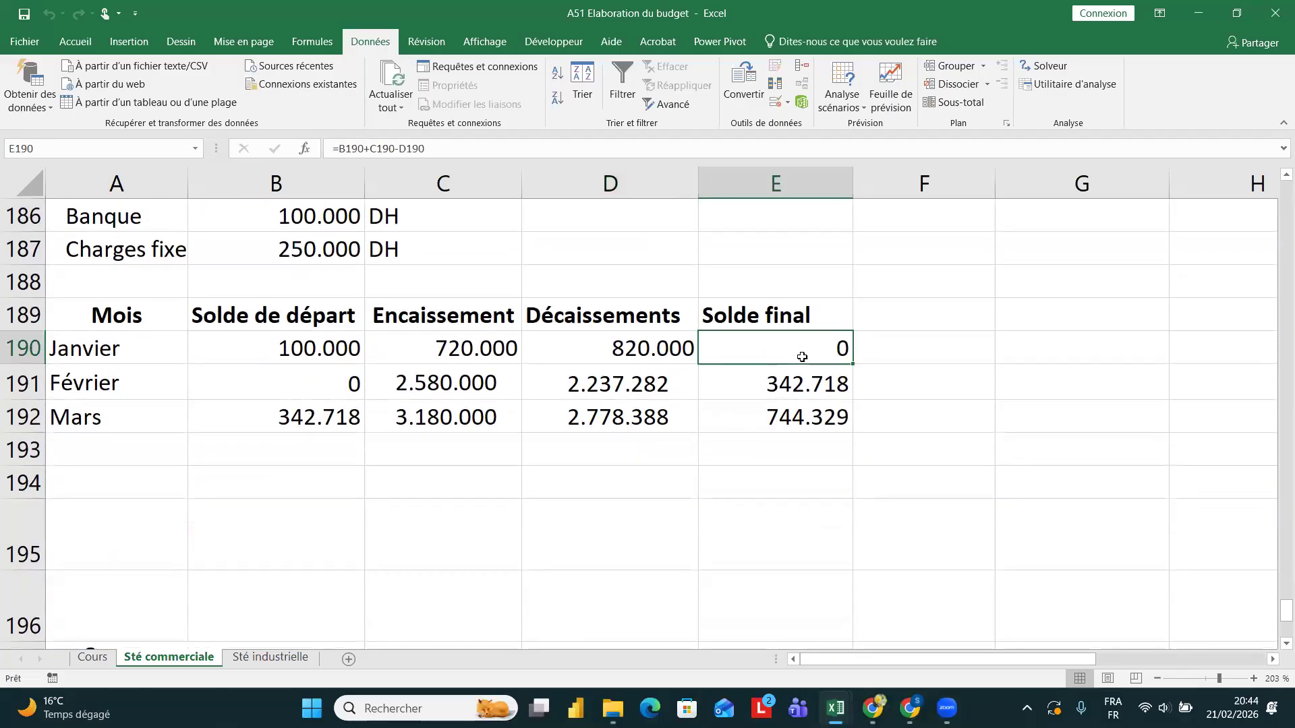
pyautogui.scroll(1, 802, 357)
pyautogui.scroll(1, 802, 357)
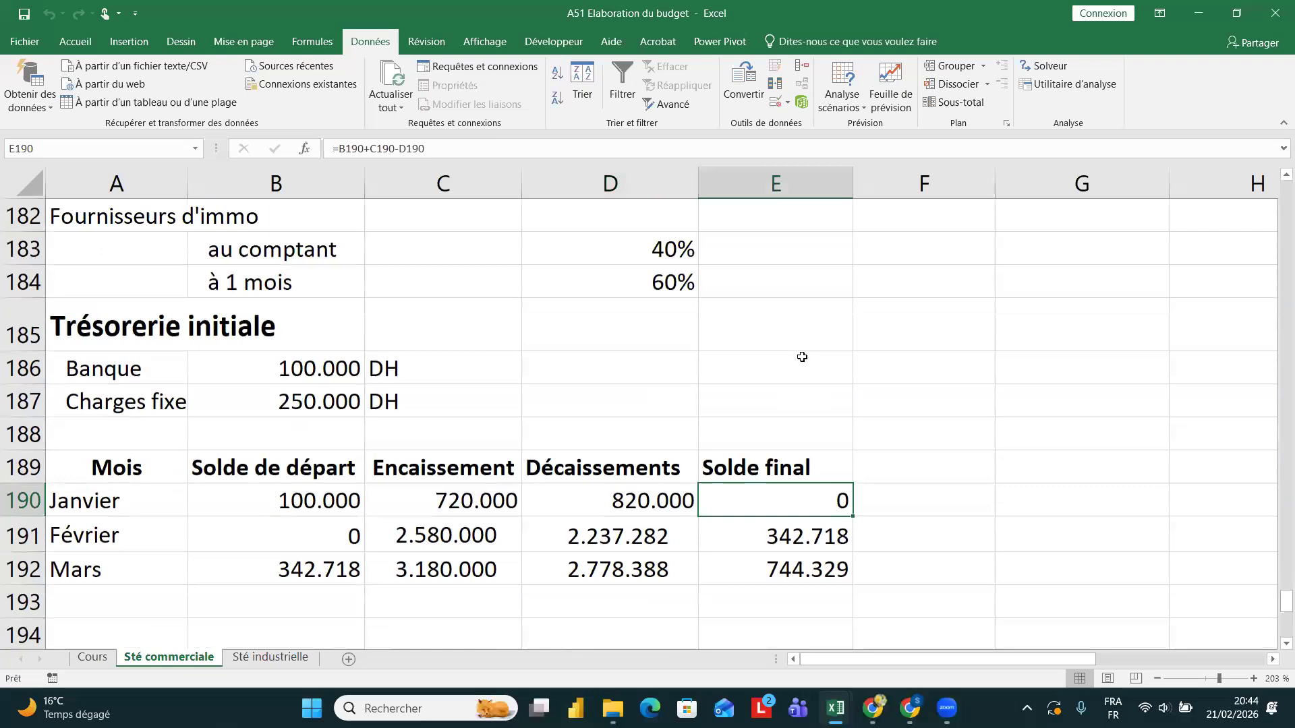
pyautogui.scroll(1, 801, 356)
pyautogui.scroll(1, 802, 357)
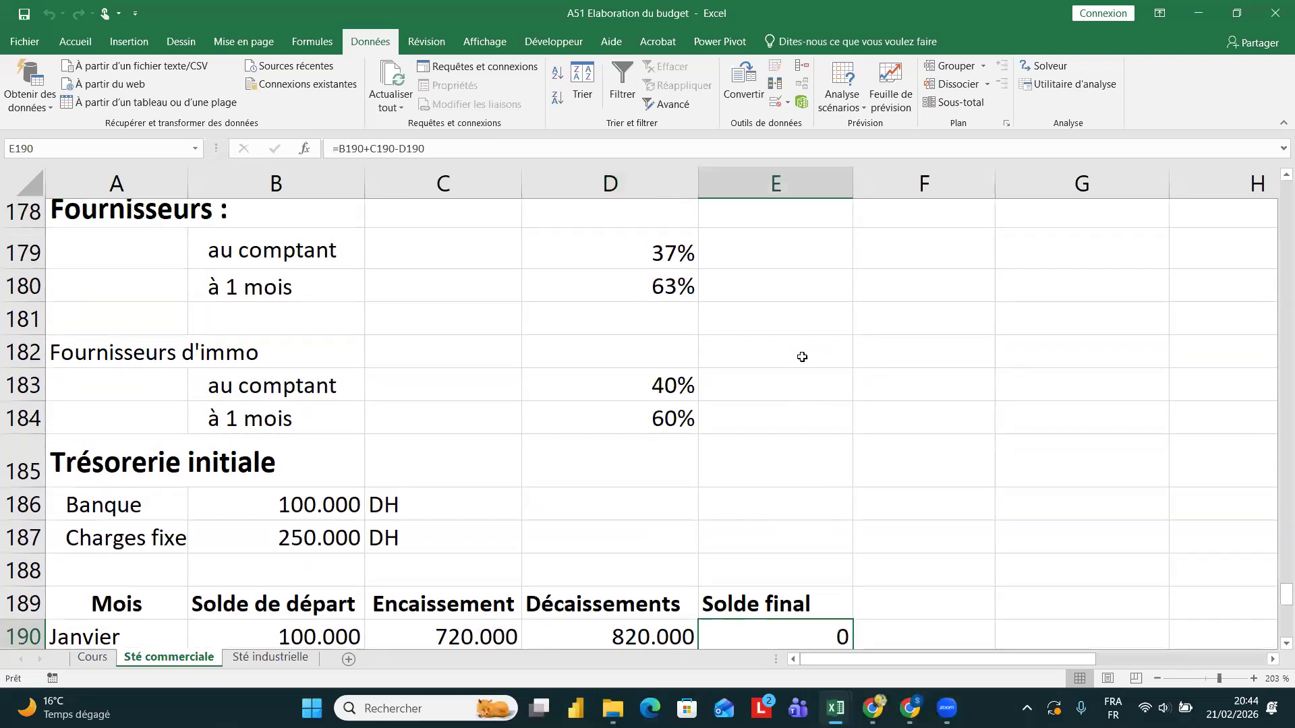
pyautogui.scroll(2, 802, 357)
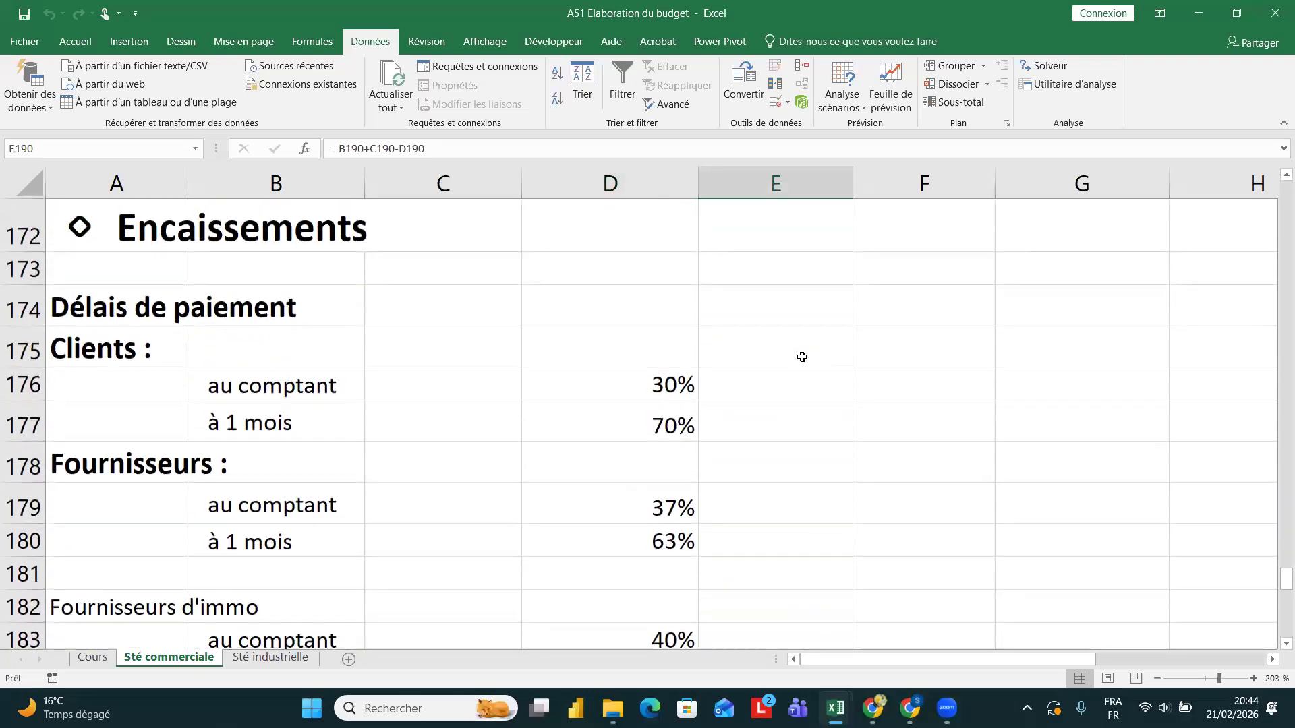
pyautogui.scroll(1, 802, 356)
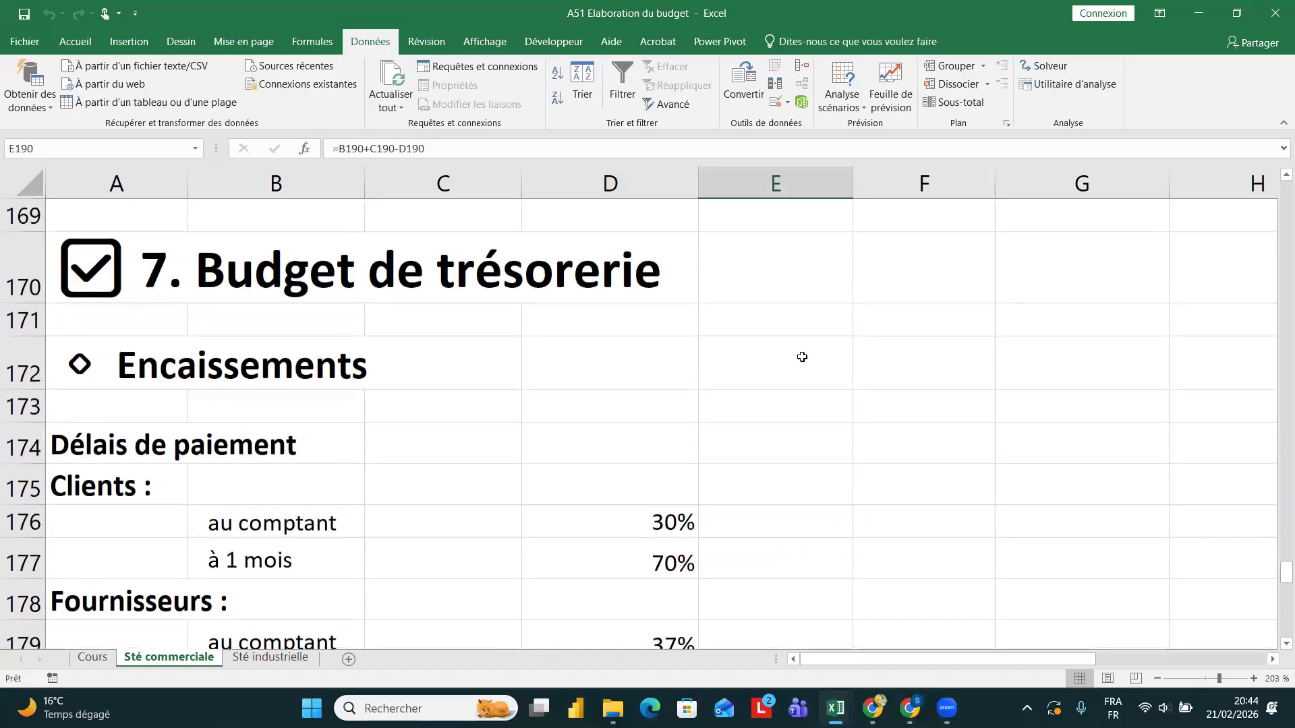
pyautogui.scroll(-1, 802, 357)
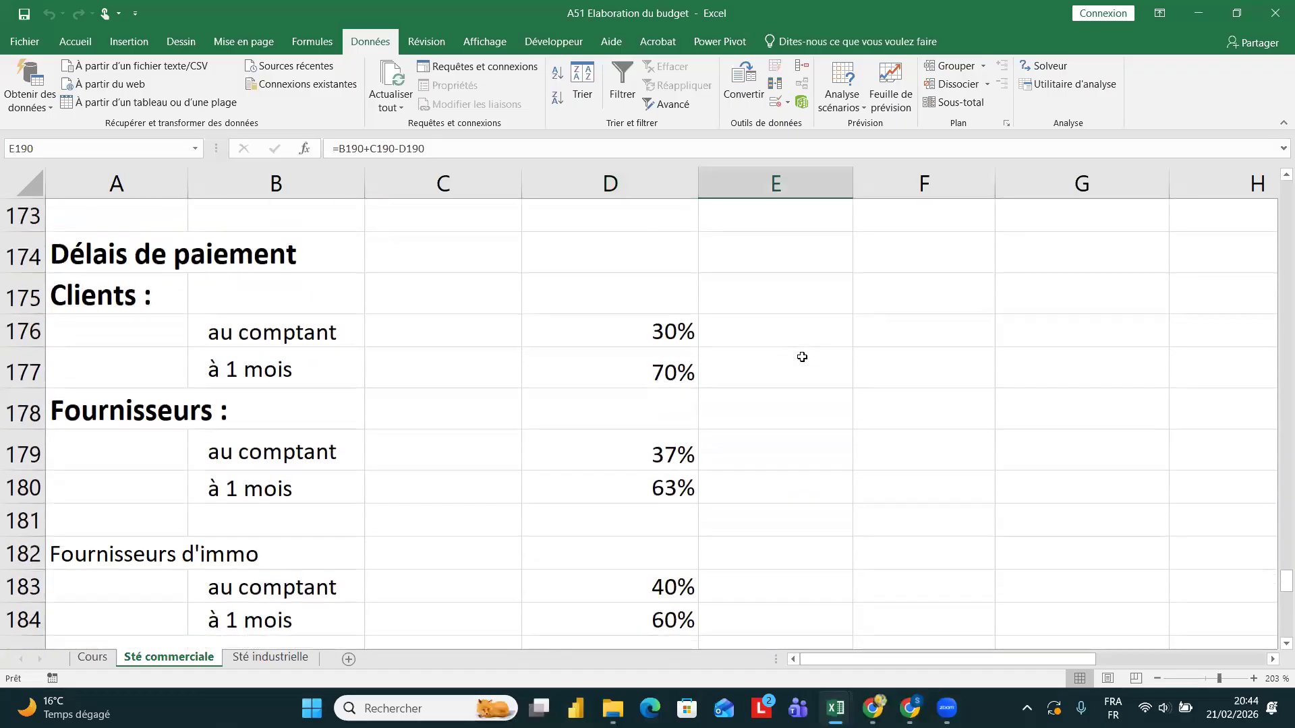
pyautogui.scroll(-4, 802, 356)
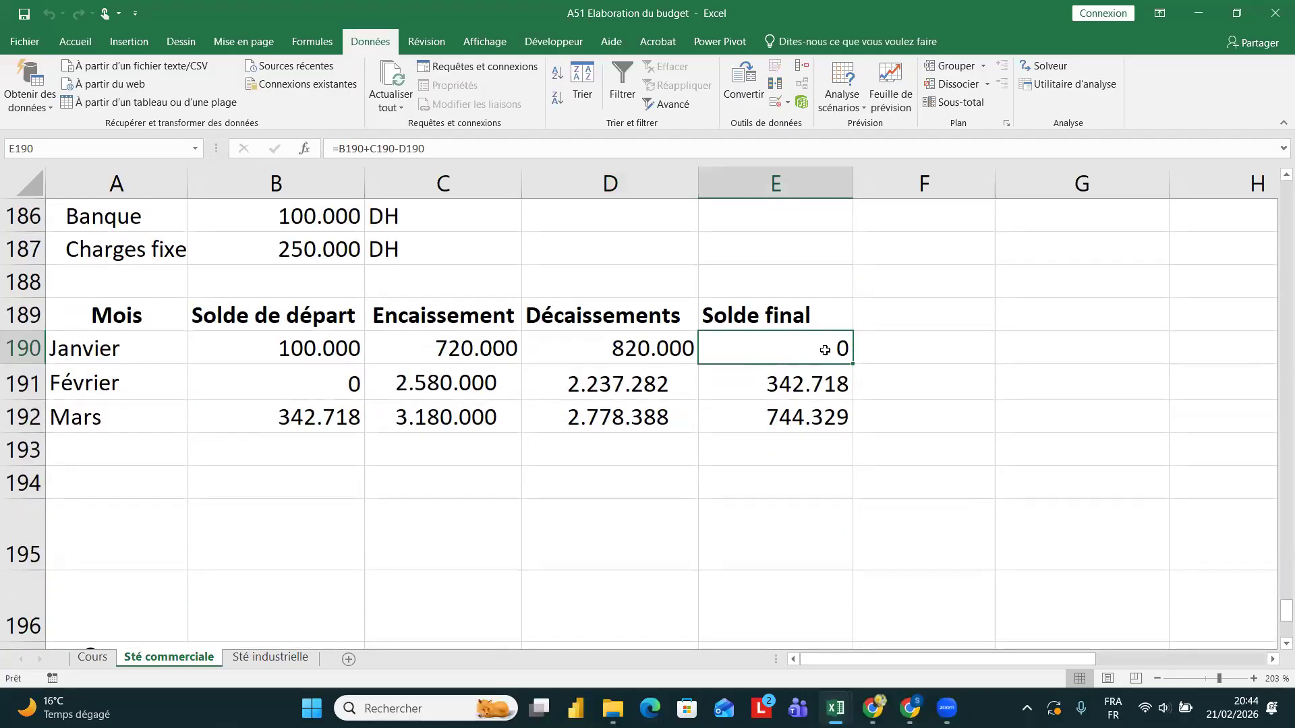
pyautogui.scroll(3, 825, 348)
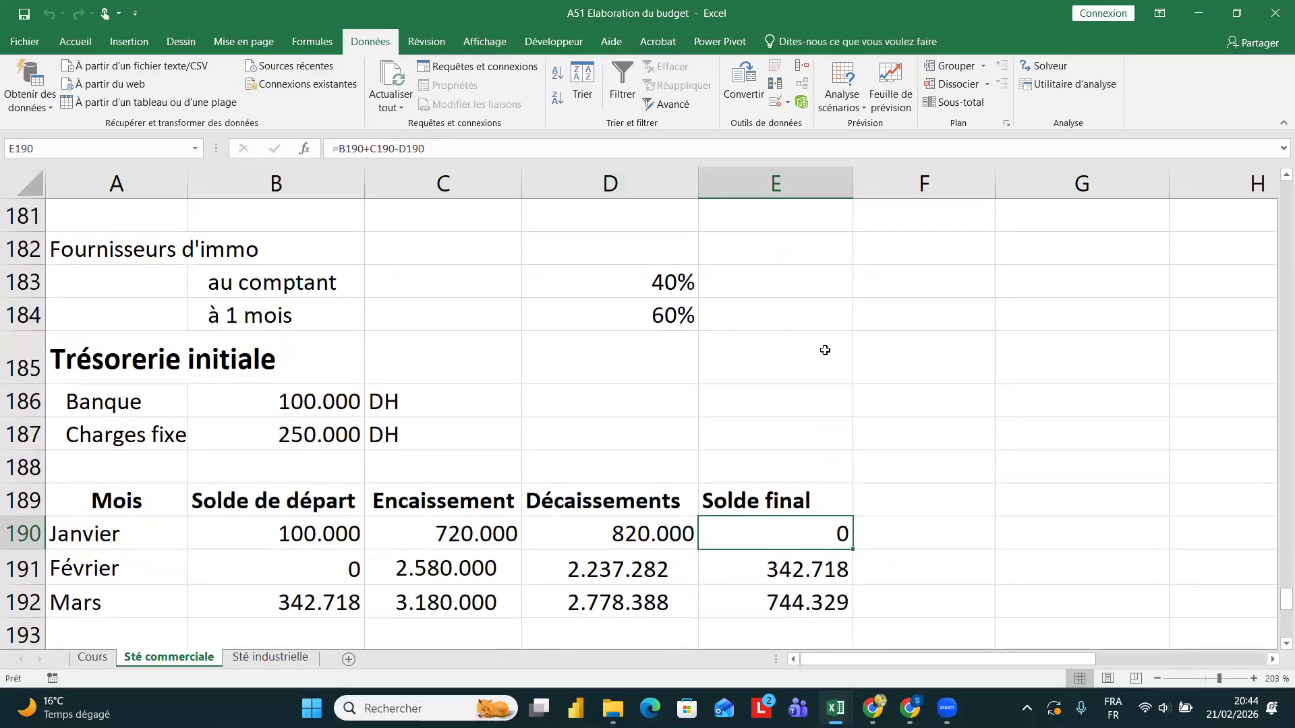
pyautogui.scroll(-2, 816, 398)
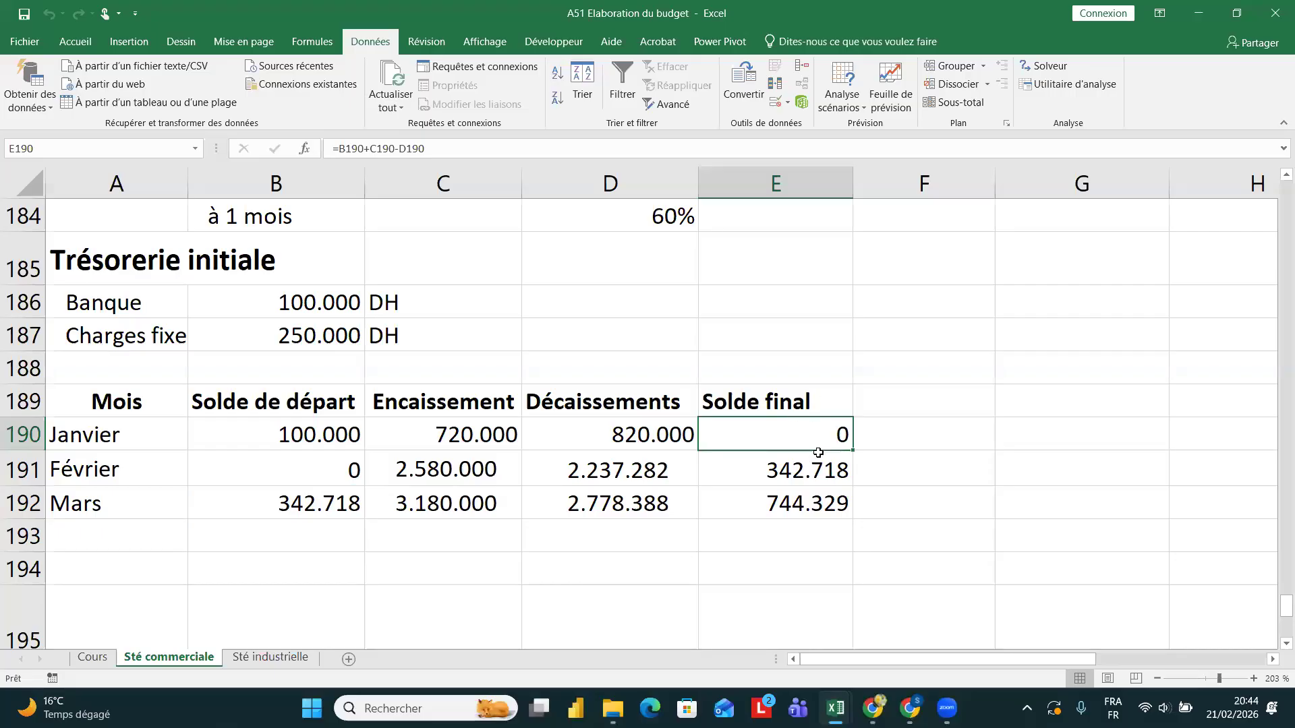
# - Set the Solver target value for January's Solde final E190 to 10000, solve and keep the Solver solution
pyautogui.click(1044, 66)
pyautogui.click(323, 139)
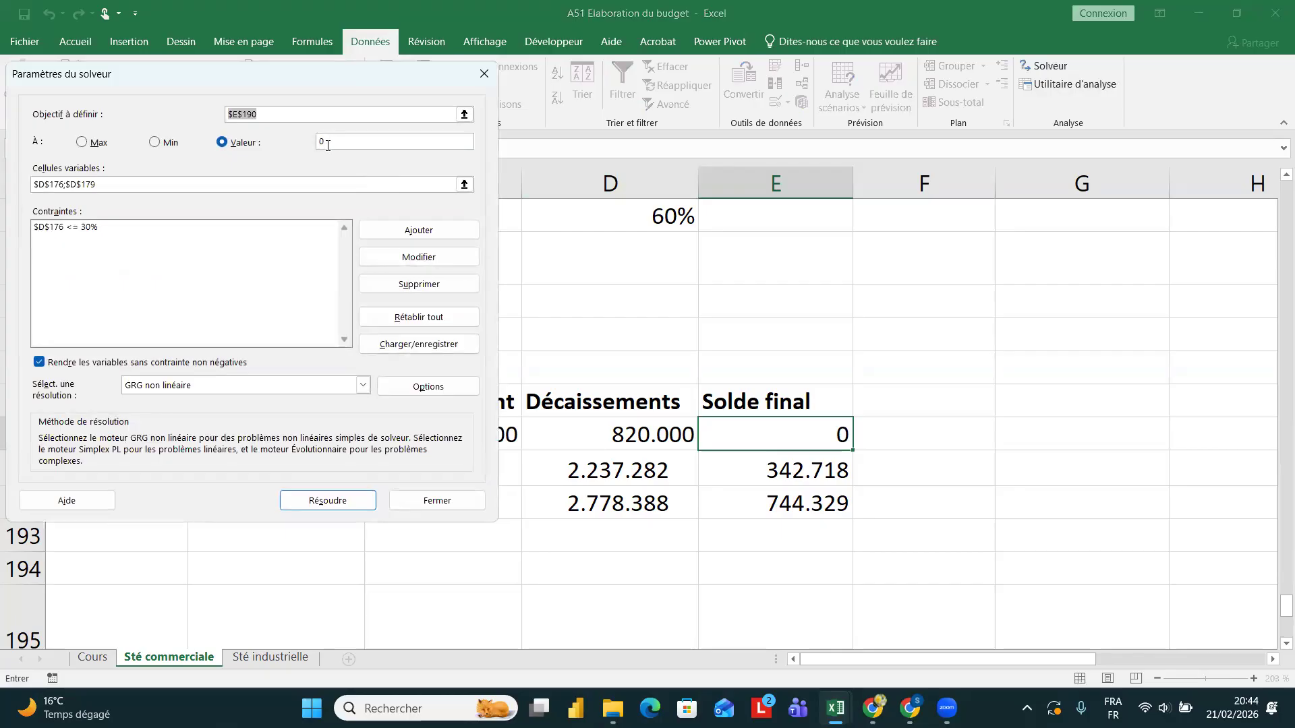
pyautogui.write('10000')
pyautogui.click(331, 503)
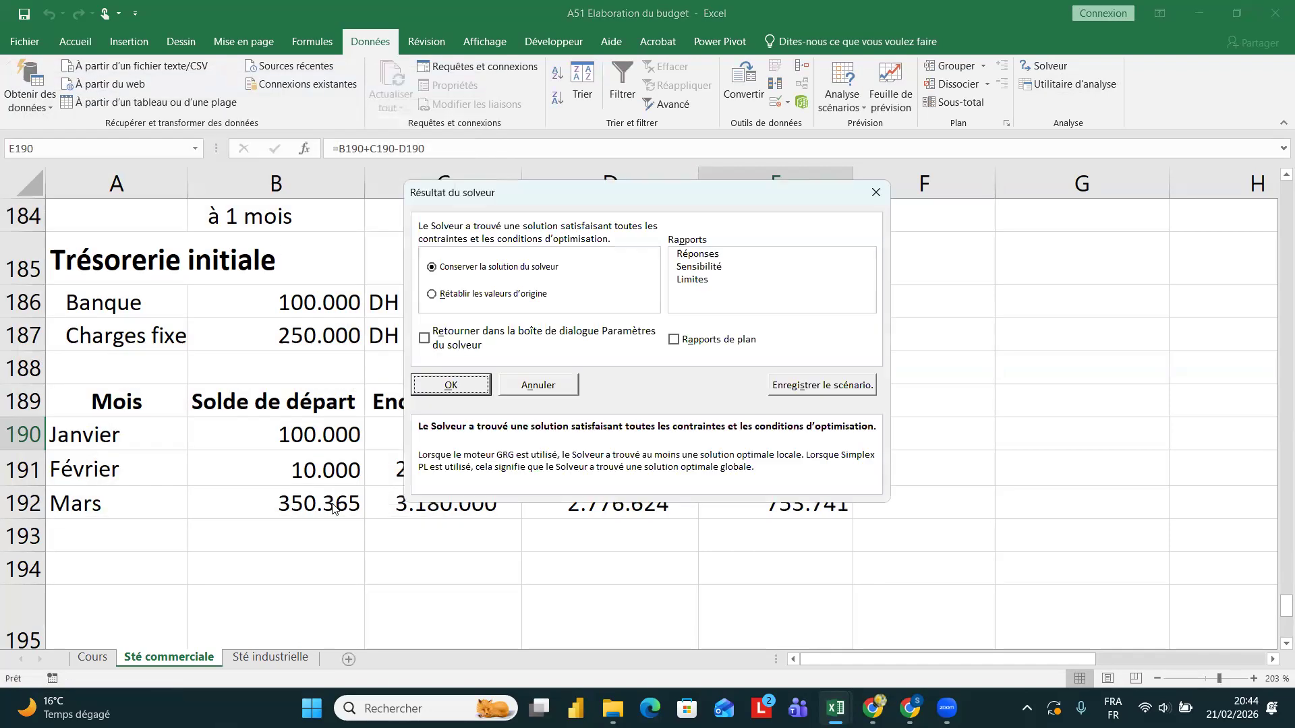
pyautogui.click(453, 385)
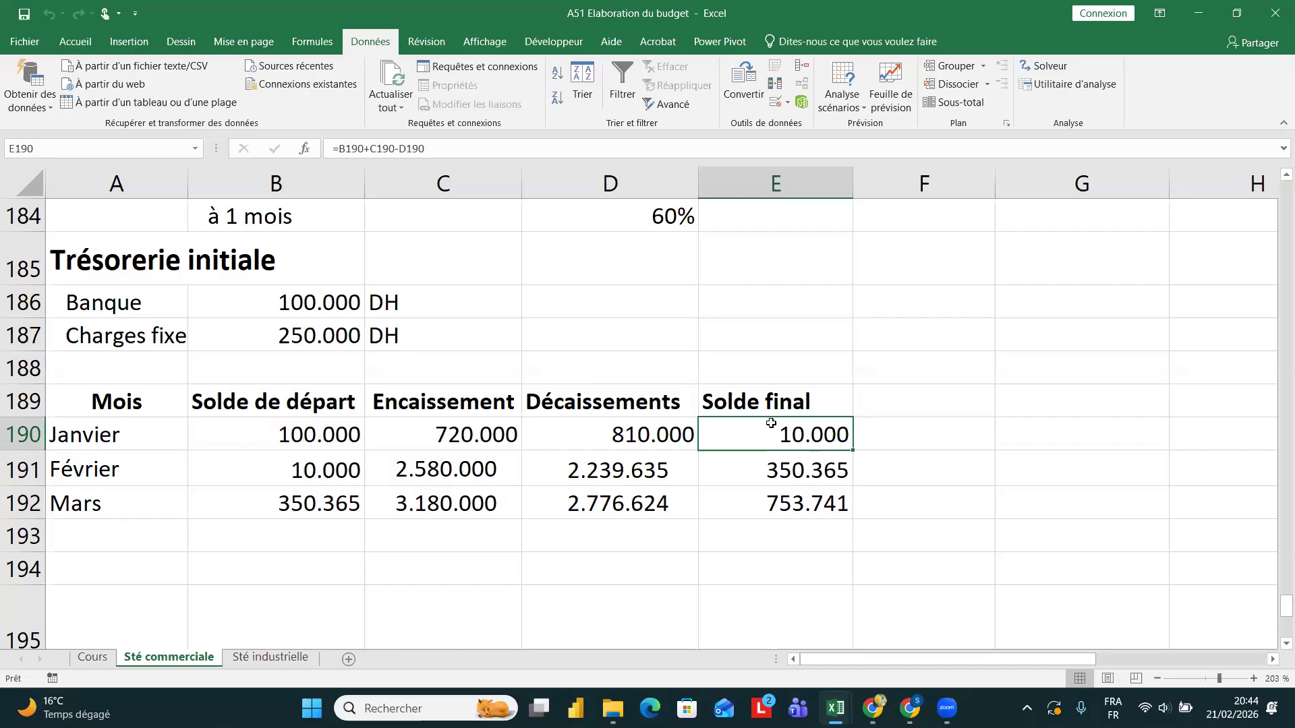
# - Examine the solved au comptant shares in D176 and D179 and compare them with January's Solde final in E190
pyautogui.scroll(2, 709, 379)
pyautogui.scroll(2, 709, 378)
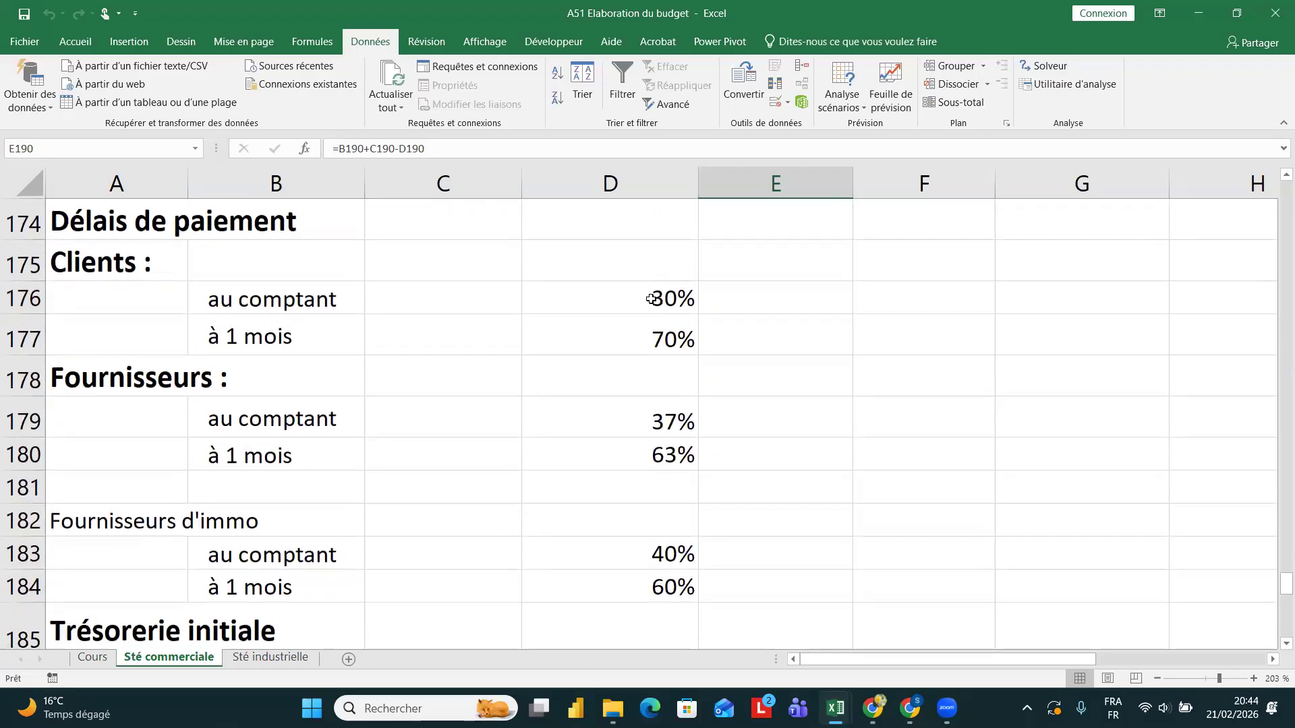
pyautogui.click(653, 298)
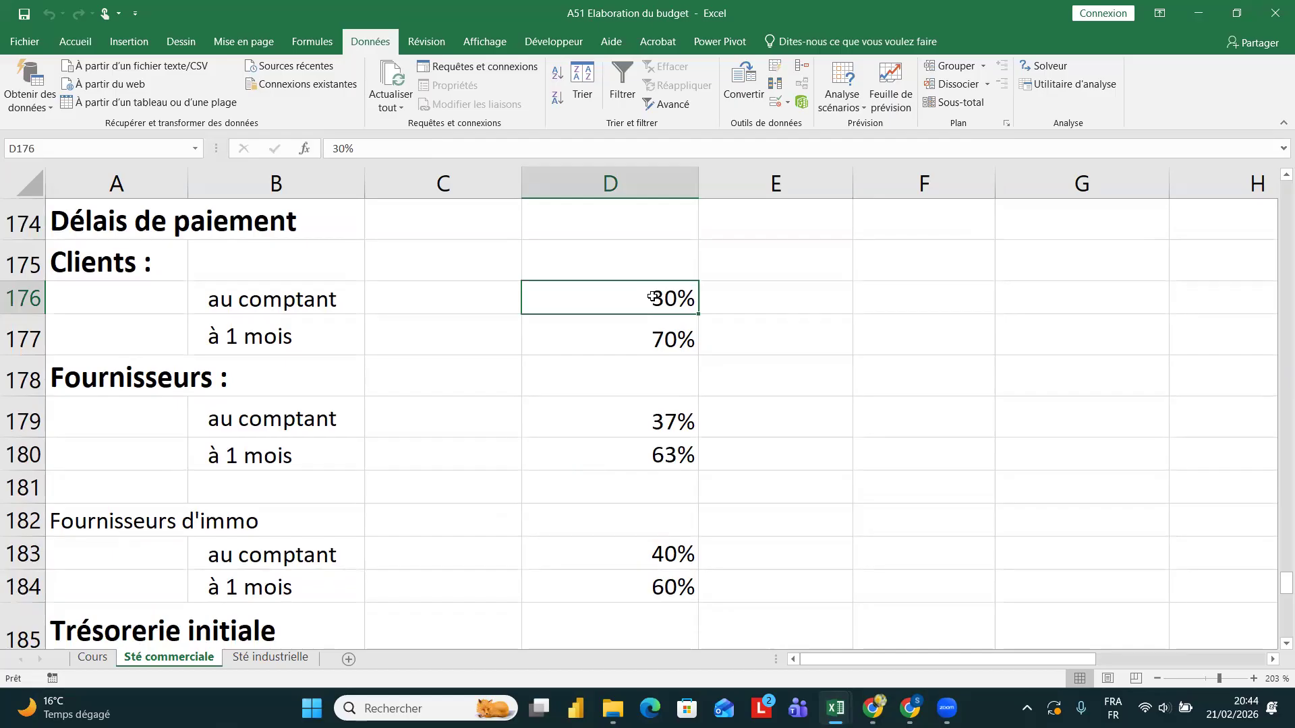
pyautogui.click(669, 419)
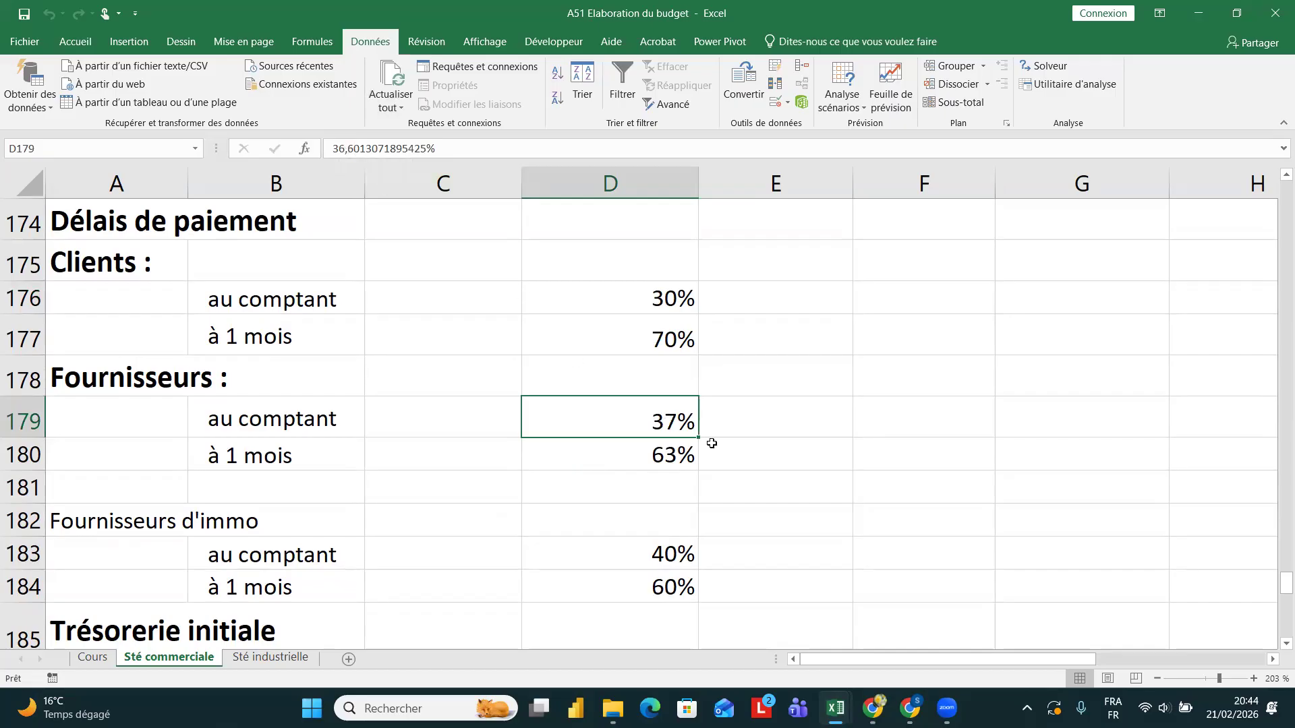
pyautogui.scroll(-5, 711, 444)
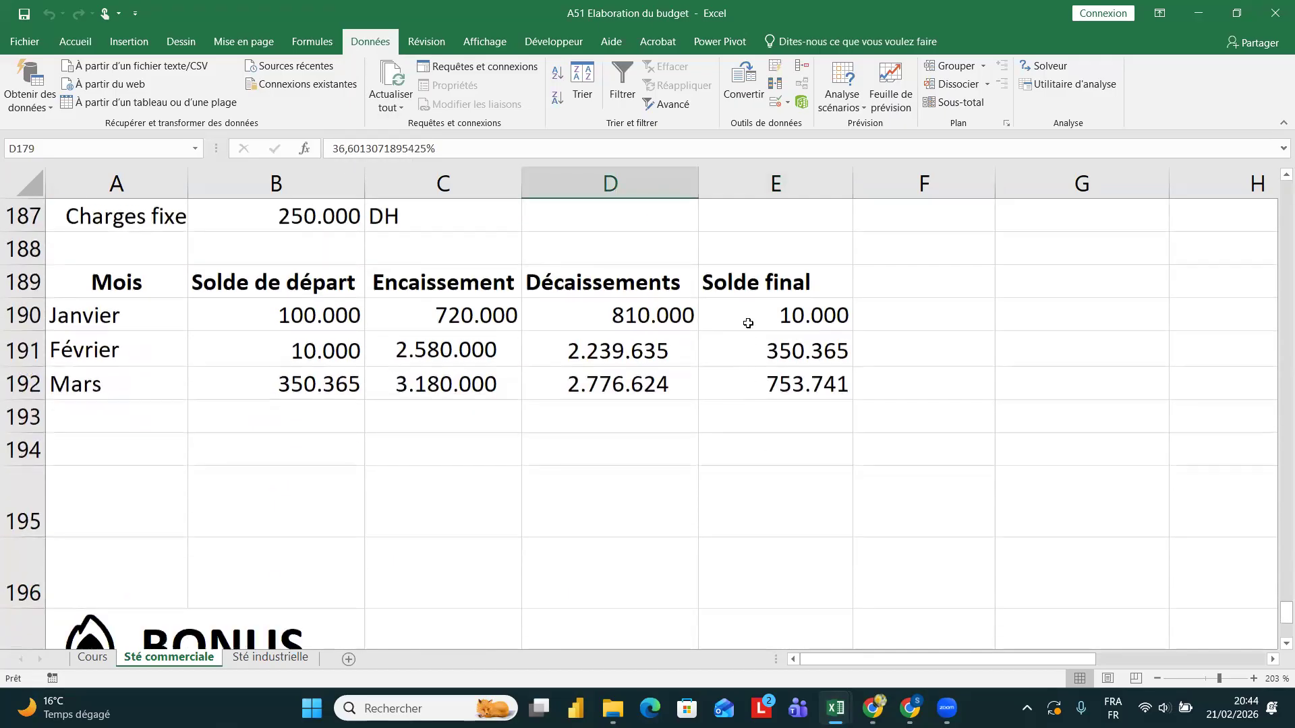
pyautogui.click(748, 324)
pyautogui.scroll(1, 748, 323)
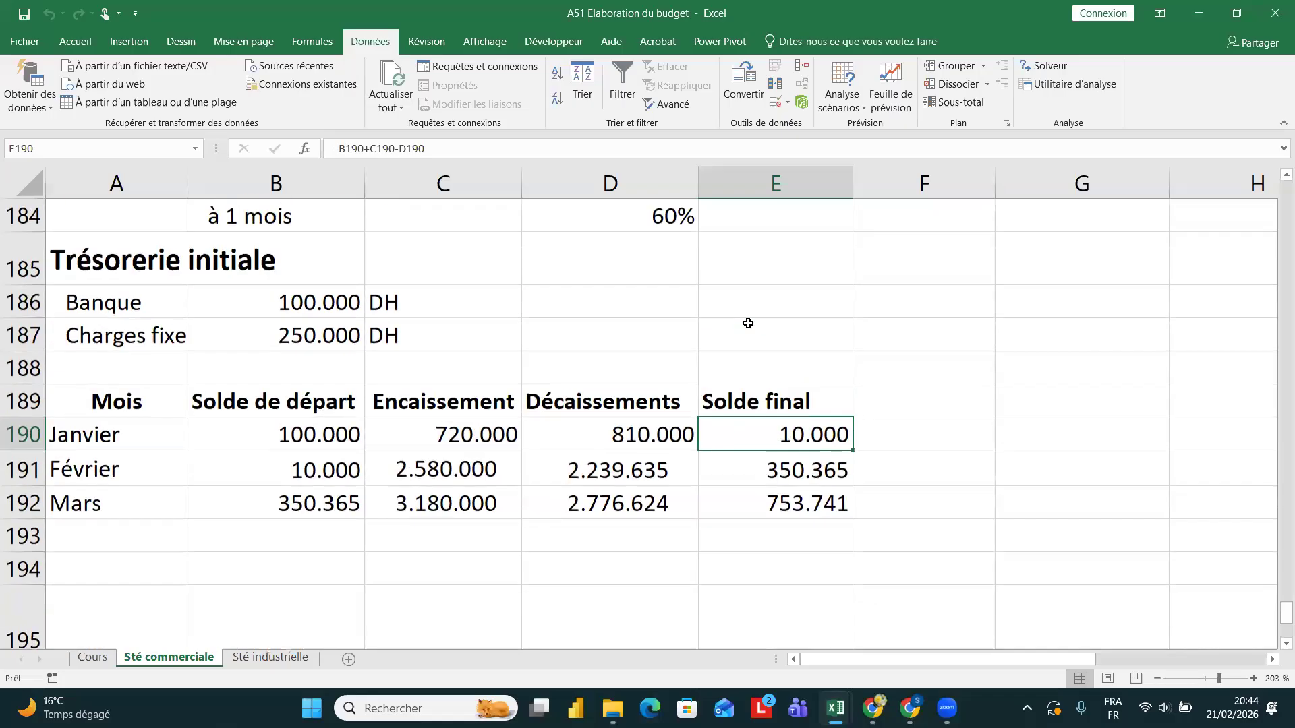
pyautogui.scroll(2, 748, 324)
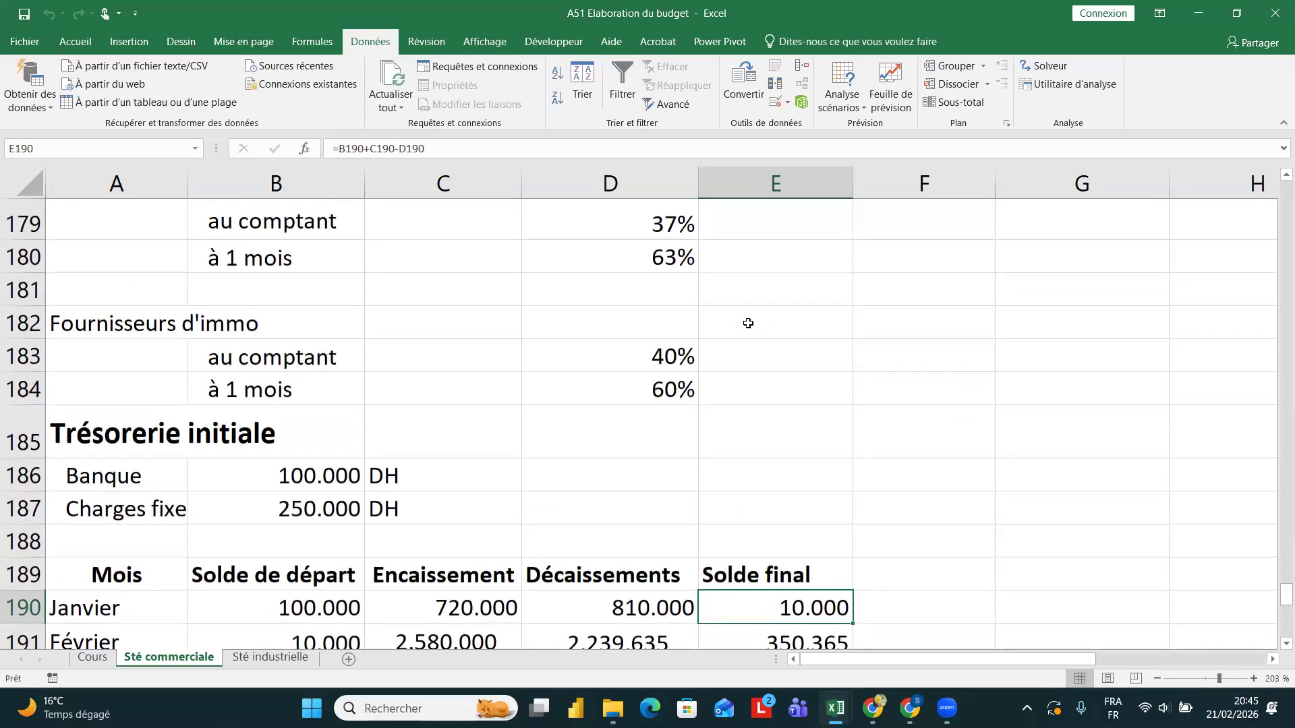
# - Read the BONUS items “Remise commerciale” and “Variation prix achat”, and review the cash budget's payment terms, including D179
pyautogui.scroll(-6, 748, 324)
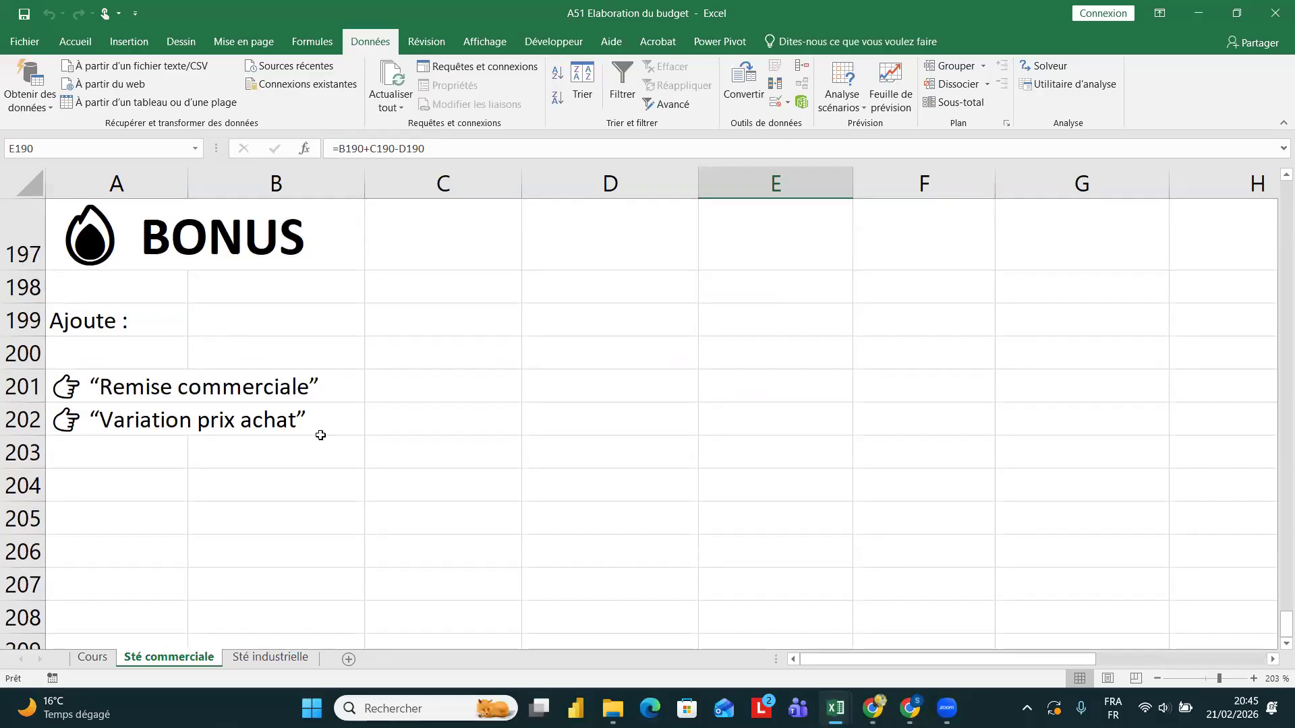
pyautogui.scroll(3, 320, 435)
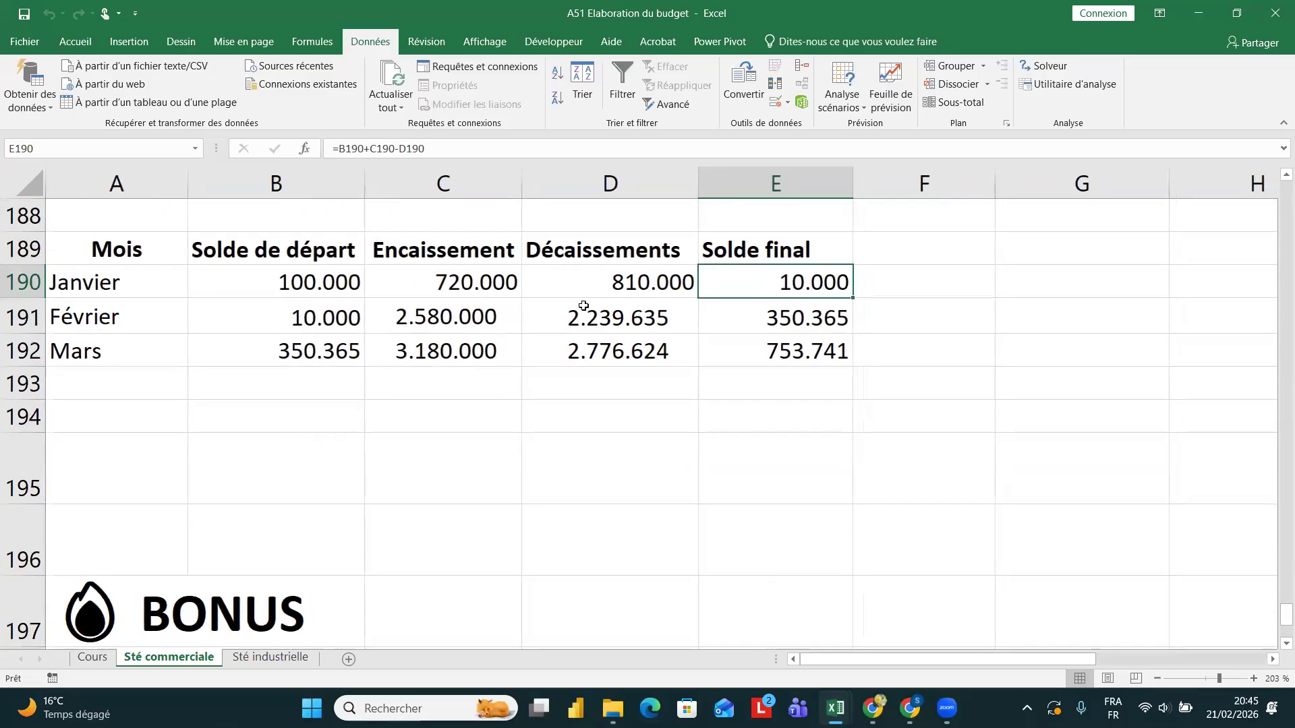
pyautogui.scroll(-2, 700, 428)
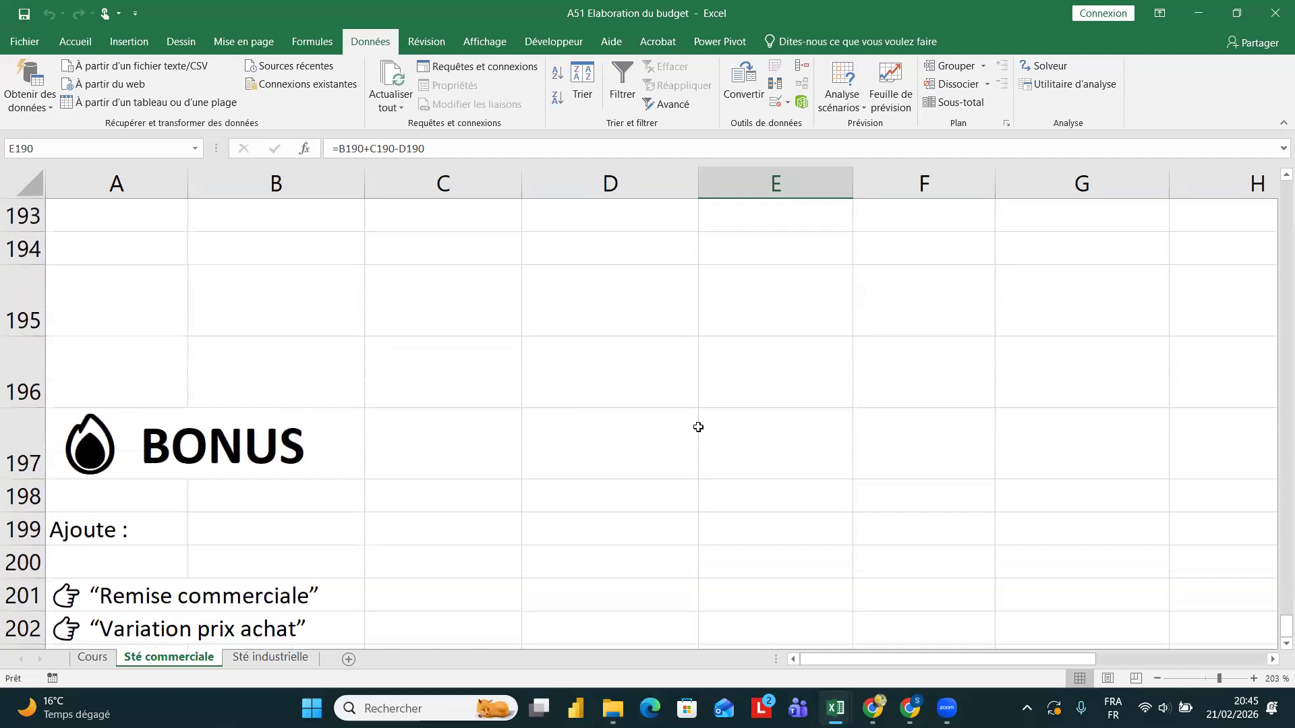
pyautogui.scroll(-2, 698, 427)
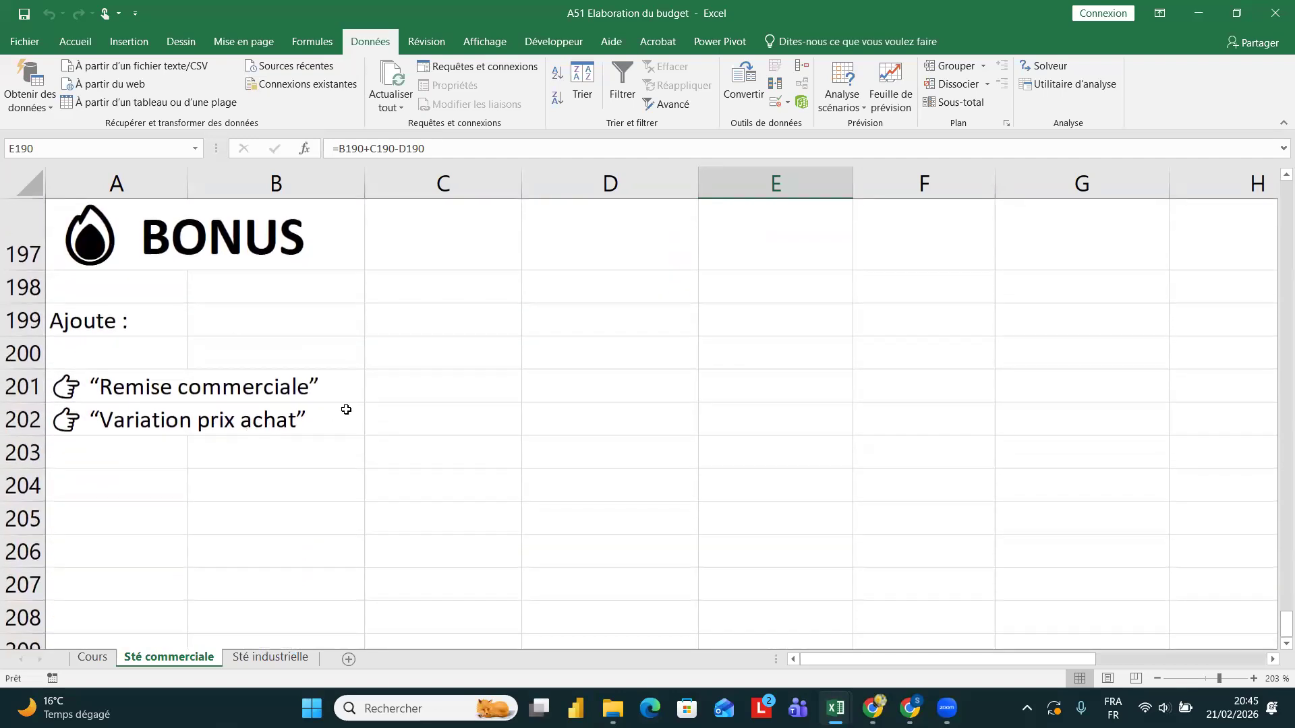
pyautogui.scroll(8, 346, 410)
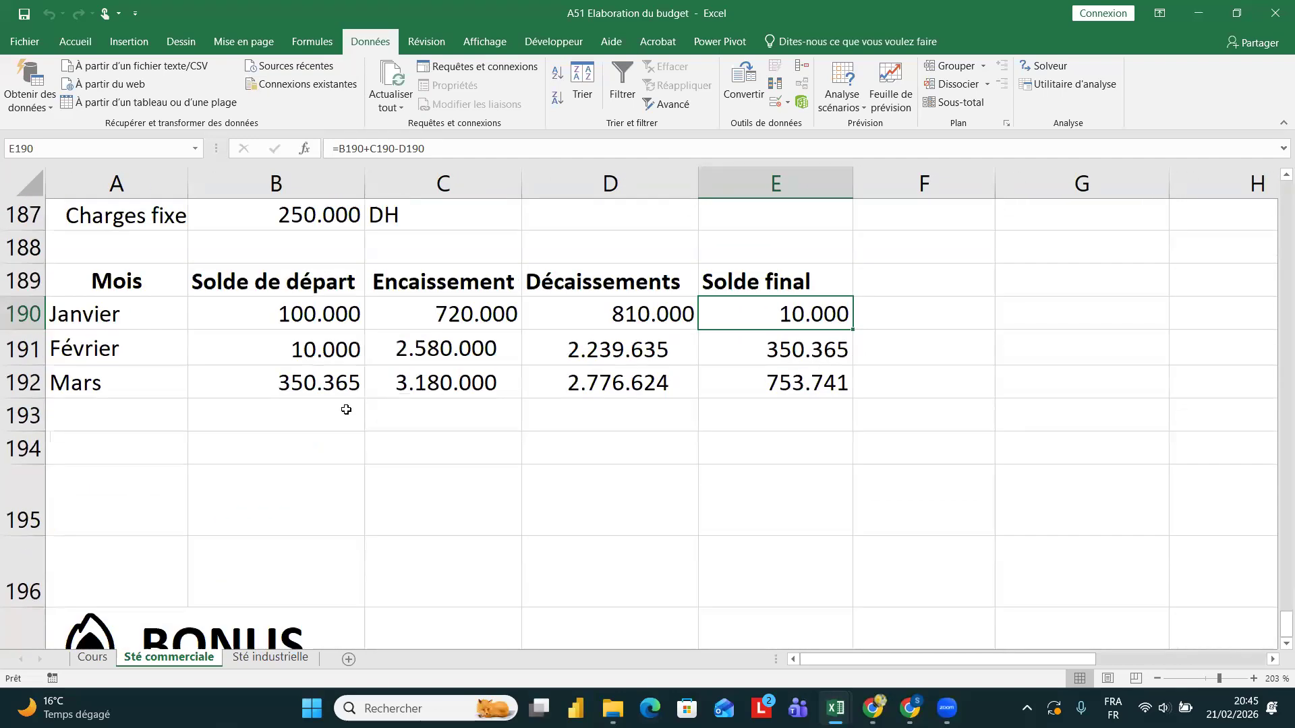
pyautogui.scroll(4, 346, 410)
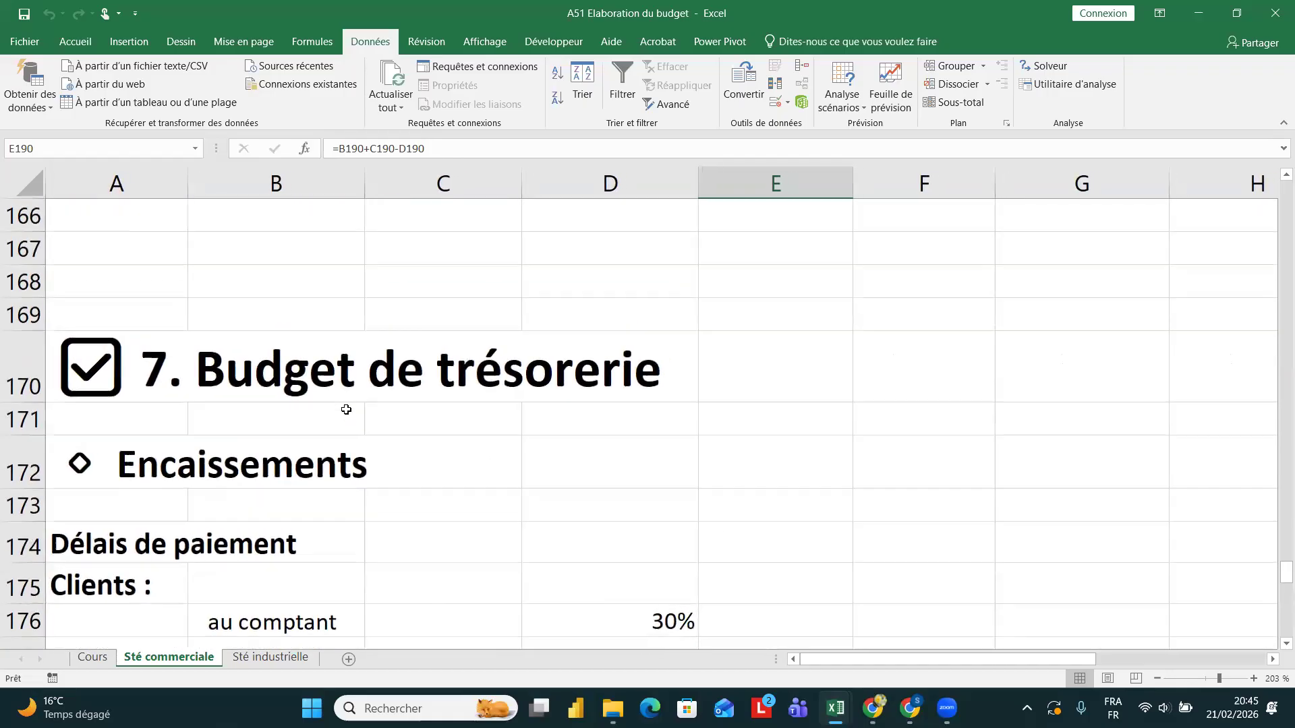
pyautogui.scroll(1, 346, 410)
pyautogui.scroll(-4, 346, 410)
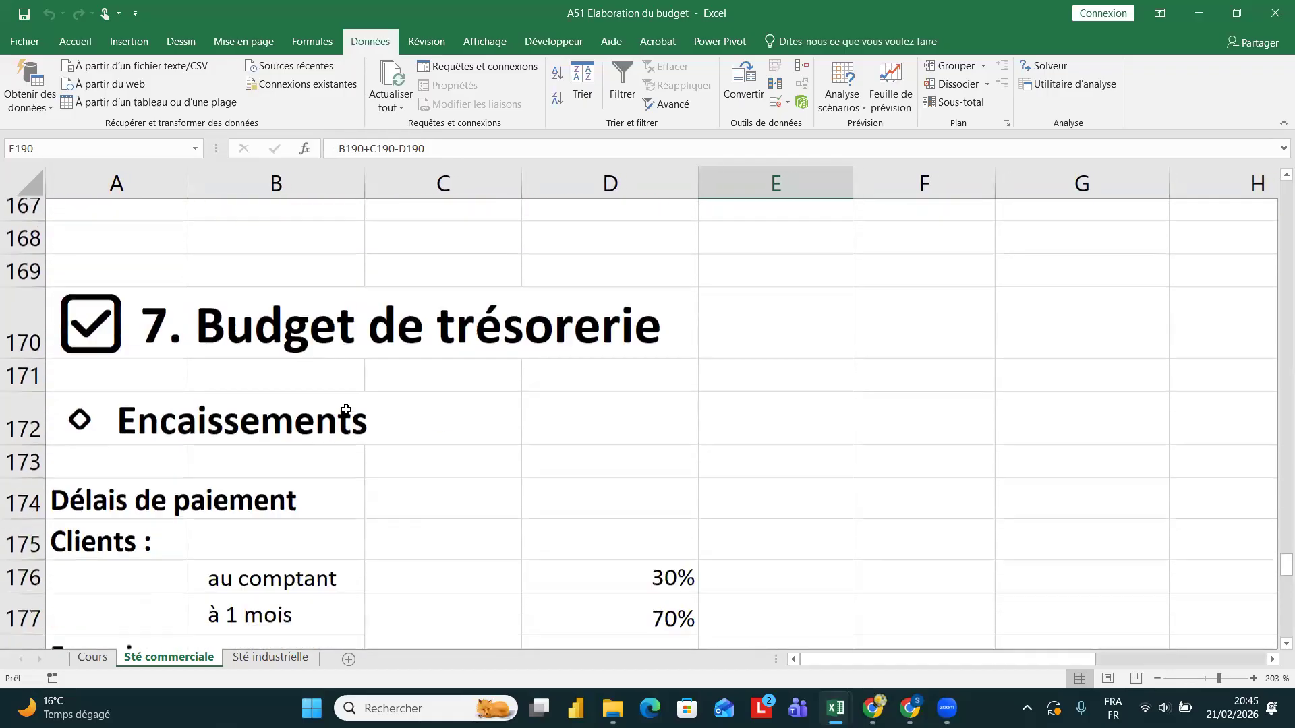
pyautogui.scroll(2, 346, 410)
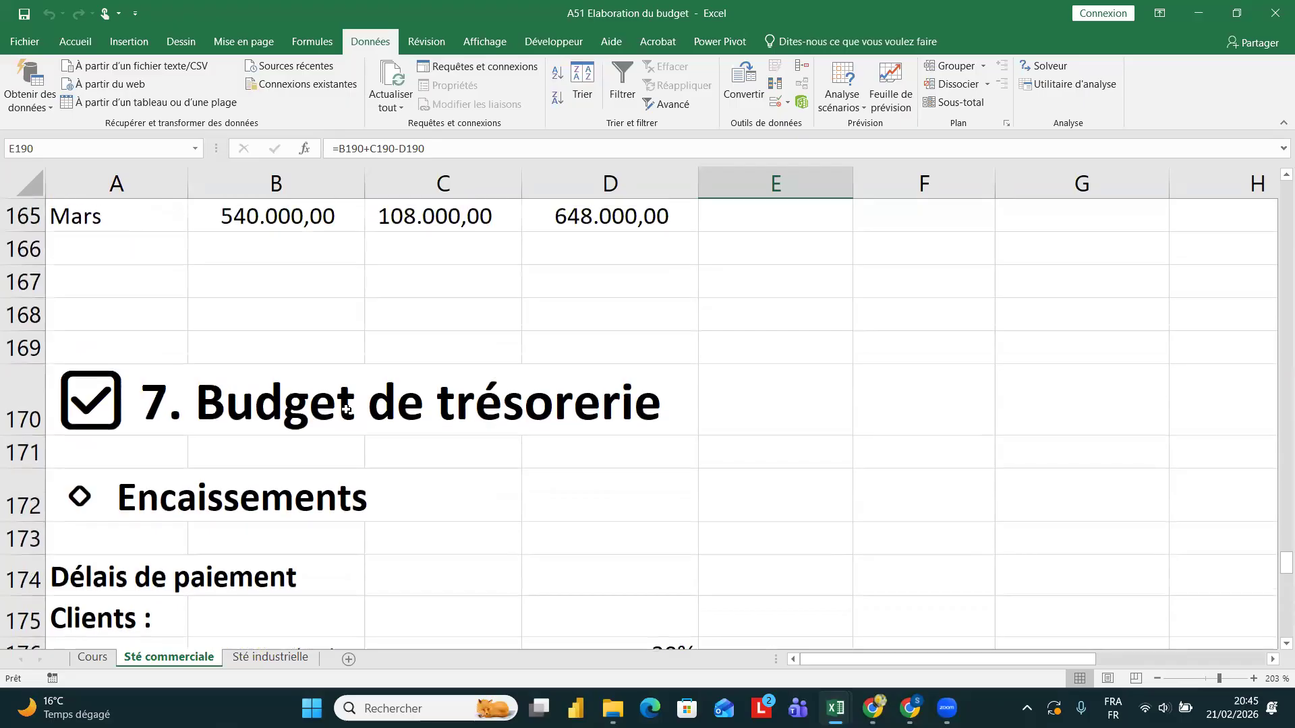
pyautogui.scroll(2, 346, 410)
pyautogui.scroll(-5, 346, 410)
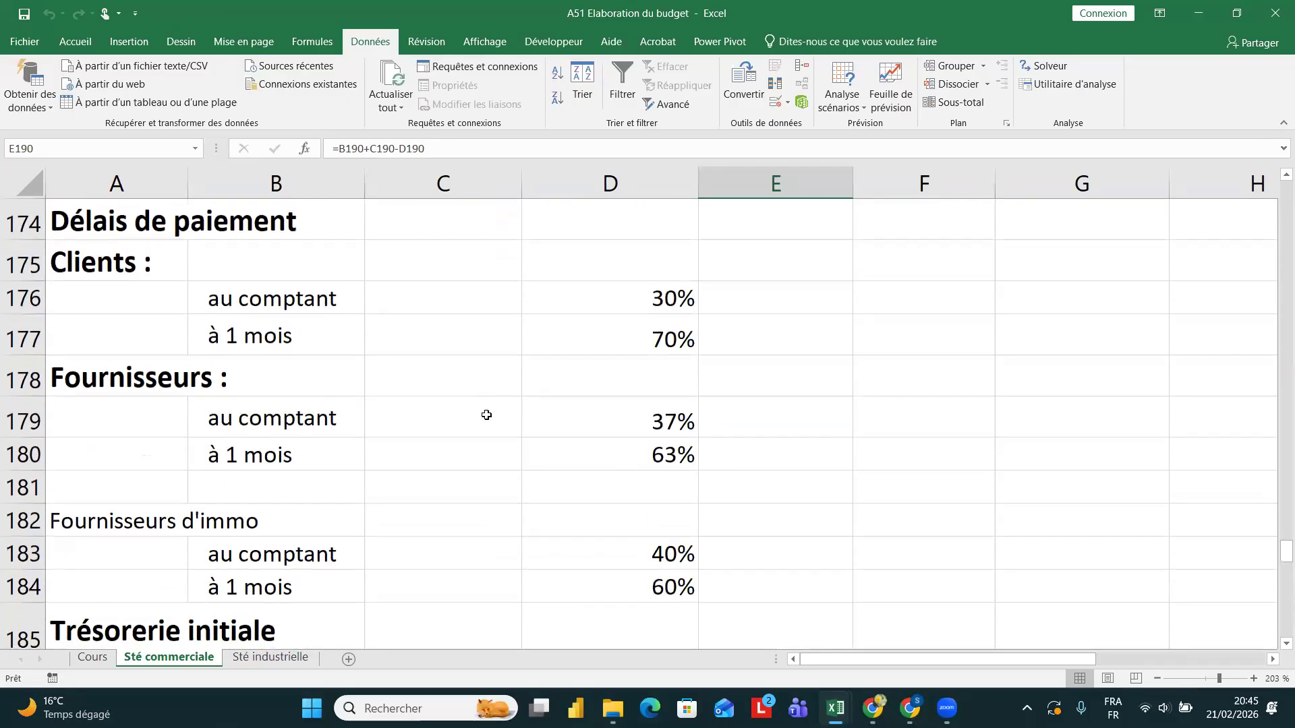
pyautogui.click(628, 420)
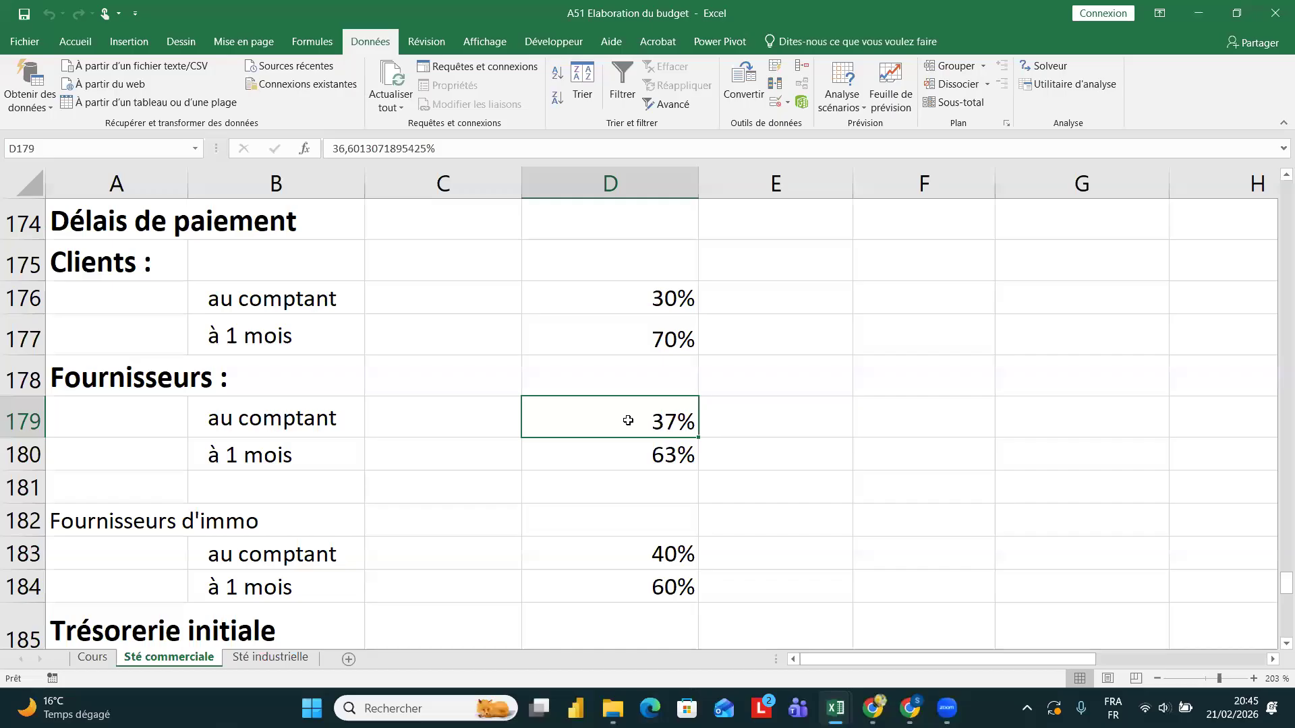
# - Review the TVA and purchases budget tables above the cash budget, and inspect January's purchase price formula in F141
pyautogui.scroll(1, 627, 420)
pyautogui.scroll(5, 628, 420)
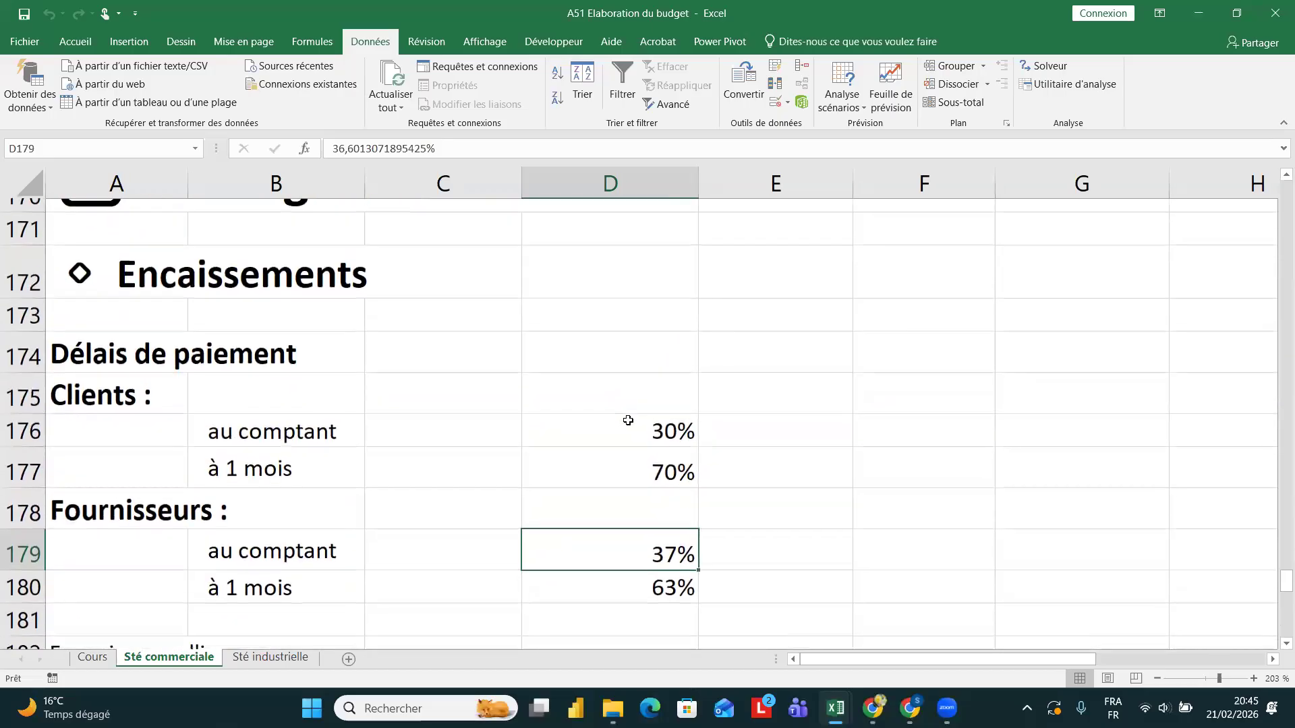
pyautogui.scroll(2, 627, 420)
pyautogui.scroll(1, 628, 420)
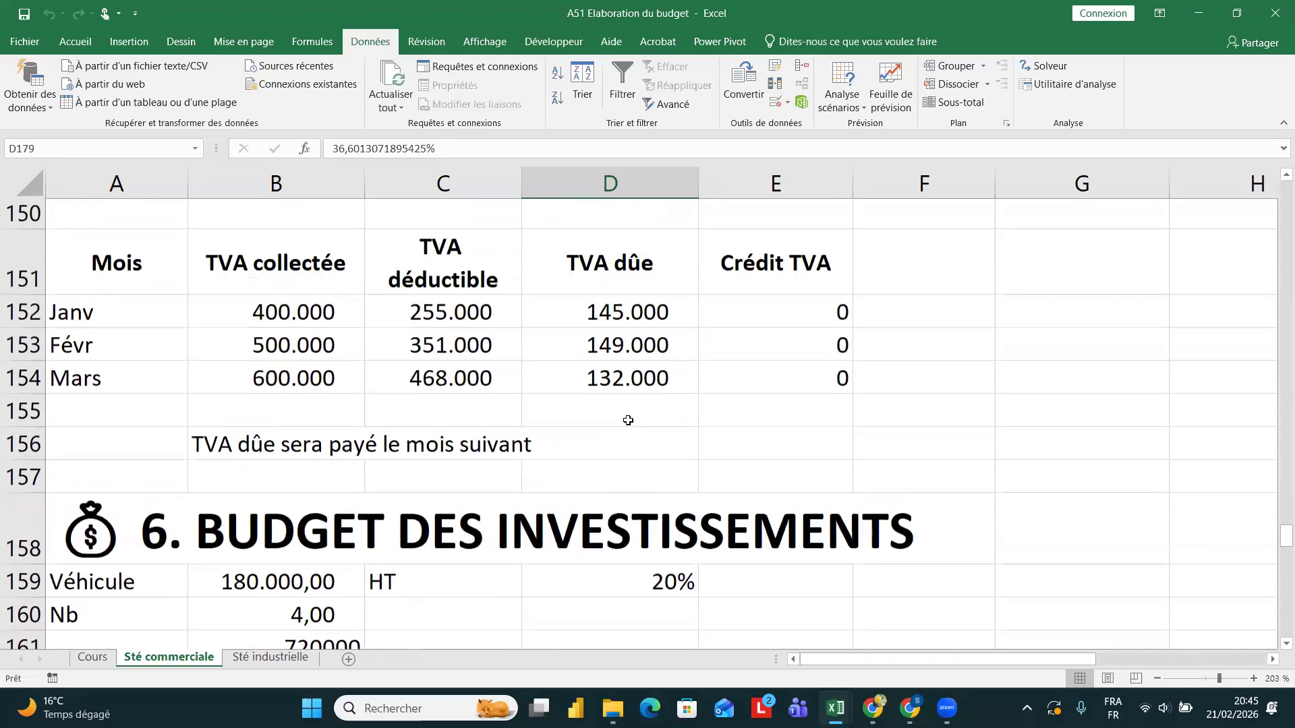
pyautogui.scroll(4, 625, 320)
pyautogui.scroll(1, 625, 320)
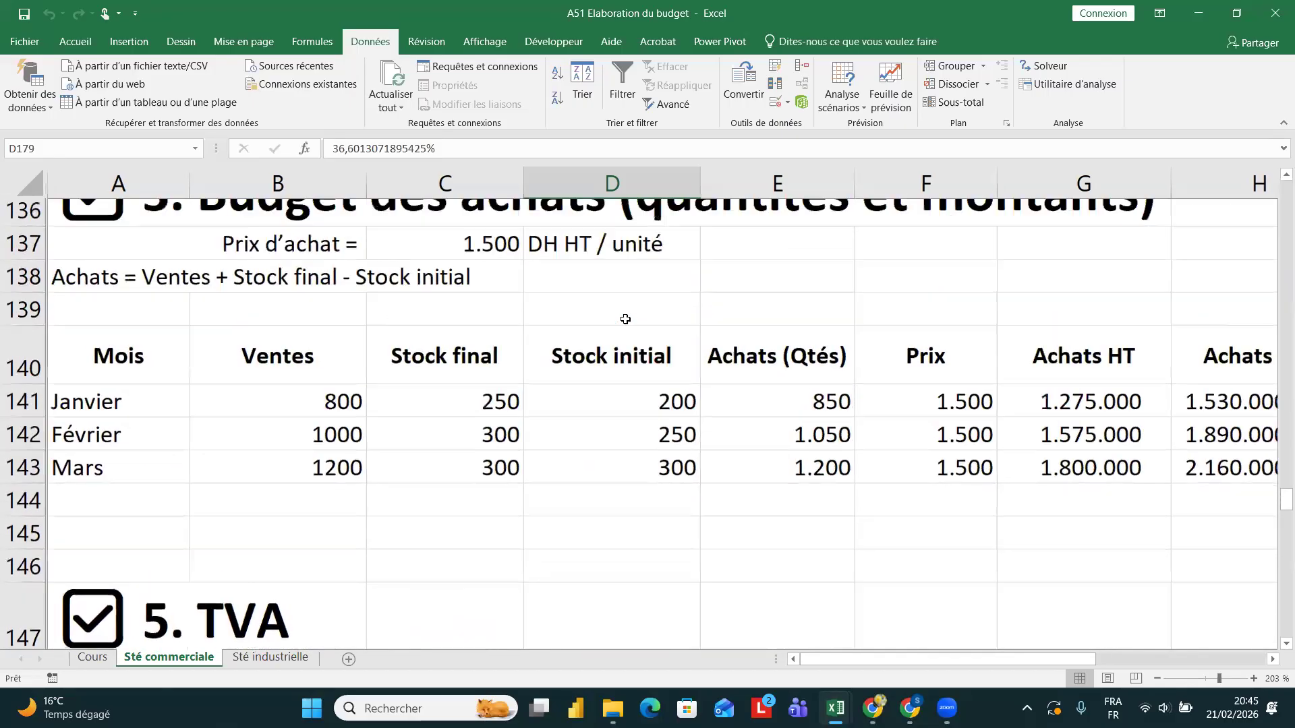
pyautogui.scroll(-1, 695, 344)
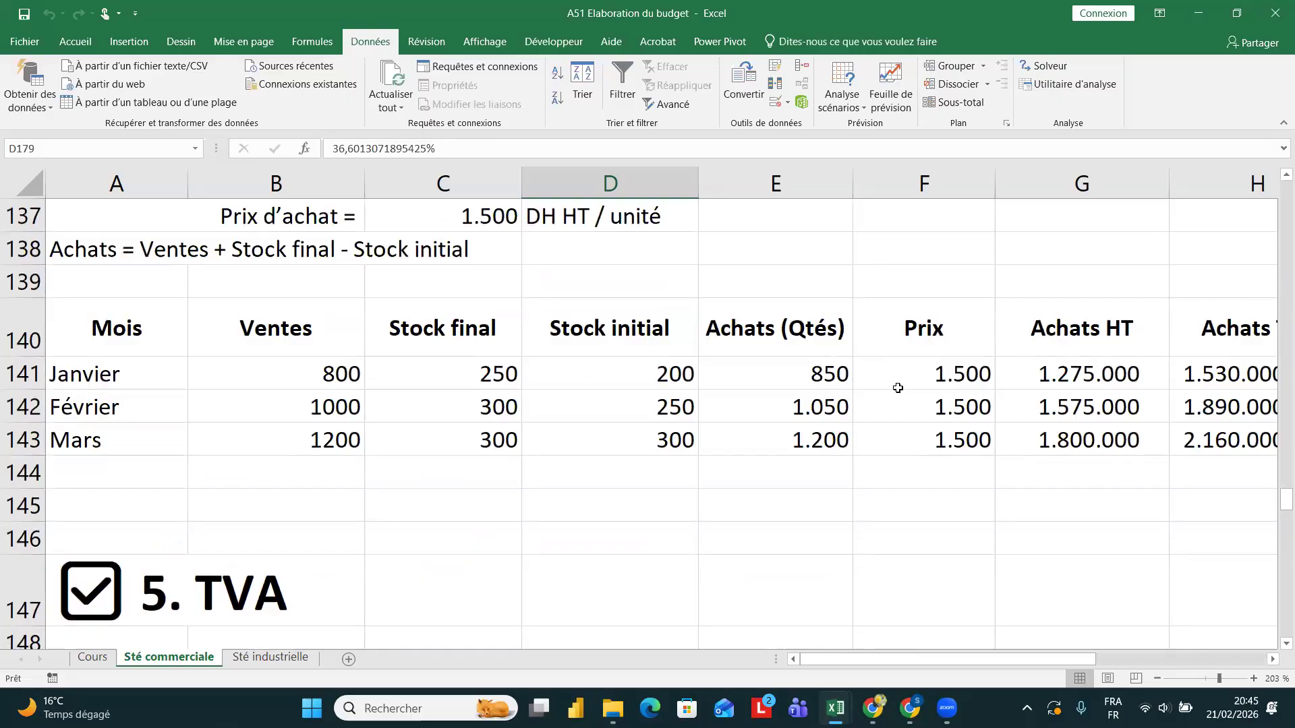
pyautogui.click(963, 379)
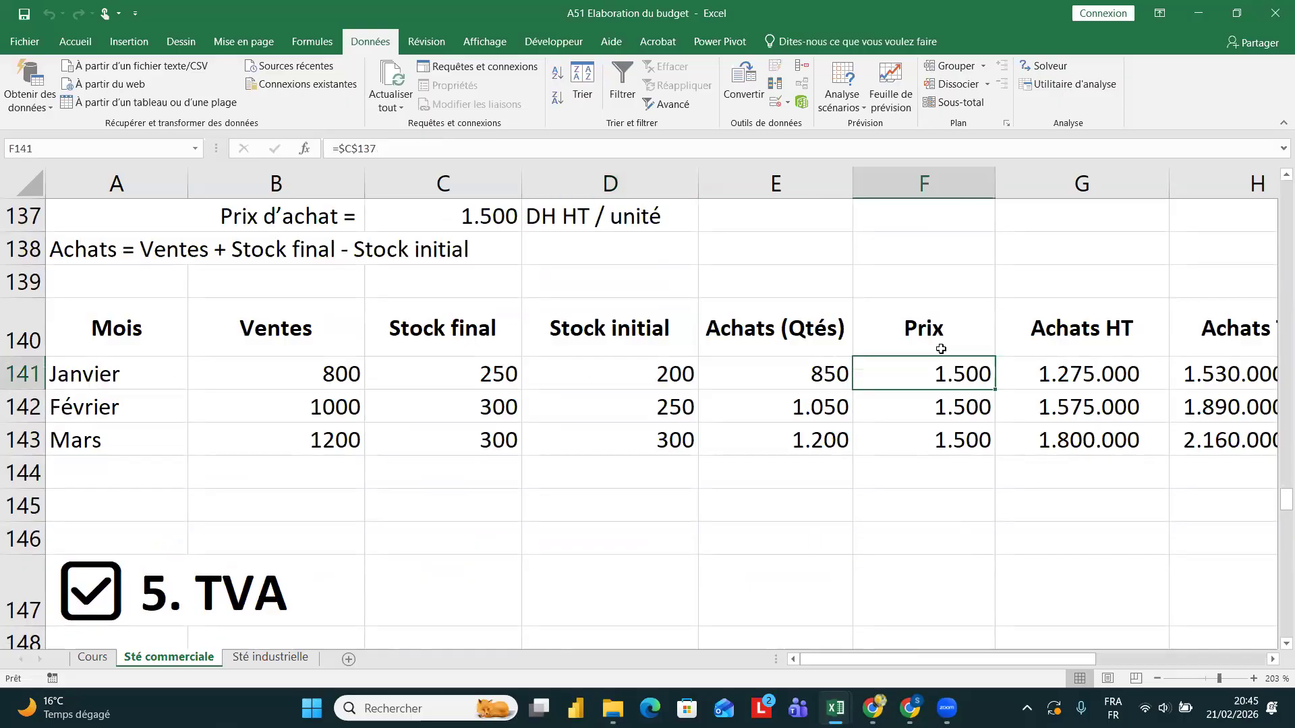
# - Check the Prix formulas in F141:F143 and trace their reference to the Prix d'achat cell C137
pyautogui.click(934, 418)
pyautogui.click(941, 442)
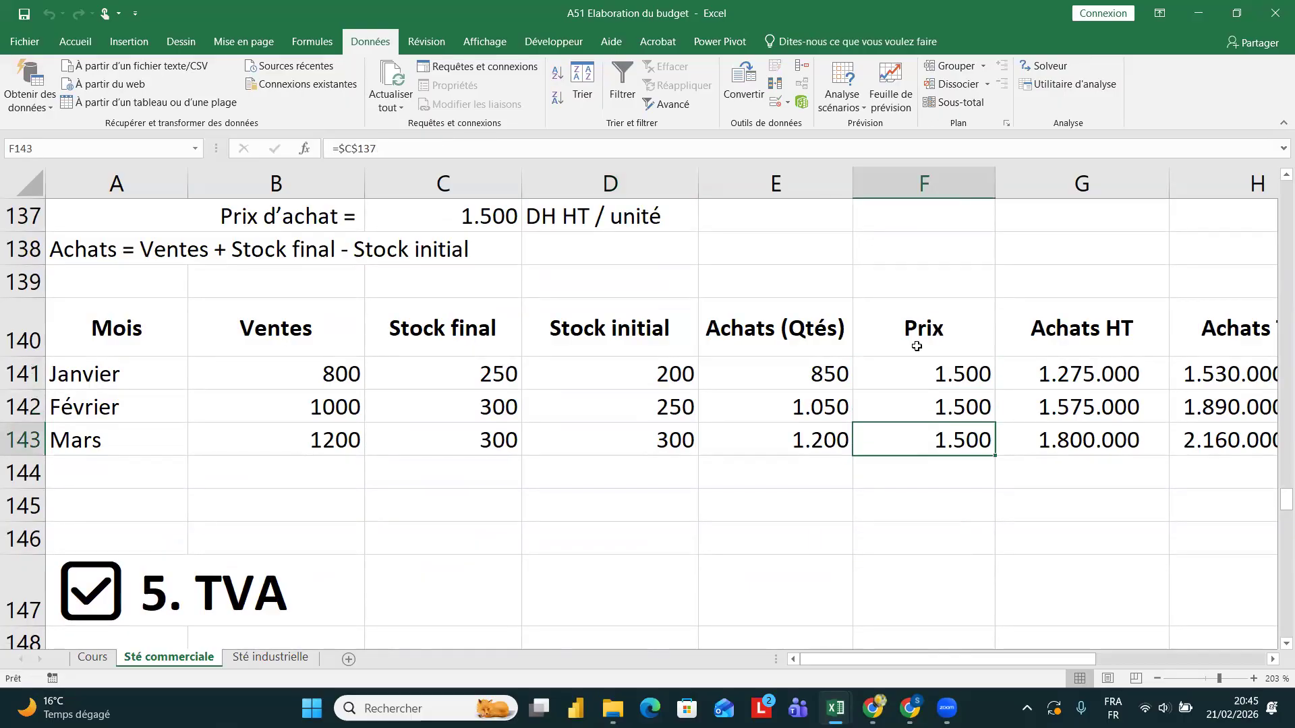
pyautogui.doubleClick(922, 365)
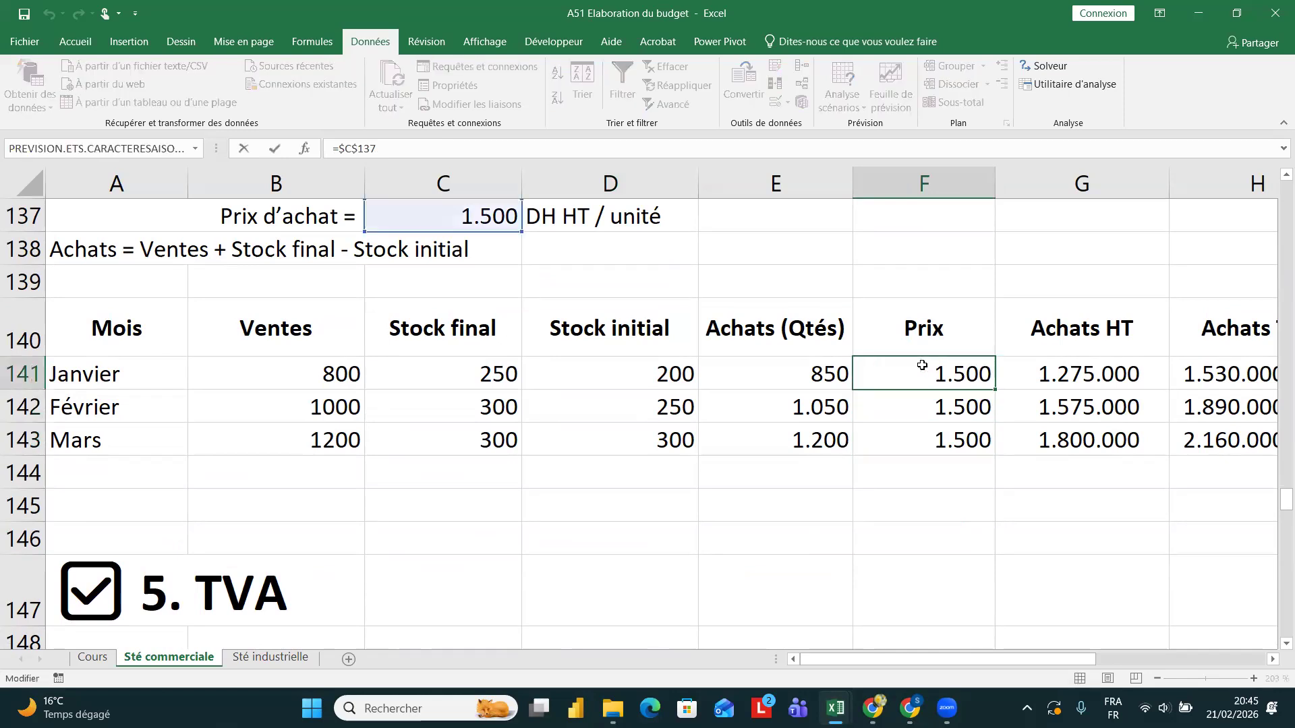
pyautogui.scroll(4, 717, 388)
pyautogui.scroll(-3, 619, 455)
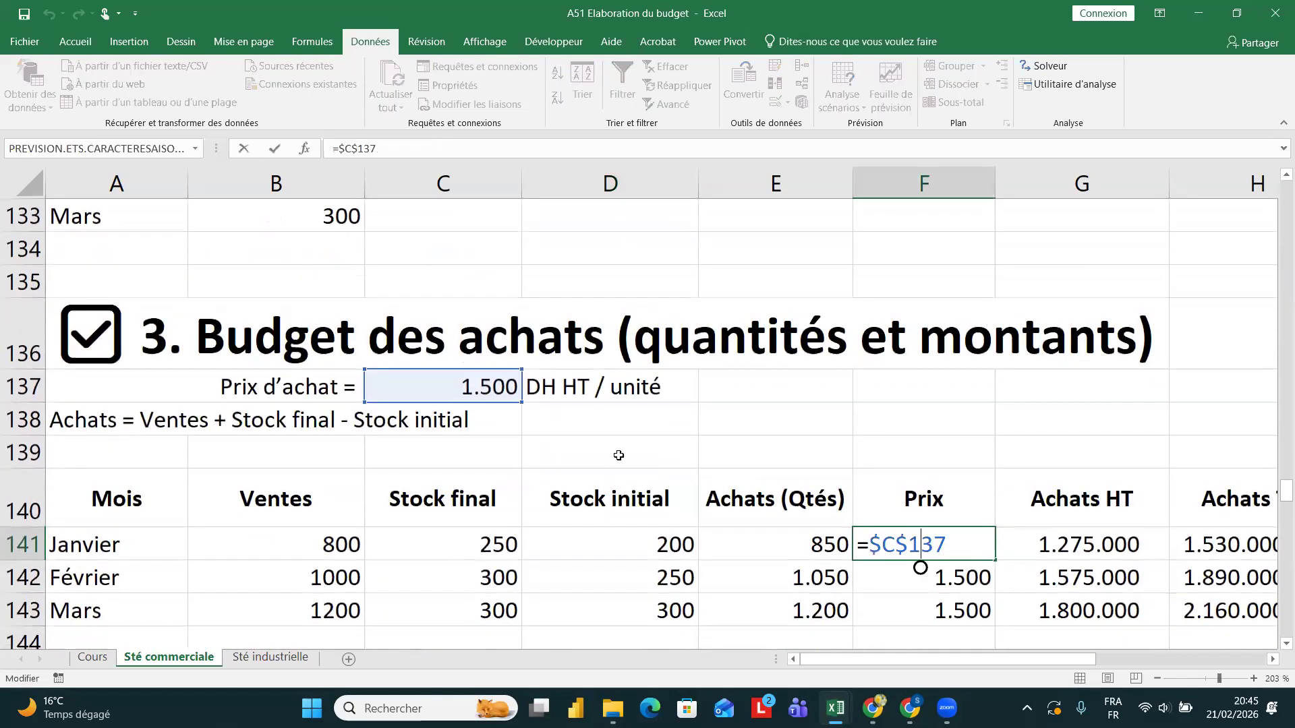
pyautogui.press('Return')
# - Highlight the Prix d'achat cell C137 with a yellow fill
pyautogui.click(489, 386)
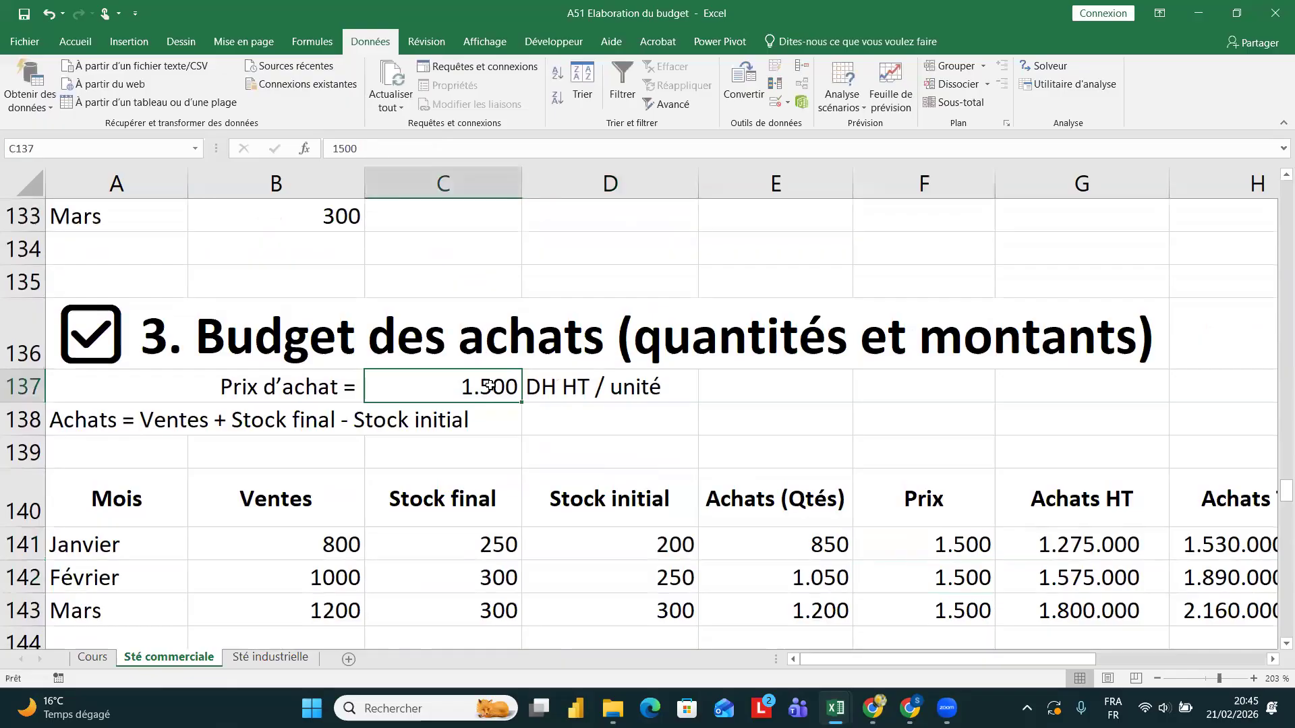
pyautogui.click(137, 41)
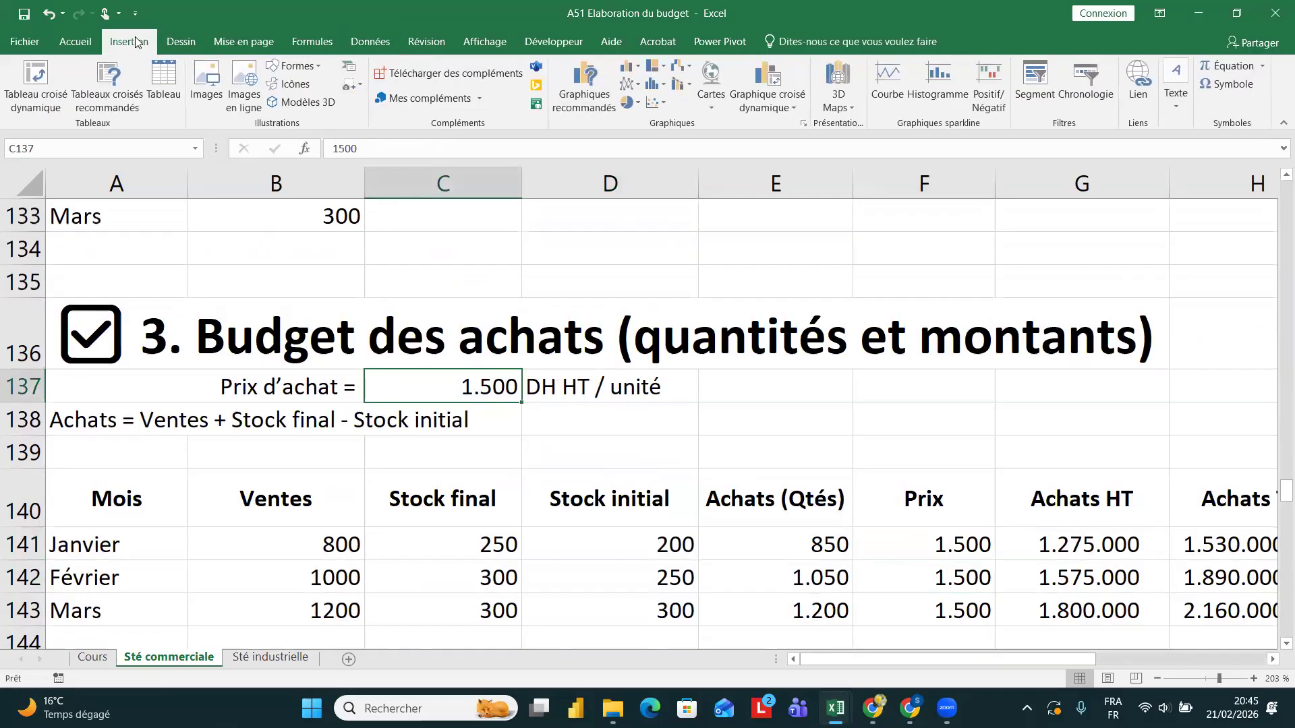
pyautogui.click(76, 42)
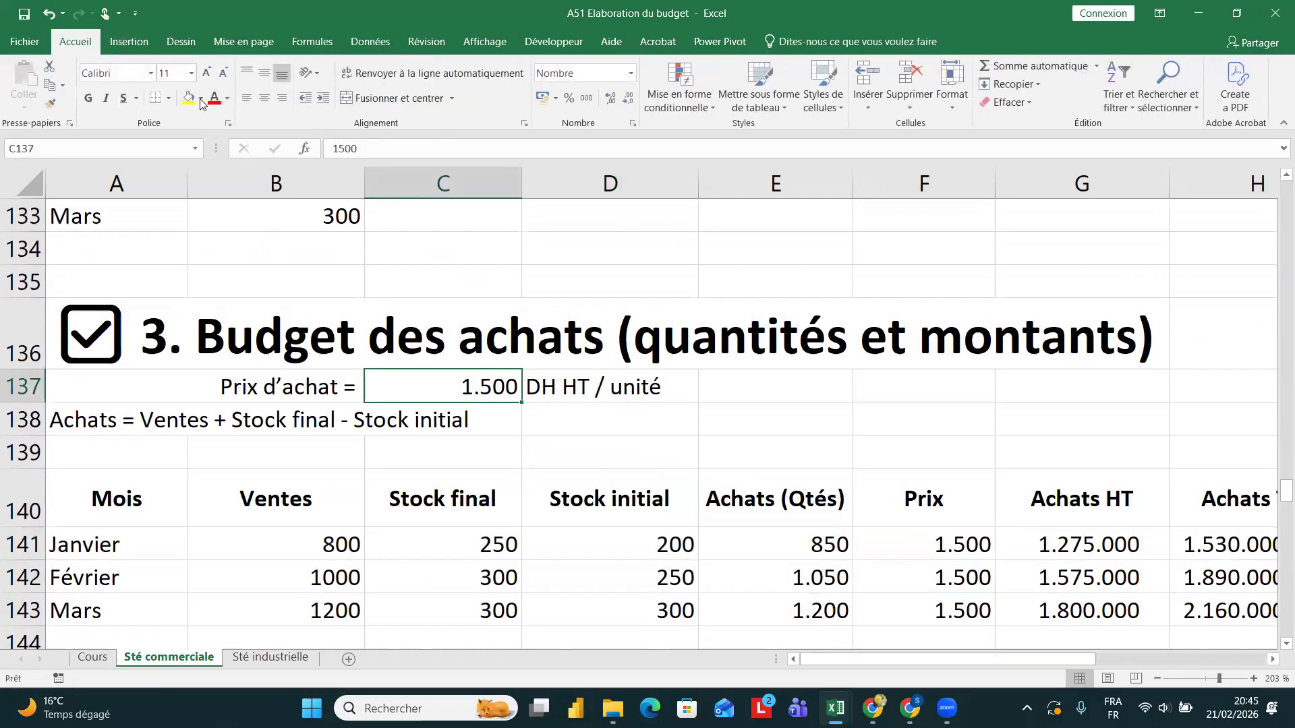
pyautogui.click(188, 98)
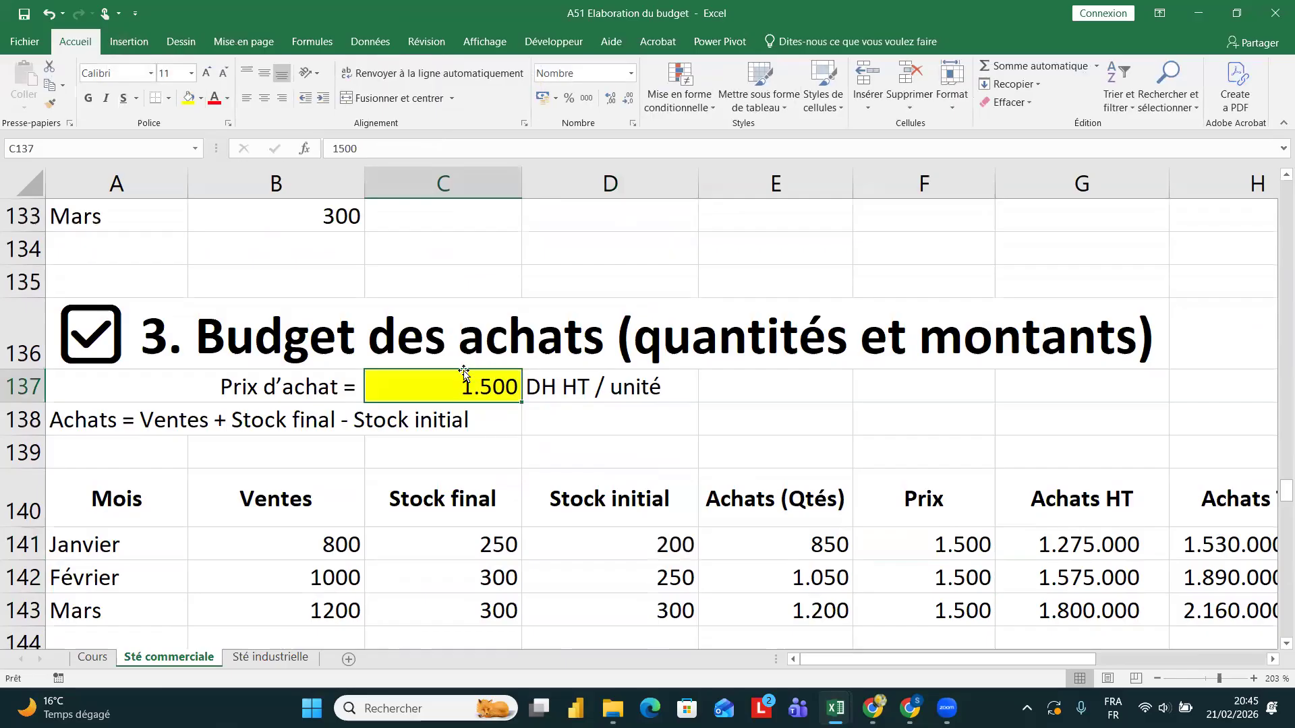
# - Open the Solver parameters with January's Solde final cell E190 selected in the cash budget
pyautogui.scroll(-4, 497, 391)
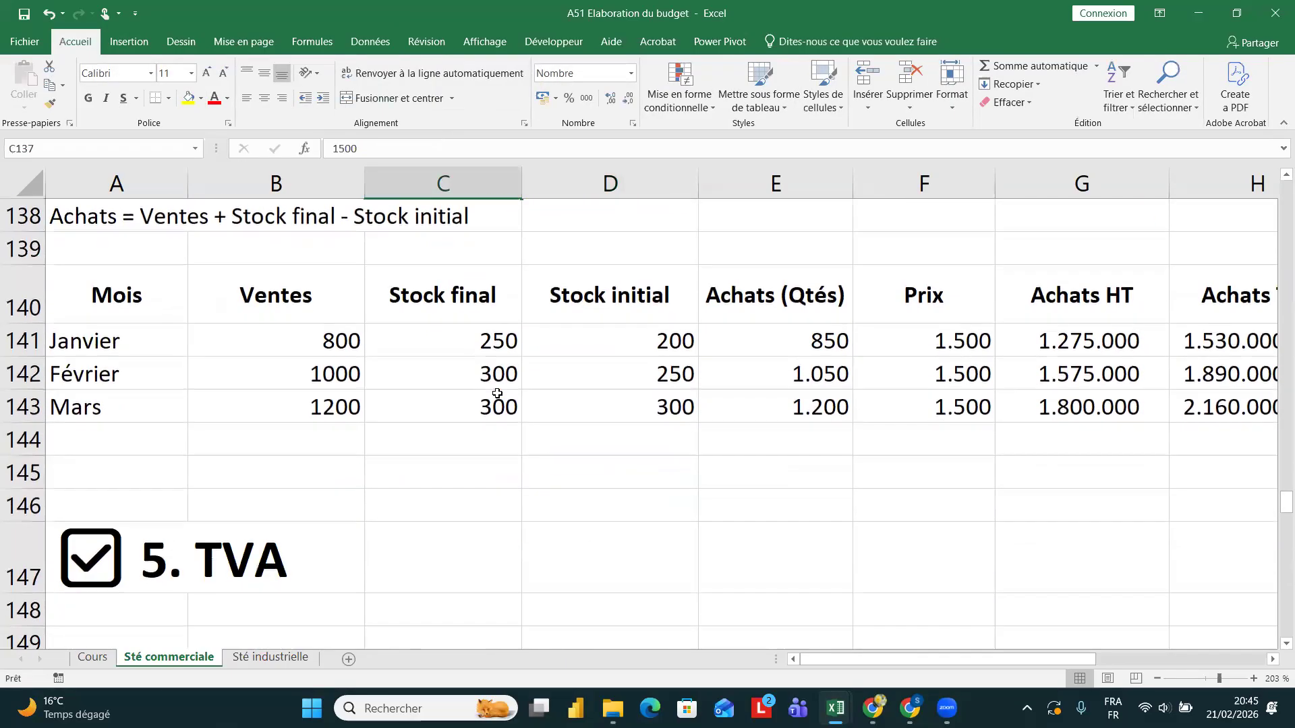
pyautogui.scroll(-8, 497, 394)
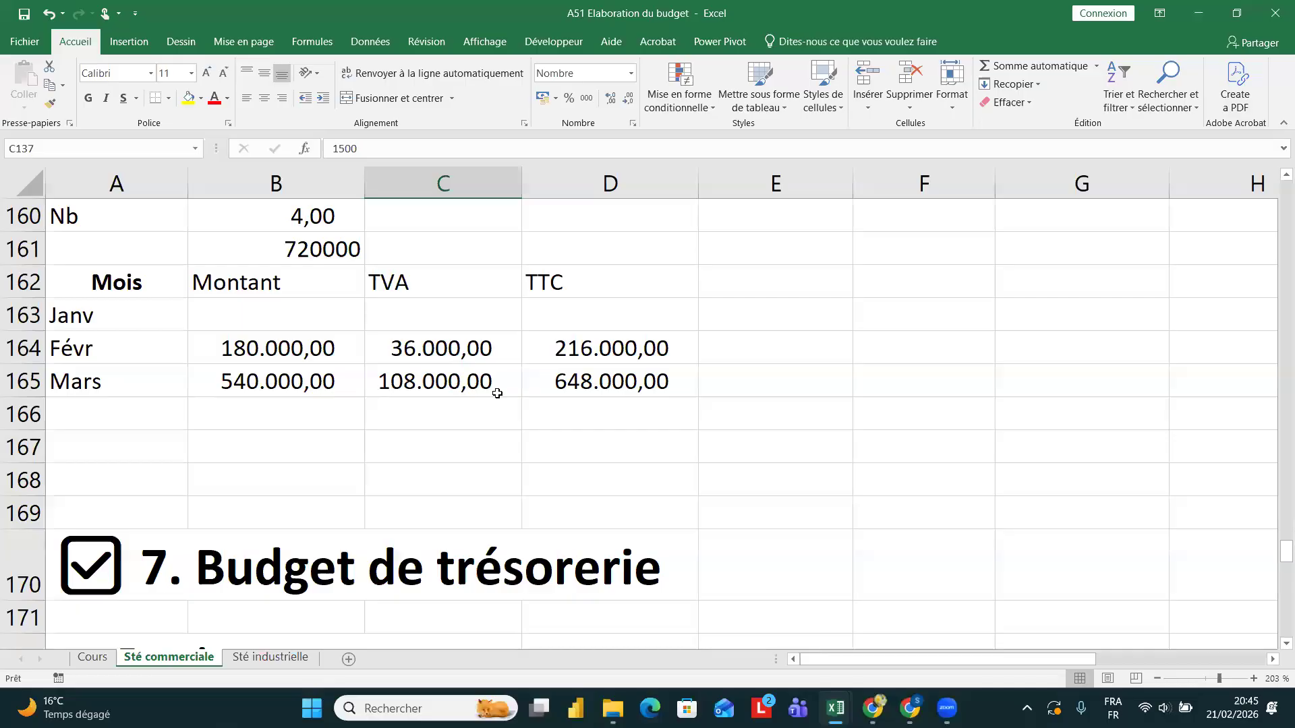
pyautogui.scroll(-8, 497, 393)
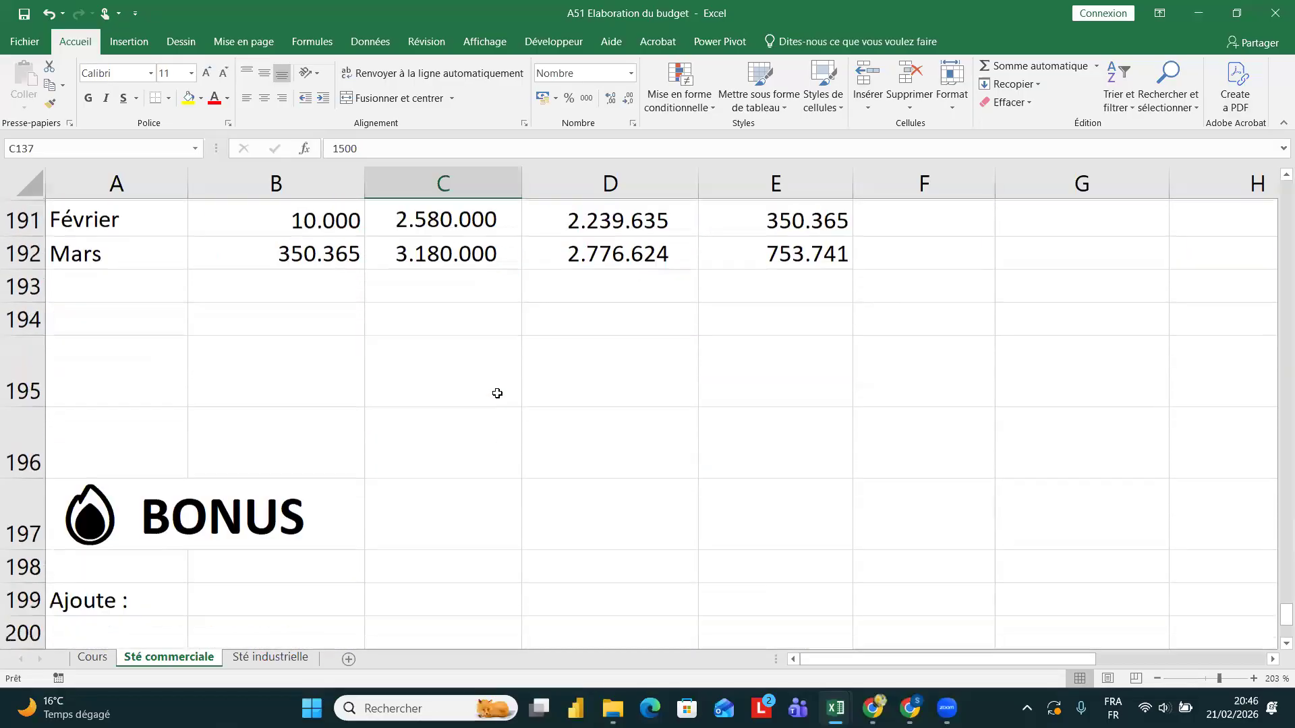
pyautogui.scroll(-1, 497, 393)
pyautogui.scroll(6, 497, 393)
pyautogui.scroll(-1, 497, 393)
pyautogui.scroll(-2, 497, 393)
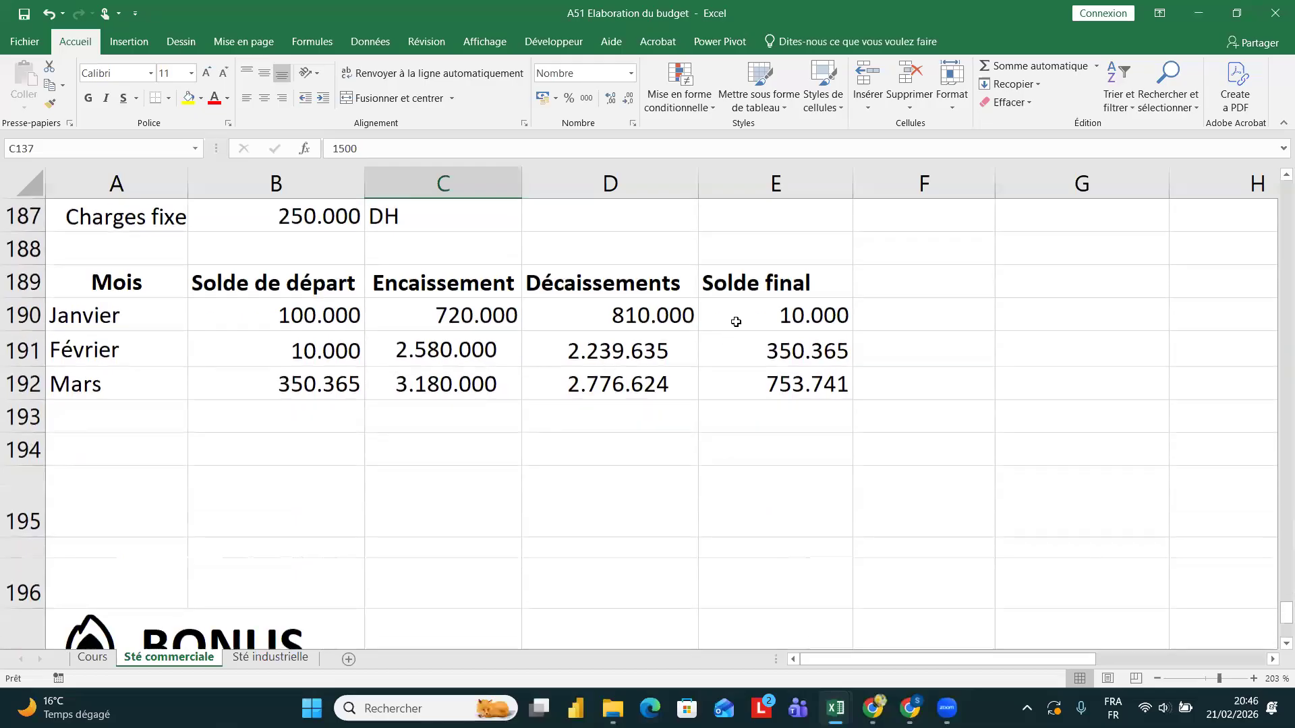
pyautogui.click(758, 319)
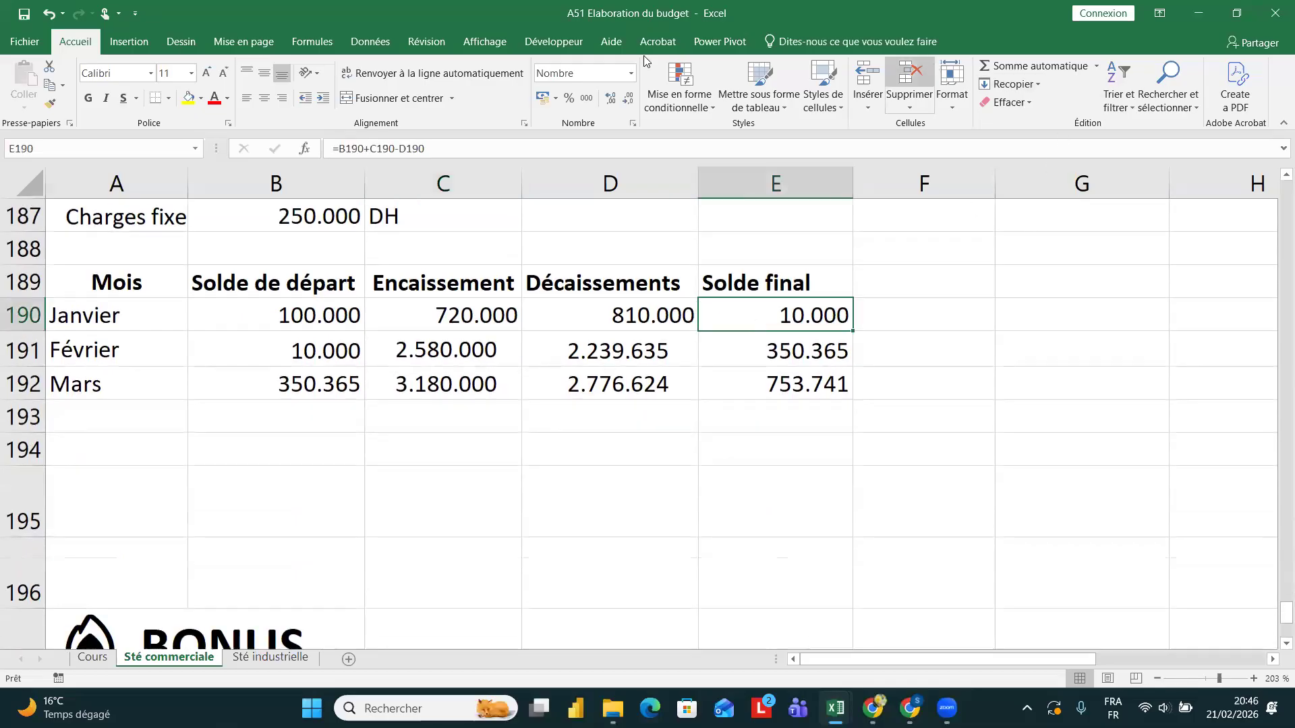
pyautogui.click(370, 41)
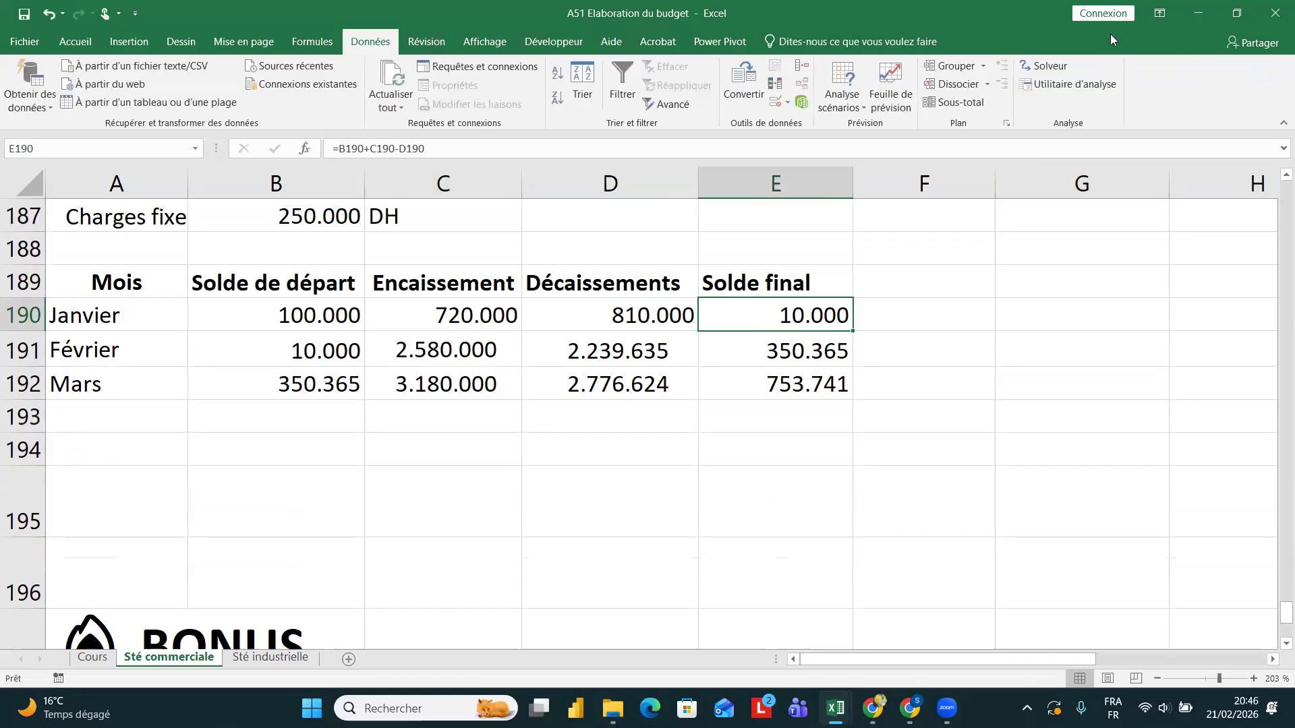
pyautogui.click(1053, 69)
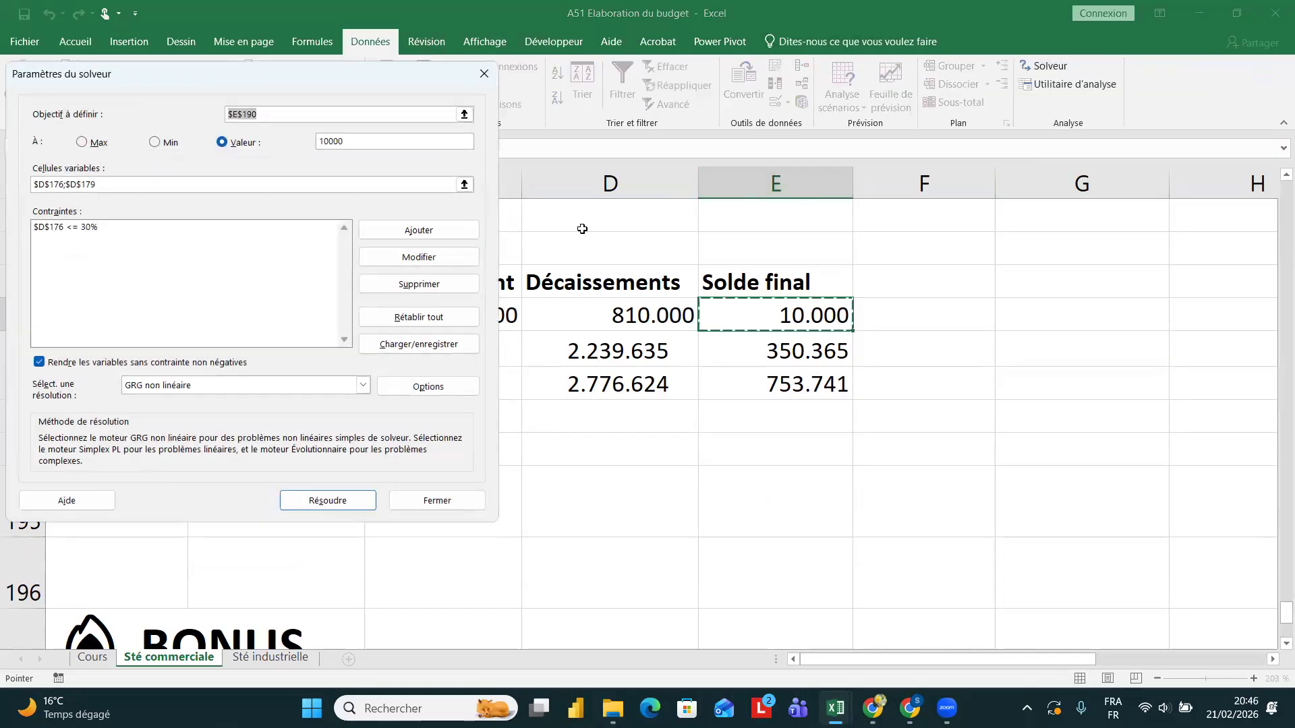
# - Add a Solver constraint requiring the suppliers' au comptant share D179 to be >= 40%
pyautogui.click(447, 233)
pyautogui.scroll(4, 628, 370)
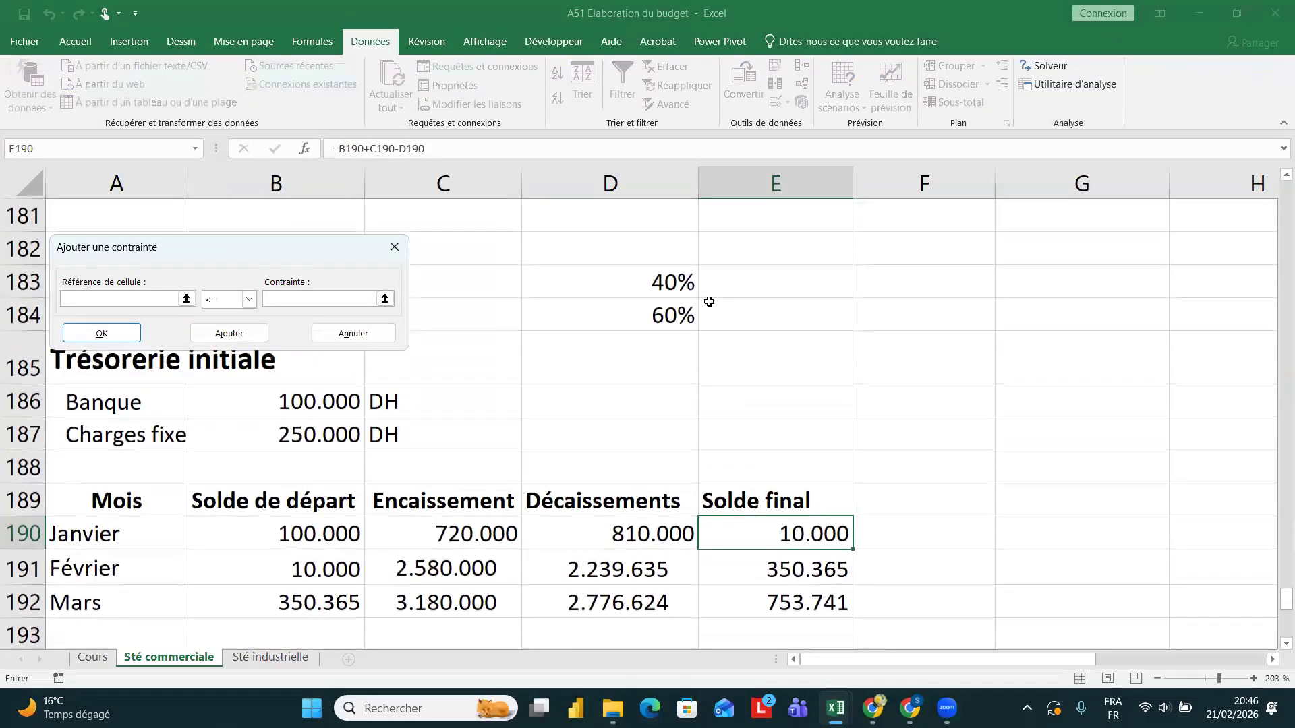
pyautogui.scroll(1, 626, 372)
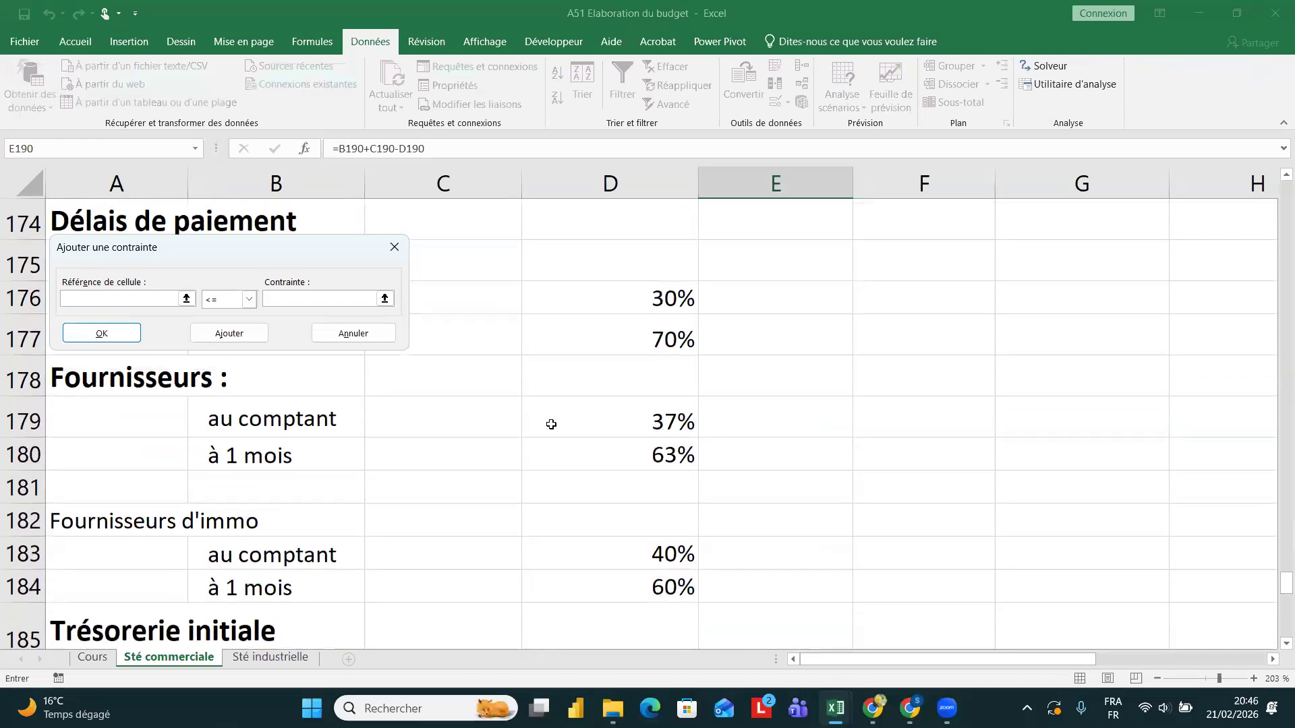
pyautogui.click(604, 424)
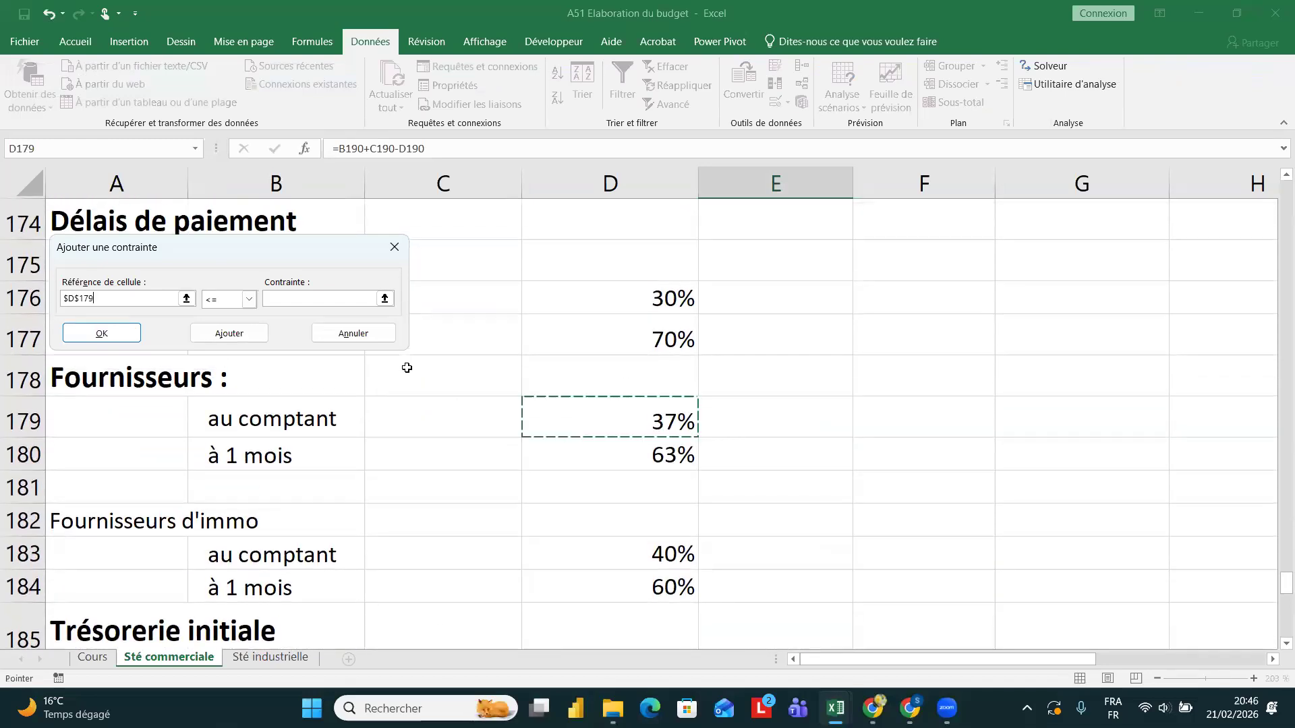
pyautogui.click(249, 301)
pyautogui.click(223, 336)
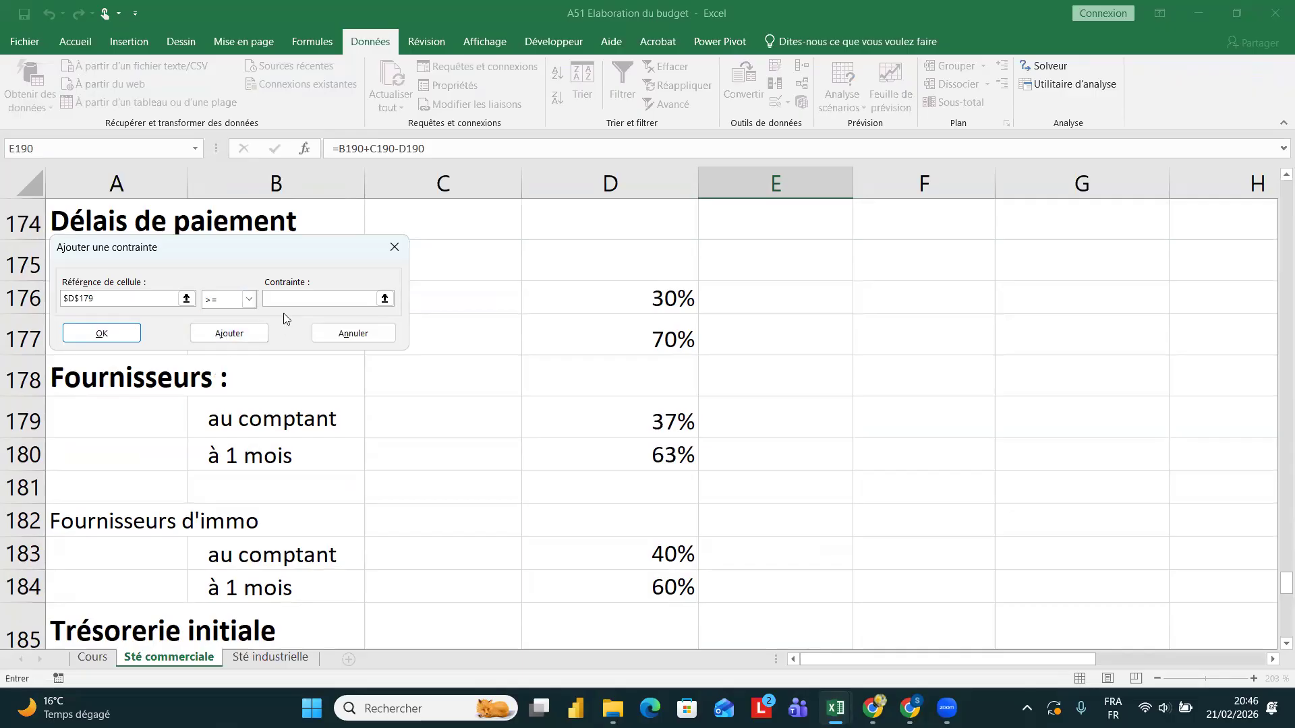
pyautogui.write('40')
pyautogui.press('capslock')
pyautogui.write('ù')
pyautogui.press('BackSpace')
pyautogui.press('capslock')
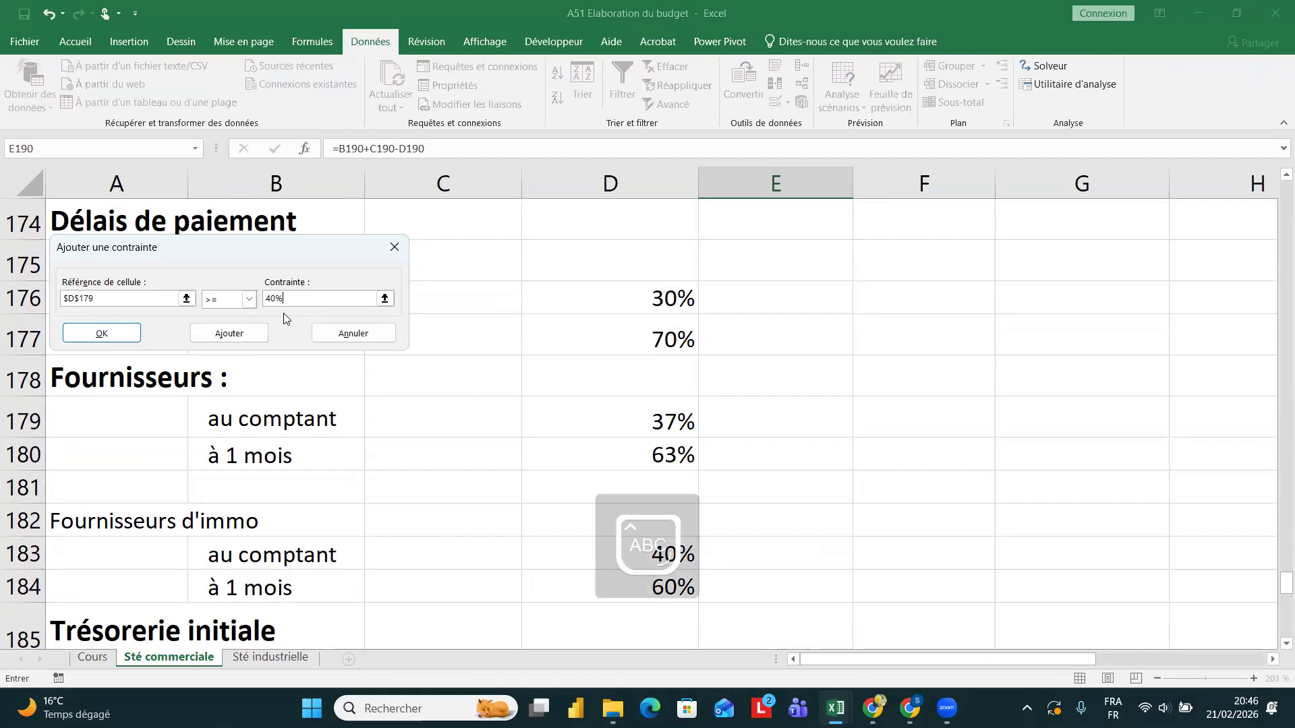
pyautogui.click(93, 335)
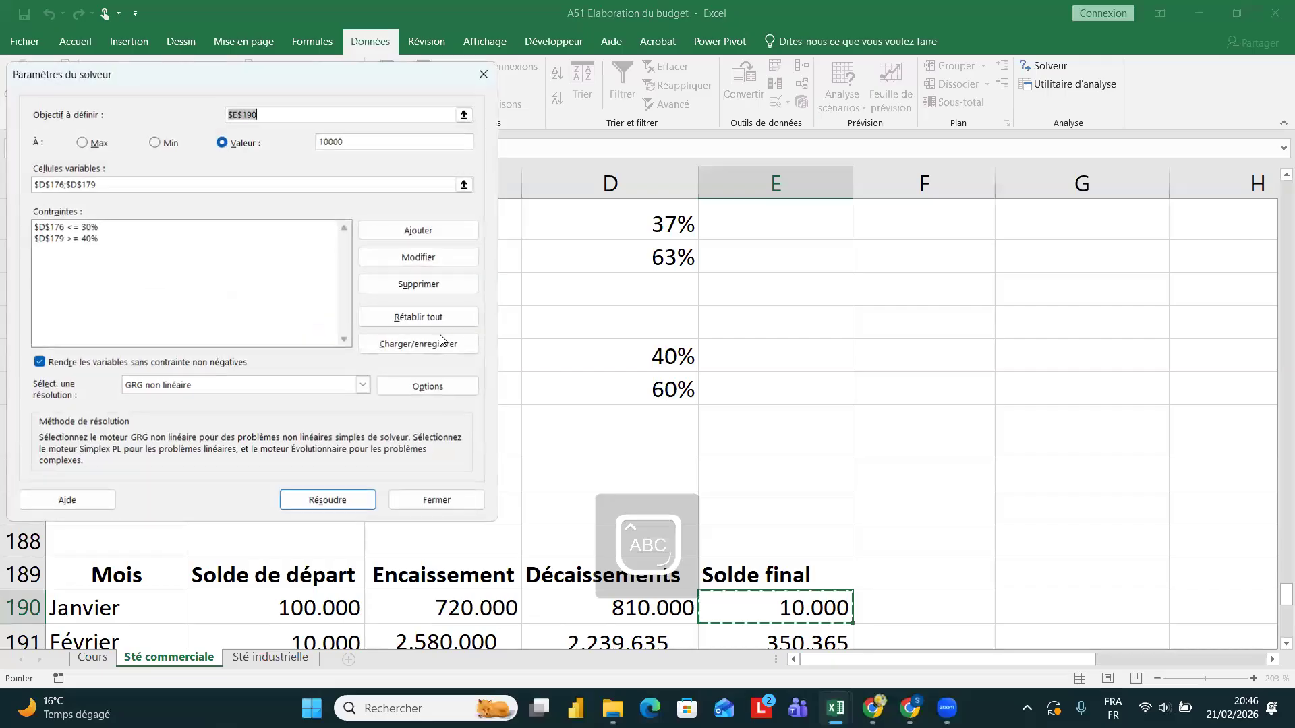
# - Add the Prix d'achat cell C137 to the Solver's variable cells, solve and keep the Solver solution
pyautogui.click(103, 183)
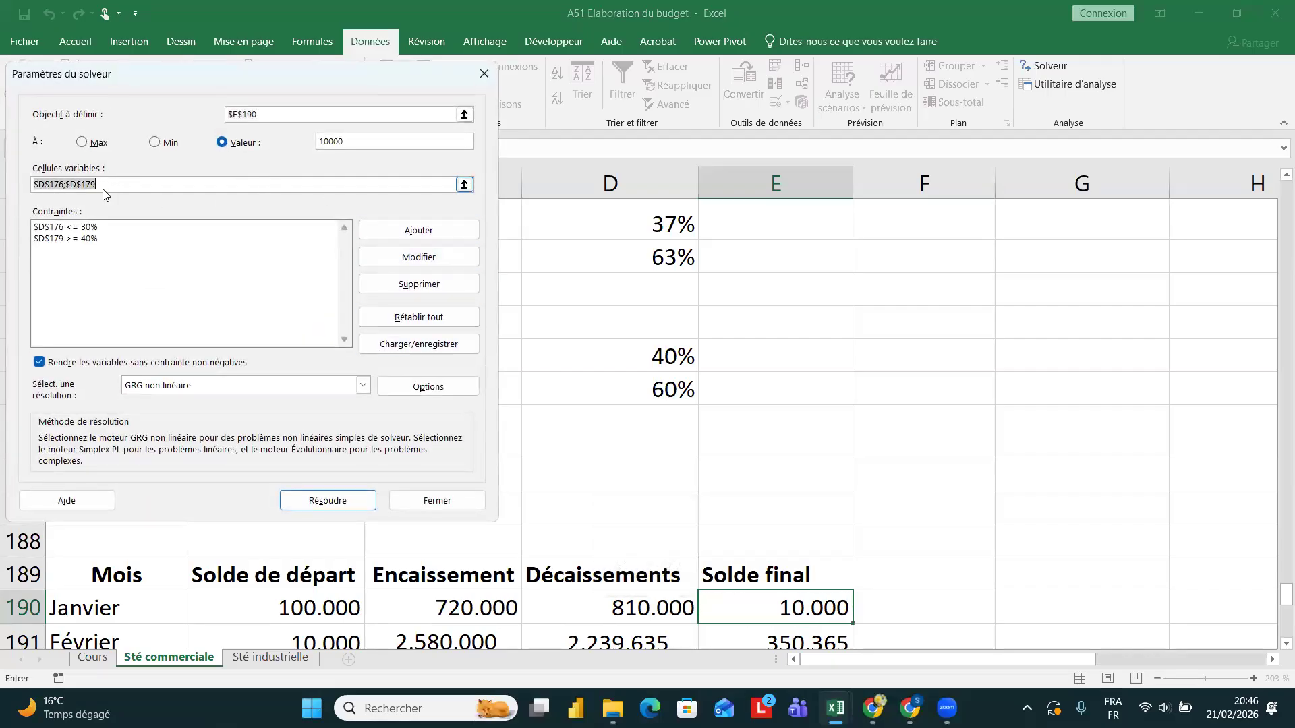
pyautogui.click(101, 184)
pyautogui.press('capslock')
pyautogui.write(';')
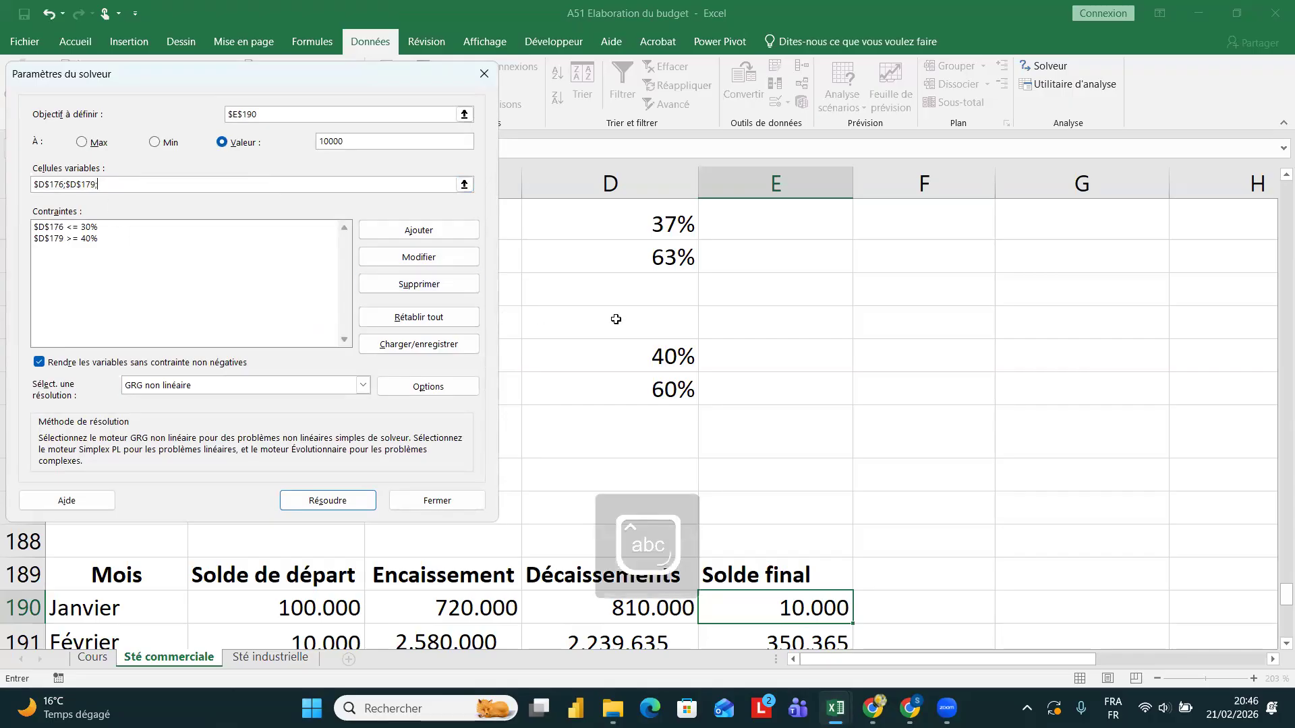
pyautogui.scroll(6, 615, 318)
pyautogui.scroll(8, 615, 319)
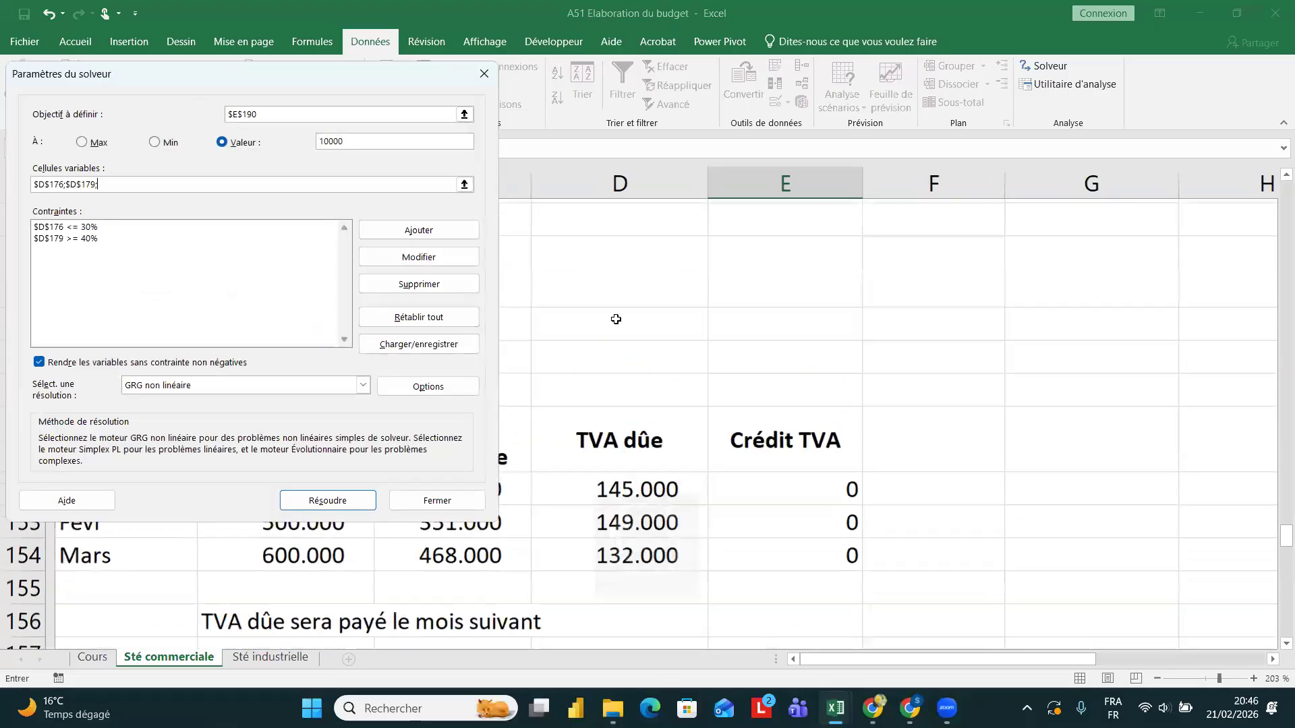
pyautogui.scroll(1, 616, 319)
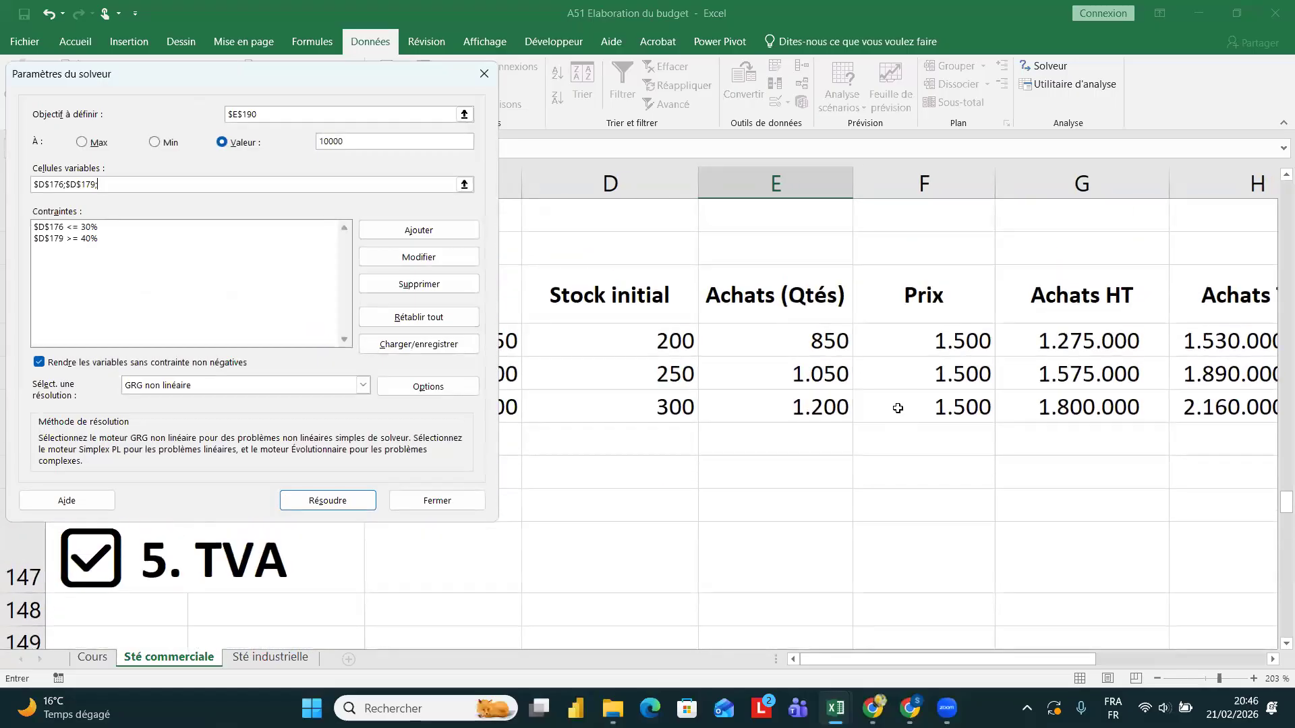
pyautogui.scroll(3, 897, 408)
pyautogui.click(460, 559)
pyautogui.click(350, 502)
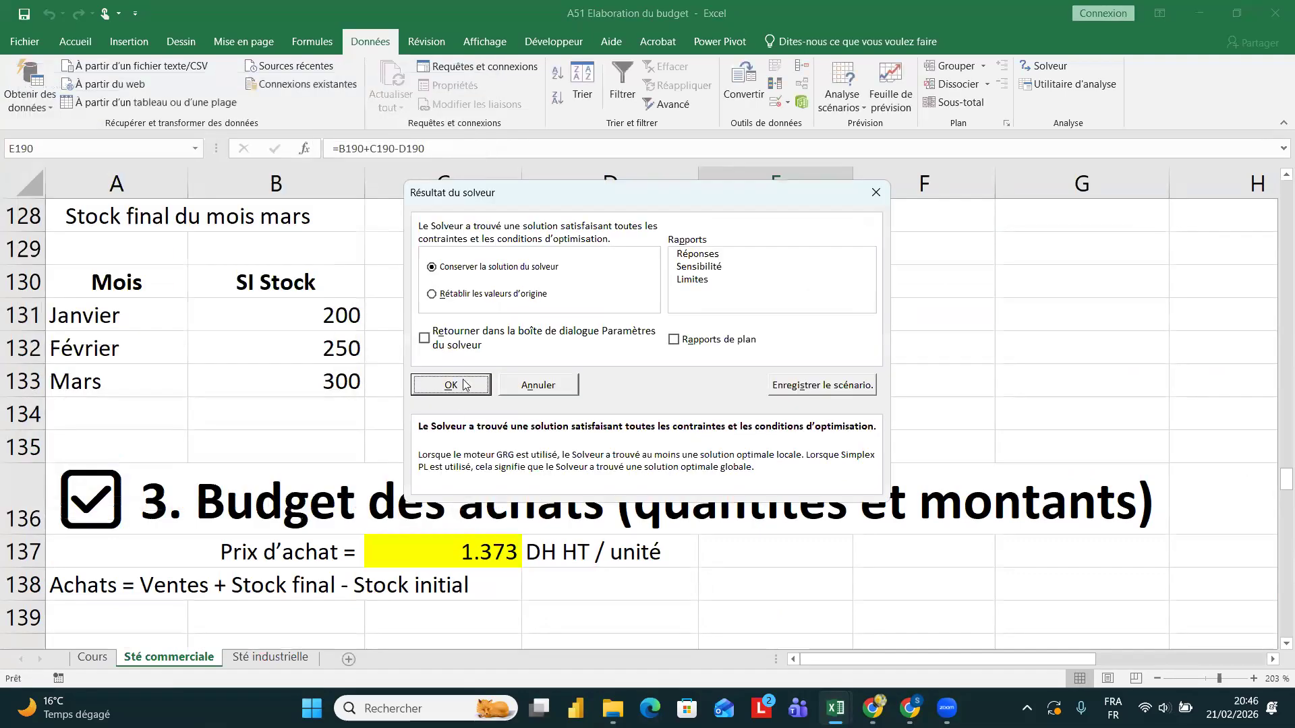
pyautogui.click(452, 385)
# - Examine the solved Prix d'achat in C137, the payment terms and January's Solde final in E190
pyautogui.click(472, 549)
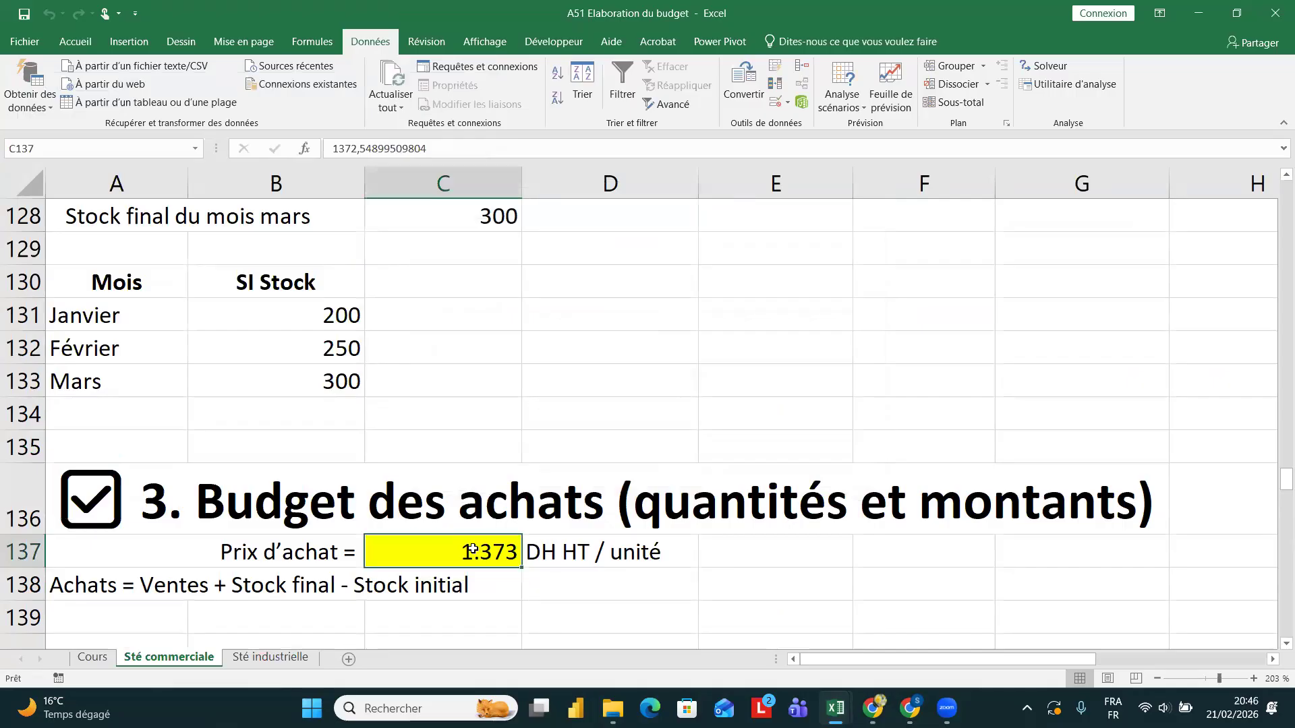
pyautogui.scroll(-13, 472, 549)
pyautogui.scroll(-4, 473, 548)
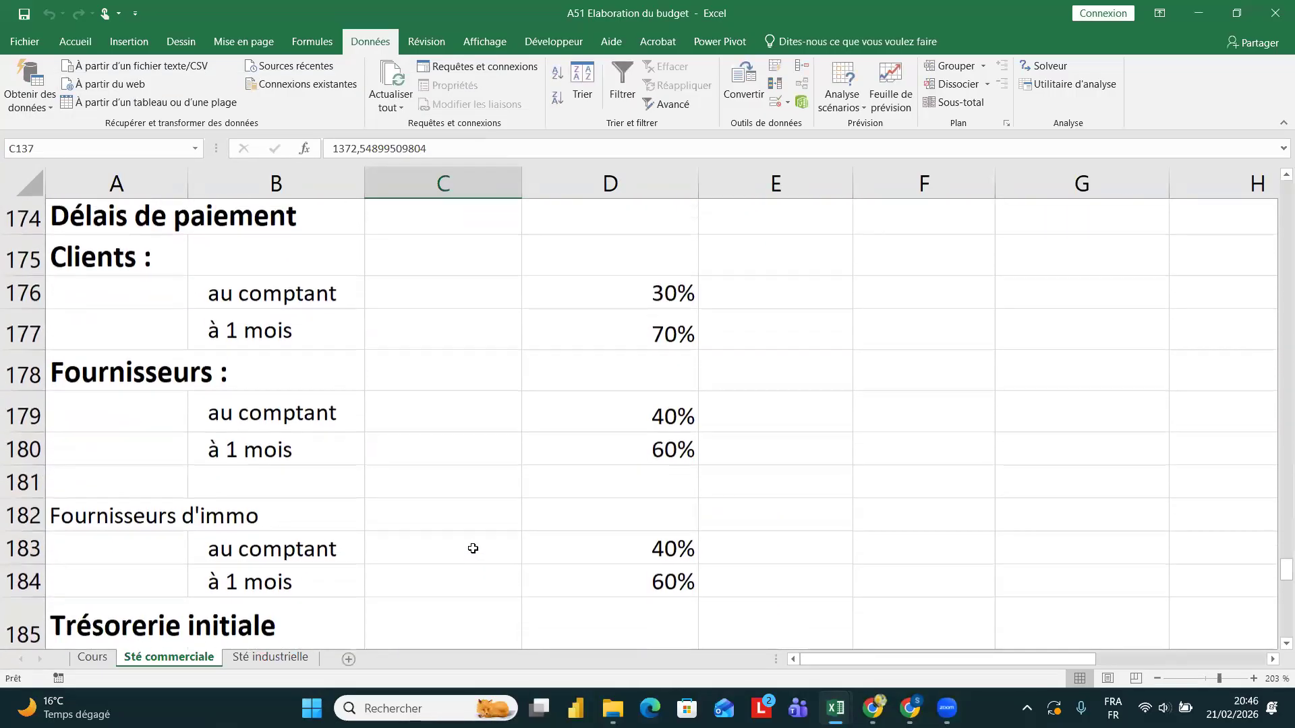
pyautogui.click(610, 289)
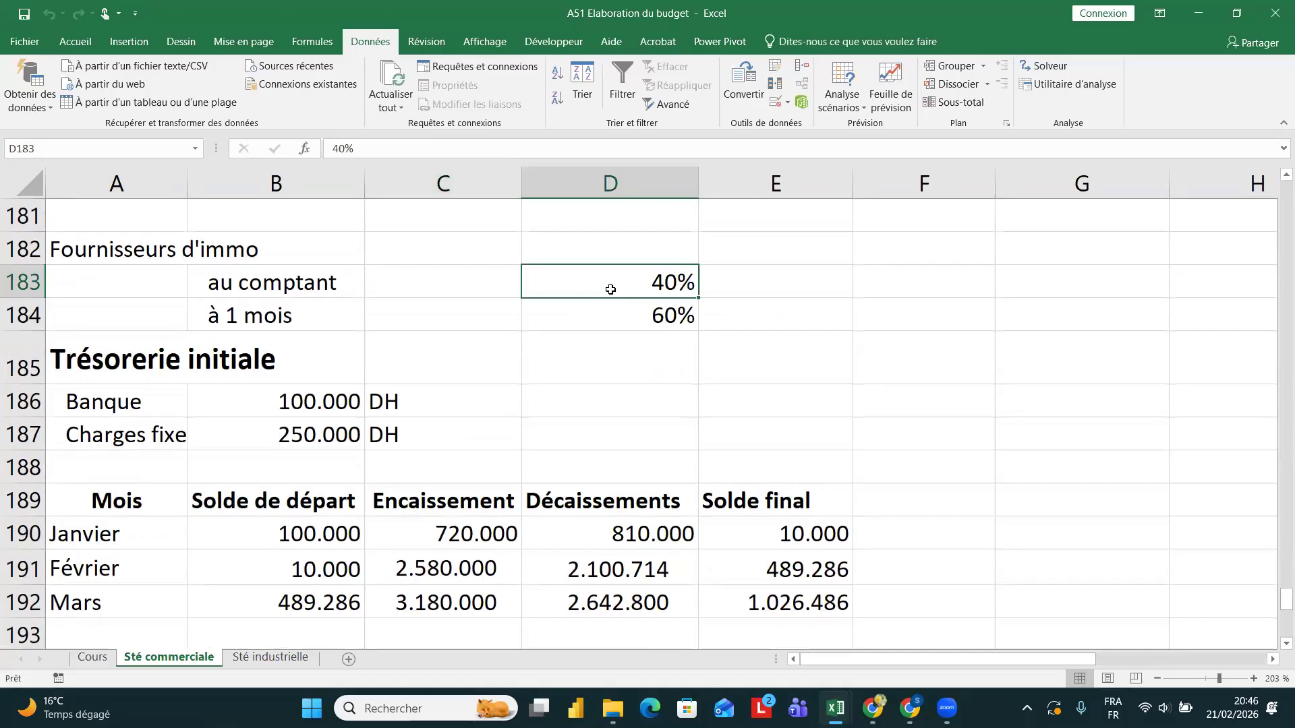
pyautogui.scroll(-1, 610, 290)
pyautogui.click(773, 405)
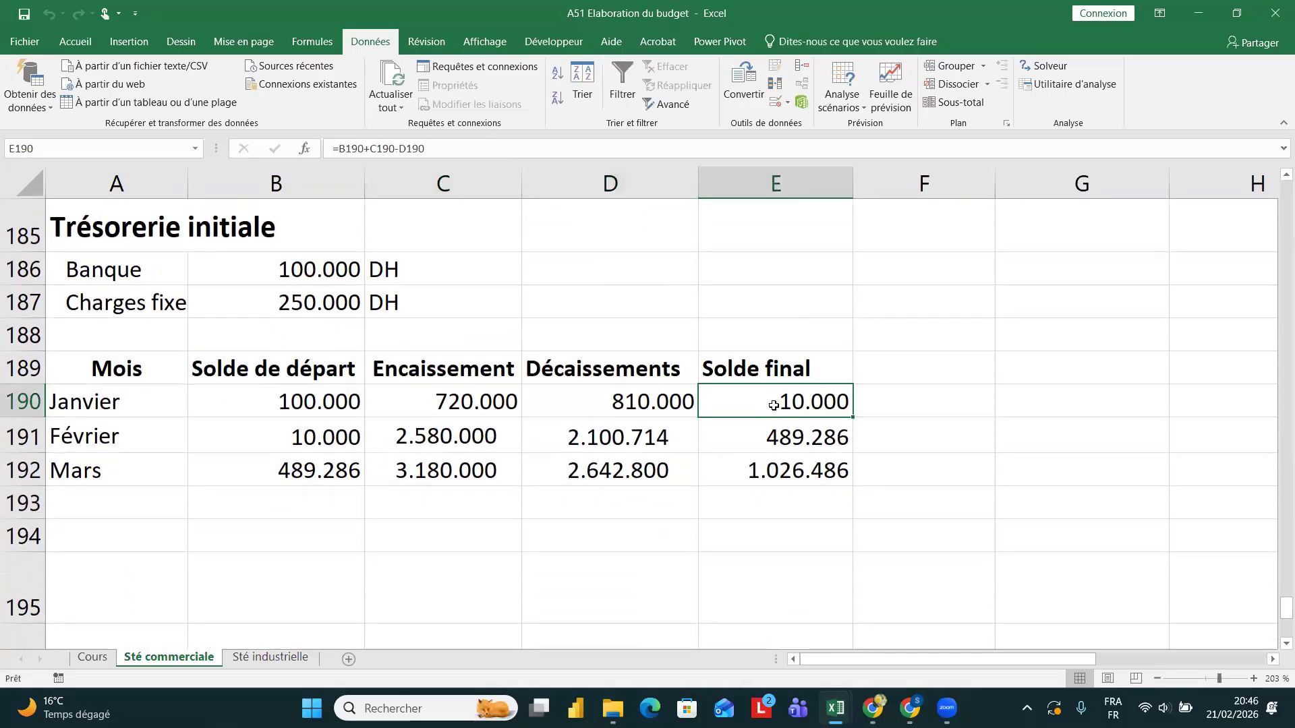
# - Review the clients' and suppliers' payment terms and the Prix d'achat in C137 of the commercial company's budget
pyautogui.scroll(3, 774, 406)
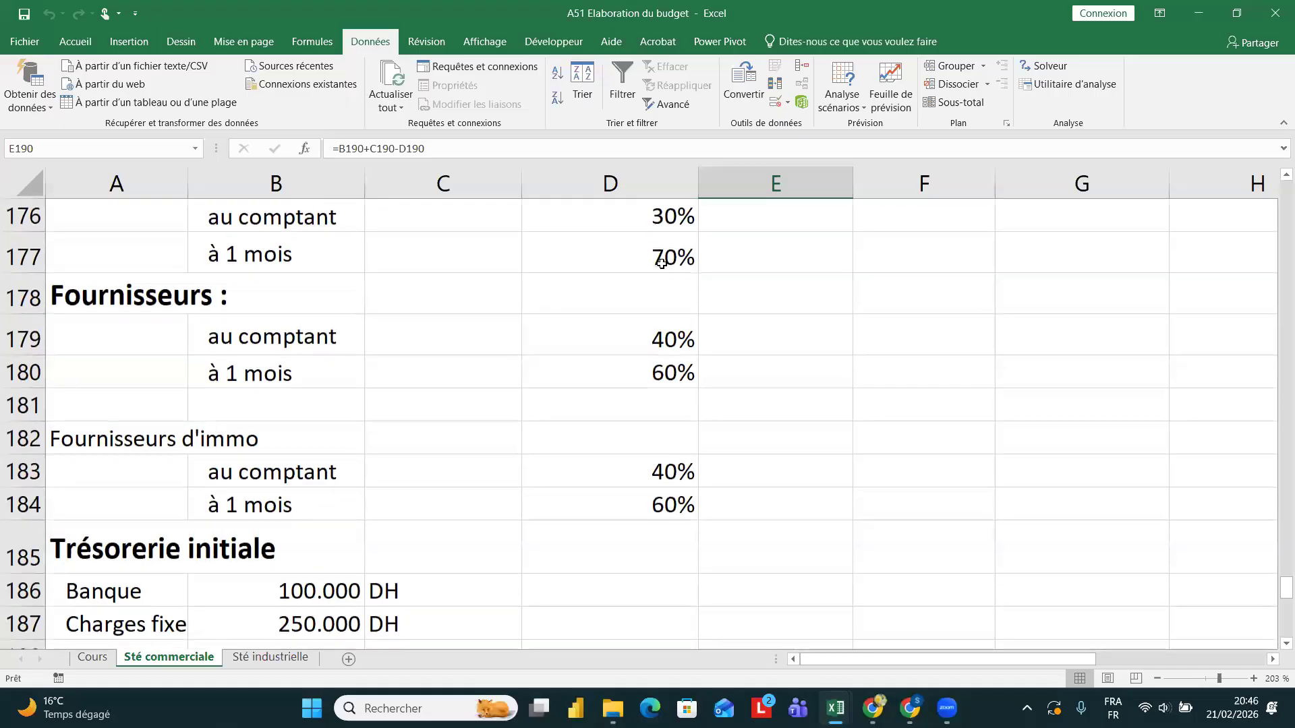
pyautogui.scroll(1, 651, 223)
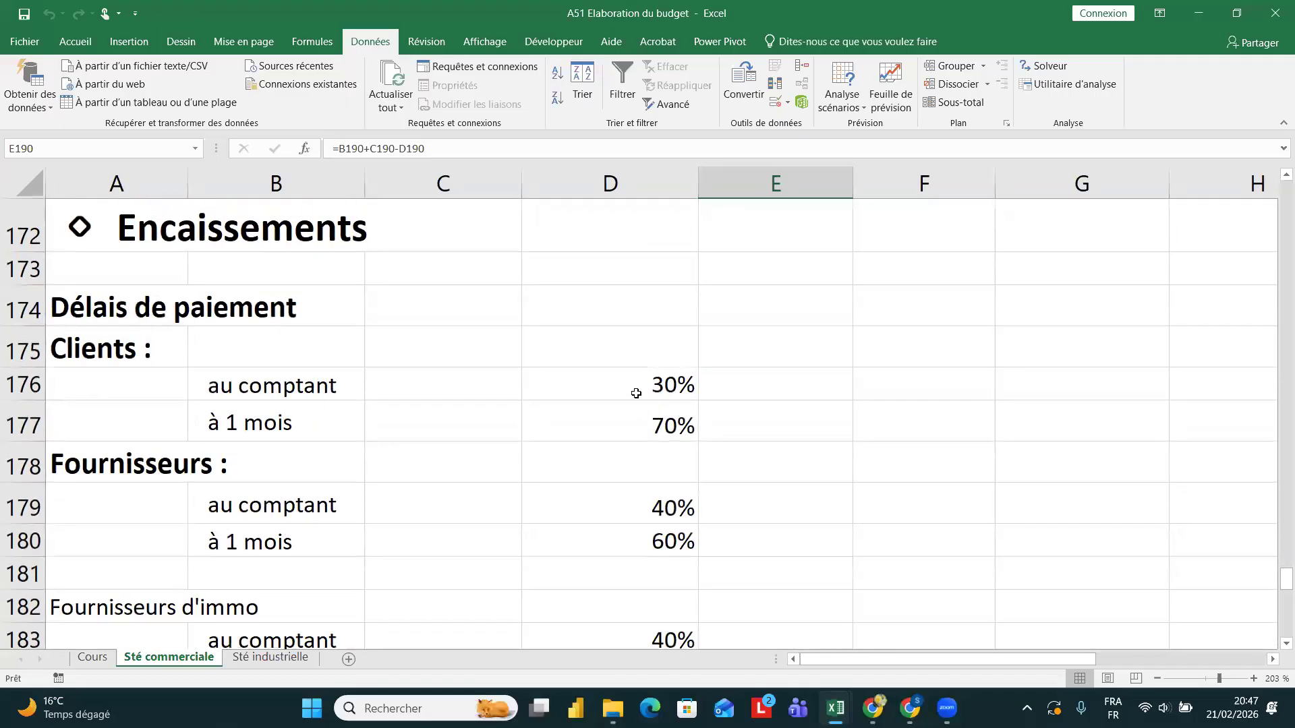
pyautogui.click(630, 382)
pyautogui.scroll(8, 631, 383)
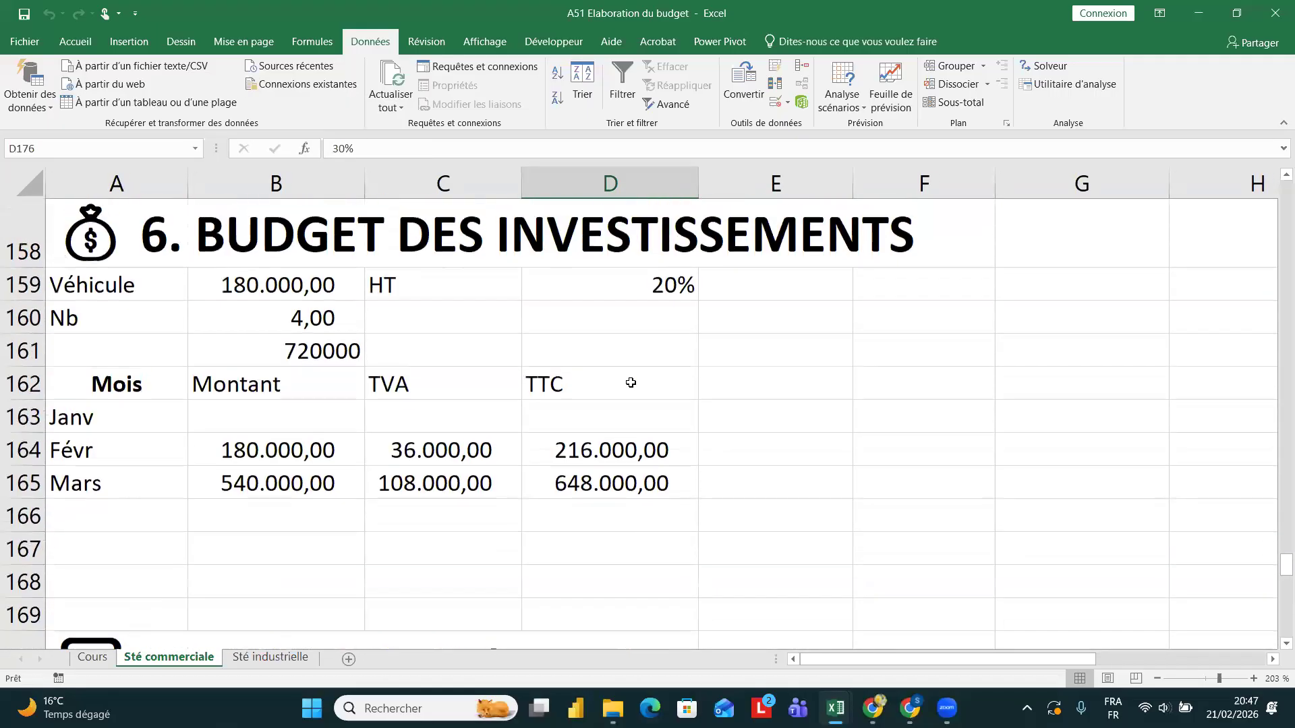
pyautogui.scroll(5, 631, 382)
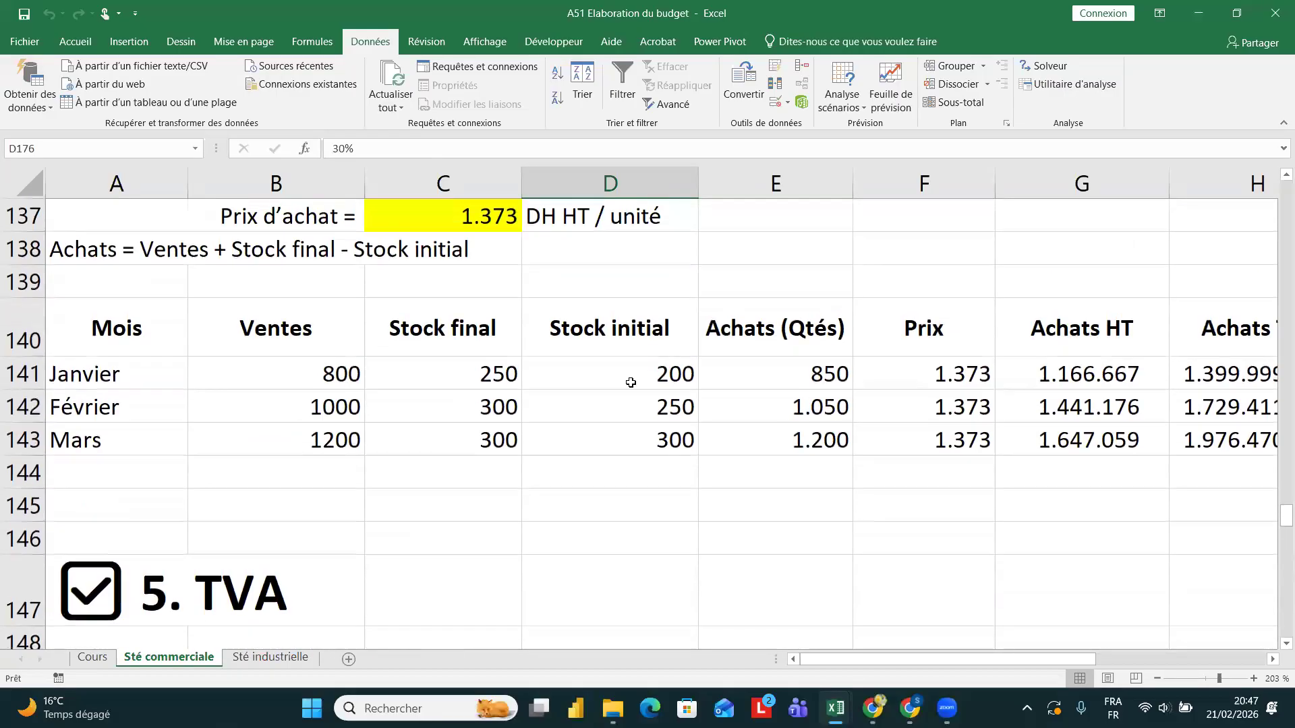
pyautogui.click(501, 325)
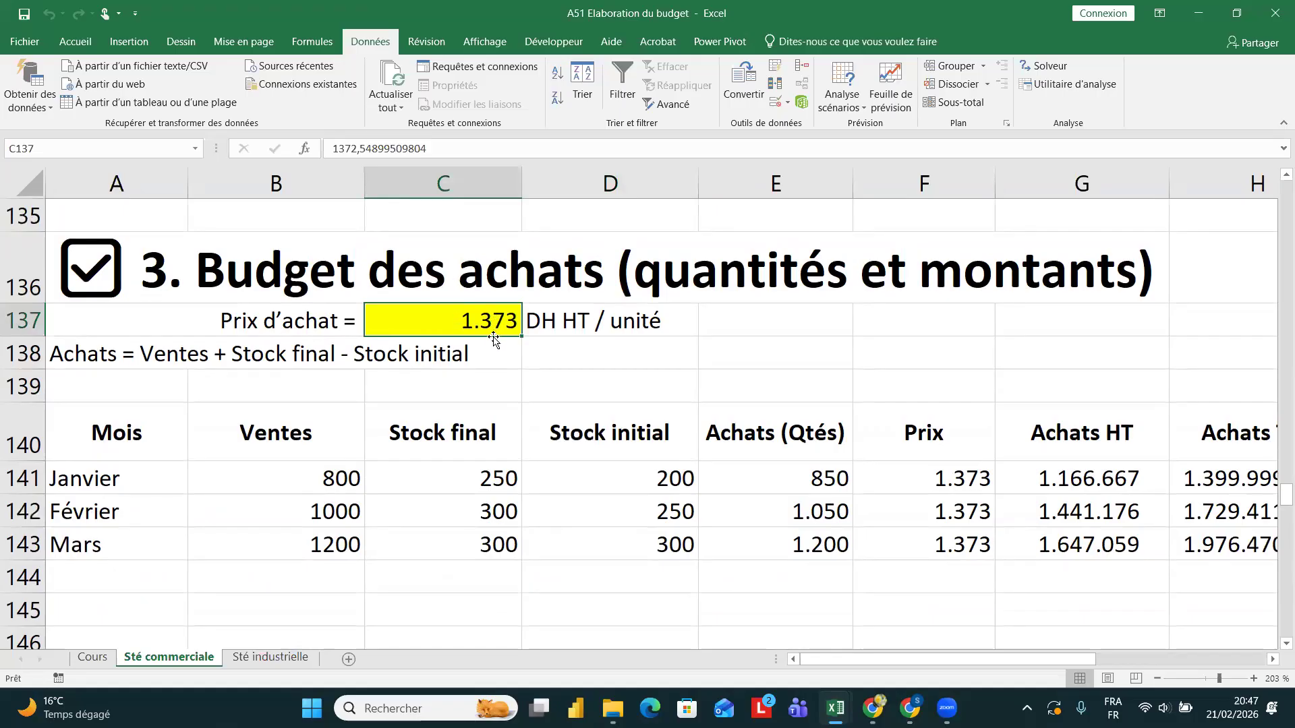
pyautogui.scroll(-9, 493, 336)
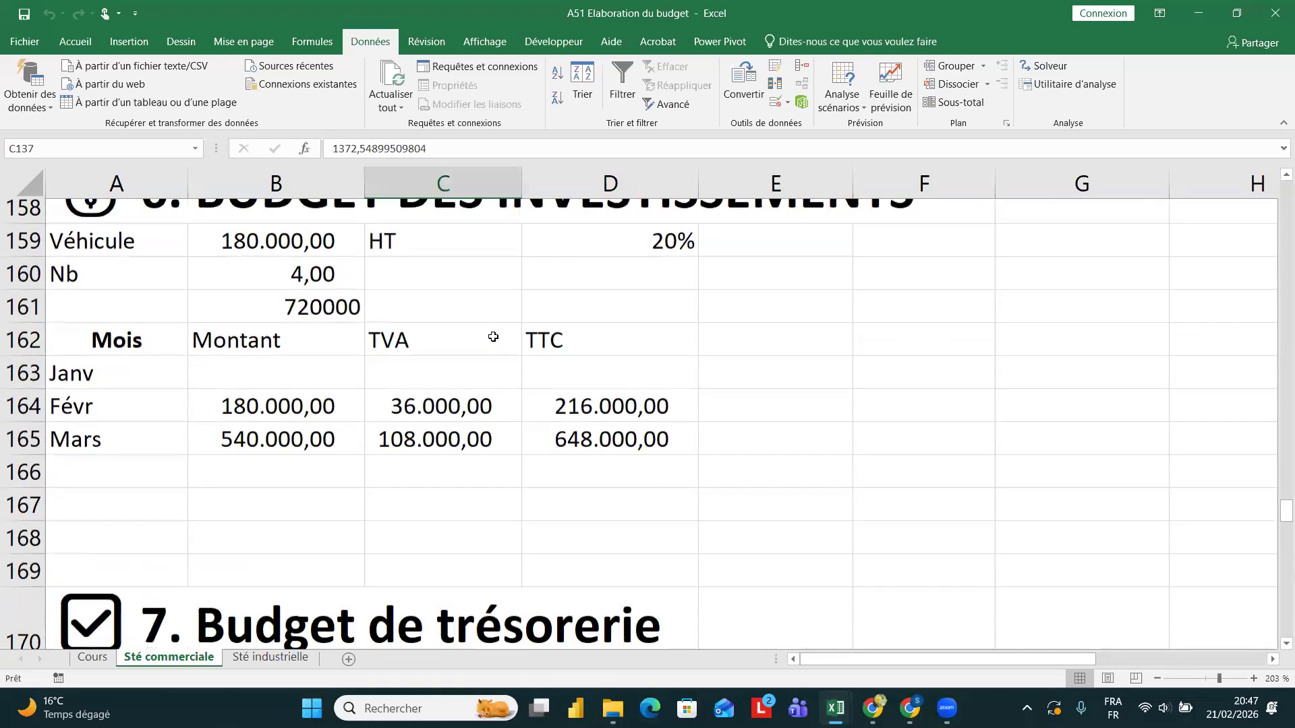
pyautogui.scroll(-3, 557, 412)
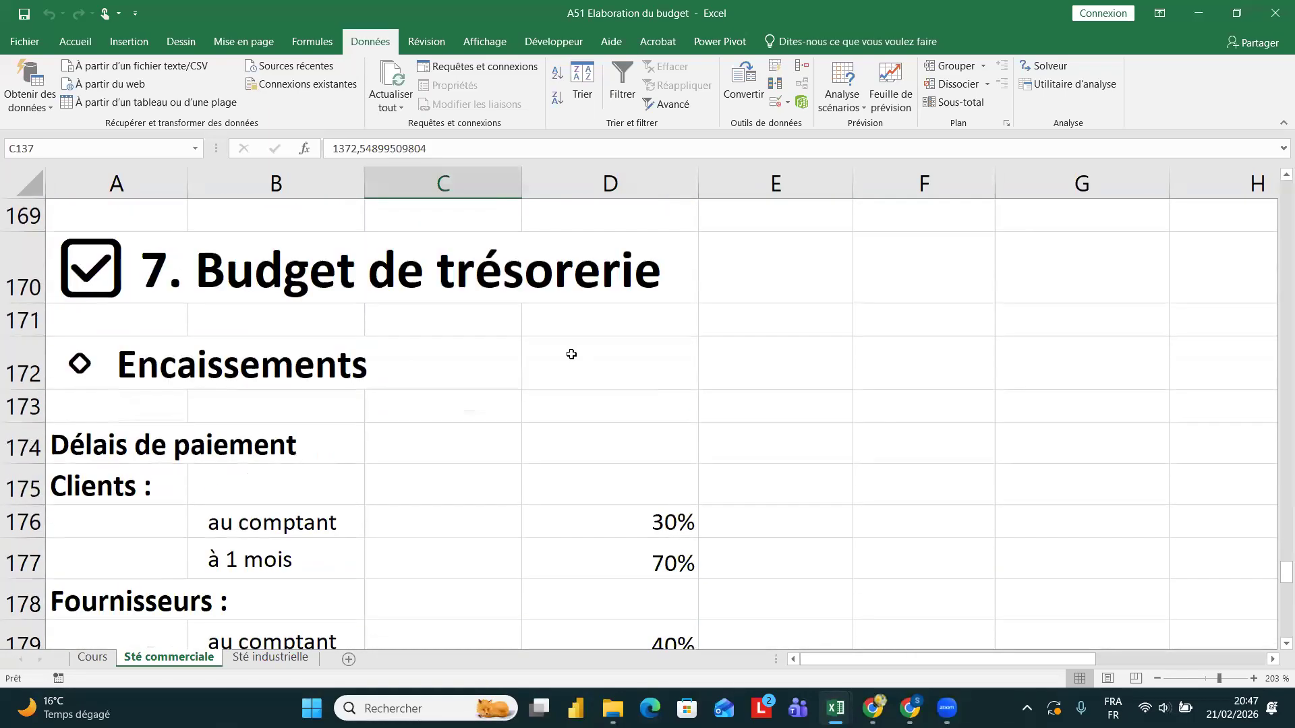
pyautogui.scroll(-1, 612, 458)
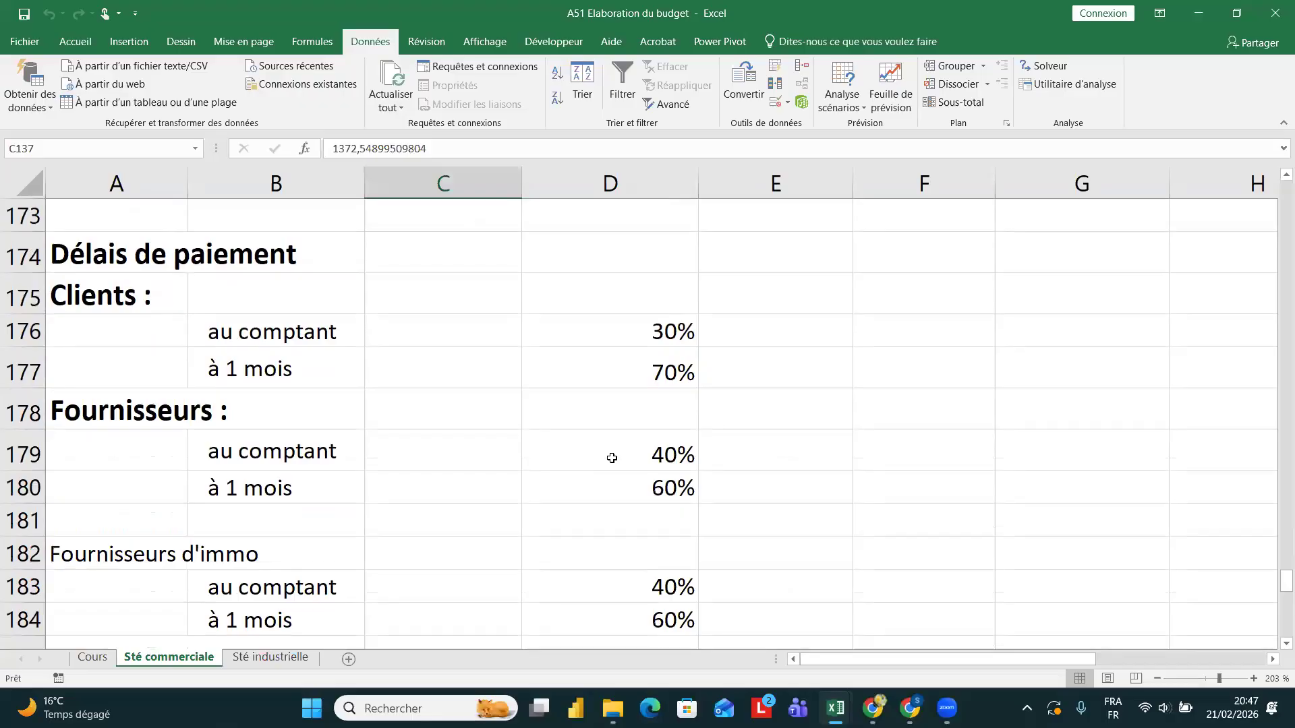
pyautogui.click(661, 330)
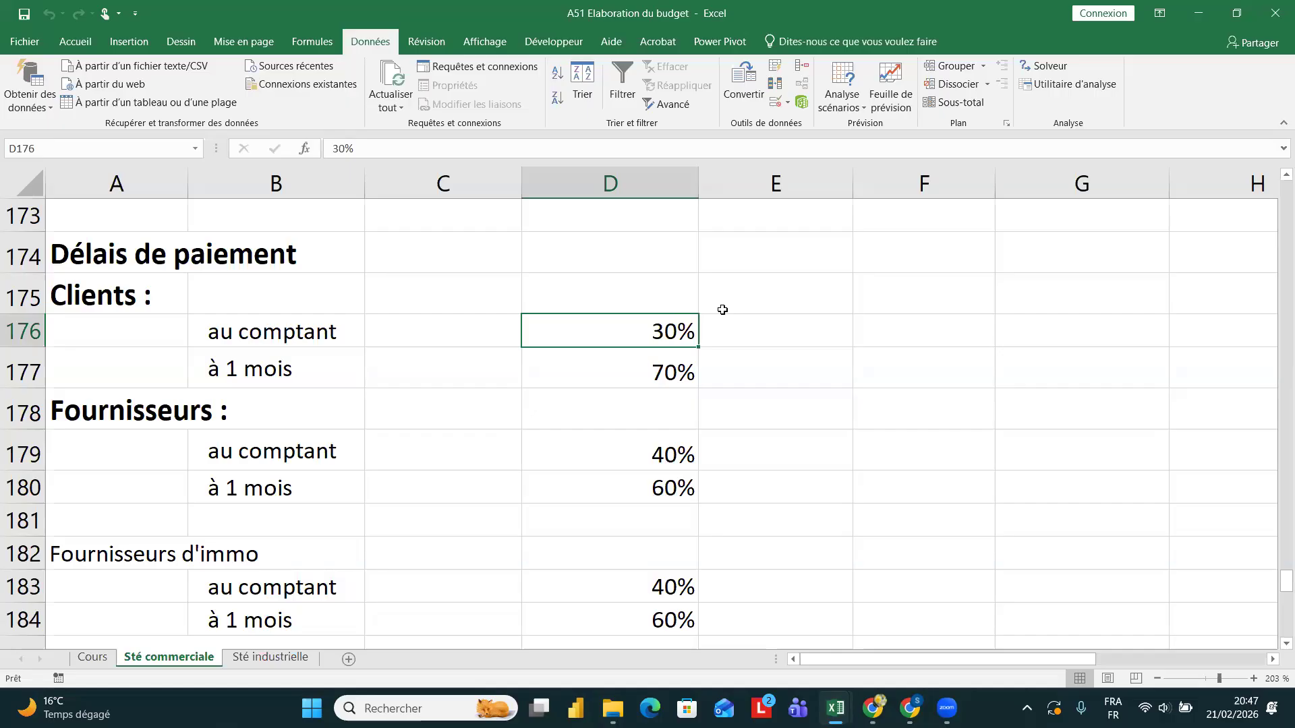
# - Examine the CA HT and CA TTC sales table in rows 119 to 122, including January's CA HT formula
pyautogui.scroll(14, 722, 309)
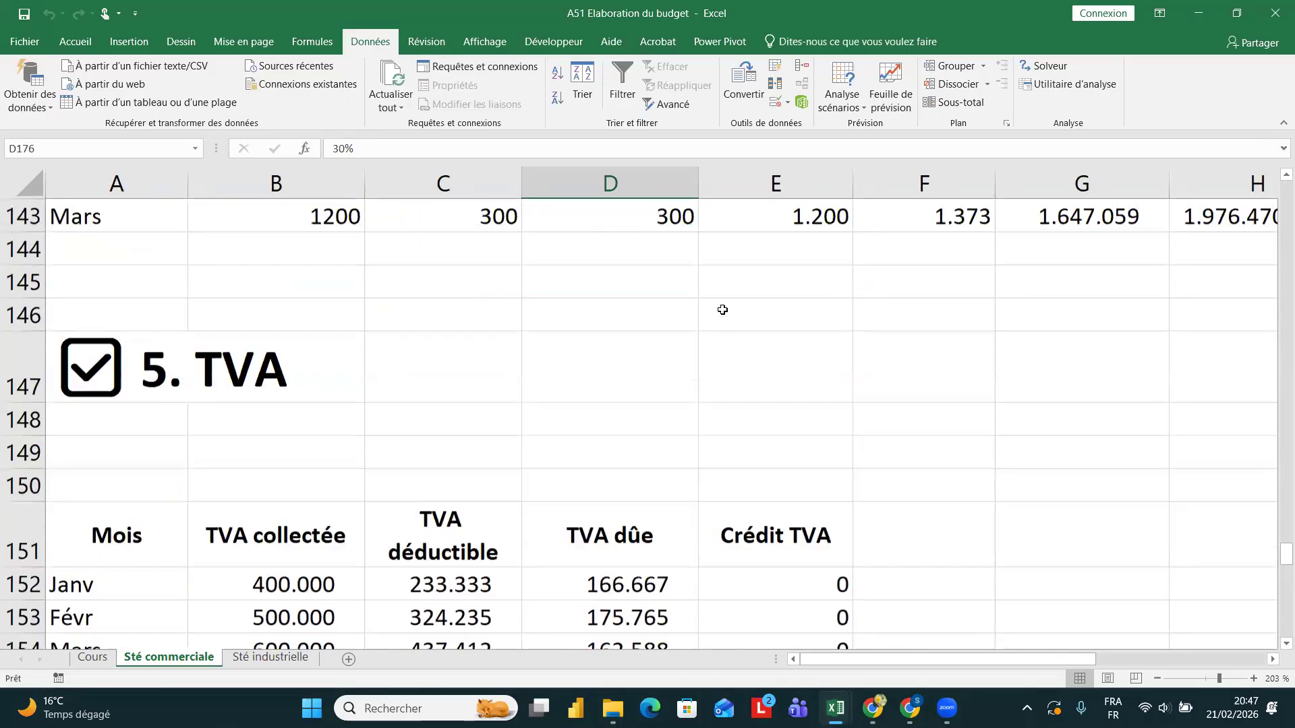
pyautogui.scroll(4, 722, 309)
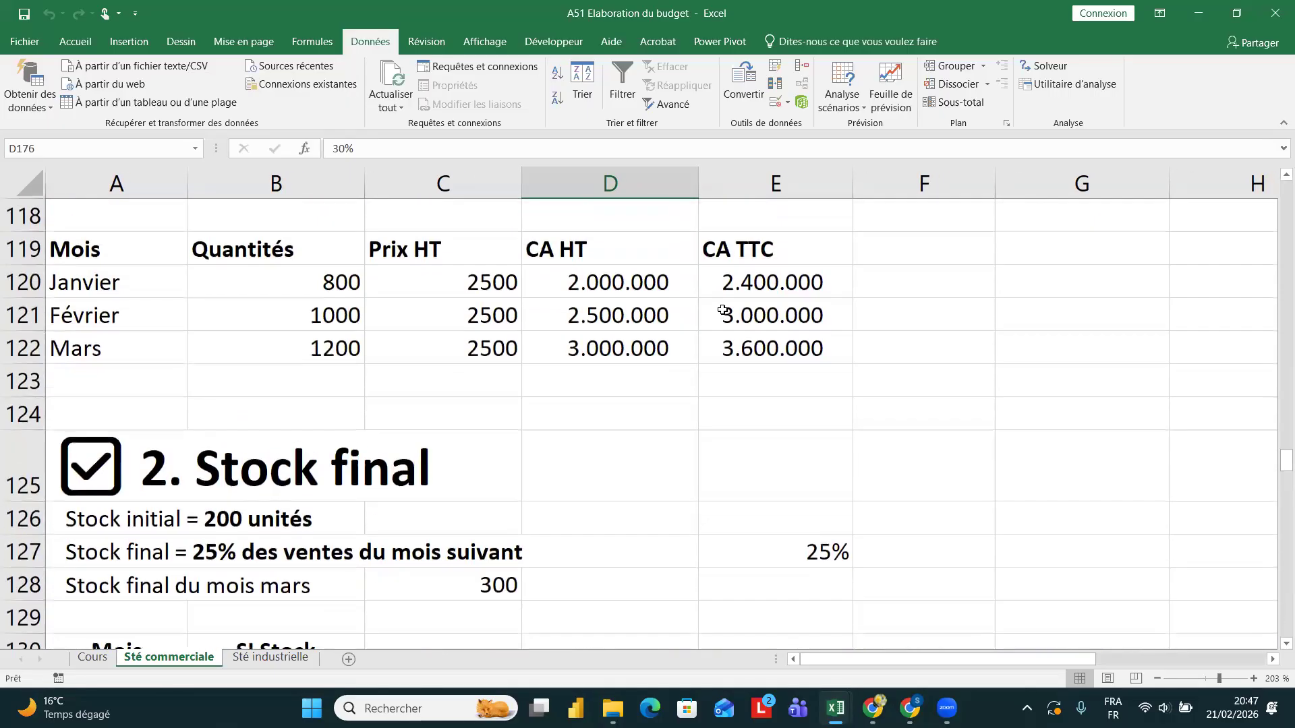
pyautogui.scroll(-5, 723, 309)
pyautogui.scroll(10, 723, 309)
pyautogui.scroll(-3, 722, 310)
pyautogui.scroll(-1, 722, 310)
pyautogui.scroll(-2, 722, 309)
pyautogui.scroll(1, 722, 310)
pyautogui.scroll(-1, 722, 310)
pyautogui.click(658, 356)
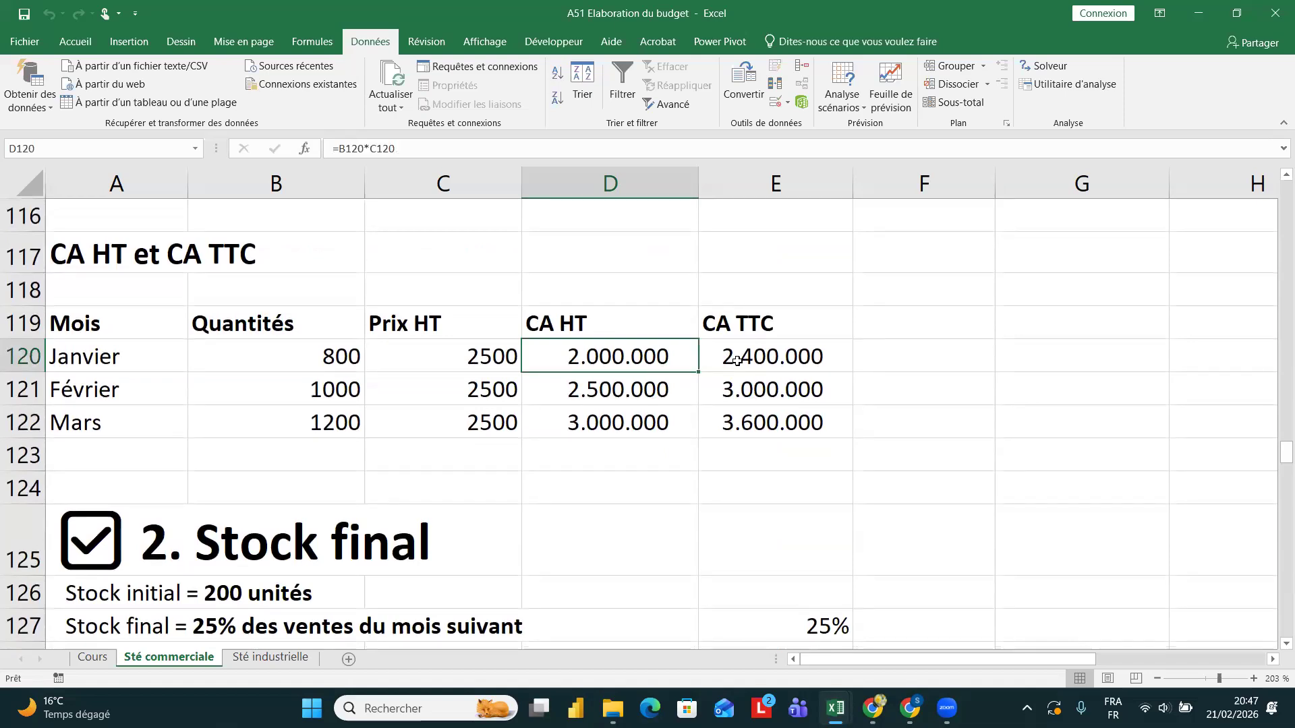
pyautogui.click(621, 327)
pyautogui.click(619, 358)
pyautogui.click(426, 281)
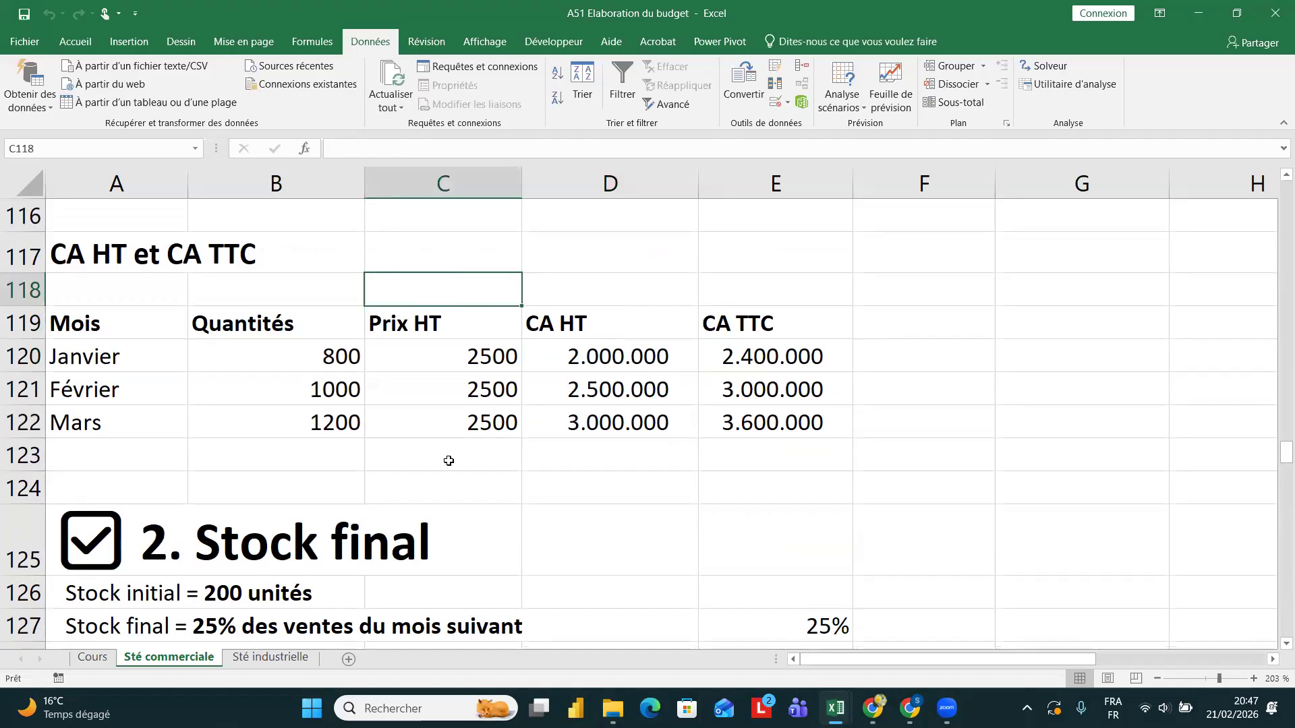
# - Add a Remise label in B124 below the sales table and enter 0% in C124
pyautogui.click(281, 478)
pyautogui.write('Re')
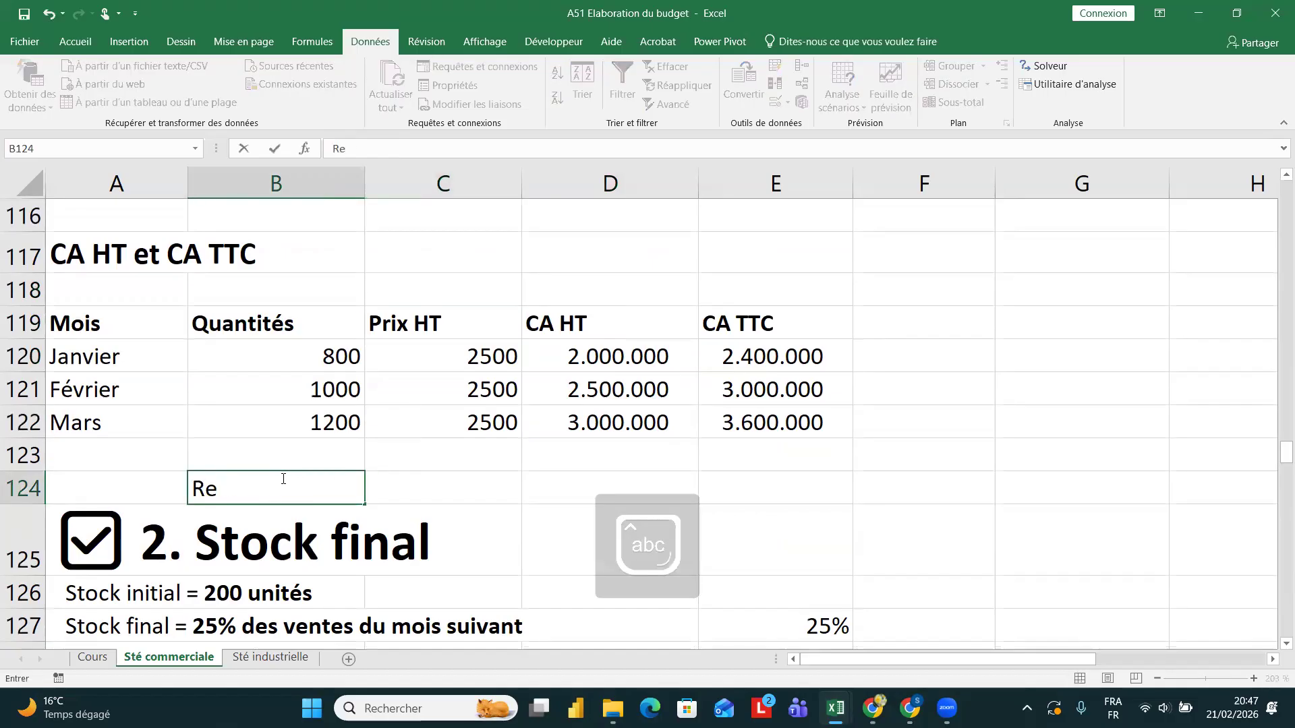
pyautogui.write('mise')
pyautogui.press('Tab')
pyautogui.press('capslock')
pyautogui.write('2ù')
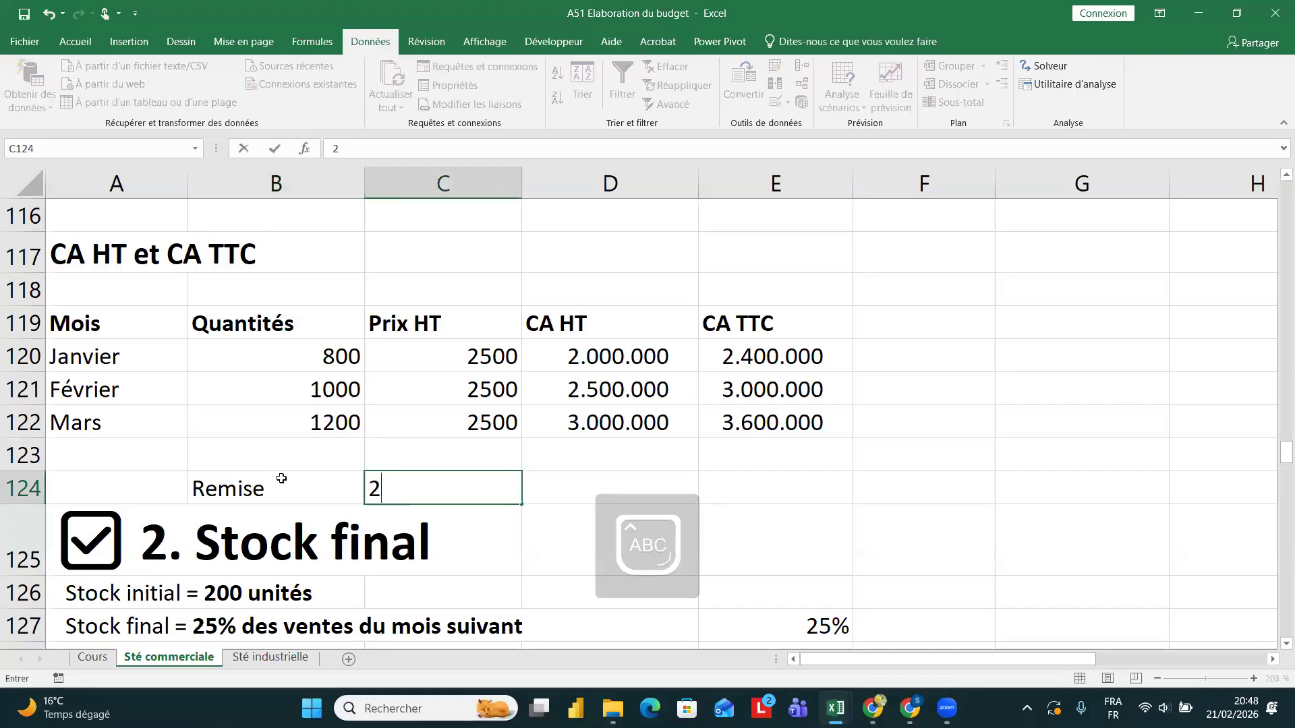
pyautogui.press('BackSpace')
pyautogui.write('ù')
pyautogui.press('BackSpace')
pyautogui.write('%')
pyautogui.press('BackSpace')
pyautogui.press('BackSpace')
pyautogui.write('0%')
pyautogui.press('Return')
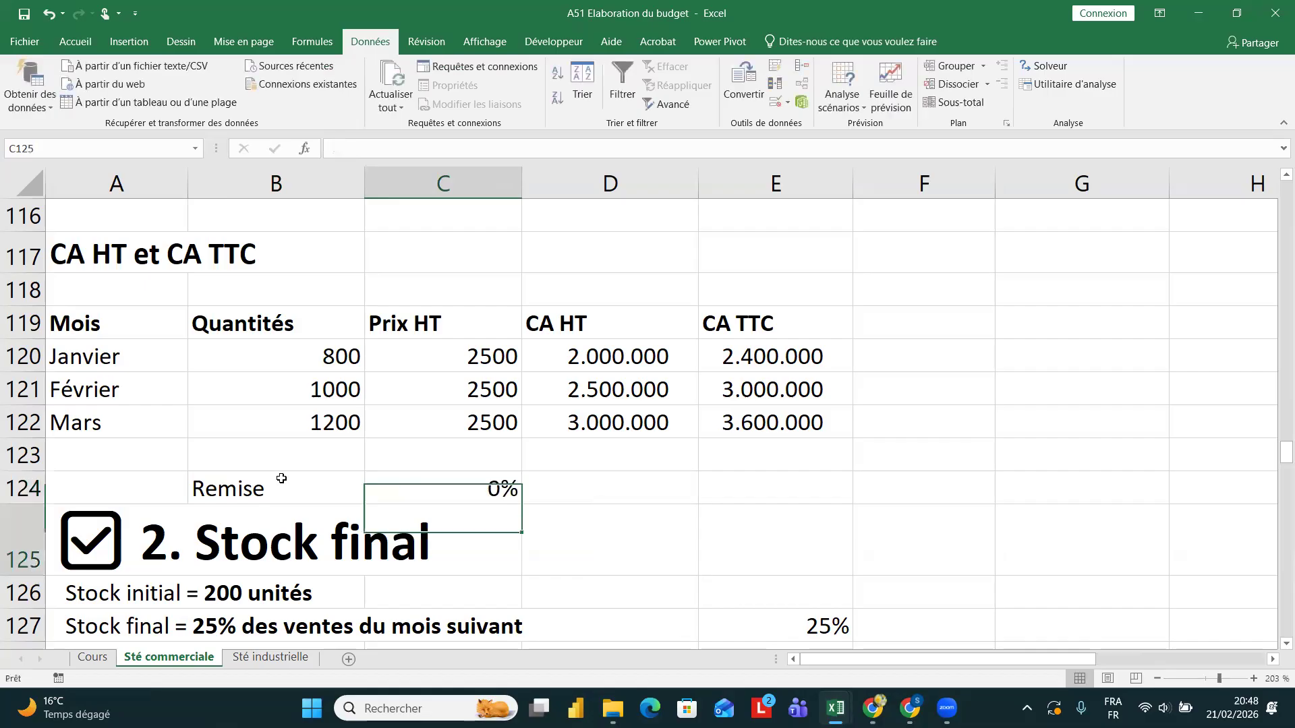
# - Fill the Remise rate cell C124 with yellow
pyautogui.click(471, 490)
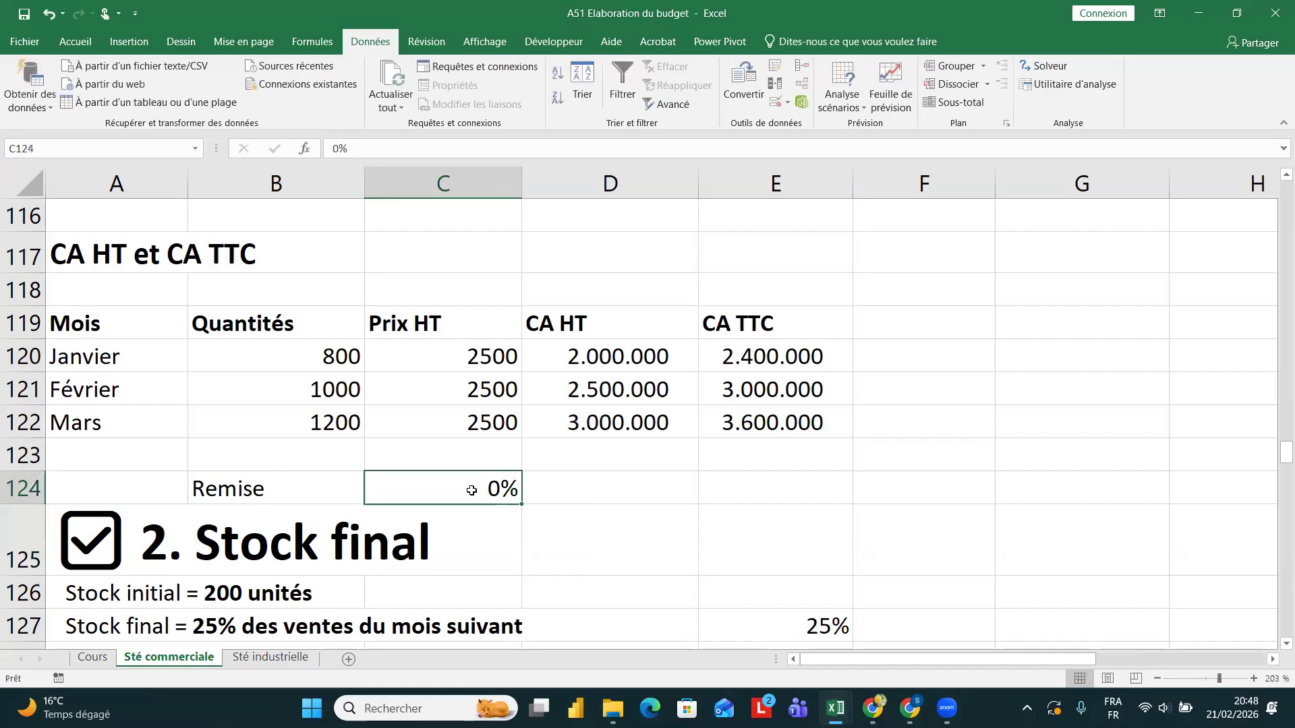
pyautogui.click(79, 41)
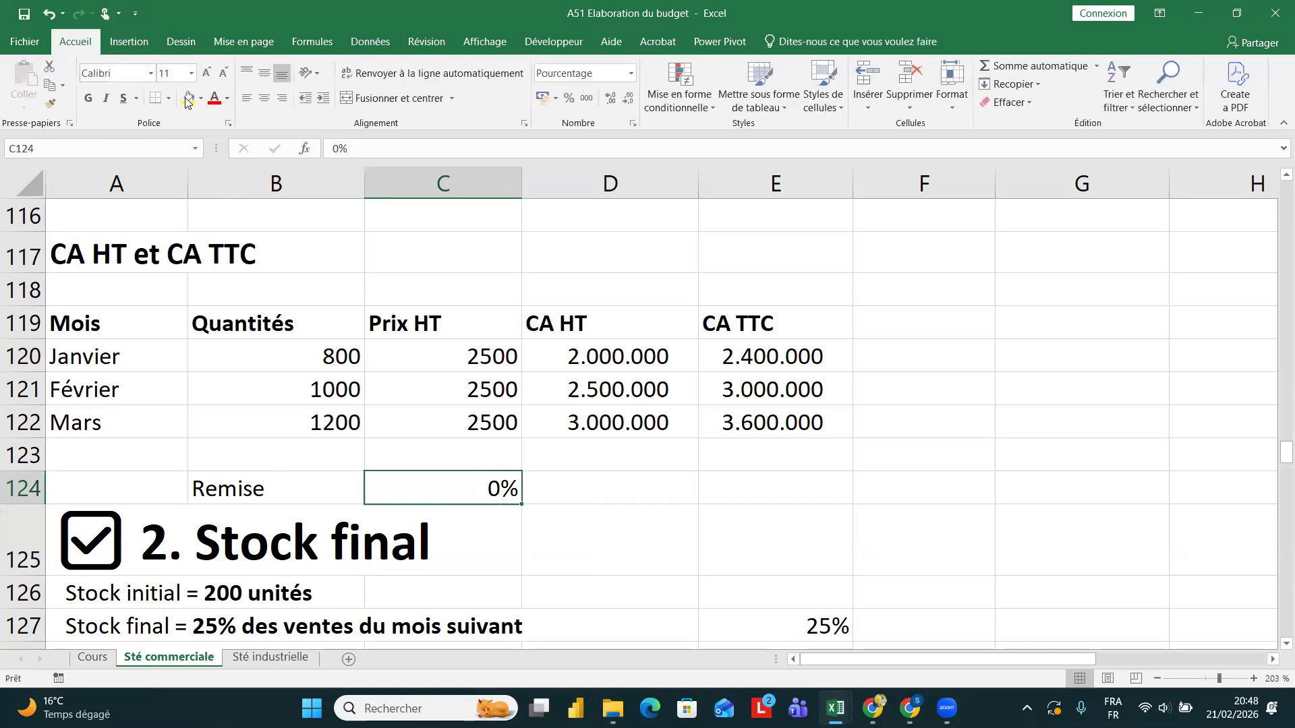
pyautogui.click(189, 98)
# - Change January's CA HT formula in D120 to =B120*C120*(1-C124) so it applies the discount
pyautogui.click(579, 362)
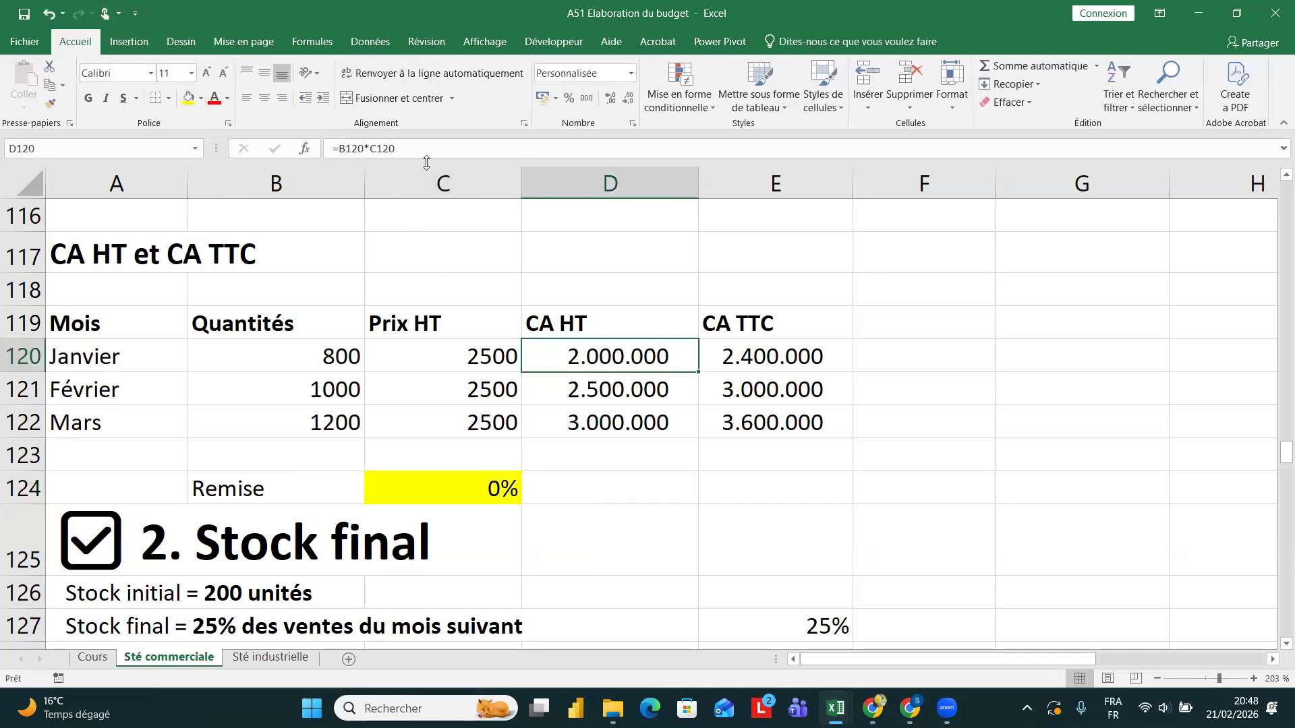
pyautogui.click(421, 148)
pyautogui.write('µ')
pyautogui.press('BackSpace')
pyautogui.press('capslock')
pyautogui.write('*(1-')
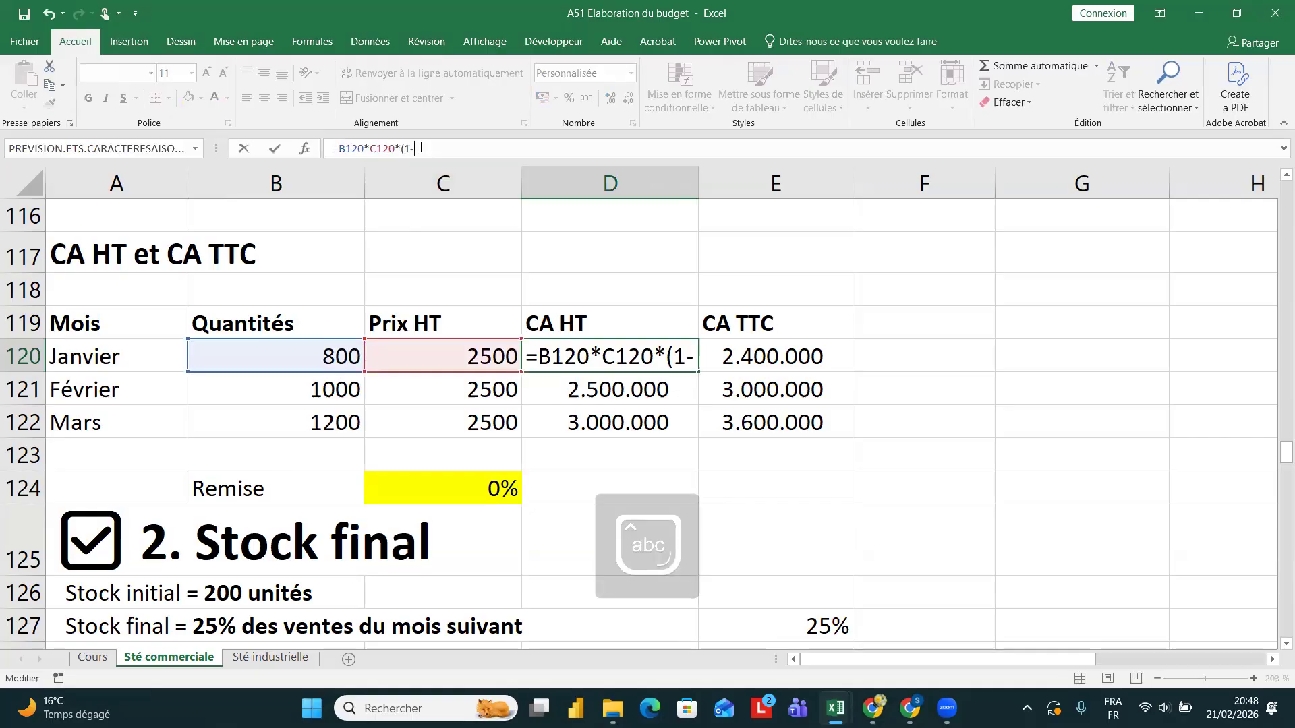
pyautogui.click(461, 492)
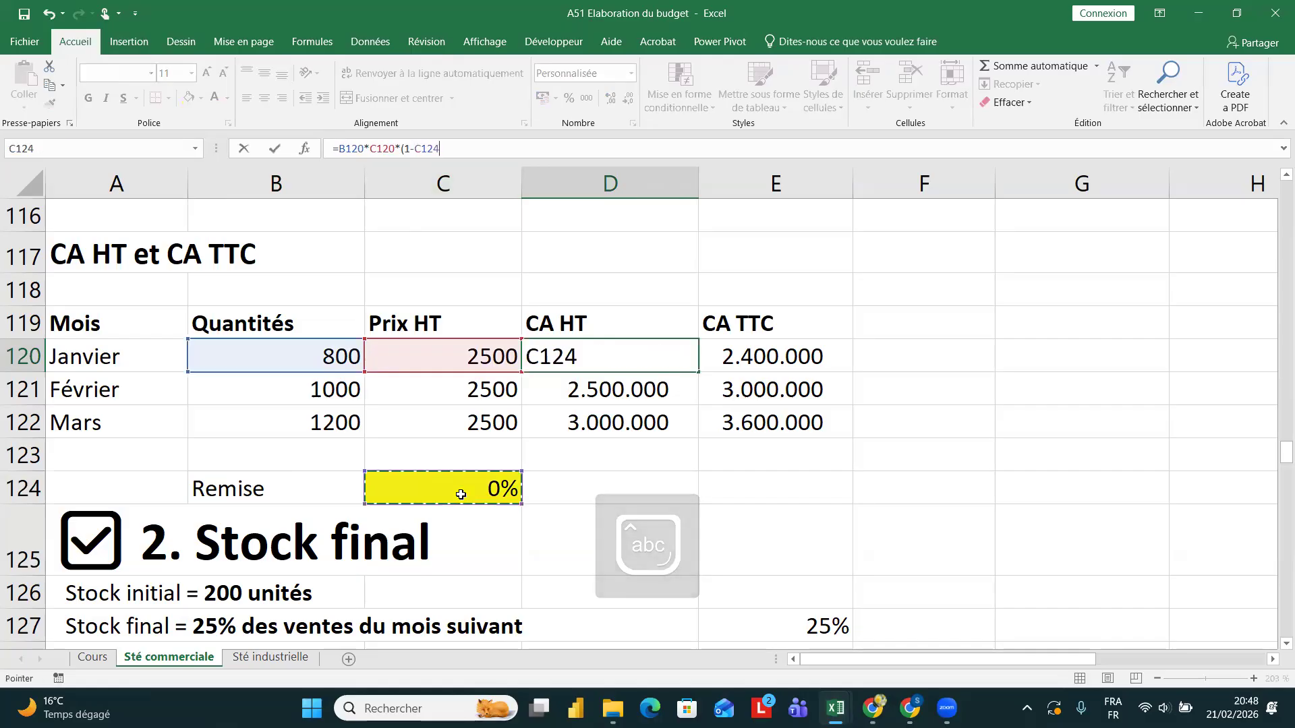
pyautogui.press('Return')
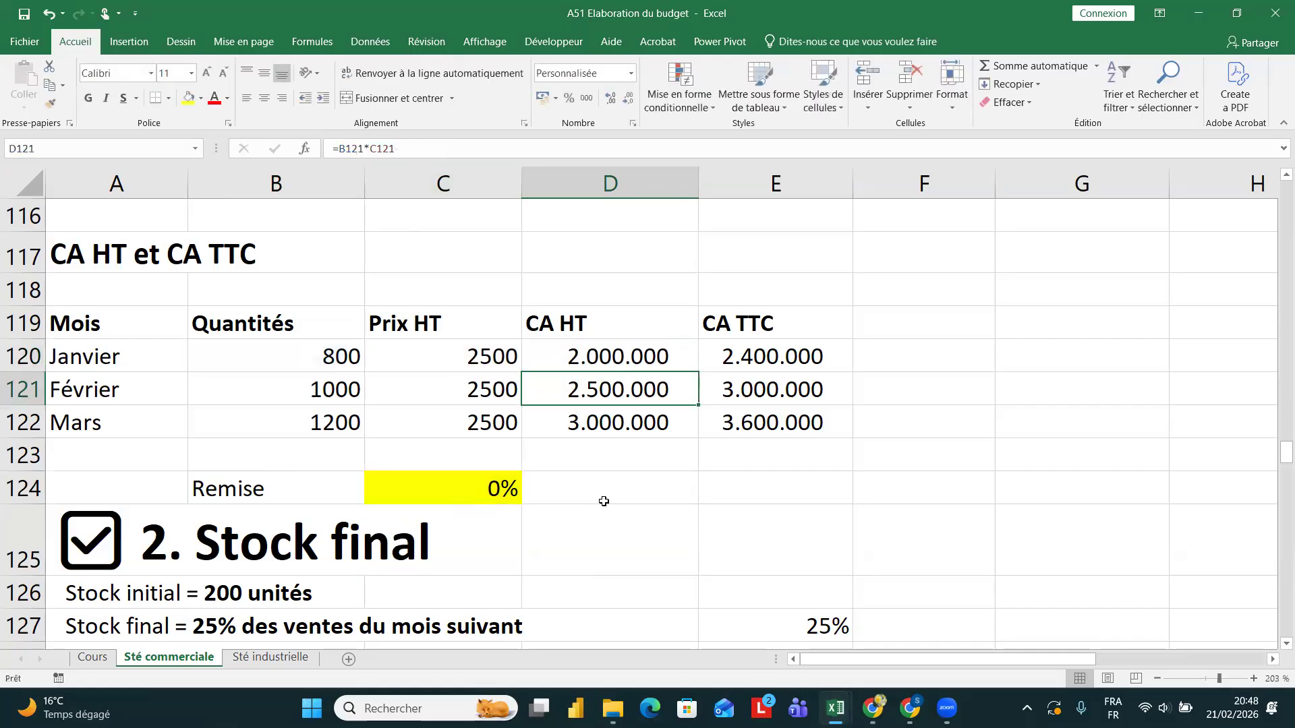
# - Copy January's CA HT formula from D120 down to February and March, and check the formula in D121
pyautogui.click(658, 352)
pyautogui.moveTo(698, 371); pyautogui.dragTo(697, 433)
pyautogui.click(648, 399)
pyautogui.scroll(-1, 607, 381)
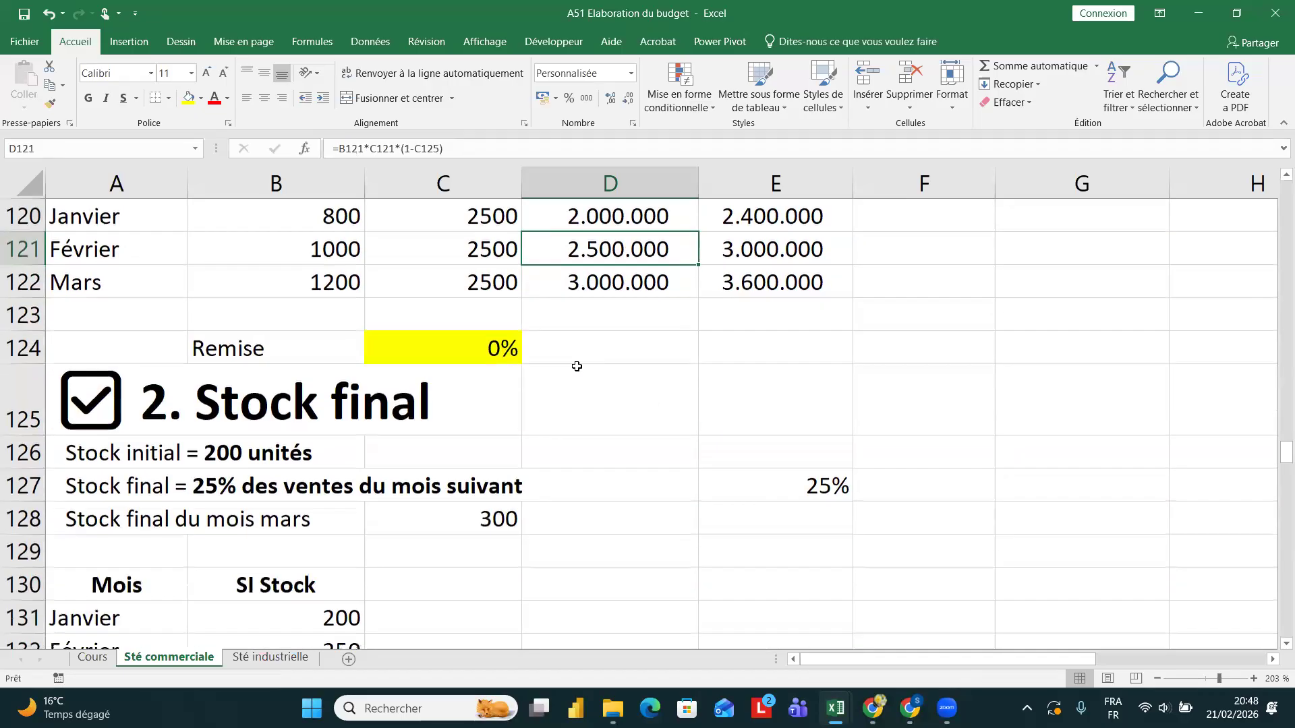
# - Select the clients' au comptant share D176 in the payment terms and open the Solver parameters
pyautogui.click(475, 342)
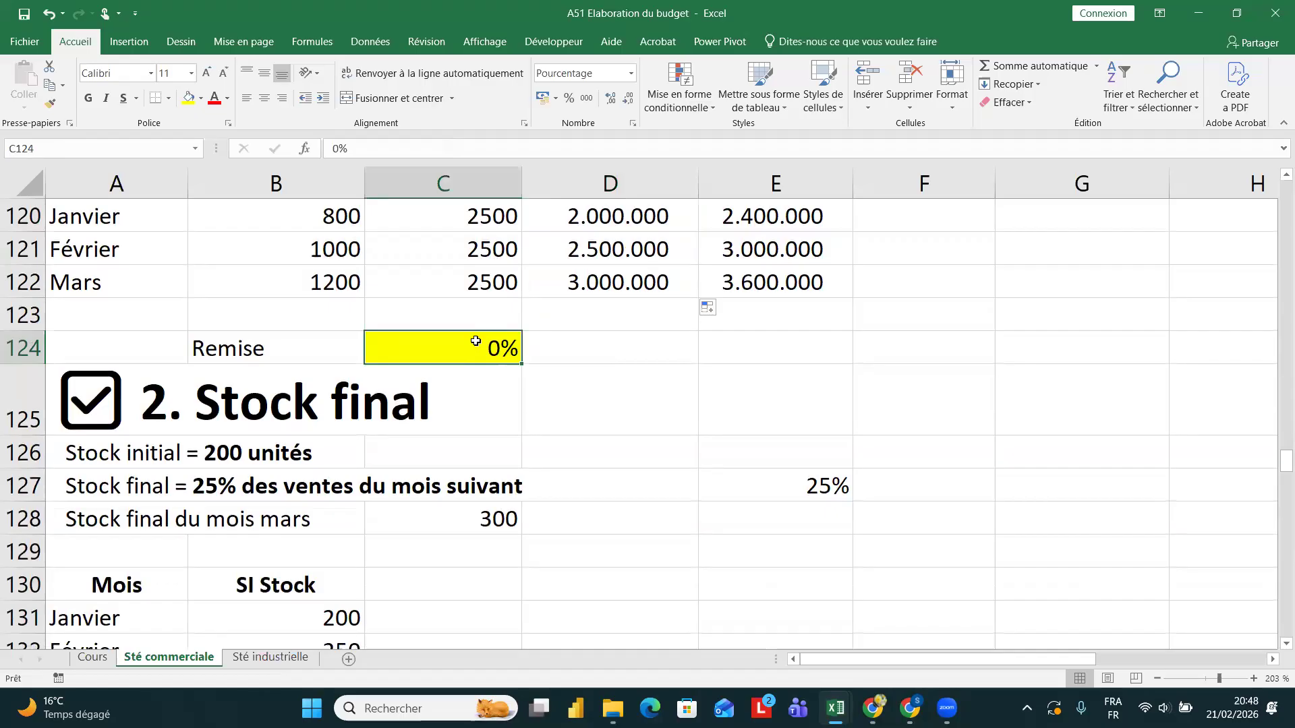
pyautogui.scroll(-16, 475, 341)
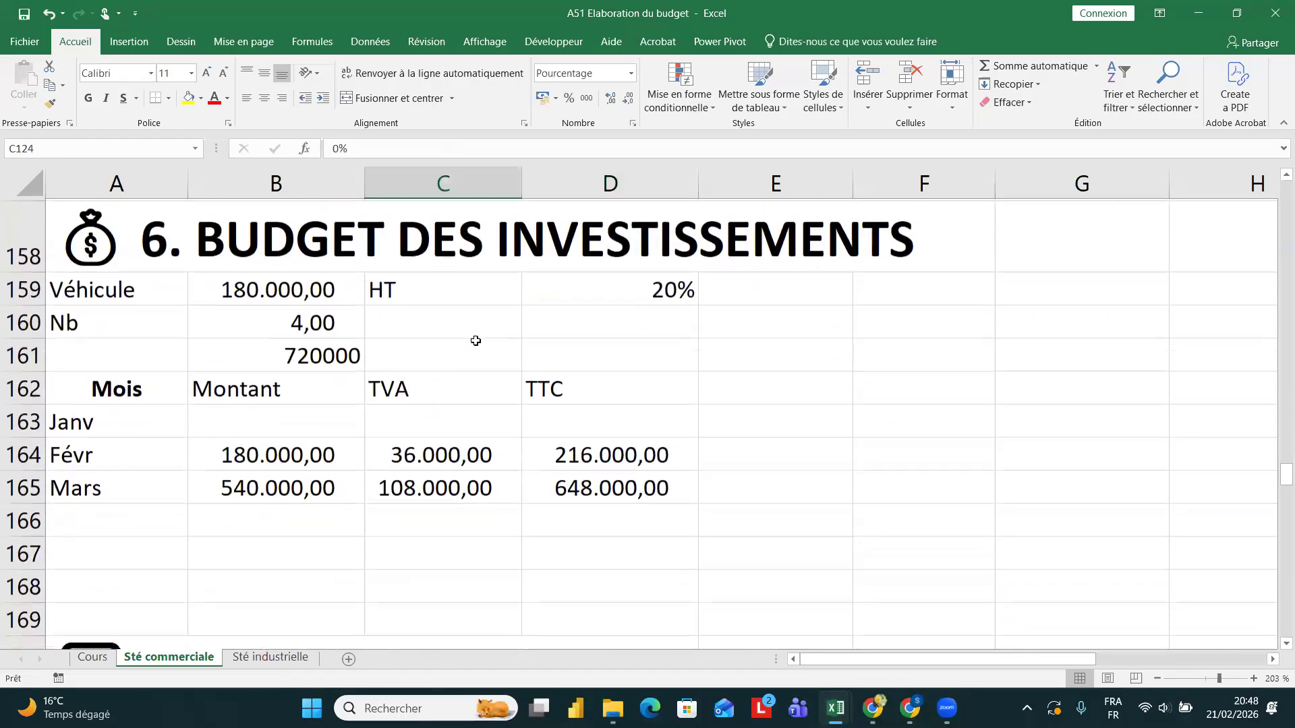
pyautogui.scroll(-2, 475, 341)
pyautogui.scroll(1, 572, 344)
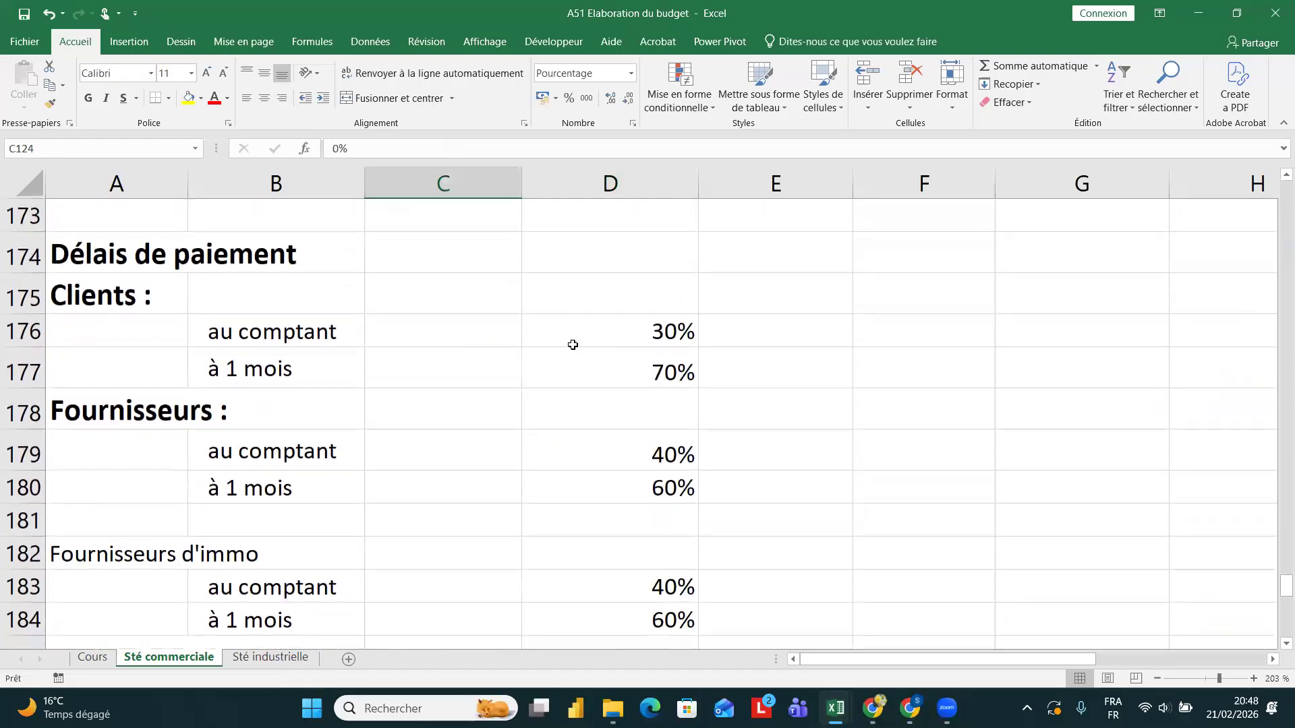
pyautogui.click(606, 331)
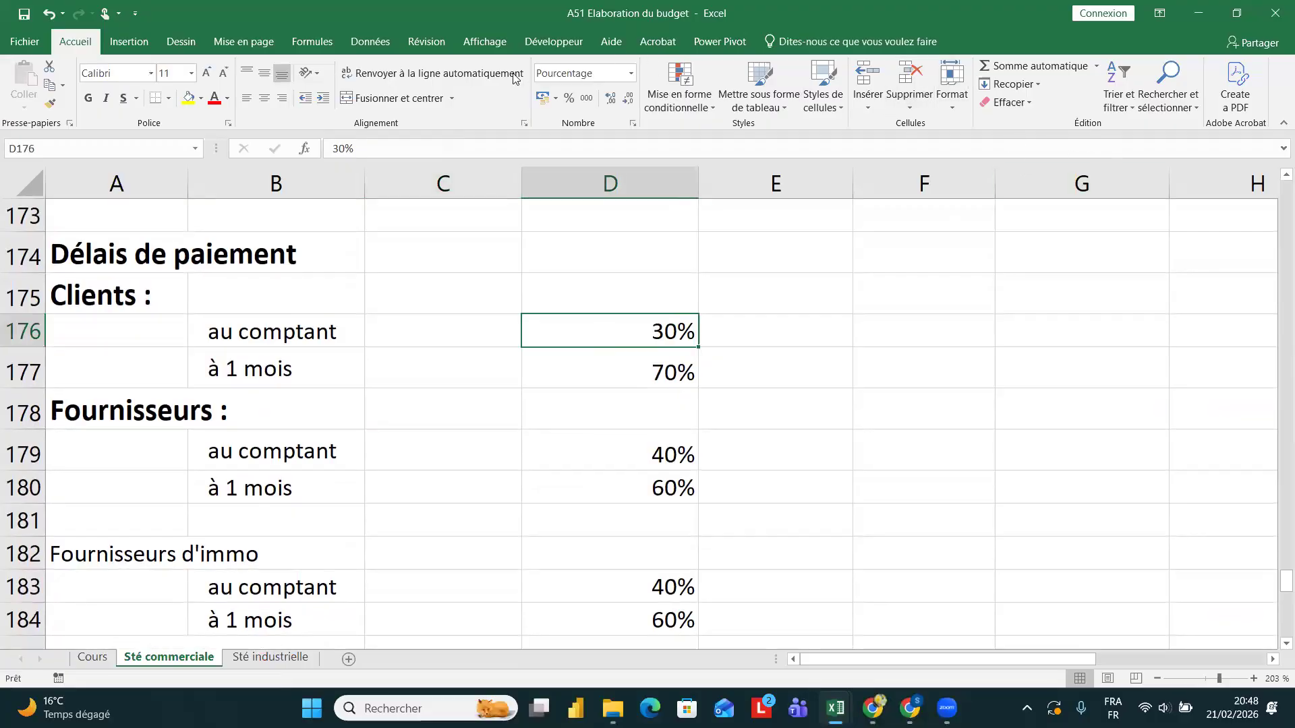
pyautogui.click(373, 42)
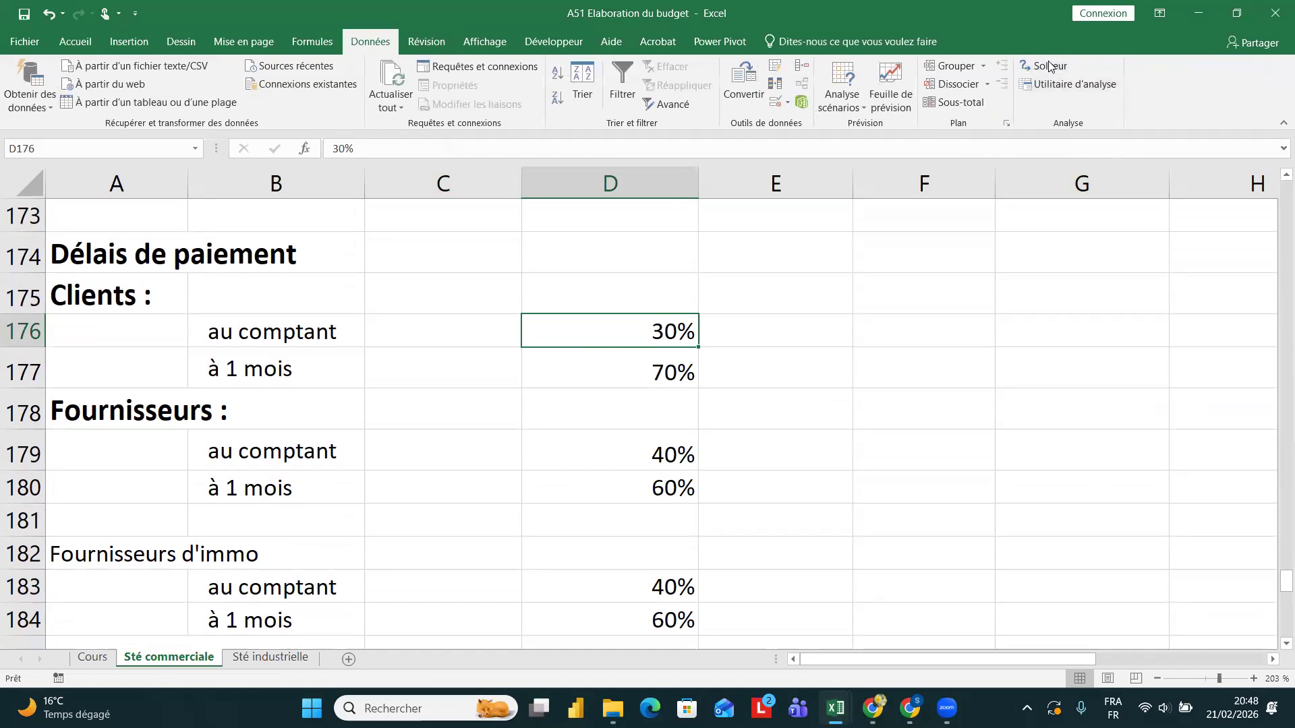
pyautogui.click(1045, 65)
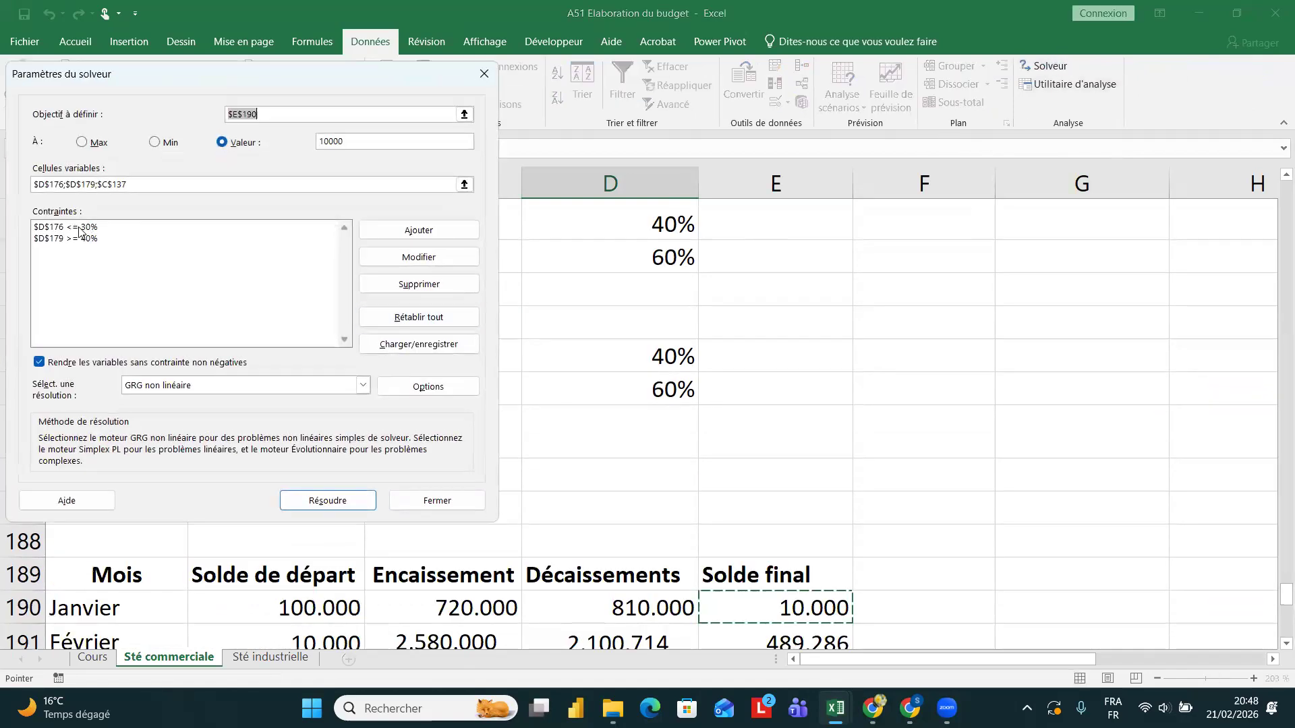
# - Modify the Solver constraint on the clients' au comptant share D176 to >= 40%
pyautogui.click(77, 227)
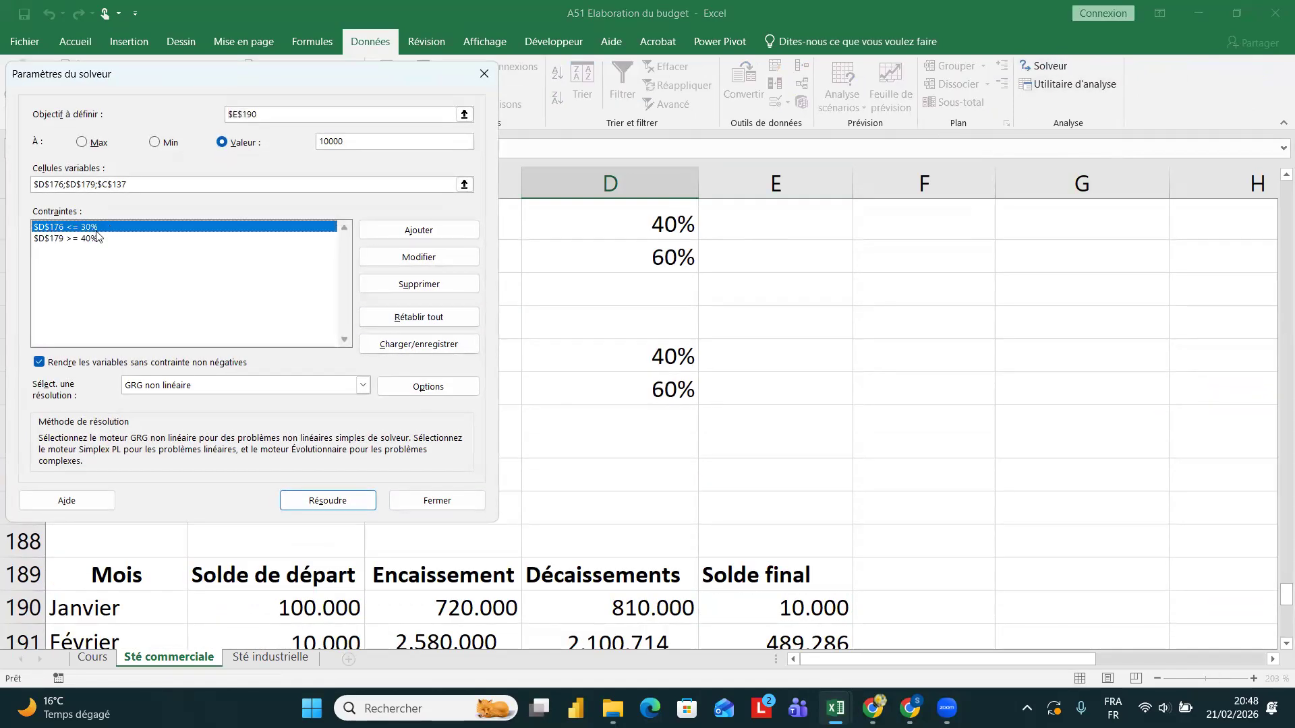
pyautogui.click(405, 257)
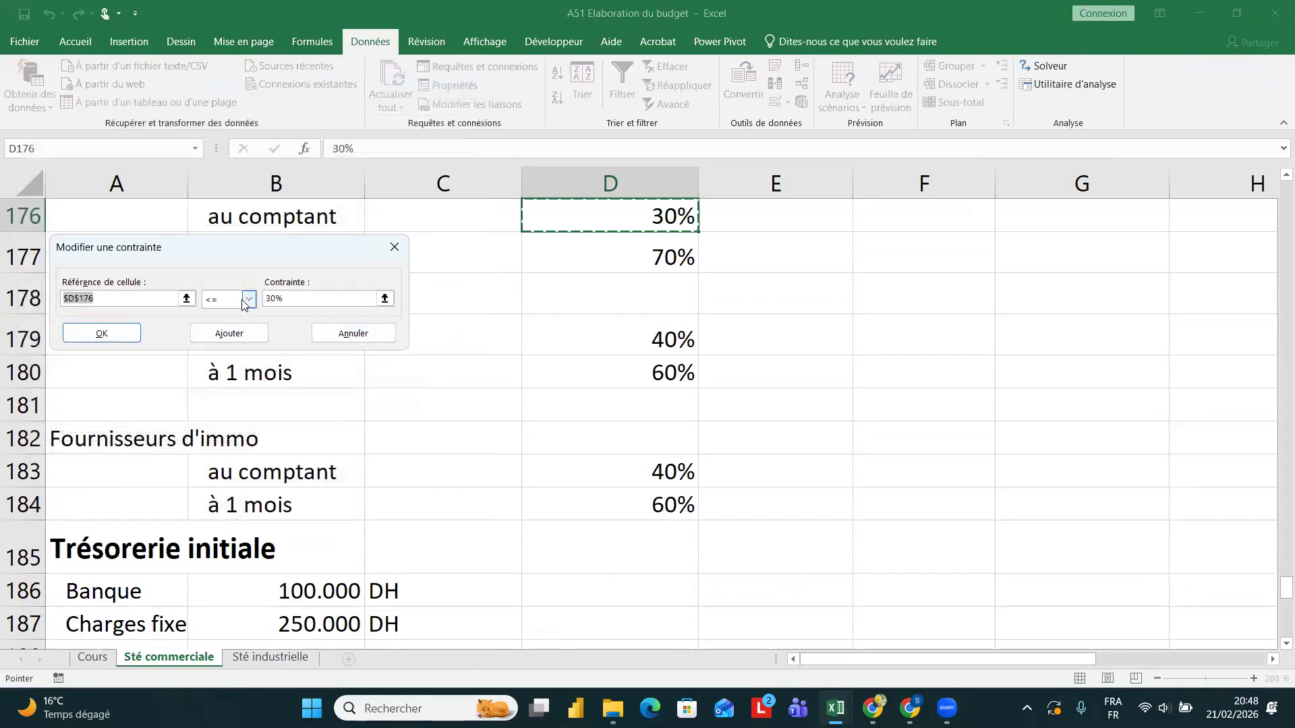
pyautogui.click(248, 299)
pyautogui.click(226, 338)
pyautogui.click(280, 298)
pyautogui.click(271, 301)
pyautogui.press('BackSpace')
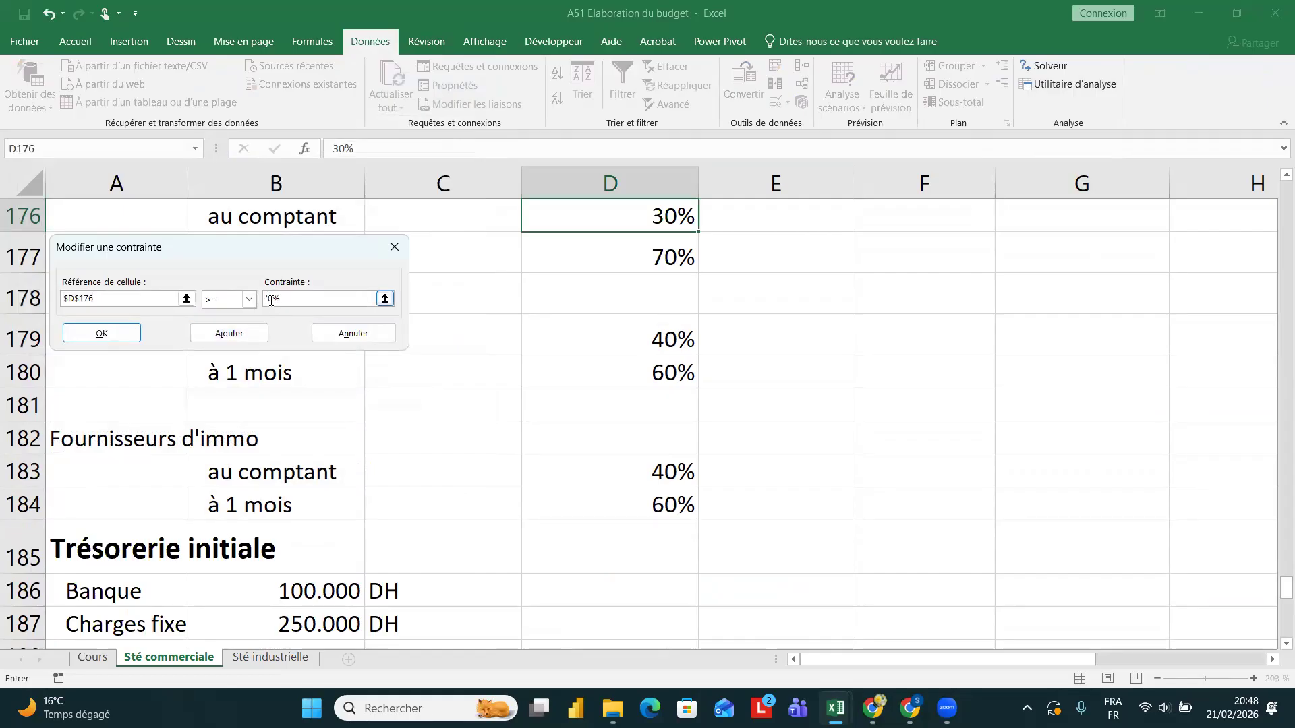
pyautogui.press('capslock')
pyautogui.write('4')
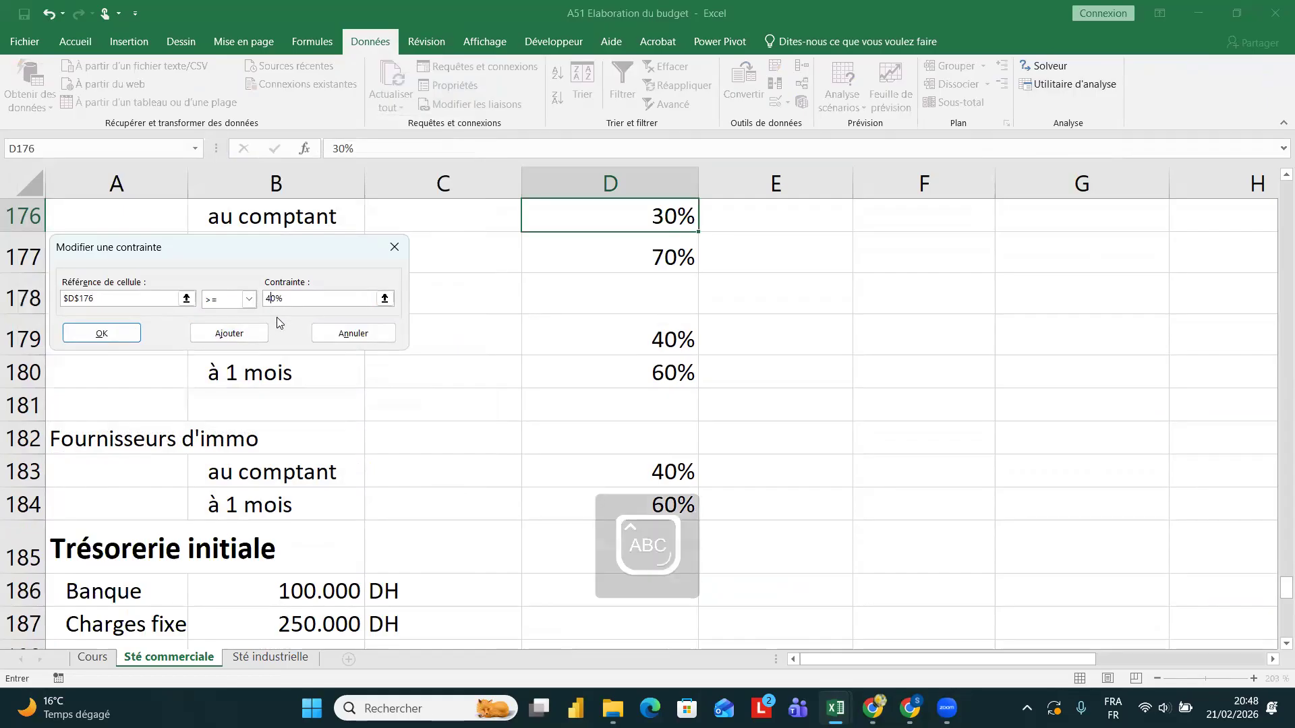
pyautogui.click(102, 334)
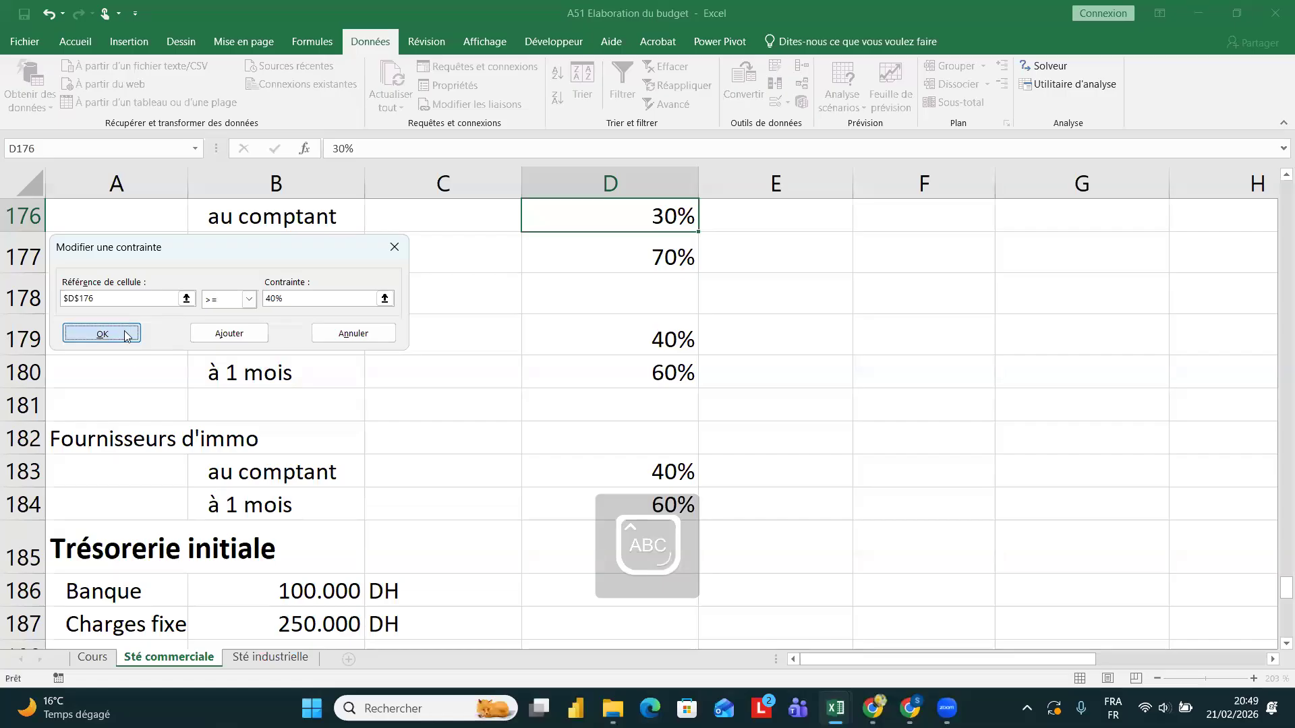
# - Add the Remise cell C124 to the Solver's variable cells, solve the model and keep the solution
pyautogui.click(173, 186)
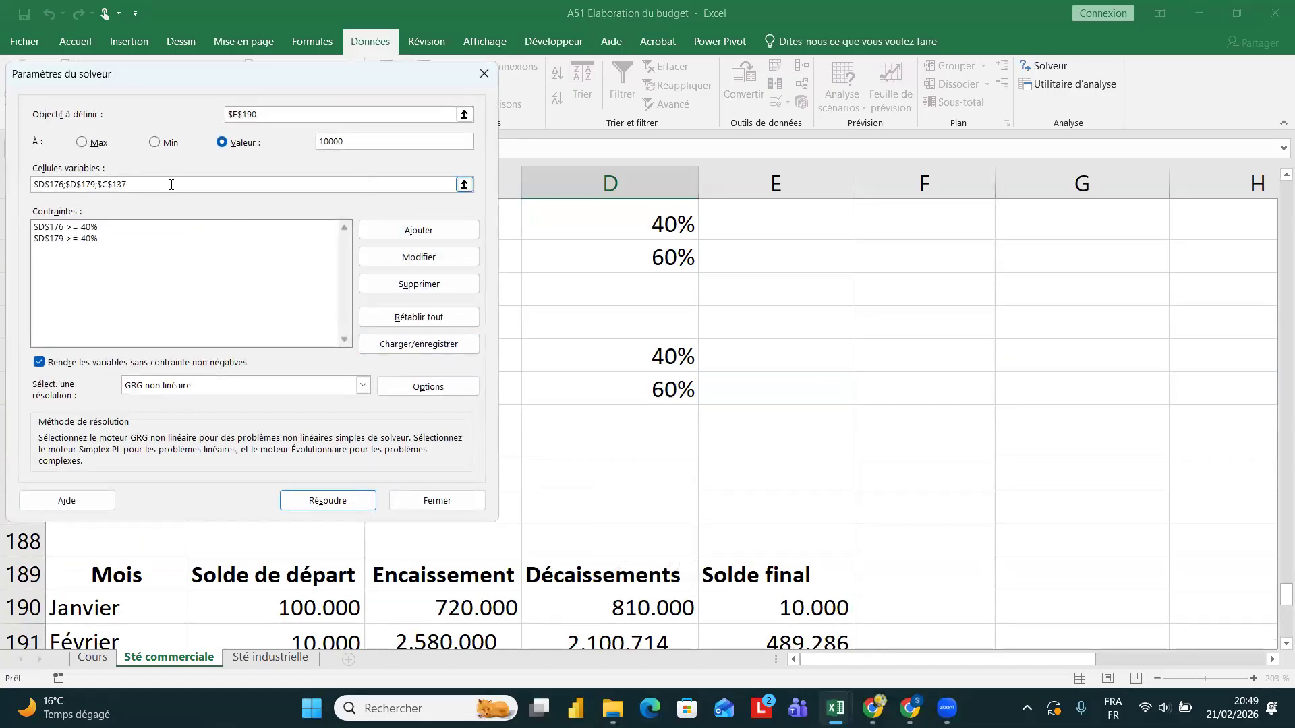
pyautogui.write(';')
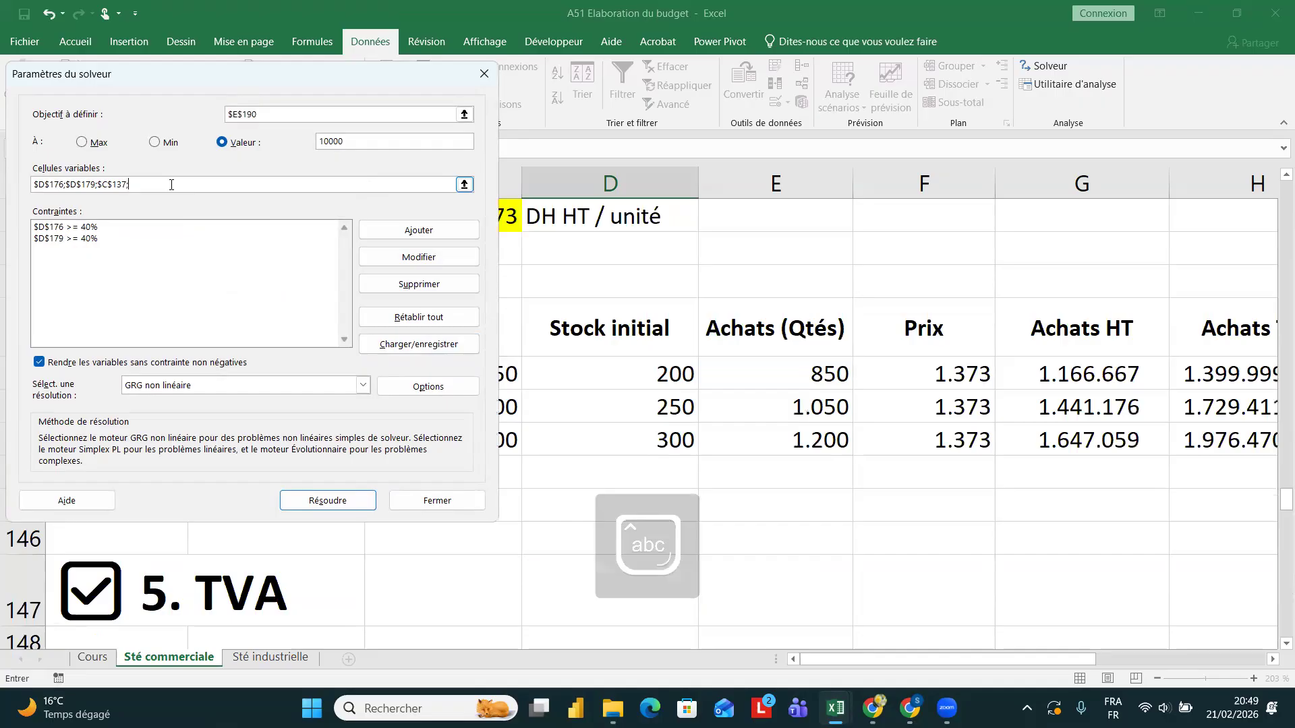
pyautogui.scroll(12, 652, 322)
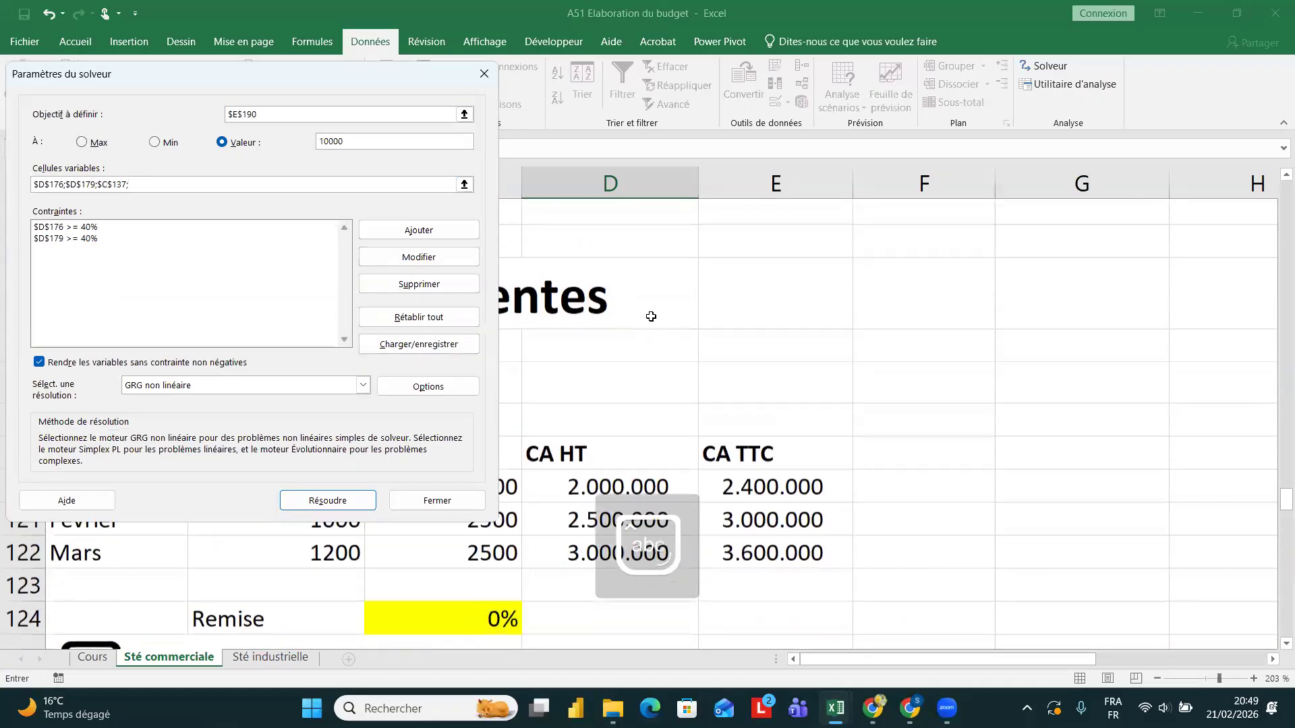
pyautogui.scroll(-5, 652, 317)
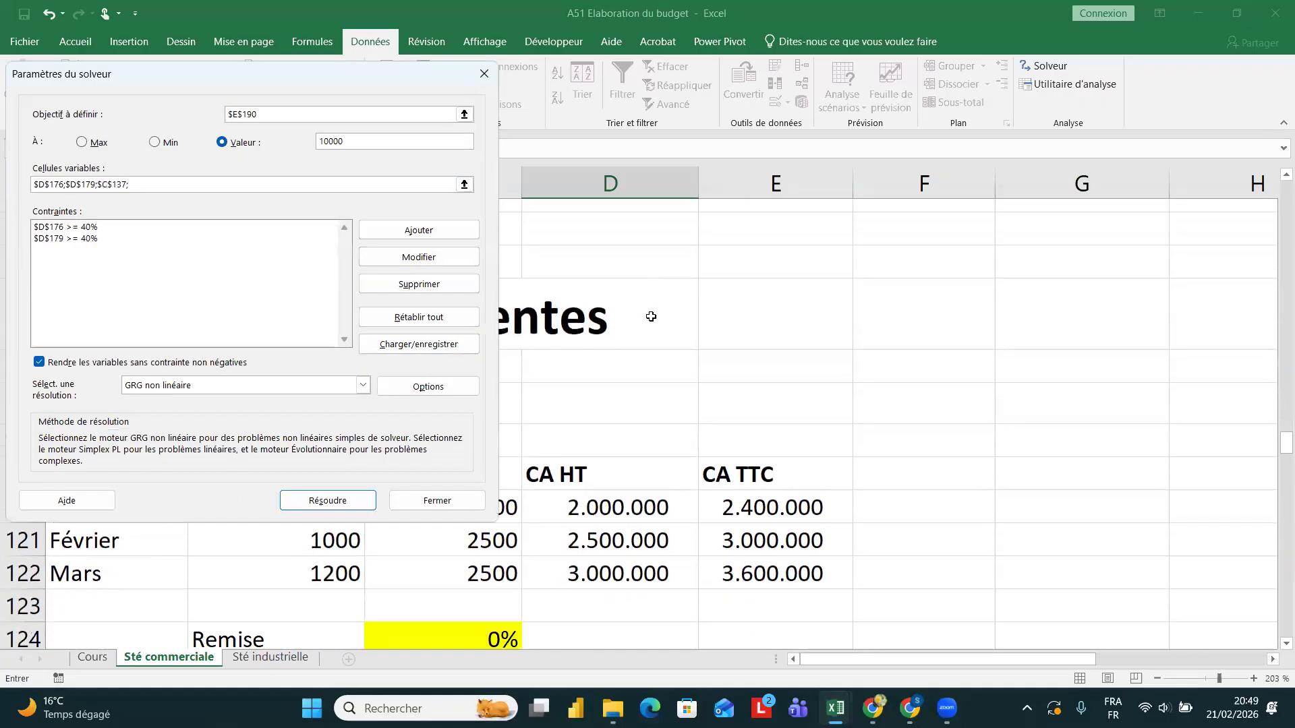
pyautogui.click(450, 591)
pyautogui.click(336, 501)
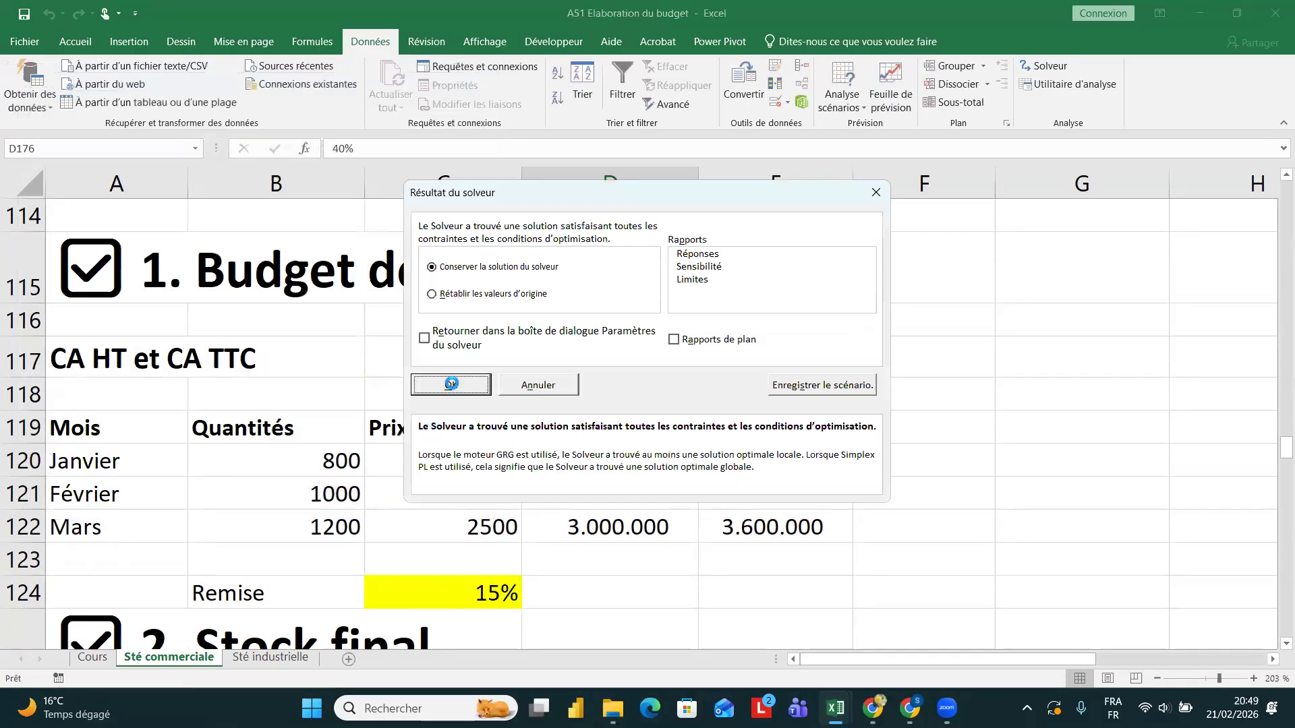
pyautogui.click(452, 382)
# - Examine the solved Remise in C124, the clients' and suppliers' payment terms and the purchase price
pyautogui.click(486, 592)
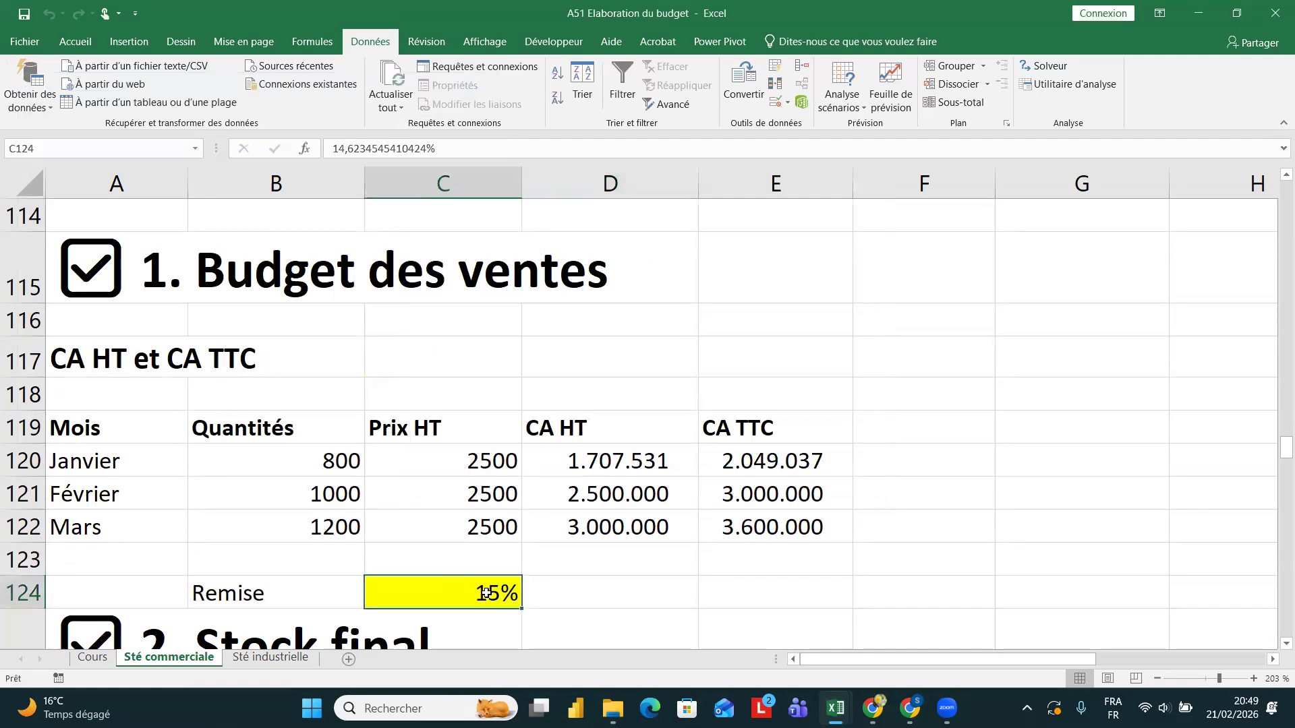
pyautogui.scroll(-2, 486, 593)
pyautogui.scroll(-1, 486, 593)
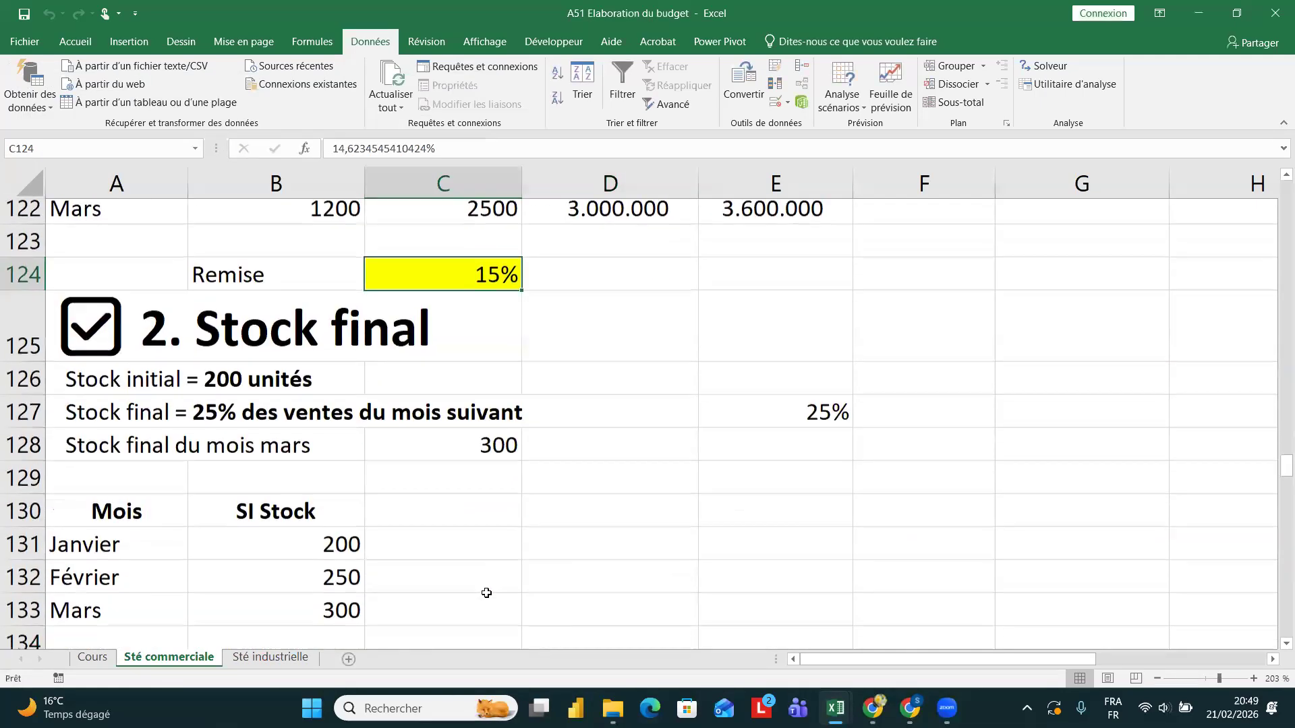
pyautogui.scroll(-2, 486, 592)
pyautogui.scroll(-12, 486, 592)
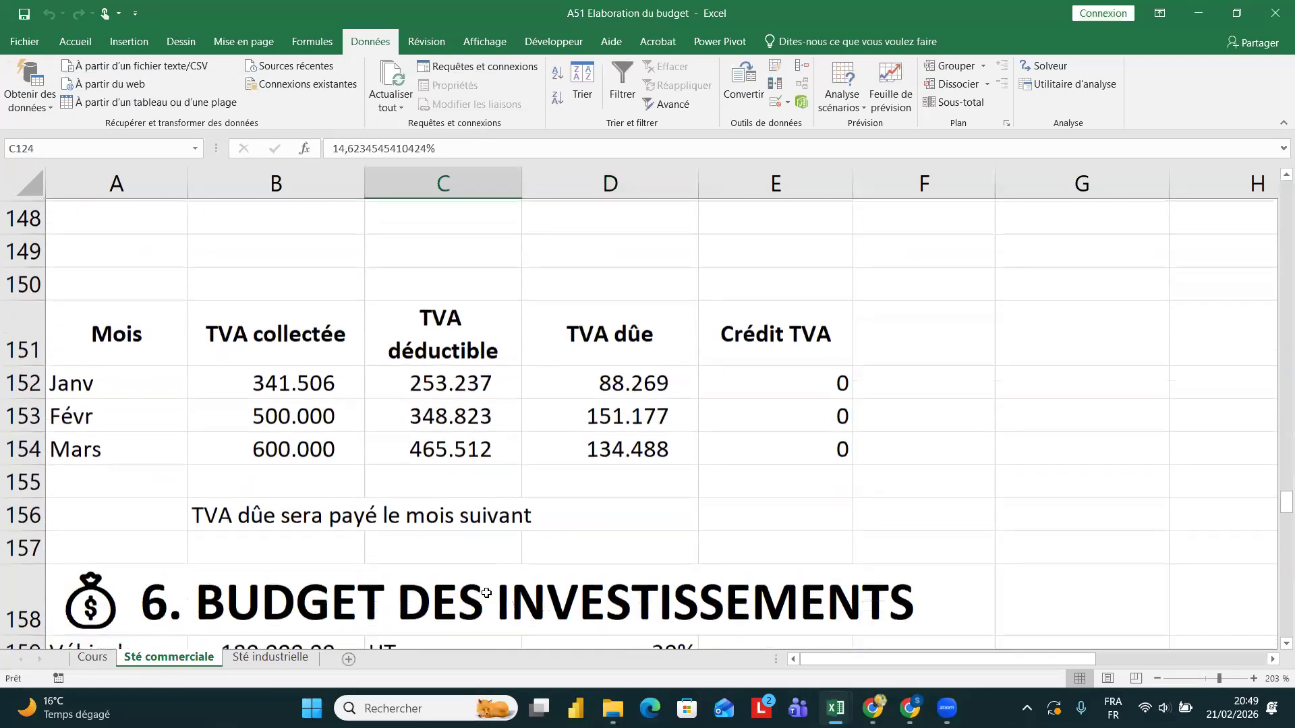
pyautogui.scroll(-3, 486, 593)
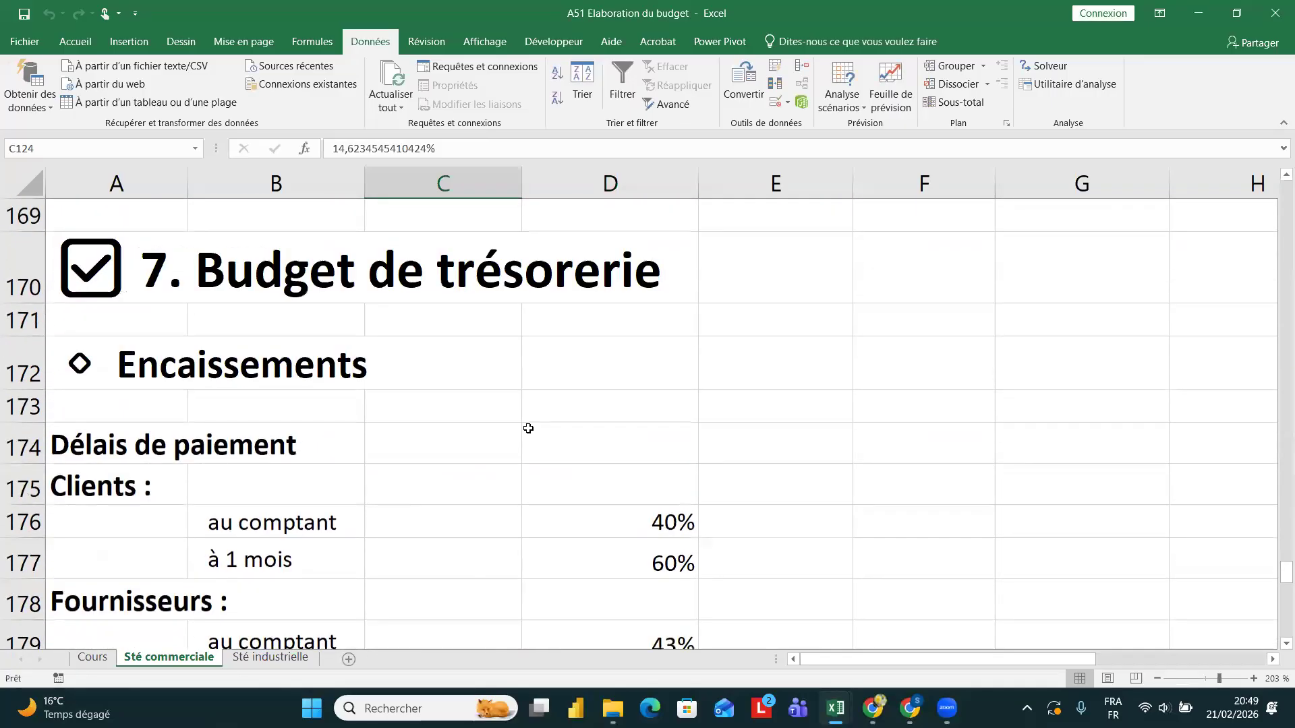
pyautogui.click(606, 521)
pyautogui.scroll(-6, 606, 521)
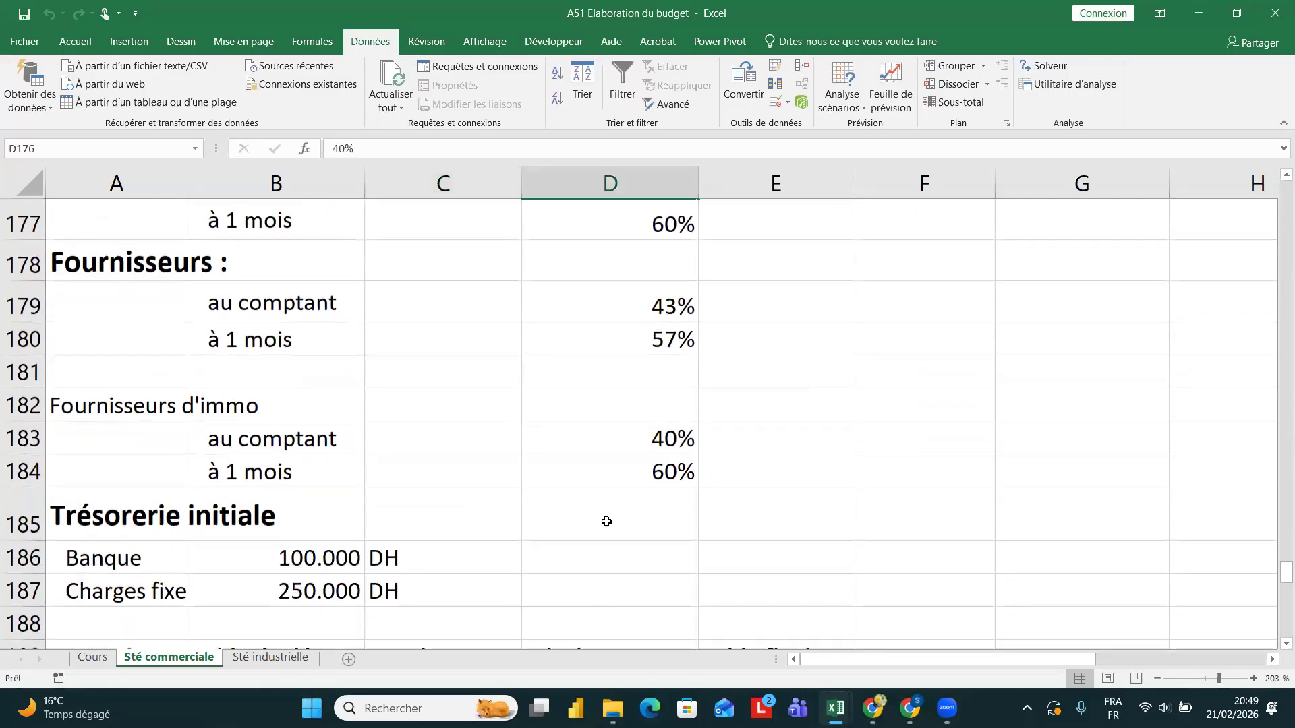
pyautogui.scroll(8, 606, 521)
pyautogui.scroll(12, 606, 522)
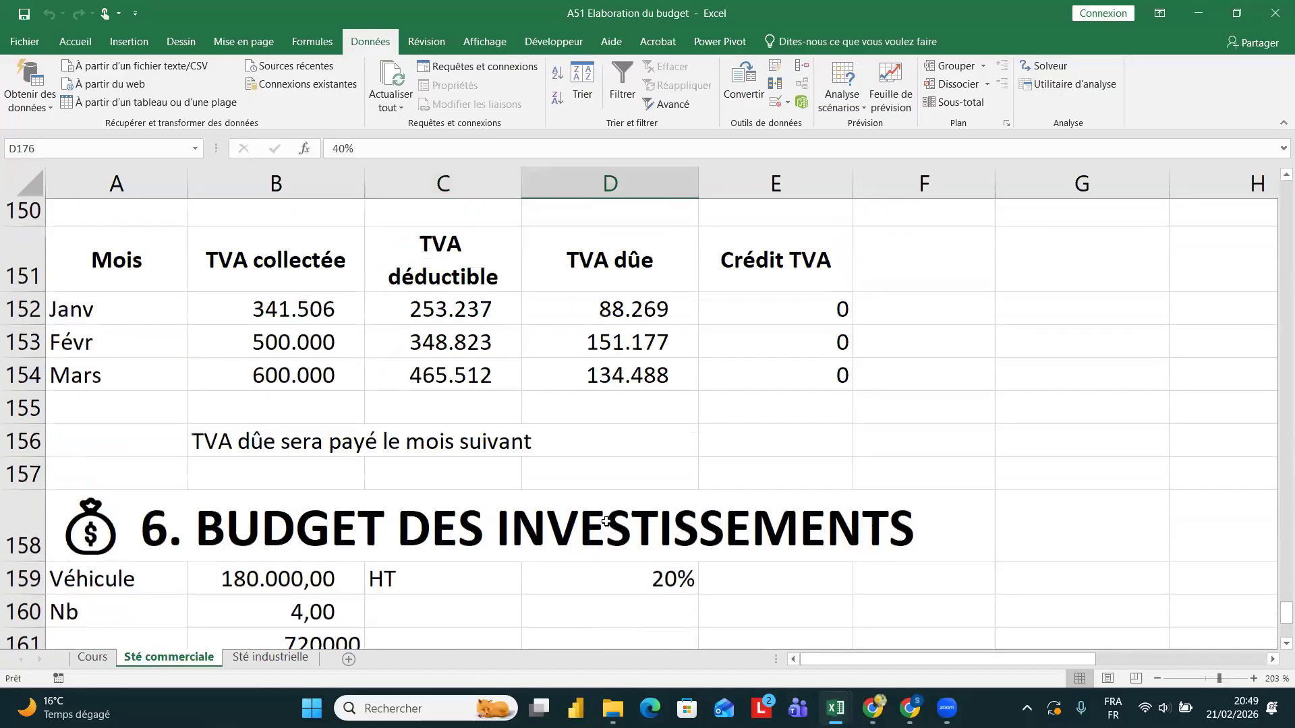
pyautogui.scroll(3, 607, 521)
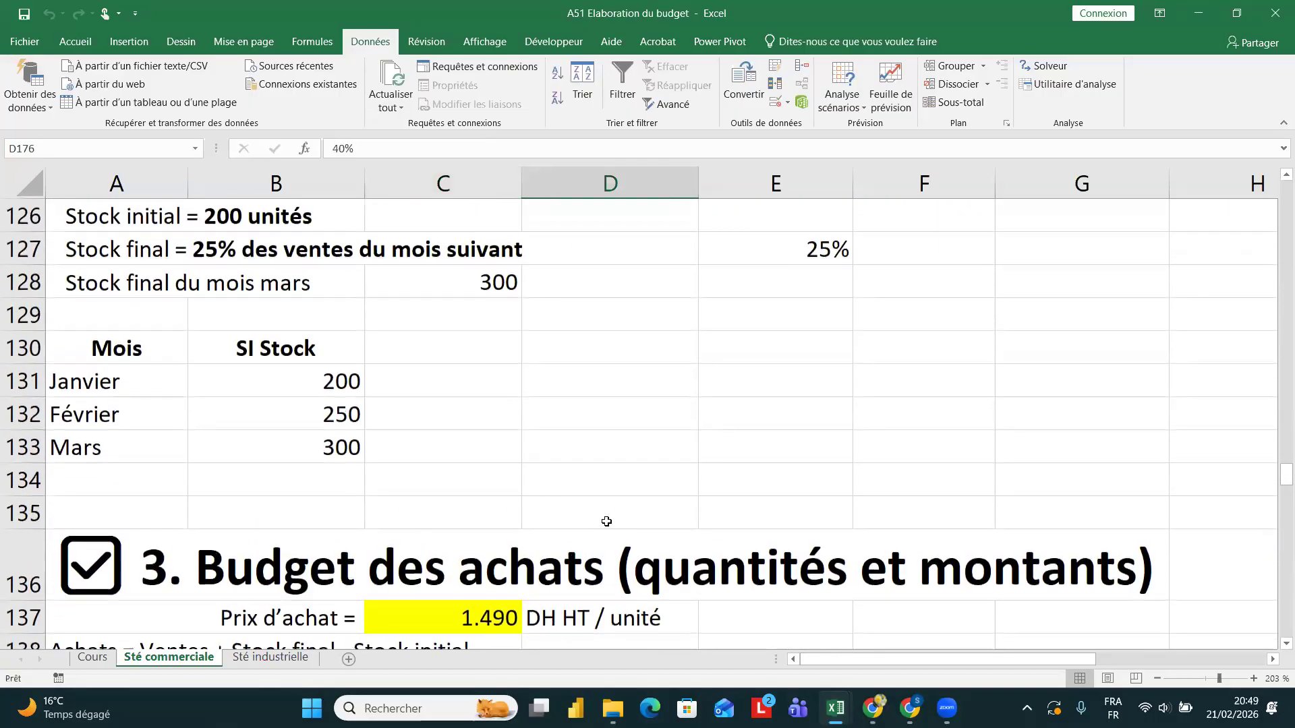
# - Enter the label max in E124 and a discount limit of 5% in F124 on the Remise row
pyautogui.click(567, 441)
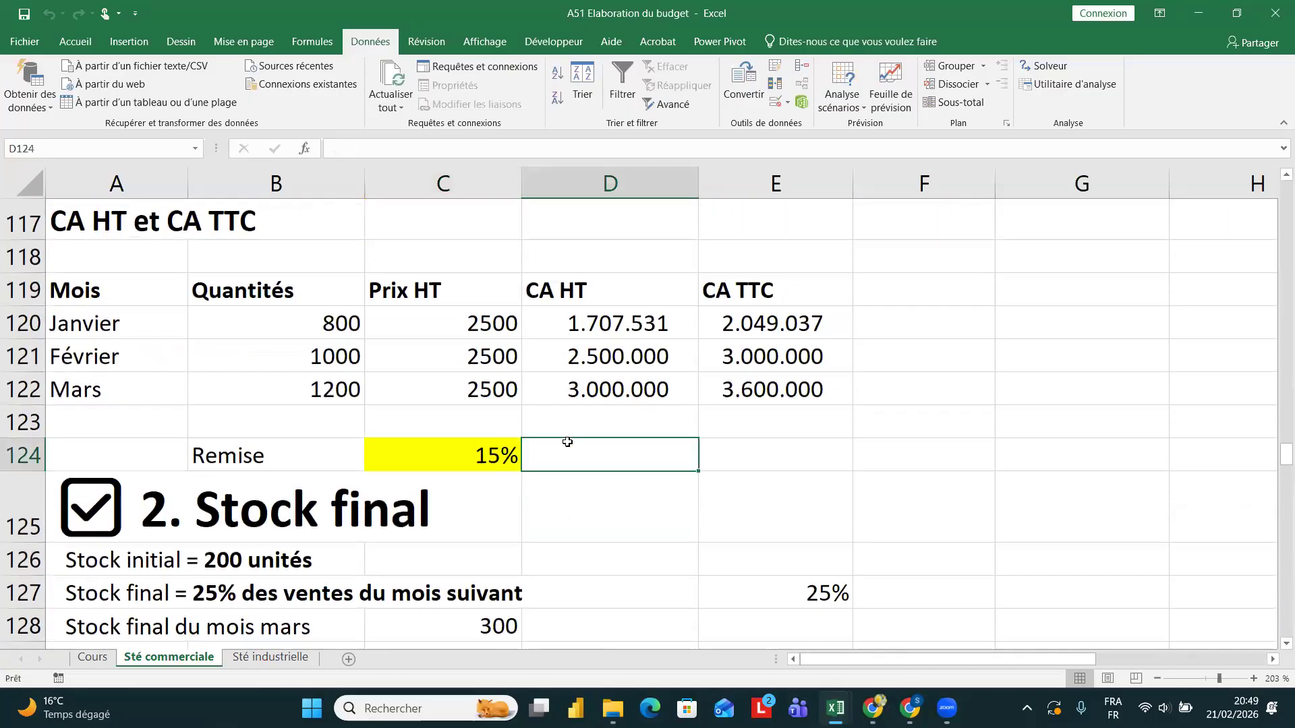
pyautogui.click(718, 451)
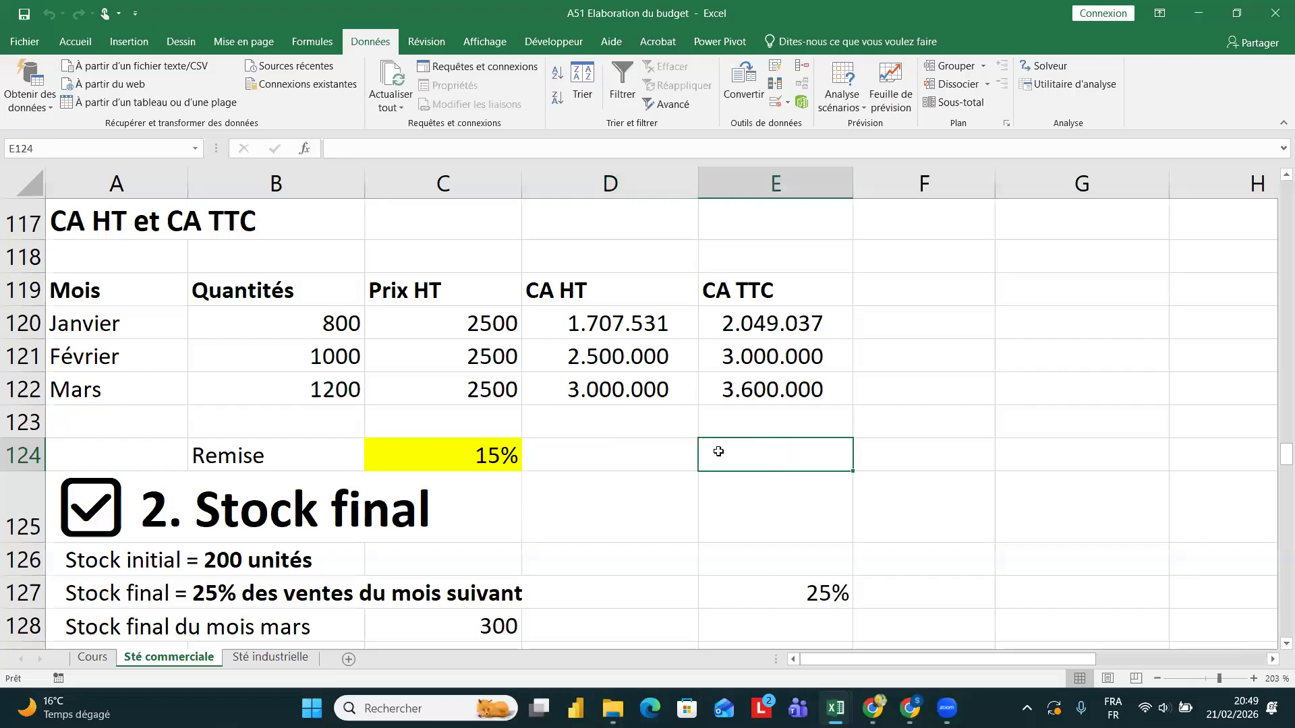
pyautogui.write('max')
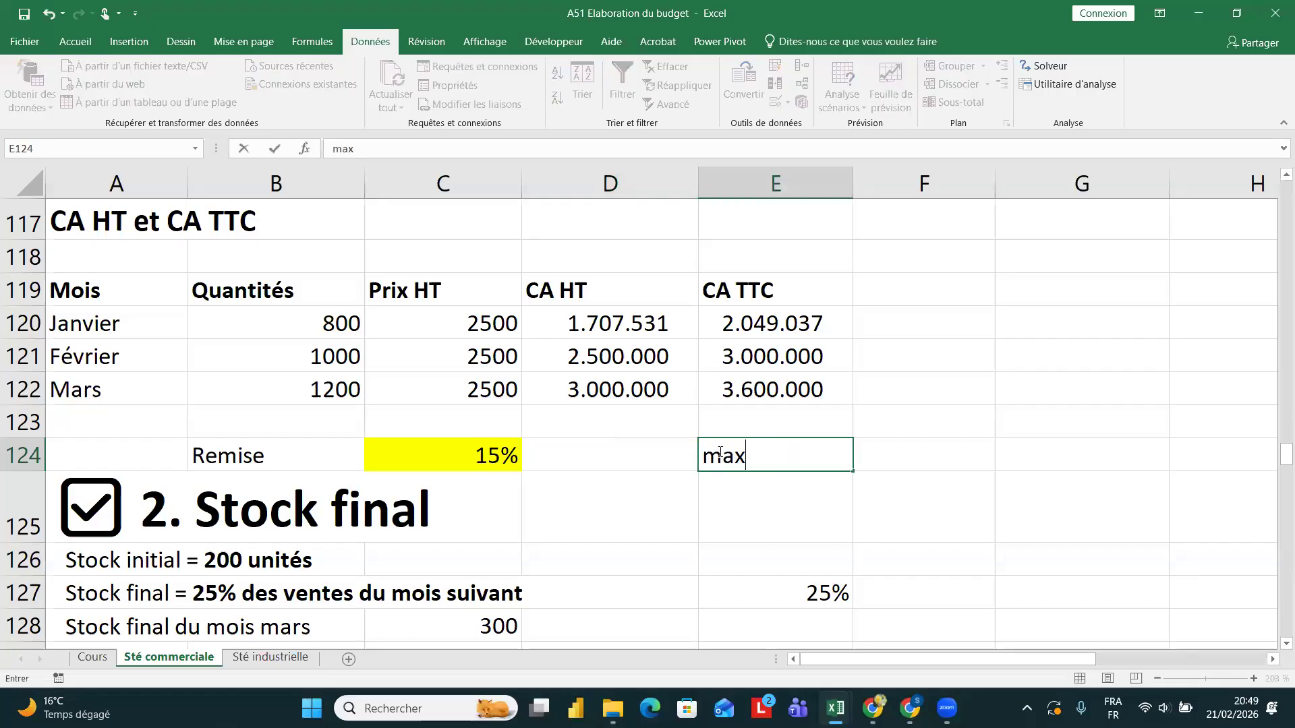
pyautogui.press('Tab')
pyautogui.write('(')
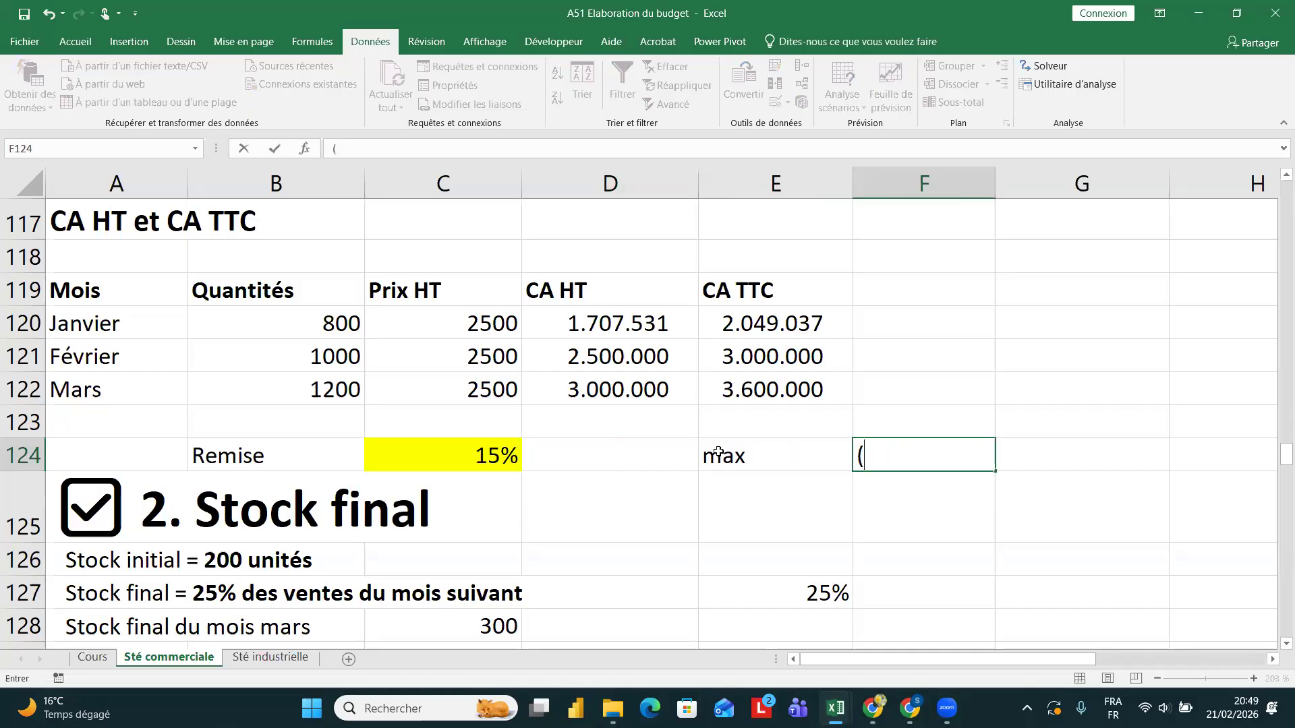
pyautogui.press('capslock')
pyautogui.write('5ù')
pyautogui.press('BackSpace')
pyautogui.press('capslock')
pyautogui.press('capslock')
pyautogui.write('%')
pyautogui.press('Return')
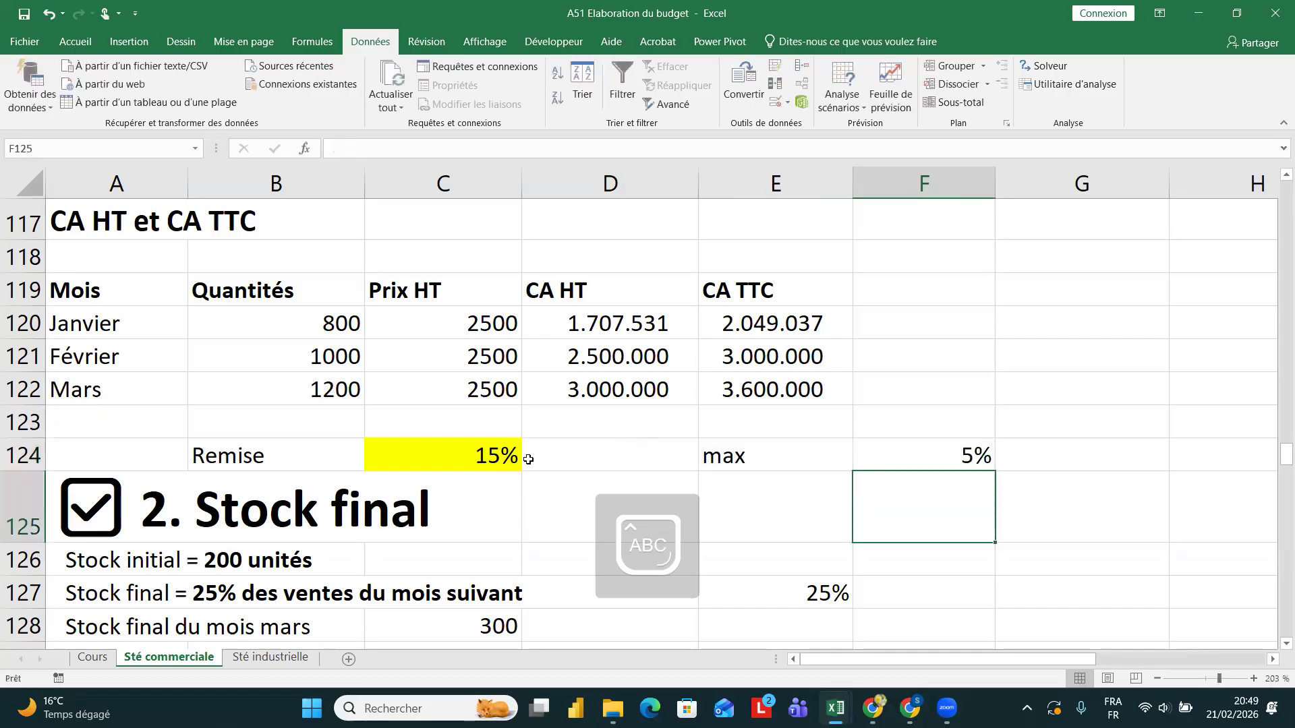
# - Add the Solver constraint C124 <= F124 to cap the Remise, solve again and keep the solution
pyautogui.click(487, 455)
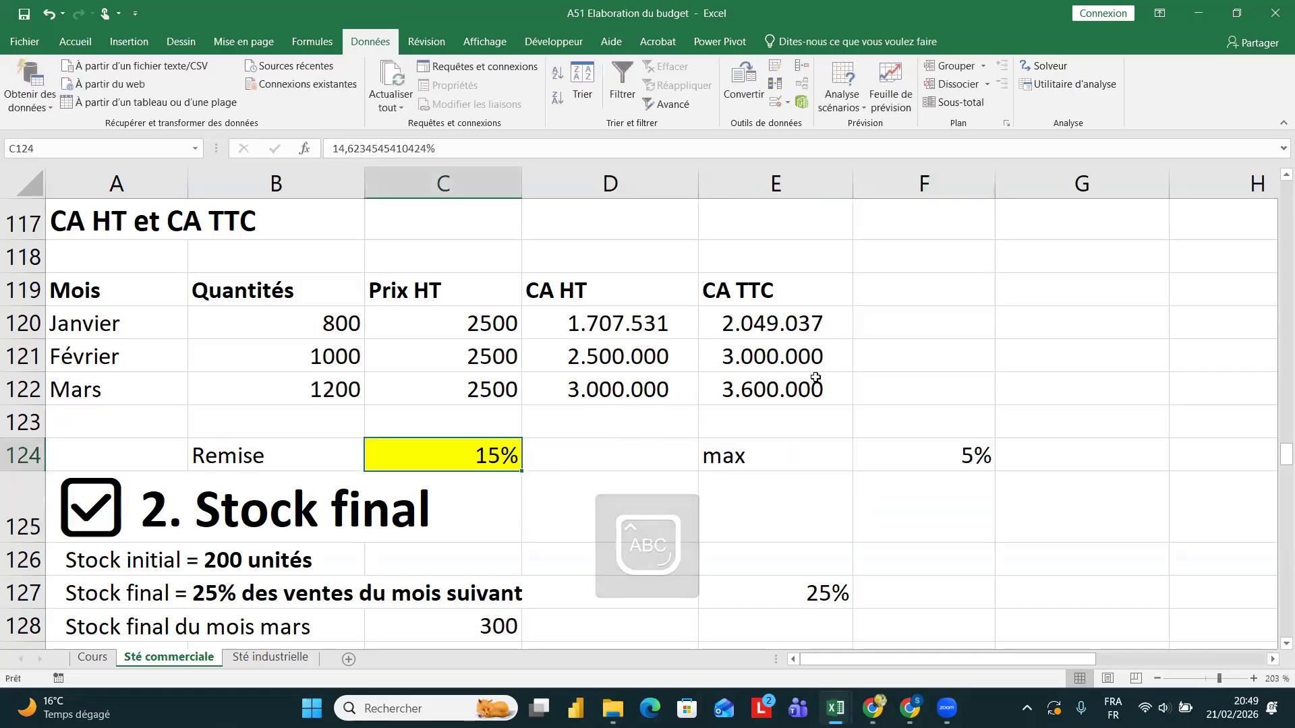
pyautogui.click(1056, 71)
pyautogui.click(411, 232)
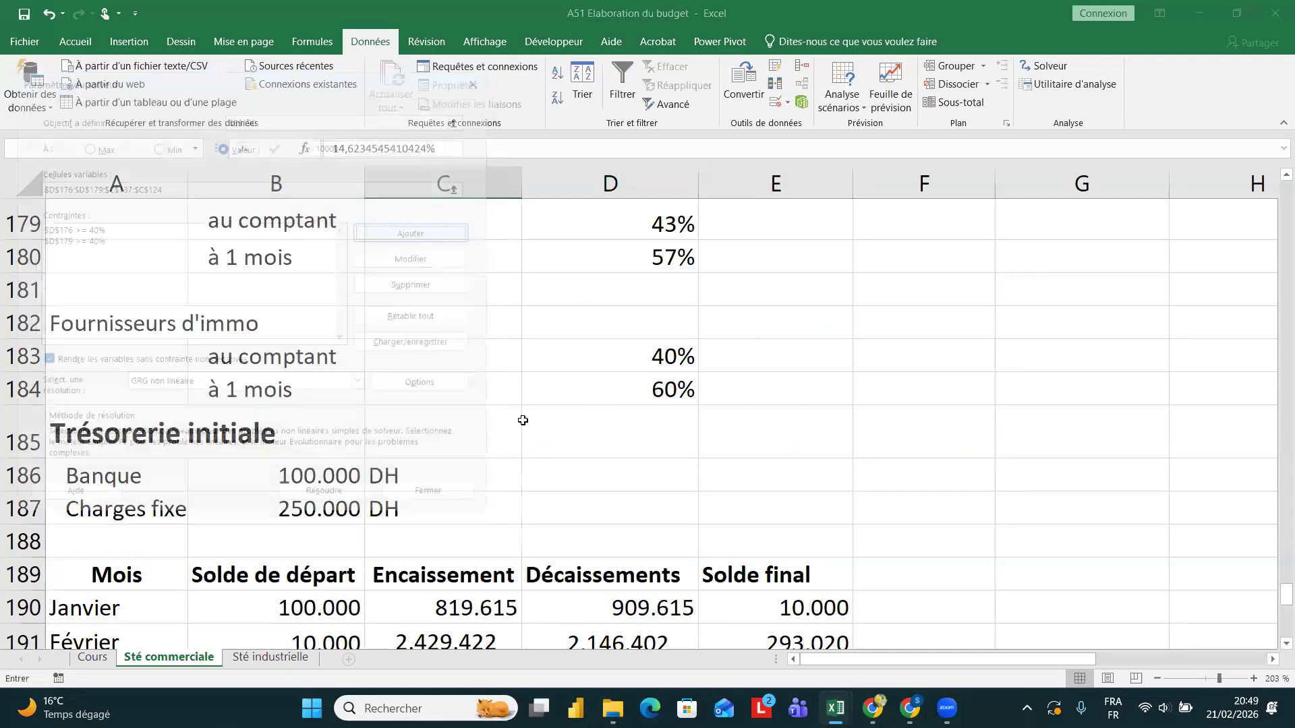
pyautogui.scroll(-2, 516, 422)
pyautogui.scroll(12, 512, 424)
pyautogui.scroll(9, 512, 425)
pyautogui.scroll(-2, 512, 424)
pyautogui.scroll(2, 512, 424)
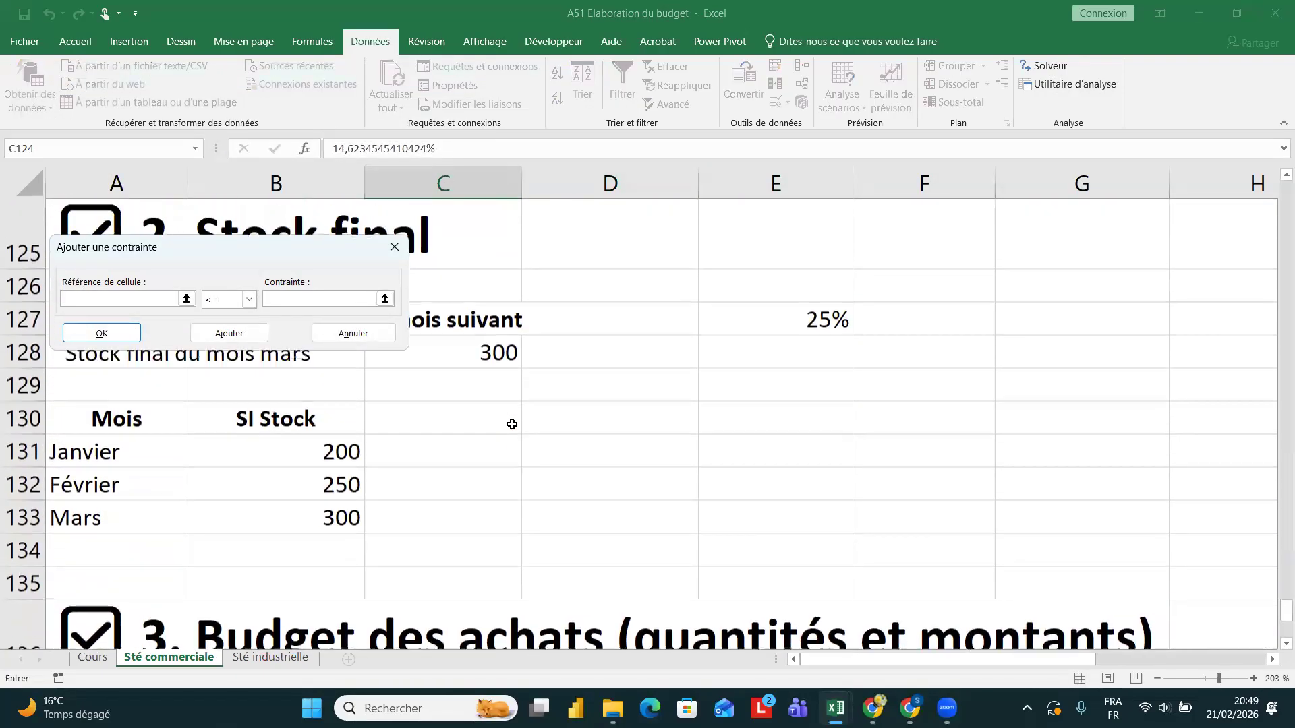
pyautogui.scroll(4, 513, 423)
pyautogui.scroll(-1, 515, 422)
pyautogui.click(459, 561)
pyautogui.click(333, 292)
pyautogui.click(966, 562)
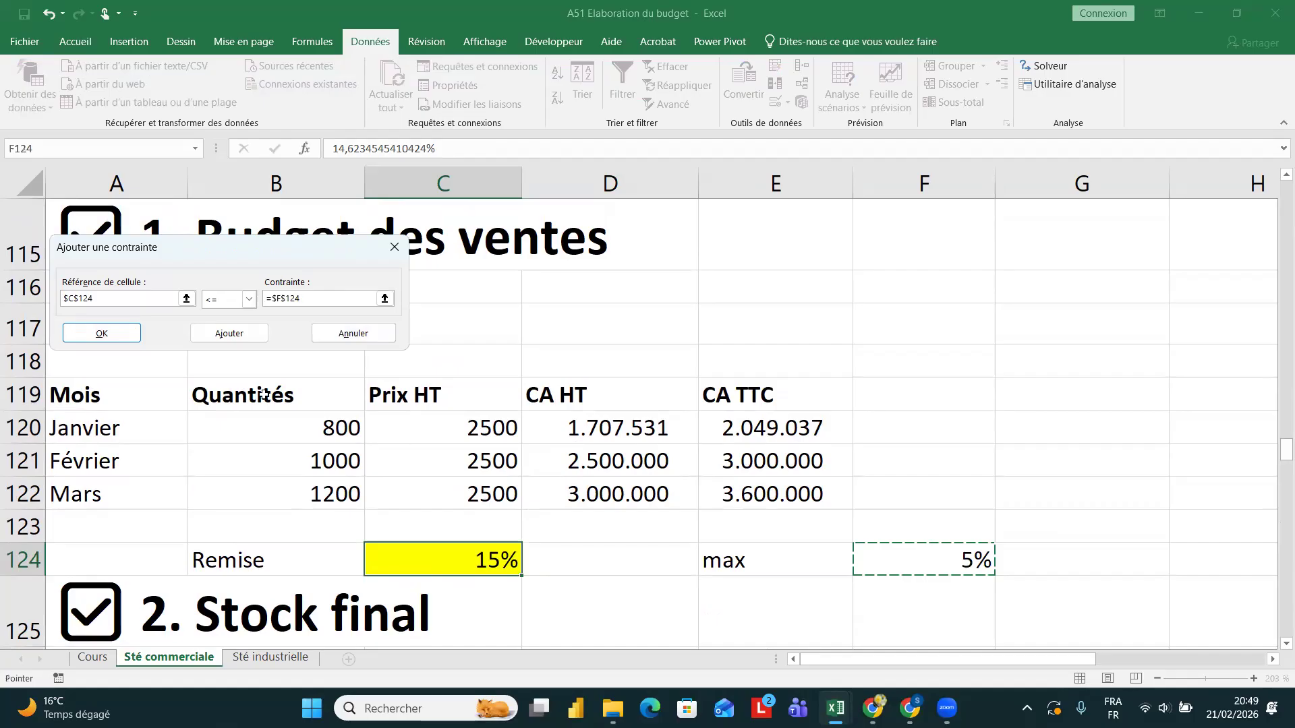
pyautogui.click(102, 333)
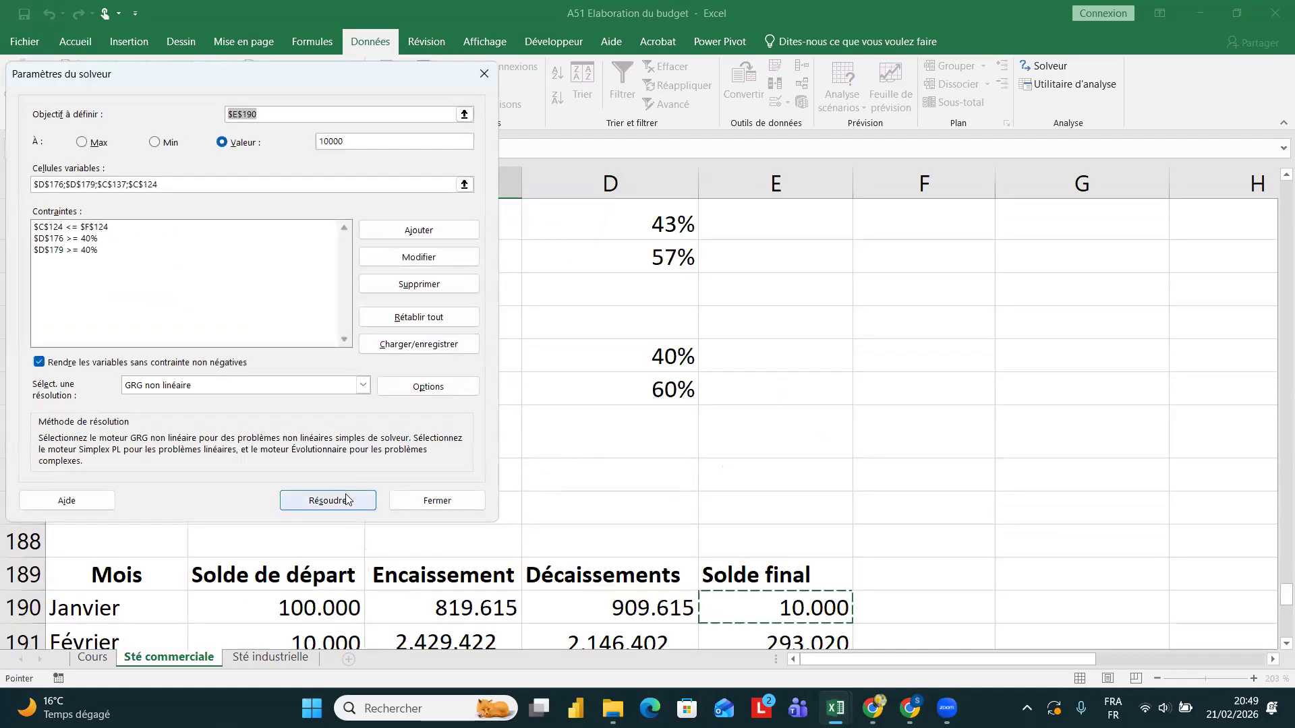
pyautogui.click(346, 499)
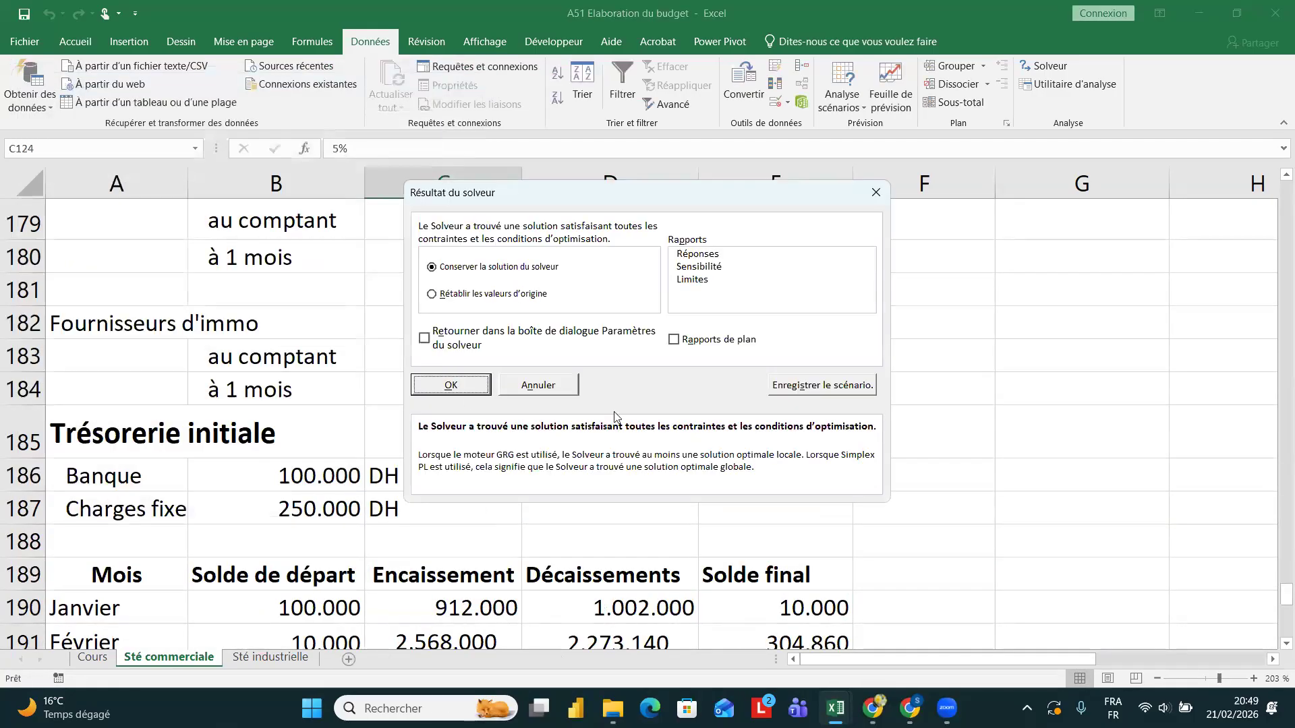
pyautogui.click(451, 385)
# - Review the new Remise, the purchase price, the payment terms in D176 and D179, and January's final balance in E190
pyautogui.scroll(5, 566, 367)
pyautogui.scroll(8, 565, 368)
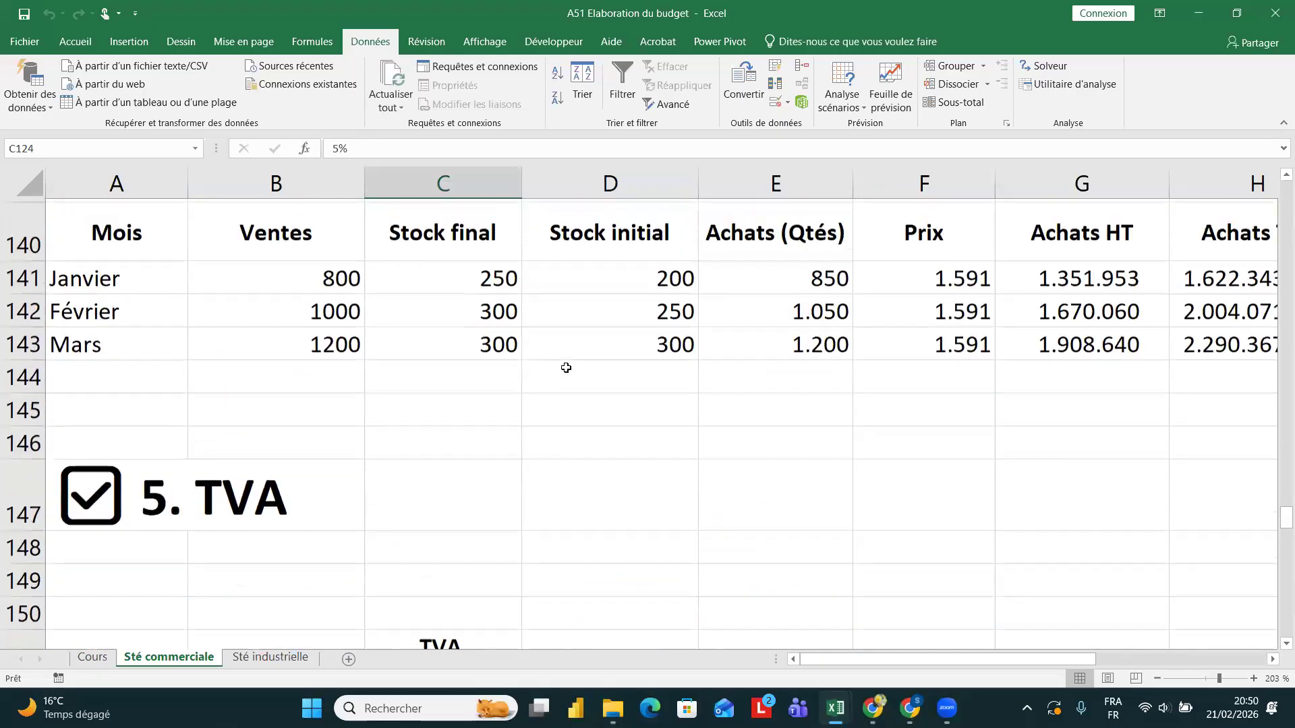
pyautogui.scroll(6, 565, 367)
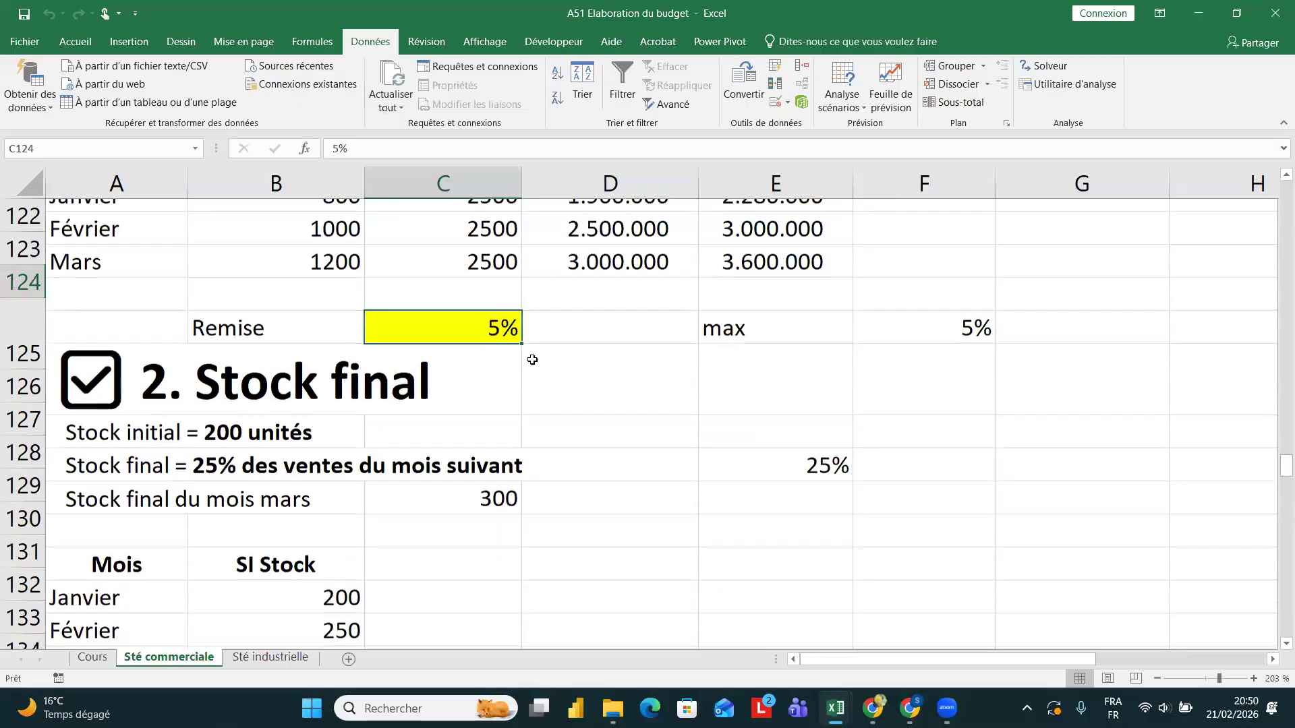
pyautogui.scroll(1, 533, 360)
pyautogui.scroll(-10, 529, 382)
pyautogui.scroll(-9, 532, 385)
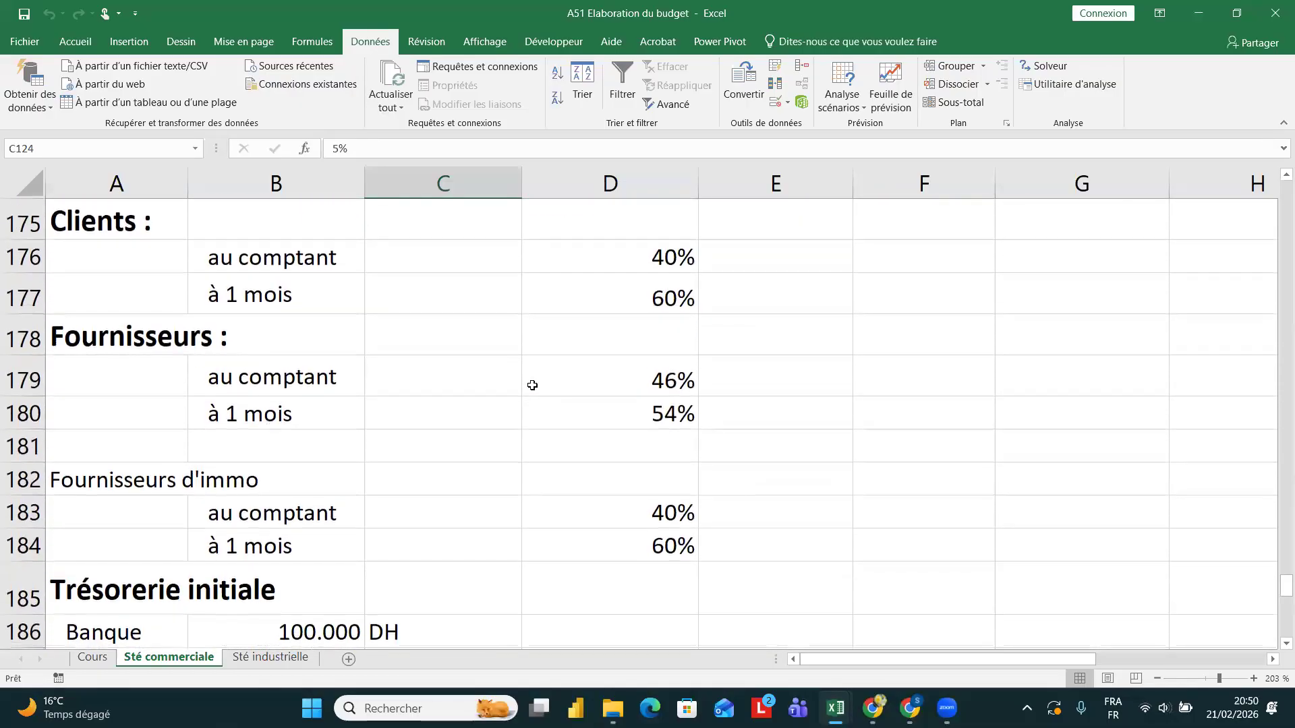
pyautogui.scroll(1, 555, 332)
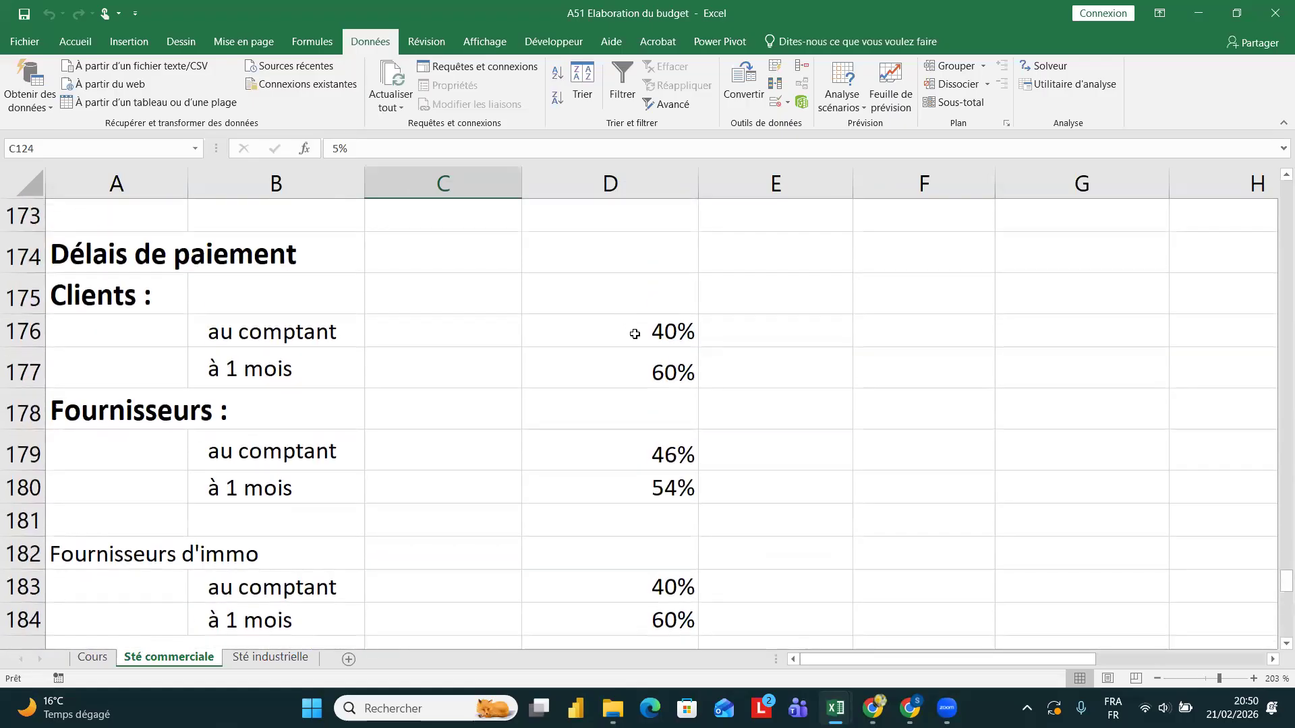
pyautogui.click(634, 334)
pyautogui.click(625, 445)
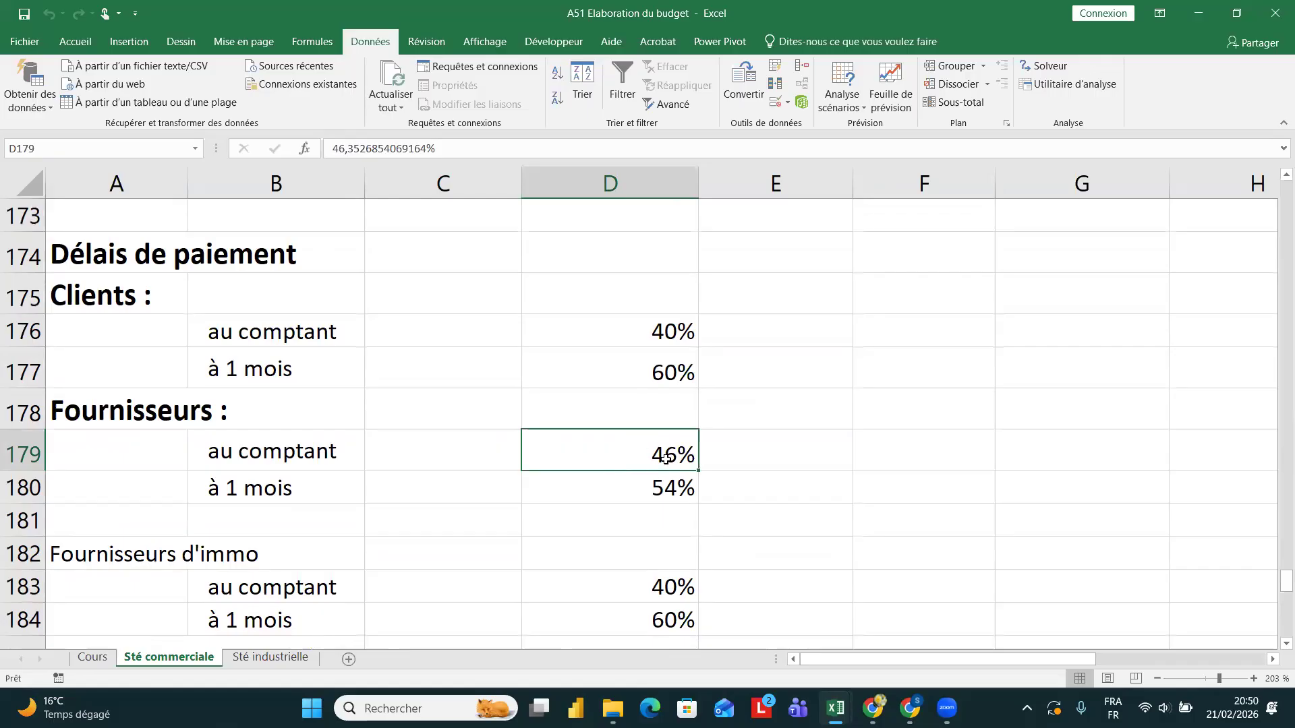
pyautogui.scroll(-2, 665, 459)
pyautogui.scroll(-2, 666, 459)
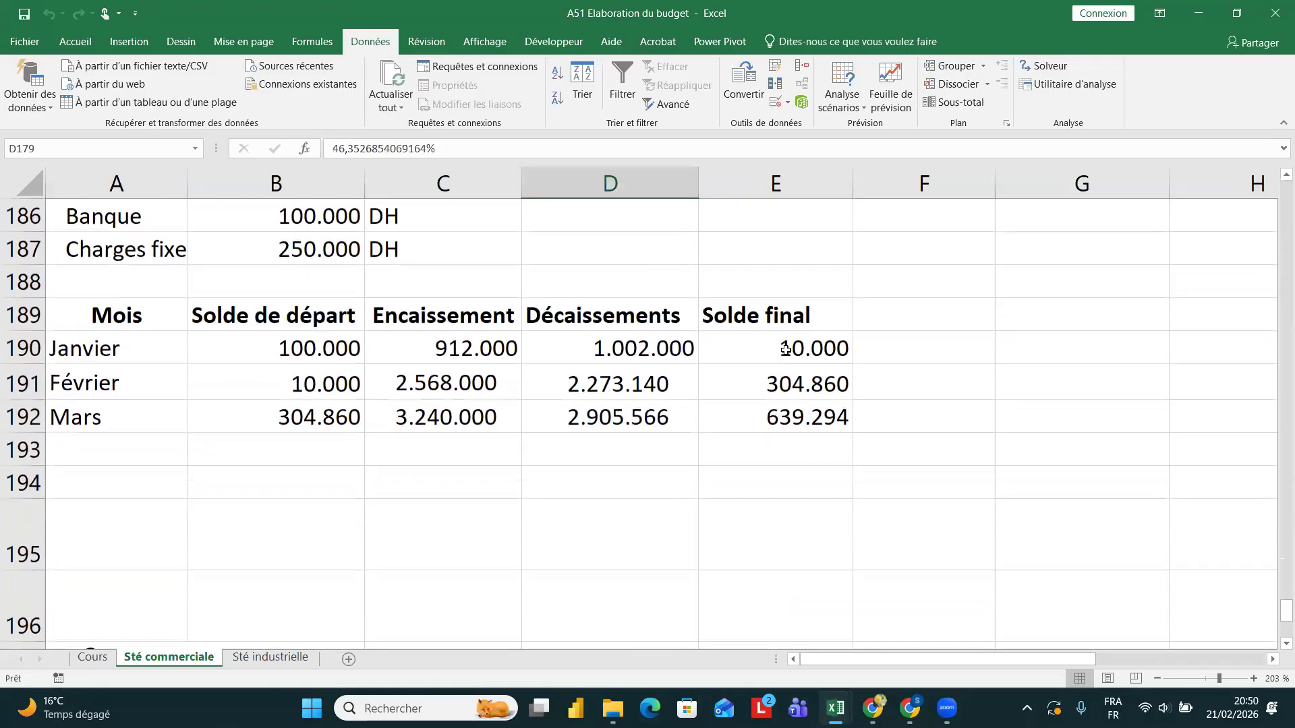
pyautogui.click(786, 349)
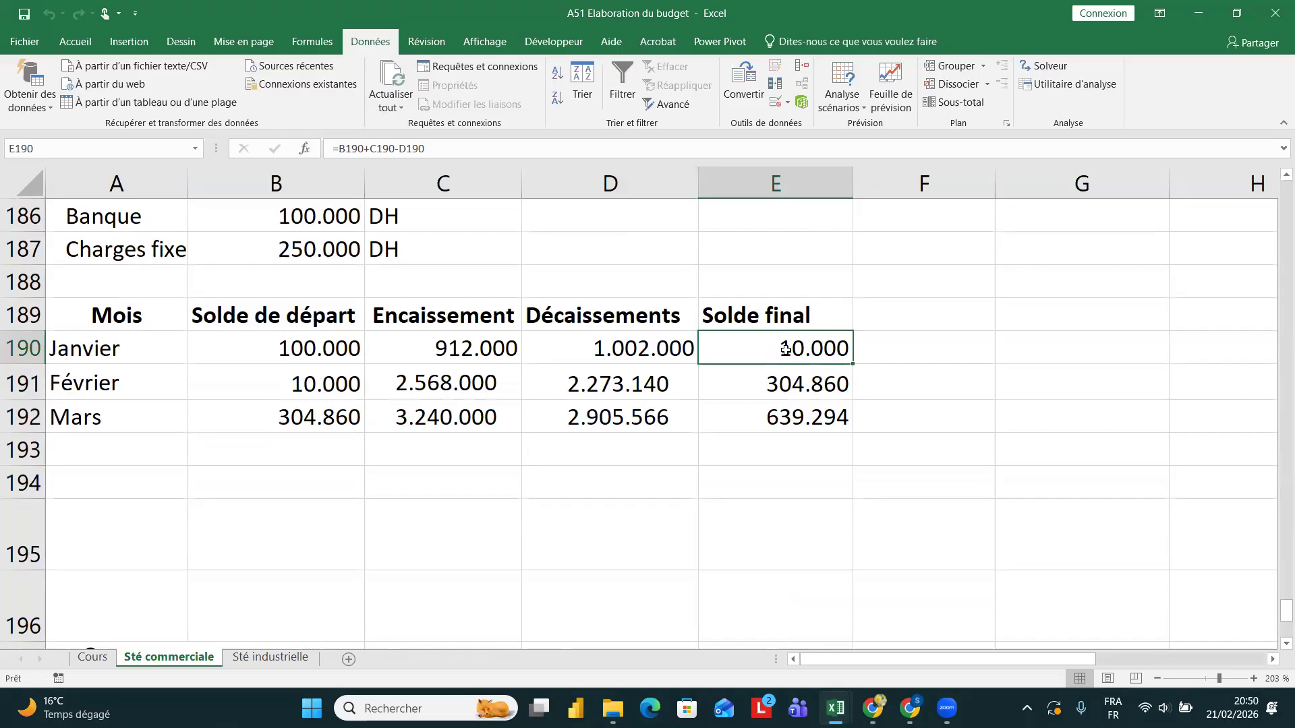